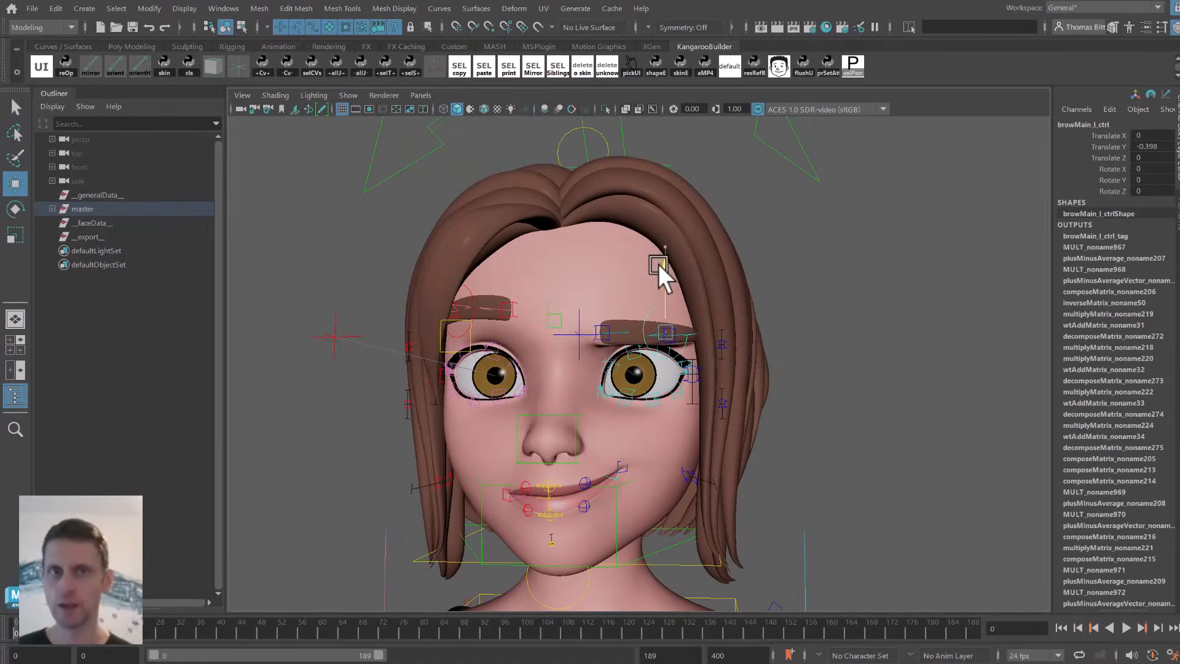
Try moving the control above the character's head sideways.
key("q")
left_click(607, 137)
key("w")
left_click_drag(577, 175, 657, 166)
key("ctrl+z")
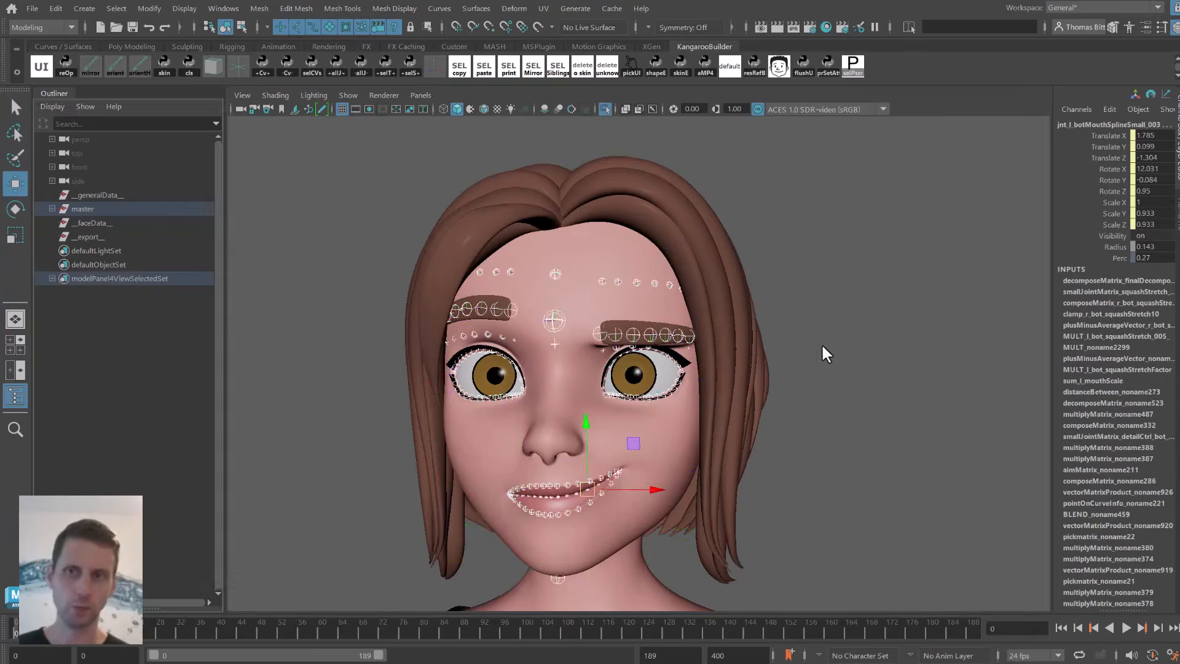
mouse_move(821, 343)
left_mouse_down("alt")
mouse_move(729, 350)
mouse_move(825, 348)
left_mouse_up("alt")
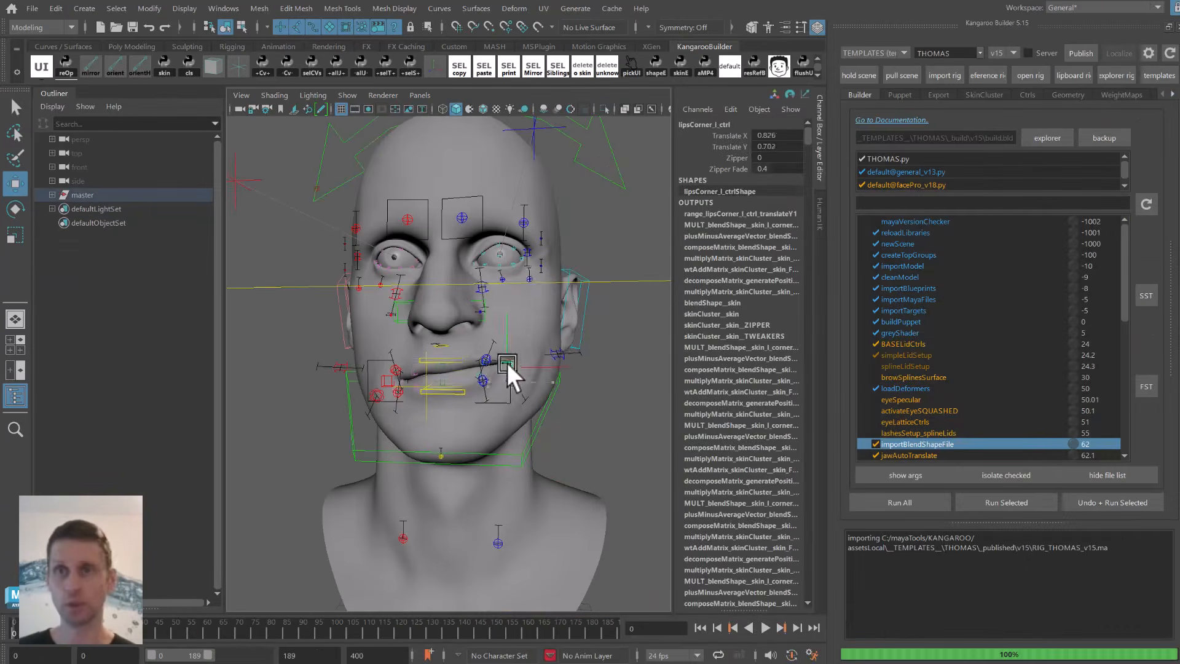
Pose the head by moving the right lip corner control to X 0.587, Y 1 and closing the left eye.
key("q")
key("w")
left_click_drag(388, 379, 418, 328)
key("q")
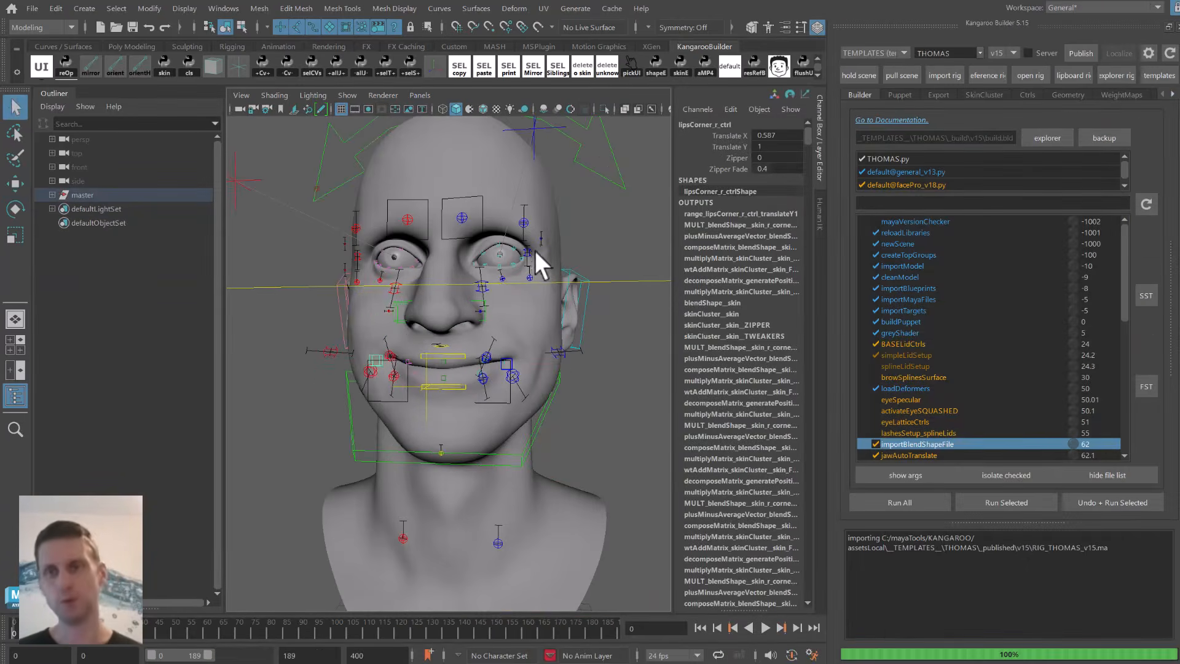
left_click(527, 244)
Select the head's skin mesh and examine the target values of its blendShape_skin node.
left_click(554, 226)
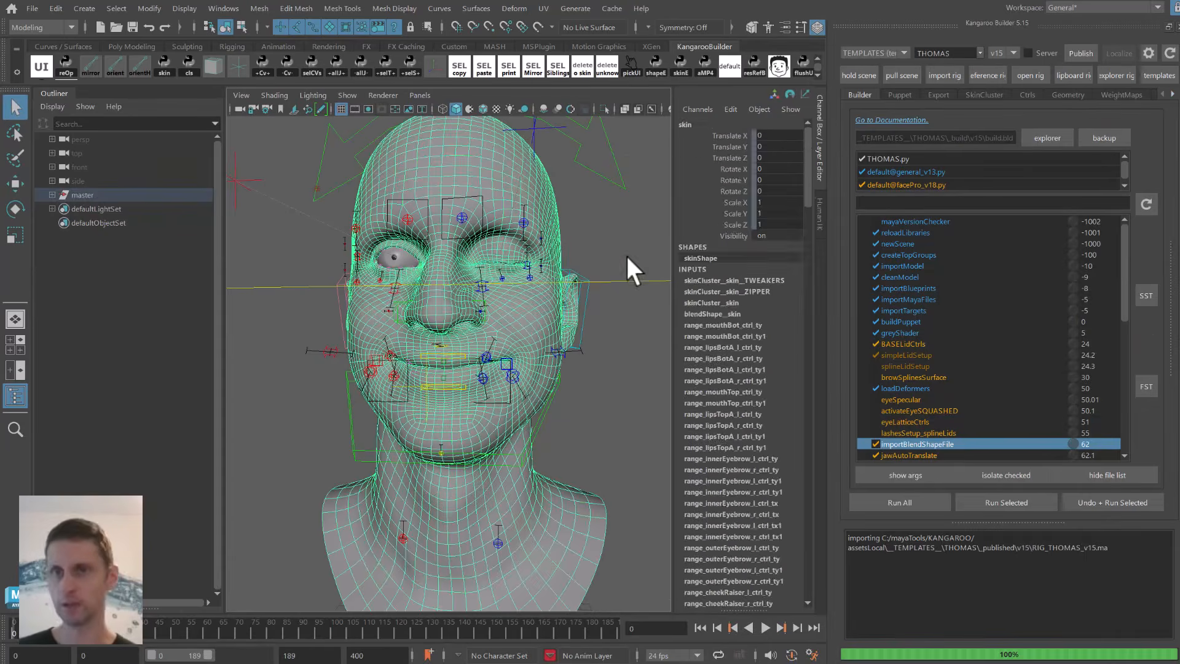
left_click(705, 311)
left_click_drag(809, 178, 807, 192)
scroll(790, 253, "down", 10)
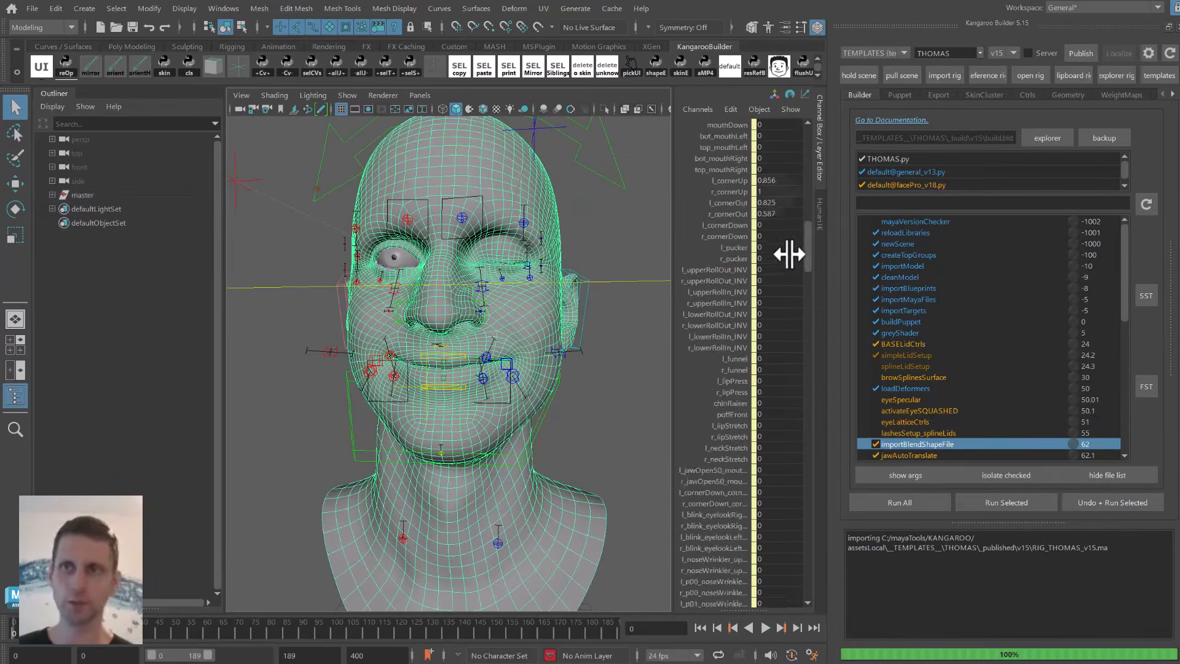
left_click_drag(673, 277, 575, 283)
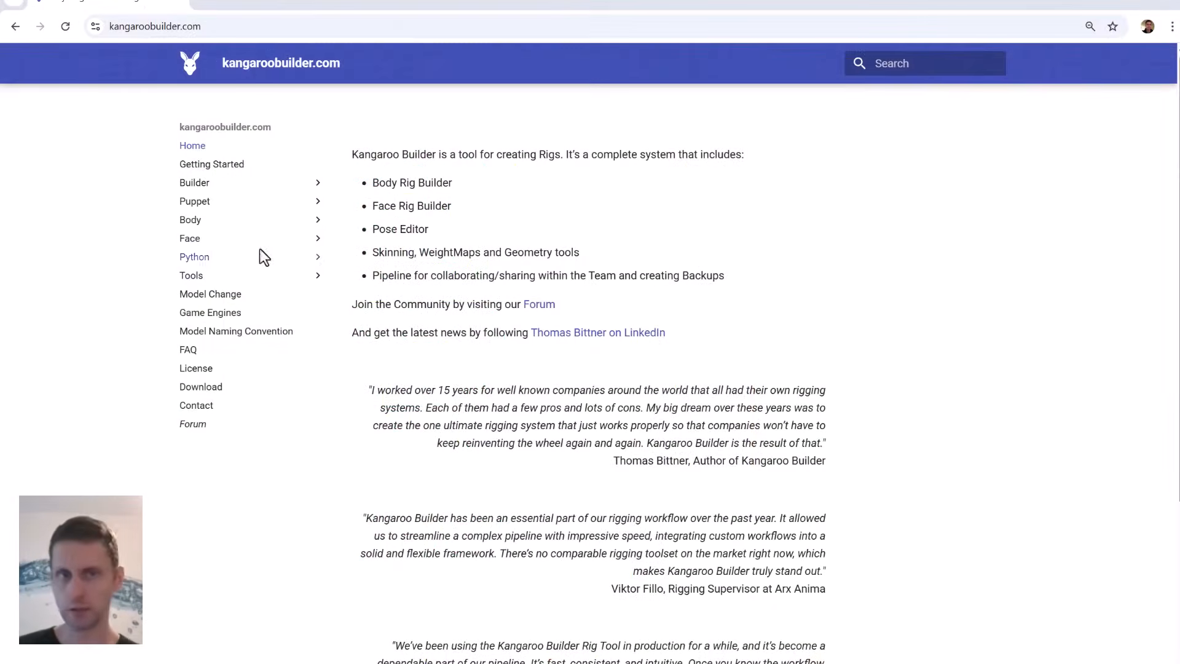
Switch to the kangaroobuilder.com documentation and look through the Face pages General, Eyes, Brows and Squash/Stretch, plus the Forum.
left_click(235, 239)
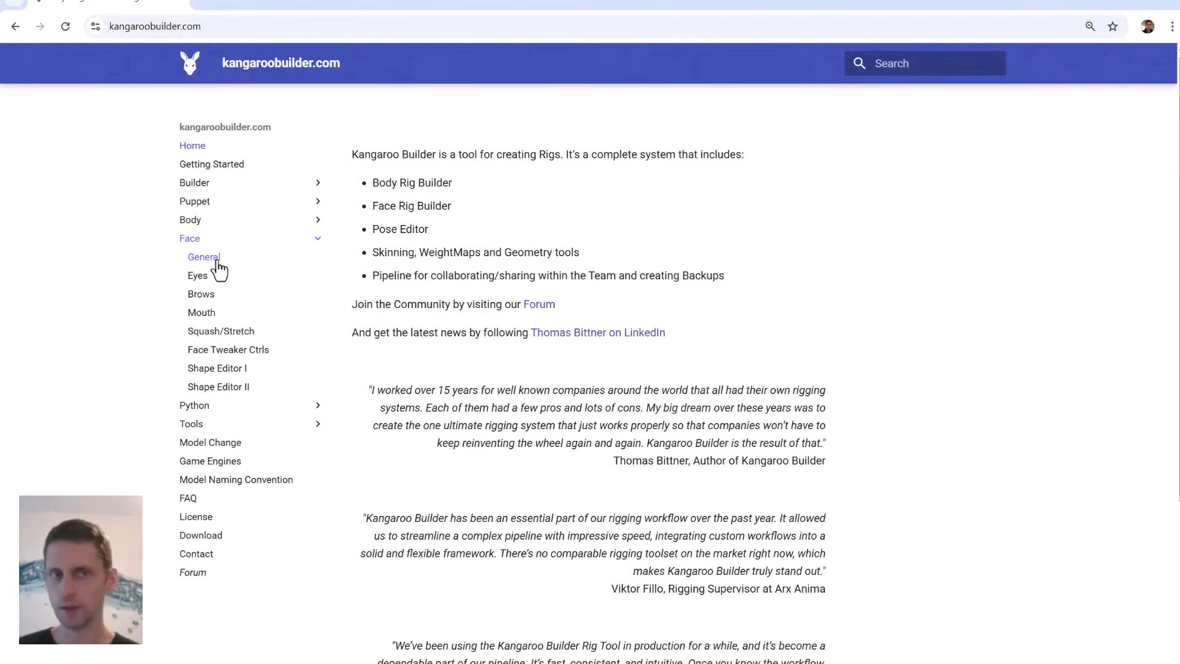
left_click(216, 261)
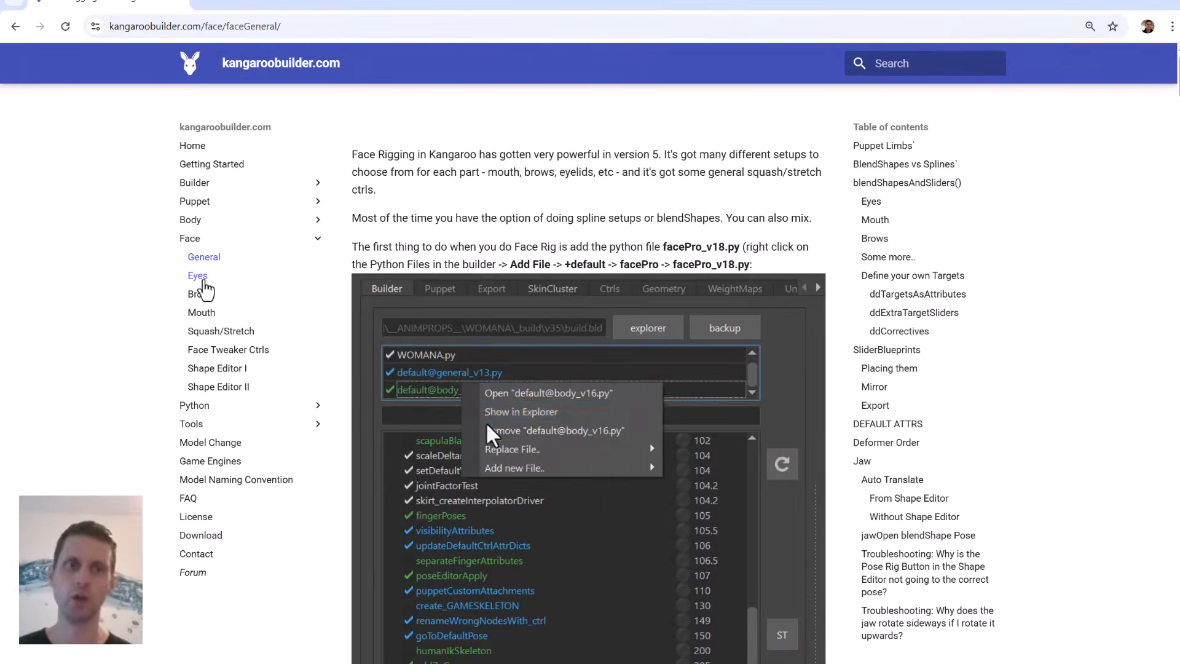
left_click(202, 282)
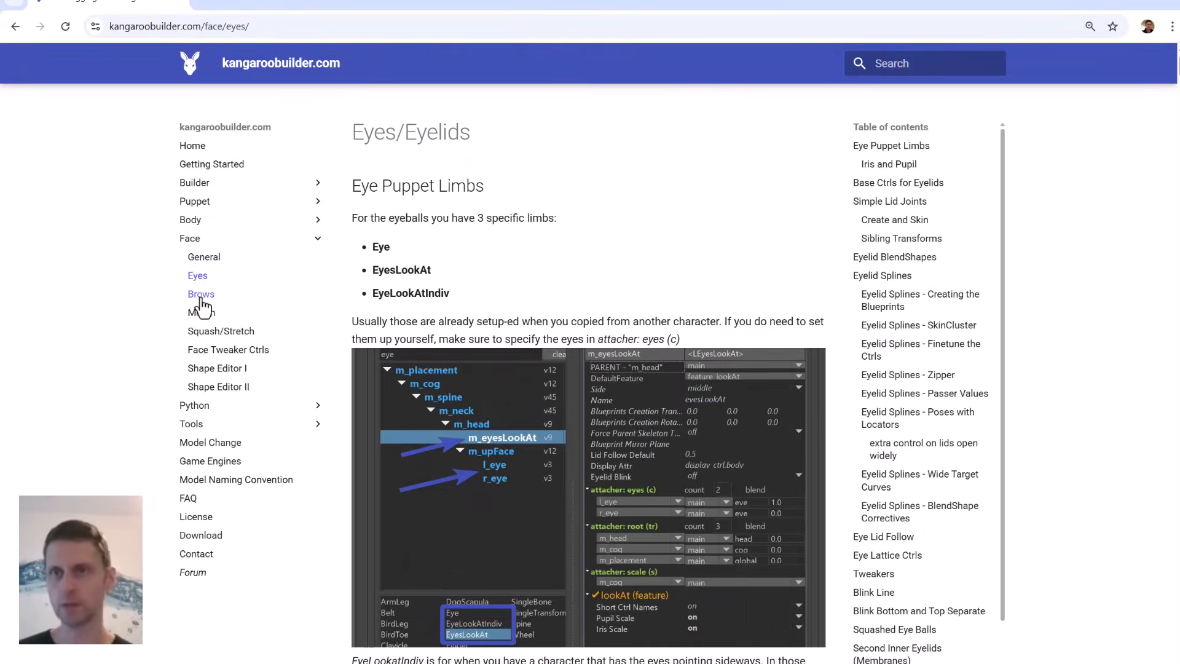
left_click(201, 296)
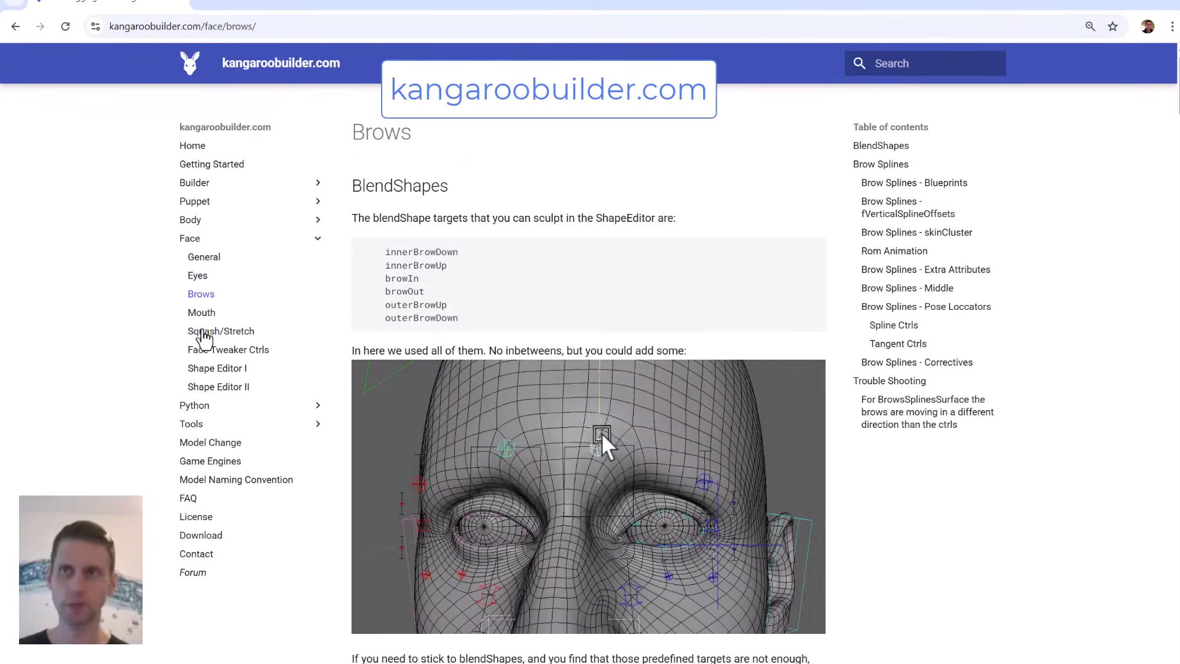
left_click(204, 334)
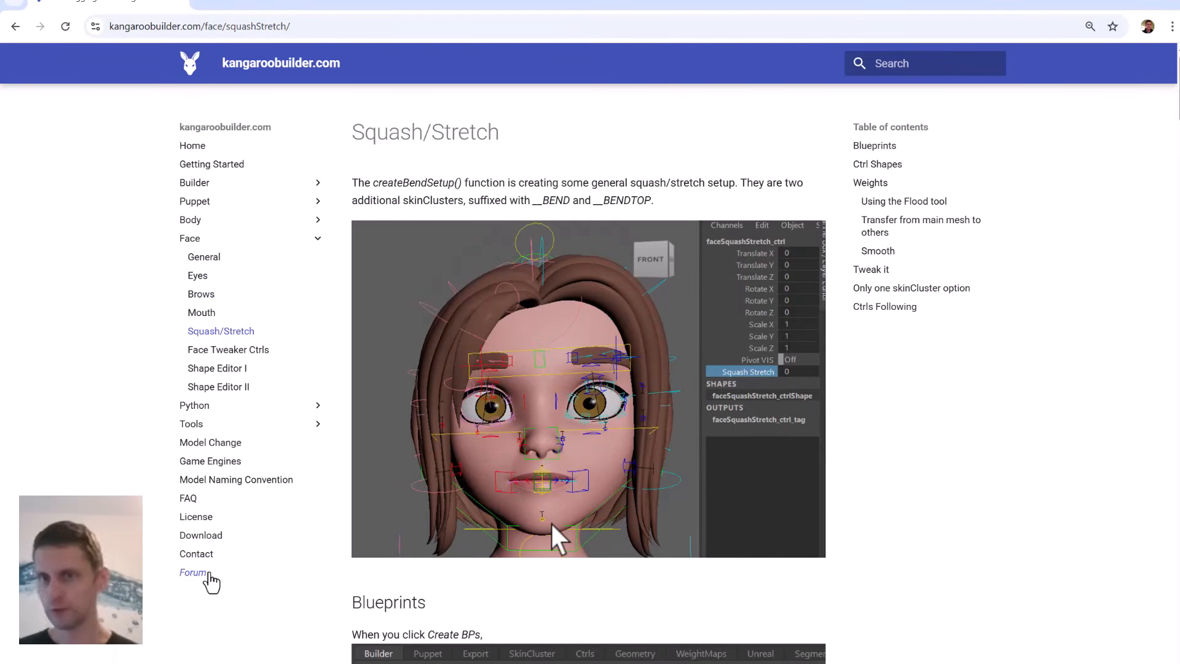
left_click(209, 574)
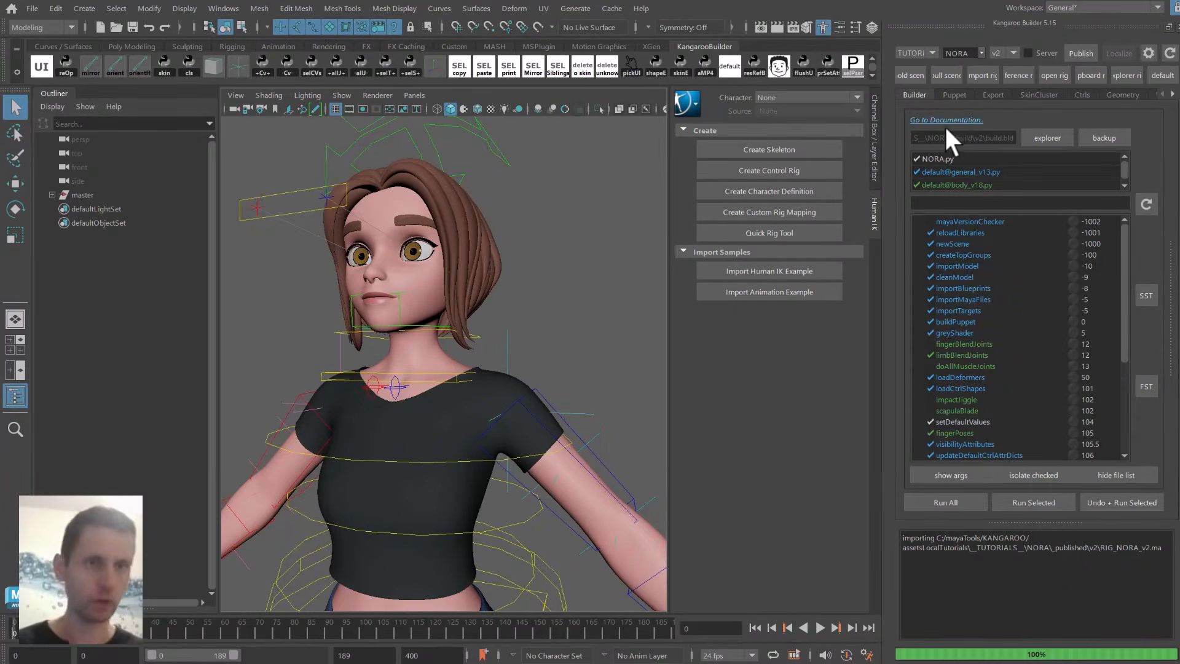
Switch back to Maya and show the puppet limbs of the TEMPLATES project's BASEHUMAN v49 asset.
left_click(952, 93)
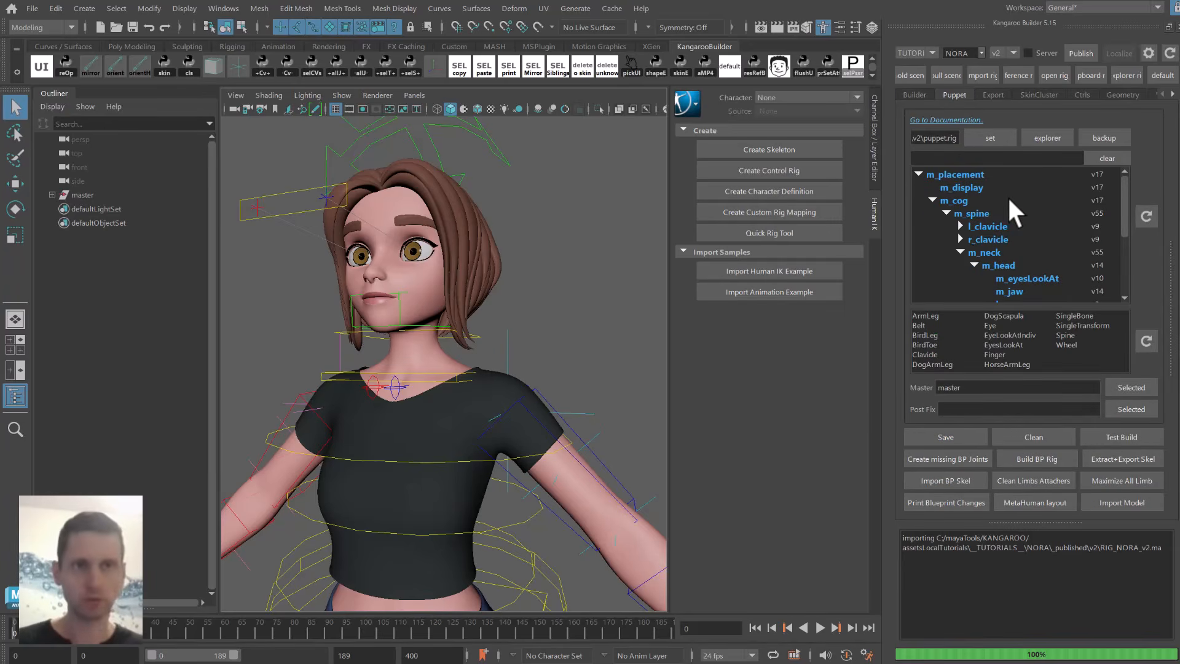
left_click(929, 52)
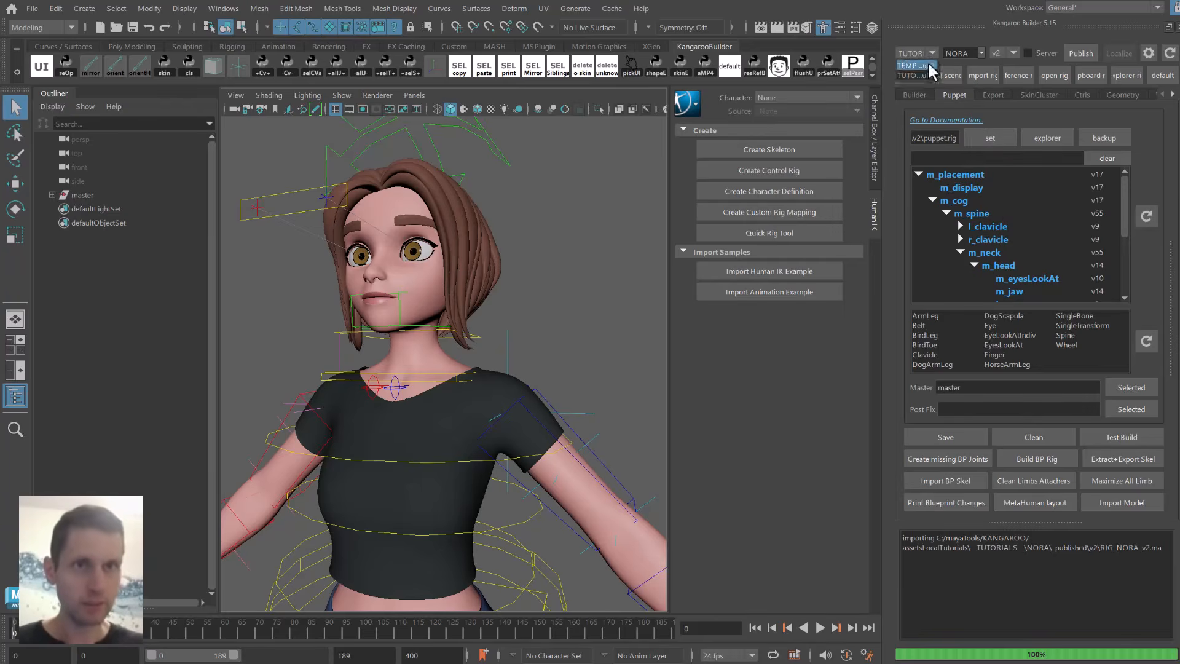
left_click(927, 61)
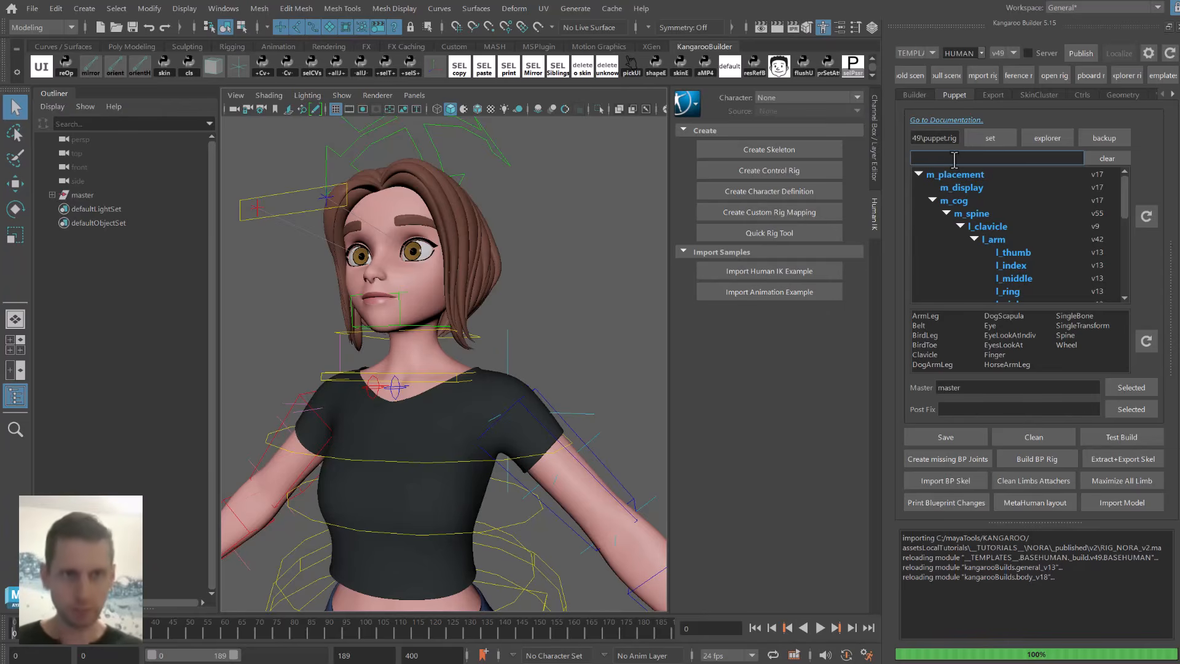
Filter the template limbs by "teeth nose tongue" and copy m_nose, m_tongue, m_teethBot and m_teethTop.
type("teeth")
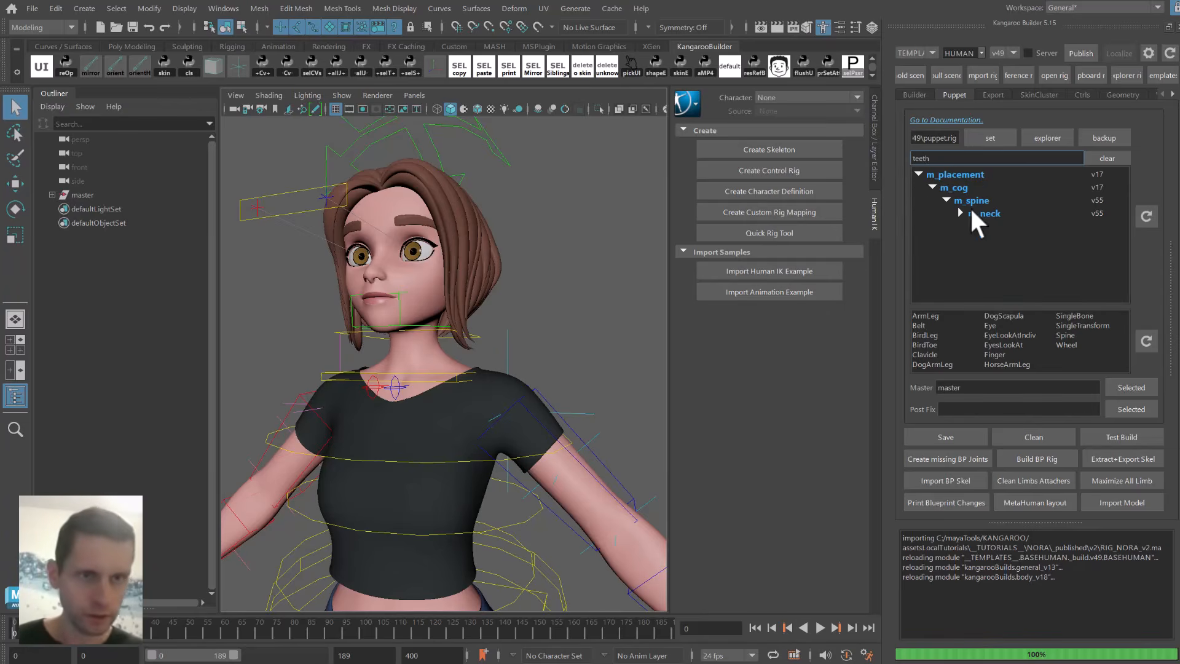
left_click(961, 212)
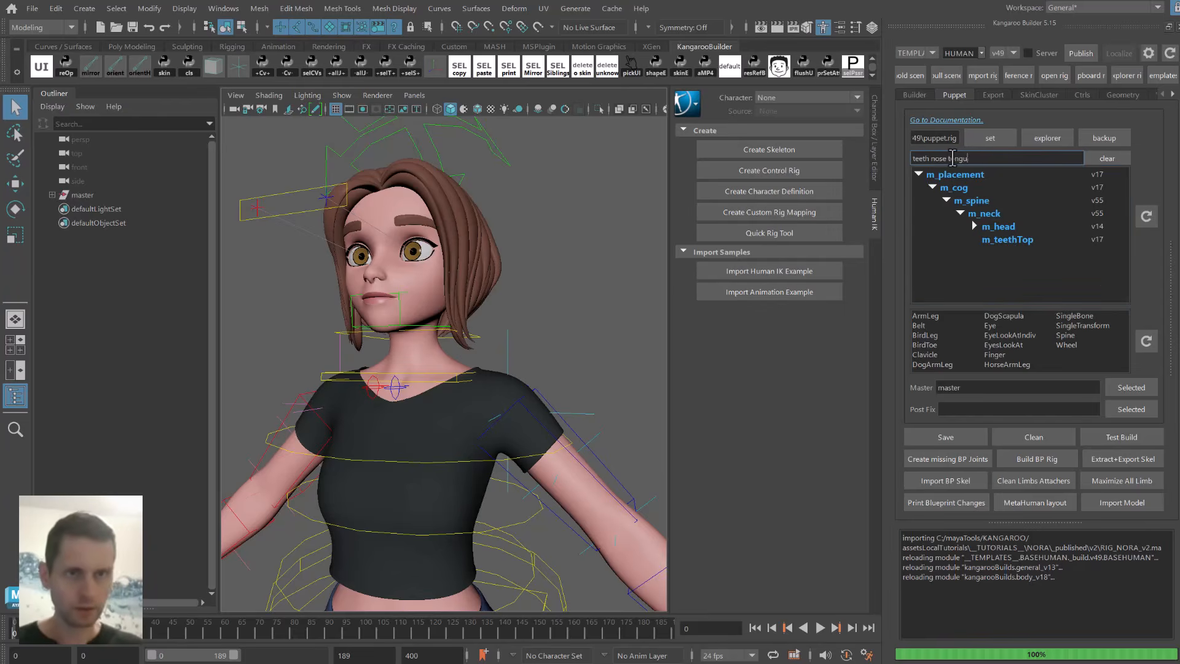
left_click(973, 226)
left_click(1018, 239)
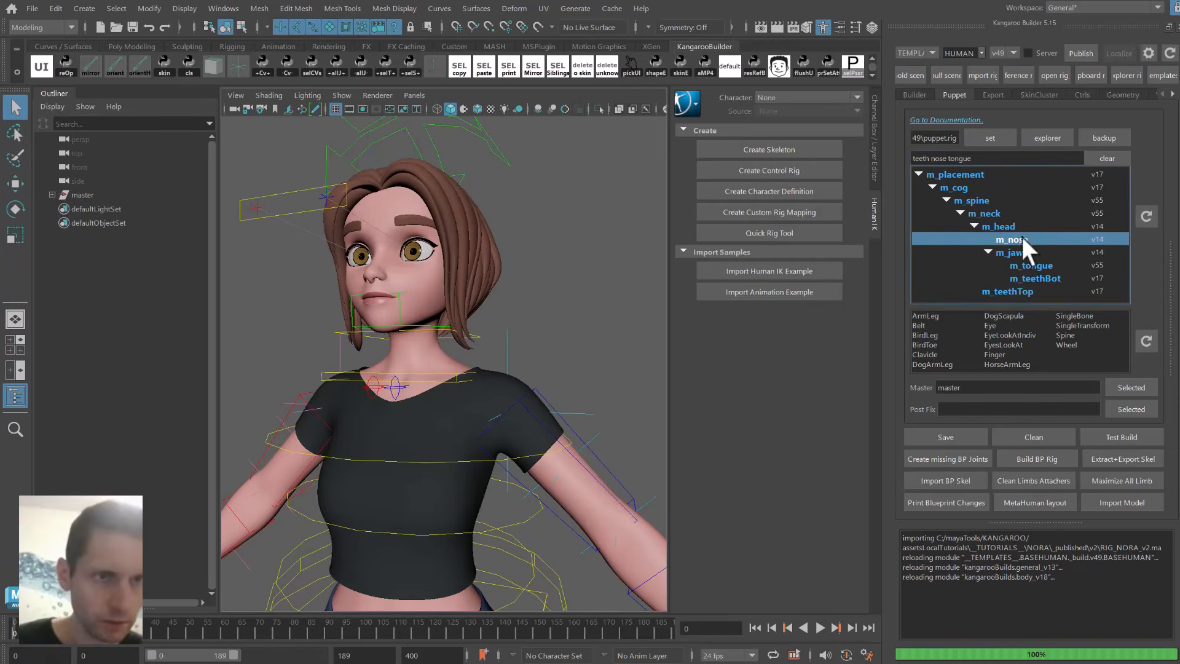
left_click(1030, 265, "ctrl")
left_click(1032, 277, "ctrl")
left_click(1030, 291, "ctrl")
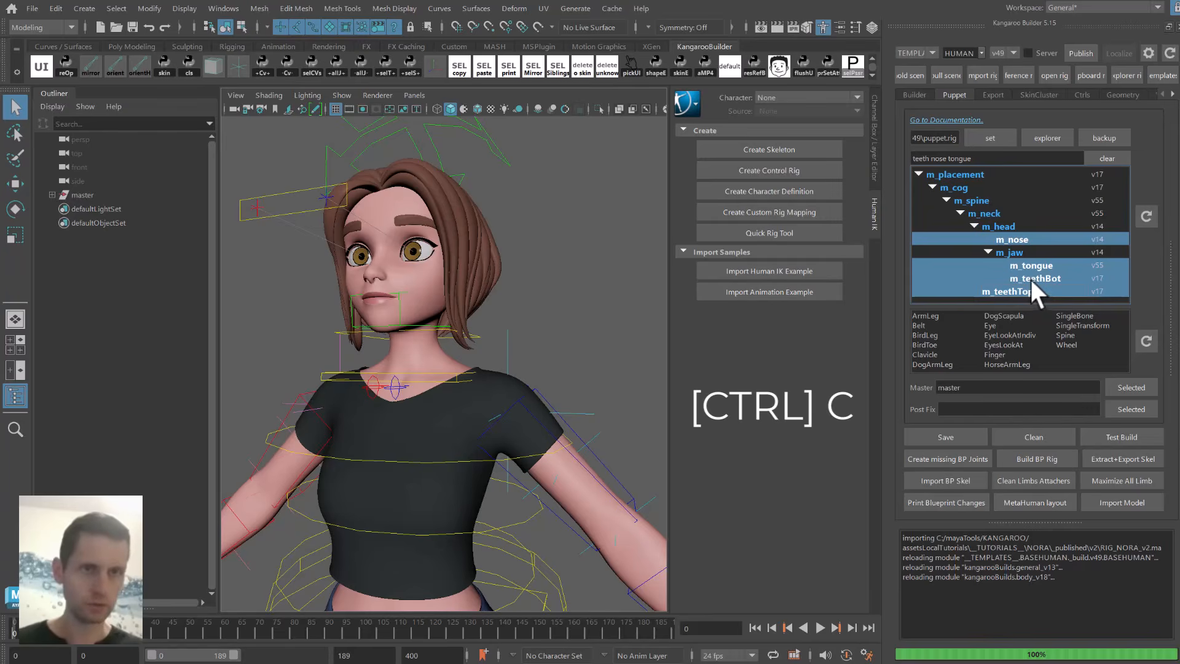
Paste the copied nose, tongue and teeth limbs into the TUTORIALS project's NORA v2 puppet and save it.
left_click(930, 52)
left_click(917, 75)
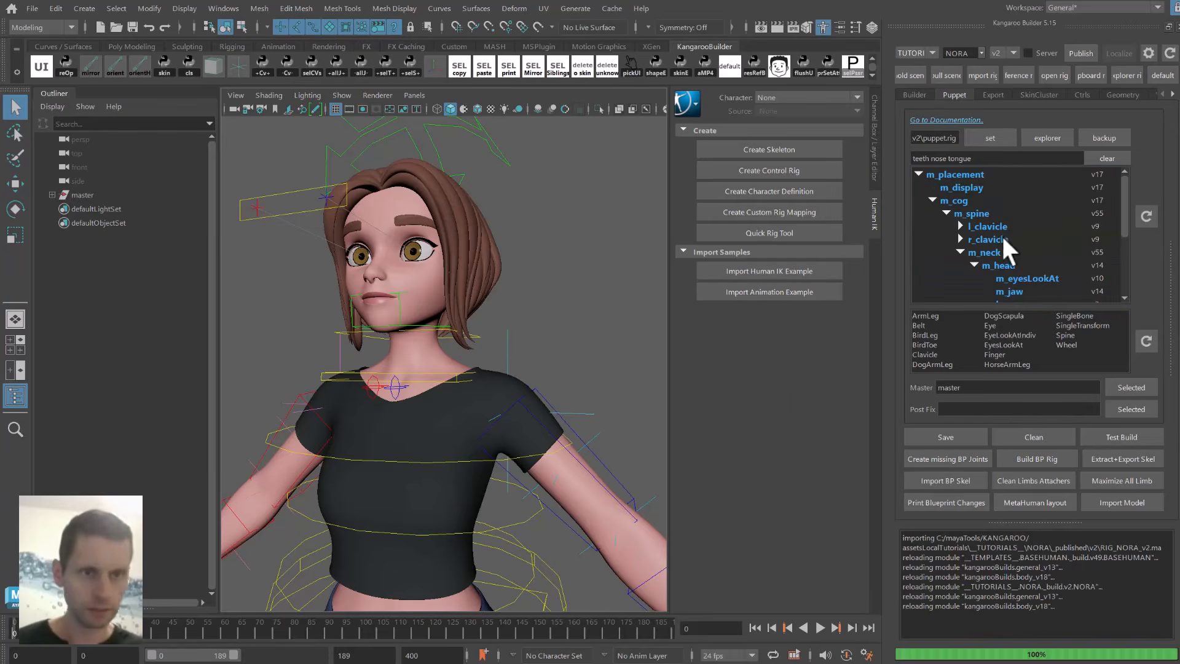
key("ctrl+v")
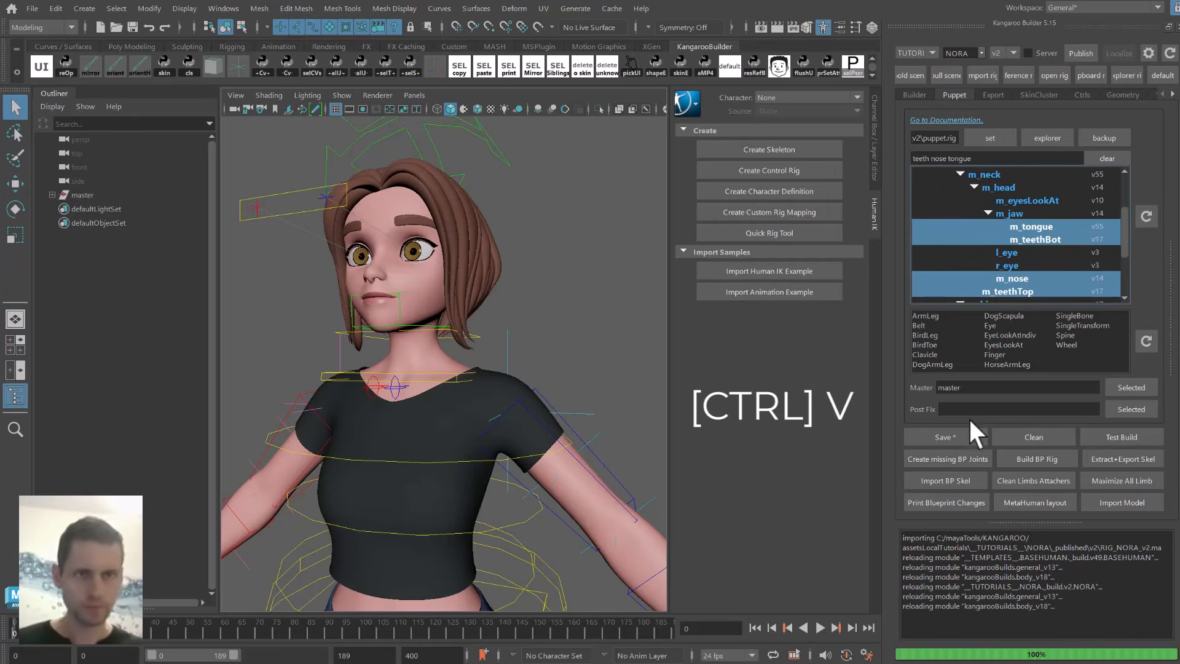
left_click(950, 435)
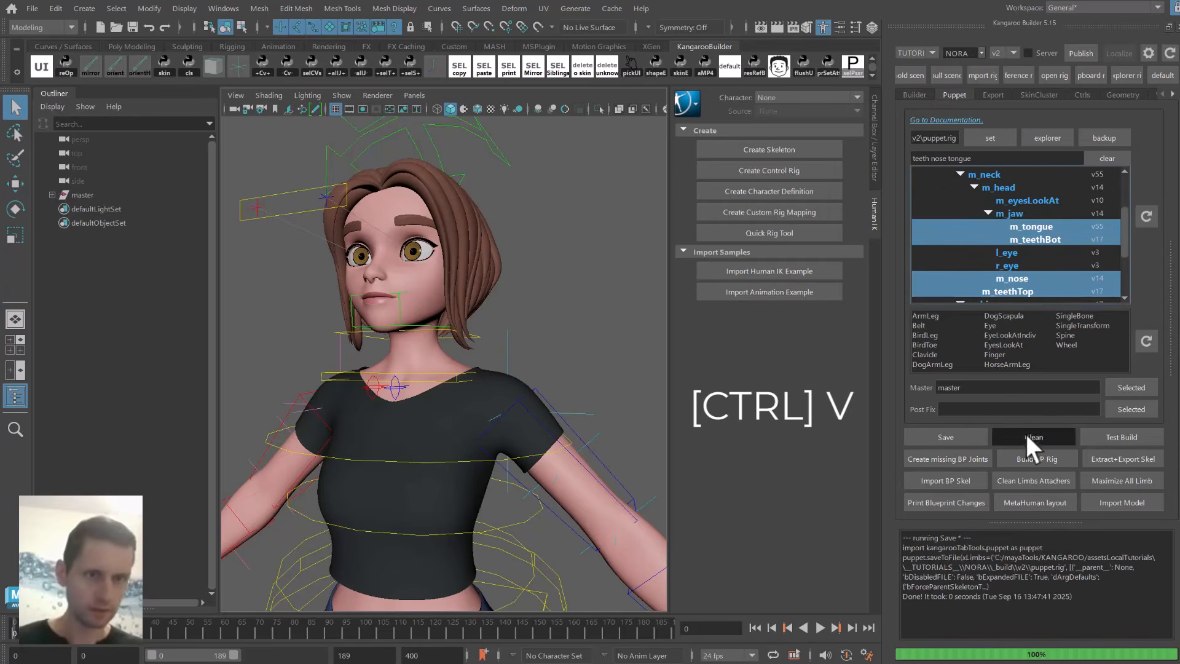
Clean the scene and import NORA's blueprint skeleton.
left_click(953, 480)
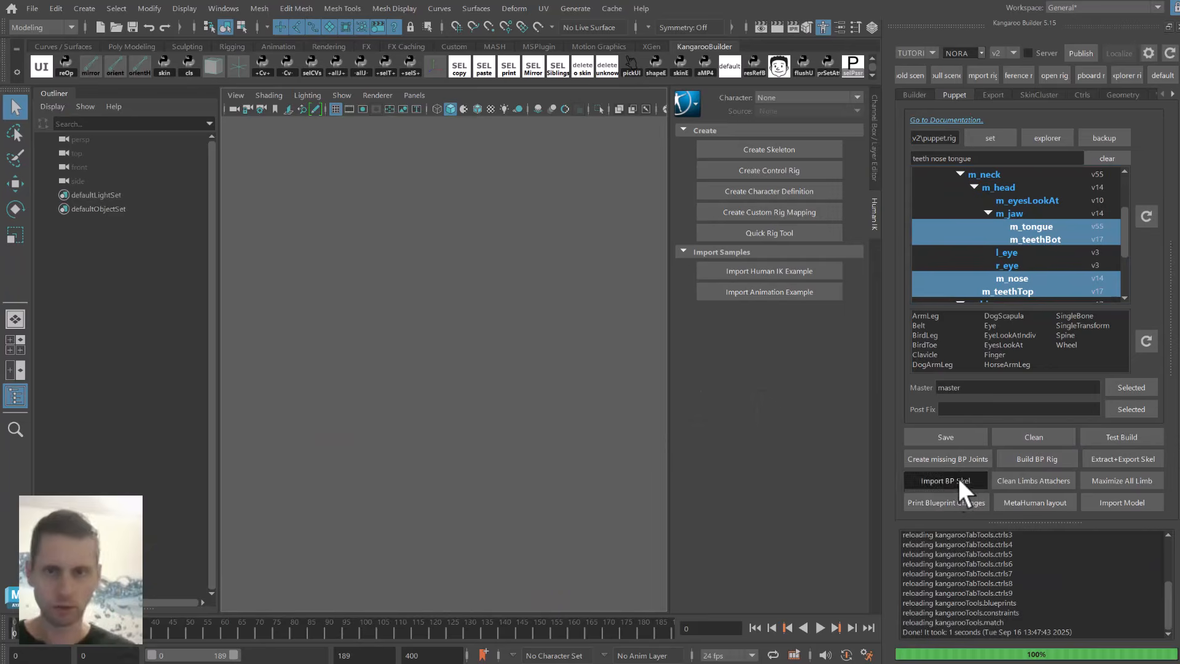
middle_click_drag(569, 263, 576, 356, "alt")
right_click_drag(575, 355, 453, 274, "alt")
left_click_drag(452, 274, 498, 307, "alt")
middle_click_drag(498, 307, 505, 381, "alt")
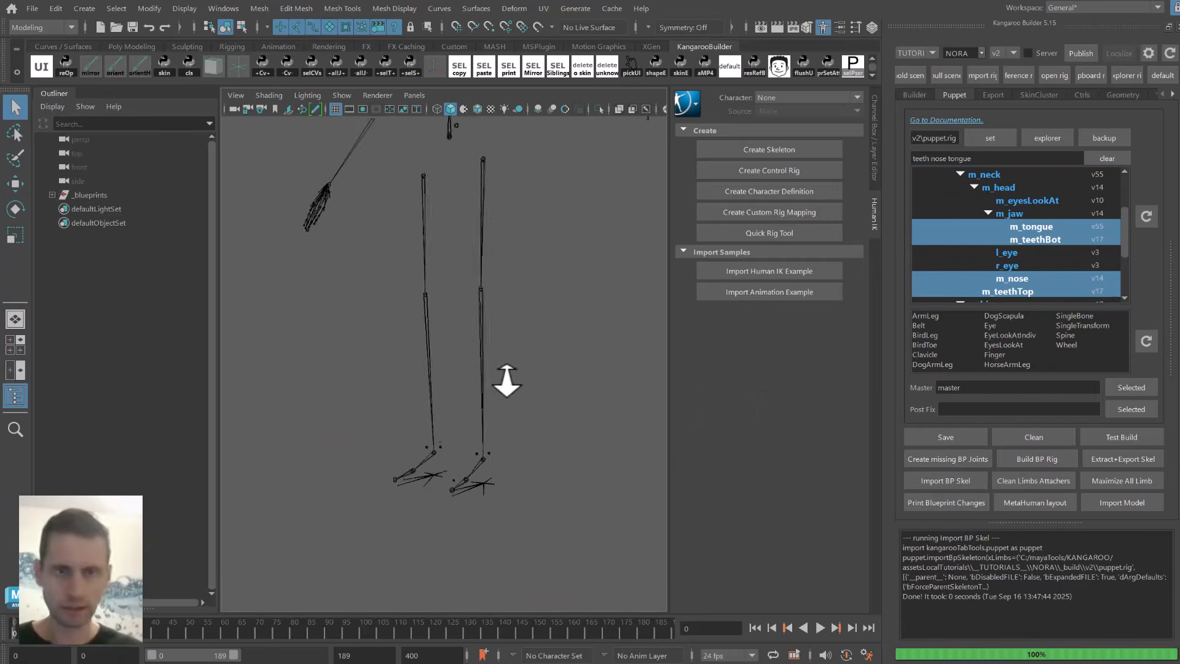
right_click_drag(506, 382, 515, 398, "alt")
middle_click_drag(500, 275, 489, 389, "alt")
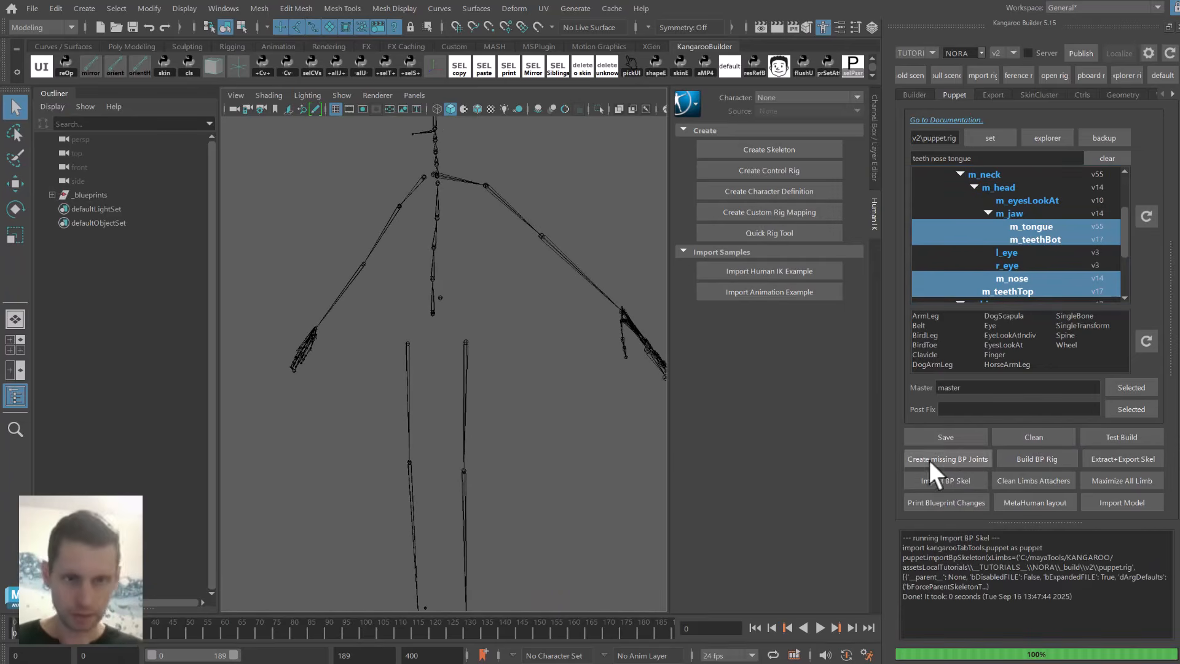
Create the missing blueprint joints for the tongue, teeth and nose limbs, and import the character model.
left_click(905, 461)
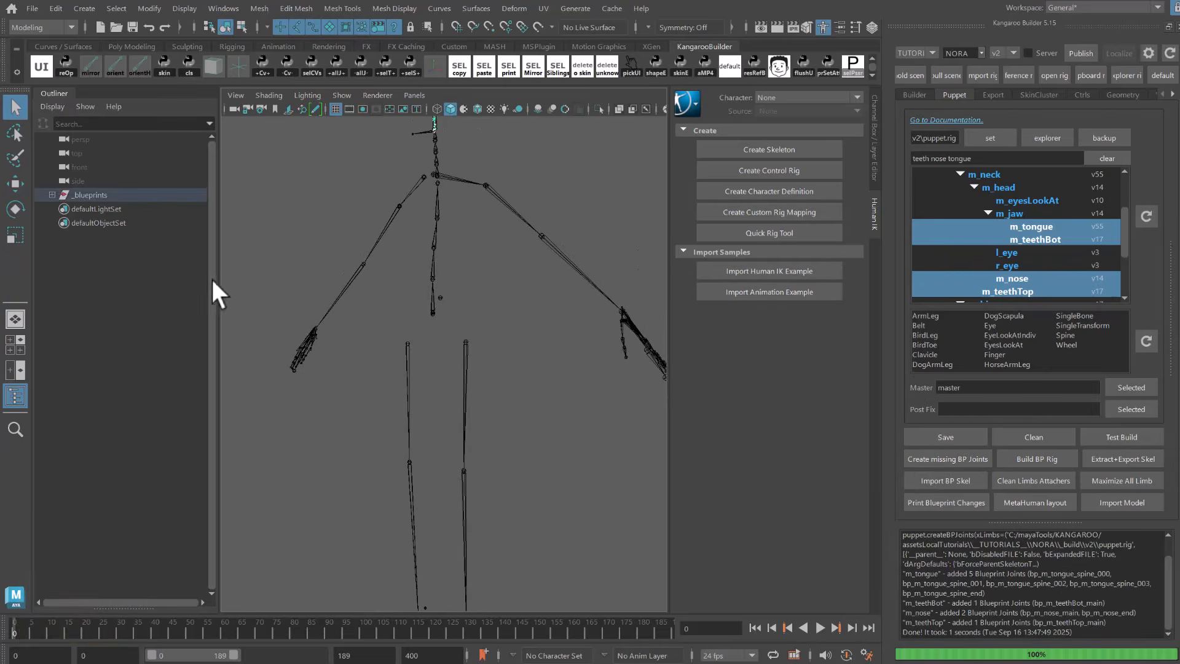
key("f")
left_click_drag(273, 441, 315, 435, "alt")
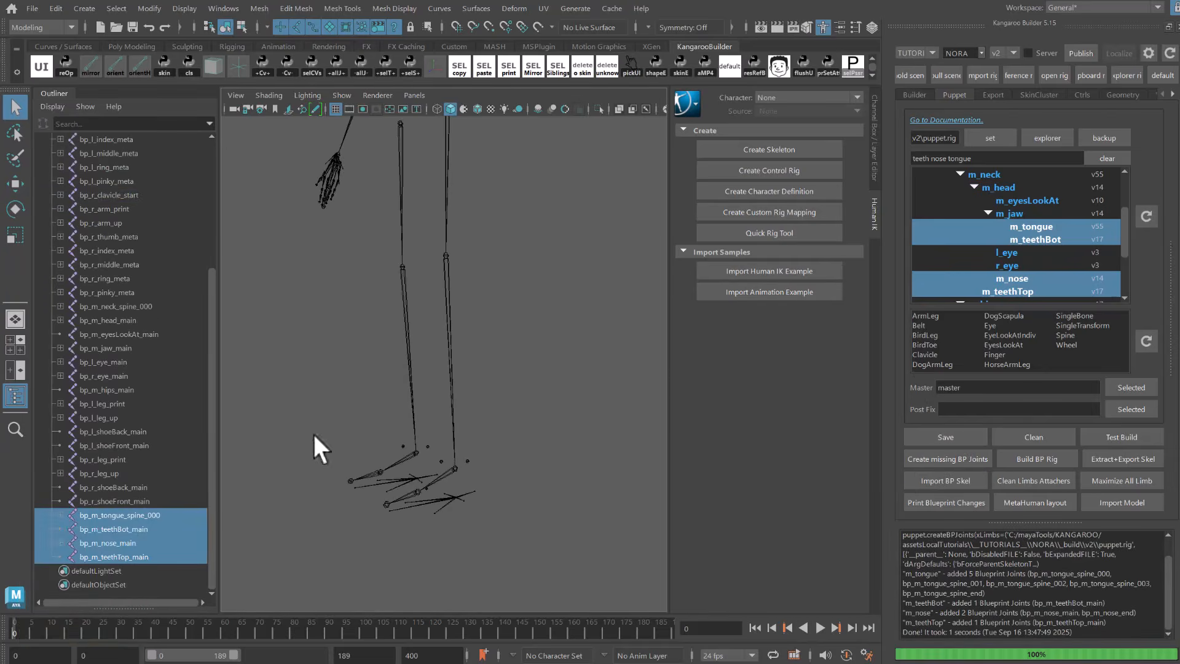
left_click(1121, 502)
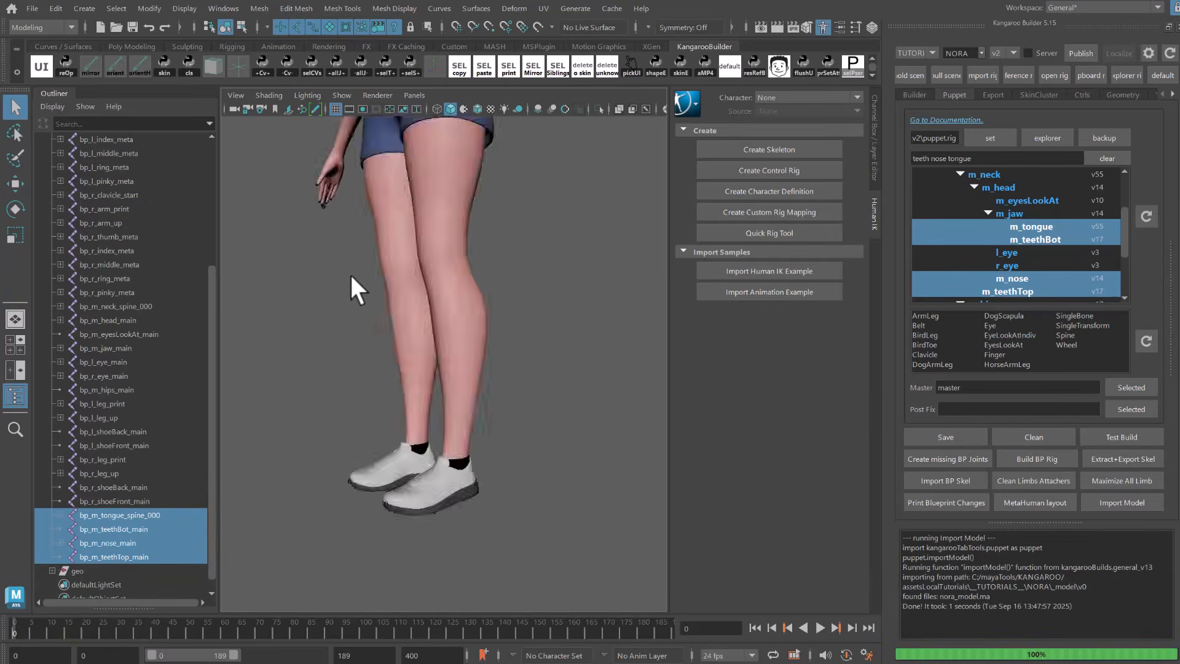
mouse_move(349, 273)
middle_mouse_down("alt")
mouse_move(416, 422)
mouse_move(394, 434)
middle_mouse_up("alt")
Isolate the tongue mesh and the bp_m_tongue_spine_000 joint chain in a wireframe side view.
left_click(134, 515)
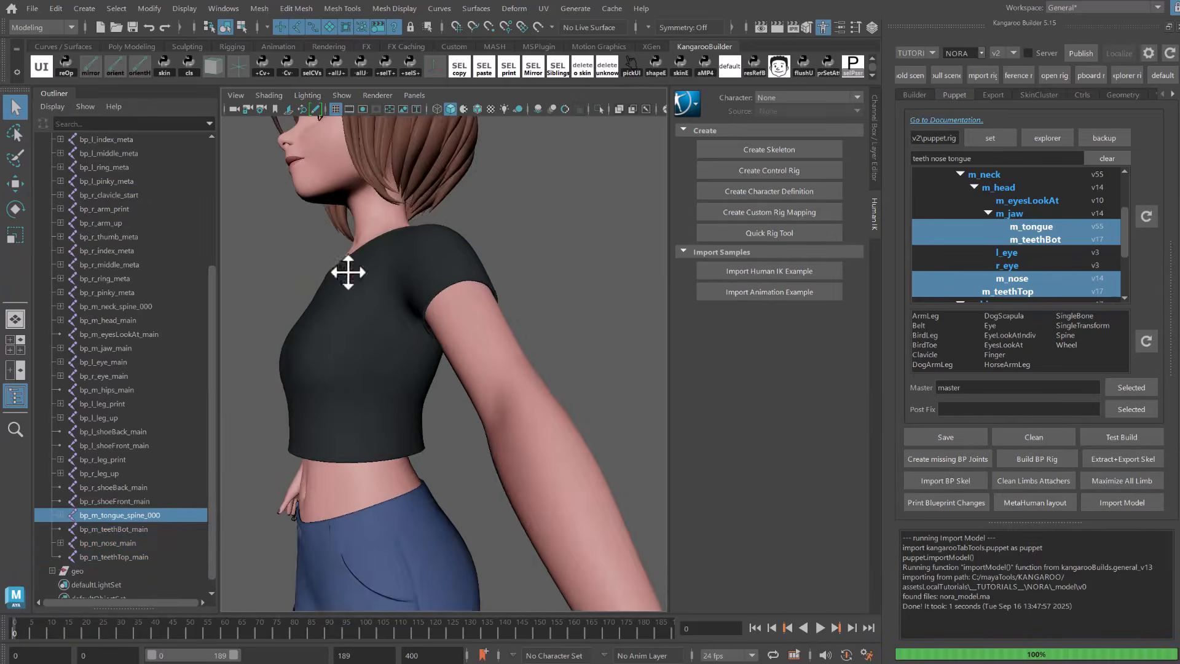
key("f")
key("4")
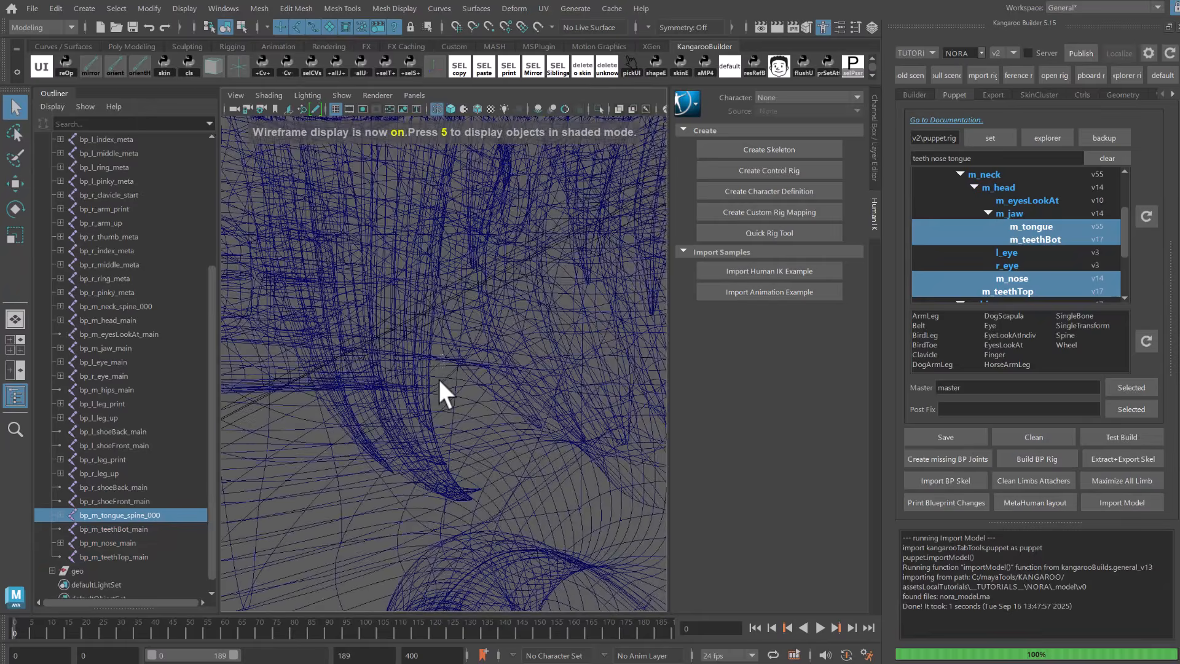
scroll(429, 342, "down", 5)
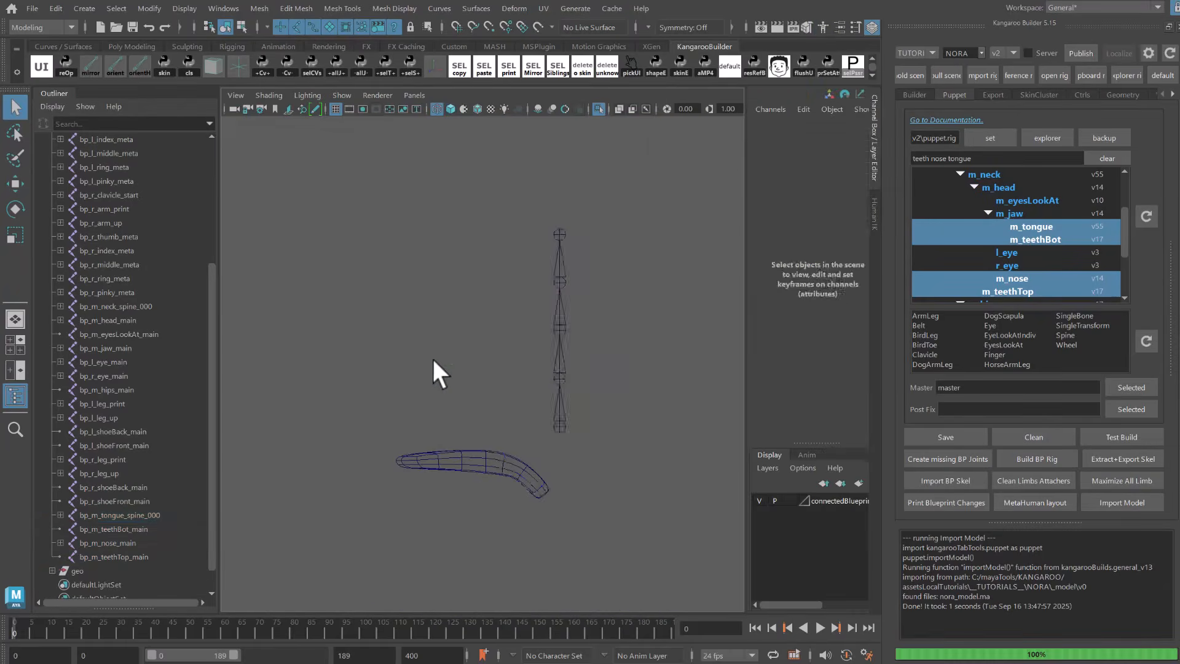
Rotate the tongue joint chain to point forward and move its root into the tongue mesh, about Y 145.16, Z 4.31.
left_click(557, 375)
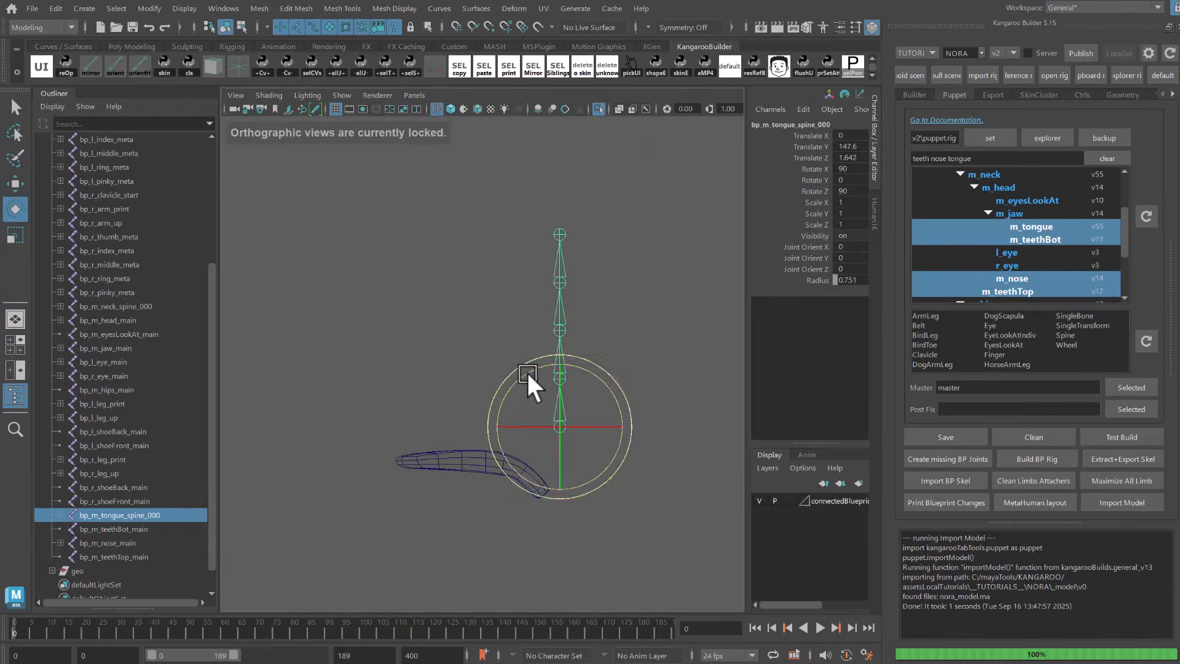
left_click_drag(527, 371, 499, 469)
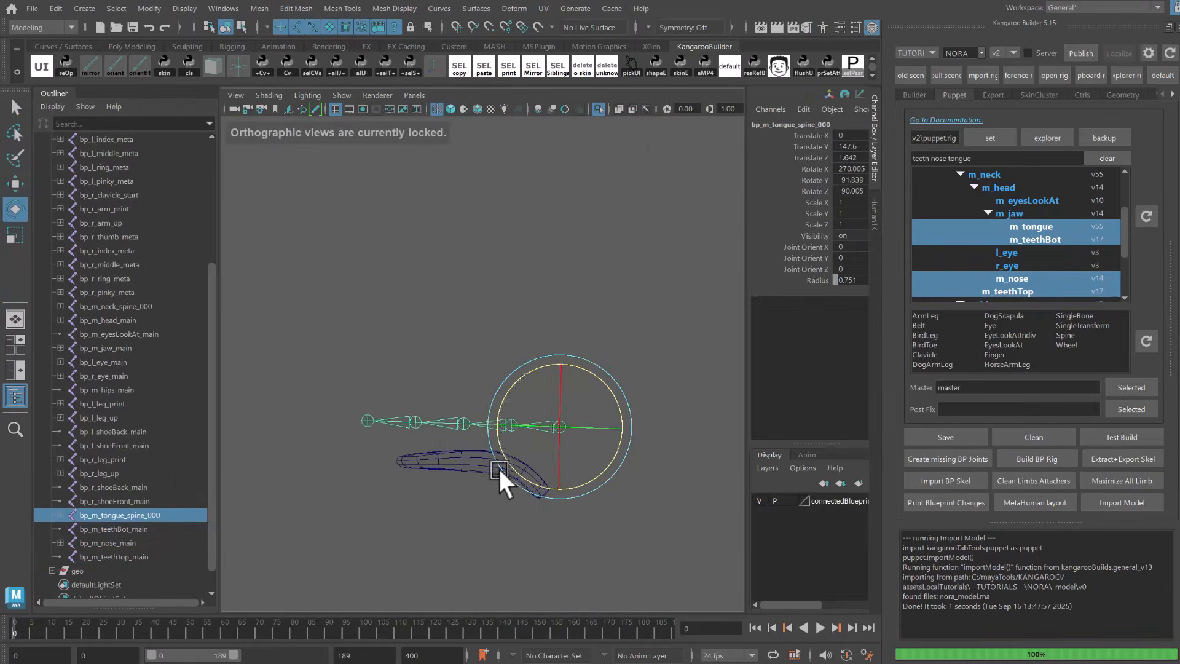
key("w")
left_click_drag(561, 419, 515, 460)
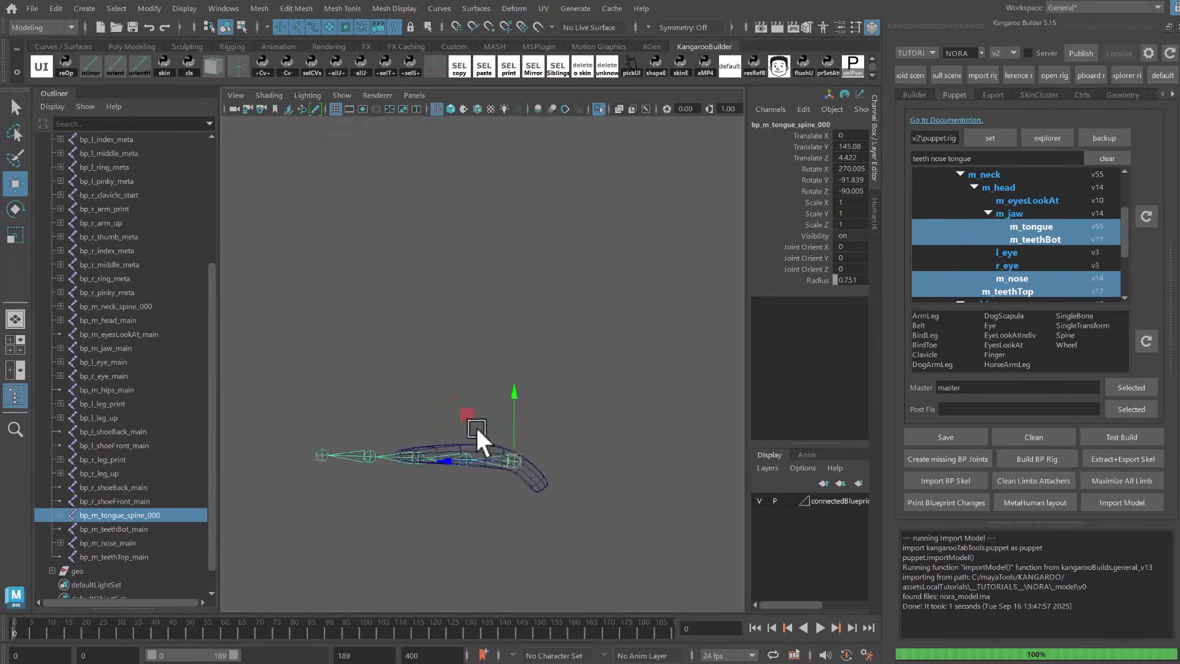
middle_click_drag(477, 429, 502, 359, "alt")
right_click_drag(503, 360, 521, 384, "alt")
left_click_drag(569, 411, 566, 400)
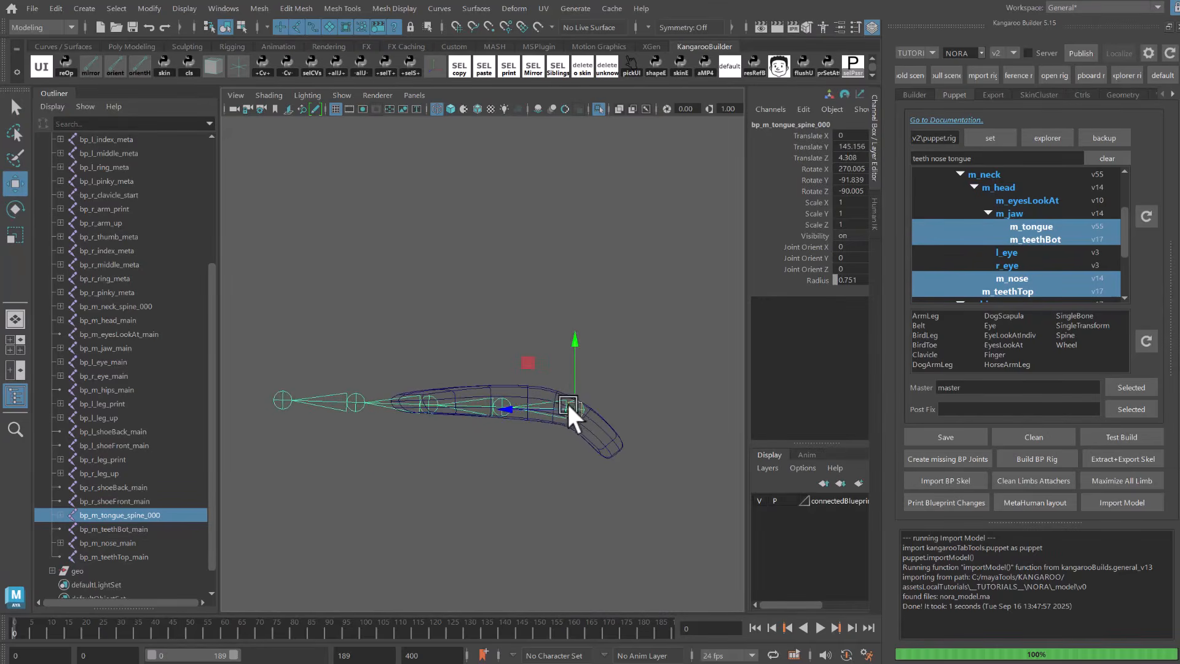
Exit isolation, hide the body mesh and move bp_m_teethTop_main into the upper teeth, about Y 146.58, Z 9.75.
left_click(129, 526)
key("ctrl+1")
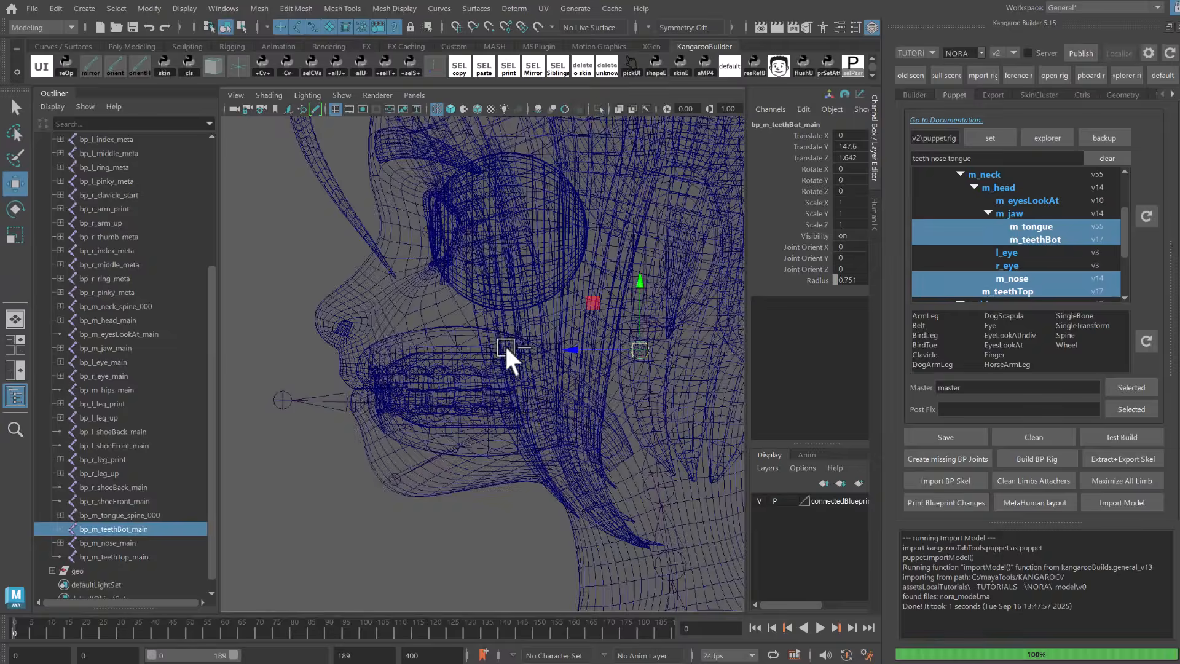
left_click(348, 301)
key("ctrl+h")
left_click(117, 545)
left_click(120, 557)
key("f")
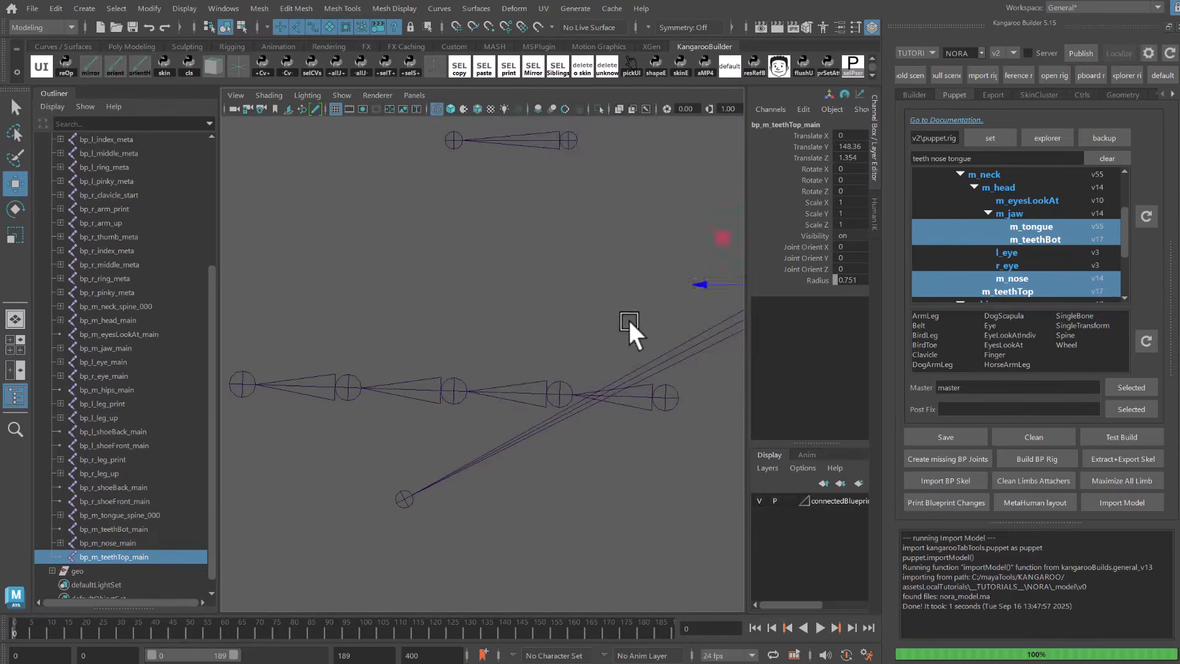
left_click_drag(424, 352, 410, 370)
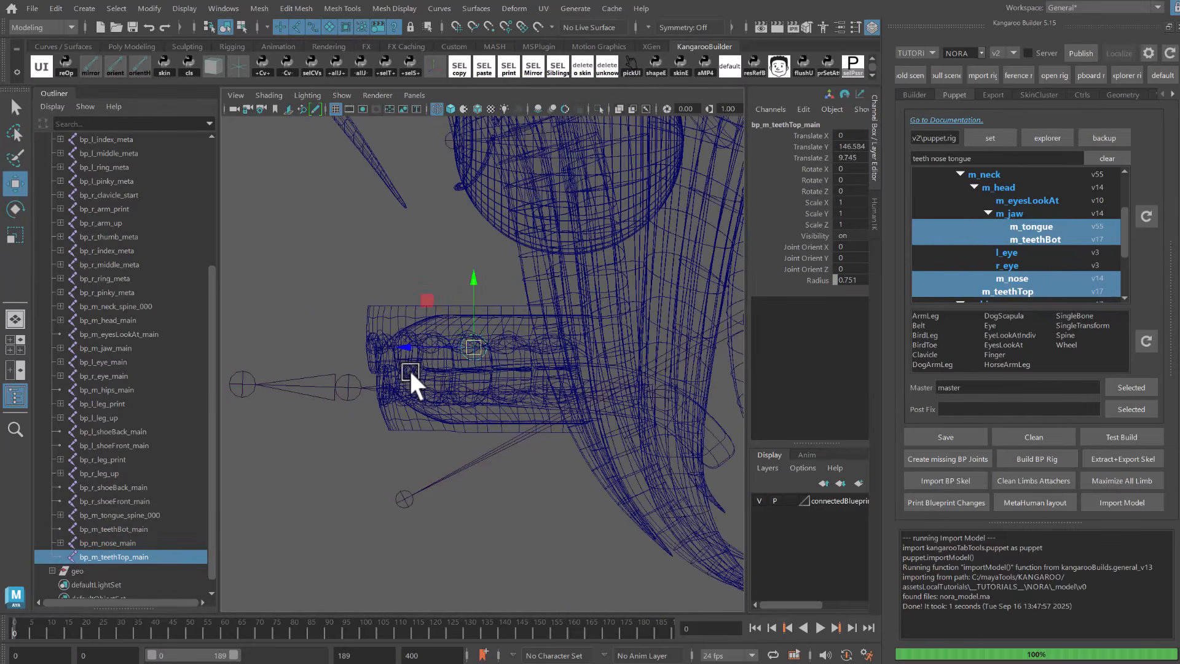
Move bp_m_teethBot_main into the lower teeth, directly below the upper teeth joint, about Y 144.94, Z 9.75.
left_click(145, 529)
key("f")
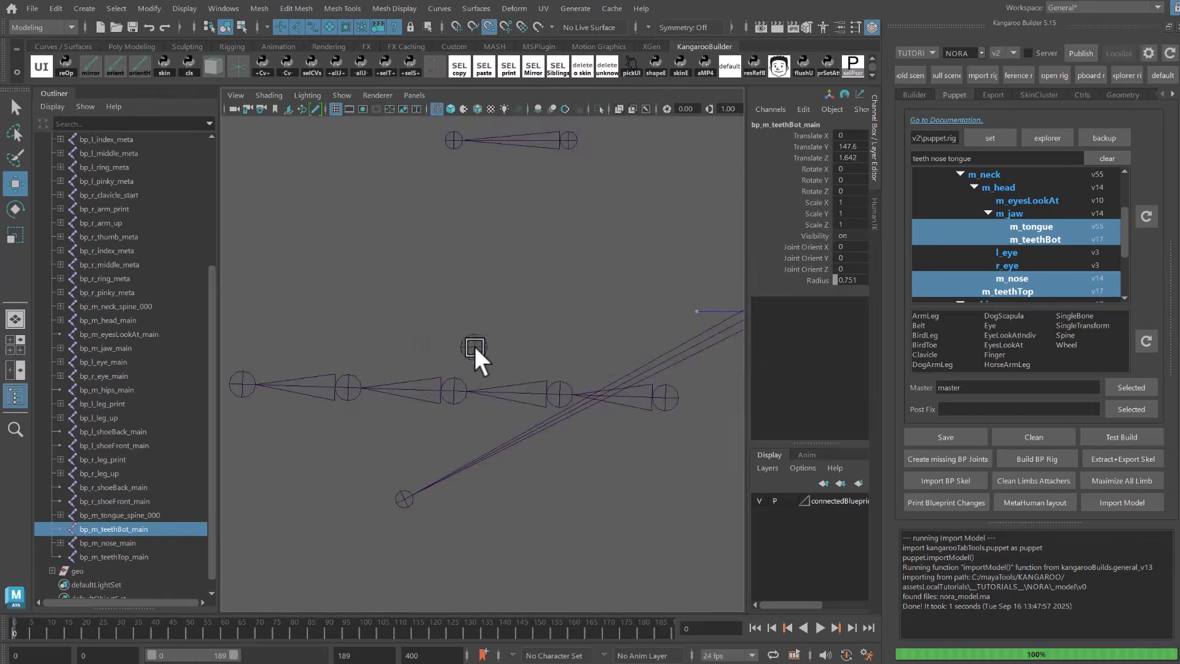
middle_click(474, 348)
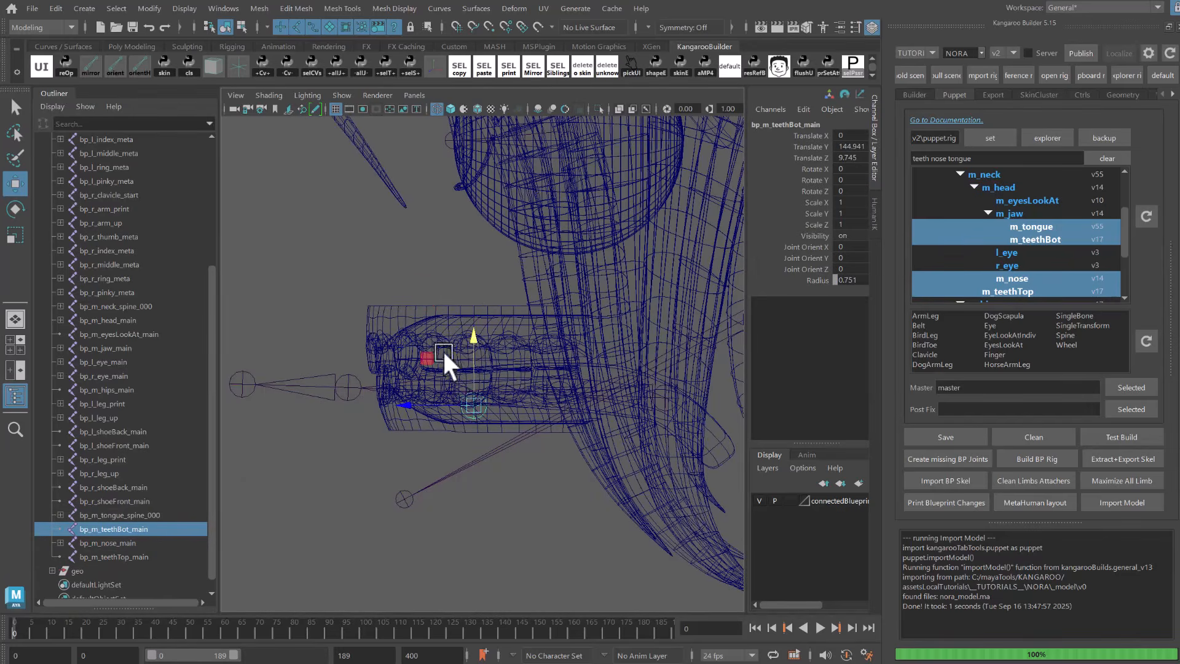
Move bp_m_nose_main into the nose at about Y 148.97, Z 12.86 and set its rotation to -90, -90, 90.
left_click(154, 543)
key("f")
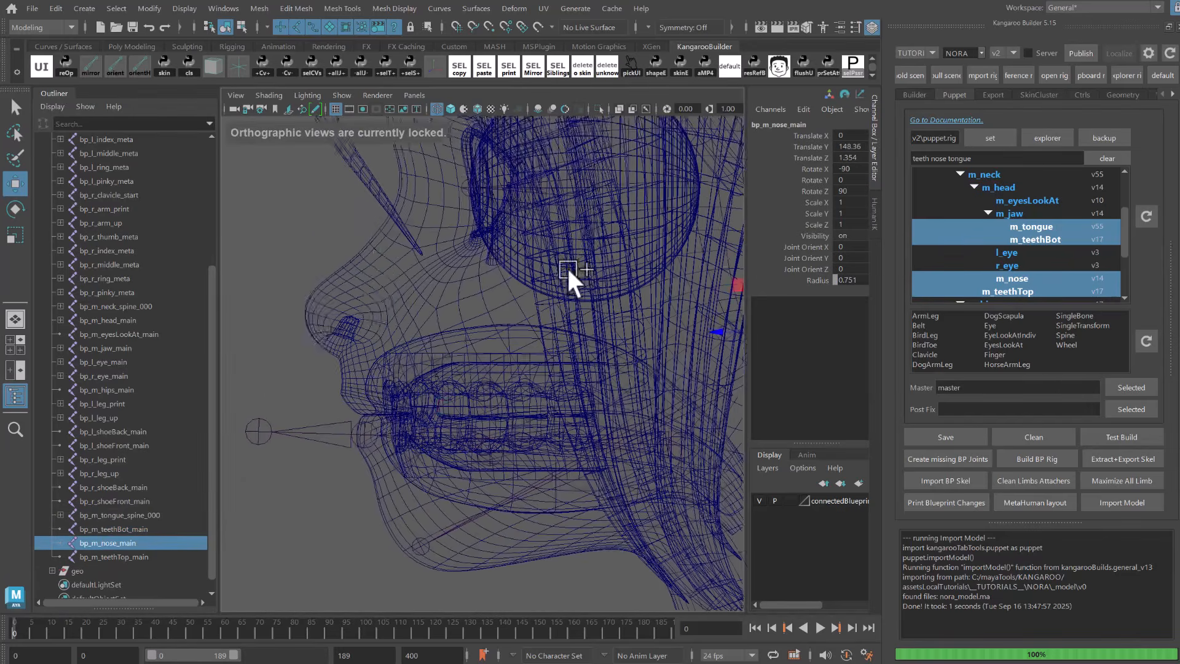
middle_click_drag(569, 274, 523, 263, "alt")
middle_click(326, 305)
middle_click_drag(266, 312, 359, 329, "alt")
scroll(361, 307, "up", 3)
key("e")
left_click_drag(391, 244, 358, 298)
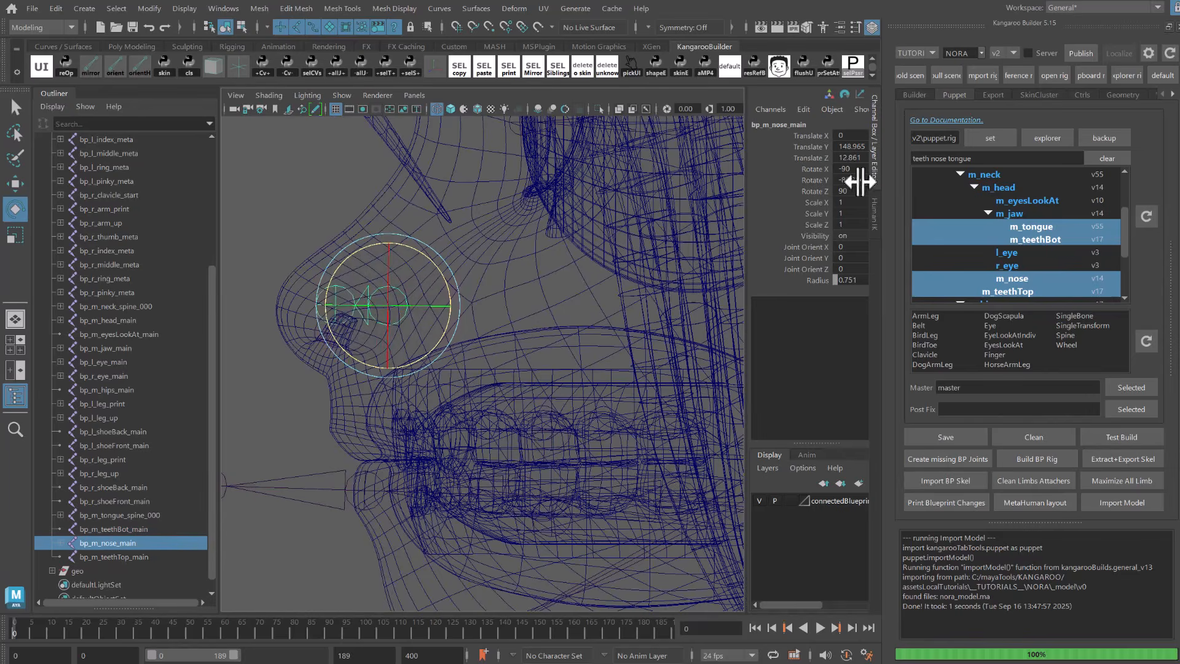
left_click_drag(483, 288, 475, 341, "alt")
key("q")
Build the blueprint rig from the placed joints.
right_click_drag(475, 342, 430, 326, "alt")
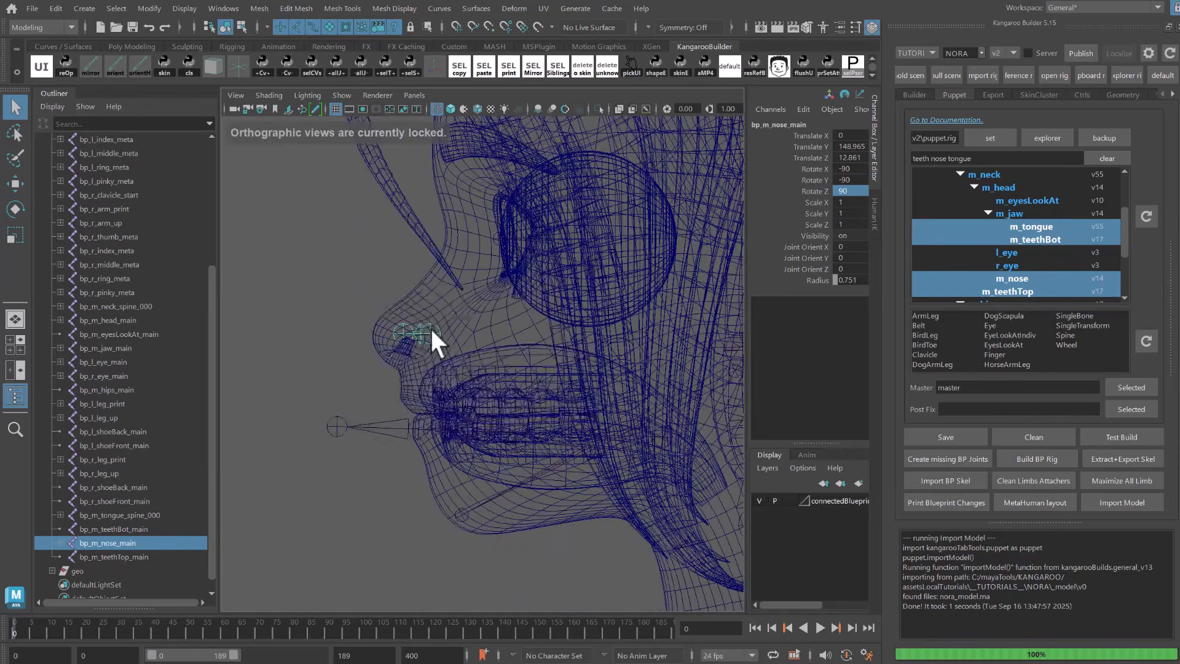
middle_click_drag(513, 322, 442, 263, "alt")
right_click_drag(443, 264, 406, 264, "alt")
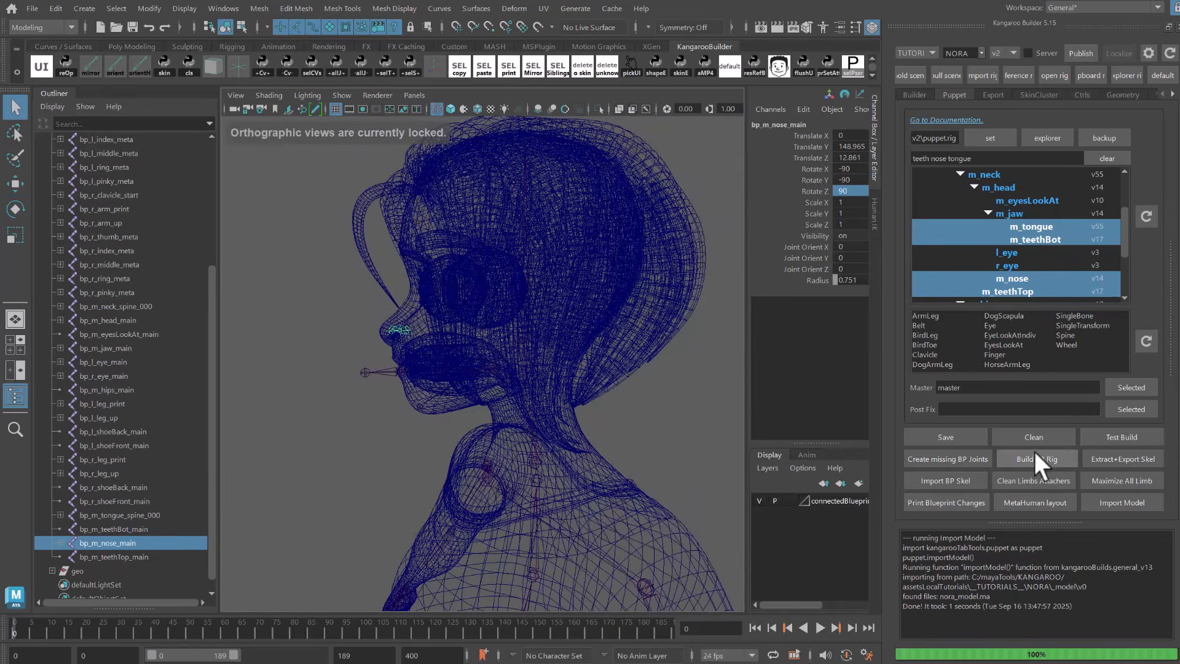
left_click(1057, 458)
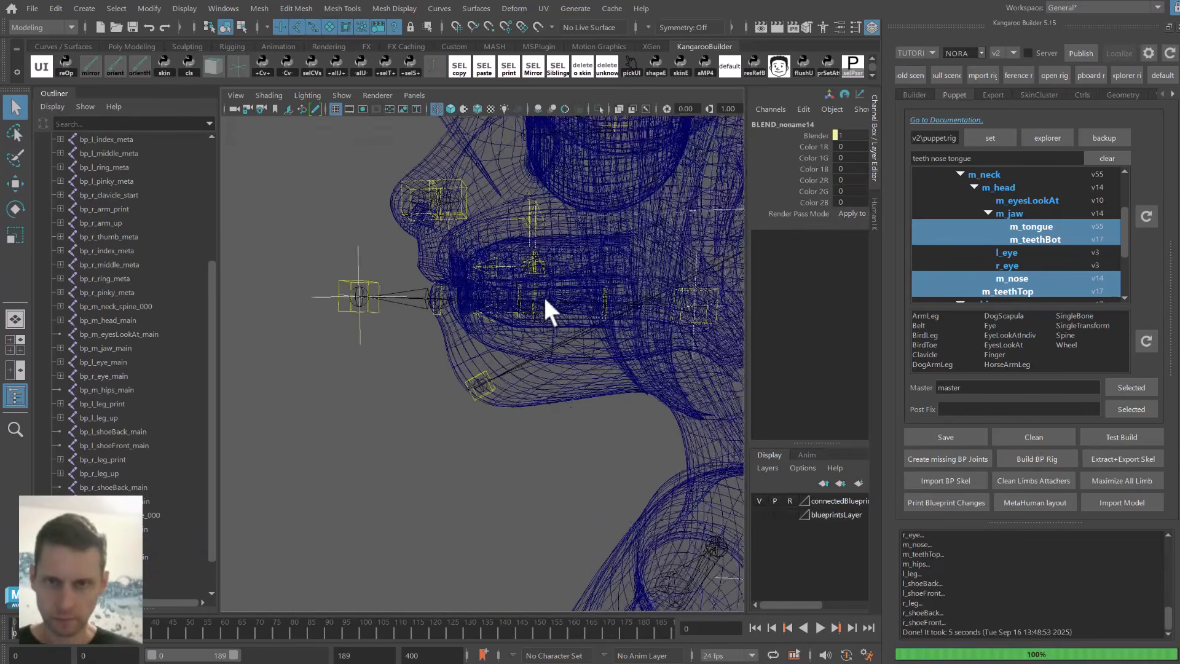
Hide the body and teeth meshes and move tongueGrpspine_end_ctrl back to the tongue's tip, Translate Z about -4.48.
left_click(531, 379)
key("ctrl+h")
left_click(352, 284)
right_click_drag(357, 289, 443, 326, "alt")
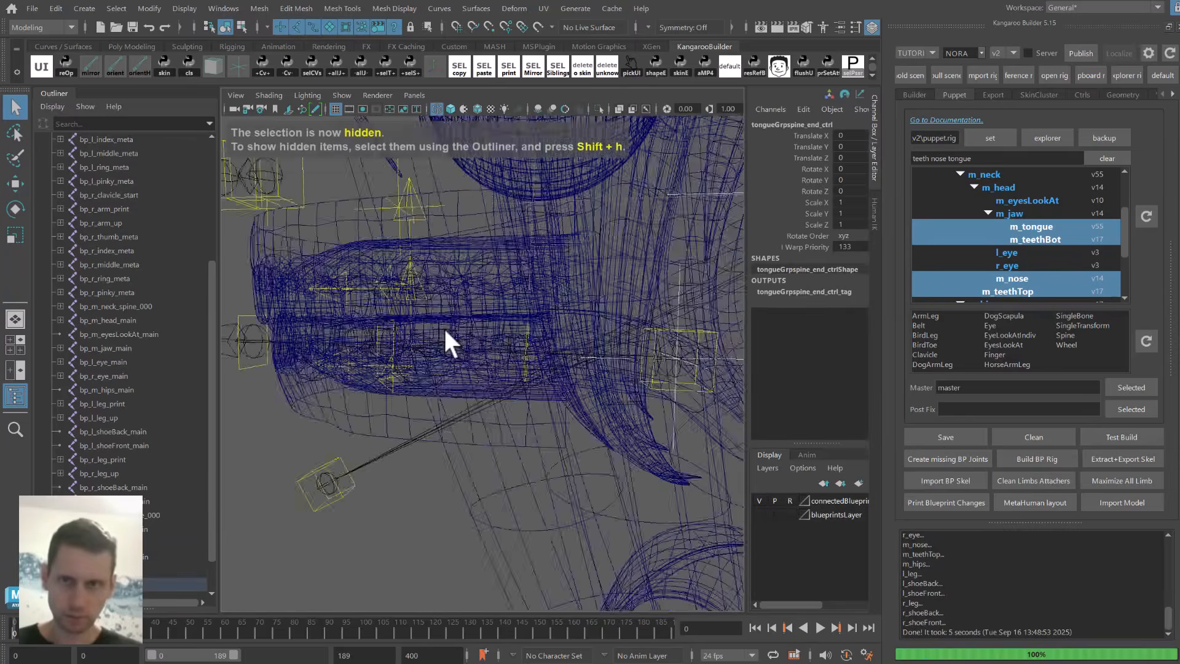
left_click_drag(444, 327, 424, 400, "alt")
left_click(427, 268)
key("ctrl+h")
key("5")
left_click(321, 345)
key("w")
left_click_drag(256, 344, 422, 345)
right_click_drag(424, 344, 507, 280, "alt")
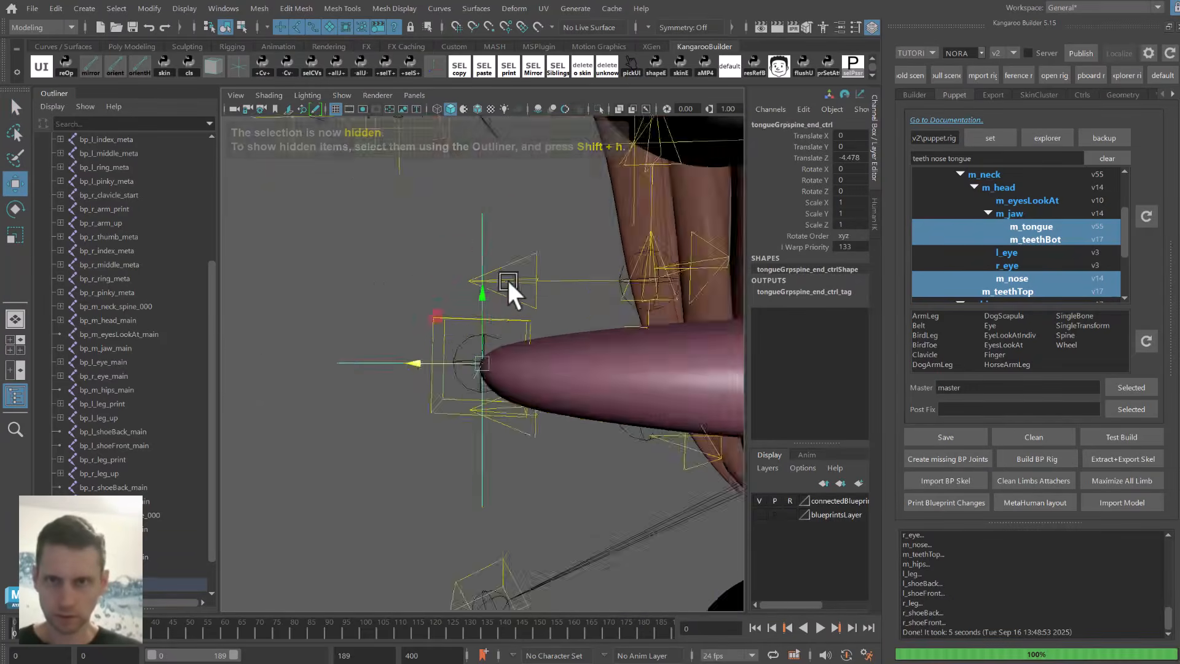
Adjust the tongueSpine0 and tongueSpine1 controls to follow the tongue mesh, with tongueSpine1 at Translate Y about -0.26.
left_click_drag(508, 280, 388, 224, "alt")
key("4")
right_click_drag(389, 223, 514, 249, "alt")
left_click(514, 260)
key("5")
left_click_drag(500, 369, 498, 388)
key("4")
left_click(423, 318)
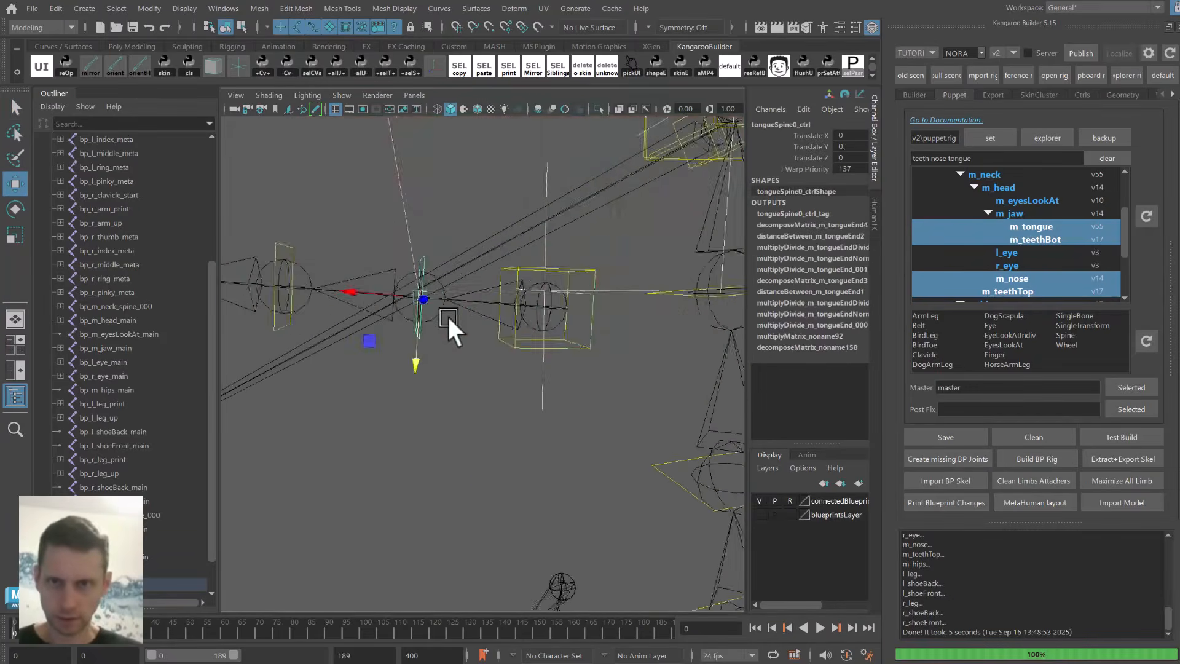
middle_click_drag(449, 318, 450, 302)
left_click_drag(444, 308, 421, 341, "alt")
key("4")
left_click(381, 352)
middle_click_drag(422, 341, 422, 325)
right_click_drag(423, 324, 381, 319, "alt")
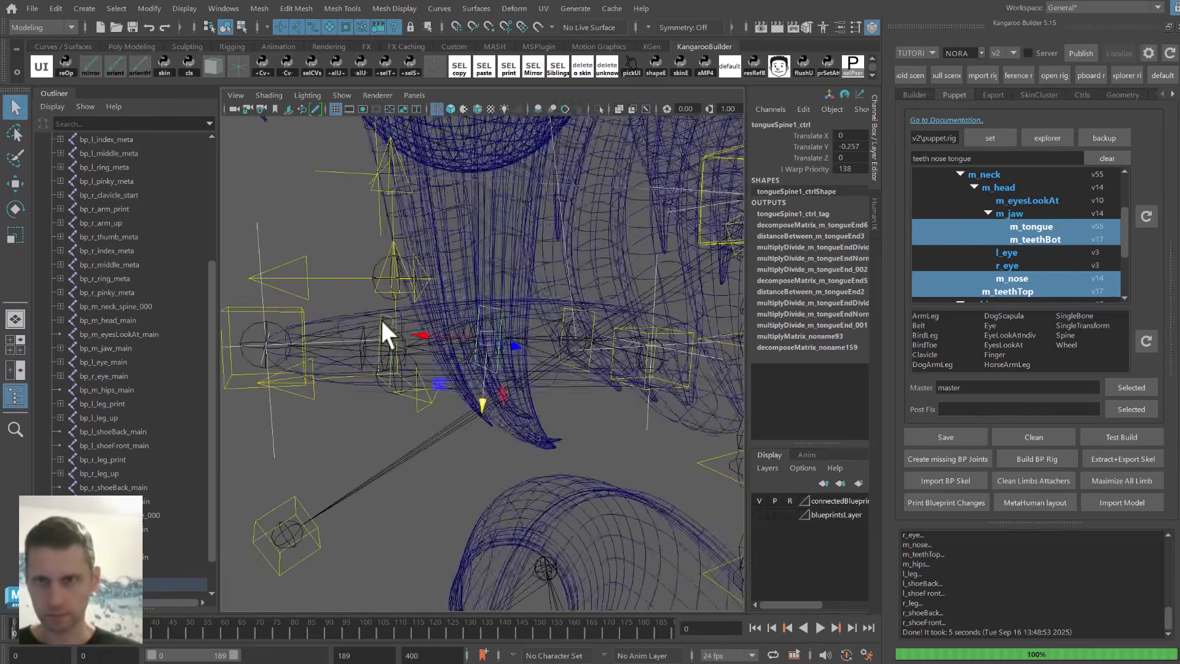
Check the tongue chain against the tongue mesh and unhide body_geo.
left_click(381, 319)
key("w")
left_click_drag(381, 319, 296, 290, "alt")
left_click(297, 289)
right_click_drag(296, 289, 520, 252, "alt")
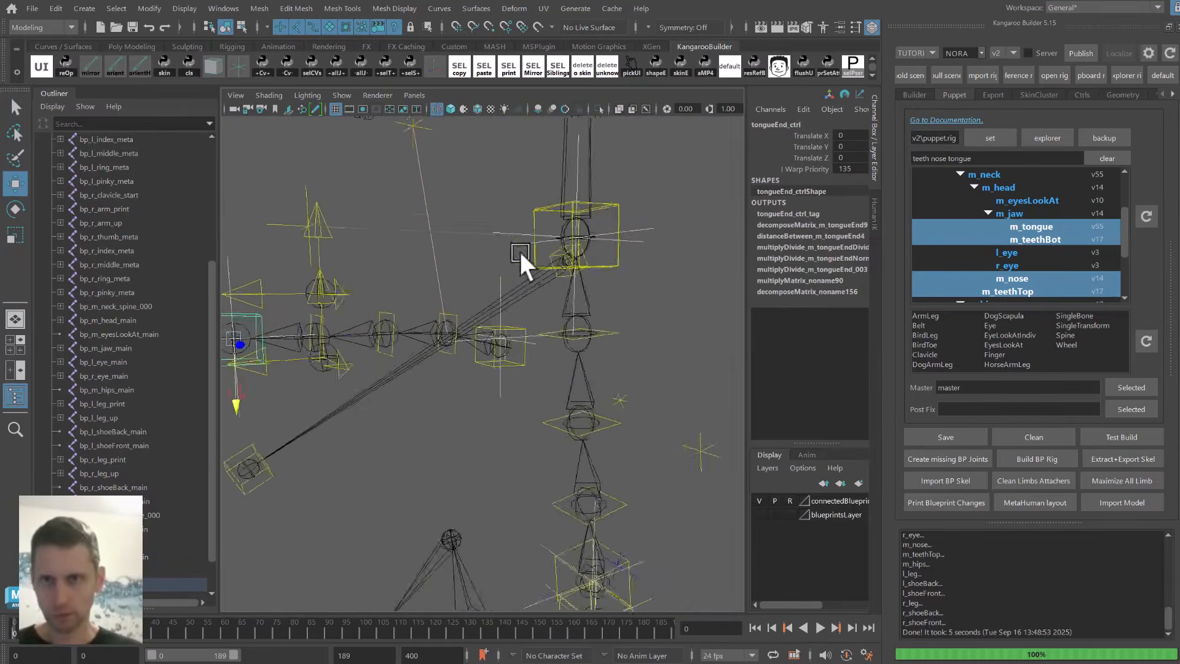
left_click_drag(519, 252, 558, 258, "alt")
right_click_drag(559, 258, 506, 241, "alt")
middle_click_drag(350, 292, 430, 344, "alt")
right_click_drag(430, 344, 459, 357, "alt")
left_click(459, 356)
mouse_move(459, 356)
middle_mouse_down("alt")
mouse_move(420, 325)
mouse_move(469, 338)
middle_mouse_up("alt")
key("ctrl+1")
left_click(507, 409)
key("f")
left_click(116, 528)
key("shift+h")
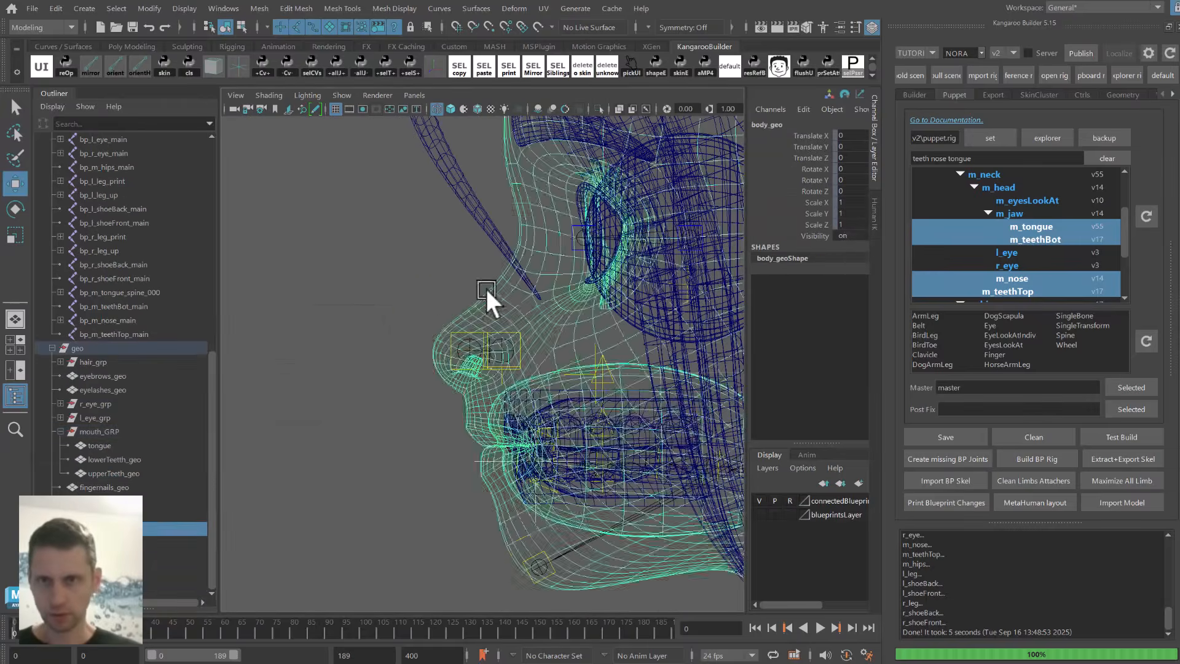
Move noseMainEnd_ctrl to Translate X about 1.03 and show the whole head shaded.
left_click_drag(485, 289, 399, 351)
right_click_drag(483, 347, 430, 289, "alt")
left_click_drag(430, 289, 455, 270, "alt")
right_click_drag(455, 271, 492, 267, "alt")
left_click_drag(492, 267, 562, 276, "alt")
key("ctrl+1")
key("5")
left_click_drag(473, 308, 511, 301, "alt")
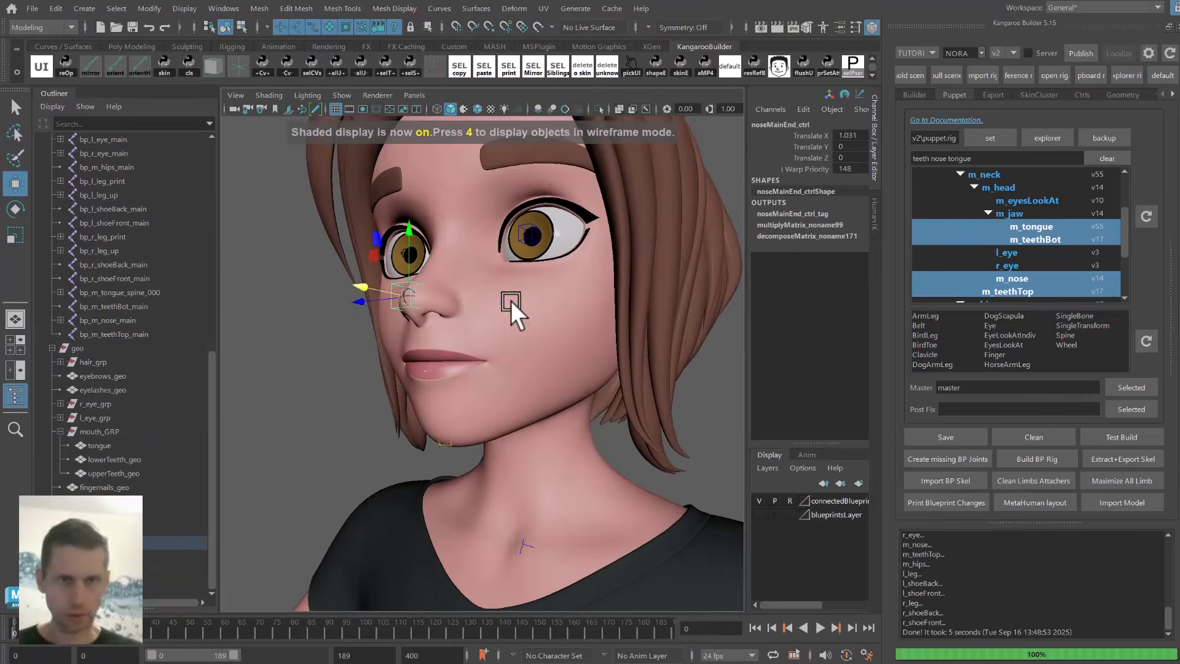
Extract the blueprint skeleton and export it with the changed nose and tongue joints.
left_click(1125, 459)
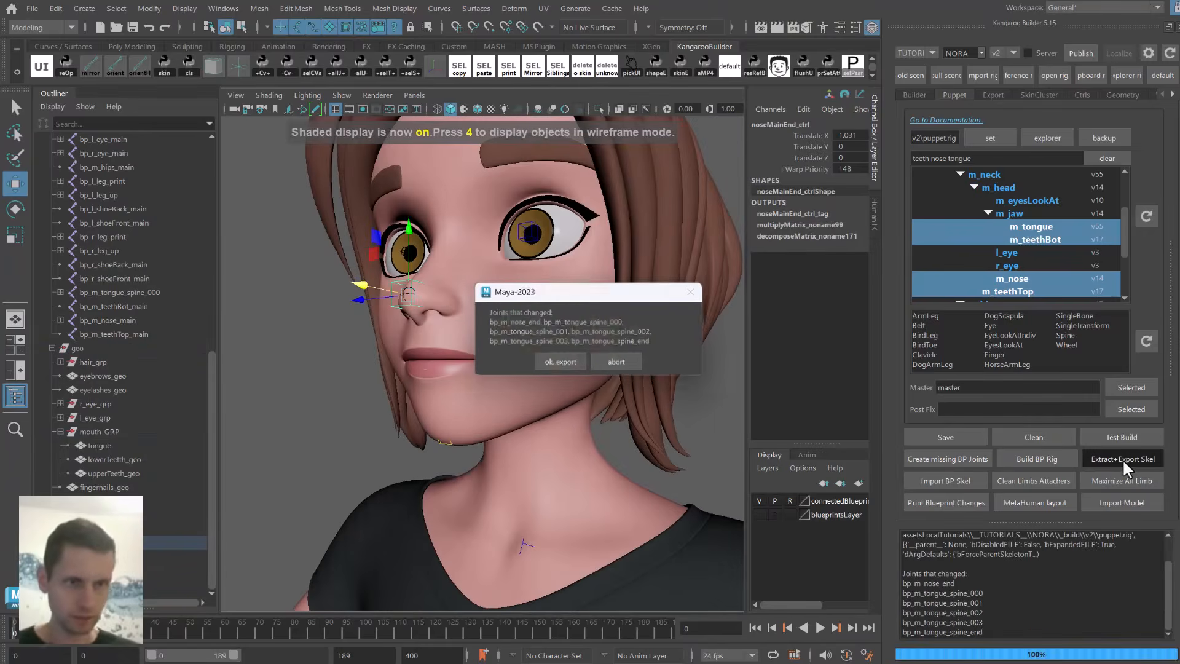
left_click(556, 361)
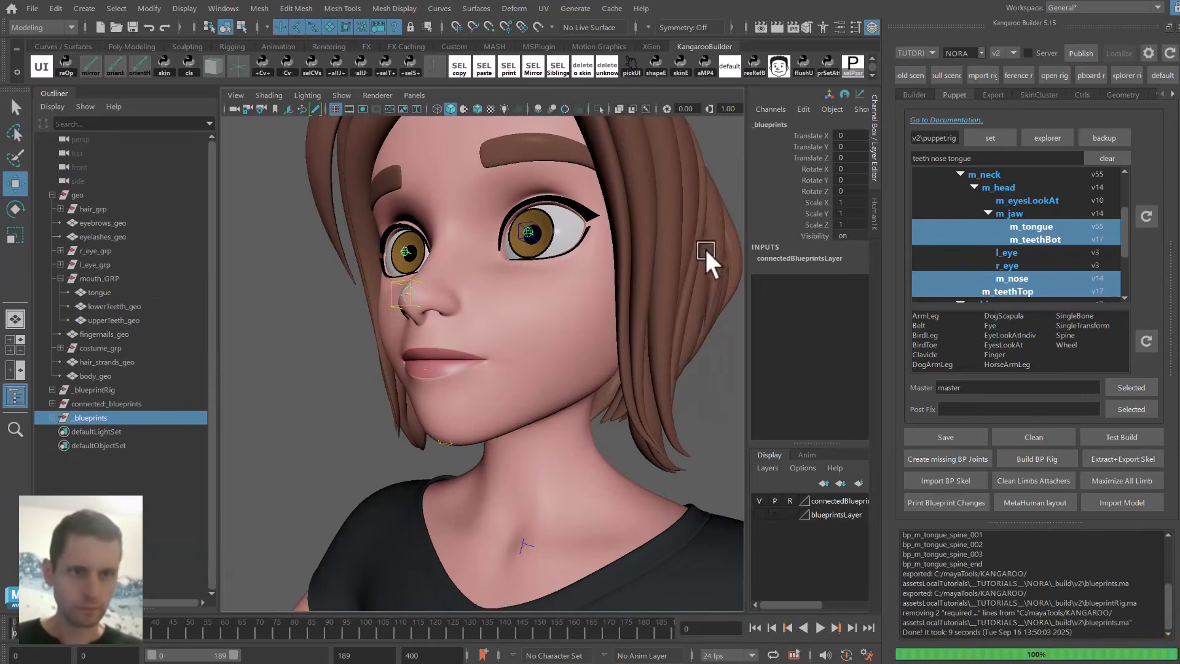
Run the build functions from mayaVersionChecker through loadCtrlShapes to rebuild NORA's rig.
left_click(913, 96)
left_click_drag(956, 223, 948, 382)
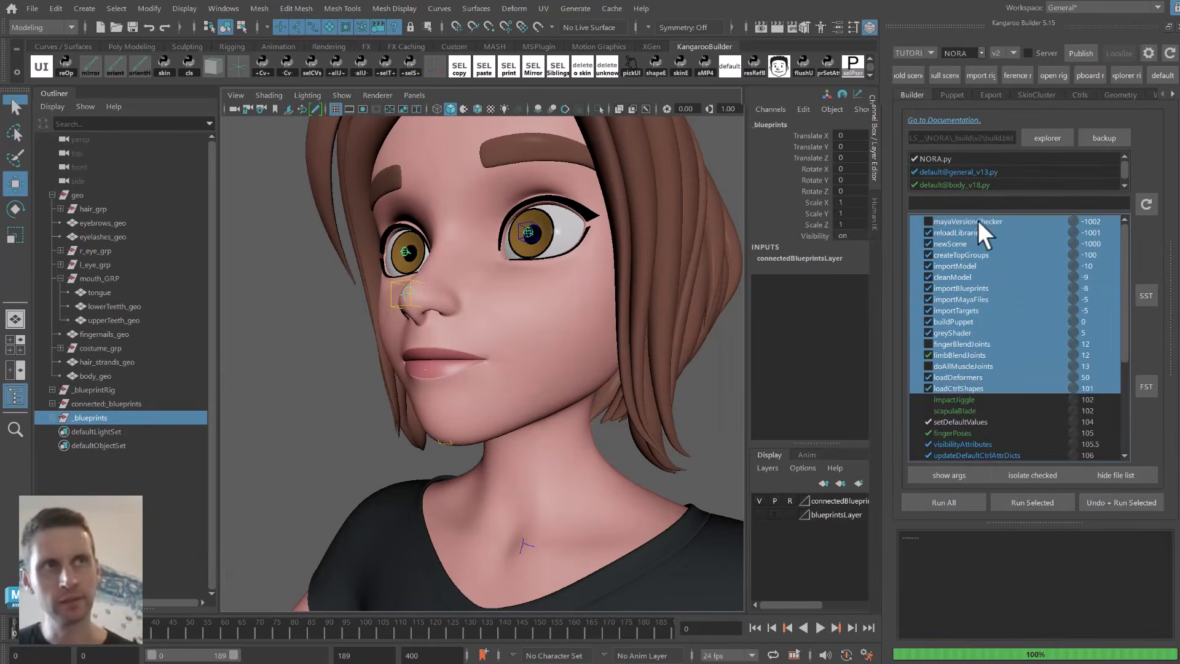
left_click(1038, 501)
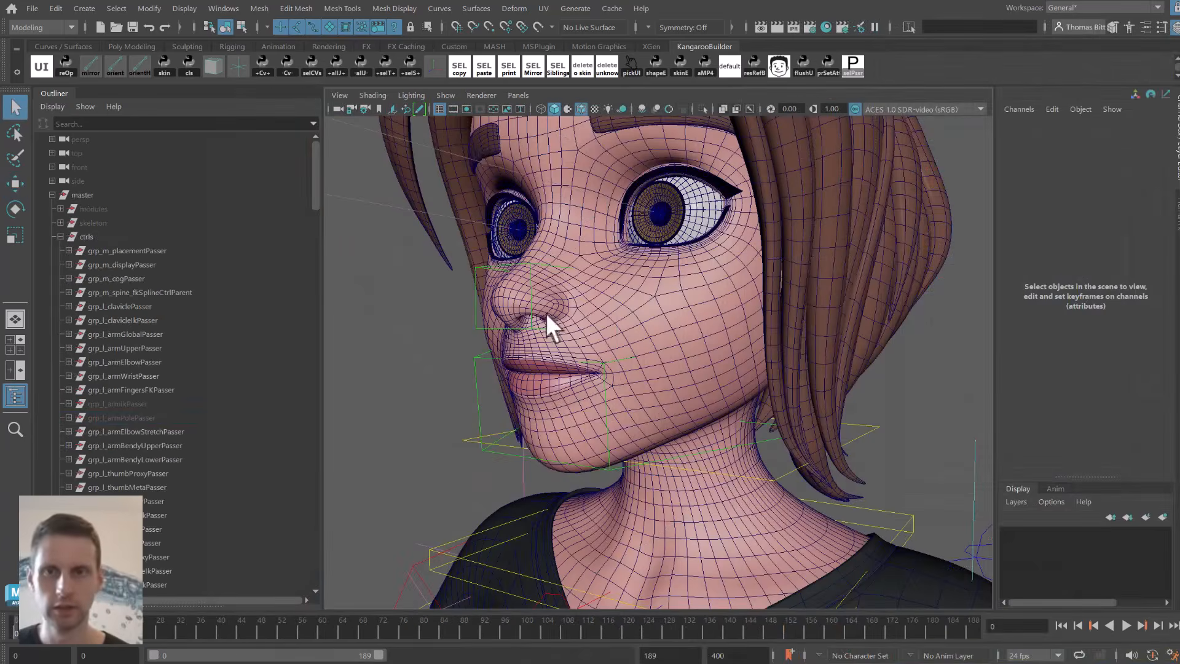
Test-move the face controls around the nose and mouth with the covering meshes hidden, and undo the changes.
left_click_drag(547, 317, 446, 318, "alt")
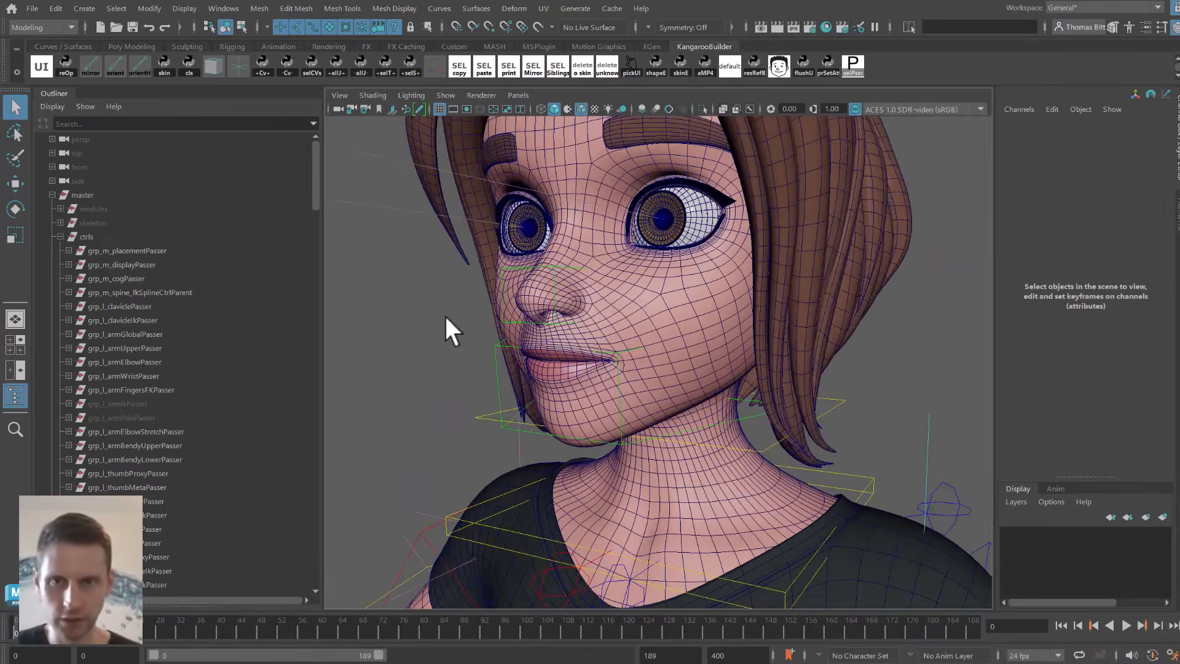
left_click(522, 315)
key("w")
left_click_drag(539, 321, 567, 320, "alt")
right_click_drag(567, 319, 615, 438, "alt")
key("q")
left_click(519, 356)
key("ctrl+h")
left_click(577, 360)
key("ctrl+h")
left_click(463, 377)
key("w")
left_click_drag(543, 386, 633, 318)
key("q")
left_click(588, 355)
key("ctrl+z")
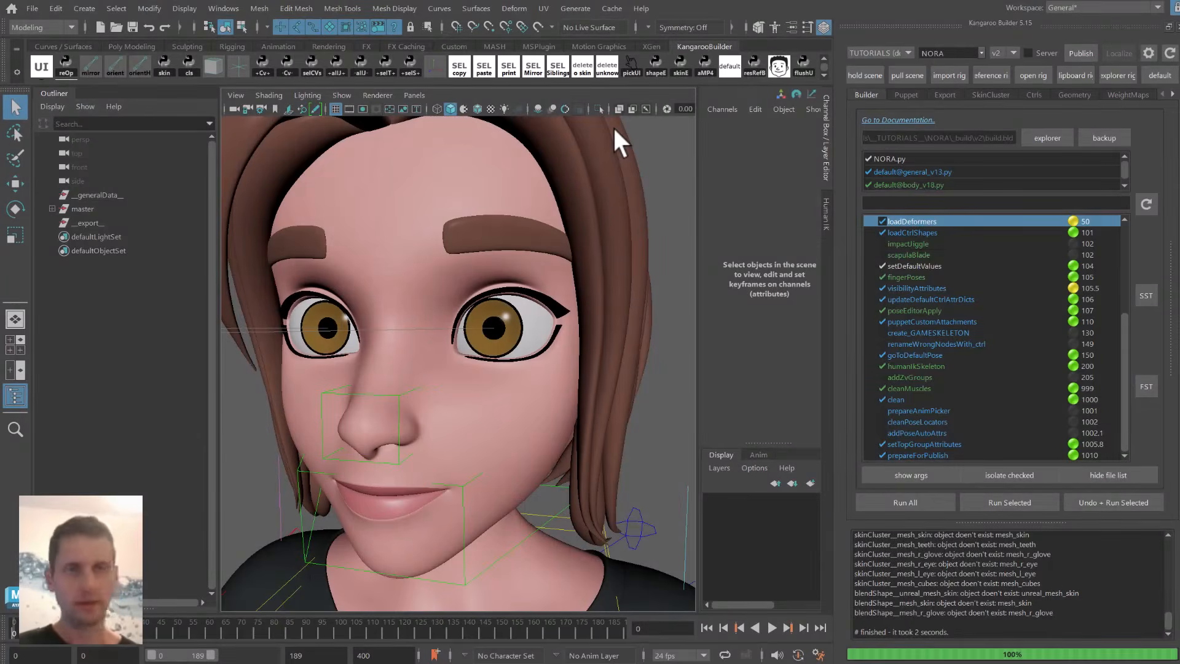
Add the default facePro_v19.py script to NORA's build files.
right_click(908, 183)
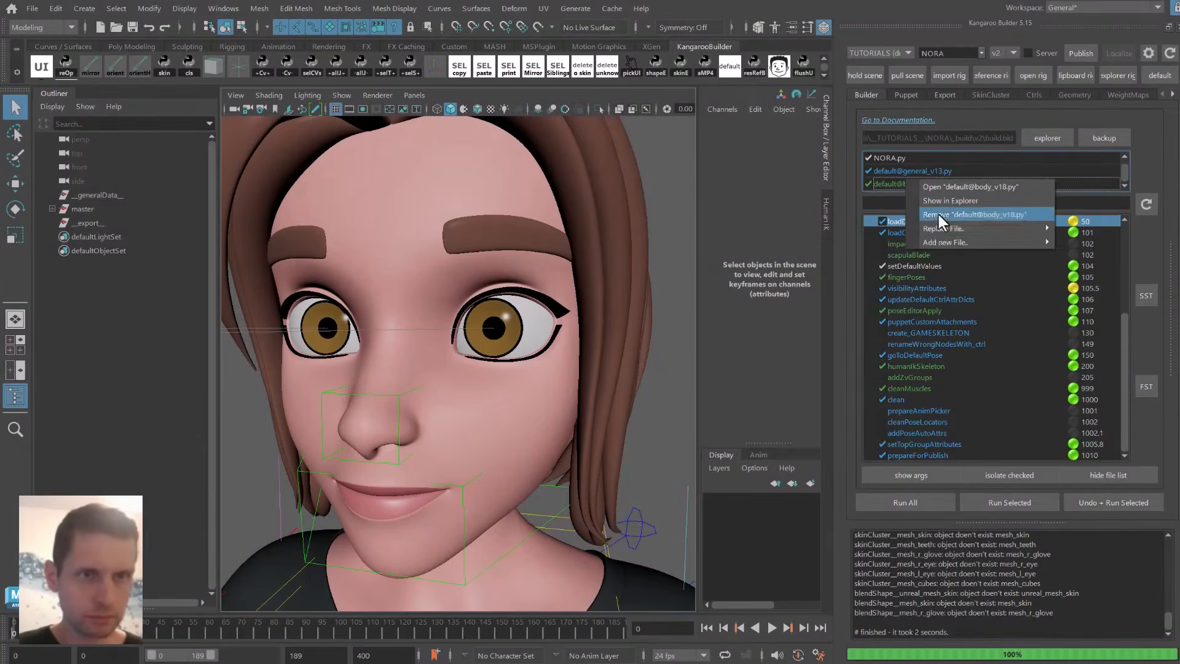
mouse_move(938, 242)
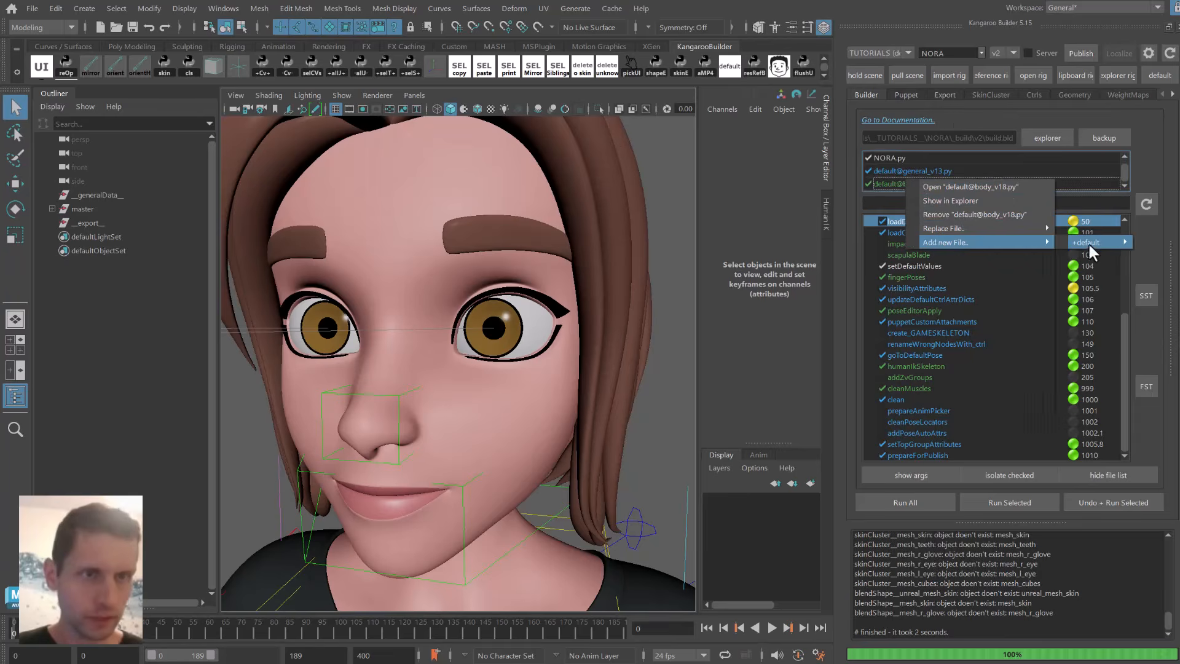
mouse_move(1085, 241)
mouse_move(979, 295)
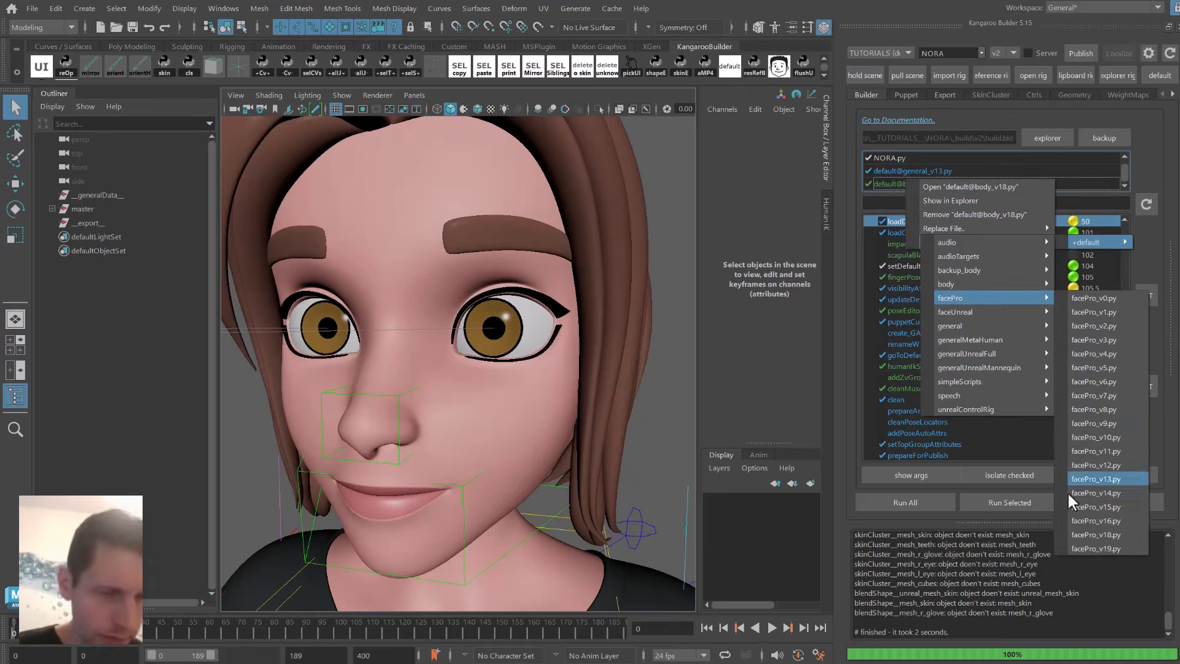
left_click(1119, 547)
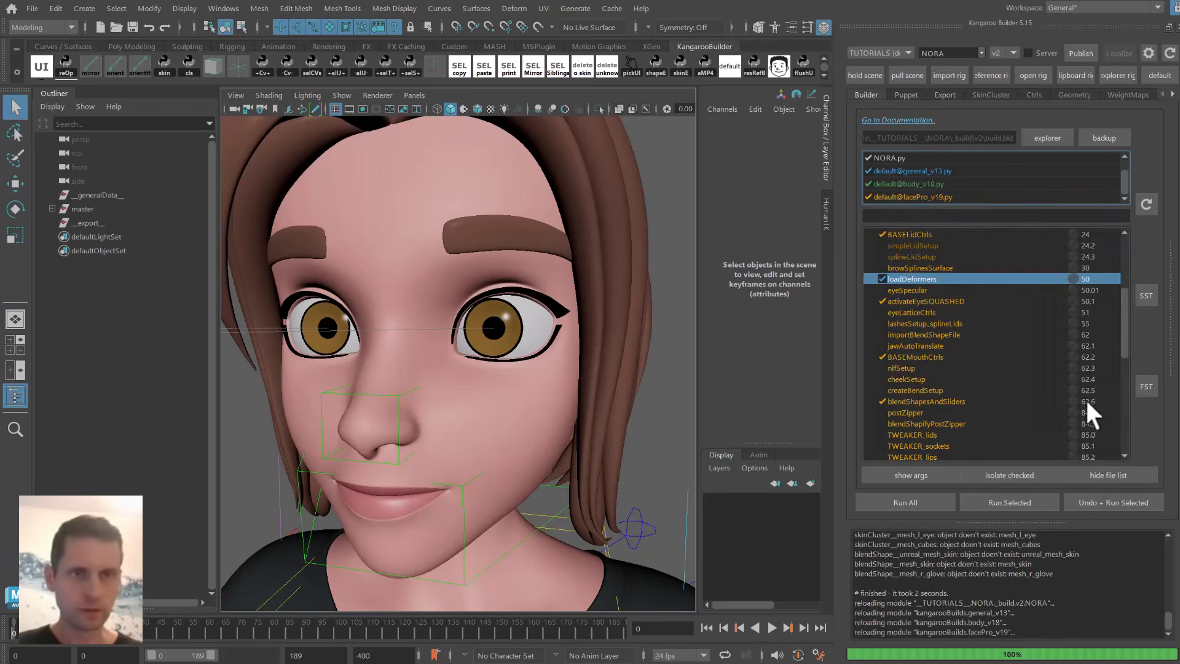
Disable the BASEMouthCtrls and blendShapesAndSliders functions in the build list, keeping parallelAttachTransforms enabled.
mouse_move(1122, 311)
left_mouse_down()
mouse_move(1133, 250)
mouse_move(1113, 327)
mouse_move(1123, 330)
left_mouse_up()
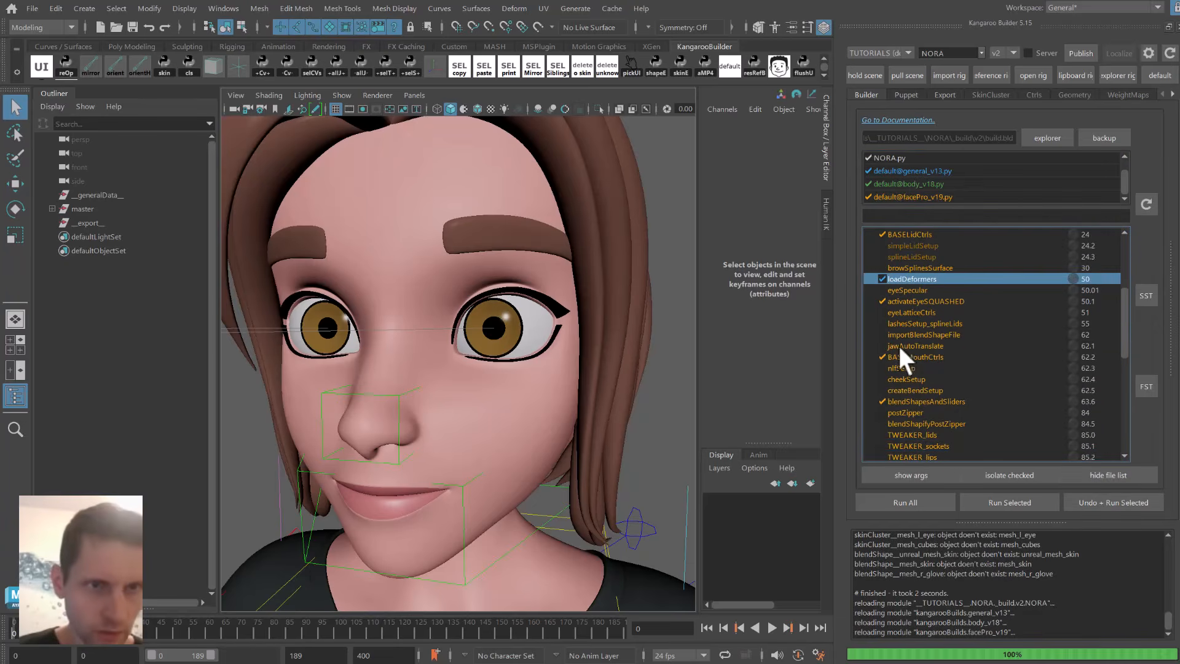
left_click(911, 357)
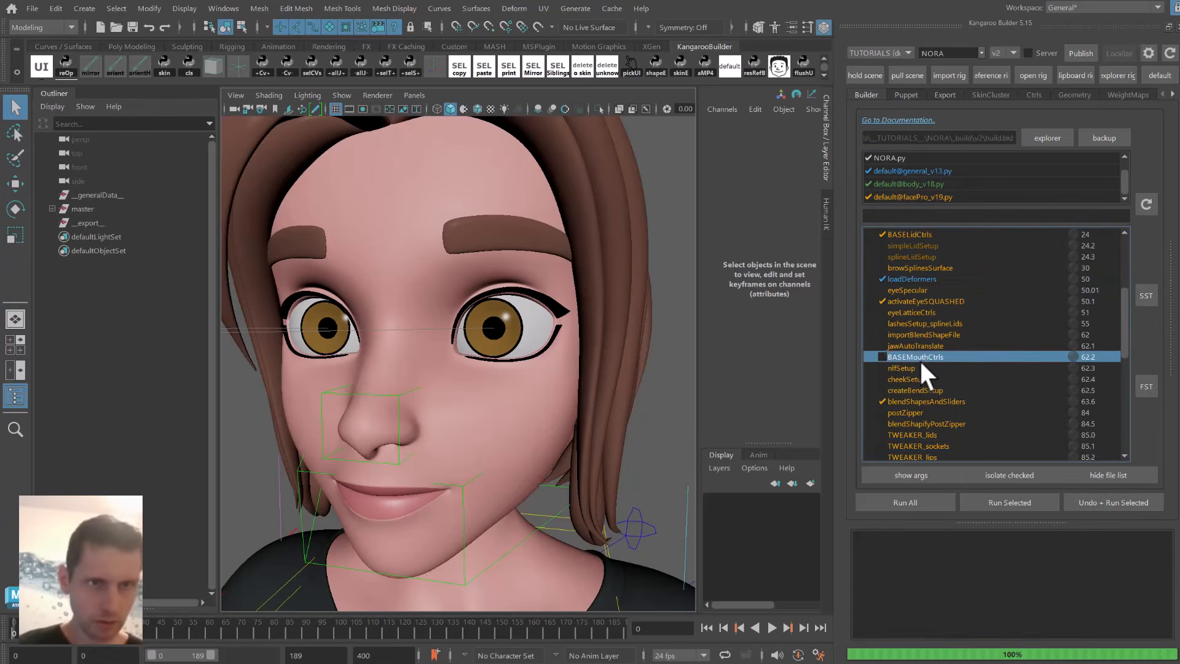
left_click(928, 402)
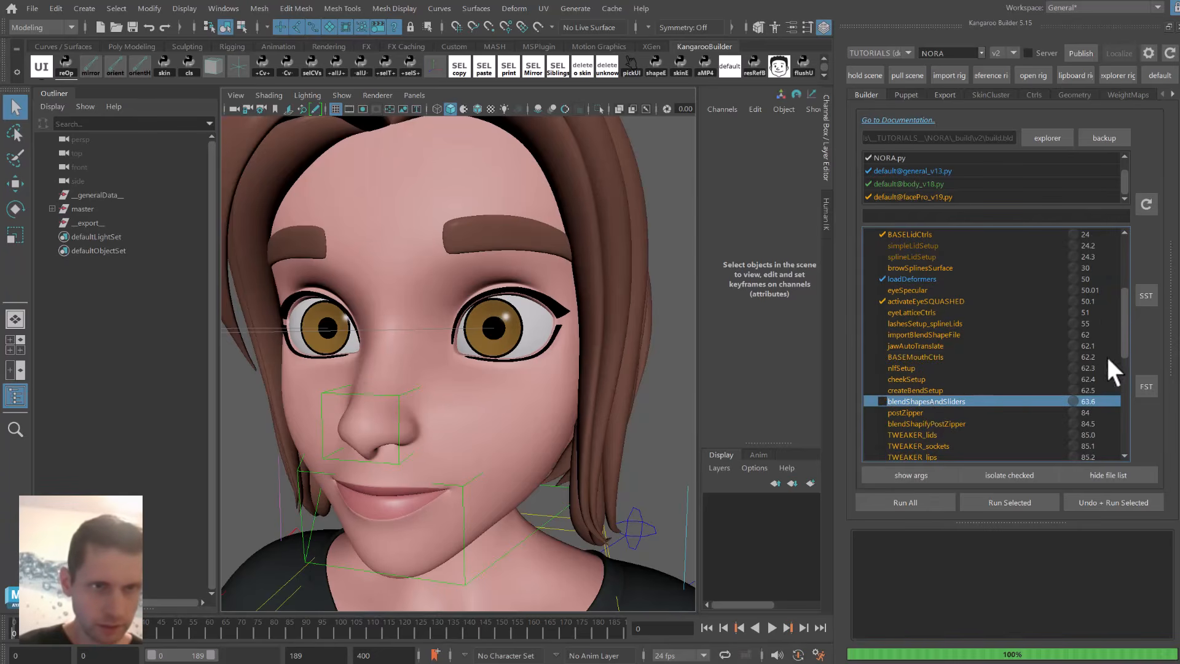
left_click_drag(1123, 337, 1110, 399)
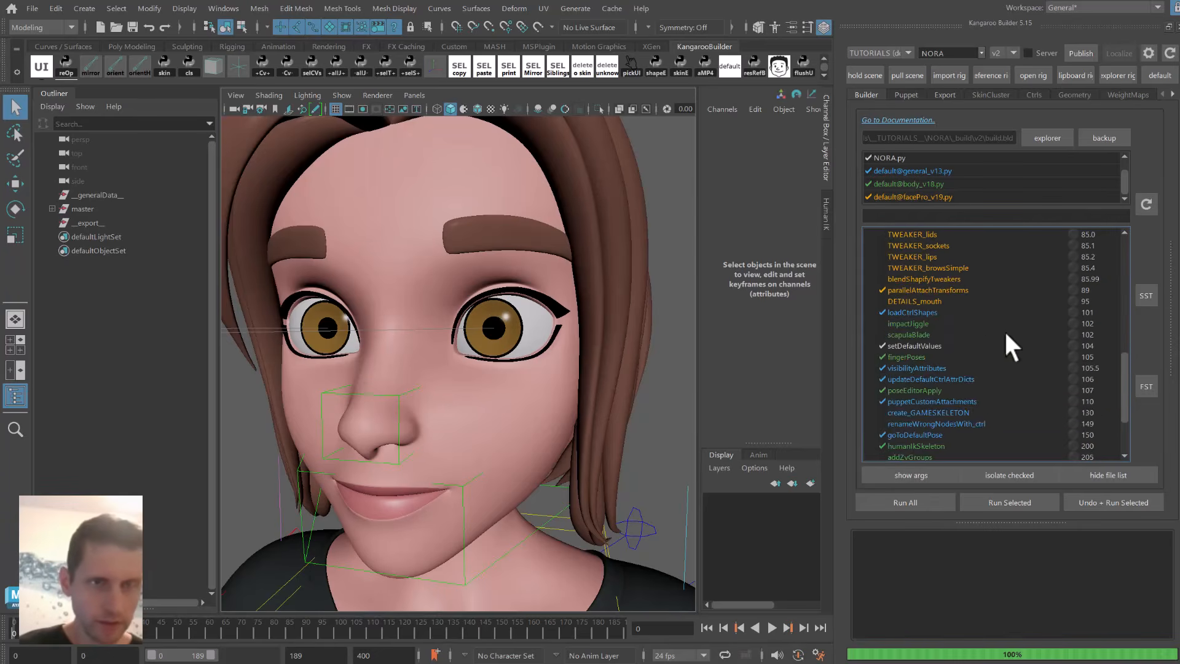
left_click(957, 291)
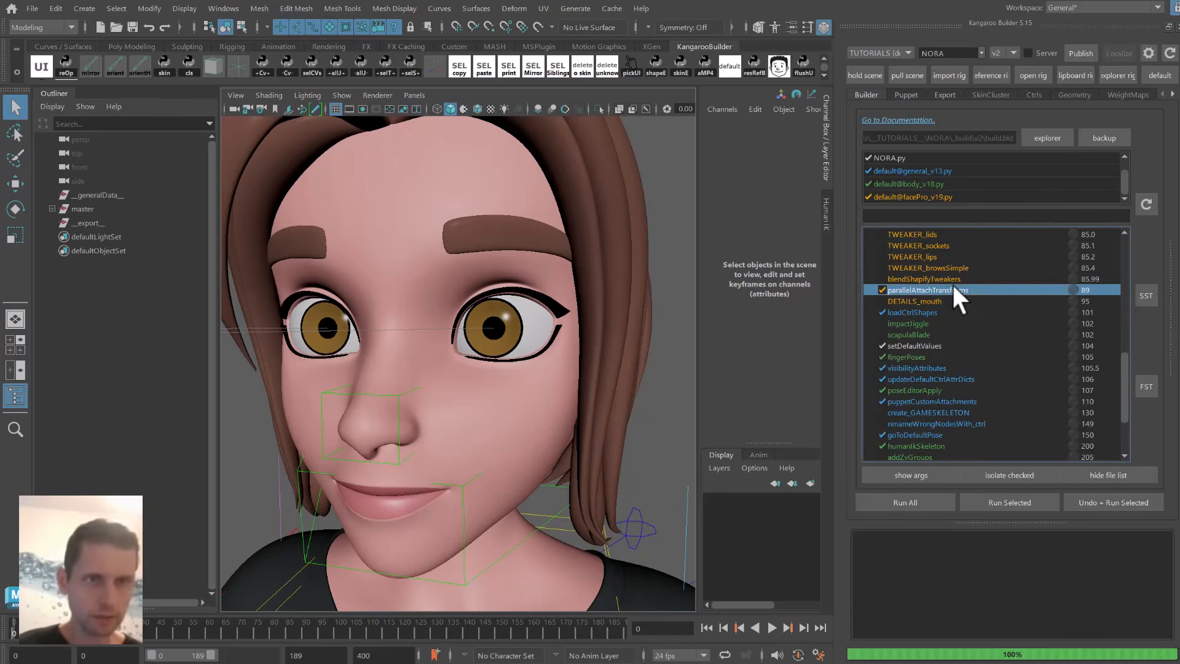
Enable the splineLidSetup function alongside BASELidCtrls in the build list.
left_click_drag(1122, 386, 1119, 294)
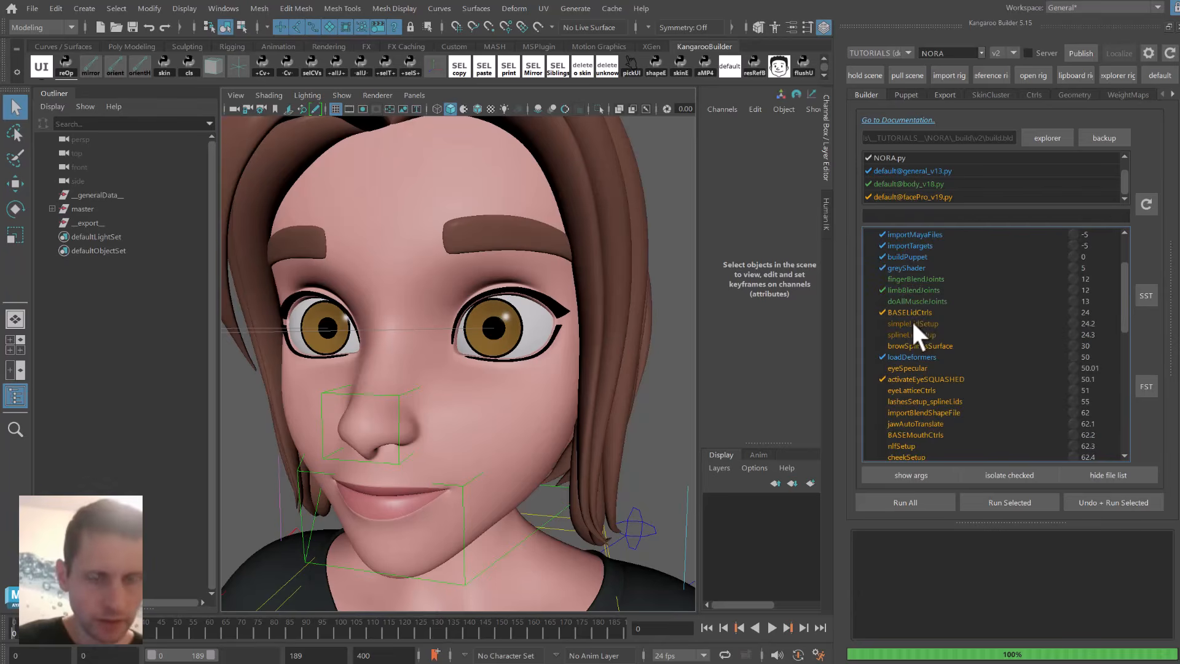
left_click(931, 311)
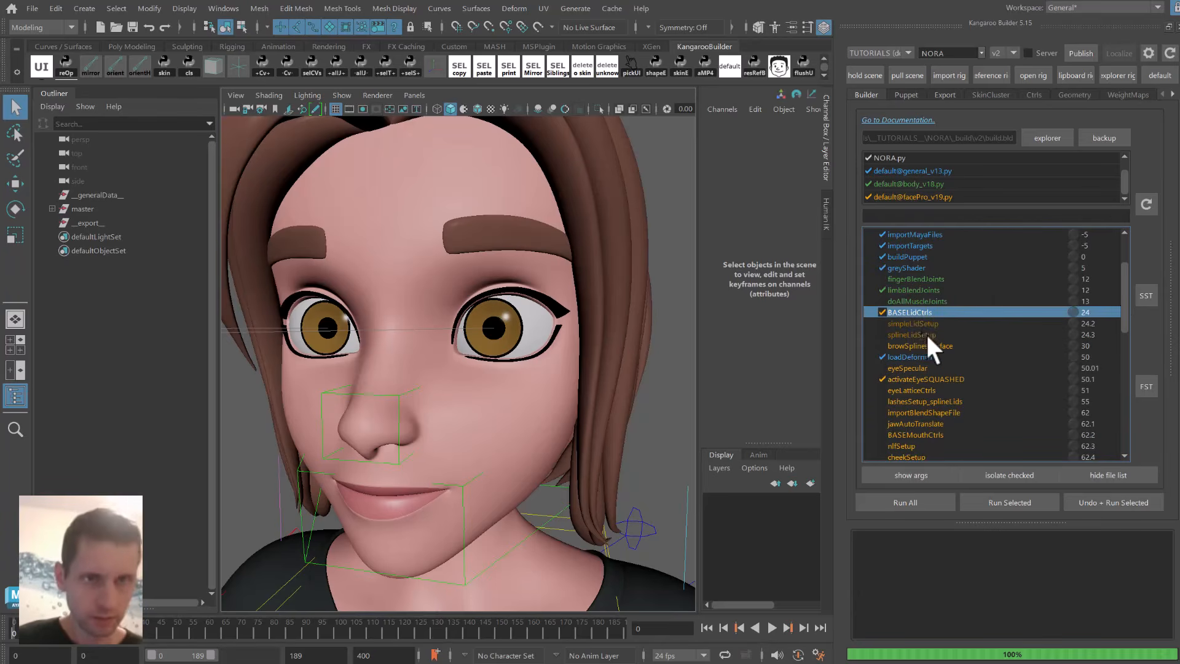
left_click(928, 333)
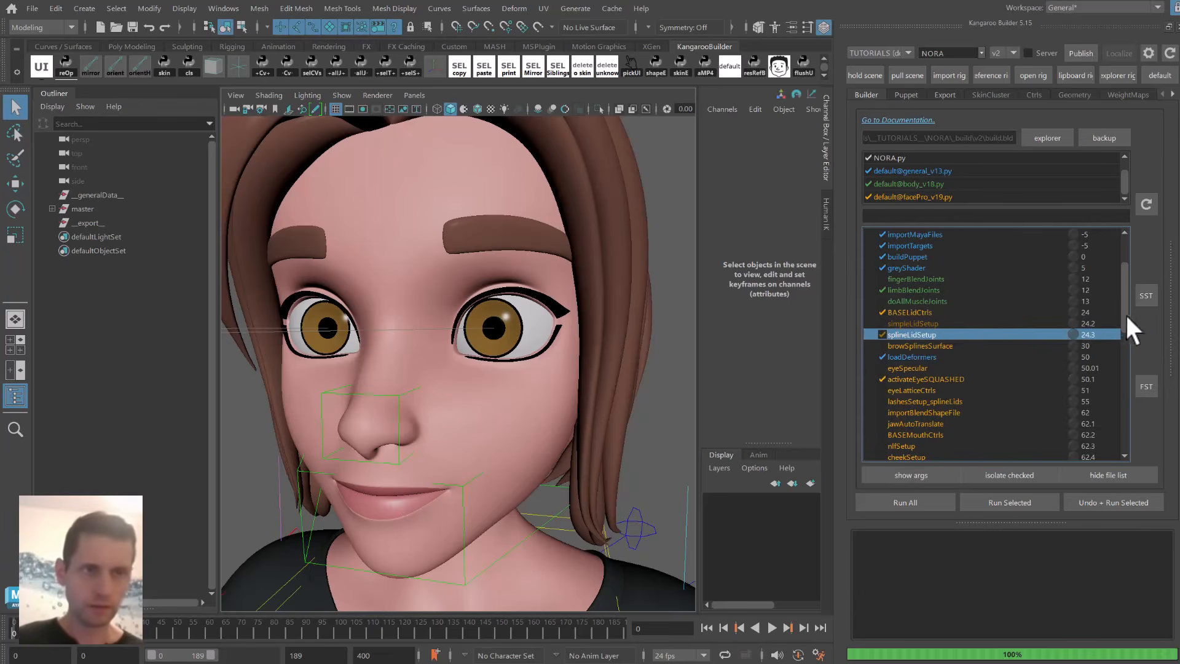
Make room for the splineLidSetup function's commands and hide the eyelash mesh around the left eye.
left_click_drag(1166, 310, 1017, 296)
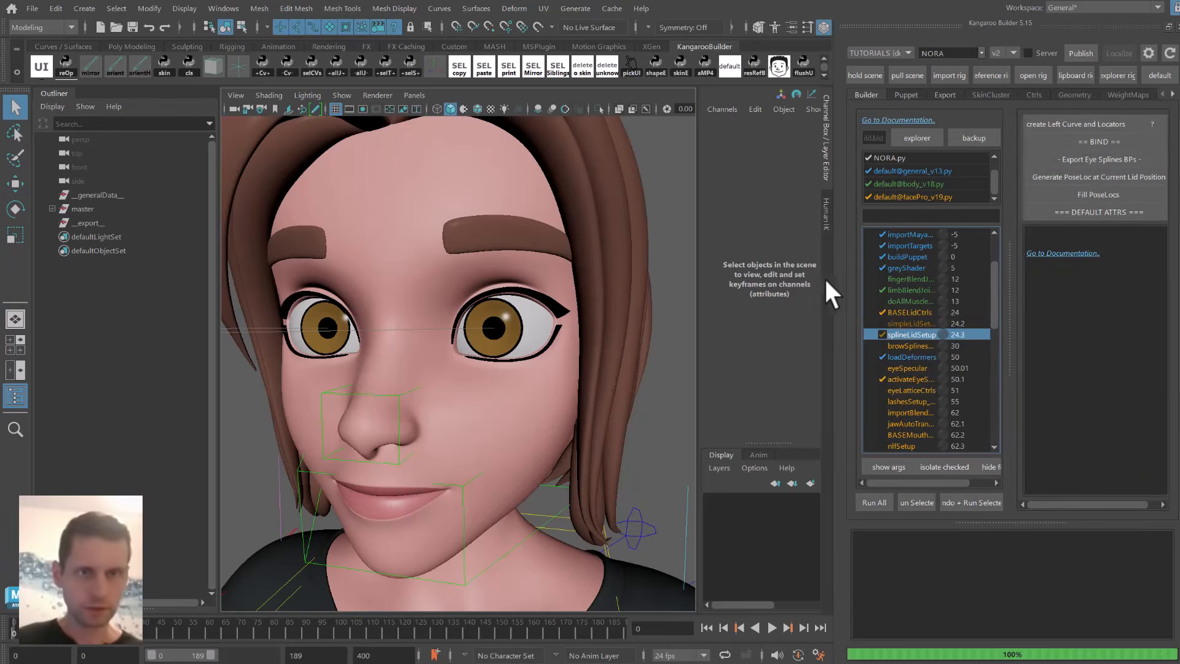
left_click_drag(824, 276, 741, 270)
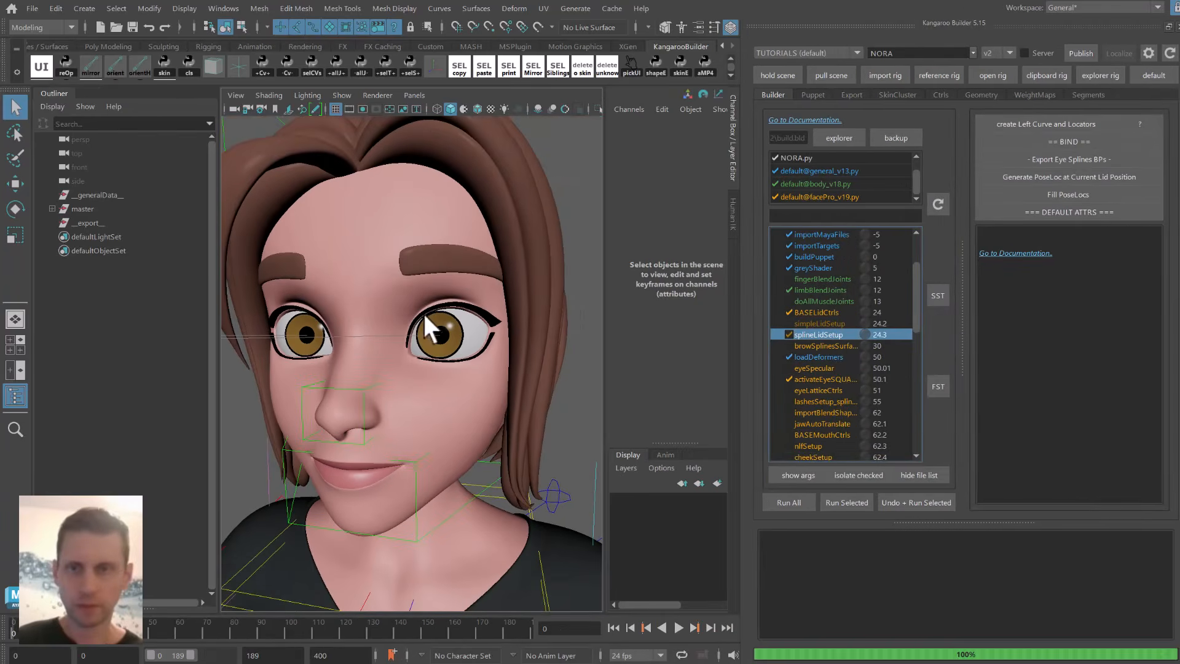
left_click_drag(424, 316, 363, 284, "alt")
scroll(363, 284, "up", 3)
left_click(82, 209)
left_click(690, 245)
left_click(701, 258)
left_click(468, 336)
key("ctrl+h")
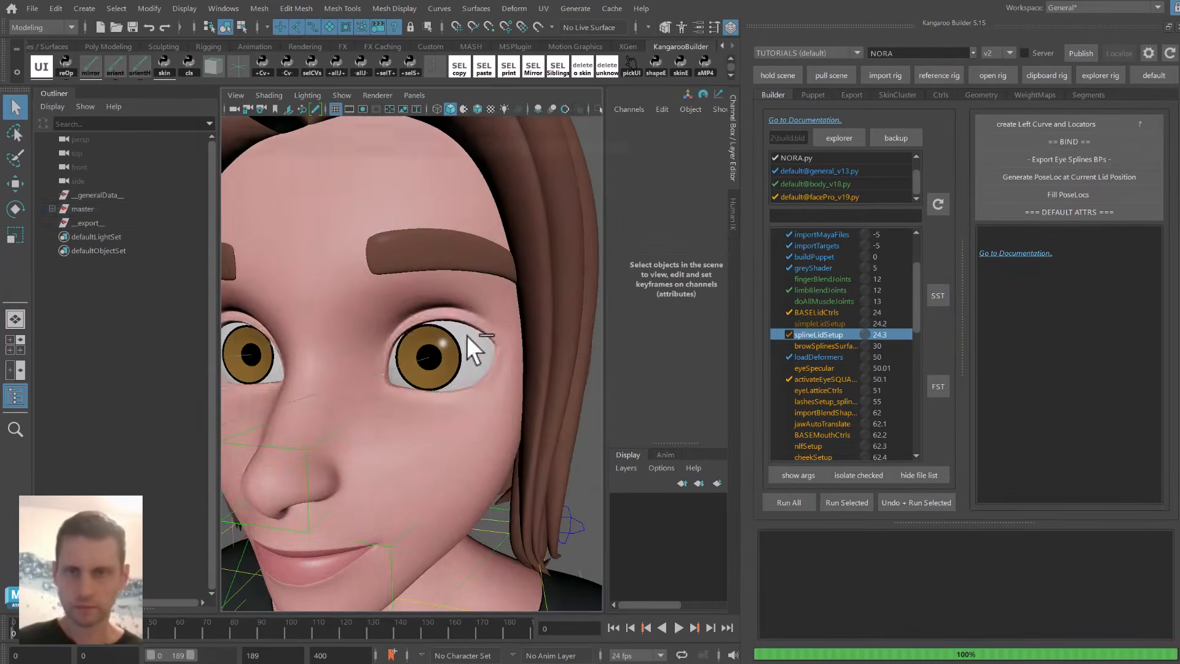
Create the left lid curve and locators from the body mesh's vertex loop around the left eyelid rim.
scroll(369, 351, "up", 5)
right_click_drag(356, 354, 319, 354)
scroll(408, 330, "up", 8)
left_click(377, 366)
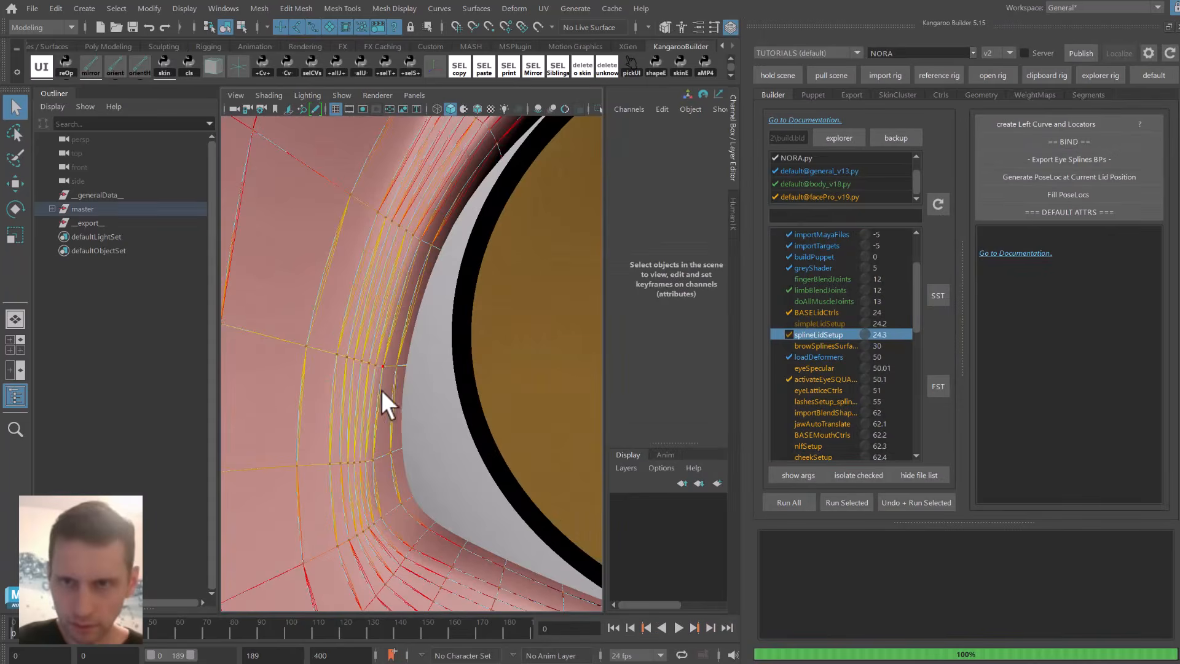
double_click(374, 460, "shift")
scroll(456, 393, "down", 2)
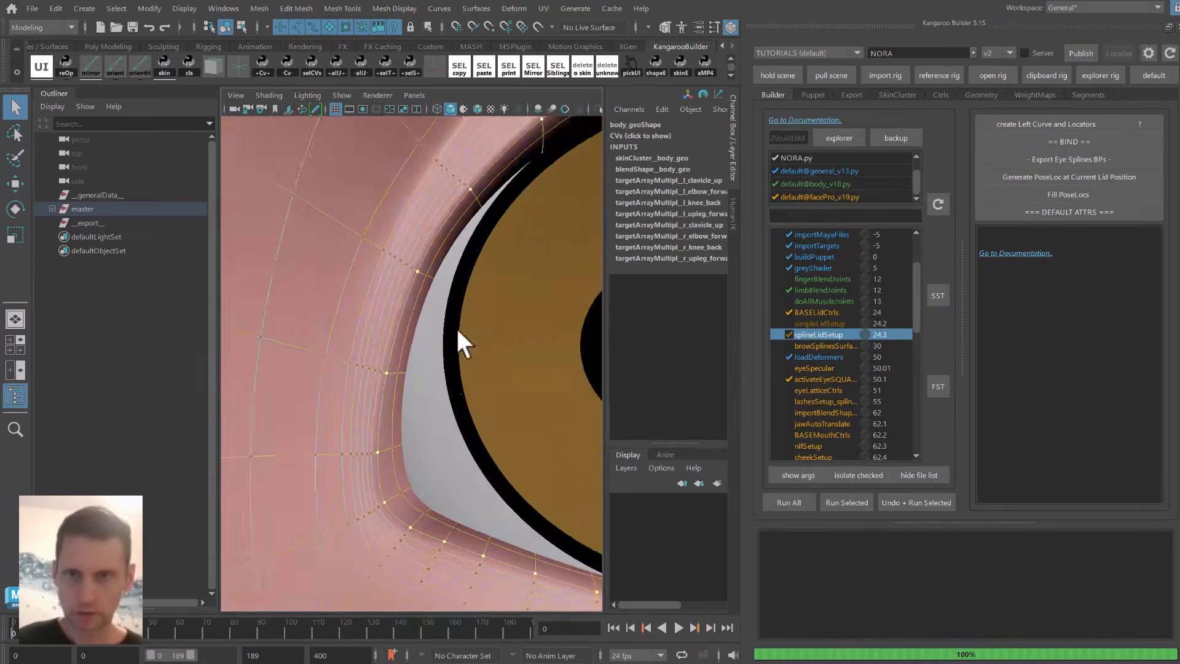
scroll(458, 331, "down", 5)
left_click_drag(473, 311, 405, 332, "alt")
scroll(373, 326, "up", 5)
left_click_drag(482, 364, 399, 347, "alt")
middle_click_drag(399, 347, 329, 275, "alt")
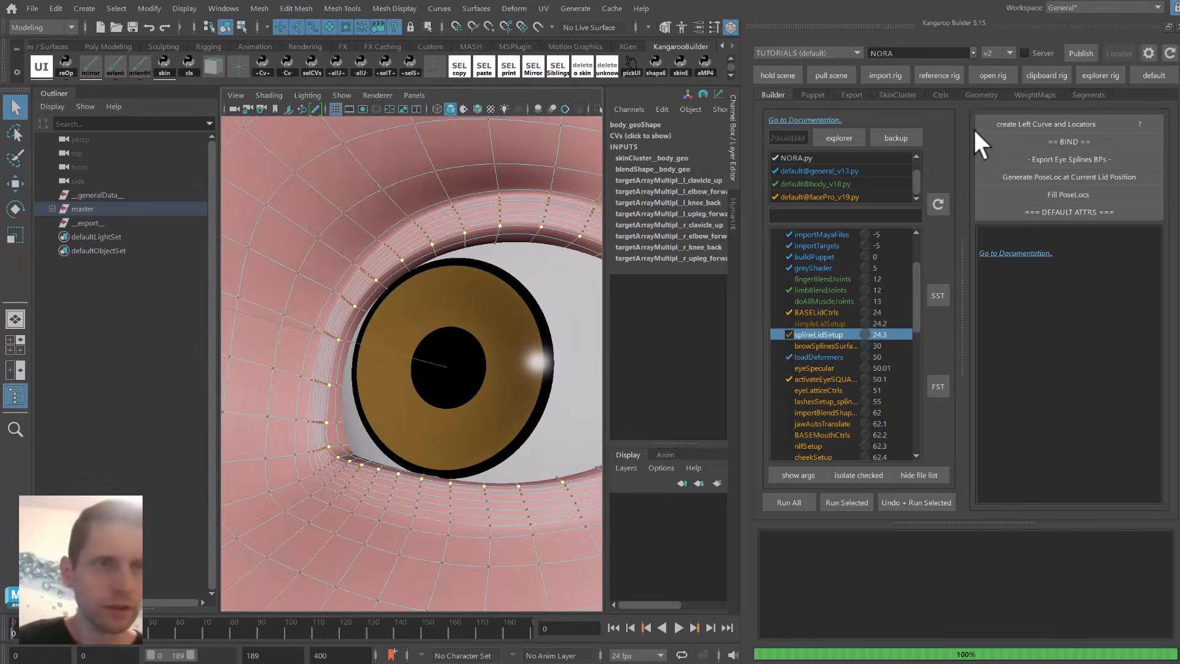
left_click(1057, 122)
scroll(448, 256, "down", 5)
middle_click_drag(448, 256, 358, 211, "alt")
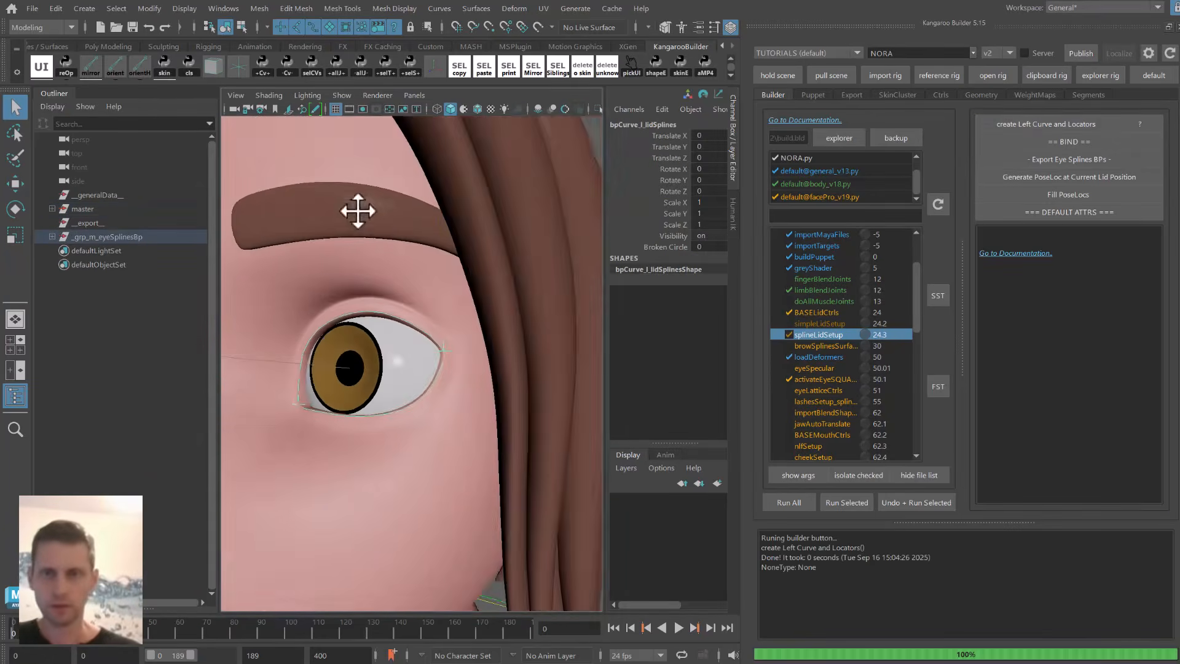
Examine the left lid curve and its corner locators in isolation and against the shaded wireframe of the eye.
left_click_drag(358, 210, 451, 223, "alt")
key("ctrl+1")
left_click_drag(400, 281, 501, 262, "alt")
right_click_drag(501, 261, 496, 260, "alt")
left_click_drag(499, 287, 346, 383, "alt")
left_click(344, 385)
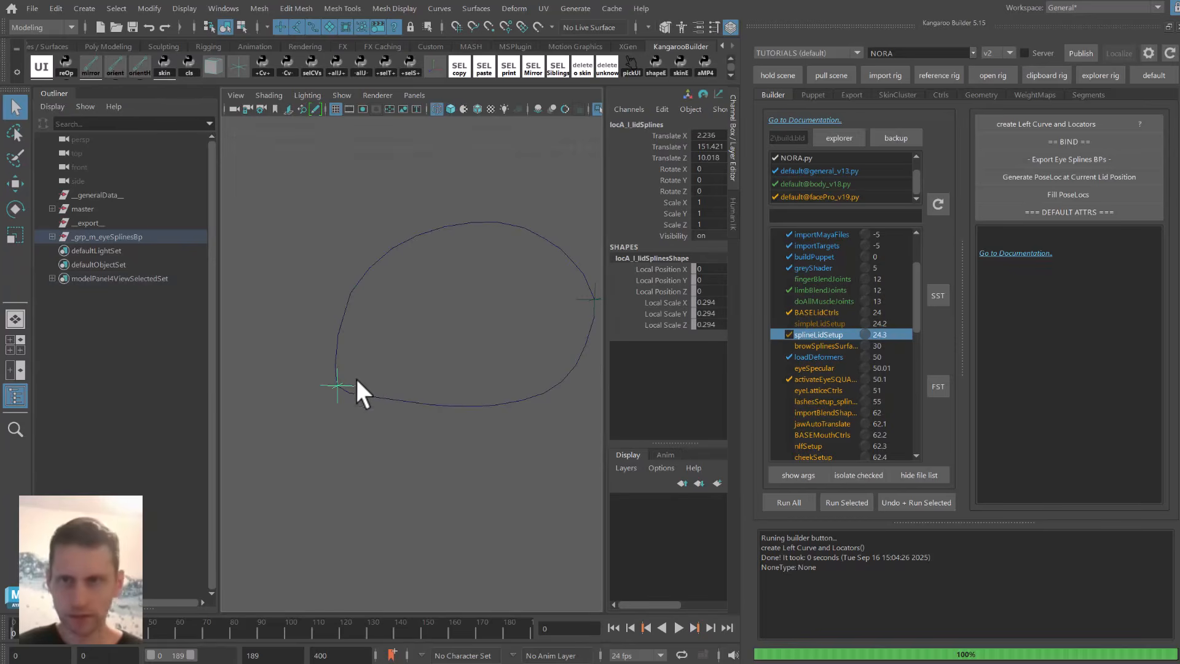
key("ctrl+1")
key("5")
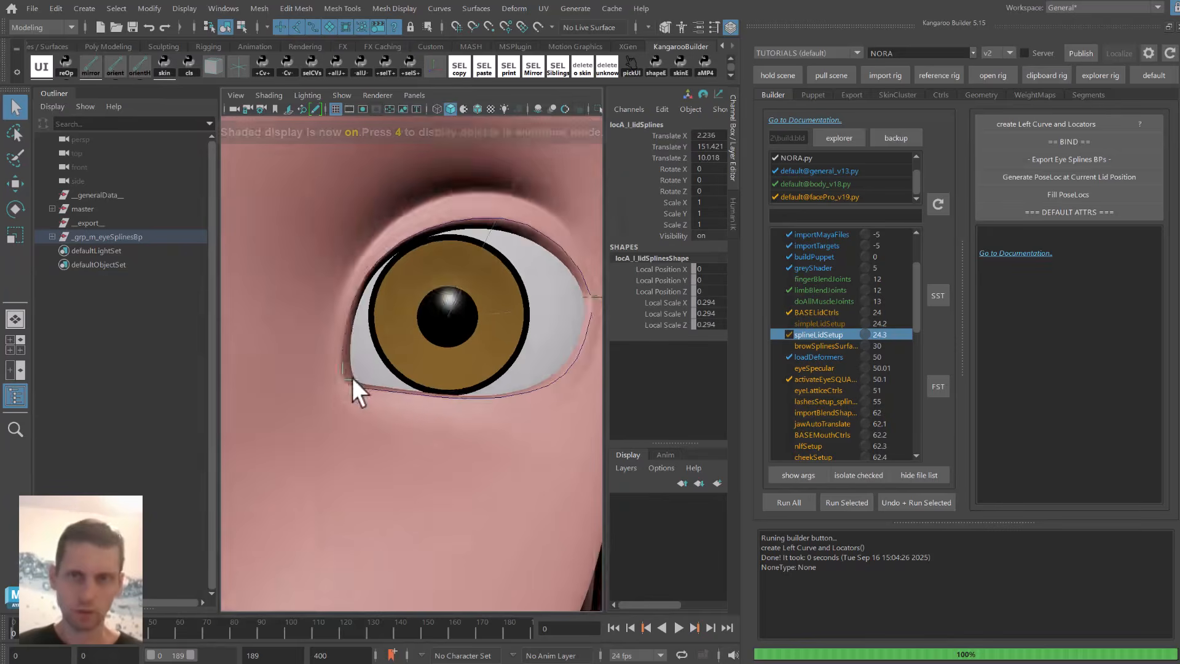
key("alt+5")
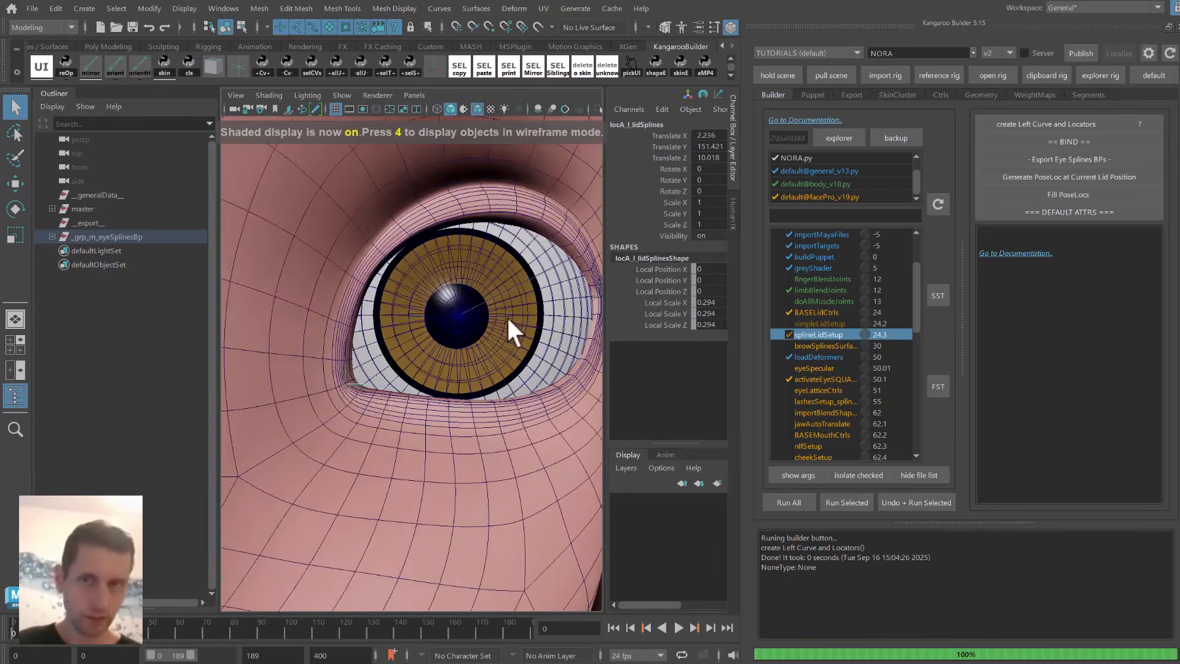
left_click_drag(507, 315, 470, 311, "alt")
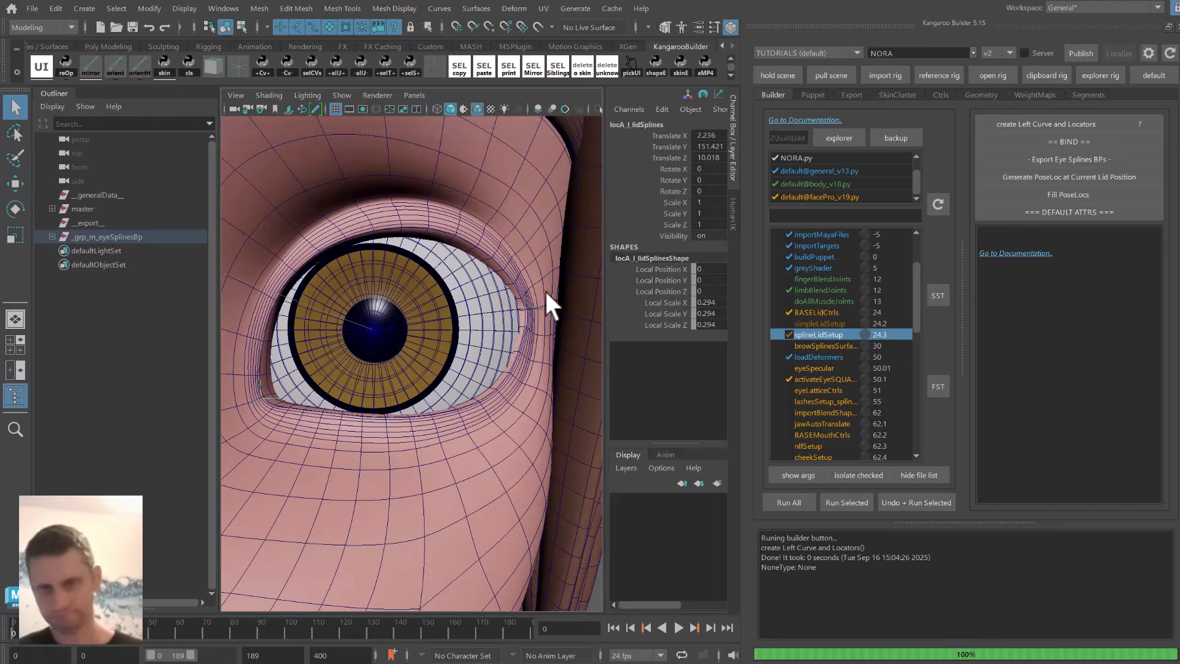
left_click_drag(473, 264, 430, 264, "alt")
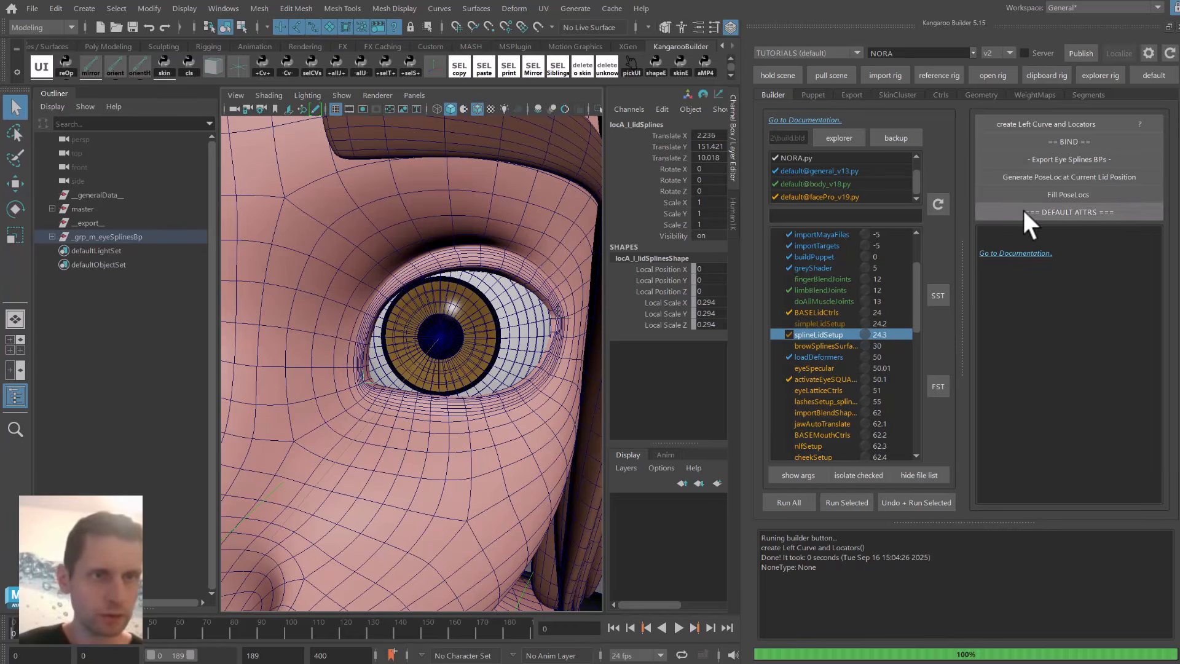
Export the eye spline blueprints and run all build functions up to and including the deformers.
left_click(1072, 158)
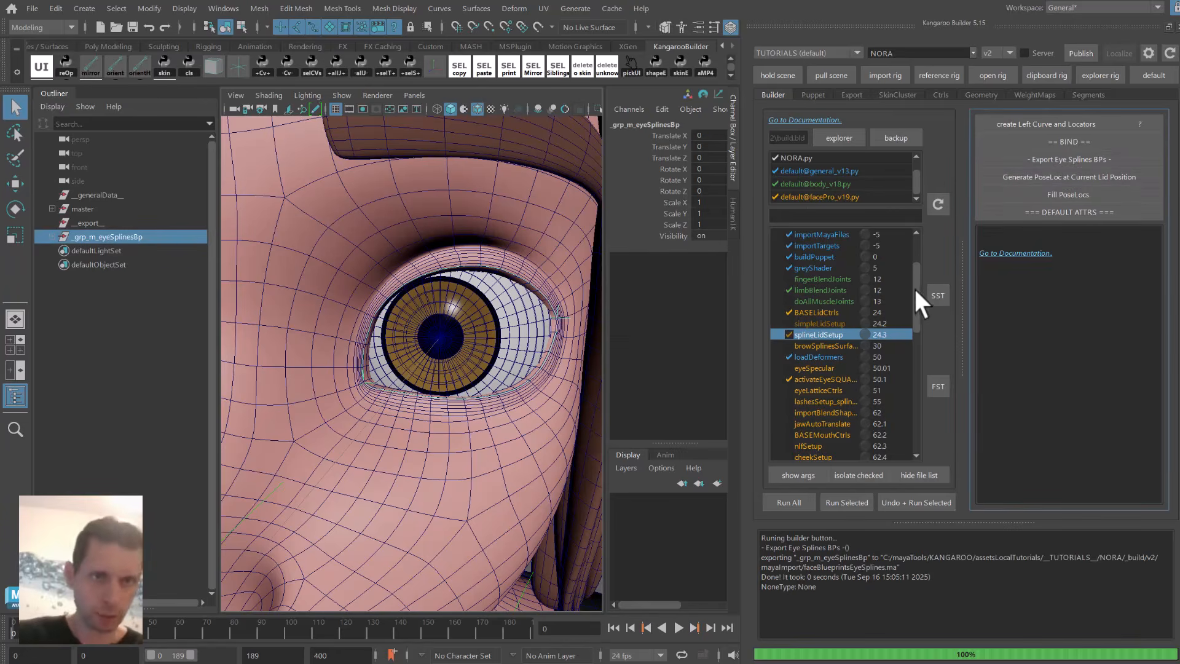
left_click_drag(916, 286, 928, 258)
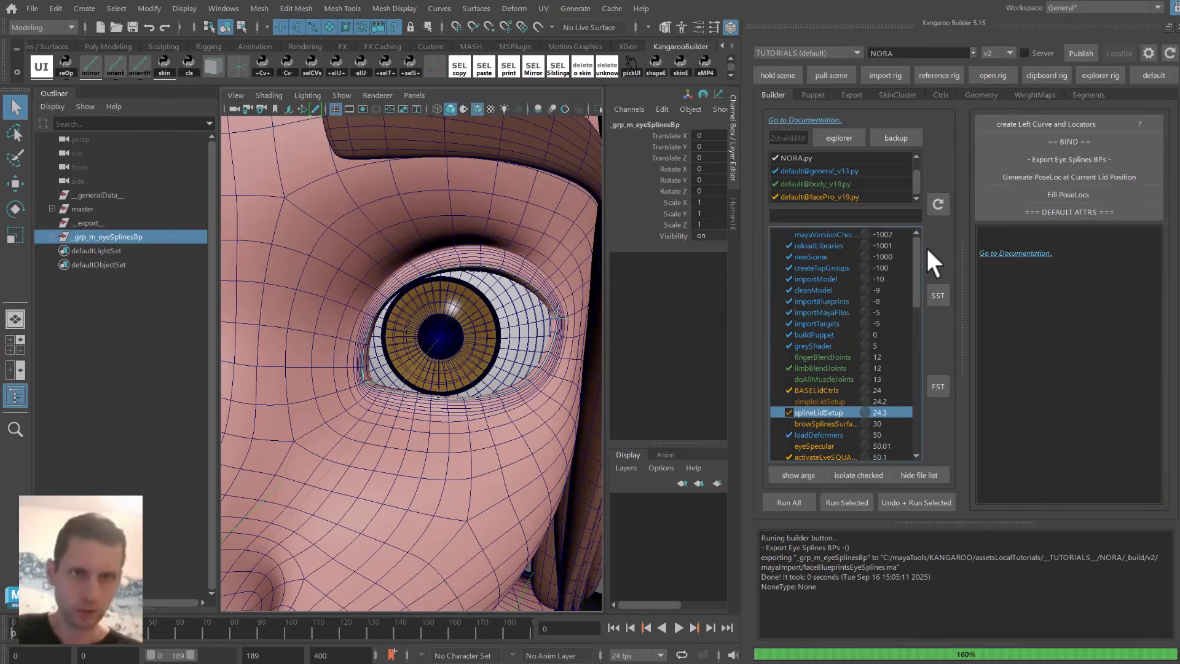
left_click(829, 311)
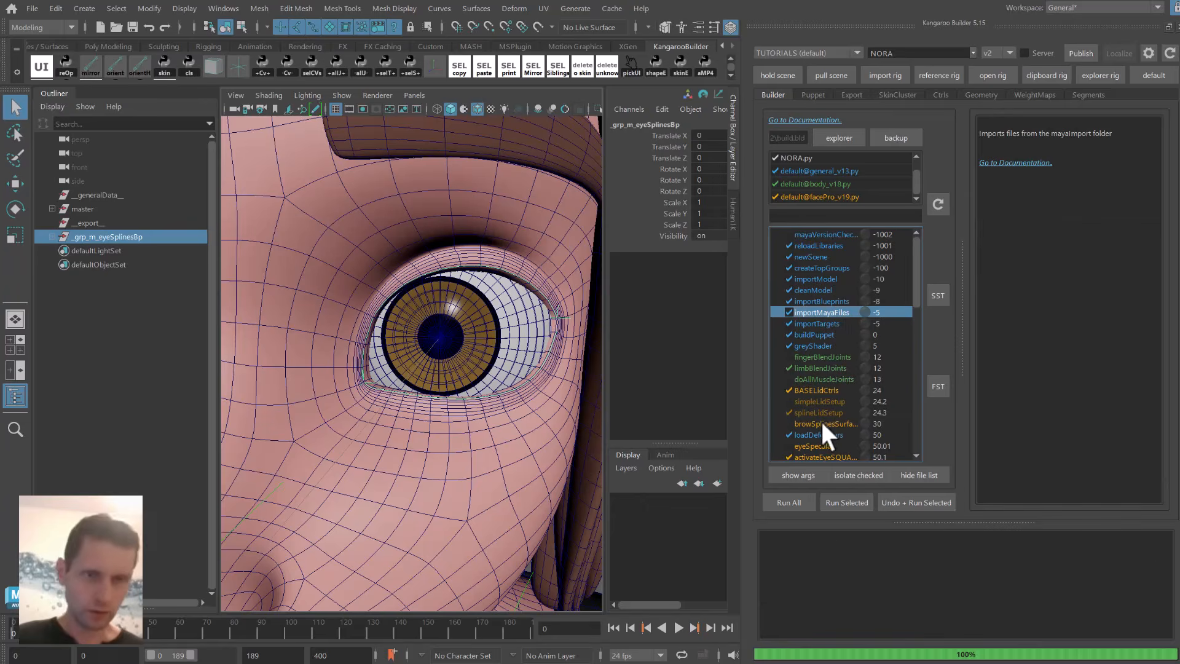
left_click(942, 389)
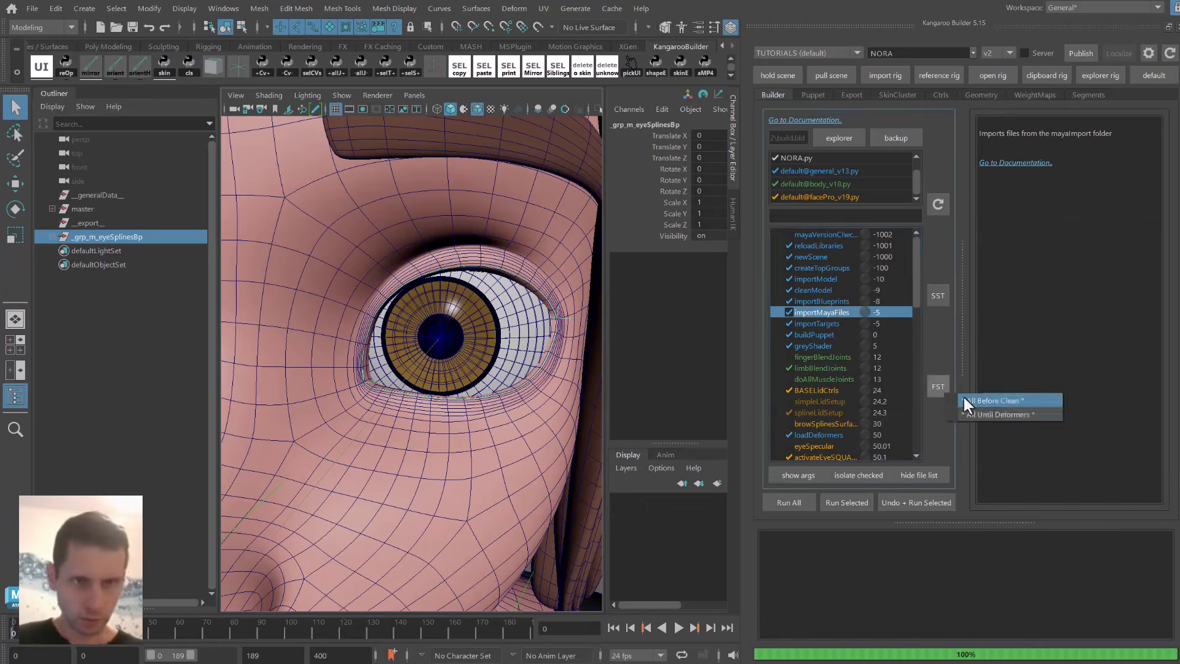
left_click(1022, 414)
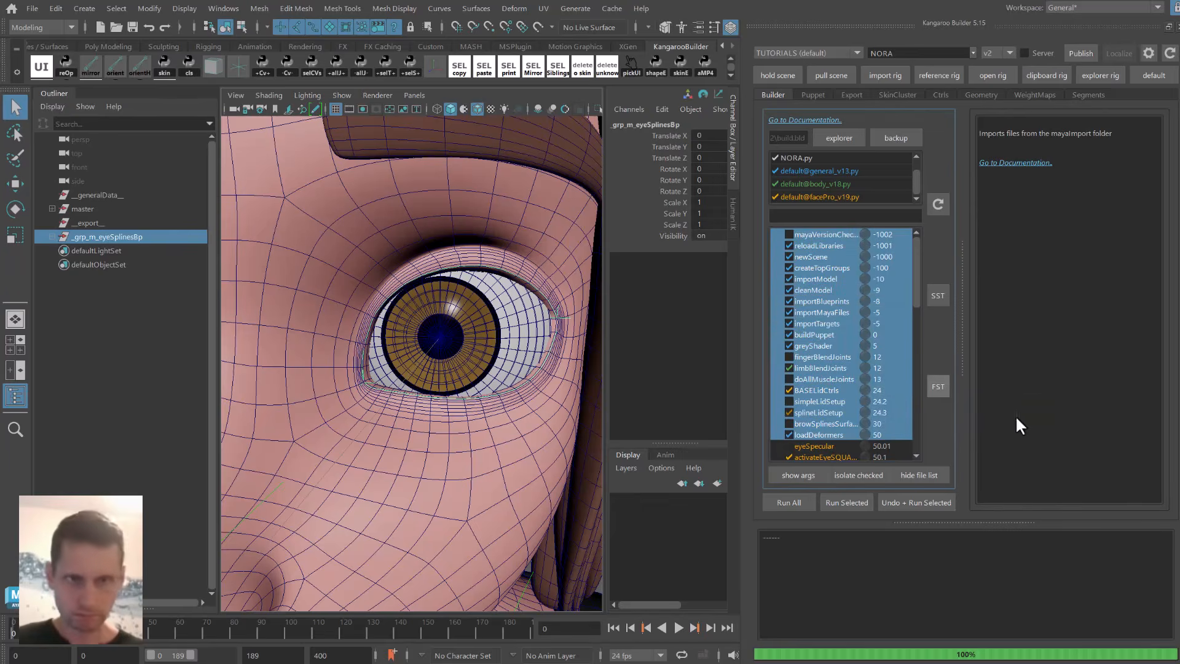
left_click(847, 500)
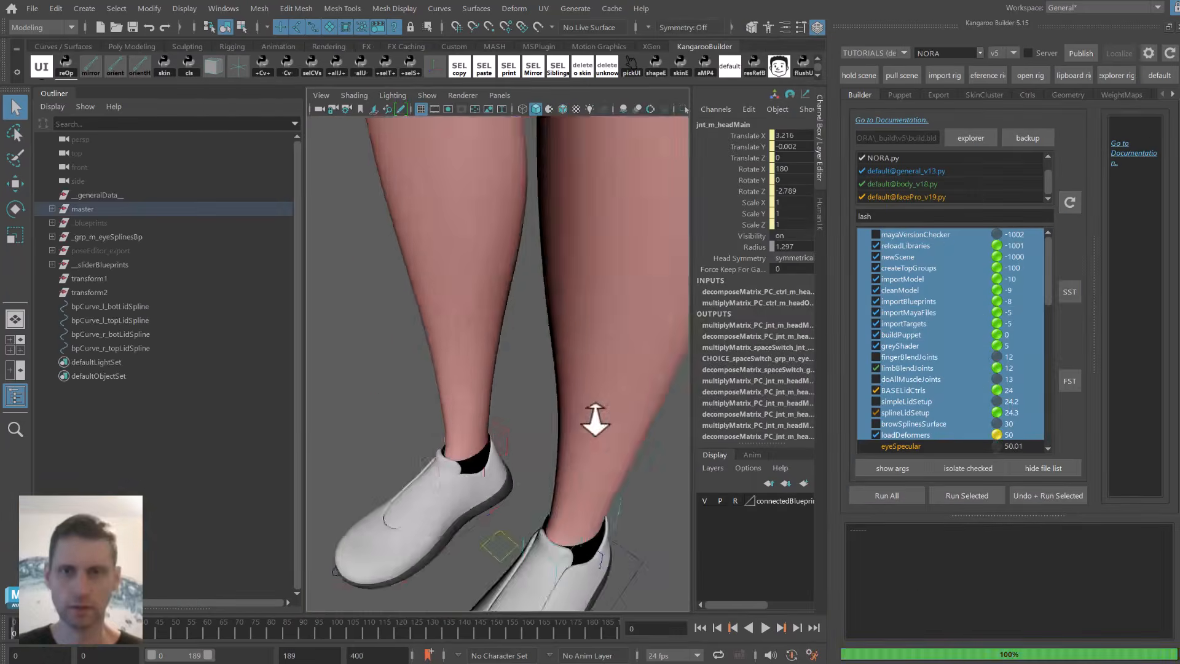
Pull the left blink control down to Translate Y -1 to test how the lid splines close.
middle_click_drag(545, 329, 572, 424, "alt")
right_click_drag(571, 424, 606, 416, "alt")
left_click_drag(606, 416, 595, 394, "alt")
middle_click_drag(595, 393, 593, 373, "alt")
right_click_drag(592, 374, 615, 393, "alt")
middle_click_drag(615, 394, 599, 375, "alt")
left_click(622, 297)
key("w")
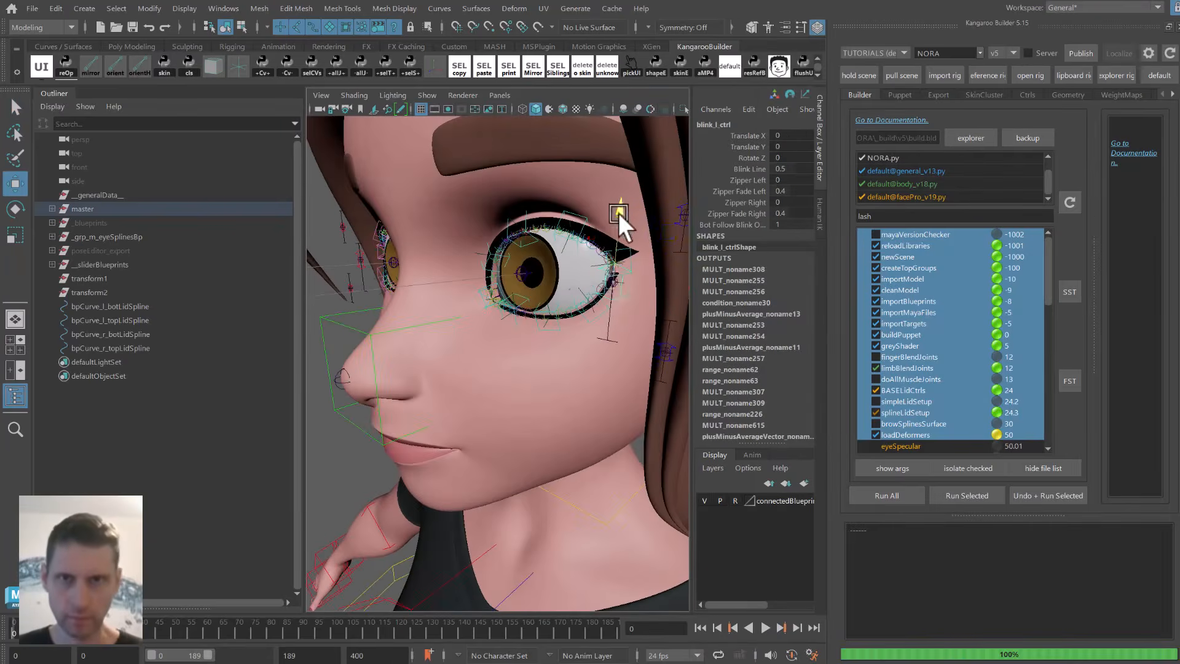
left_click_drag(618, 212, 547, 300)
right_click_drag(547, 300, 562, 296, "alt")
key("f")
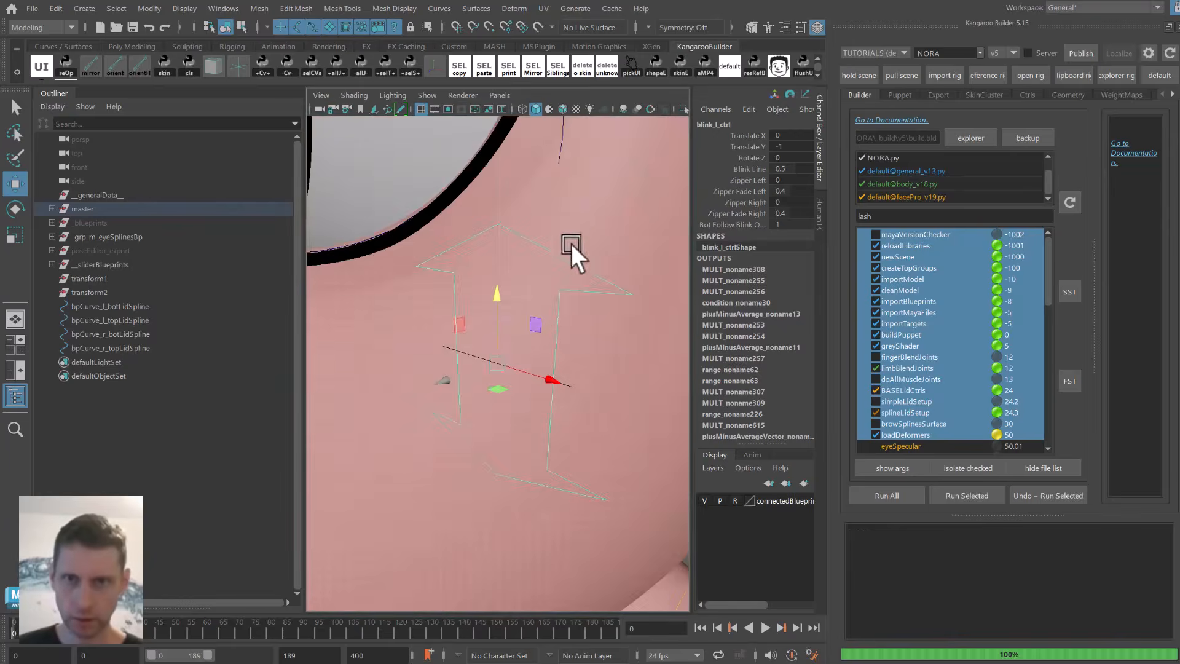
left_click_drag(570, 243, 520, 255, "alt")
right_click_drag(520, 255, 444, 265, "alt")
left_click_drag(444, 265, 539, 310, "alt")
Set the left blink control's Blink Line to 0.15.
left_click(748, 168)
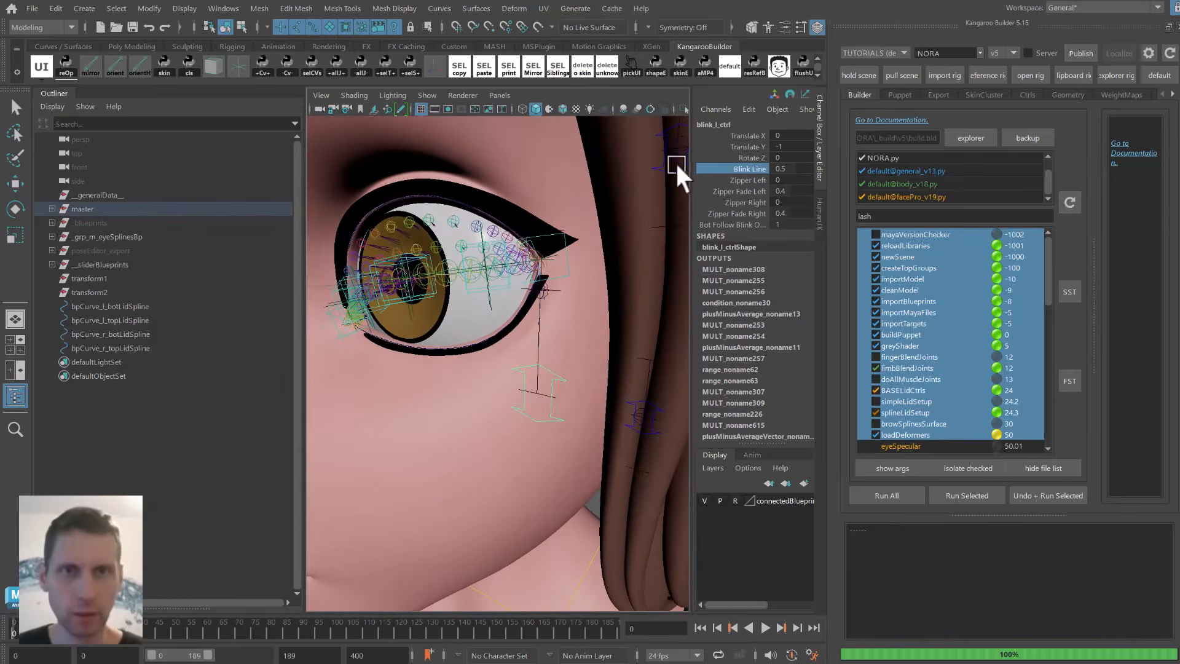
middle_click_drag(620, 228, 555, 271)
double_click(790, 168)
left_click(790, 168)
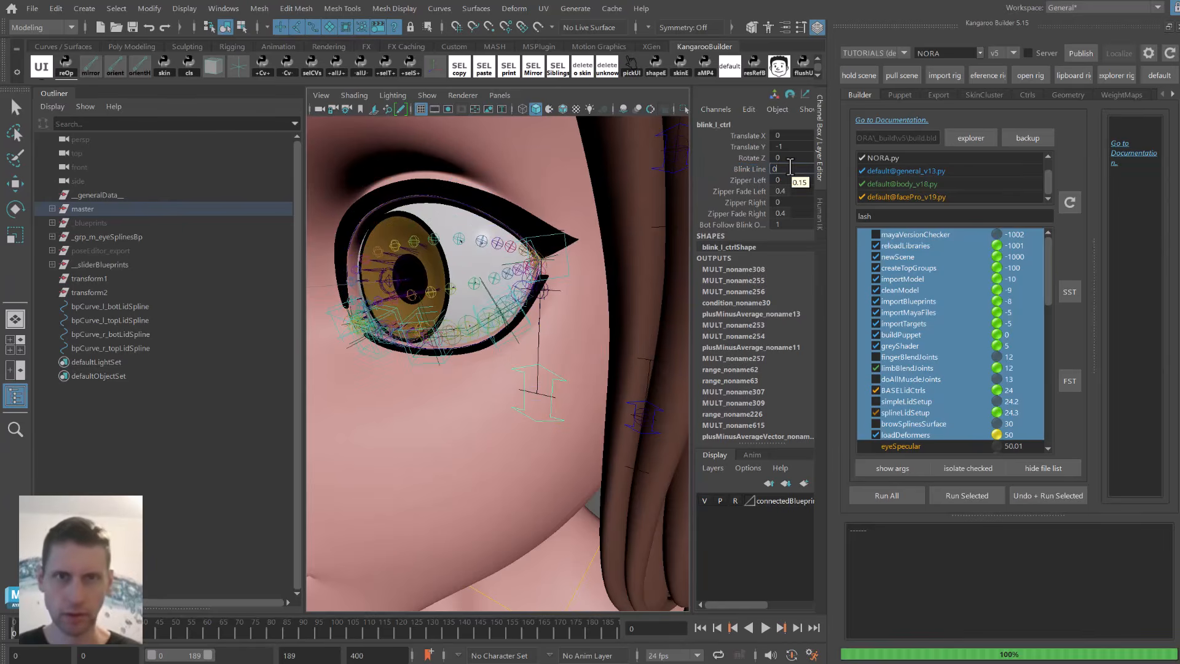
double_click(790, 168)
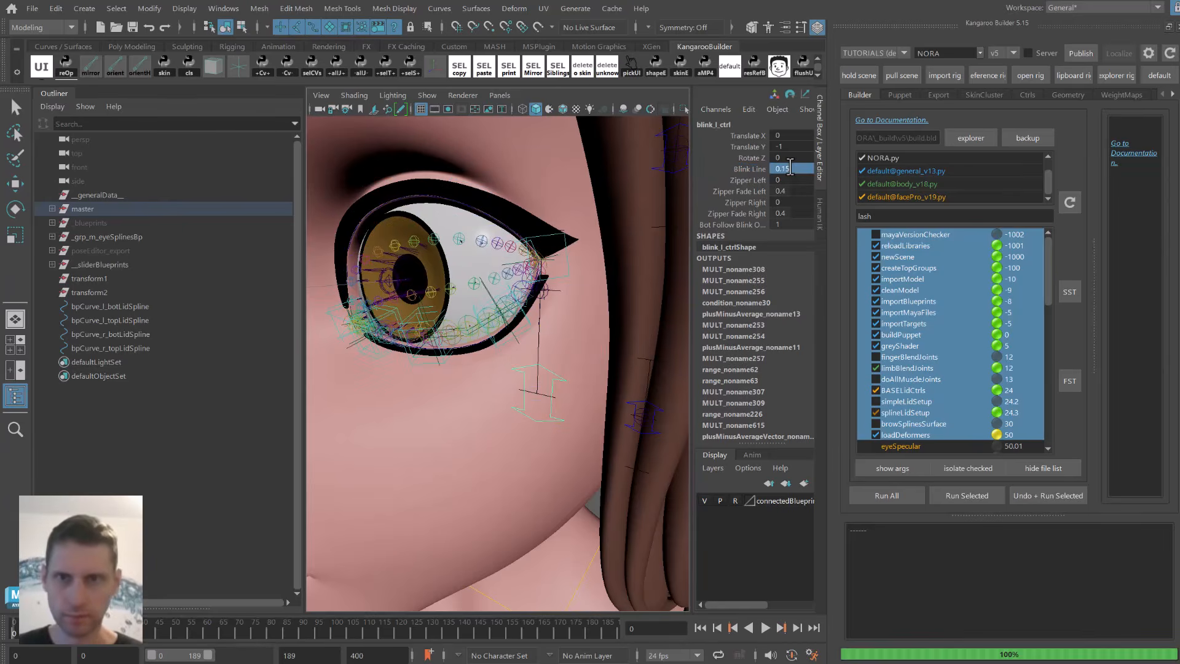
Show the splineLidSetup function's arguments and set fDefaultBlinkLine to 0.15.
left_click(920, 412)
left_click(903, 466)
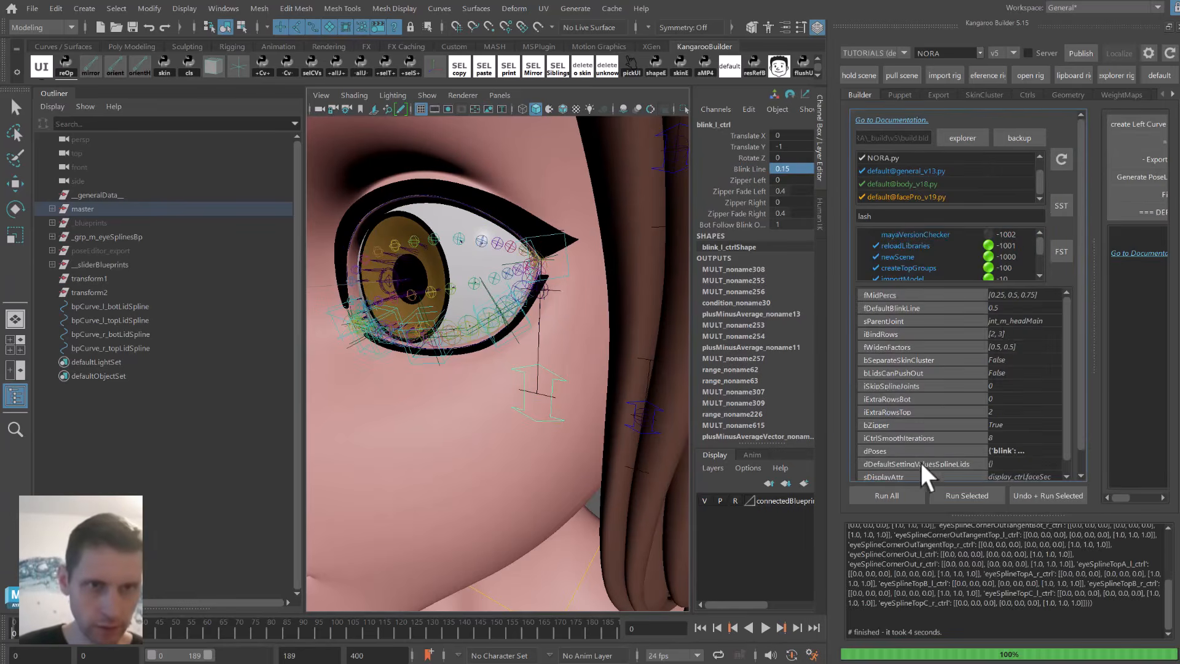
double_click(1011, 306)
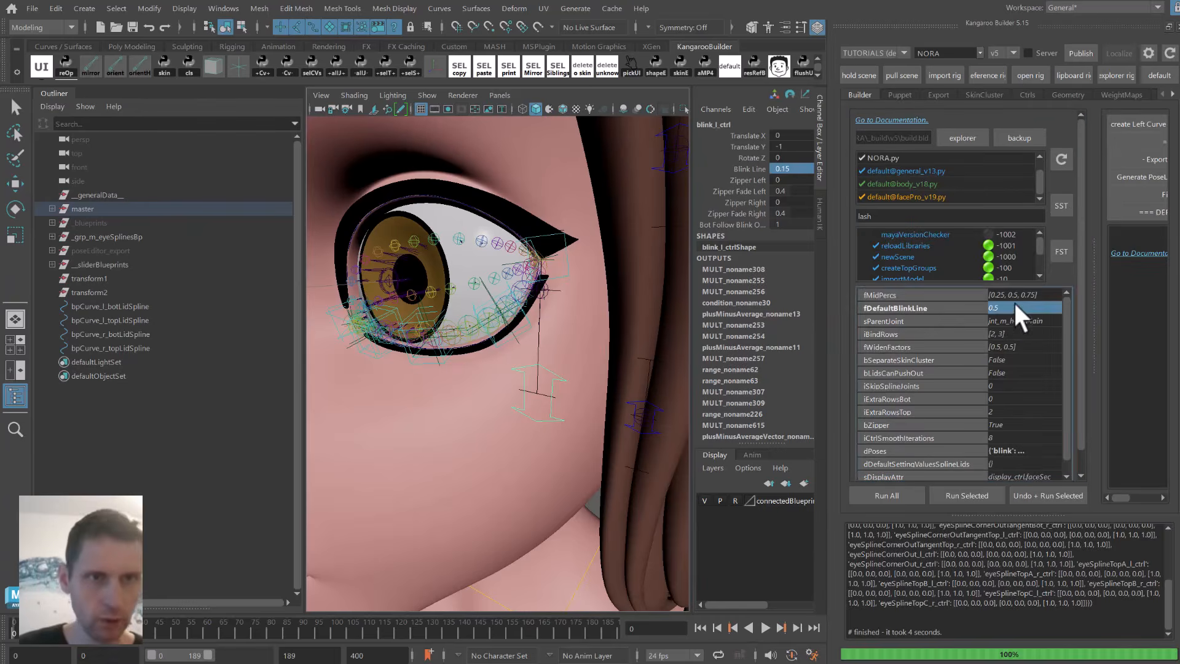
type("0.15")
key("Return")
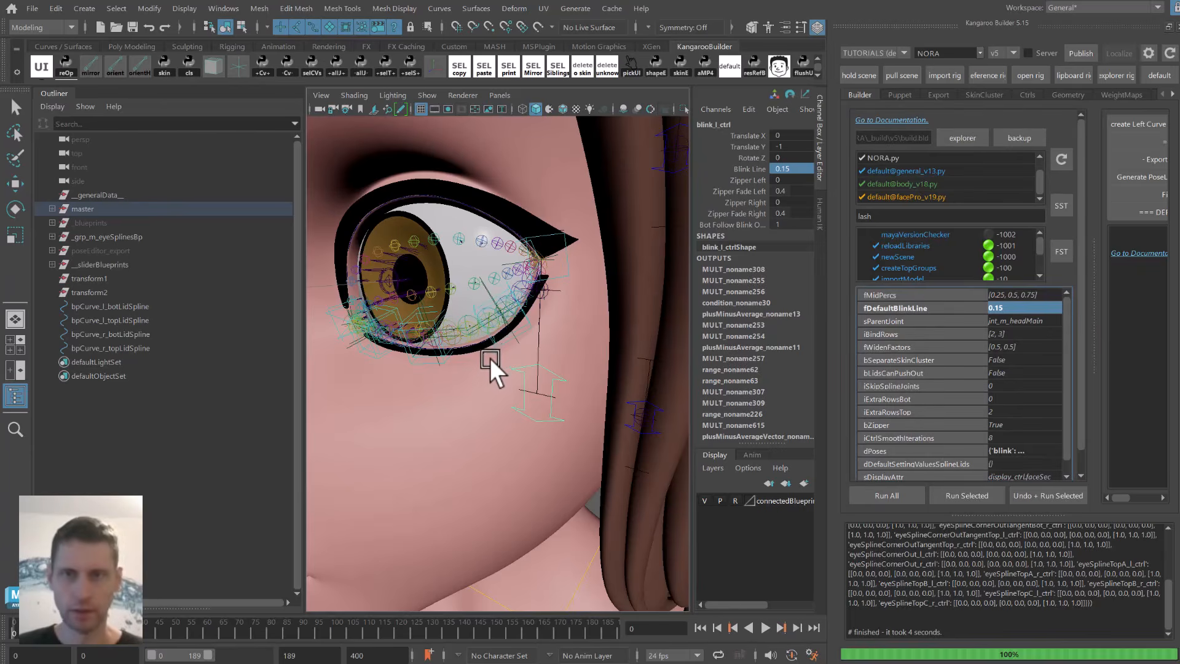
Reset the left blink control's Translate Y to 0.
left_click_drag(492, 360, 499, 353, "alt")
left_click(781, 145)
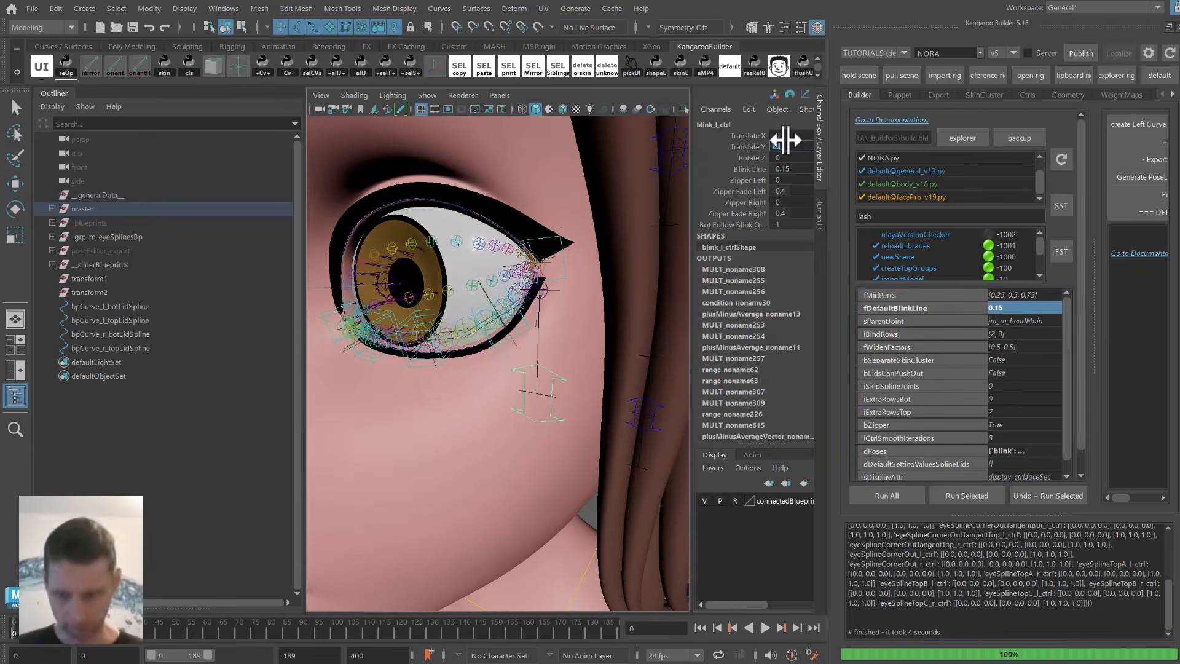
type("0")
key("Return")
Bind the body mesh to the eyelid joints using splineLidSetup's option for the selected mesh.
key("w")
left_click(580, 428)
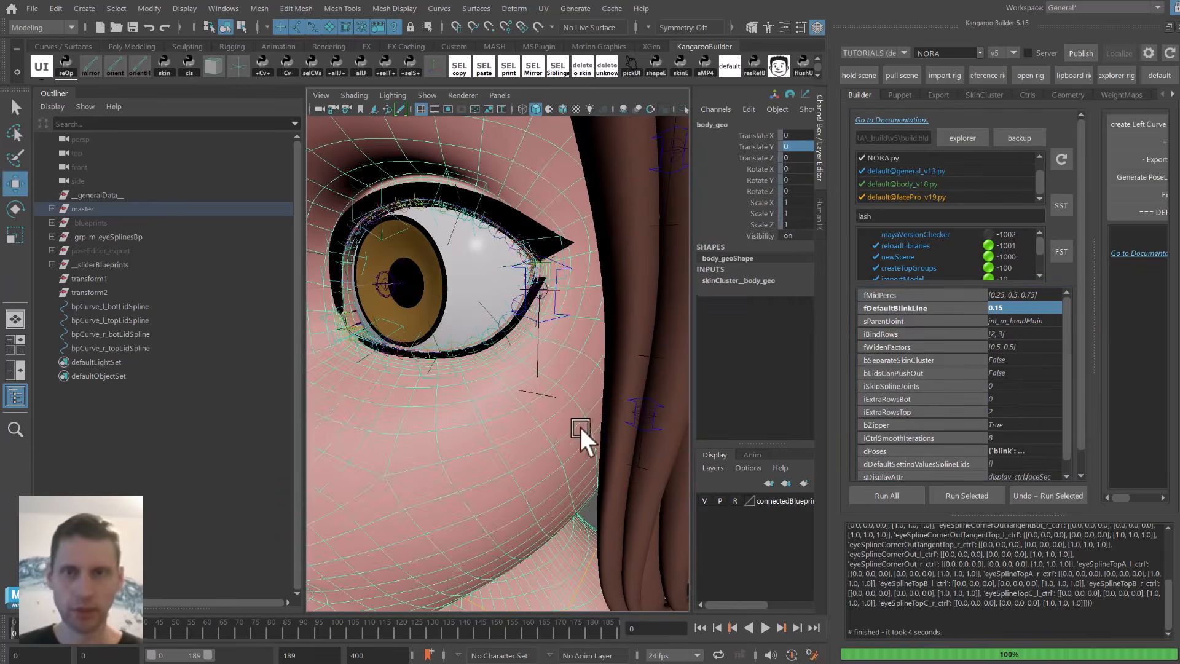
left_click_drag(1096, 256, 993, 257)
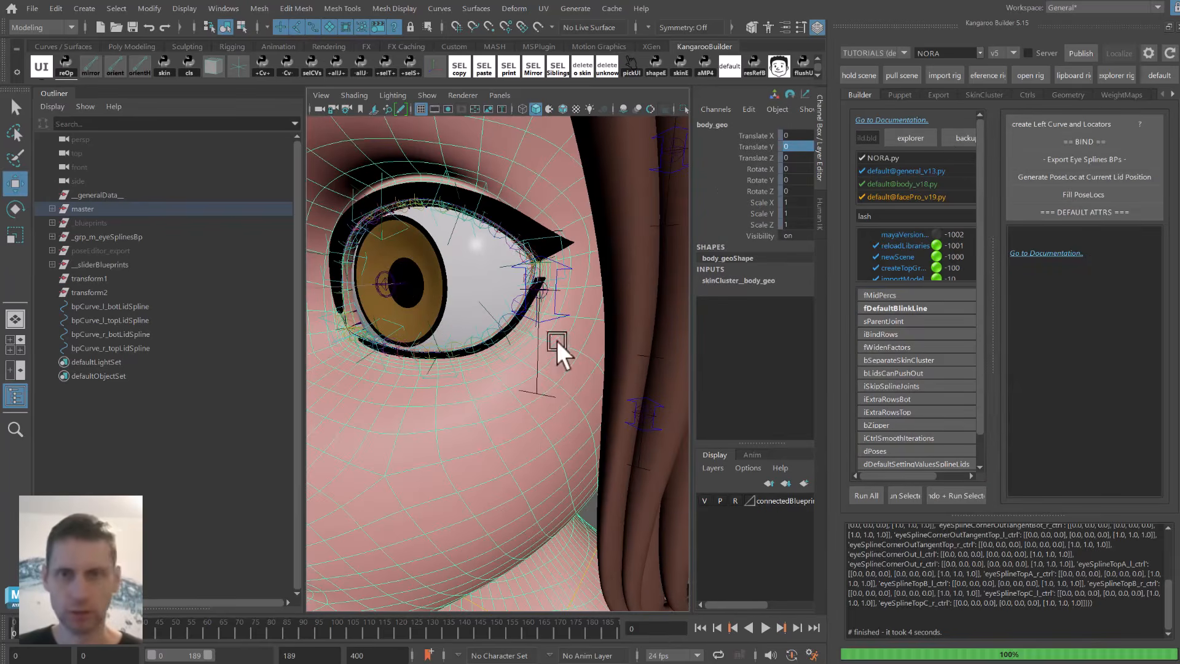
left_click_drag(550, 364, 666, 263, "alt")
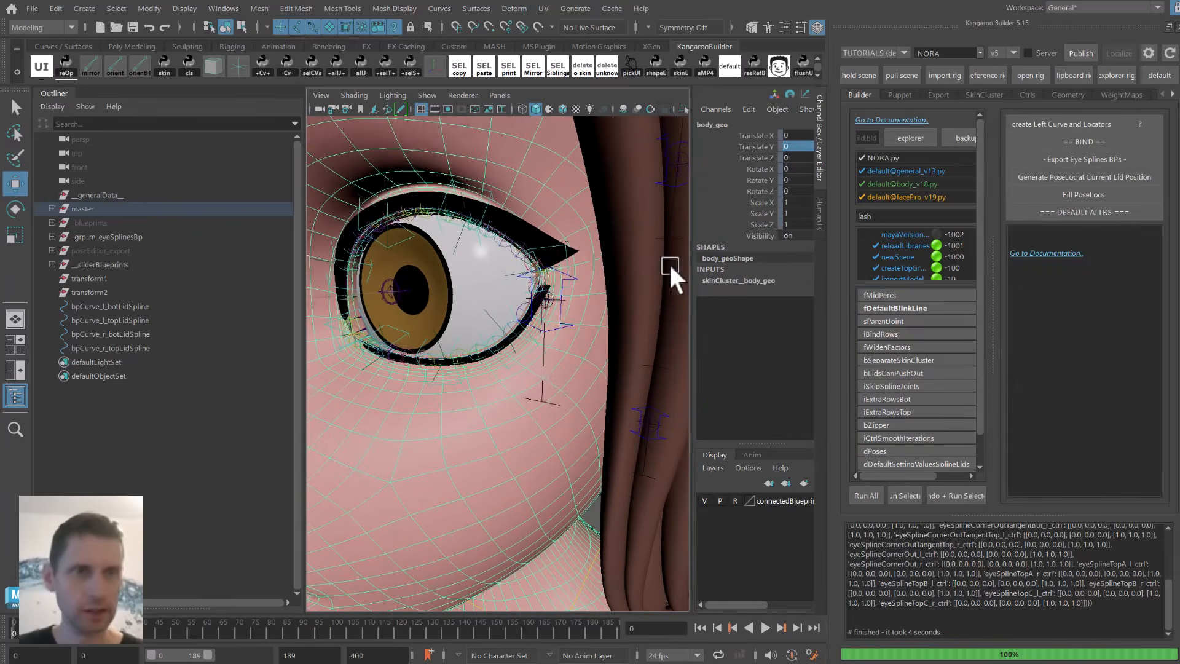
right_click(1110, 143)
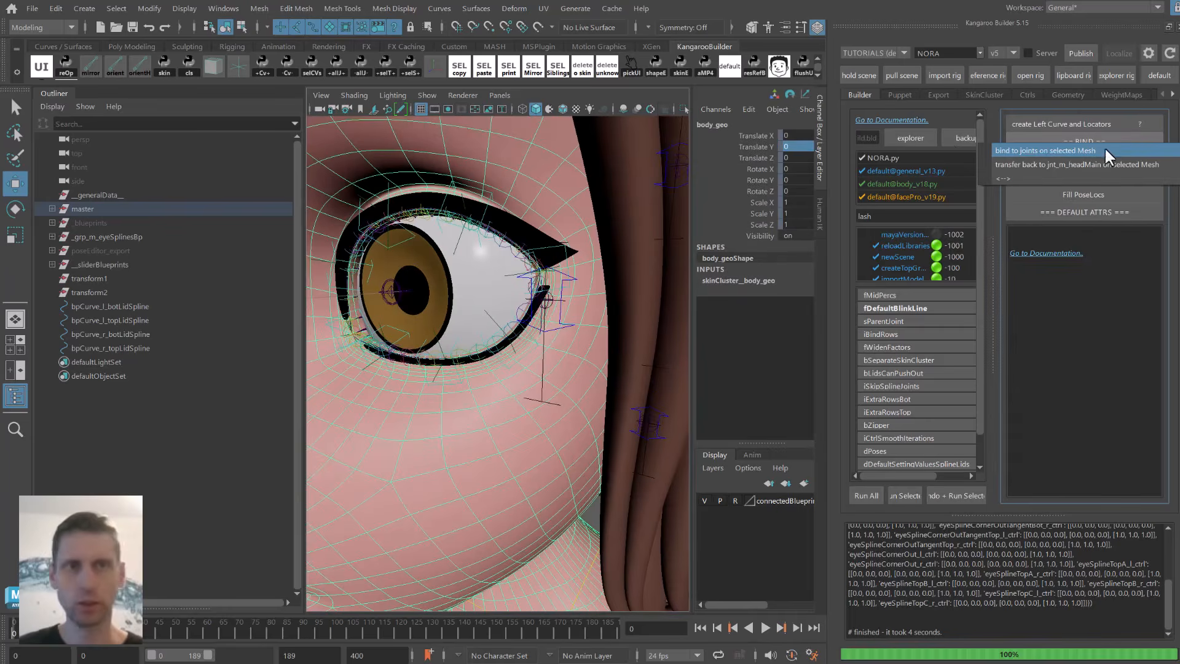
left_click(1099, 151)
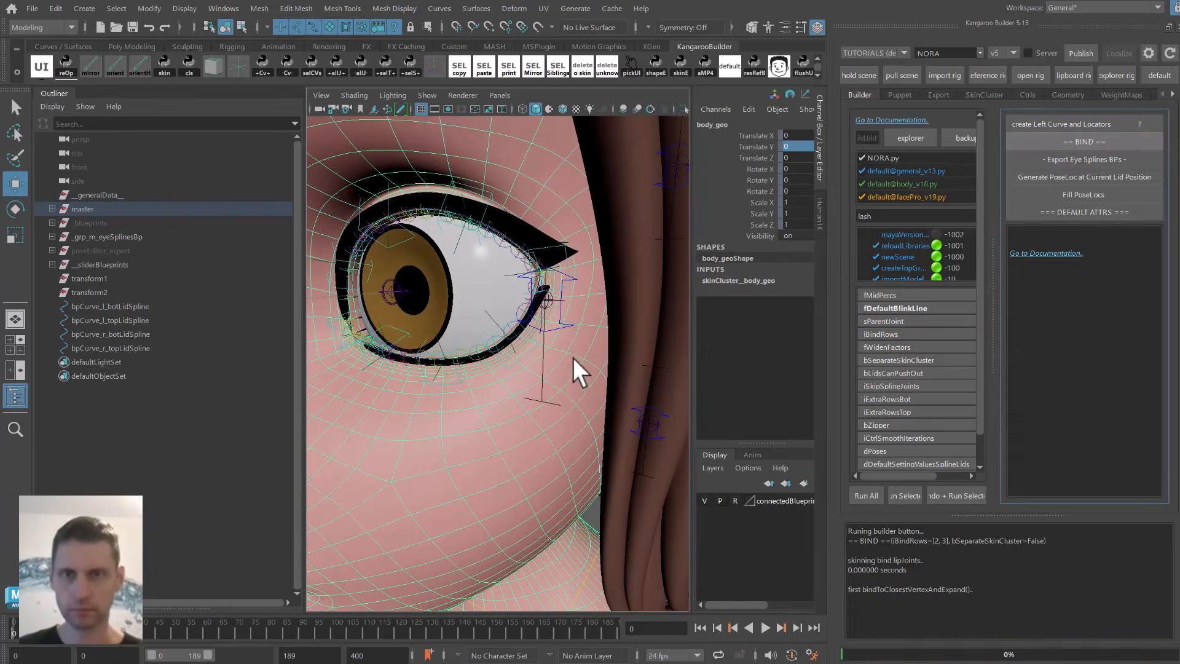
Hide the eyelash mesh and pull the left blink control down to about Translate Y -0.996 to inspect the lid deformation.
left_click(565, 256)
key("ctrl+h")
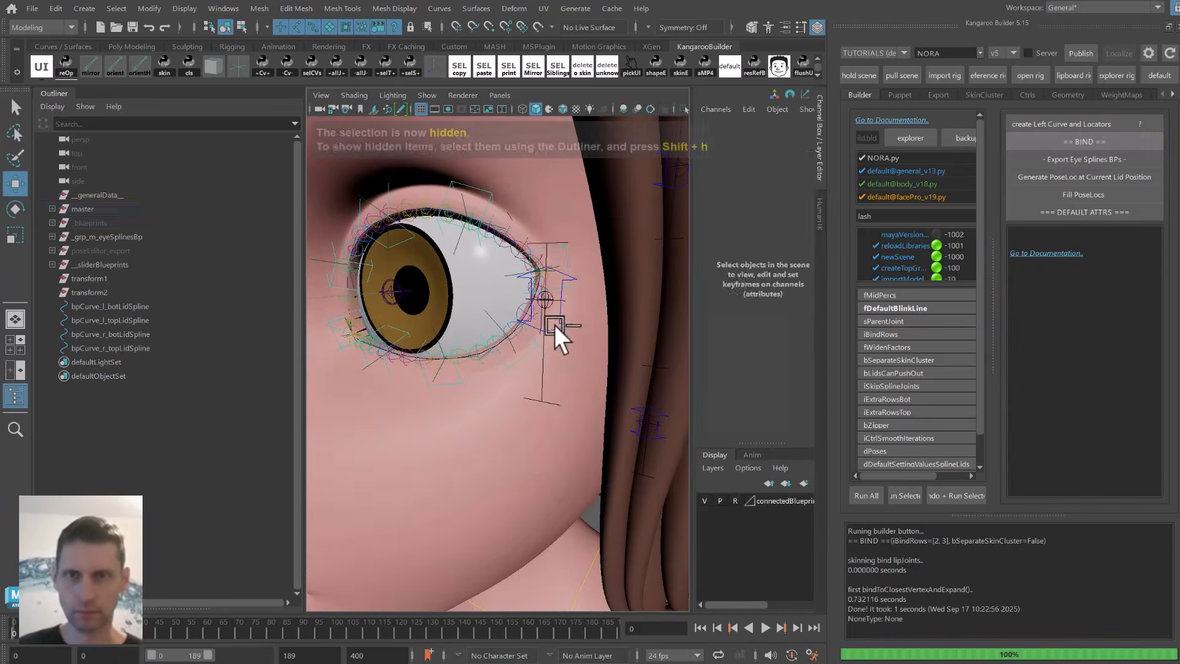
left_click(547, 308)
left_click_drag(548, 228, 526, 360)
left_click_drag(526, 360, 503, 326, "alt")
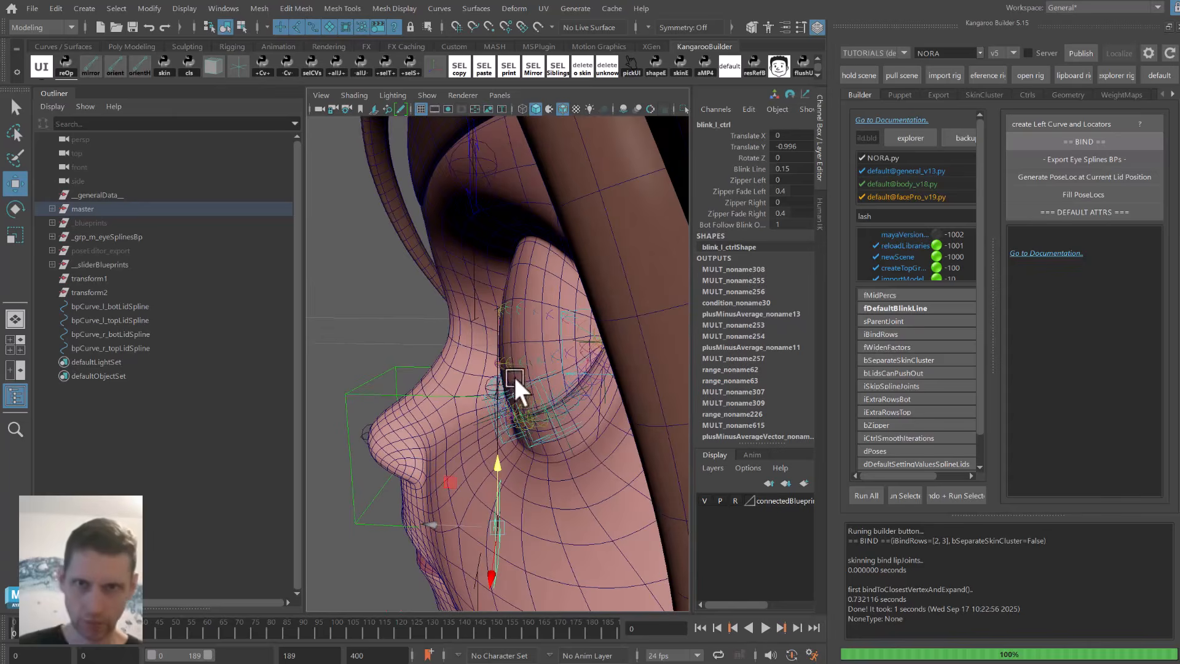
left_click_drag(513, 327, 498, 282, "alt")
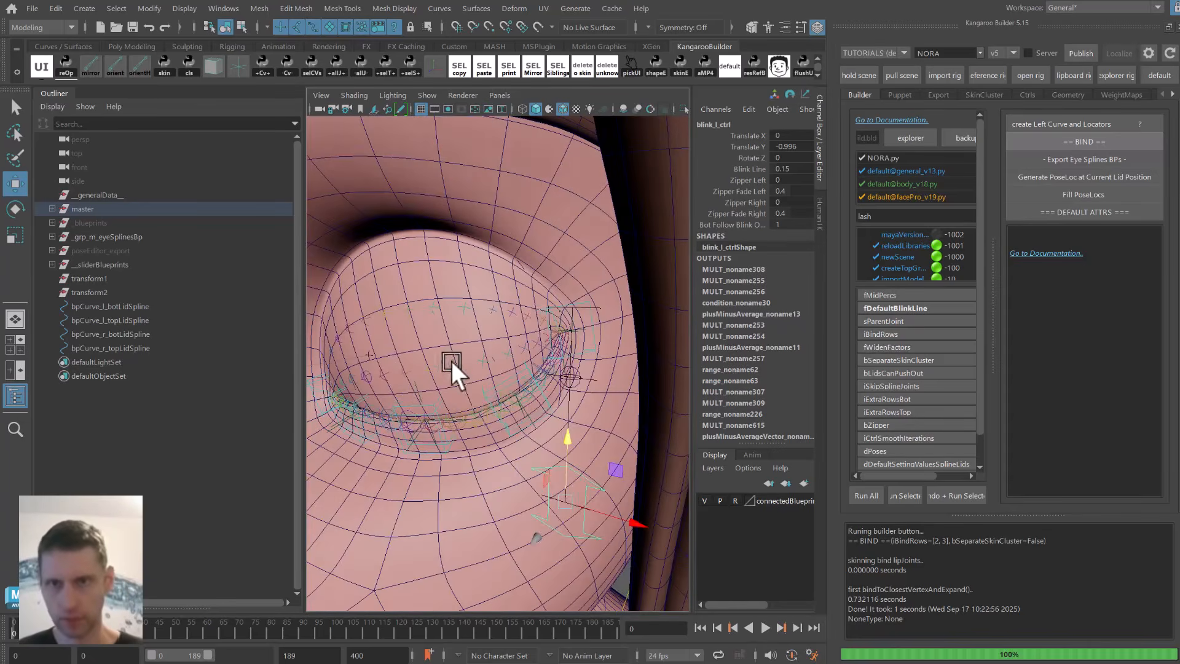
Compare the body mesh's edge rows around the left lid with splineLidSetup's iBindRows argument.
left_click_drag(451, 360, 509, 324, "alt")
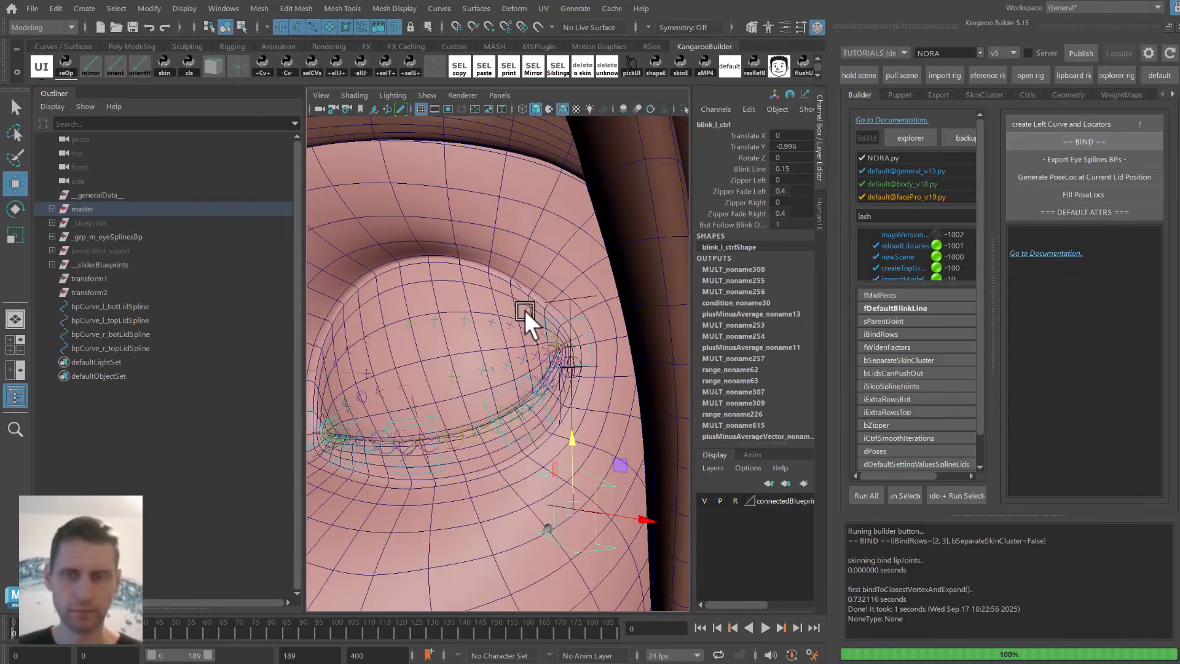
left_click(555, 269)
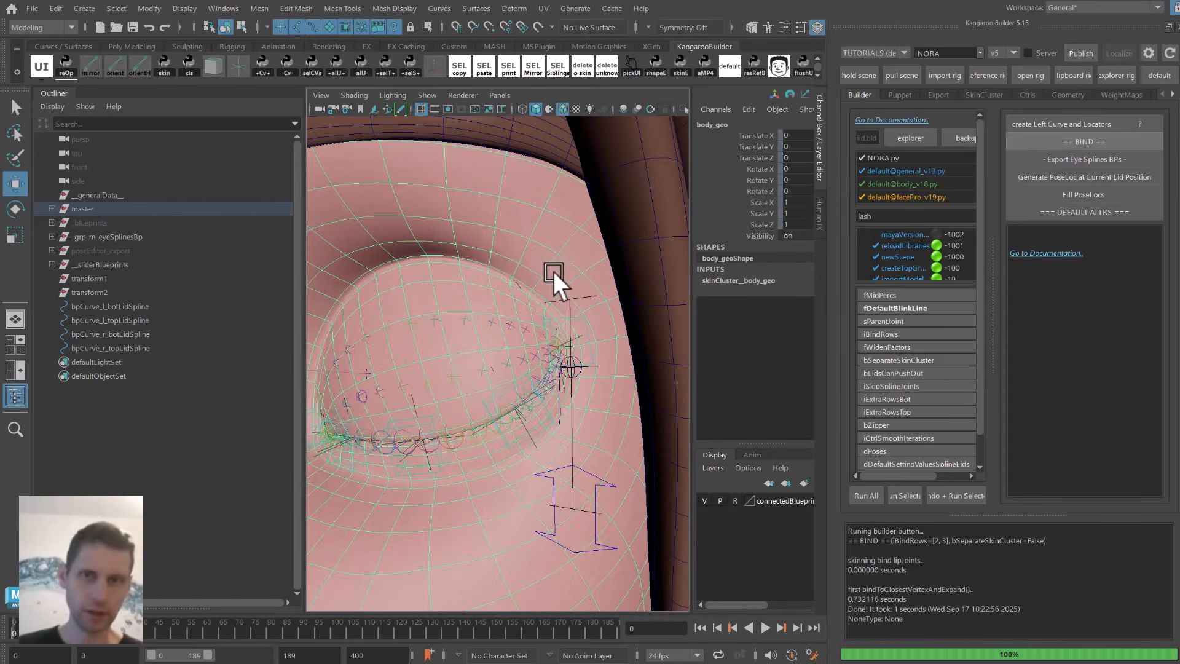
left_click(993, 285)
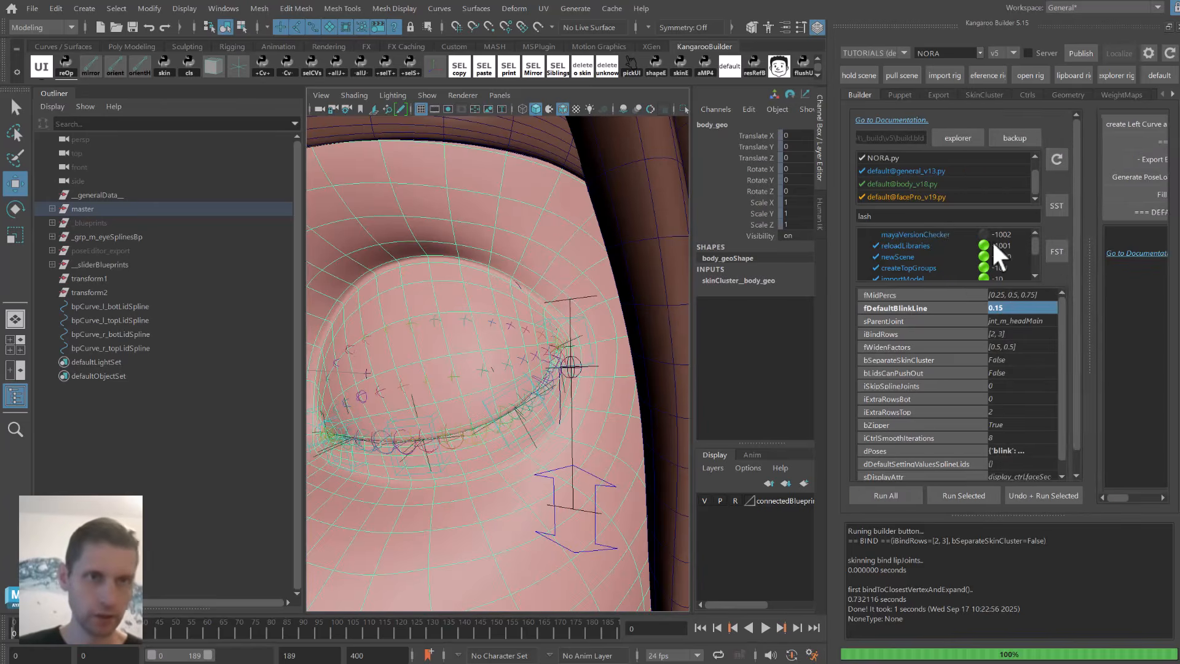
scroll(1070, 335, "down", 1)
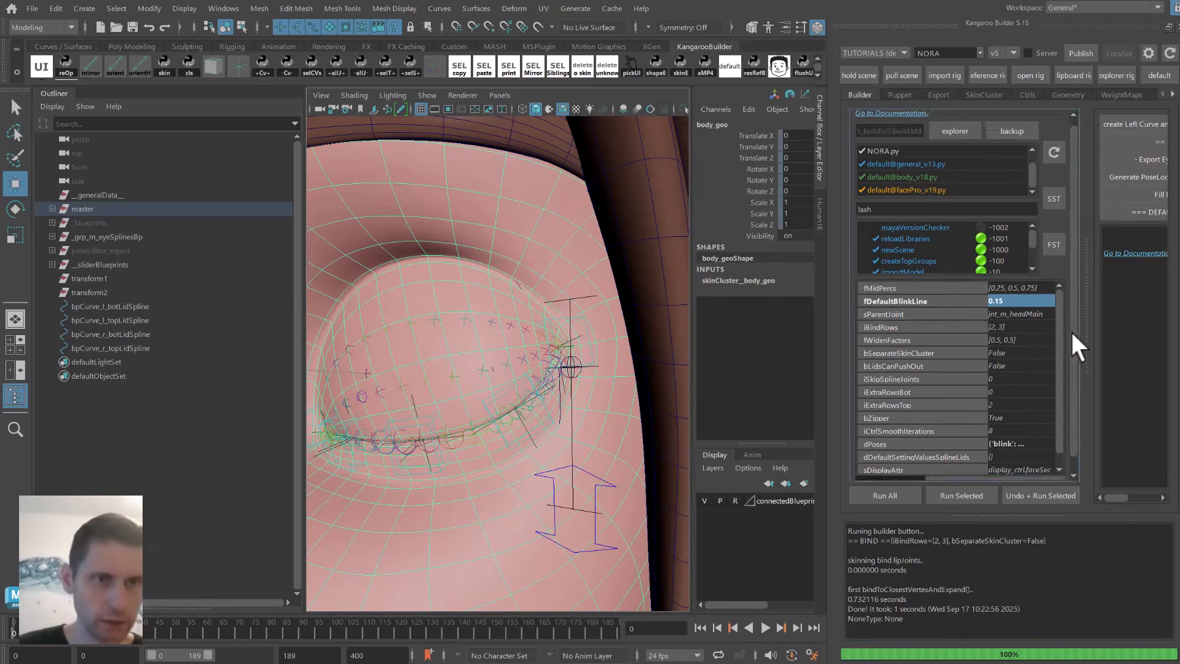
left_click(960, 309)
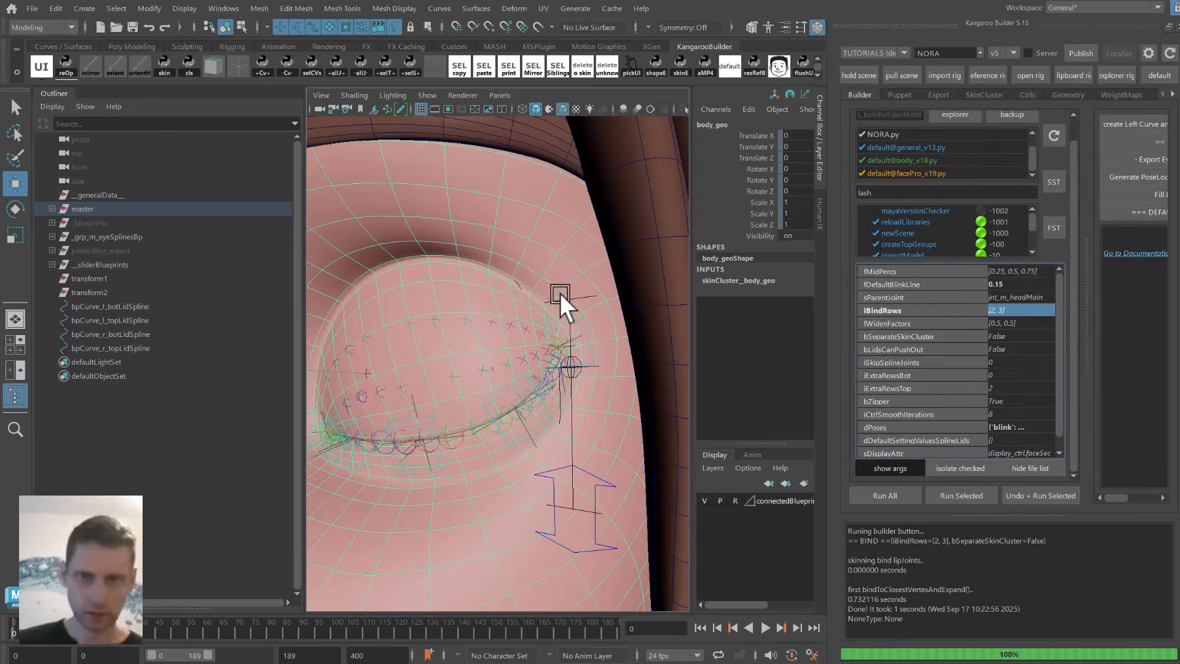
right_click_drag(559, 293, 478, 282, "alt")
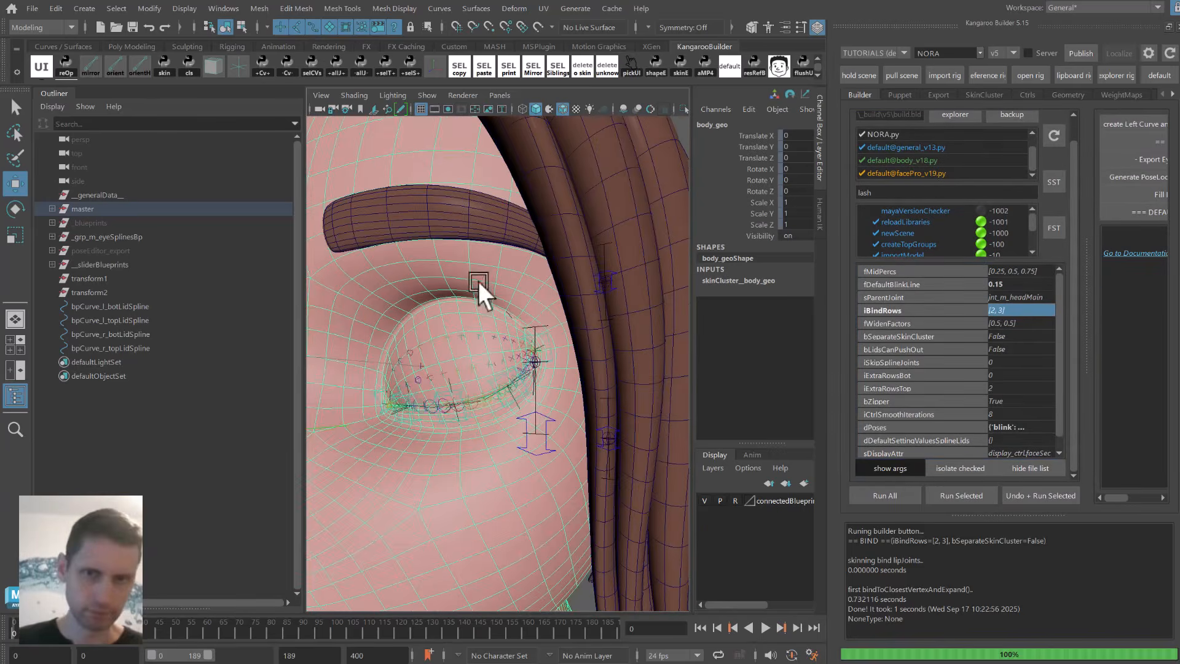
left_click(911, 466)
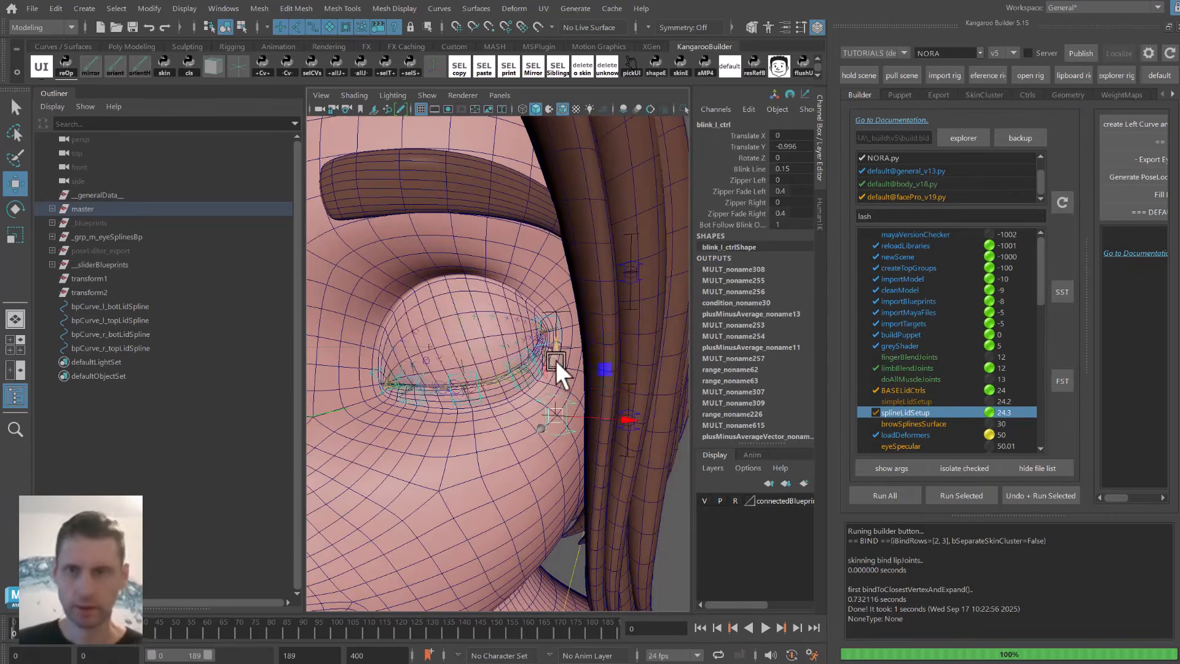
Raise the left blink control and set its Translate Y to 0 to reopen the eye.
left_click_drag(556, 360, 672, 236)
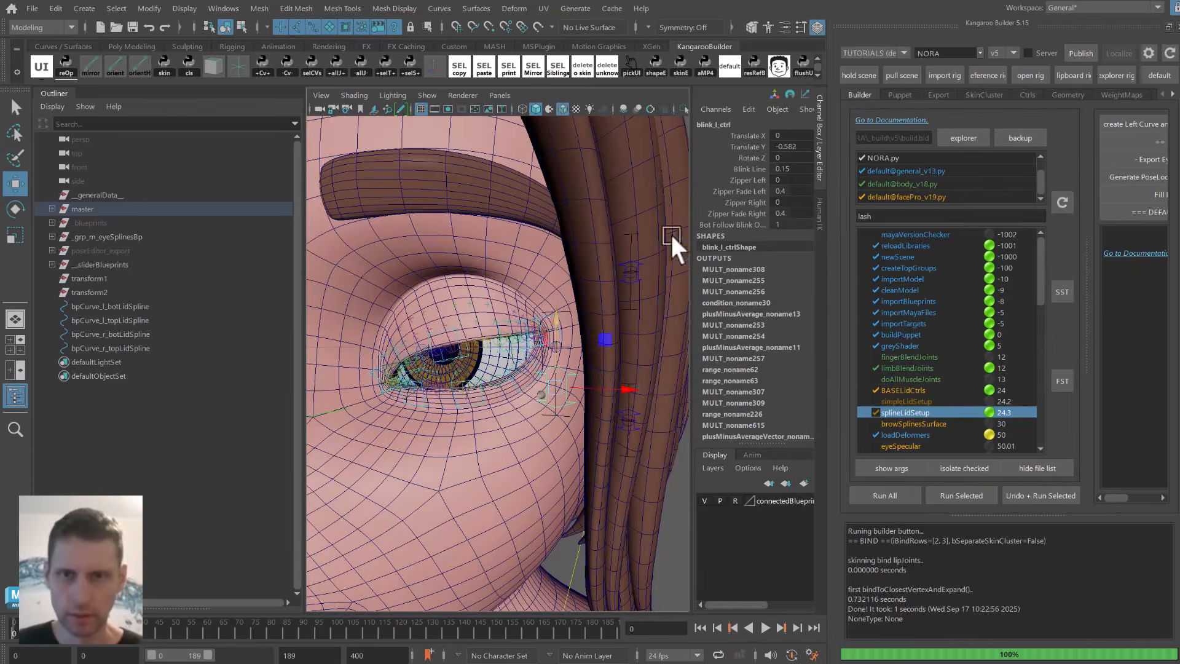
double_click(801, 147)
type("0")
key("Return")
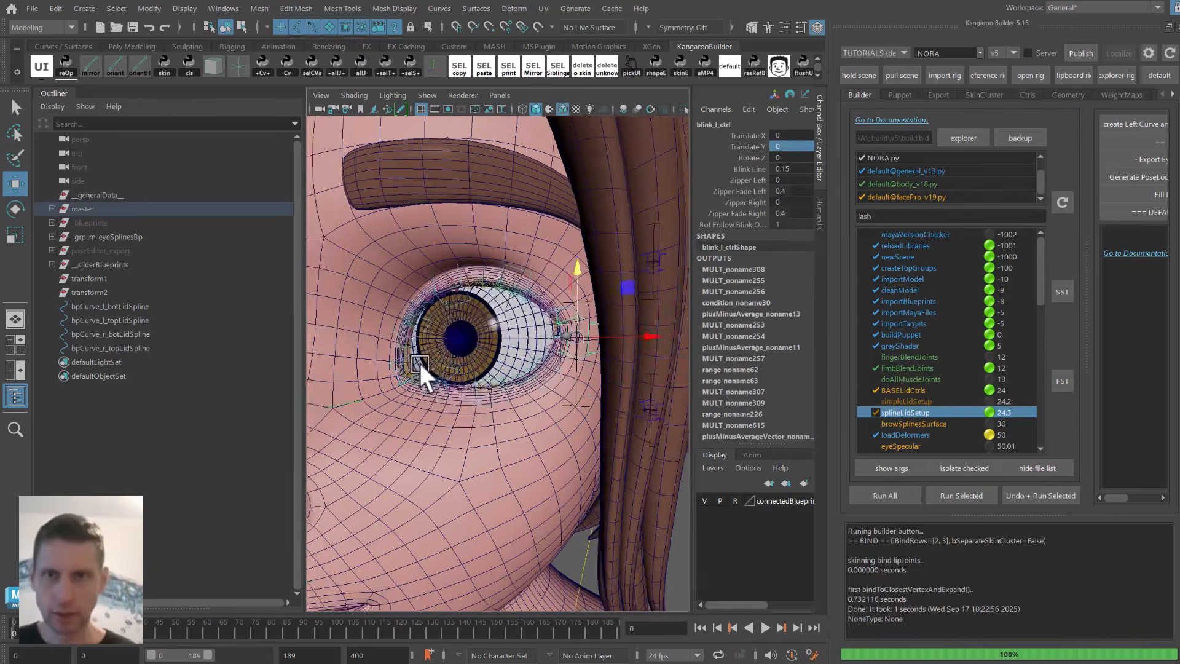
Pull eyeSplineTopA_l_ctrl down to about Translate Y -0.951 to test the upper lid's falloff.
scroll(503, 362, "up", 5)
key("alt+1")
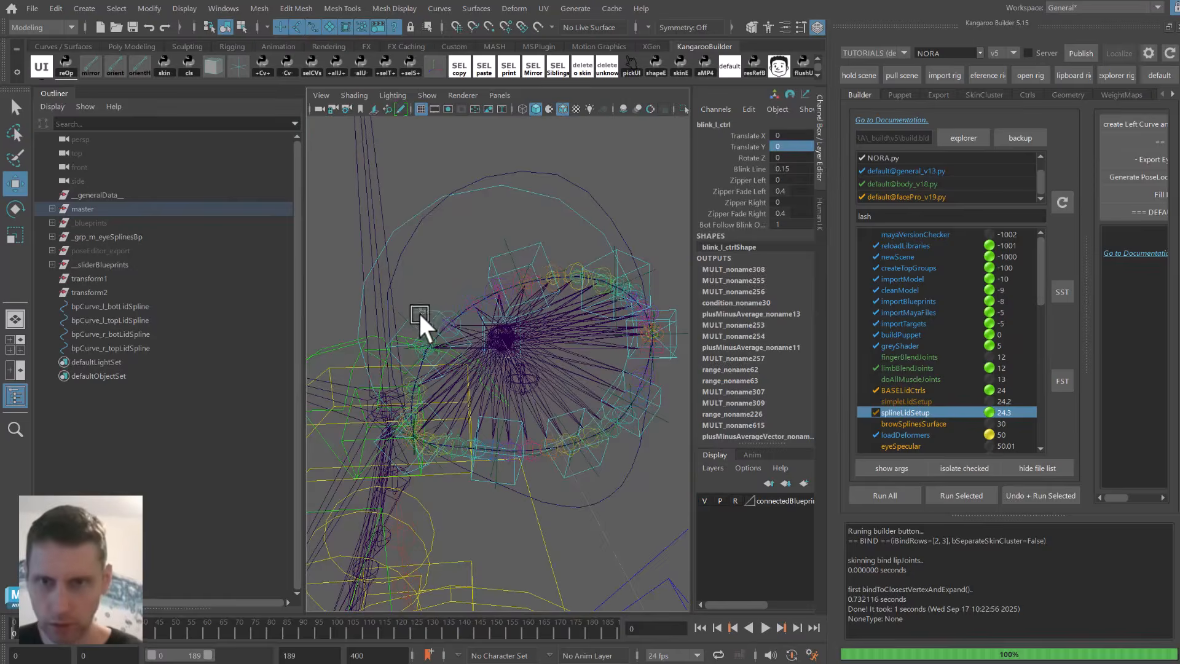
left_click(419, 313)
key("alt+1")
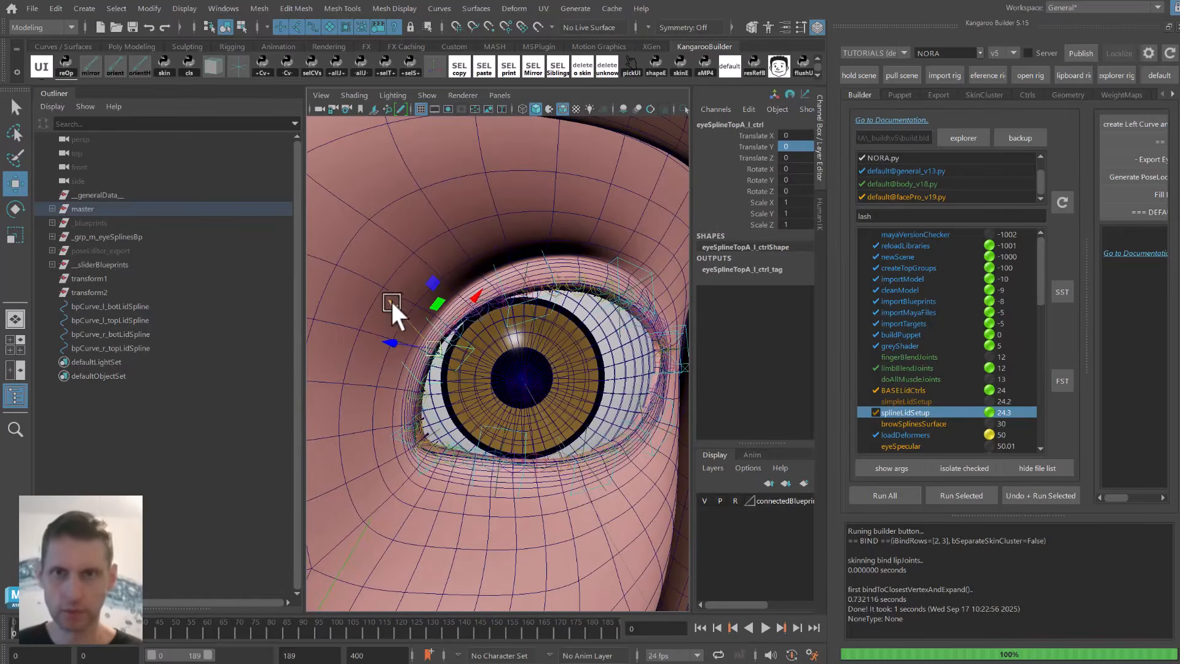
left_click_drag(392, 301, 451, 346)
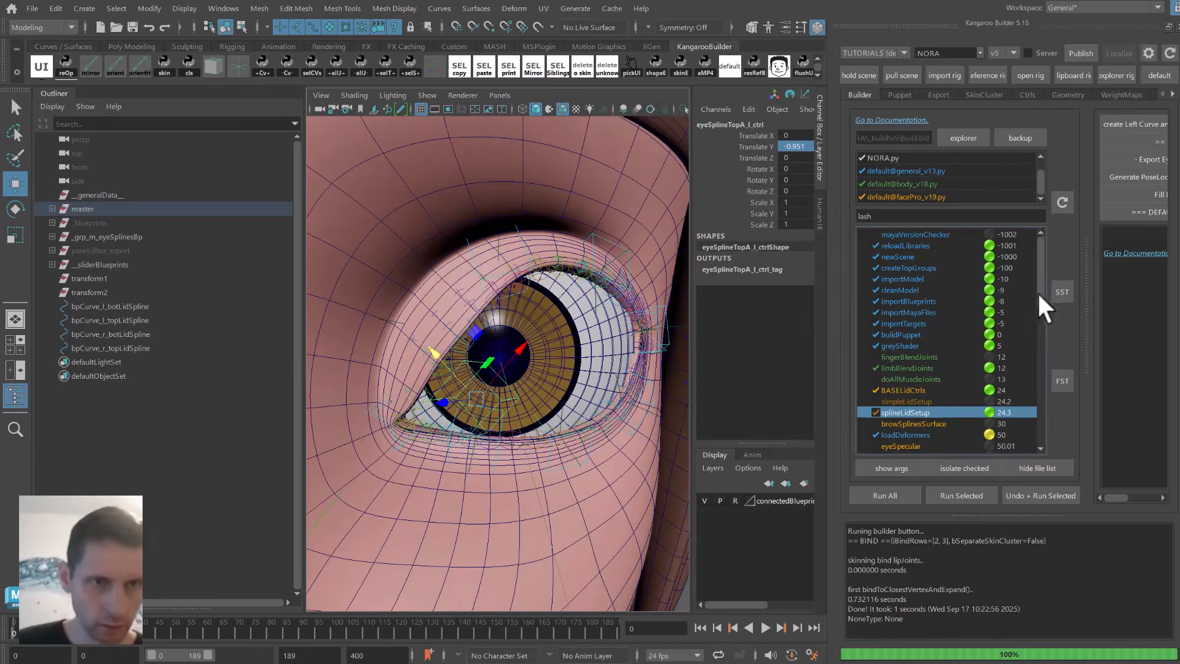
Set splineLidSetup's iCtrlSmoothIterations to 2 and hide the function's arguments again.
scroll(1037, 290, "down", 2)
left_click(909, 468)
scroll(1060, 352, "down", 1)
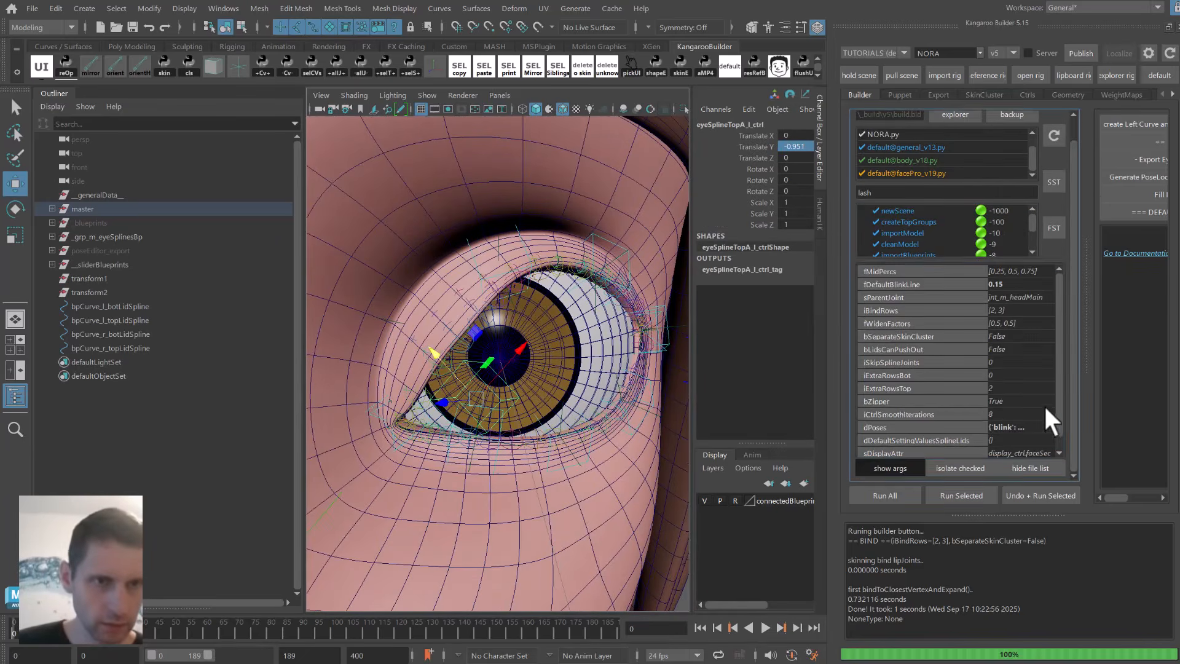
left_click(977, 414)
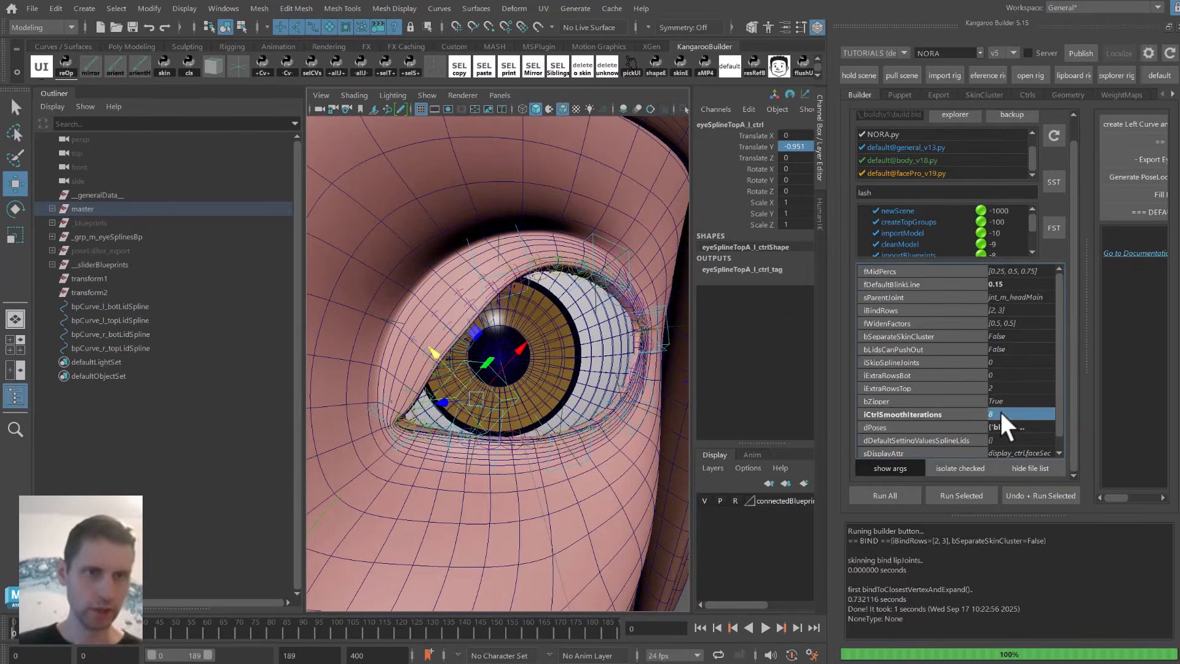
type("2")
key("Tab")
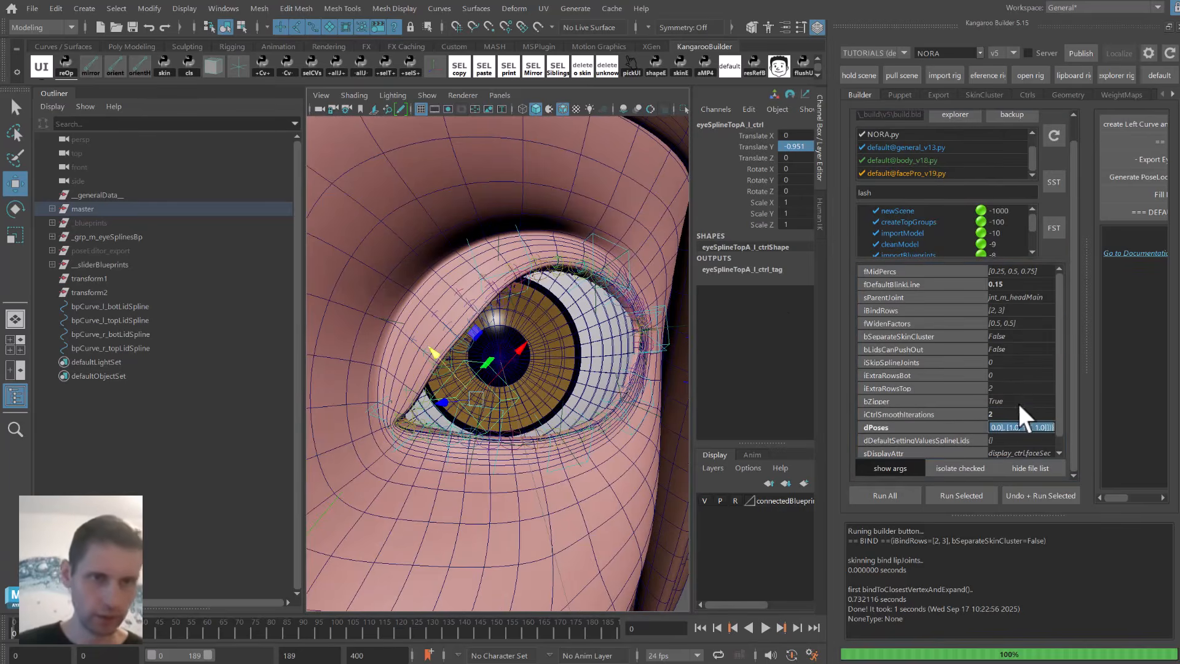
left_click(894, 469)
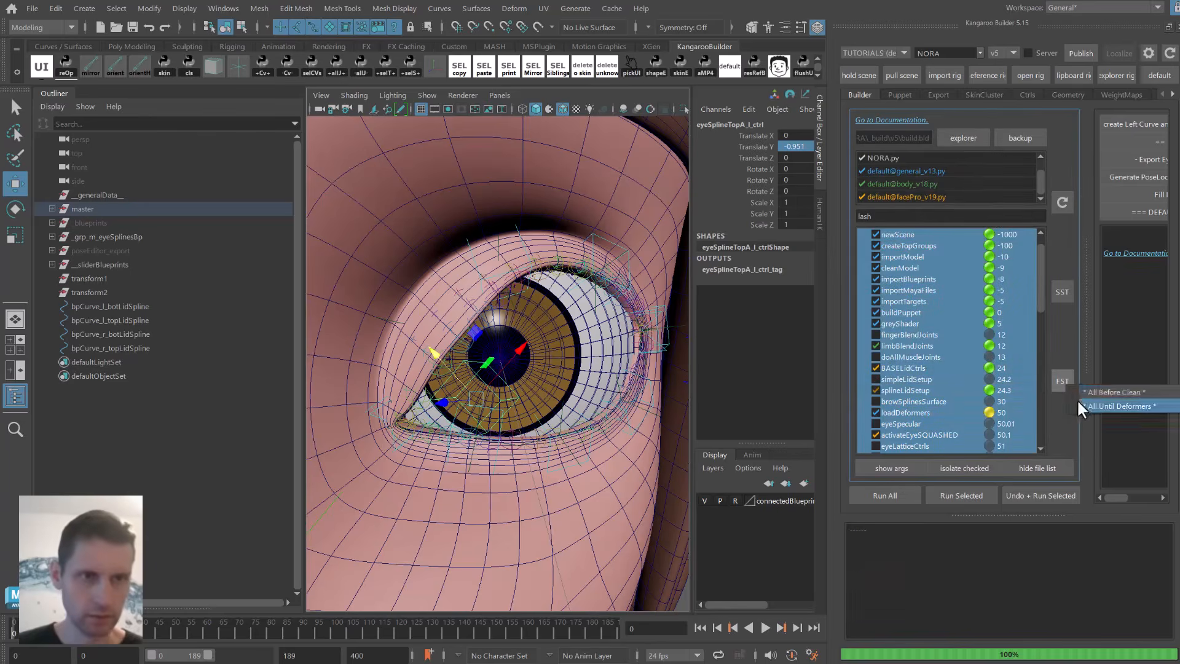
Run all functions up to loadDeformers, exporting the unexported deformers of body_geo before rebuilding.
left_click(1062, 383)
left_click(962, 497)
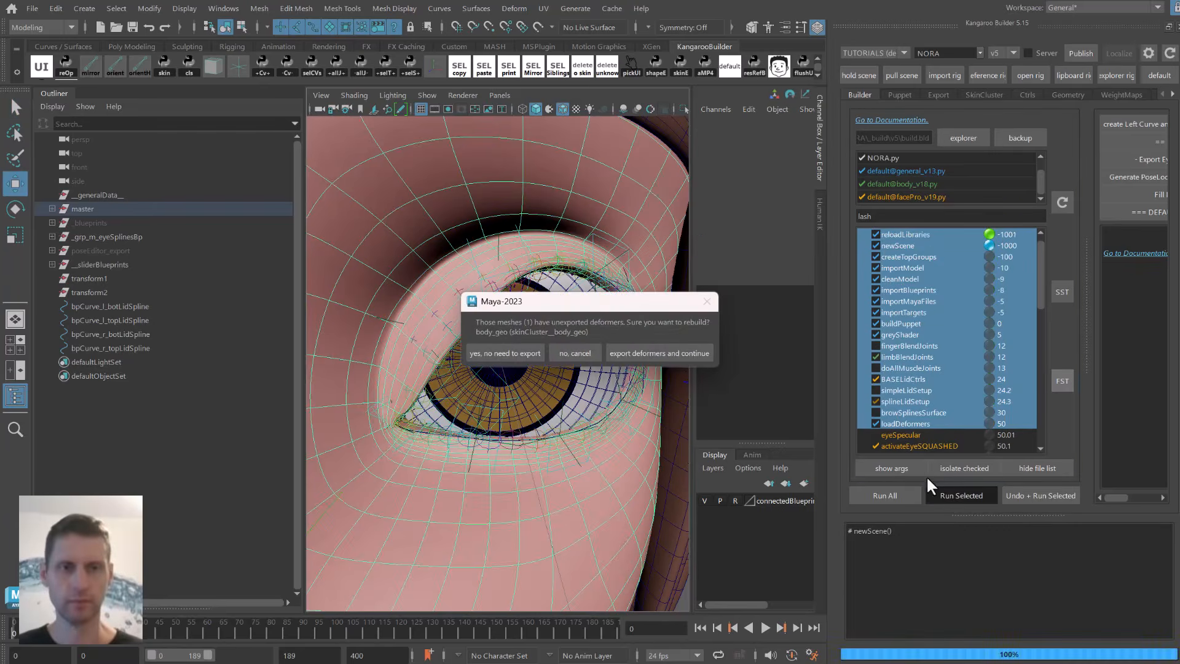
left_click(651, 353)
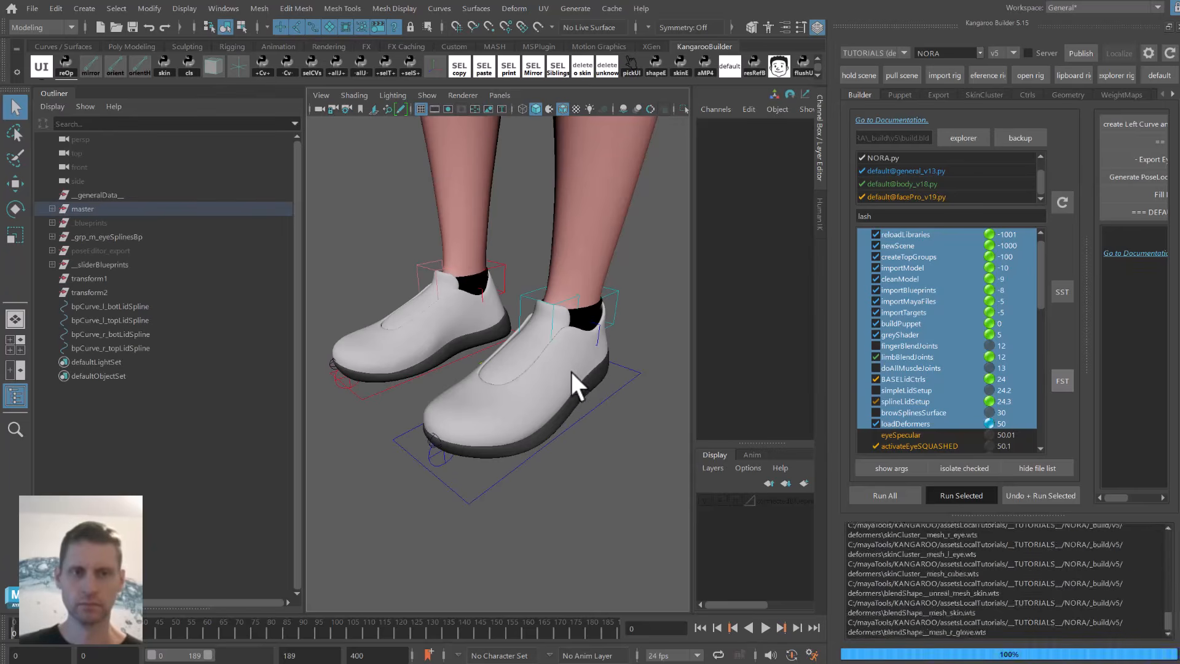
Test the rebuilt upper lid by lowering eyeSplineTopA_l_ctrl to about Translate Y -0.662, and undo the move.
right_click_drag(551, 495, 522, 369, "alt")
middle_click_drag(485, 240, 469, 305, "alt")
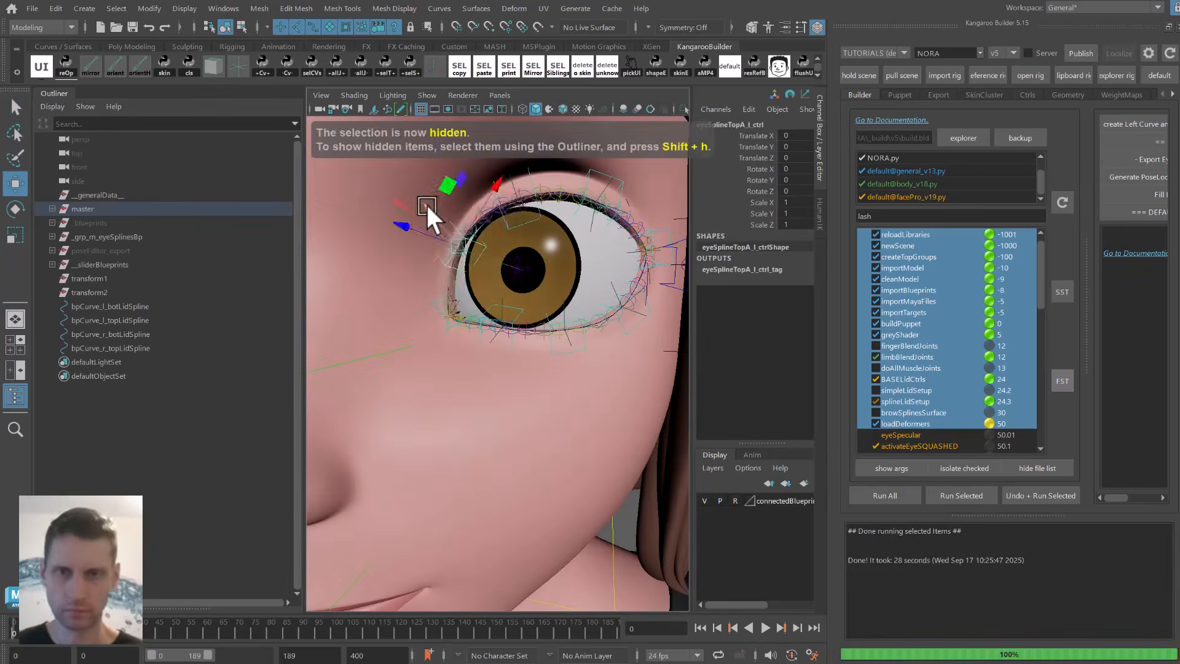
left_click_drag(427, 206, 433, 241)
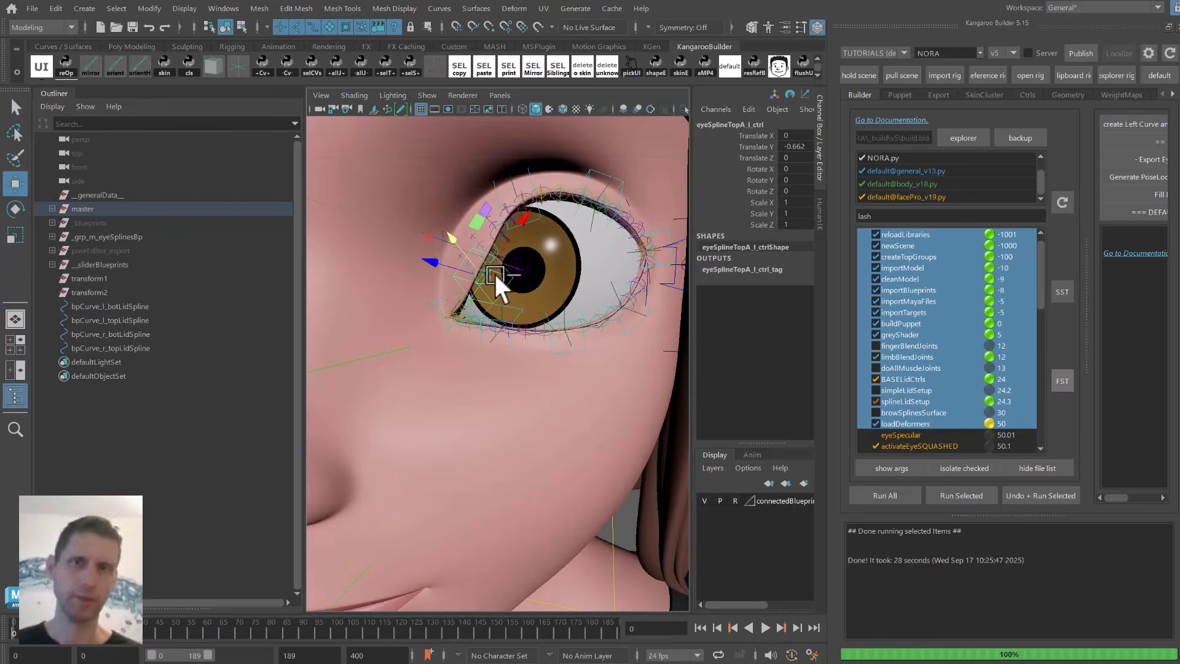
key("ctrl+z")
Test the blink by pulling the left blink control down, and undo back until the eyelashes are shown again.
left_click(677, 287)
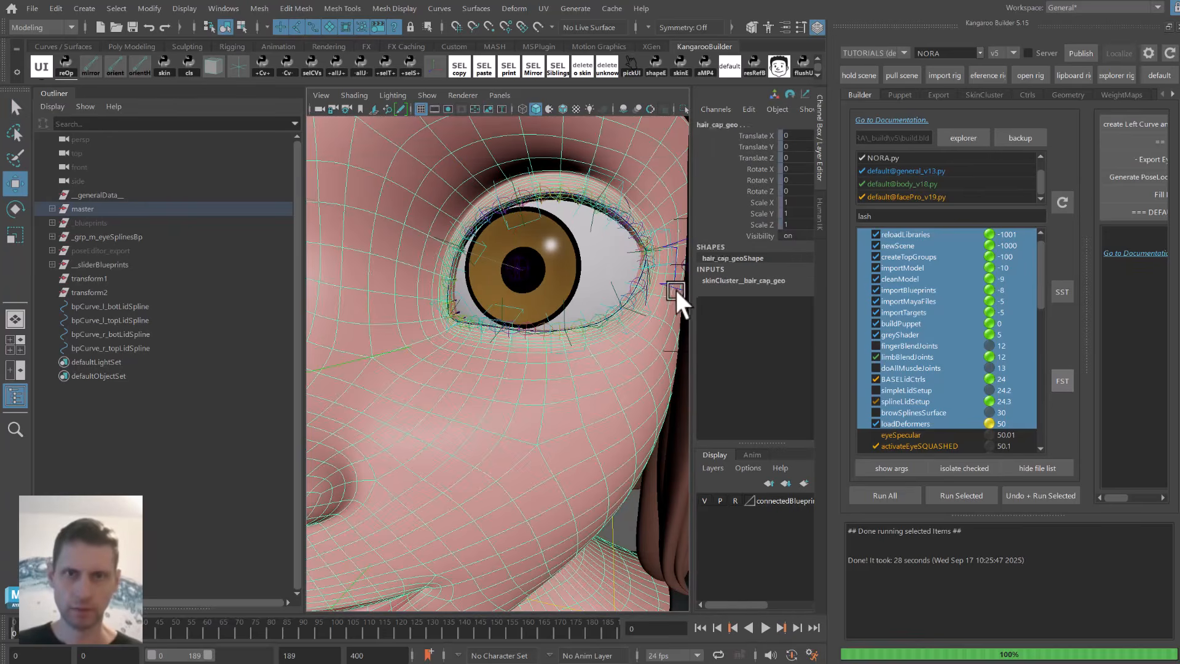
left_click(669, 289)
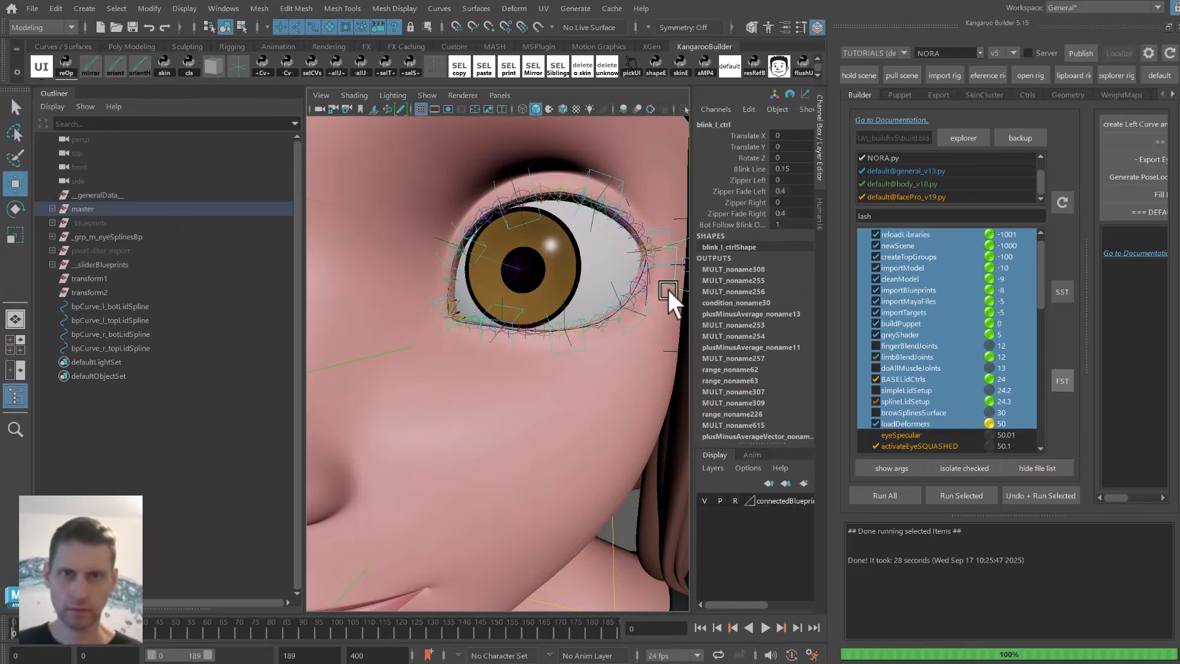
left_click_drag(683, 255, 675, 363)
key("ctrl+z")
key("ctrl+z")
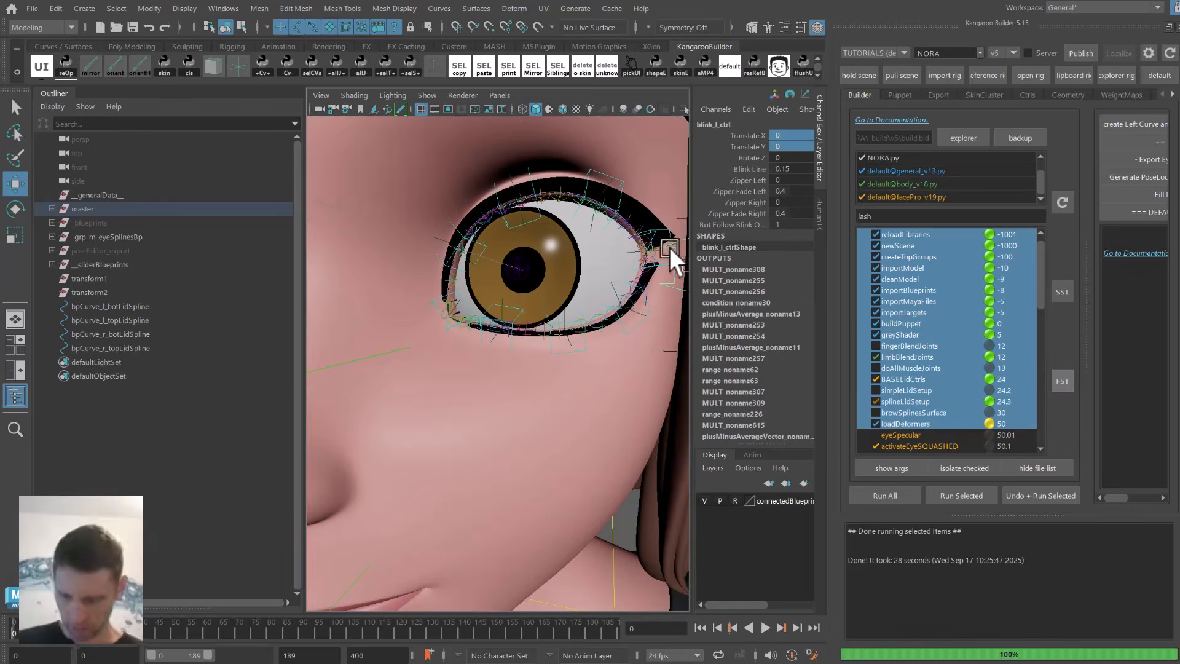
Run the complete build and show the arguments of parallelAttachTransforms.
left_click(889, 494)
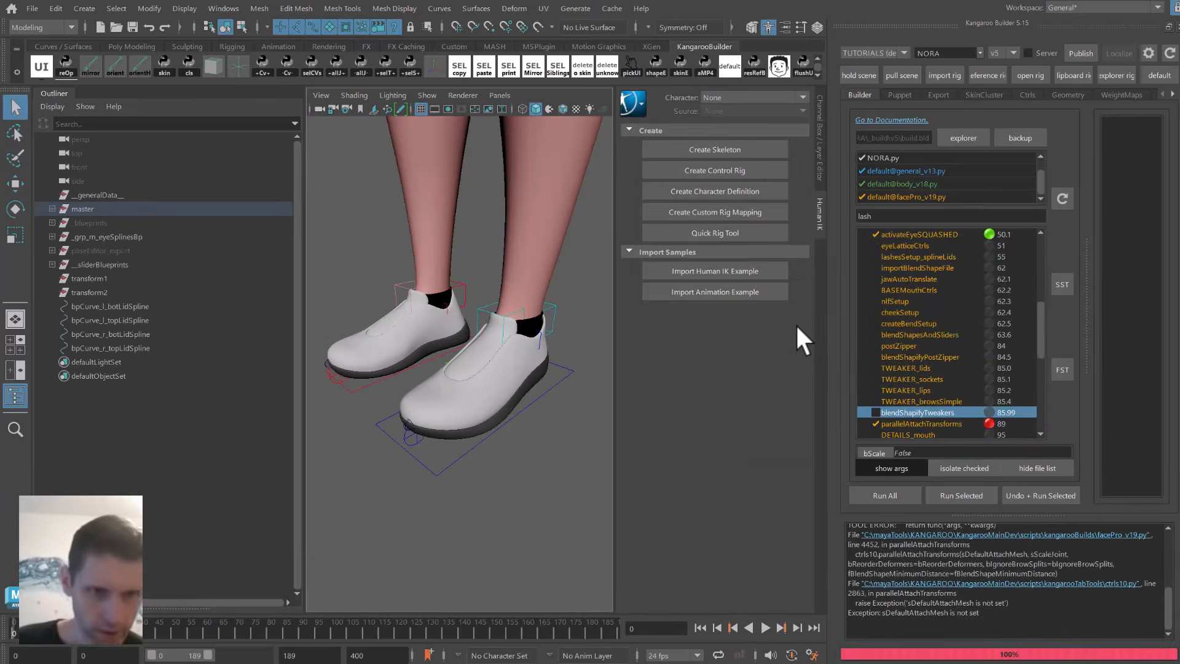
left_click(934, 424)
Select the character's body mesh and set parallelAttachTransforms' sDefaultAttachMesh to body_geo from the selection.
middle_click_drag(456, 301, 453, 444, "alt")
right_click_drag(453, 444, 440, 295, "alt")
middle_click_drag(440, 295, 446, 438, "alt")
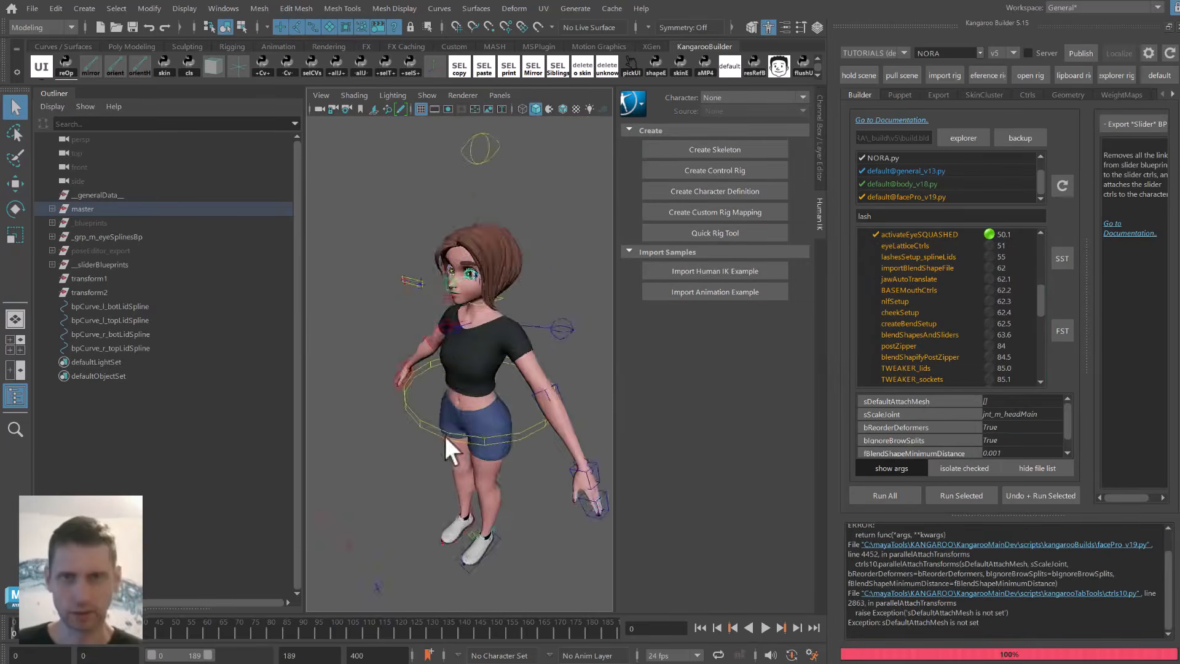
left_click_drag(446, 438, 508, 454, "alt")
right_click_drag(509, 453, 525, 403, "alt")
left_click(526, 403)
left_click_drag(569, 398, 593, 338, "alt")
scroll(1048, 290, "down", 2)
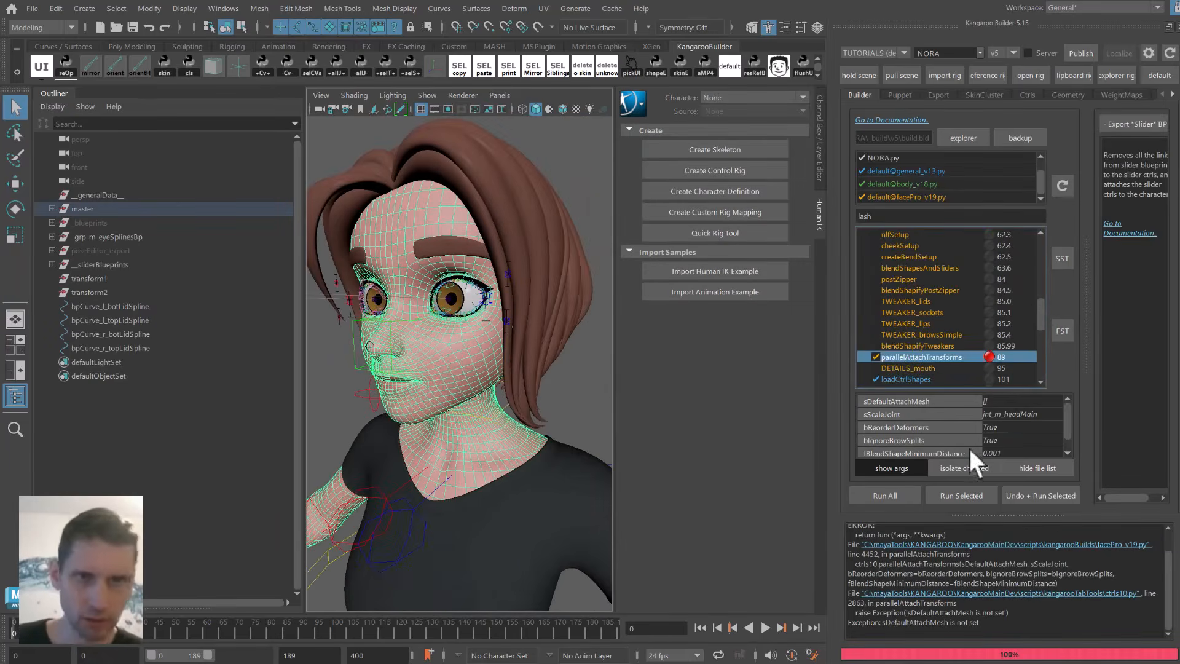
double_click(928, 621)
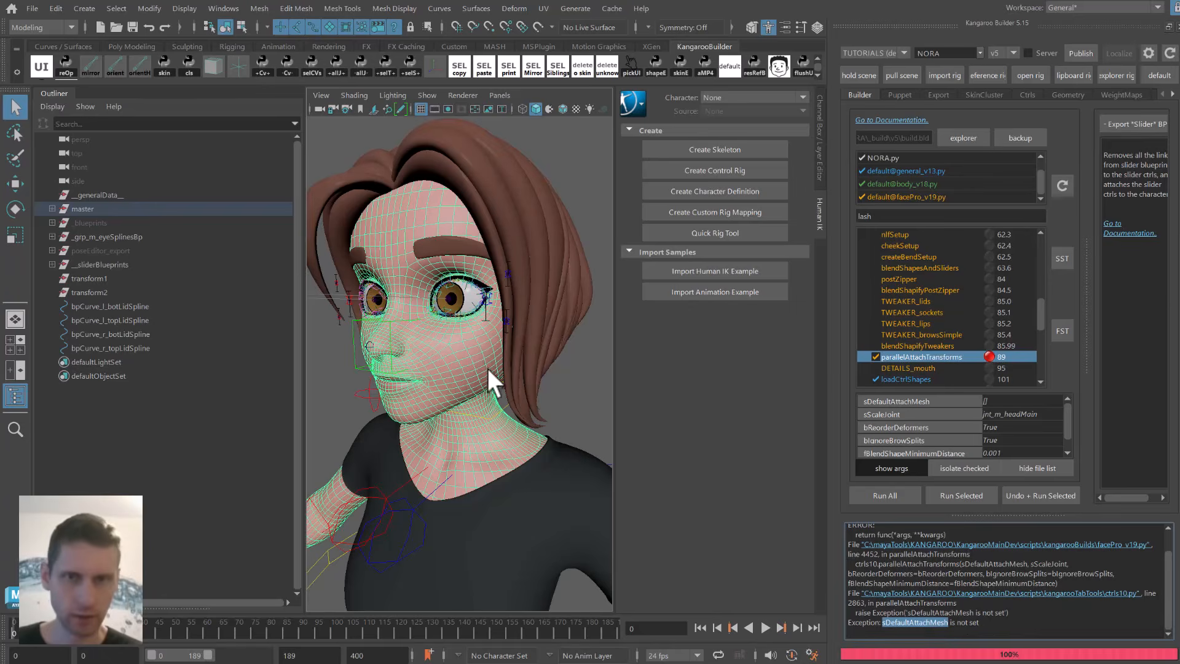
right_click(992, 396)
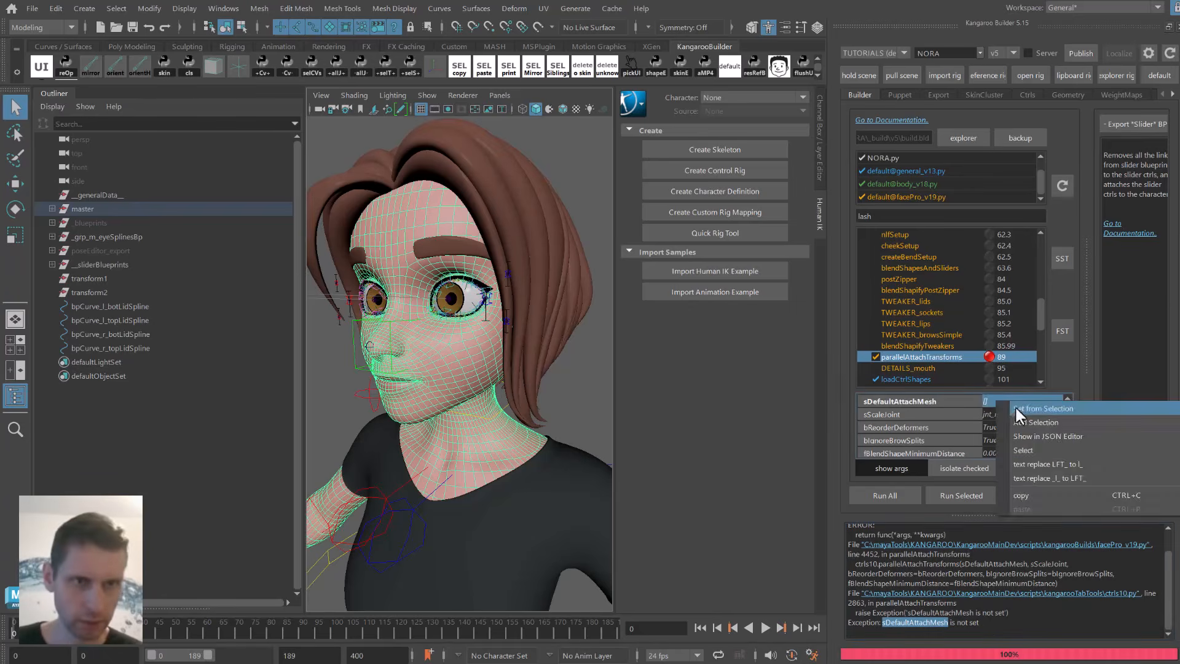
left_click(1016, 404)
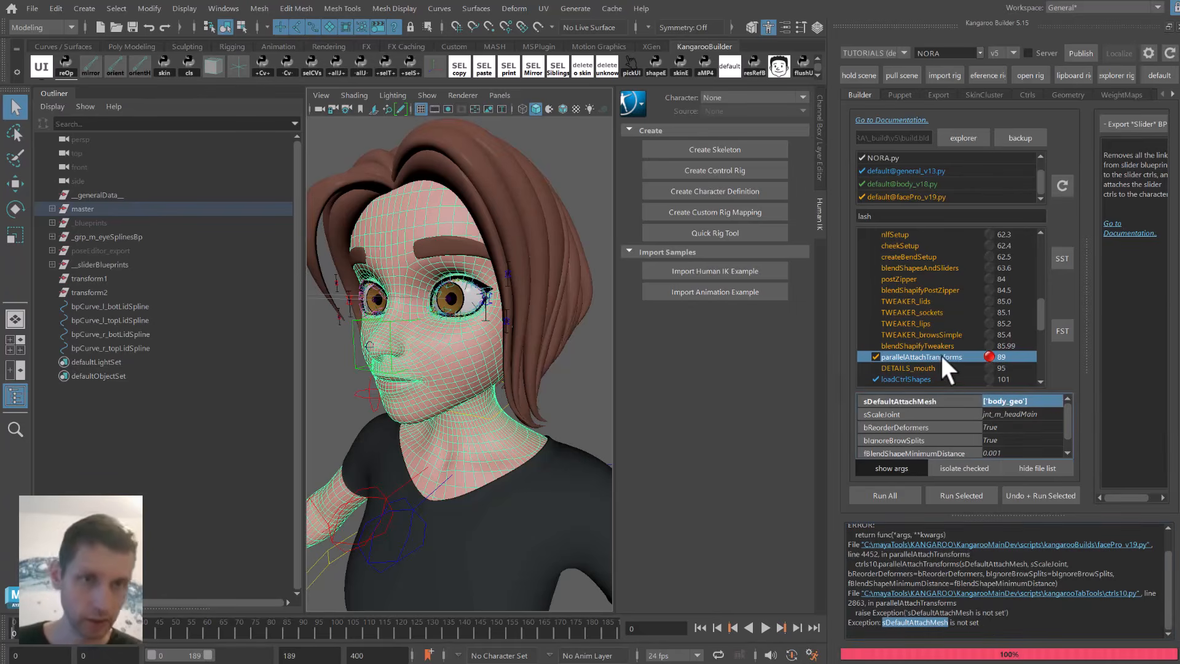
Examine the blink and lid controls around the left eye up close.
scroll(482, 364, "up", 6)
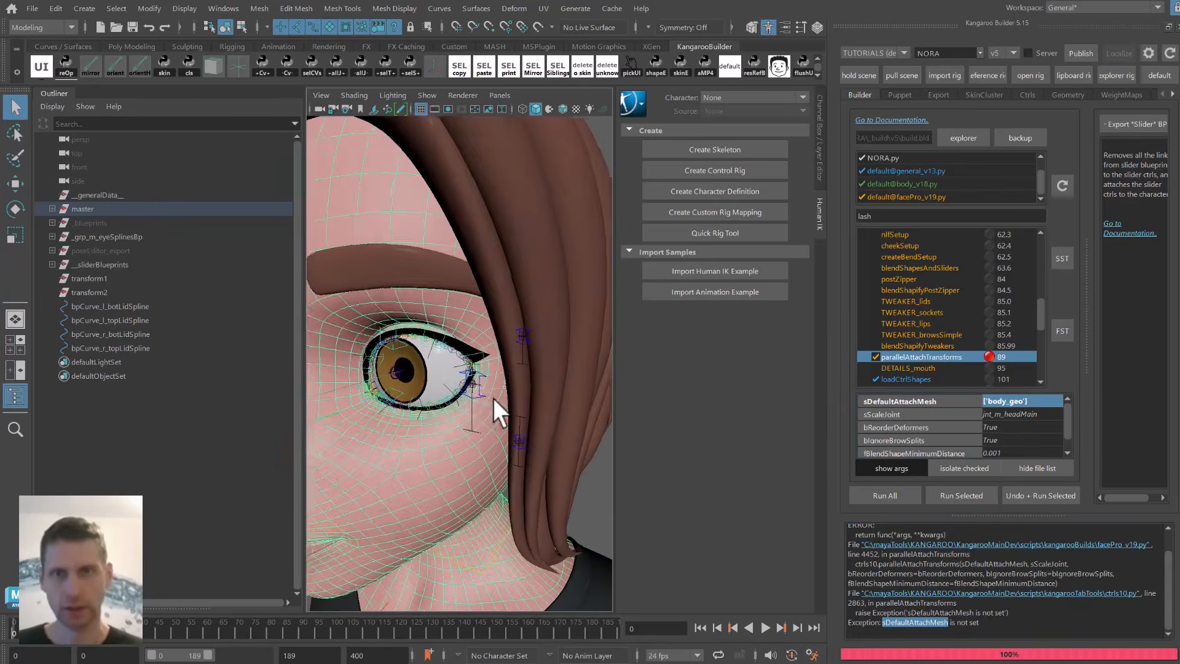
left_click(480, 393)
key("f")
right_click_drag(488, 399, 375, 362, "alt")
left_click_drag(393, 366, 458, 344, "alt")
key("alt+1")
key("alt+1")
left_click(500, 311)
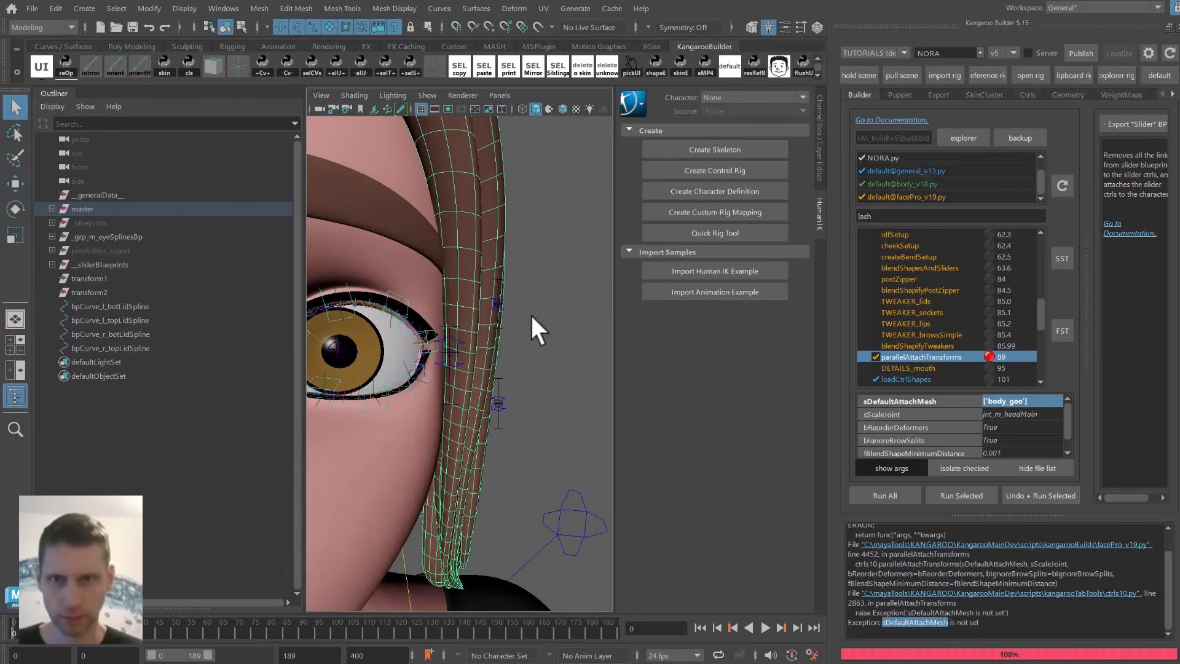
left_click(530, 312)
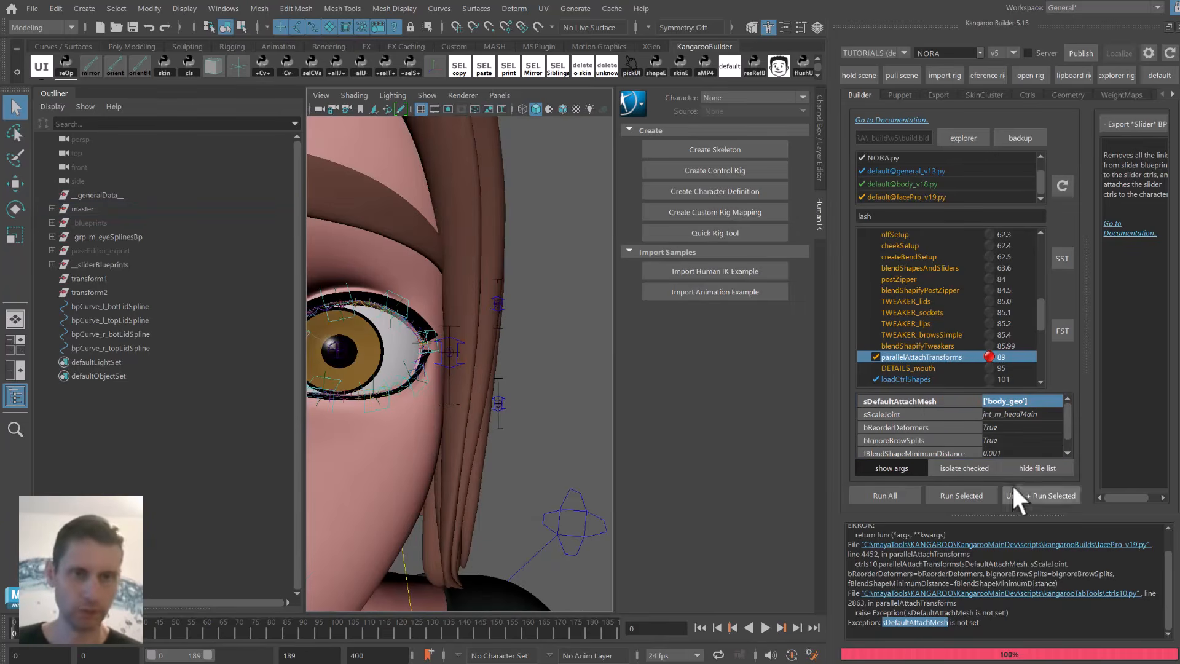
Undo and rerun parallelAttachTransforms, and run all remaining functions after it through prepareForPublish.
left_click(1038, 495)
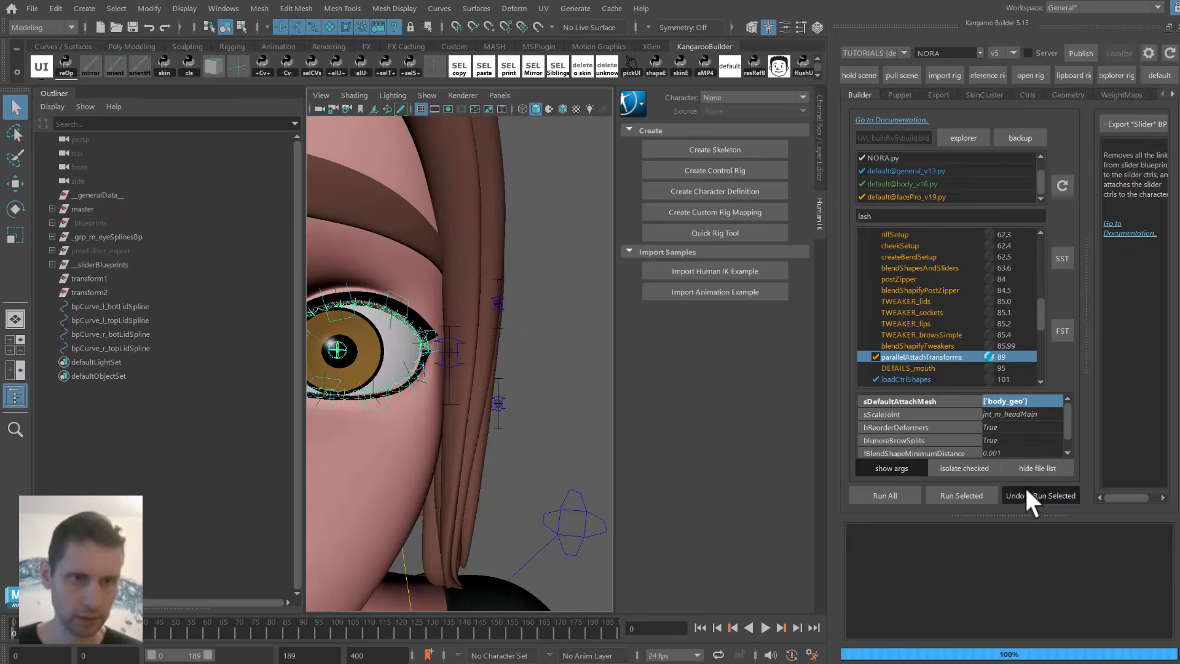
left_click_drag(916, 368, 909, 407)
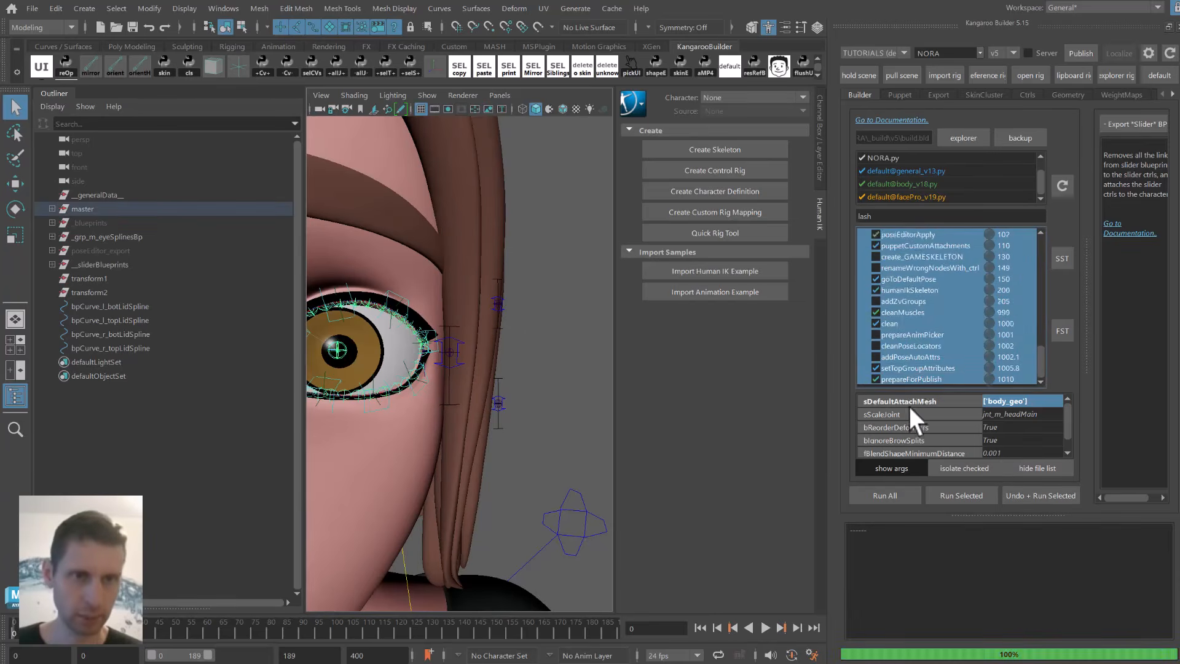
left_click(946, 494)
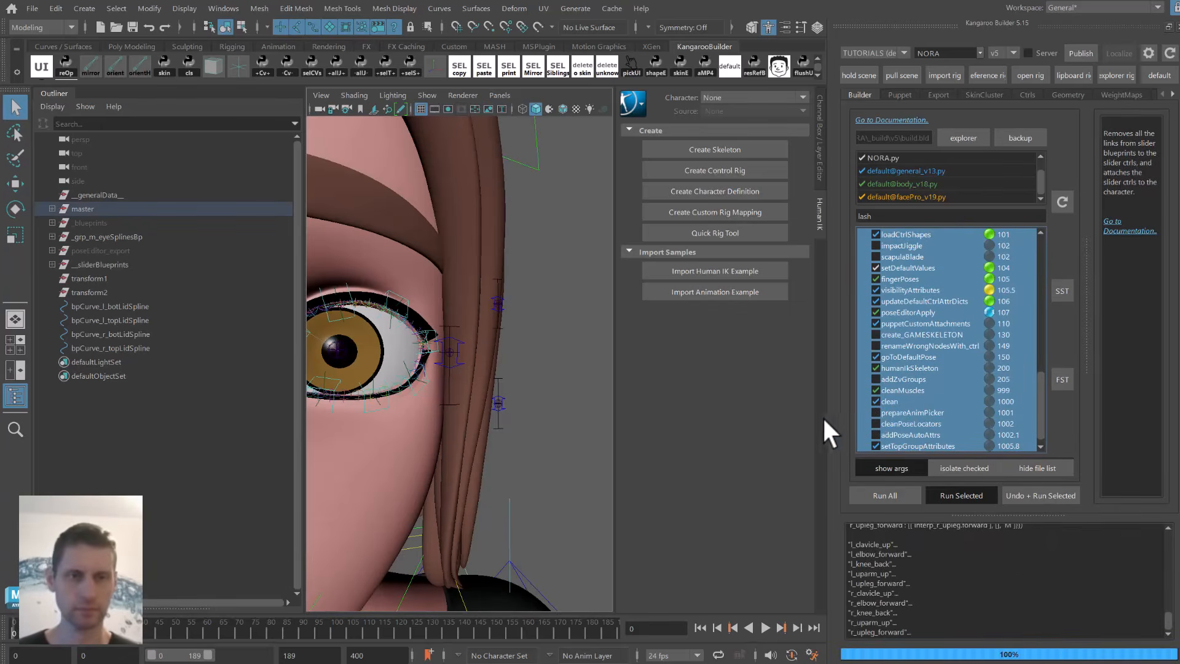
Try moving the left eye's blink control slightly down, then undo the move and deselect it.
middle_click_drag(417, 353, 476, 366, "alt")
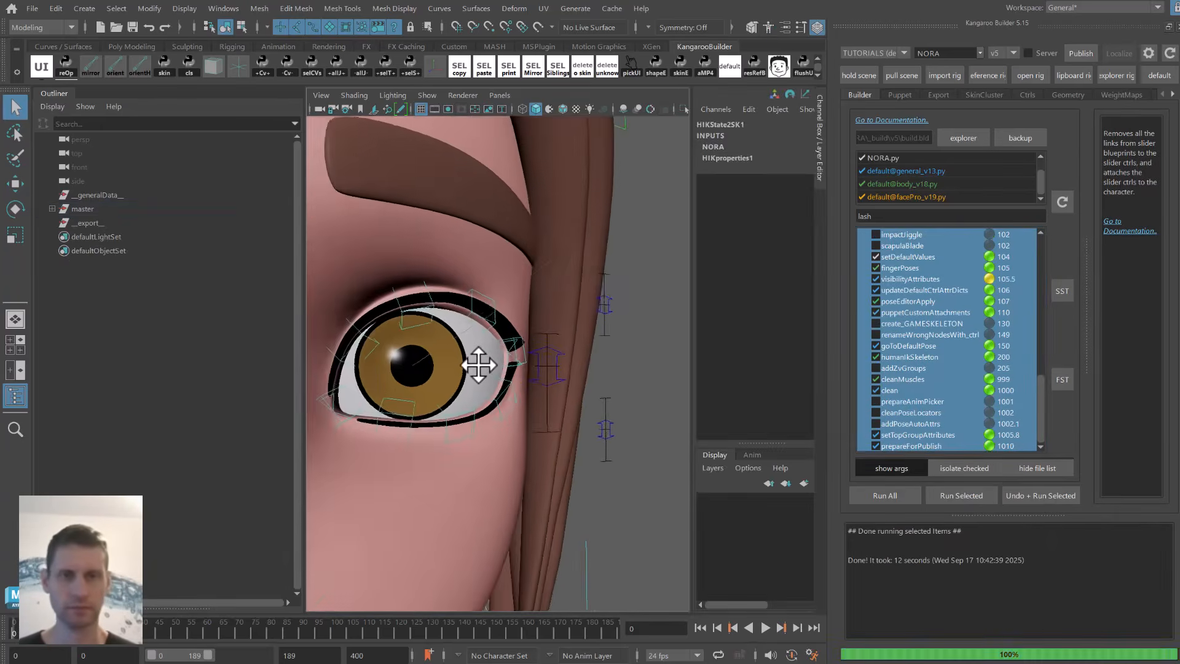
right_click_drag(477, 366, 585, 359, "alt")
left_click(577, 382)
left_click_drag(576, 382, 573, 383, "alt")
left_click(573, 382)
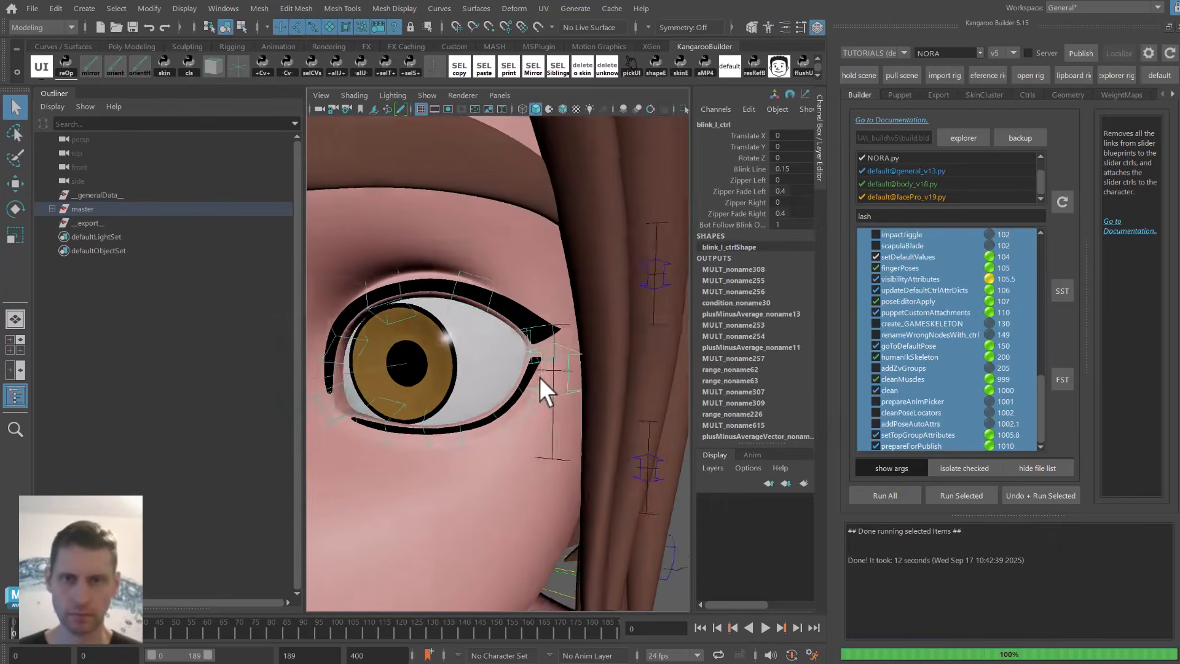
key("w")
mouse_move(547, 314)
left_mouse_down()
mouse_move(551, 396)
mouse_move(553, 292)
left_mouse_up()
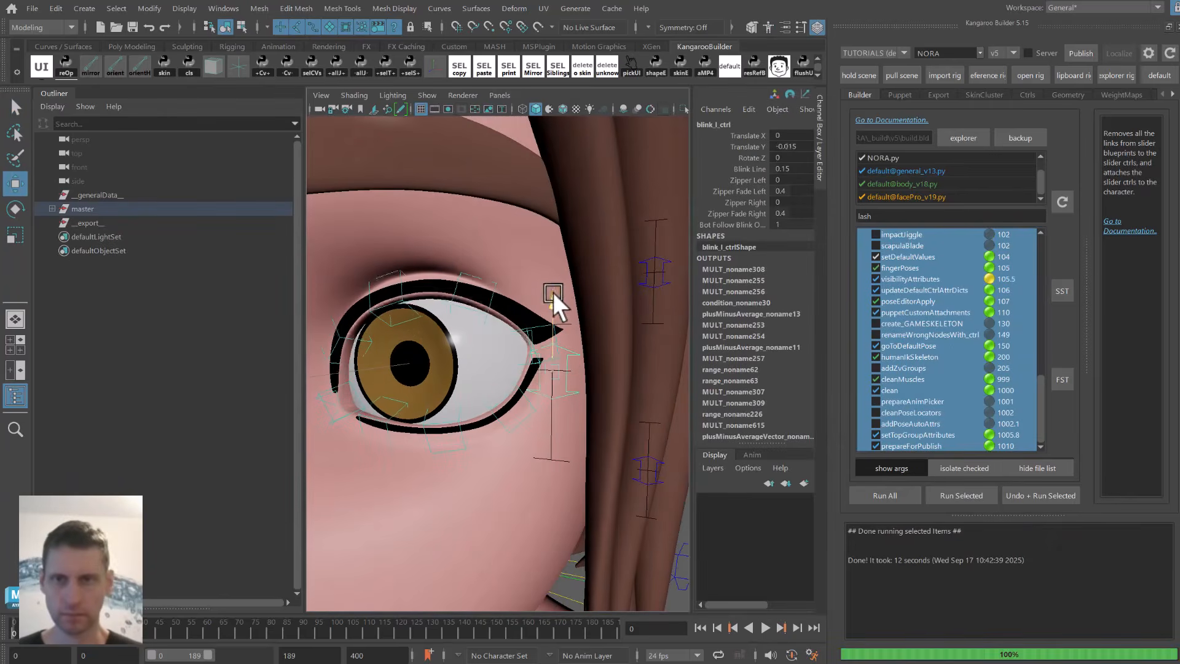
key("ctrl+z")
left_click(525, 309)
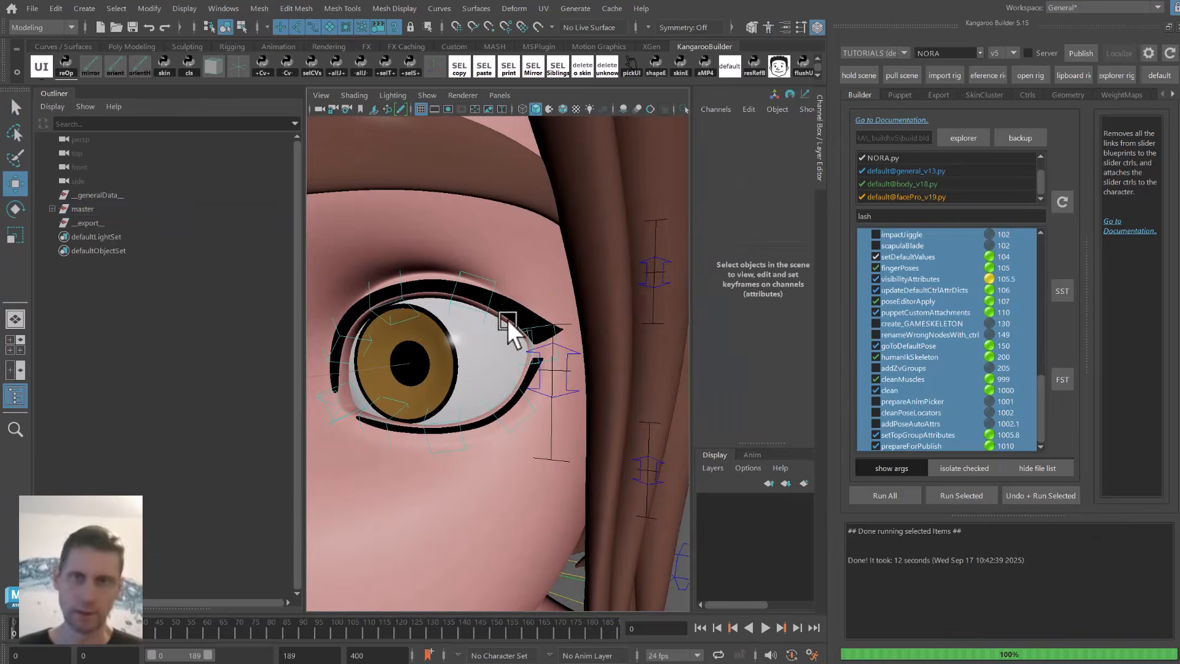
Set the master group's Model Vis to On so the model meshes can be selected.
key("q")
left_click(140, 209)
left_click(793, 246)
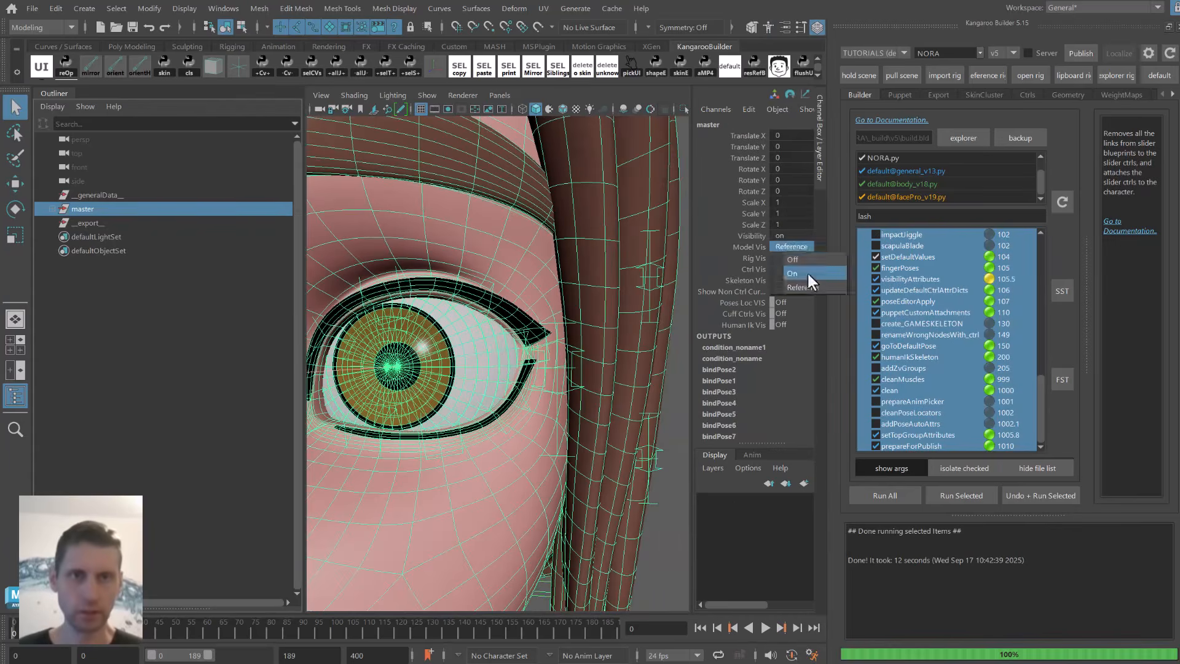
left_click(798, 273)
left_click(534, 329)
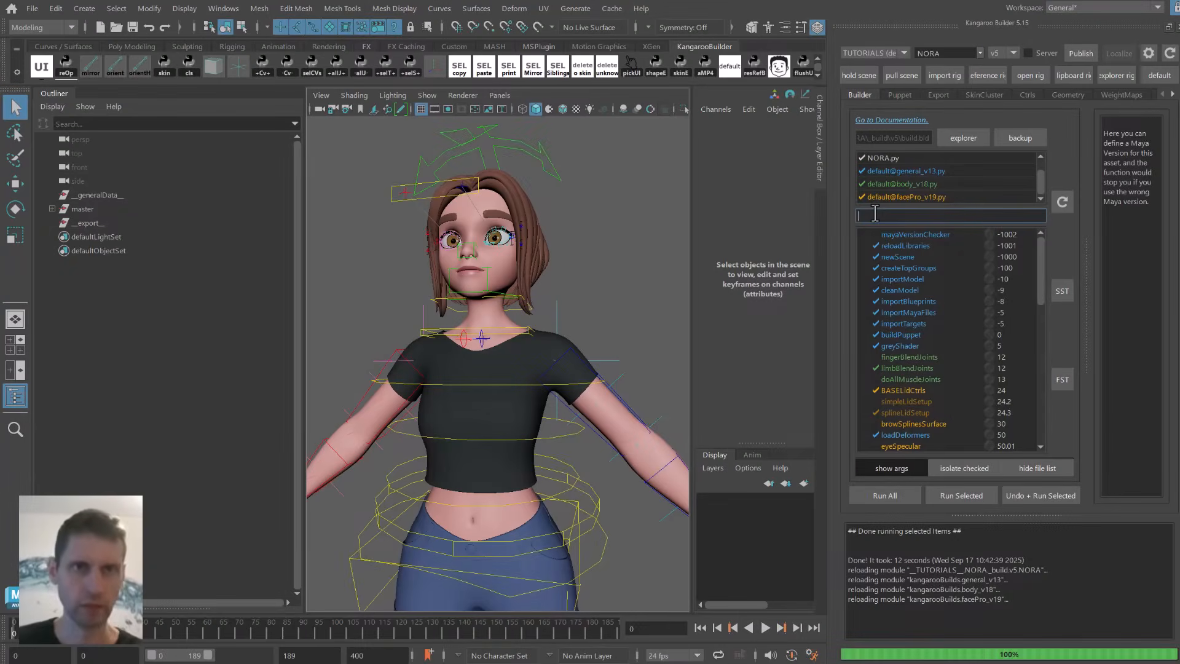
Find the lashesSetup spline function by searching for "lashes" and widen the area with its builder buttons.
type("lashes")
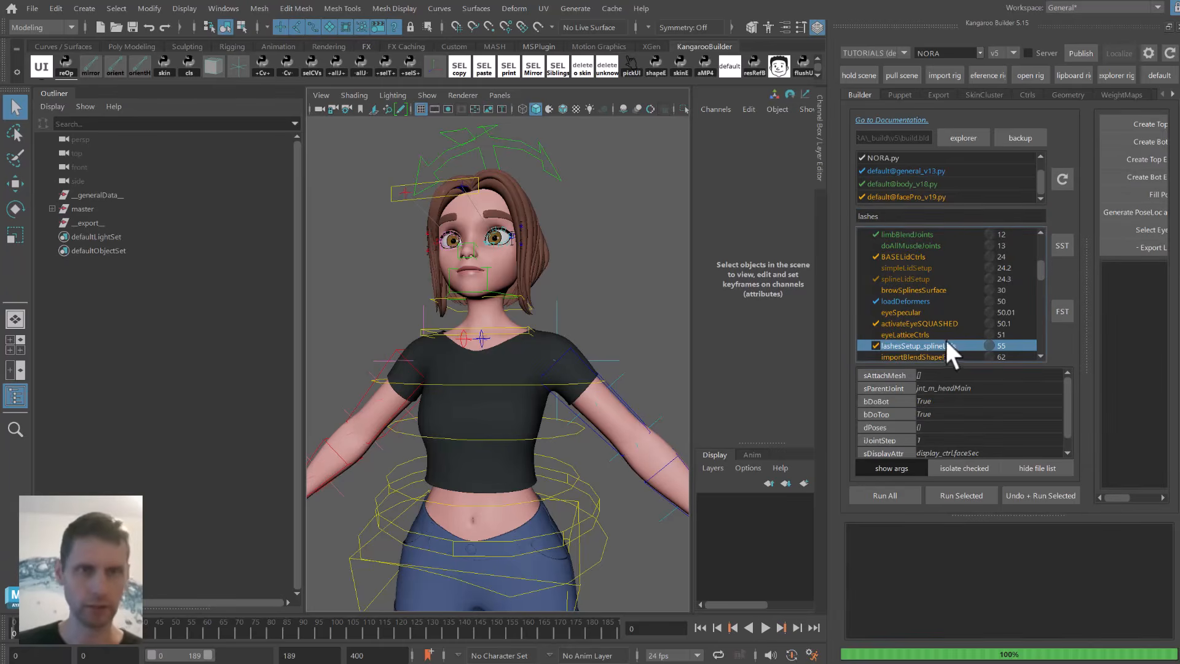
left_click_drag(1087, 298, 1015, 297)
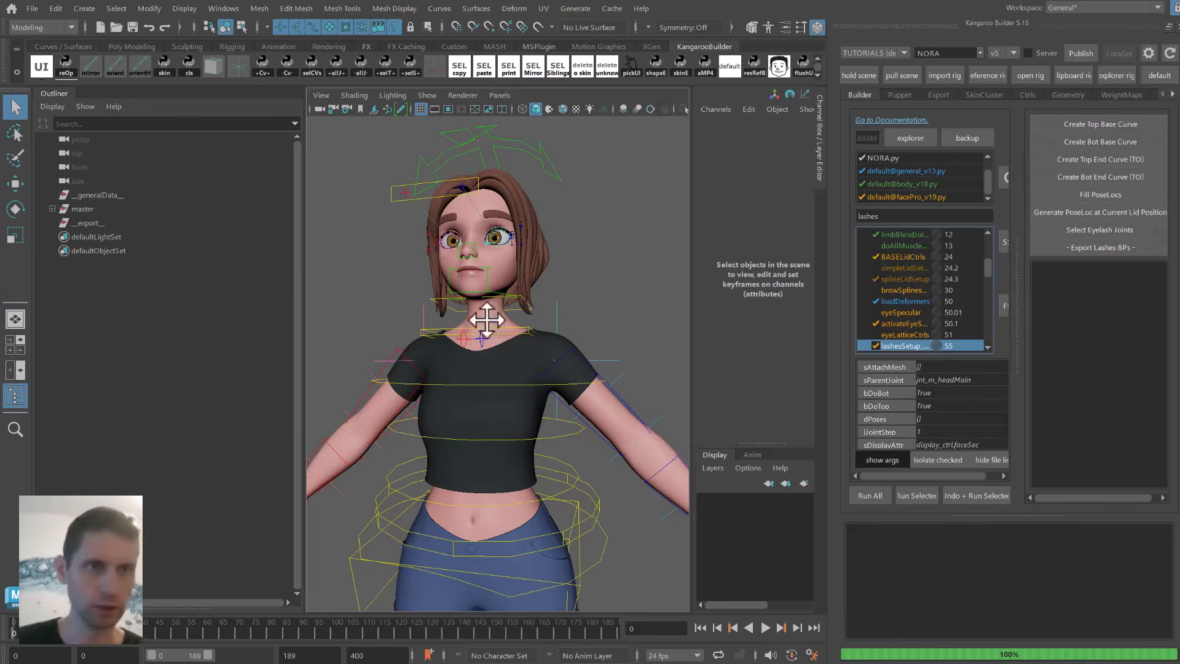
Select the body mesh and switch to vertex selection close to the inner corner of the left eye.
scroll(503, 394, "up", 5)
left_click(515, 337)
scroll(513, 338, "up", 12)
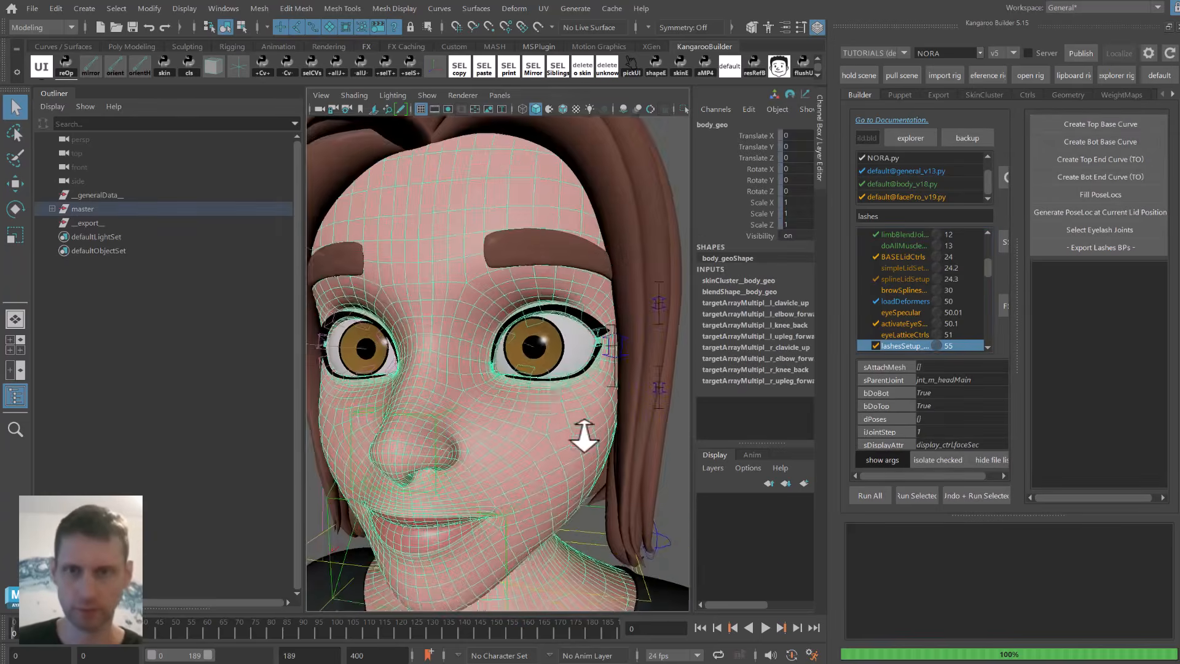
scroll(506, 330, "down", 1)
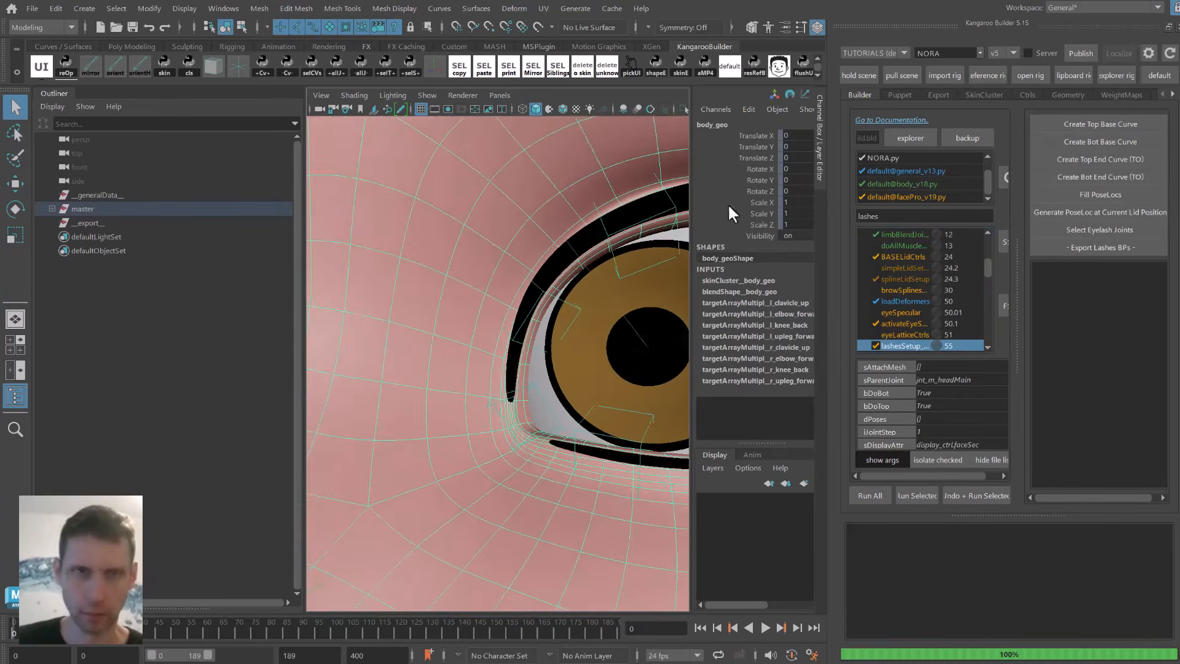
left_click_drag(558, 296, 445, 277, "alt")
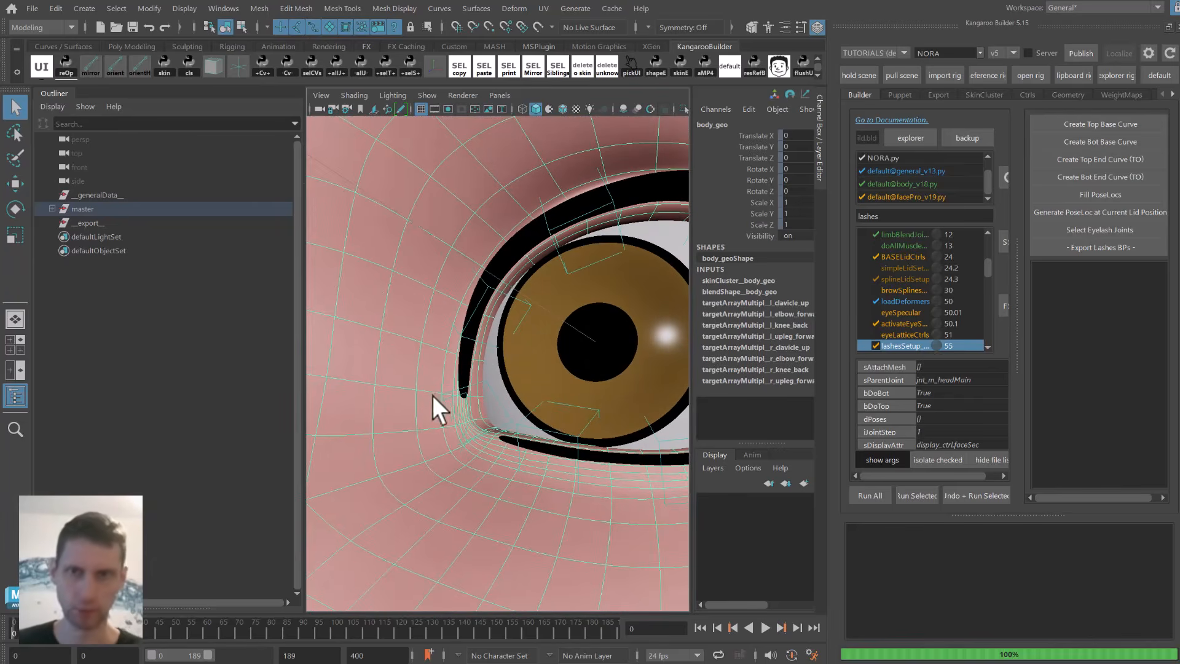
scroll(532, 374, "up", 6)
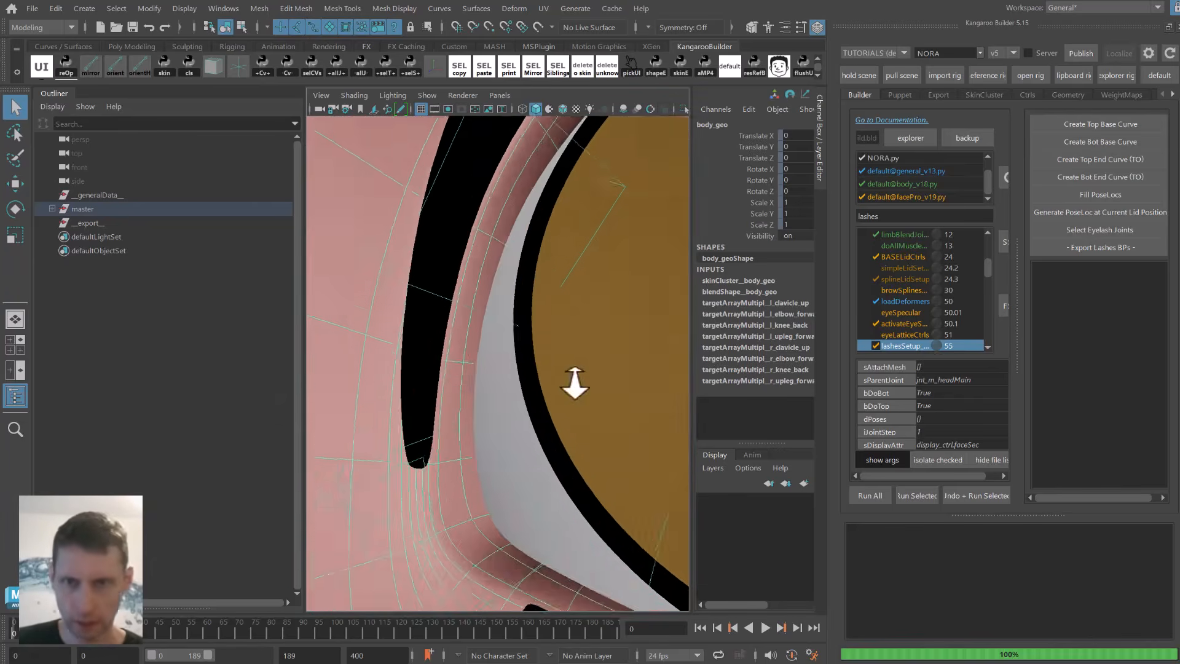
scroll(516, 367, "up", 1)
scroll(516, 367, "down", 1)
right_click_drag(438, 458, 437, 521)
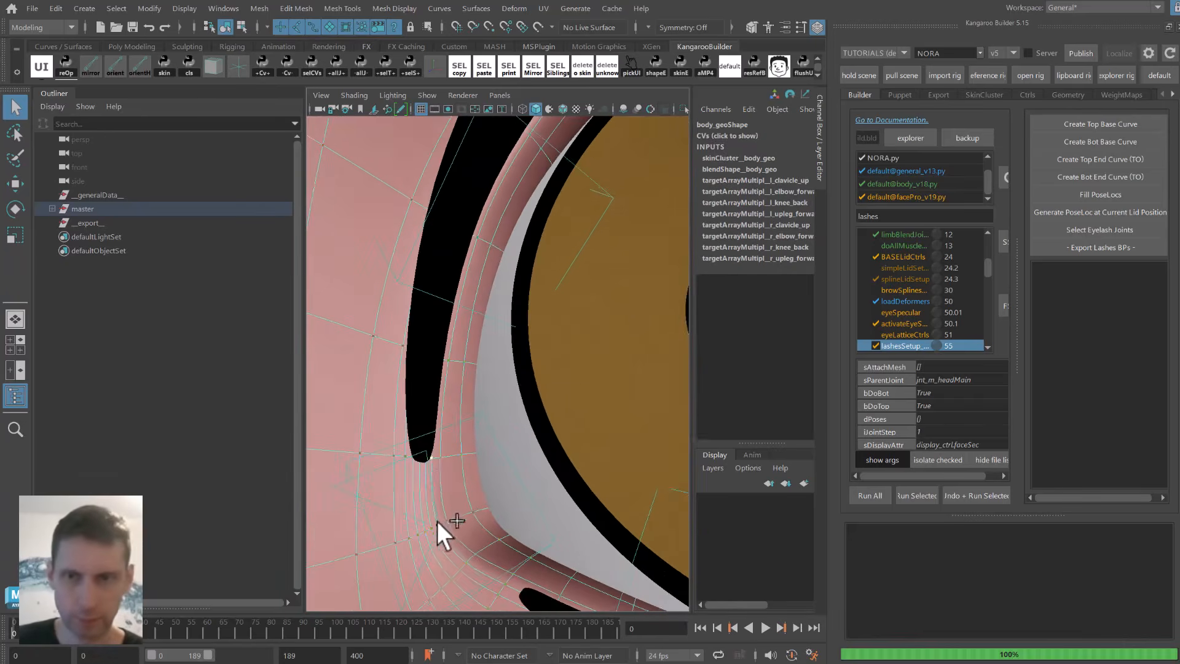
Pick the body vertices at the left upper lid's inner and outer corners and create the top base curve for the lashes.
key("f")
key("4")
scroll(486, 184, "down", 3)
left_click(242, 27)
key("5")
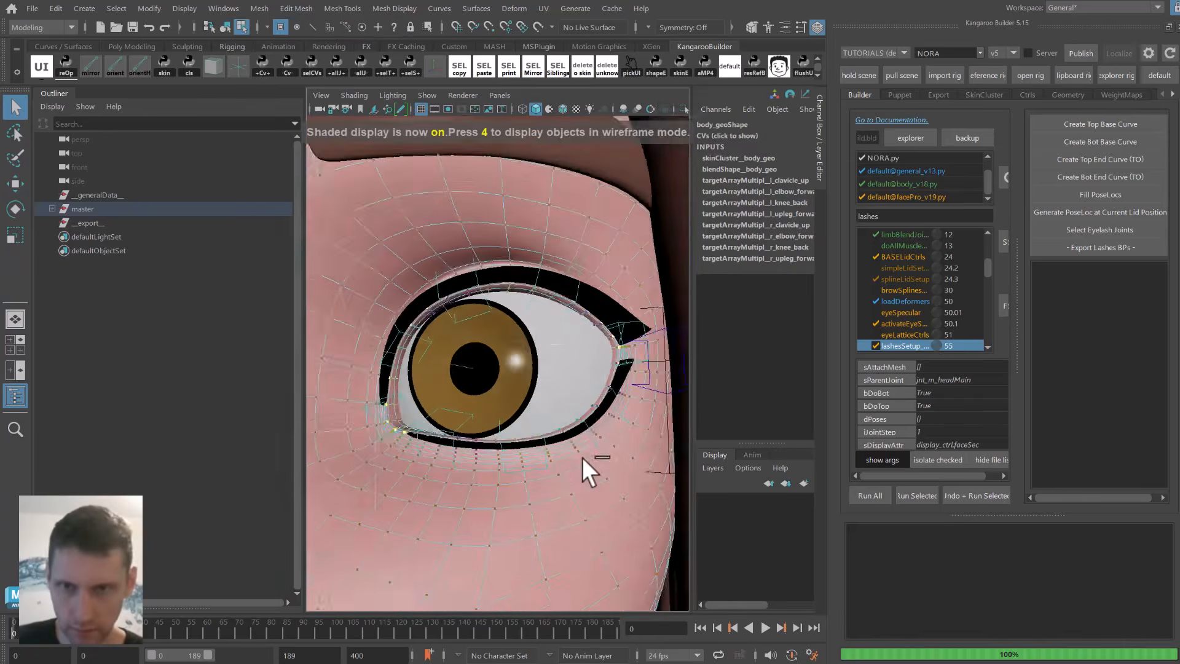
key("4")
key("5")
scroll(553, 365, "up", 8)
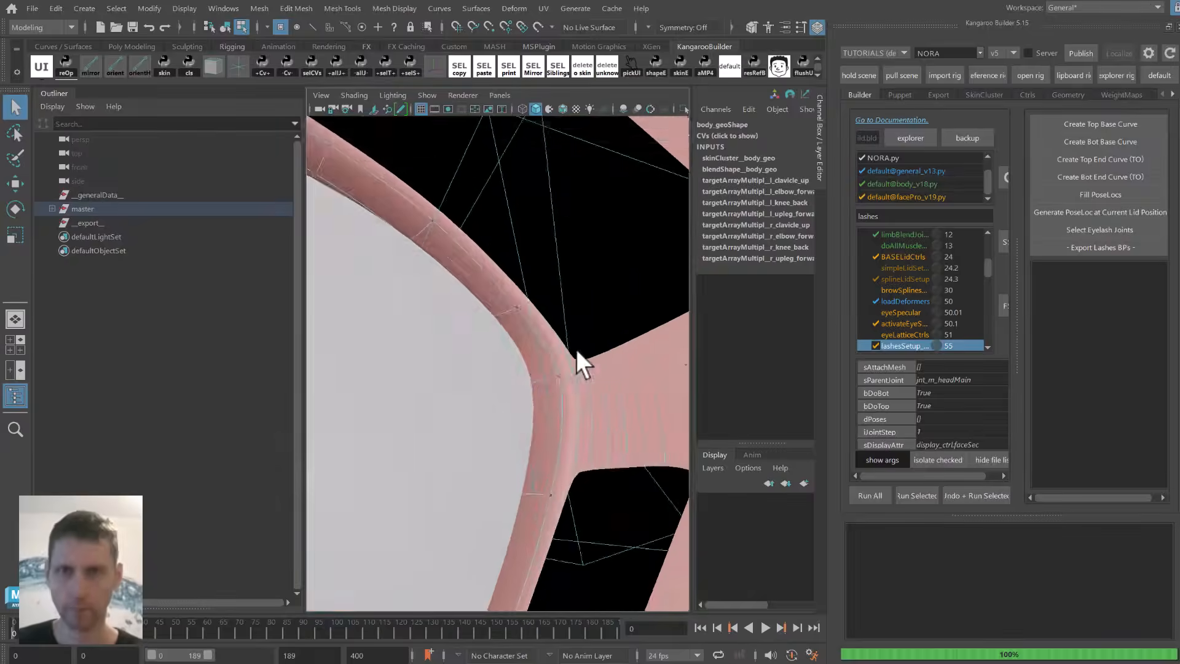
key("4")
key("5")
scroll(505, 285, "down", 8)
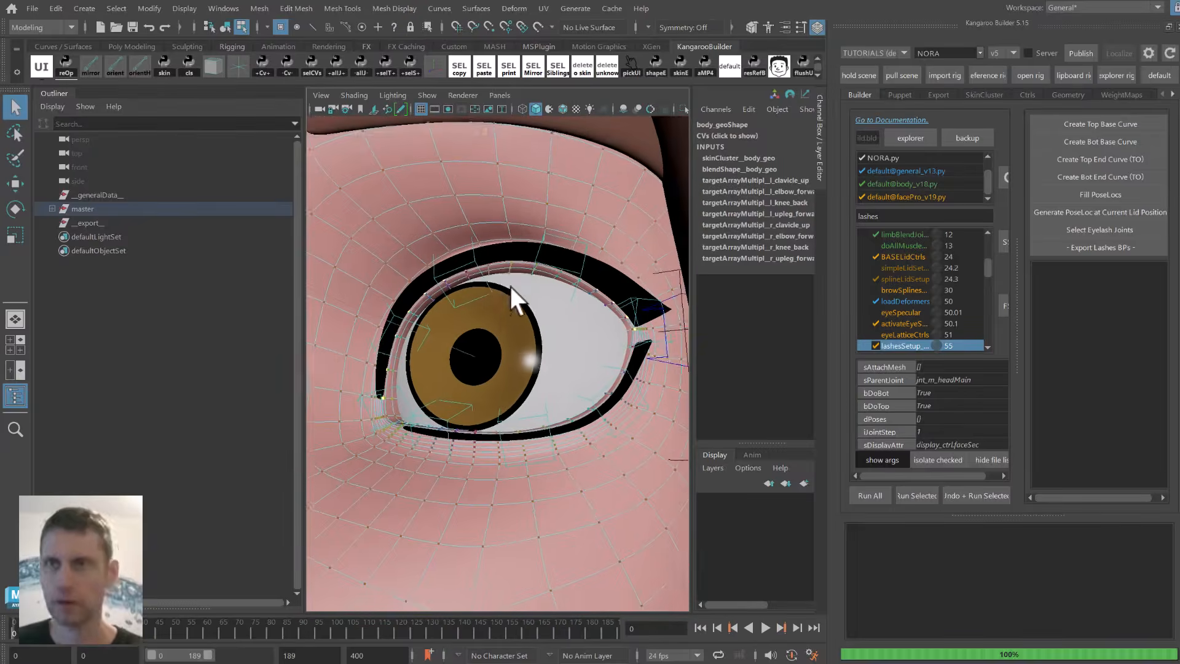
scroll(509, 289, "down", 1)
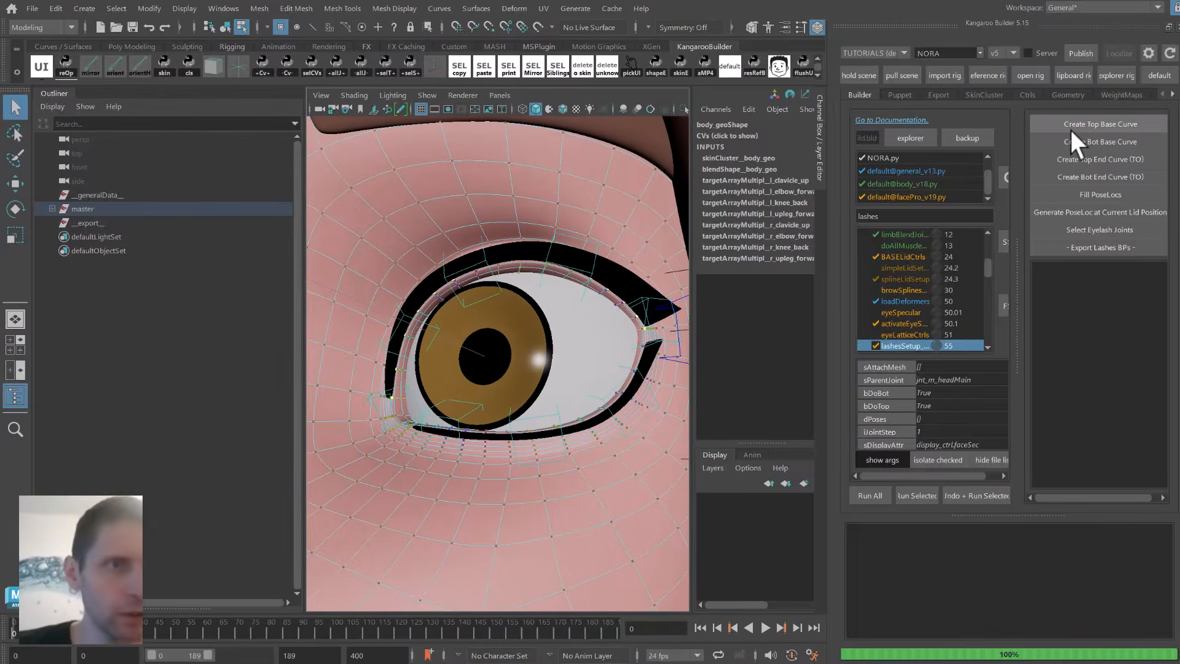
left_click(1130, 121)
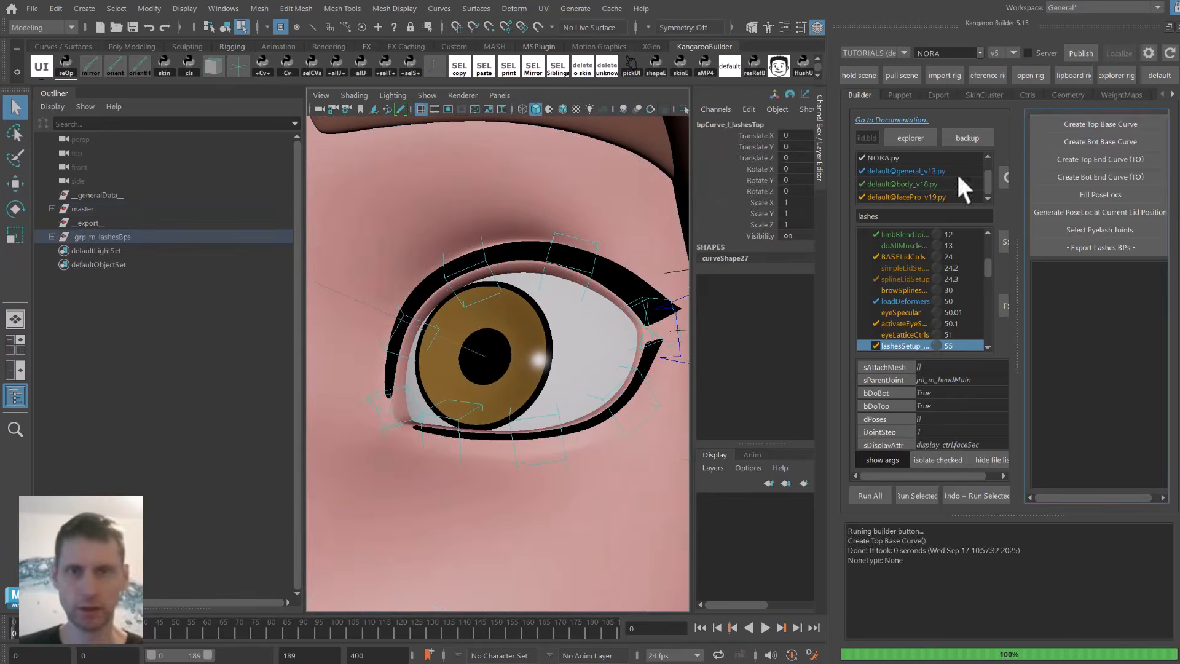
key("4")
key("5")
scroll(501, 264, "up", 8)
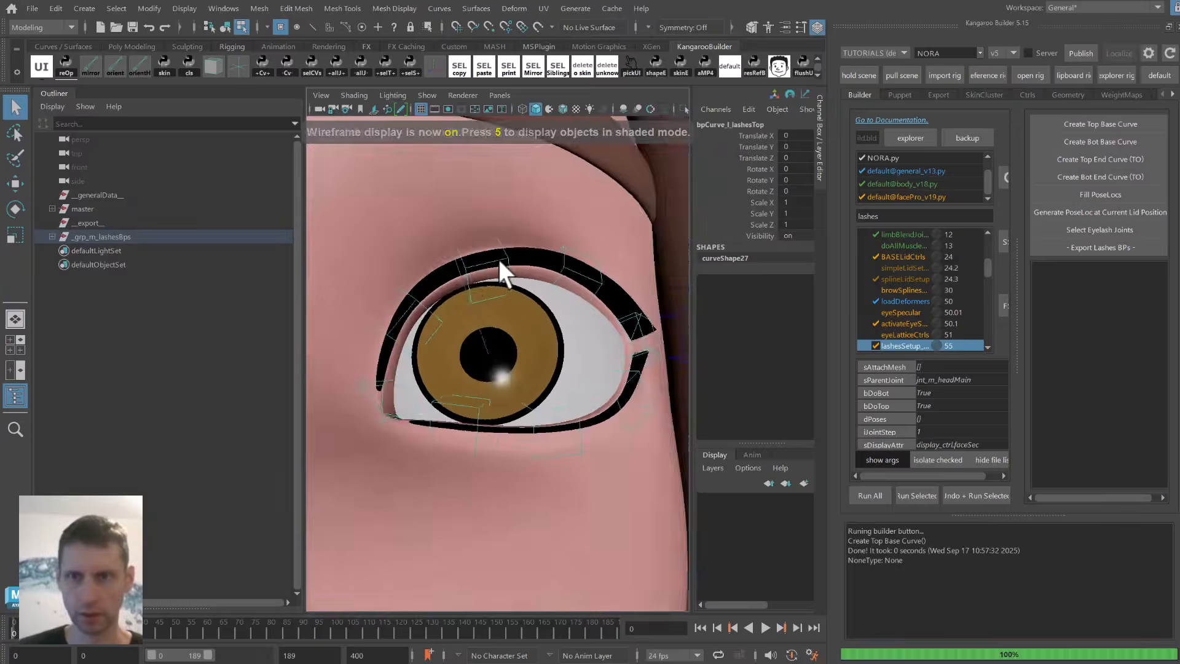
Isolate the eyelashes mesh, switch to vertex selection at the upper lash's inner tip, and turn off its smooth preview.
left_click_drag(503, 332, 490, 307, "alt")
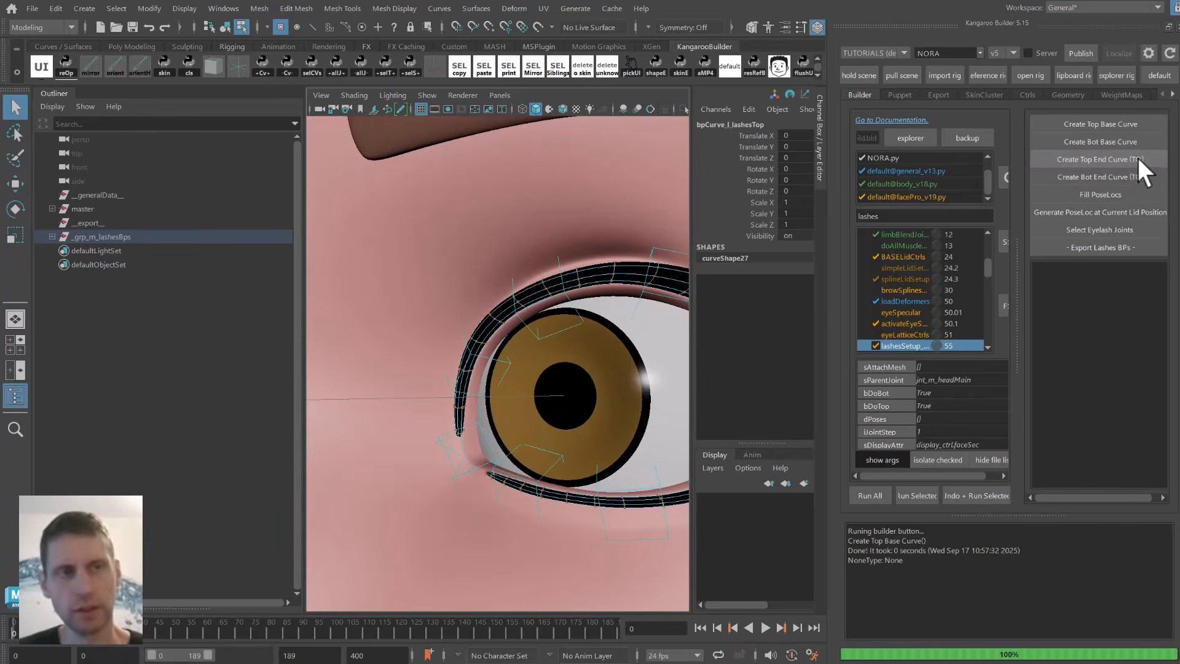
scroll(437, 363, "up", 6)
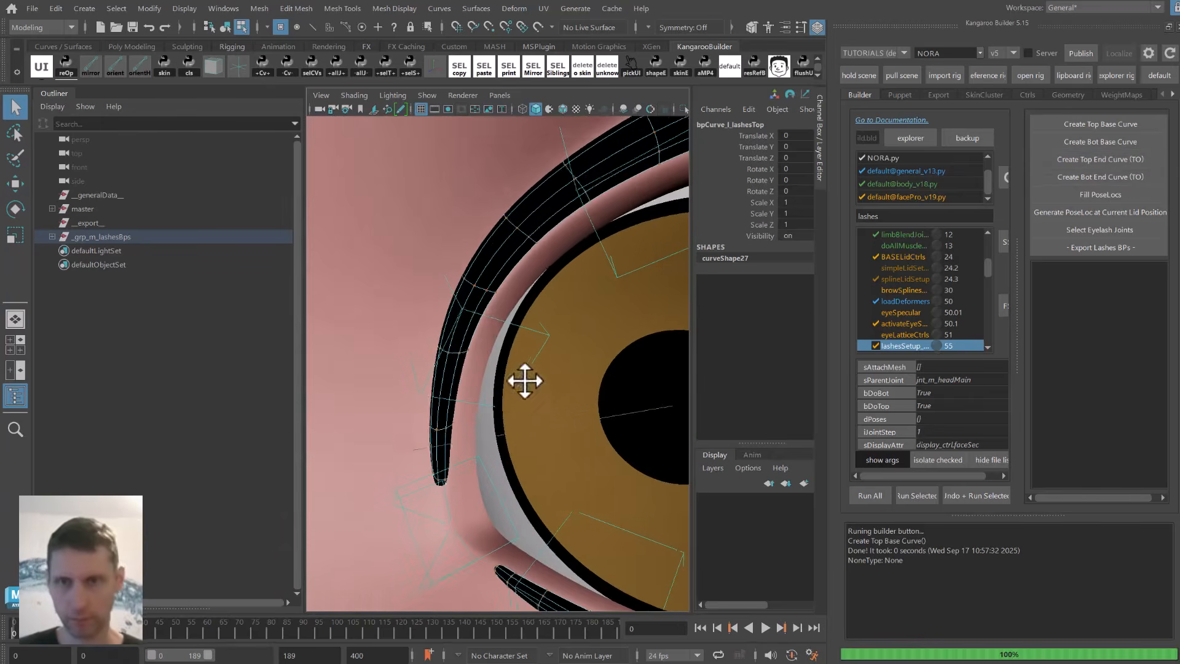
left_click(490, 268)
key("ctrl+1")
left_click_drag(485, 282, 465, 380, "alt")
right_click_drag(465, 379, 430, 382)
left_click(449, 463)
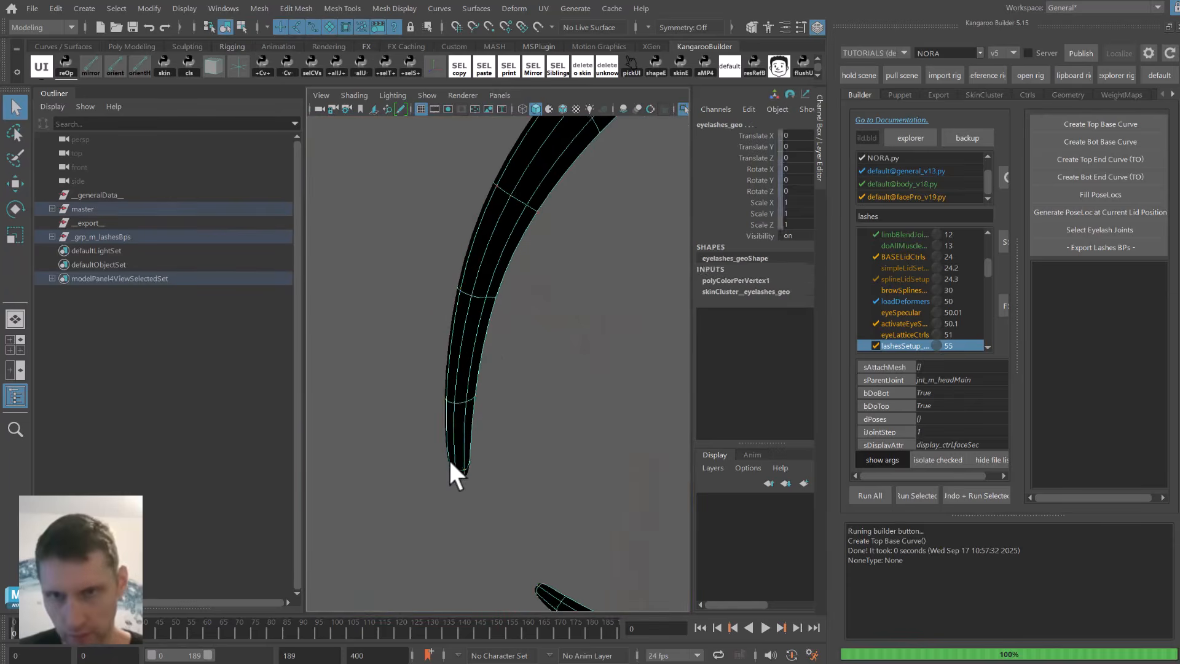
key("ctrl+z")
left_click(450, 458)
key("1")
Select the row of vertices along the left upper lash's outer edge, from the inner tip to the outer corner.
left_click_drag(458, 468, 444, 409, "alt")
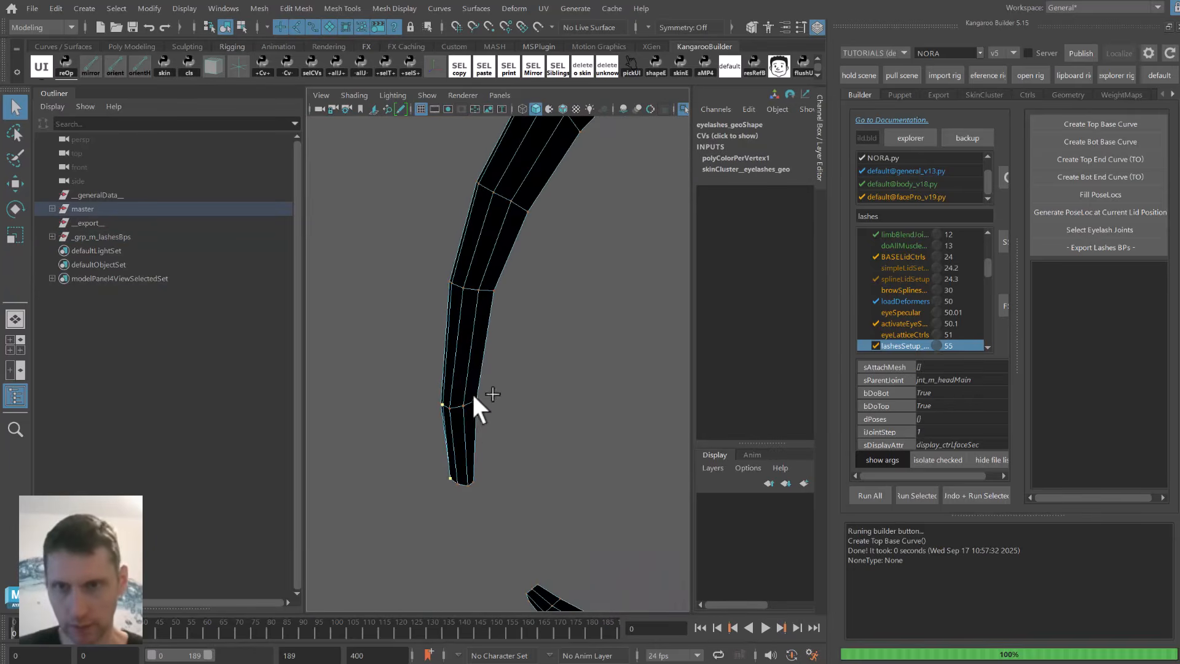
left_click_drag(519, 264, 466, 279, "alt")
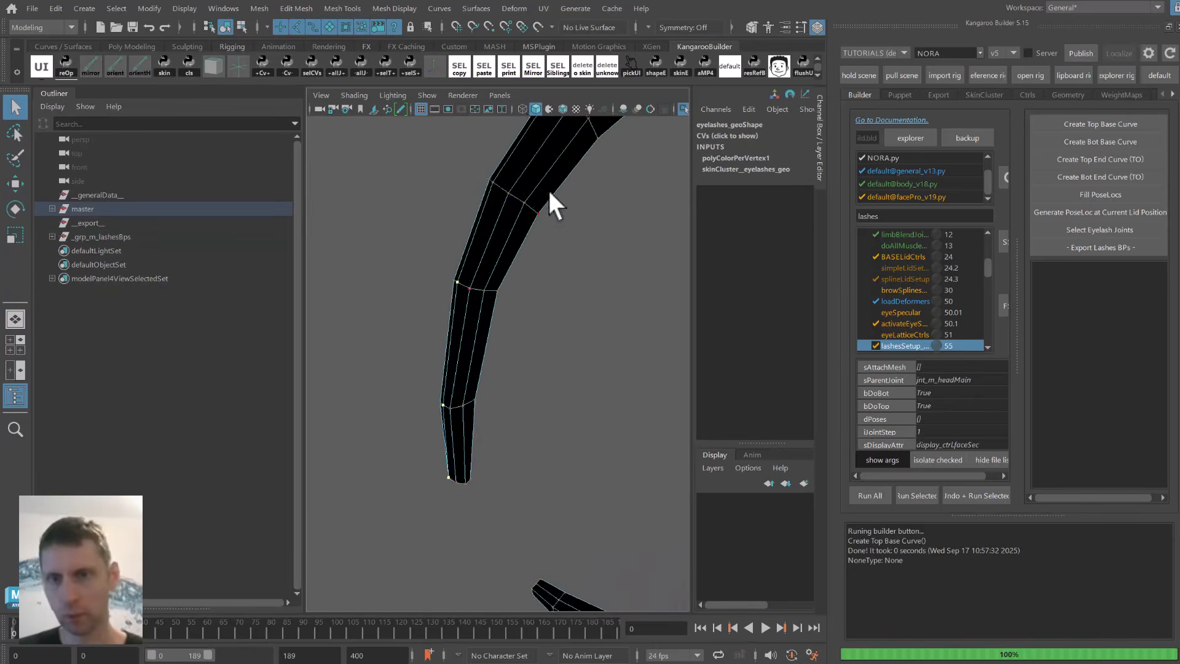
left_click_drag(550, 193, 548, 271, "alt")
middle_click_drag(597, 213, 503, 230, "alt")
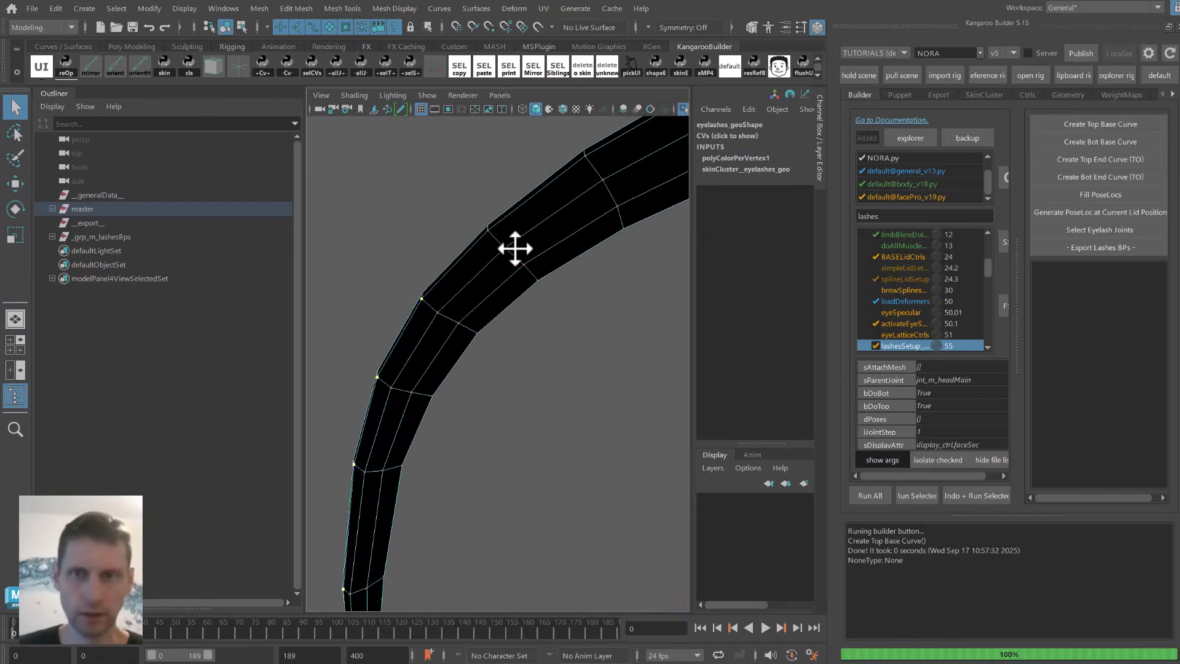
middle_click_drag(594, 199, 565, 239, "alt")
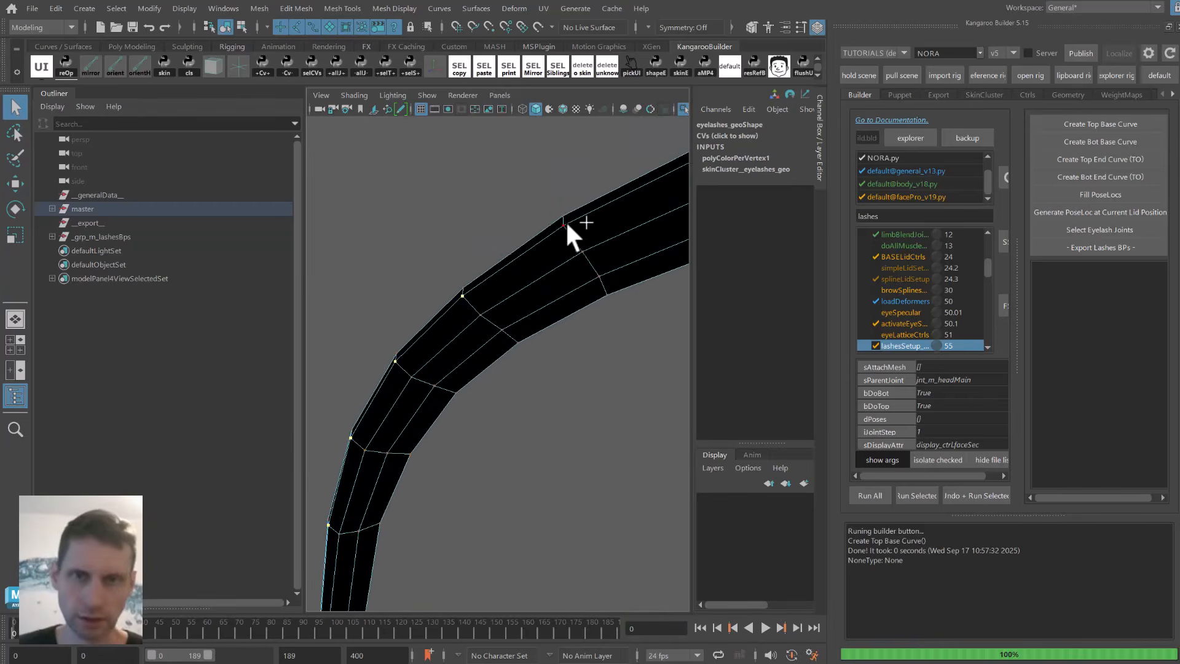
left_click_drag(566, 220, 556, 217, "alt")
middle_click_drag(605, 223, 560, 233, "alt")
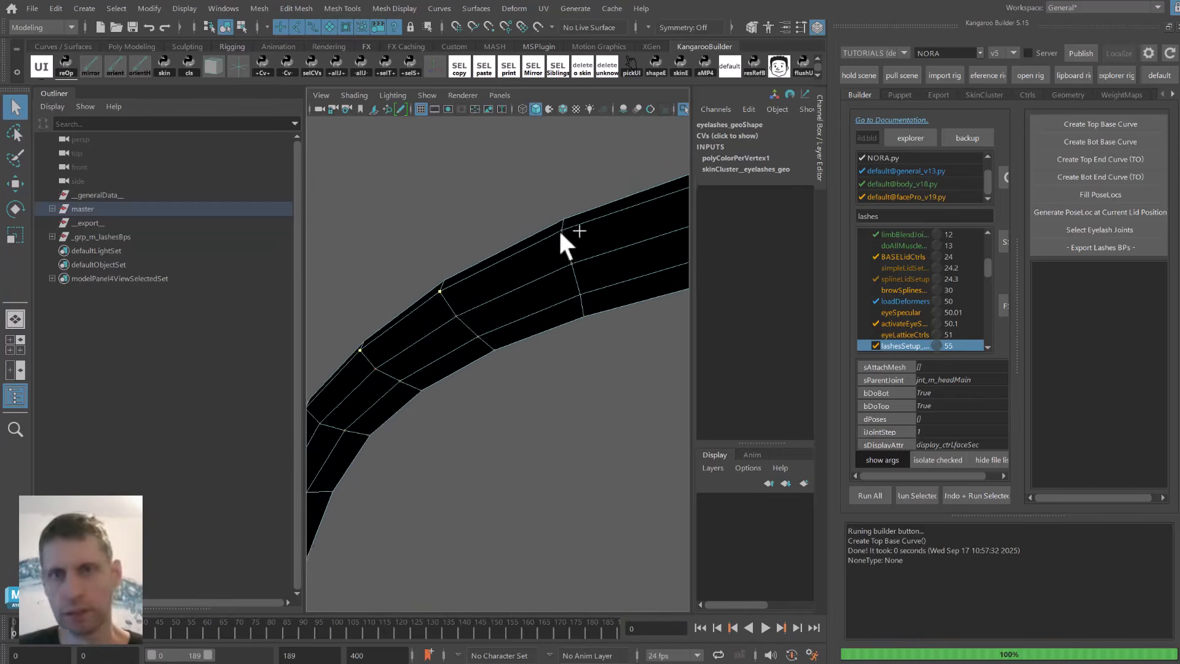
middle_click_drag(673, 193, 506, 264, "alt")
left_click(510, 264, "shift")
middle_click_drag(674, 238, 501, 253, "alt")
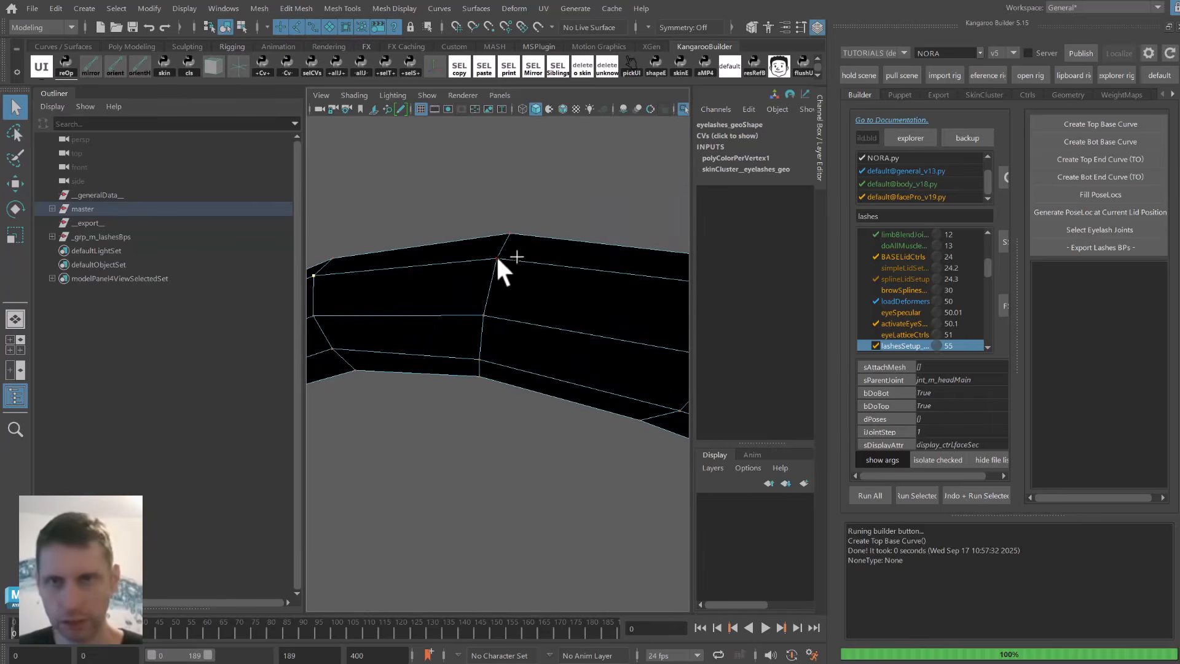
left_click(514, 267, "shift")
scroll(542, 260, "down", 3)
middle_click_drag(608, 270, 501, 252, "alt")
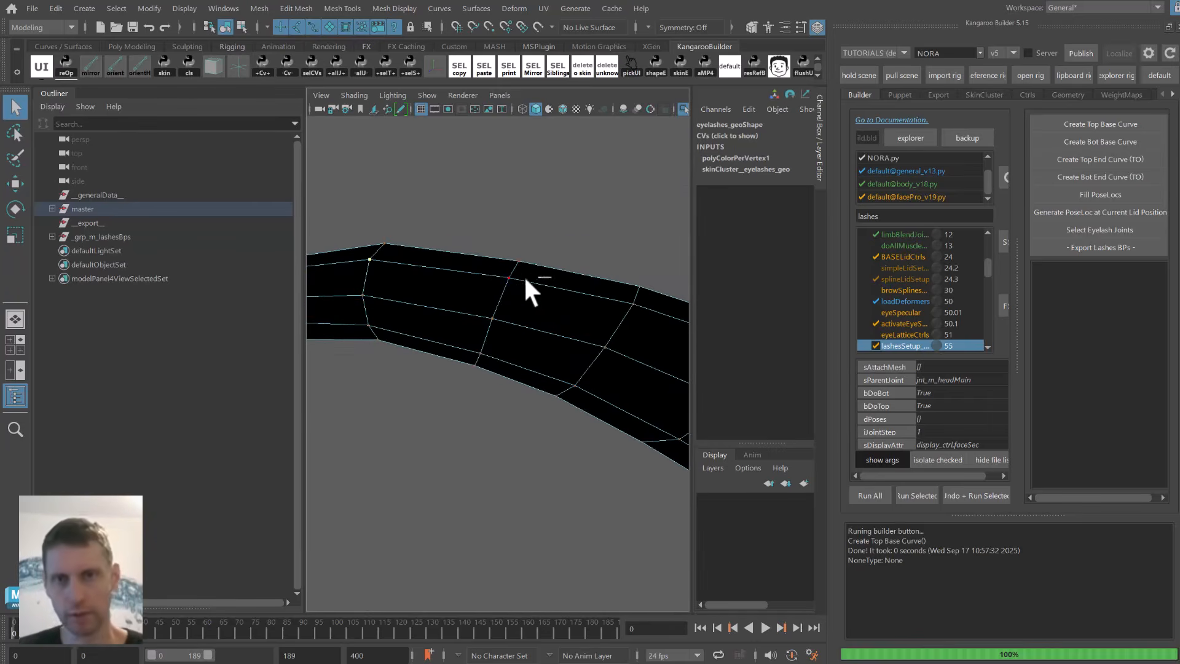
middle_click_drag(670, 342, 544, 322, "alt")
middle_click_drag(613, 393, 522, 380, "alt")
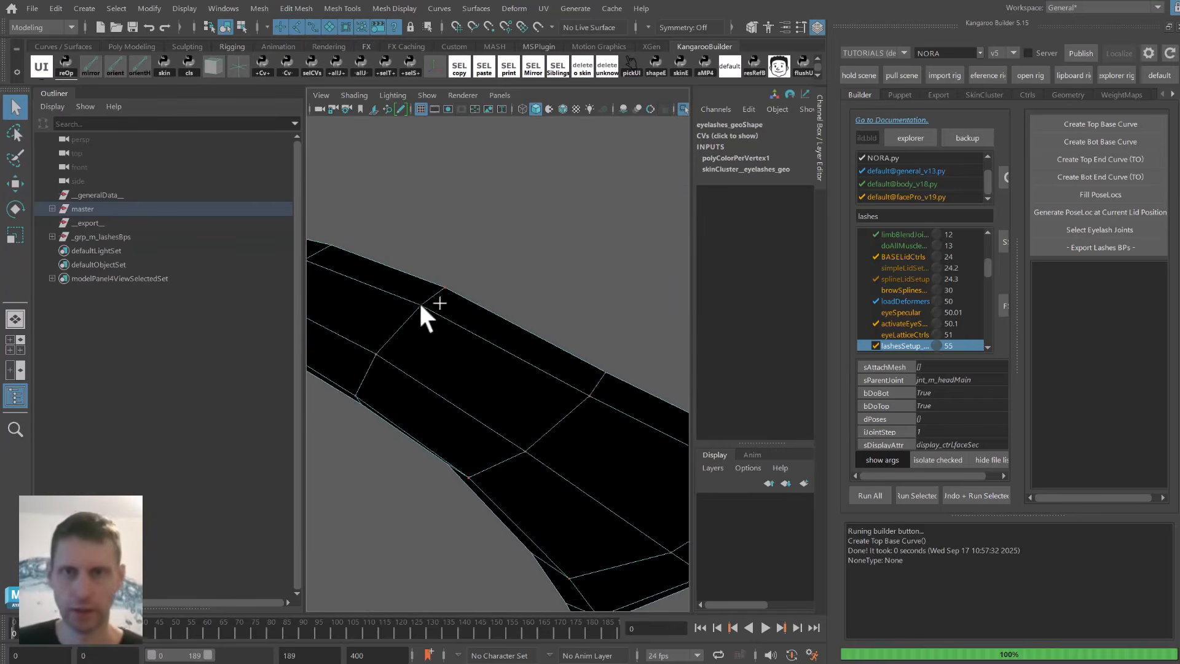
left_click_drag(668, 421, 591, 384, "alt")
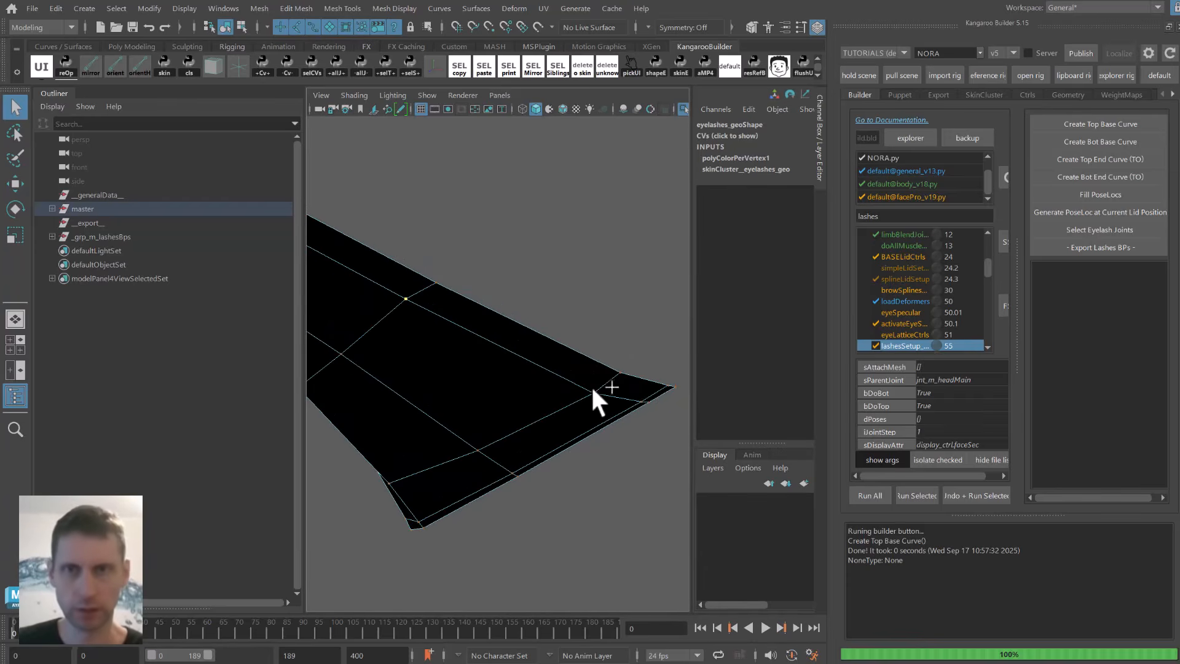
left_click(649, 401, "shift")
Create the top end curve from the selected eyelash vertices and check it against the base curve in wireframe.
key("4")
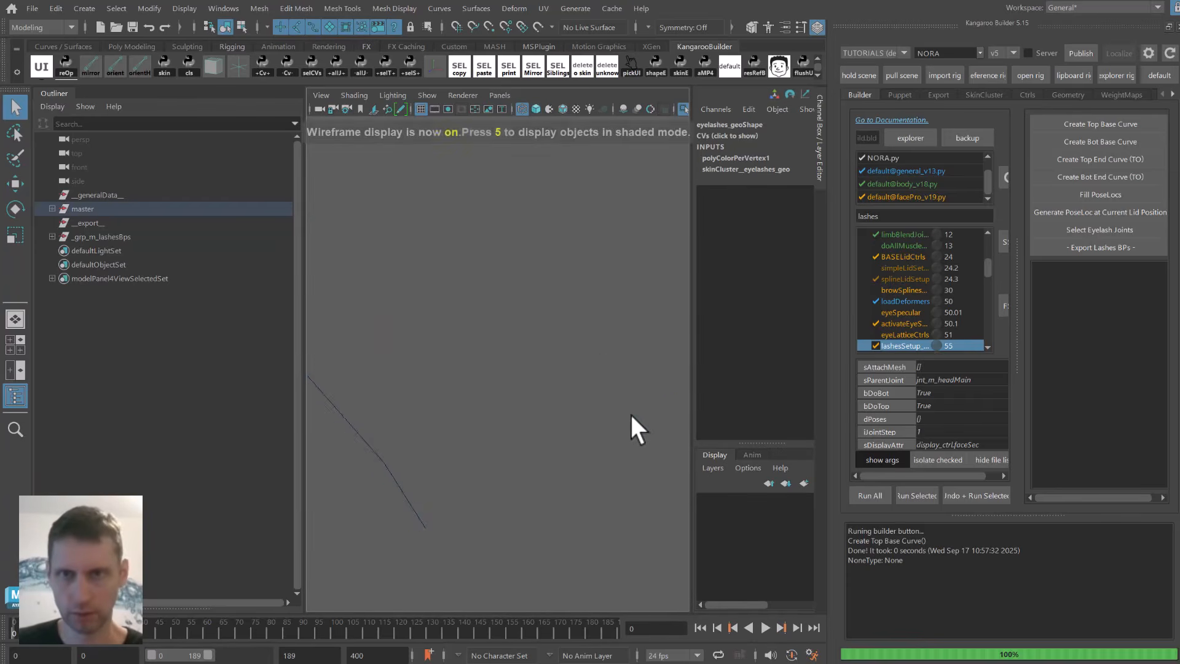
right_click_drag(630, 412, 482, 345, "alt")
left_click_drag(482, 345, 439, 342, "alt")
right_click_drag(439, 342, 514, 327, "alt")
middle_click_drag(514, 327, 519, 282, "alt")
left_click_drag(519, 282, 682, 253, "alt")
key("5")
scroll(488, 303, "up", 3)
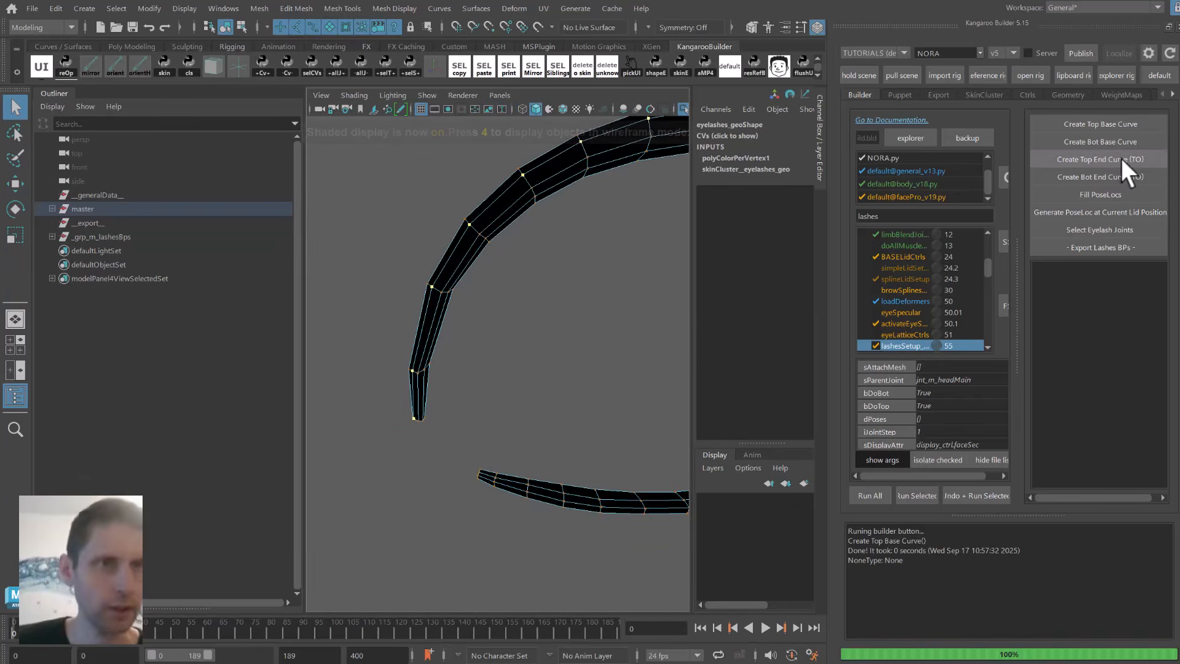
left_click(1142, 156)
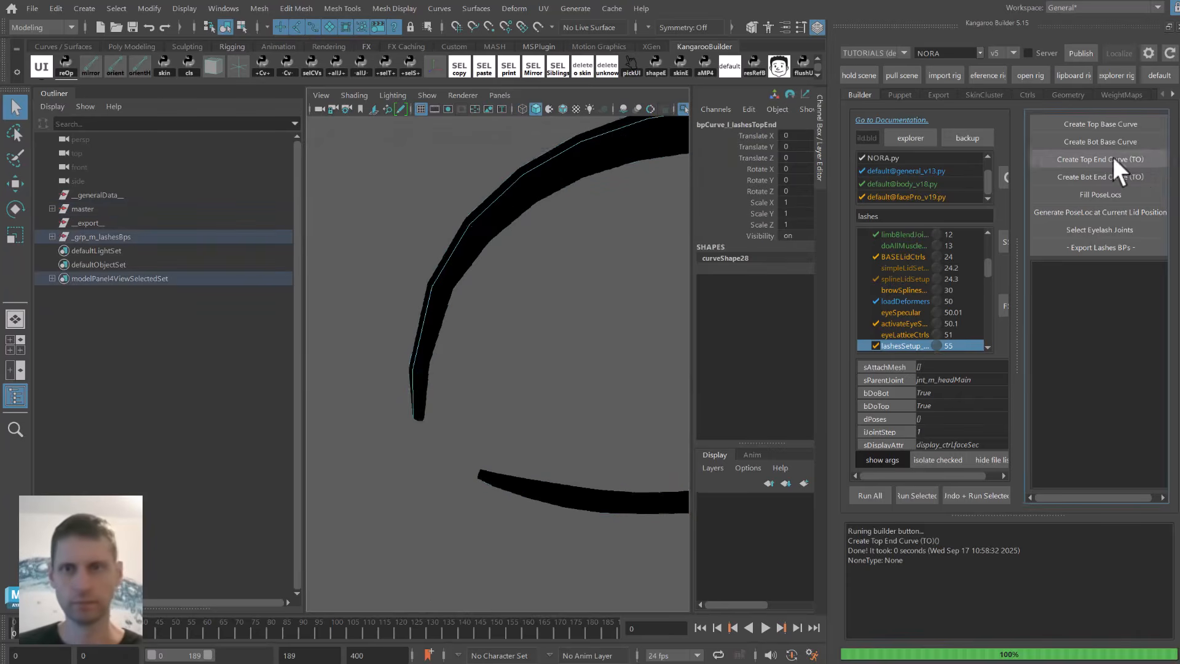
left_click_drag(458, 265, 396, 269, "alt")
key("4")
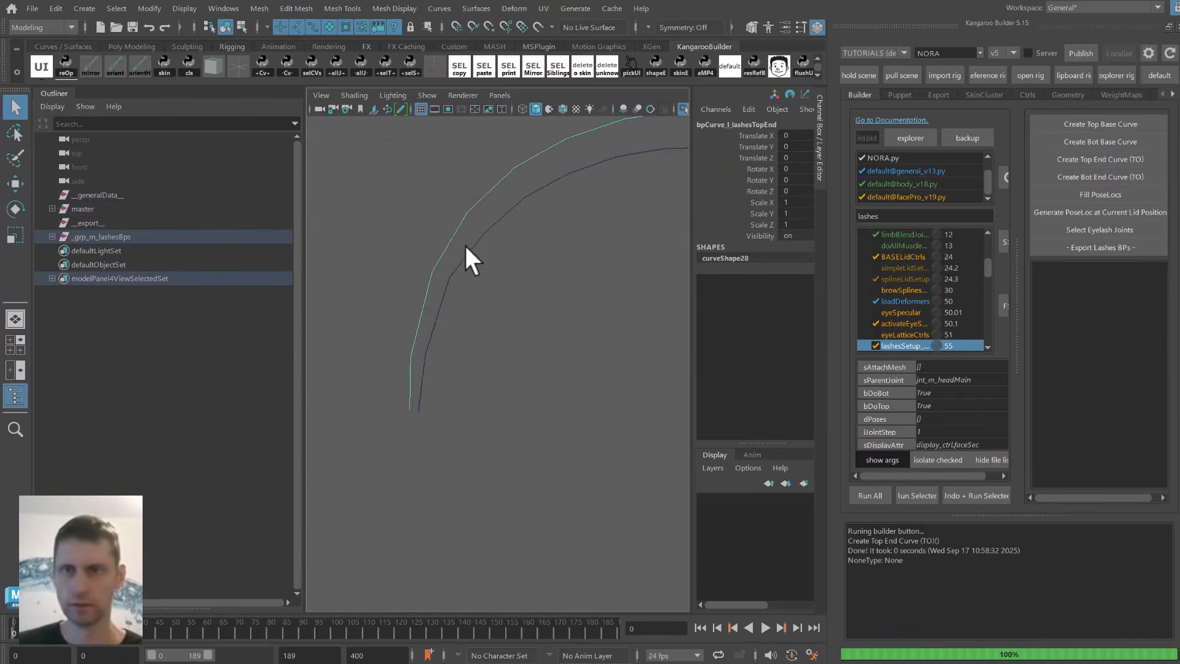
Return to shaded display and pick the body vertices around the left lower lid's inner corner.
key("5")
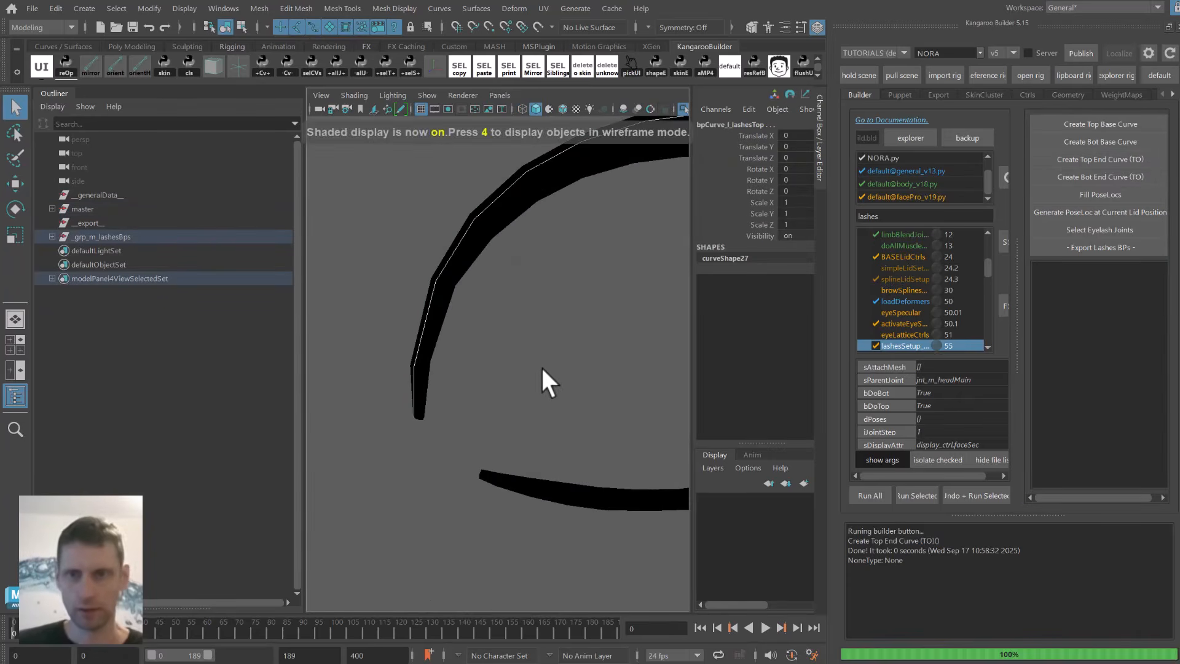
left_click_drag(494, 353, 499, 332, "alt")
key("4")
key("5")
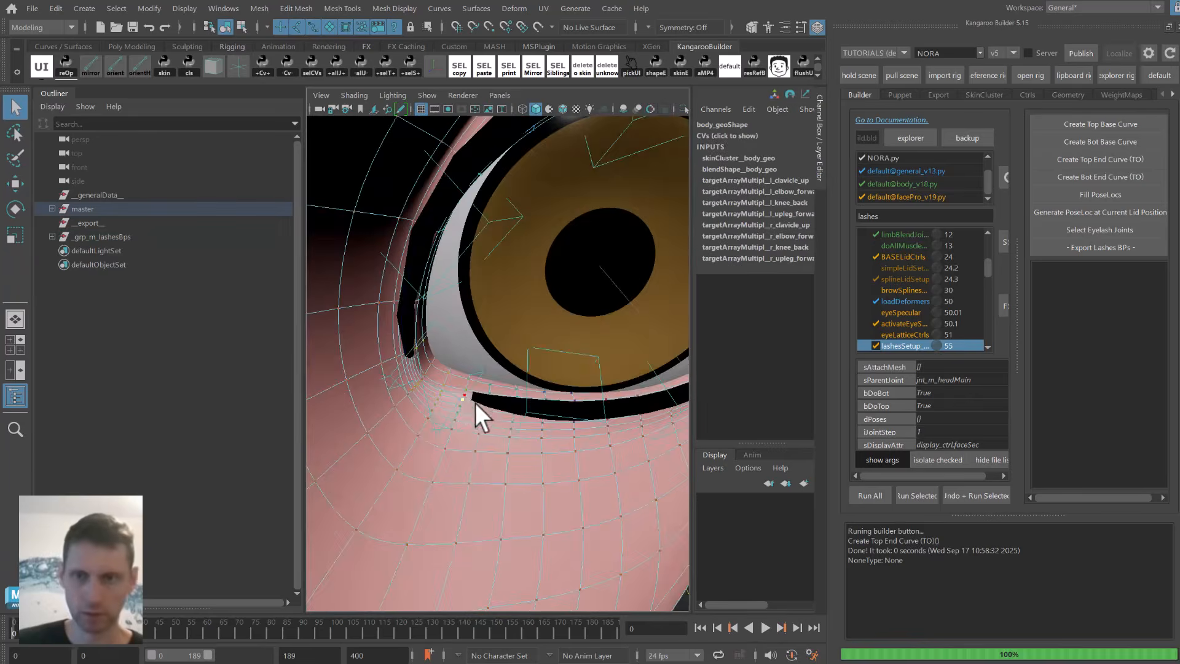
scroll(437, 395, "up", 2)
left_click_drag(435, 387, 553, 369, "alt")
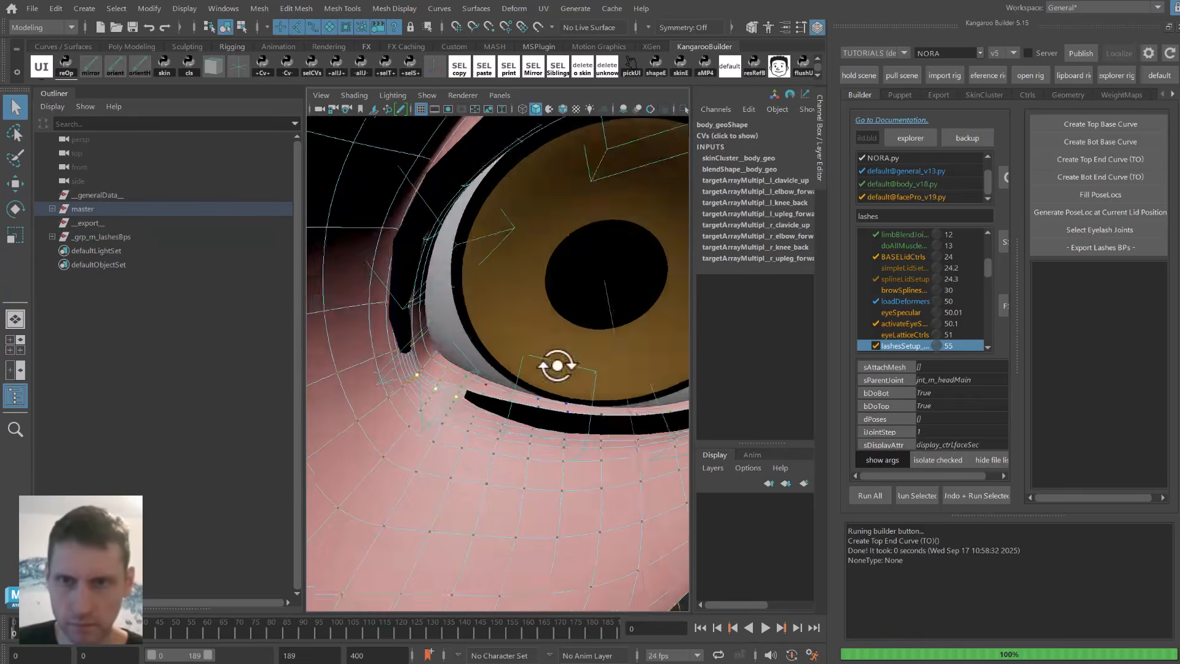
Complete the body vertex selection along the left lower lid to the outer corner and create the bottom base curve.
key("4")
left_click(241, 27)
key("5")
key("4")
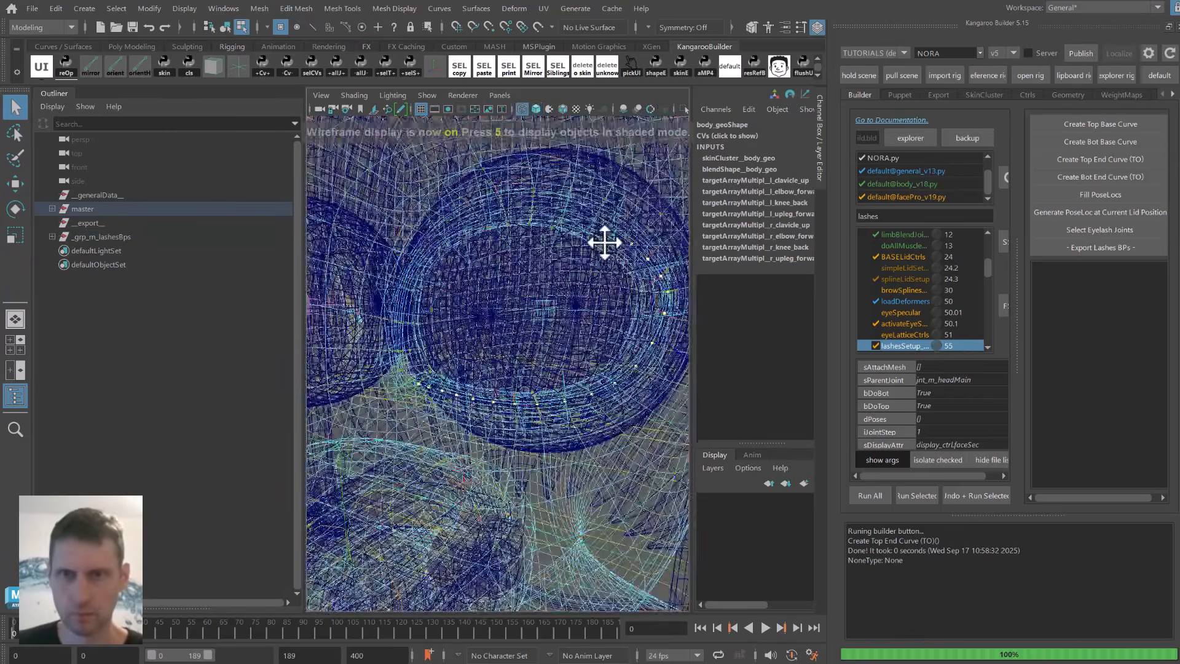
scroll(639, 282, "down", 2)
key("5")
key("4")
scroll(646, 332, "up", 4)
key("5")
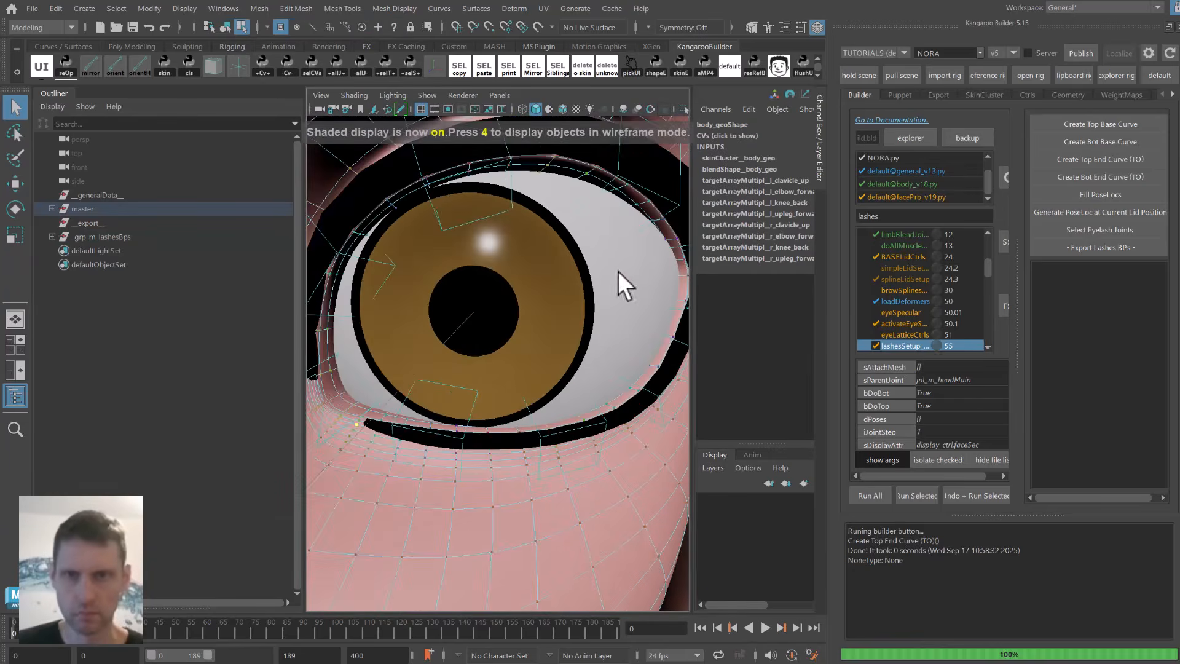
left_click(1100, 141)
Select the eyelash vertices along the left lower lash's outer edge and create the bottom end curve.
scroll(440, 387, "up", 10)
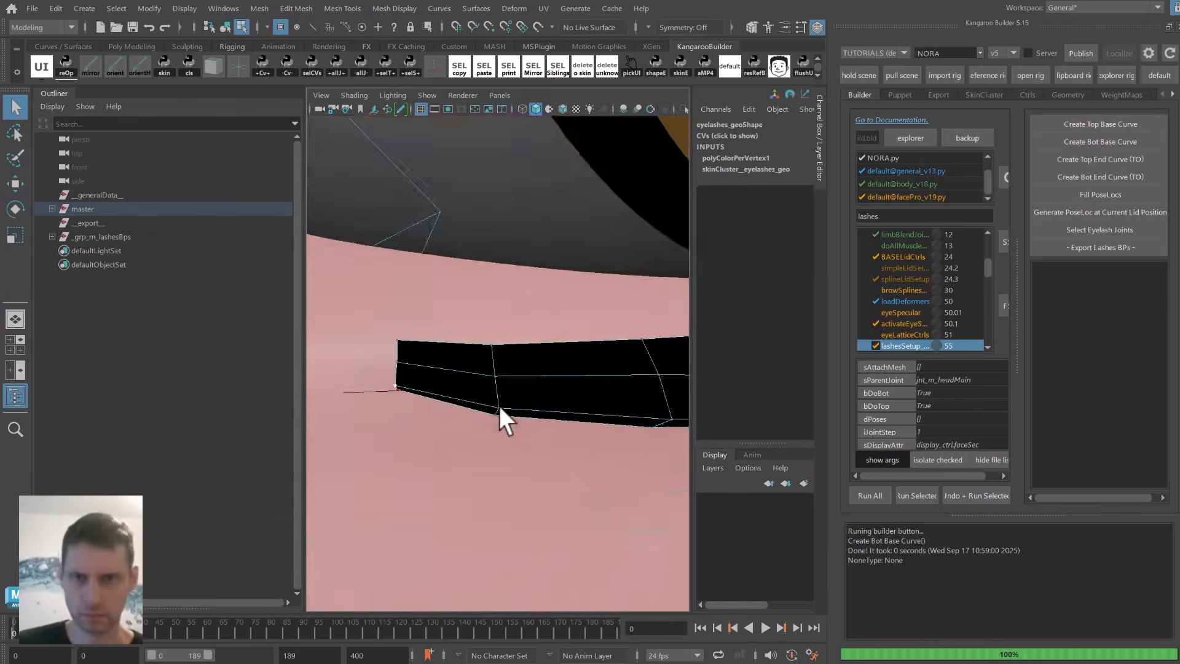
left_click_drag(548, 383, 526, 342, "alt")
key("f")
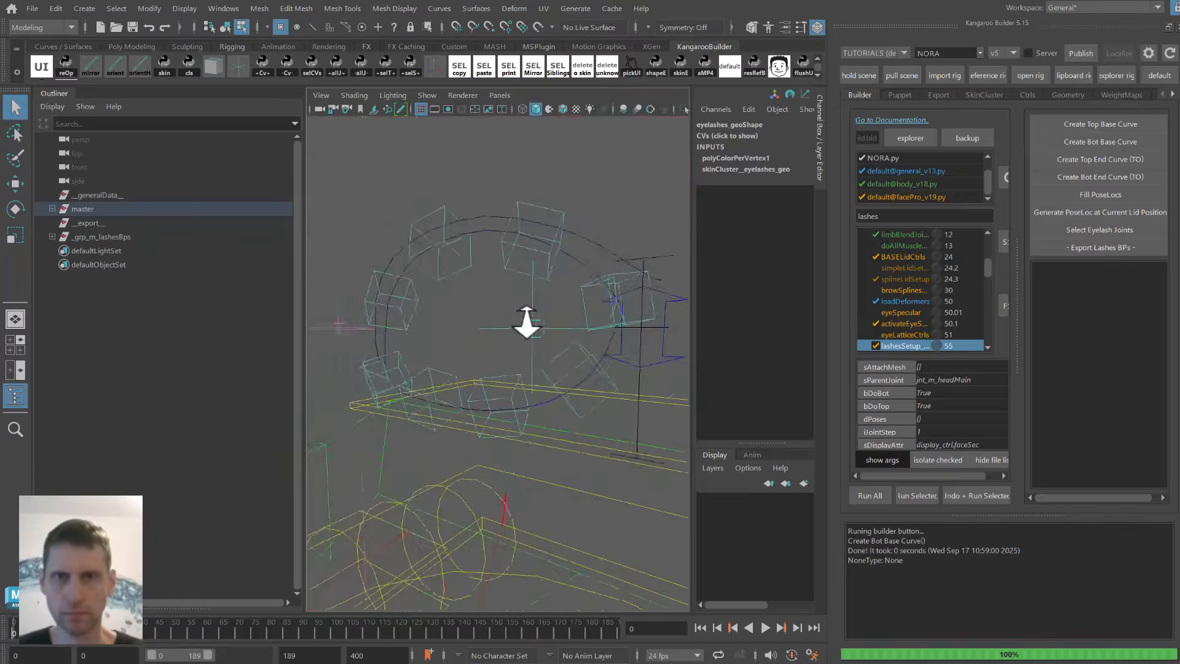
key("4")
key("5")
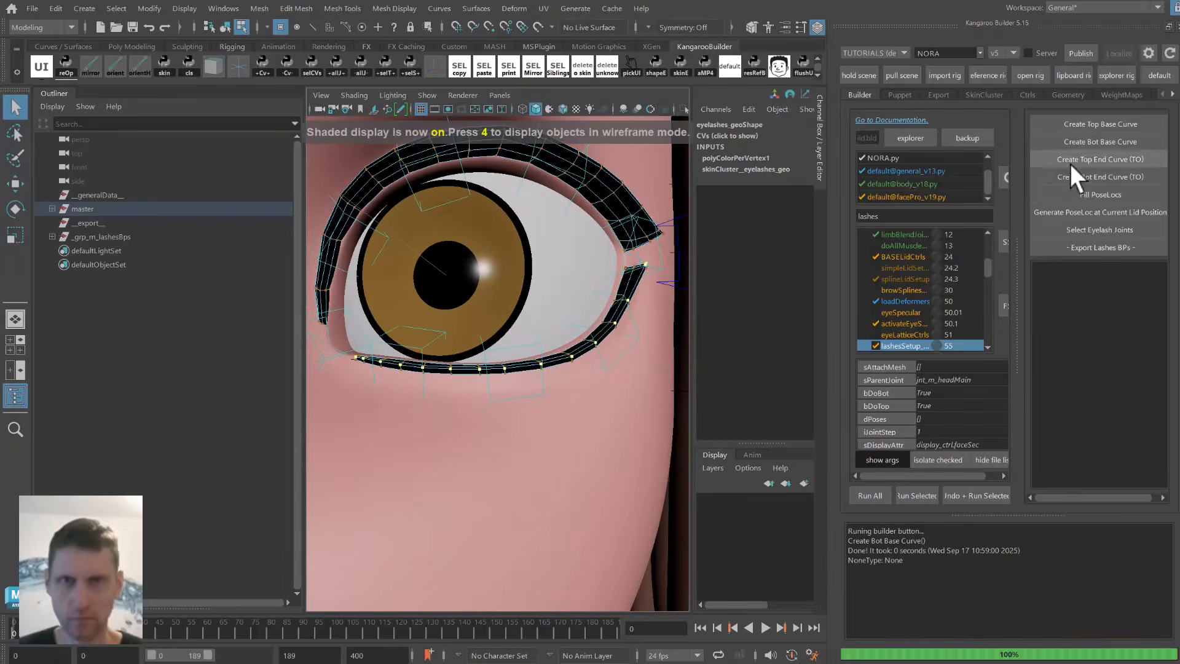
left_click(1129, 173)
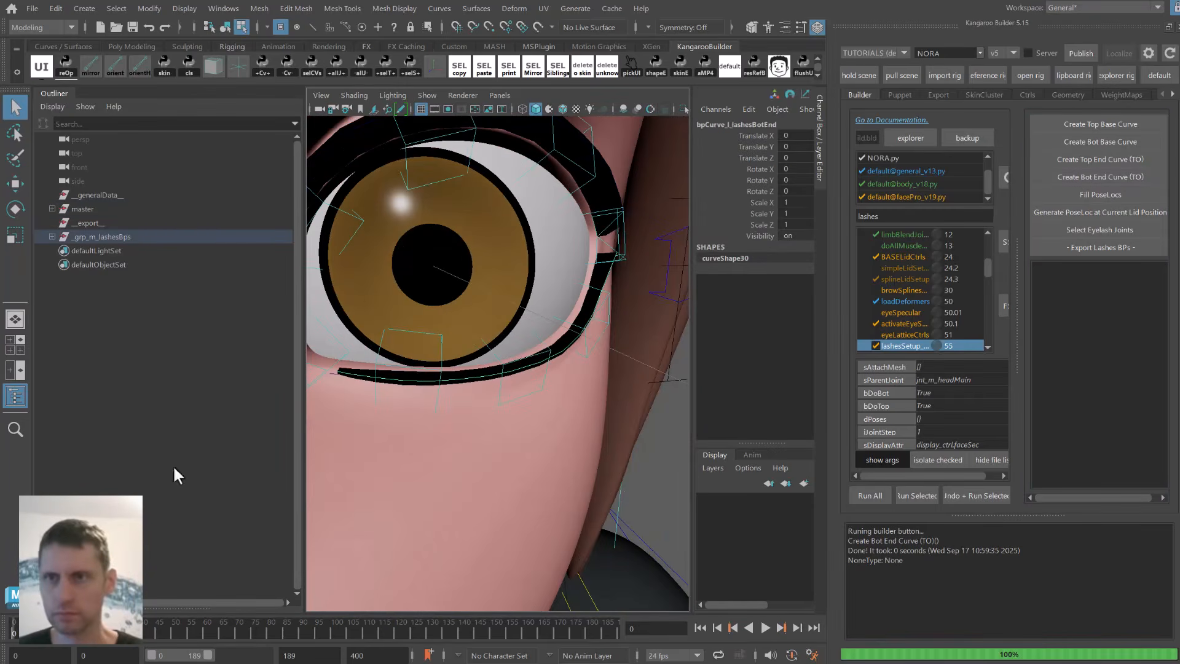
Check the _grp_m_lashesBps blueprint curves in isolation and export the lashes blueprints.
left_click(132, 237)
key("4")
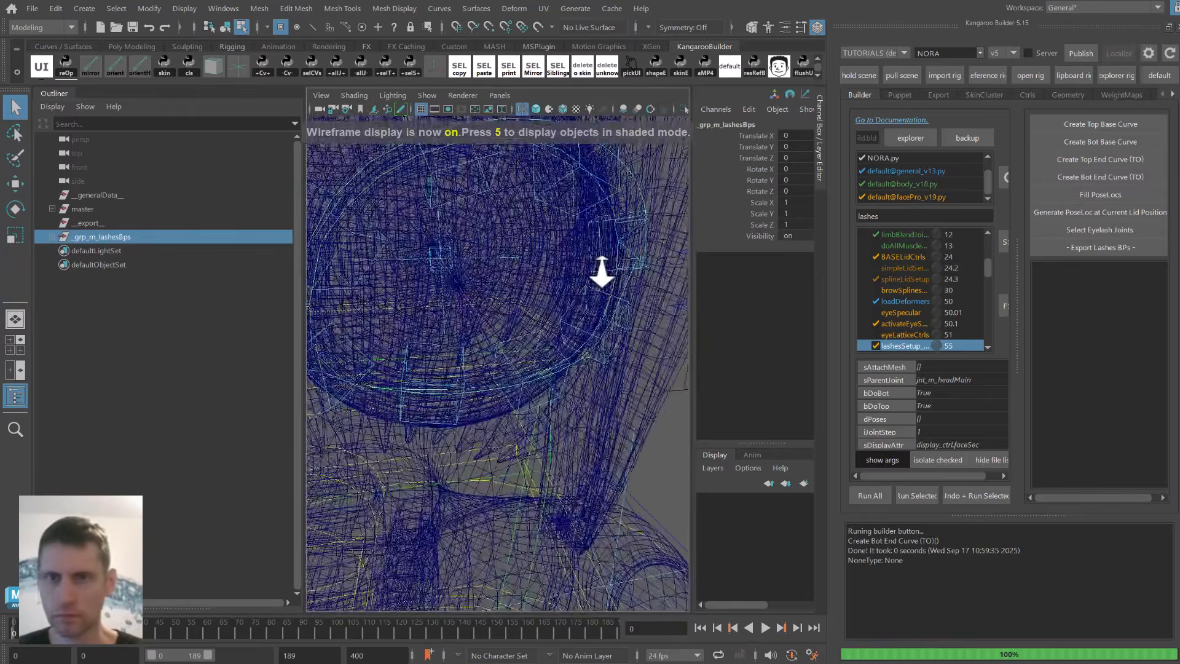
key("ctrl+1")
left_click_drag(573, 268, 493, 257, "alt")
key("ctrl+1")
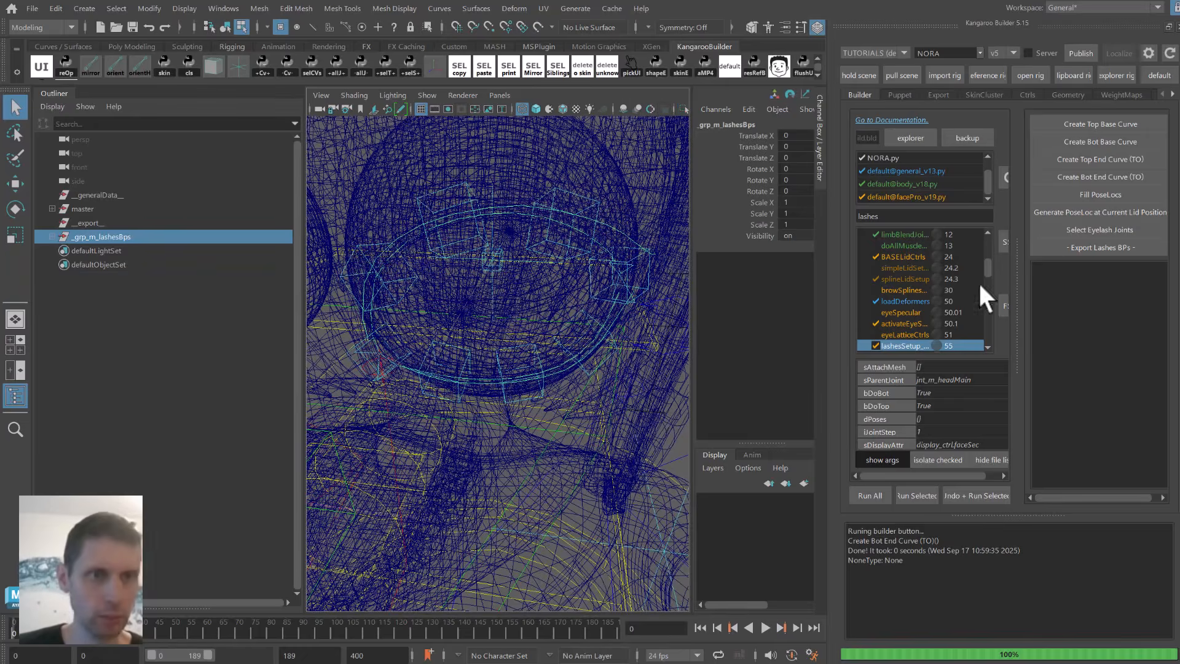
left_click(1088, 248)
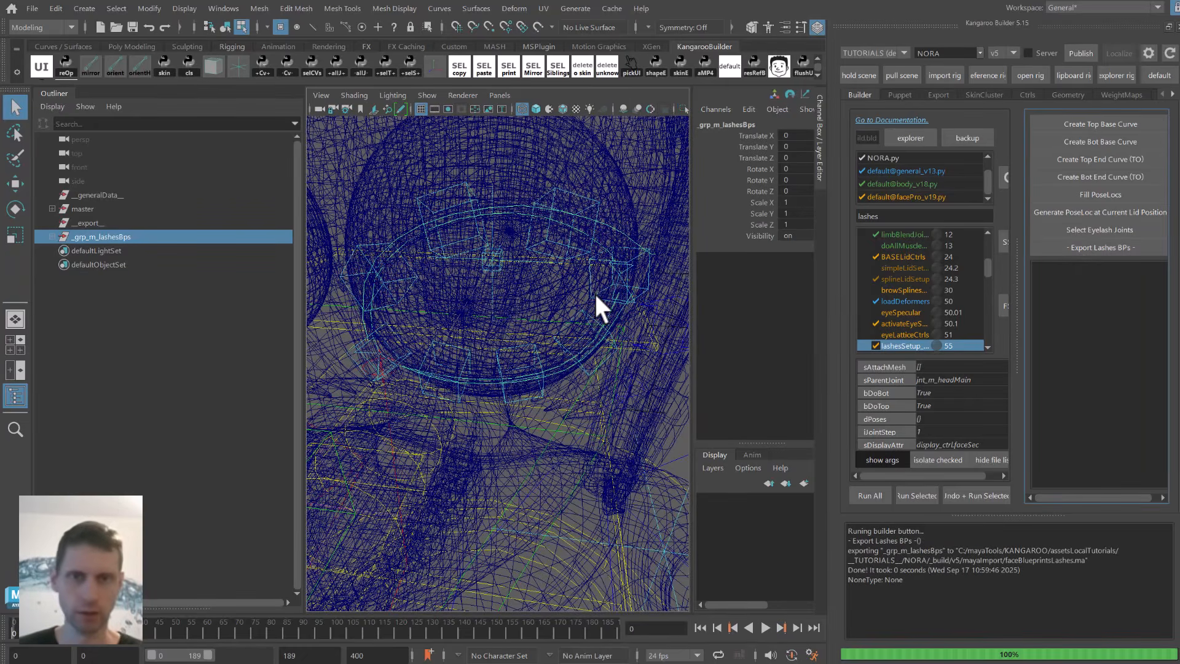
Select the body mesh in object mode and set it as the sAttachMesh of the lashes setup function.
scroll(528, 336, "down", 3)
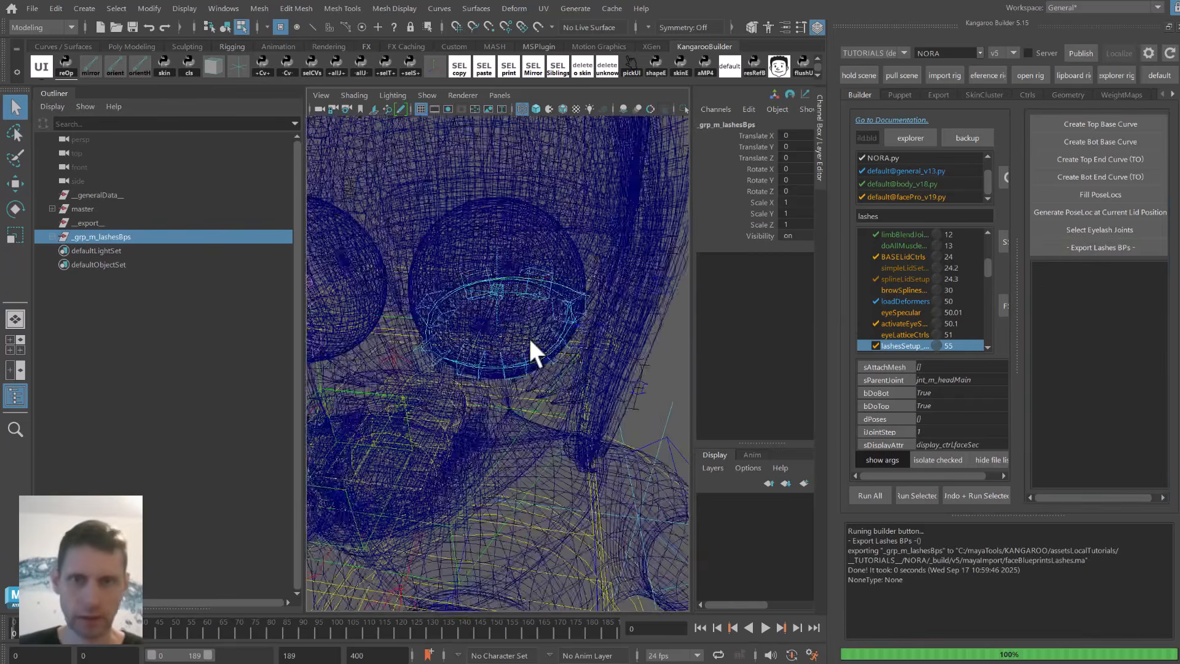
key("5")
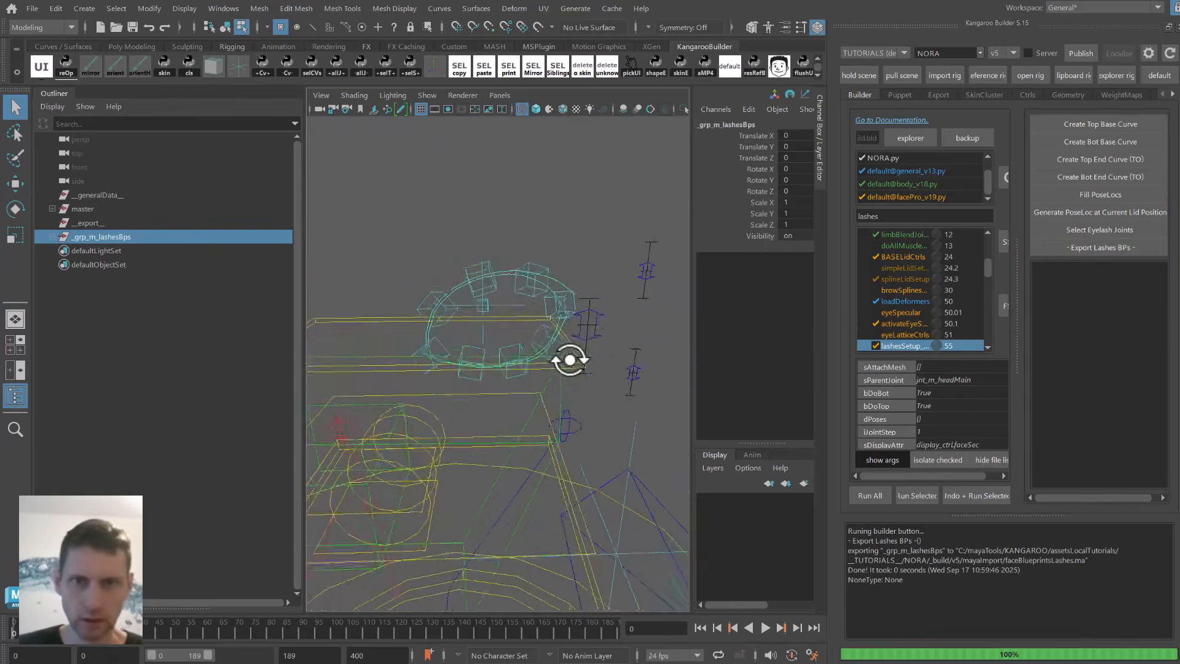
key("4")
key("5")
right_click_drag(533, 386, 492, 385)
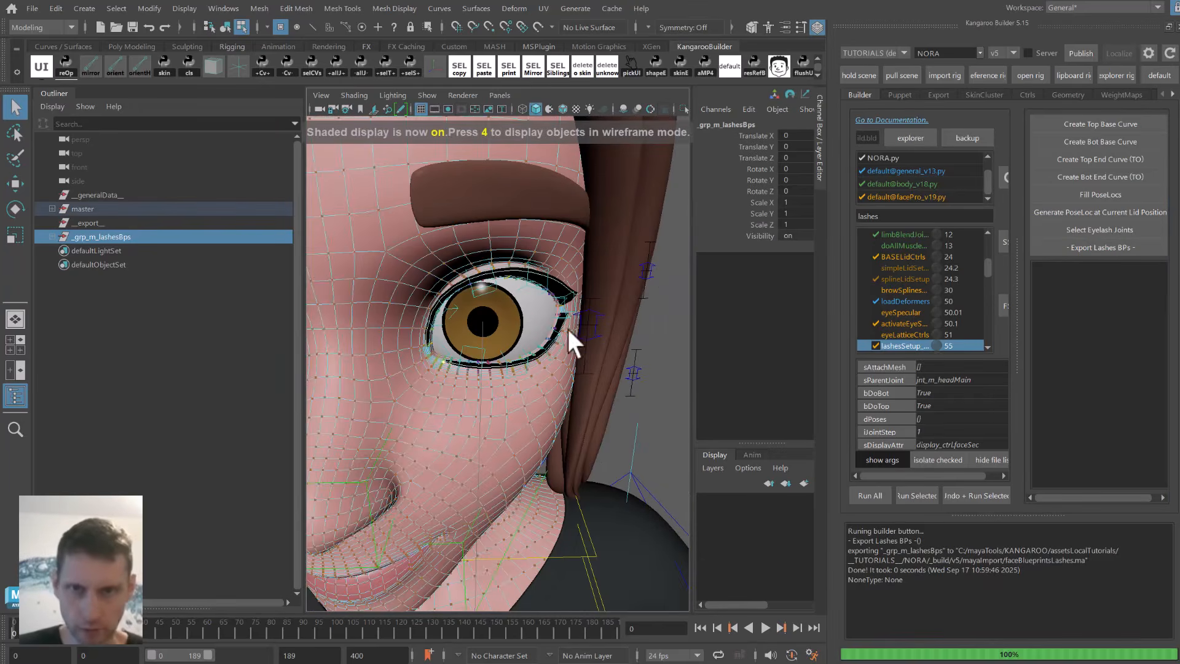
left_click(559, 392)
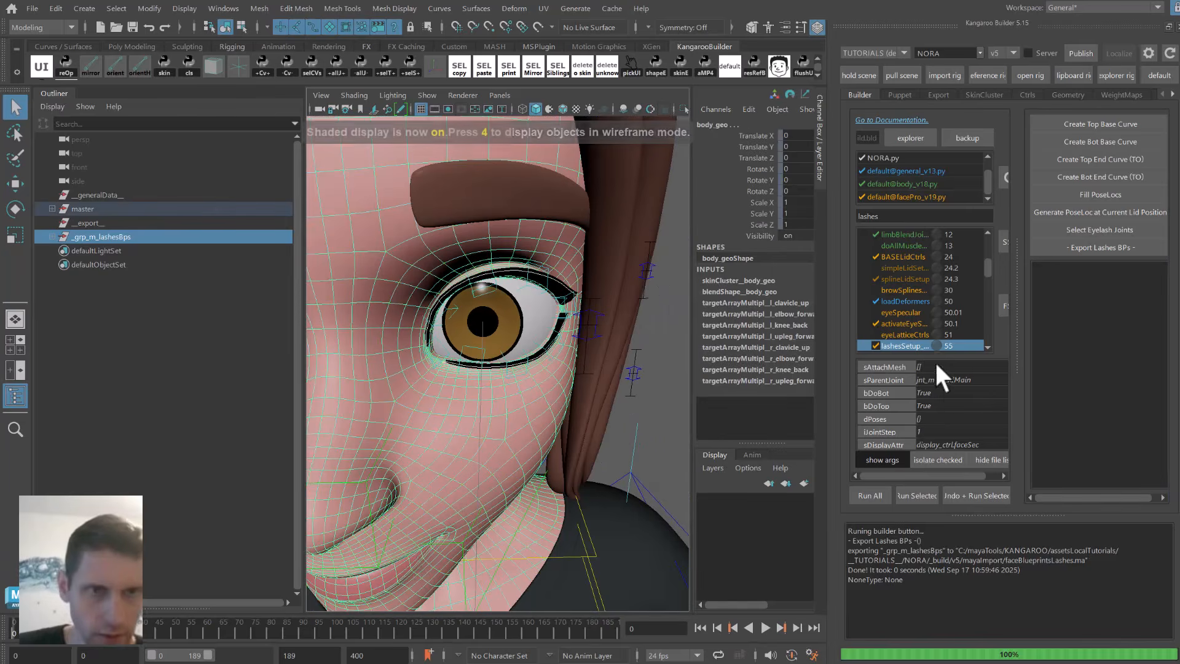
left_click_drag(551, 391, 555, 397, "alt")
left_click(555, 399)
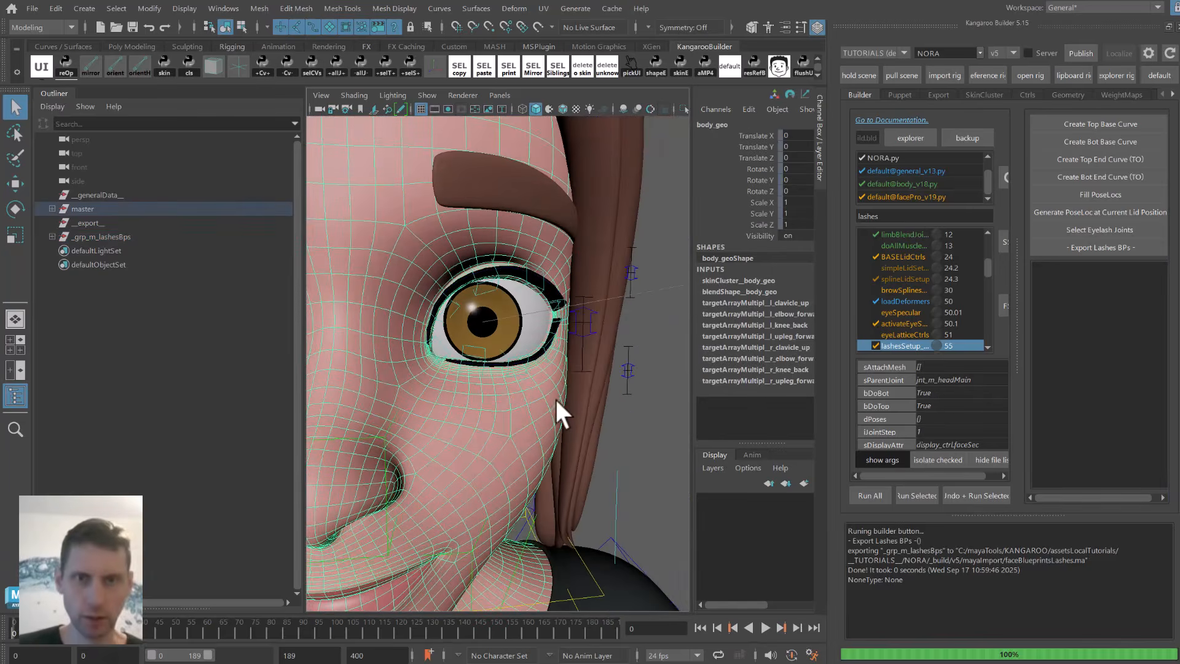
right_click(931, 360)
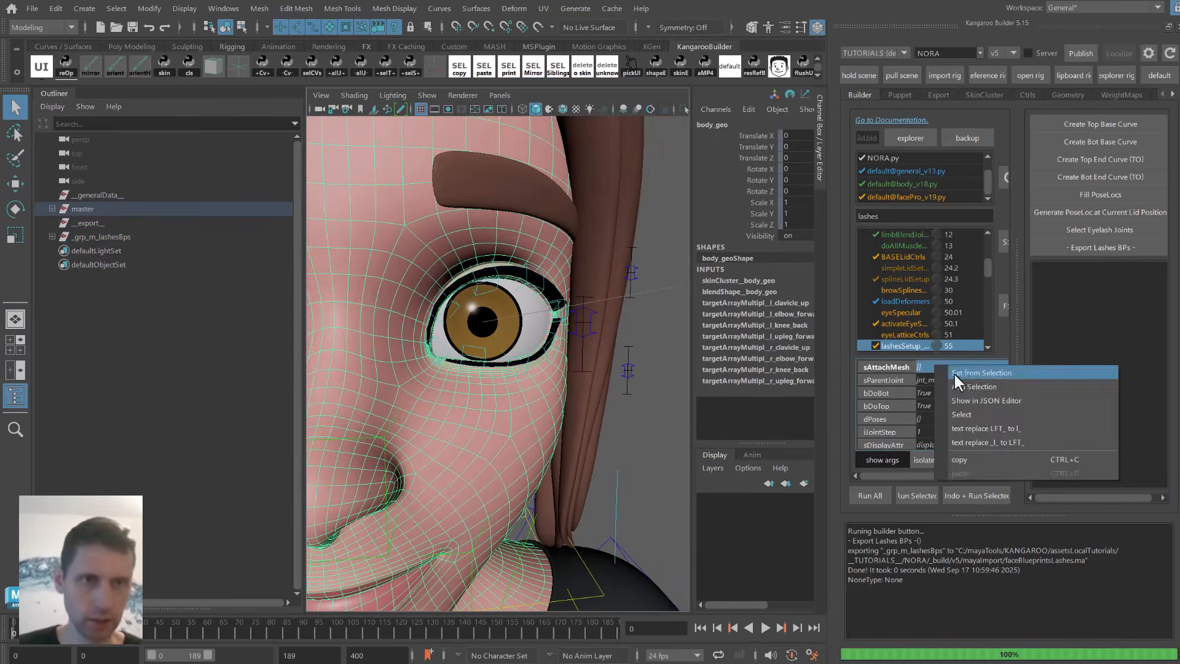
left_click(964, 371)
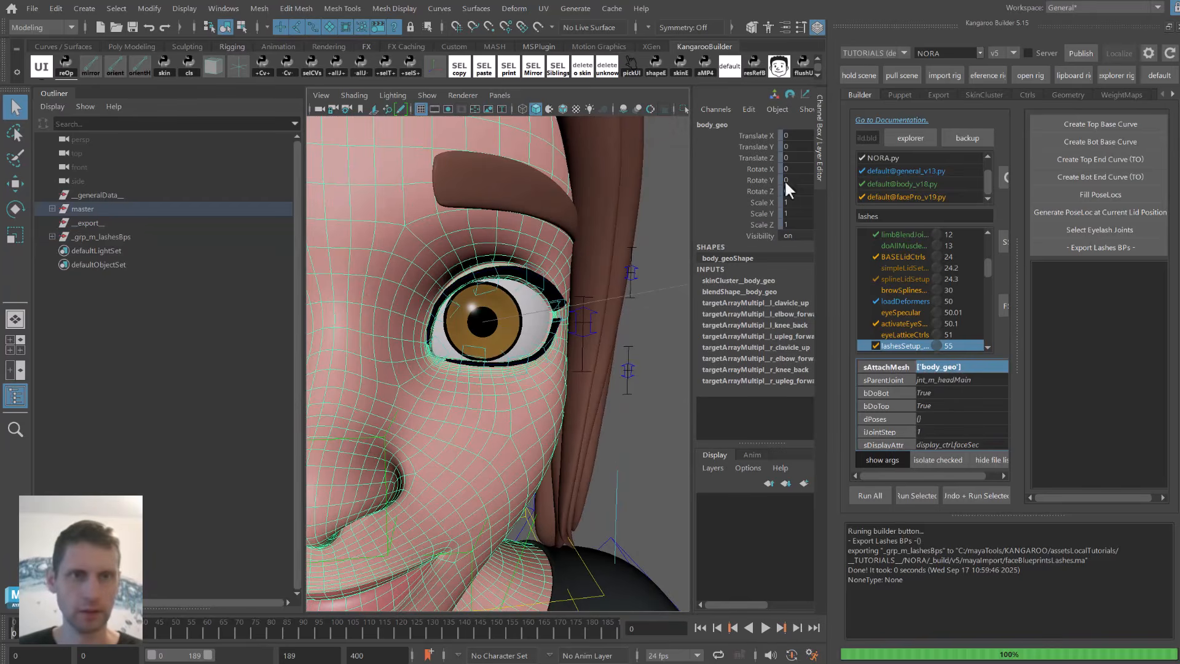
Select all build functions up to and including lashesSetup_splineLids and run them.
right_click(911, 344)
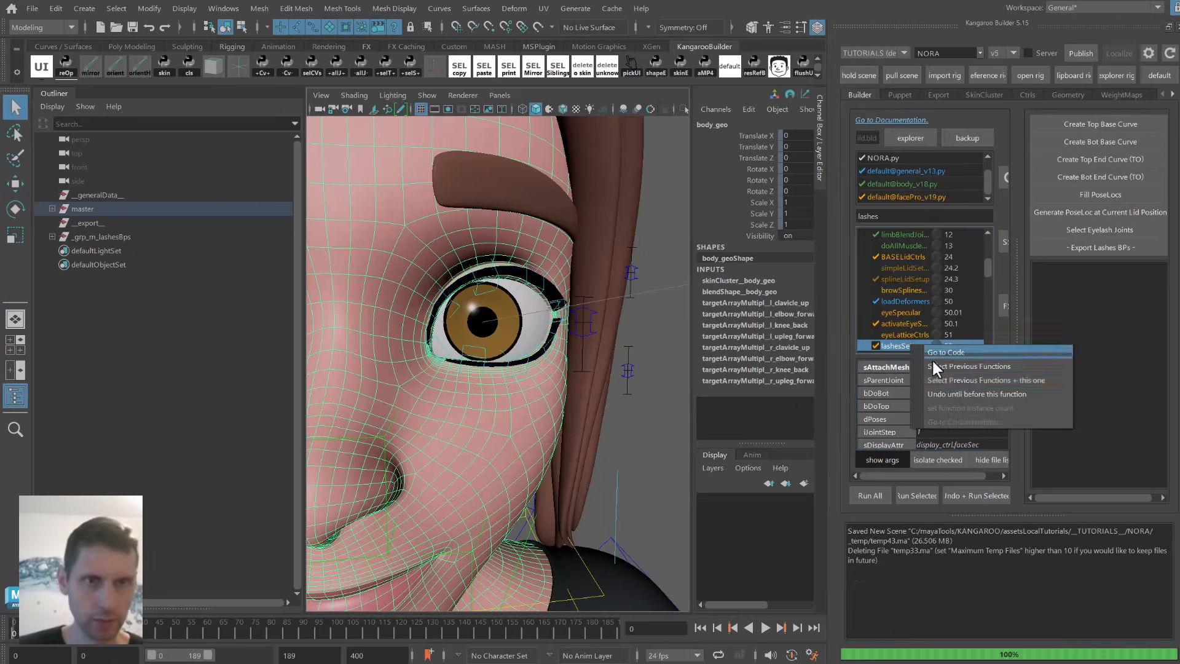
left_click(957, 376)
left_click_drag(1017, 371, 1093, 366)
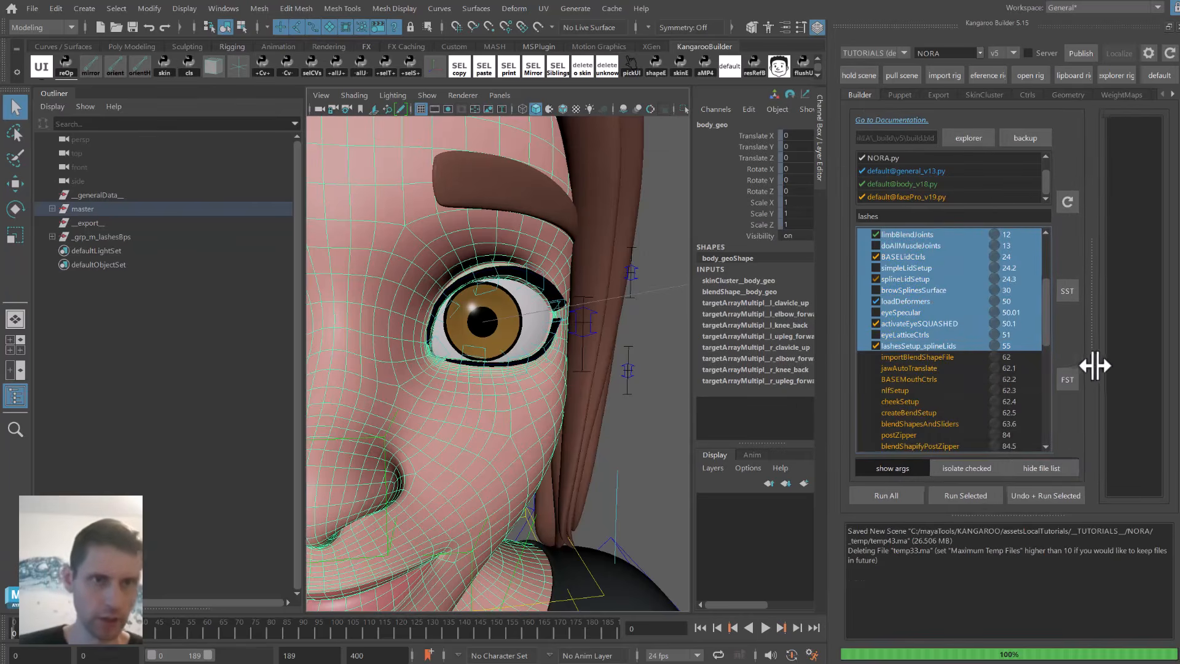
left_click(977, 495)
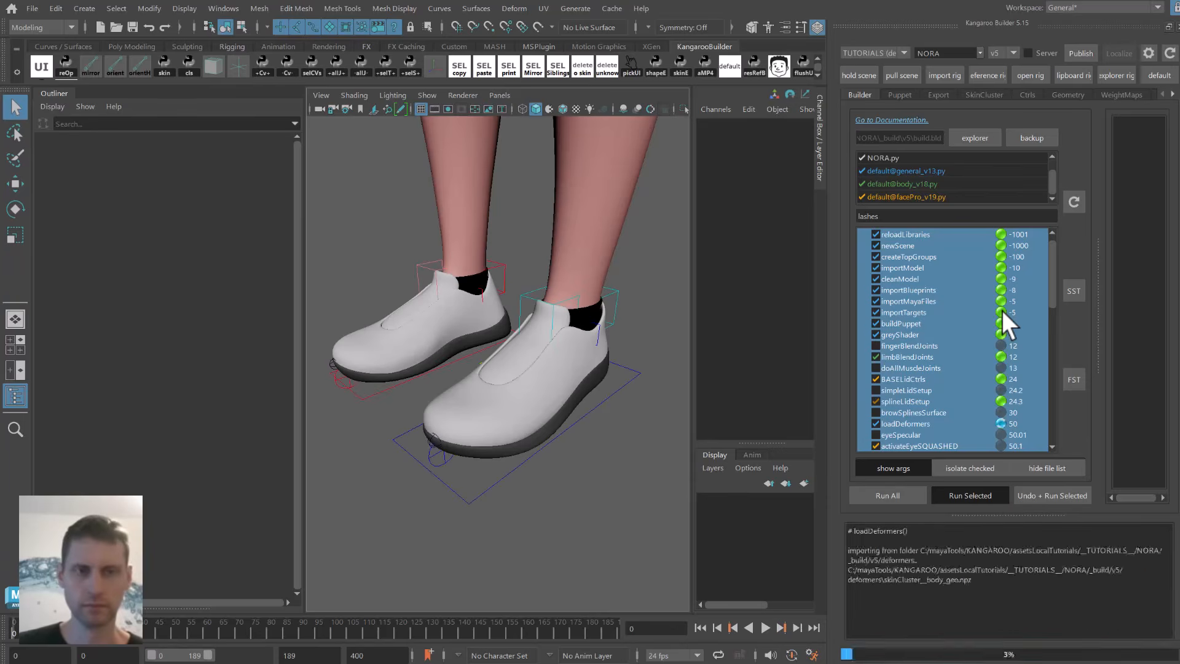
Test the lashes by moving the left blink control down in shaded and wireframe display, undoing each move.
middle_click_drag(503, 181, 507, 354, "alt")
right_click_drag(507, 354, 494, 345, "alt")
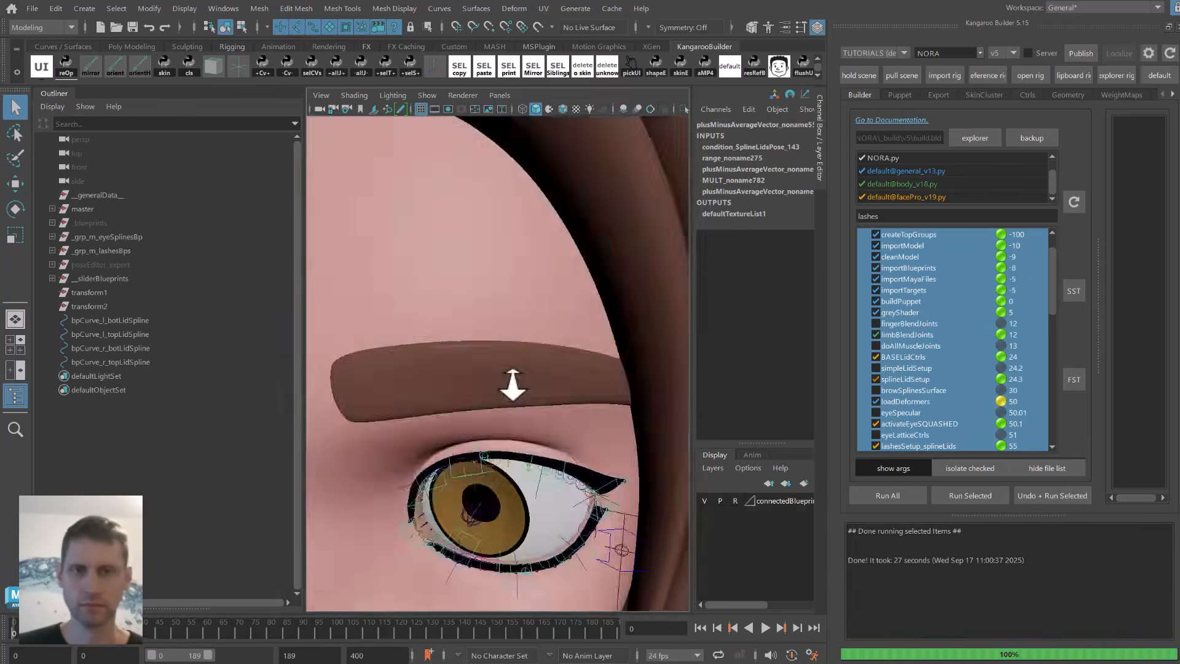
left_click(611, 295)
key("w")
left_click_drag(581, 257, 550, 330)
key("ctrl+z")
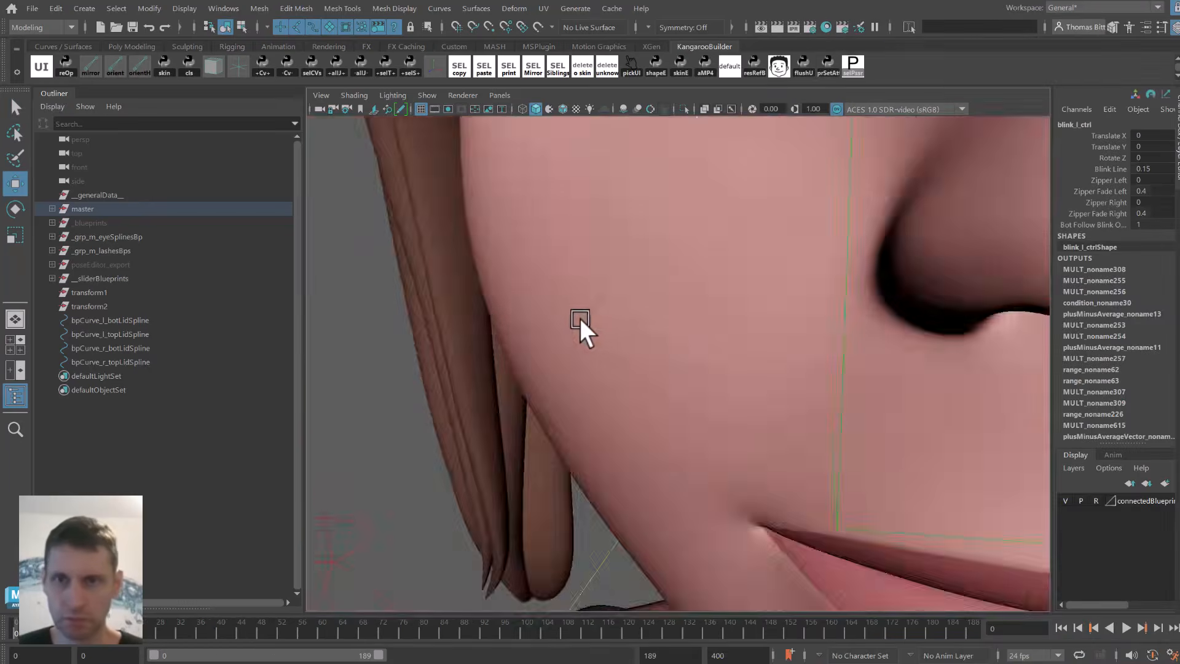
left_click_drag(581, 319, 535, 344, "alt")
key("4")
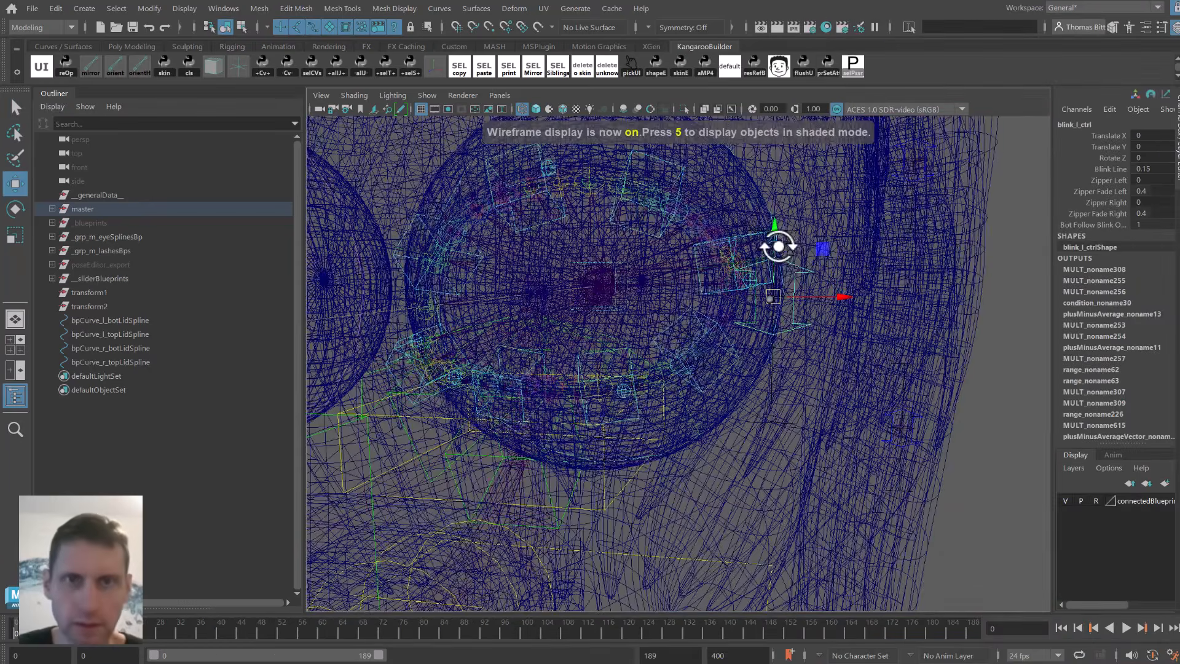
left_click_drag(774, 226, 777, 277)
key("ctrl+z")
key("5")
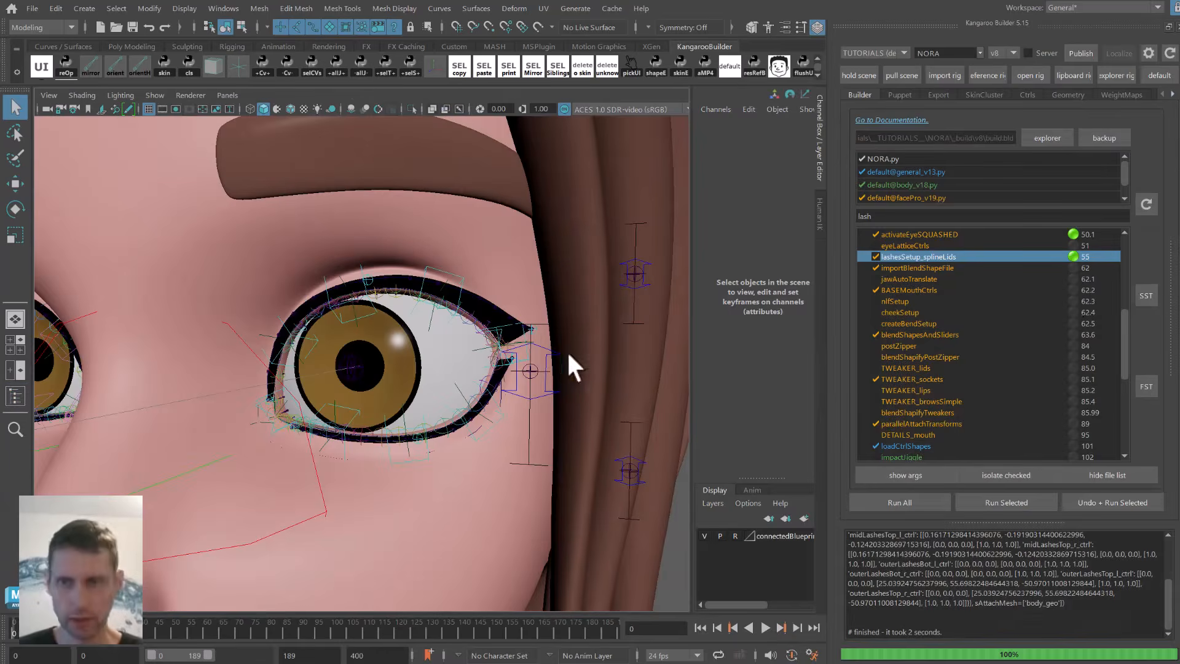
Select the eyelash joints together with the eyelashes mesh and add those joints to its skin cluster.
left_click_drag(1152, 267, 995, 274)
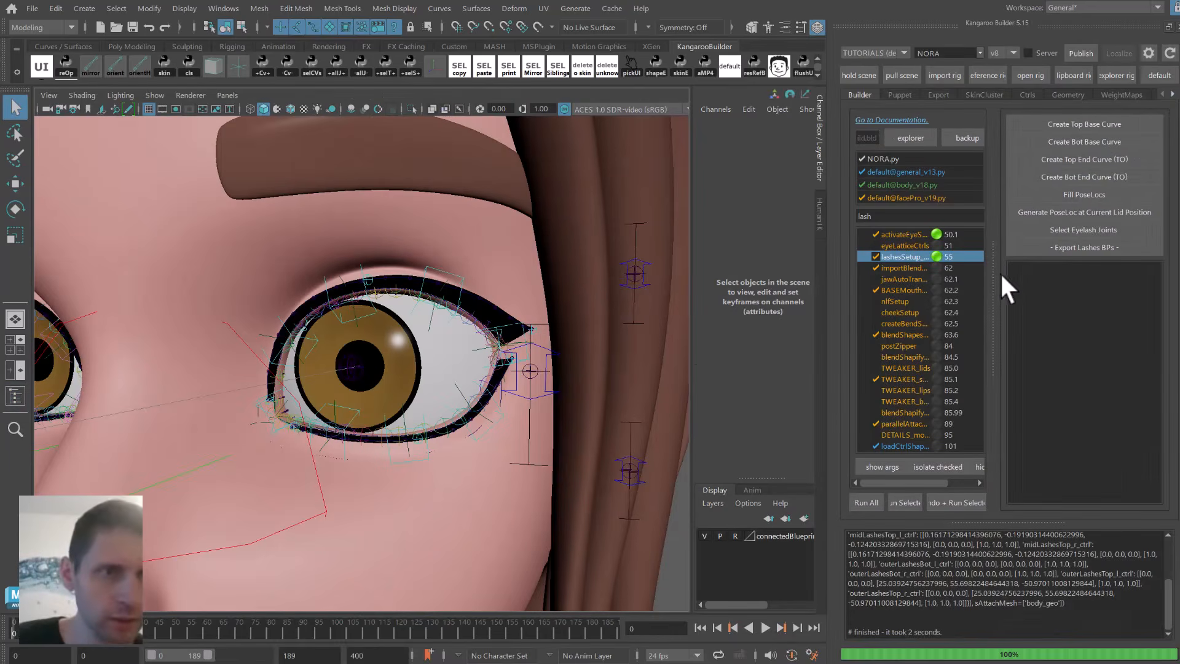
left_click(1053, 228)
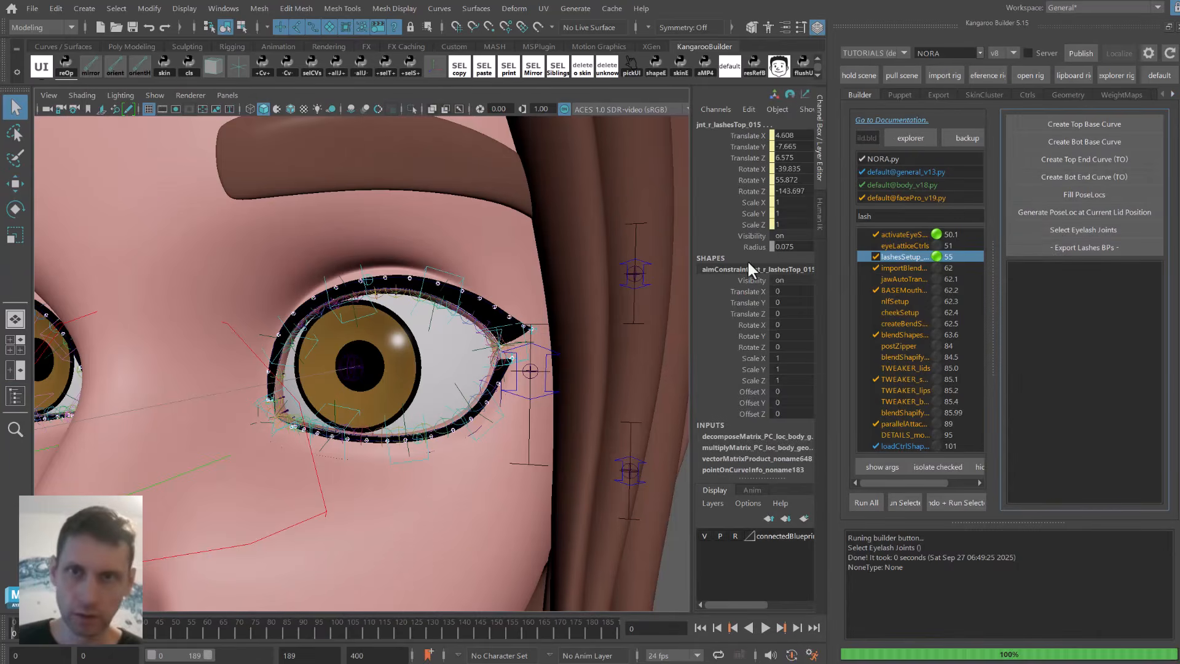
left_click(490, 306)
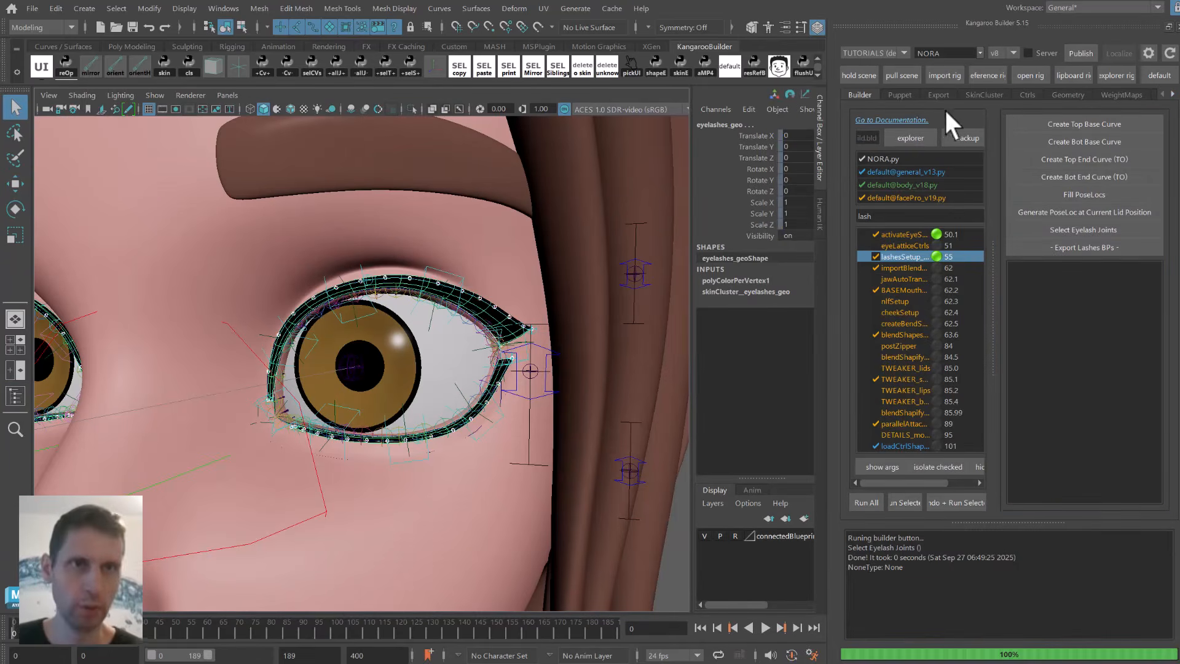
left_click(984, 95)
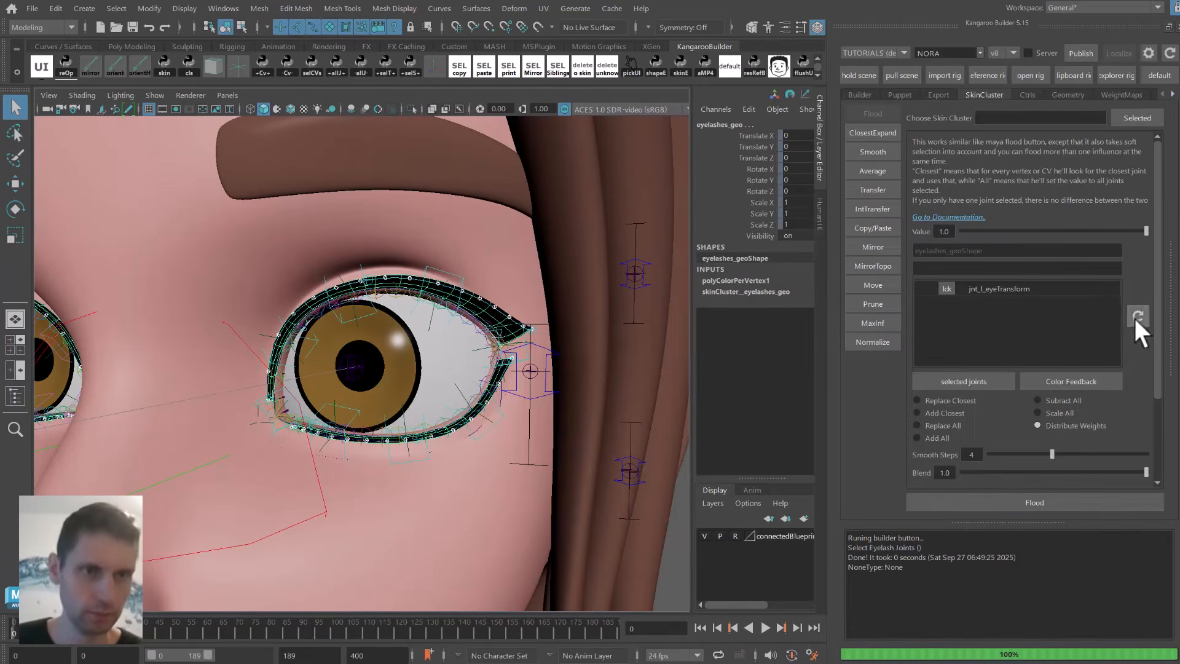
left_click(978, 379)
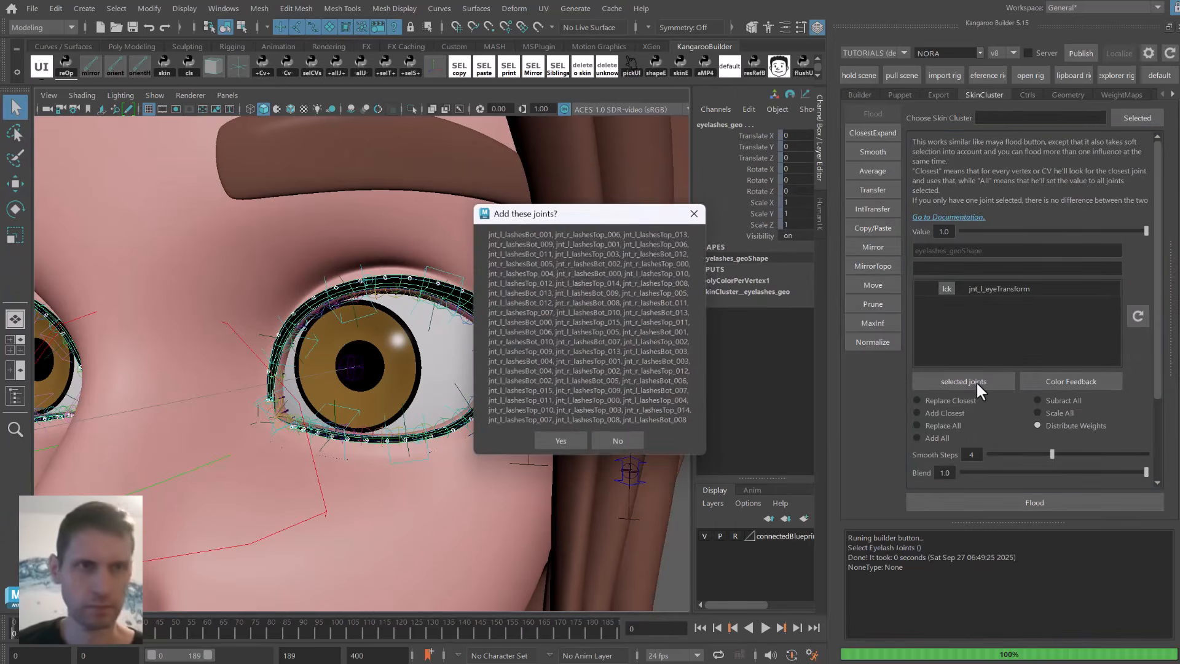
left_click(560, 440)
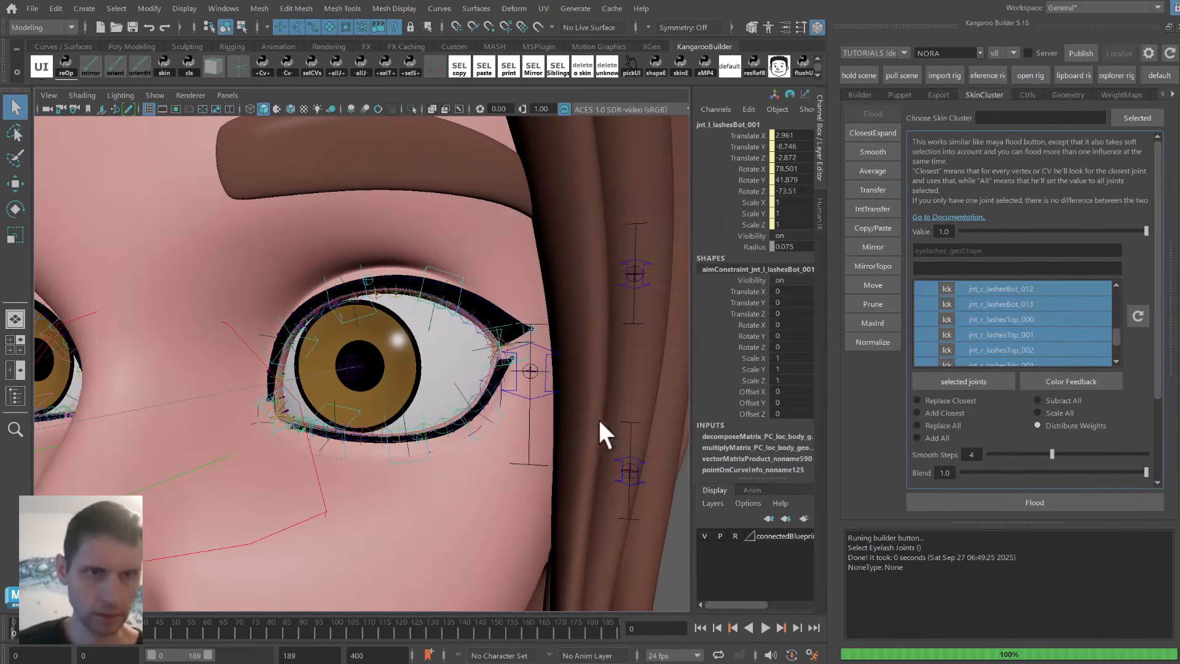
Flood the eyelashes mesh with the lash joints' weights using the Add Closest mode.
left_click(940, 411)
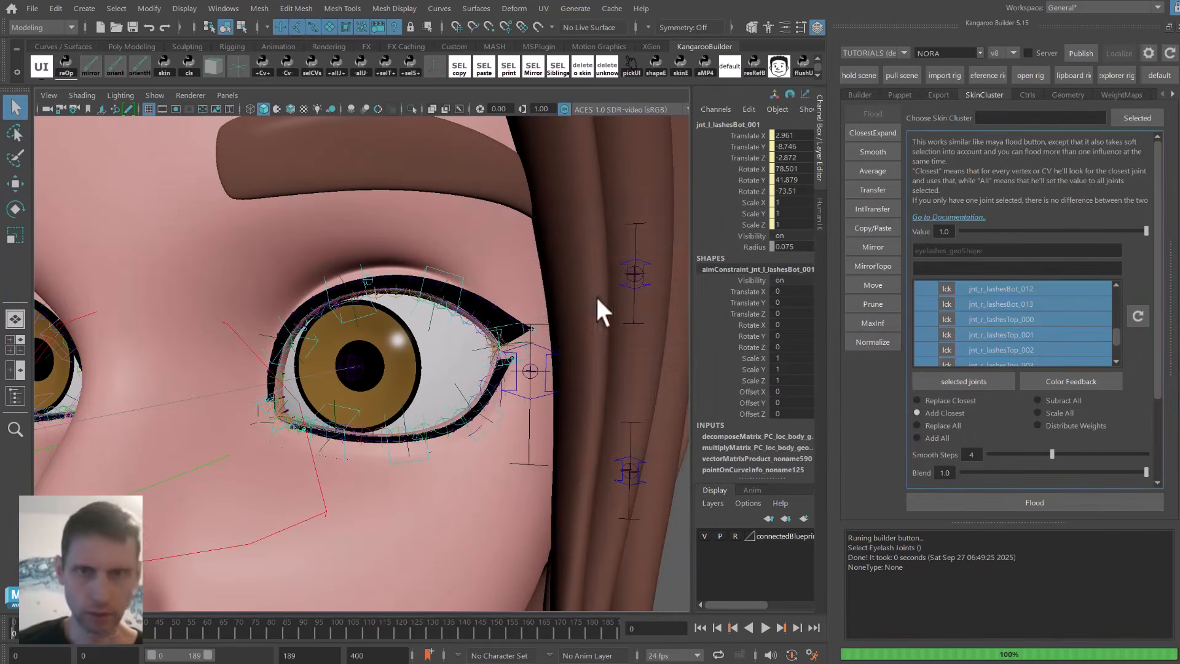
left_click(500, 308)
left_click_drag(1116, 341, 1109, 301)
left_click(1001, 501)
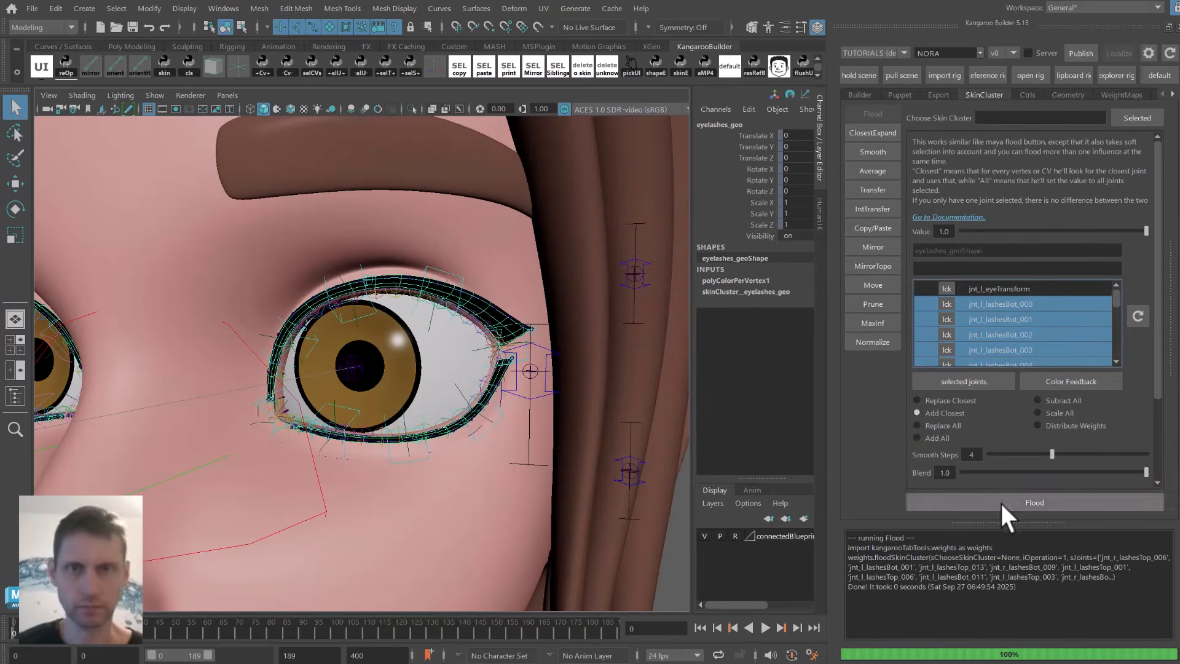
Move and rotate the left outer top lashes control to test how the eyelashes follow it.
scroll(517, 342, "up", 5)
left_click(580, 338)
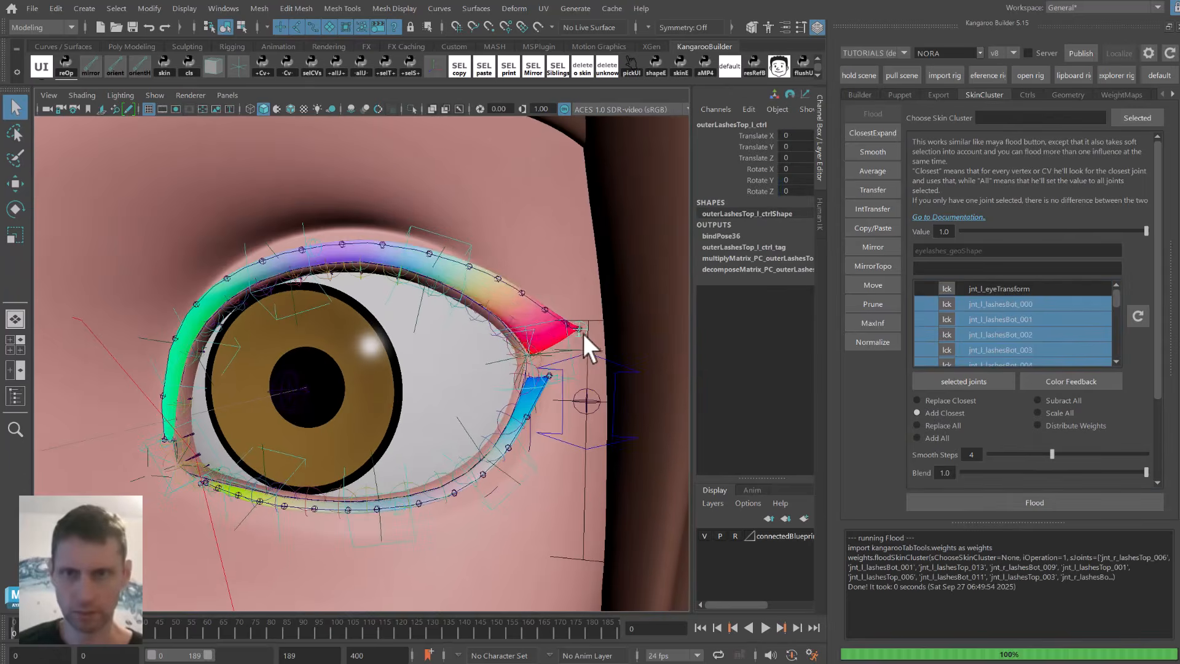
key("w")
left_click_drag(568, 342, 561, 349)
key("alt+5")
key("e")
left_click_drag(533, 301, 553, 301)
Flood the eyelashes skin weights in Distribute Weights mode with 1 smooth step.
double_click(971, 454)
type("1")
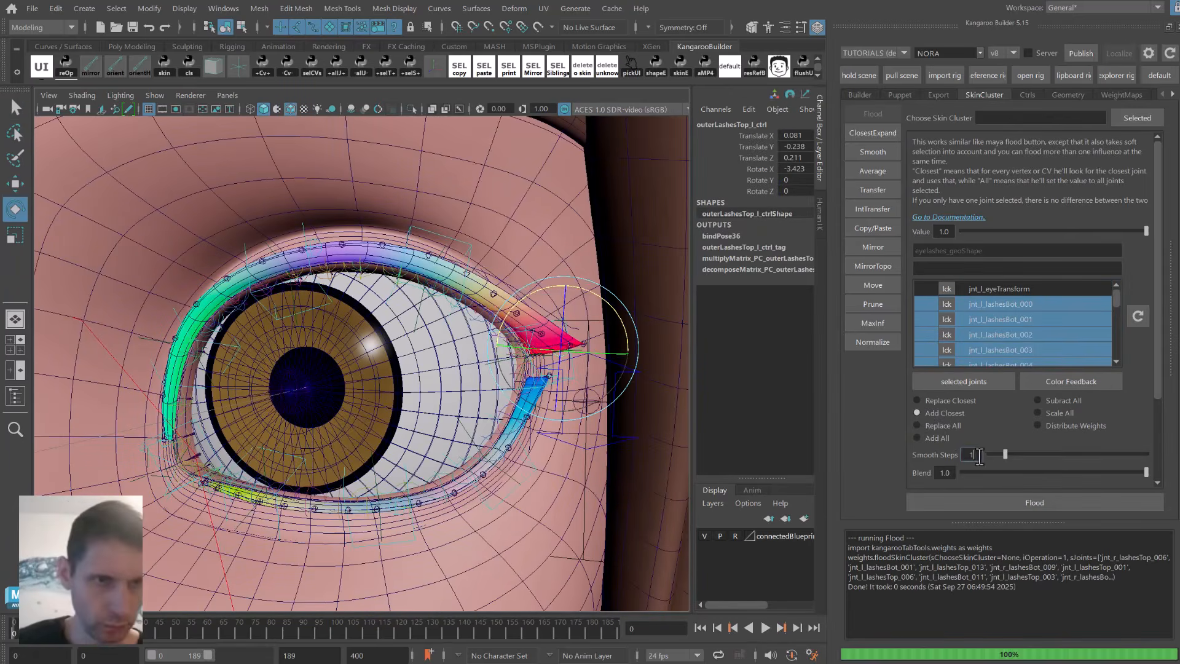
key("Tab")
left_click(1038, 425)
left_click(531, 308)
key("q")
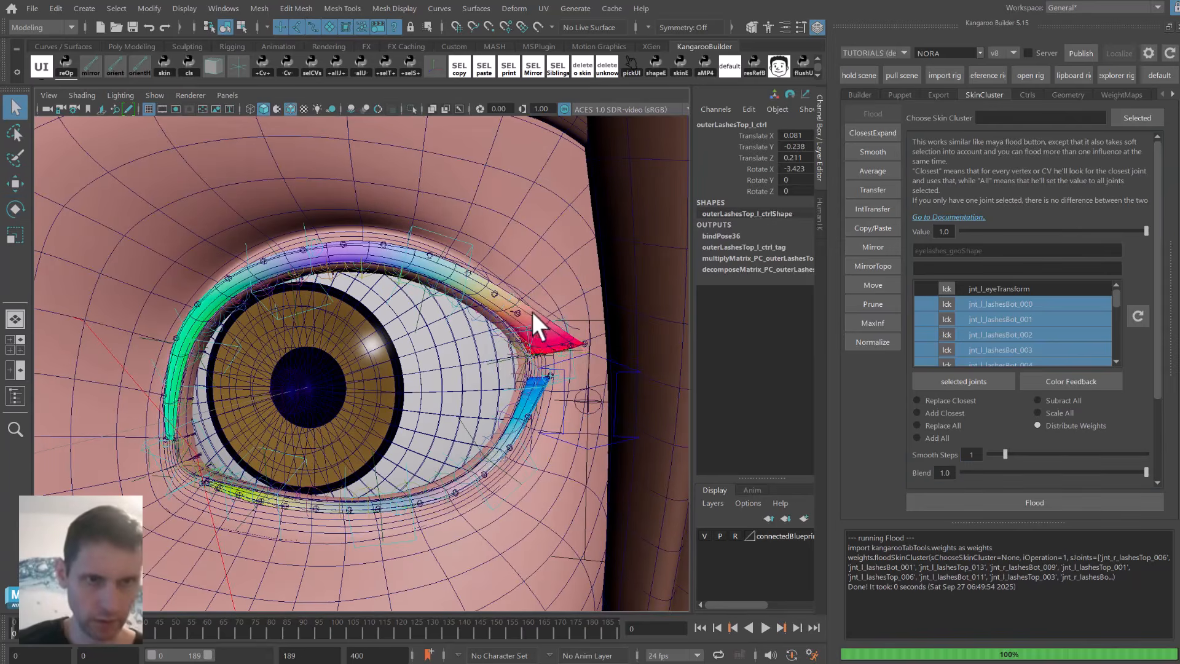
left_click(944, 495)
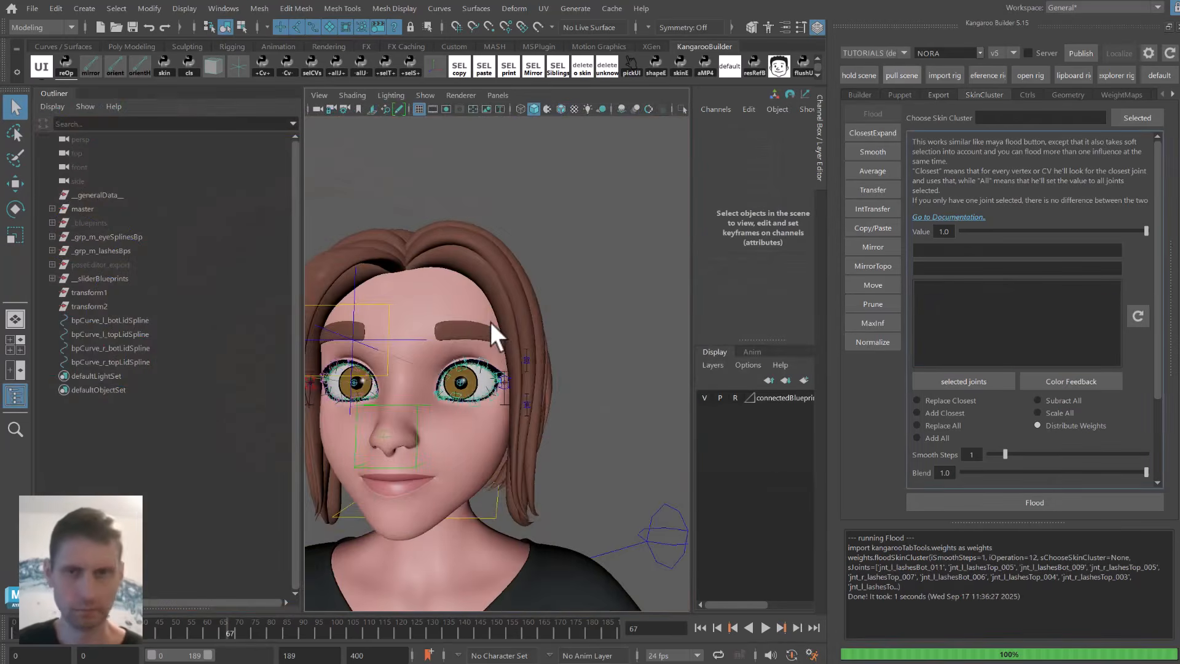
Close the left eye by moving its blink control down to Translate Y -1.
left_click_drag(491, 322, 447, 348, "alt")
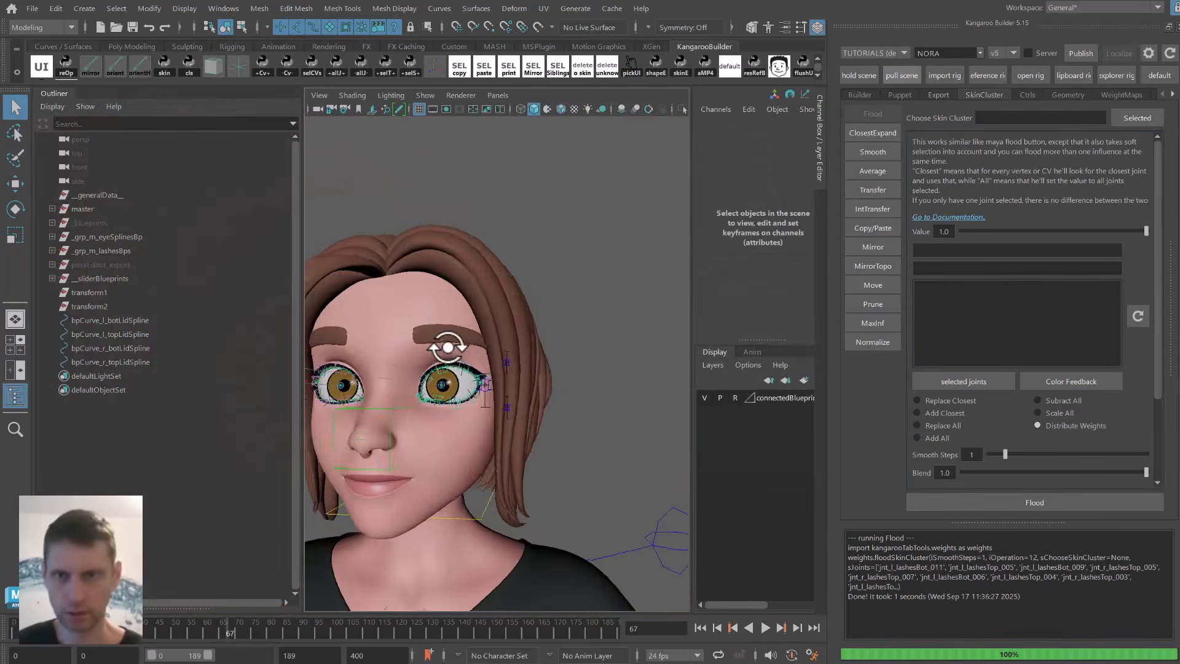
right_click_drag(448, 348, 521, 356, "alt")
middle_click_drag(521, 355, 573, 332, "alt")
left_click(572, 410)
key("w")
left_click_drag(571, 418, 556, 443)
left_click_drag(551, 345, 517, 405)
right_click_drag(516, 405, 544, 421, "alt")
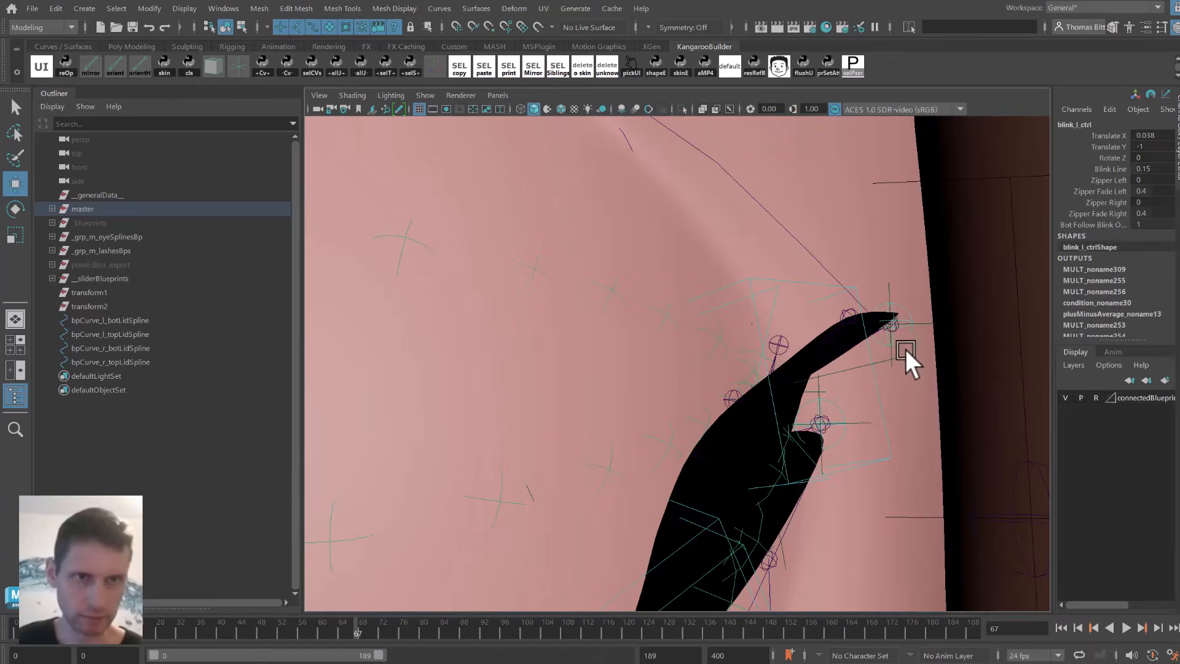
Find the left outer top lashes control's blink pose locator and rotate it to about 25.04, 55.7, -50.97.
left_click(897, 341)
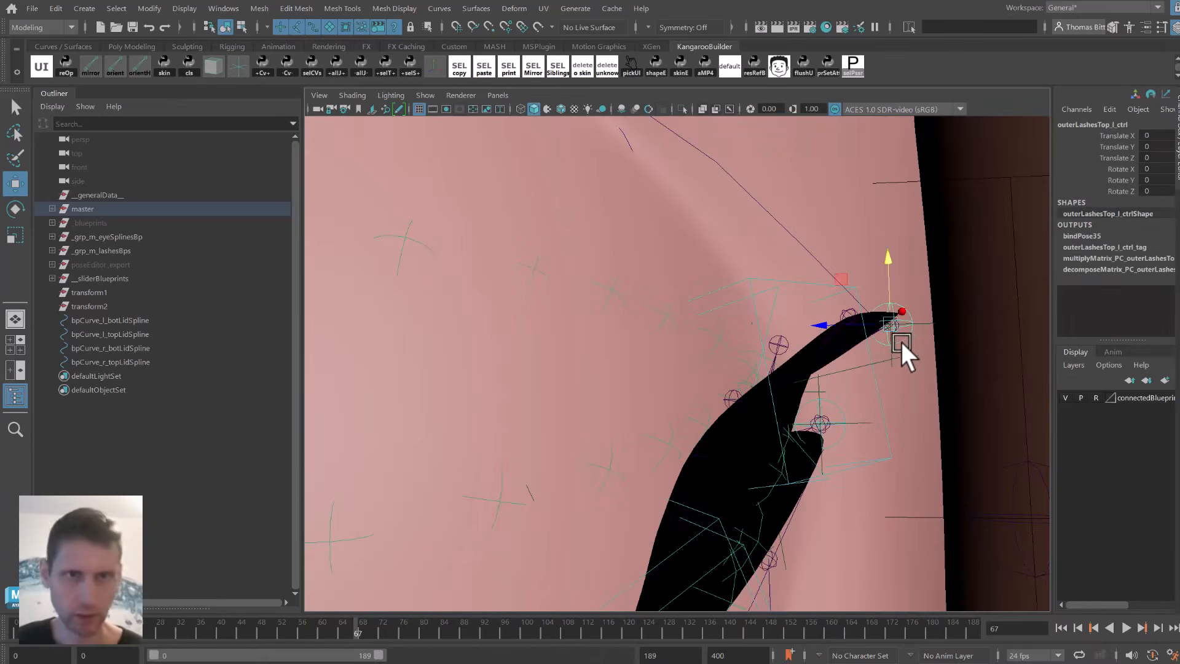
key("f")
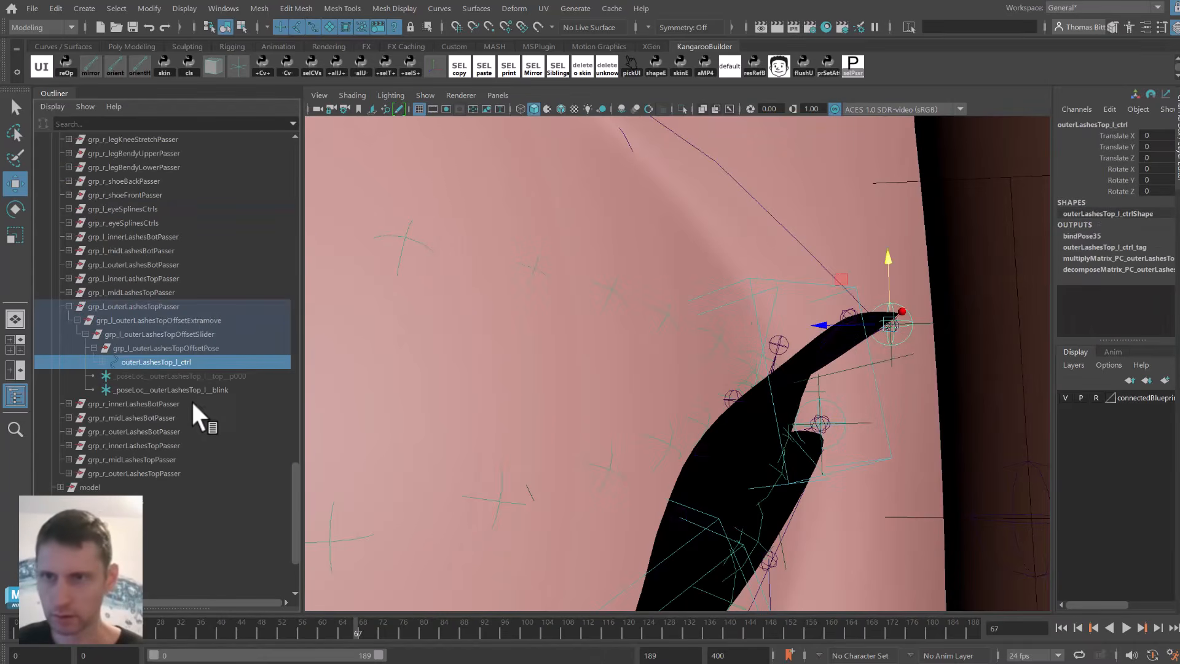
left_click(220, 389)
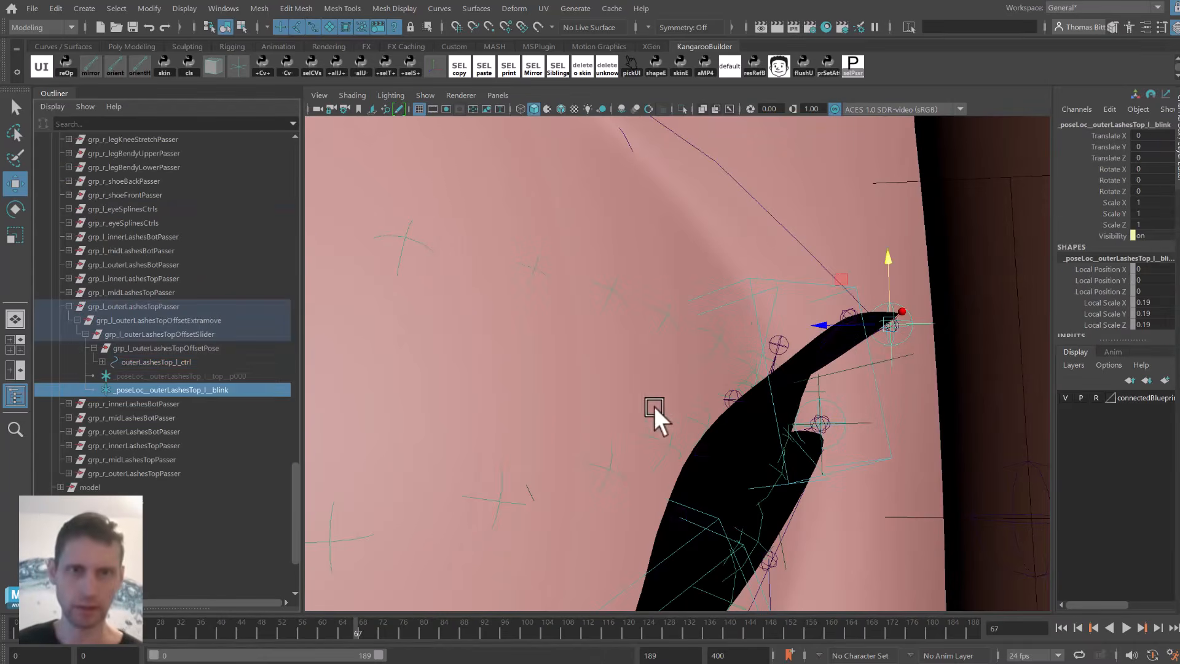
right_click_drag(654, 407, 632, 354, "alt")
middle_click_drag(632, 354, 630, 376, "alt")
left_click_drag(769, 326, 787, 396)
key("ctrl+z")
key("e")
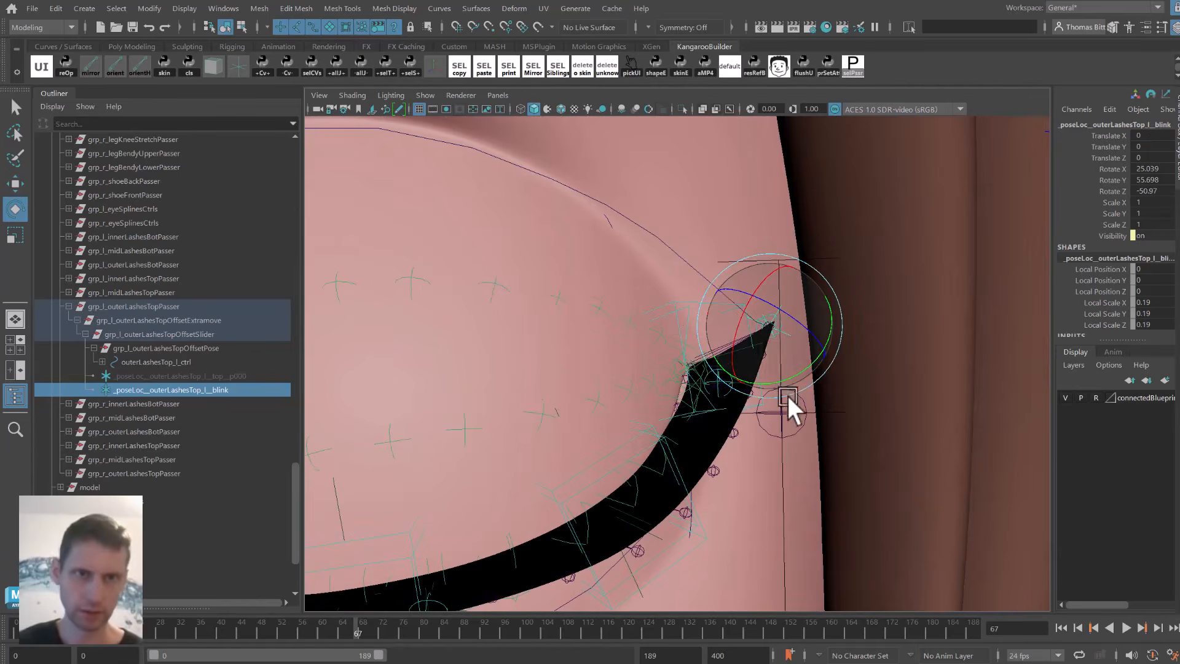
Move the left blink control to about X 0.112, Y -1 and show the model with the default material.
right_click_drag(716, 377, 786, 452, "alt")
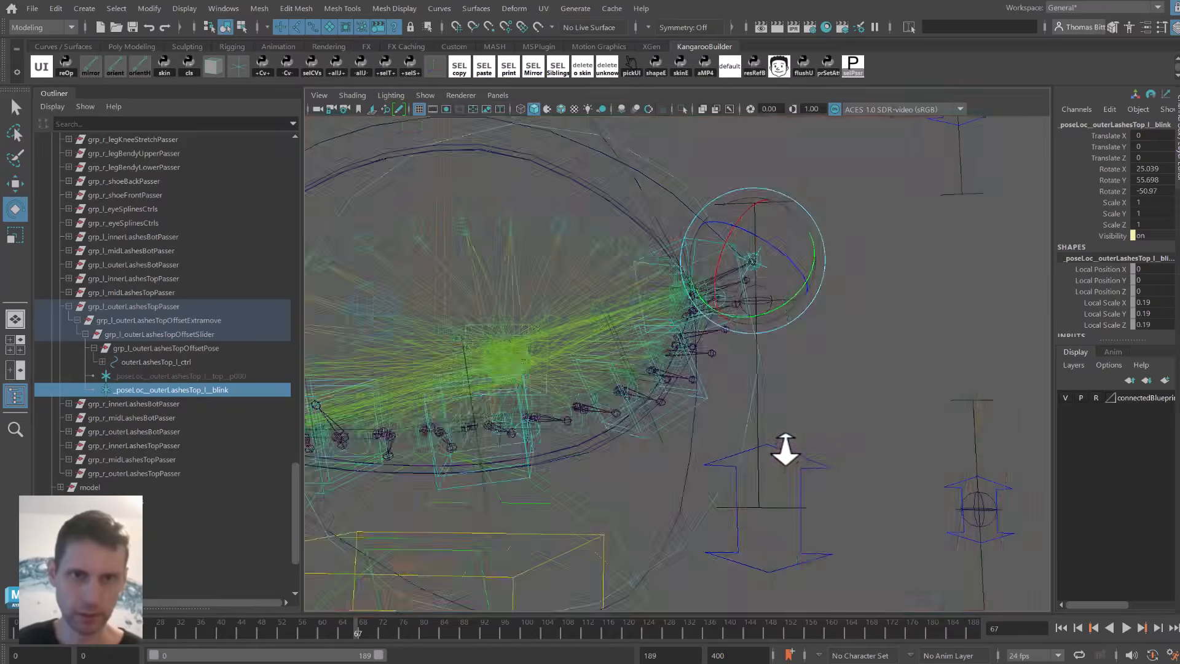
left_click(787, 450)
key("w")
mouse_move(766, 507)
left_mouse_down()
mouse_move(753, 378)
mouse_move(768, 539)
mouse_move(781, 553)
left_mouse_up()
left_click_drag(532, 409, 522, 367, "alt")
left_click(348, 97)
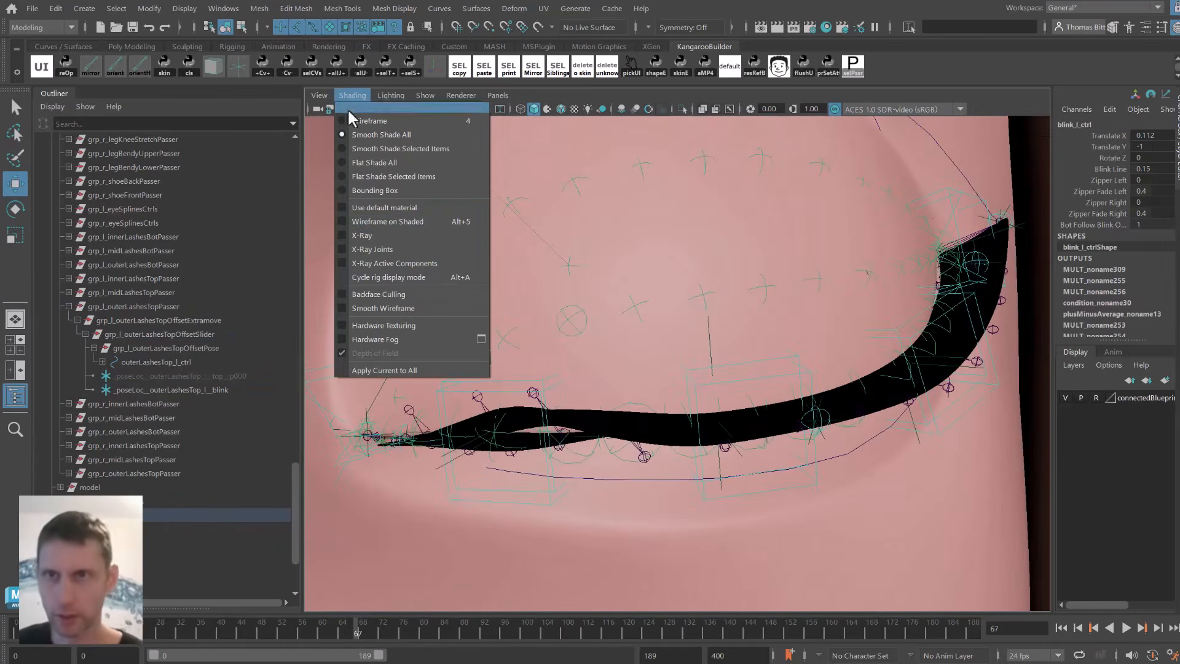
left_click(375, 208)
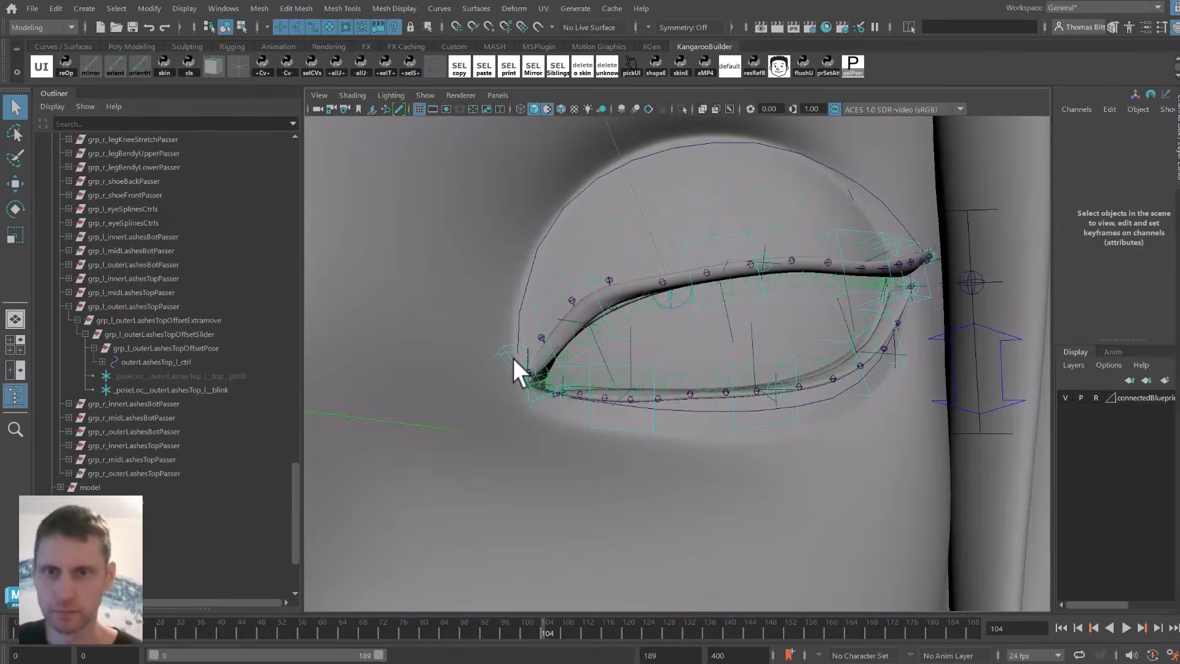
Rotate the left inner top lashes' blink pose locator to about -16.75, -11.35, -127.26 at frame 181.
right_click_drag(525, 425, 667, 470, "alt")
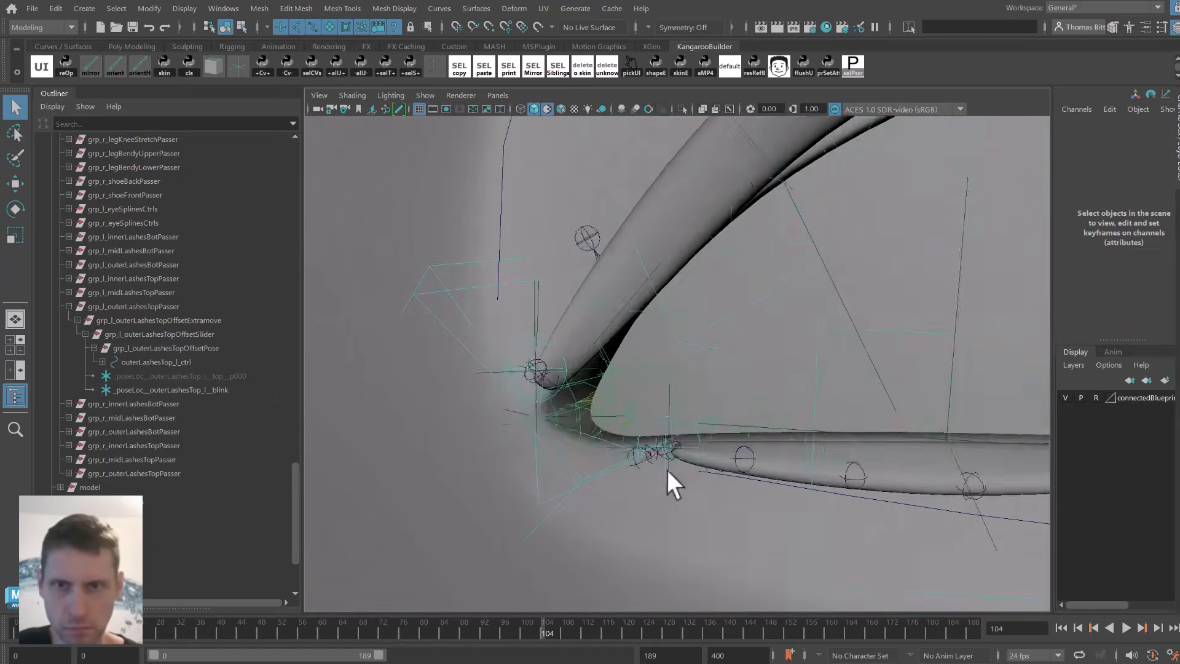
left_click_drag(878, 633, 732, 523)
key("4")
left_click(553, 341)
key("5")
right_click_drag(557, 342, 555, 393, "alt")
left_click(934, 627)
key("e")
mouse_move(652, 365)
left_mouse_down()
mouse_move(629, 412)
mouse_move(633, 373)
left_mouse_up()
Move the left mid top lashes' blink pose locator to about X 0.162, Y -0.192, Z -0.124.
middle_click_drag(715, 370, 674, 369, "alt")
key("4")
right_click_drag(674, 369, 764, 387, "alt")
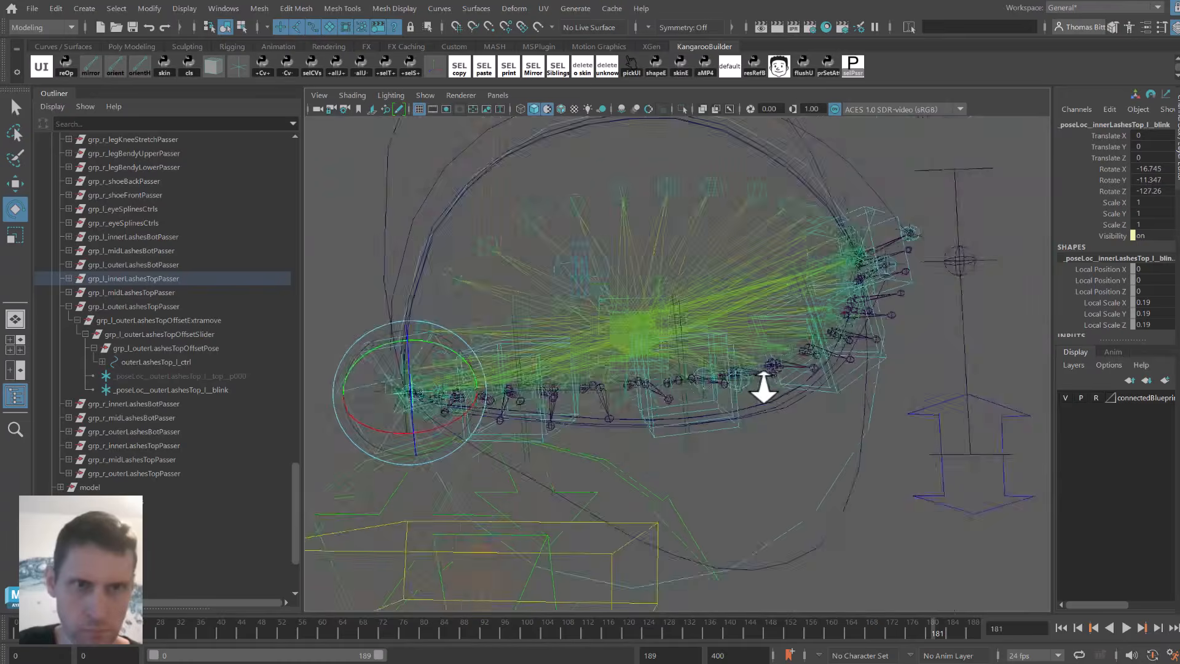
key("q")
mouse_move(861, 393)
middle_mouse_down("alt")
mouse_move(810, 439)
mouse_move(815, 351)
middle_mouse_up("alt")
right_click_drag(815, 351, 818, 433, "alt")
left_click(767, 396)
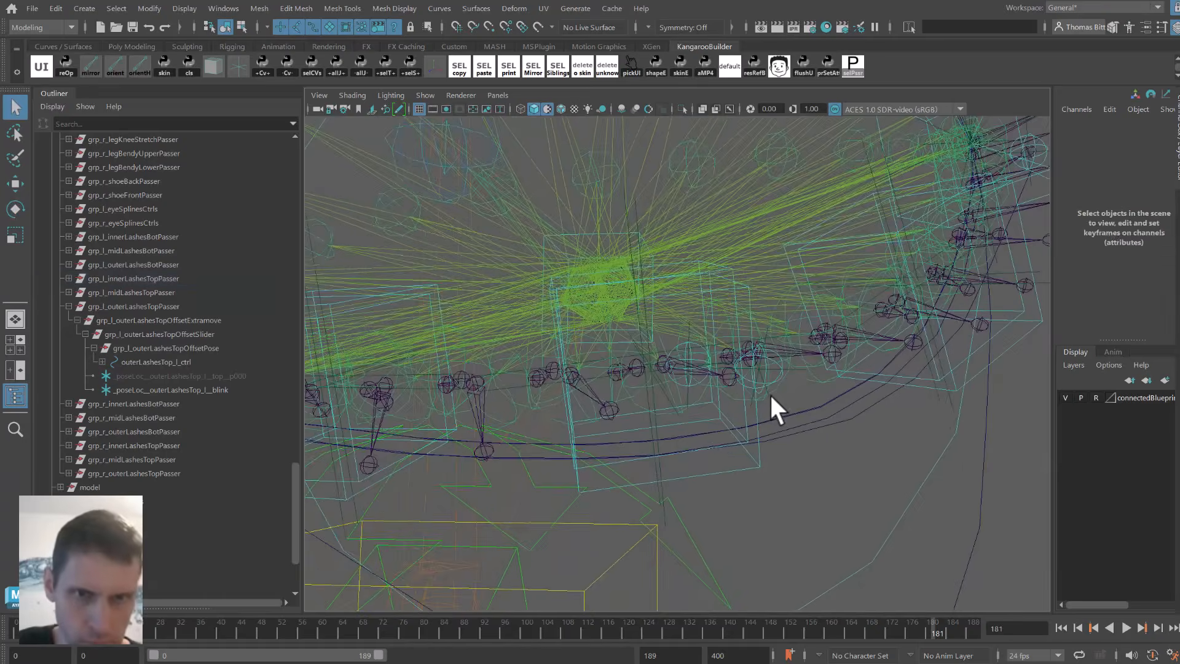
left_click(769, 393)
key("5")
right_click_drag(782, 396, 755, 374, "alt")
key("w")
left_click_drag(710, 357, 756, 392)
Move the left inner top lashes' blink pose locator to about X 0.001, Y -0.168, Z 0.022.
right_click_drag(851, 396, 891, 431, "alt")
mouse_move(442, 474)
middle_mouse_down("alt")
mouse_move(658, 404)
mouse_move(636, 375)
middle_mouse_up("alt")
right_click_drag(636, 374, 600, 442, "alt")
key("4")
key("q")
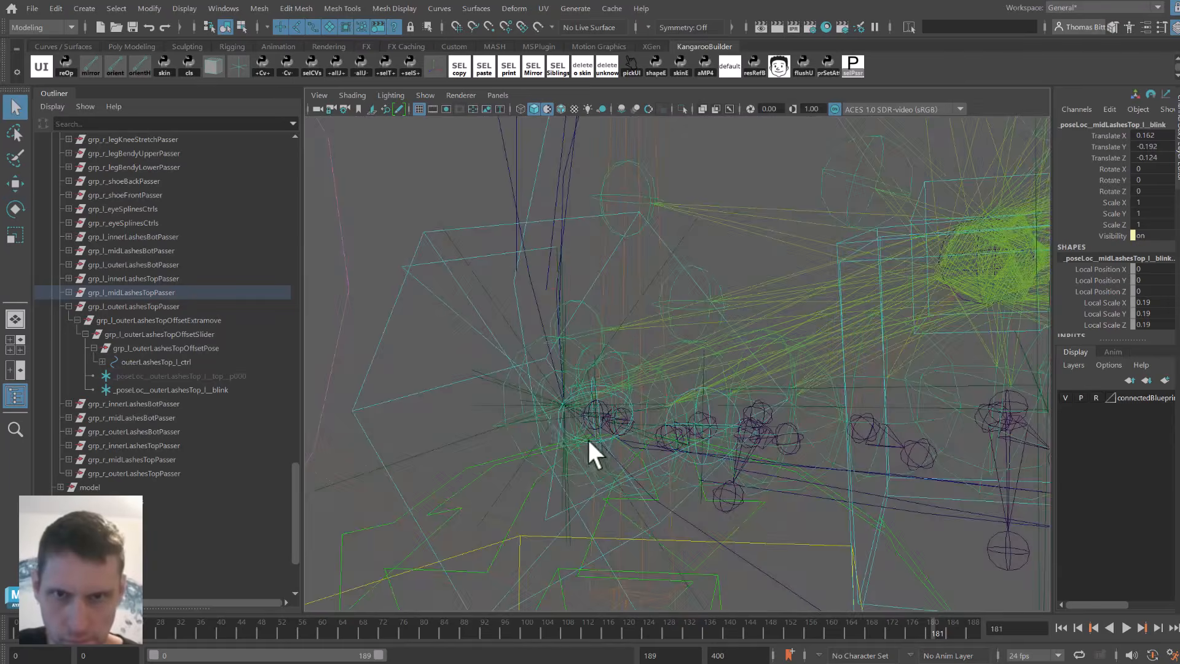
key("5")
left_click(603, 452)
key("4")
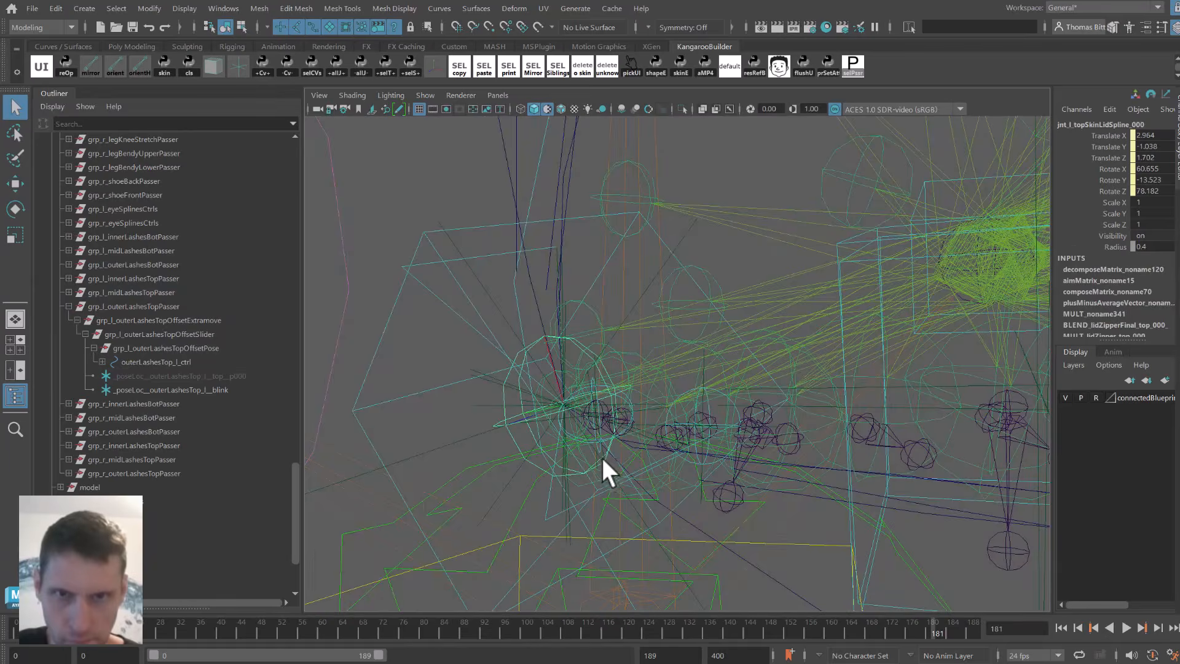
left_click(604, 462)
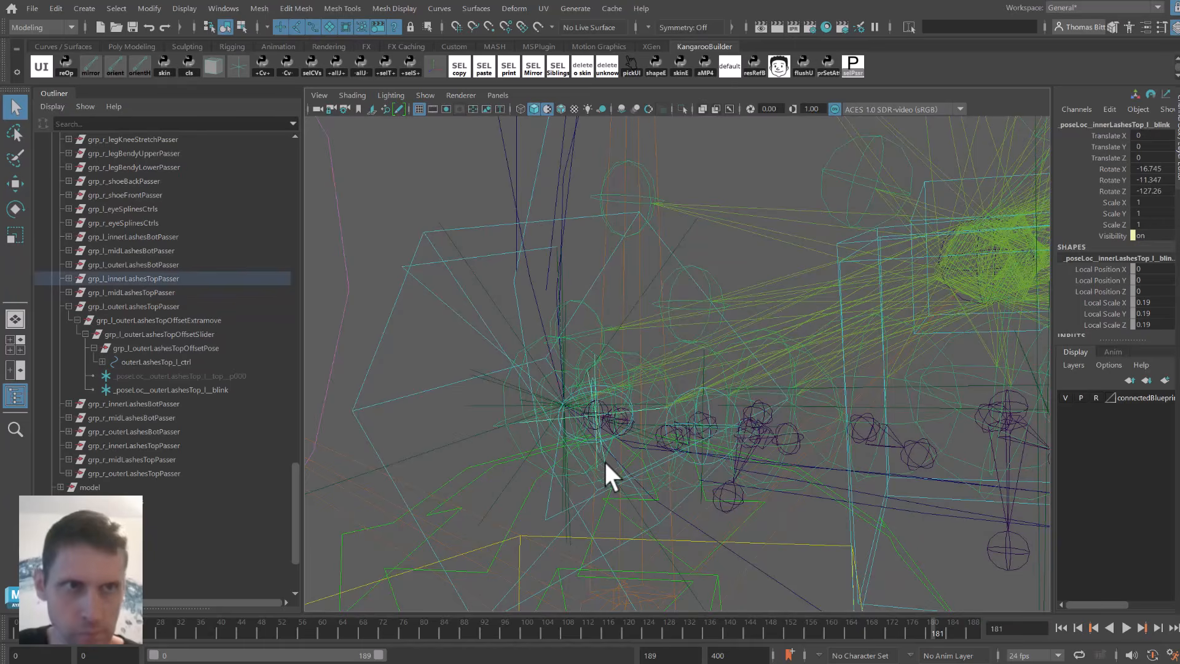
key("5")
key("w")
key("e")
mouse_move(597, 393)
left_mouse_down()
mouse_move(607, 422)
mouse_move(617, 370)
mouse_move(592, 420)
mouse_move(588, 480)
left_mouse_up()
key("w")
right_click_drag(589, 479, 571, 387, "alt")
middle_click_drag(571, 388, 394, 389, "alt")
Scrub through the blink animation with the default material turned off and inspect the closed lashes from several angles.
left_click_drag(908, 632, 162, 520)
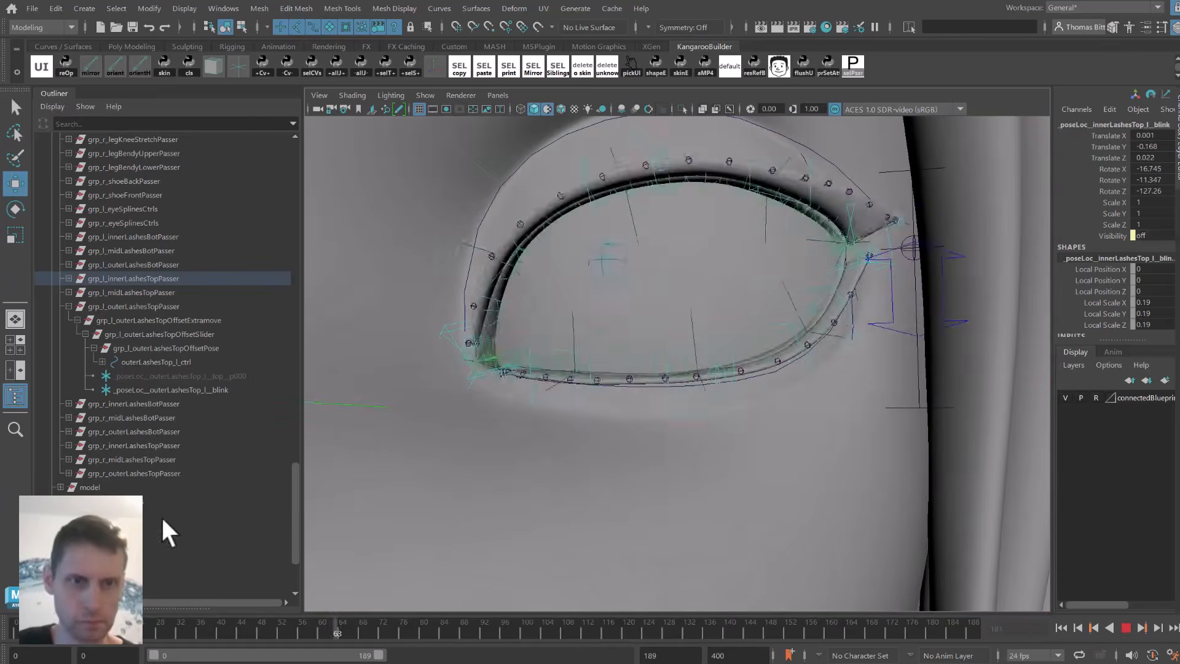
left_click(352, 97)
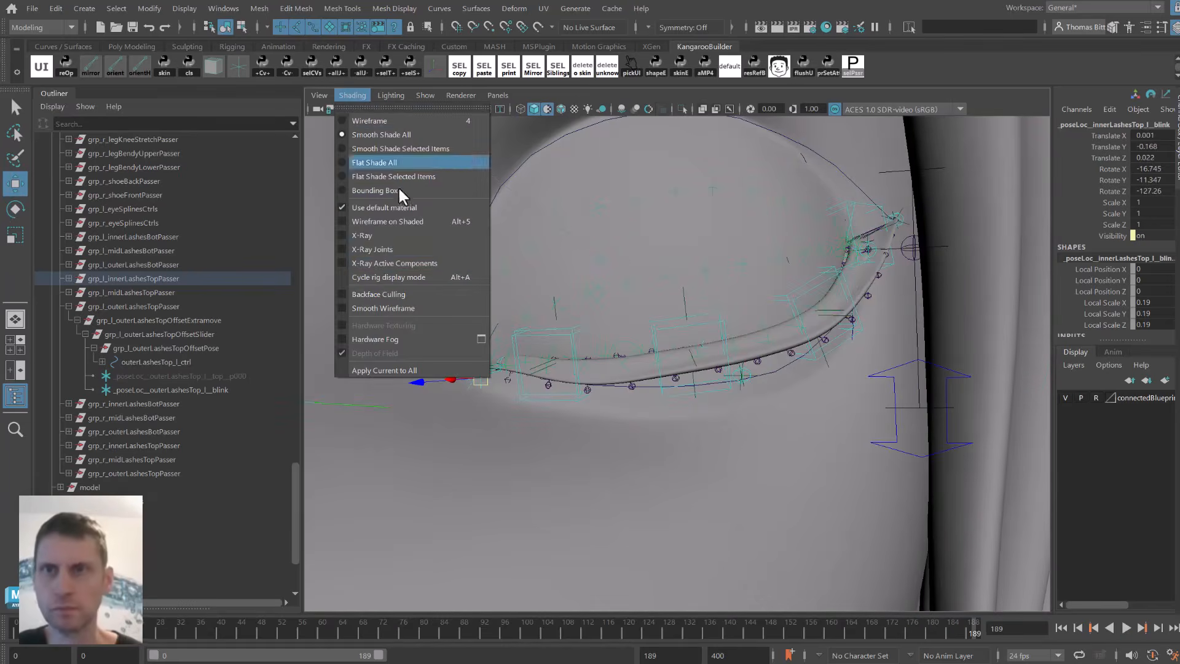
left_click(386, 208)
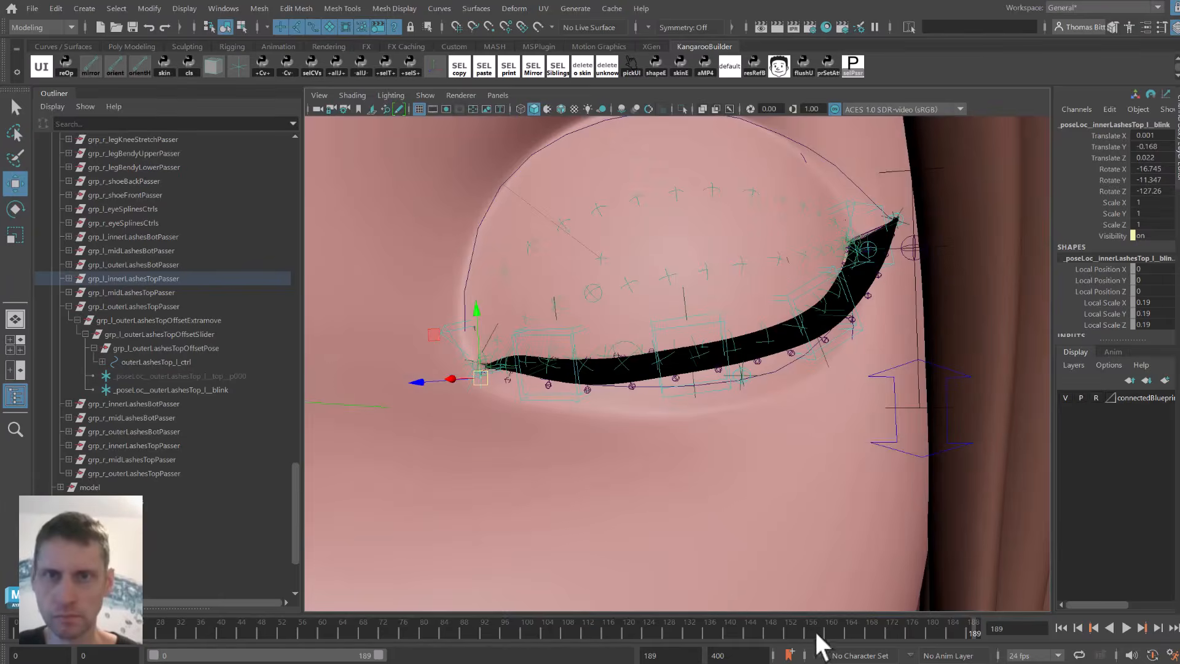
left_click_drag(816, 632, 1046, 373)
right_click_drag(739, 338, 606, 289, "alt")
left_click_drag(606, 290, 669, 301, "alt")
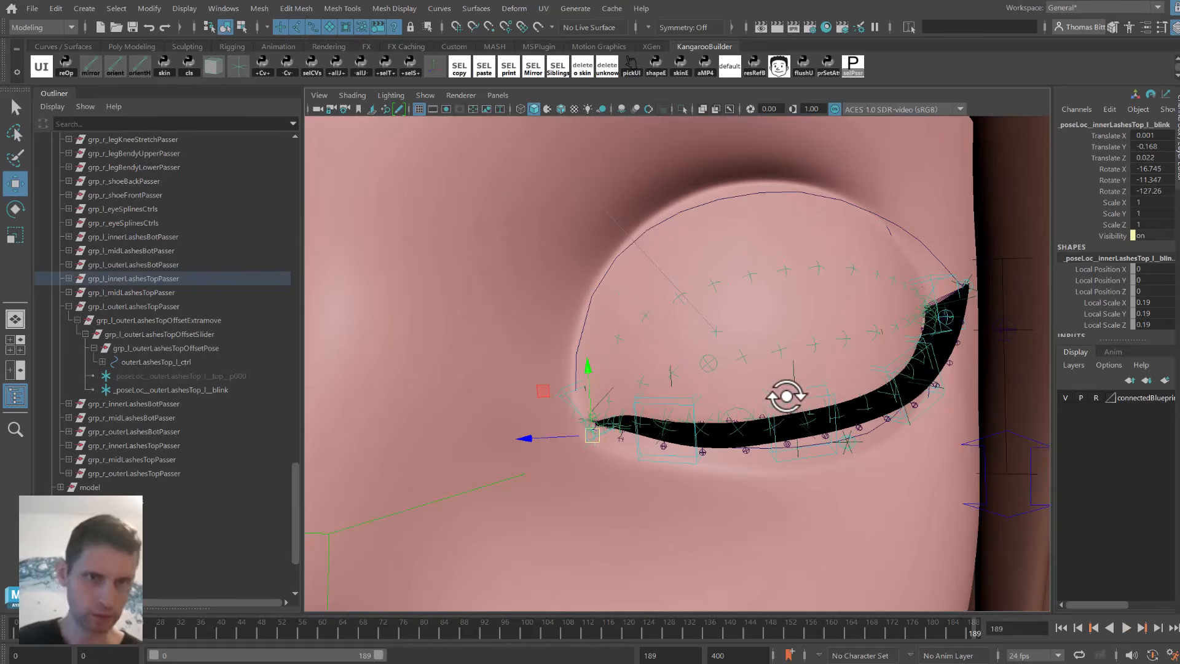
left_click_drag(829, 400, 804, 398, "alt")
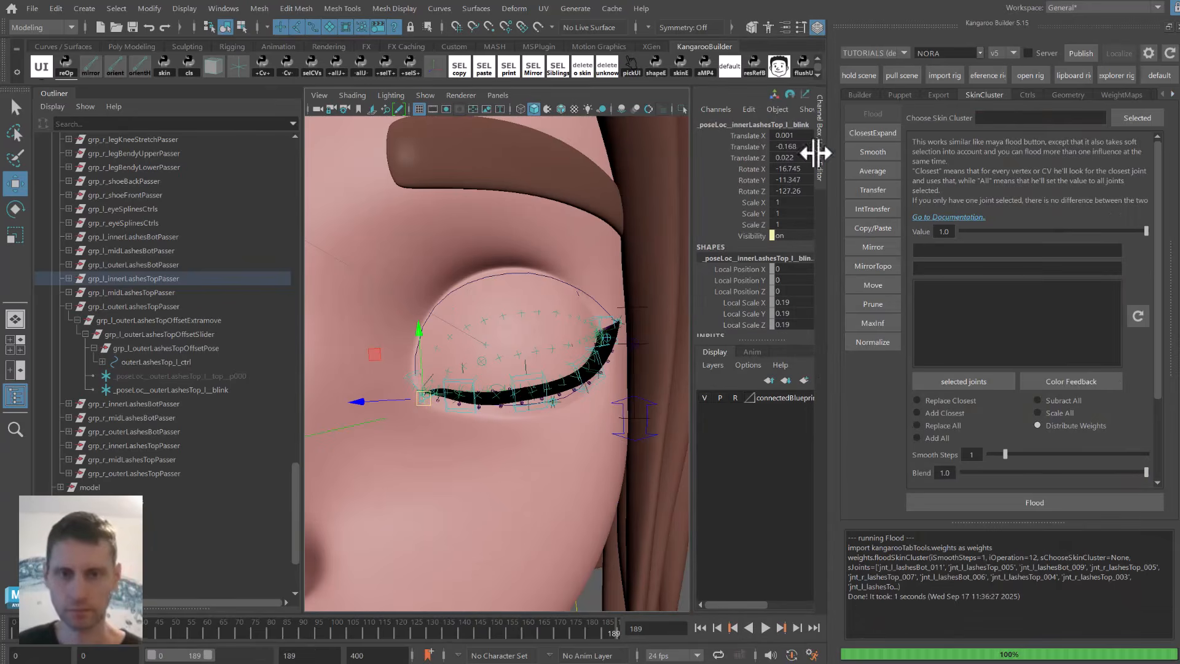
Fill the dPoses argument of the lashesSetup_splineLids function from the scene's pose locators.
left_click(858, 95)
left_click_drag(1001, 324, 1040, 324)
scroll(990, 315, "down", 2)
left_click(884, 475)
scroll(990, 276, "down", 4)
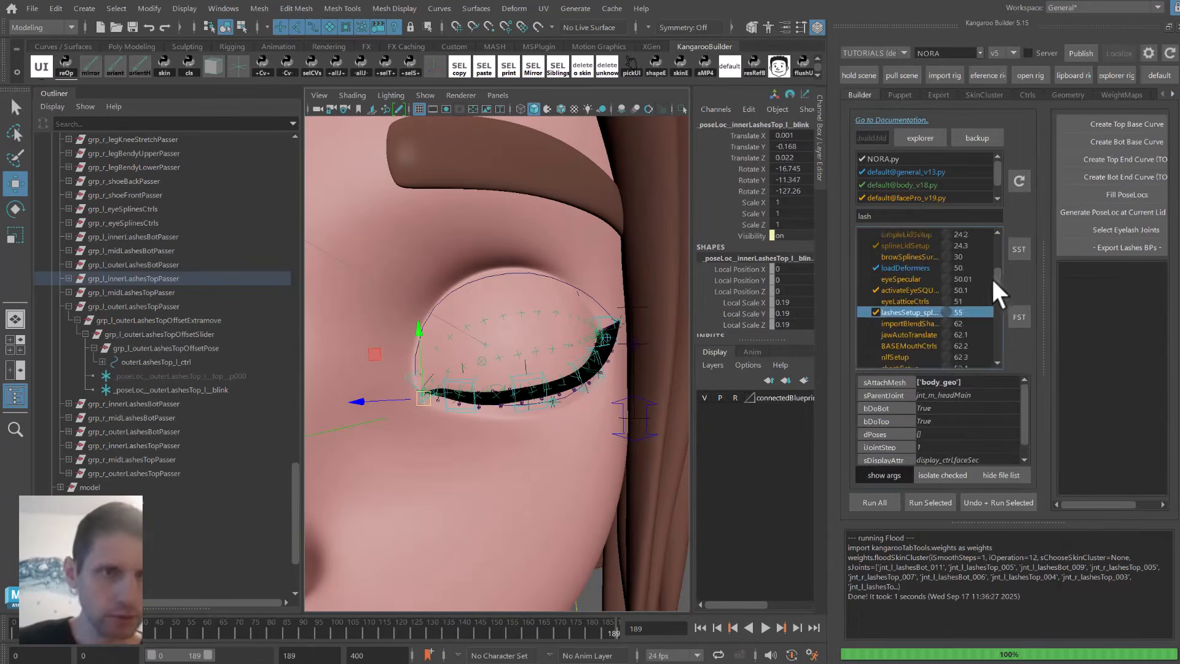
left_click(938, 434)
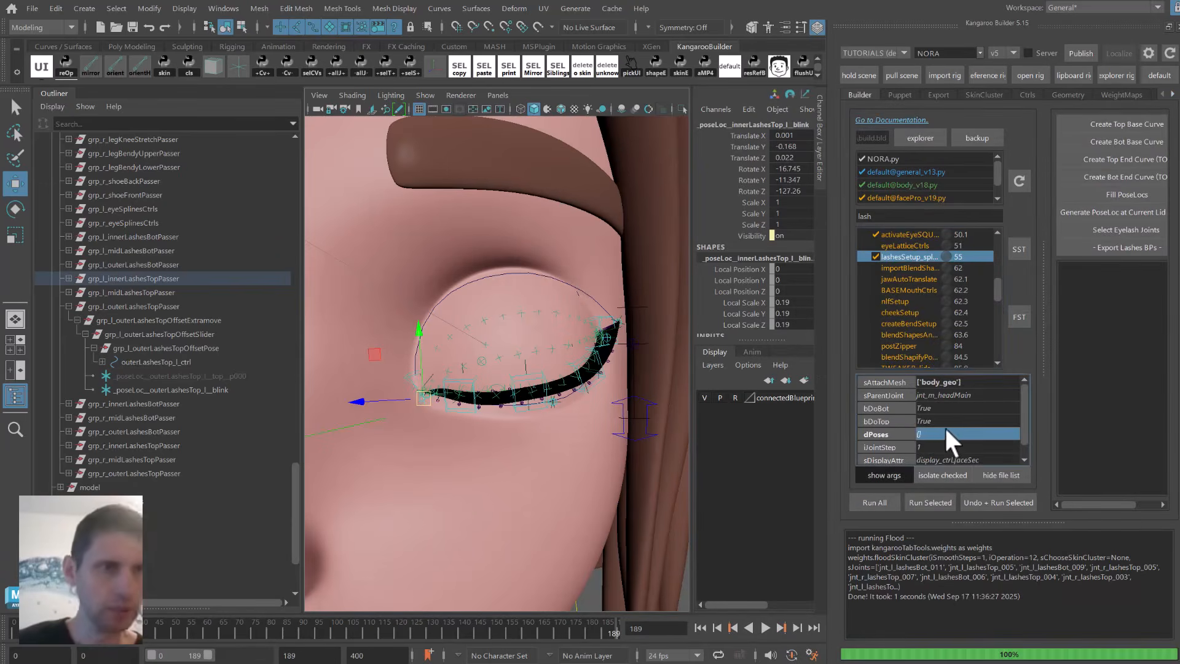
left_click_drag(1040, 346, 1027, 340)
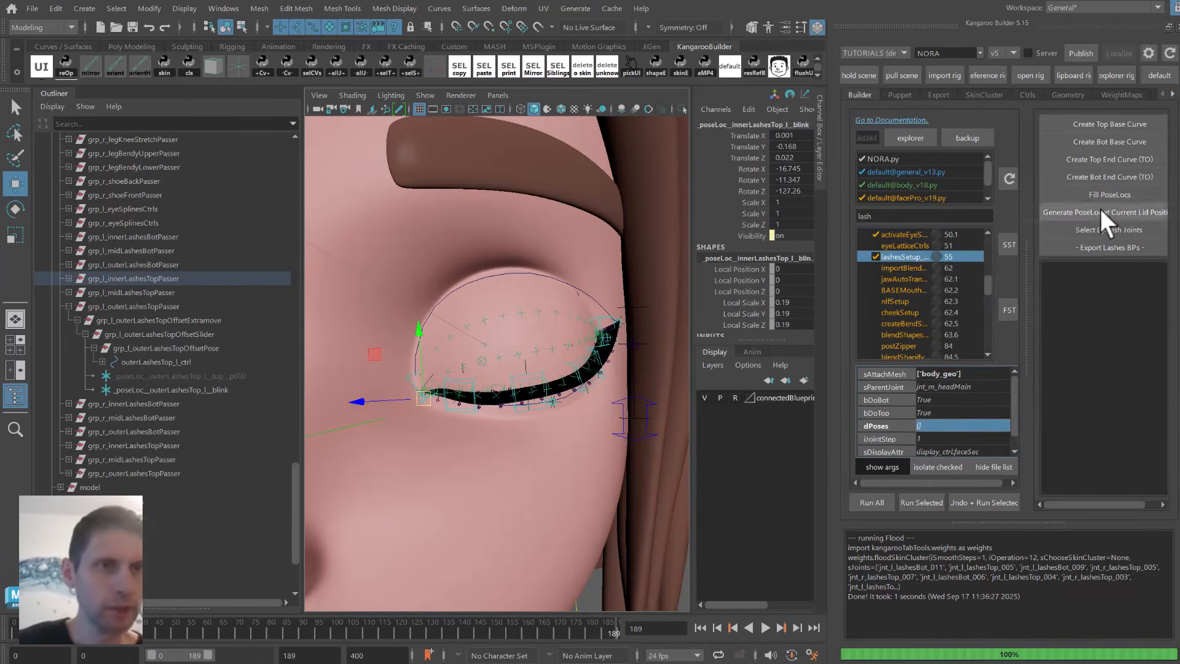
left_click(1114, 193)
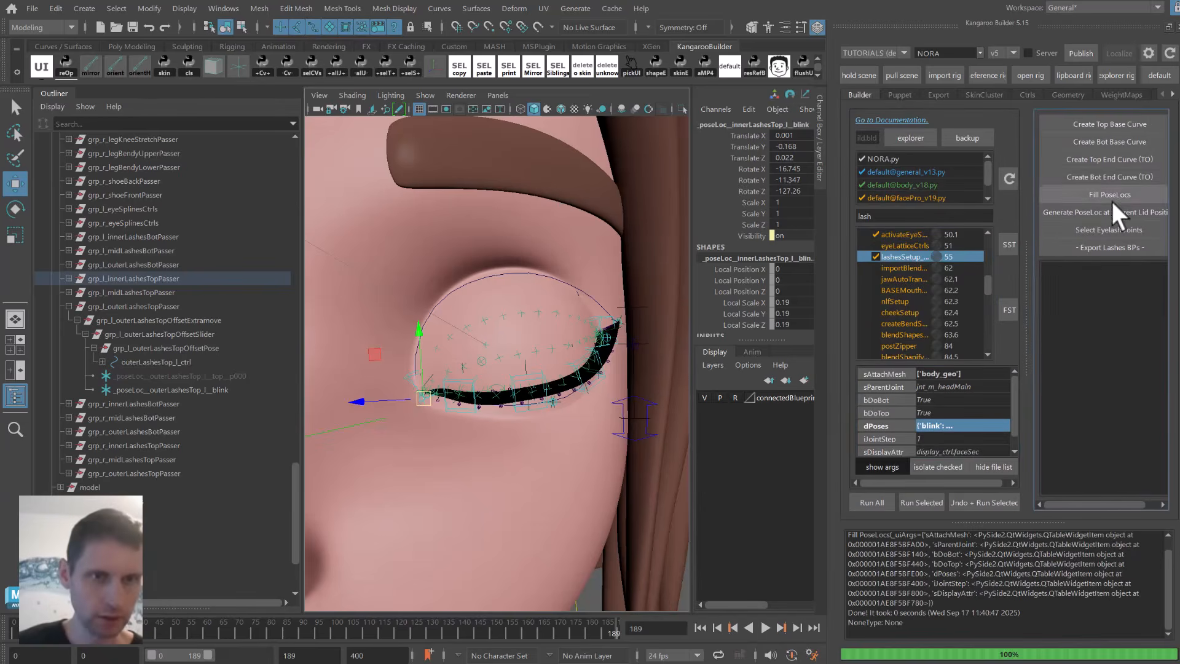
Inspect the blink entry of dPoses in the JSON Editor.
right_click(938, 424)
left_click(965, 471)
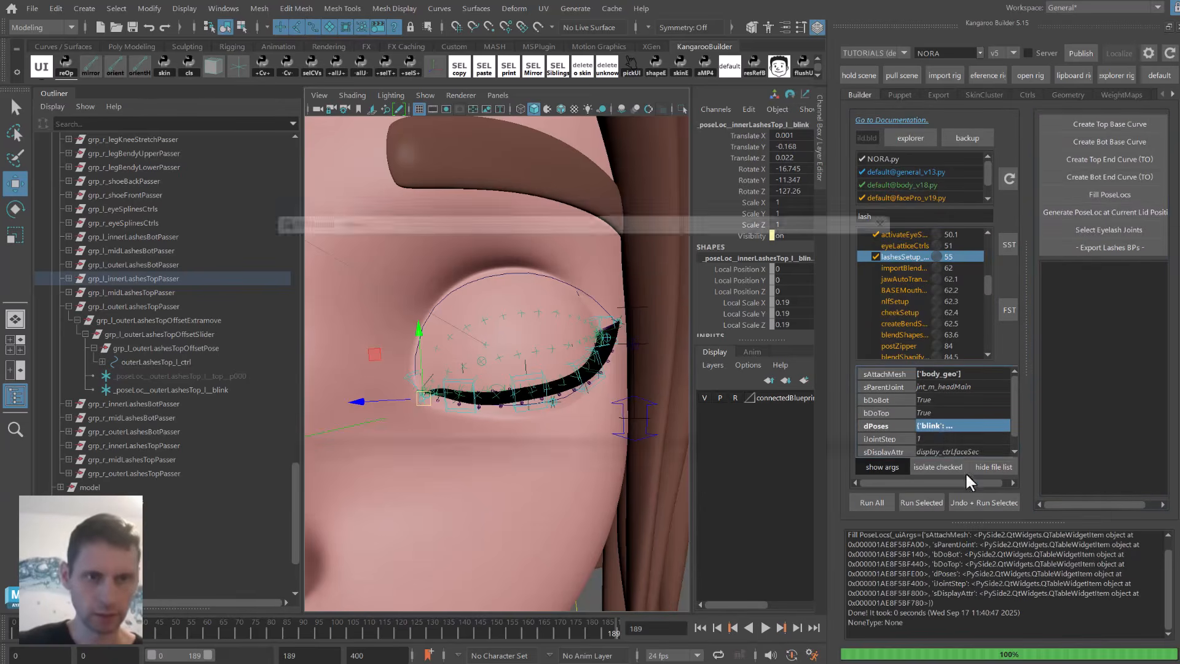
left_click(392, 283)
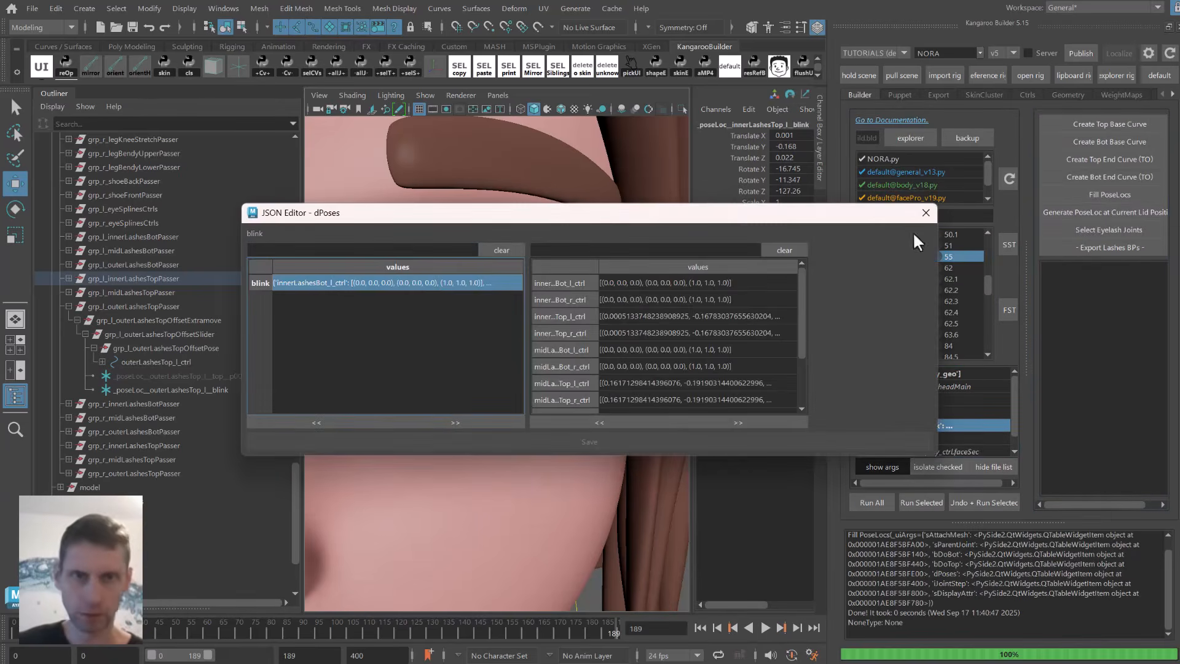
left_click(925, 213)
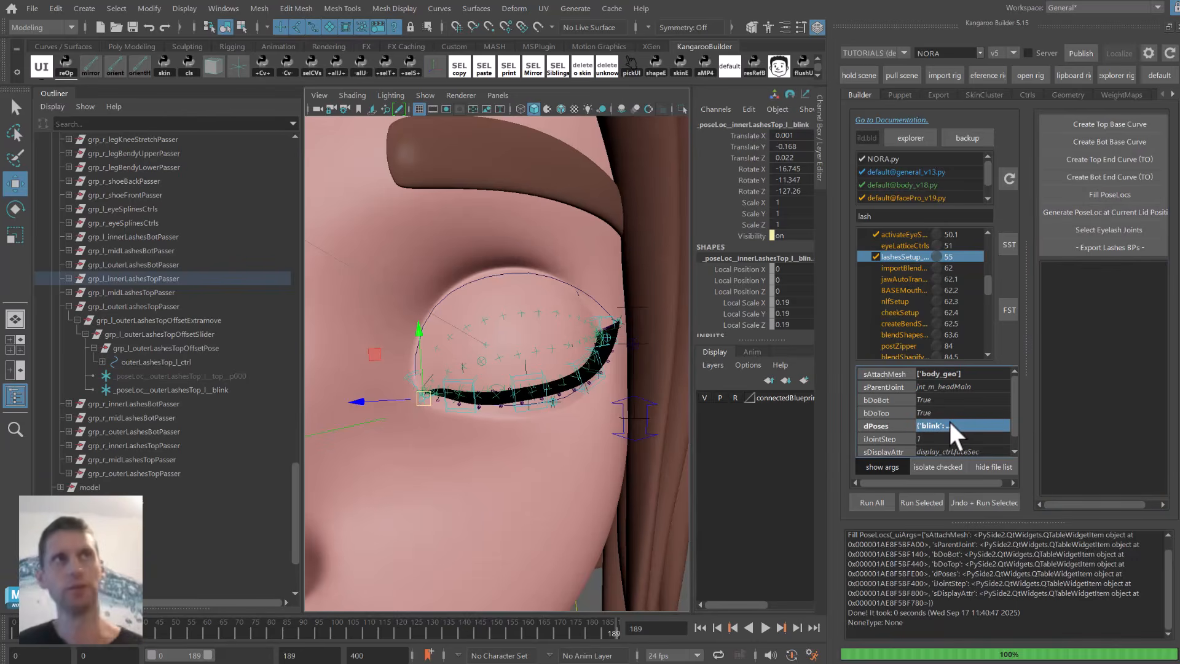
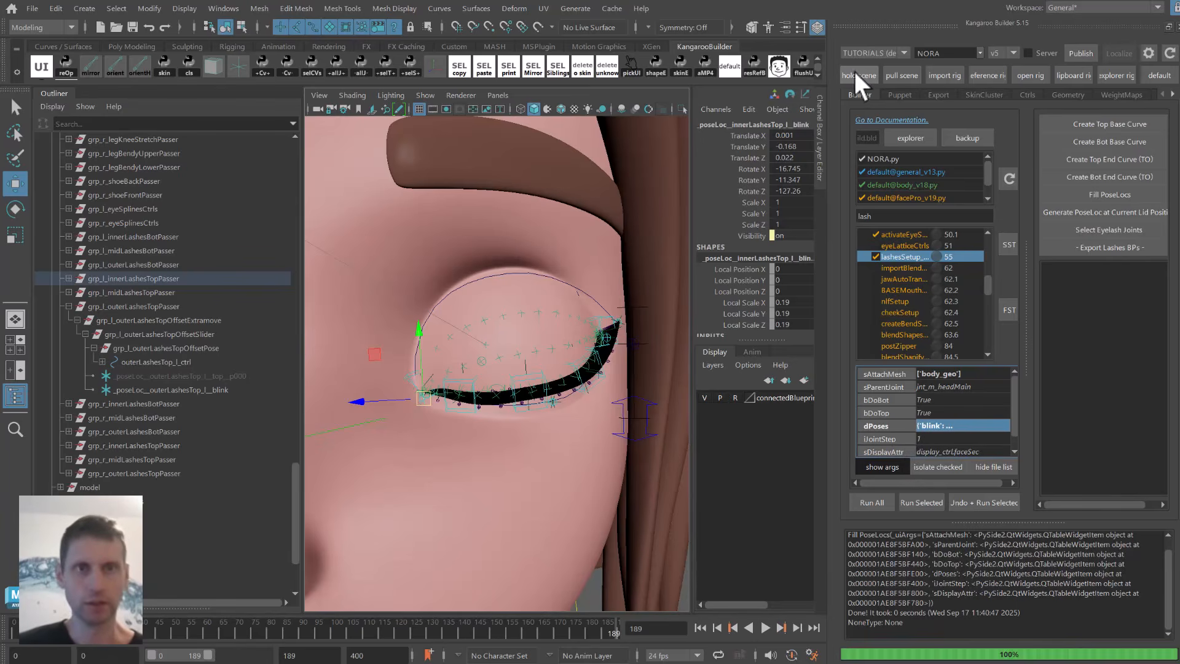
Run all build functions, exporting the unexported eyelashes deformers before continuing the rebuild.
key("q")
left_click(867, 502)
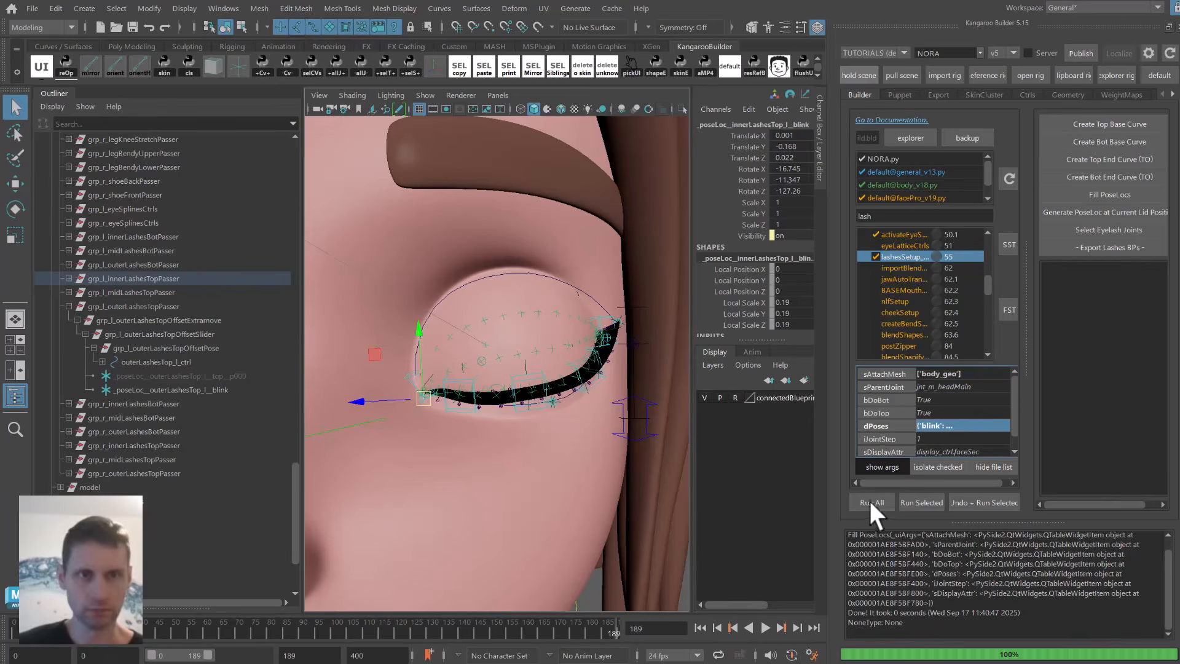
left_click(883, 499)
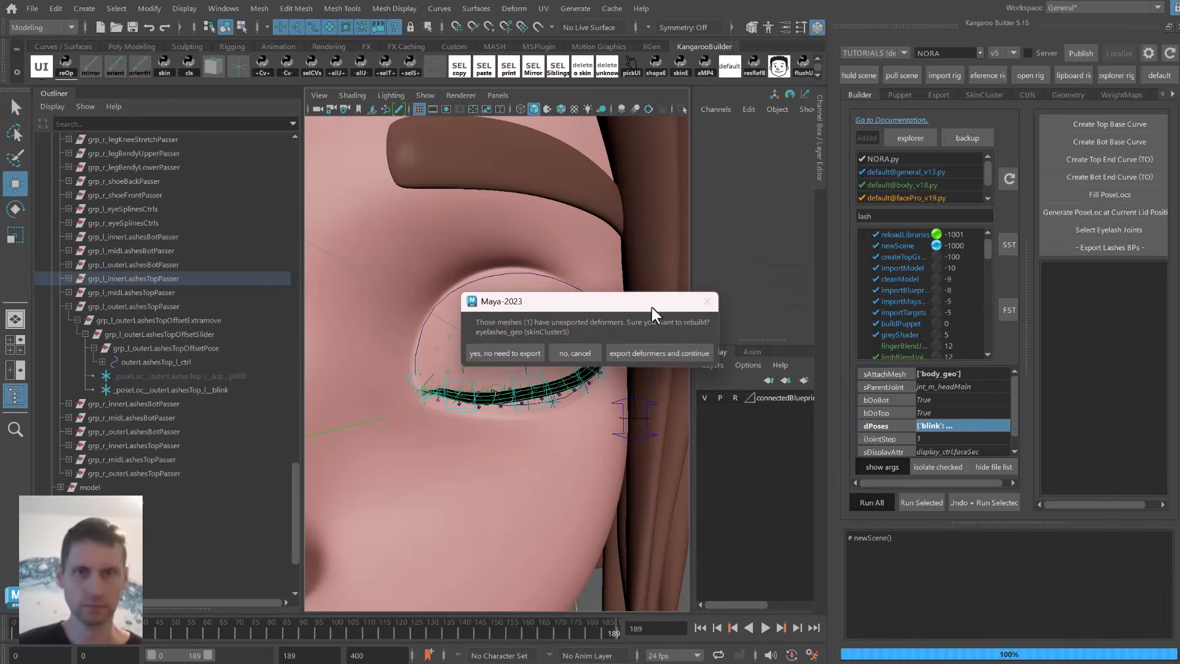
left_click(643, 353)
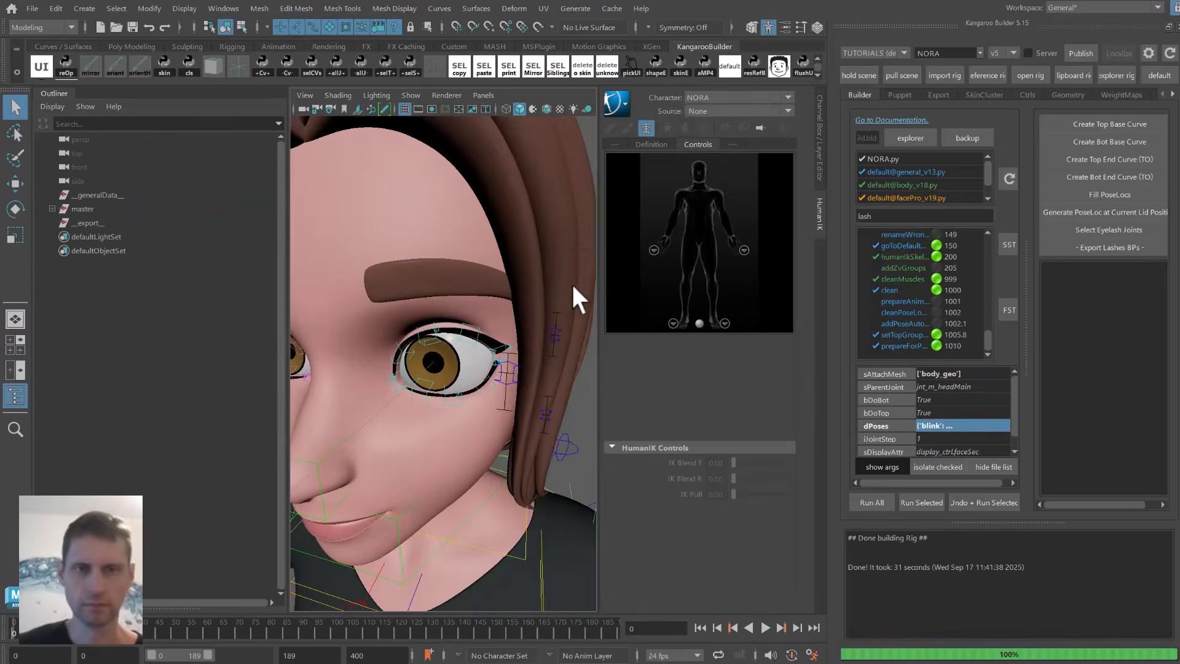
Enable the browSplinesSurface function in the build list and frame the left eyebrow.
left_click_drag(562, 253, 452, 385)
scroll(501, 348, "up", 3)
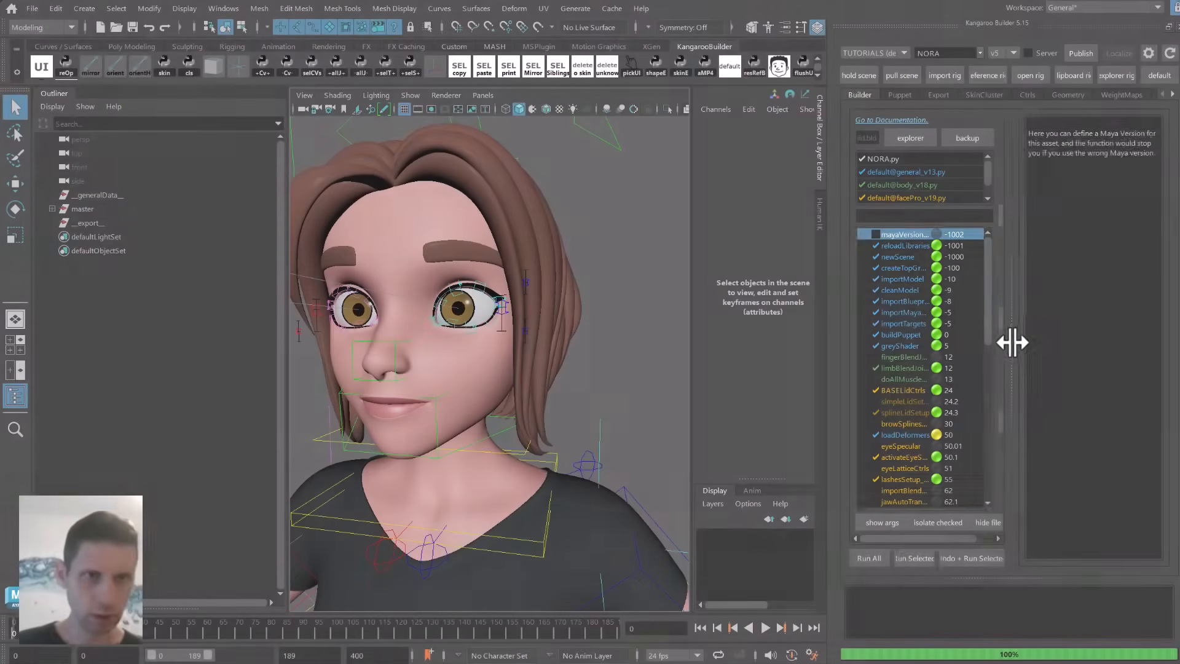
left_click_drag(1014, 342, 1100, 345)
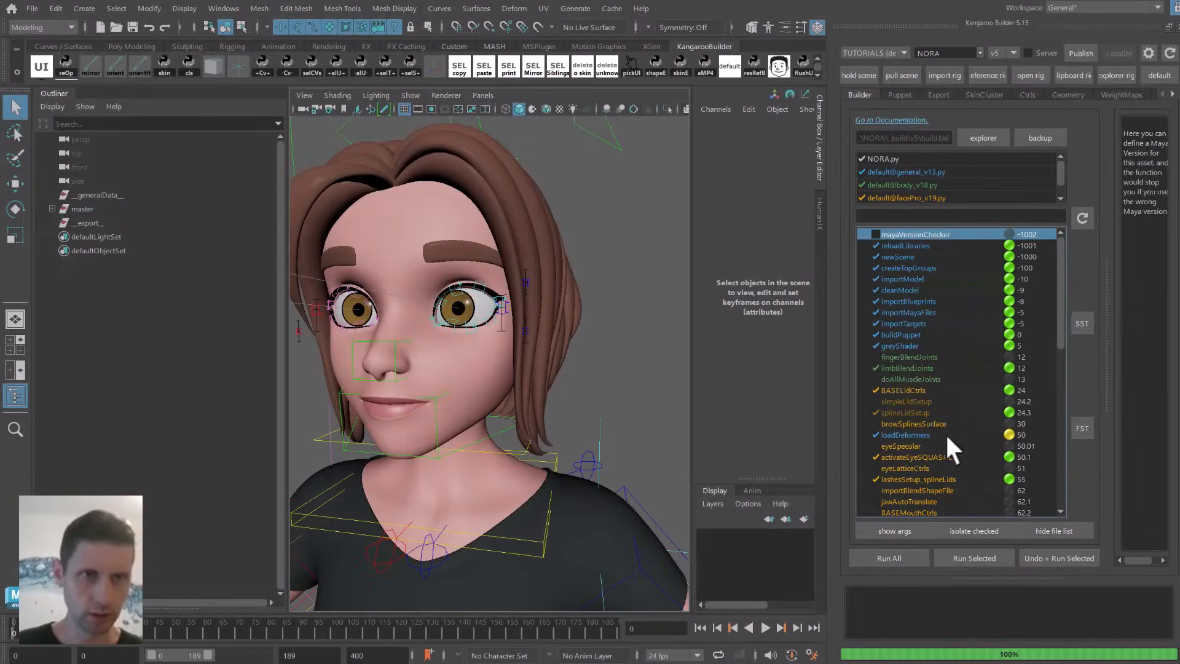
left_click(931, 424)
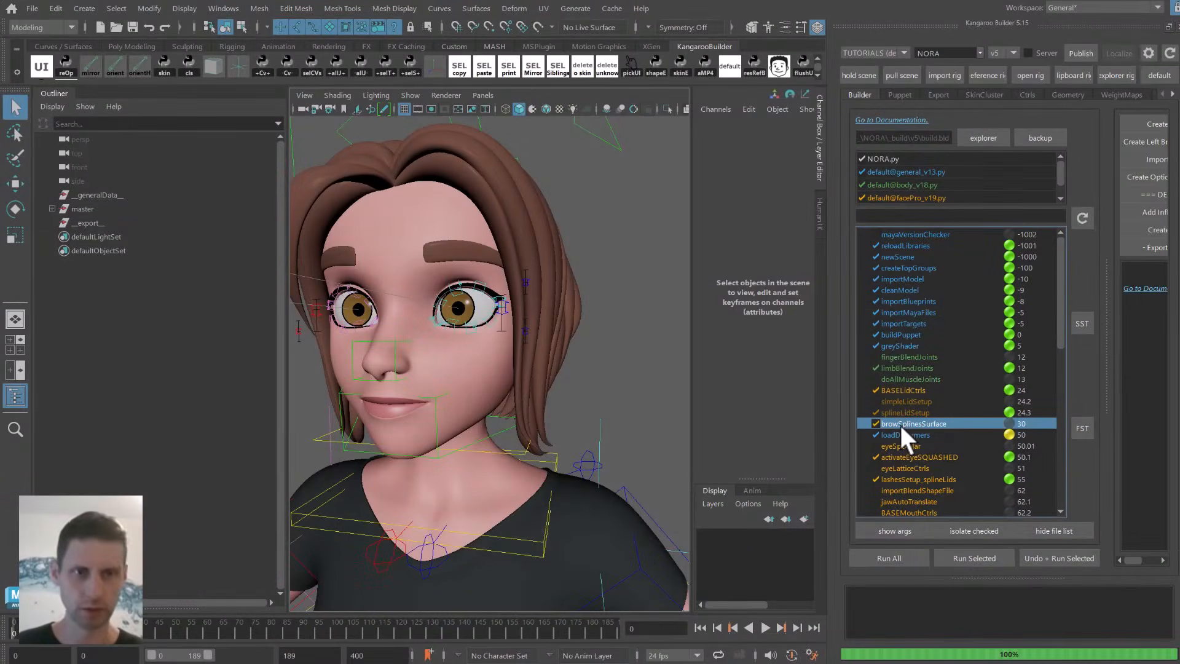
left_click_drag(503, 269, 502, 319, "alt")
middle_click_drag(503, 319, 510, 372, "alt")
scroll(460, 309, "up", 3)
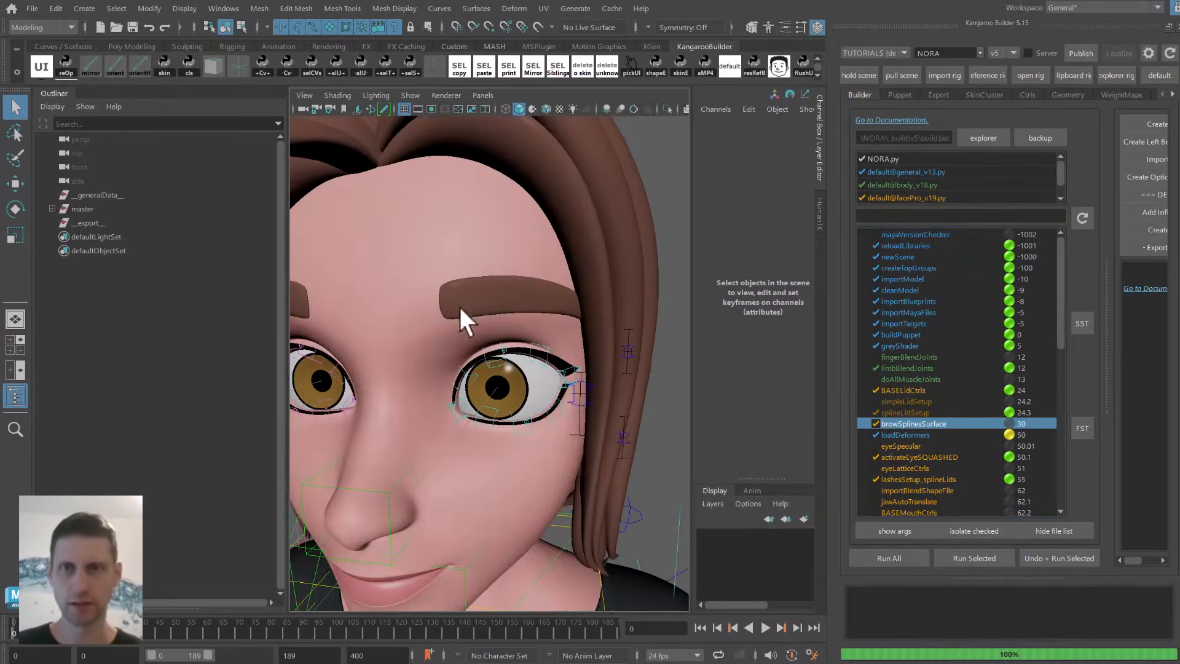
scroll(427, 315, "up", 2)
Hide the hair mesh and the left eyebrow mesh to expose the face geometry beneath them.
left_click(399, 310)
key("F9")
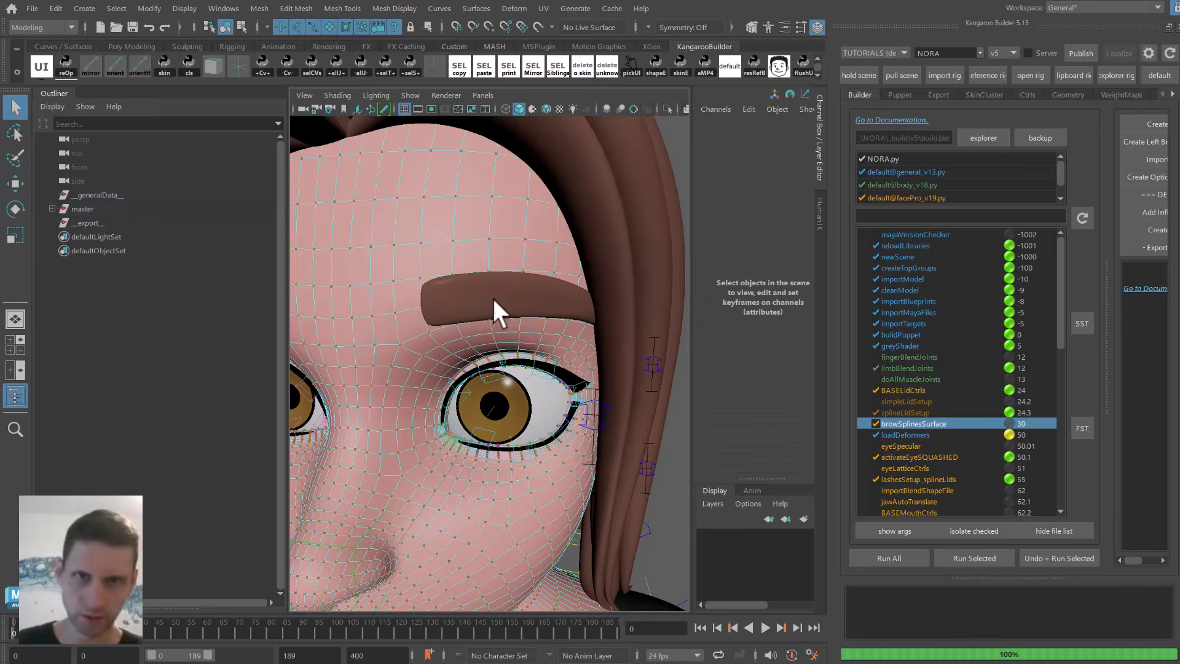
key("F8")
left_click(655, 253)
key("ctrl+h")
left_click(393, 312)
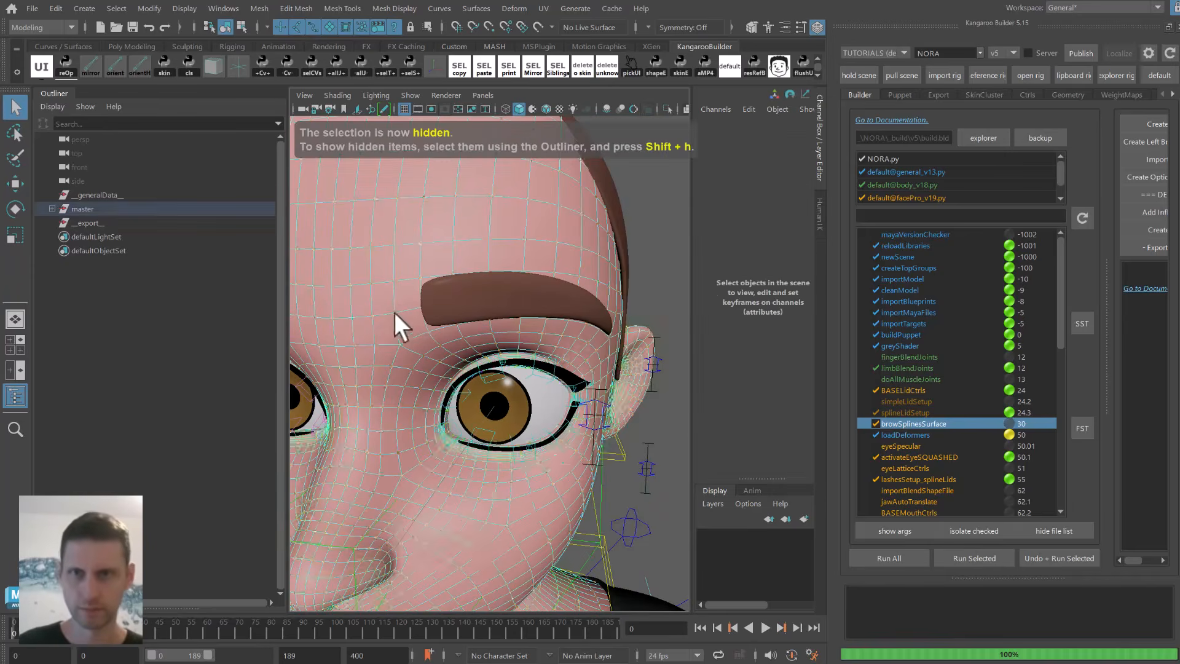
key("F9")
key("y")
key("F8")
left_click(519, 288)
key("ctrl+h")
Select the row of face vertices running along the left brow and show the eyebrow mesh again.
left_click(345, 277)
key("F9")
key("y")
mouse_move(387, 264)
left_mouse_down()
mouse_move(445, 260)
mouse_move(594, 287)
mouse_move(515, 285)
mouse_move(483, 348)
mouse_move(567, 287)
left_mouse_up()
key("ctrl+shift+h")
scroll(567, 287, "down", 3)
key("w")
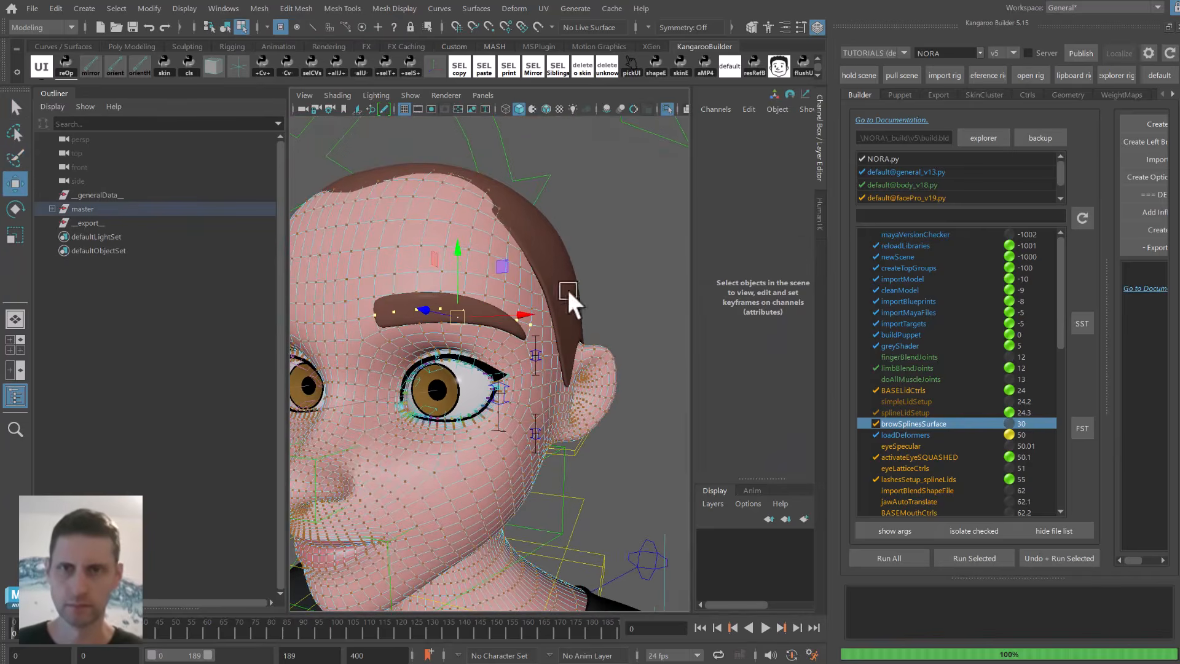
Create the left brow curve from the selected face vertices using the browSplinesSurface function.
left_click_drag(1105, 208, 1006, 195)
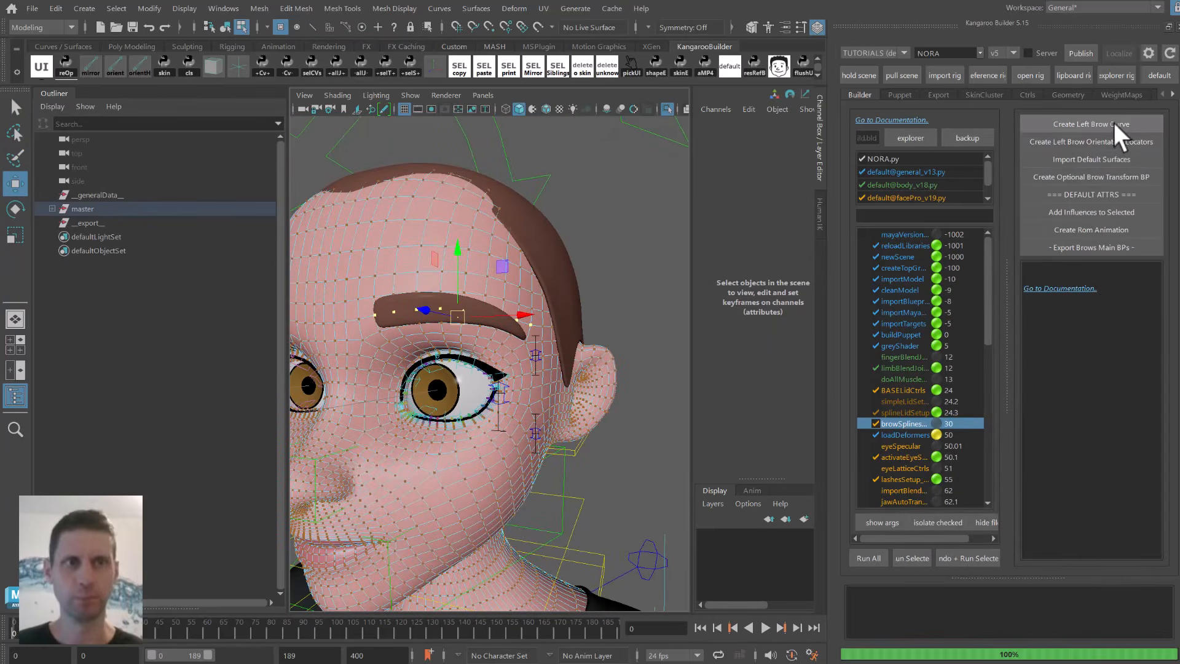
left_click(1111, 122)
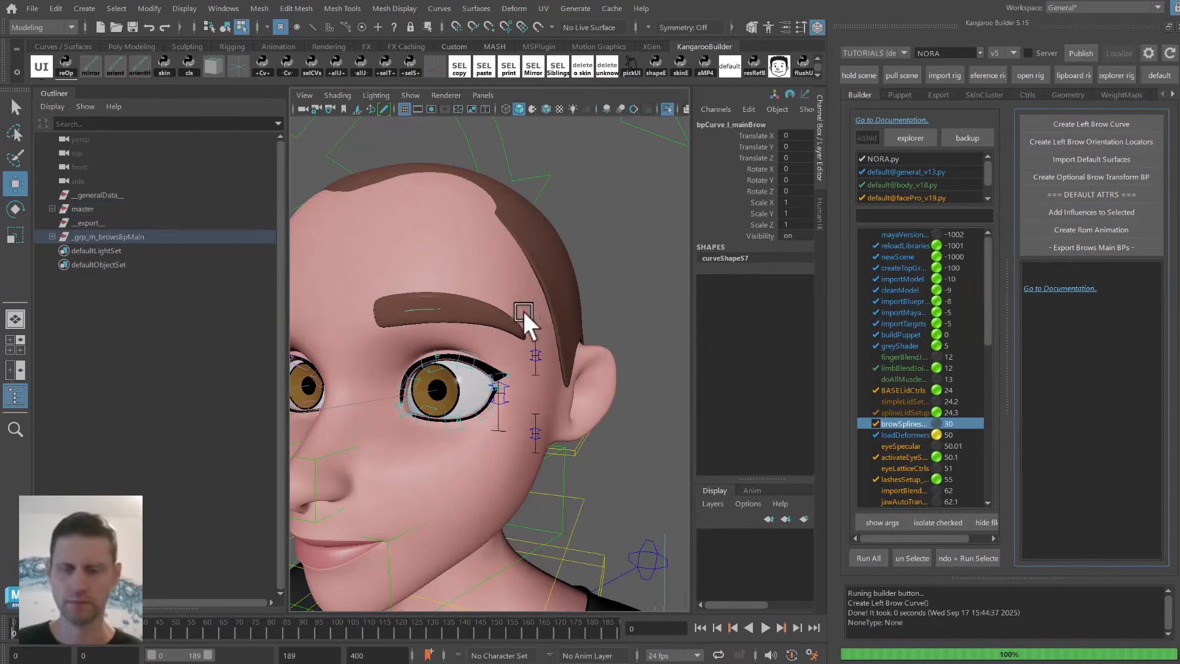
scroll(490, 319, "up", 2)
left_click_drag(490, 319, 411, 245, "alt")
middle_click_drag(411, 246, 426, 255, "alt")
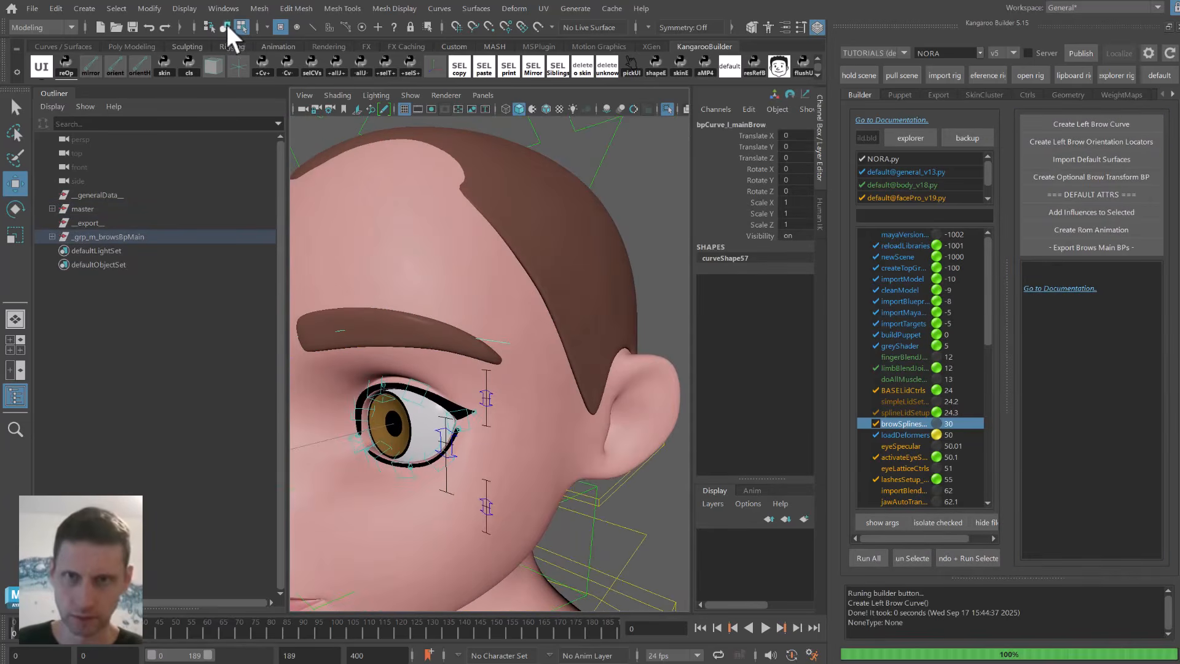
left_click_drag(452, 311, 543, 345)
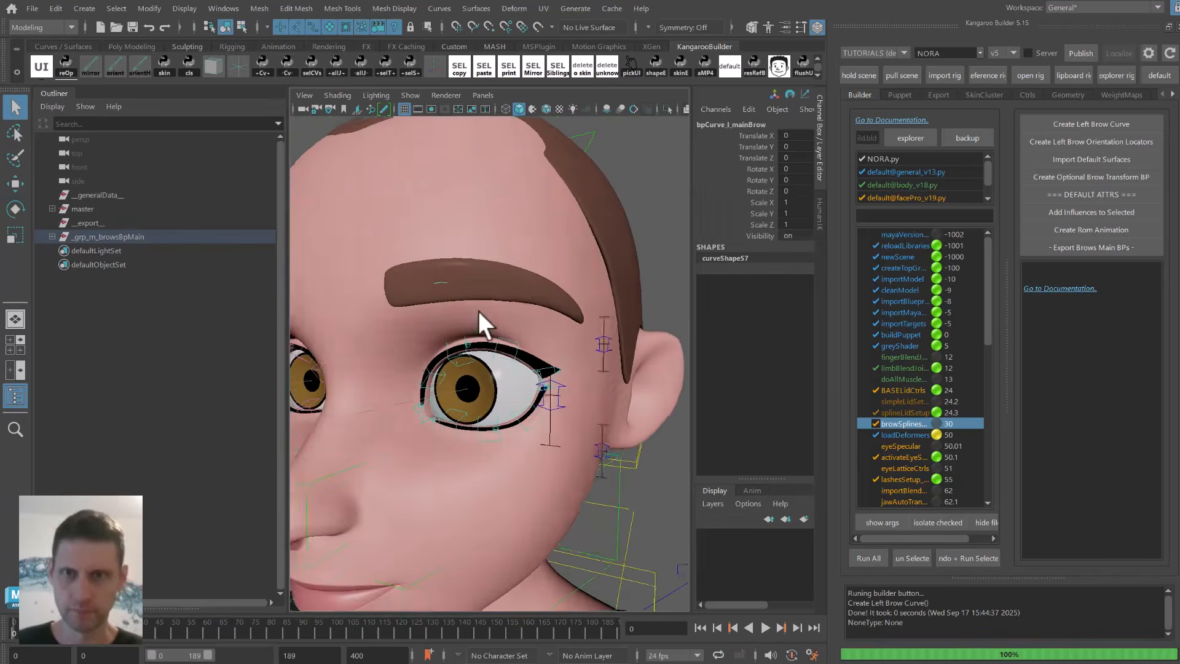
left_click_drag(478, 311, 491, 301, "alt")
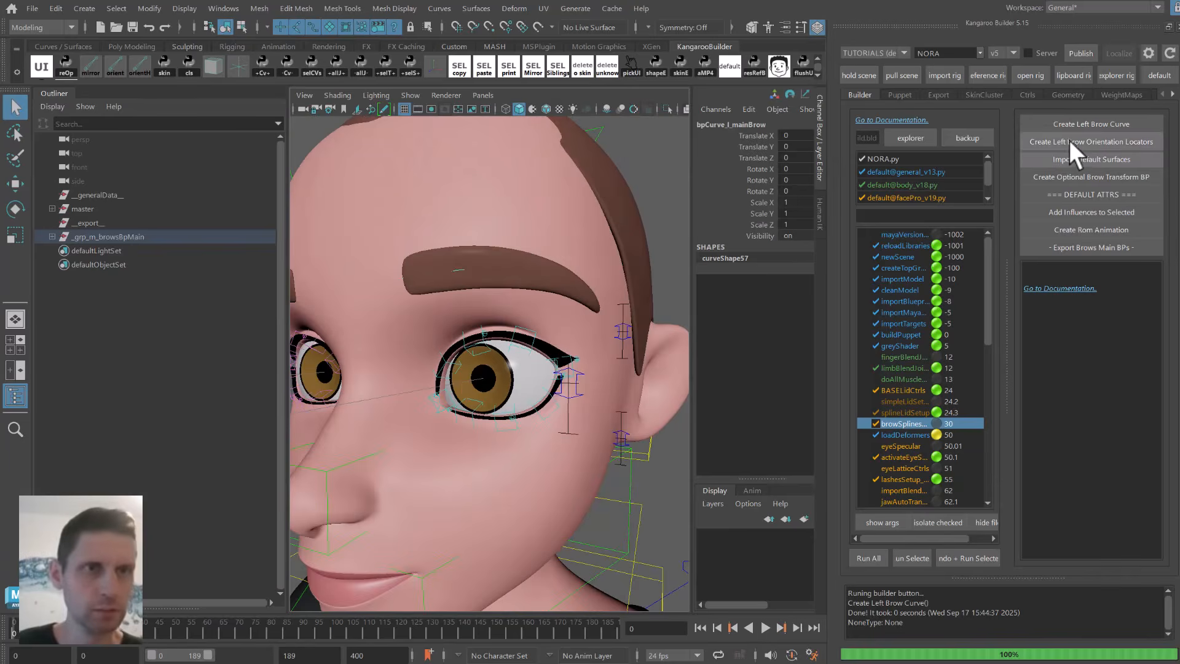
Create the left brow orientation locators and rotate the inner one to about 20 degrees in Y.
left_click(1066, 141)
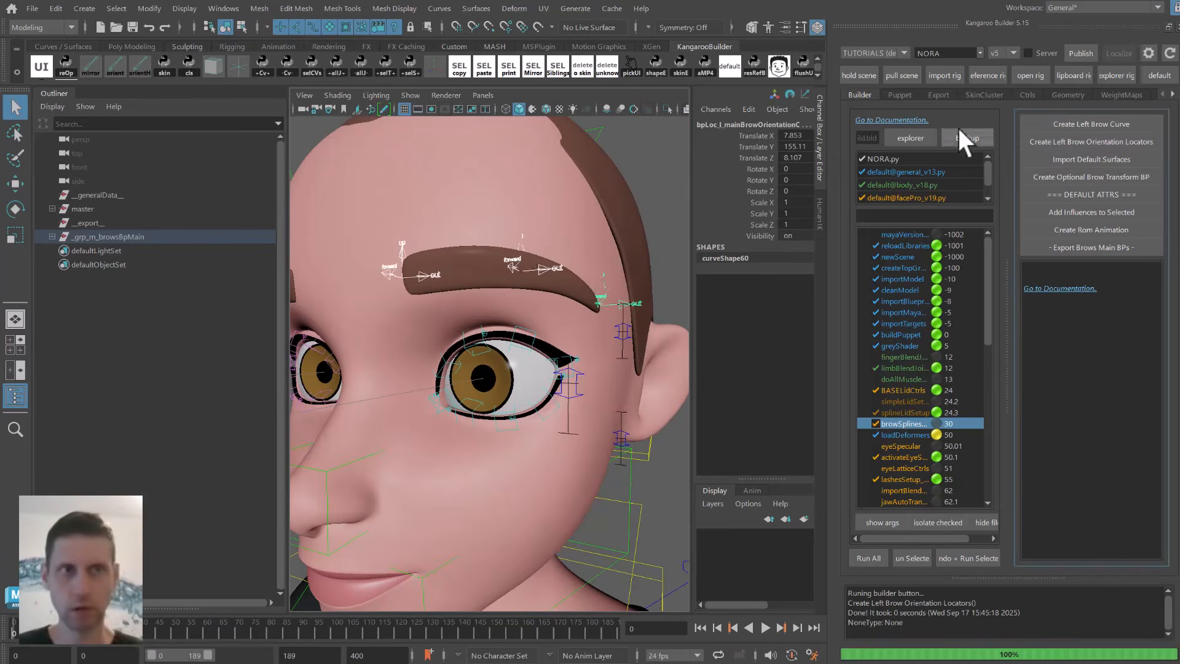
key("f")
key("4")
left_click(470, 267)
key("5")
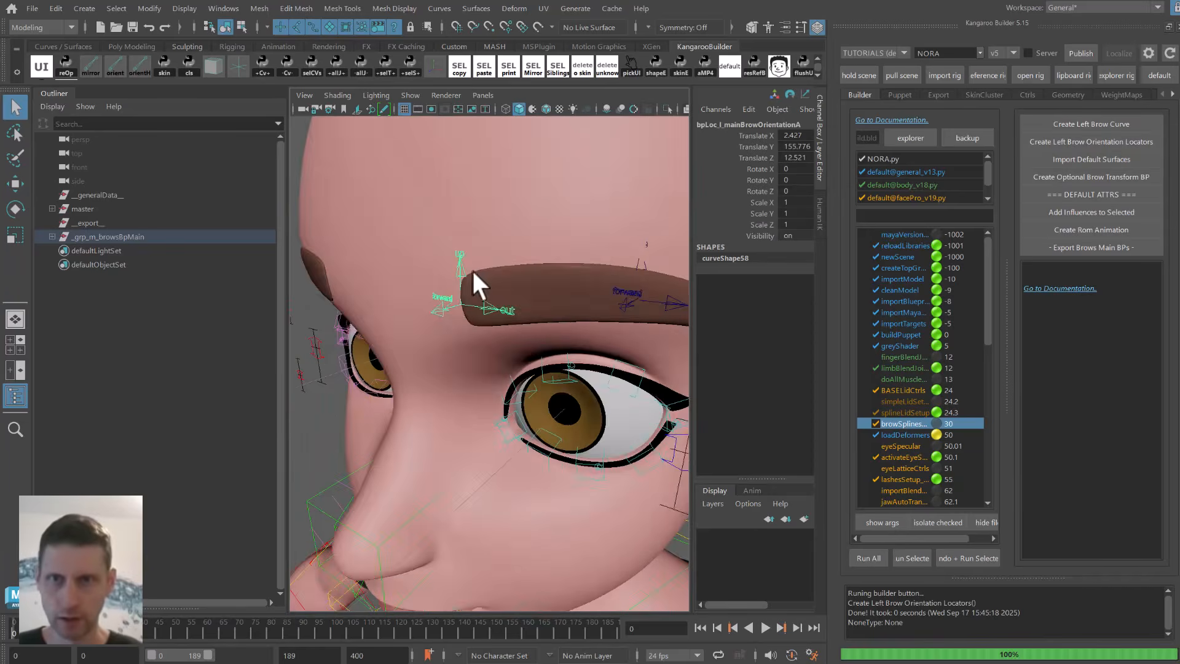
key("e")
mouse_move(471, 268)
left_mouse_down("alt")
mouse_move(512, 294)
mouse_move(522, 286)
left_mouse_up("alt")
mouse_move(522, 286)
left_mouse_down("alt")
mouse_move(518, 262)
mouse_move(533, 284)
mouse_move(503, 296)
left_mouse_up("alt")
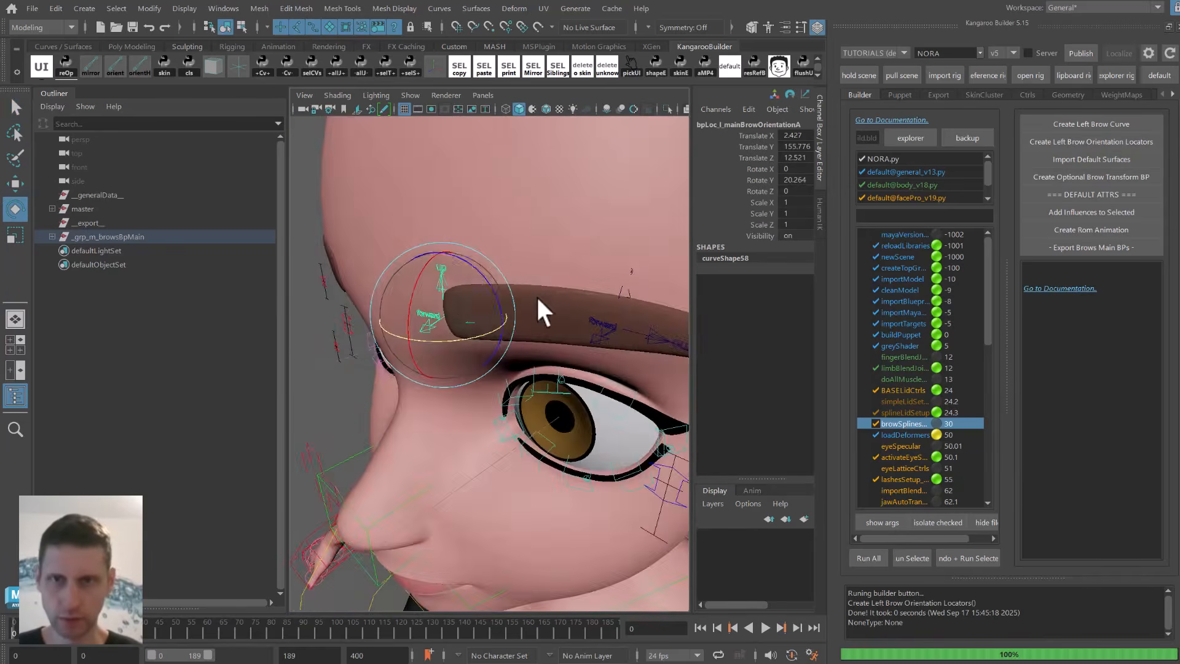
Rotate the middle left brow orientation locator to about 38.5 degrees in Y to follow the forehead's curvature.
mouse_move(618, 294)
middle_mouse_down("alt")
mouse_move(489, 261)
mouse_move(491, 245)
mouse_move(485, 257)
mouse_move(524, 291)
middle_mouse_up("alt")
key("4")
left_click(438, 232)
scroll(485, 255, "up", 5)
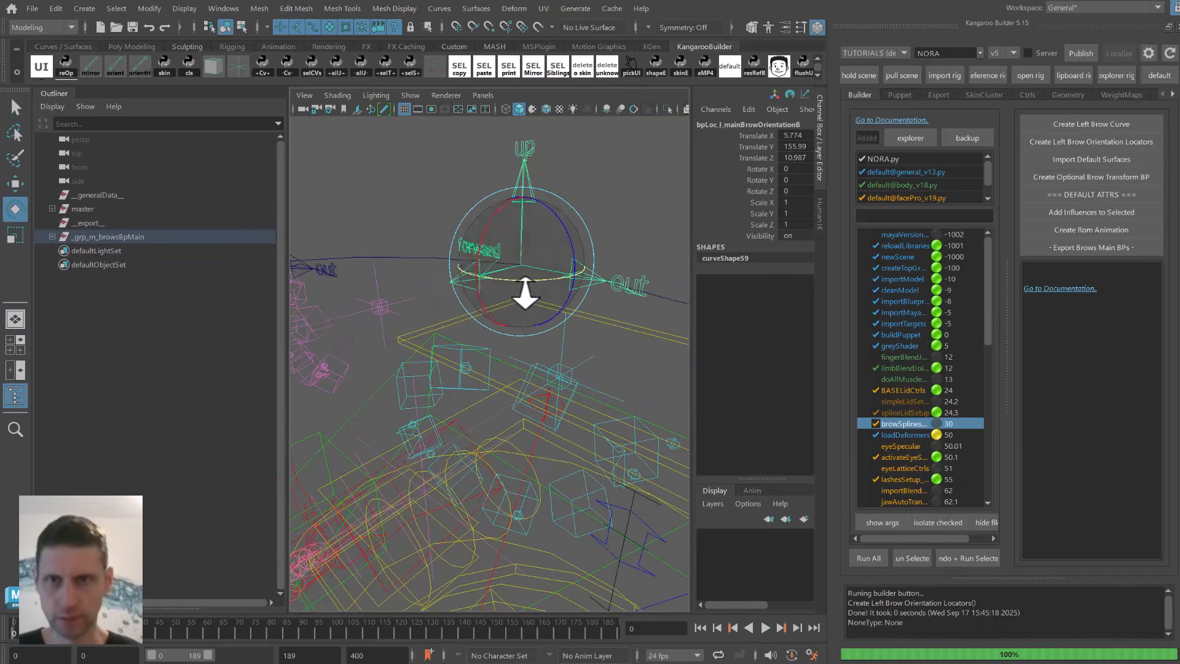
key("q")
left_click(466, 232)
left_click_drag(467, 233, 492, 227, "alt")
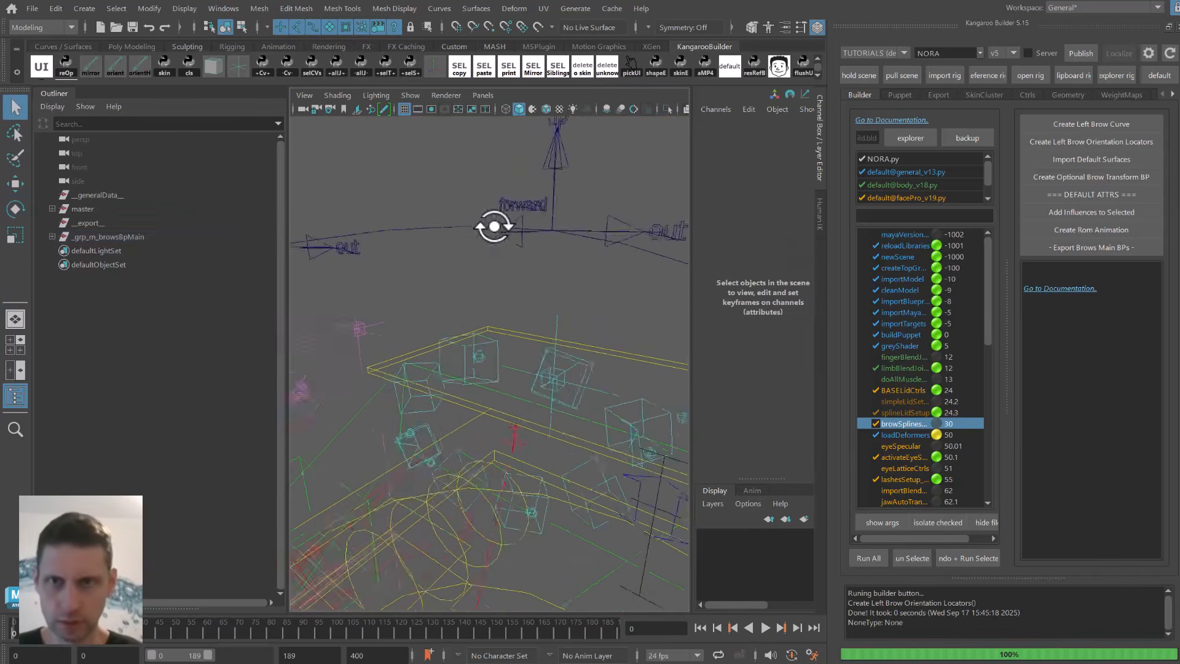
middle_click_drag(492, 226, 474, 301, "alt")
right_click_drag(474, 301, 483, 315, "alt")
left_click(468, 277)
key("5")
mouse_move(533, 284)
right_mouse_down("alt")
mouse_move(527, 294)
mouse_move(544, 306)
right_mouse_up("alt")
key("e")
mouse_move(543, 306)
left_mouse_down("alt")
mouse_move(494, 295)
mouse_move(486, 429)
mouse_move(518, 407)
mouse_move(489, 302)
left_mouse_up("alt")
key("4")
right_click_drag(490, 303, 503, 328, "alt")
left_click_drag(503, 329, 505, 349, "alt")
key("q")
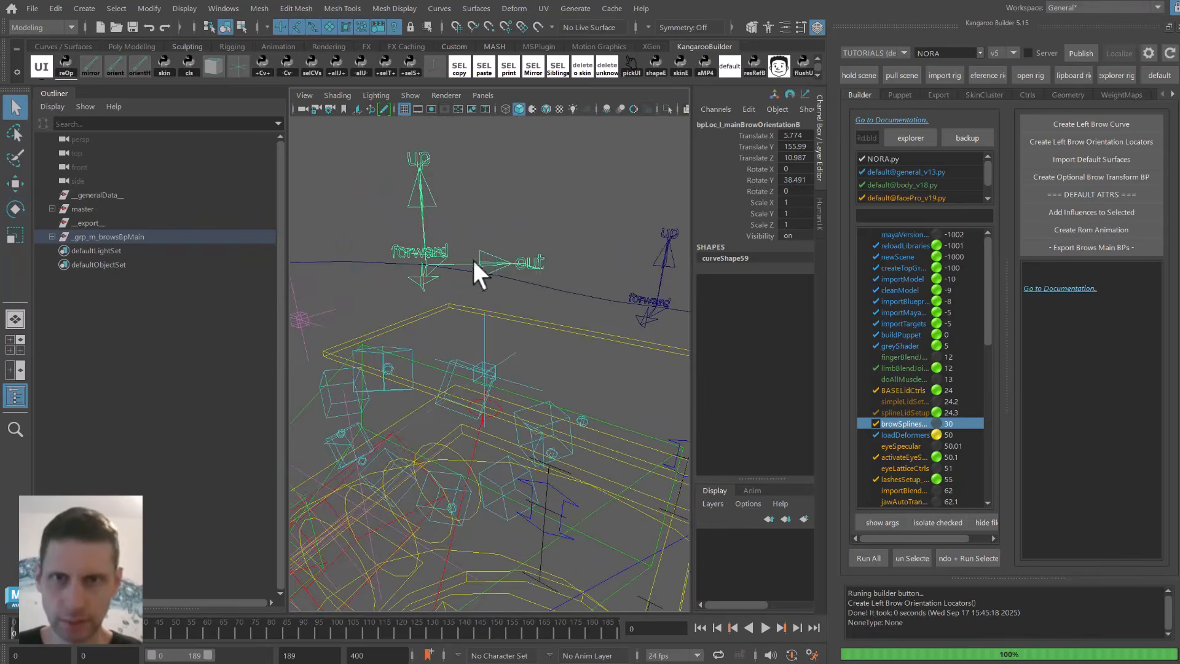
right_click_drag(507, 250, 435, 231, "alt")
key("5")
left_click_drag(459, 264, 352, 242, "alt")
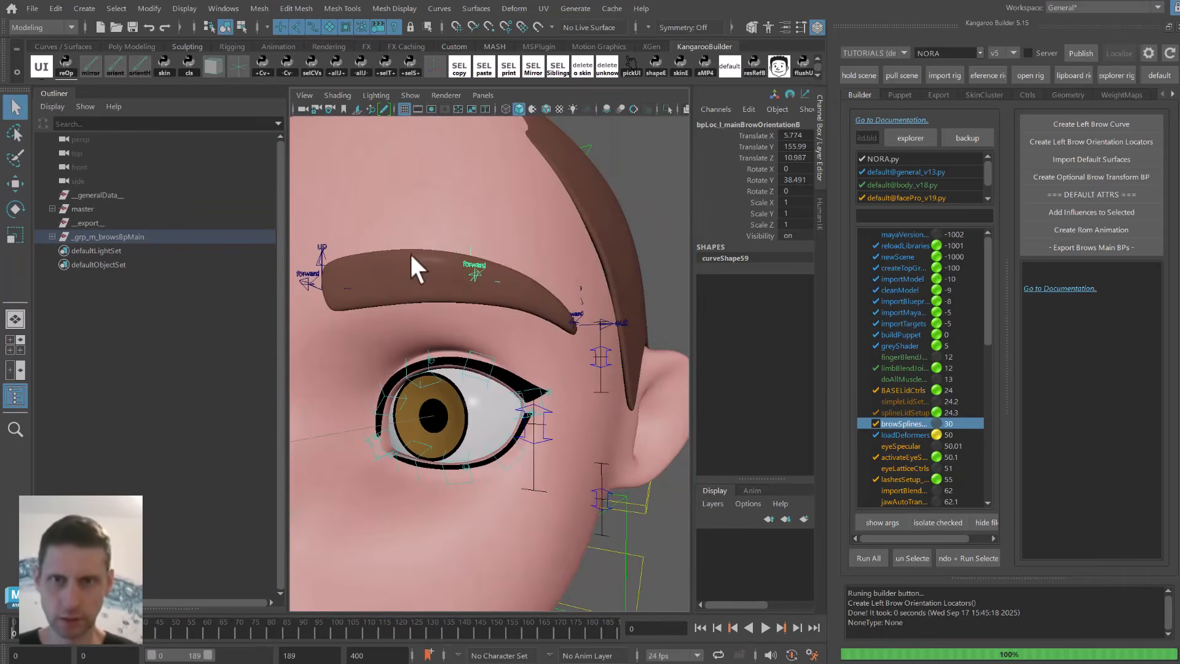
Rotate the outer left brow orientation locator to about 71 degrees in Y.
left_click_drag(488, 286, 492, 256, "alt")
right_click_drag(492, 255, 552, 290, "alt")
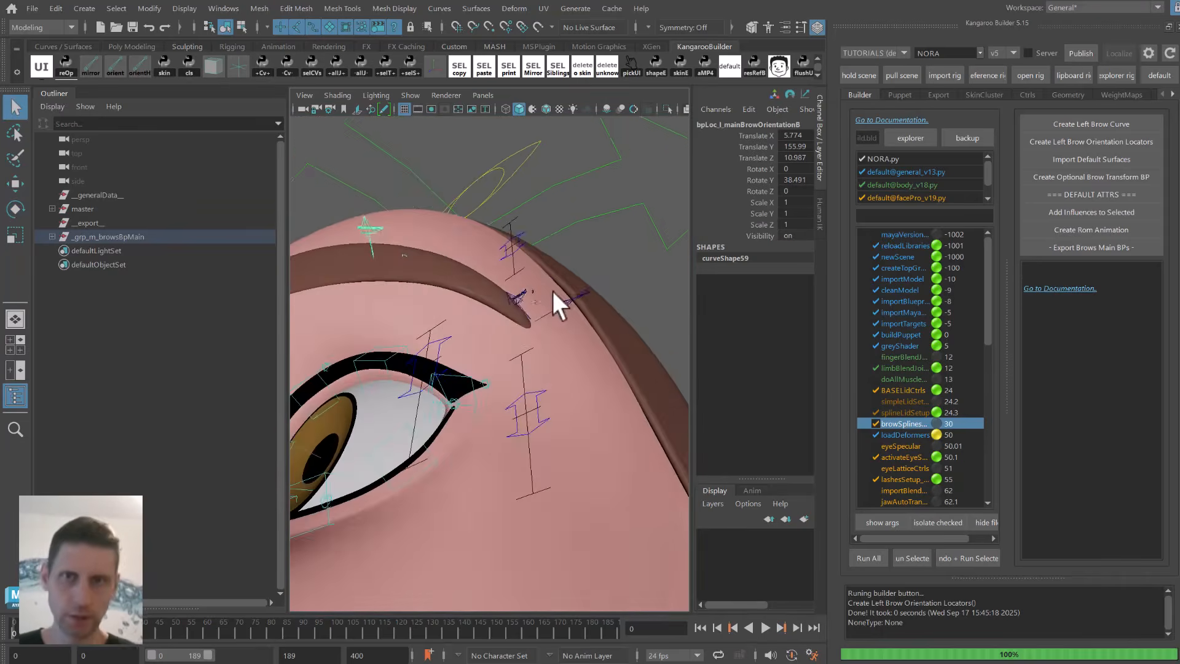
left_click(580, 300)
left_click_drag(581, 301, 514, 312, "alt")
middle_click_drag(513, 312, 456, 325, "alt")
right_click_drag(456, 325, 469, 307, "alt")
key("e")
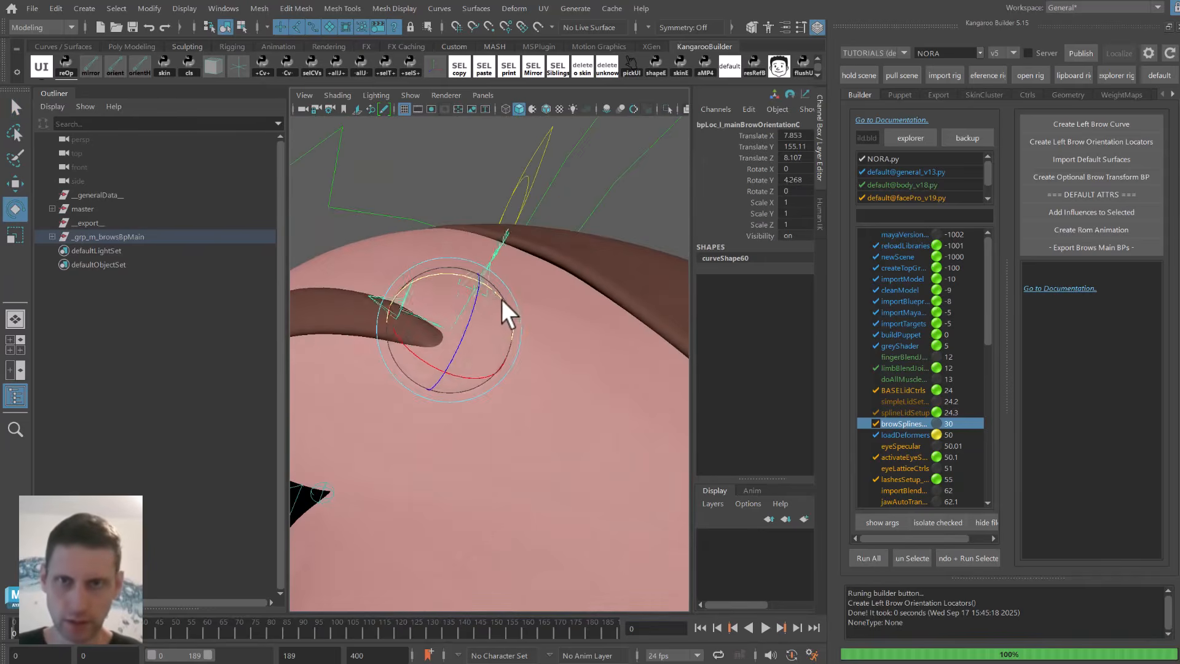
left_click_drag(501, 300, 501, 371)
Nudge the outer brow orientation locator onto the skin and refine its rotation to about -25, 57.6 and -25.9 degrees.
key("w")
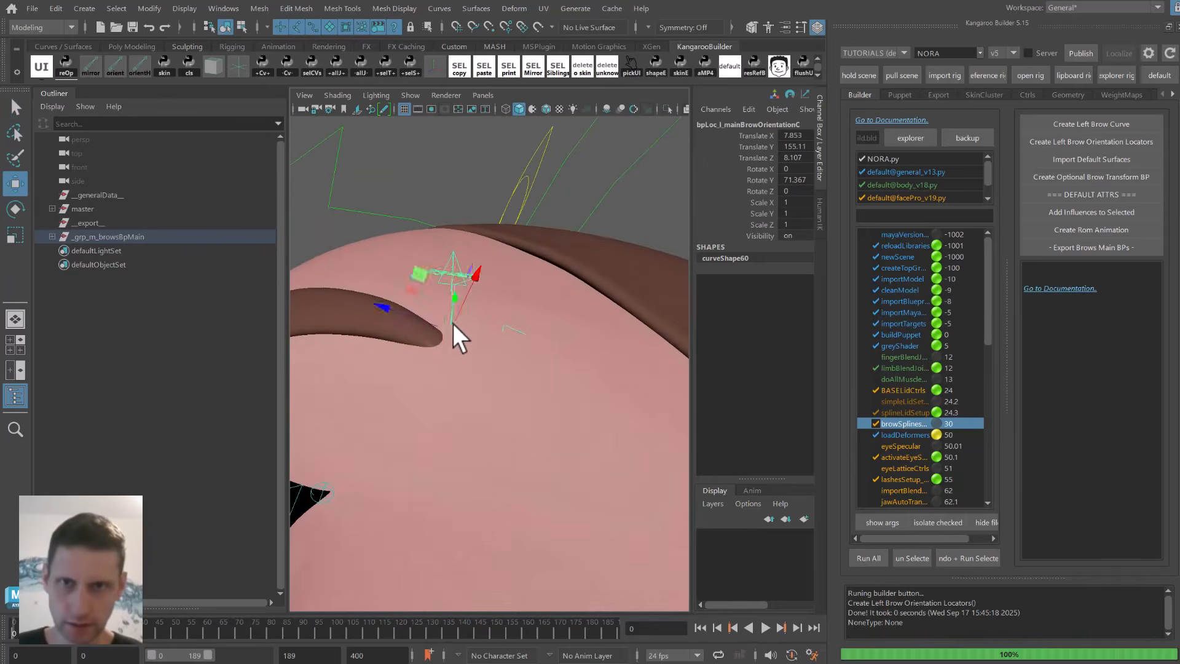
left_click_drag(453, 323, 443, 317)
left_click_drag(443, 318, 471, 312, "alt")
right_click_drag(472, 312, 477, 335, "alt")
left_click_drag(477, 335, 443, 378, "alt")
mouse_move(444, 378)
left_mouse_down("alt")
mouse_move(406, 297)
mouse_move(436, 258)
mouse_move(492, 308)
mouse_move(482, 371)
mouse_move(415, 357)
mouse_move(425, 312)
mouse_move(487, 340)
mouse_move(478, 353)
left_mouse_up("alt")
key("e")
key("alt+5")
scroll(432, 310, "down", 5)
left_click_drag(432, 311, 454, 238, "alt")
key("q")
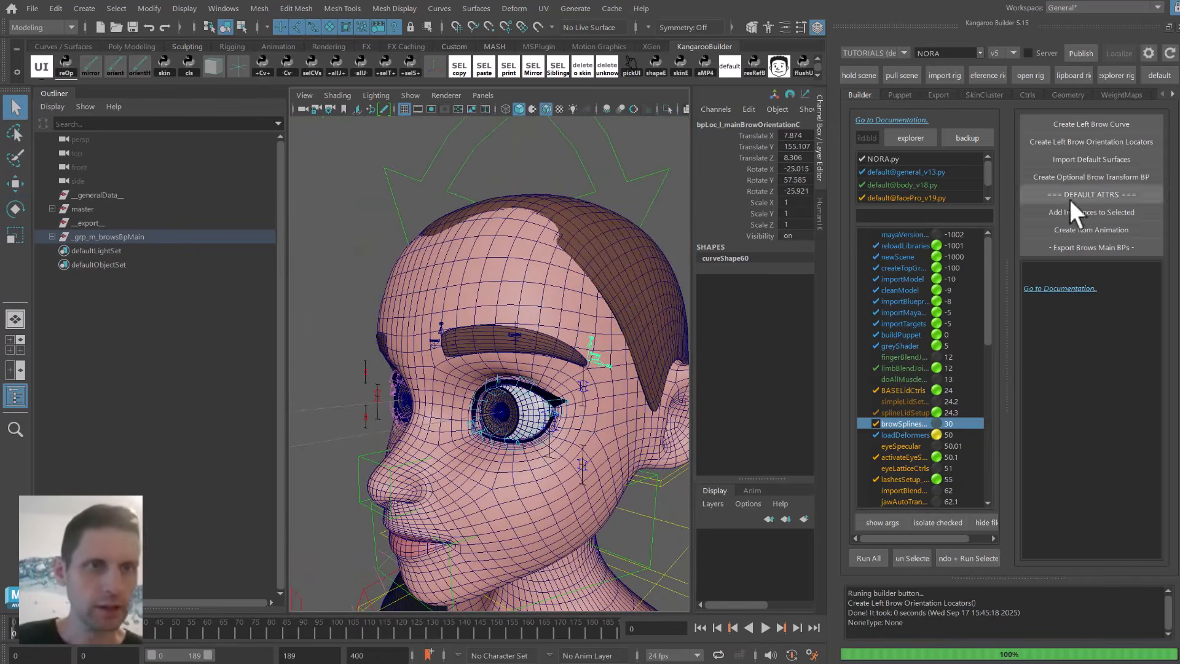
Import the default brow surfaces and lower them toward the head to about 172 in Translate Y.
left_click(1117, 158)
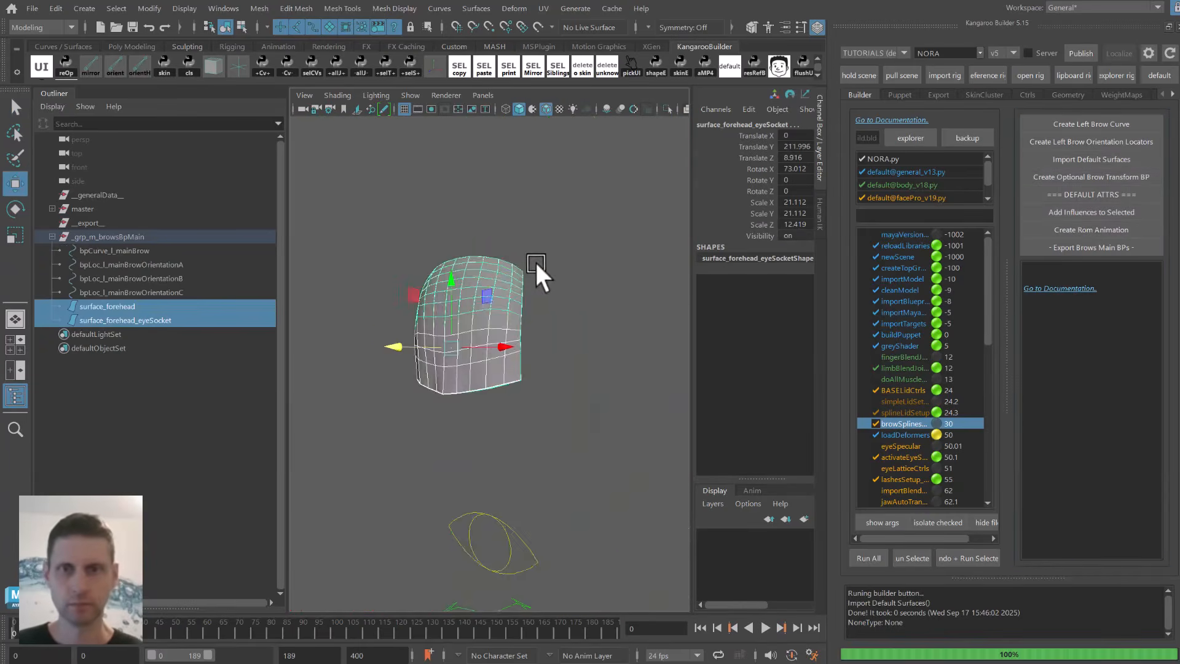
left_click_drag(535, 260, 467, 444, "alt")
left_click_drag(466, 332, 480, 296, "alt")
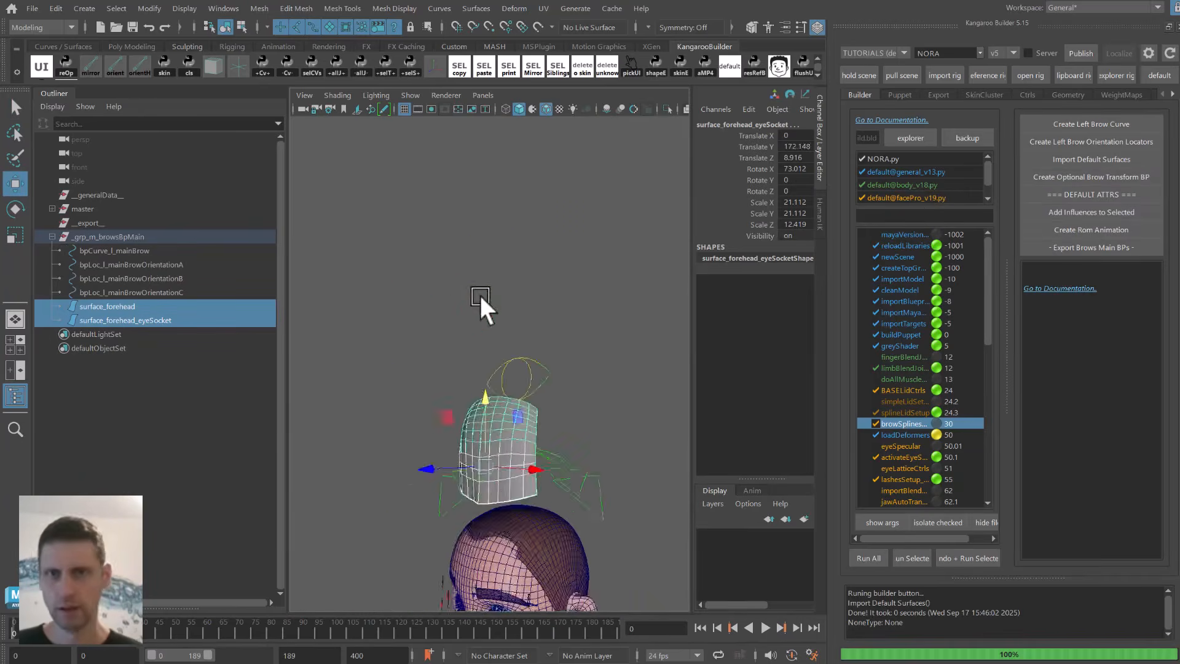
Move both forehead surfaces in front of the face, to about 152.8 in Translate Y and 12.5 in Translate Z.
middle_click_drag(481, 296, 506, 182, "alt")
left_click_drag(507, 274, 475, 418)
left_click_drag(492, 395, 481, 410, "alt")
middle_click_drag(481, 411, 499, 296, "alt")
left_click_drag(499, 307, 454, 419, "alt")
left_click_drag(455, 419, 452, 335, "alt")
right_click_drag(452, 335, 504, 349, "alt")
left_click_drag(504, 348, 482, 357, "alt")
left_click_drag(482, 356, 482, 335)
left_click_drag(481, 335, 535, 223, "alt")
Examine how surface_forehead and surface_forehead_eyeSocket sit against the face in wireframe and shaded display from the side.
key("q")
key("4")
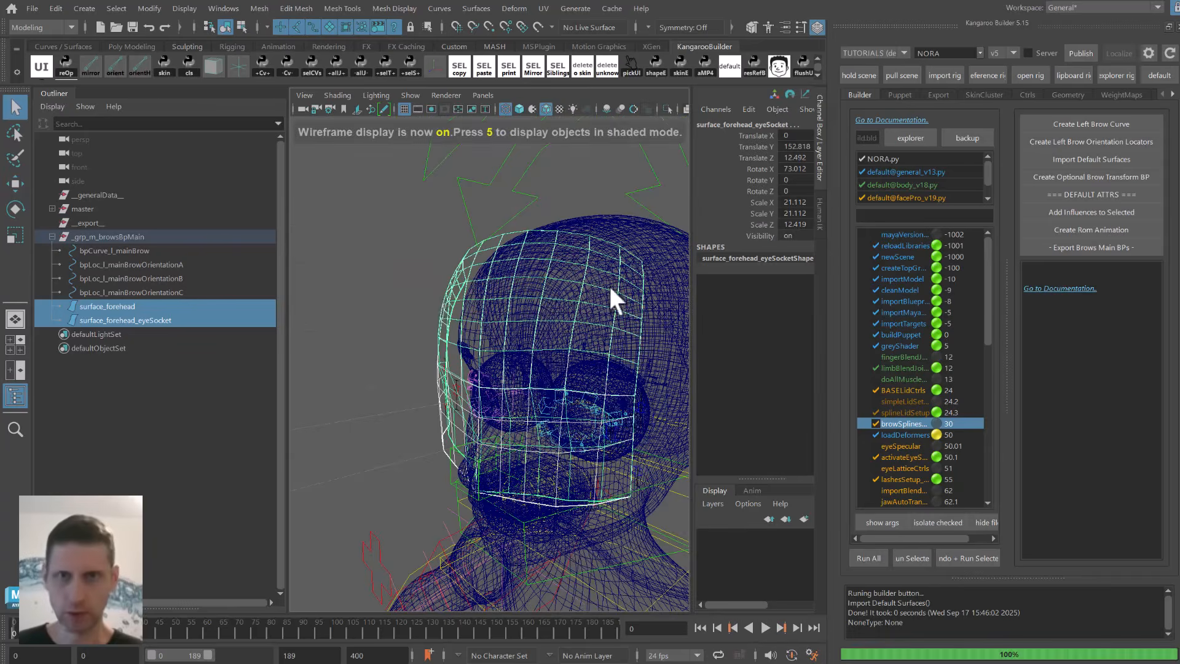
left_click_drag(528, 299, 471, 295, "alt")
middle_click_drag(470, 295, 459, 237, "alt")
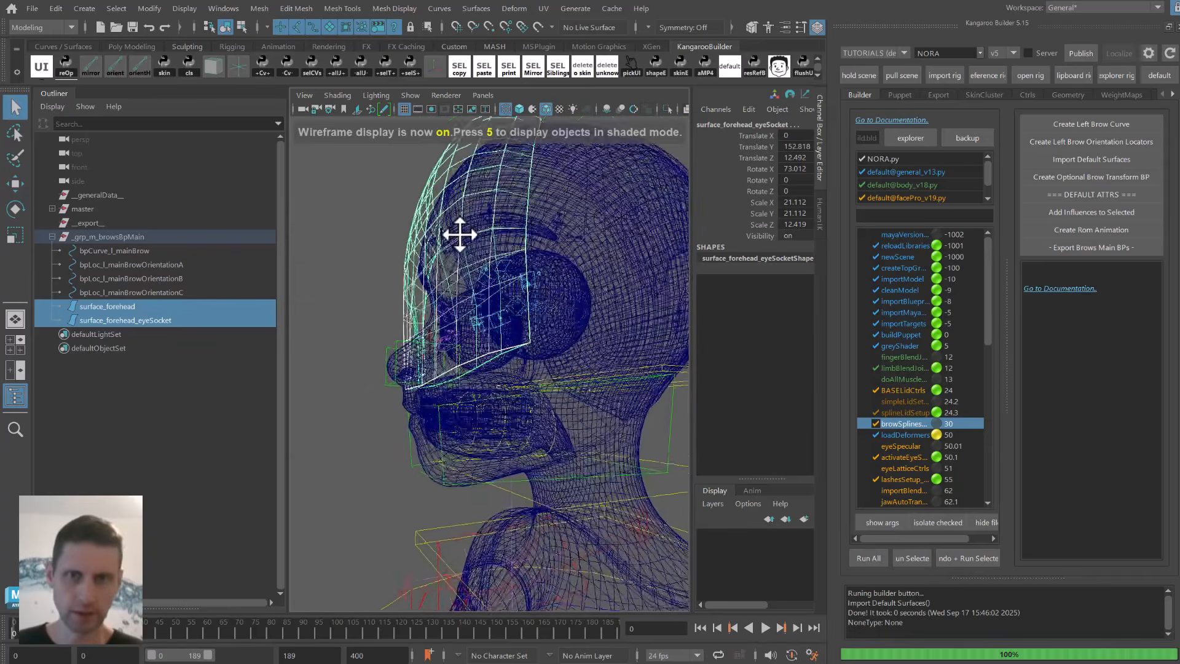
right_click_drag(459, 237, 491, 277, "alt")
key("5")
left_click(468, 344, "shift")
left_click(475, 346)
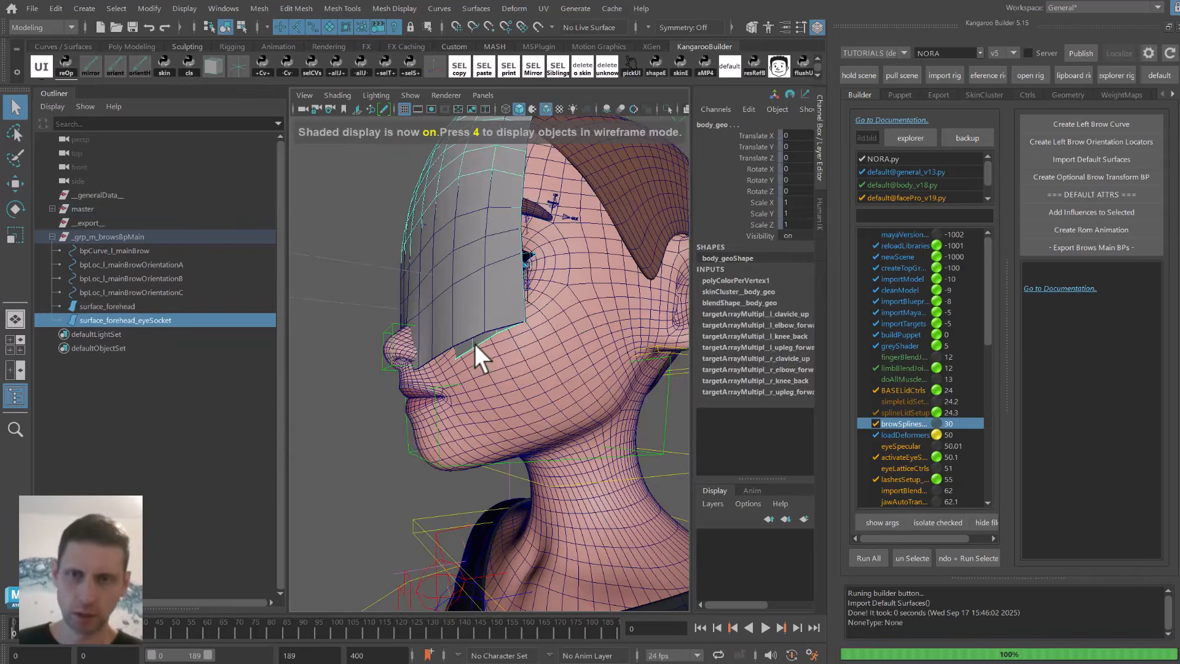
mouse_move(352, 281)
left_mouse_down("alt")
mouse_move(411, 263)
mouse_move(367, 242)
left_mouse_up("alt")
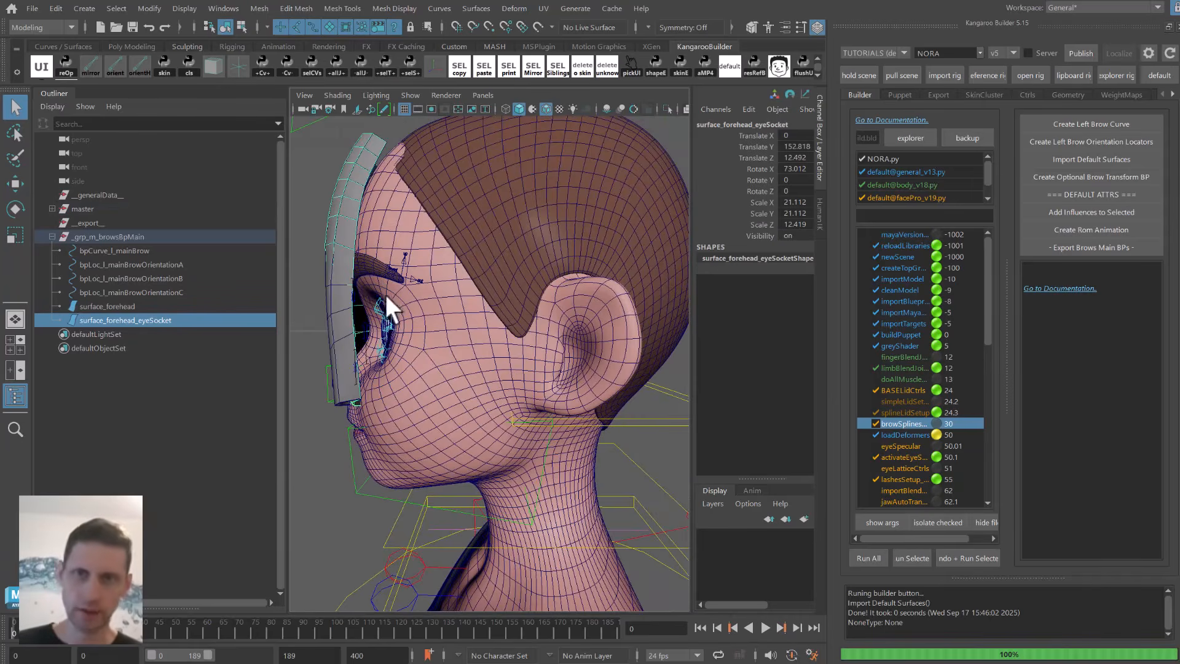
left_click_drag(385, 293, 421, 283, "alt")
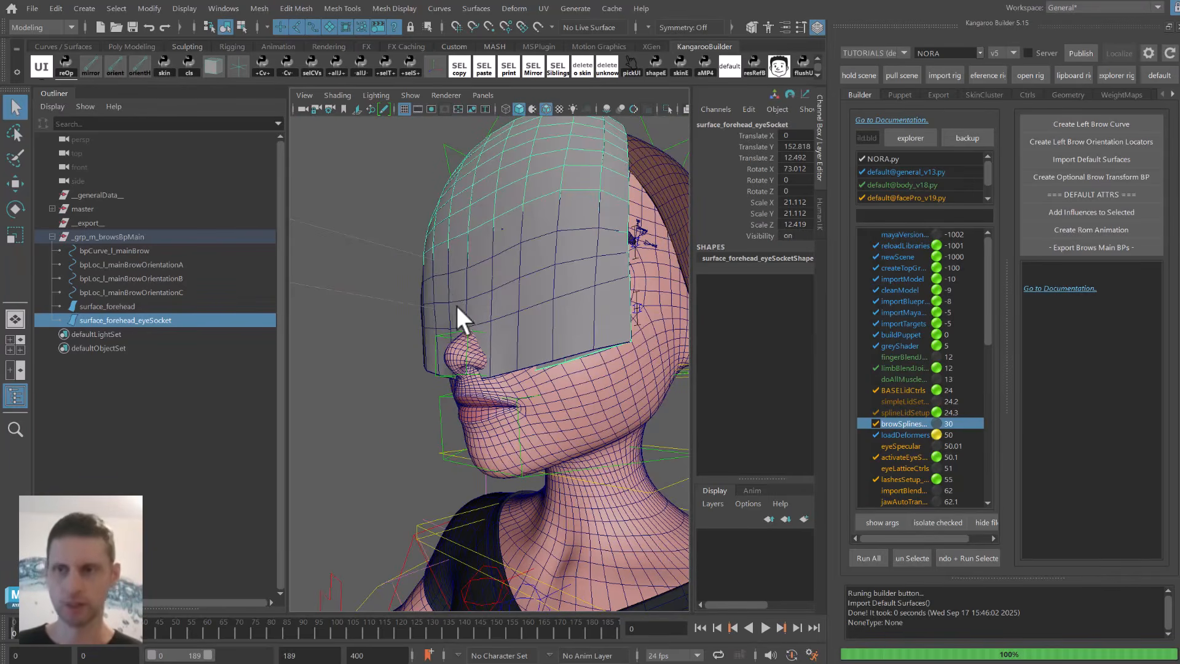
Select all control vertices of both forehead surfaces for repositioning with the Move tool.
left_click(428, 294, "shift")
left_click_drag(429, 294, 285, 181, "alt")
left_click(242, 26)
left_click_drag(462, 268, 606, 295, "alt")
left_click_drag(416, 216, 752, 479)
key("w")
left_click_drag(480, 369, 360, 371, "alt")
key("F8")
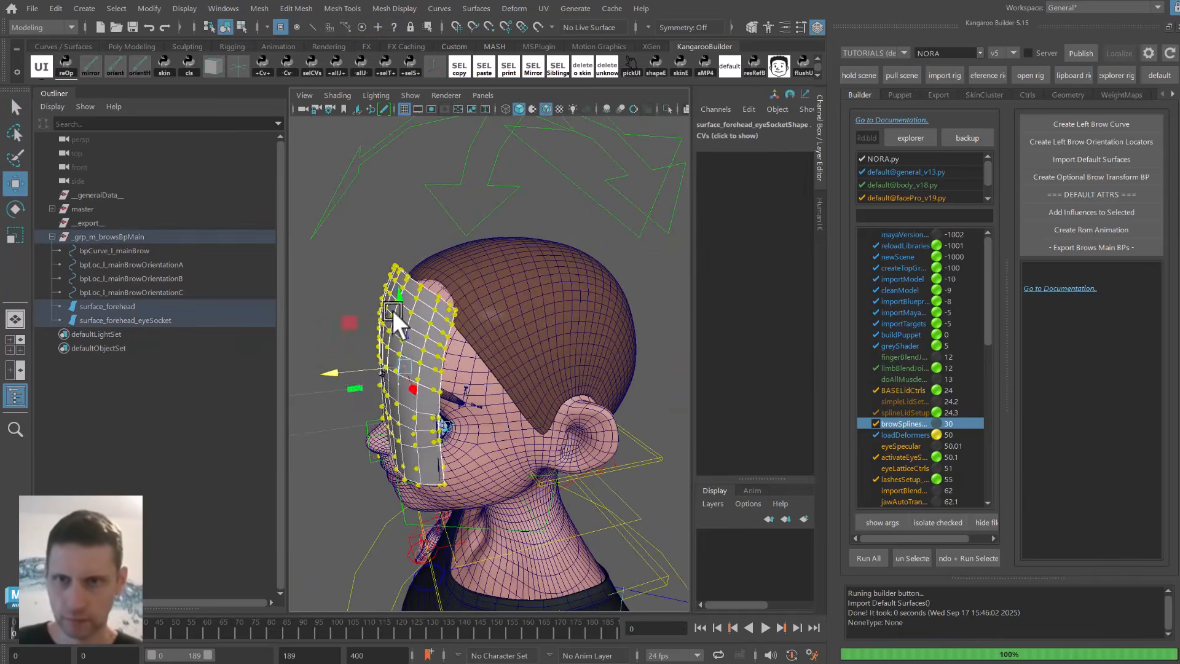
Shrinkwrap surface_forehead onto body_geo with a changed projection mode.
left_click_drag(392, 311, 383, 301, "alt")
left_click(382, 301)
key("4")
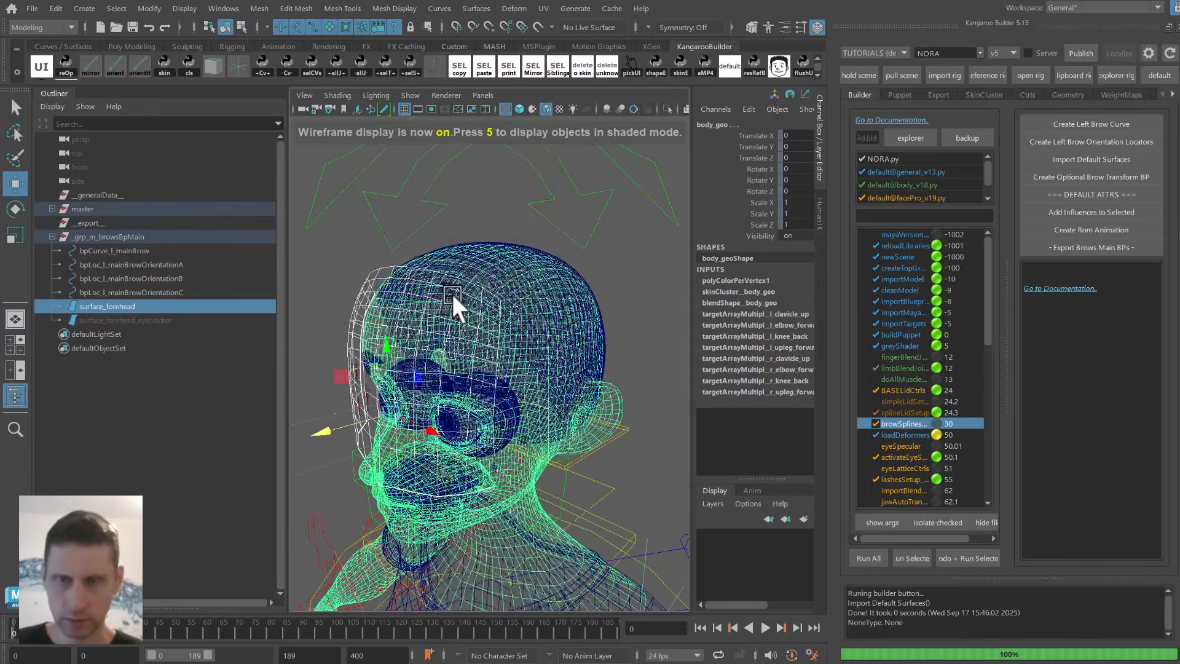
key("space")
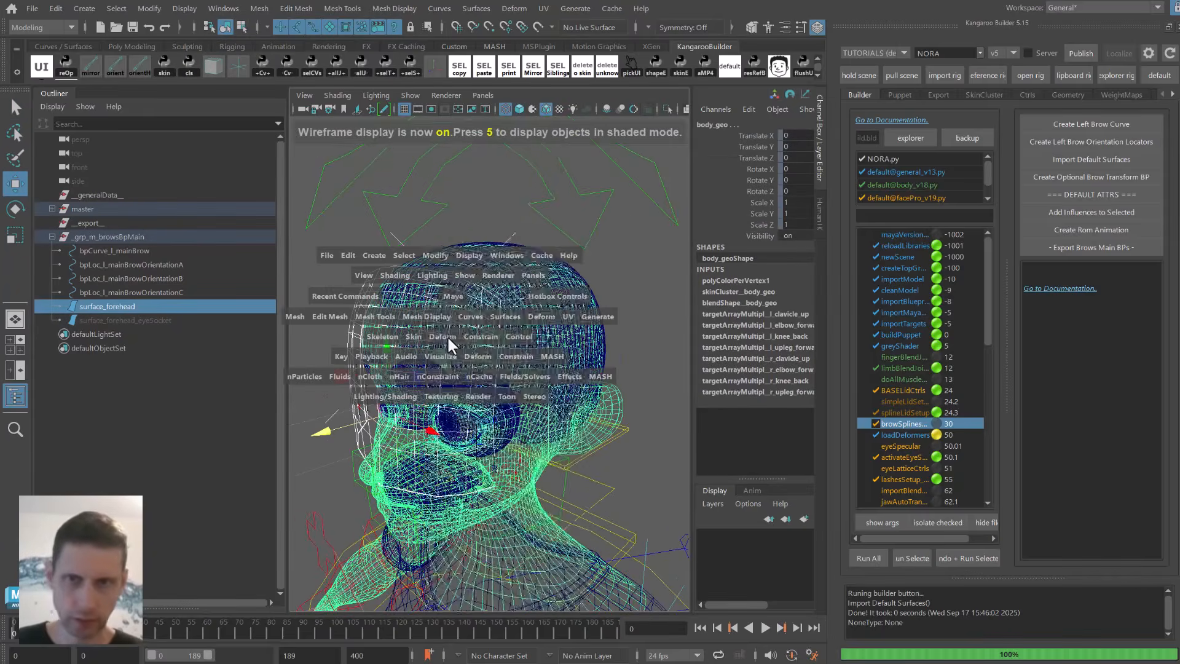
left_click(448, 333)
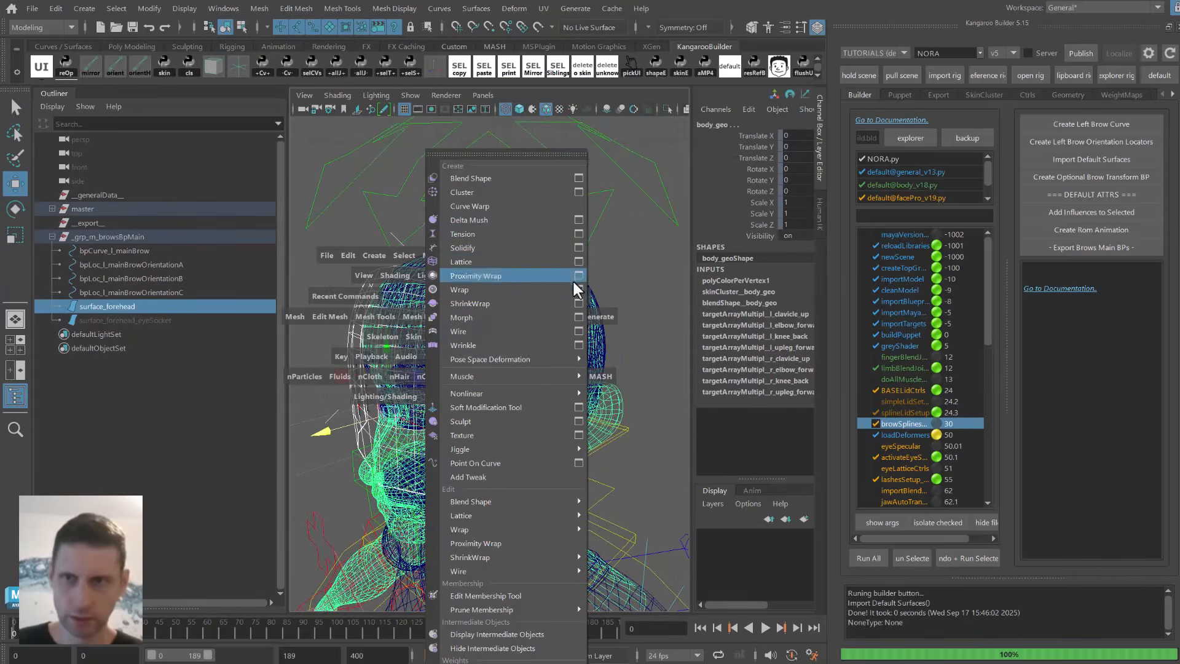
left_click(581, 303)
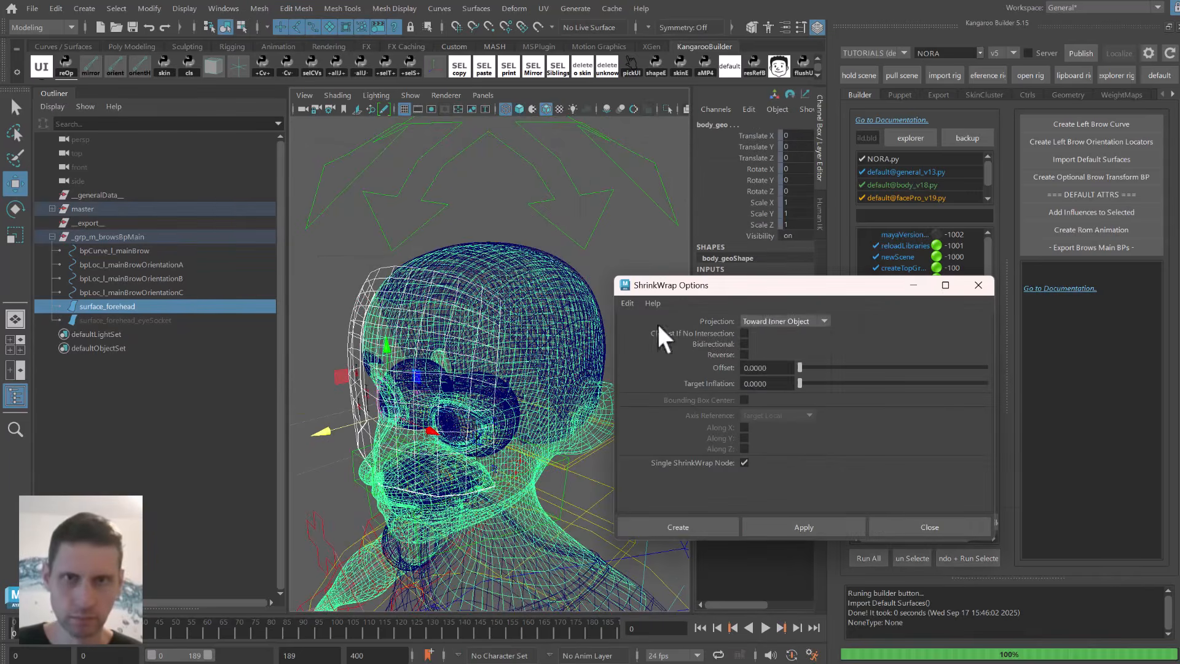
left_click(761, 321)
left_click(771, 391)
left_click(780, 526)
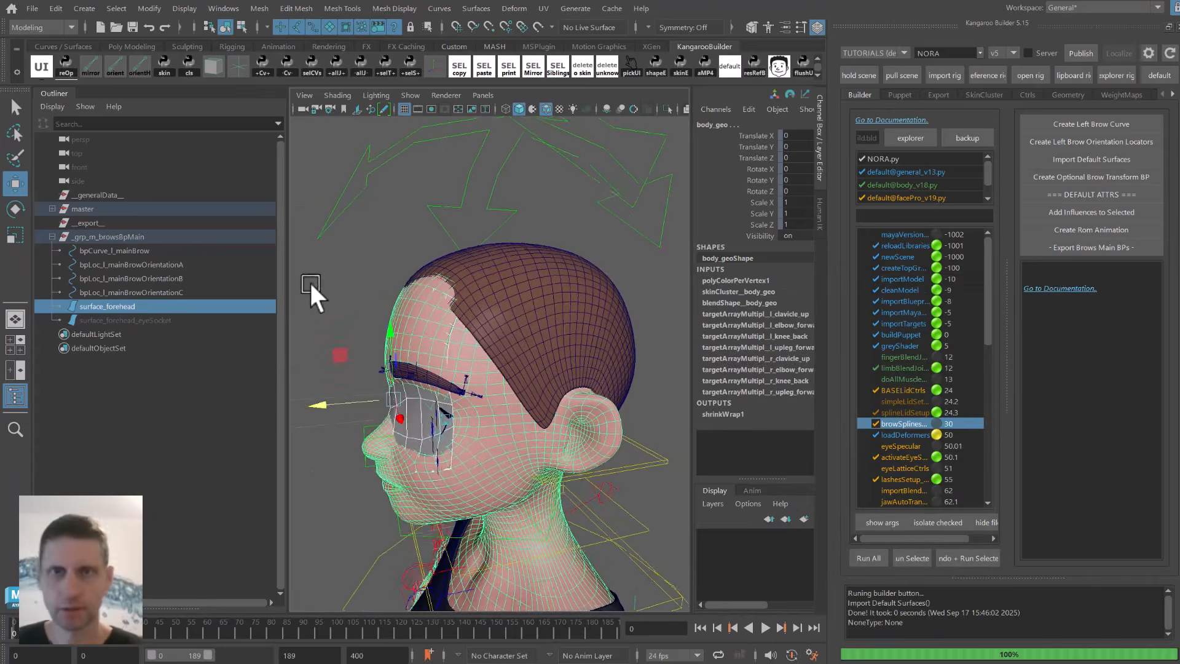
Examine how both forehead surfaces fit the head in wireframe and shaded display.
left_click(241, 27)
key("F8")
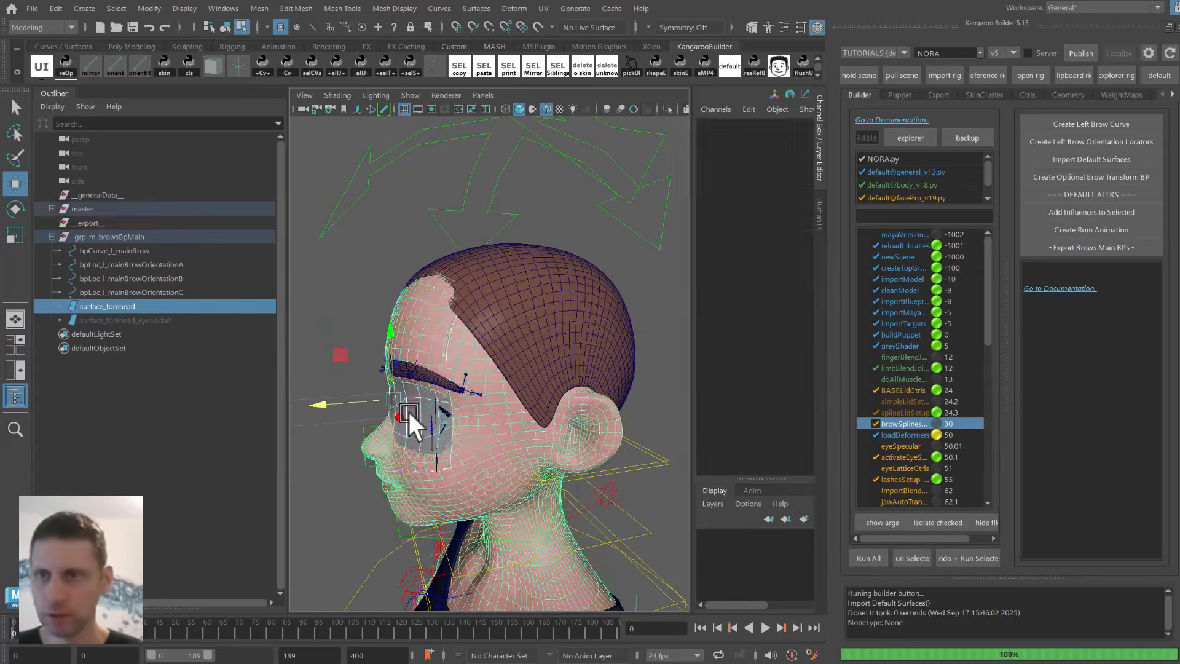
mouse_move(388, 404)
left_mouse_down("alt")
mouse_move(436, 371)
mouse_move(420, 378)
mouse_move(417, 360)
mouse_move(458, 381)
mouse_move(433, 382)
left_mouse_up("alt")
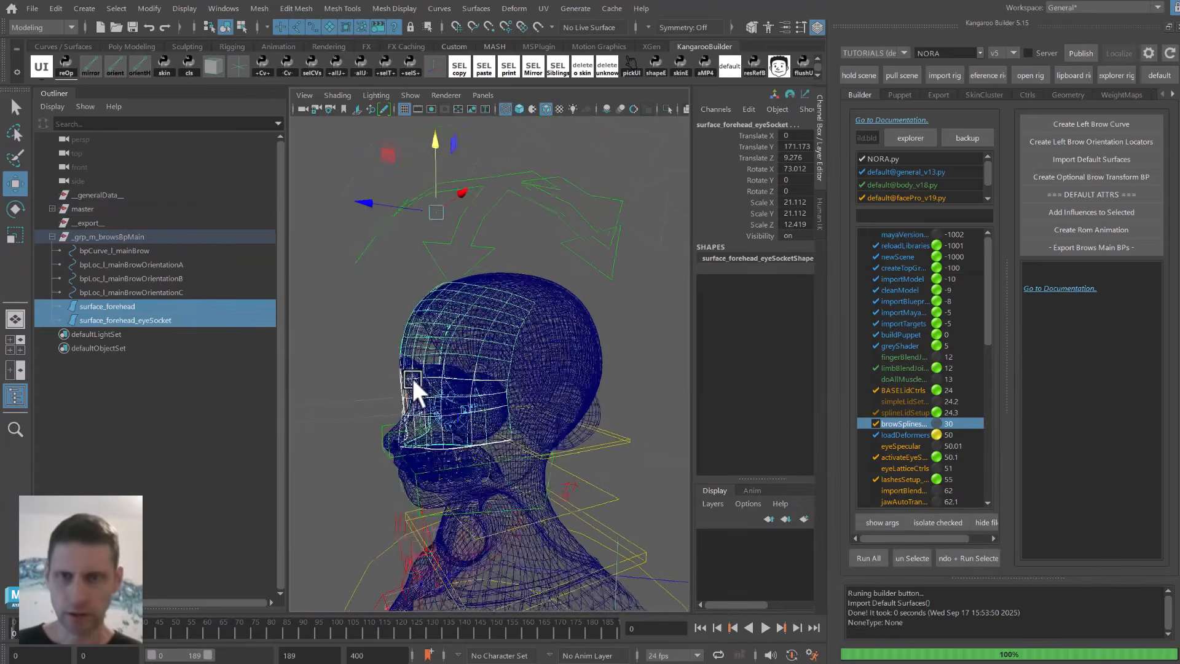
key("5")
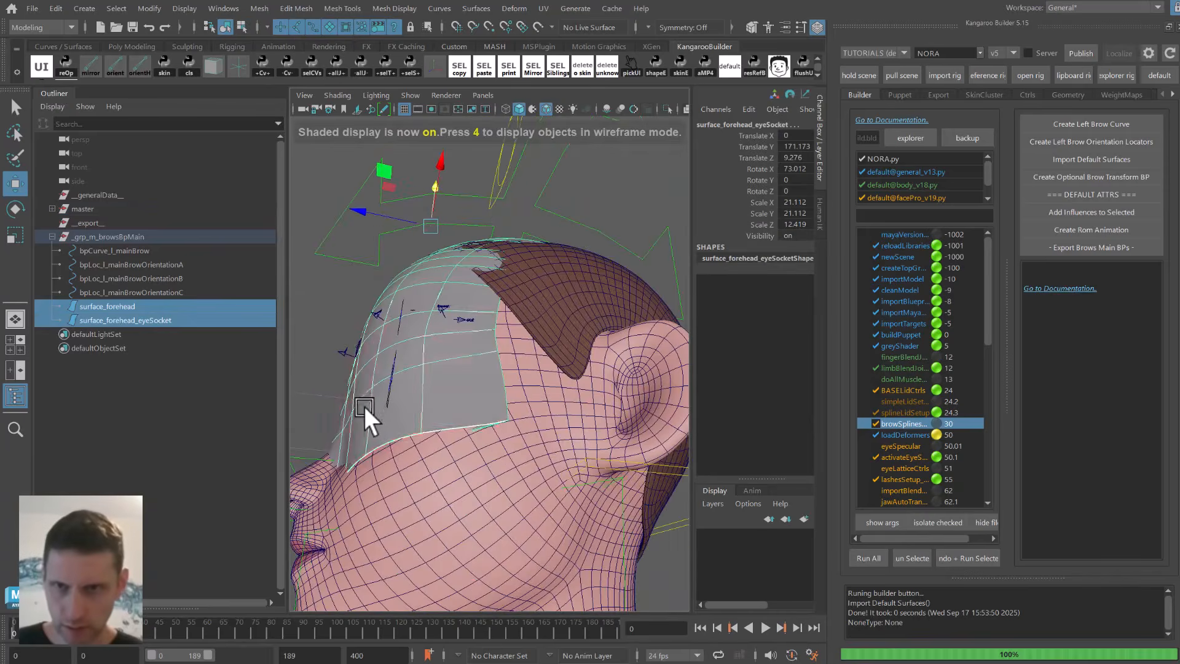
Hide part of the forehead surfacing to inspect the fit around the brow area, undo the hiding and clear the selection.
left_click(364, 407)
key("ctrl+h")
left_click_drag(367, 401, 511, 282, "alt")
key("ctrl+z")
key("ctrl+z")
key("q")
left_click(677, 259)
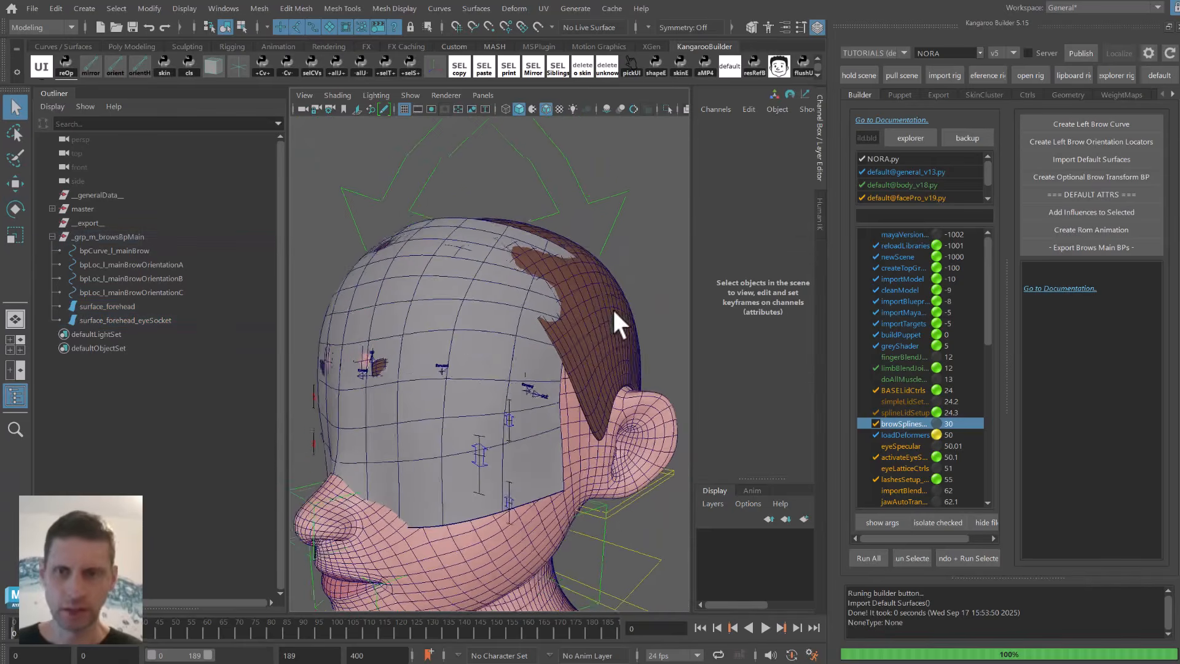
left_click_drag(613, 311, 586, 297, "alt")
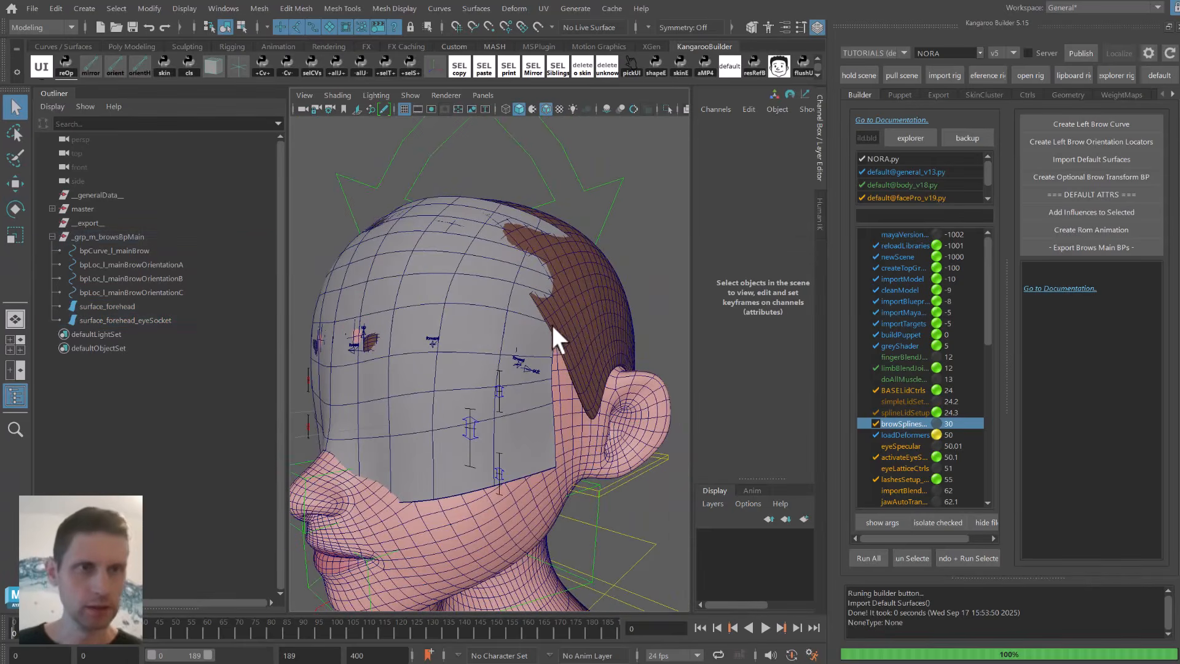
Export the main brow blueprints and run the builder functions from the start of the list through loadDeformers.
left_click(1108, 246)
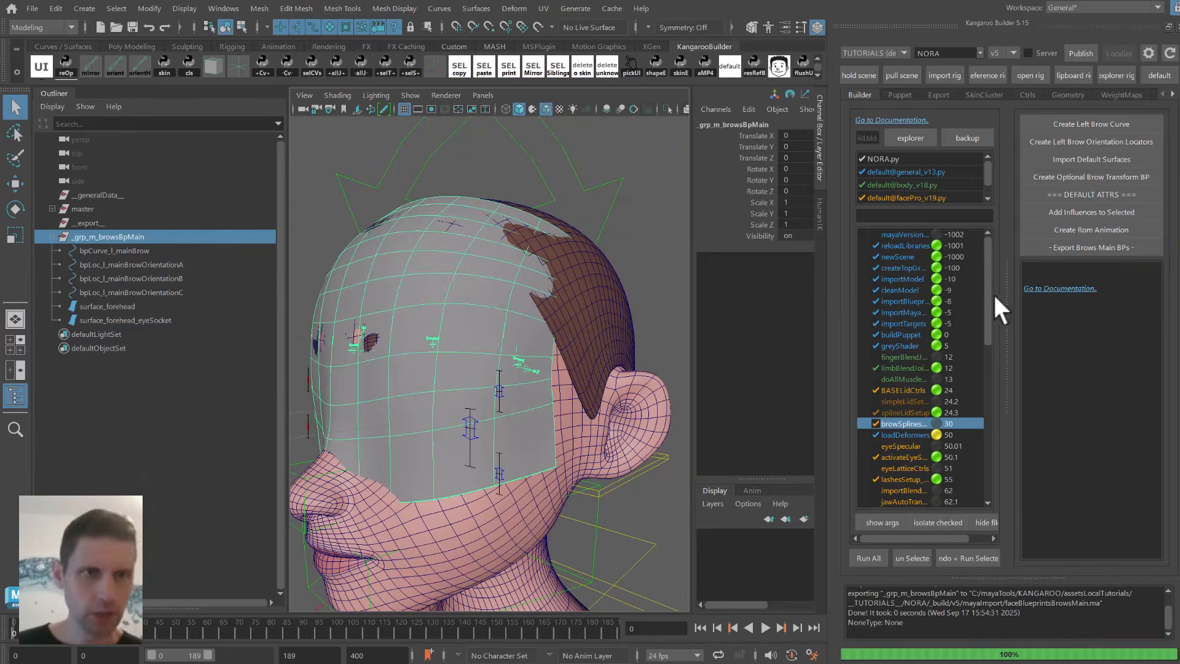
left_click_drag(1006, 295, 1048, 366)
left_click(1063, 428)
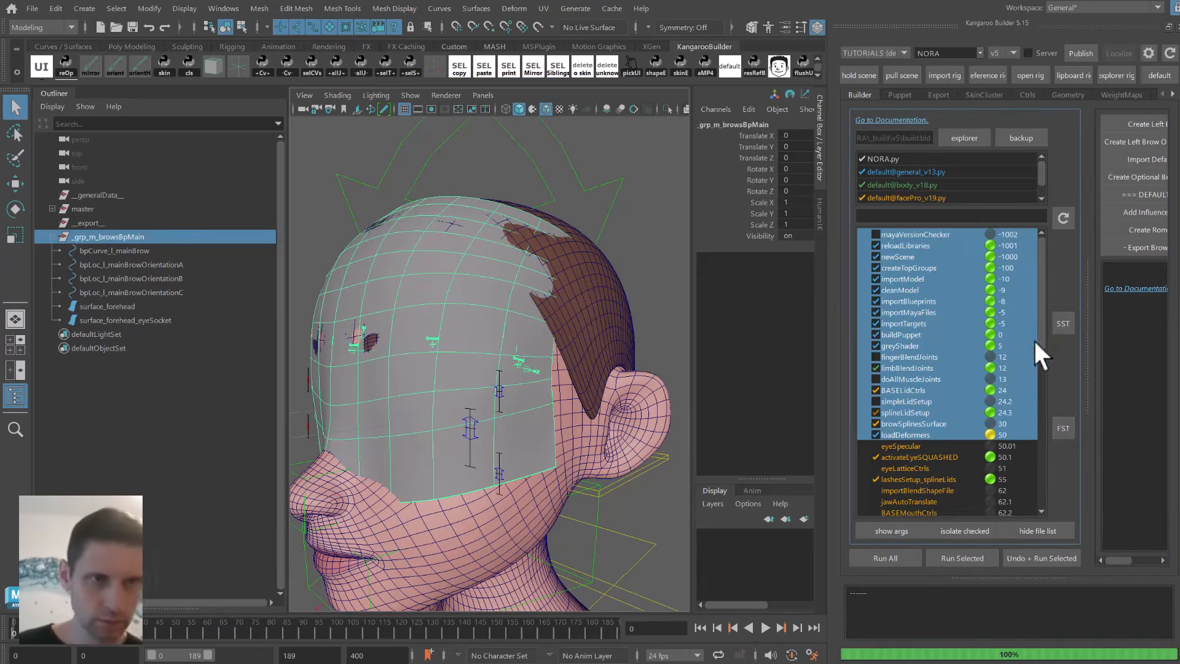
left_click(959, 559)
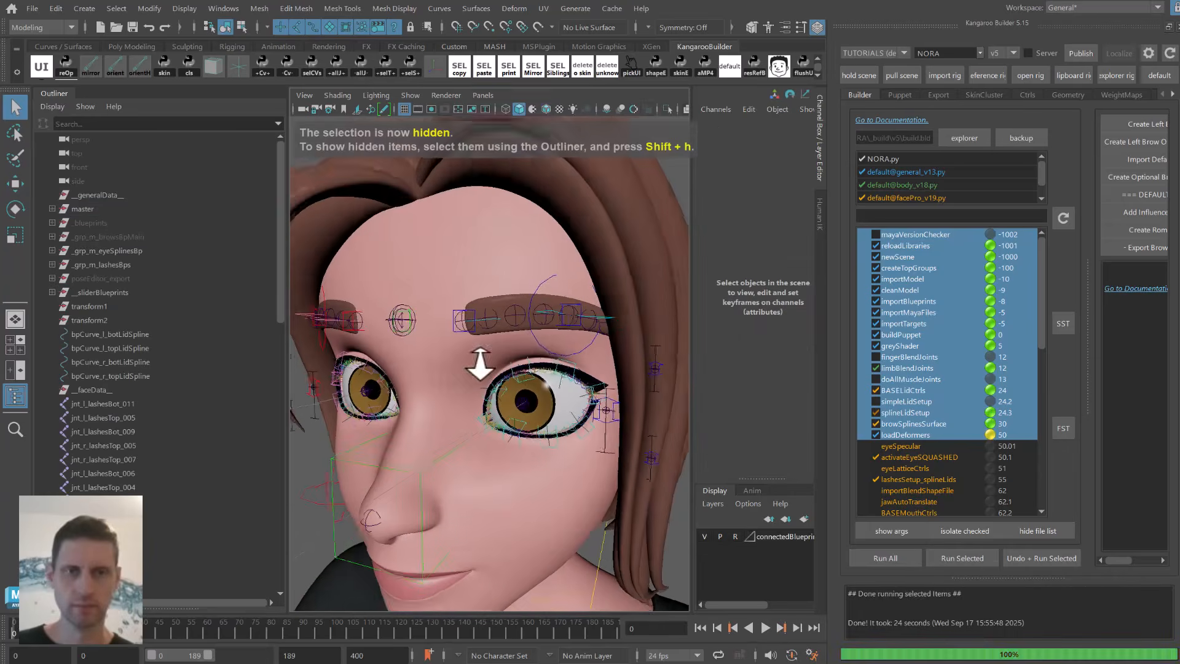
Test the left brow by moving browMain_l_ctrl in Translate Y, and hide the hair covering the forehead.
left_click(556, 349)
key("w")
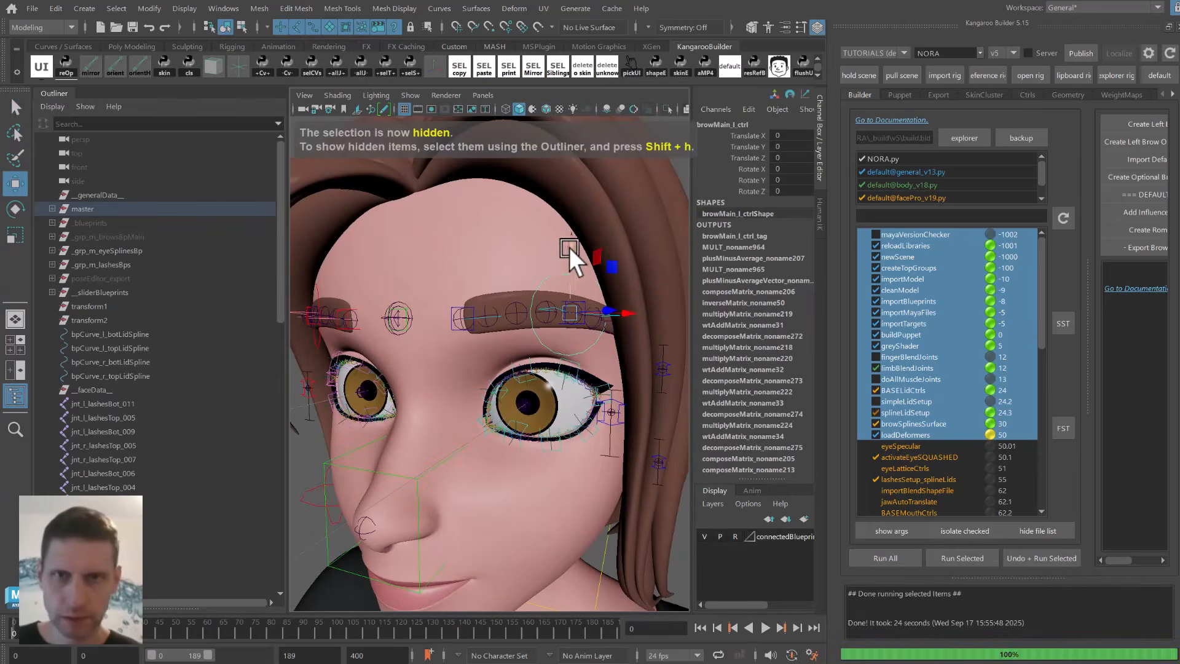
mouse_move(569, 247)
left_mouse_down()
mouse_move(573, 196)
mouse_move(543, 276)
mouse_move(590, 216)
mouse_move(590, 238)
left_mouse_up()
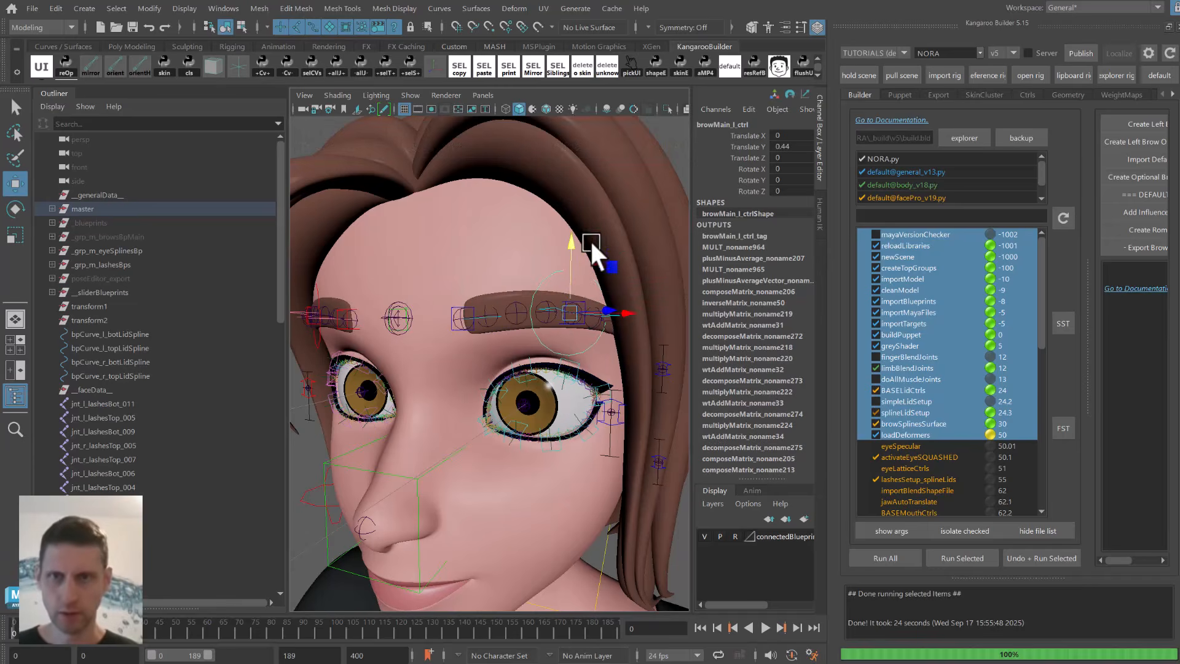
left_click(658, 235)
key("ctrl+h")
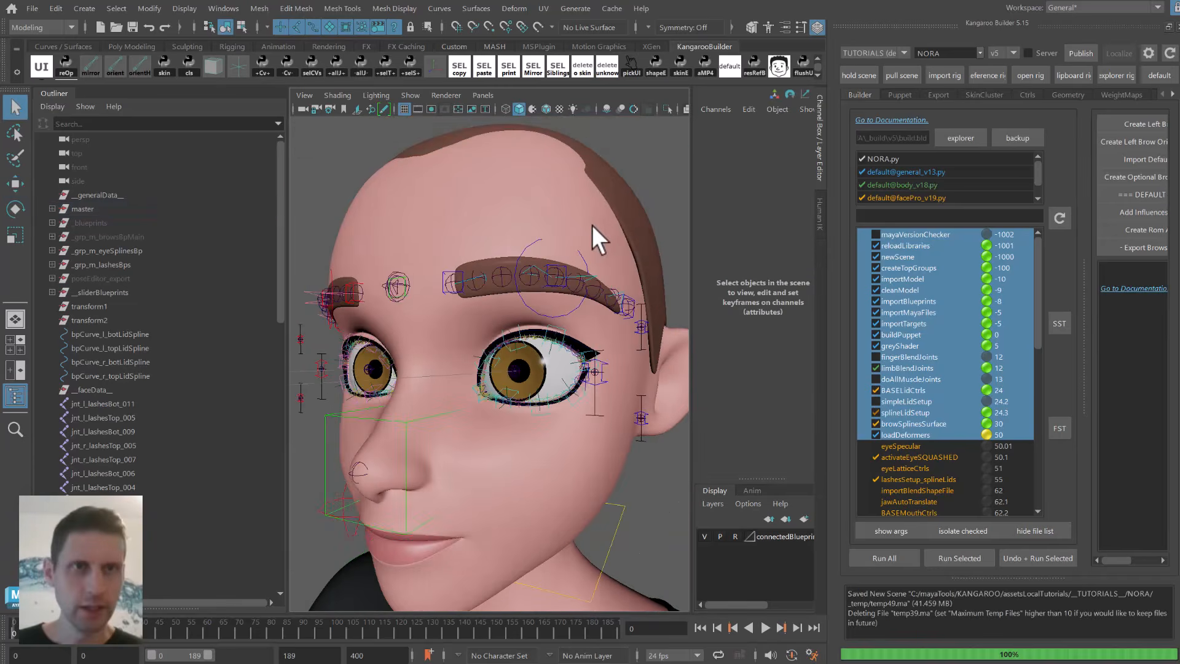
Add joints jnt_l_brows_000 to jnt_l_brows_008 to body_geo's skin cluster and pick them as the flood influences.
left_click(595, 227)
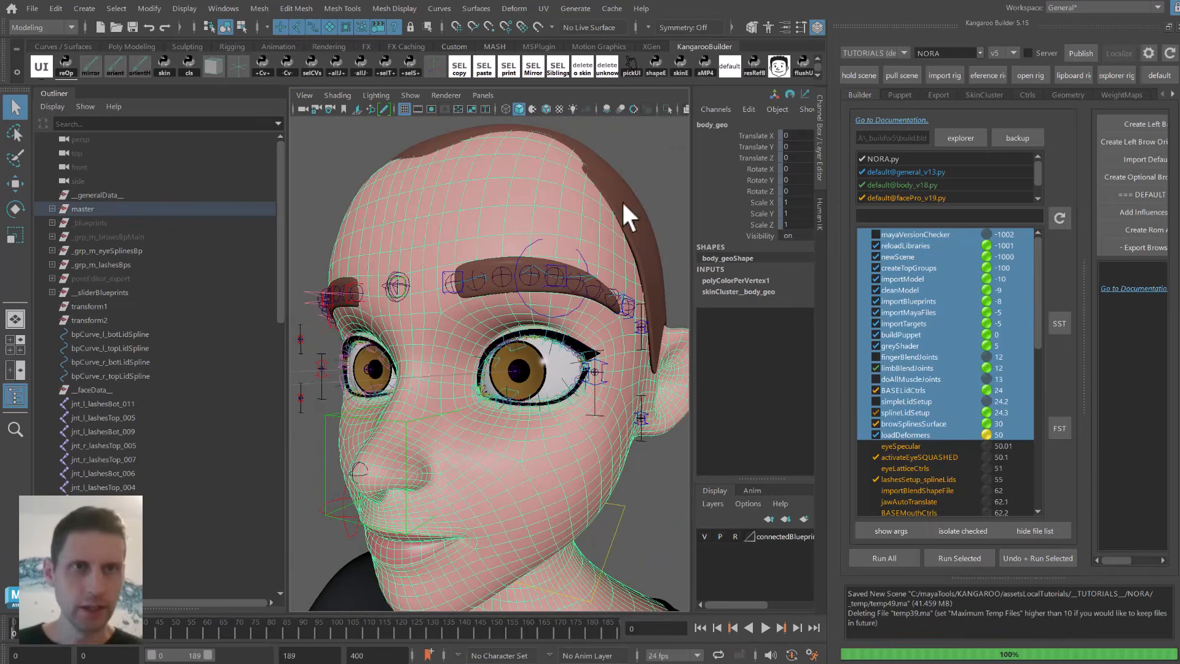
left_click(984, 96)
left_click(1129, 314)
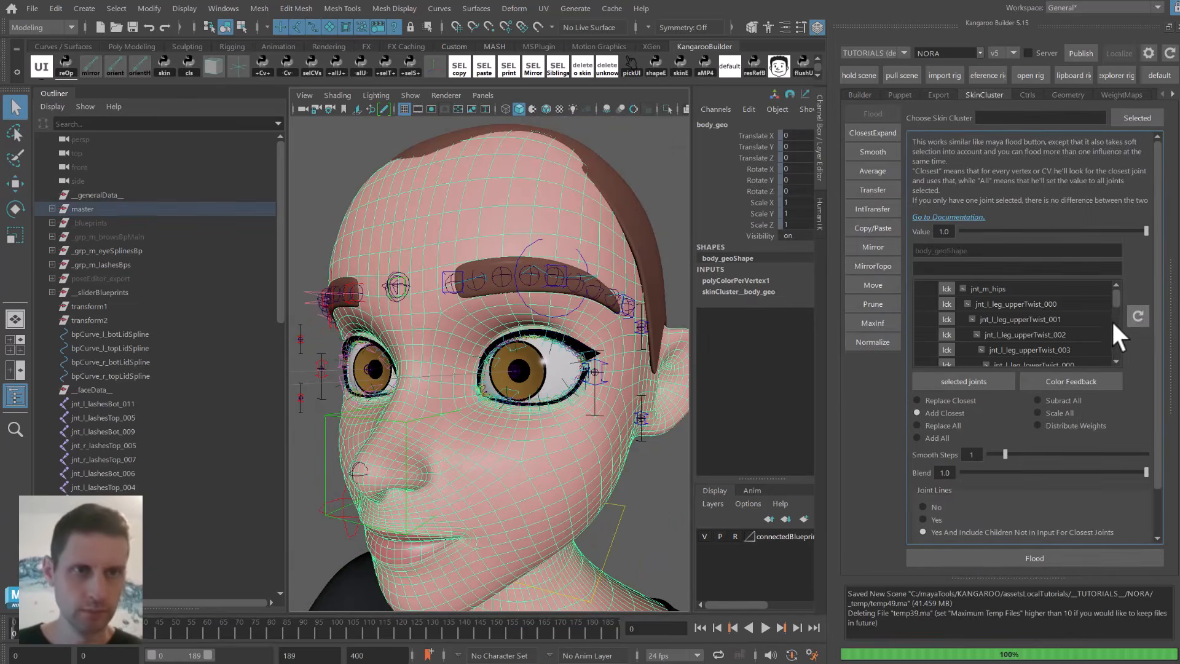
left_click(504, 274)
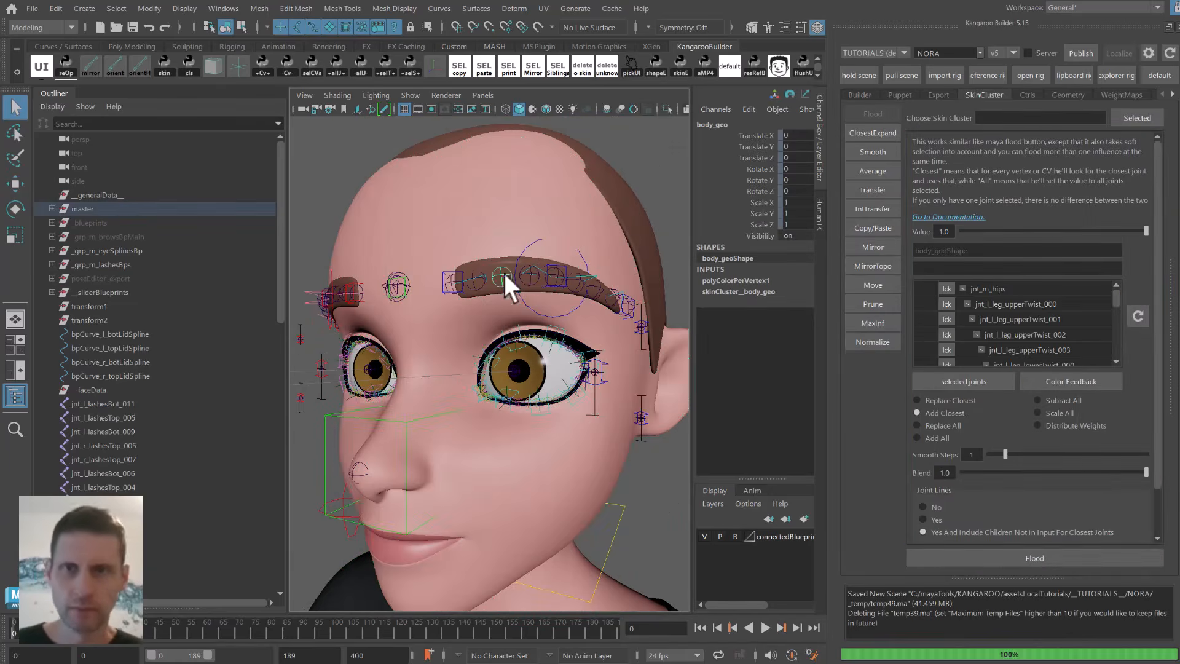
left_click(556, 67)
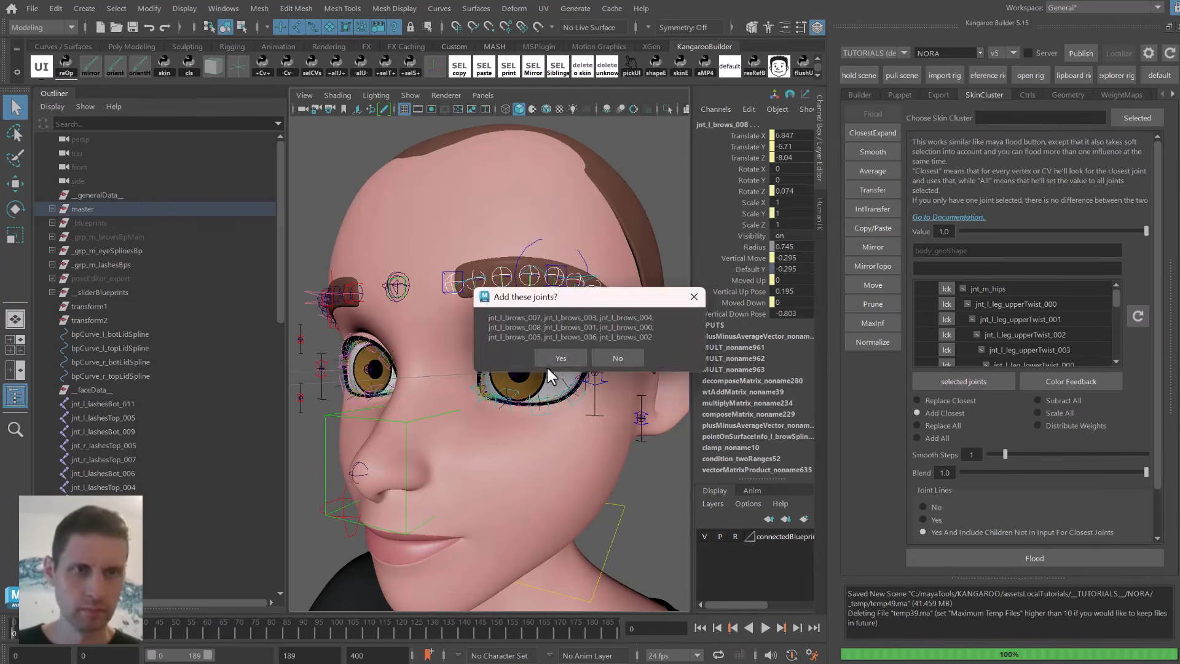
left_click(556, 359)
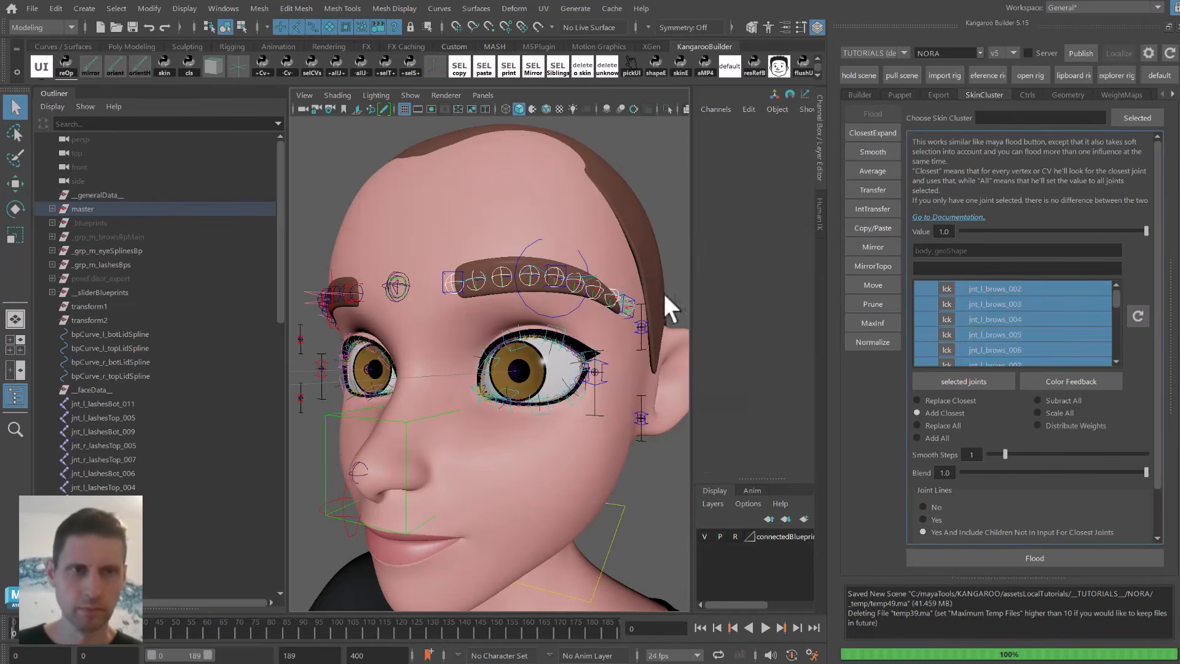
left_click(941, 380)
Set the skin weight color feedback on body_geo to Color.
left_click(621, 258)
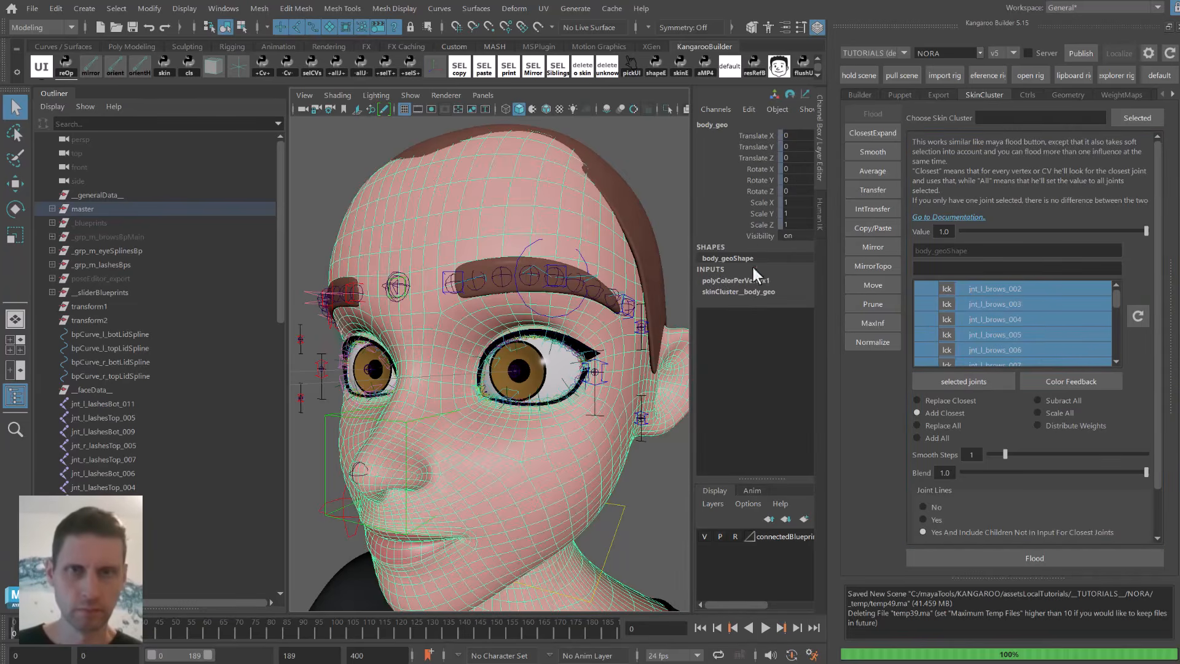
left_click(1081, 382)
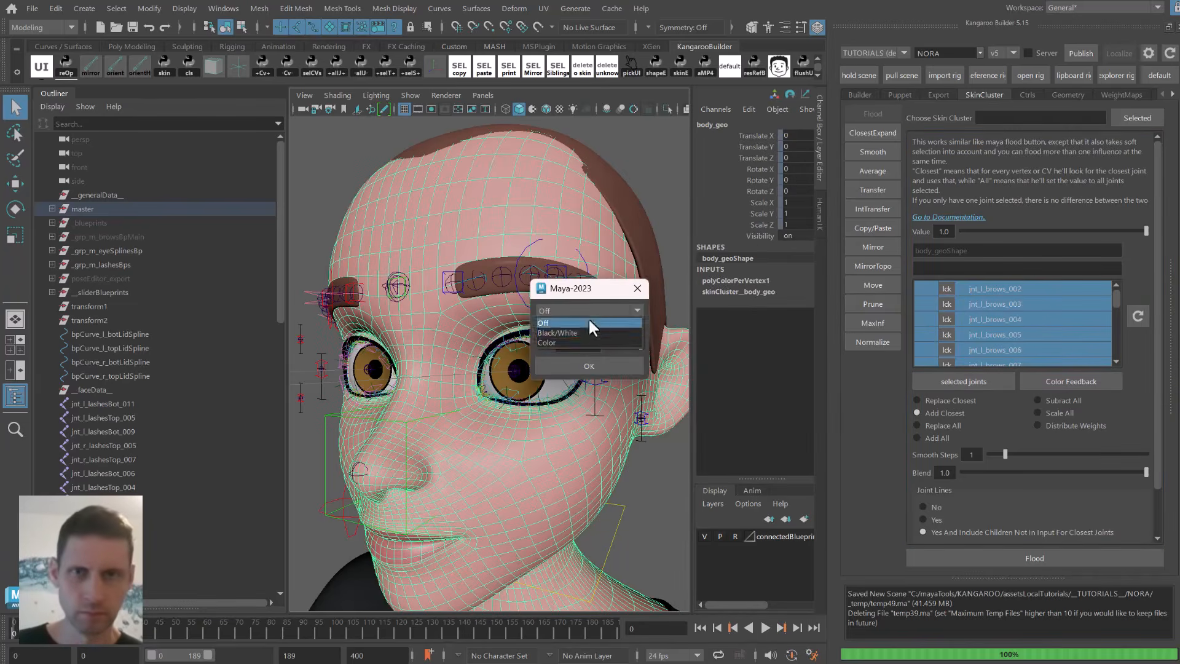
left_click(581, 342)
left_click(588, 366)
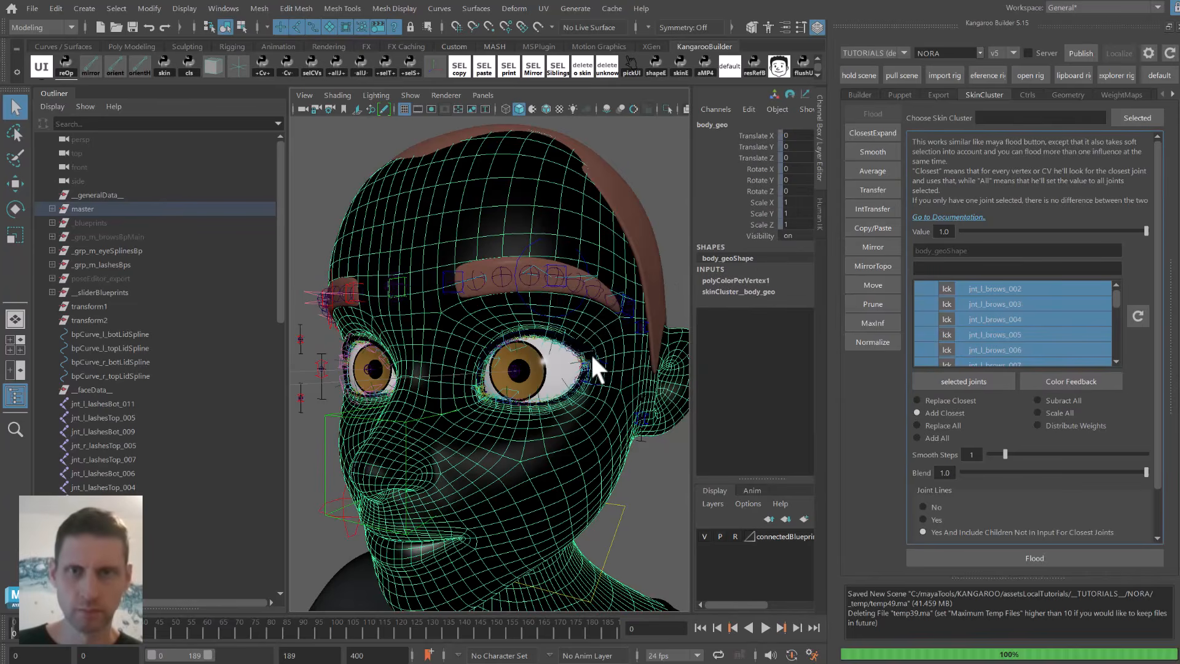
Select the vertices above the left eye and across the forehead, and flood them to the left brow joints with Add Closest at value 1.0.
left_click(16, 158)
mouse_move(475, 282)
left_mouse_down()
mouse_move(619, 299)
mouse_move(585, 222)
mouse_move(458, 249)
mouse_move(601, 253)
mouse_move(576, 309)
mouse_move(507, 320)
left_mouse_up()
key("q")
left_click_drag(416, 255, 526, 309, "alt")
left_click(995, 555)
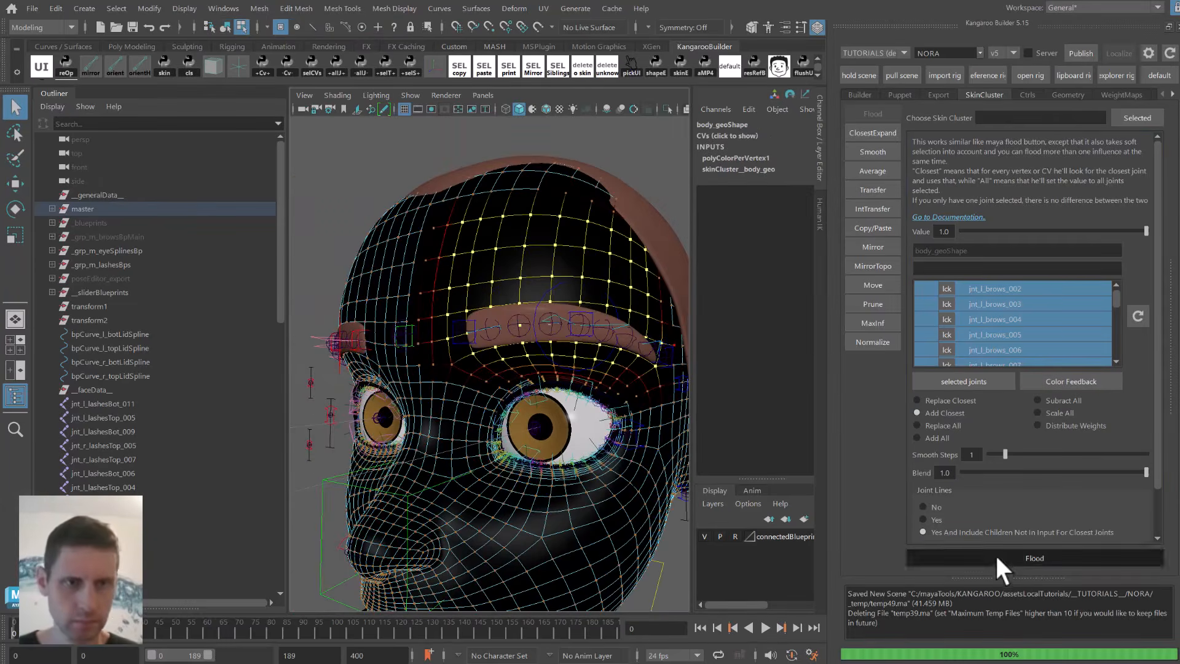
middle_click_drag(548, 295, 525, 293, "alt")
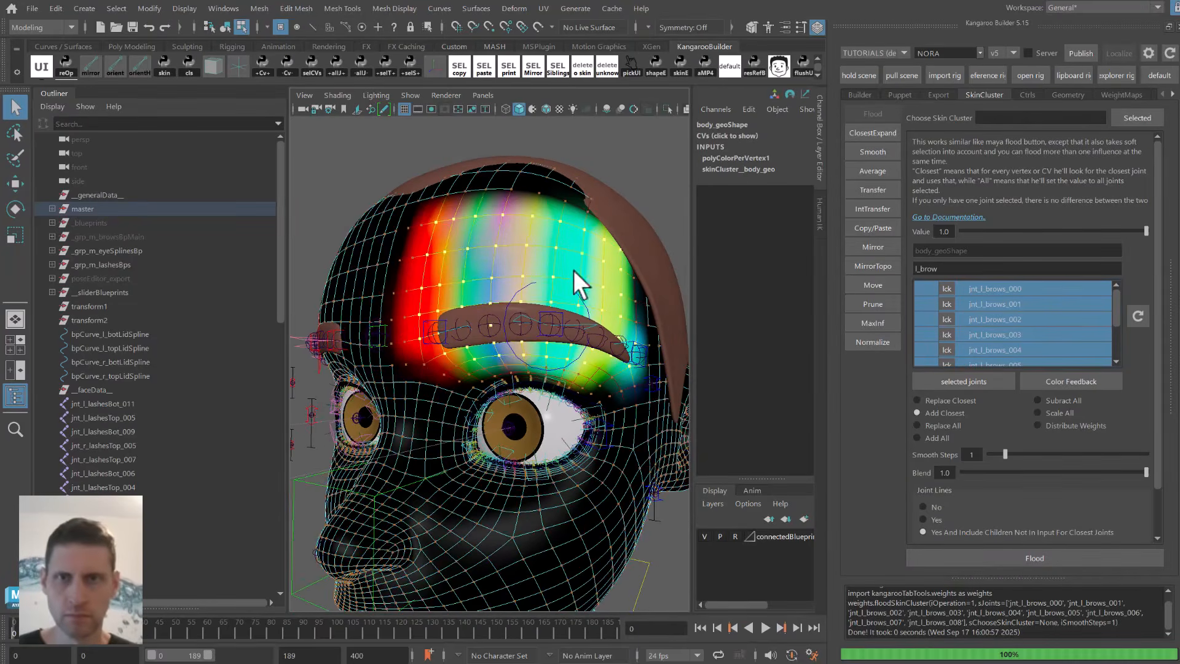
Return body_geo to object selection and set its skin weight color feedback to Off.
key("F8")
left_click(1091, 383)
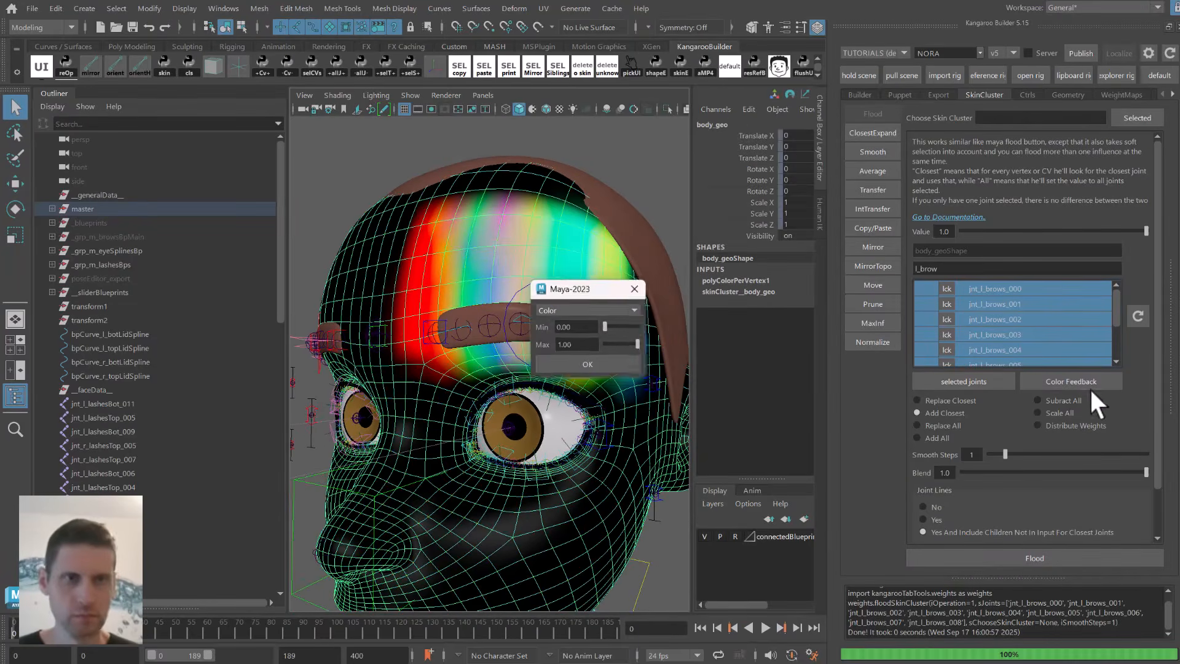
left_click(611, 310)
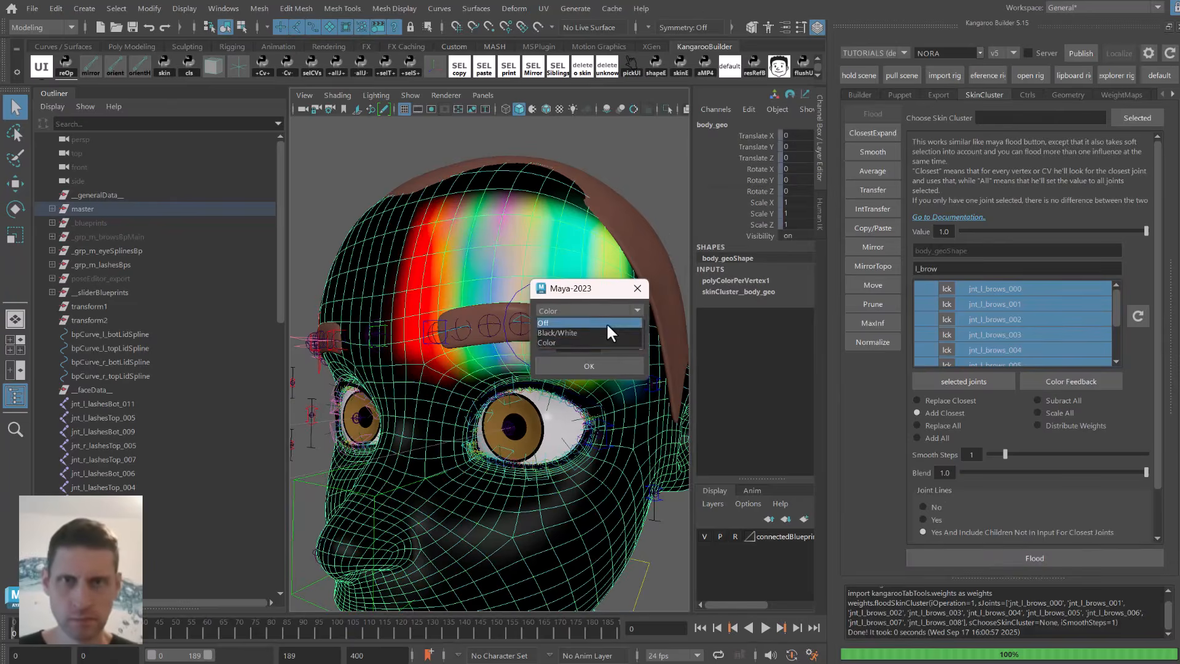
left_click(606, 322)
left_click(602, 364)
Test the flooded brow weights by raising browMain_l_ctrl with wireframe on shaded displayed, and undo the move.
left_click(587, 330)
key("w")
left_click_drag(586, 331, 591, 343, "alt")
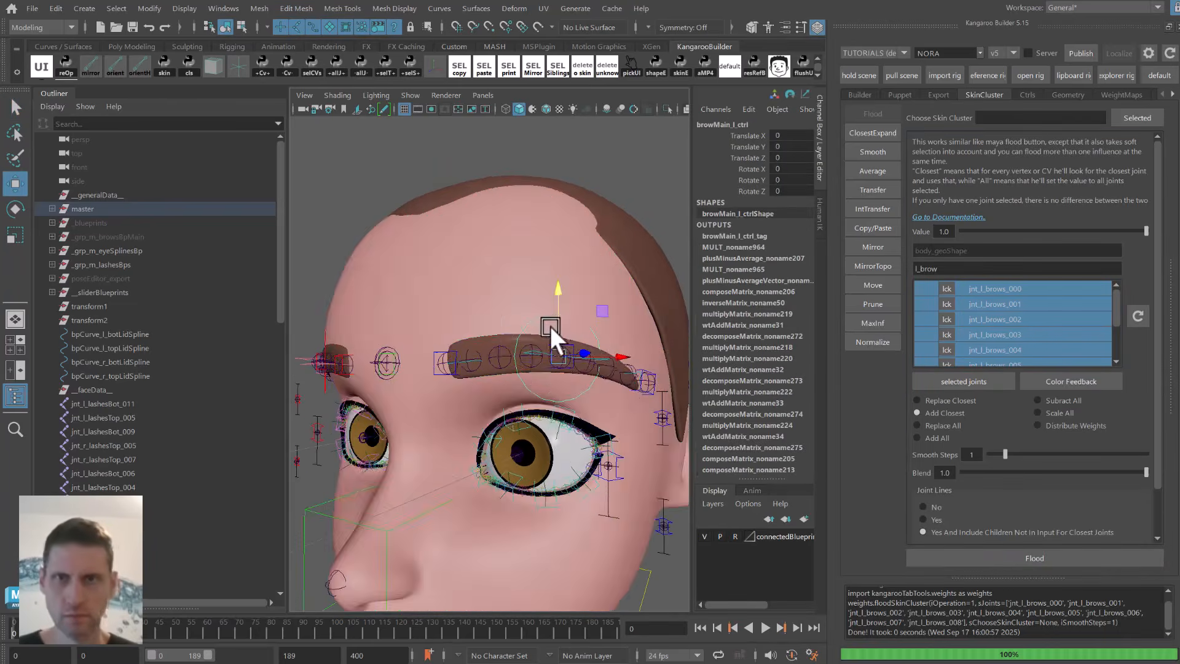
key("alt+5")
mouse_move(554, 293)
left_mouse_down()
mouse_move(563, 254)
mouse_move(551, 274)
left_mouse_up()
key("ctrl+z")
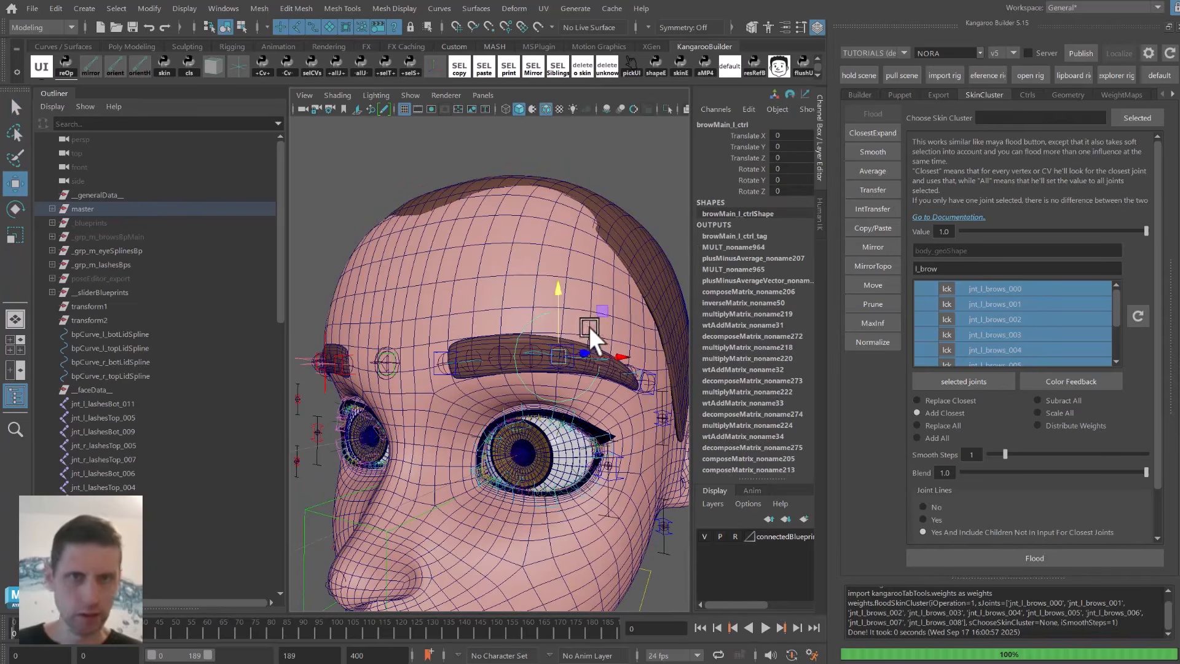
Select body_geo and open the skin weight Transfer tool for it.
left_click(523, 289)
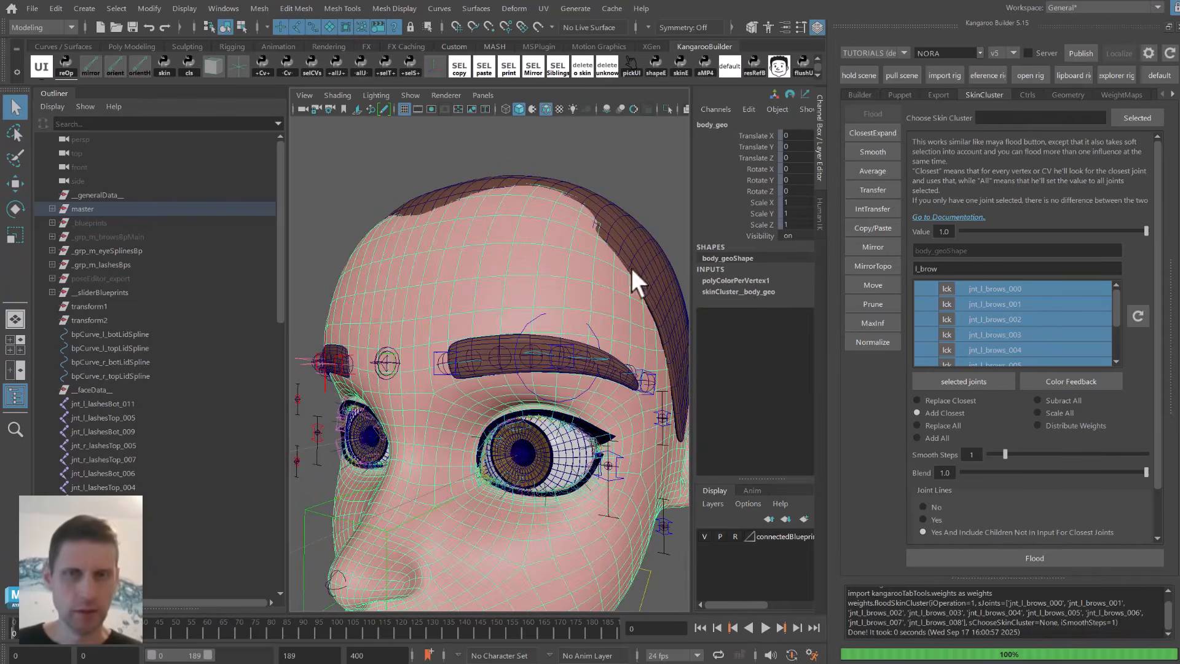
left_click(873, 190)
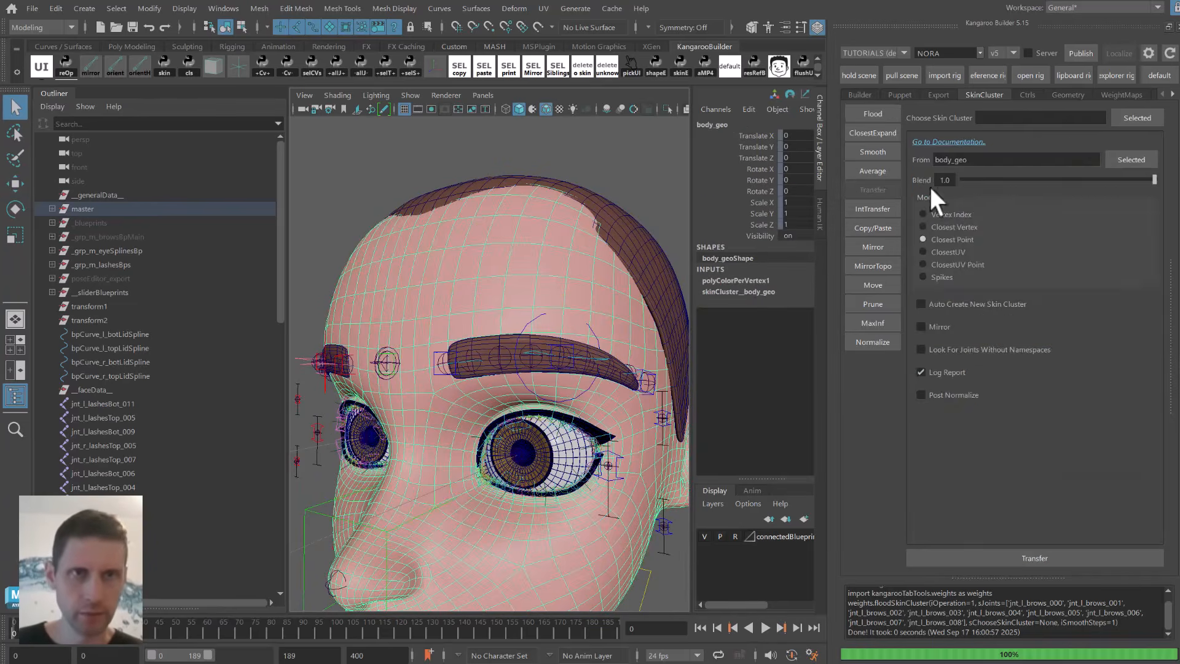
Transfer the skin weights from body_geo to the eyebrows mesh using the Closest Point mode.
left_click(582, 350)
left_click(531, 335)
left_click(1020, 557)
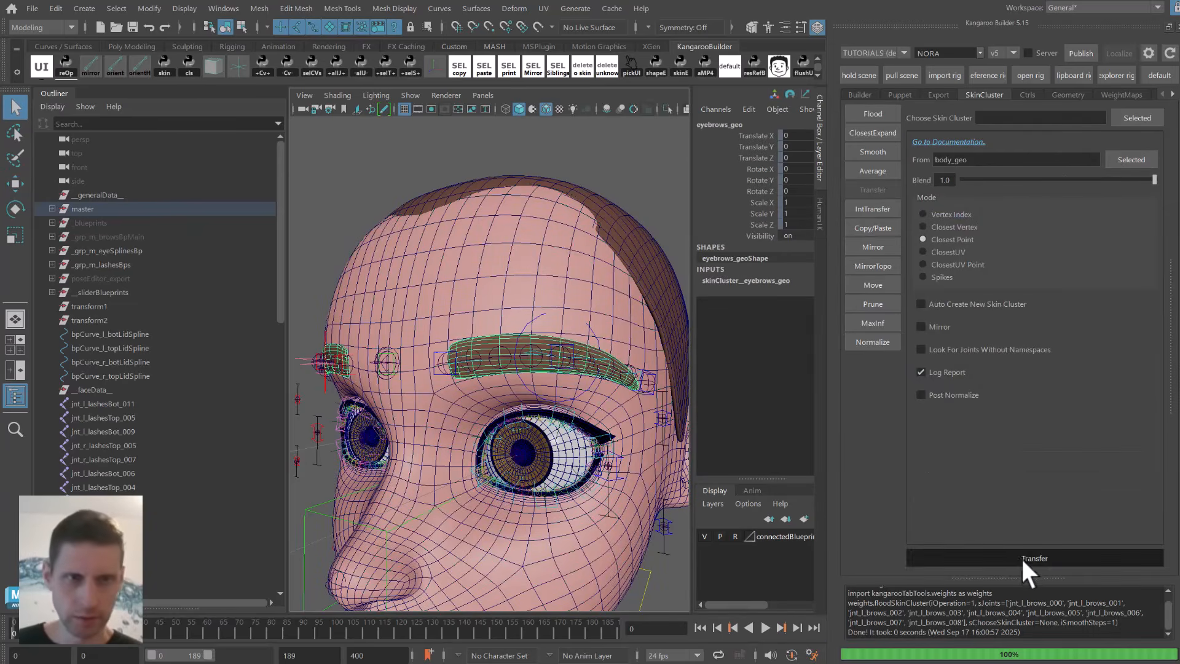
left_click(534, 367)
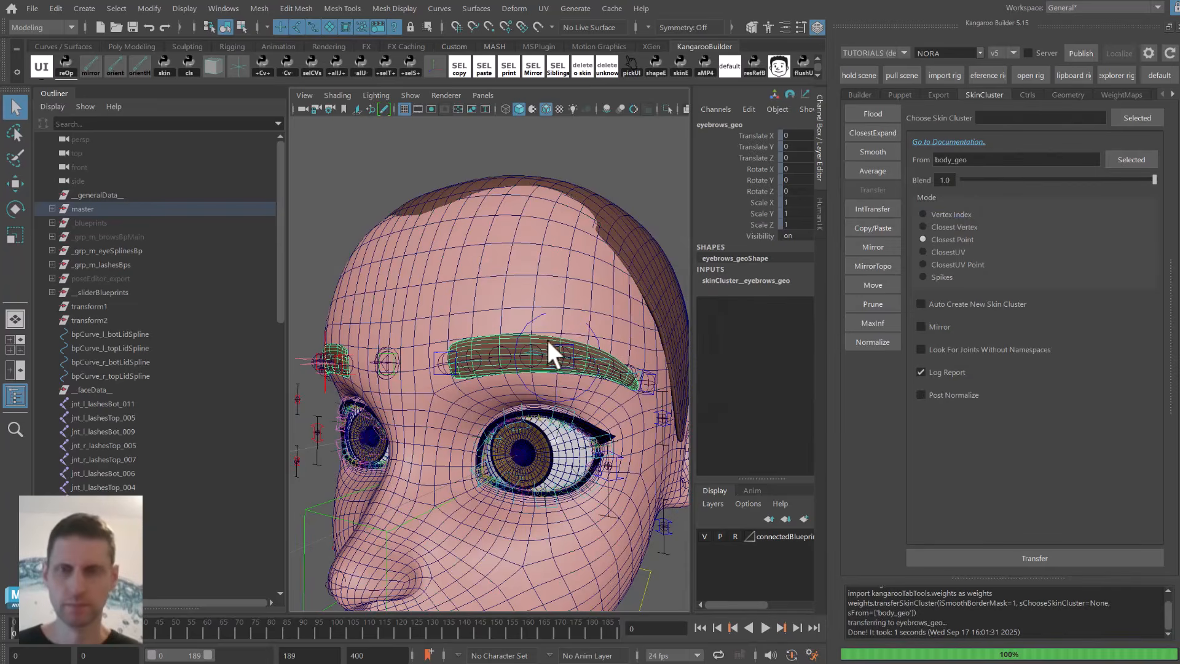
Create the ROM animation for the browSplinesSurface function and play it back to check the eyebrows.
left_click(858, 95)
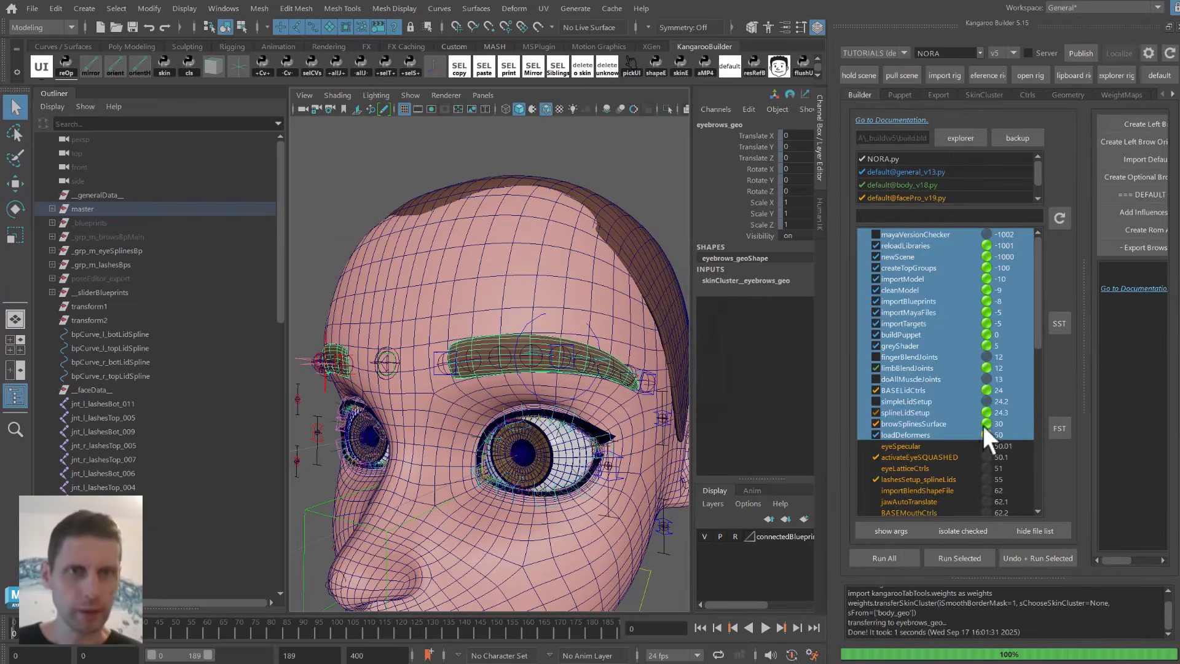
left_click_drag(1075, 330, 1003, 335)
left_click(1067, 231)
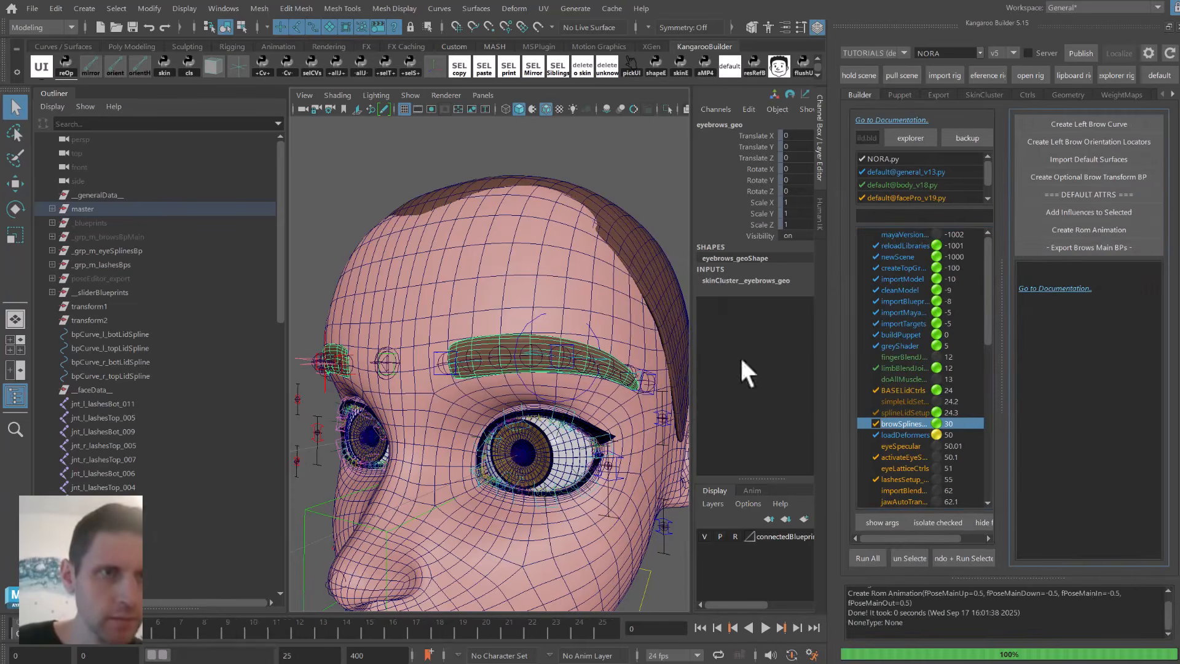
key("alt+v")
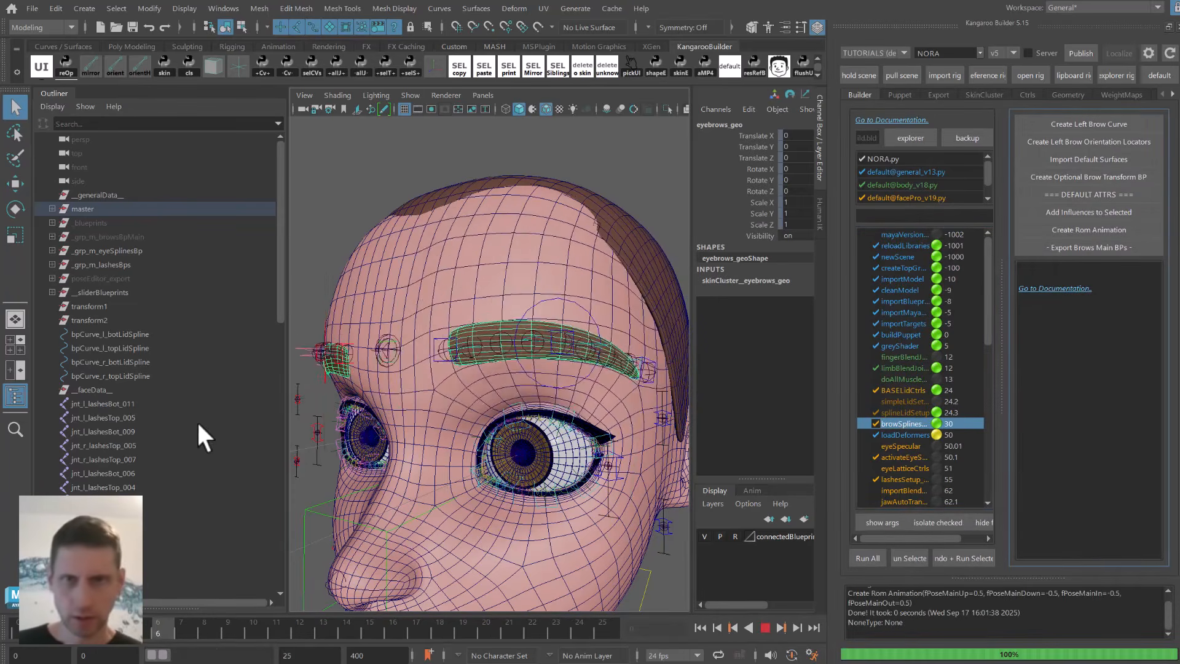
key("alt+v")
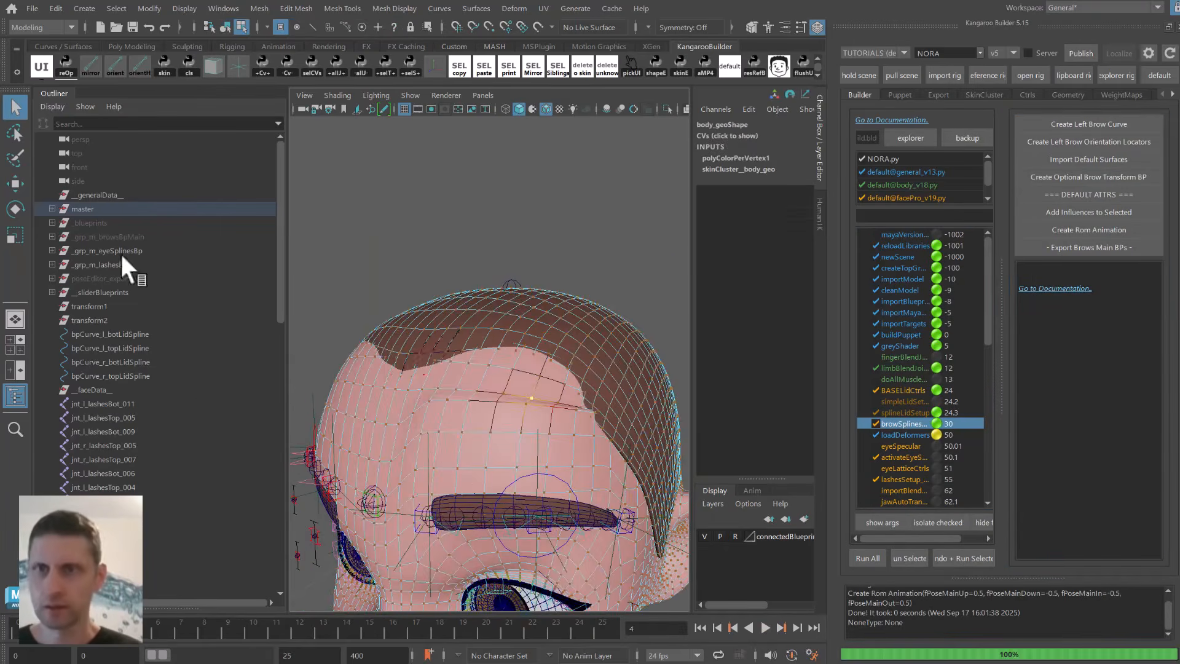
Hide the hair mesh so the forehead vertices of the body can be reached.
left_click(16, 158)
mouse_move(596, 410)
left_mouse_down()
mouse_move(436, 390)
mouse_move(627, 430)
left_mouse_up()
key("q")
key("F8")
left_click(633, 370)
key("ctrl+h")
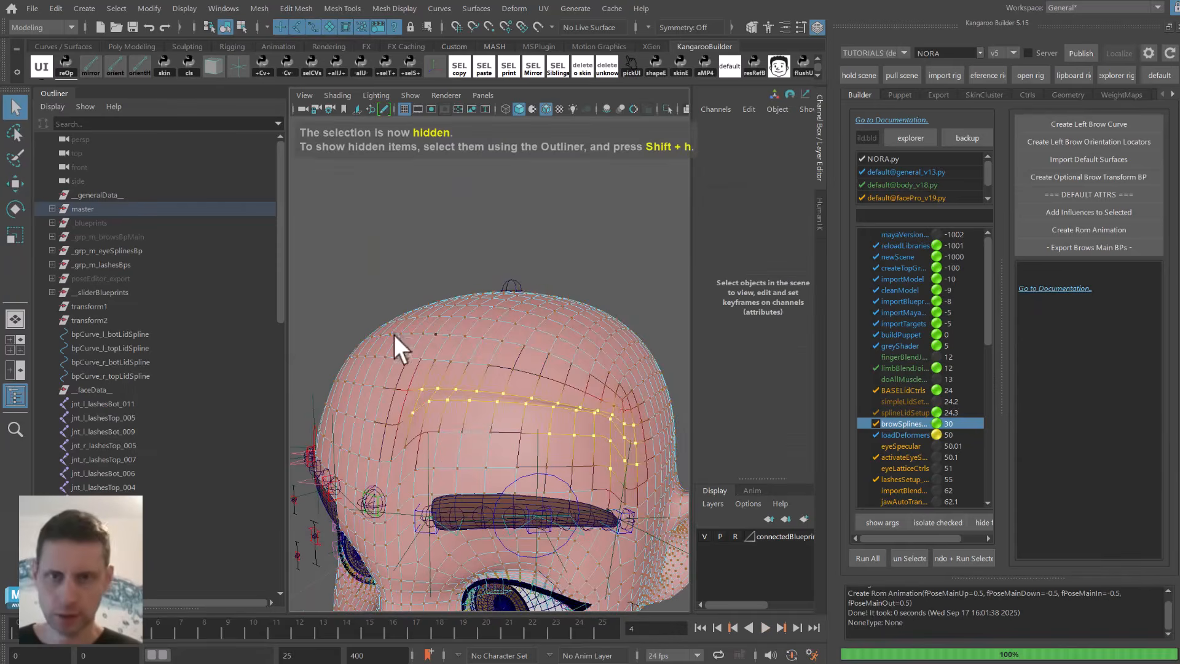
Paint-select the forehead vertices above the left brow and smooth their skin weights four times with 1 iteration and blend 1.0.
left_click(16, 159)
mouse_move(522, 433)
left_mouse_down()
mouse_move(408, 404)
mouse_move(398, 390)
left_mouse_up()
mouse_move(546, 462)
left_mouse_down("alt")
mouse_move(574, 430)
mouse_move(543, 390)
left_mouse_up("alt")
left_click(983, 95)
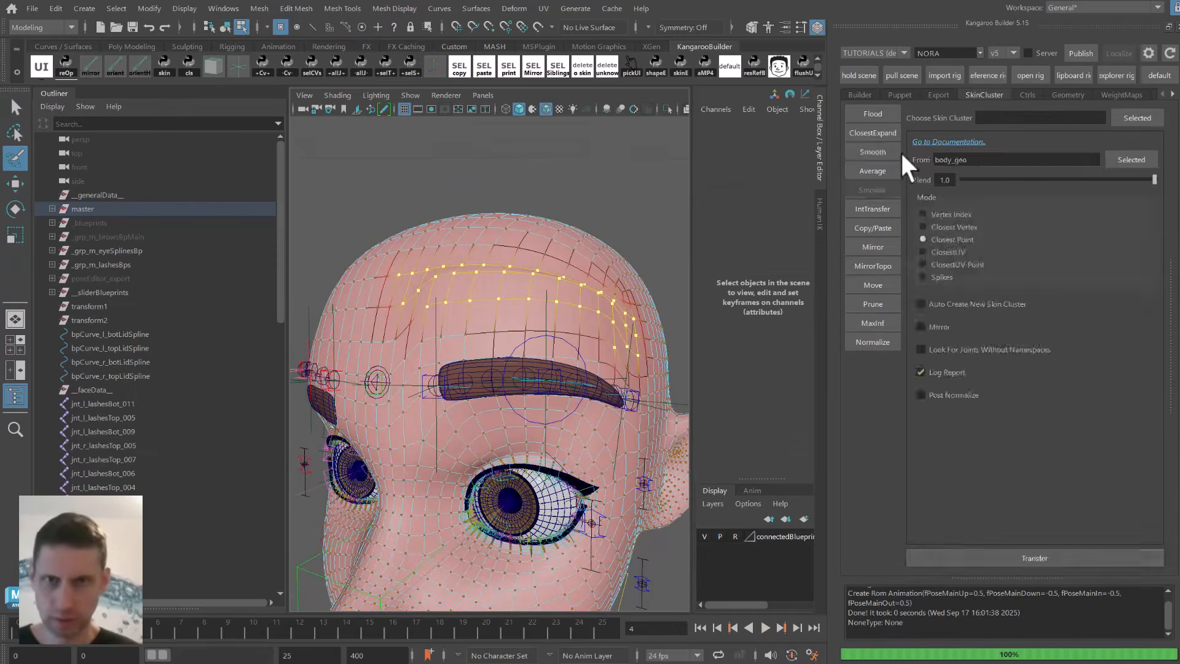
left_click(873, 152)
left_click(966, 555)
left_click(966, 556)
left_click(966, 558)
left_click(966, 558)
Play back the brow animation to check how the smoothed forehead deforms.
key("q")
middle_click_drag(523, 363, 494, 348, "alt")
key("alt+v")
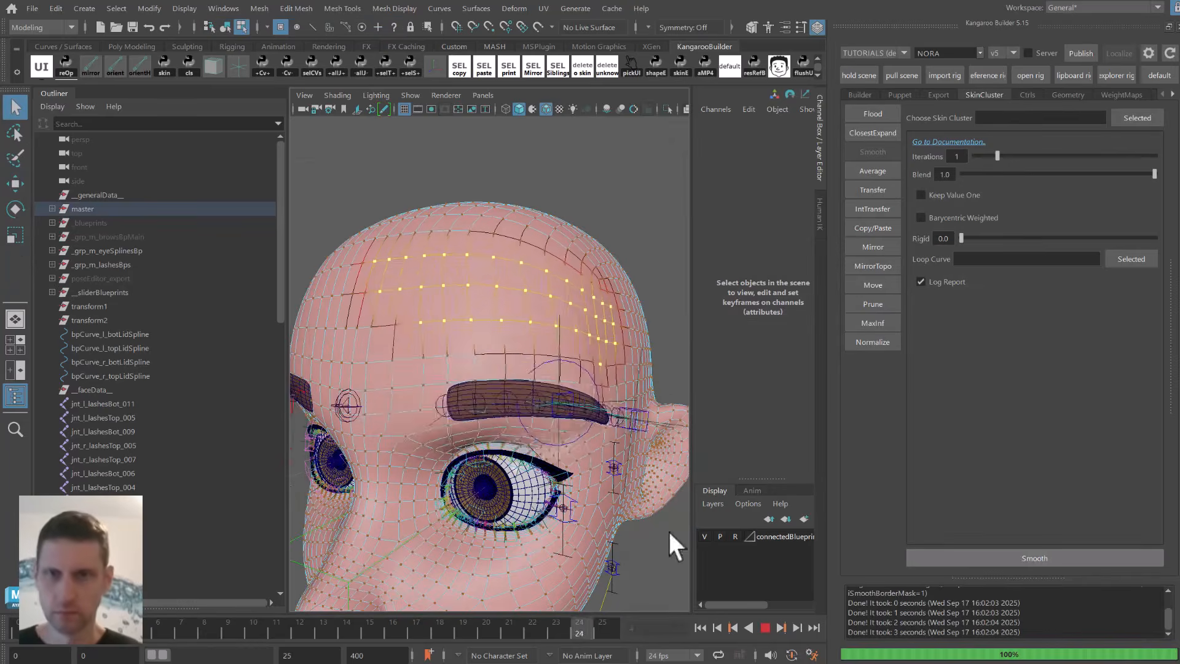
key("alt+v")
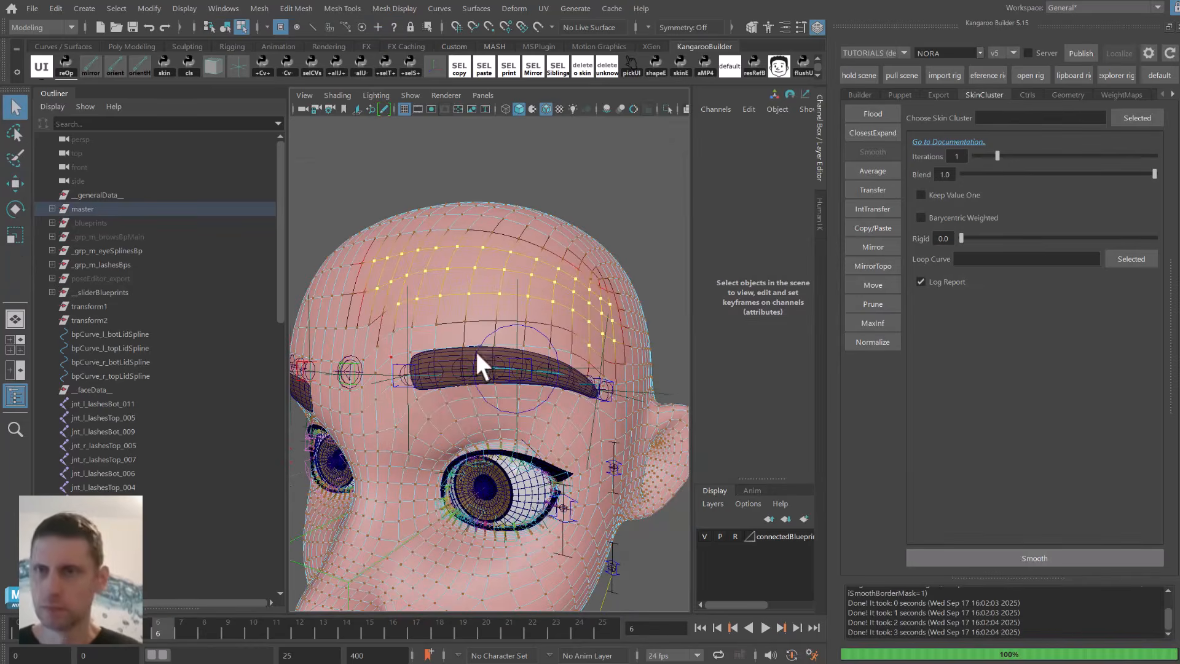
Return to object mode and examine the left brow's deformation in profile by repeatedly playing the brow animation.
left_click(478, 403)
key("f")
scroll(497, 381, "down", 8)
left_click_drag(504, 406, 425, 363, "alt")
middle_click_drag(425, 363, 393, 362, "alt")
left_click_drag(394, 363, 441, 385, "alt")
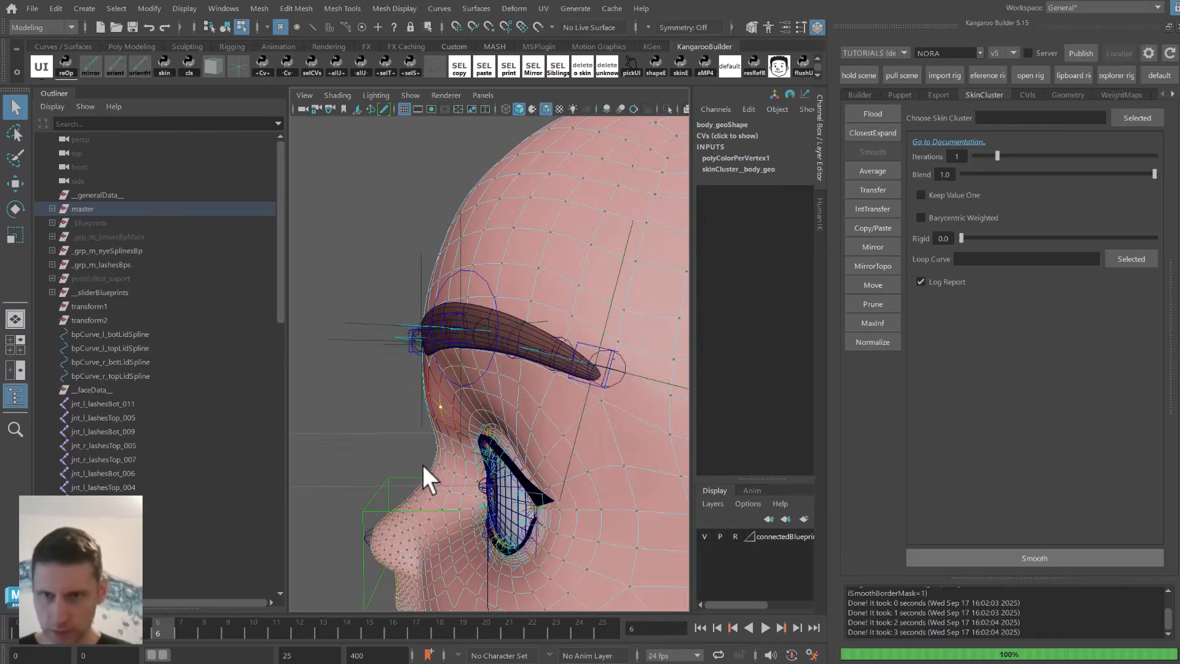
key("F8")
left_click(393, 392)
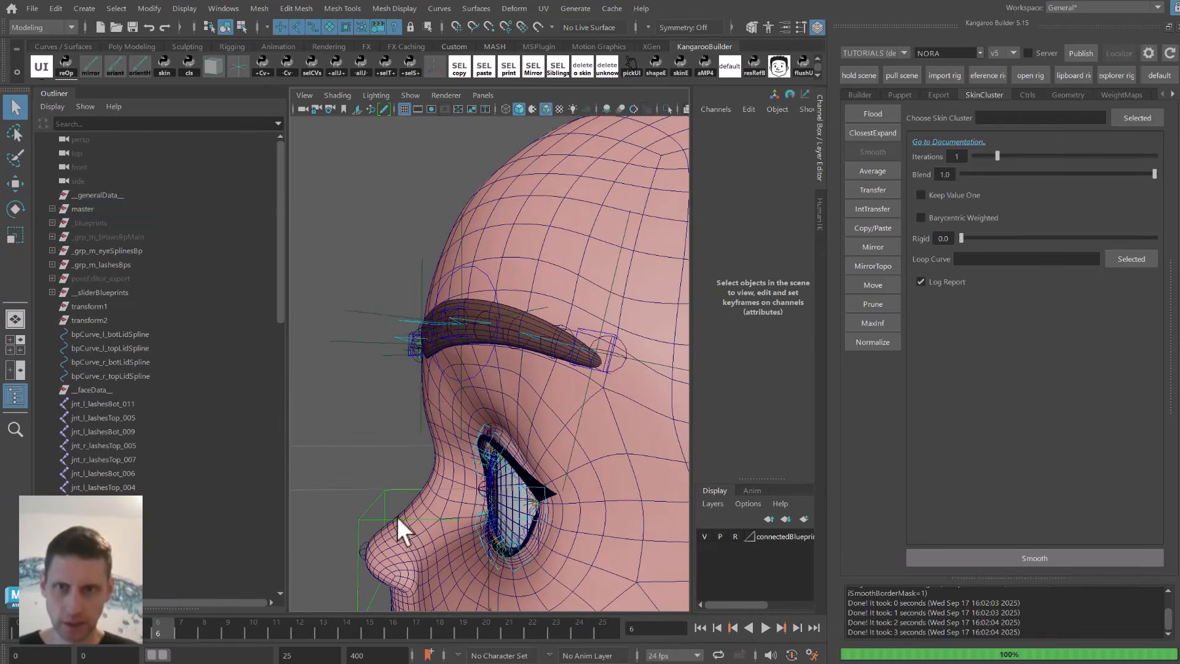
key("alt+v")
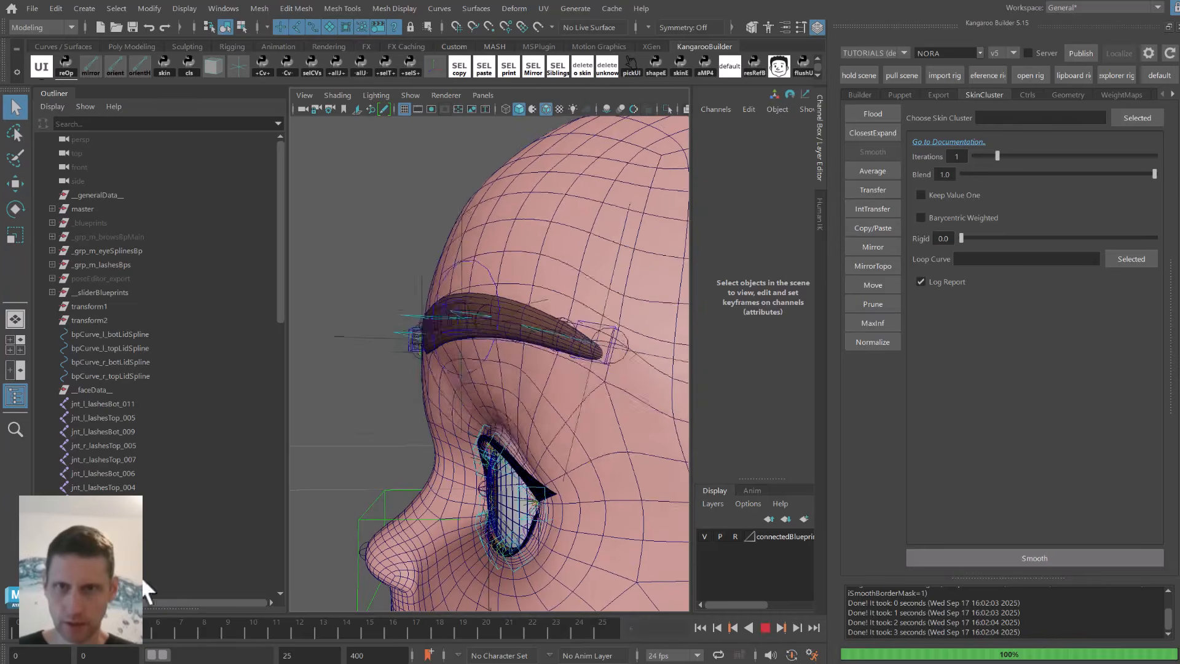
key("alt+v")
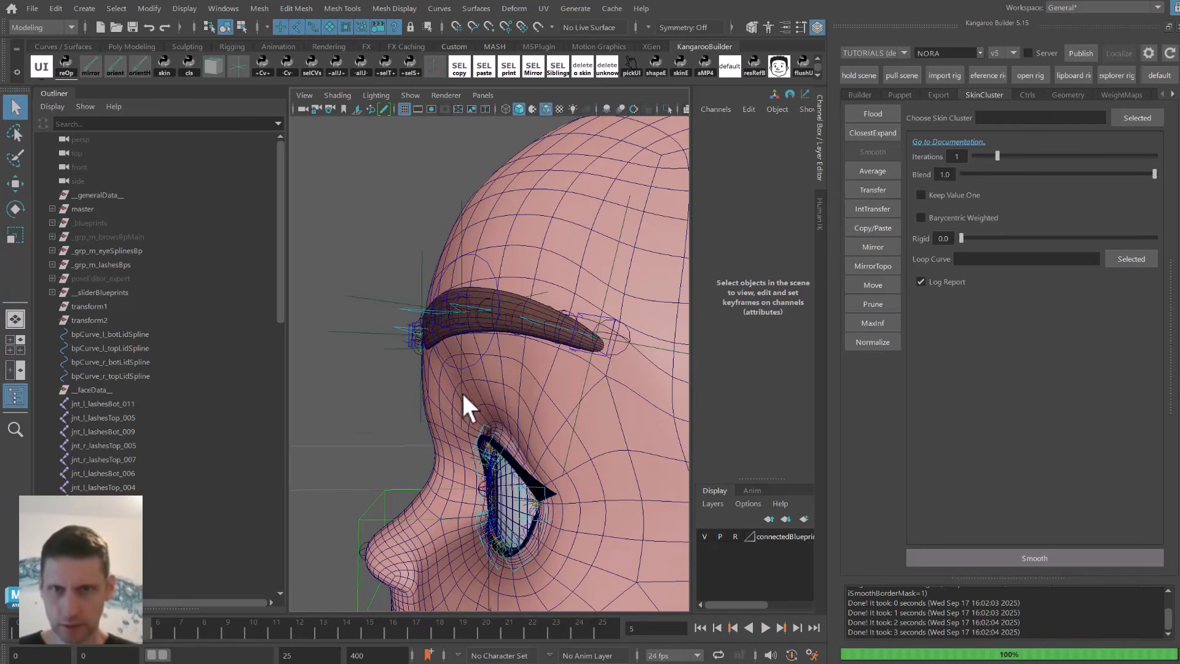
key("alt+v")
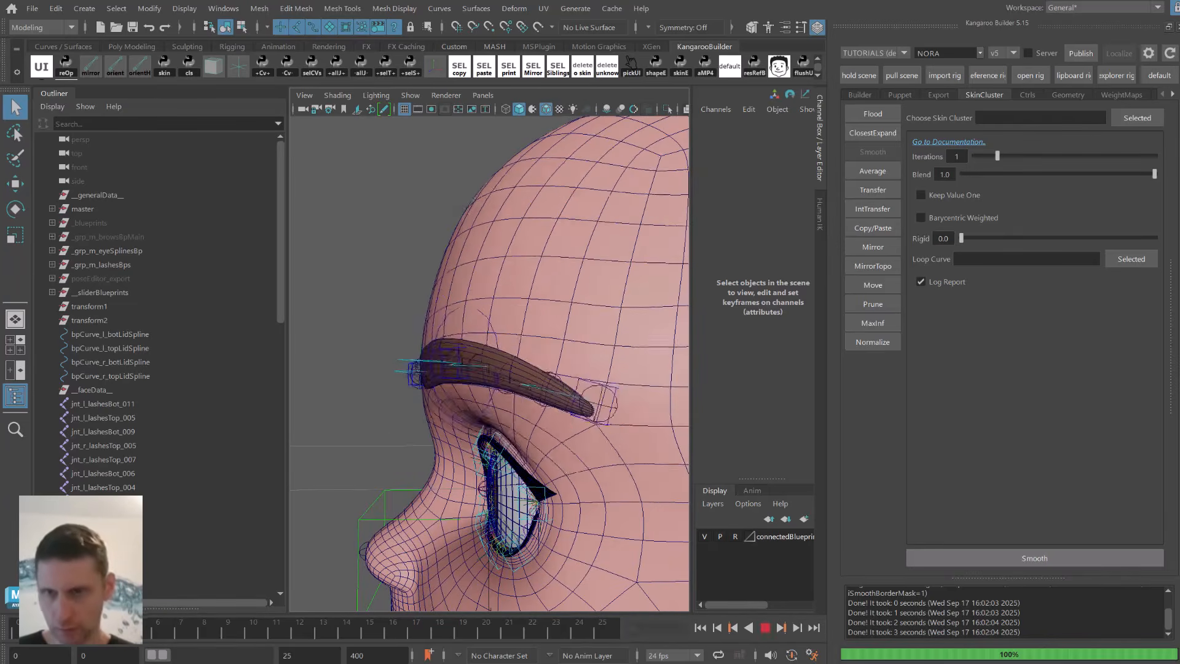
key("alt+v")
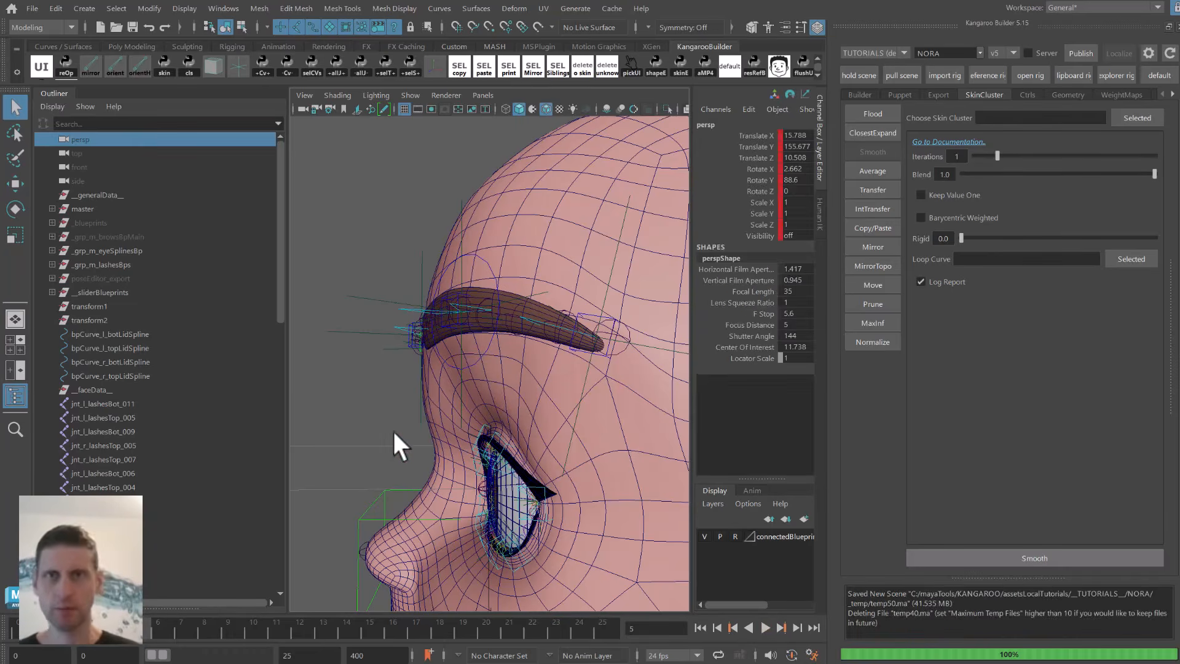
mouse_move(140, 628)
left_mouse_down()
mouse_move(40, 628)
mouse_move(161, 598)
mouse_move(99, 627)
mouse_move(117, 627)
left_mouse_up()
key("alt+v")
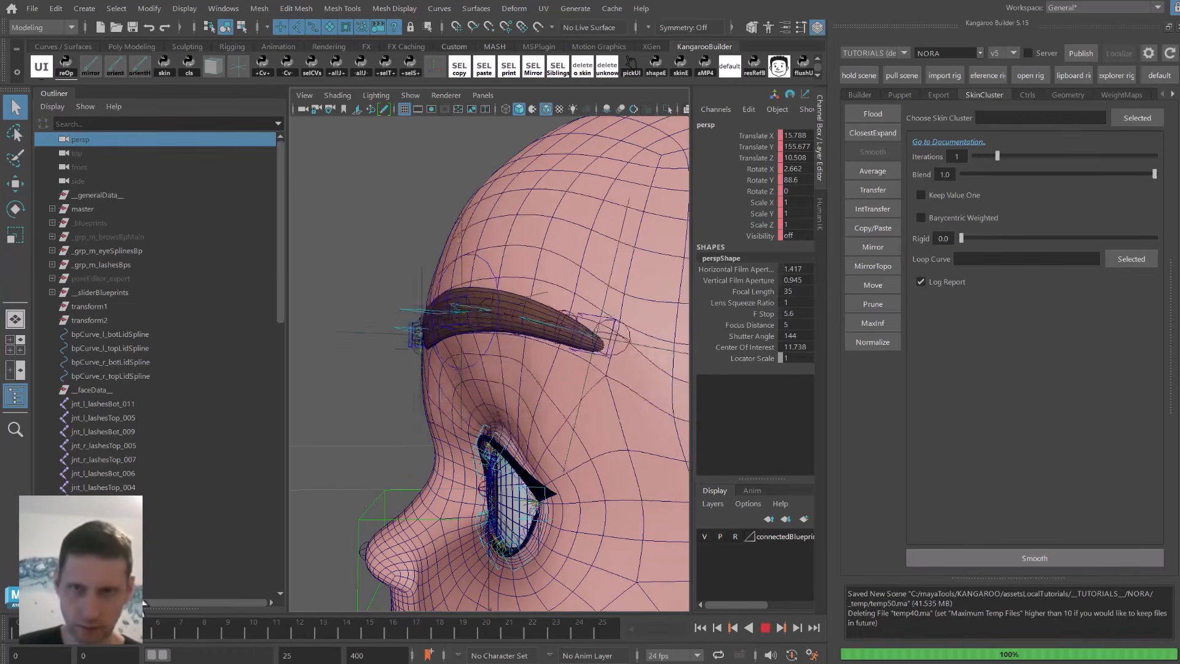
key("alt+v")
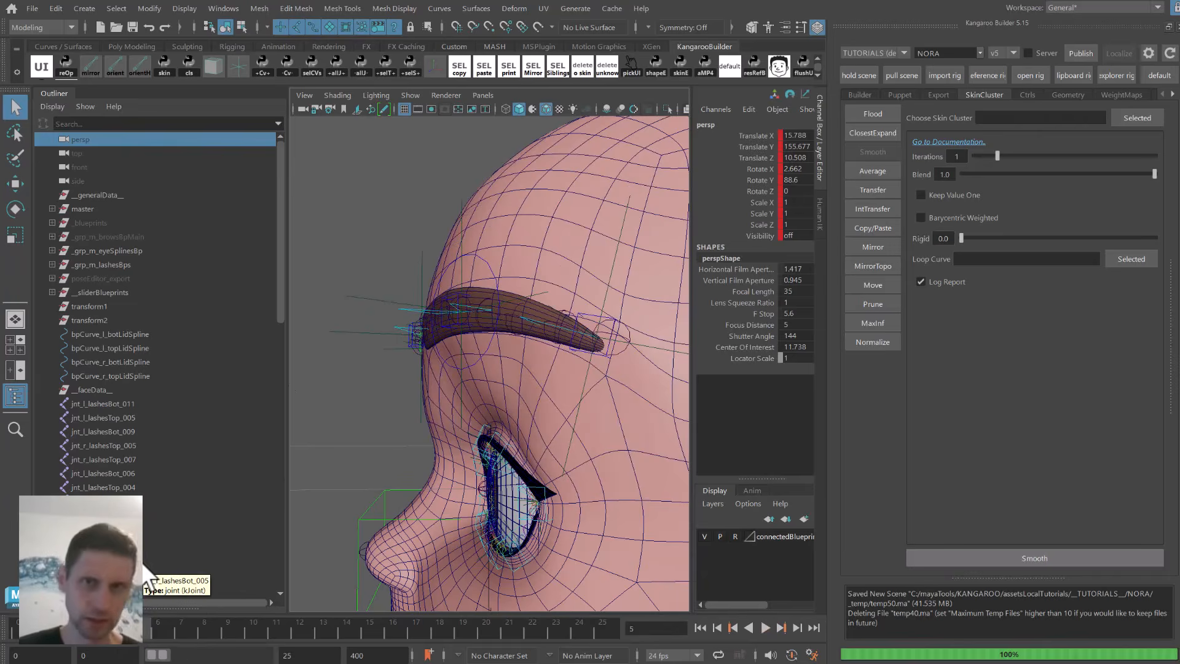
Set fVerticalSplineOffsets of the browSplinesSurface function to [-0.5, 0.5].
left_click(860, 94)
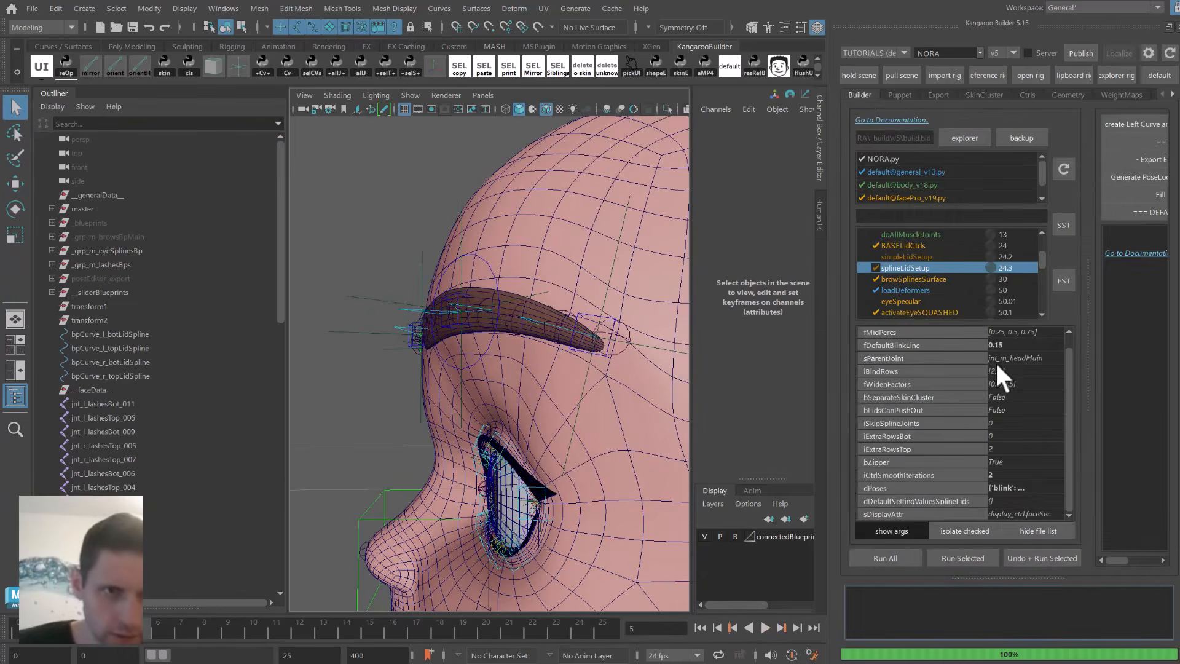
left_click(949, 280)
left_click(995, 461)
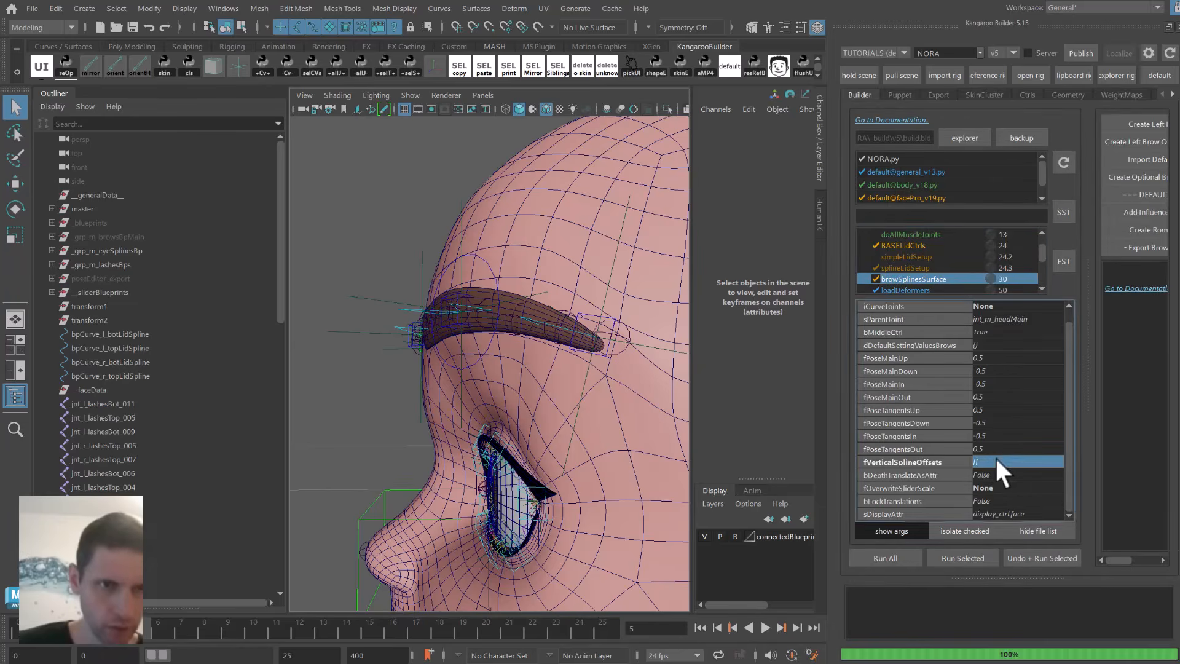
double_click(1000, 461)
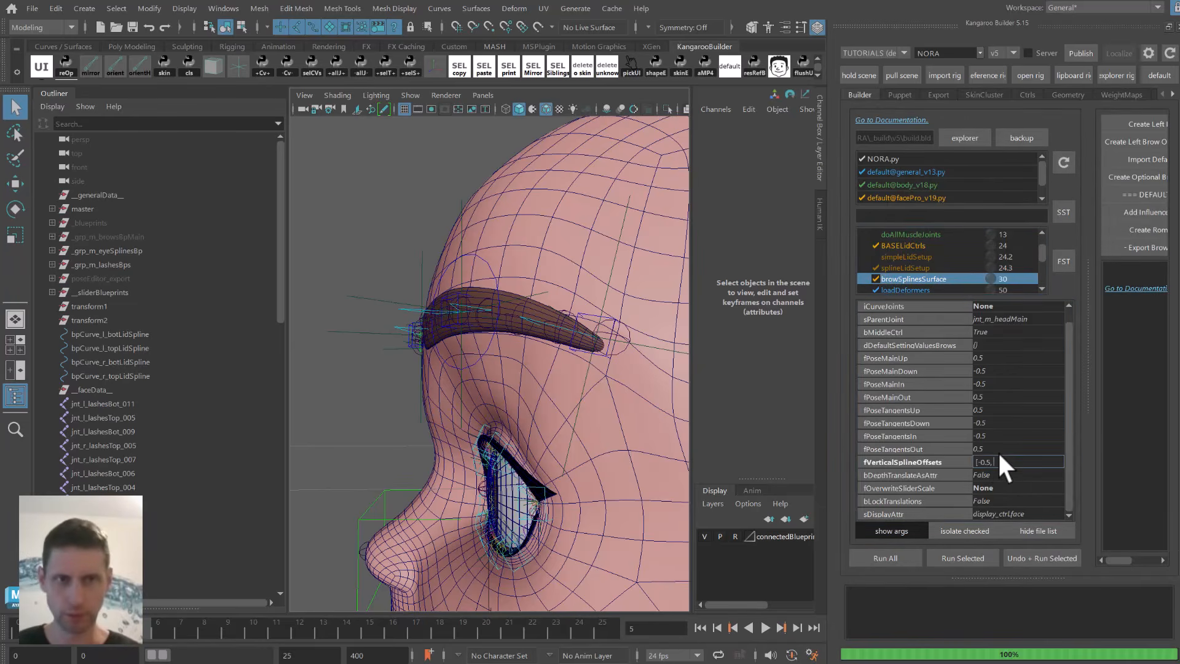
type("-0.5, 0.5]")
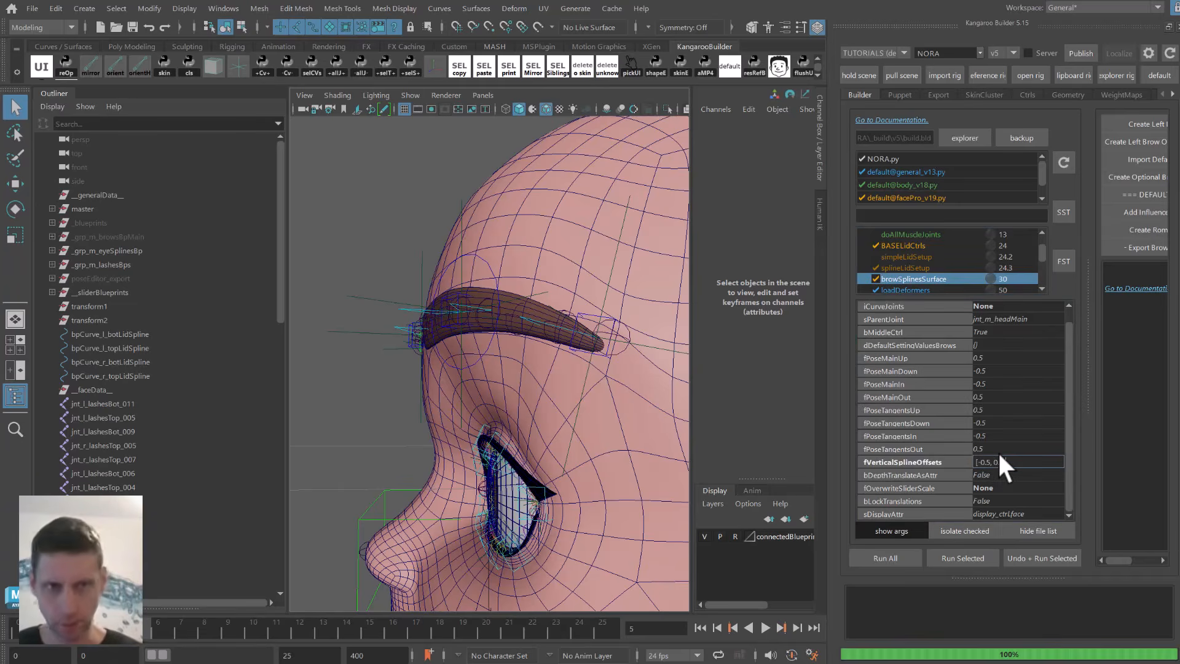
key("Return")
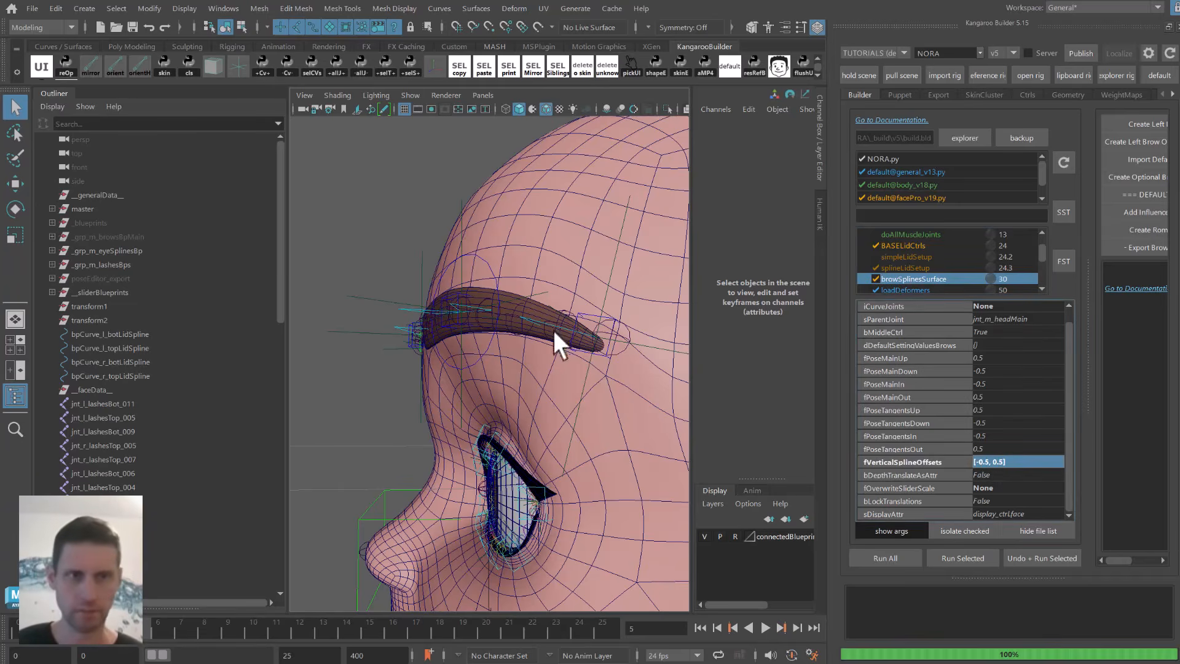
Rebuild the rig by running browSplinesSurface and all functions before it, exporting the unexported deformers first.
left_click_drag(553, 330, 621, 368, "alt")
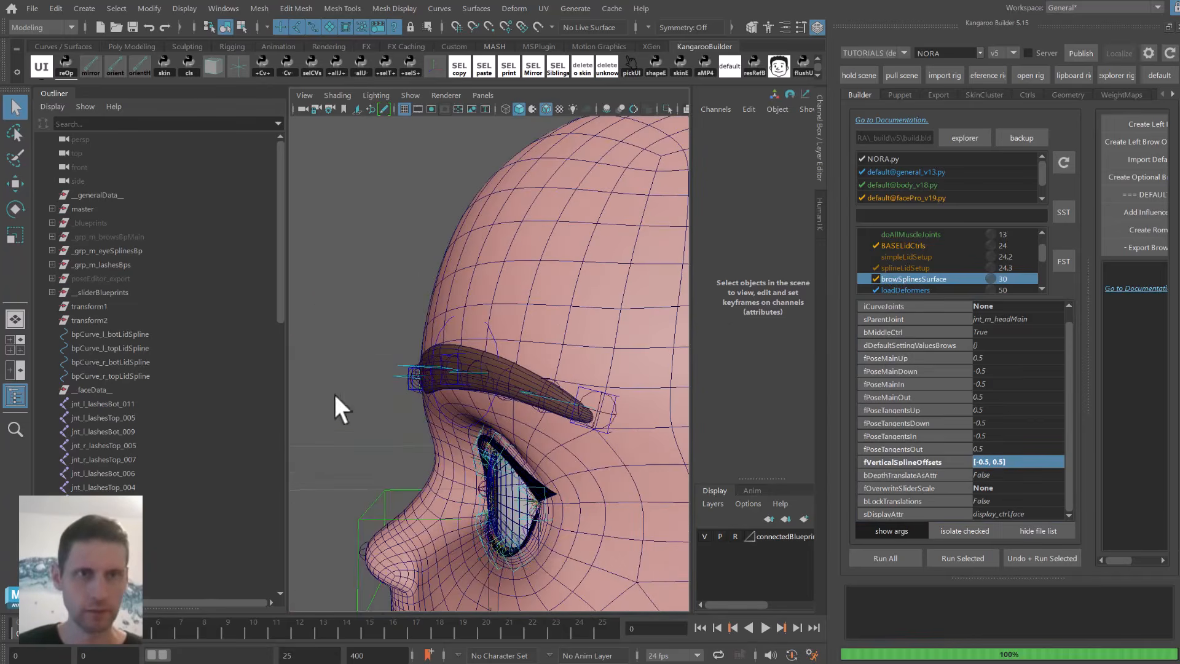
right_click(925, 278)
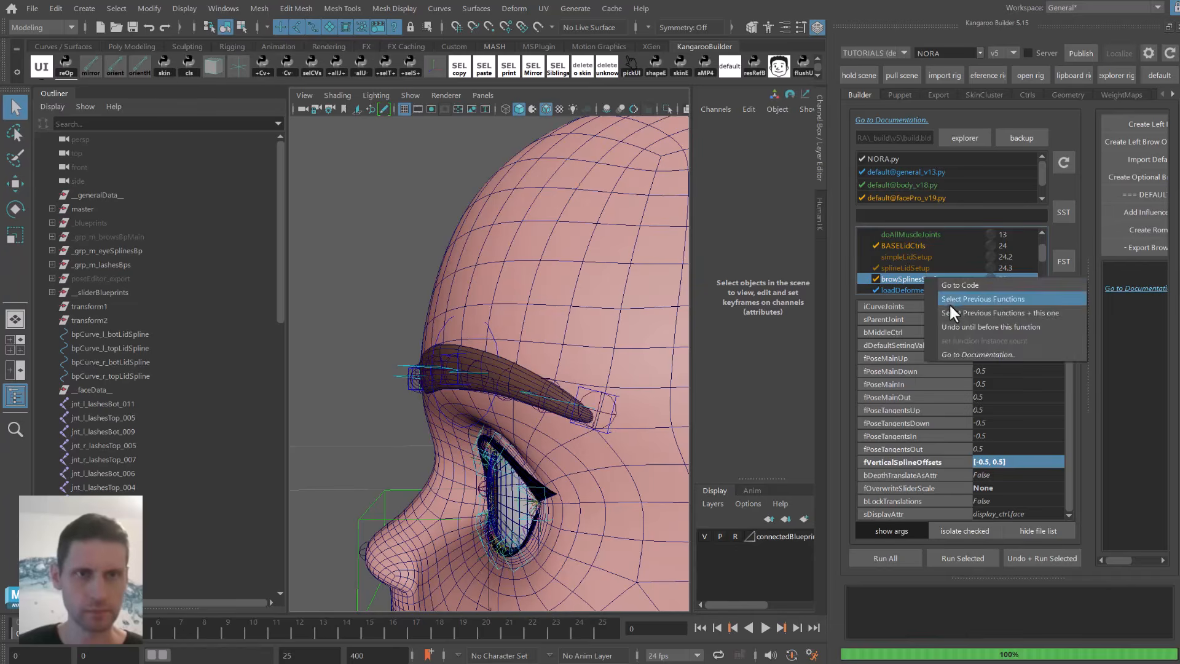
left_click(950, 313)
left_click(964, 557)
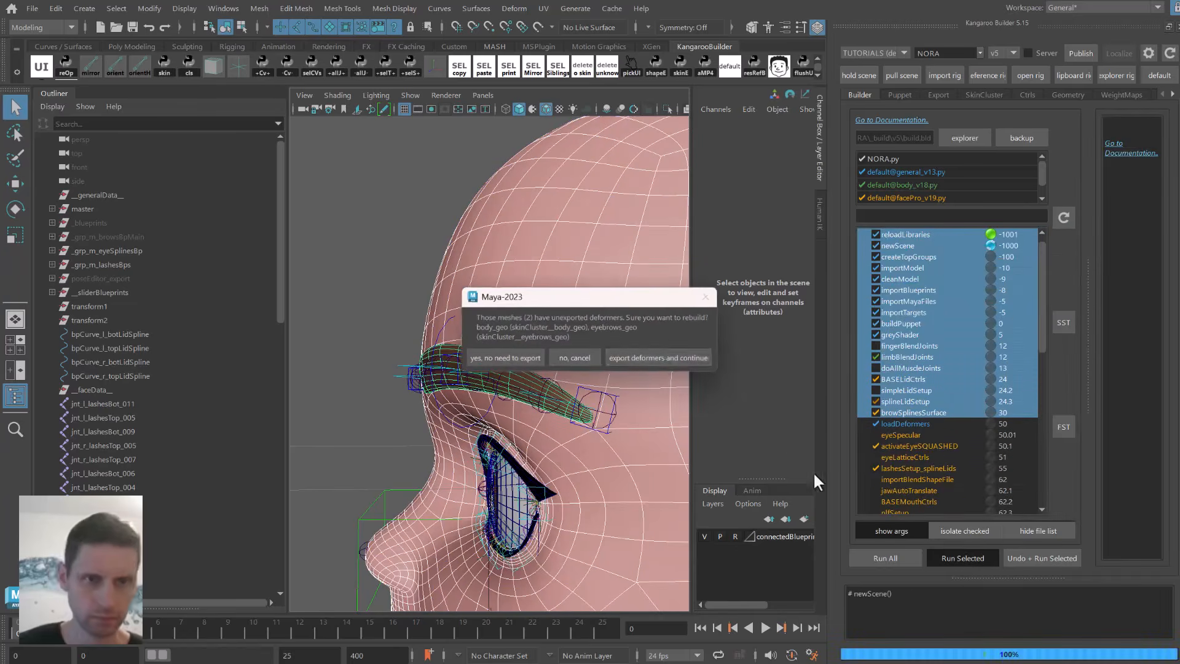
left_click(656, 355)
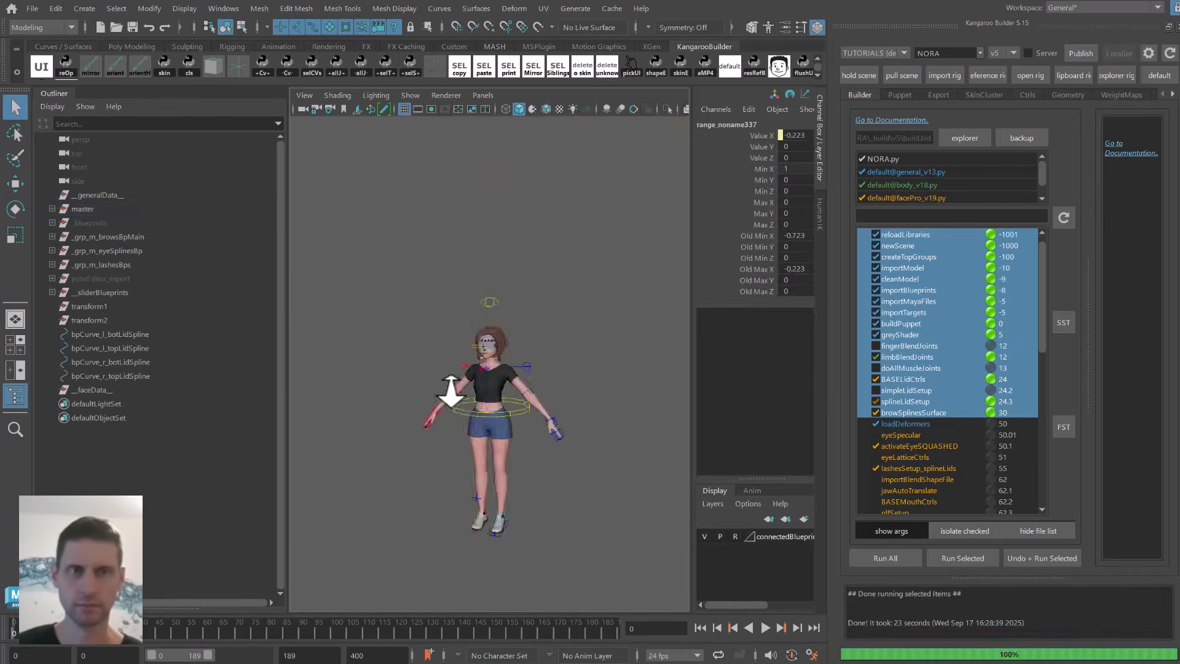
Hide the _grp_m_browsBpMain group and frame the character's eyes and brows.
middle_click_drag(388, 305, 414, 338, "alt")
left_click(412, 339)
key("Up")
key("ctrl+h")
right_click_drag(413, 340, 457, 367, "alt")
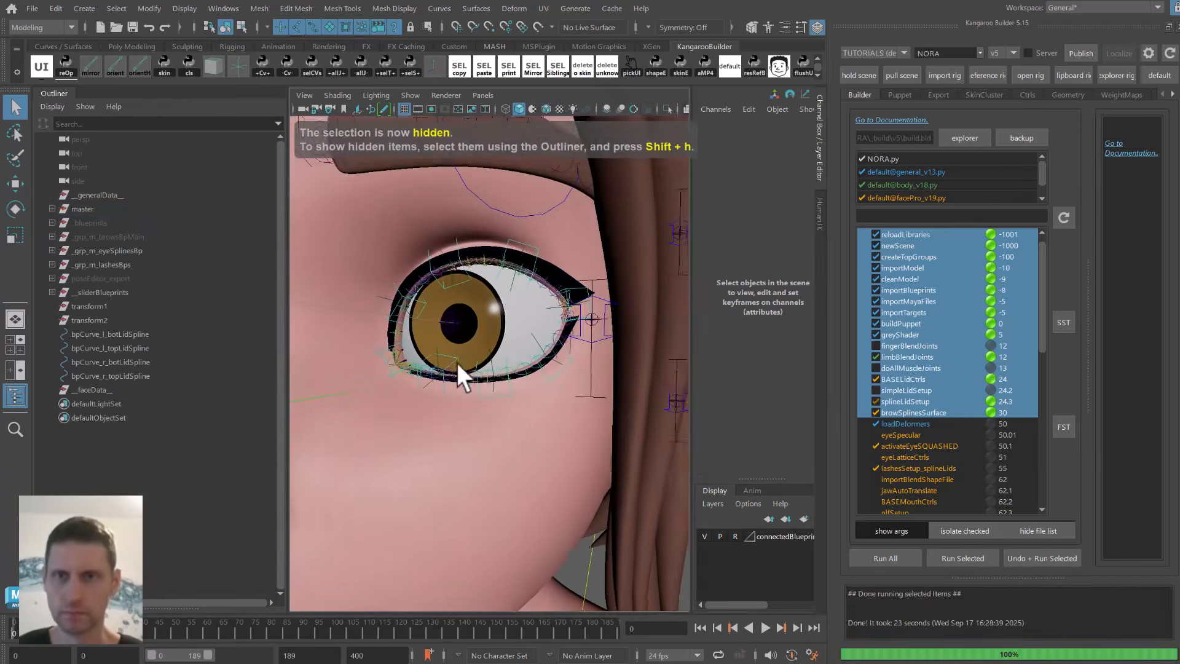
middle_click_drag(458, 366, 458, 381, "alt")
right_click_drag(458, 381, 430, 374, "alt")
middle_click_drag(430, 374, 417, 417, "alt")
Hide the meshes, select the upper left brow joints and examine the vertical spacing of the joint rows in wireframe.
key("alt+1")
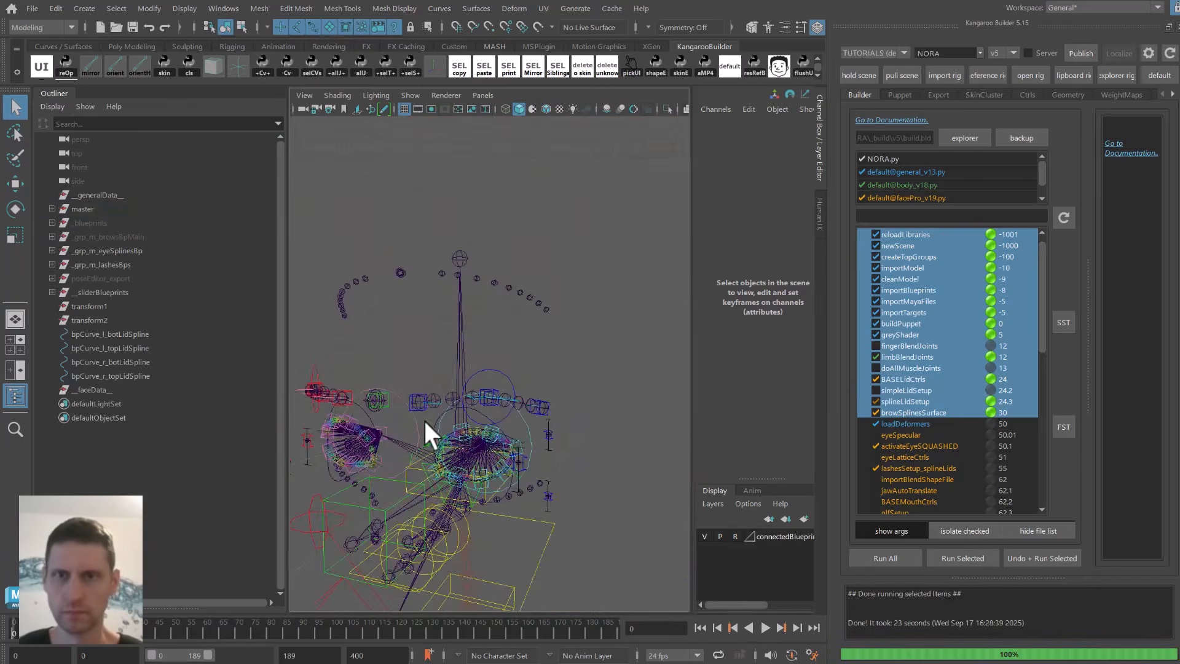
left_click_drag(511, 281, 533, 297)
left_click_drag(533, 297, 522, 326, "alt")
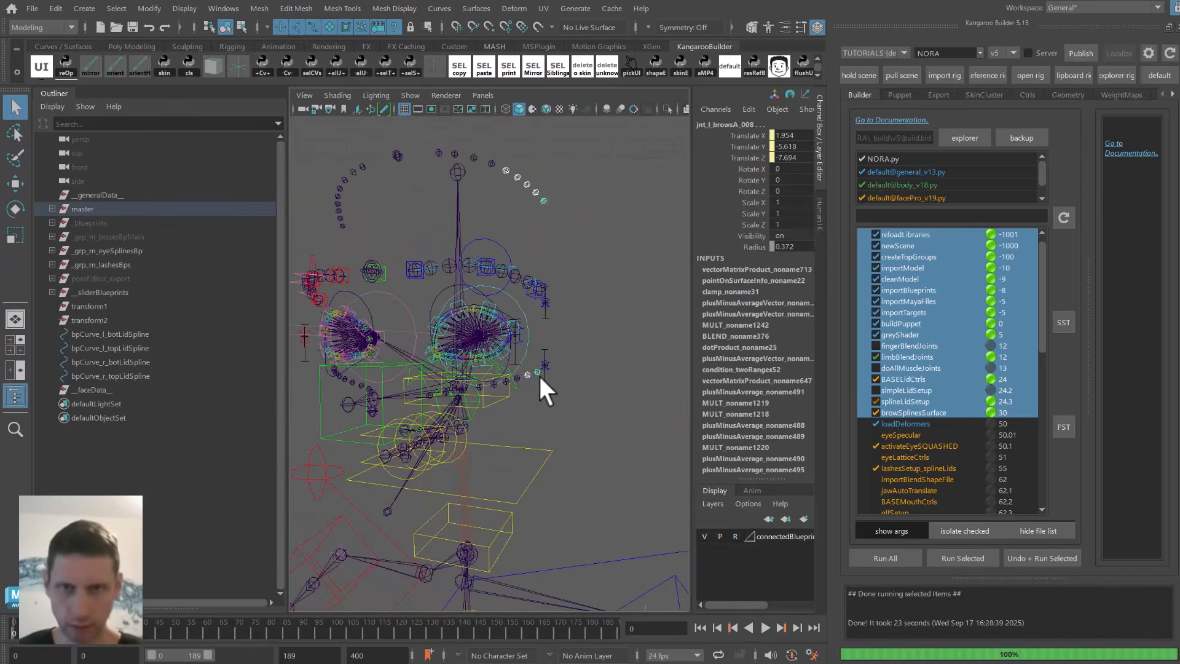
key("alt+1")
key("alt+1")
key("4")
mouse_move(533, 374)
left_mouse_down("alt")
mouse_move(551, 377)
mouse_move(529, 374)
left_mouse_up("alt")
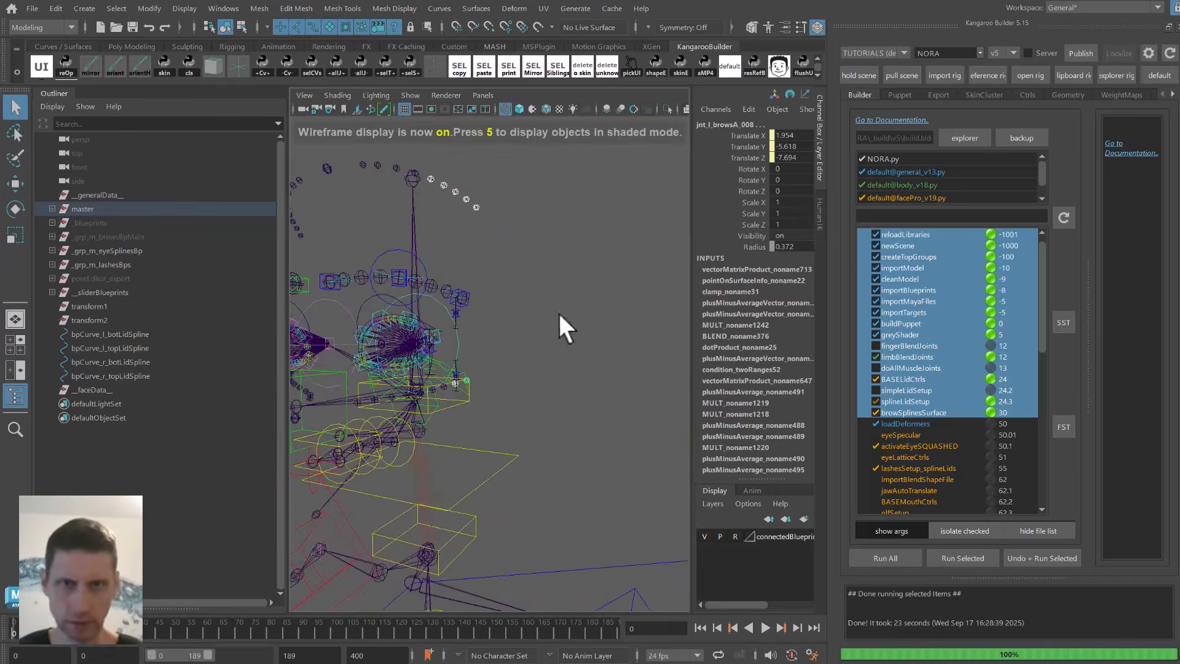
Set fVerticalSplineOffsets of browSplinesSurface to [-0.1, 0.1] and rerun the function.
left_click(922, 413)
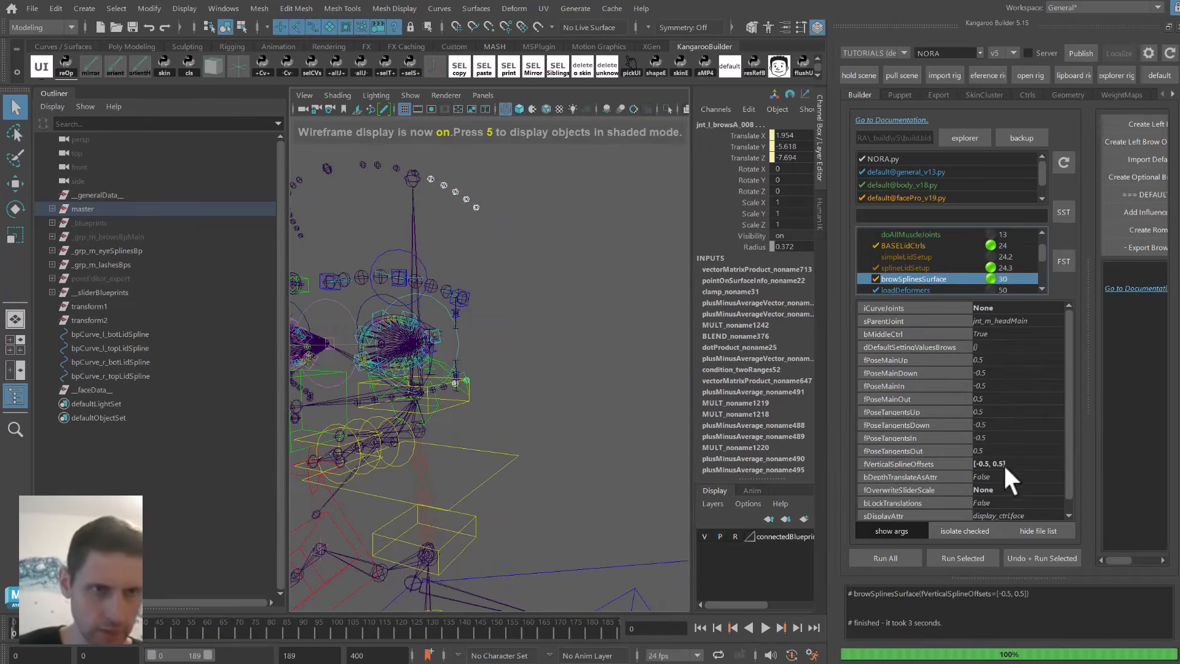
double_click(1013, 461)
type("[-1,")
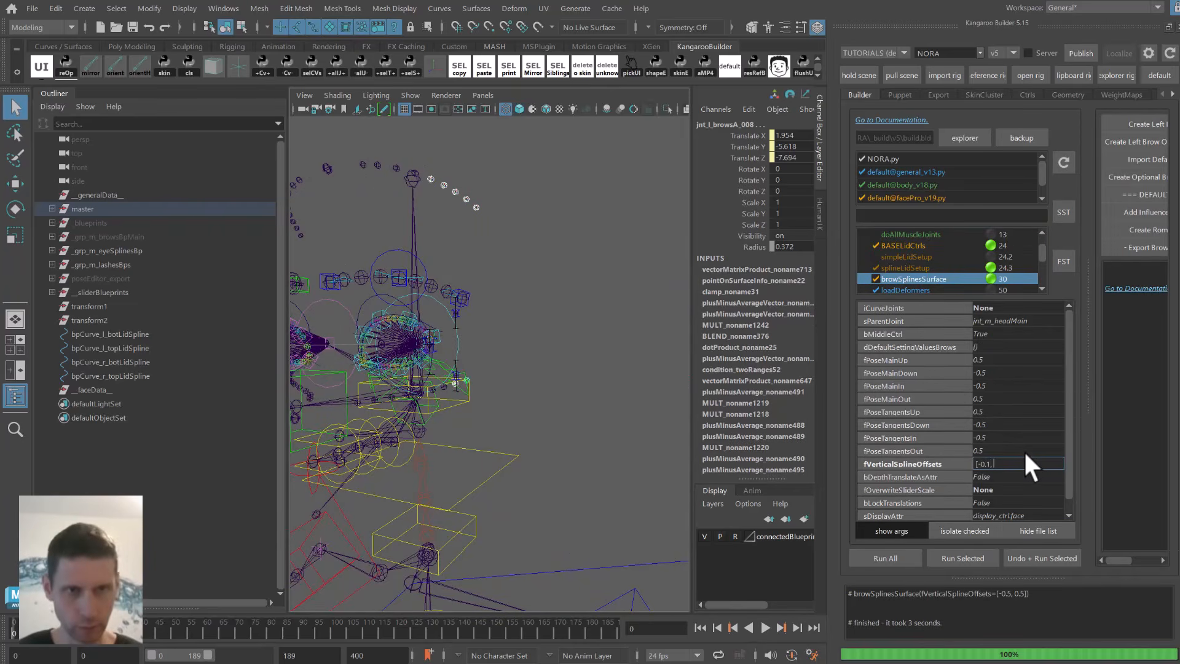
type("0.1]")
key("Return")
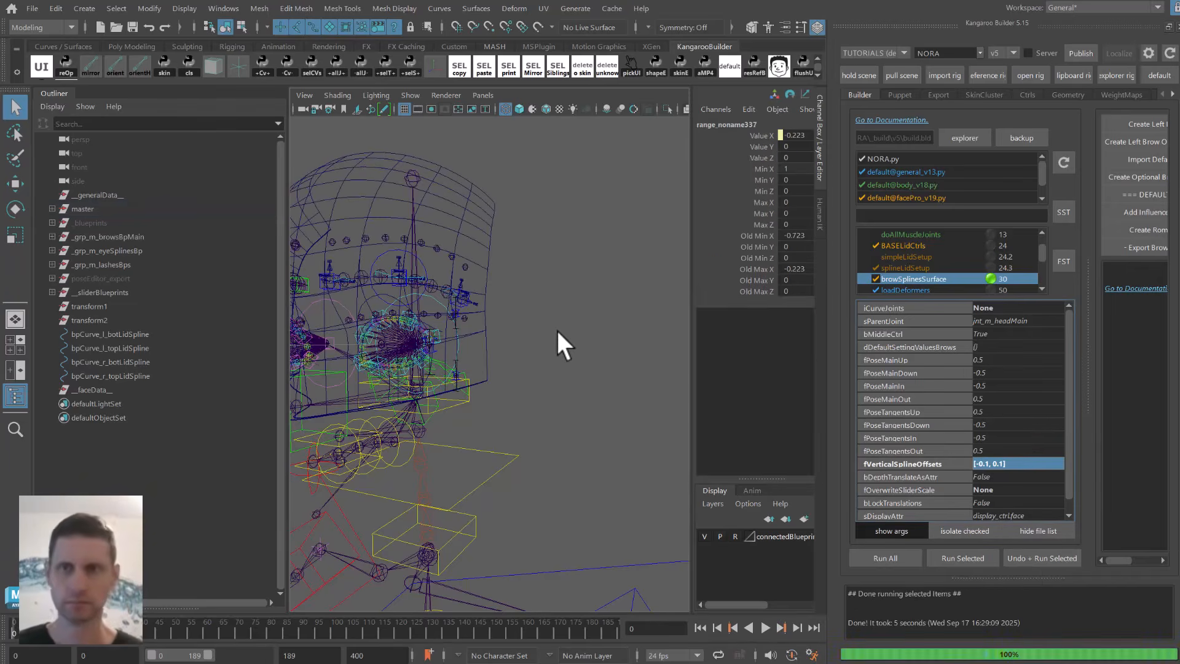
Switch the viewport to shaded display and hide the surface covering the brow joint rows to inspect their spacing.
key("ctrl+1")
middle_click_drag(486, 349, 514, 369, "alt")
key("ctrl+1")
key("5")
mouse_move(514, 369)
left_mouse_down("alt")
mouse_move(514, 356)
mouse_move(566, 452)
mouse_move(522, 358)
mouse_move(608, 332)
left_mouse_up("alt")
left_click(595, 461)
key("ctrl+h")
Set fVerticalSplineOffsets of browSplinesSurface to [-0.07, 0.1], undo the previous run and rerun the function.
double_click(986, 463)
left_click(986, 463)
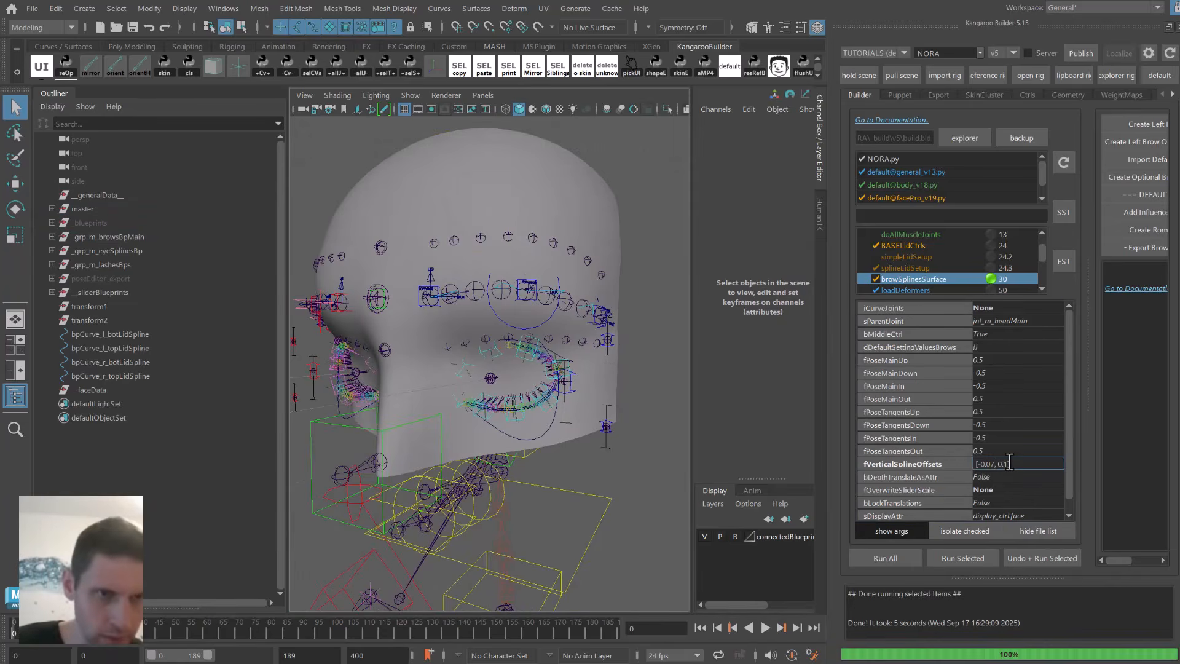
key("Return")
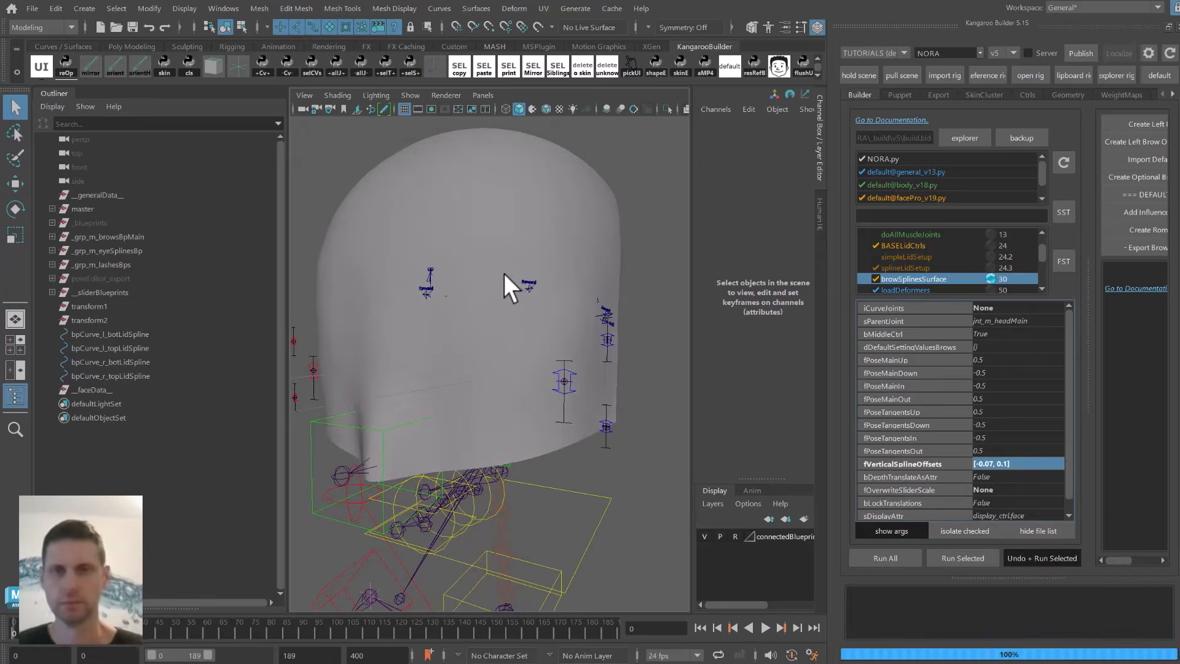
Hide the _grp_m_browsBpMain group and frame the left brow to check the spacing of the joint rows.
left_click(147, 235)
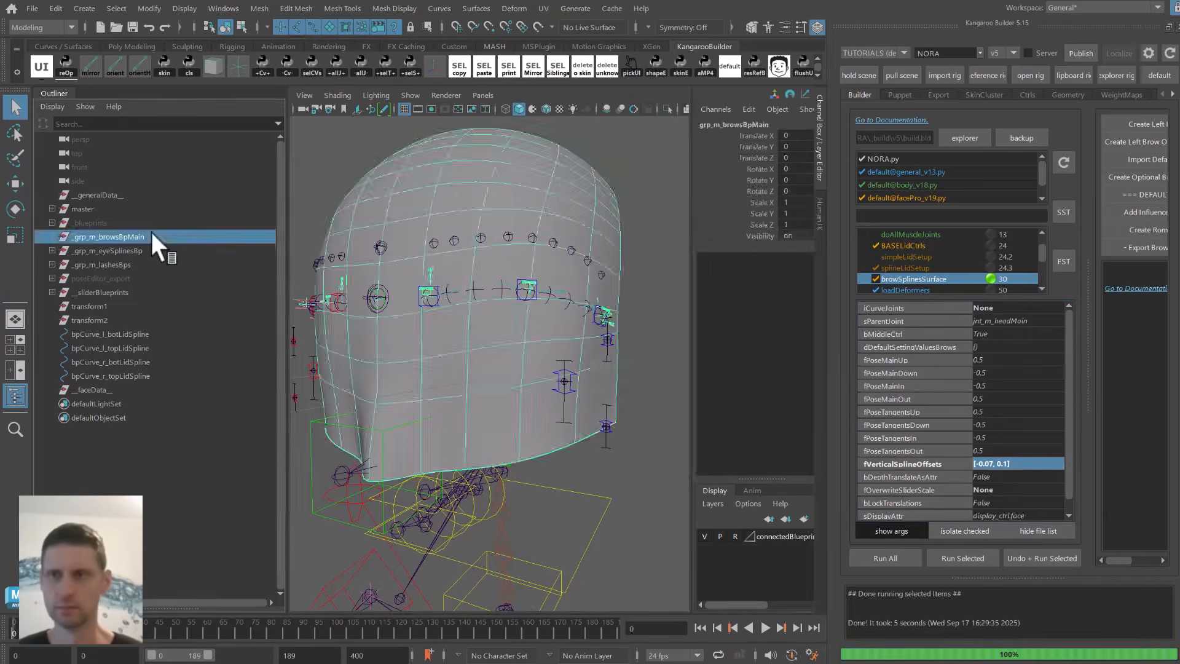
key("ctrl+h")
middle_click_drag(418, 307, 429, 342, "alt")
mouse_move(429, 342)
right_mouse_down("alt")
mouse_move(449, 342)
mouse_move(421, 336)
right_mouse_up("alt")
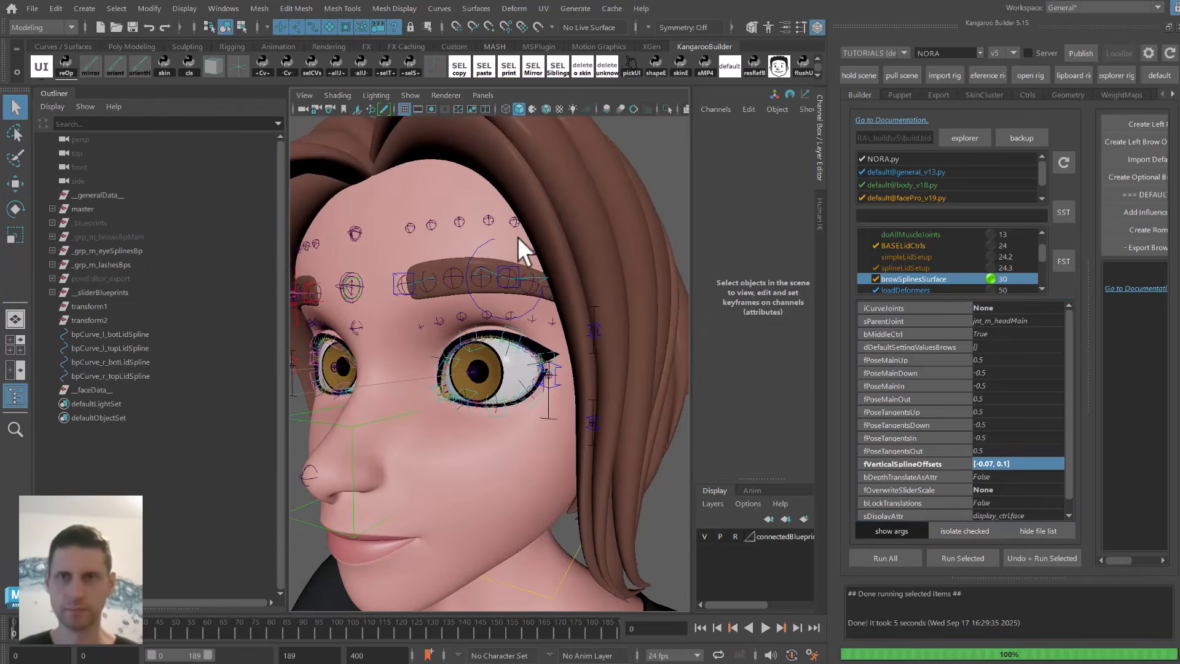
Run the loadDeformers function, then create and play the ROM animation for browSplinesSurface.
left_click(915, 287)
left_click(962, 557)
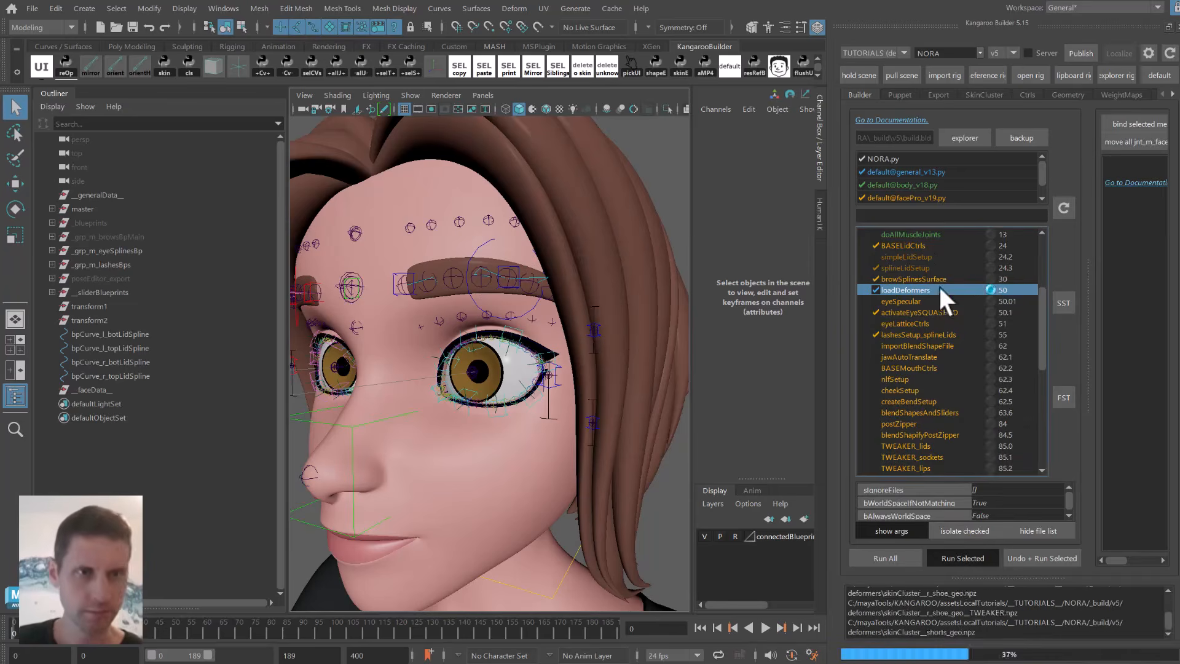
left_click(918, 276)
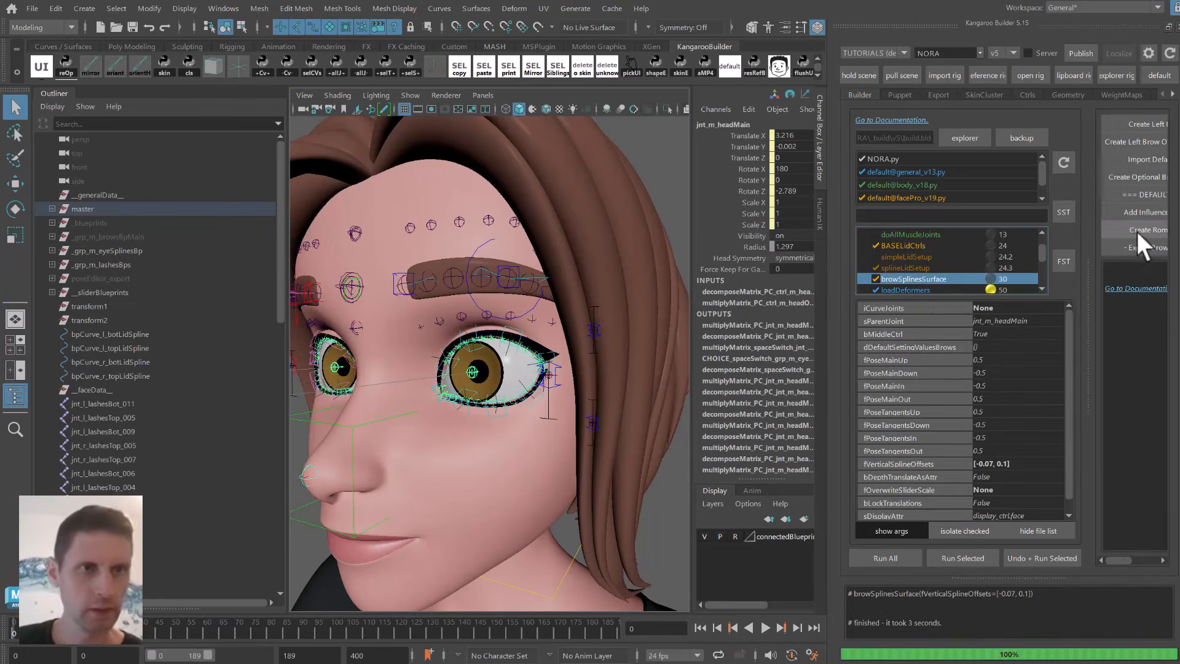
left_click(1133, 229)
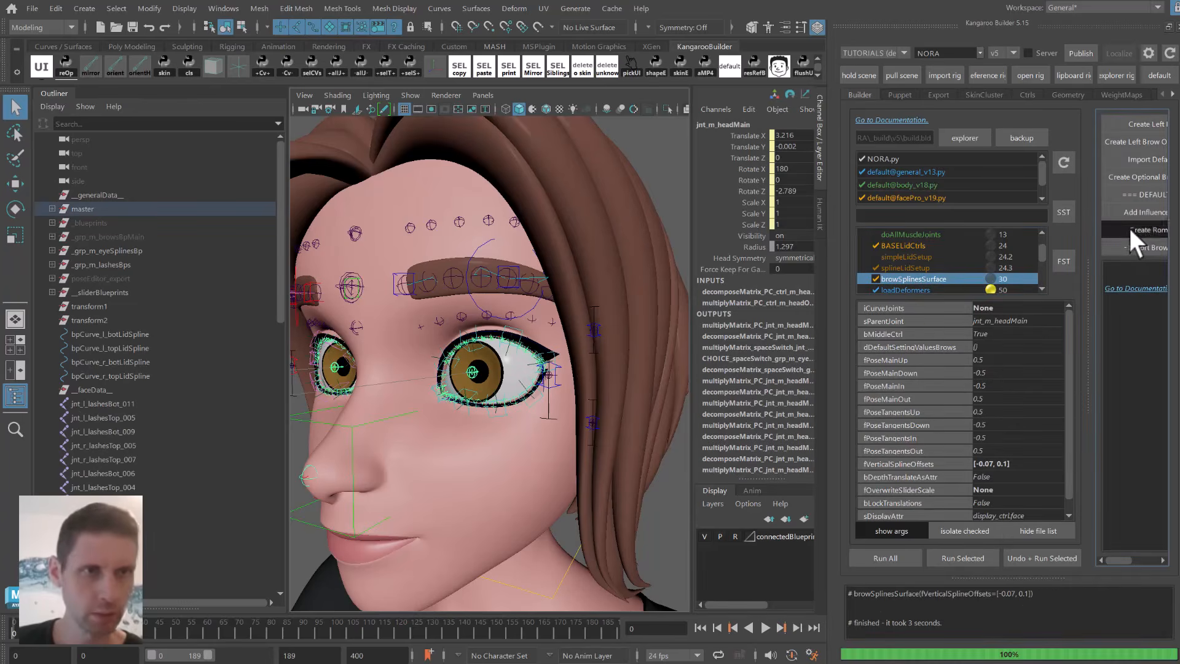
key("alt+v")
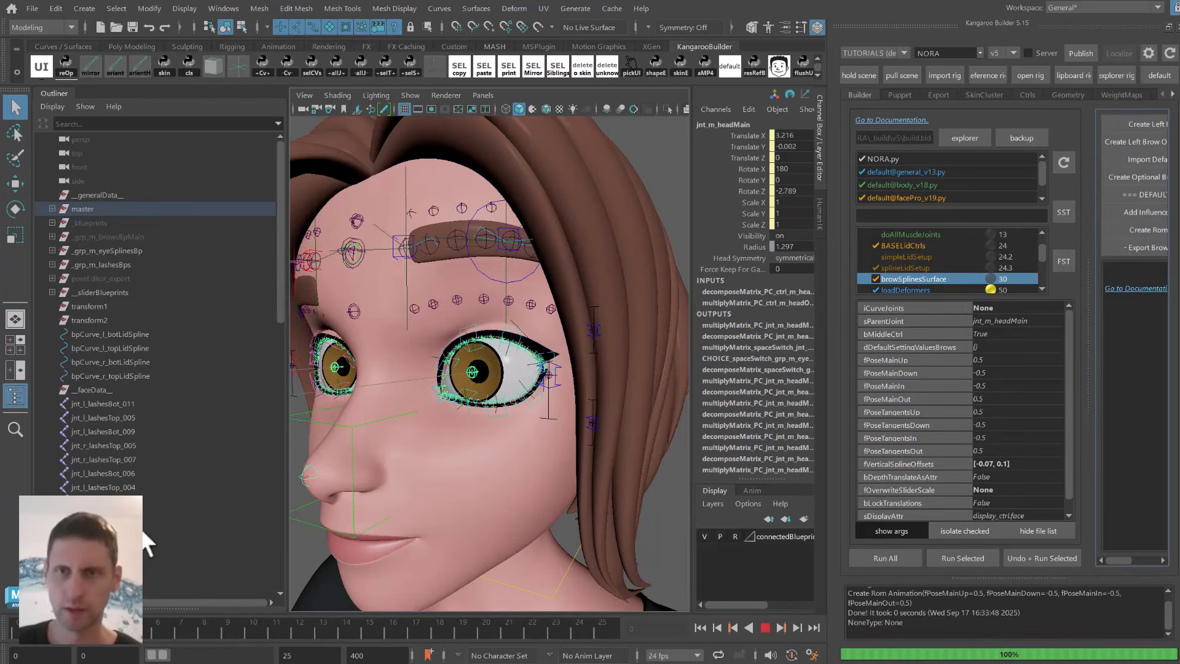
Open the Face Skinning tools and move their window clear of the character's face.
left_click(780, 61)
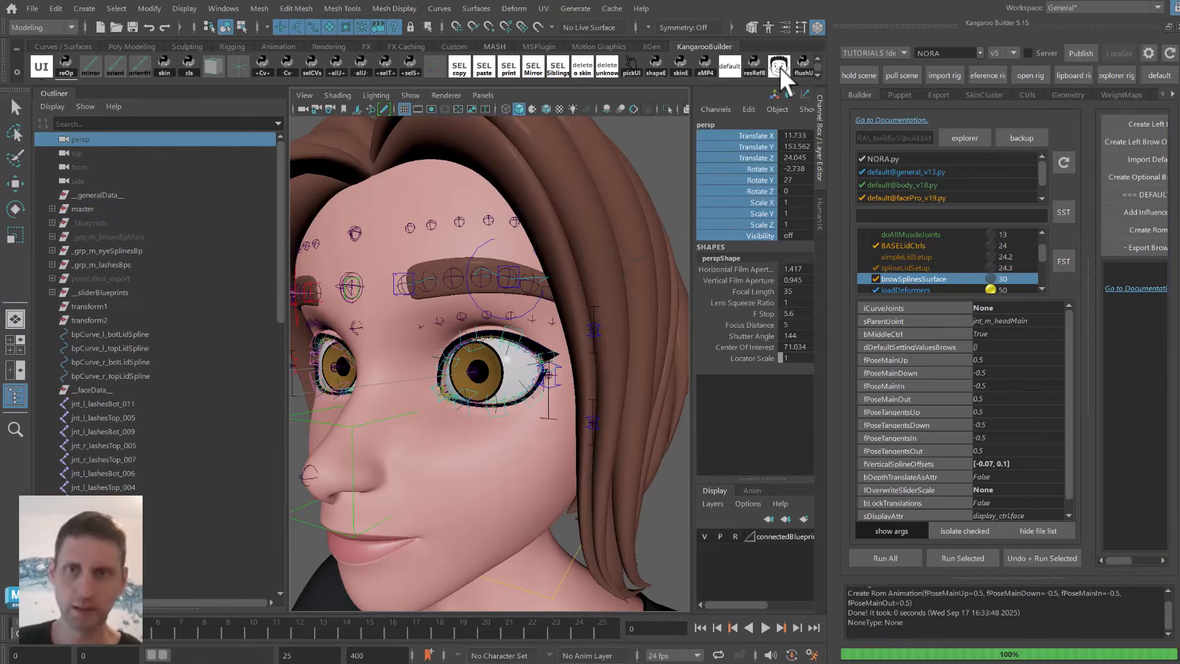
left_click(780, 67)
left_click_drag(580, 24, 844, 13)
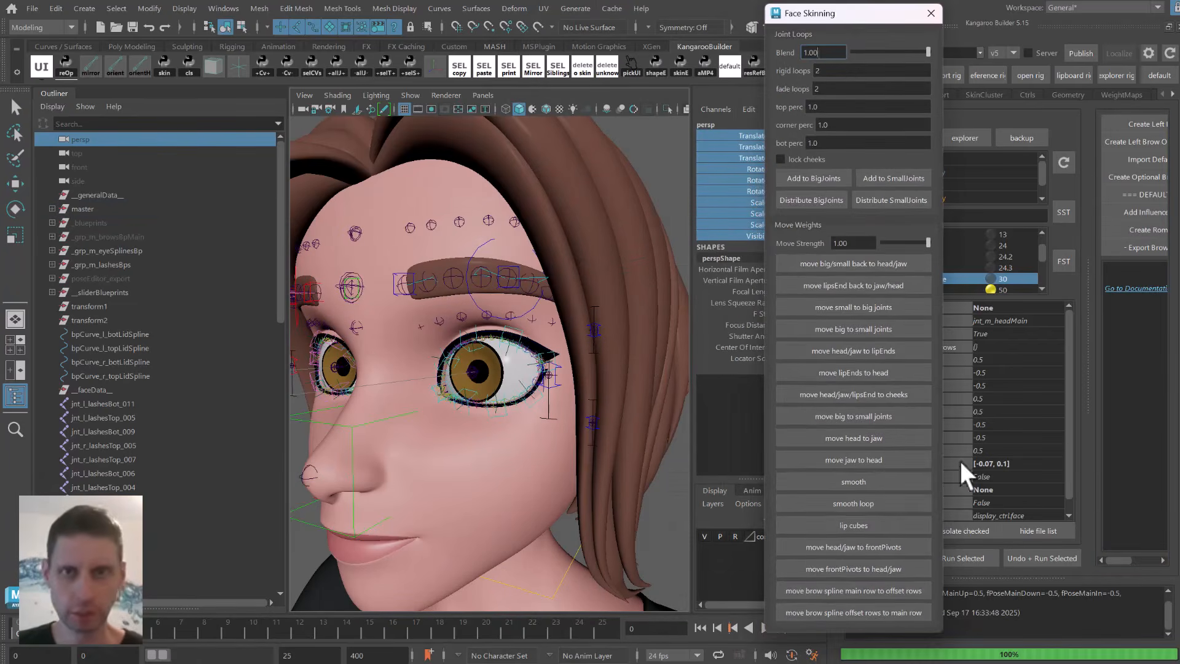
Move brow spline main row weights to the offset rows on body_geo vertices above and below the left brow, adding all missing influences.
left_click(838, 590)
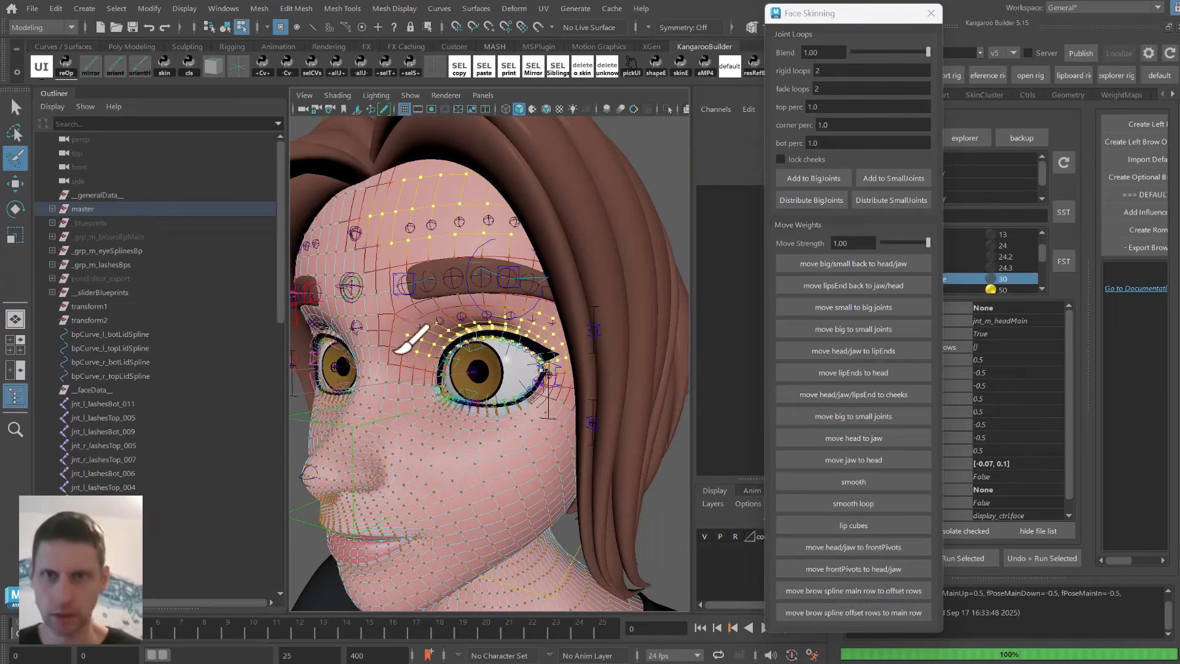
key("q")
key("ctrl+h")
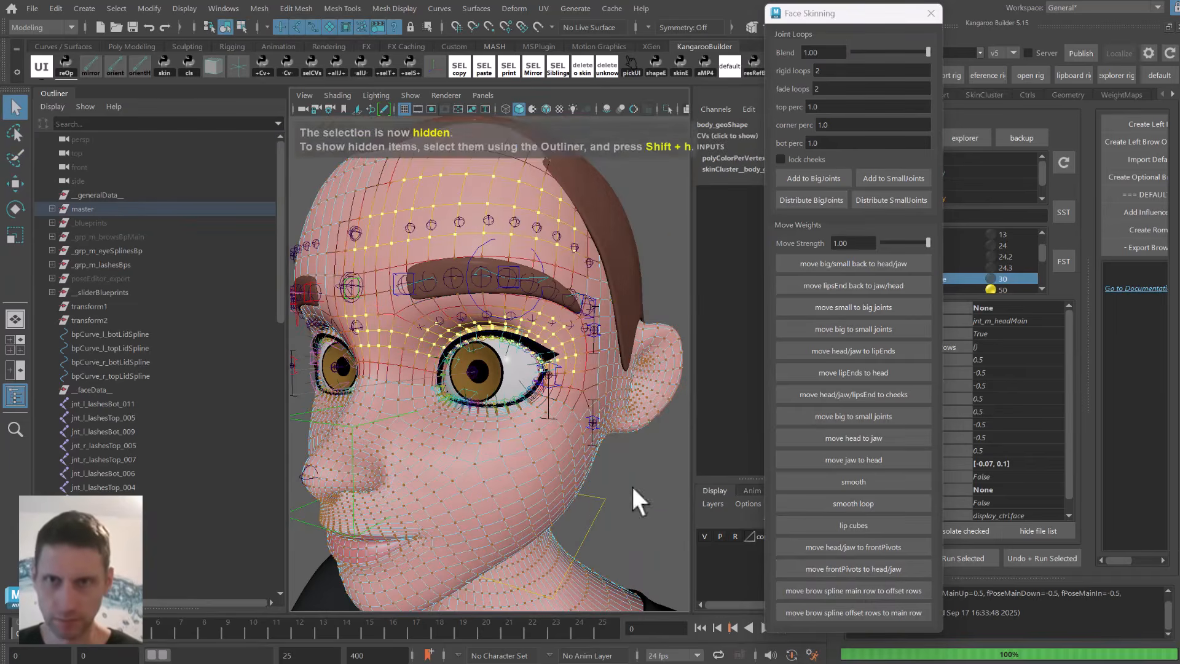
left_click(881, 594)
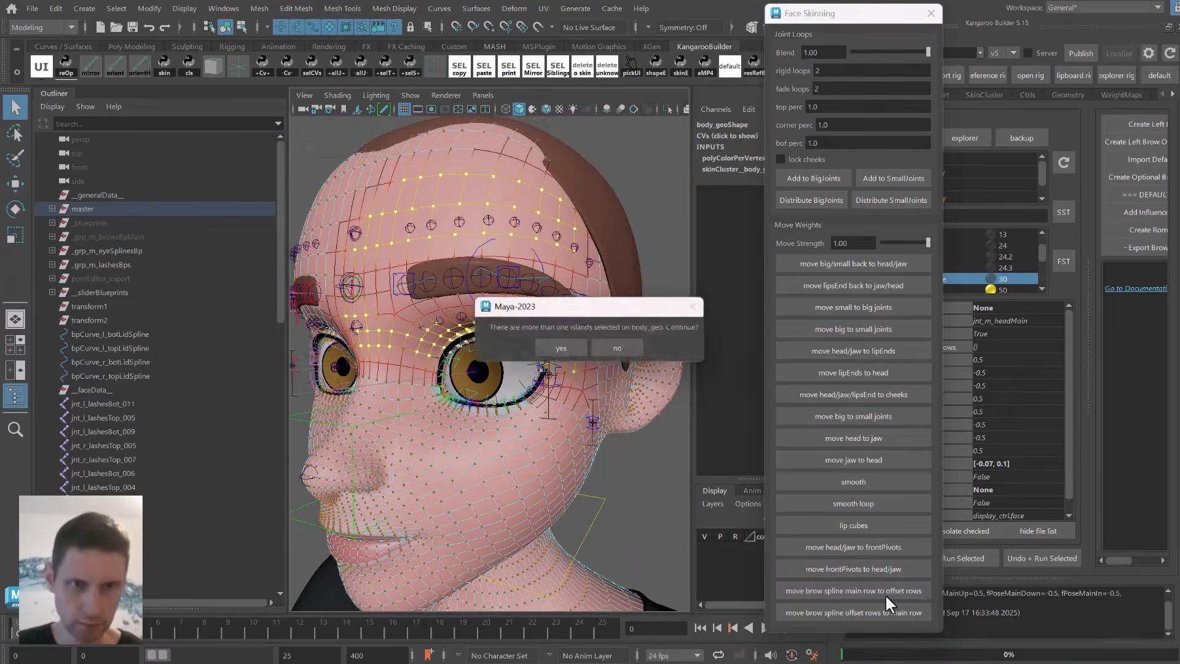
left_click(562, 348)
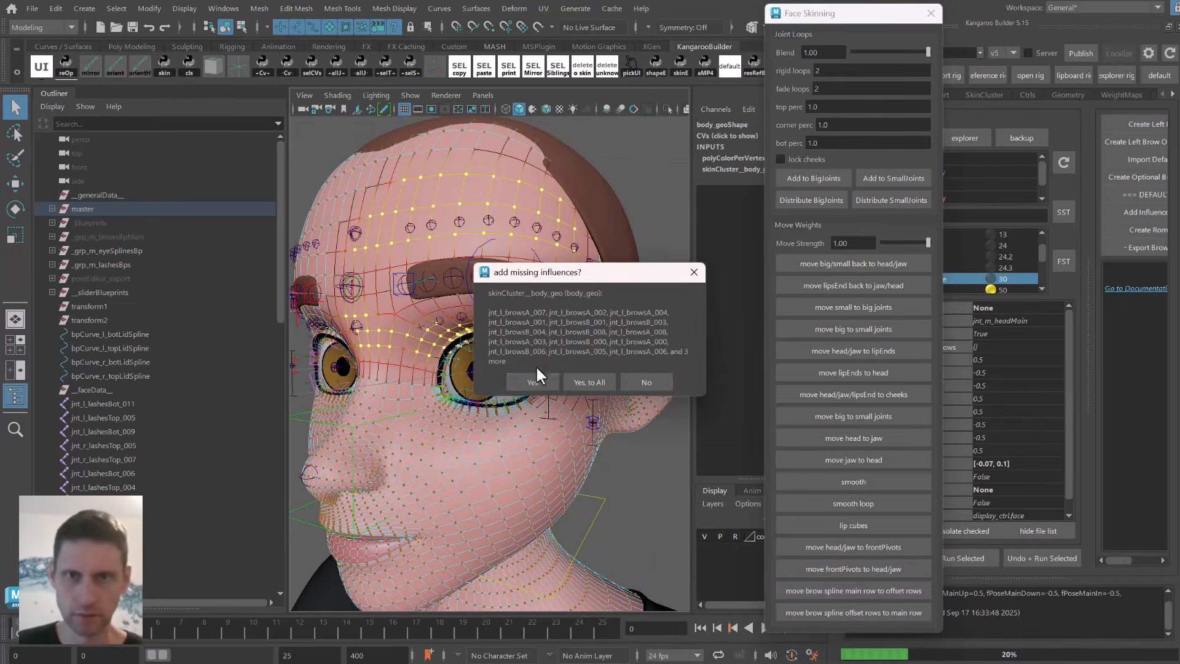
left_click(580, 383)
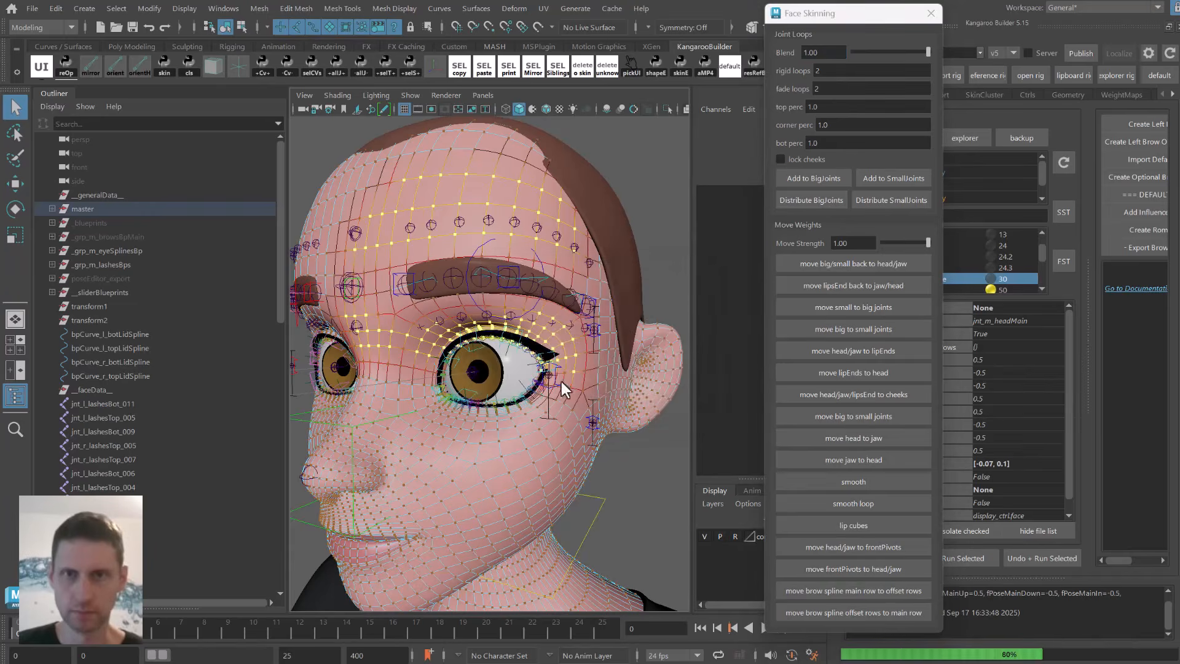
Play the brow animation with wireframe on shaded to examine the skin deformation around the lower left joint row.
left_click_drag(30, 633, 136, 632)
left_click_drag(553, 382, 468, 369, "alt")
middle_click_drag(469, 369, 571, 415, "alt")
left_click(453, 375)
key("f")
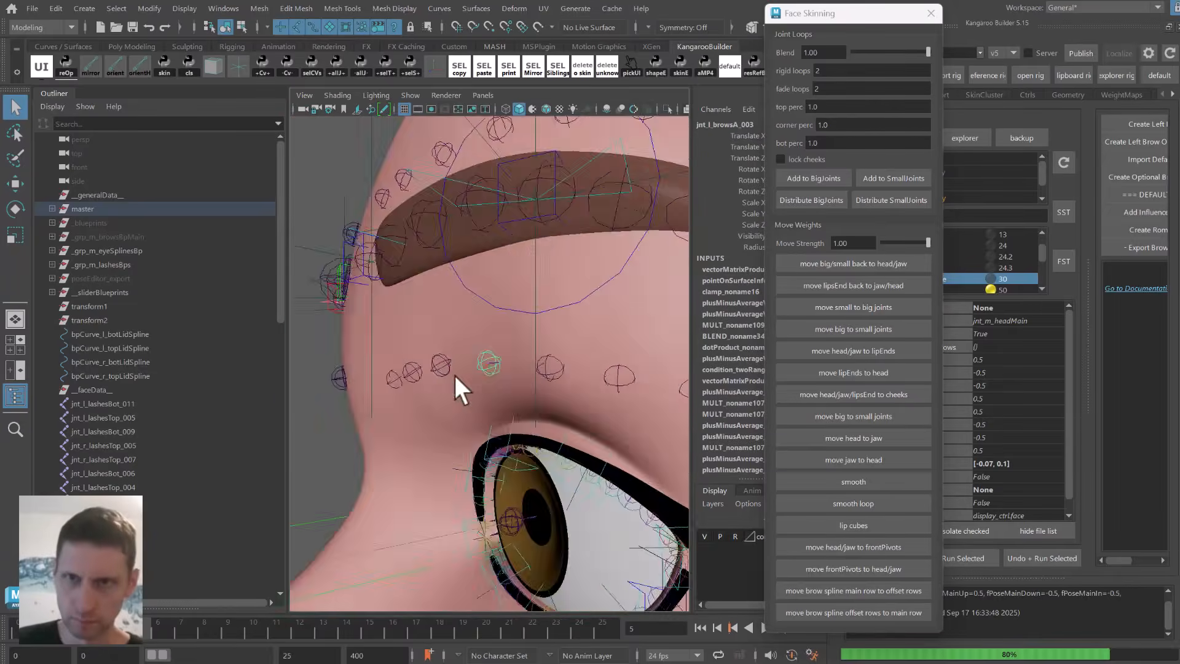
right_click_drag(455, 374, 444, 505, "alt")
key("alt+5")
key("alt+v")
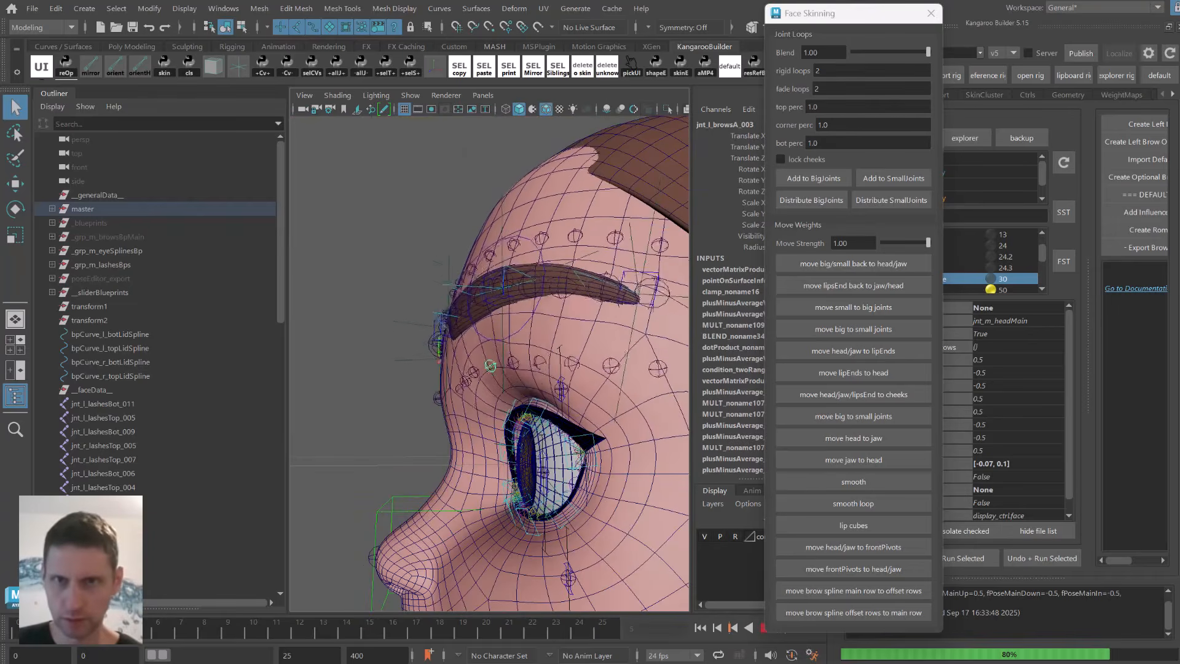
key("Escape")
left_click_drag(376, 472, 639, 349, "alt")
left_click(543, 363)
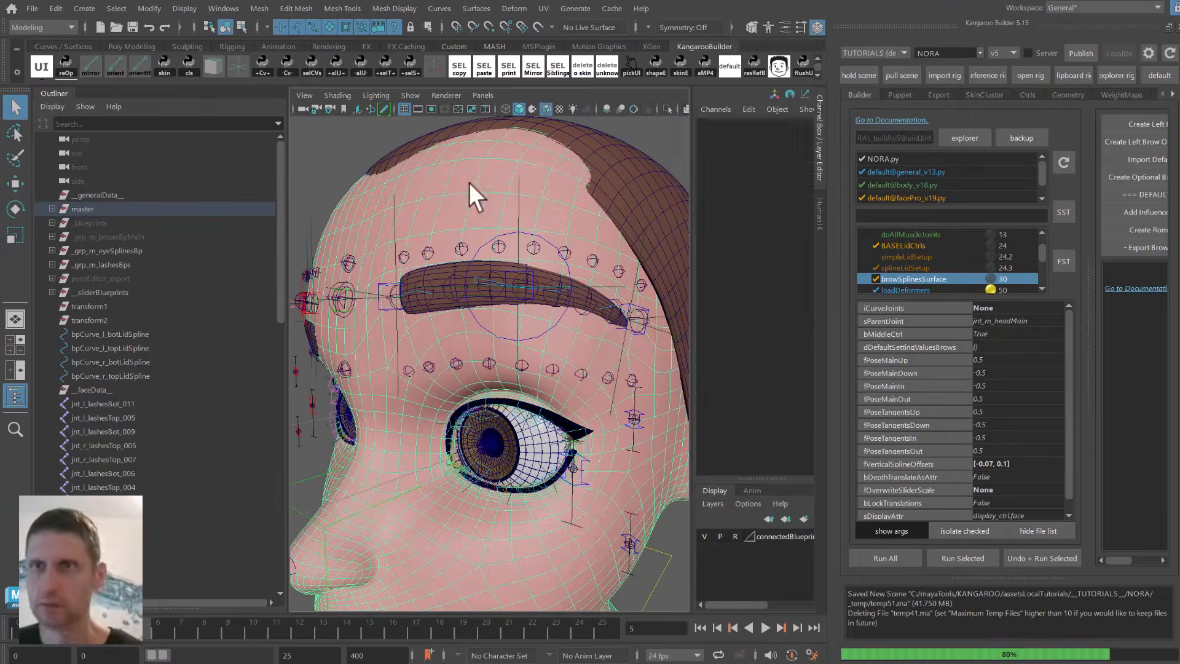
Load body_geo into the SkinCluster Flood tool and set the lower-row jnt_l_browsA joints as its influences.
left_click(470, 183)
left_click(985, 95)
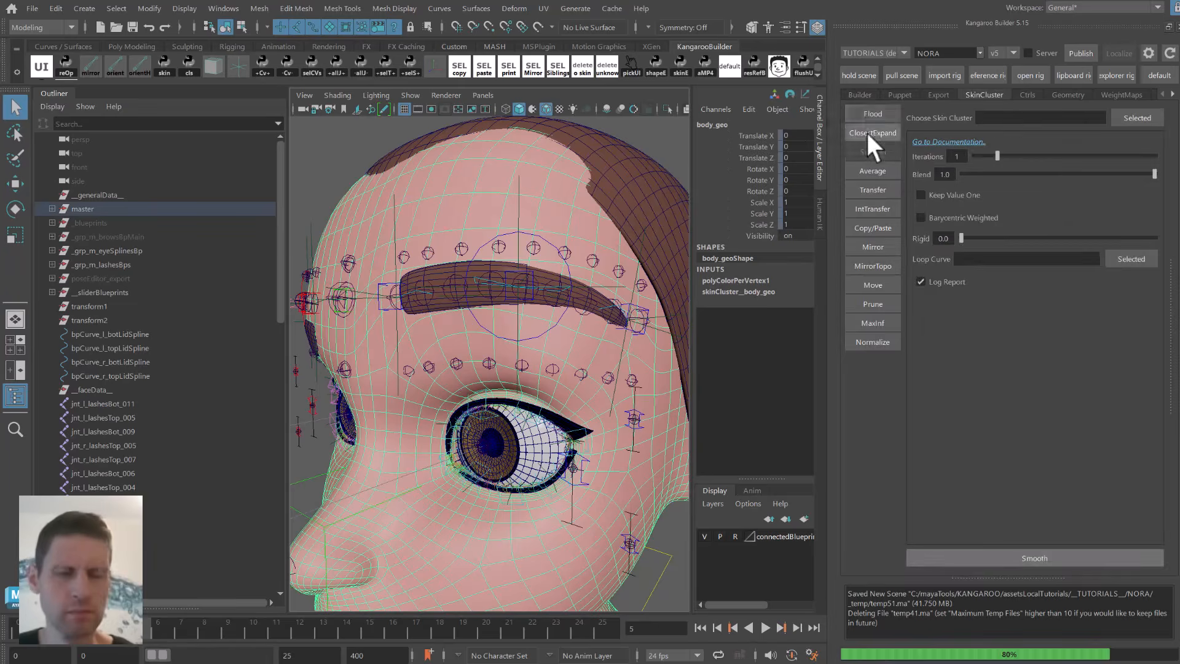
left_click(871, 114)
left_click(1138, 316)
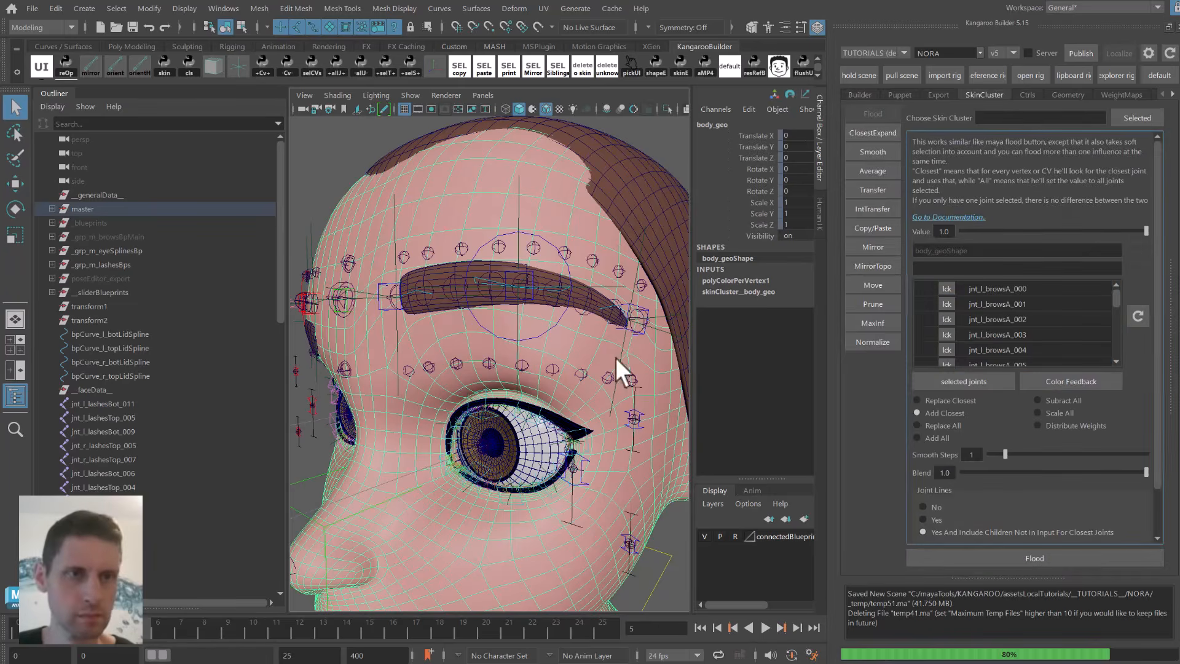
left_click(522, 366)
left_click(557, 67)
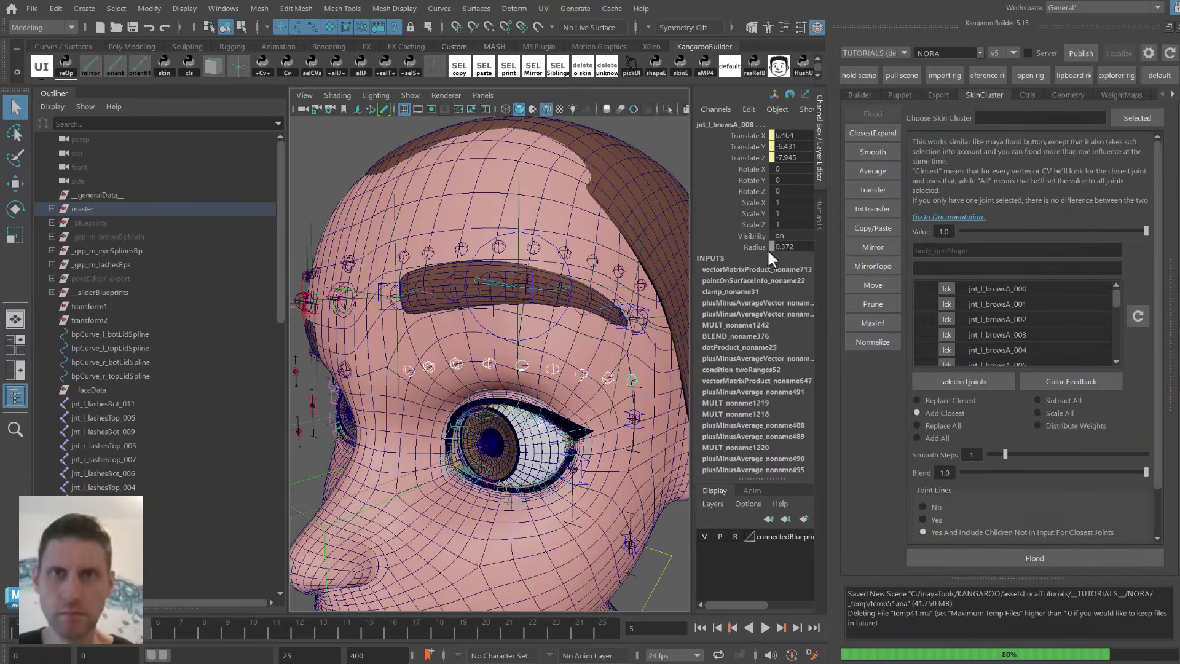
left_click(969, 382)
left_click(668, 424)
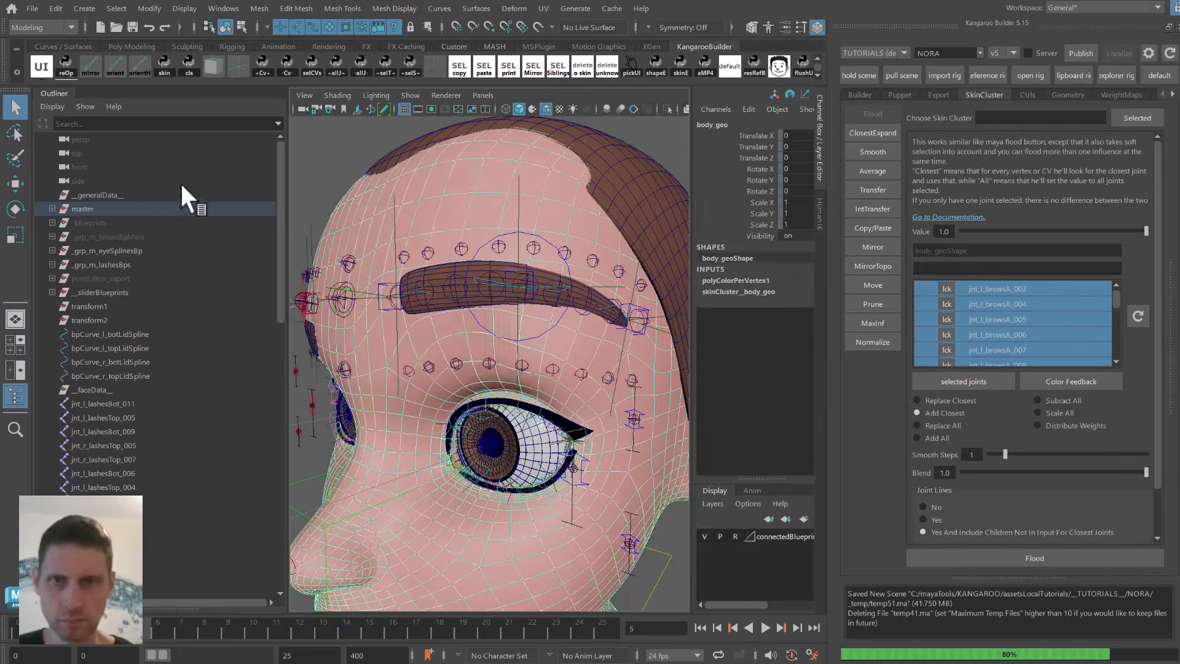
Select the body vertices along the lower left joint row and flood them twice with Add Closest at 0.163.
left_click(15, 158)
mouse_move(427, 360)
left_mouse_down()
mouse_move(588, 365)
mouse_move(501, 391)
mouse_move(540, 378)
left_mouse_up()
left_click(991, 231)
left_click(977, 558)
left_click(966, 553)
scroll(540, 378, "up", 3)
key("q")
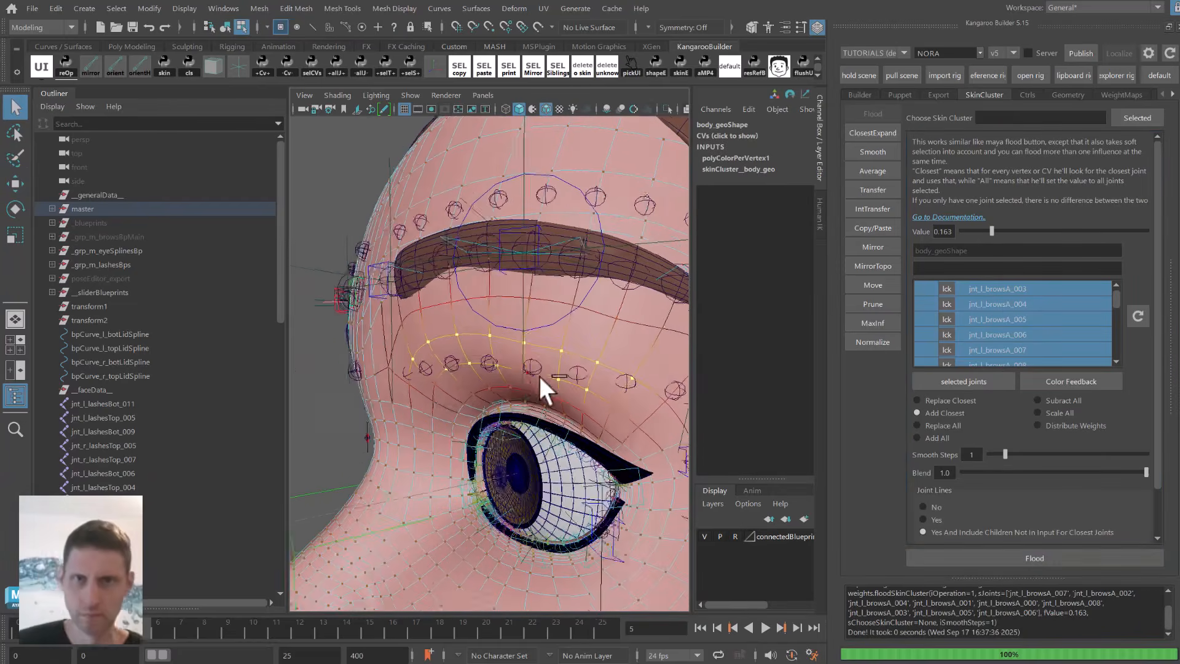
left_click(990, 558)
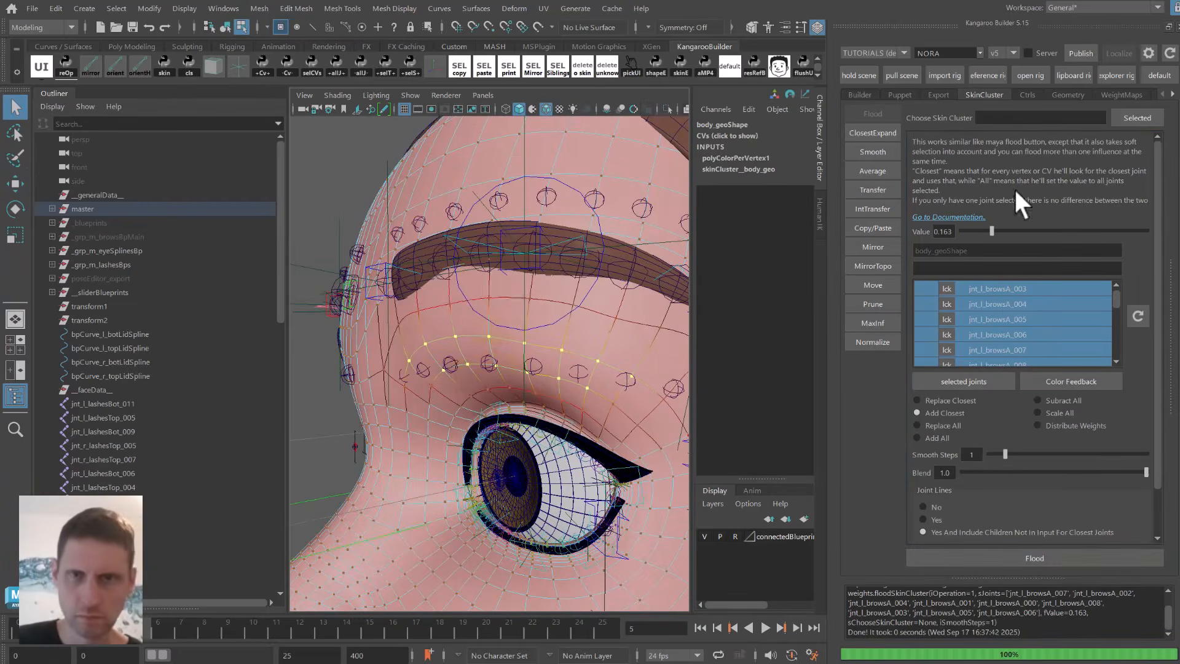
Flood the same vertices at 0.422 and play the animation to check the area below the left brow.
left_click(1039, 231)
left_click(997, 556)
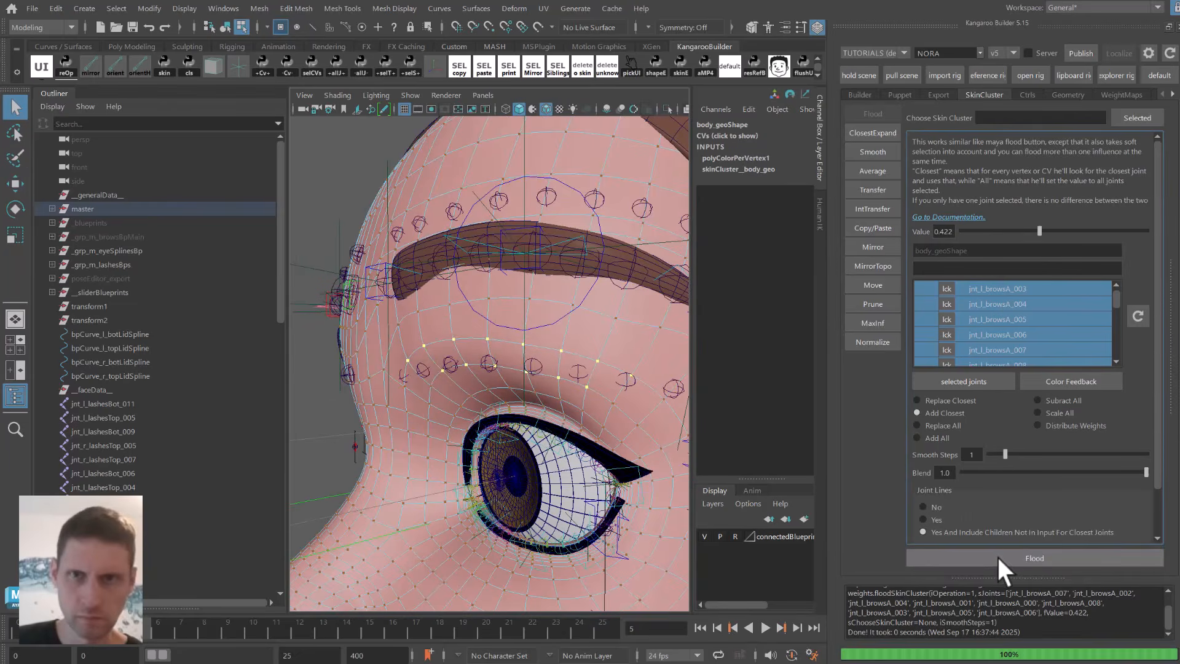
left_click_drag(461, 382, 489, 386, "alt")
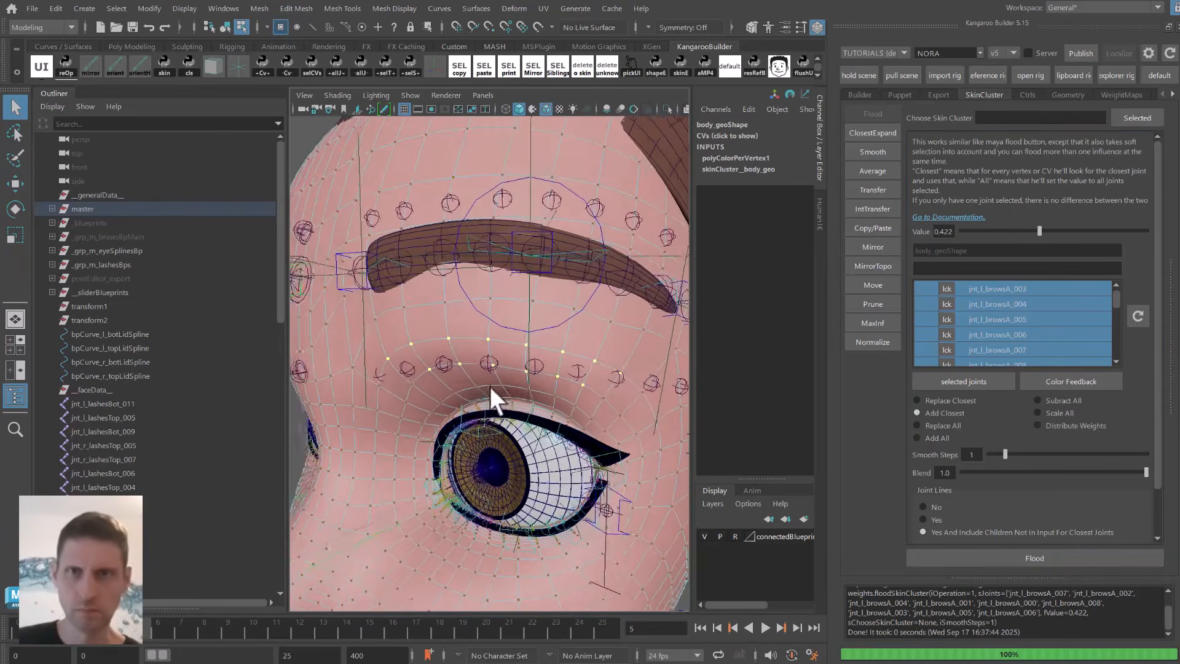
key("alt+v")
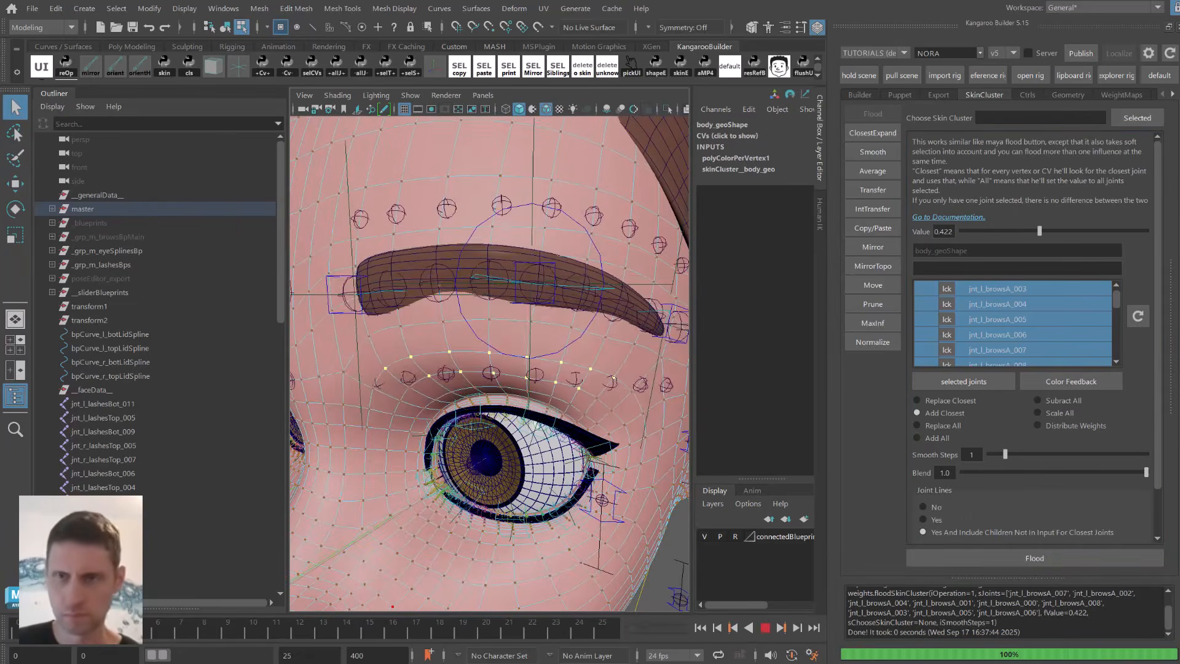
left_click(14, 622)
left_click_drag(475, 301, 462, 270, "alt")
Select body vertices along the edges of the left brow and set the main-row jnt_l_brows joints as flood influences.
left_click(16, 158)
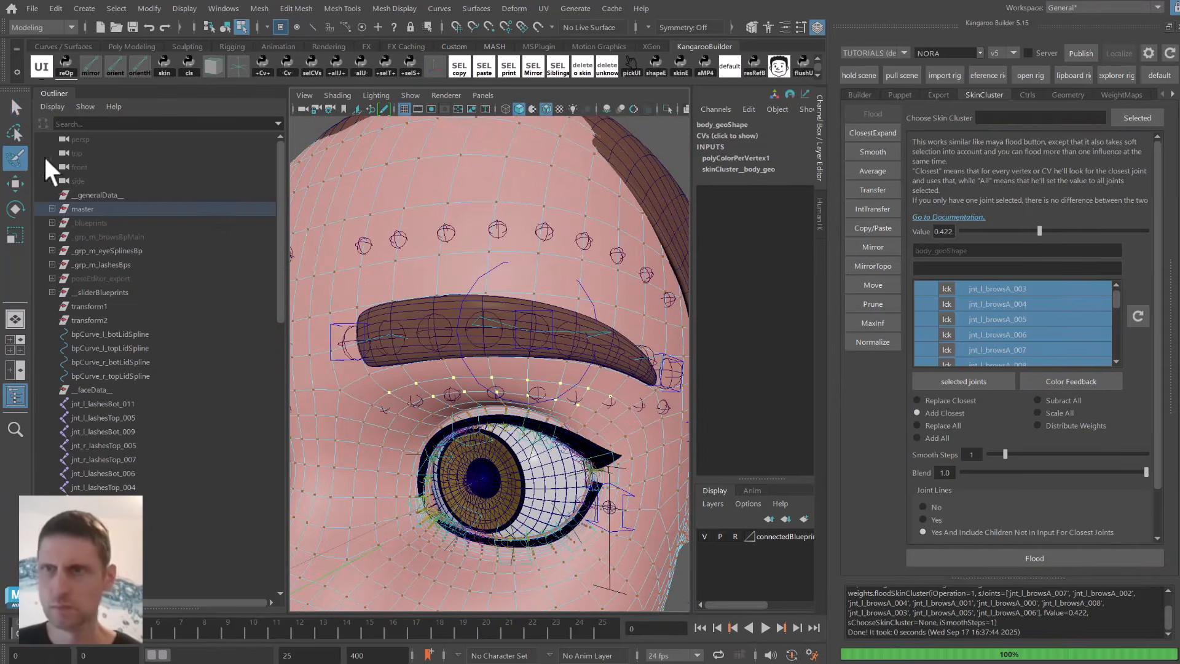
key("q")
left_click(16, 156)
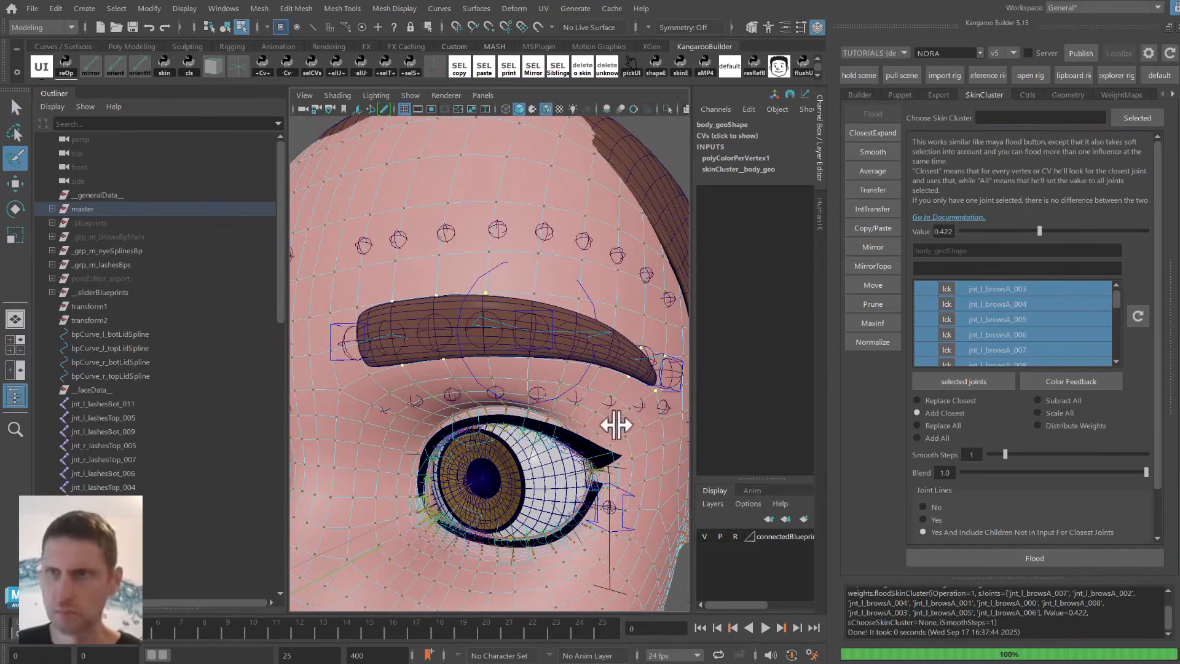
key("q")
key("F8")
left_click(484, 66)
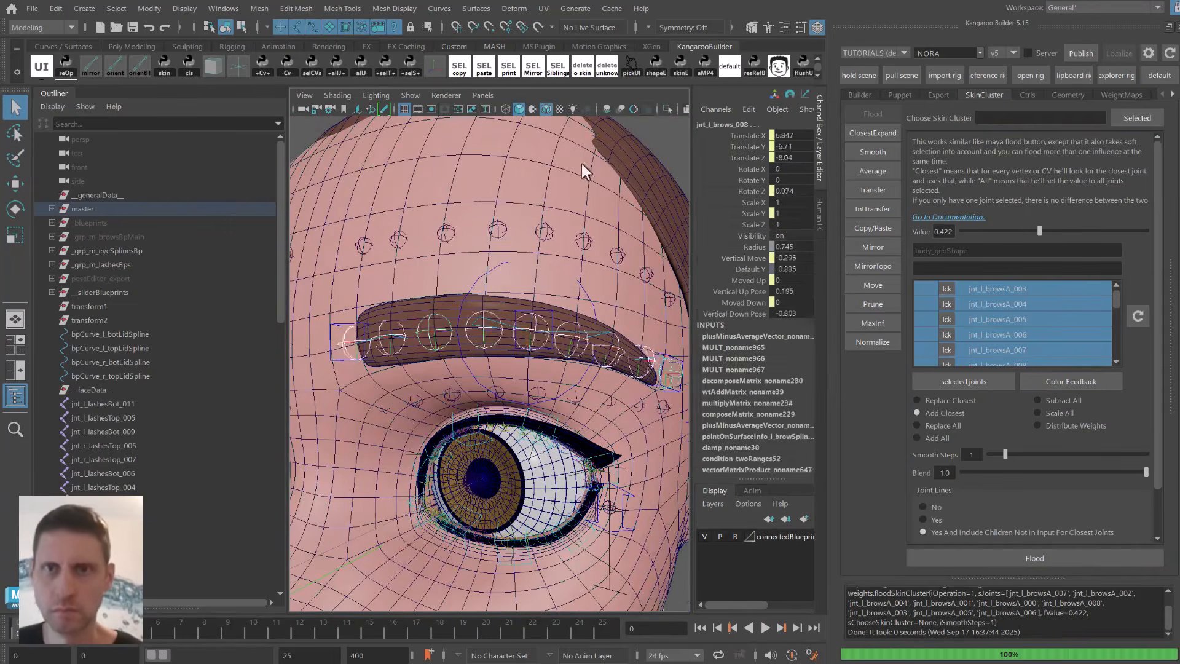
left_click(953, 381)
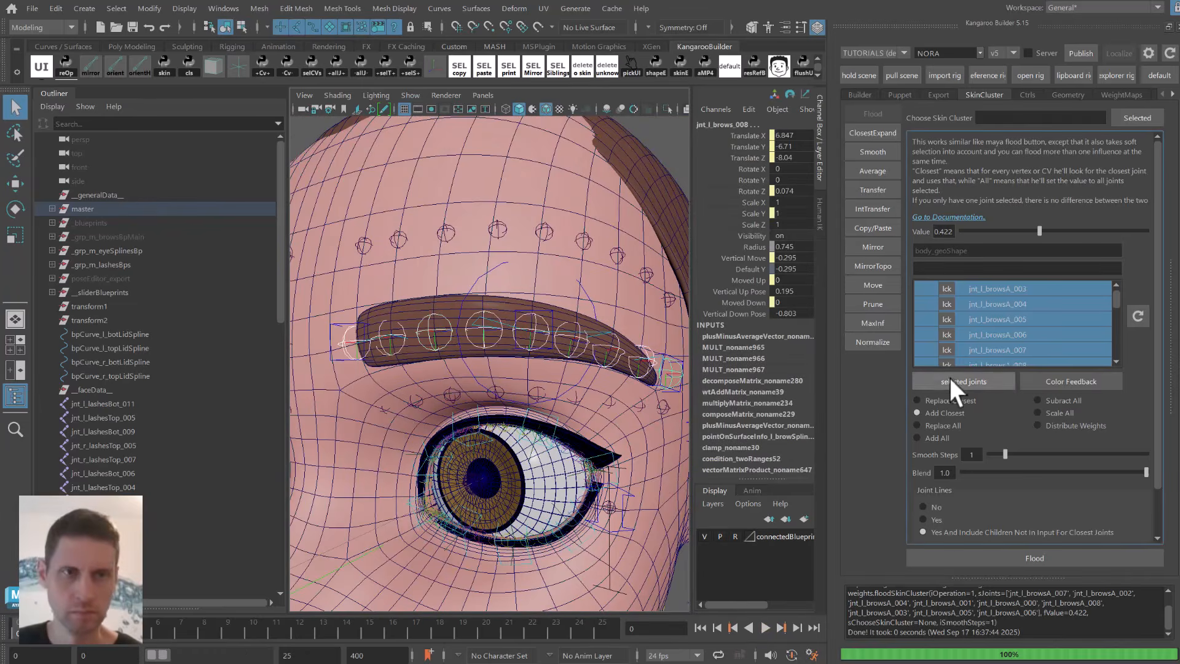
left_click(669, 326)
key("F8")
At frame 5, flood the left brow vertices with Add Closest at 1.0 and play the animation to check the deformation.
left_click_drag(64, 621, 135, 624)
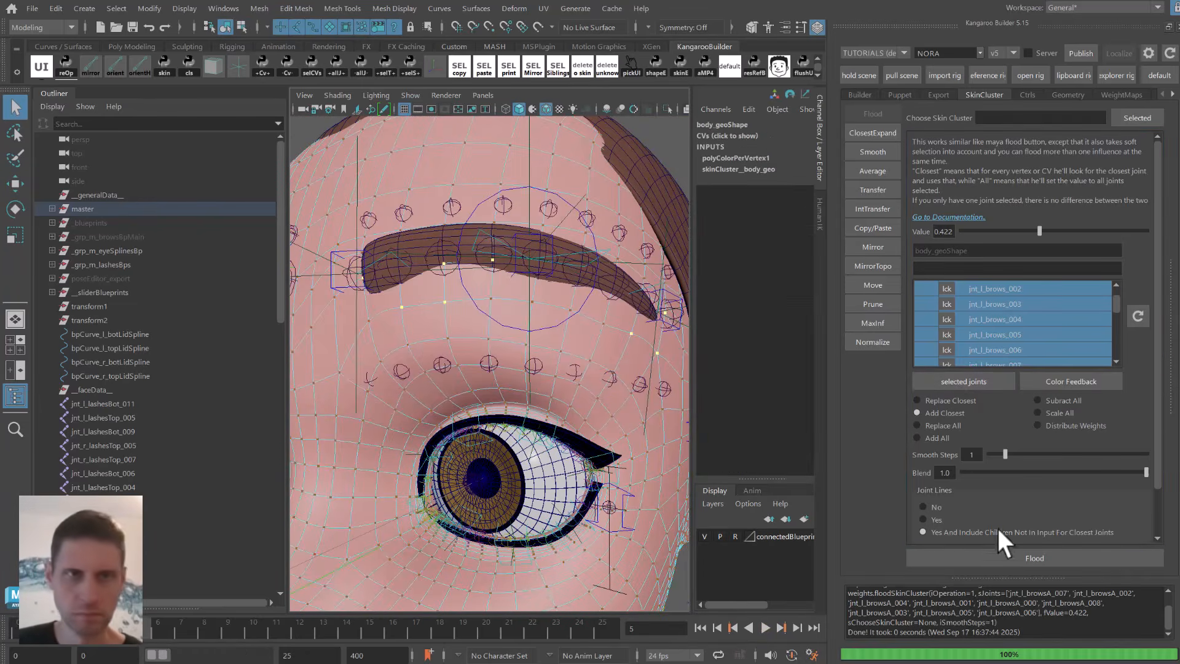
left_click(1145, 231)
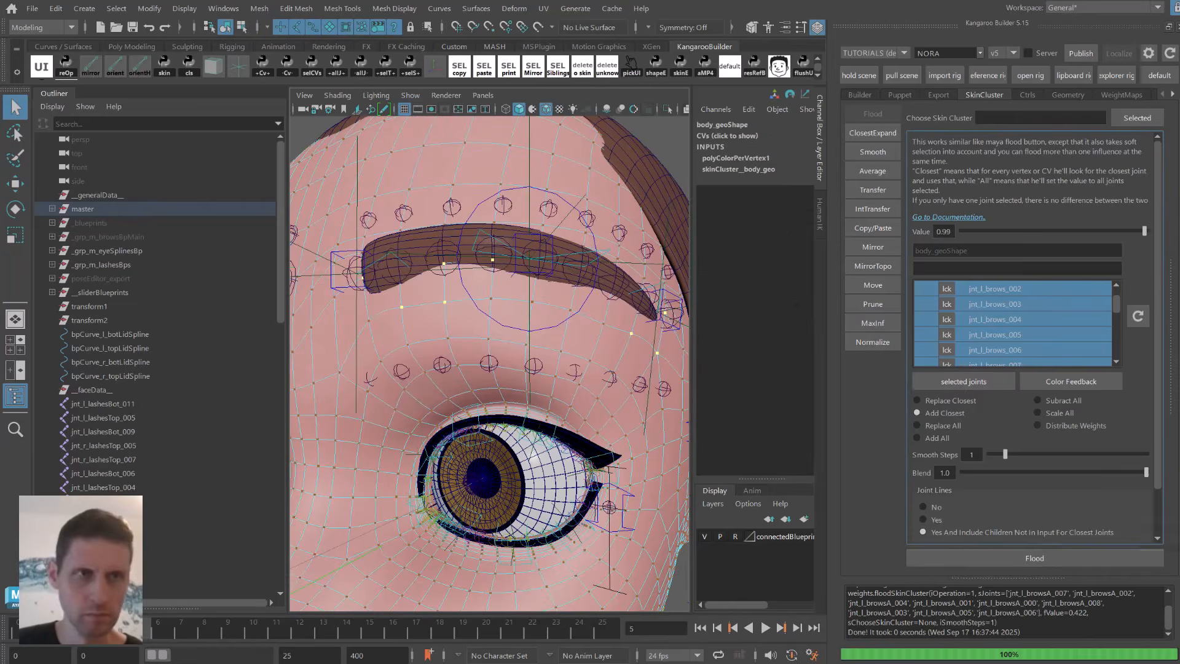
left_click(1060, 558)
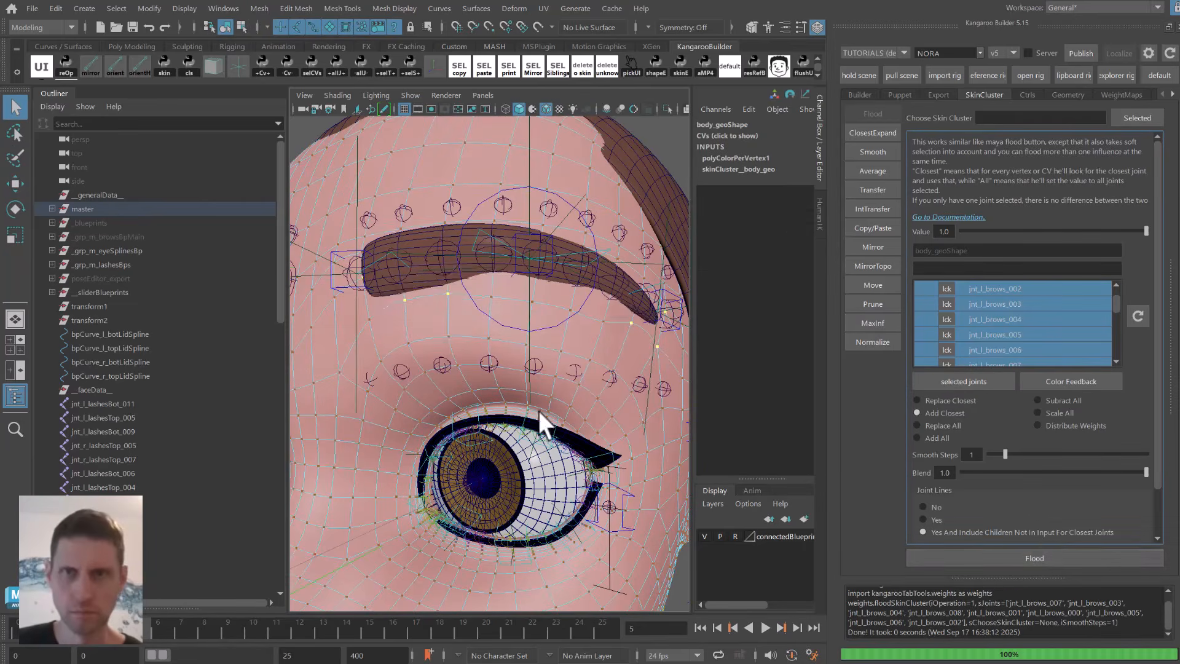
left_click_drag(539, 411, 456, 438, "alt")
left_click_drag(149, 632, 25, 584)
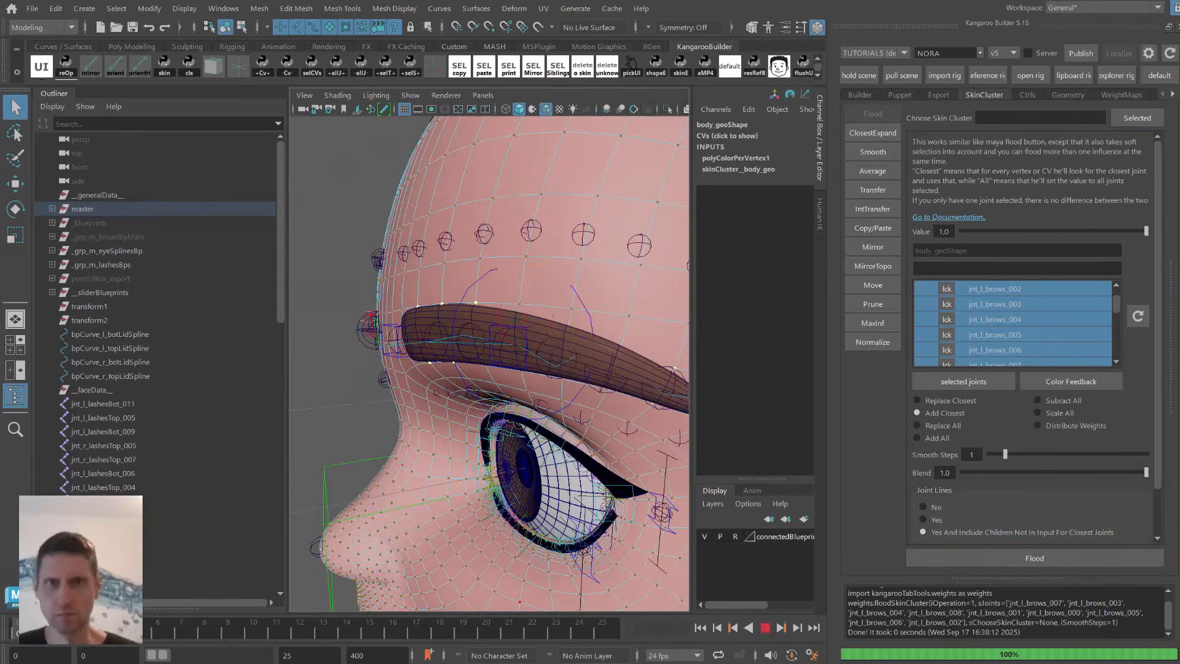
At frame 7, paint-select the body vertices along the lower left brow joint row and turn on soft selection.
left_click(16, 158)
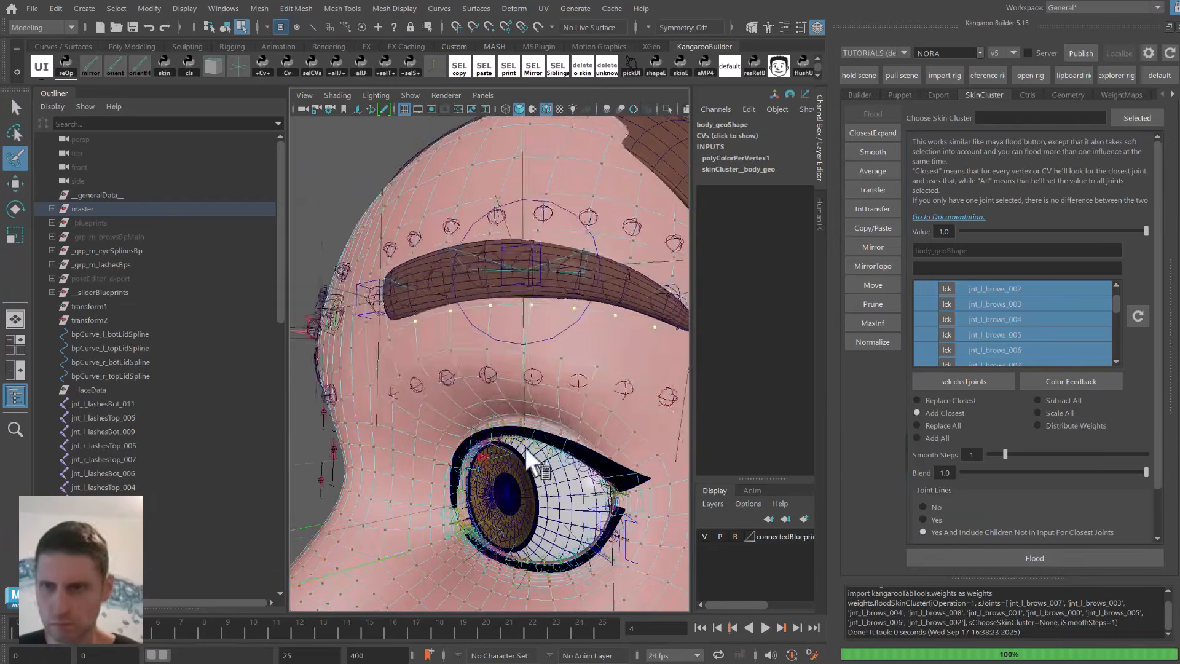
left_click_drag(527, 450, 529, 390, "alt")
right_click_drag(529, 390, 477, 592, "alt")
left_click(184, 631)
right_click_drag(430, 522, 528, 467, "alt")
left_click_drag(529, 467, 586, 451, "alt")
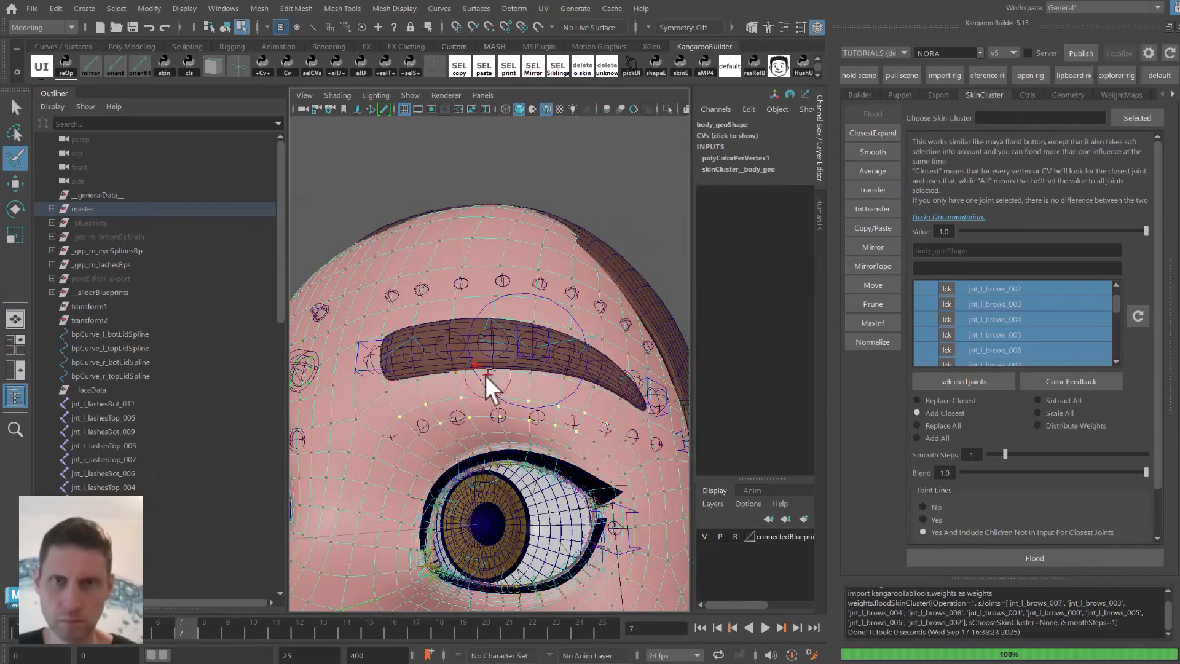
key("4")
mouse_move(486, 375)
left_mouse_down("alt")
mouse_move(496, 384)
mouse_move(595, 353)
mouse_move(601, 400)
left_mouse_up("alt")
key("5")
key("q")
key("b")
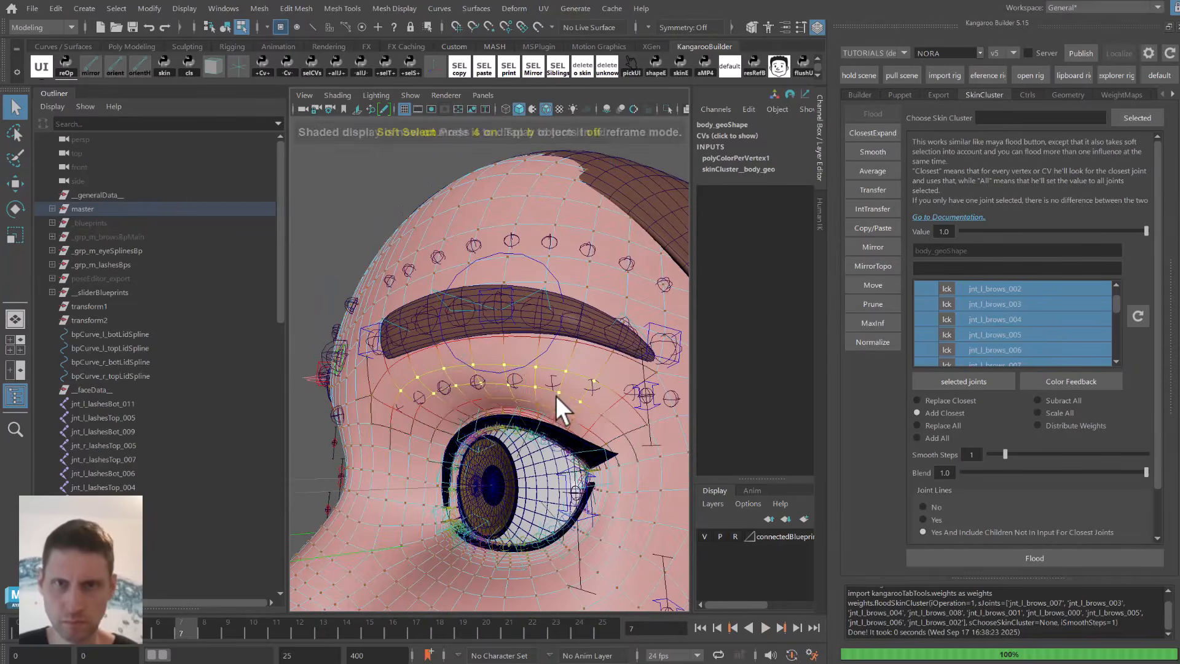
Smooth the selected vertices' skin weights twice with 1 iteration and play the animation to check the result.
left_click(873, 152)
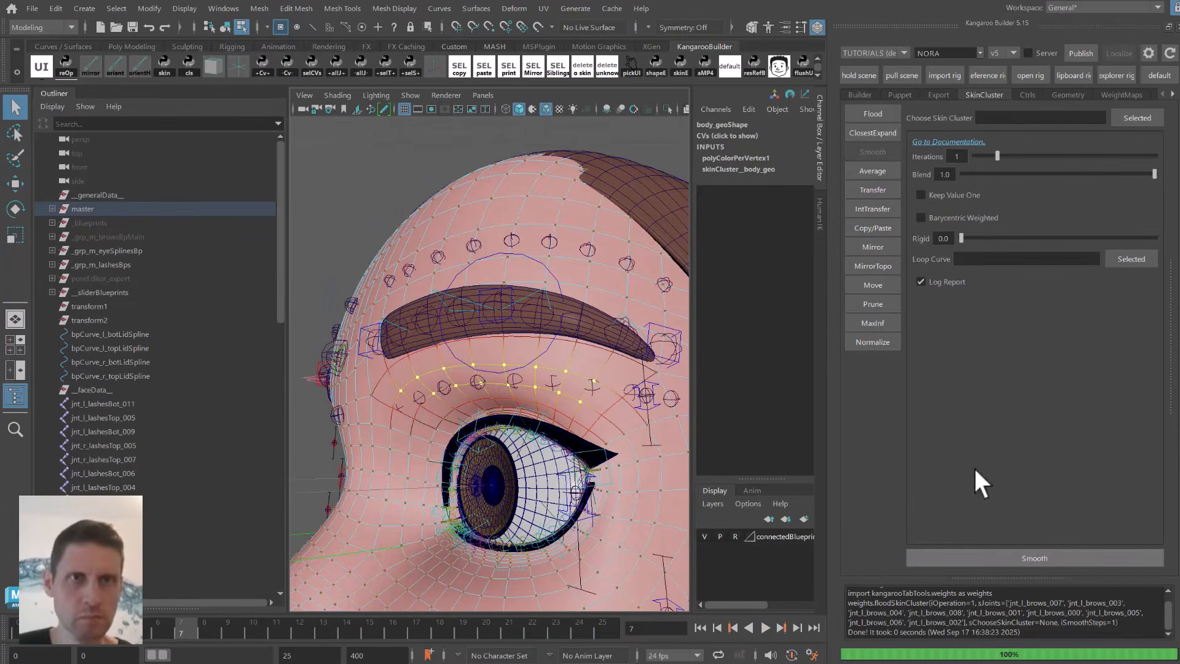
left_click(960, 556)
left_click(963, 555)
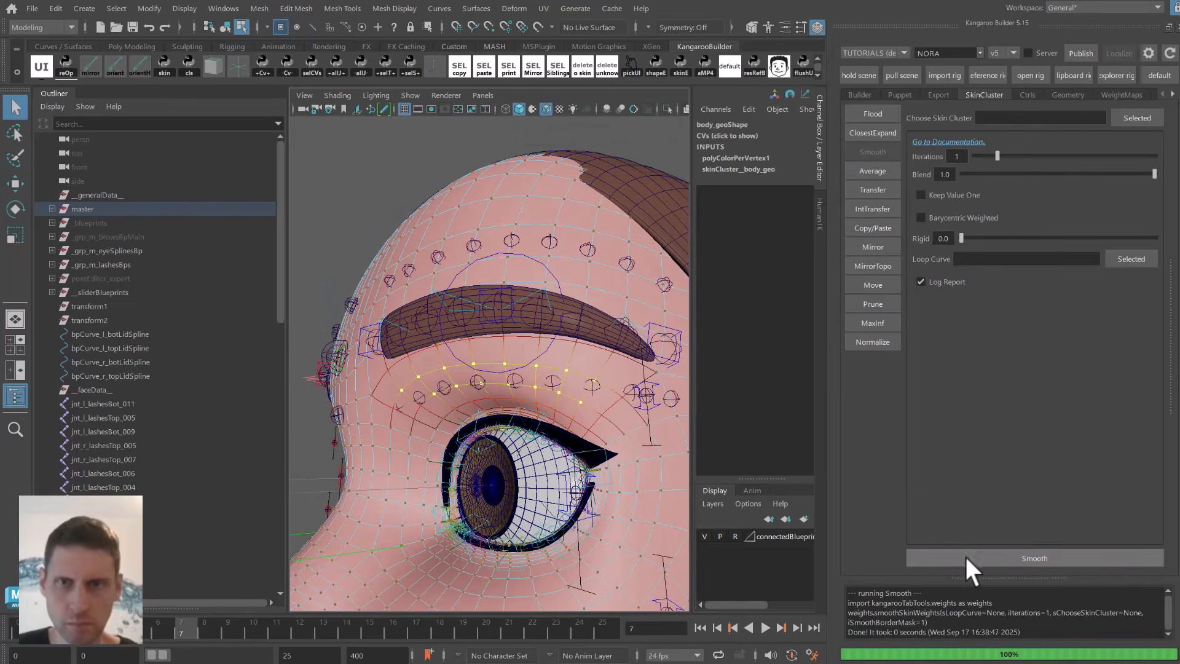
key("alt+v")
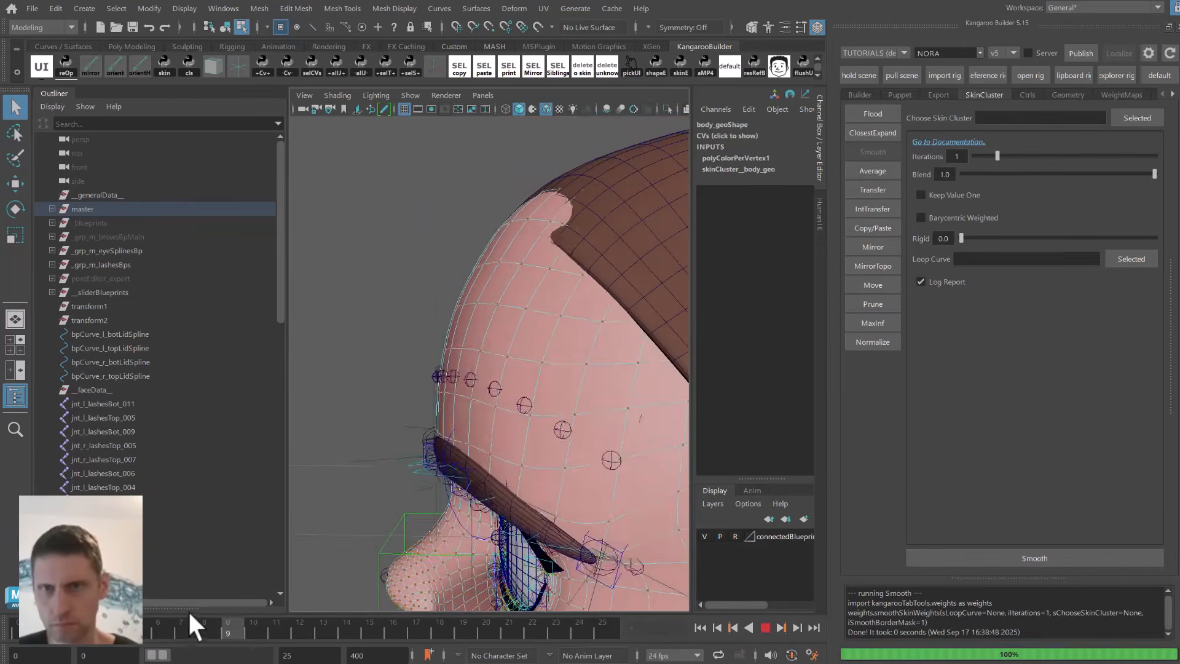
key("alt+v")
Paint-select the forehead vertices between the upper left joint row and the hairline and smooth their skin weights twice.
mouse_move(320, 369)
left_mouse_down("alt")
mouse_move(404, 269)
mouse_move(553, 246)
left_mouse_up("alt")
left_click(435, 278)
left_click(12, 163)
left_click_drag(599, 271, 519, 264, "alt")
left_click(976, 560)
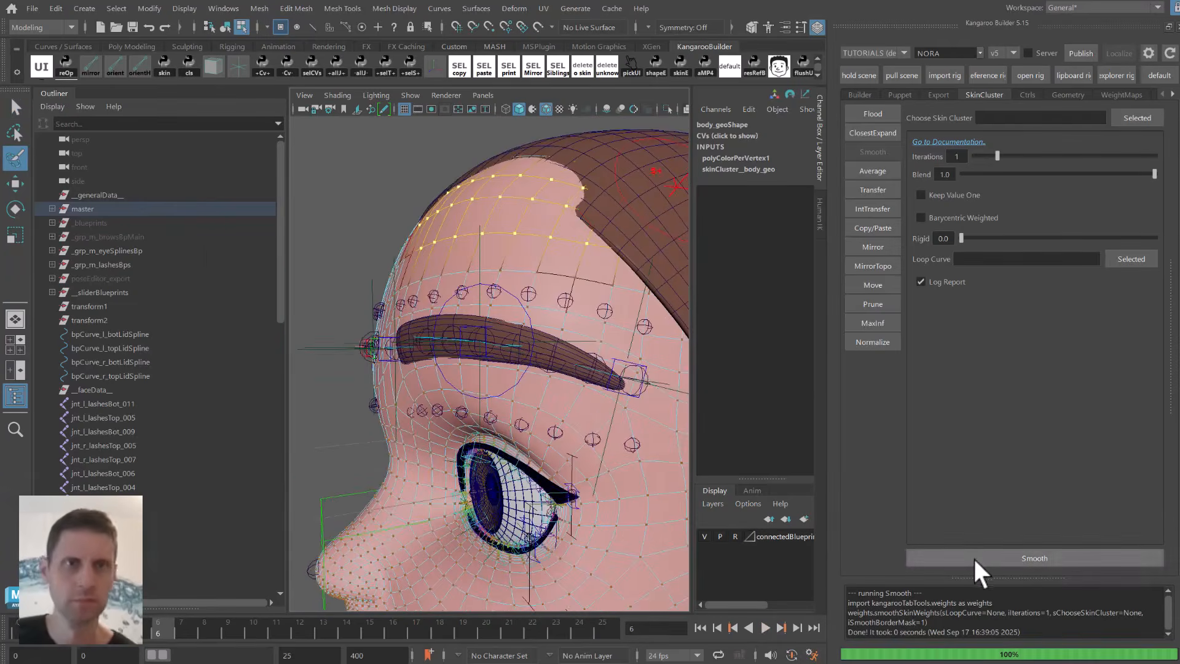
left_click(976, 560)
left_click_drag(589, 452, 455, 427, "alt")
middle_click_drag(455, 427, 507, 448, "alt")
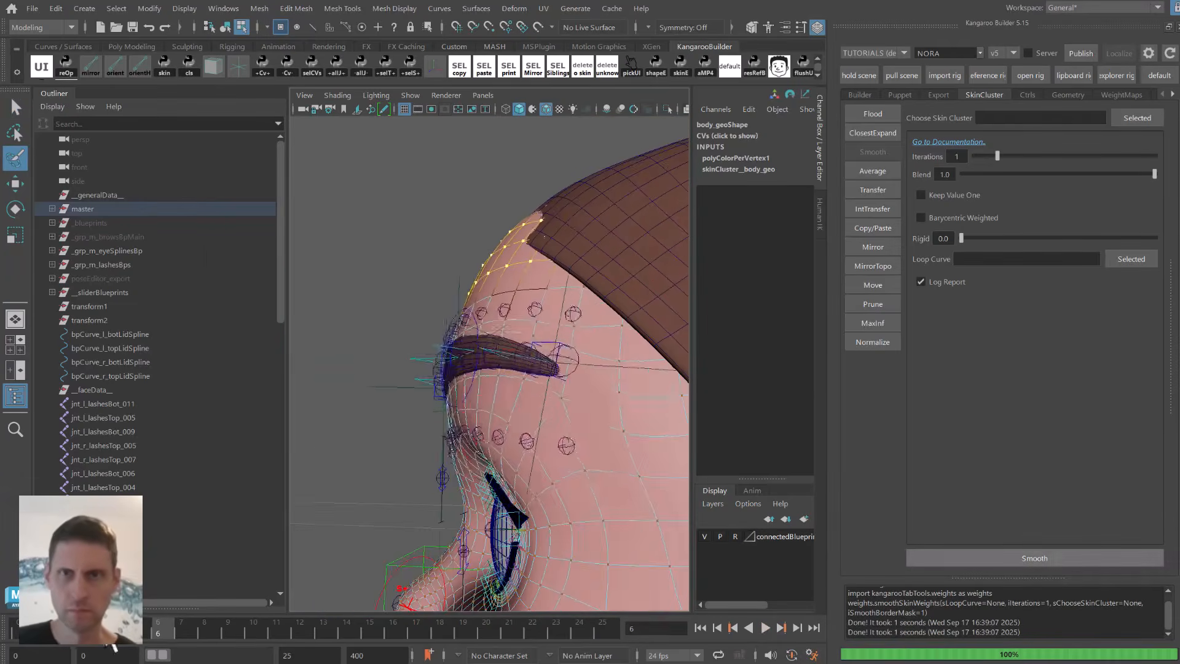
At frame 0, transfer the skin weights from body_geo to hair_cap_geo using Closest Point, adding the missing influences.
left_click_drag(100, 621, 28, 614)
left_click_drag(424, 289, 541, 277, "alt")
key("q")
key("F8")
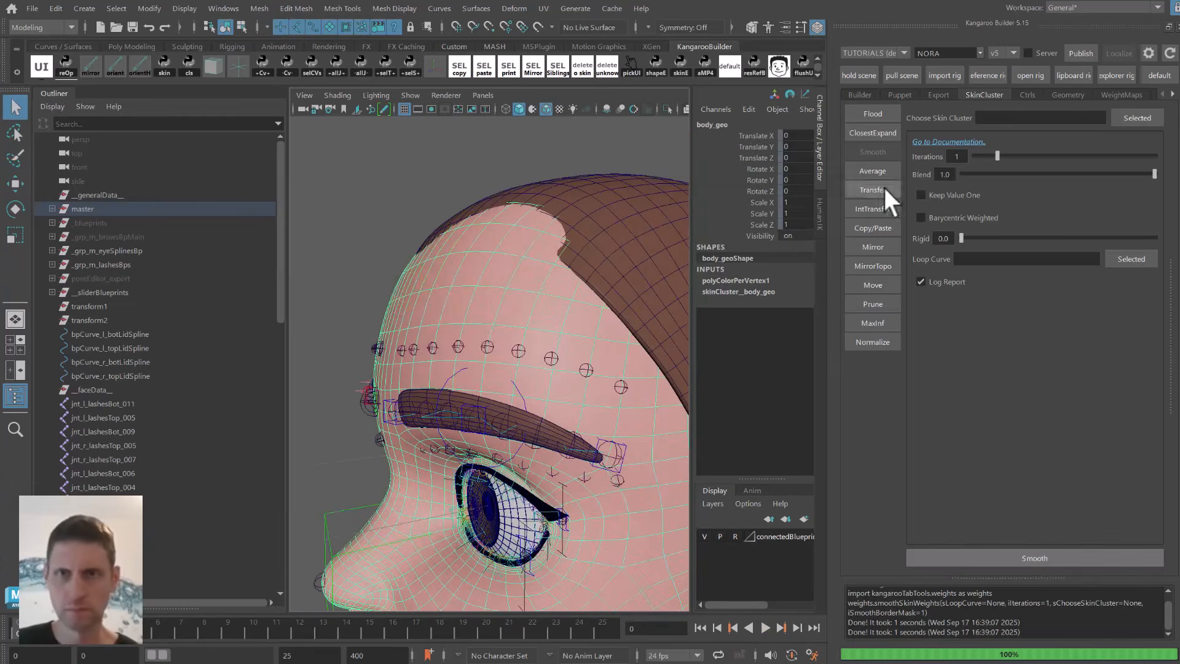
left_click(873, 189)
left_click(1130, 159)
left_click(617, 236)
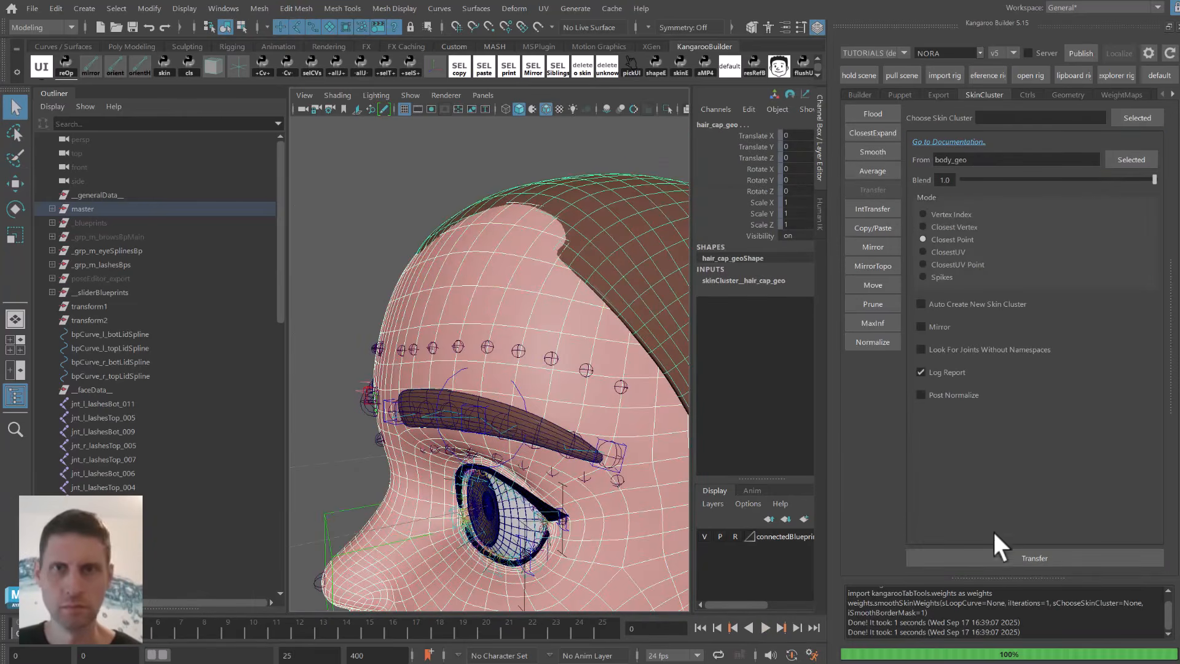
left_click(977, 557)
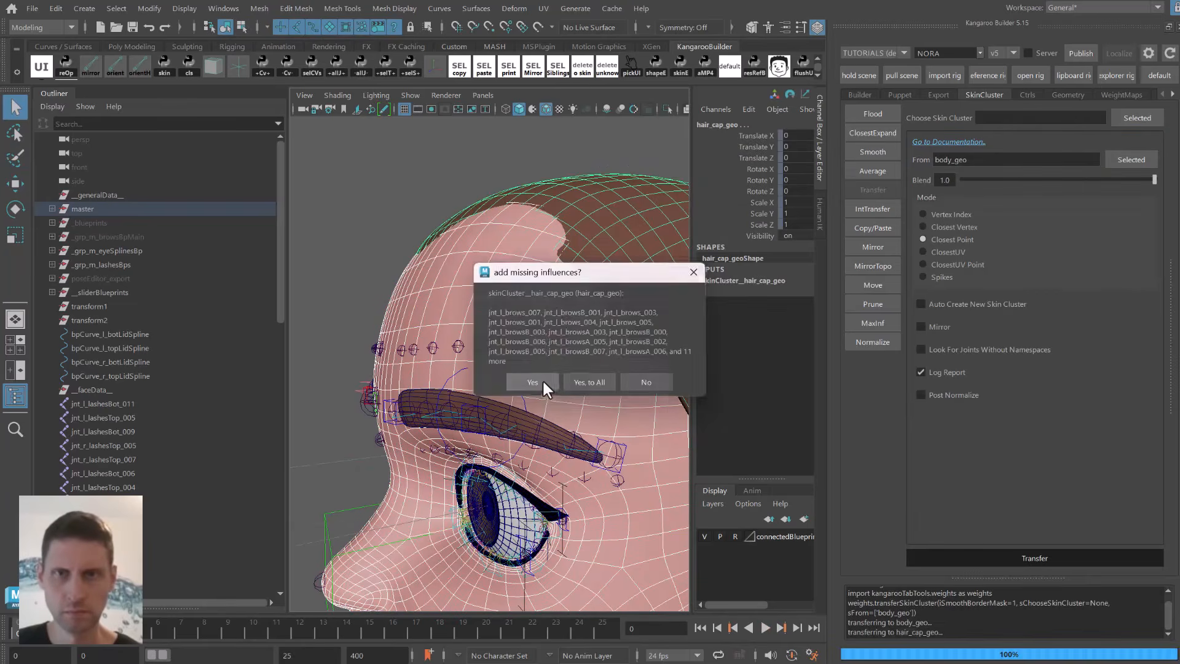
left_click(542, 378)
left_click(338, 452)
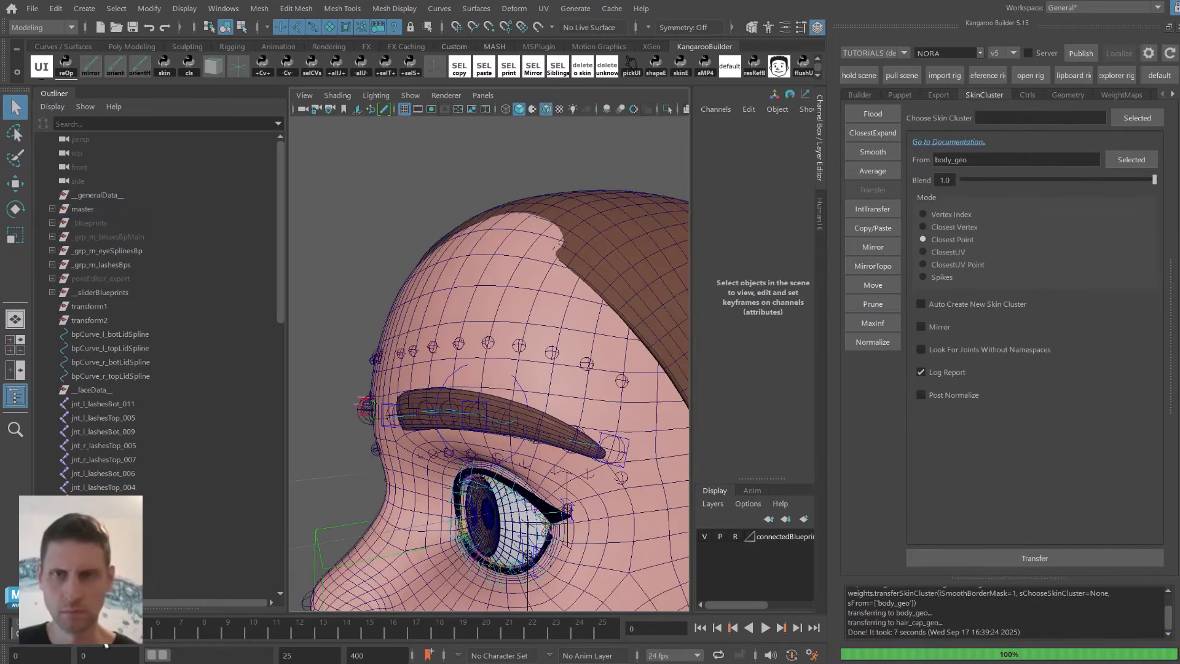
Scrub and play the brow animation from front and side views to check the left brow, forehead and hair cap deformation.
left_click_drag(94, 619, 115, 562)
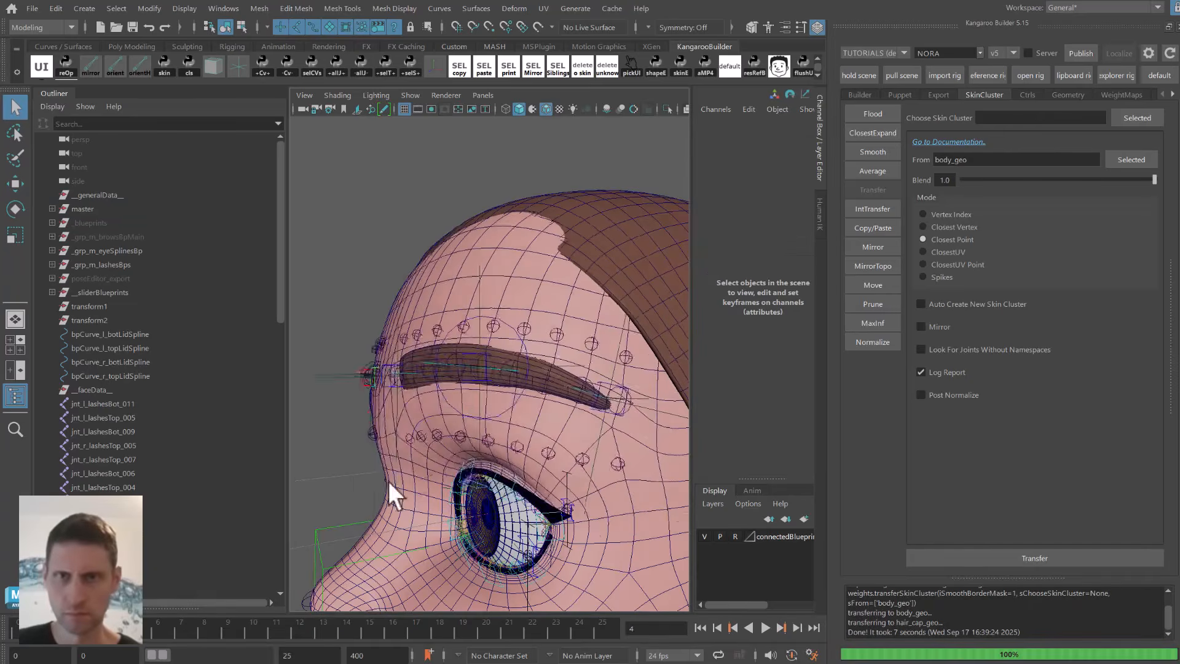
left_click_drag(389, 480, 414, 461, "alt")
key("alt+v")
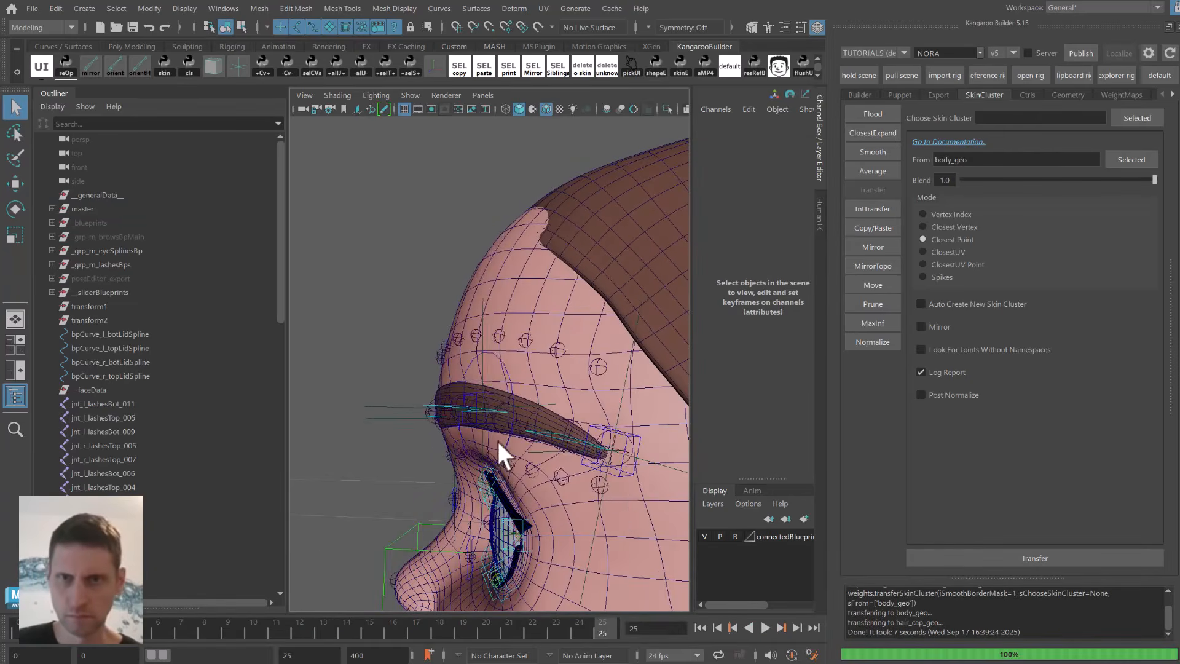
left_click_drag(503, 455, 573, 453, "alt")
key("alt+v")
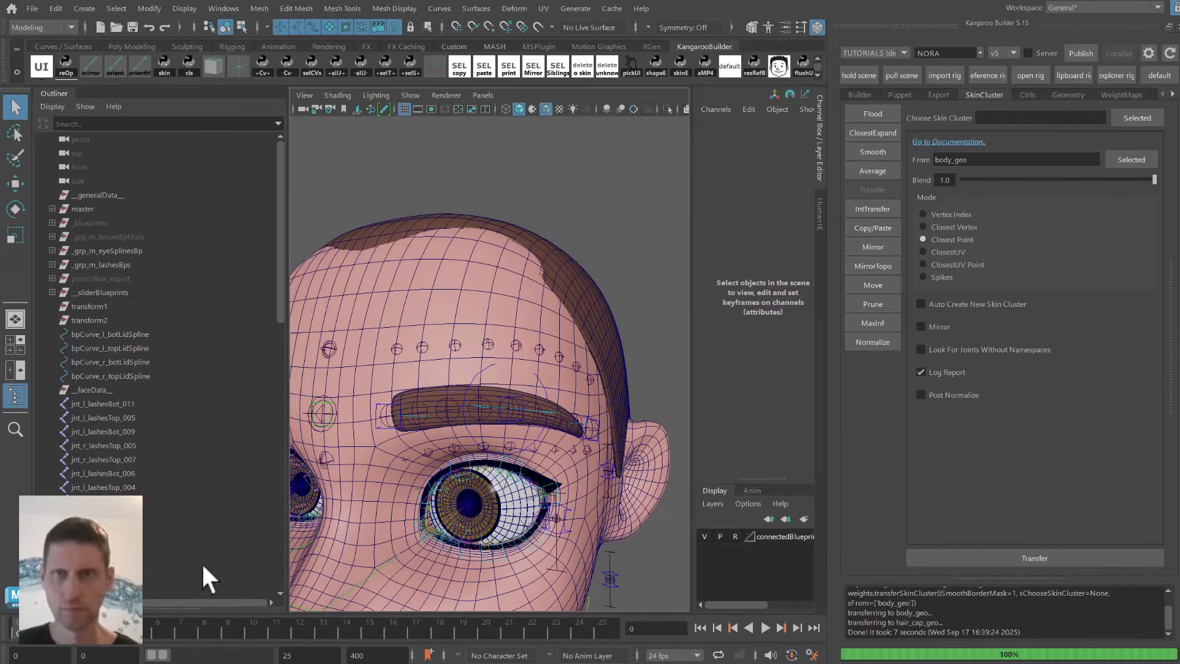
left_click_drag(31, 628, 117, 615)
left_click_drag(401, 512, 292, 510, "alt")
key("alt+v")
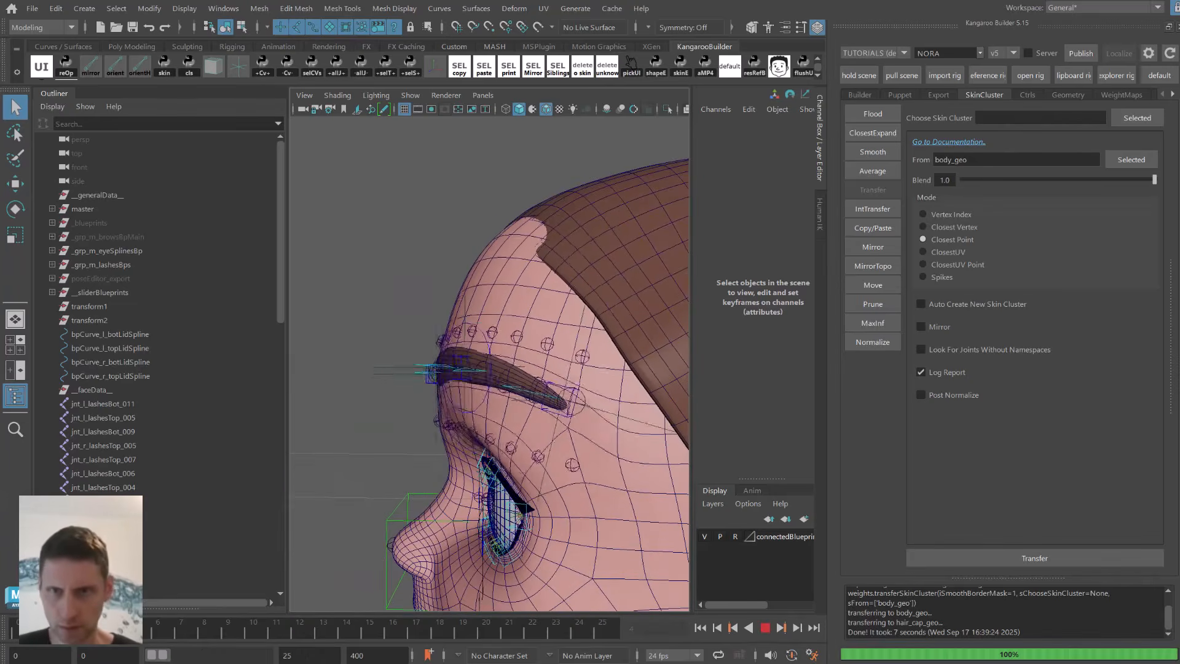
key("alt+v")
left_click_drag(311, 523, 437, 430, "alt")
key("alt+v")
key("alt+v")
left_click_drag(452, 352, 513, 351, "alt")
left_click(126, 627)
key("alt+v")
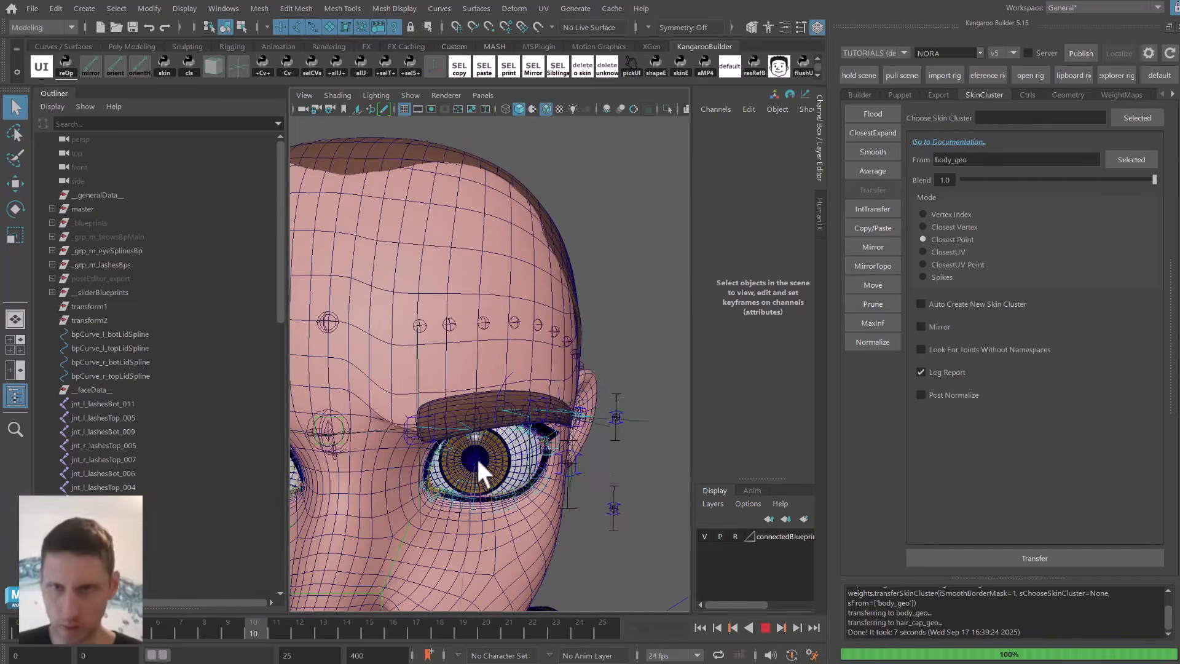
key("alt+v")
At frame 10, select the _poseLoc__browSplinesC_l__mainDown locator at the left brow's outer end and reveal it in the scene hierarchy.
left_click_drag(477, 456, 447, 408, "alt")
left_click_drag(521, 376, 458, 355, "alt")
key("alt+1")
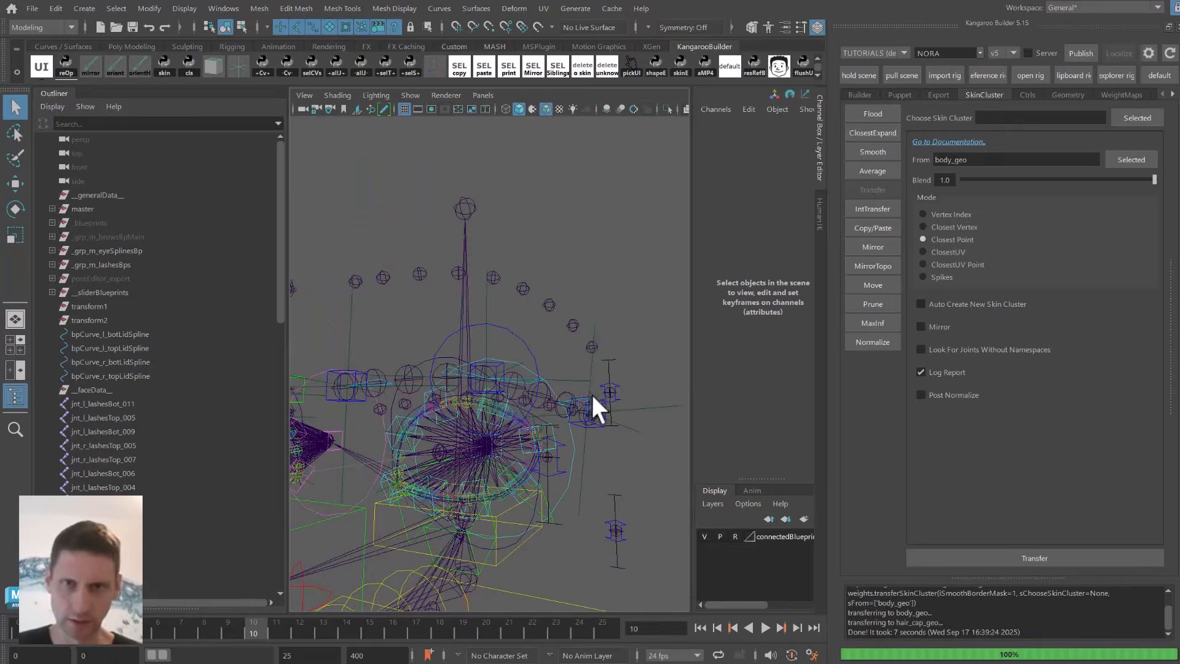
key("alt+1")
key("alt+1")
left_click(599, 371)
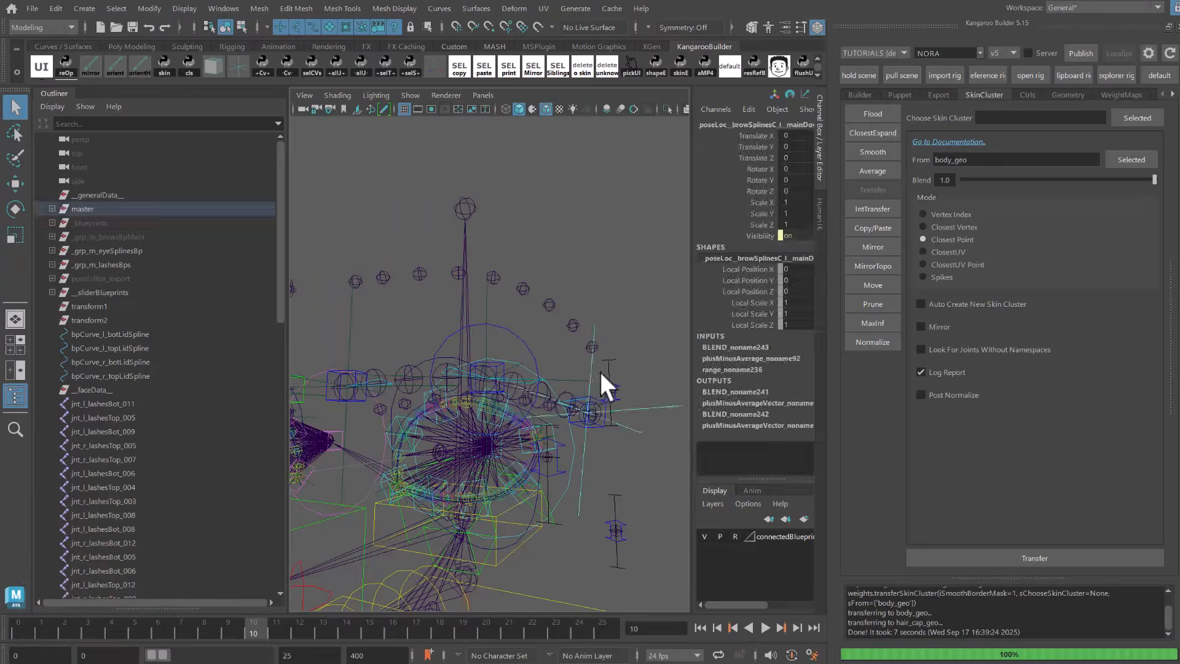
key("alt+1")
left_click_drag(568, 354, 522, 347, "alt")
key("f")
middle_click_drag(363, 429, 457, 370, "alt")
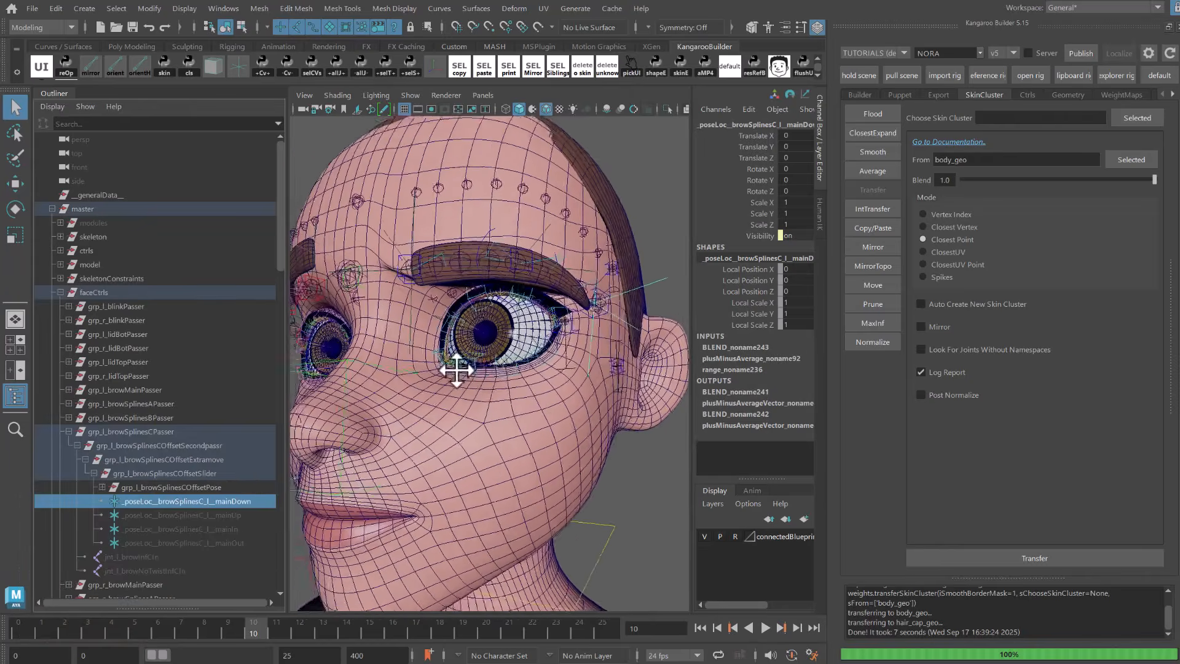
Raise the browSplinesC mainDown pose locator about 0.266 units in Y.
left_click_drag(457, 370, 333, 400, "alt")
right_click_drag(333, 401, 507, 374, "alt")
mouse_move(508, 374)
left_mouse_down("alt")
mouse_move(493, 394)
mouse_move(501, 382)
left_mouse_up("alt")
key("w")
left_click_drag(600, 312, 574, 314, "alt")
left_click_drag(626, 266, 634, 244)
left_click_drag(456, 327, 502, 290, "alt")
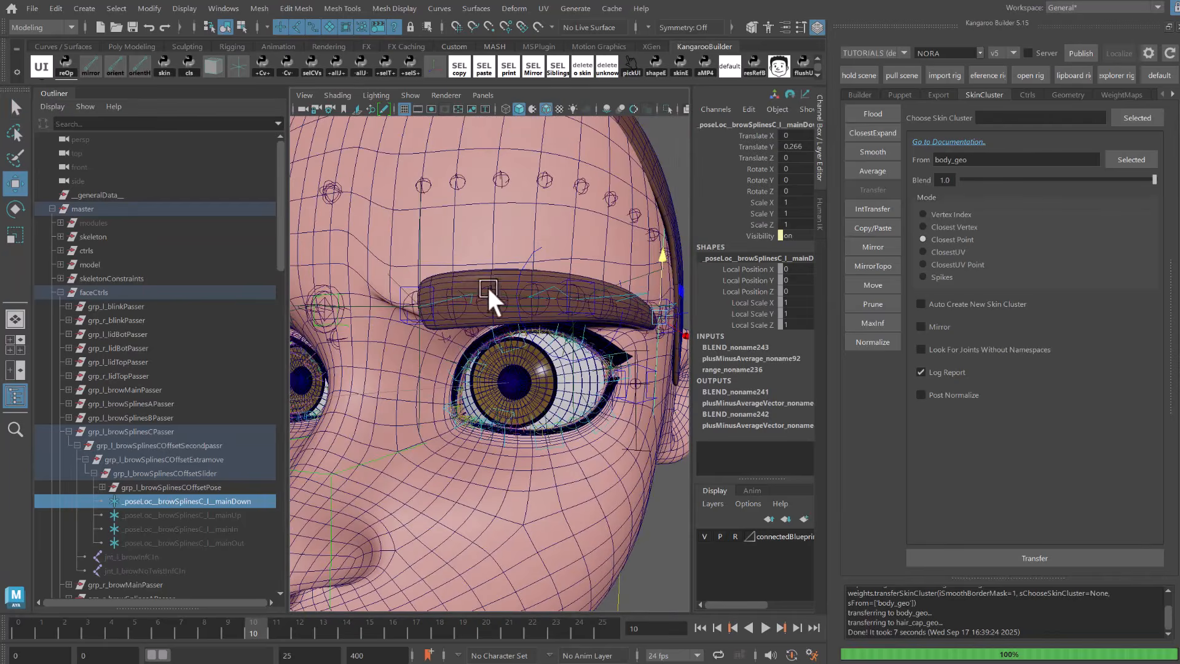
Select the _poseLoc__browSplinesB_l__mainDown locator at the middle of the left brow and reveal it in the scene hierarchy.
left_click(411, 286)
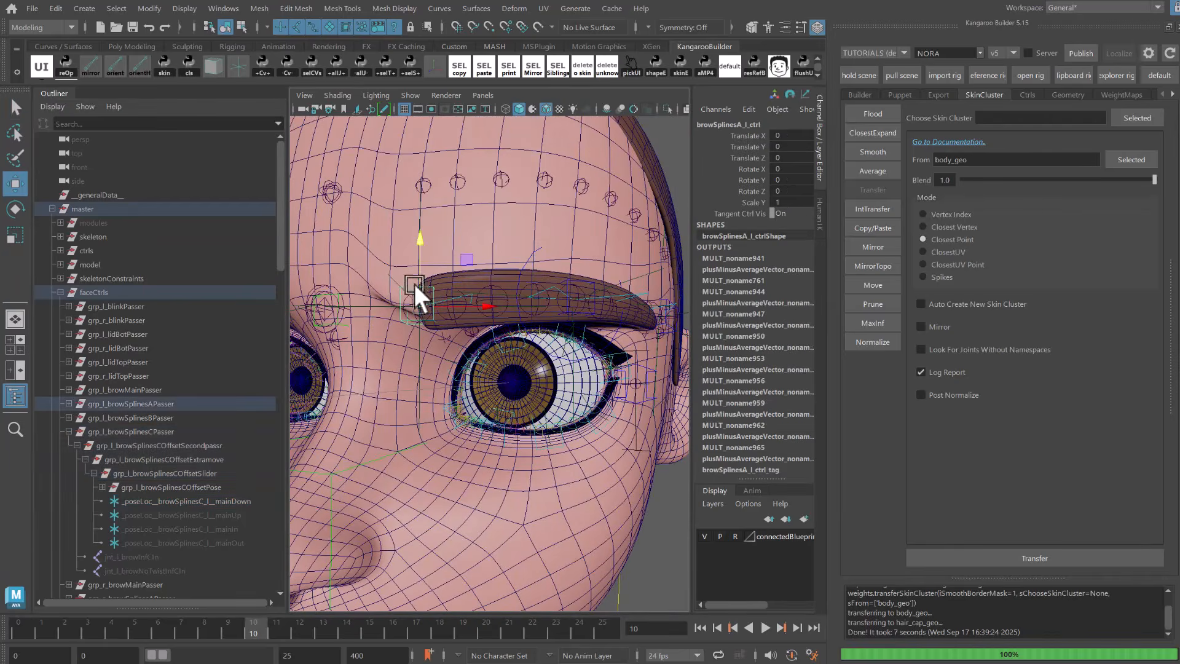
left_click(530, 255)
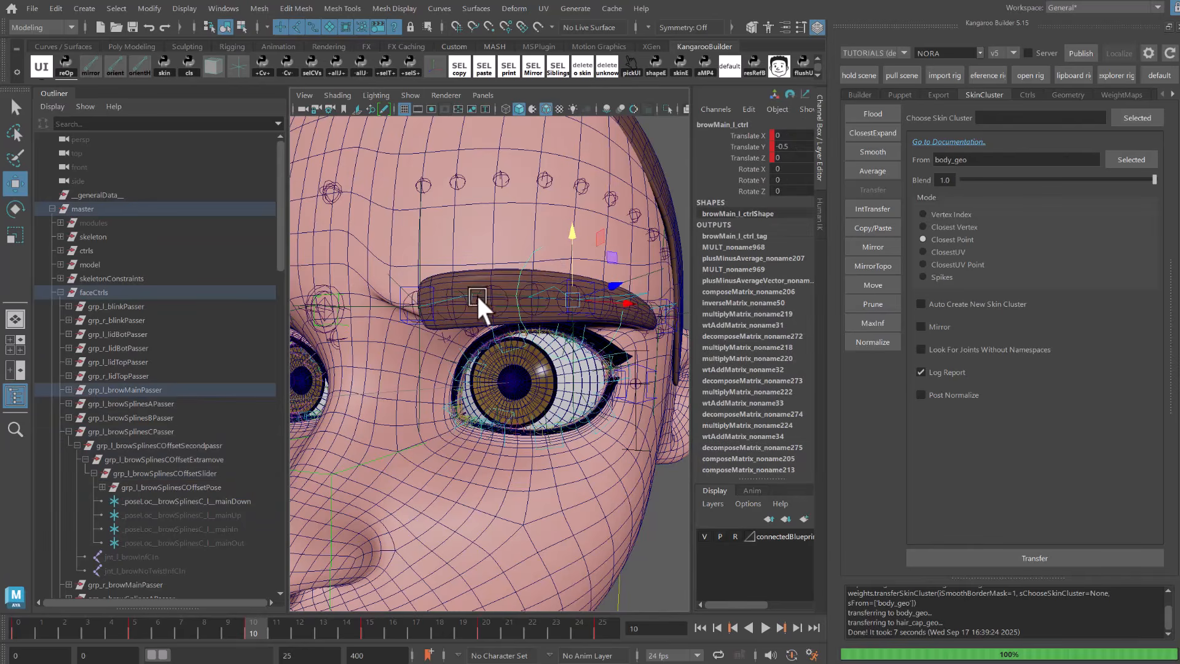
left_click_drag(459, 278, 533, 271, "alt")
key("alt+1")
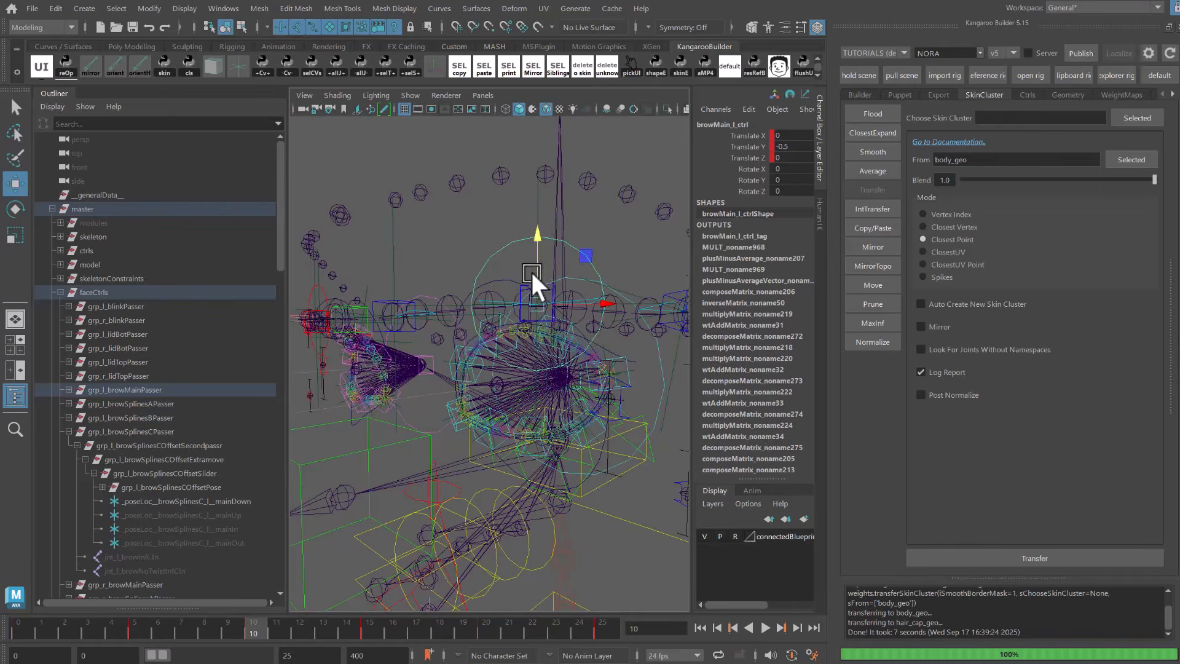
key("q")
left_click(524, 252)
key("f")
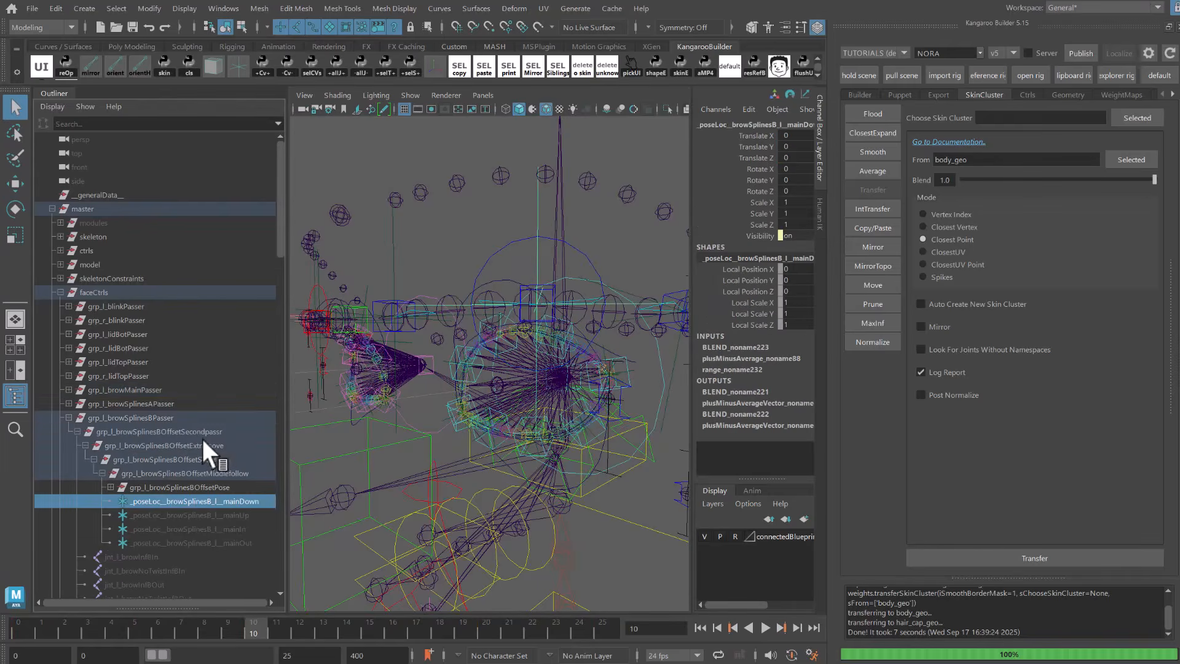
key("w")
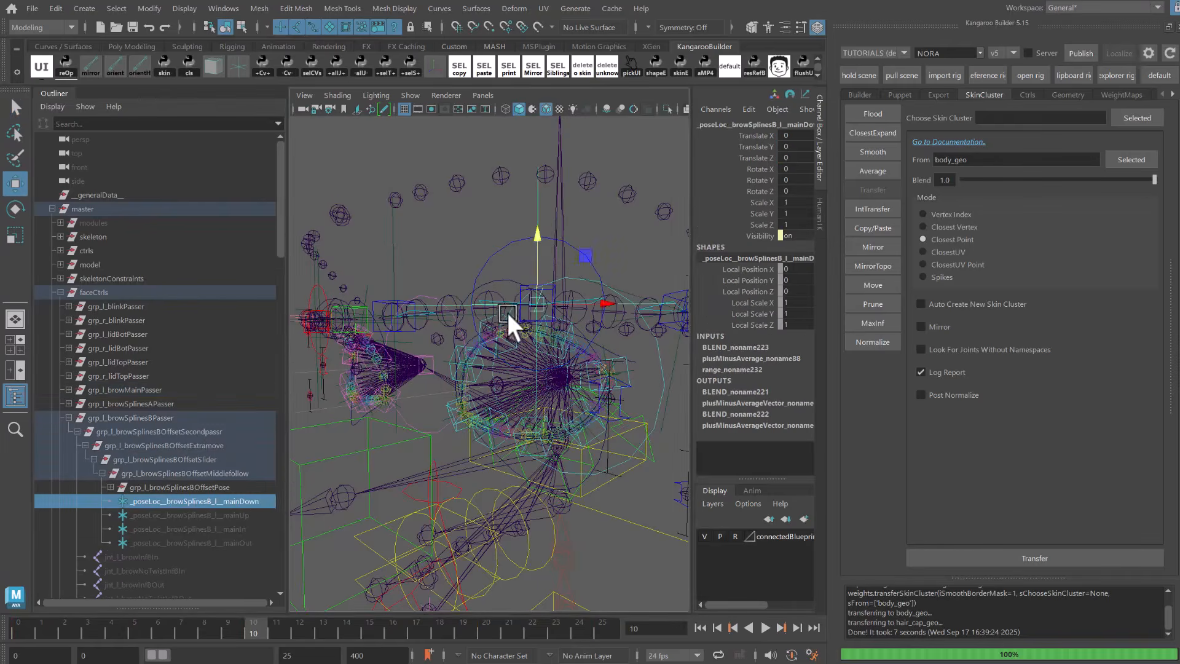
Lower the browSplinesB mainDown pose locator about 0.066 units in Y and run through the animation to check the brow's shape.
key("alt+1")
left_click_drag(552, 234, 550, 252)
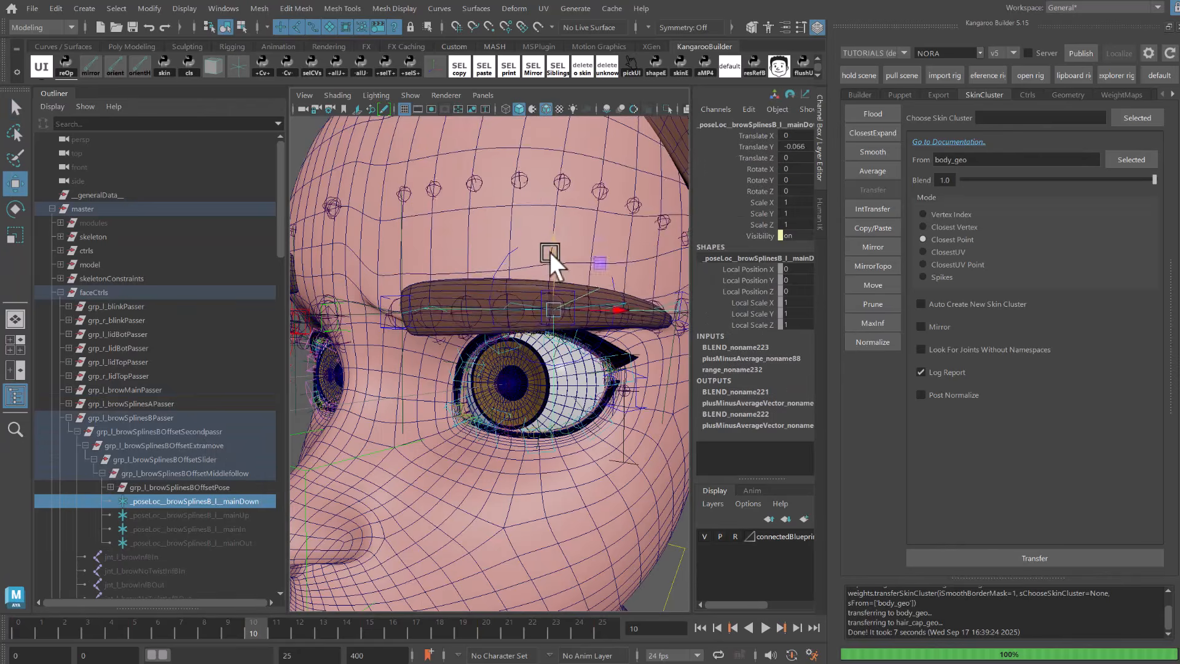
scroll(549, 300, "down", 3)
left_click_drag(551, 297, 531, 301, "alt")
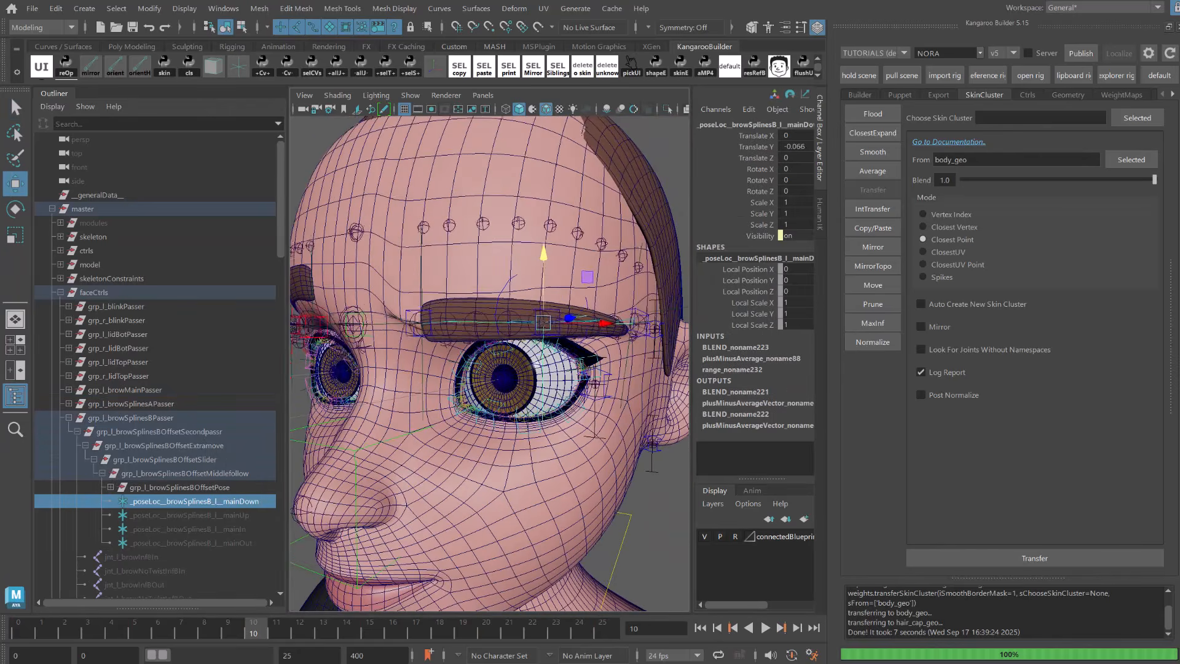
left_click_drag(251, 627, 1, 490)
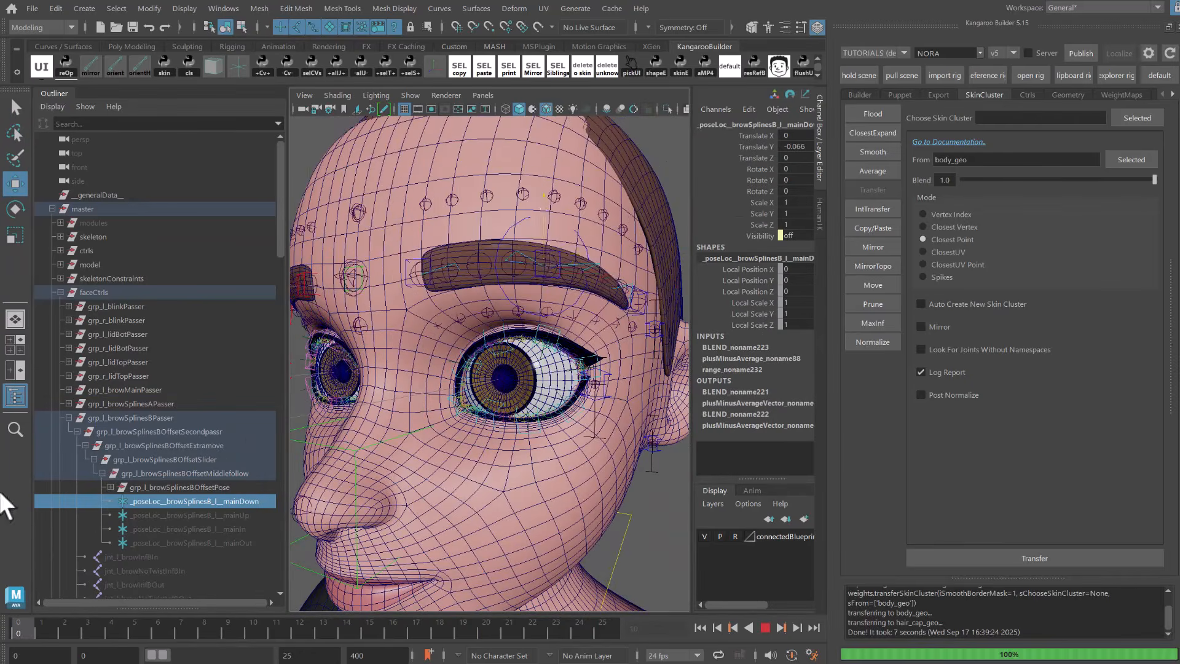
Try moving the browMain_l_ctrl control upward and then sideways at frame 0, undoing each move.
key("alt+1")
left_click_drag(510, 239, 544, 245, "alt")
key("q")
left_click(555, 235)
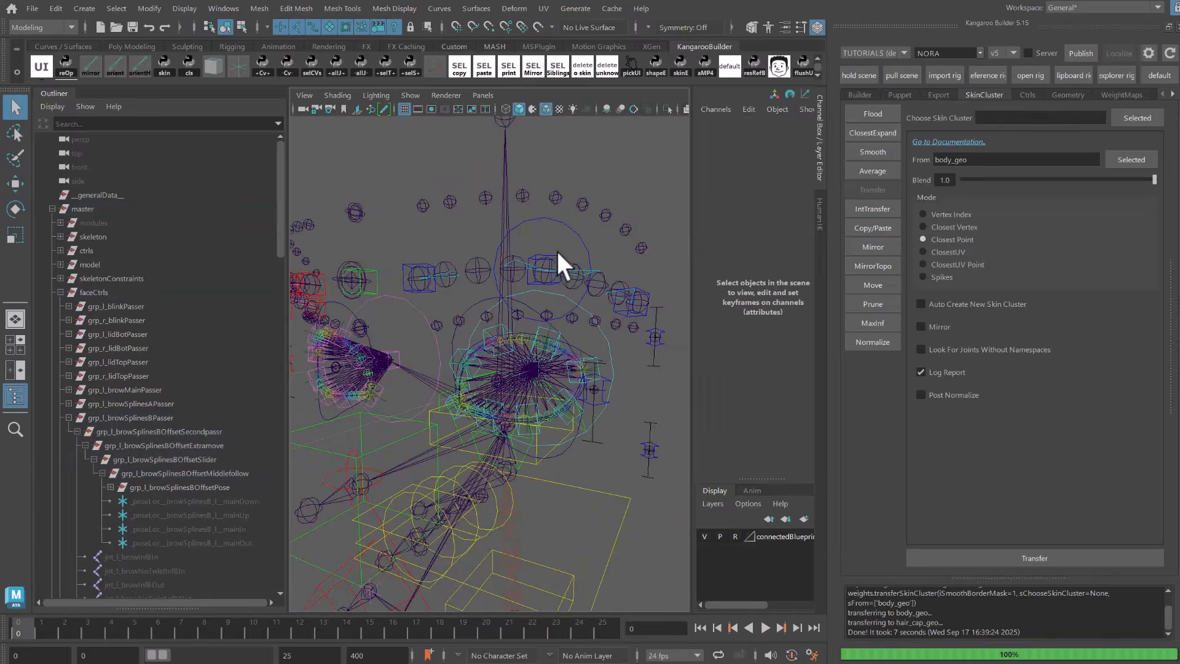
key("alt+1")
left_click(541, 221)
key("w")
left_click_drag(541, 222, 537, 122)
left_click_drag(528, 197, 548, 241, "alt")
key("ctrl+z")
left_click_drag(610, 288, 634, 276)
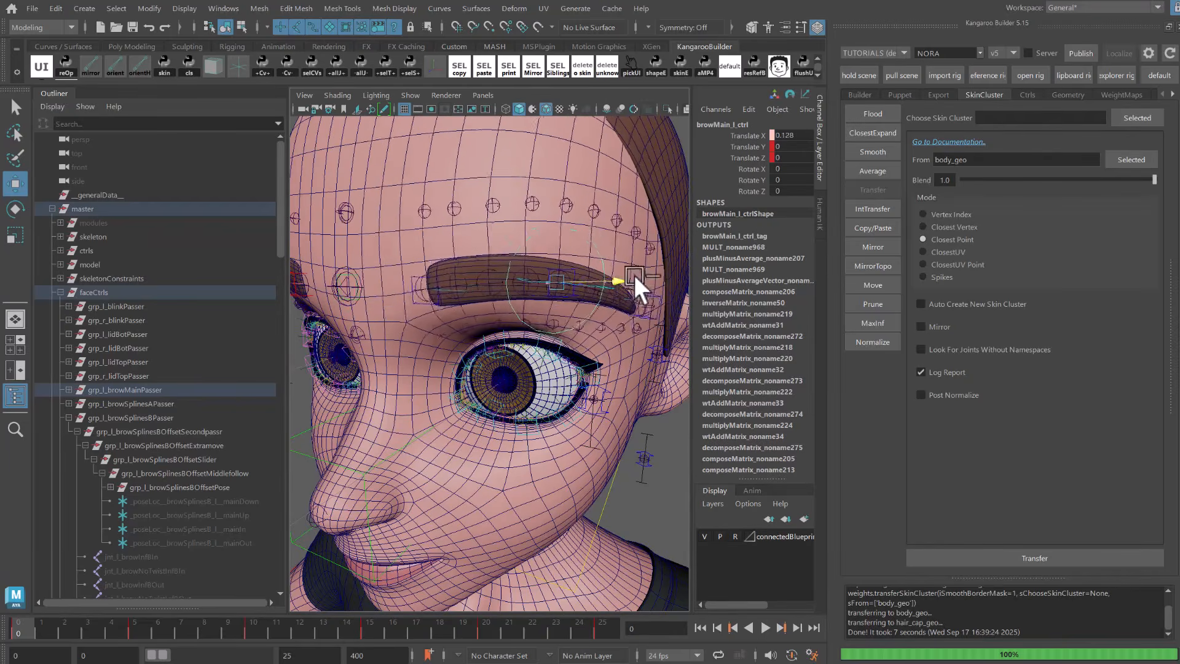
key("ctrl+z")
Select the browSplinesA_l_ctrl control at the left brow's inner end and move it about -0.39 units in X.
mouse_move(460, 271)
left_mouse_down("alt")
mouse_move(529, 267)
mouse_move(471, 297)
mouse_move(464, 270)
left_mouse_up("alt")
key("q")
left_click(476, 290)
key("alt+1")
left_click(489, 272)
key("alt+1")
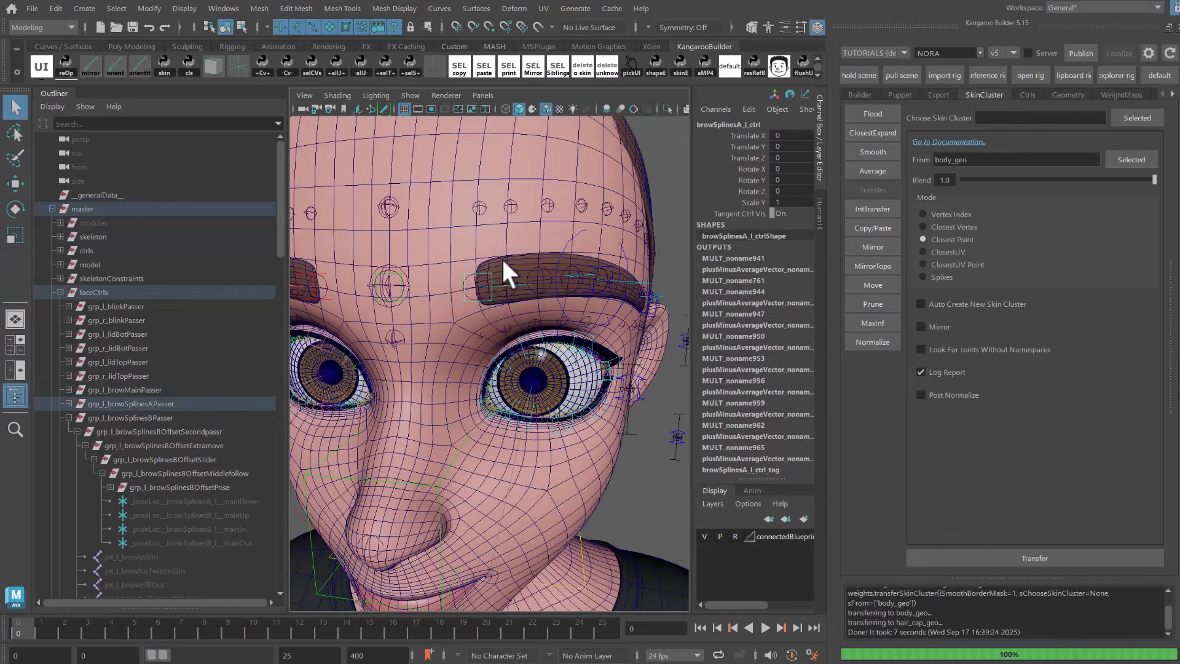
key("w")
left_click_drag(537, 284, 492, 292, "alt")
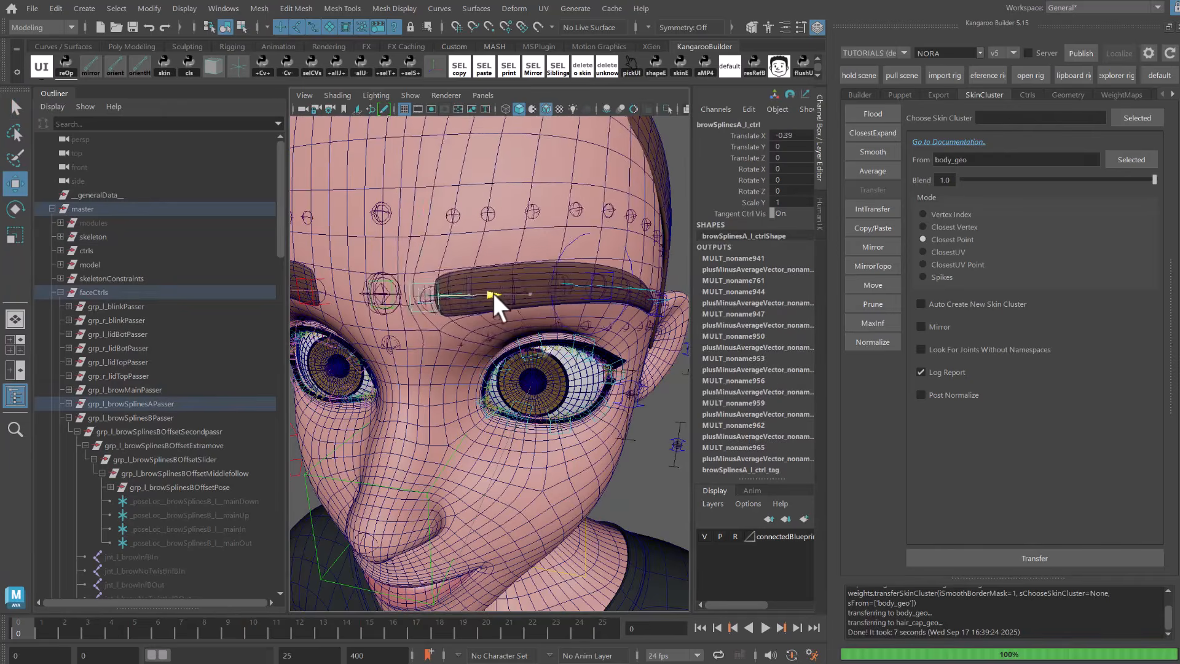
Select the browTangentAOut_l_ctrl control near the left brow's inner end and reveal it in the scene hierarchy.
right_click_drag(492, 293, 491, 322, "alt")
left_click(494, 326)
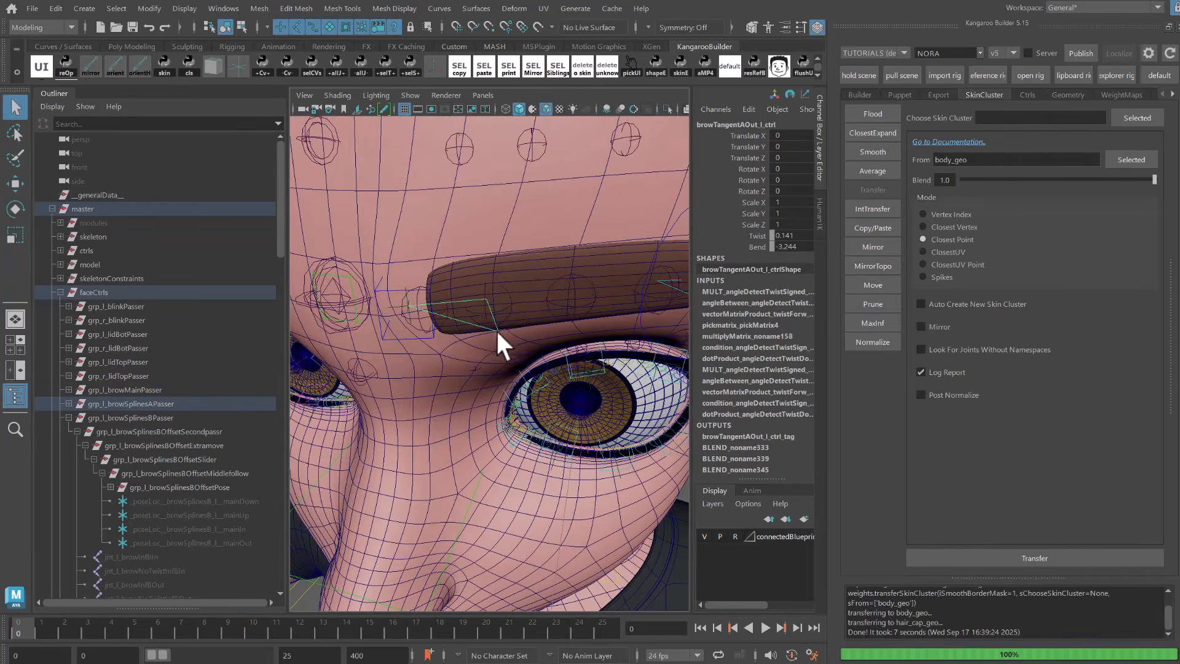
left_click_drag(493, 327, 473, 307, "alt")
key("f")
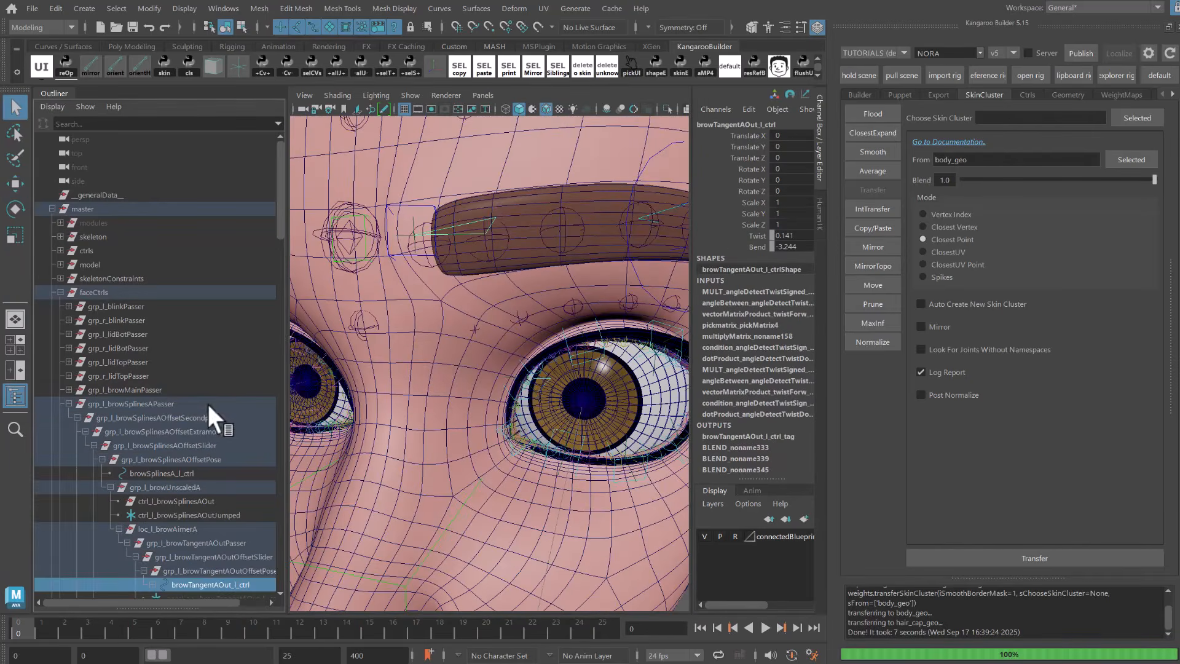
Select the tangentIn pose locator under the left browTangentAOut control and rotate it to about -18.7 in Z.
scroll(277, 240, "down", 5)
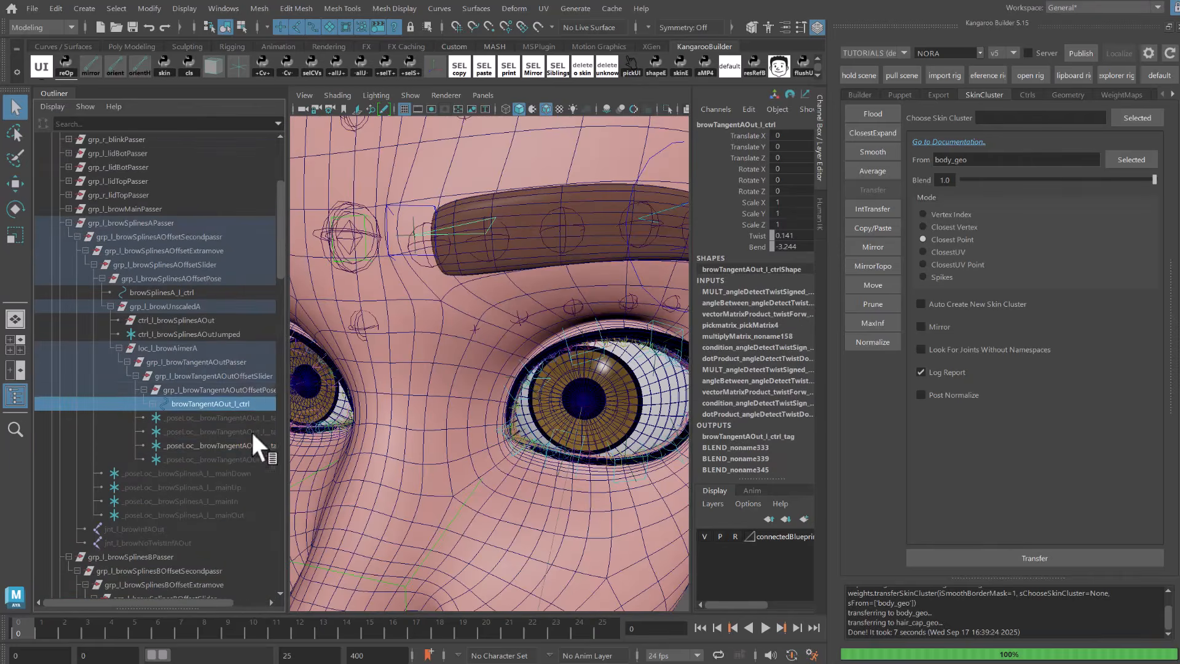
left_click(250, 445)
right_click_drag(436, 308, 410, 281, "alt")
left_click_drag(411, 281, 483, 256, "alt")
key("e")
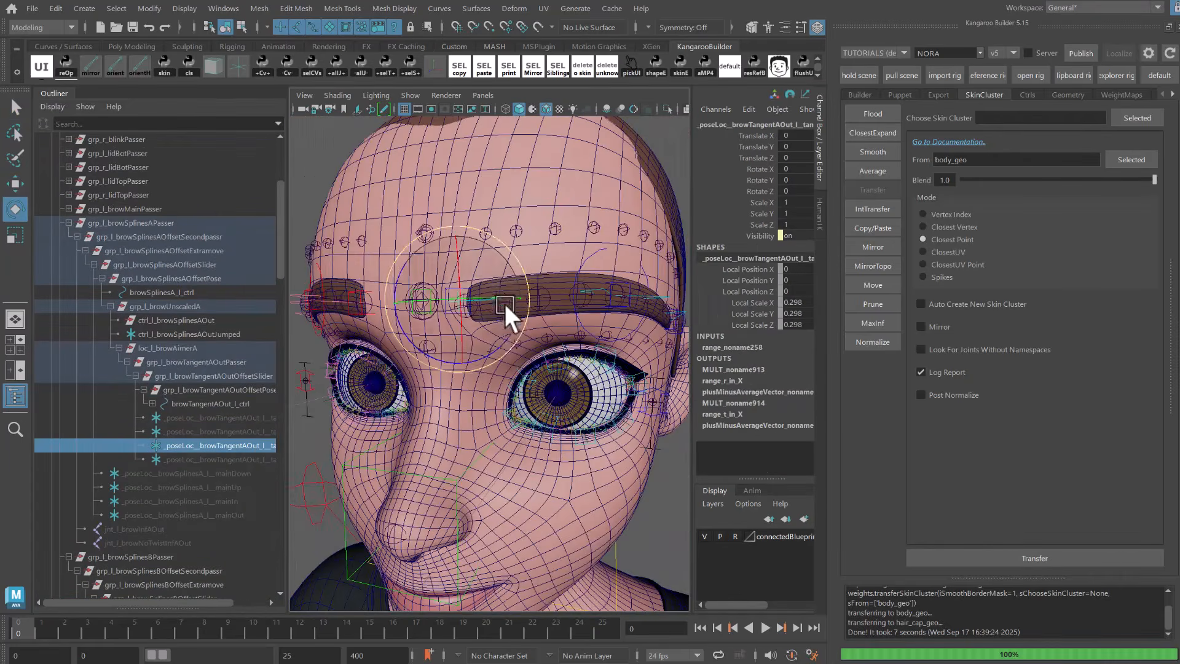
left_click_drag(508, 337, 492, 352)
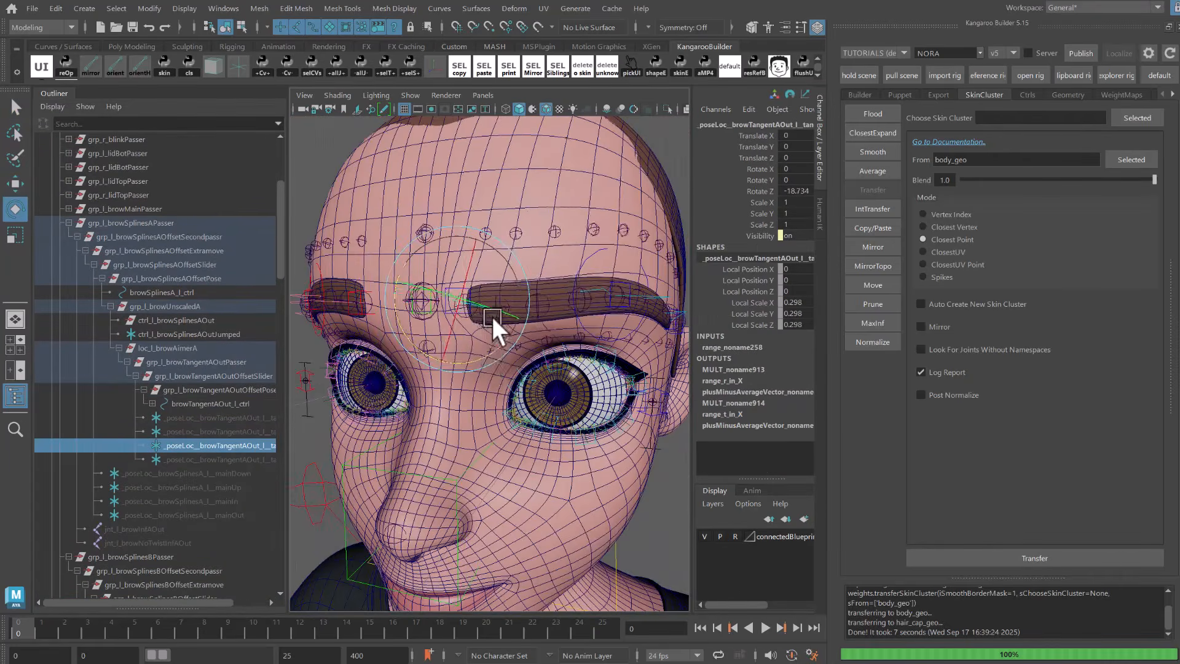
Hide the face mesh to select the browSplinesA_l_ctrl control and move it to about -0.44 in X, showing the mesh again.
key("alt+1")
middle_click_drag(485, 315, 508, 328, "alt")
right_click_drag(508, 328, 515, 330, "alt")
key("q")
key("alt+1")
key("alt+1")
left_click(492, 296)
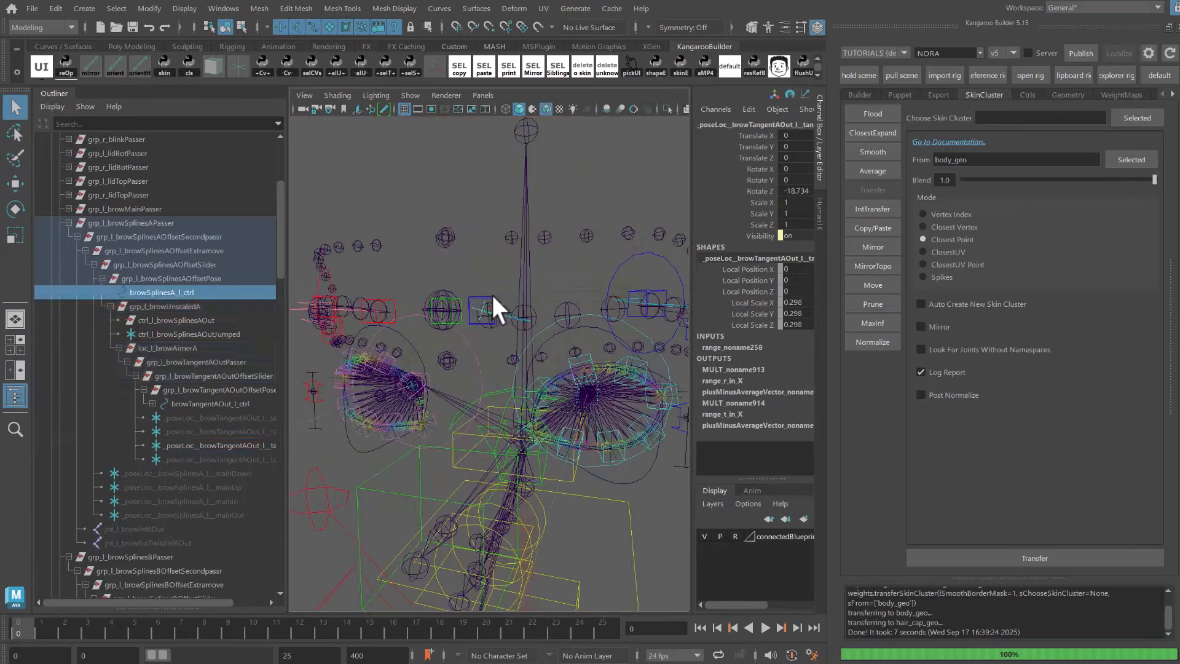
key("alt+1")
key("w")
mouse_move(536, 309)
left_mouse_down()
mouse_move(590, 305)
mouse_move(530, 305)
mouse_move(551, 308)
left_mouse_up()
key("alt+1")
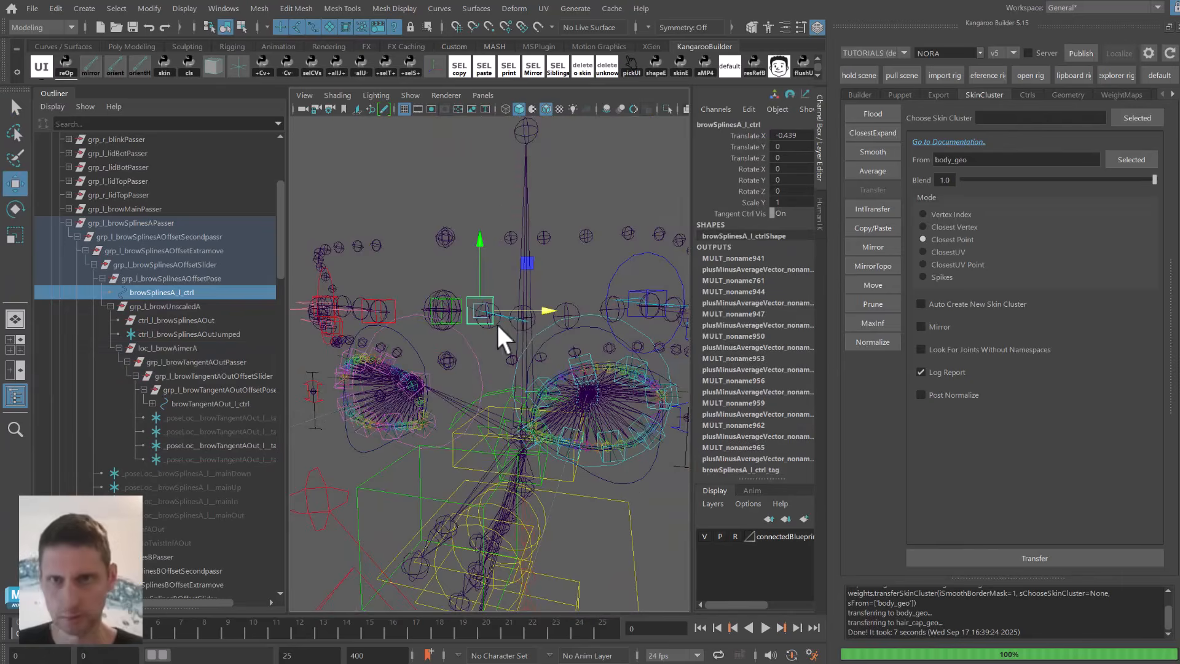
Reselect the left browTangentAOut tangentIn pose locator and rotate it back to about -6.29 in Z.
right_click_drag(496, 322, 518, 317, "alt")
key("q")
left_click(486, 274)
key("alt+1")
key("e")
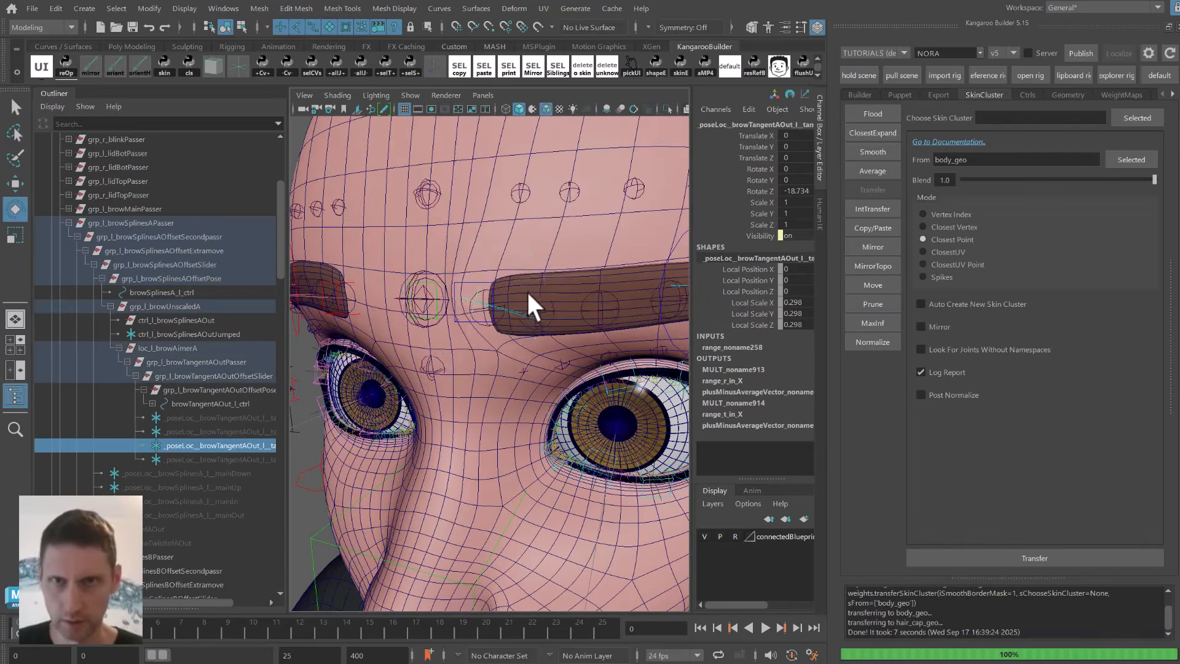
left_click_drag(531, 278, 526, 264)
Reselect the browSplinesA_l_ctrl control and undo the last change while checking the left brow's inner end.
right_click_drag(526, 264, 475, 263, "alt")
key("alt+1")
left_click_drag(476, 271, 543, 305, "alt")
key("w")
left_click(472, 315)
key("alt+1")
key("ctrl+z")
key("q")
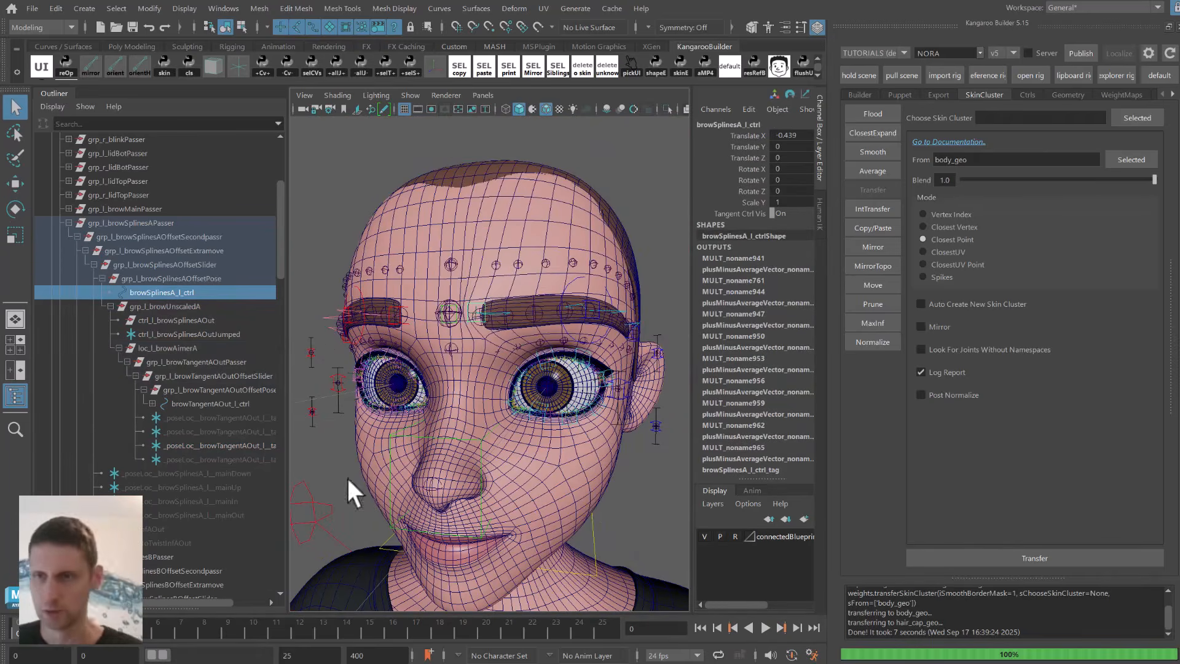
Select the body_geo mesh and mirror its skin weights by topology from left to right.
left_click(514, 238)
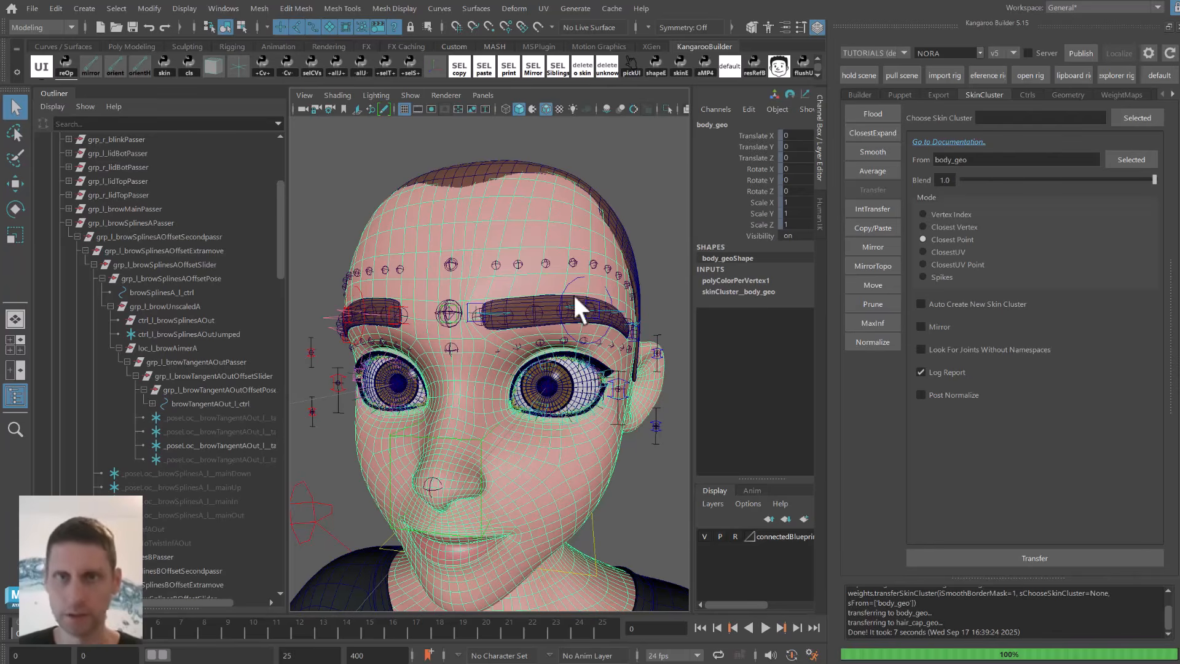
left_click_drag(515, 304, 529, 230, "alt")
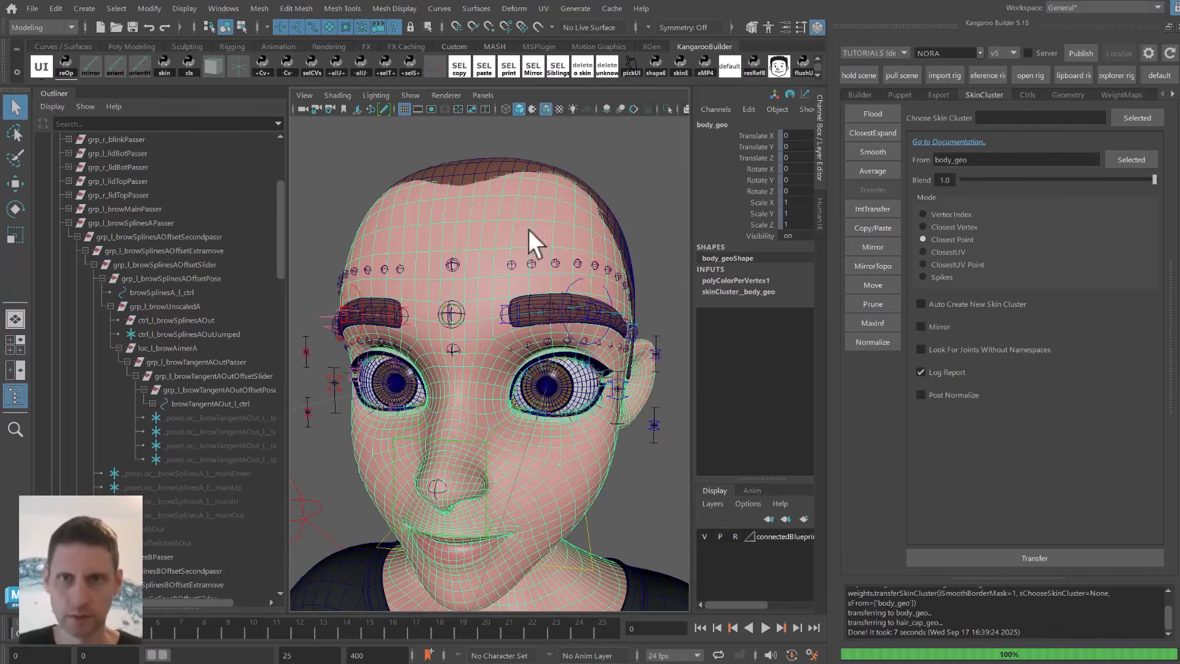
left_click(880, 264)
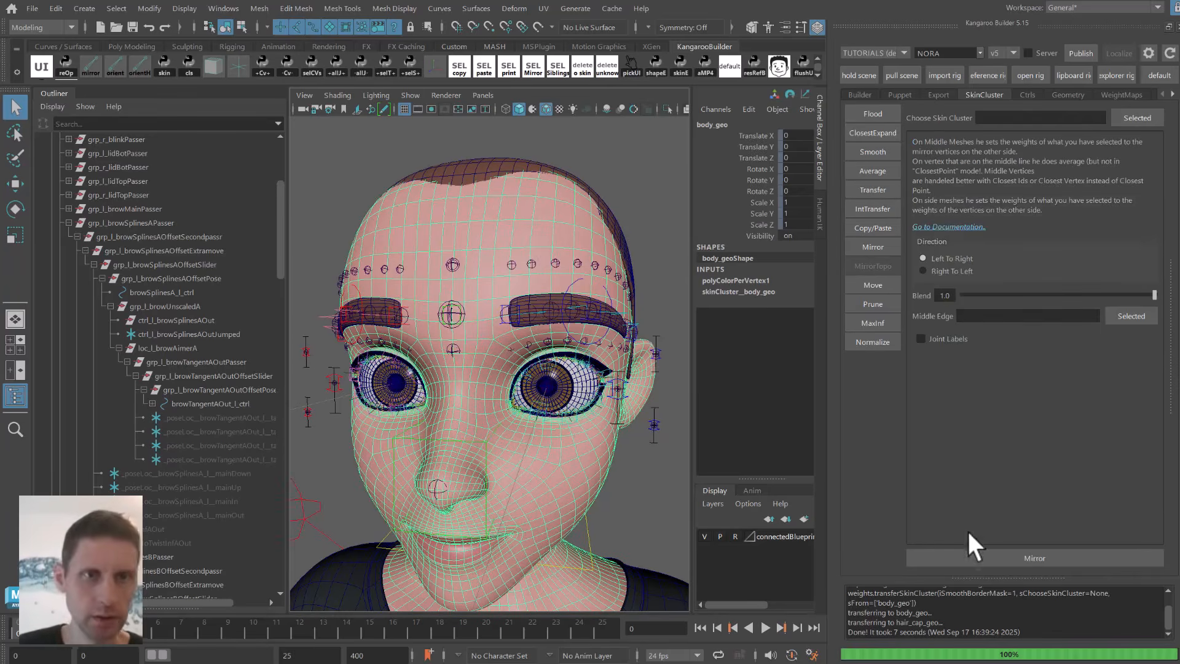
left_click(979, 555)
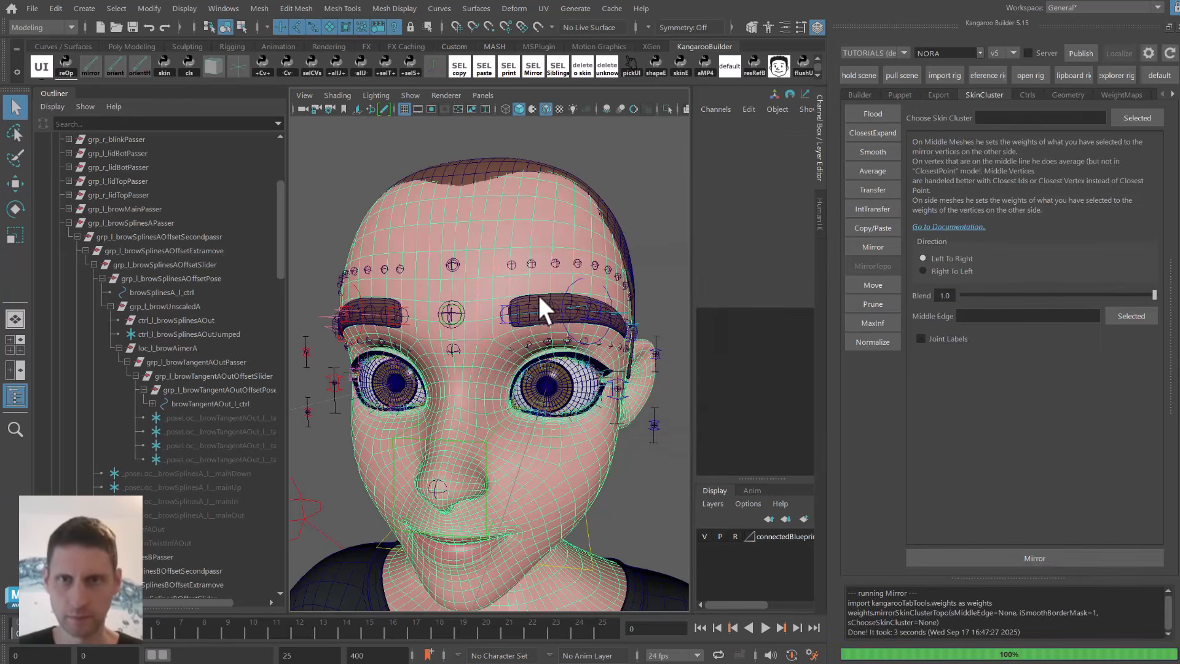
Mirror the skin weights of eyebrows_geo from left to right in Closest Point mode.
left_click(538, 296)
left_click(883, 242)
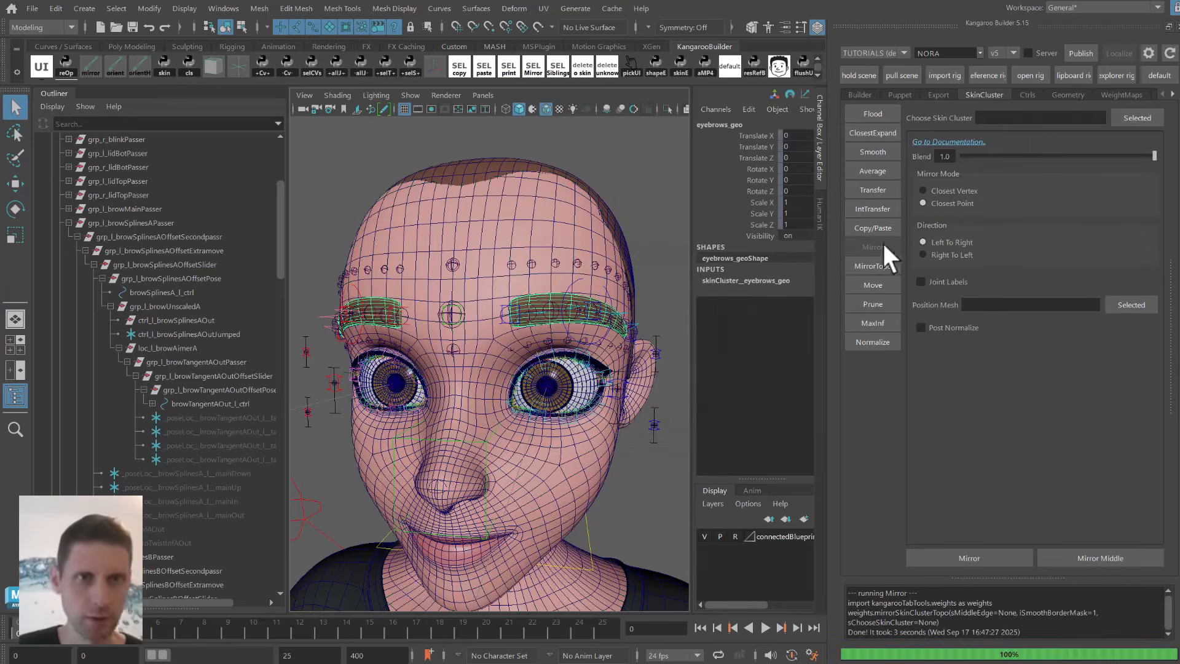
left_click(964, 554)
left_click(513, 360)
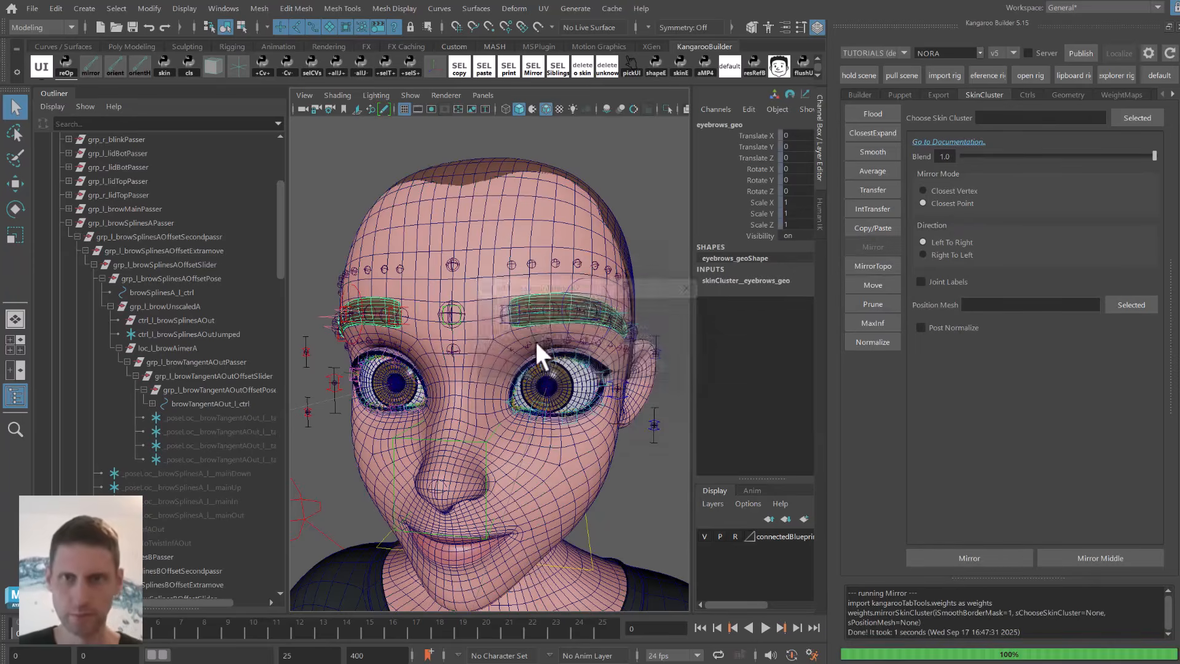
Mirror the brow rig's default attributes for the browSplinesSurface build function.
left_click(859, 96)
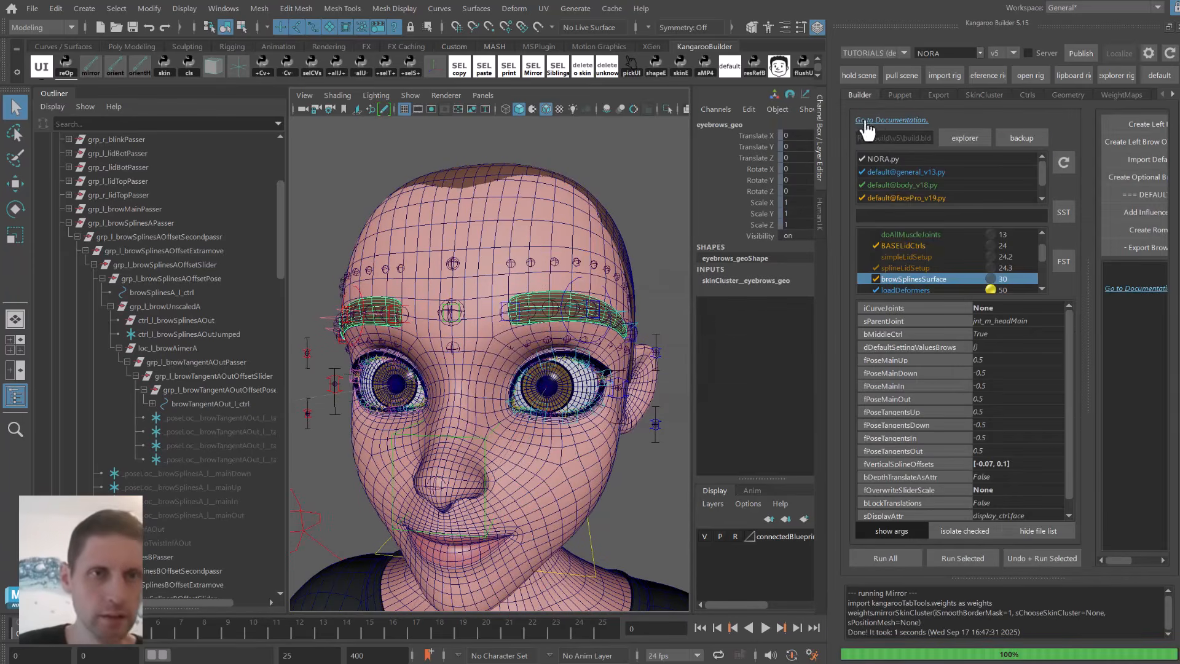
left_click_drag(1092, 207, 1067, 193)
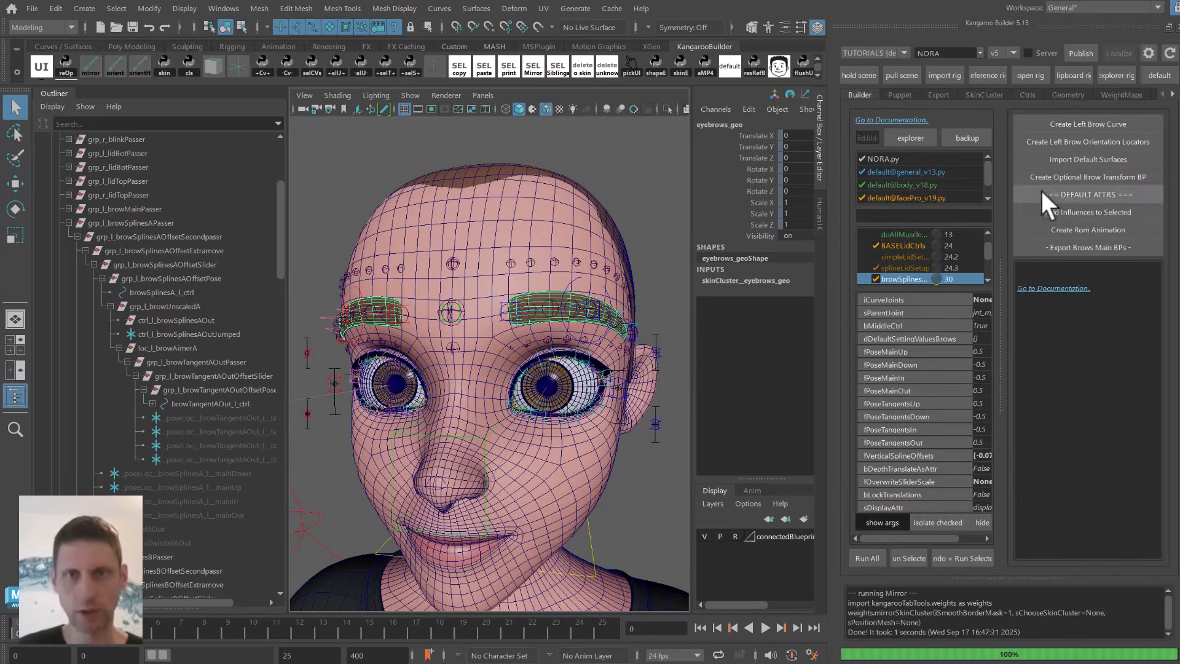
right_click(1087, 195)
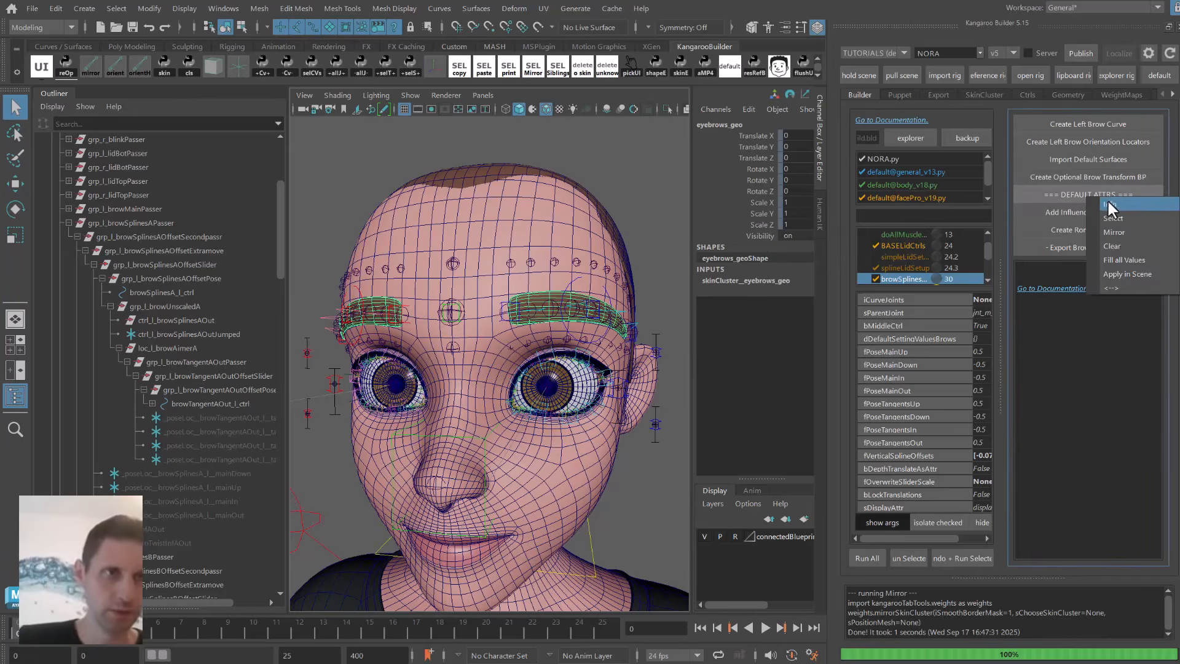
left_click(1119, 231)
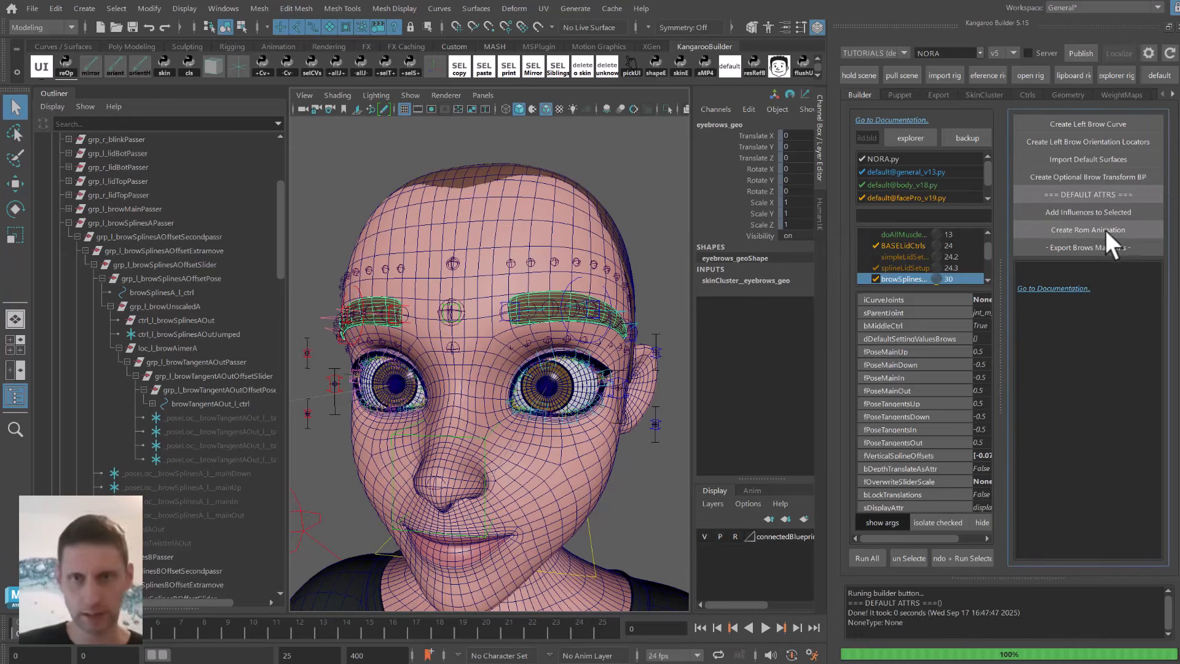
Try moving the browMain_r_ctrl control on the right brow and undo the change.
left_click_drag(311, 287, 430, 250, "alt")
left_click(351, 288)
key("w")
key("ctrl+z")
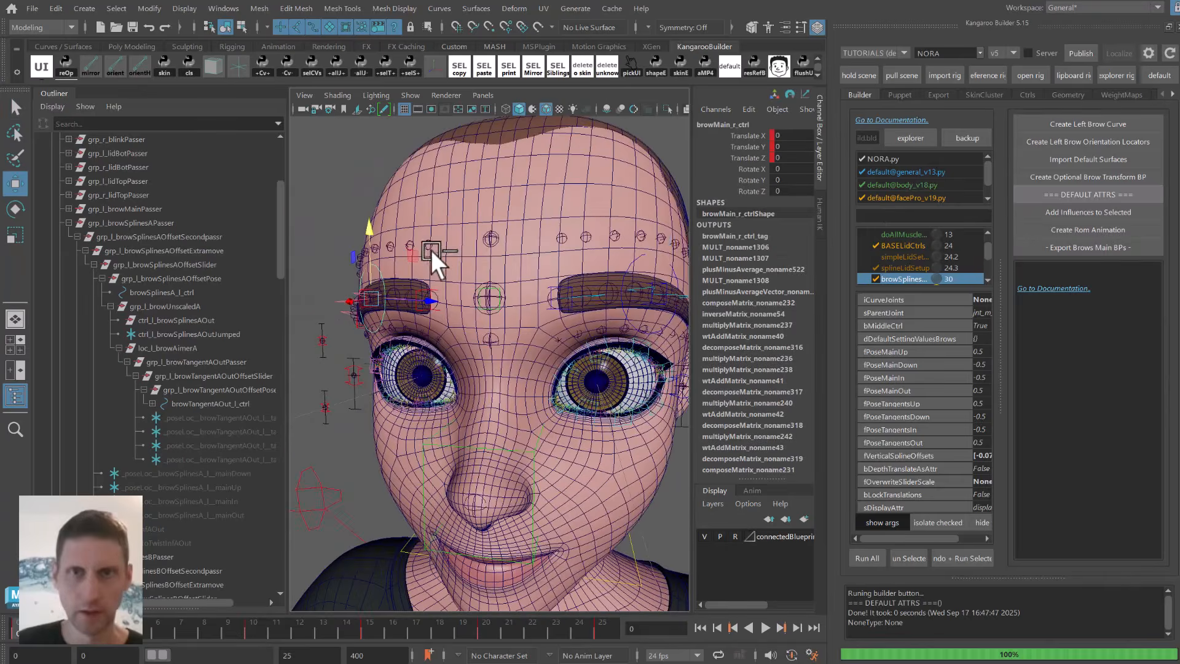
Fill all default attribute values from the scene into the dDefaultSettingValuesBrows argument of browSplinesSurface.
right_click(1077, 195)
left_click(1105, 259)
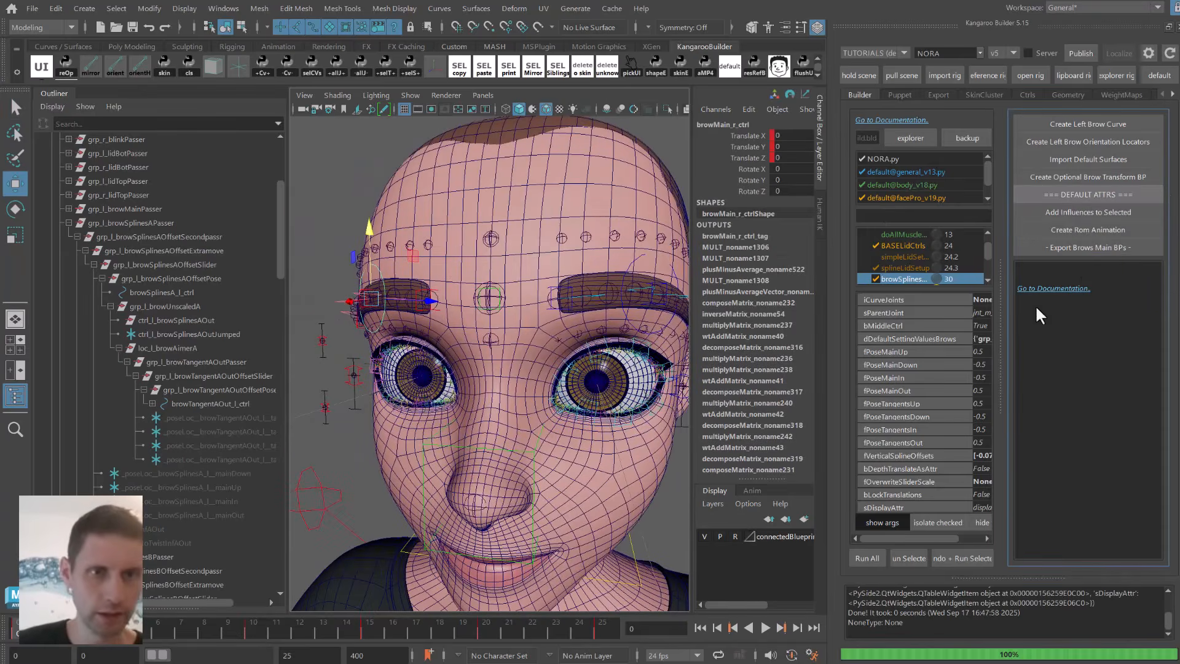
left_click_drag(997, 311, 1106, 311)
Inspect the stored dDefaultSettingValuesBrows entries in the JSON editor and close it.
right_click(1031, 341)
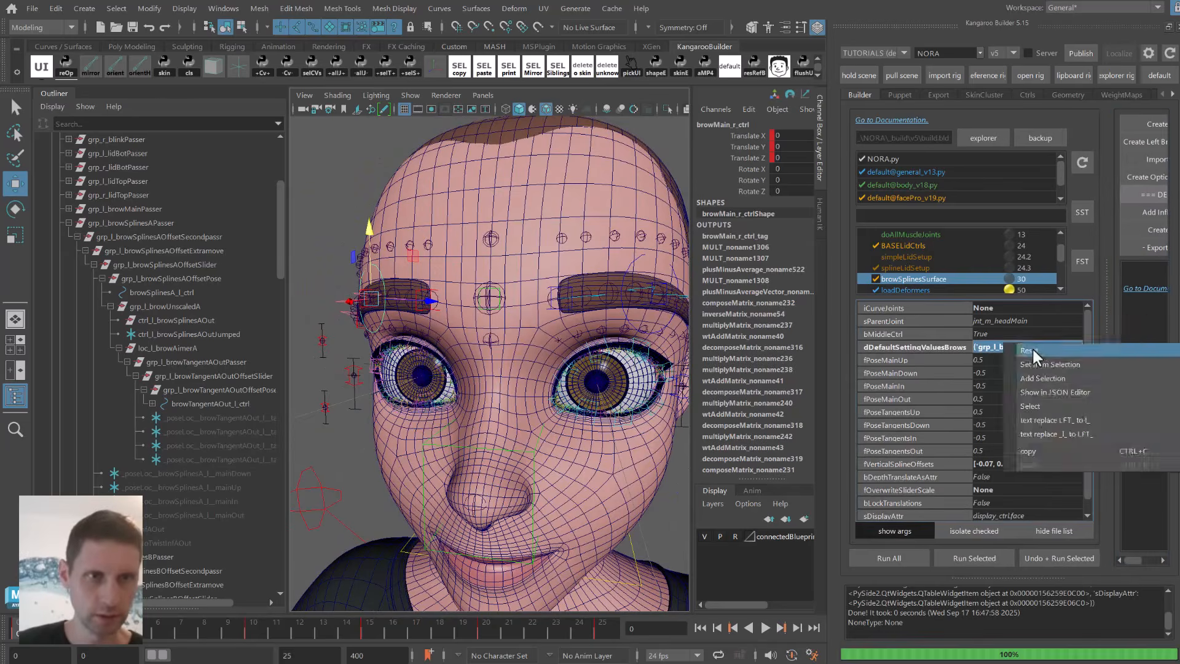
left_click(1045, 389)
left_click(397, 301)
key("ctrl+a")
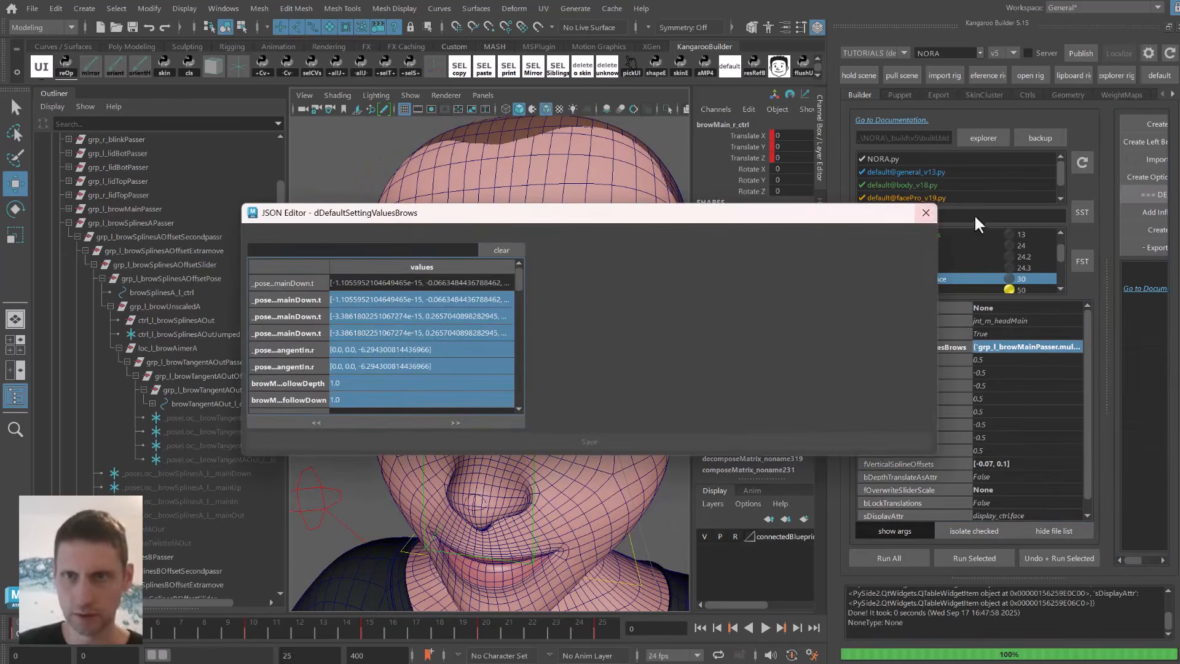
left_click(925, 212)
key("q")
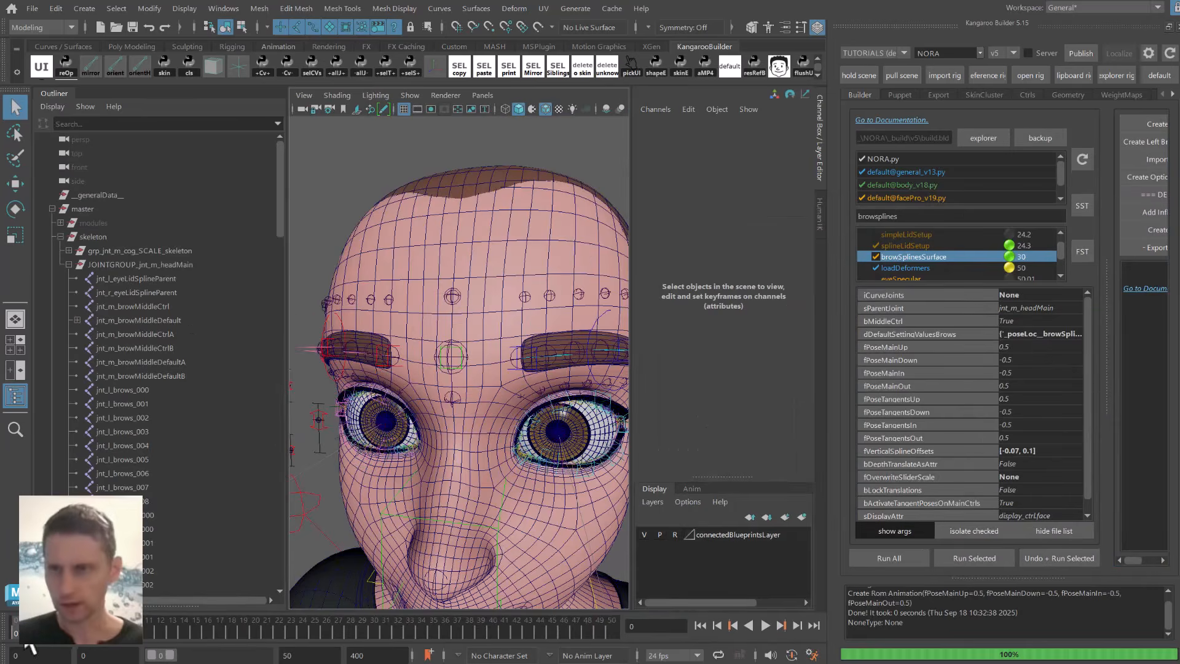
Run the brow animation to frame 4 and select the jnt_m_browMiddleCtrl and jnt_m_browMiddleDefault joints between the brows.
key("alt+v")
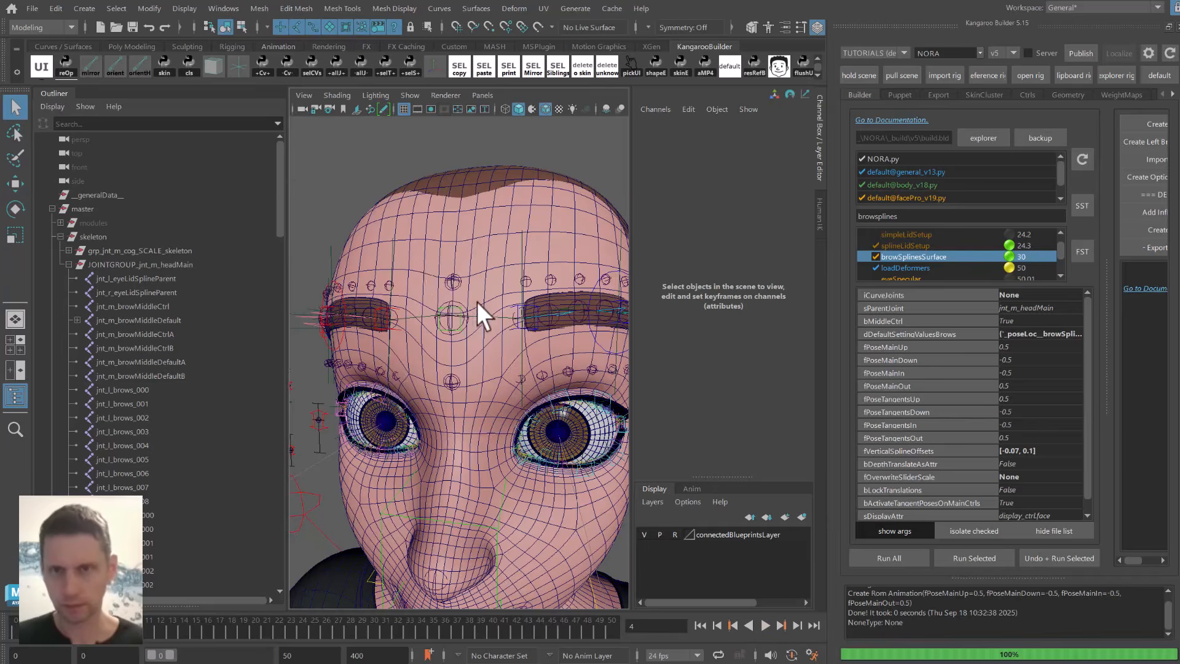
left_click_drag(477, 301, 492, 294, "alt")
middle_click_drag(455, 284, 443, 271, "alt")
right_click_drag(443, 271, 467, 264, "alt")
right_click_drag(433, 309, 493, 316, "alt")
left_click(511, 309)
left_click(499, 320, "shift")
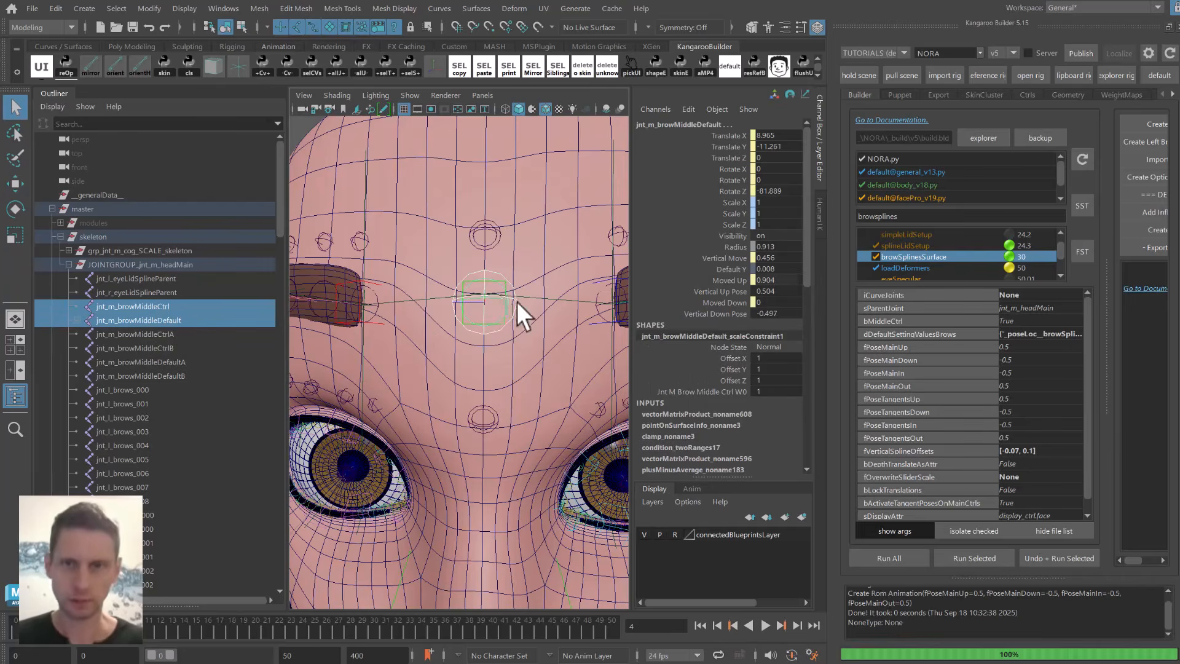
Select the browMiddle_ctrl control, run through the animation to check the area between the brows, and return to frame 0.
key("4")
left_click(500, 320)
key("5")
key("w")
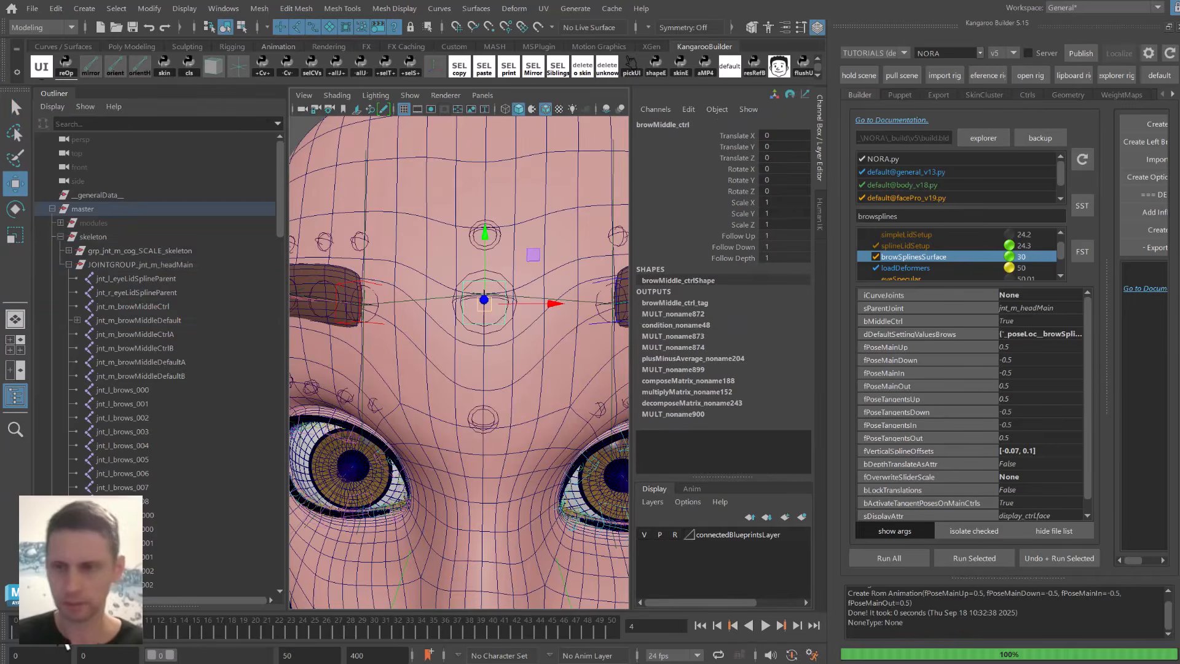
key("alt+v")
left_click_drag(21, 634, 76, 634)
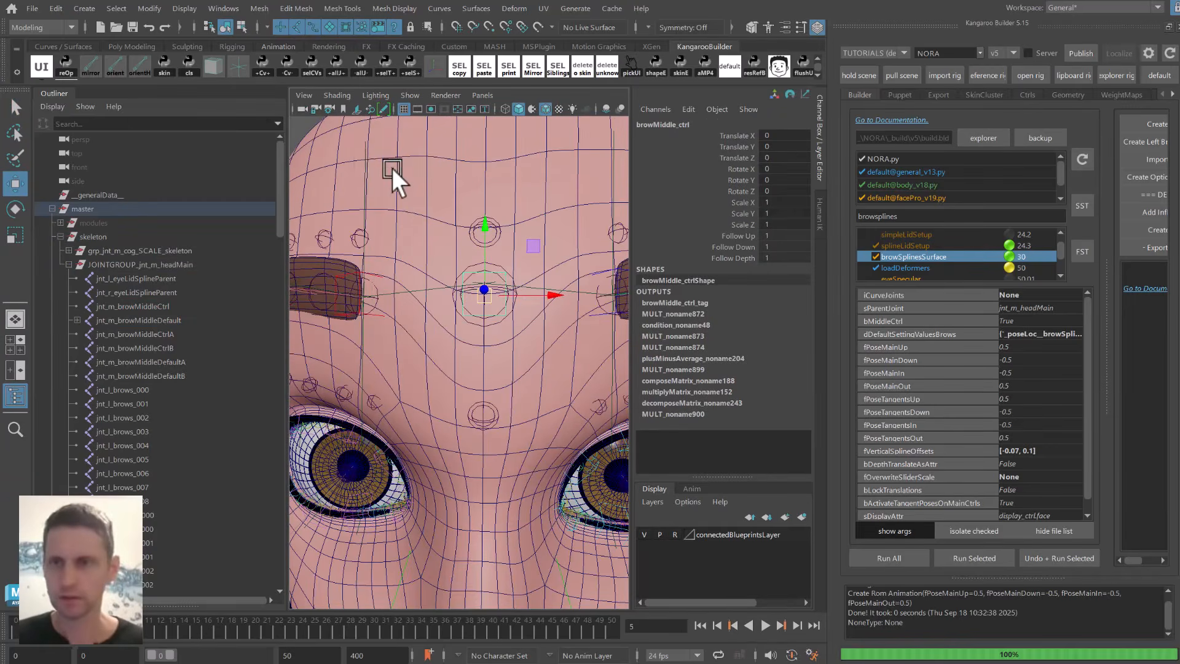
left_click(361, 188)
key("alt+shift+v")
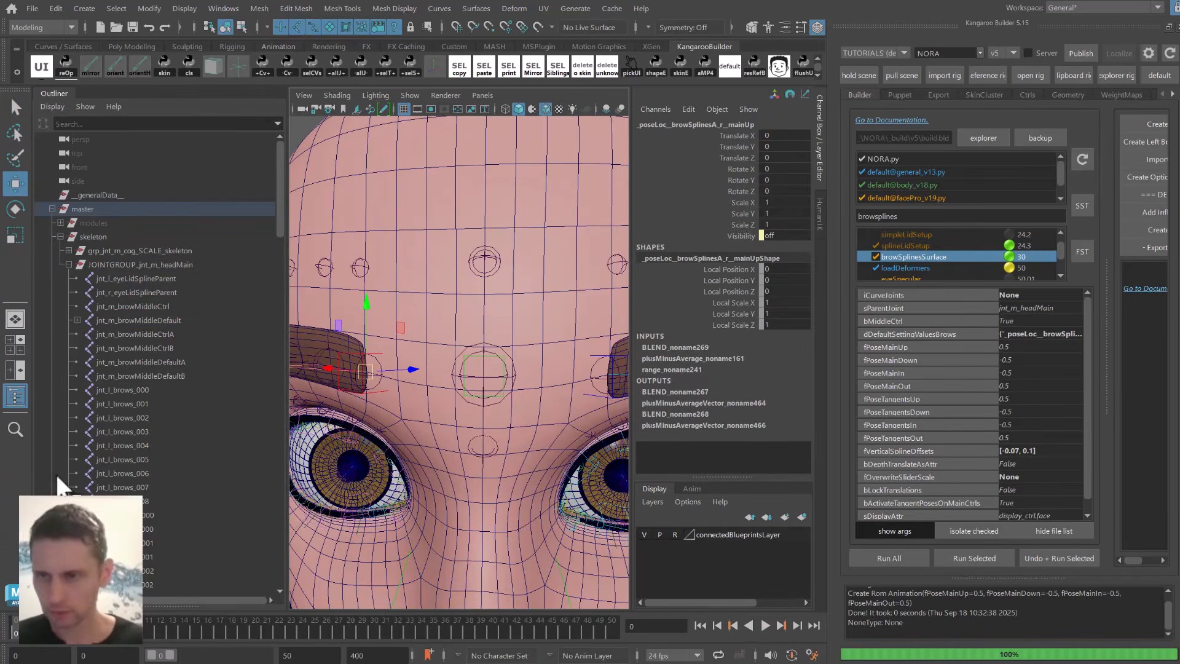
Select the jnt_m_browMiddleCtrl joint together with body_geo and load the selected joint into the Flood weighting tool.
left_click(166, 307)
right_click_drag(519, 237, 418, 208, "alt")
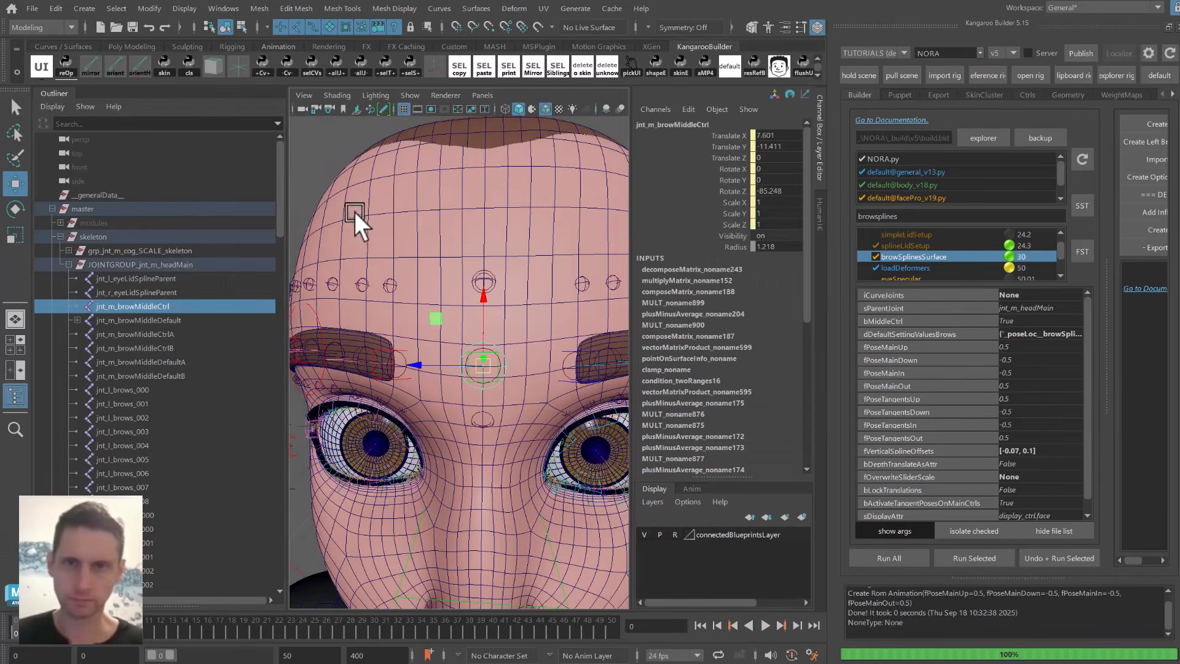
left_click(363, 224)
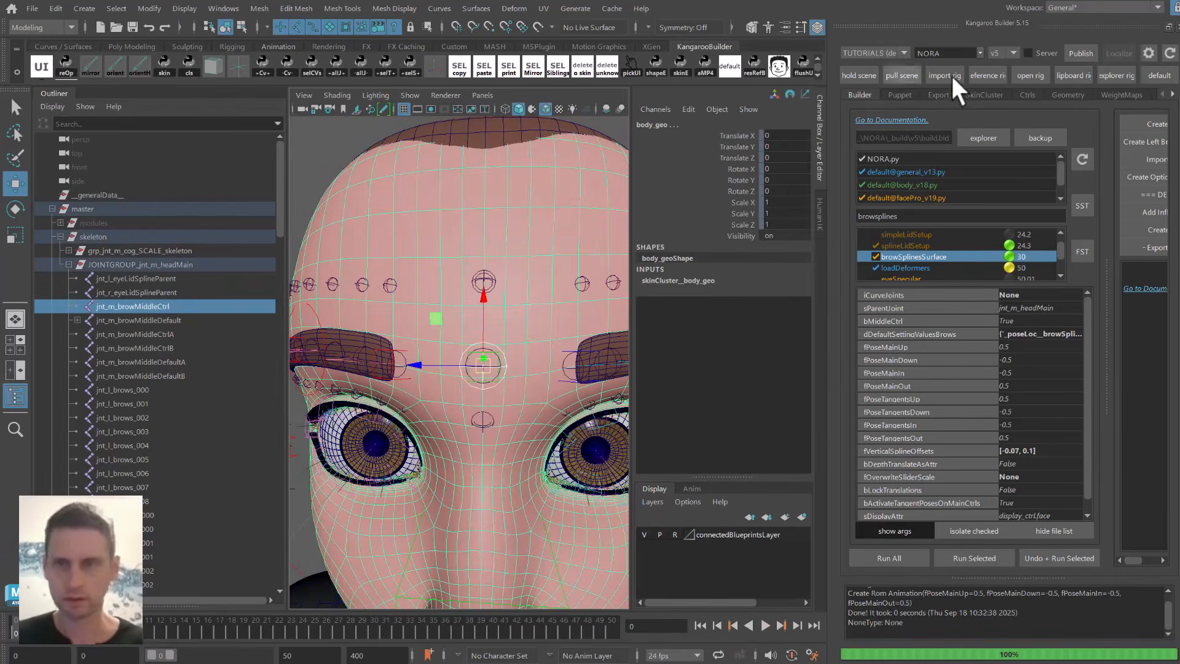
left_click(985, 95)
left_click(1137, 316)
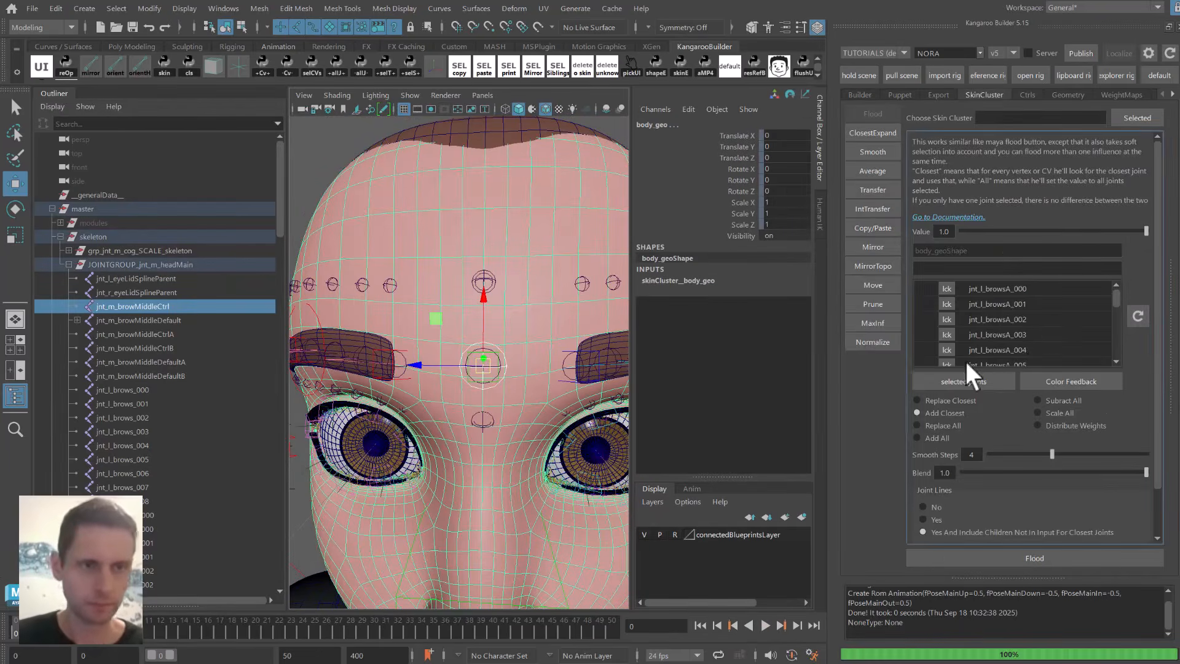
left_click(963, 383)
Run the brow animation to frame 5 and paint-select the body_geo vertices in the area between the brows.
left_click(574, 345)
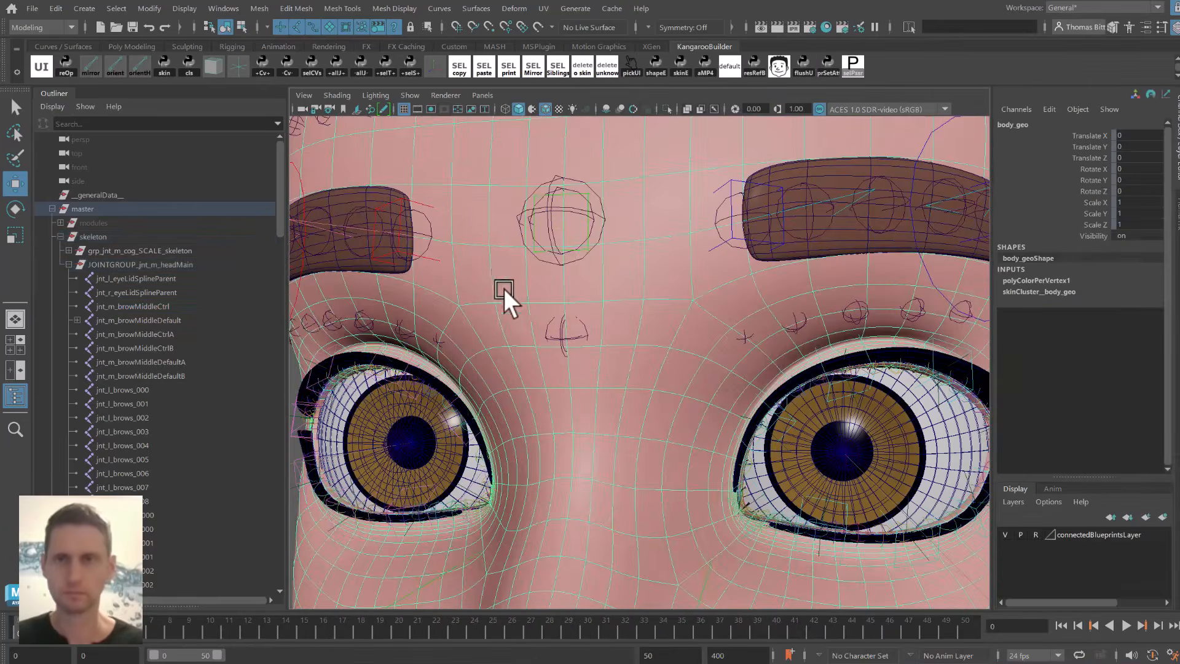
right_click_drag(504, 290, 375, 261, "alt")
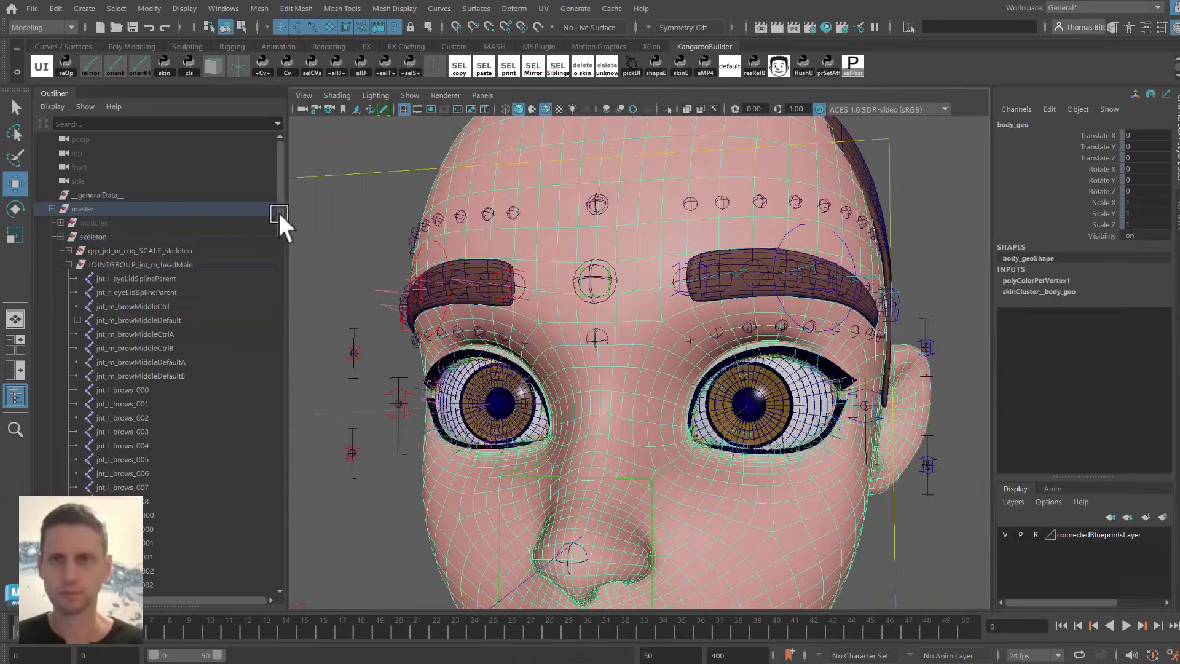
left_click(17, 158)
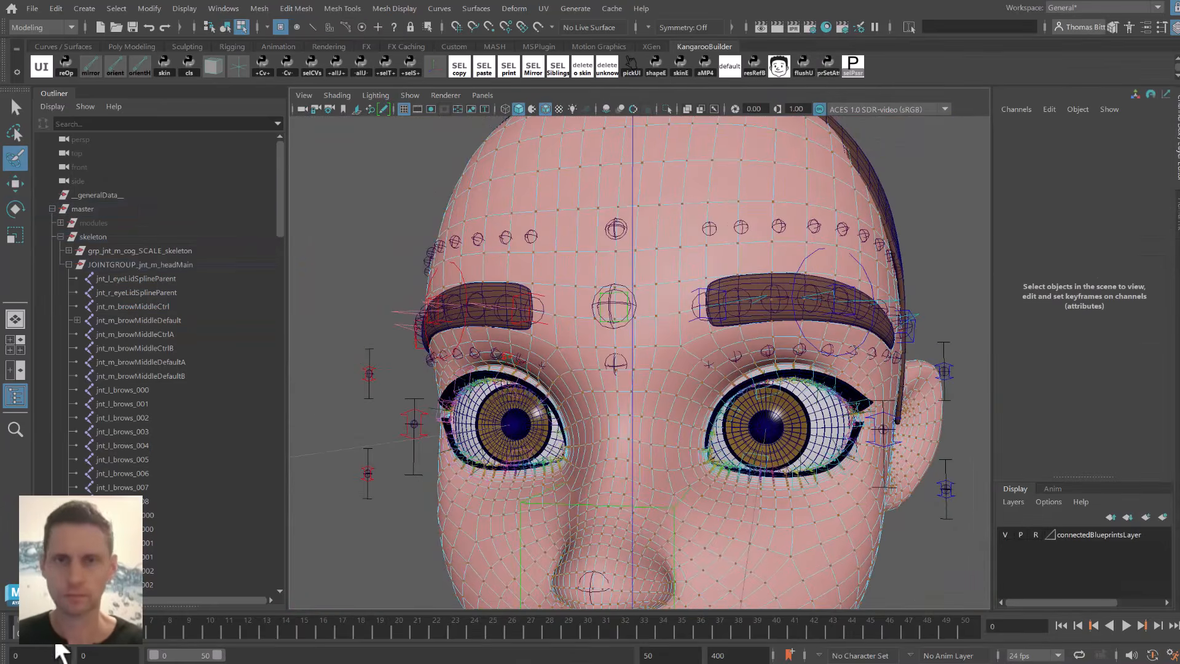
left_click_drag(55, 642, 117, 624)
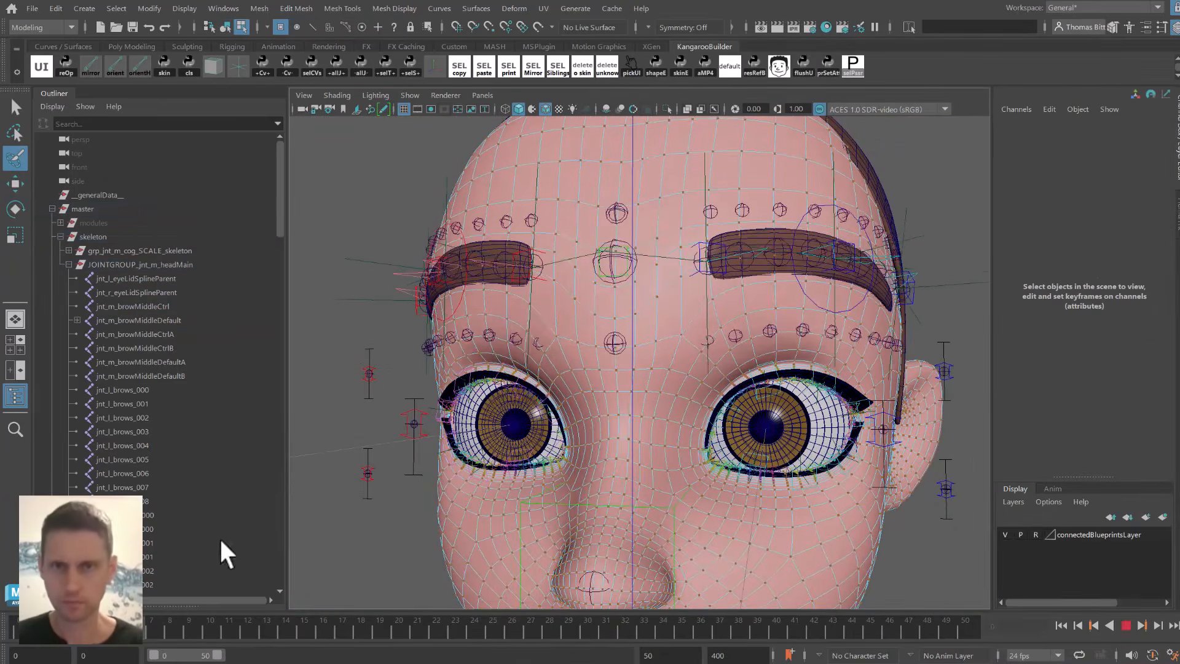
mouse_move(616, 256)
left_mouse_down()
mouse_move(629, 217)
mouse_move(666, 238)
left_mouse_up()
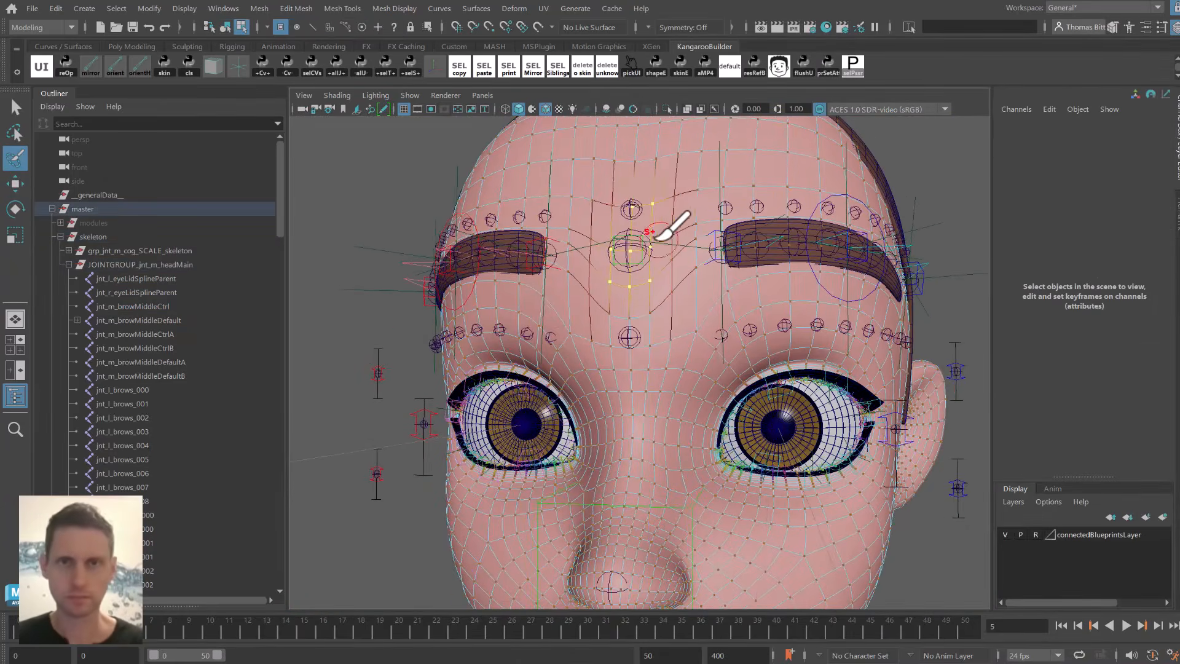
left_click_drag(658, 245, 614, 205)
key("q")
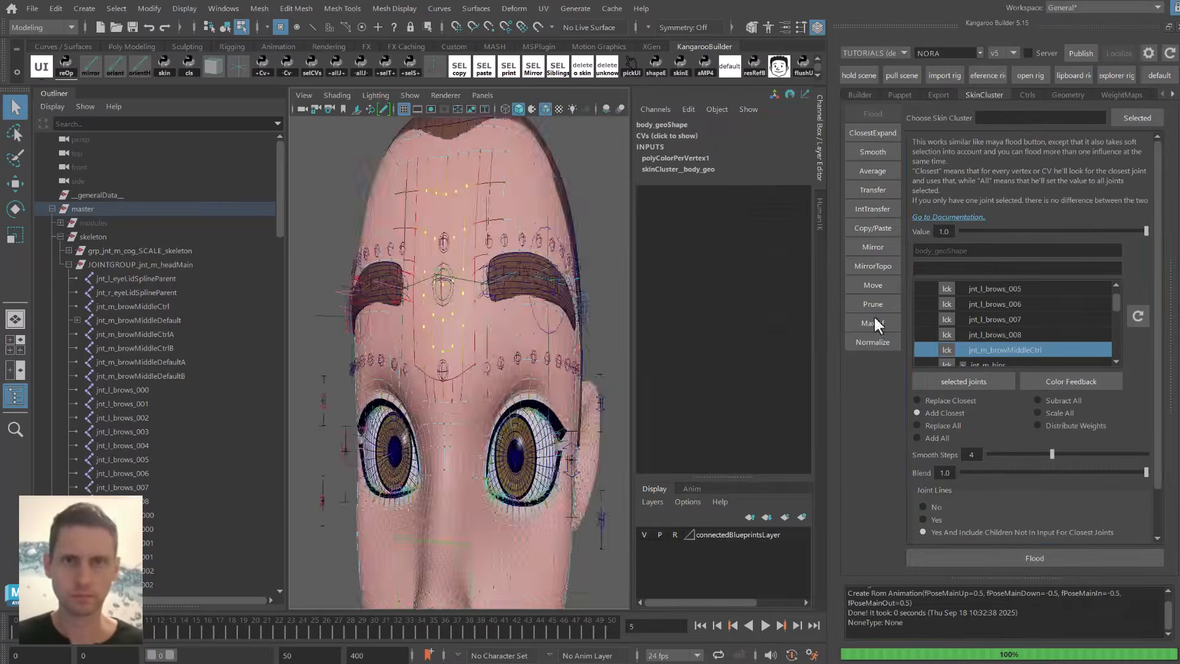
Flood jnt_m_browMiddleCtrl onto the selected mid-forehead vertices with Add Closest, then reduce the vertex selection and flood again.
left_click(1014, 231)
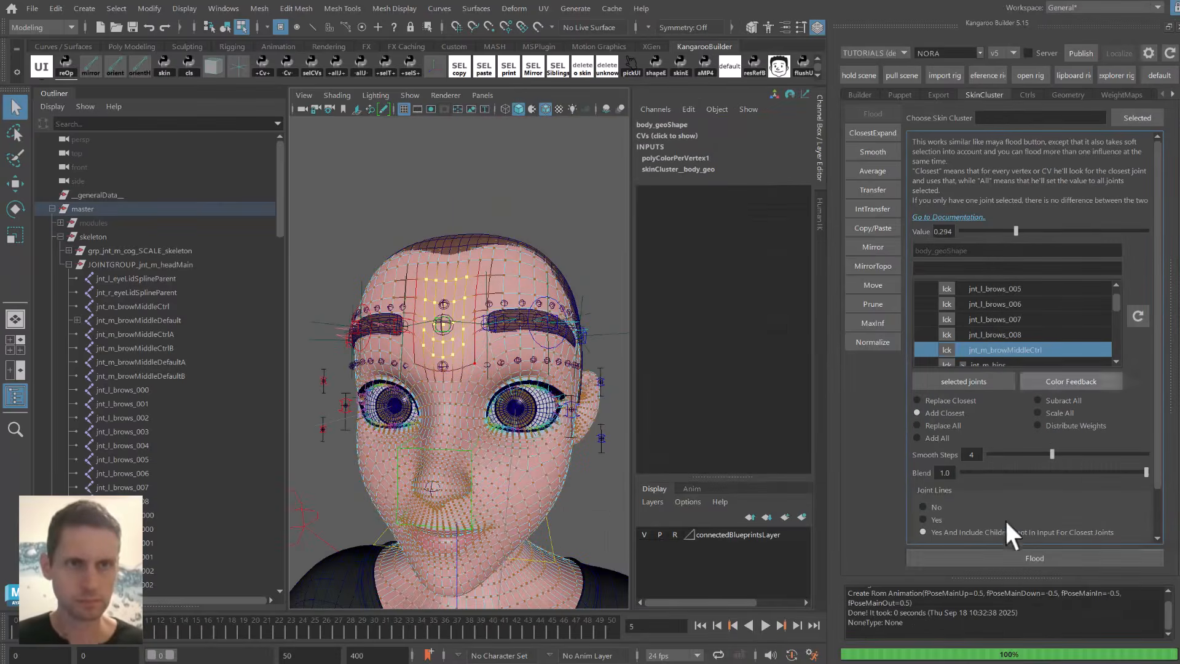
left_click(988, 548)
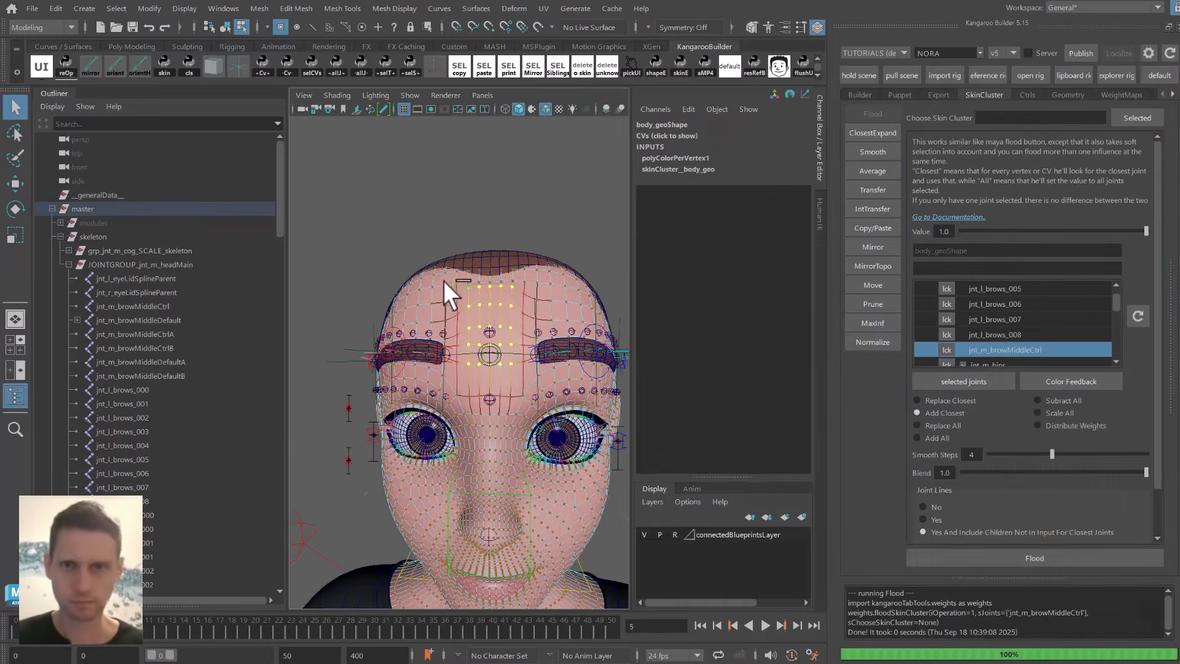
left_click_drag(444, 282, 523, 316, "ctrl")
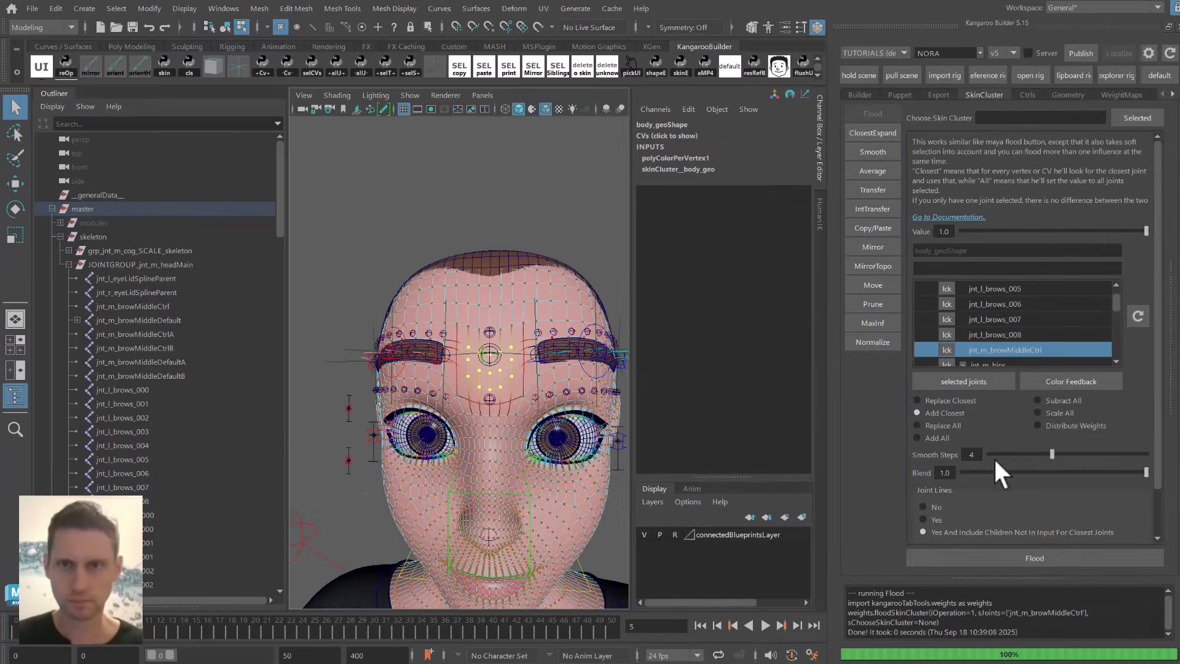
left_click(1000, 553)
left_click(1004, 554)
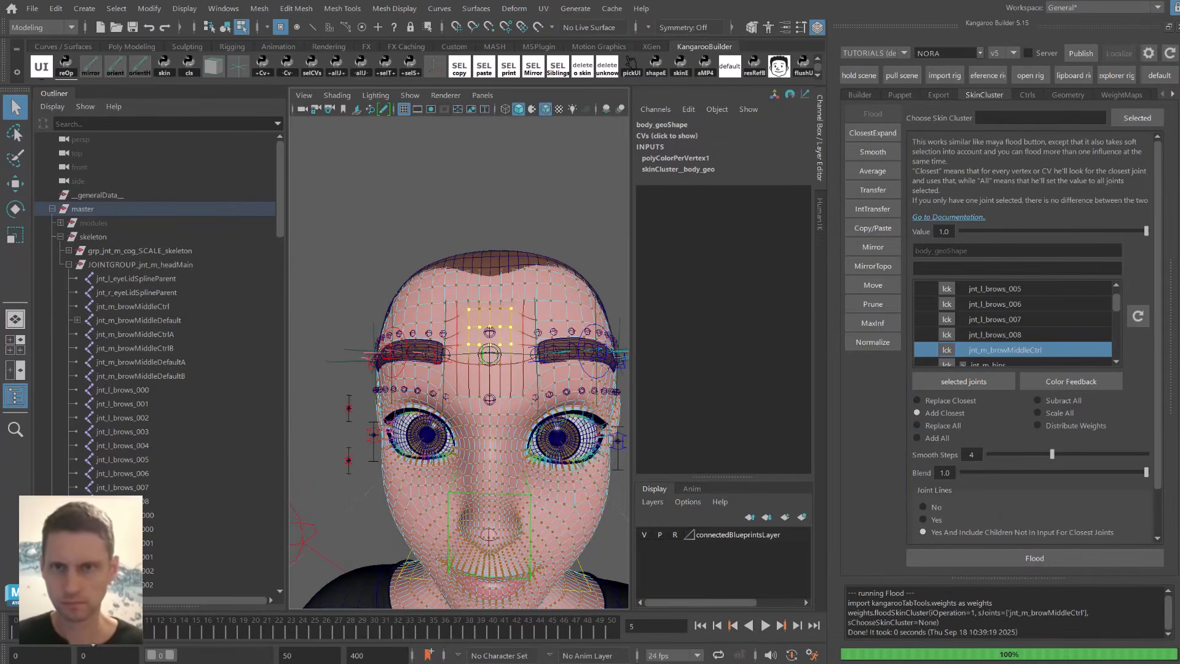
Advance the animation to frame 6 and smooth the skin weights around the middle of the forehead with 1 iteration.
key("alt+v")
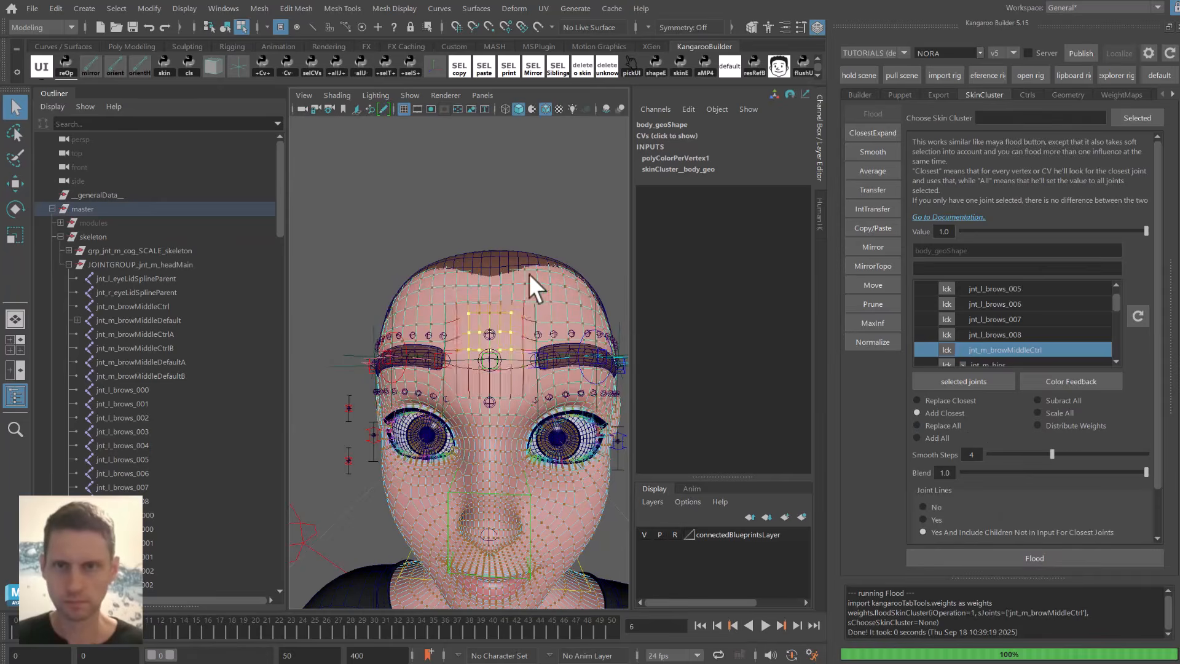
key("alt+v")
left_click(873, 152)
left_click(990, 557)
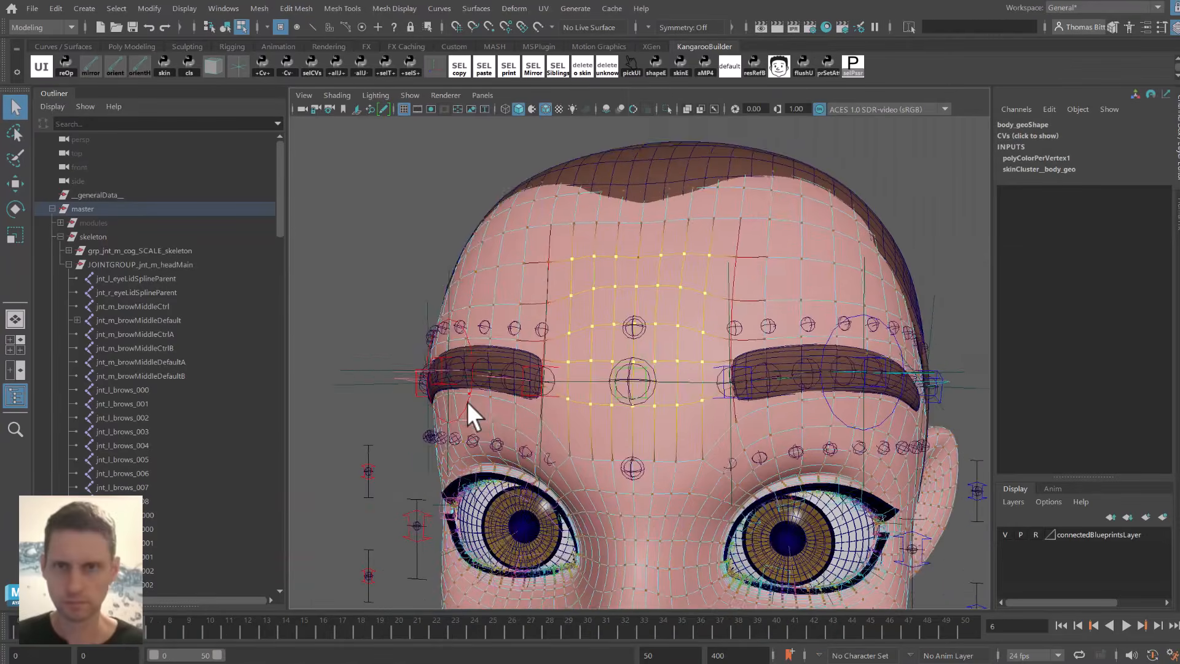
Examine how the forehead and brow area deforms in the brow animation, from several angles and up to frame 35.
scroll(486, 368, "up", 2)
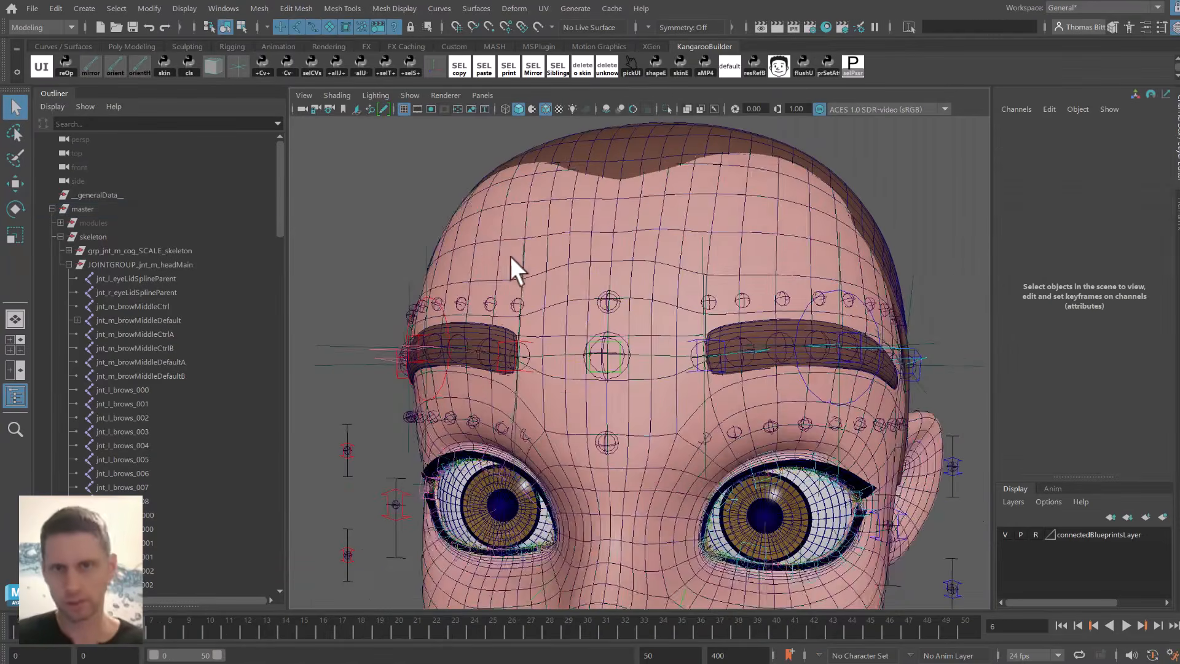
scroll(516, 258, "down", 2)
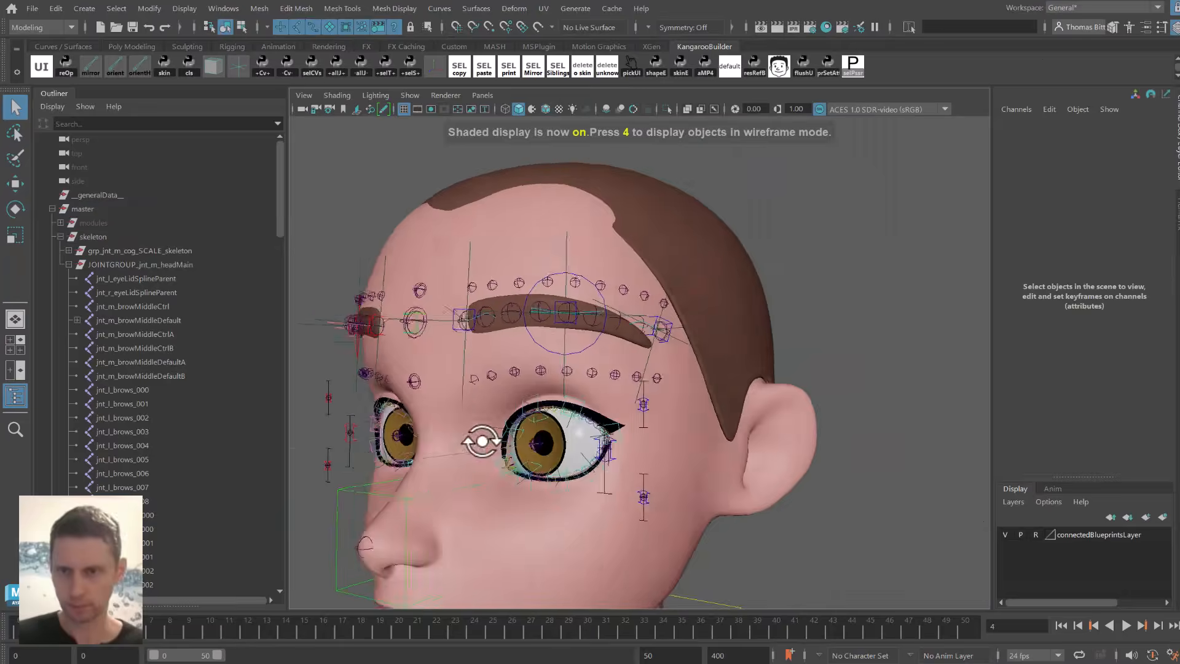
mouse_move(481, 440)
left_mouse_down("alt")
mouse_move(587, 419)
mouse_move(643, 459)
mouse_move(676, 455)
left_mouse_up("alt")
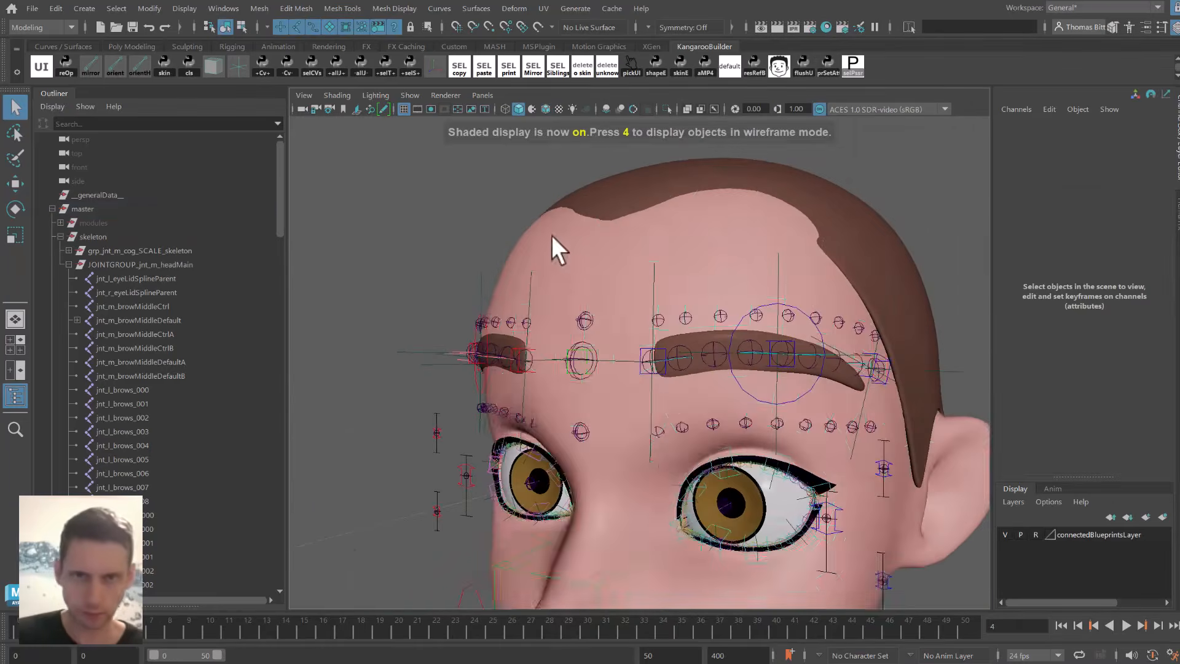
left_click(551, 234)
middle_click_drag(438, 469, 398, 476, "alt")
left_click_drag(110, 627, 885, 618)
left_click(1126, 626)
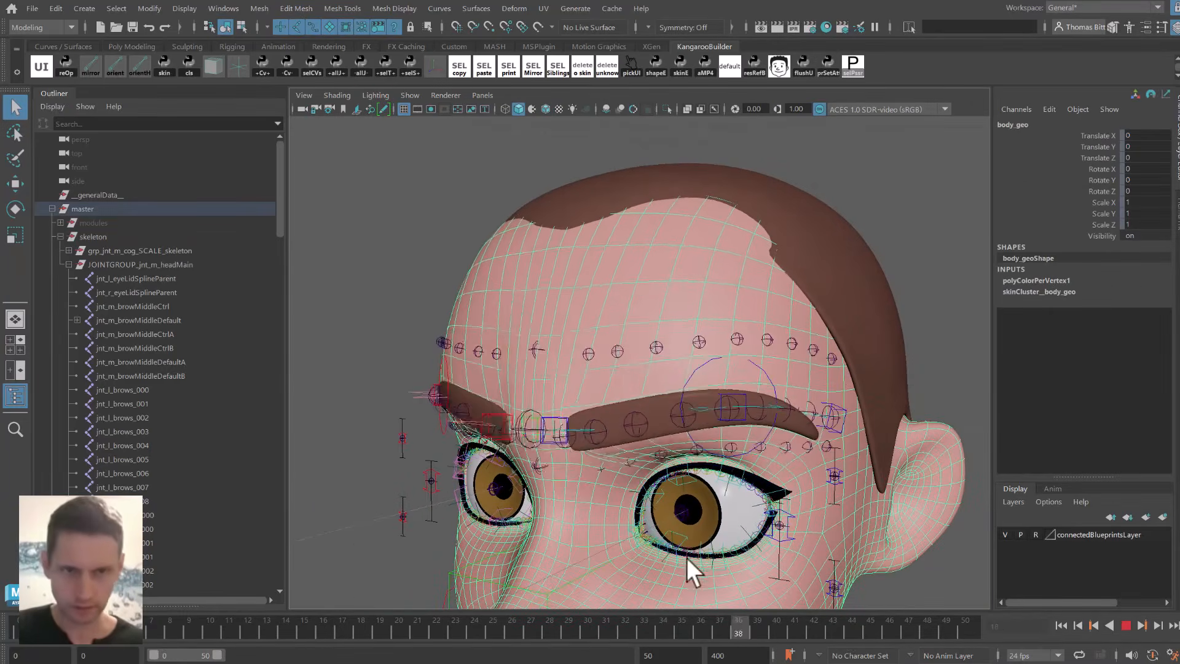
key("alt+v")
left_click_drag(656, 533, 768, 430, "alt")
right_click_drag(617, 371, 702, 322, "alt")
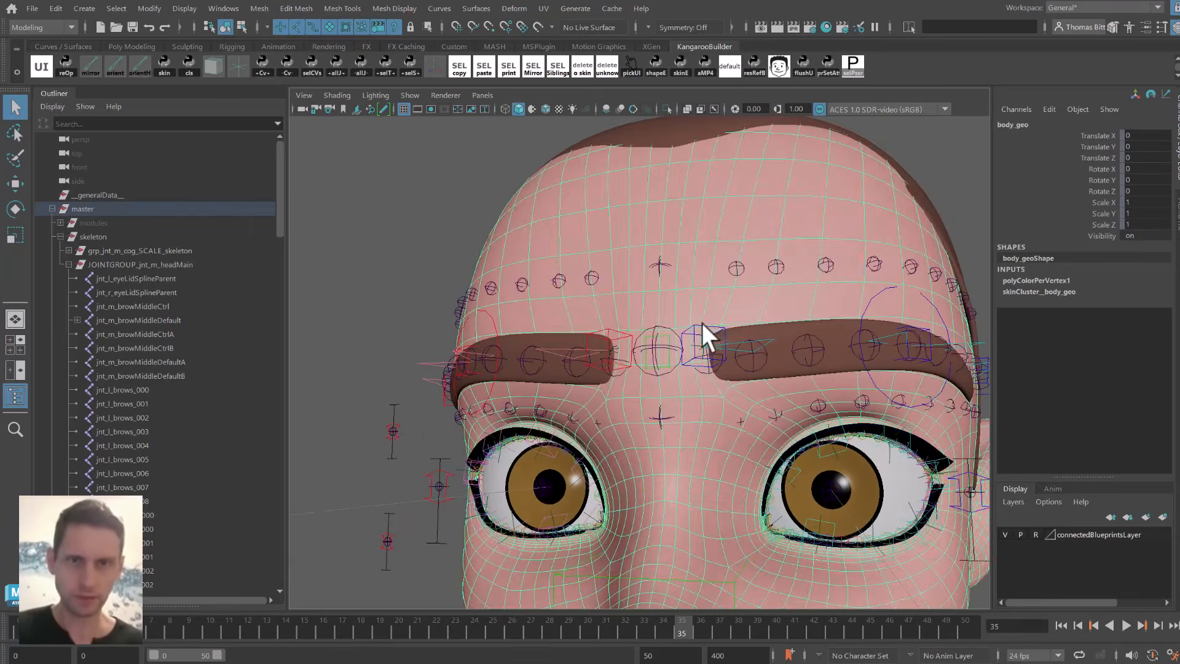
Select the two innermost brow controls at frame 35 and move them inward to a Translate X of about -0.92.
left_click(702, 325)
left_click(599, 338, "shift")
key("f")
scroll(609, 337, "down", 5)
key("alt+5")
mouse_move(663, 375)
left_mouse_down("alt")
mouse_move(707, 404)
mouse_move(723, 362)
mouse_move(774, 368)
left_mouse_up("alt")
scroll(723, 359, "down", 1)
key("w")
left_click_drag(530, 365, 596, 354)
left_click_drag(596, 354, 680, 438, "alt")
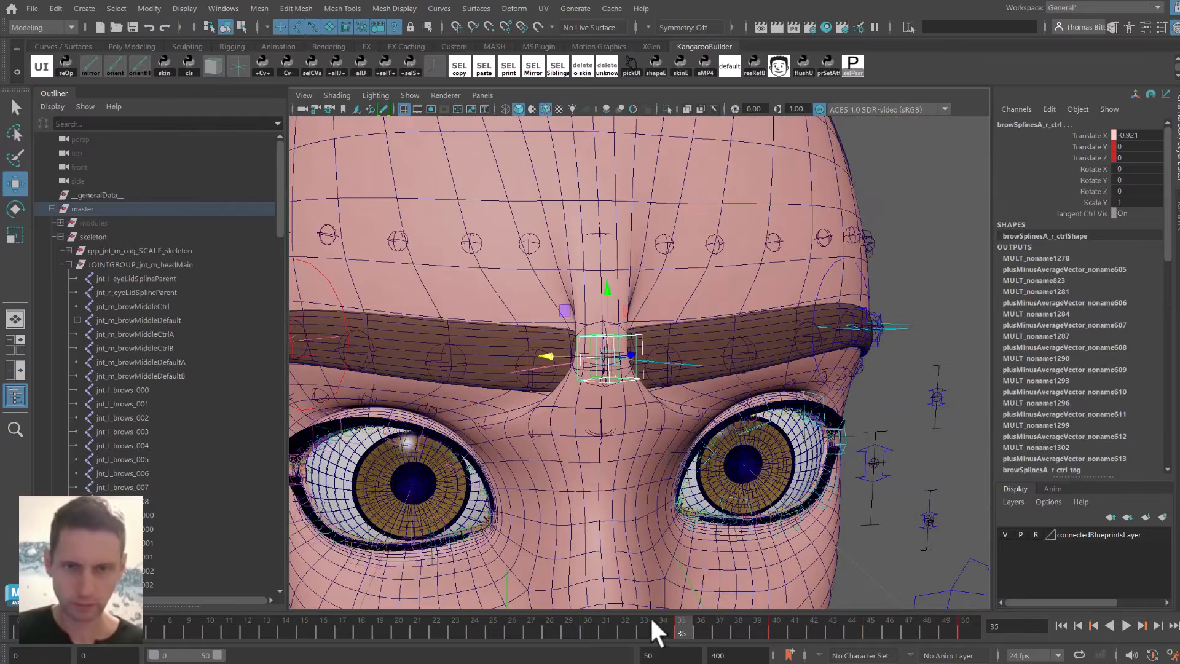
Set Translate X of both innermost brow controls to -0.8 at frame 35 and key the controls.
left_click_drag(650, 619, 684, 618)
left_click_drag(680, 432, 639, 485, "alt")
left_click_drag(466, 358, 513, 356)
type("-0")
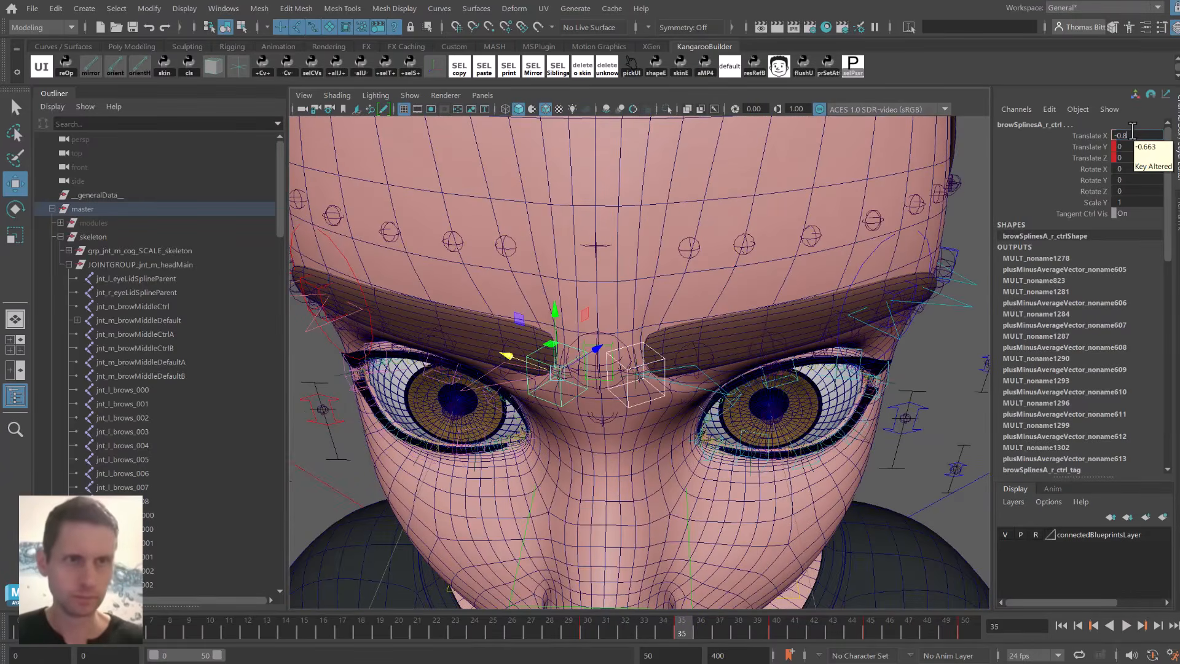
key("Return")
left_click_drag(739, 347, 725, 320, "alt")
key("s")
right_click_drag(725, 321, 619, 274, "alt")
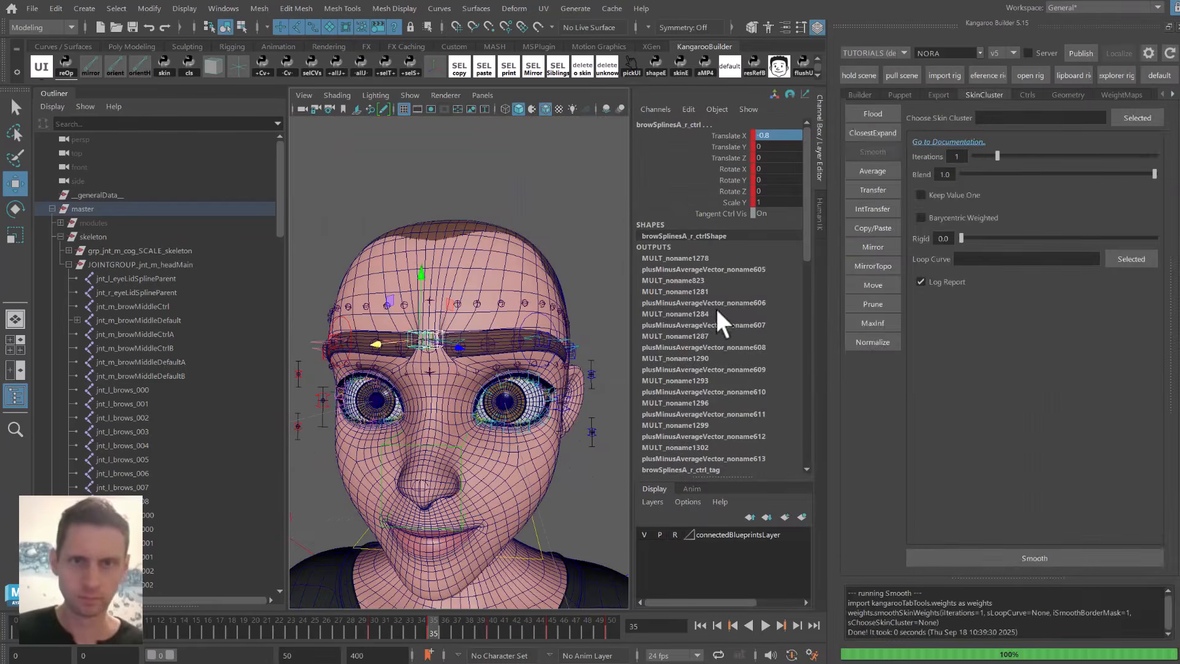
Set fPoseTangentsIn of the browSplinesSurface build function to -0.8.
left_click(860, 96)
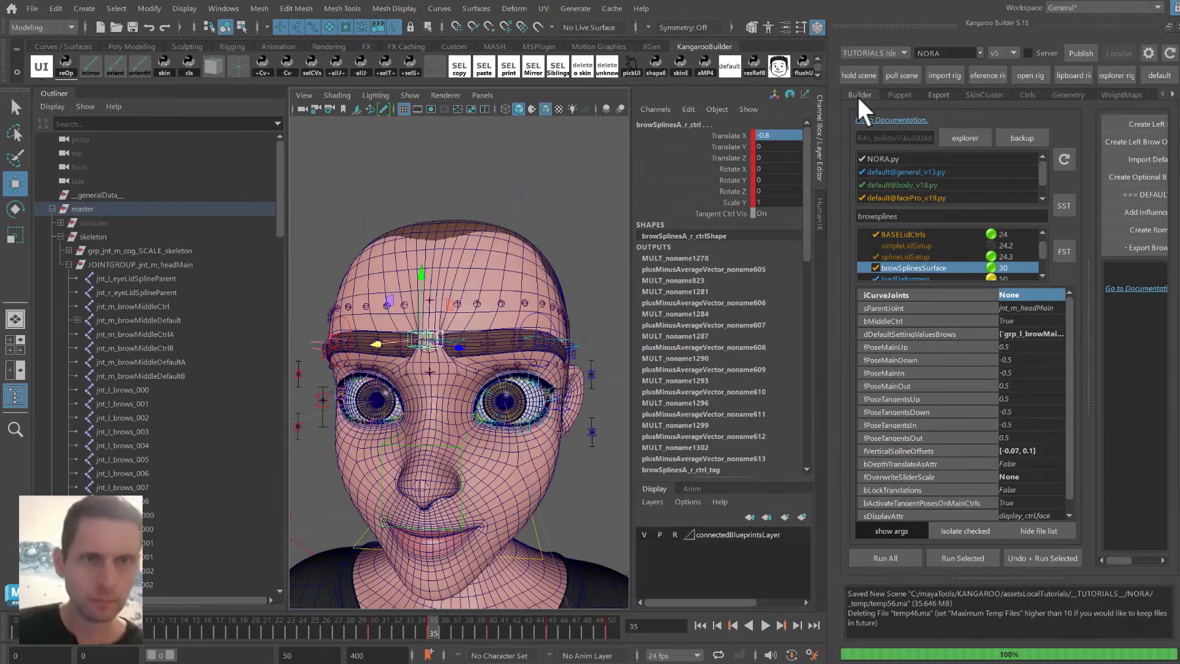
double_click(1017, 373)
type("-0.8")
key("Return")
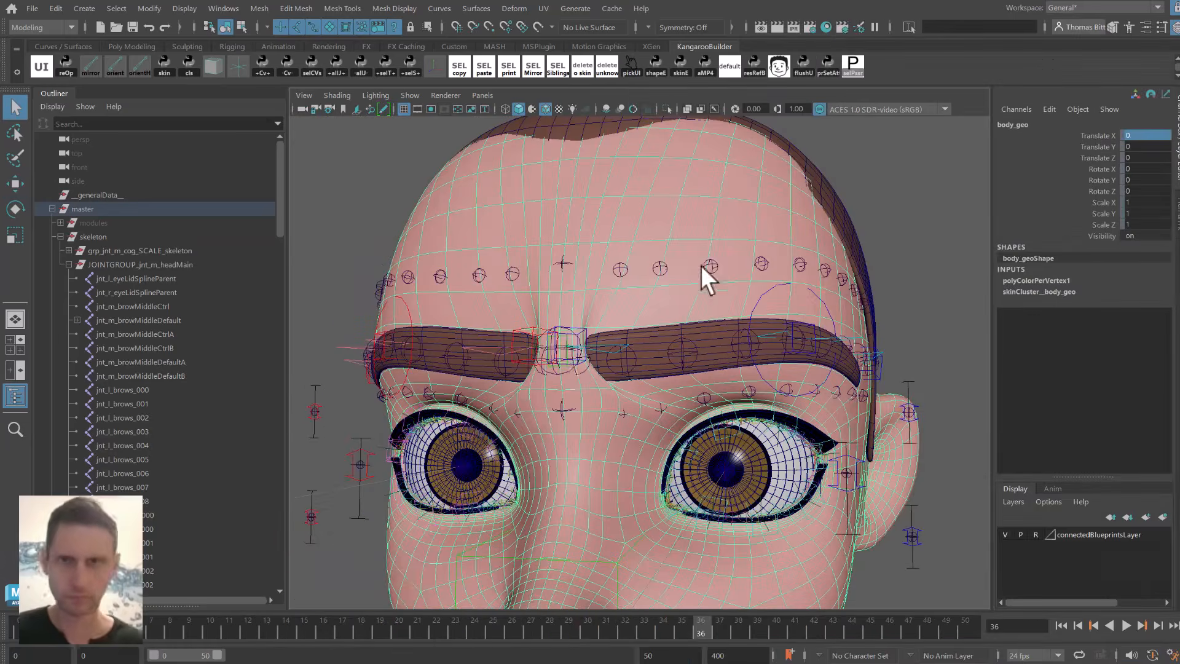
Select jnt_m_browMiddleDefault together with body_geo and add the joint to the mesh's skin cluster through the Flood tool.
left_click(176, 320)
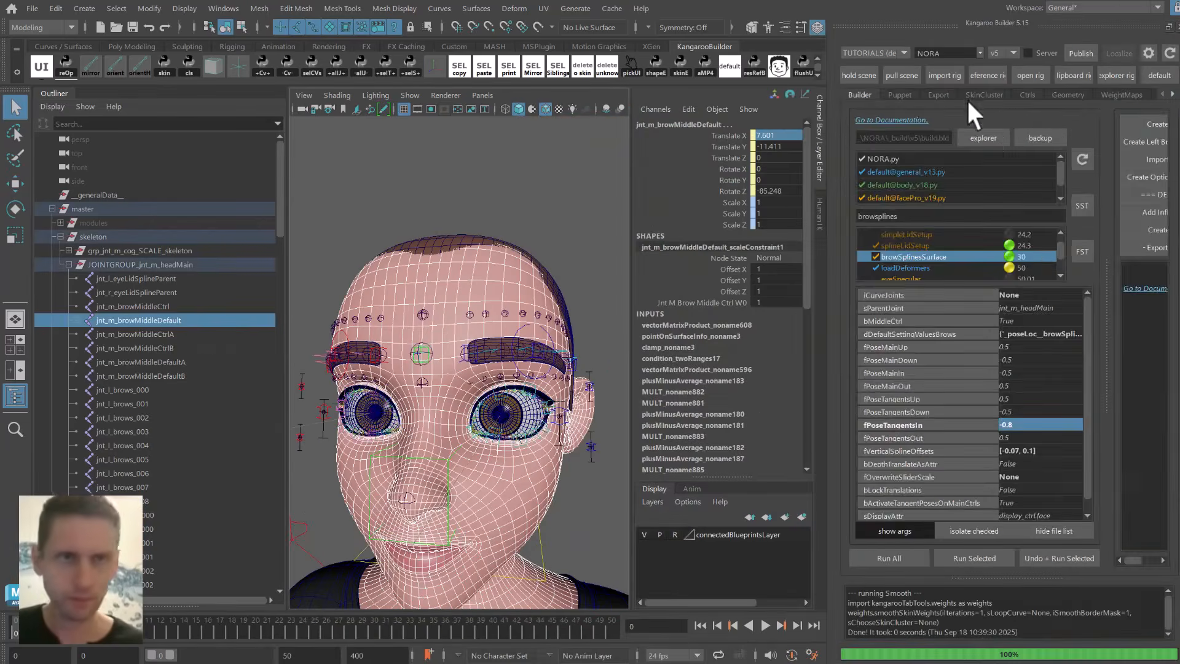
left_click(983, 95)
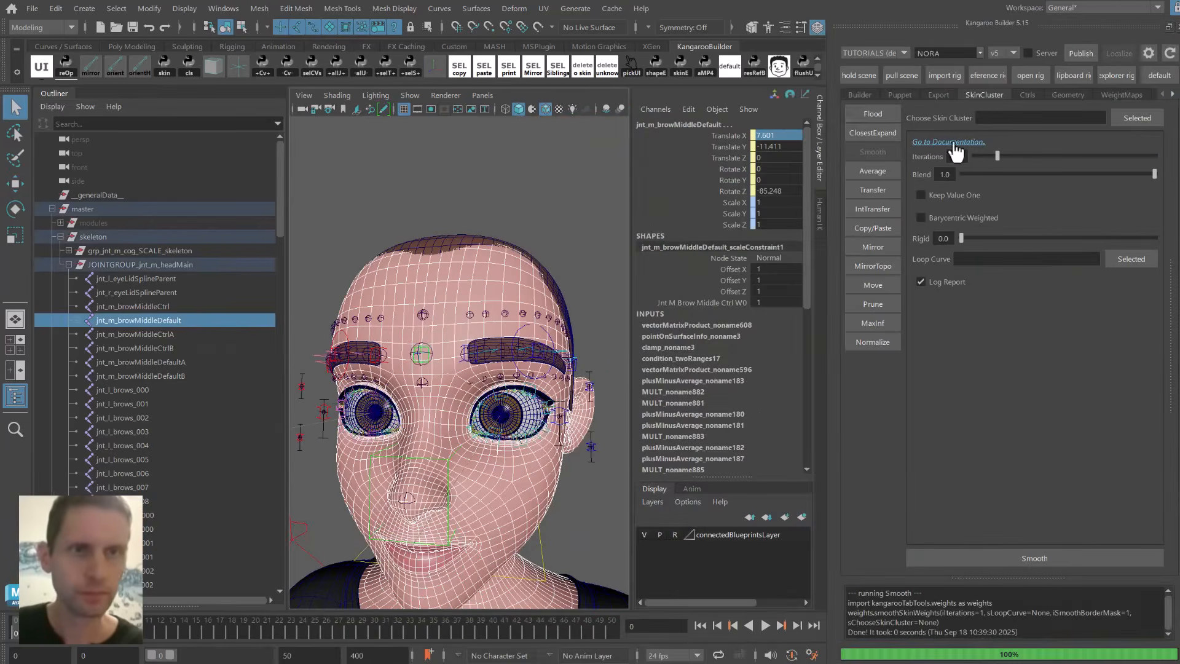
left_click(984, 382)
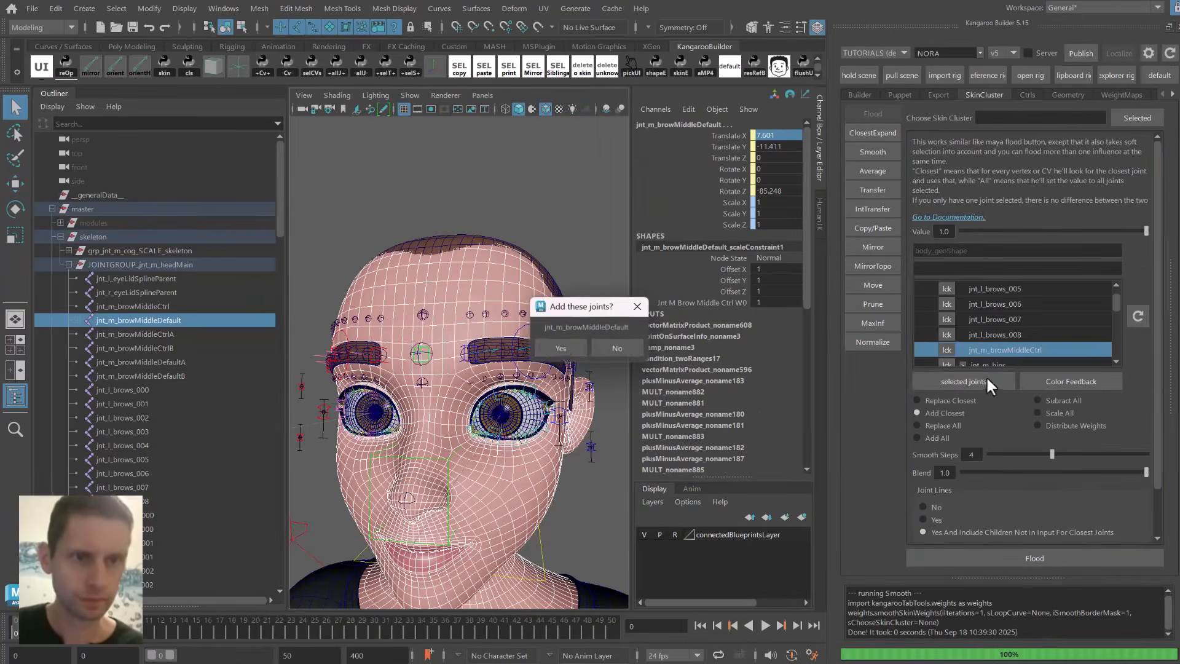
left_click(557, 348)
scroll(393, 381, "up", 4)
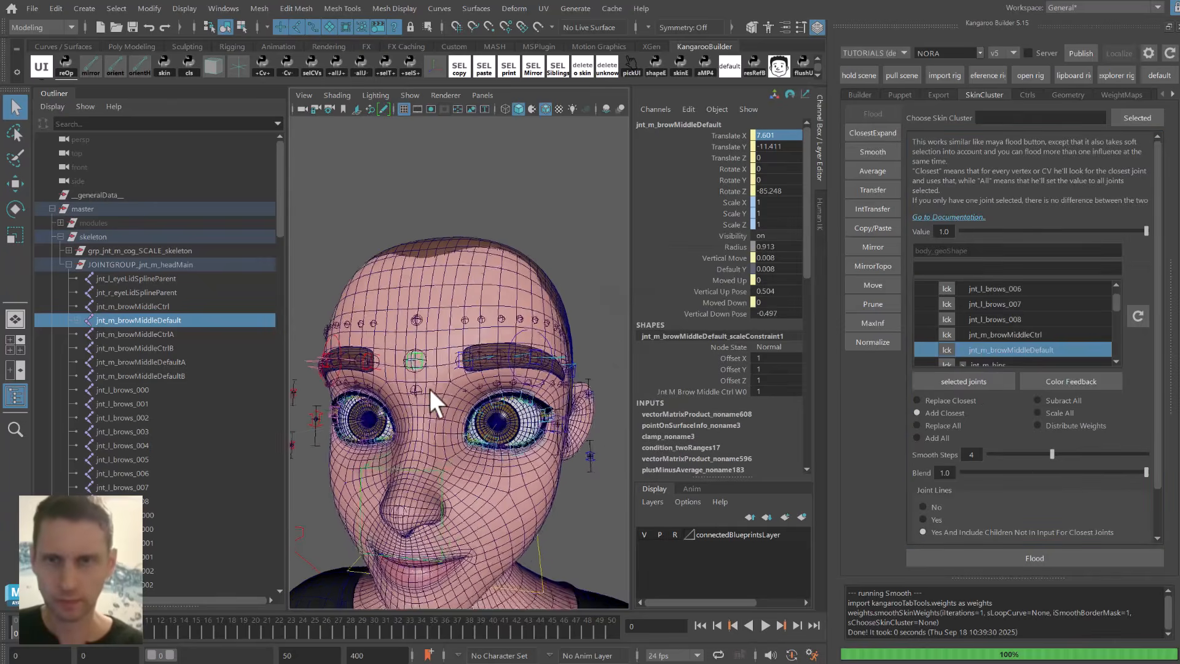
Select a few body_geo vertices beside the middle brow control, run the animation, and flood jnt_m_browMiddleDefault onto them with Add Closest.
left_click(437, 376)
right_click_drag(437, 376, 510, 362, "alt")
key("F9")
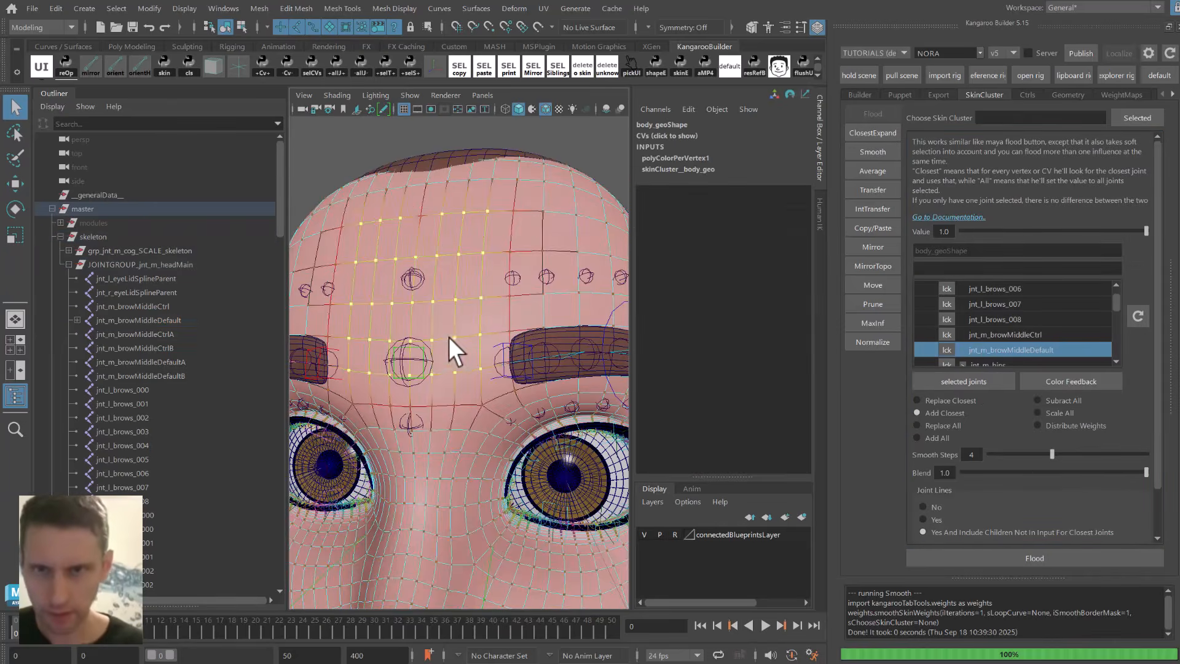
left_click_drag(456, 335, 456, 376)
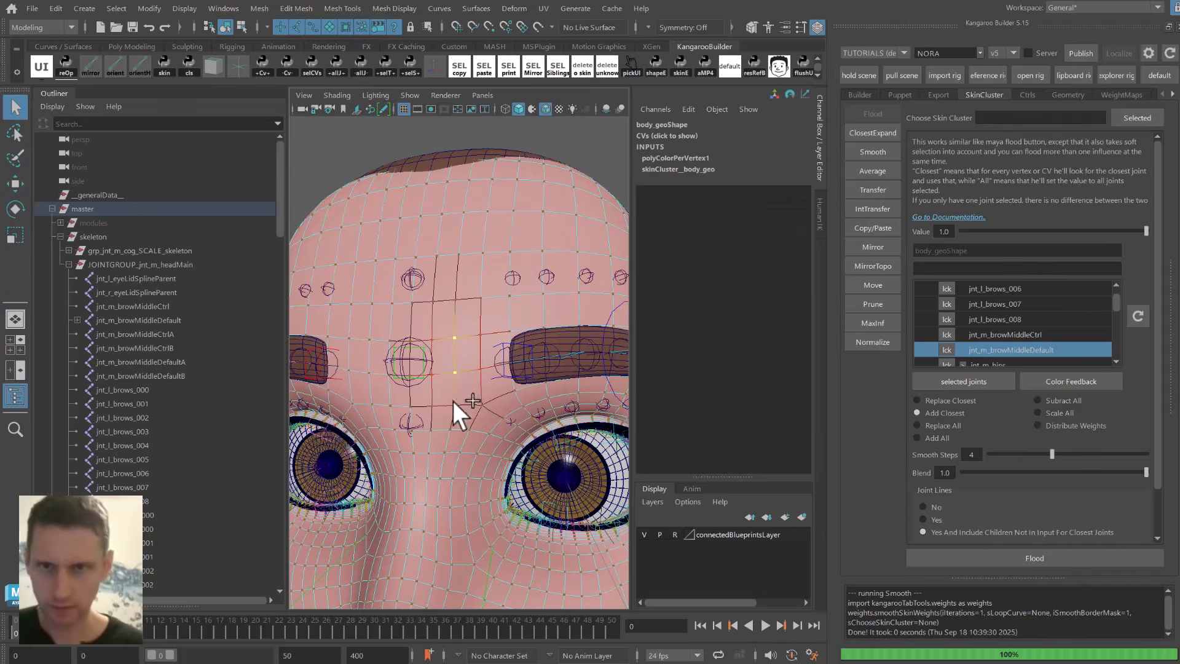
key("w")
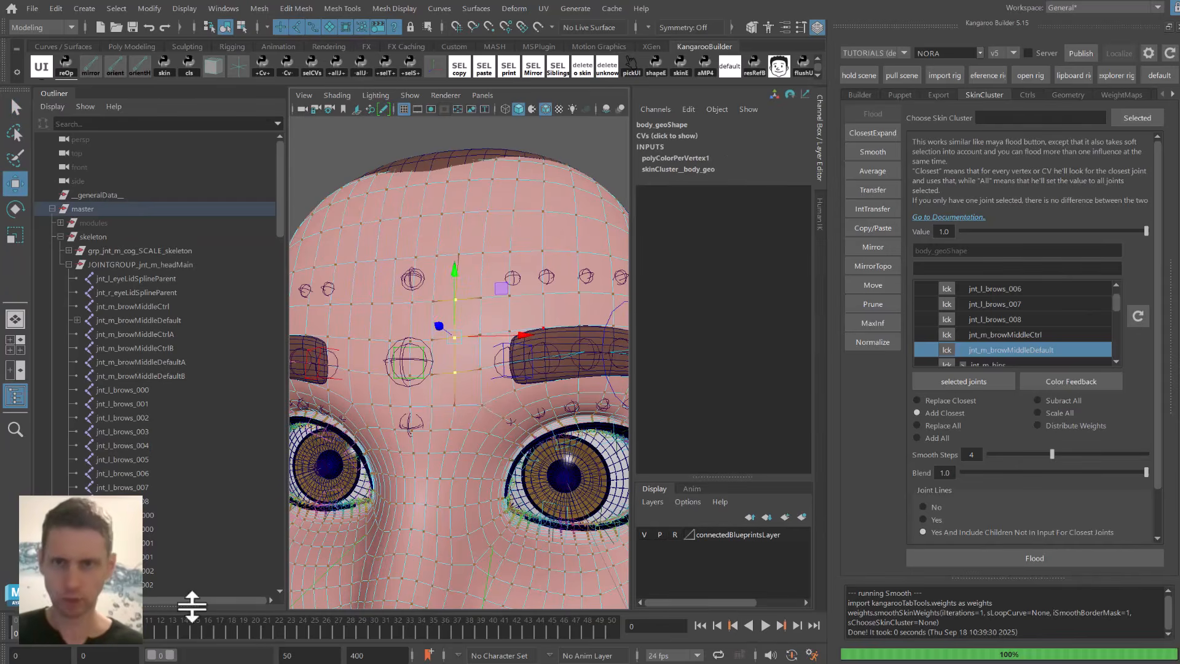
key("alt+v")
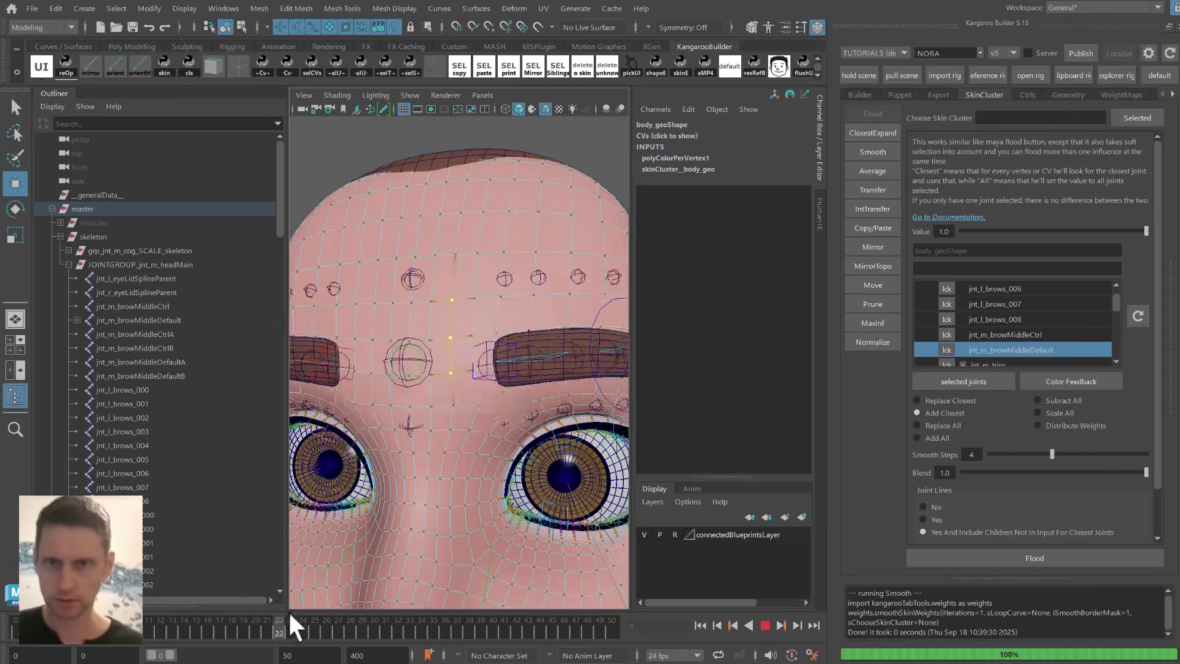
left_click(999, 558)
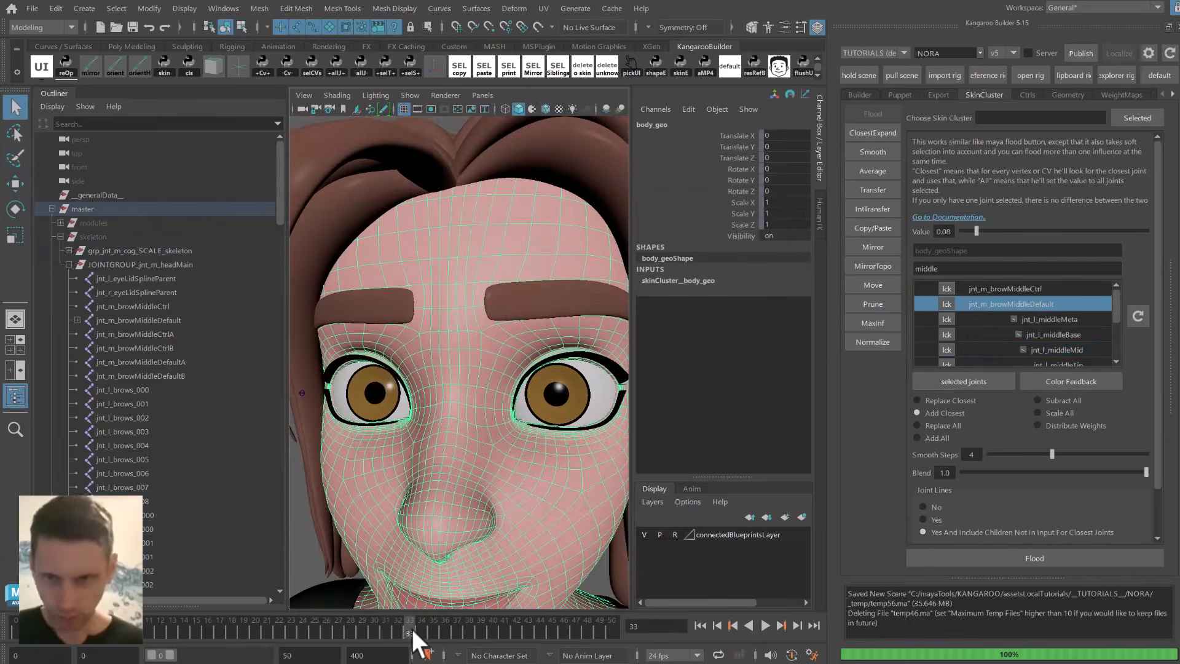
Examine the skin folds between the brows from frame 34 to frame 36, without wireframe.
key("alt+v")
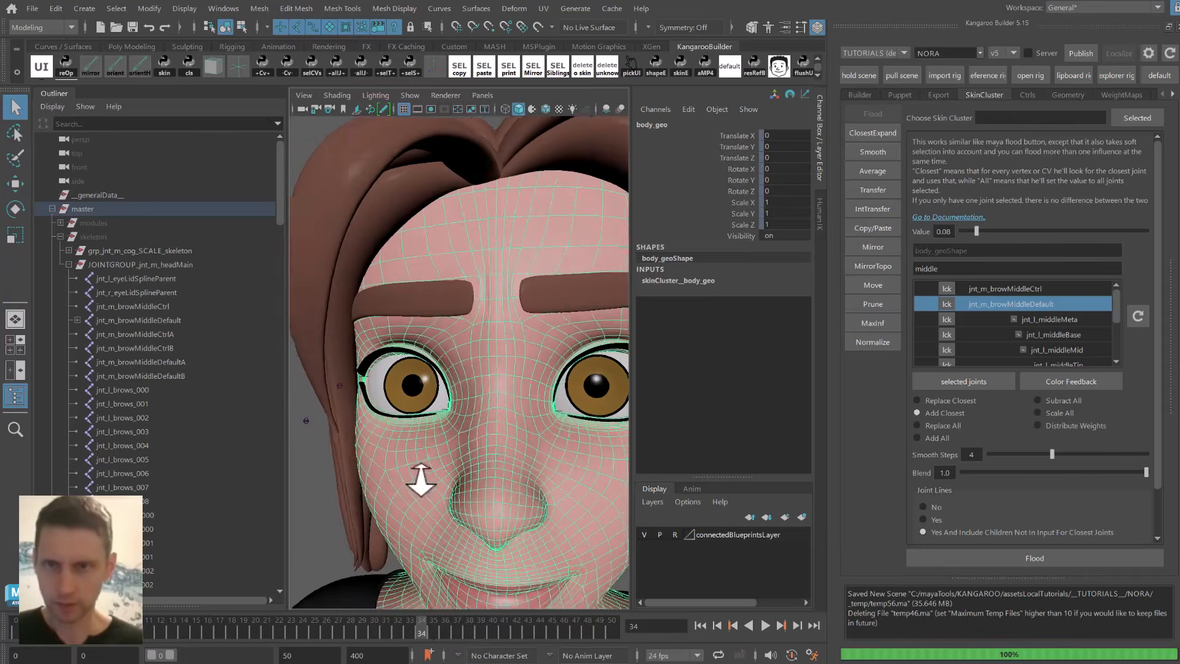
left_click_drag(414, 515, 404, 527, "alt")
left_click_drag(420, 622, 445, 609)
left_click_drag(497, 456, 472, 452, "alt")
right_click_drag(476, 448, 524, 440, "alt")
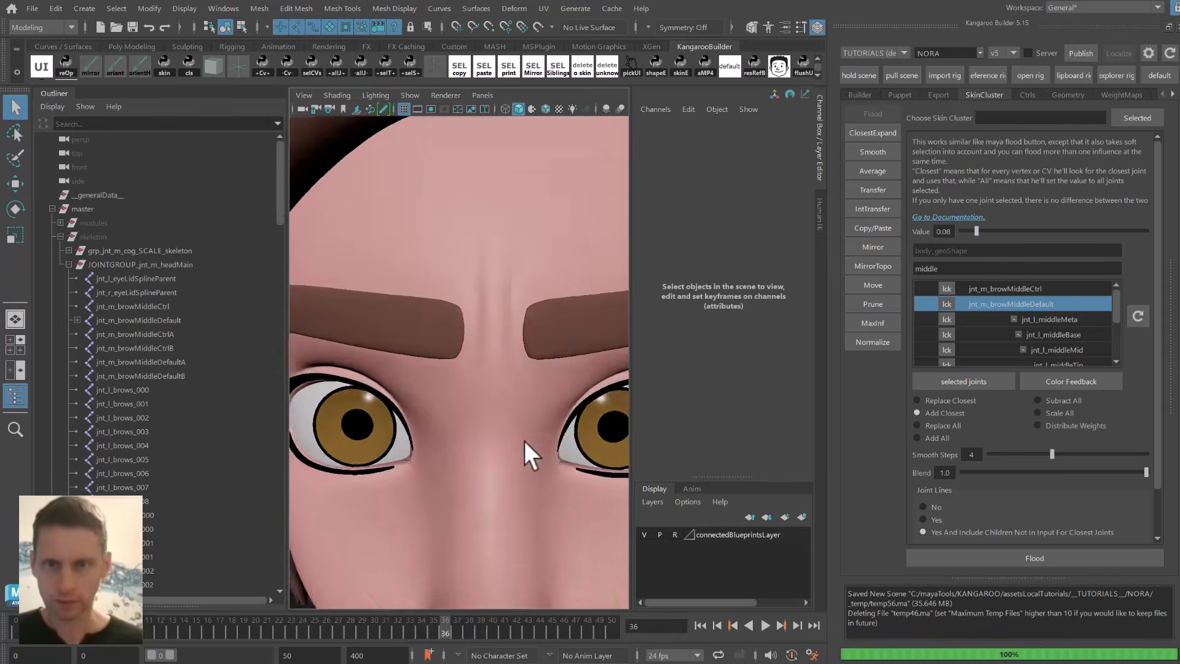
Move the browMiddle_ctrl control slightly at frame 36, to about -0.036, 0.014, 0.002, to test the folds between the brows.
right_click_drag(492, 366, 526, 310, "alt")
left_click(515, 343)
key("w")
left_click_drag(508, 304, 516, 286)
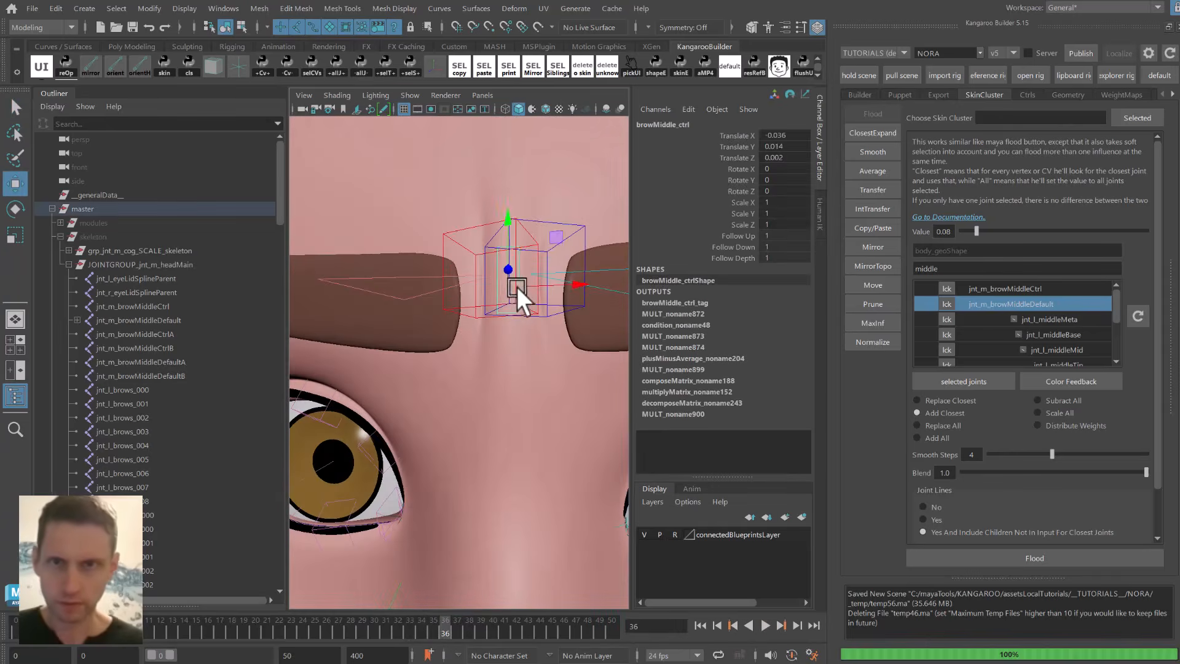
right_click_drag(526, 301, 499, 329, "alt")
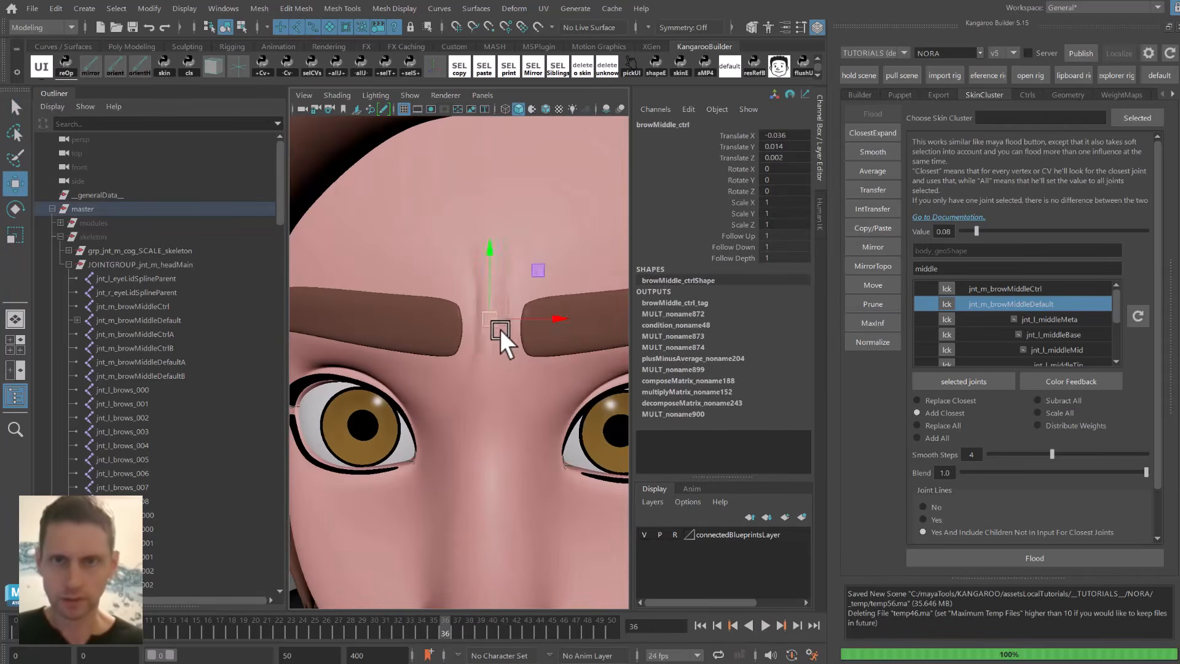
Try another small move of browMiddle_ctrl at frame 36 and undo it.
left_click_drag(500, 324, 532, 288)
key("ctrl+z")
key("ctrl+z")
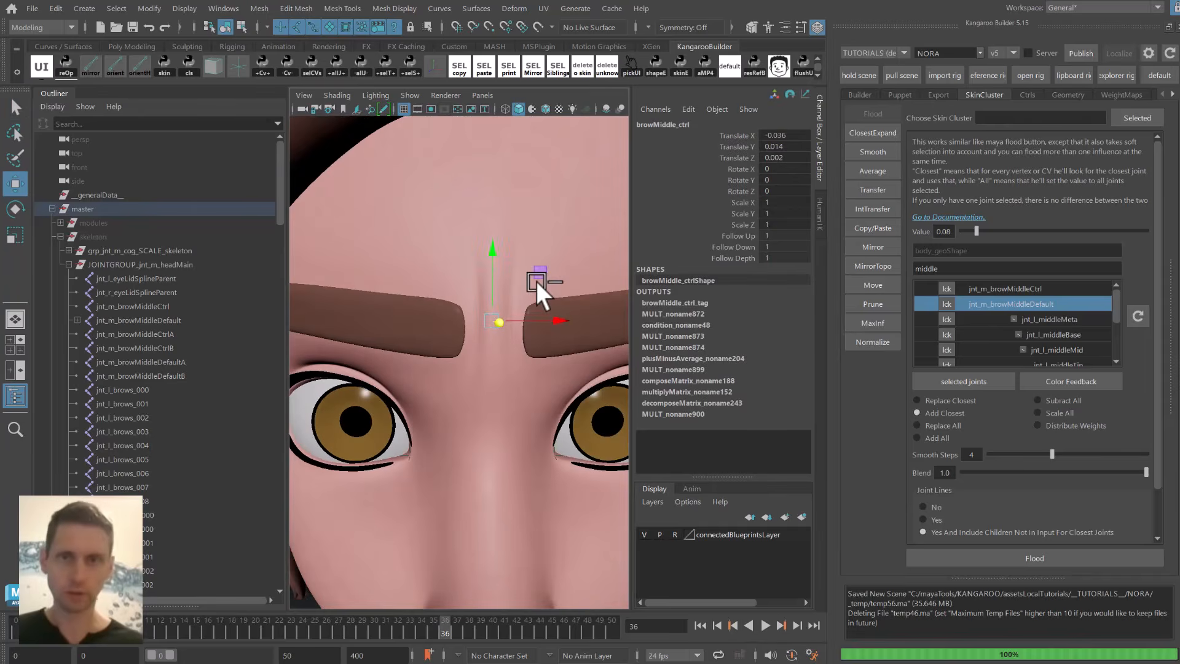
left_click_drag(488, 372, 473, 407, "alt")
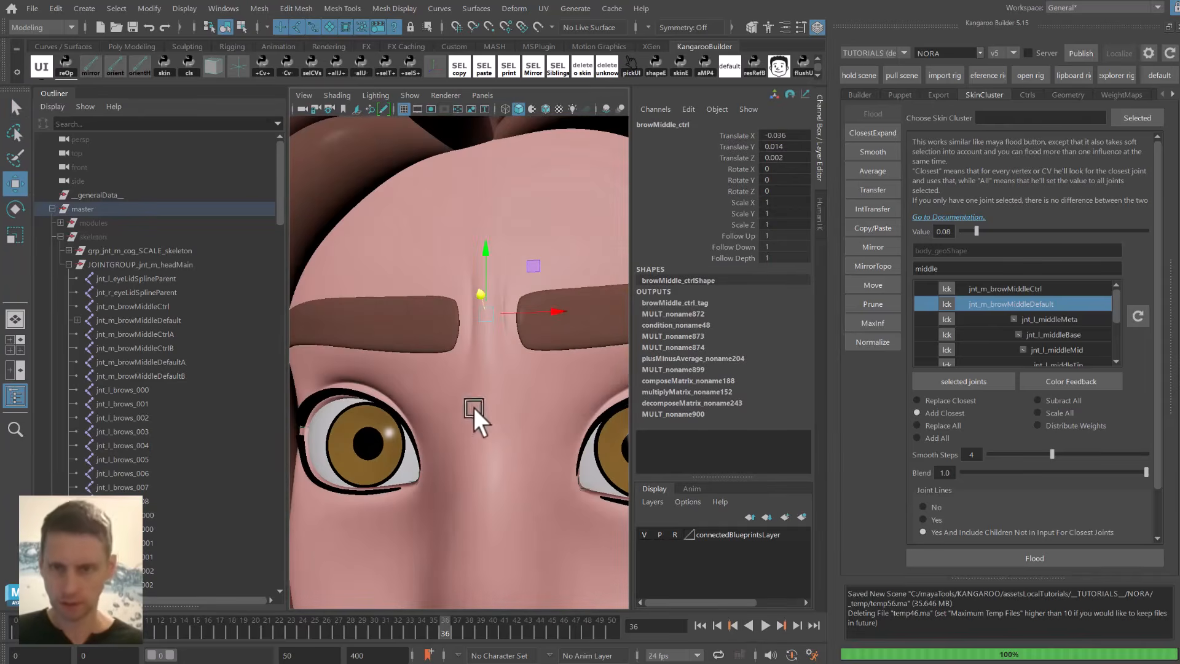
Filter body_geo's influences by "def" and display the jnt_m_browMiddleDefault weights with Black/White color feedback.
left_click(402, 223)
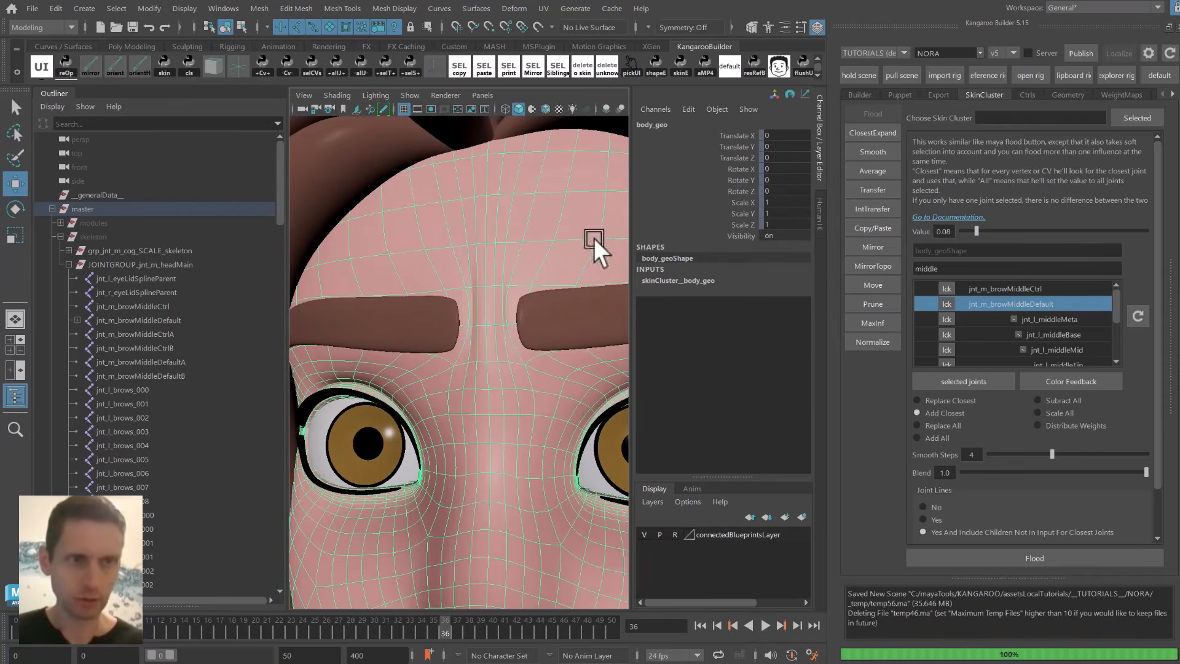
left_click(1131, 315)
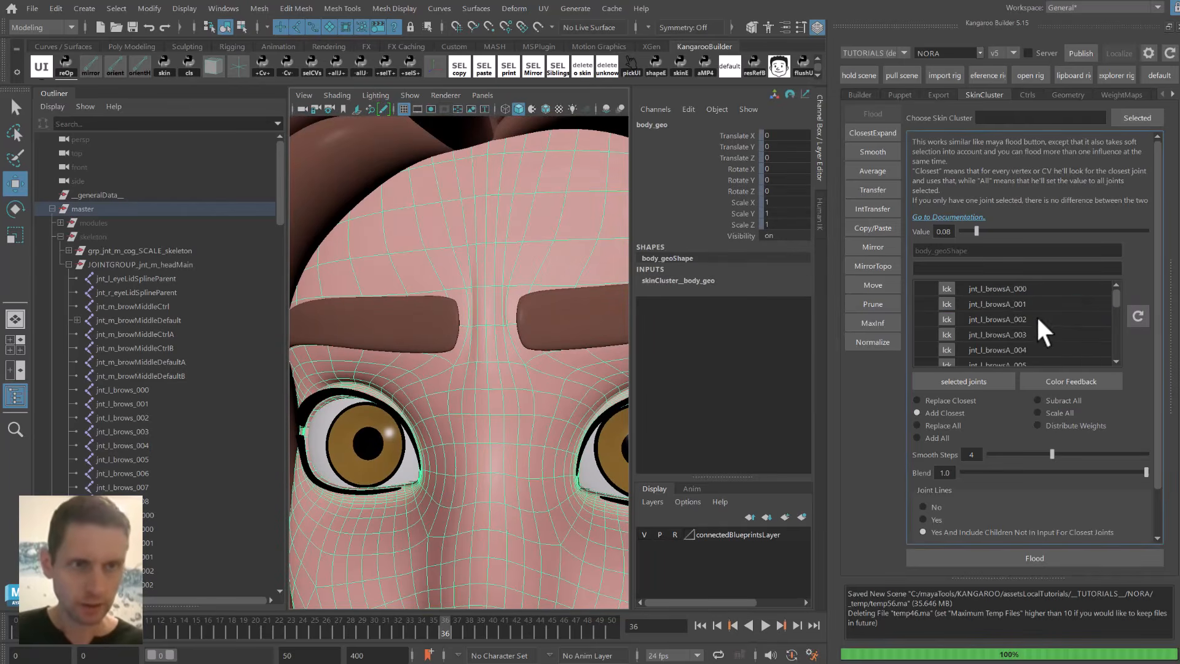
left_click(994, 268)
type("def")
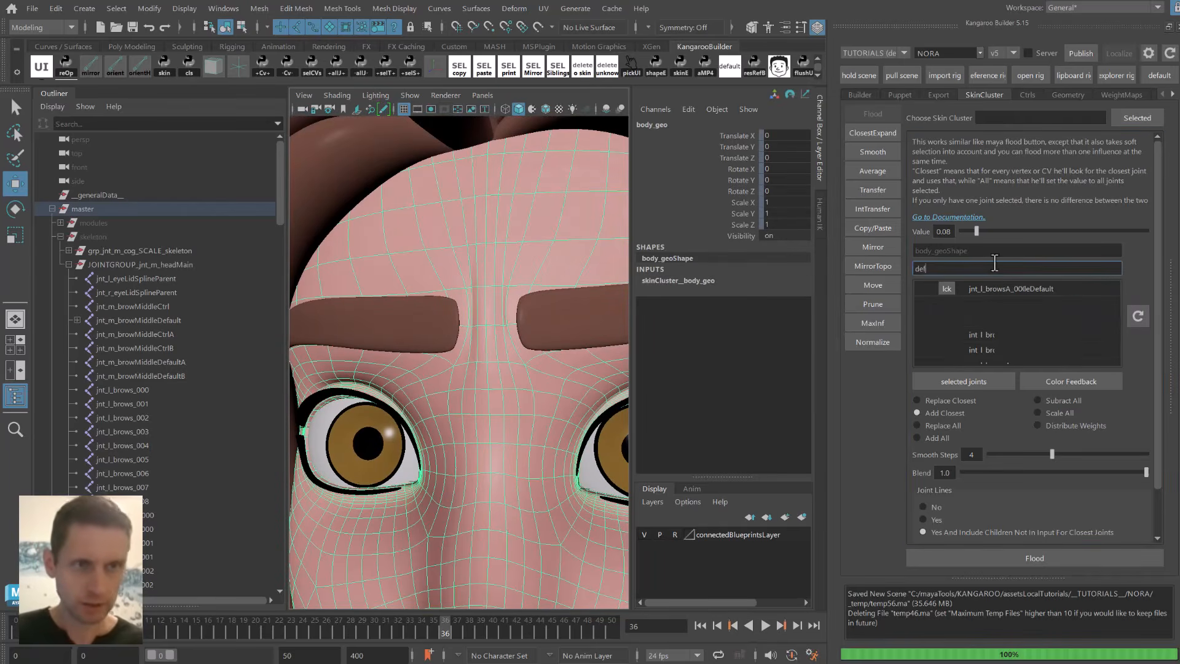
left_click(1039, 291)
left_click(1090, 378)
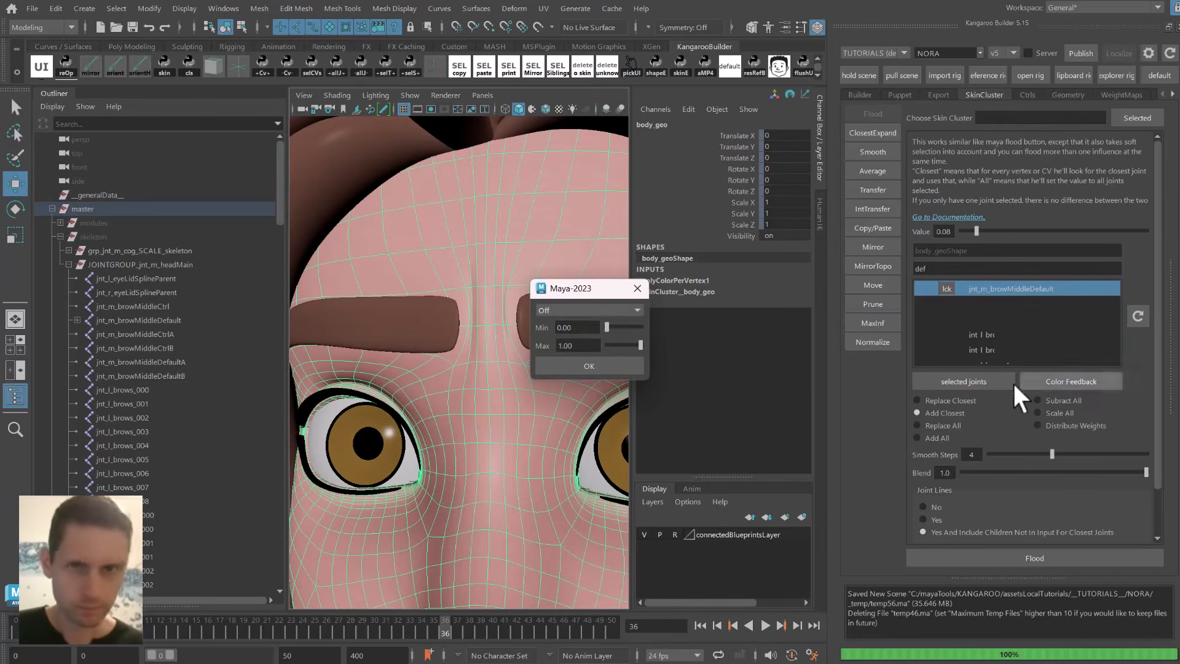
left_click(624, 314)
left_click(604, 332)
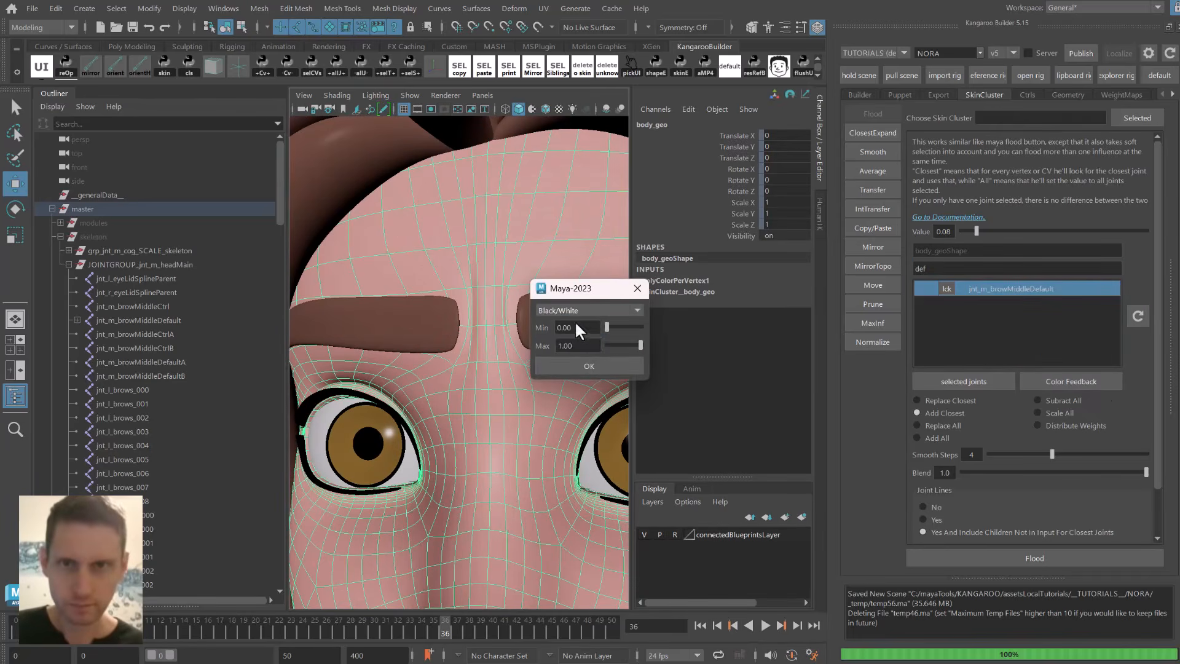
left_click(636, 288)
left_click_drag(539, 316, 464, 330, "alt")
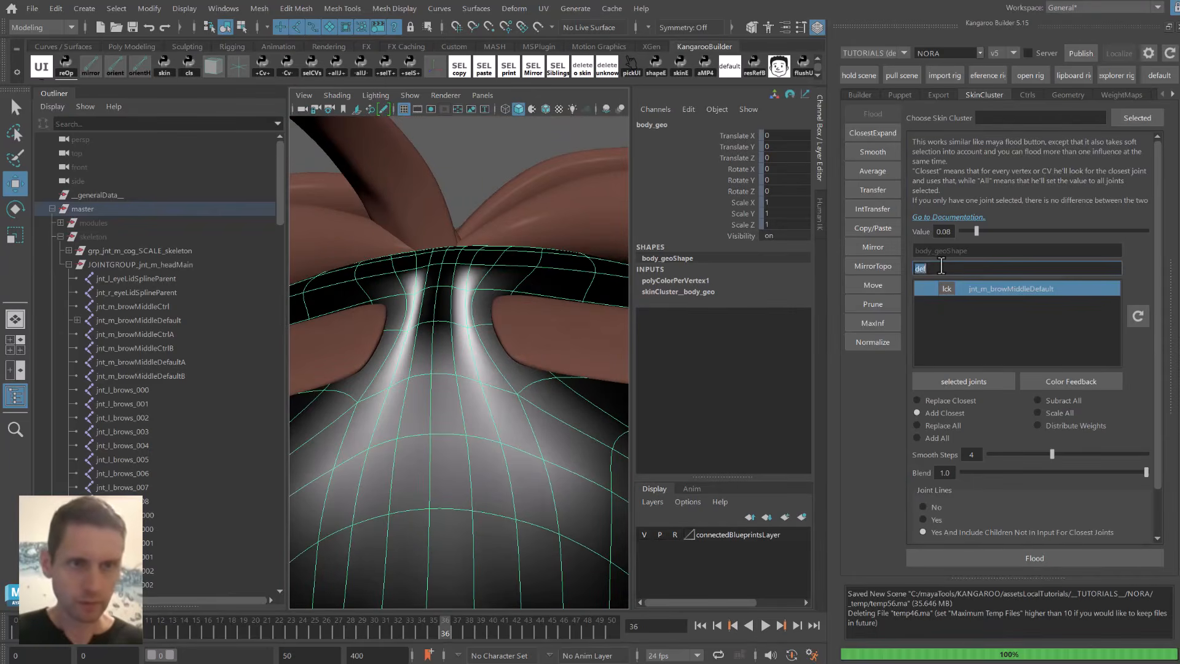
Filter the influences by "middle" and examine the jnt_m_browMiddleCtrl weights between the brows.
type("middle")
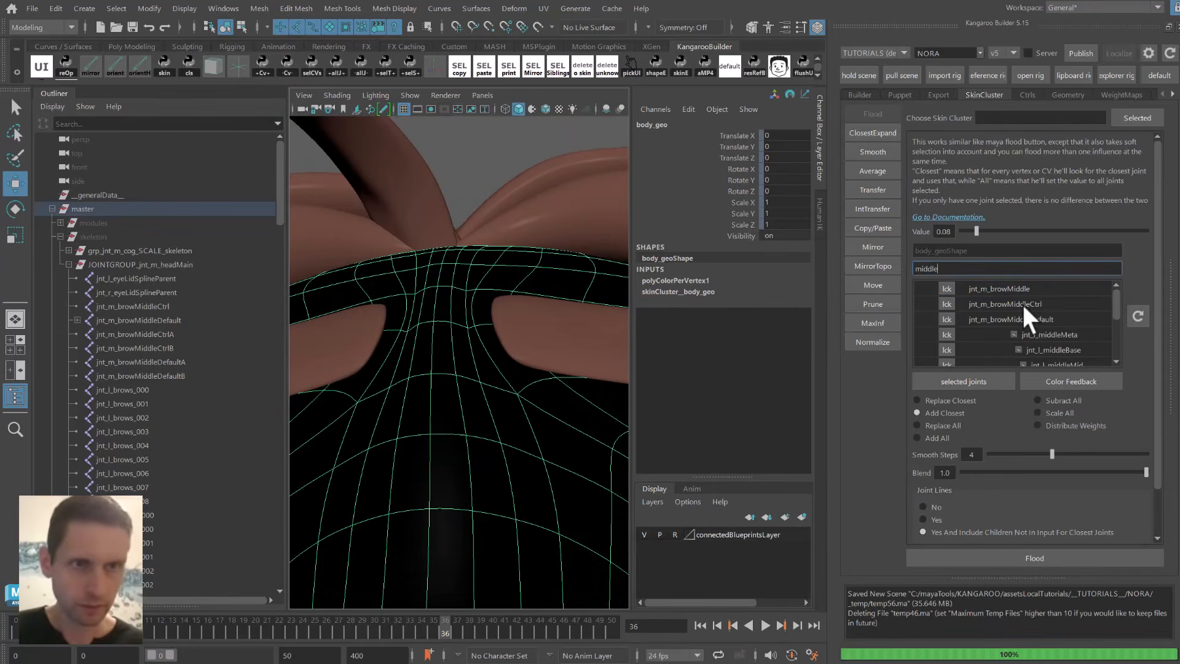
left_click(1025, 306)
left_click_drag(427, 323, 452, 249, "alt")
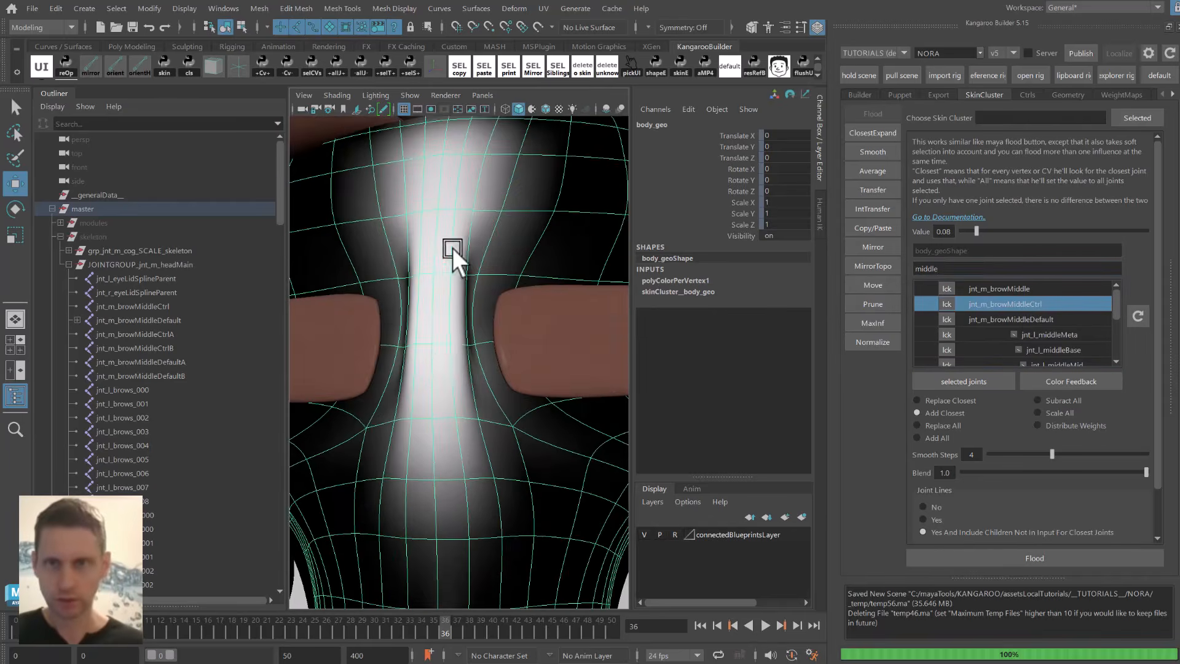
left_click_drag(445, 292, 485, 344, "alt")
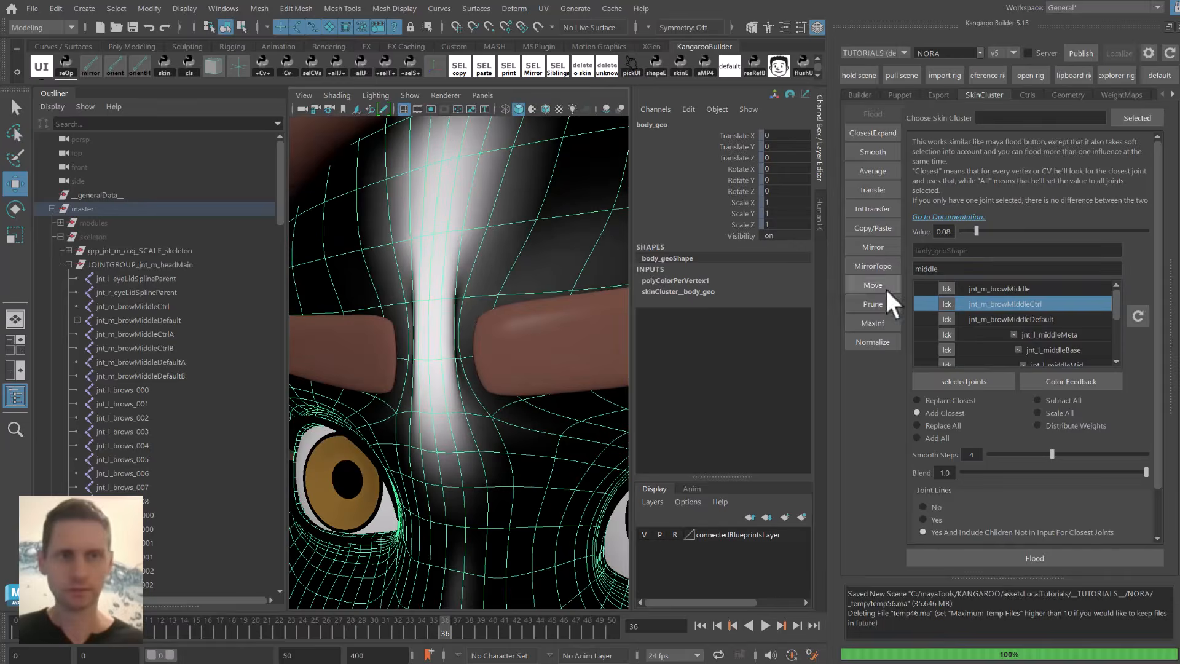
left_click(1052, 385)
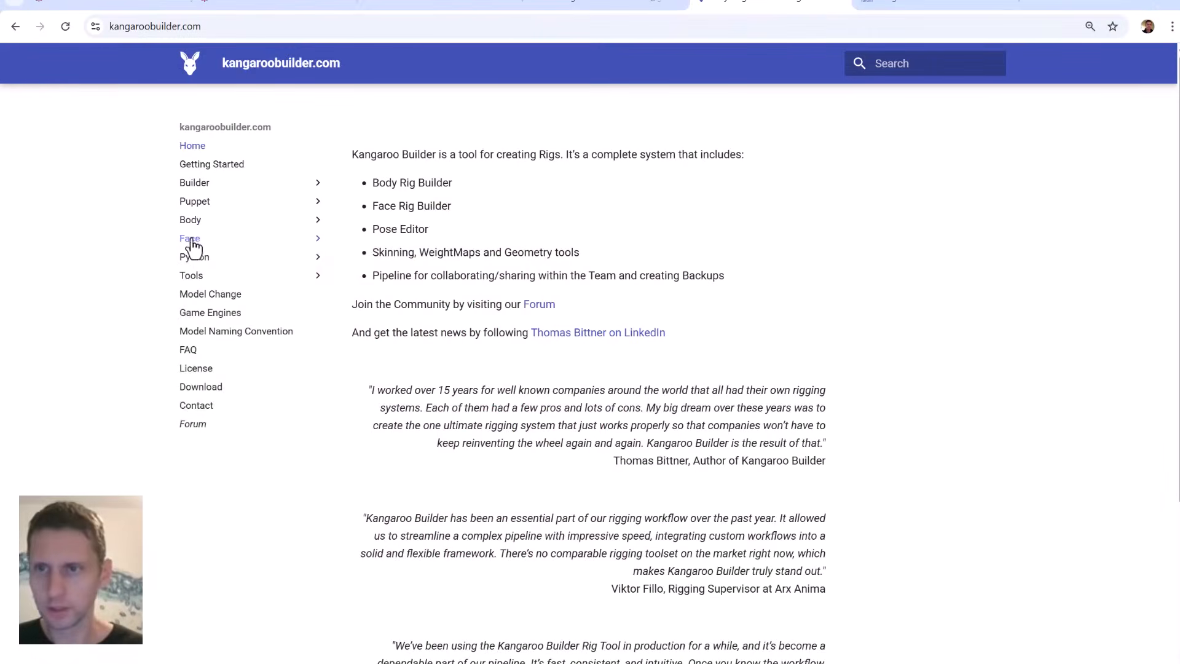
In the kangaroobuilder.com face documentation, look up the Brows blendShape targets and the browSplinesInA corrective under Brow Splines.
left_click(195, 239)
left_click(203, 297)
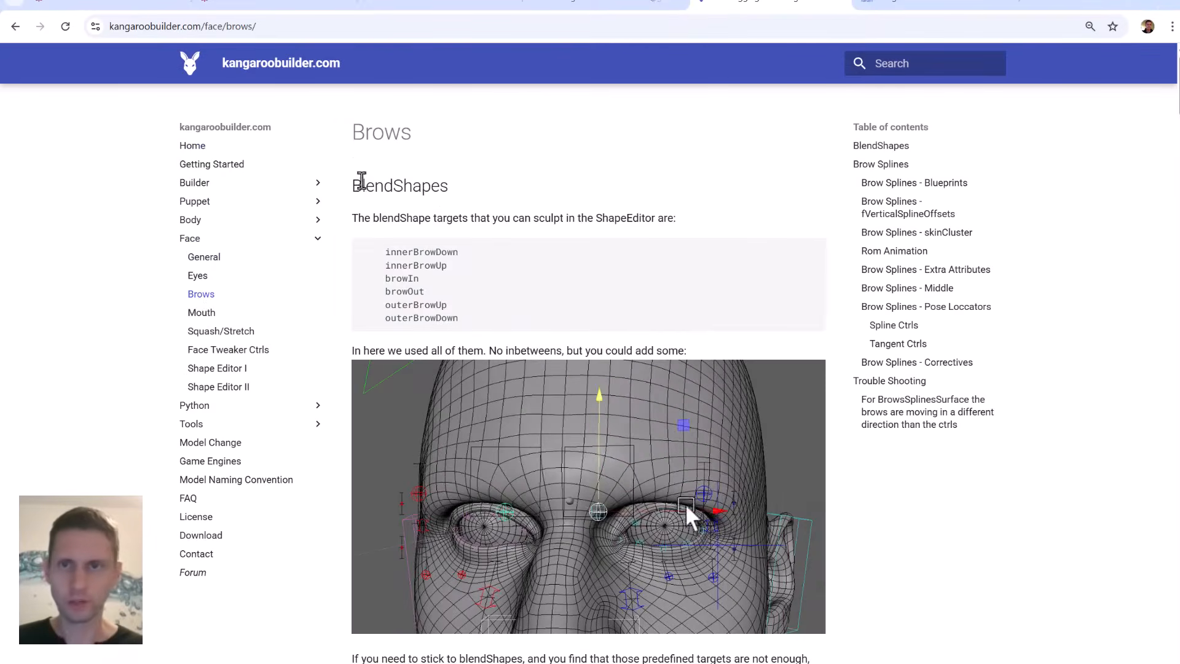
left_click_drag(355, 184, 473, 326)
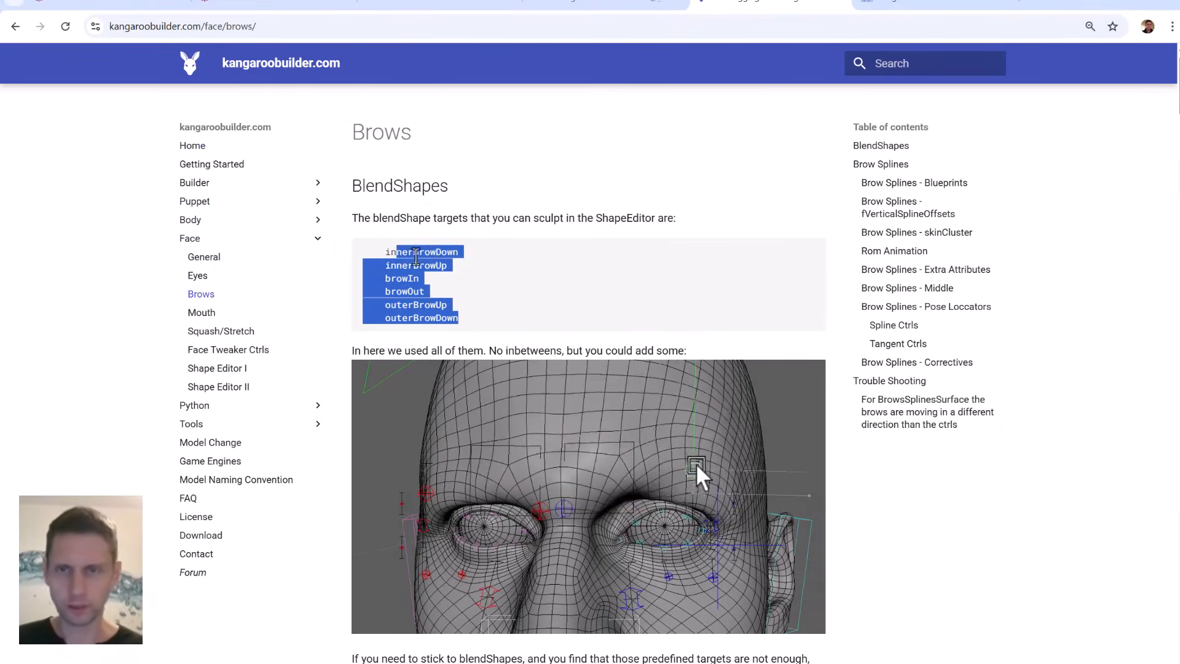
left_click_drag(391, 252, 396, 253)
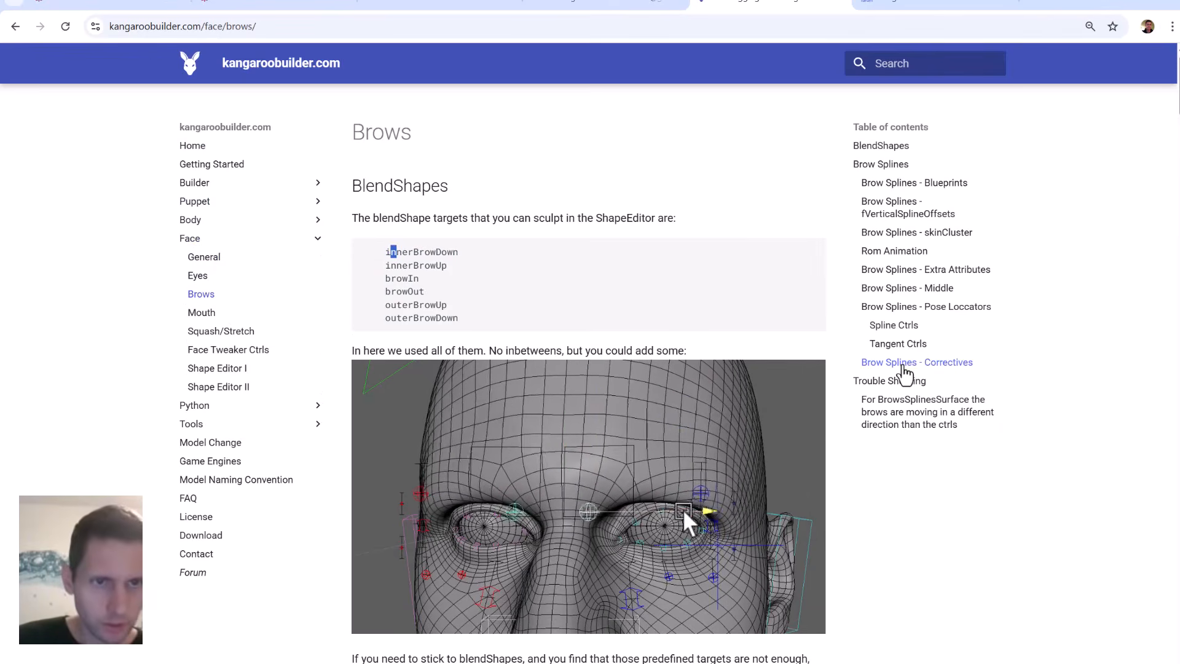
left_click(916, 366)
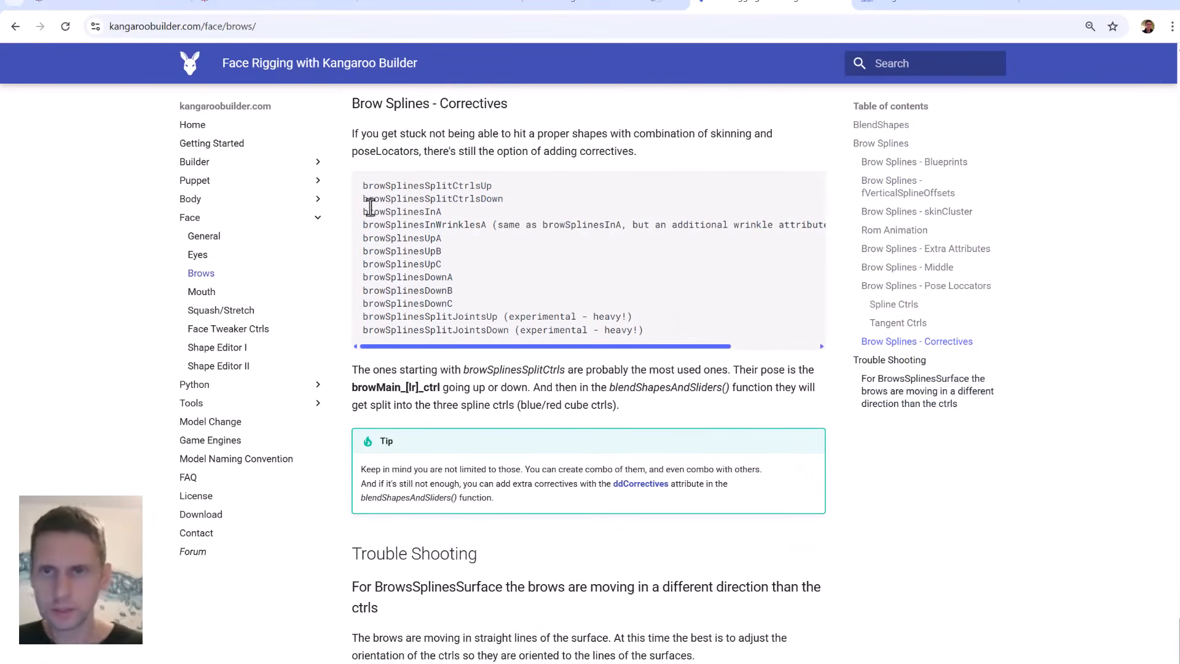
left_click_drag(363, 212, 431, 212)
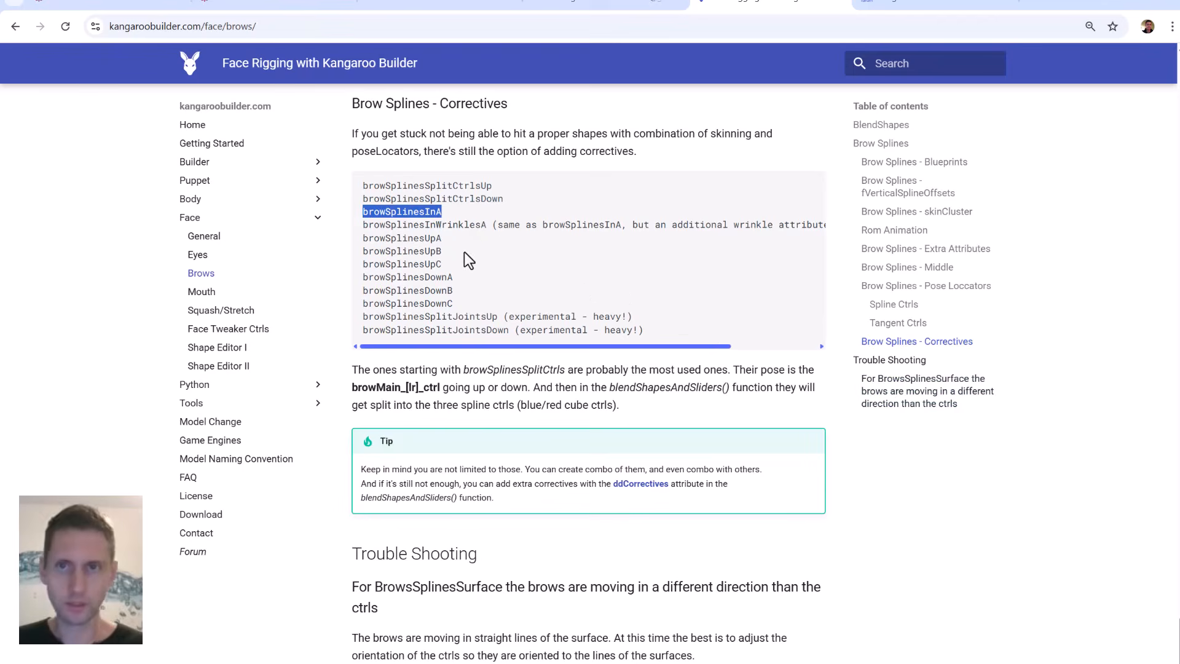
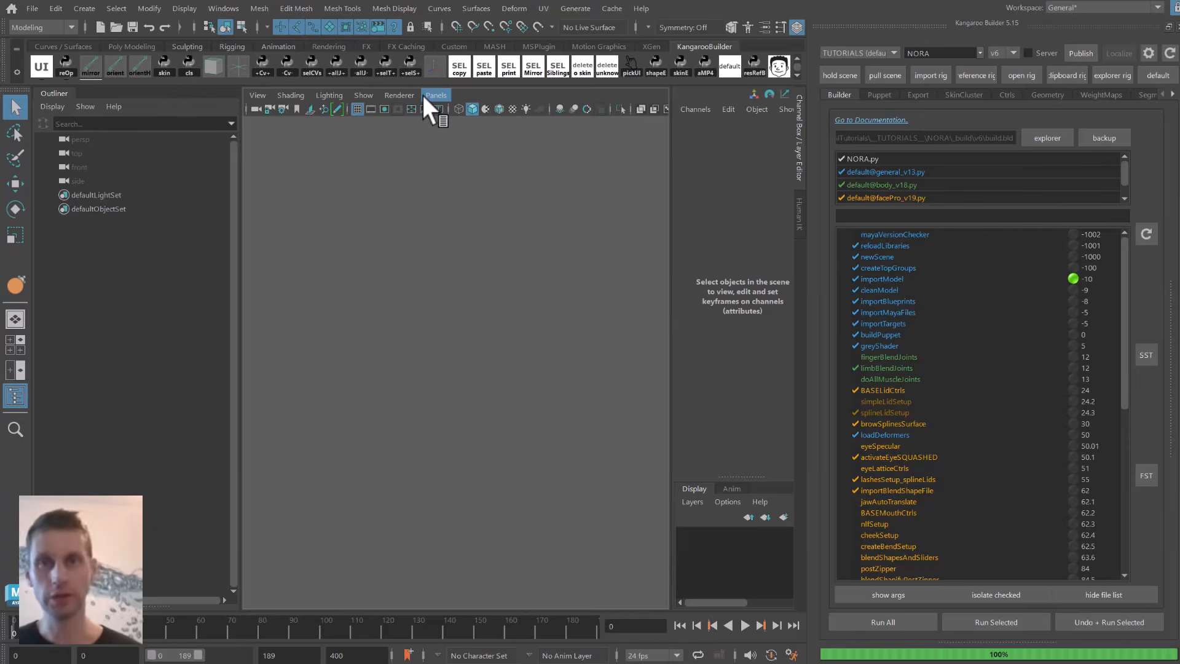
Locate importBlendShapeFile among NORA's build functions with the filter "importblend", and run only importModel to load the character.
left_click(903, 216)
type("im")
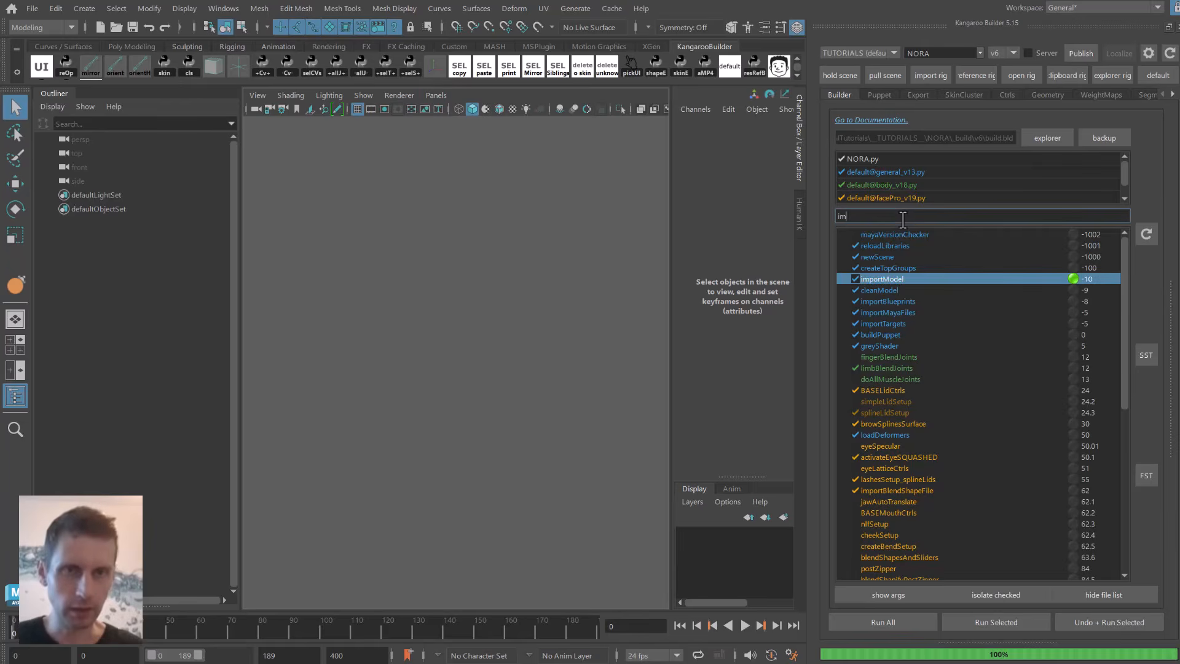
type("portblend")
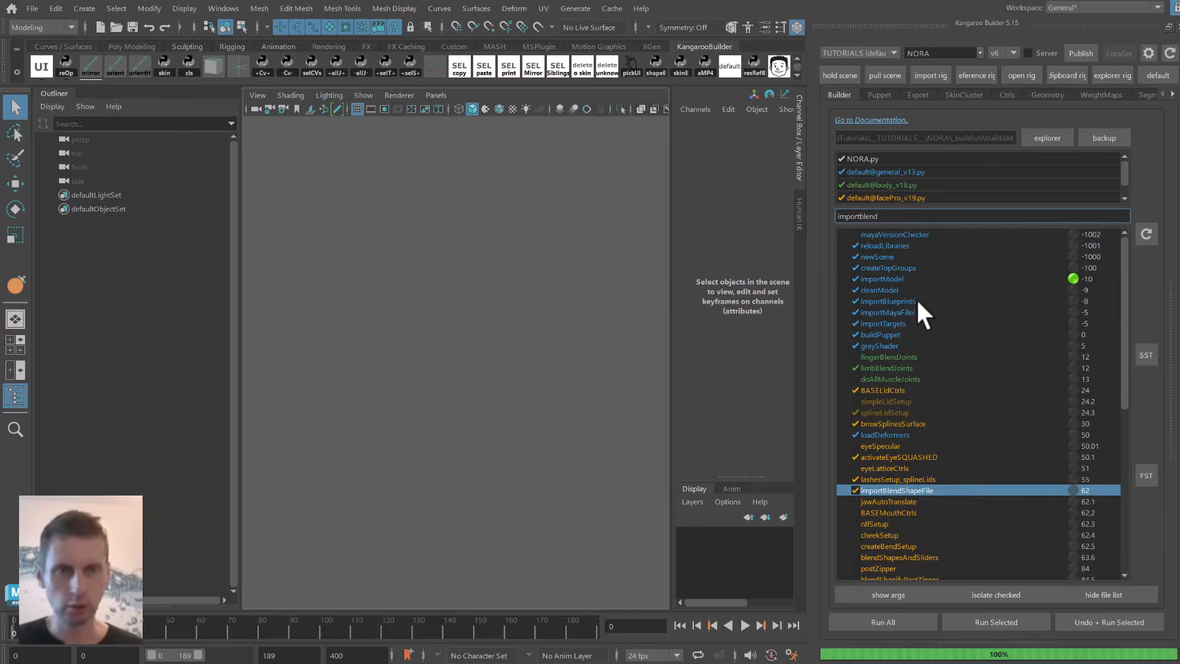
left_click(902, 279)
left_click(981, 622)
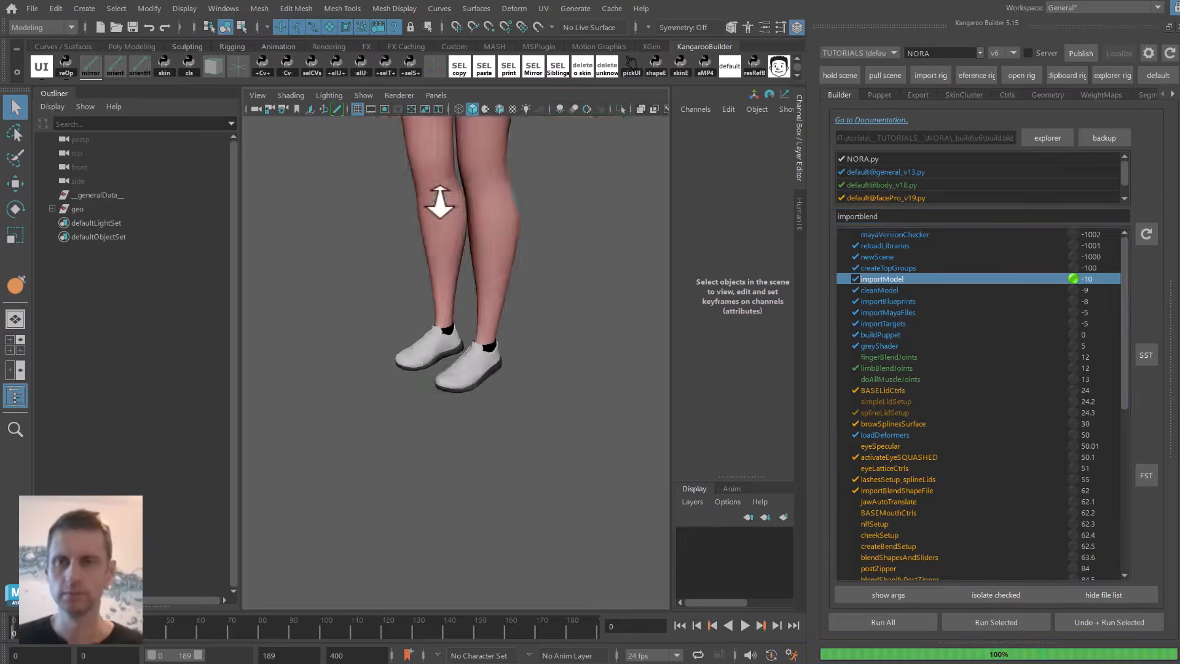
Hide the character's shirt, shorts and shoes while keeping the body mesh and hair shown.
left_click_drag(369, 221, 656, 520)
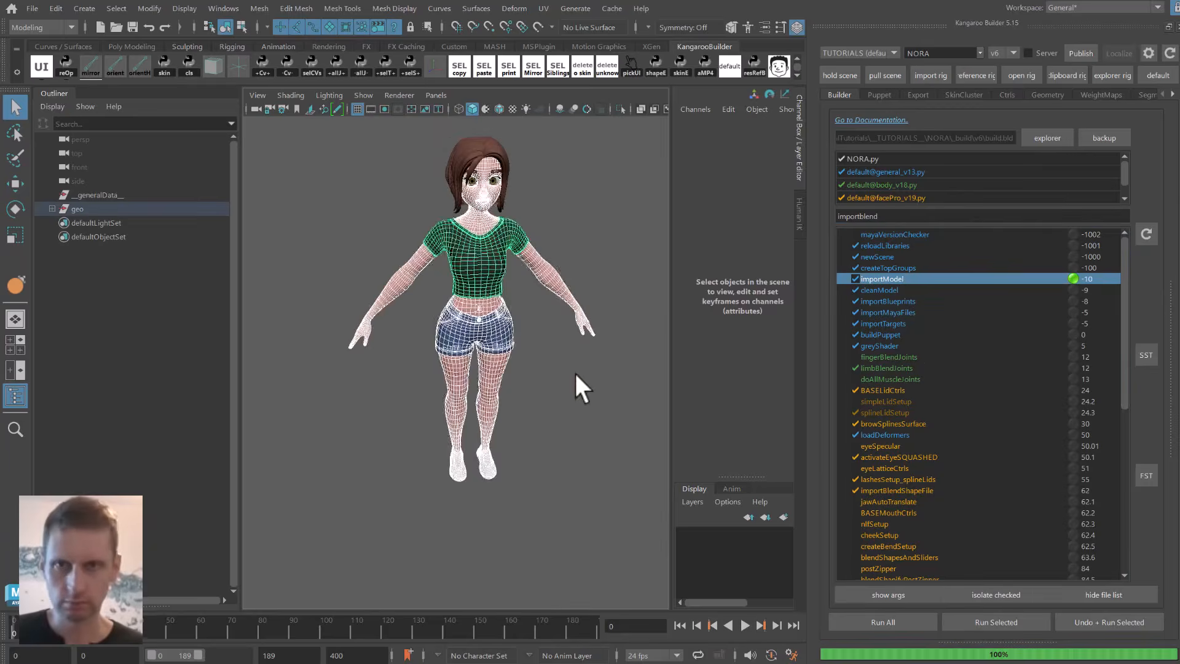
left_click_drag(574, 370, 545, 363, "alt")
left_click(475, 193, "ctrl")
left_click_drag(514, 198, 483, 215, "alt")
key("4")
middle_click_drag(483, 216, 481, 256, "alt")
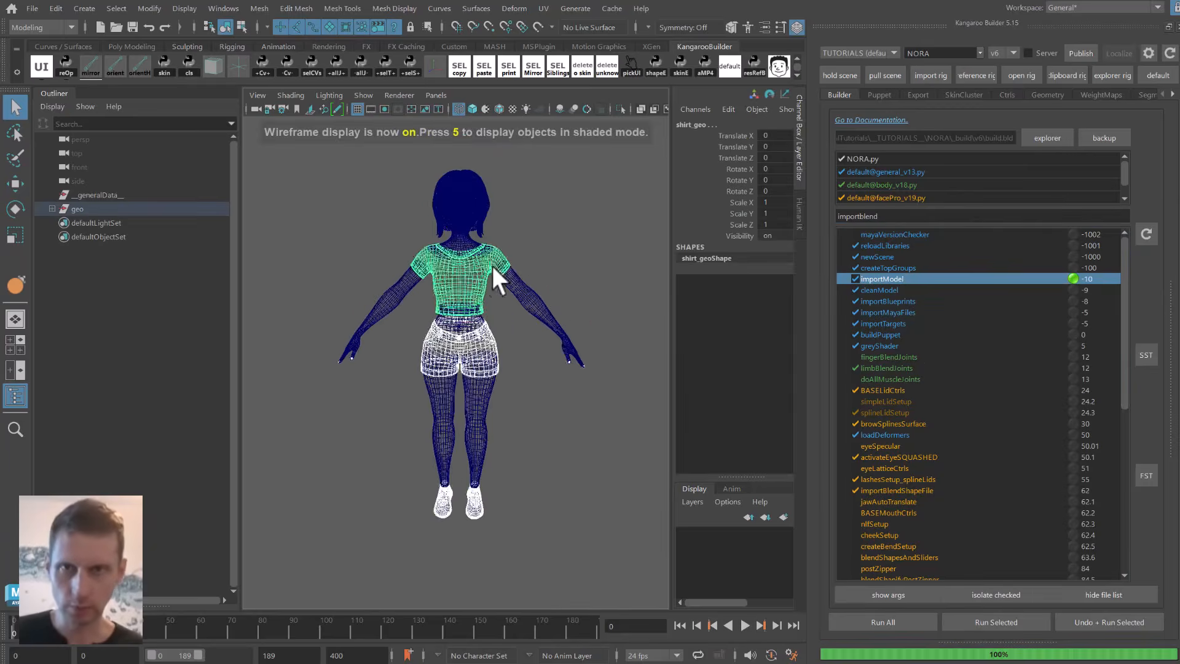
key("ctrl+h")
Hide the arm, hip and leg faces of body_geo so only the head and neck part remains shown.
left_click(499, 255)
right_click_drag(455, 309, 449, 330)
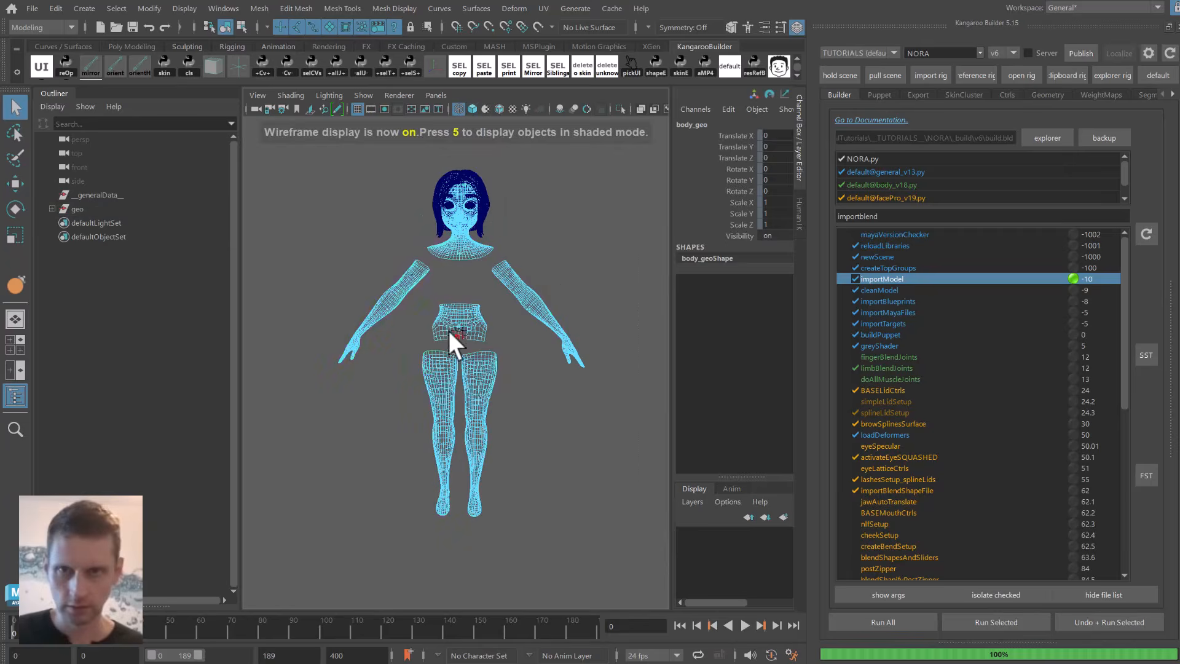
double_click(402, 286)
double_click(441, 371, "shift")
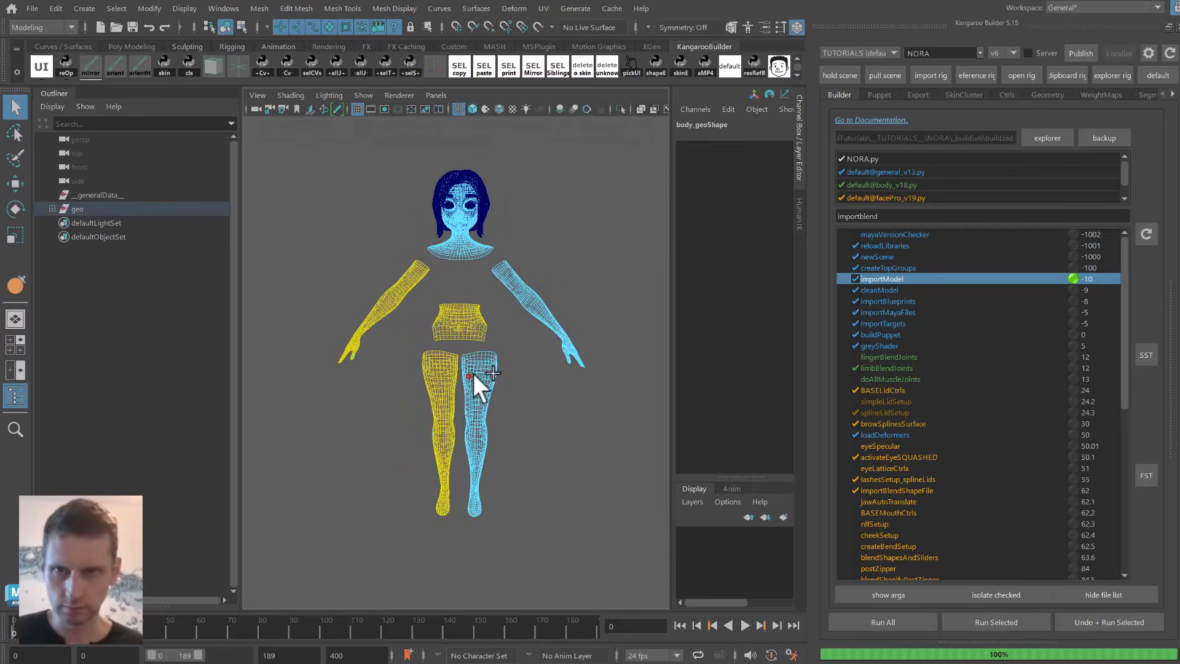
double_click(473, 374, "shift")
double_click(518, 293, "shift")
right_click_drag(518, 293, 498, 365, "alt")
key("5")
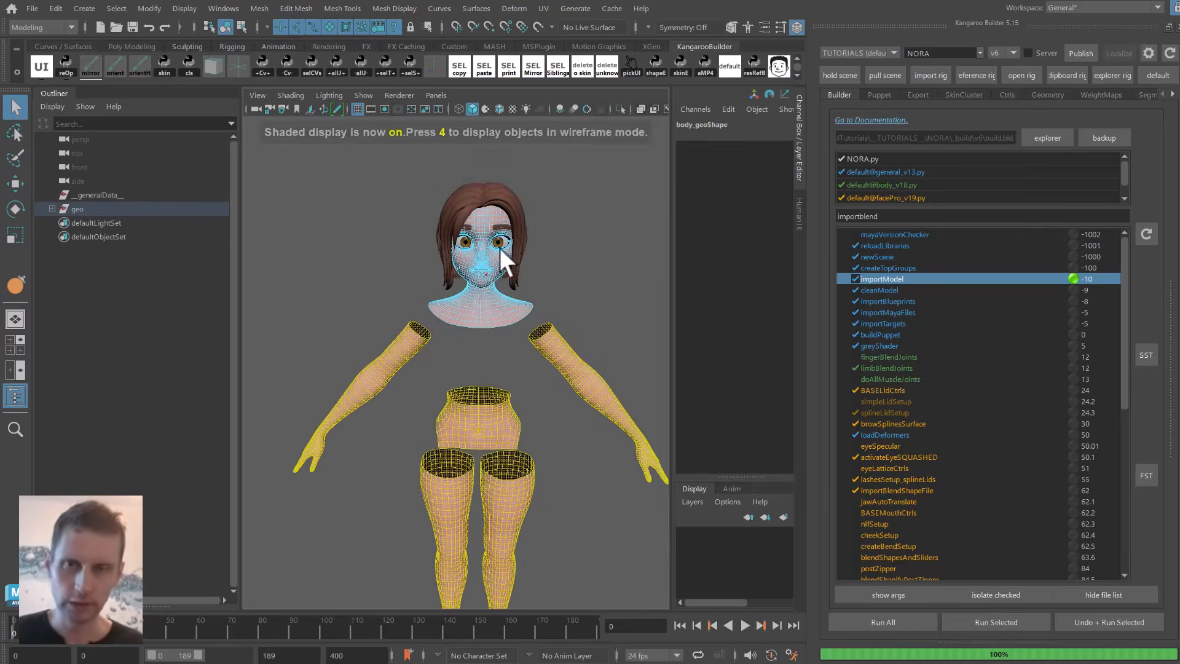
right_click_drag(496, 290, 477, 324, "alt")
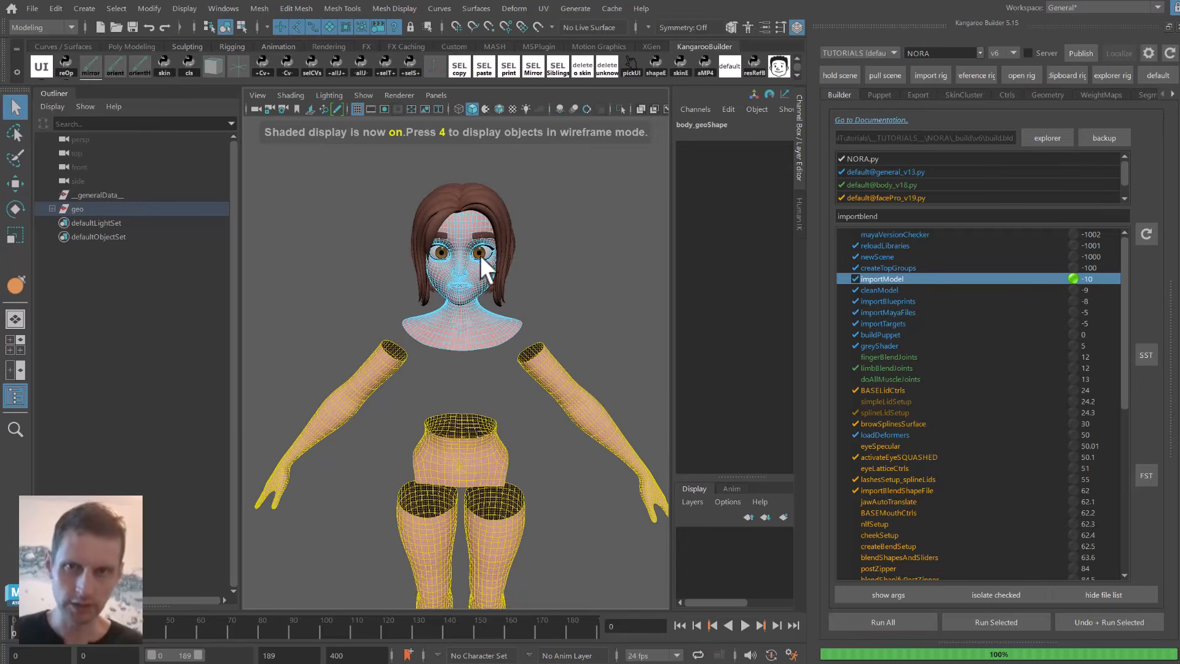
key("ctrl+h")
Delete the construction history of body_geo.
left_click(470, 309)
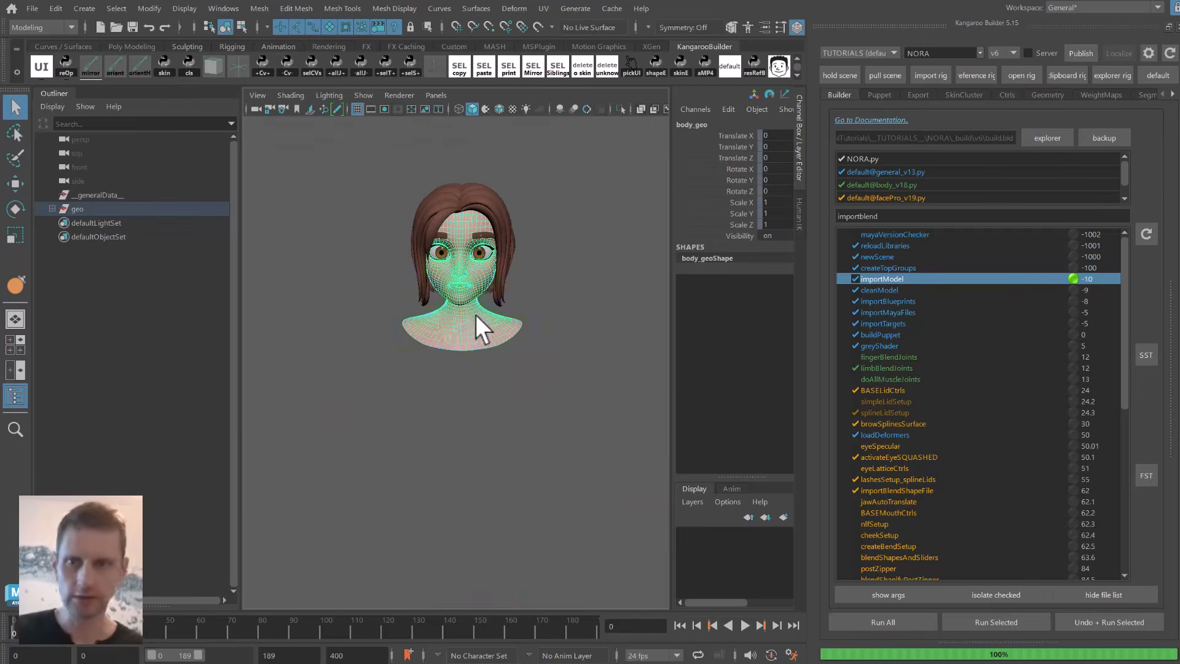
key("space")
left_click(348, 279)
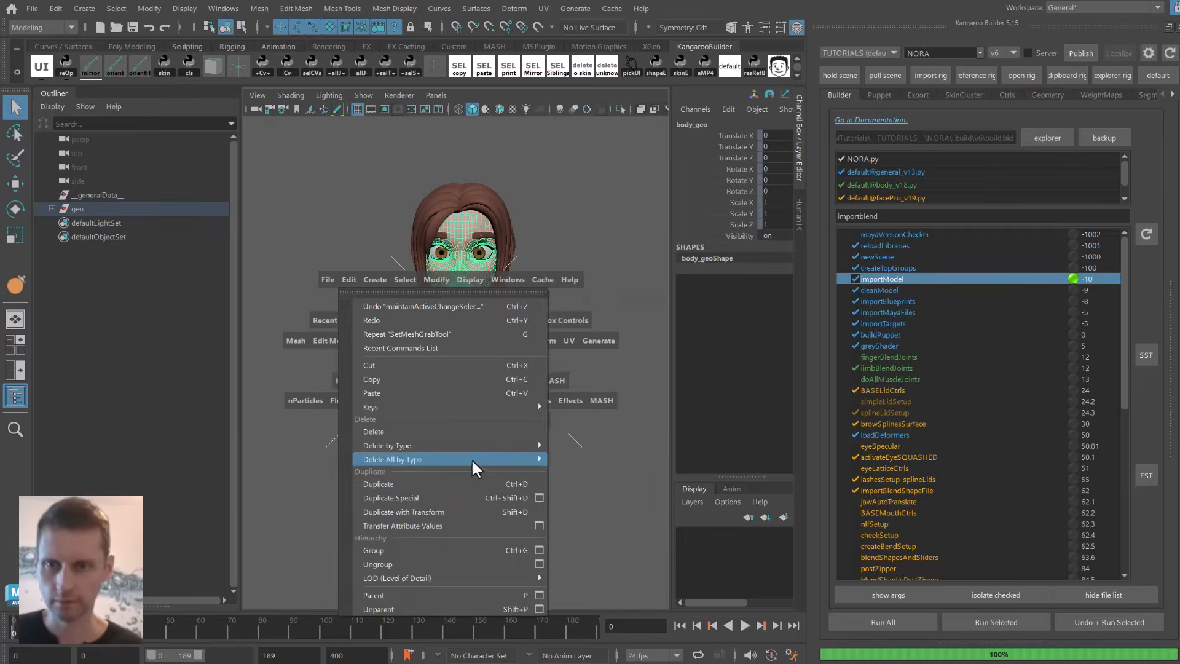
mouse_move(479, 446)
left_click(574, 446)
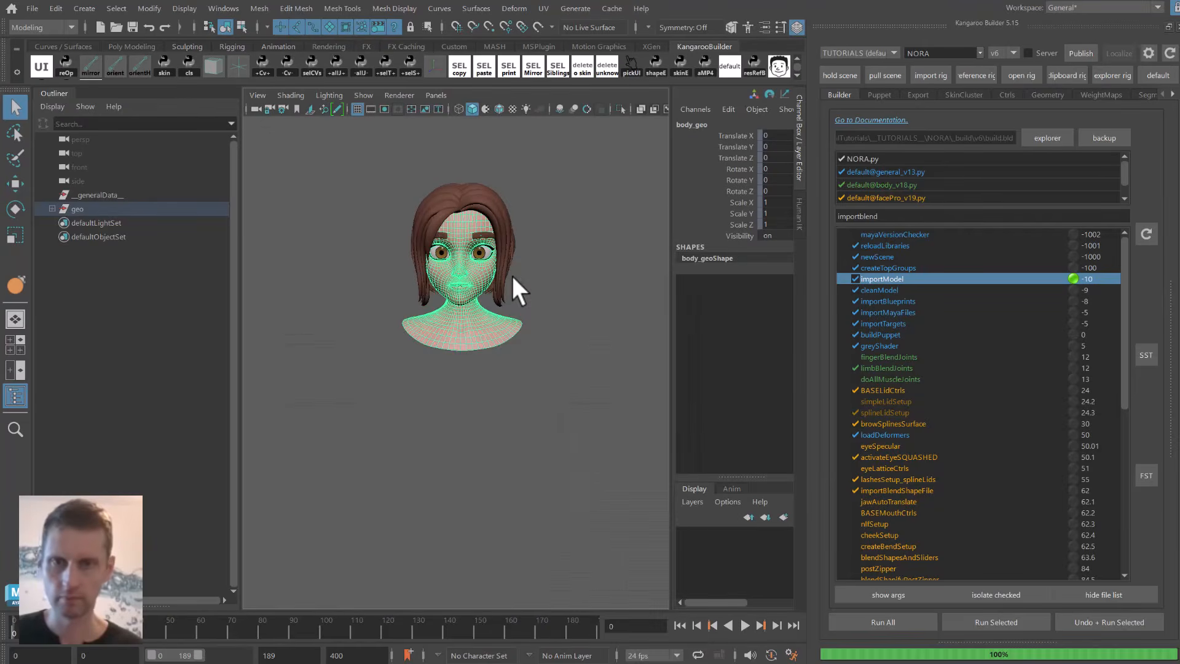
Create a blendShape on body_geo from the cartoon targets list in the Kangaroo Shape Editor, and move the editor away from the head.
left_click(656, 61)
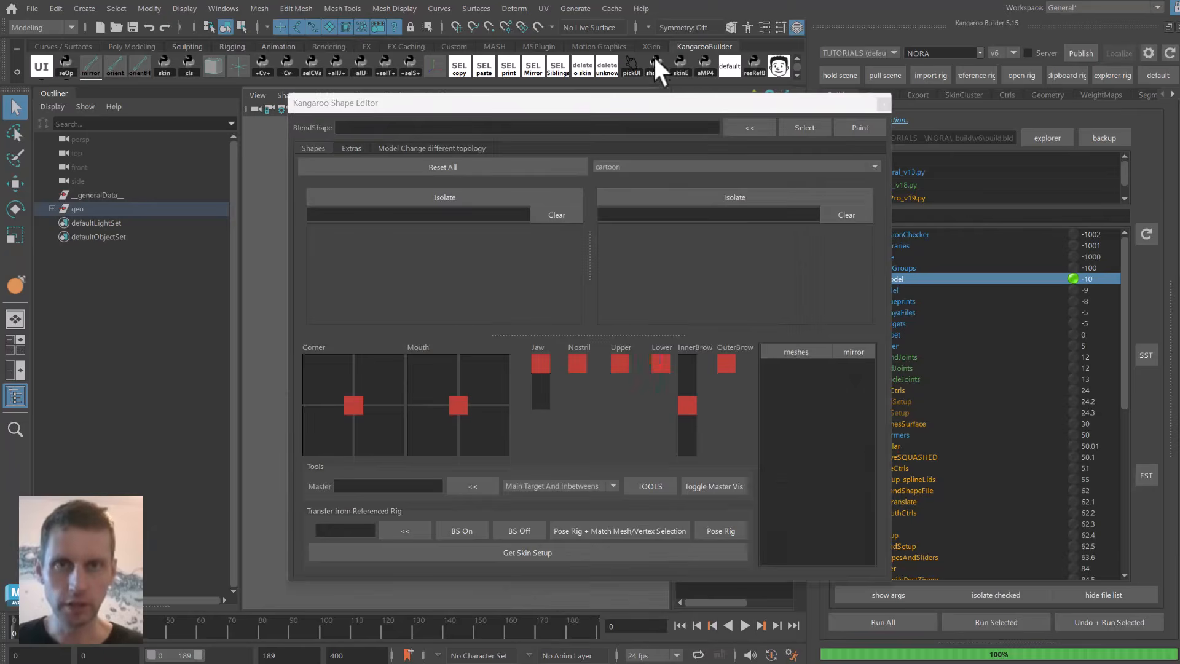
left_click(751, 127)
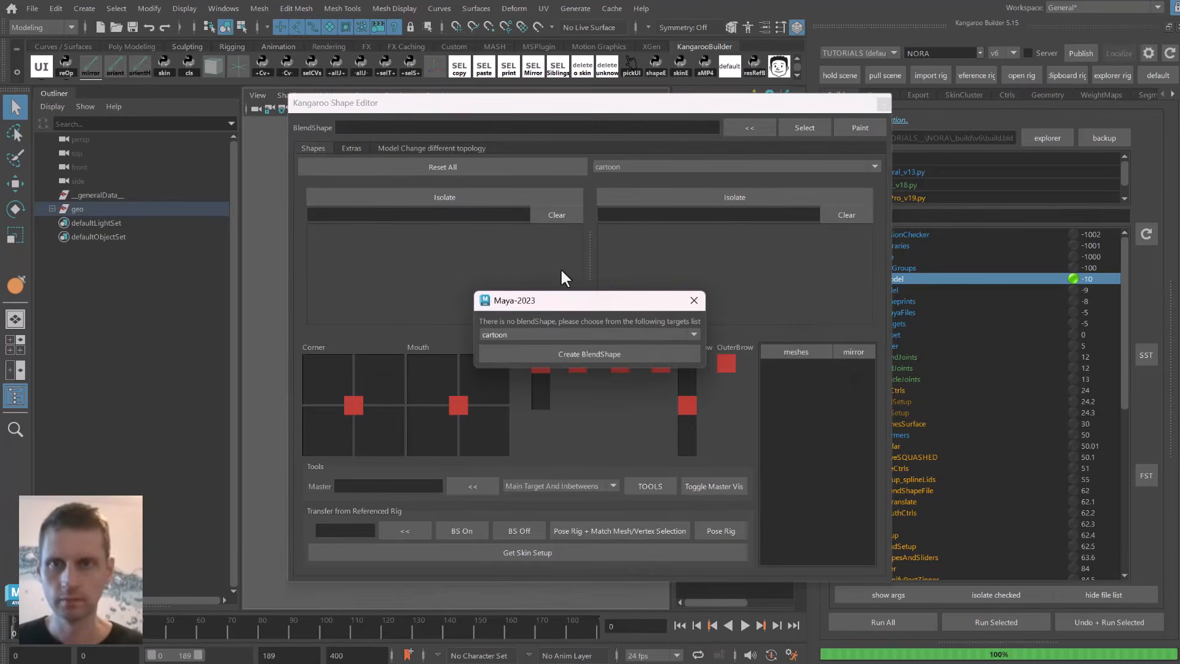
left_click(523, 335)
left_click(525, 346)
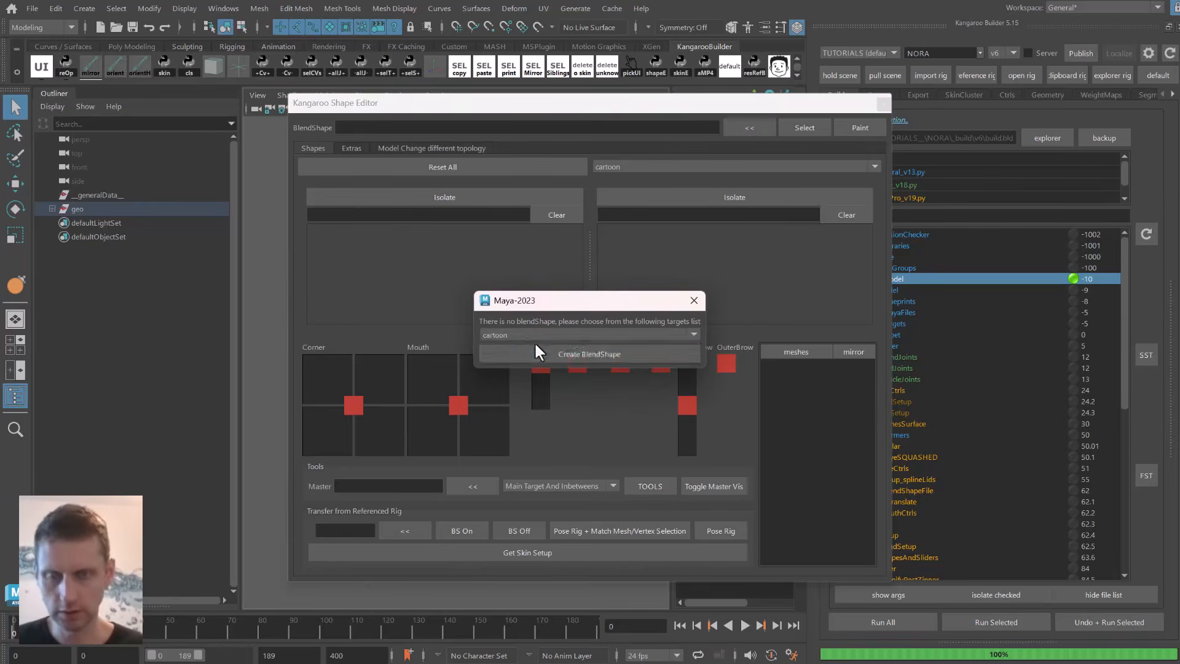
left_click(535, 354)
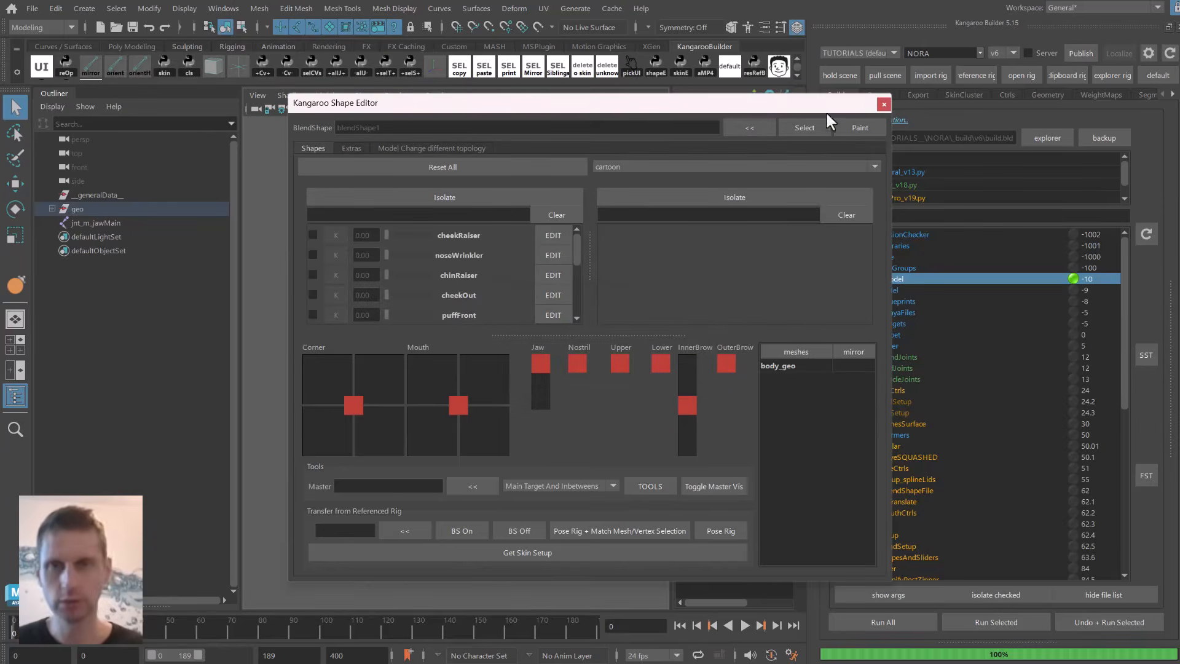
left_click_drag(591, 110, 965, 62)
left_click_drag(468, 289, 464, 357, "alt")
scroll(496, 312, "up", 6)
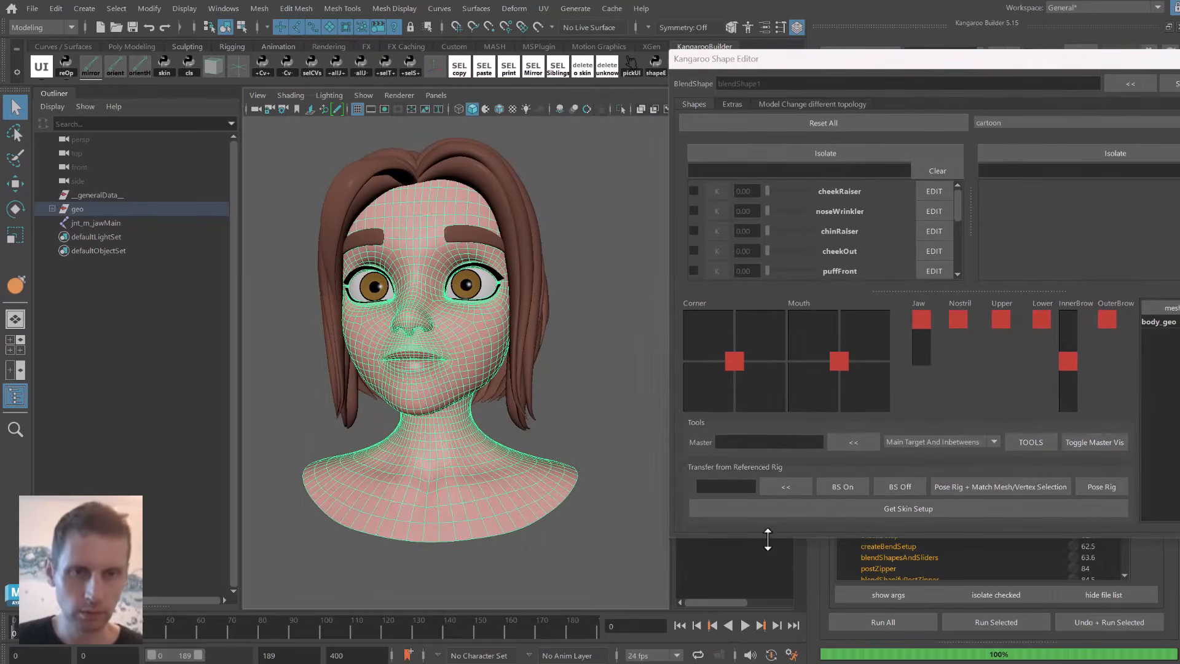
Enlarge the Shape Editor vertically and enable the chinRaiser and cheekOut targets on the blendShape.
left_click_drag(768, 539, 762, 650)
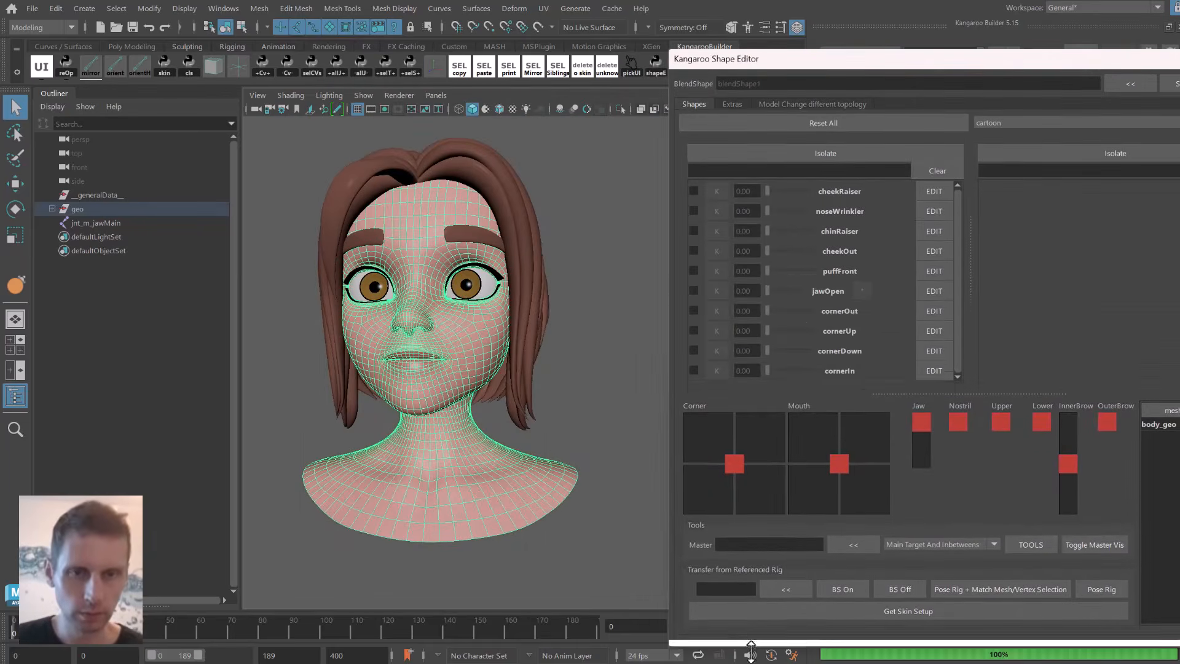
left_click(844, 229)
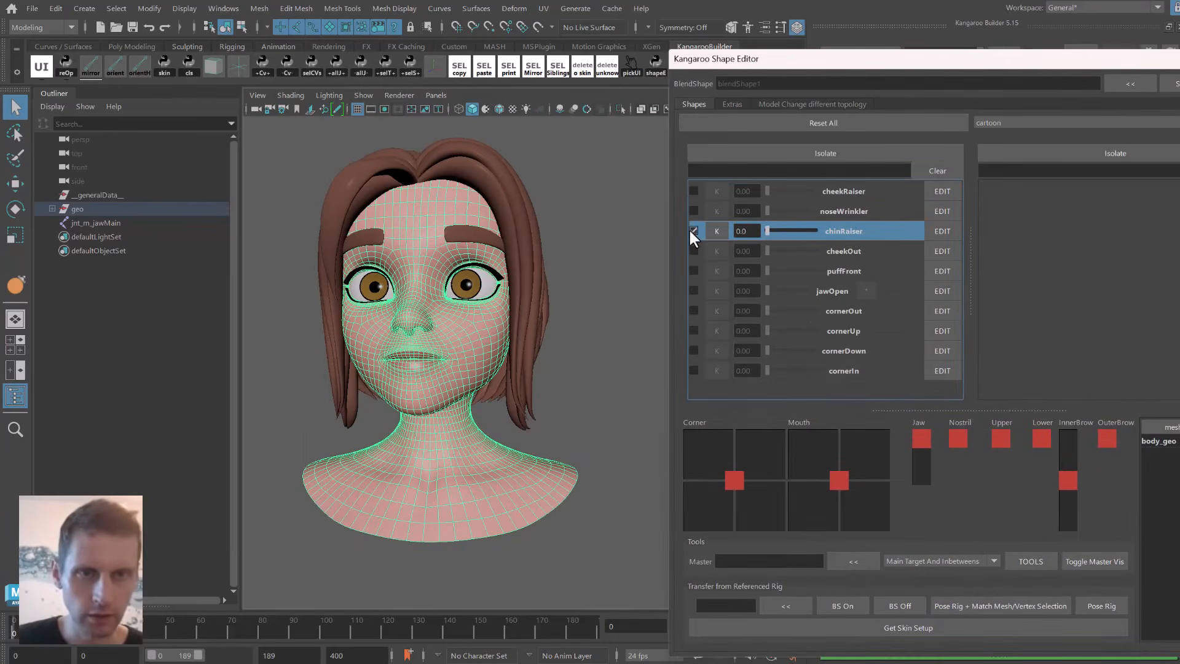
left_click(692, 248)
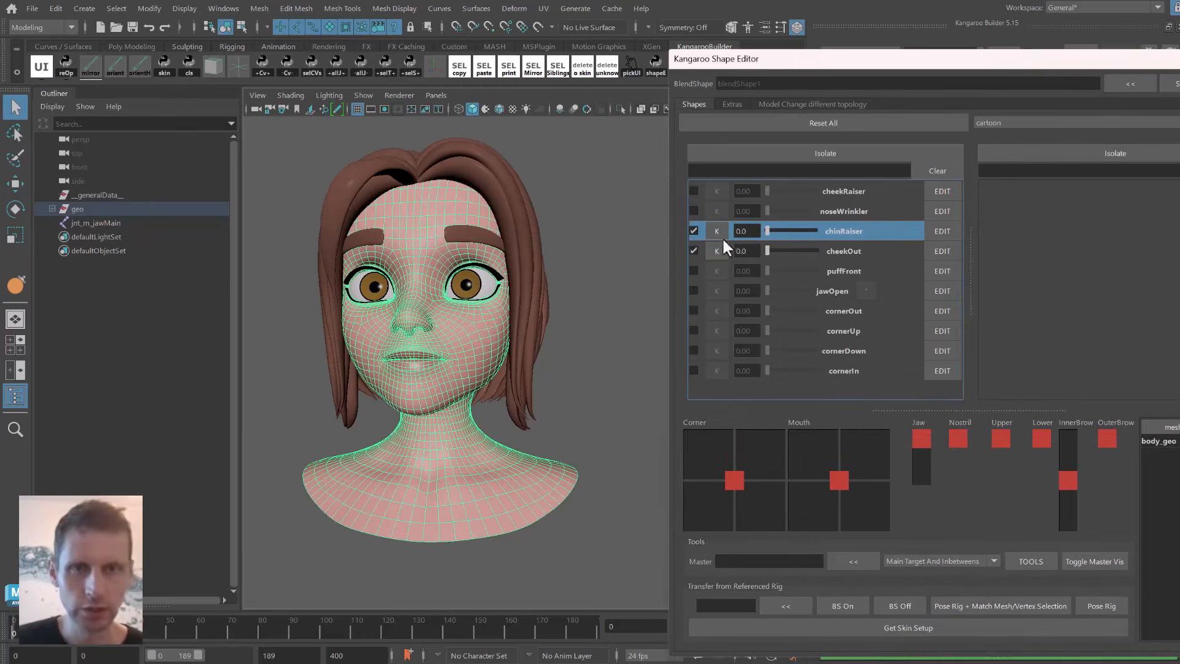
Enable editing of the chinRaiser target and set its weight to 1.00 with the mouth and chin in view.
right_click_drag(440, 350, 462, 364, "alt")
middle_click_drag(463, 363, 455, 375, "alt")
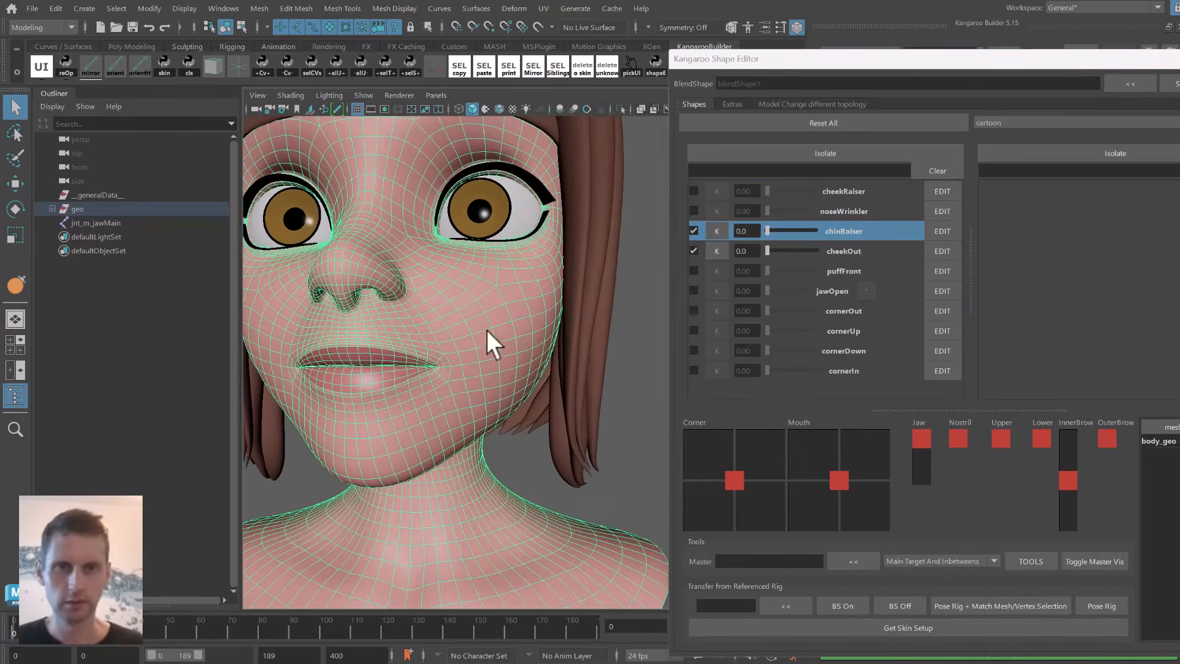
left_click(940, 232)
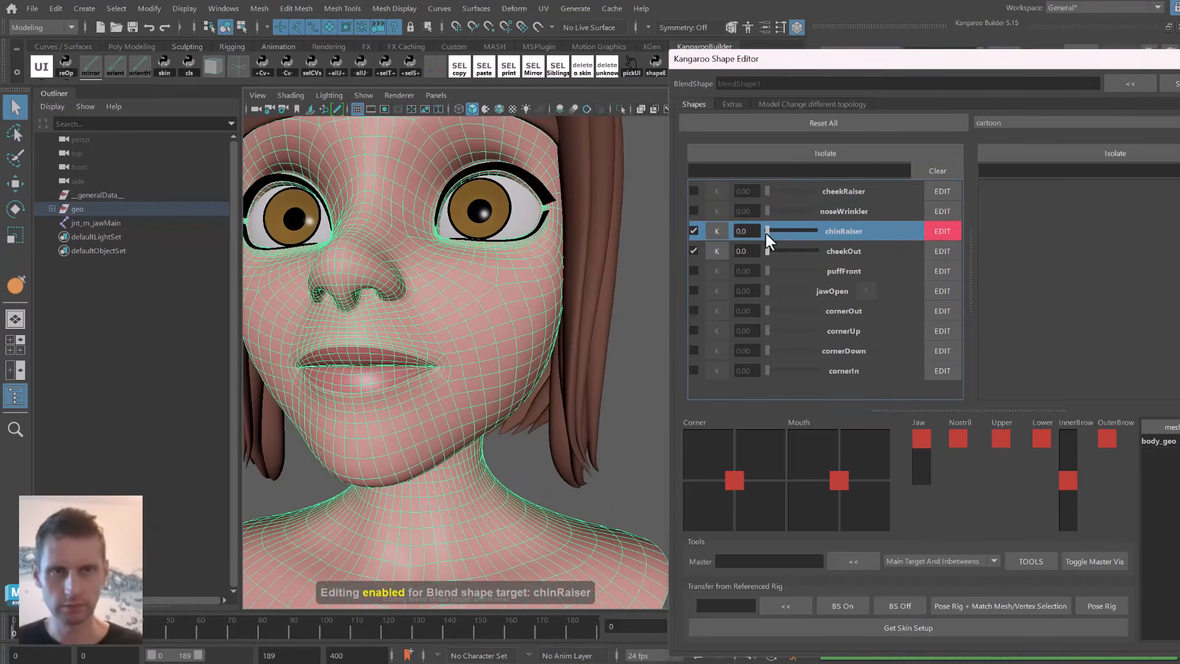
left_click_drag(767, 232, 868, 240)
left_click_drag(466, 307, 489, 317, "alt")
middle_click_drag(489, 317, 477, 334, "alt")
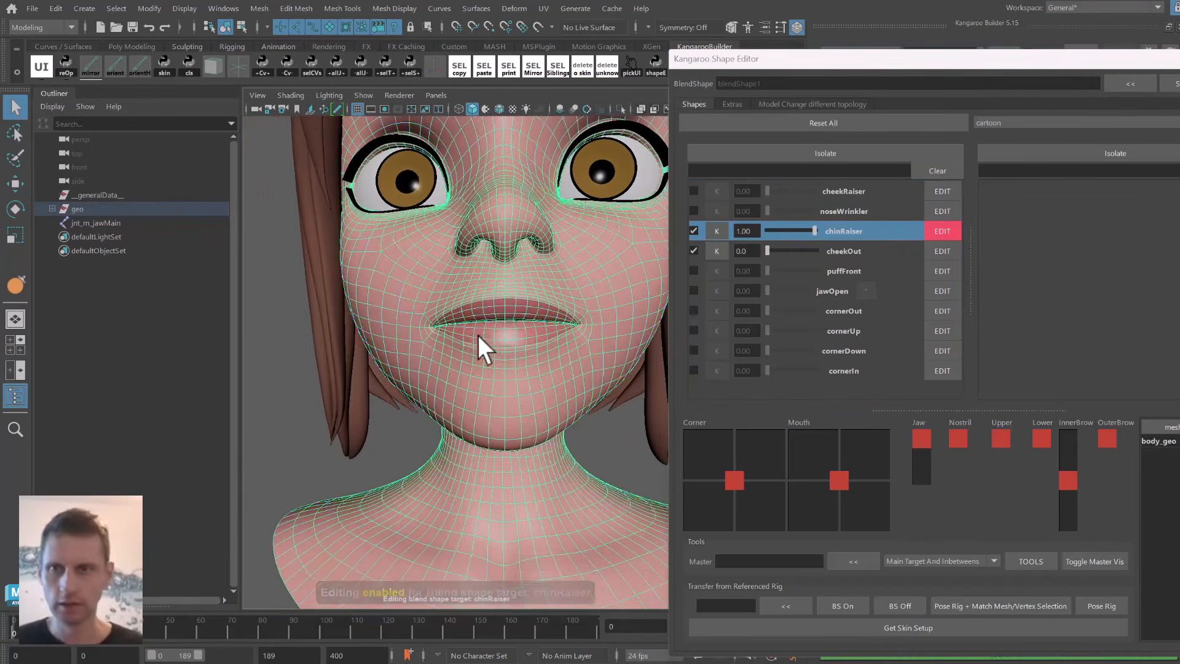
Move the central chin vertices of body_geo slightly with soft selection to shape the chinRaiser target.
key("F9")
left_click(503, 413)
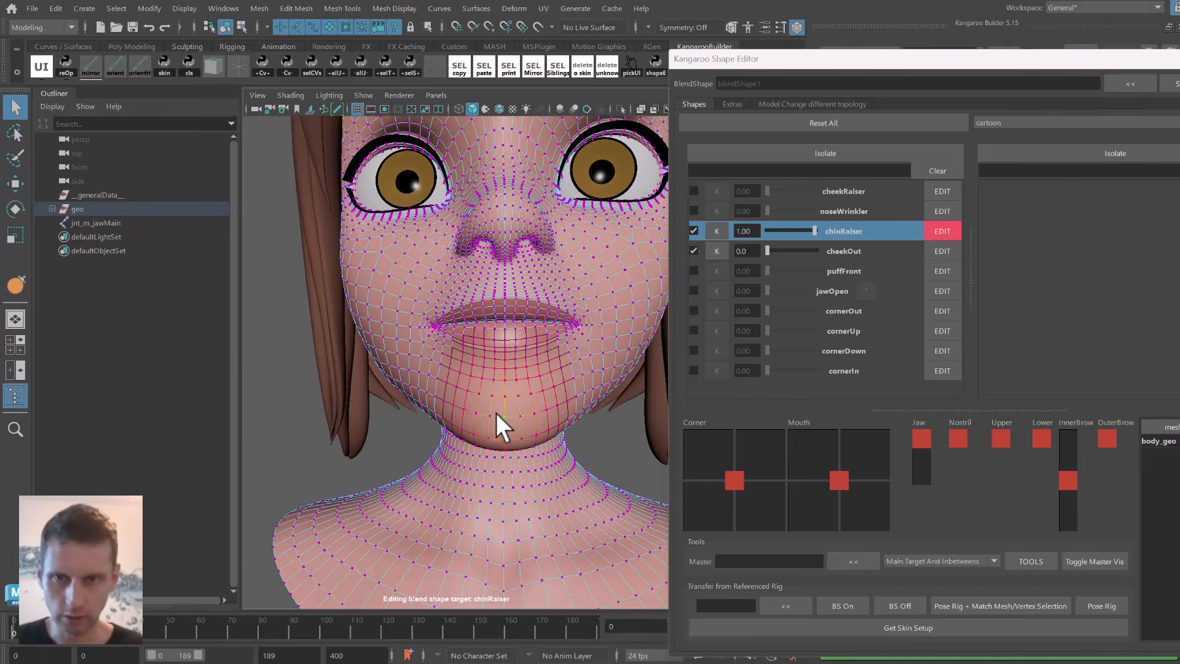
left_click(523, 414)
left_click_drag(486, 388, 526, 403)
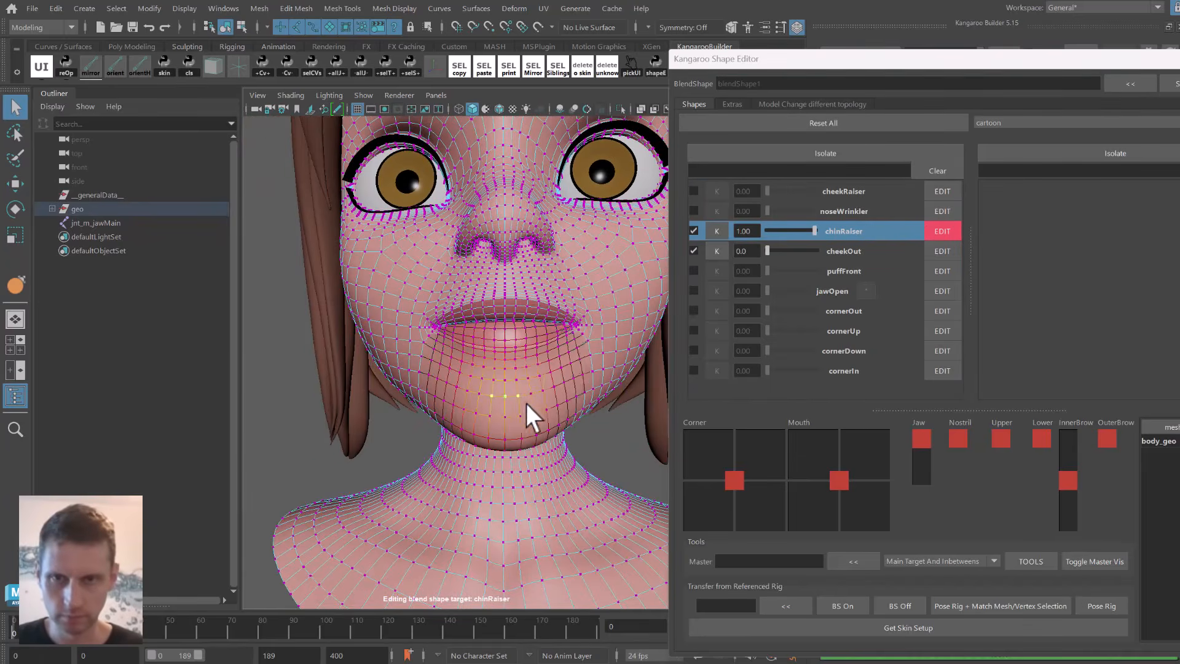
key("w")
middle_click_drag(579, 326, 582, 315)
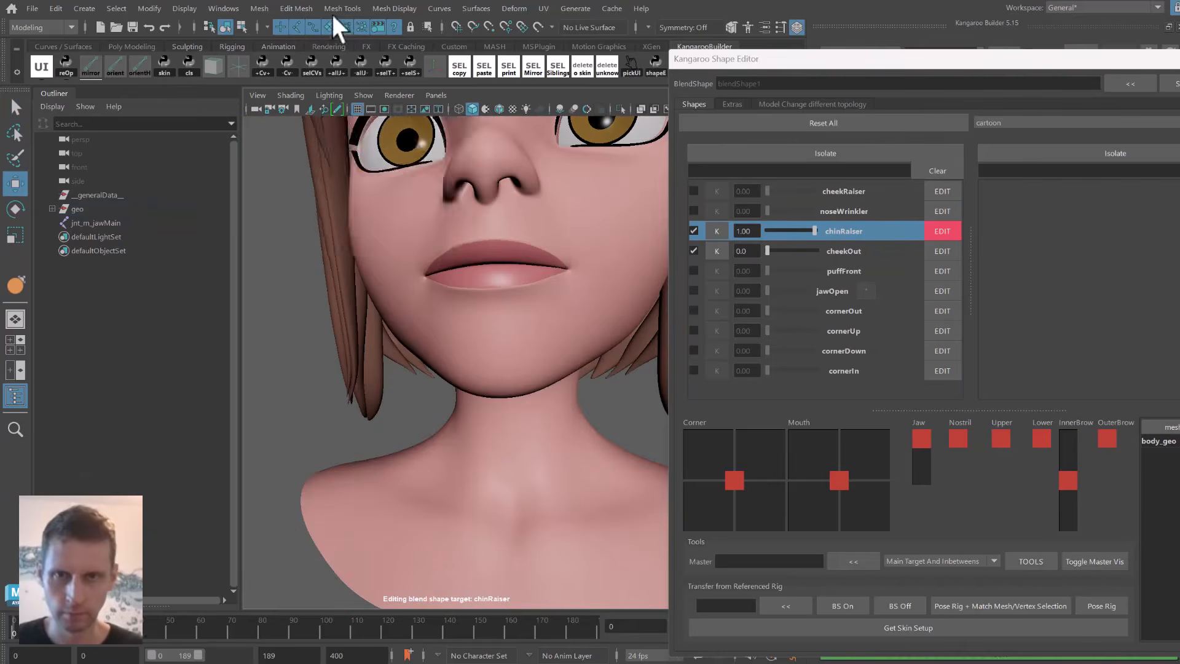
Detach the Sculpting Tools list as a floating window and place it clear of the face.
left_click(343, 8)
mouse_move(433, 214)
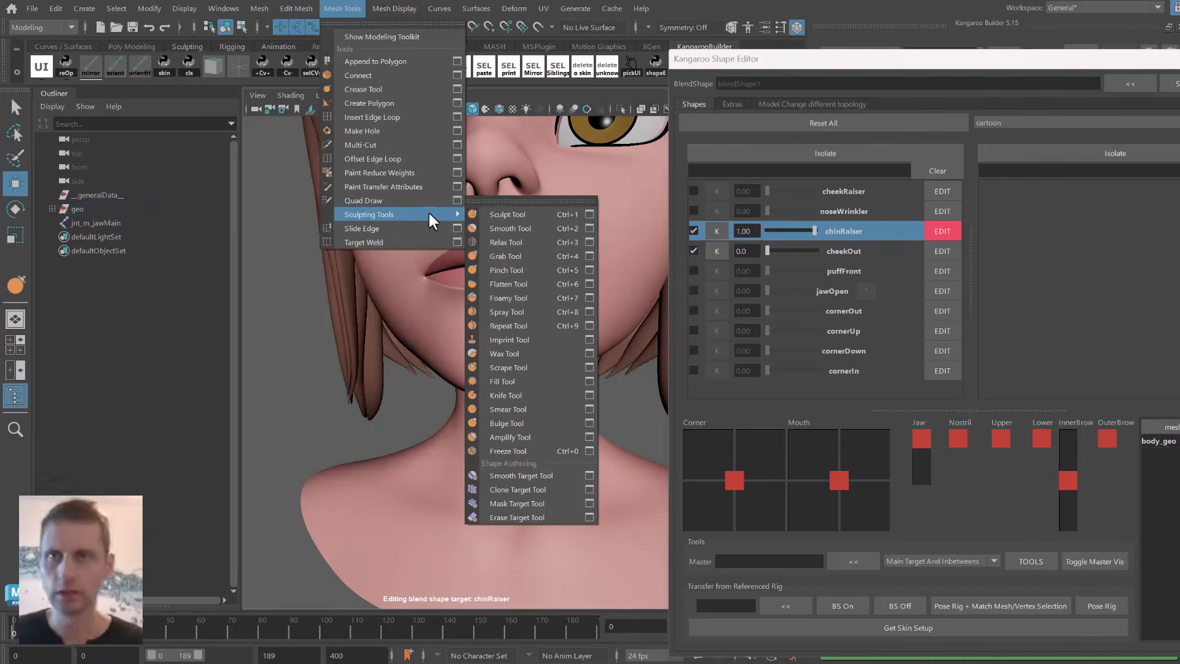
left_click(522, 201)
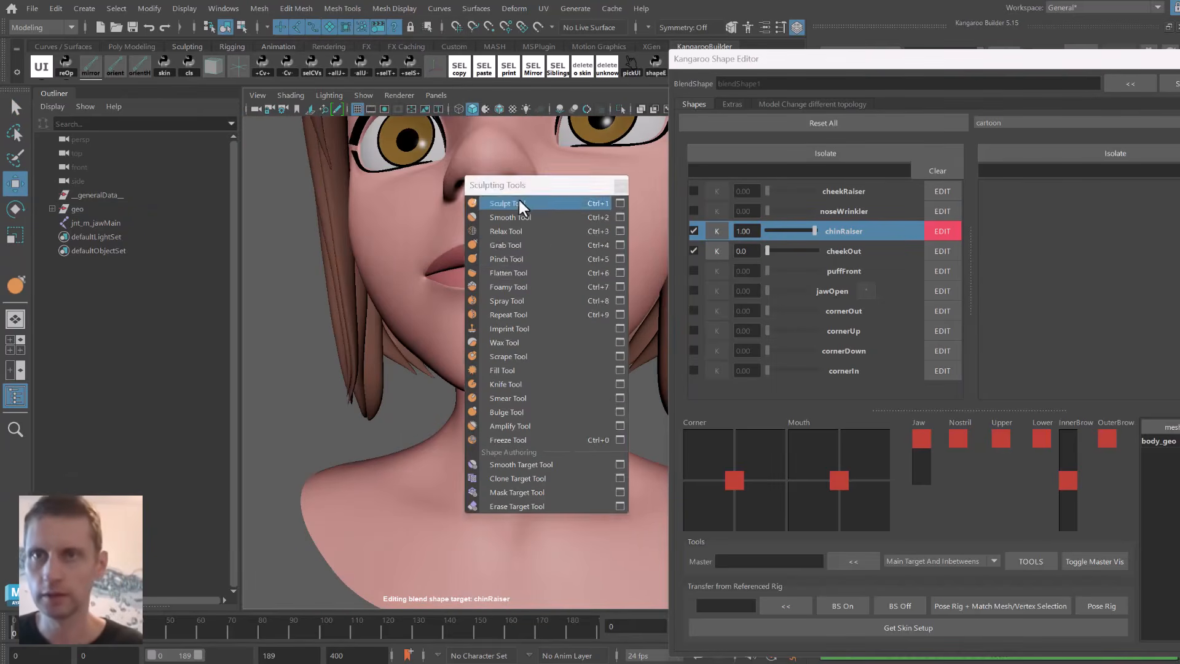
left_click_drag(523, 185, 163, 178)
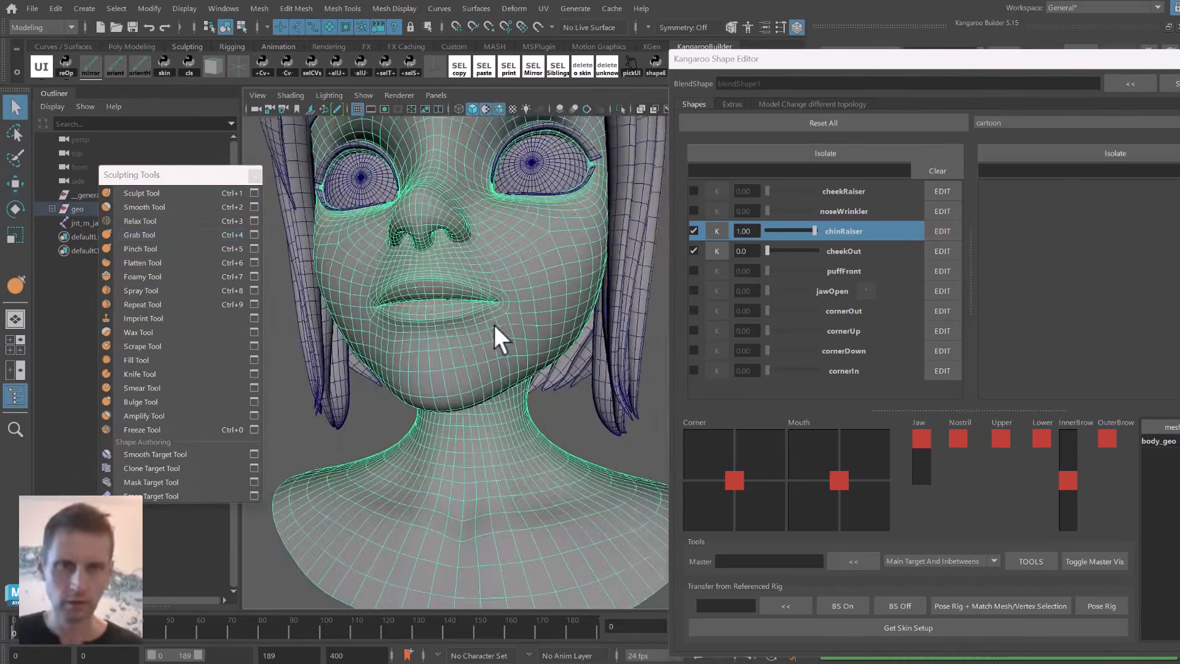
Set the mirror table of body_geo to middle mesh, edgeflow in the Shape Editor.
left_click(1159, 442)
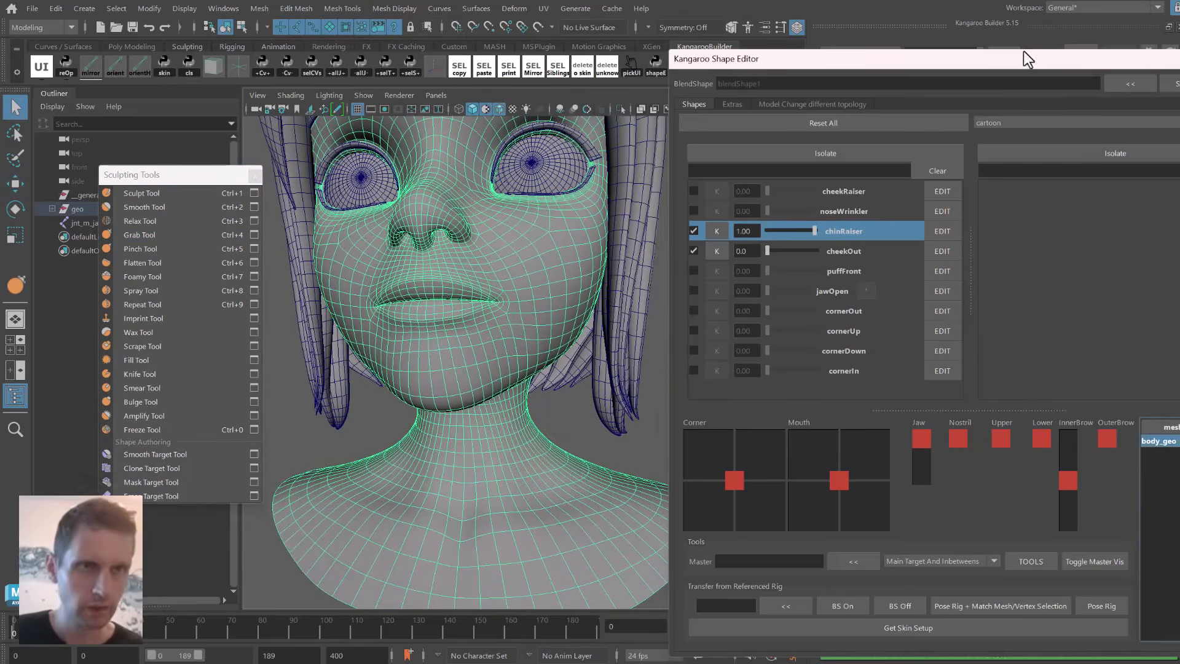
left_click_drag(1023, 54, 974, 51)
right_click(1105, 437)
mouse_move(1076, 442)
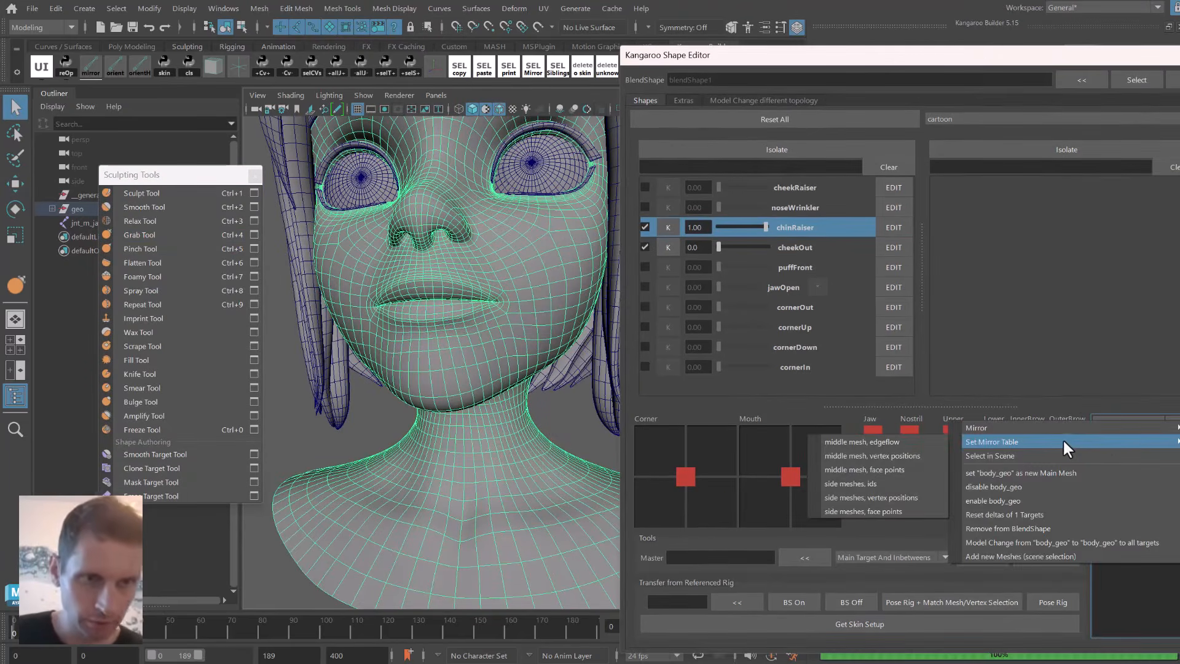
left_click(894, 441)
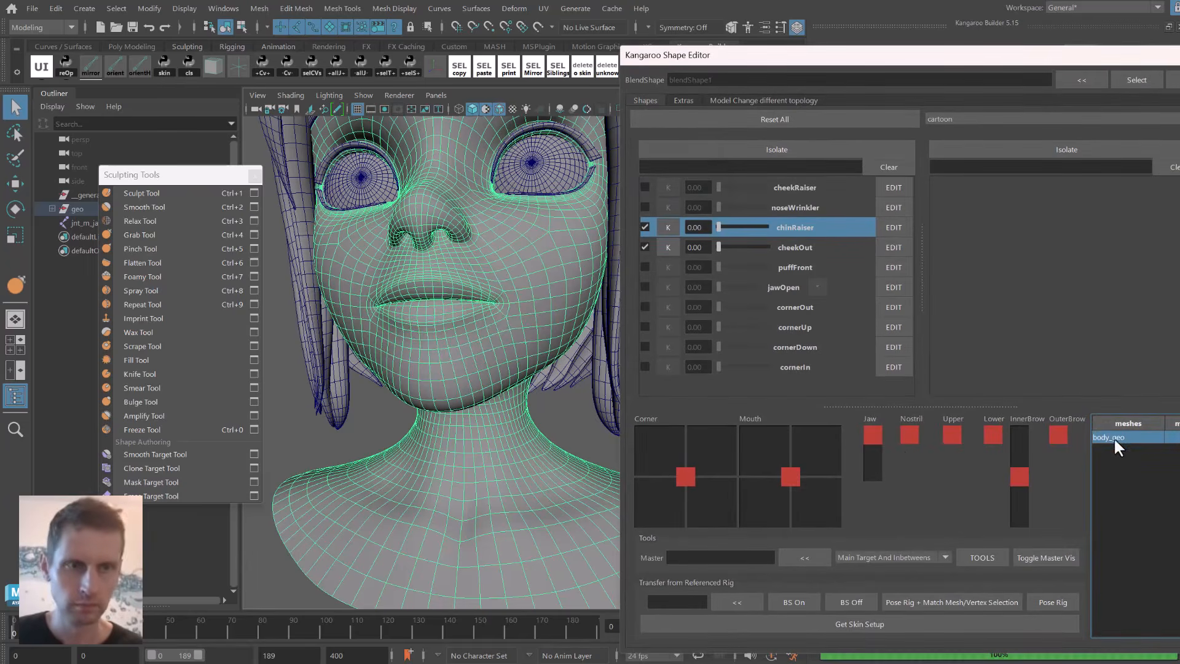
Mirror the chinRaiser target on body_geo and check the shape by moving its weight between 0.00 and 1.00.
right_click(1105, 438)
mouse_move(1071, 431)
left_click(916, 431)
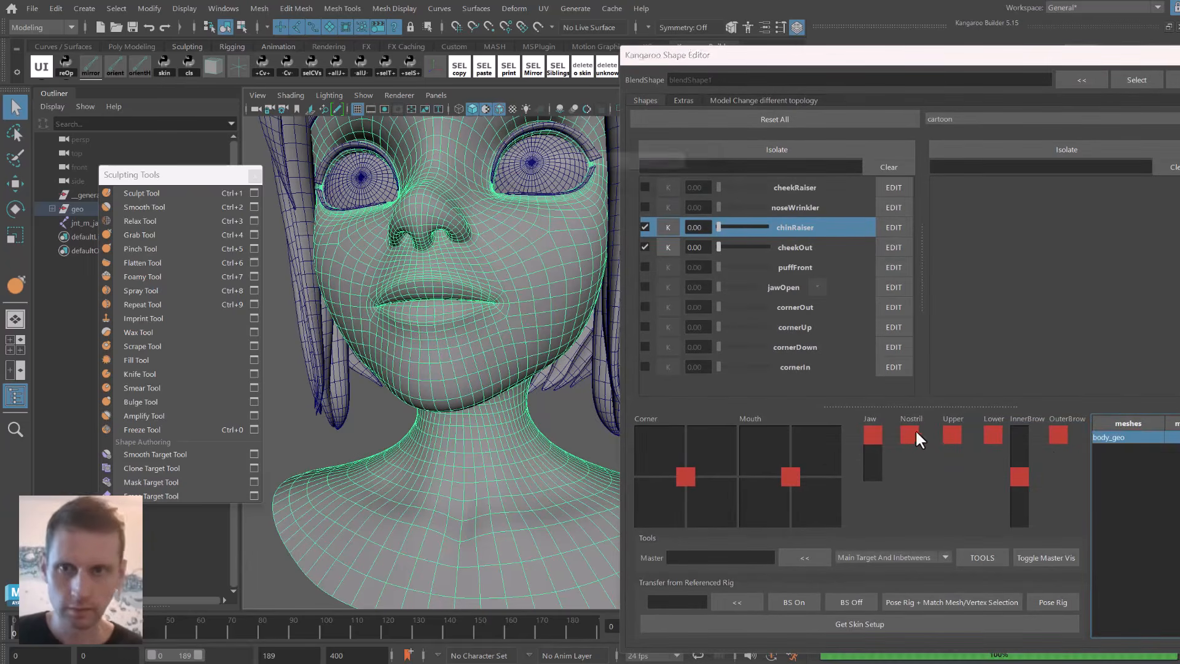
left_click_drag(718, 227, 776, 238)
left_click_drag(511, 266, 465, 269, "alt")
middle_click_drag(466, 269, 440, 326, "alt")
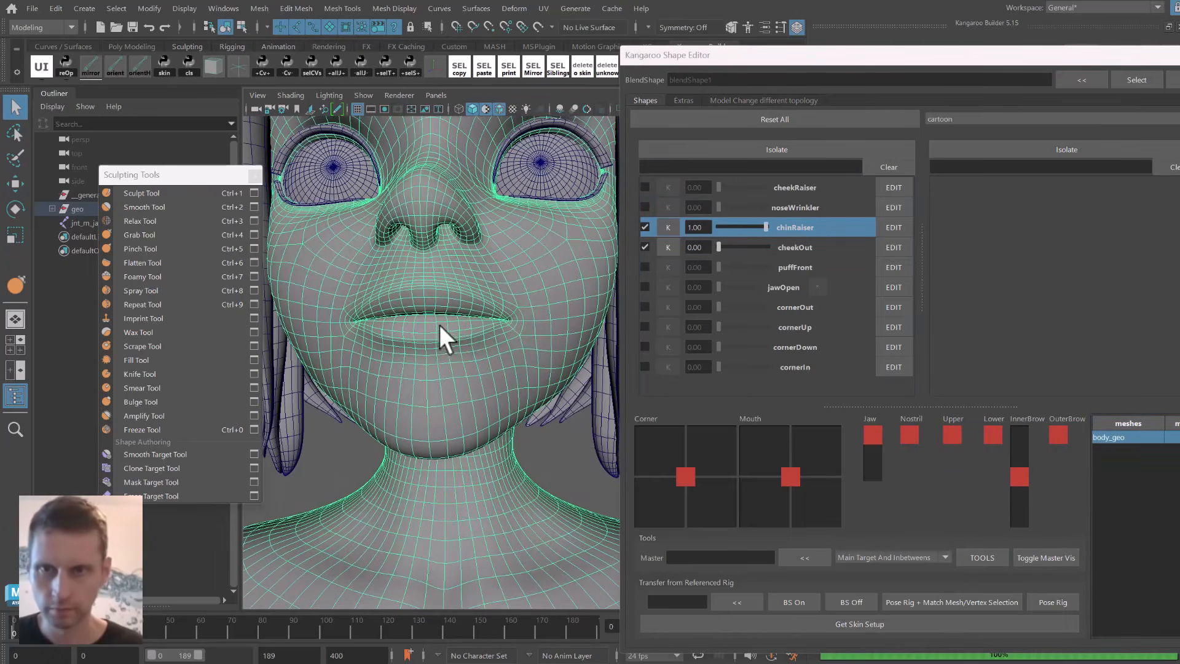
left_click_drag(765, 228, 798, 249)
Set the cheekOut target's weight to 1.00 and enable editing of it with one cheek in close view.
left_click(791, 247)
left_click_drag(491, 260, 434, 297, "alt")
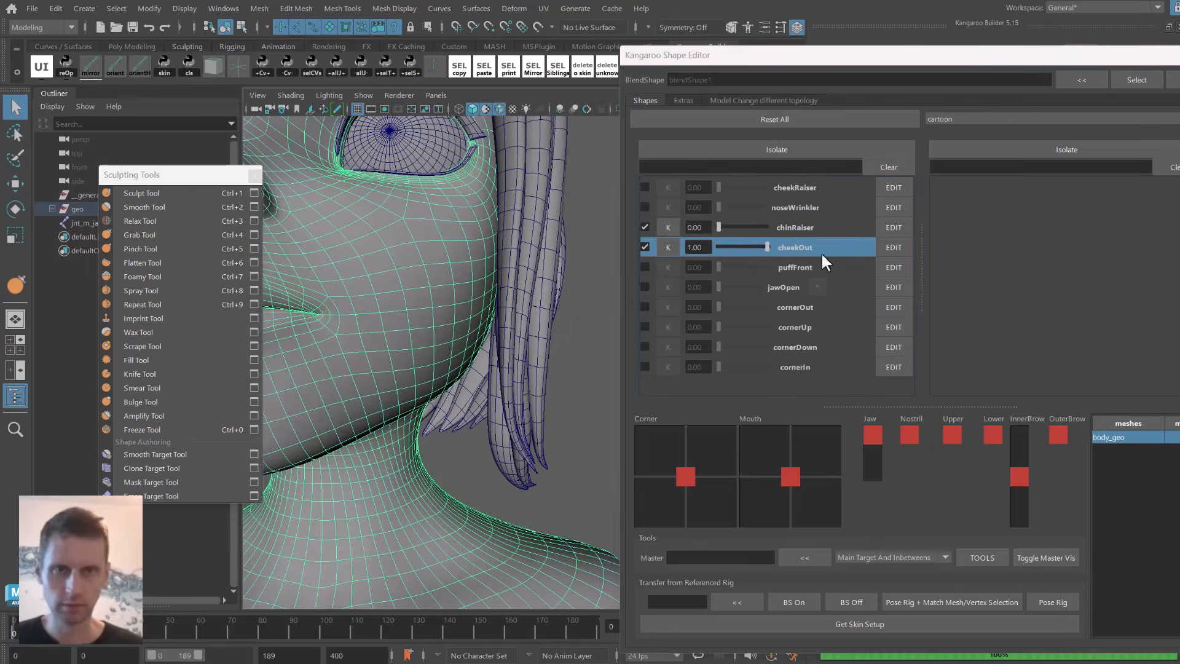
left_click(892, 247)
Pull the vertices of the character's left cheek outward with a wide soft selection to puff it out in cheekOut.
left_click(454, 305)
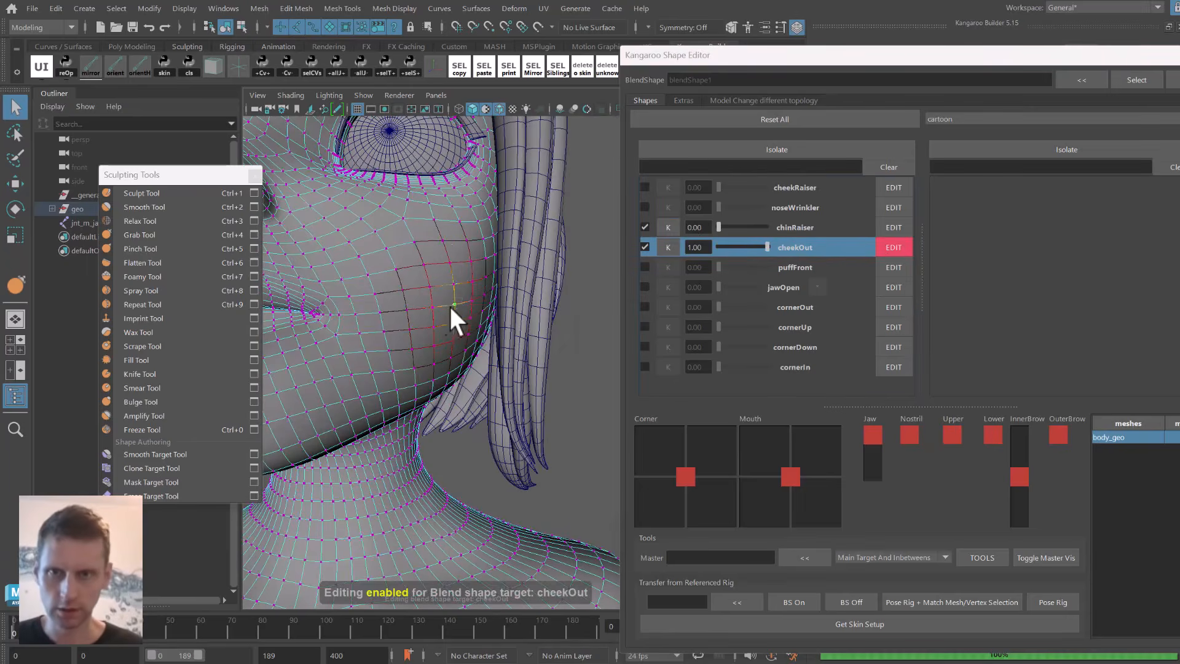
key("w")
key("b")
left_click_drag(448, 307, 481, 303)
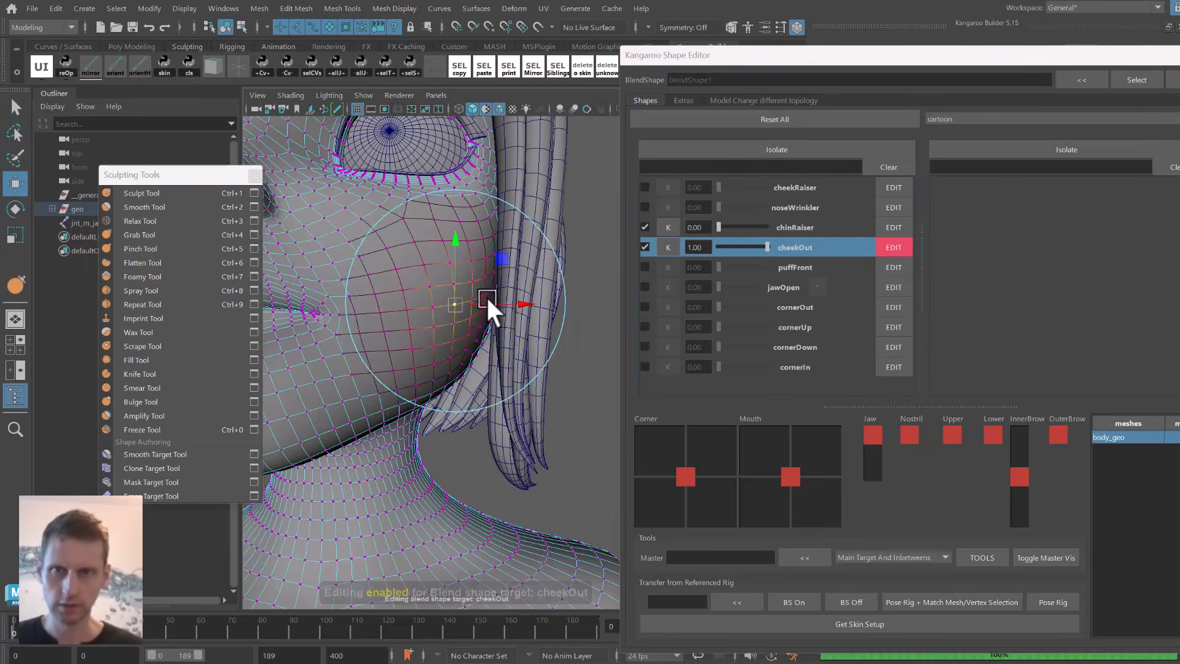
scroll(479, 311, "up", 8)
scroll(467, 317, "down", 8)
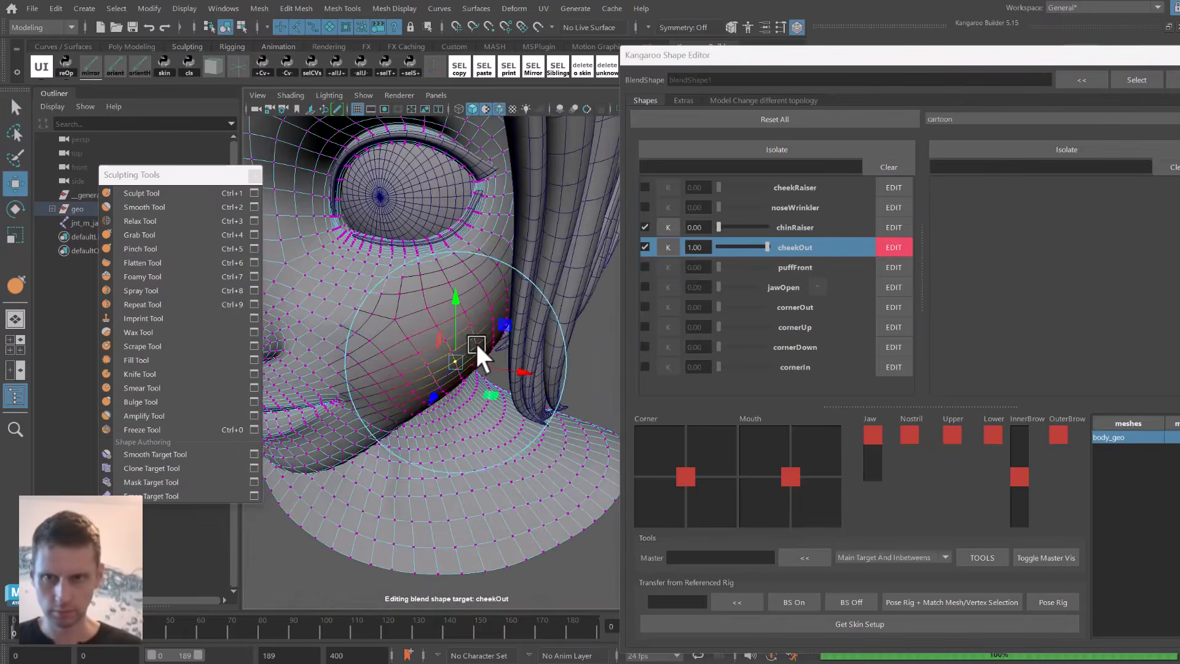
left_click_drag(482, 350, 456, 365, "alt")
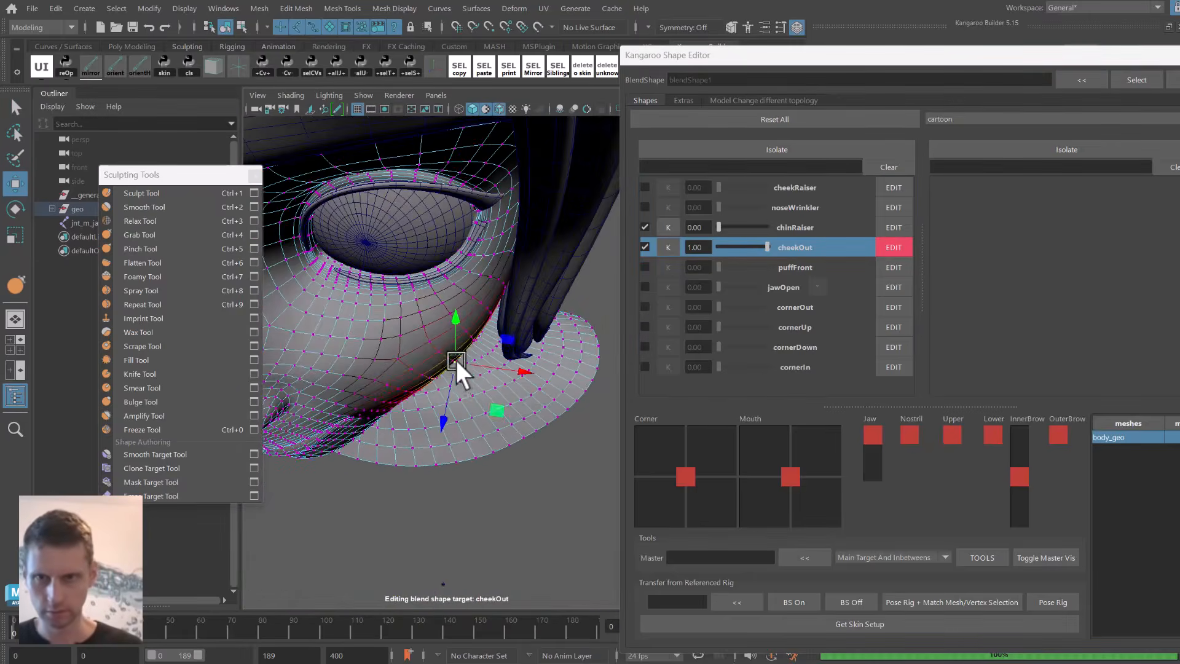
left_click_drag(490, 403, 507, 318, "alt")
key("r")
right_click_drag(507, 318, 491, 310, "alt")
left_click_drag(492, 310, 563, 258, "alt")
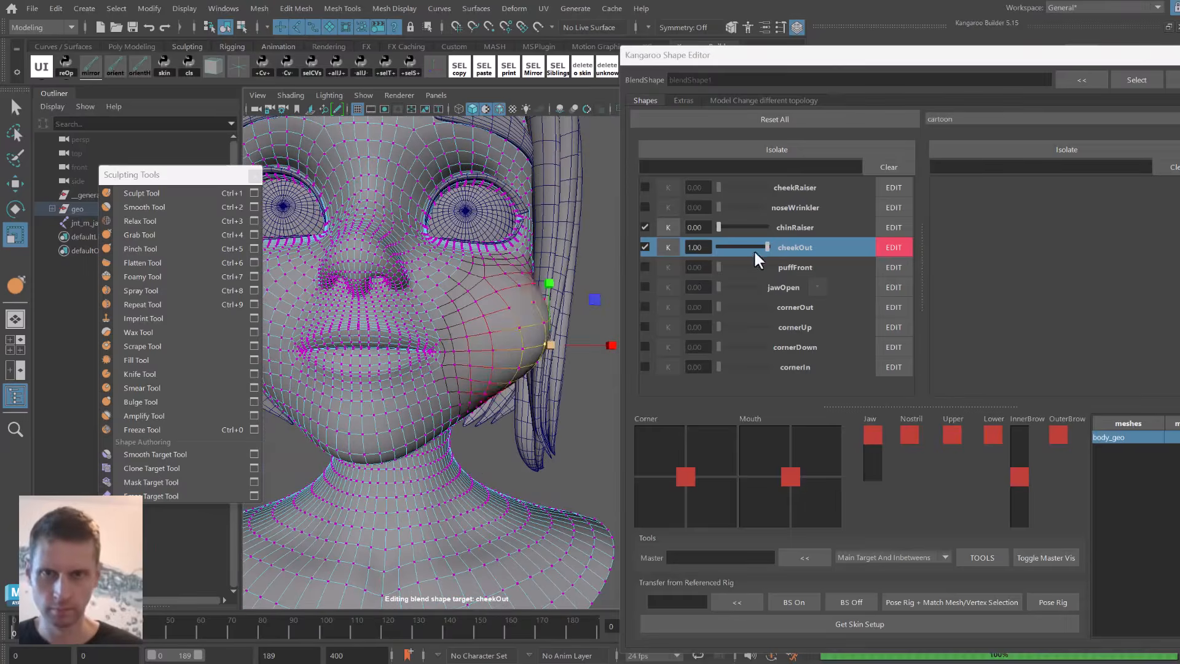
Return body_geo to object selection, end the cheekOut editing, and mirror the target to the other cheek.
mouse_move(766, 247)
left_mouse_down()
mouse_move(710, 238)
mouse_move(766, 239)
left_mouse_up()
left_click_drag(545, 277, 480, 343, "alt")
key("q")
right_click_drag(478, 332, 512, 287)
left_click_drag(512, 287, 549, 218, "alt")
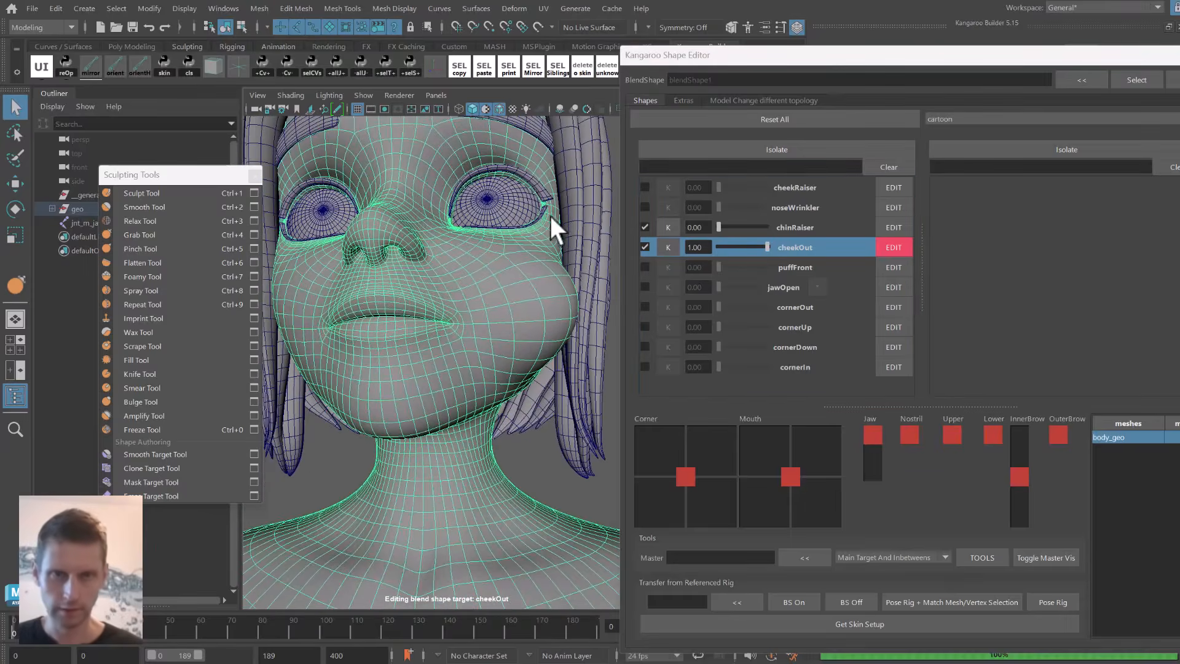
left_click(892, 247)
right_click(1115, 437)
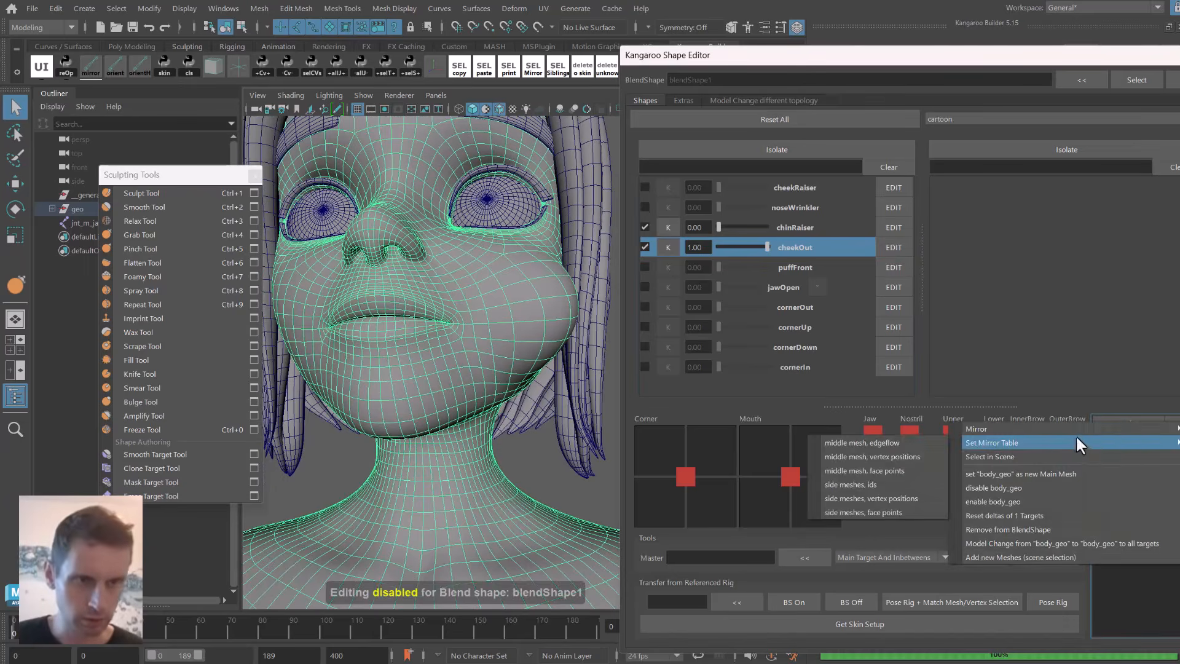
left_click(860, 430)
Check the cheekOut and chinRaiser shapes by varying their weights around the face, leaving both at 0.00.
left_click_drag(486, 240, 515, 290, "alt")
left_click_drag(767, 246, 791, 263)
left_click_drag(528, 264, 490, 263, "alt")
left_click_drag(766, 247, 807, 206)
left_click_drag(470, 263, 532, 229, "alt")
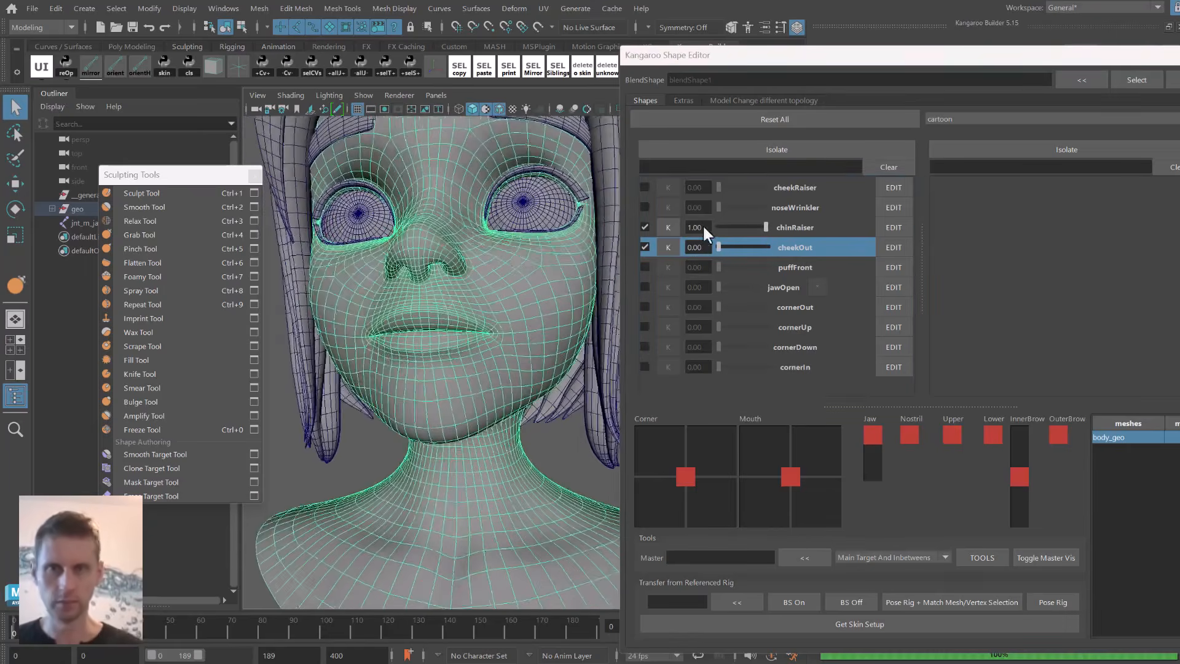
left_click_drag(765, 227, 695, 226)
left_click_drag(492, 289, 464, 281, "alt")
scroll(463, 281, "down", 3)
middle_click_drag(457, 249, 451, 280, "alt")
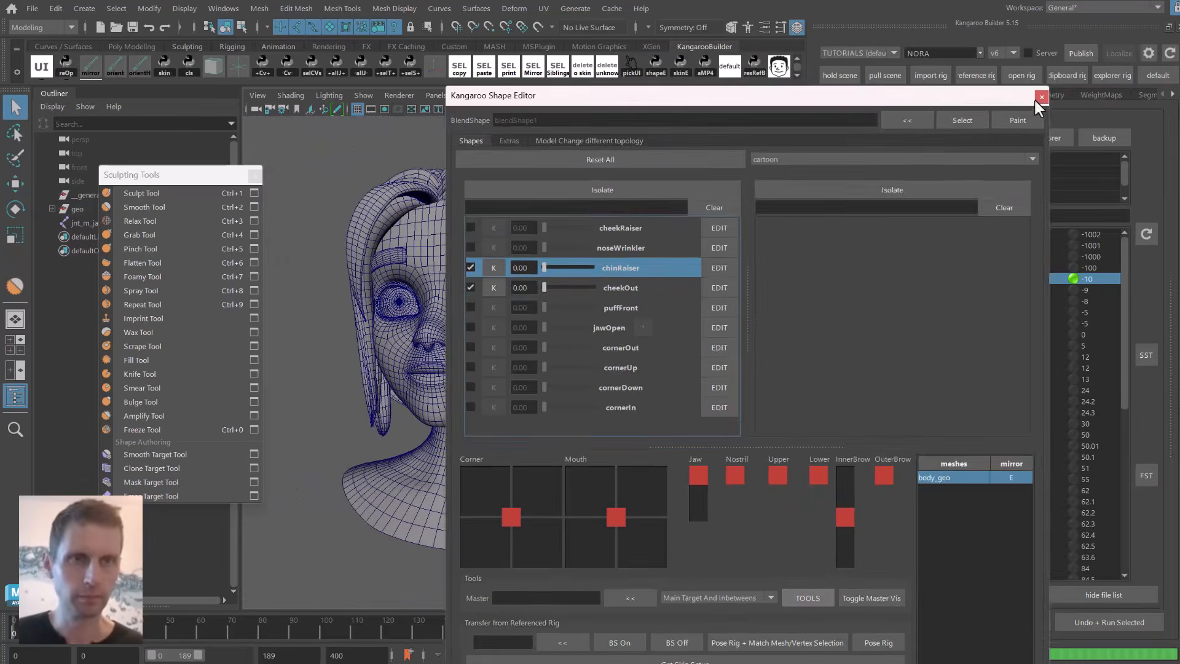
Close the Shape Editor and find the importBlendShapeFile function in the builder by searching for importblend.
left_click(1041, 95)
left_click(892, 217)
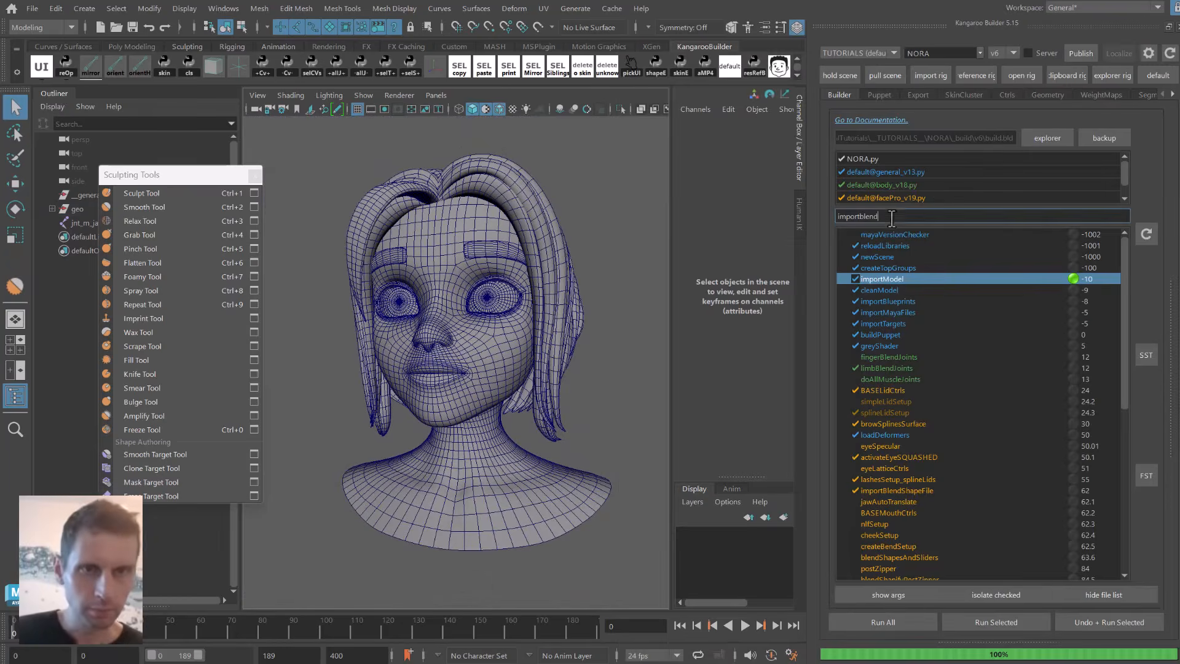
key("Return")
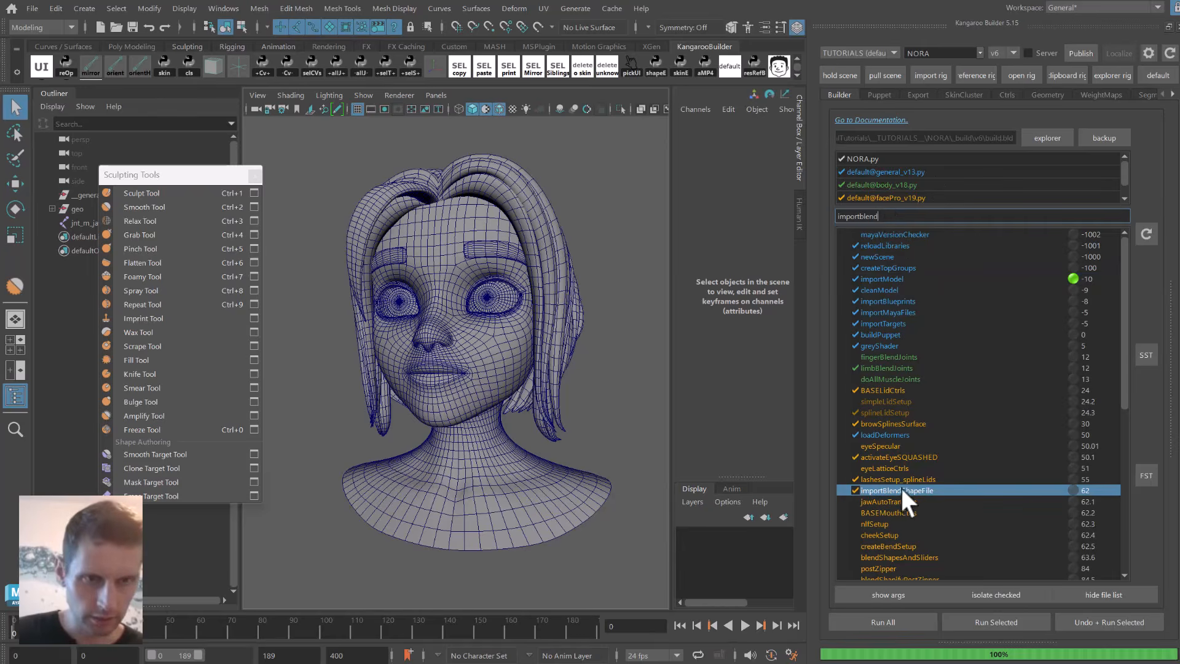
Reveal the file actions of importBlendShapeFile and save the blendShape file.
left_click_drag(1166, 376, 959, 355)
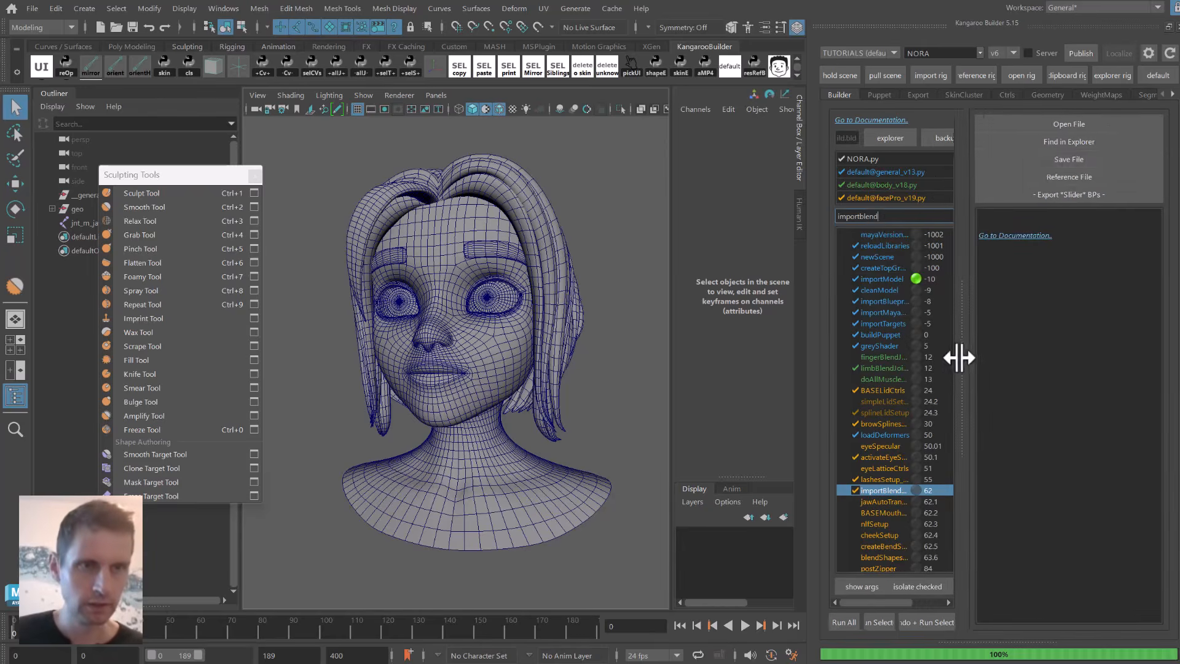
left_click(1057, 162)
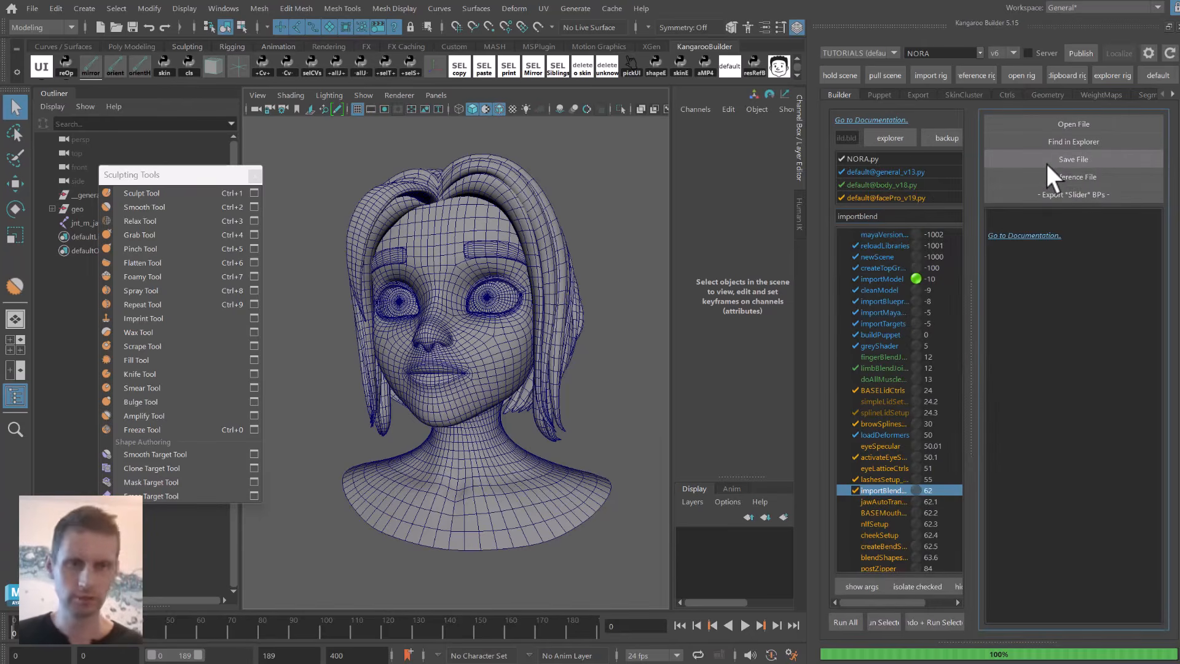
left_click_drag(971, 311, 1038, 295)
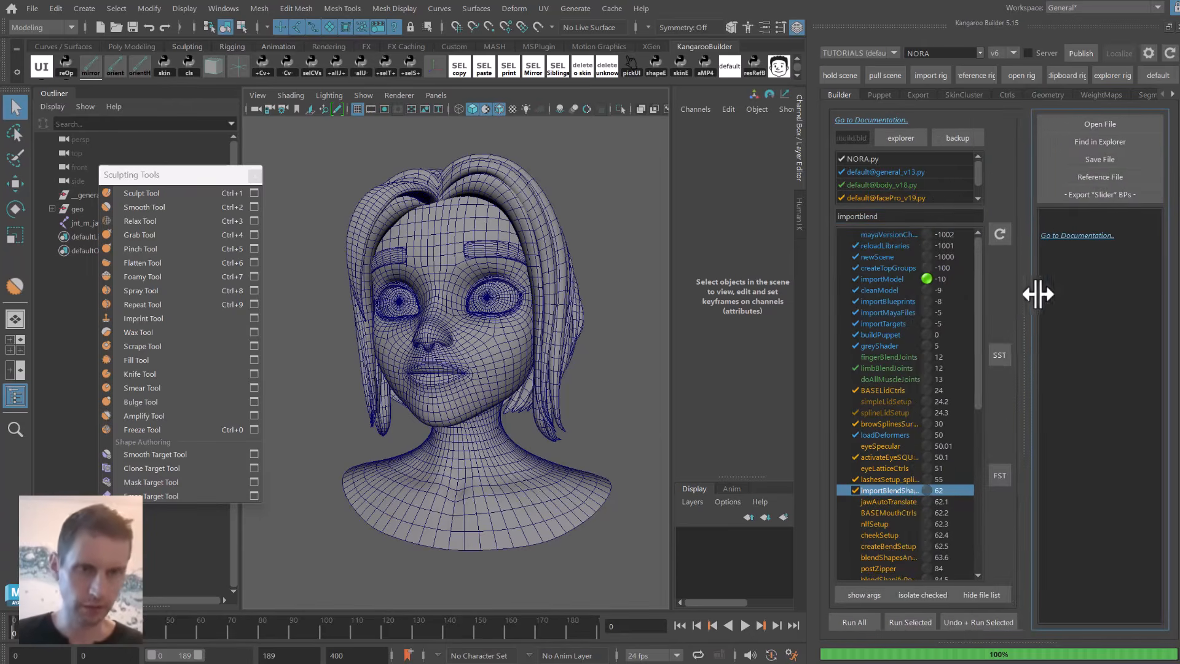
Show the arguments of importBlendShapeFile, check its sFile entry, and select body_geo in the scene.
left_click(870, 594)
left_click(1001, 527)
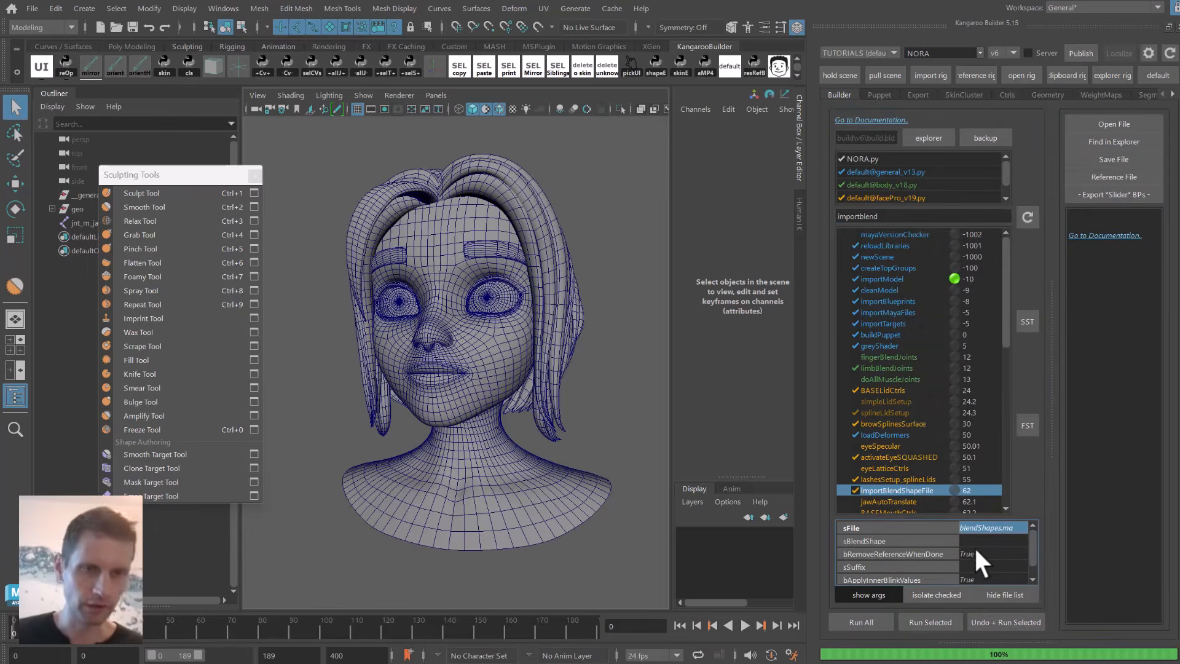
right_click(899, 484)
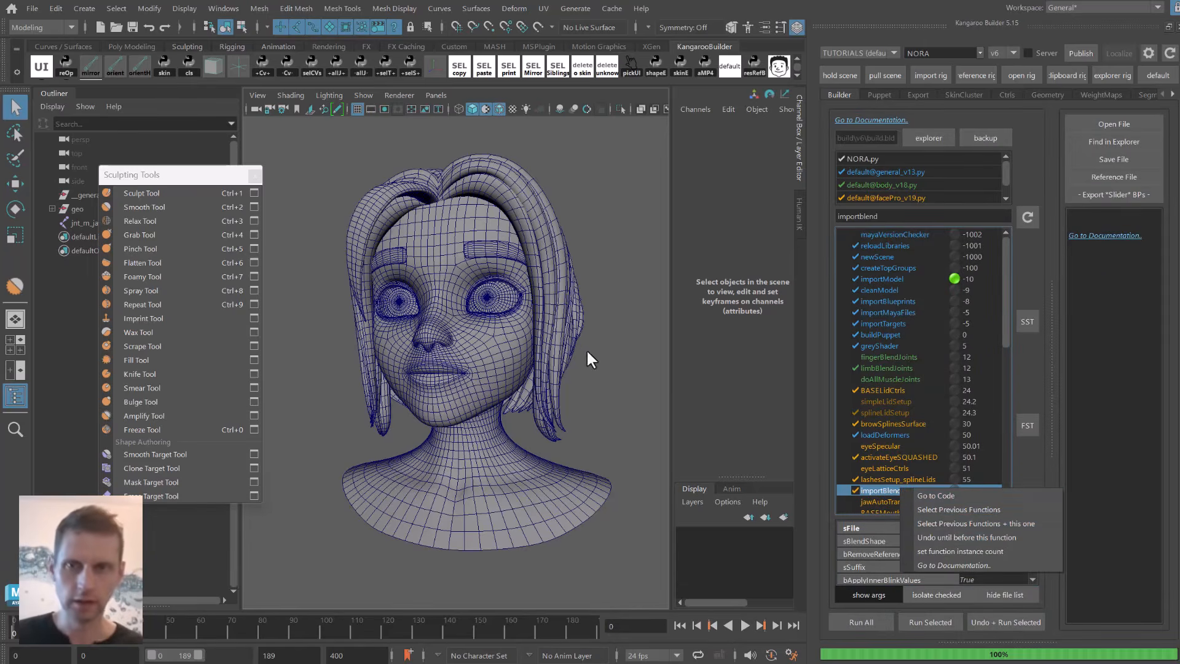
left_click(553, 360)
left_click(516, 364)
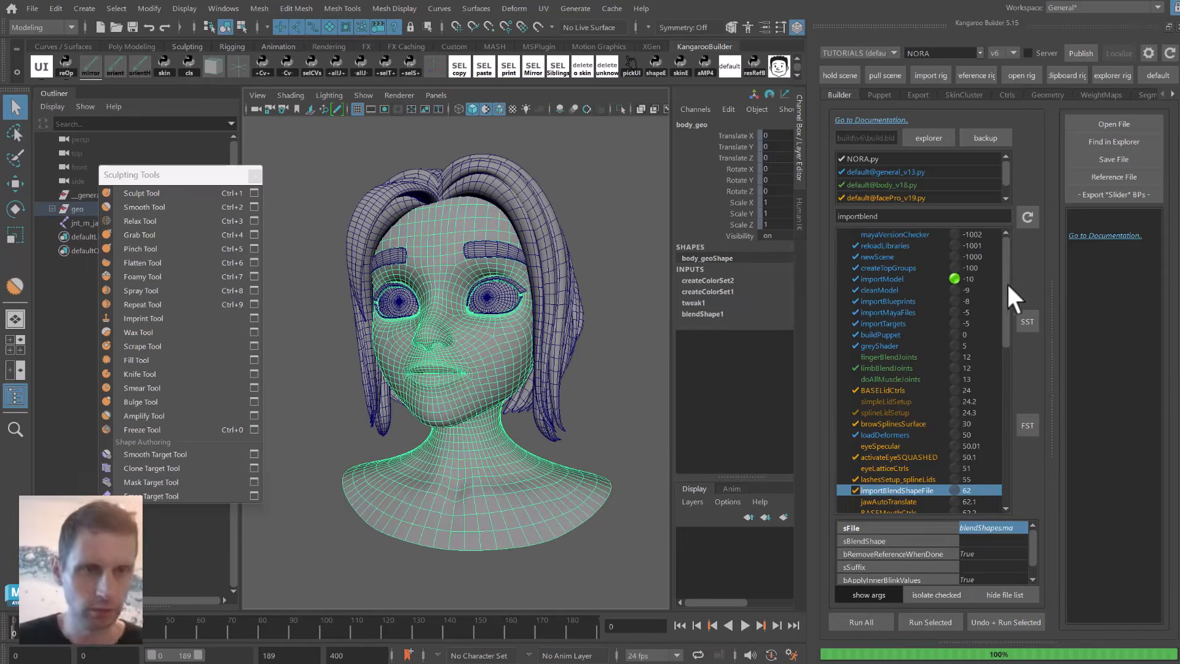
Enable blendShapesAndSliders in the build list and run all previous functions together with it.
left_click_drag(1005, 282, 972, 364)
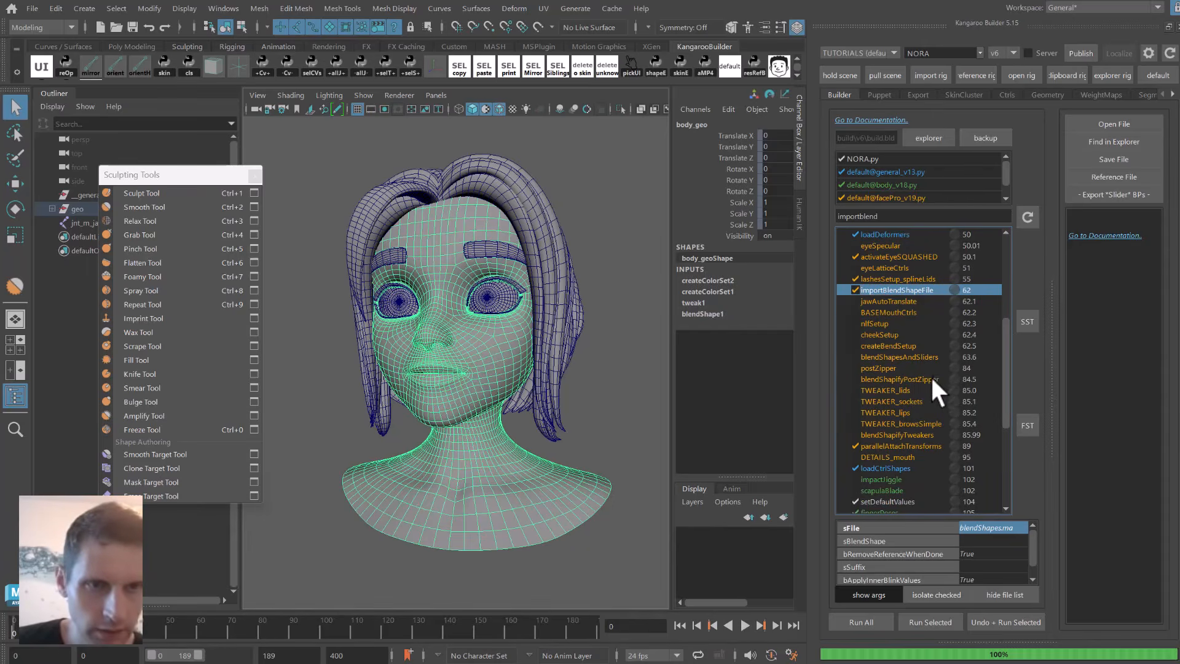
left_click(922, 356)
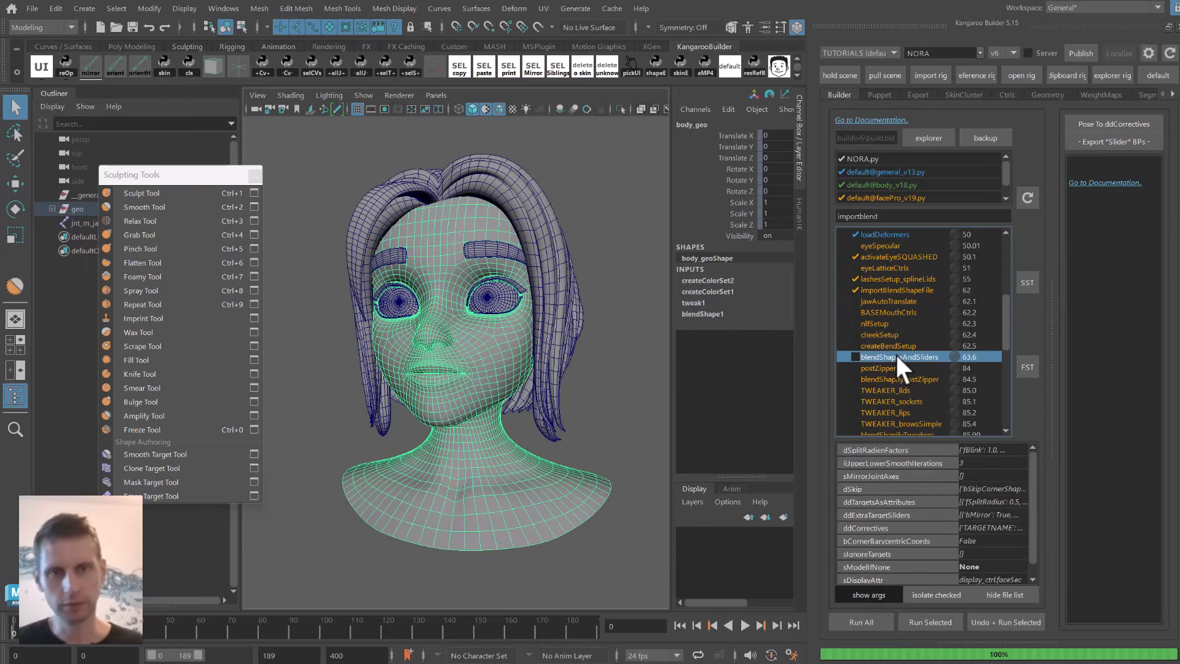
left_click(916, 288, "ctrl")
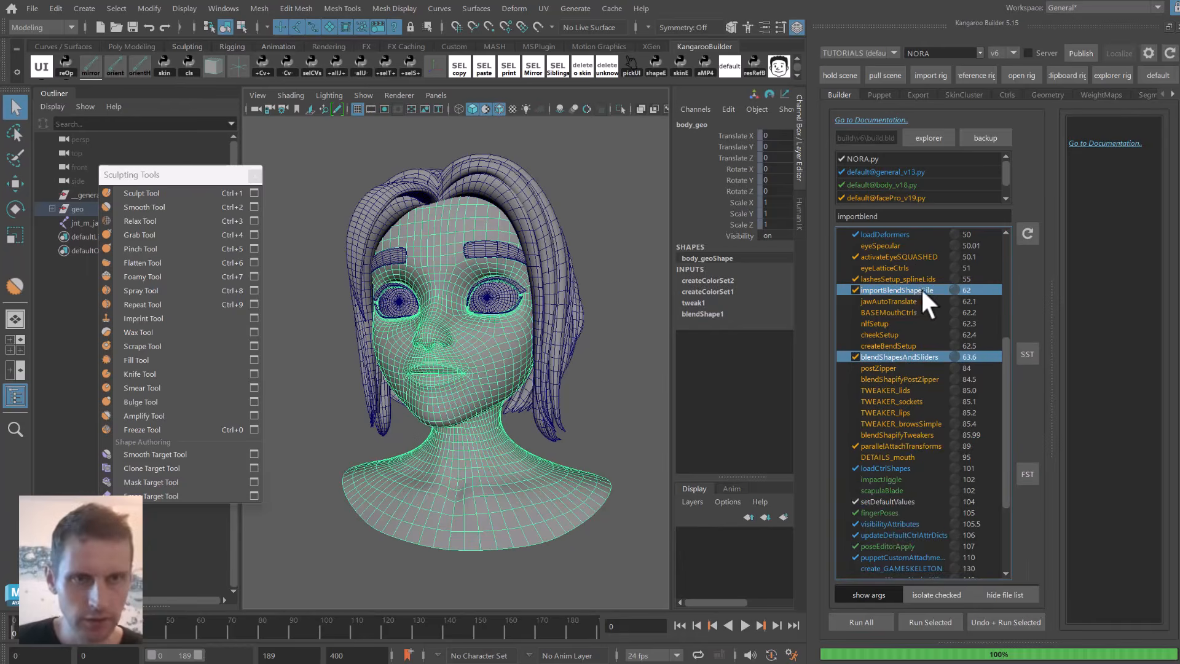
left_click(896, 357)
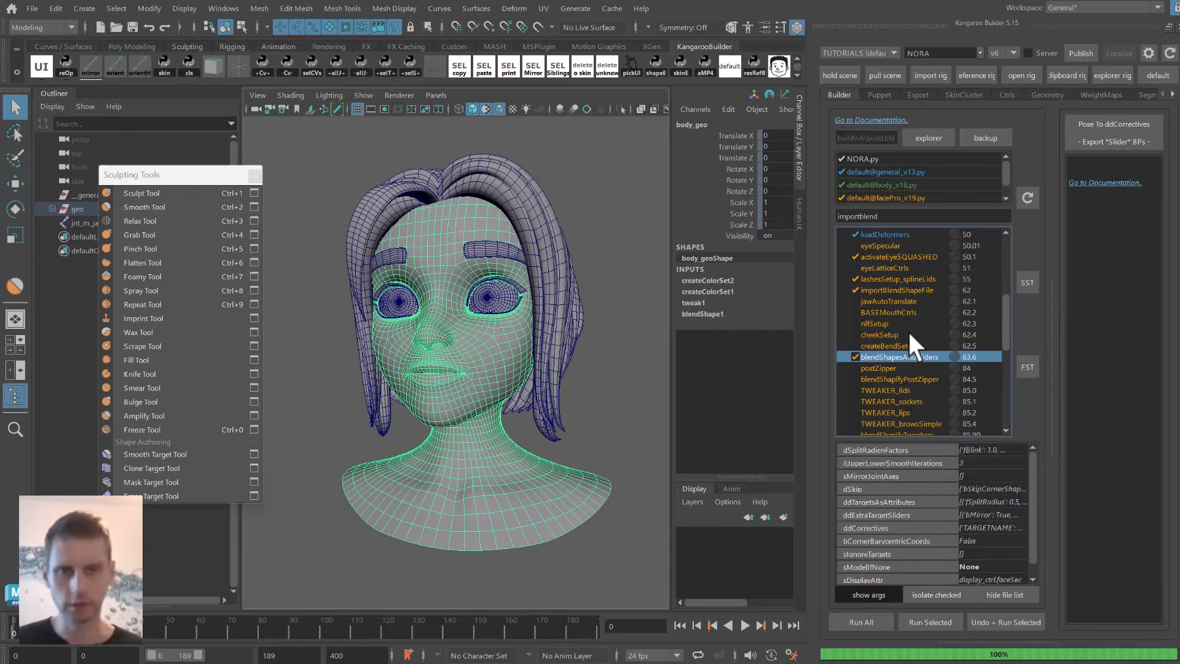
right_click(894, 355)
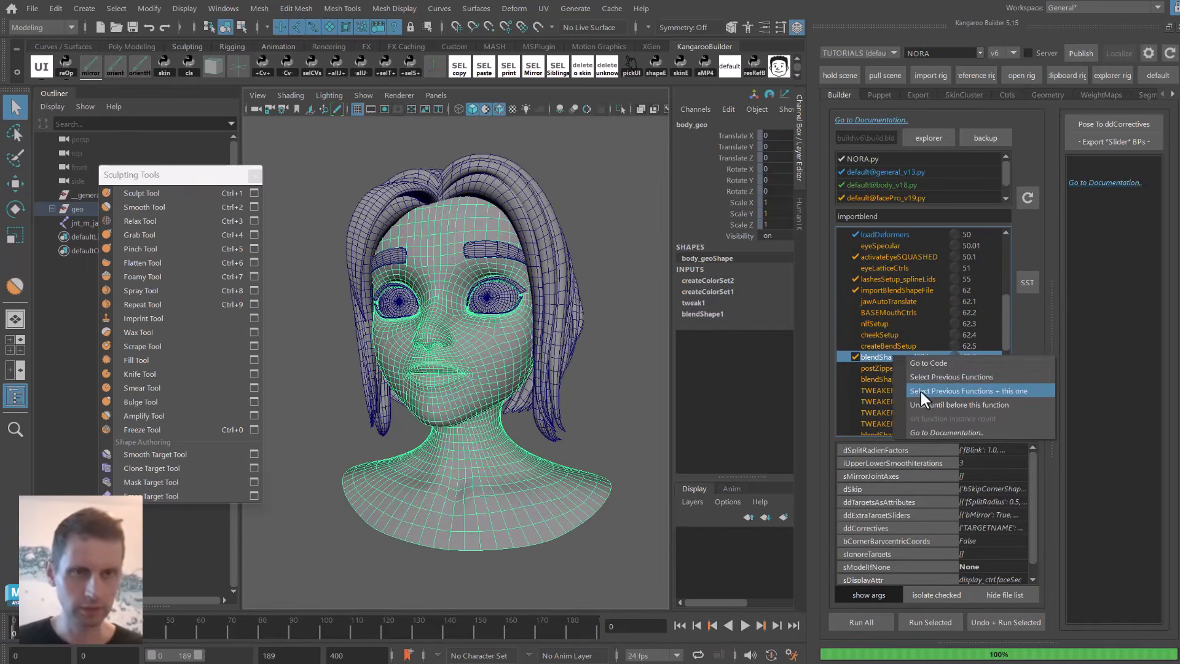
left_click(921, 390)
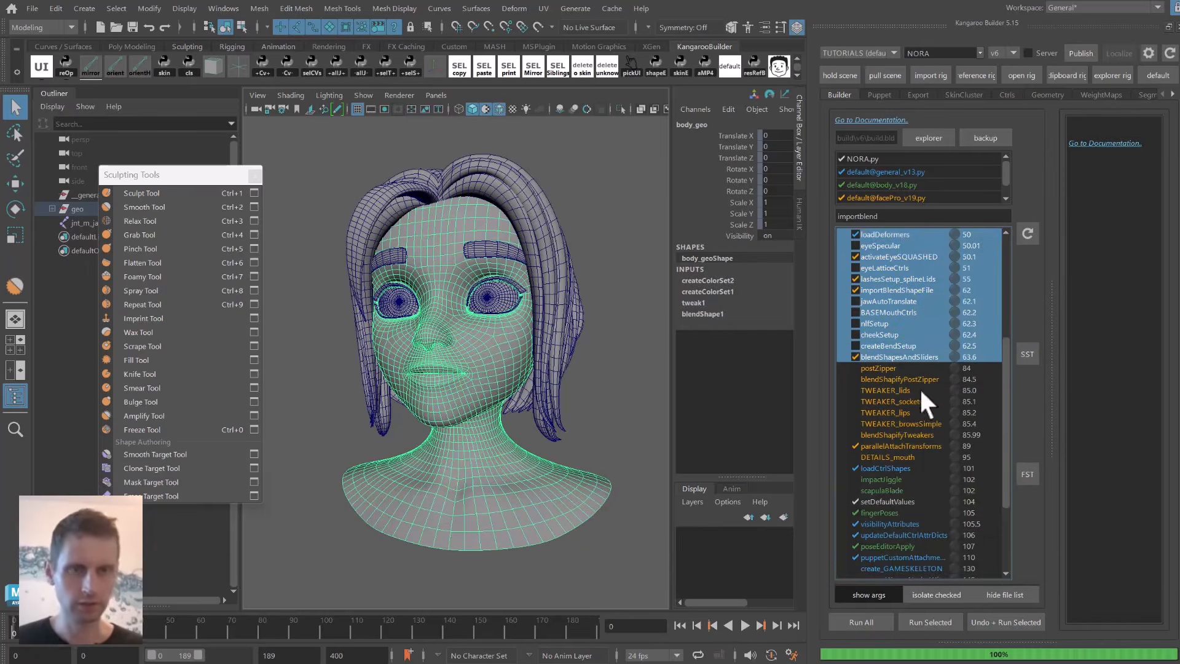
left_click(937, 622)
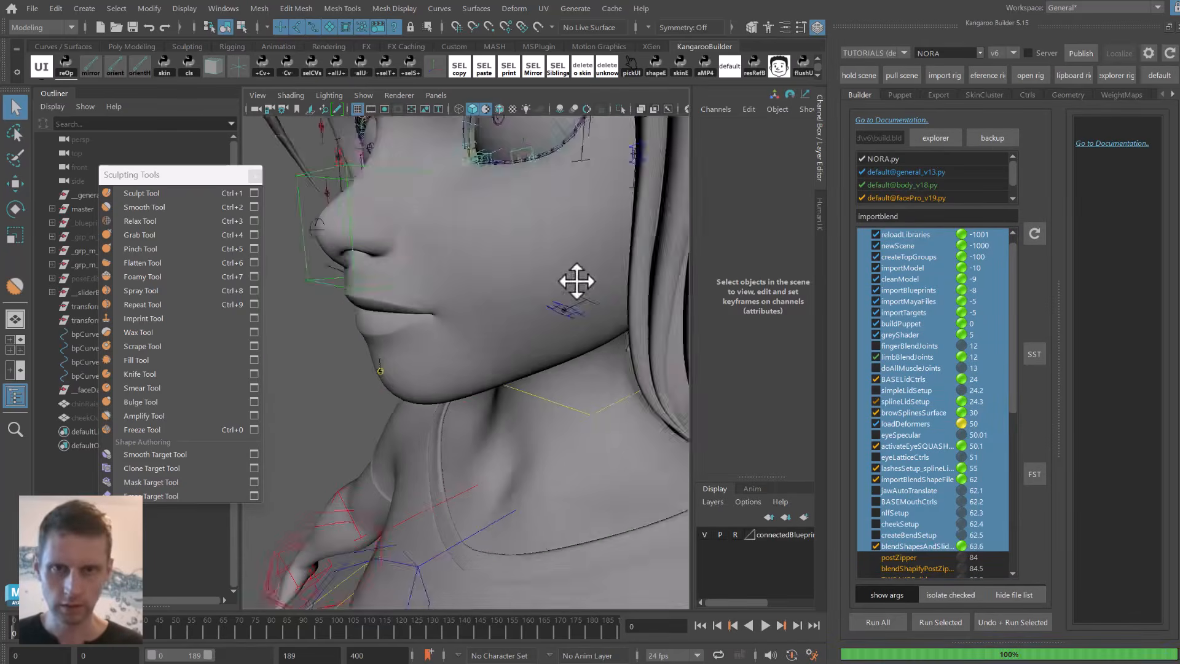
Frame the left puff slider, try puffing the cheek with its control, and show the wireframe on the shaded mesh.
left_click(618, 282)
key("f")
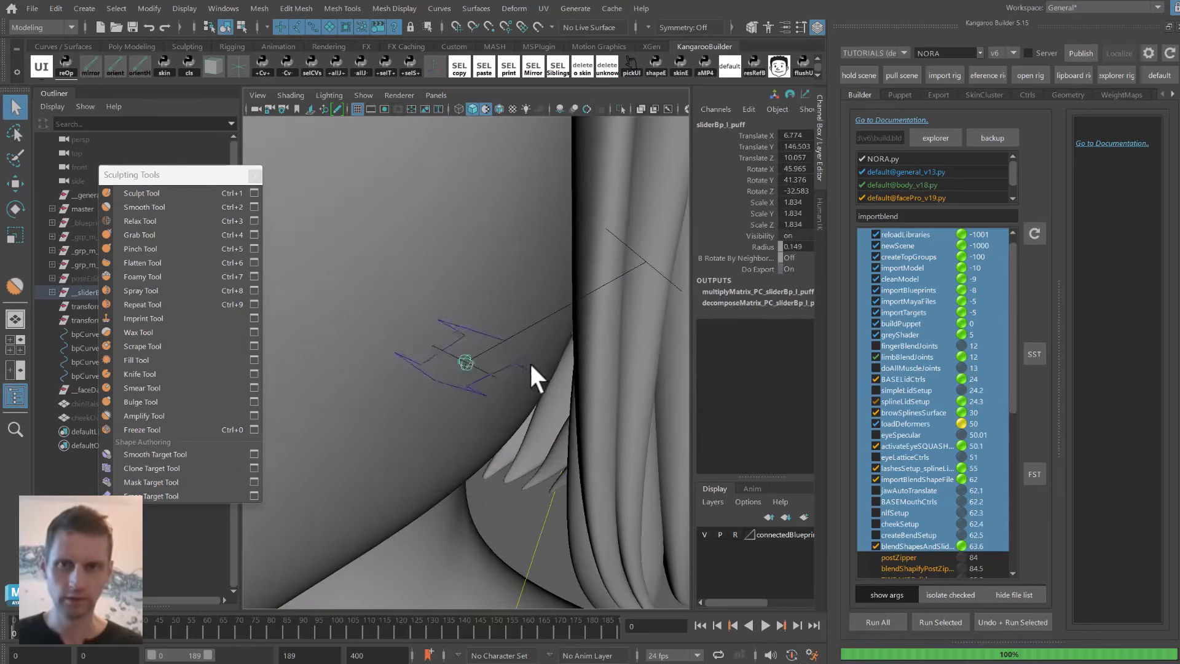
left_click(530, 366)
right_click_drag(529, 363, 390, 246, "alt")
key("w")
mouse_move(549, 338)
left_mouse_down()
mouse_move(582, 331)
mouse_move(588, 311)
mouse_move(559, 327)
mouse_move(581, 329)
left_mouse_up()
key("alt+5")
Try moving puff_r_ctrl and chinRaiser_ctrl, undoing each move.
left_click(326, 356)
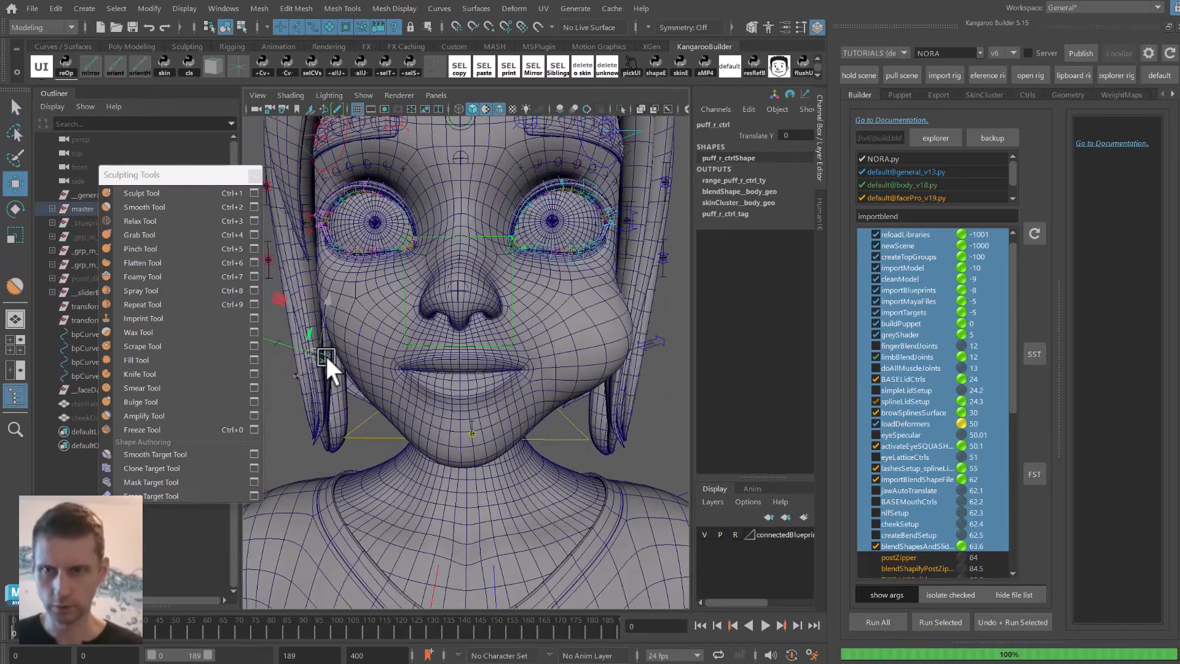
left_click_drag(324, 356, 285, 333)
key("ctrl+z")
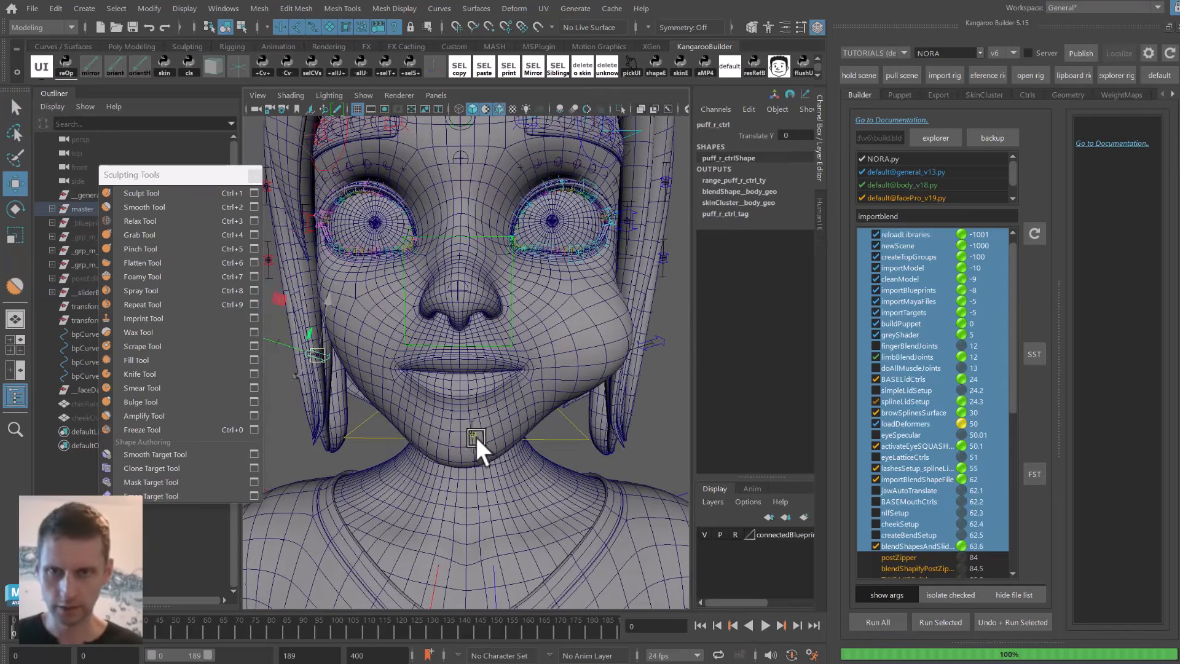
left_click(475, 437)
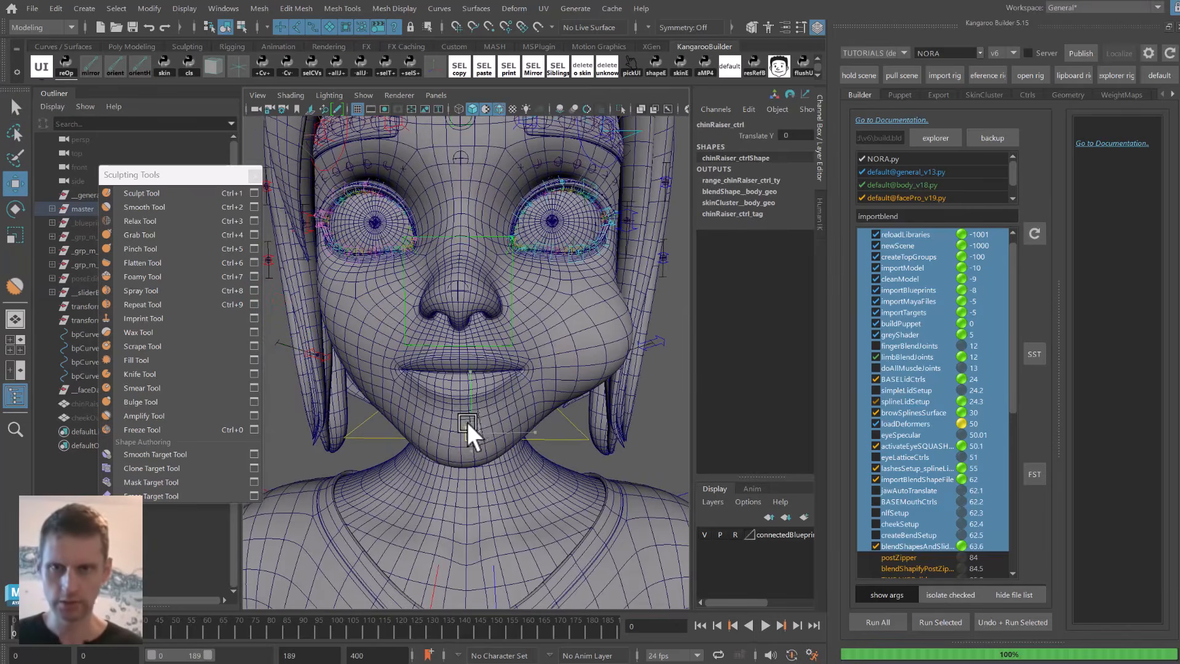
left_click_drag(467, 422, 470, 403)
key("ctrl+z")
Reset the left cheek puff, try moving puff_l_ctrl again around the jaw, and undo the movement.
left_click_drag(646, 304, 575, 306, "alt")
right_click_drag(574, 306, 611, 308, "alt")
middle_click_drag(612, 308, 595, 314, "alt")
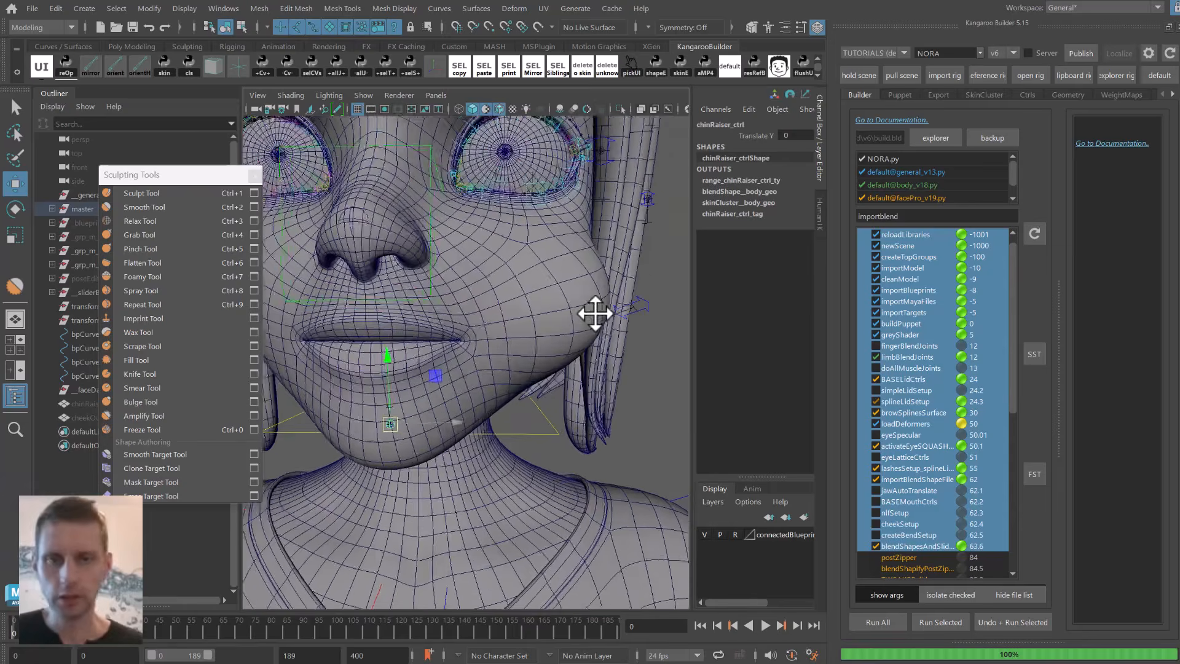
key("alt+2")
left_click_drag(579, 318, 599, 342)
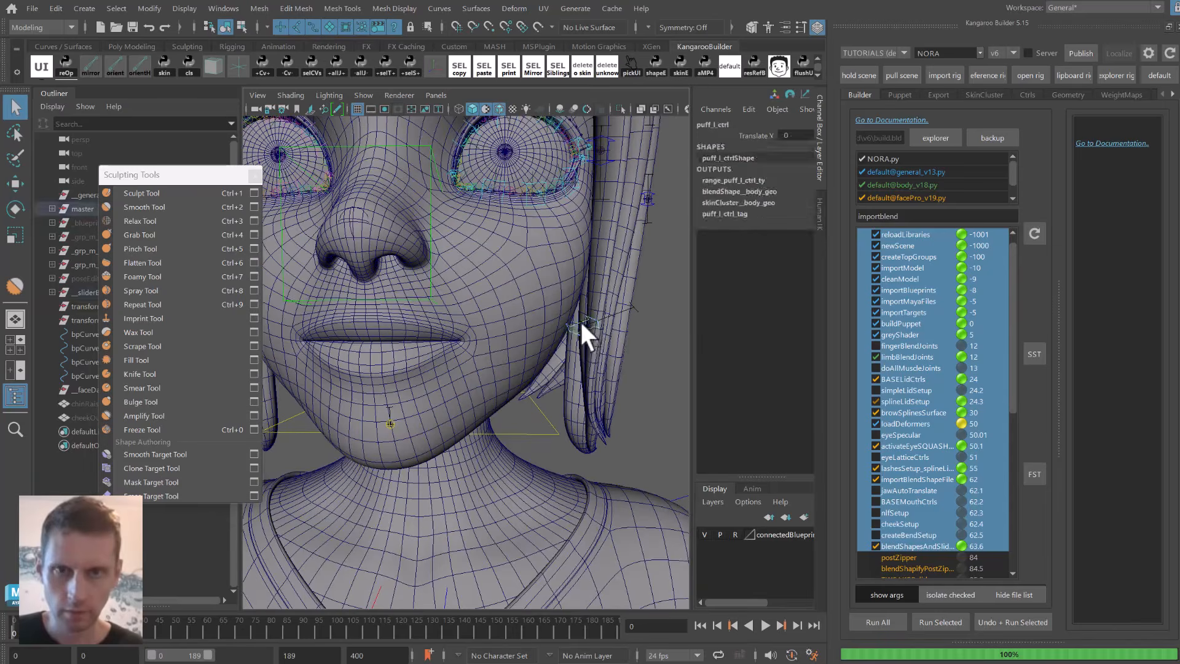
left_click(583, 330)
key("e")
left_click_drag(608, 330, 711, 322)
key("q")
key("w")
key("e")
key("q")
left_click(600, 327)
key("w")
key("ctrl+z")
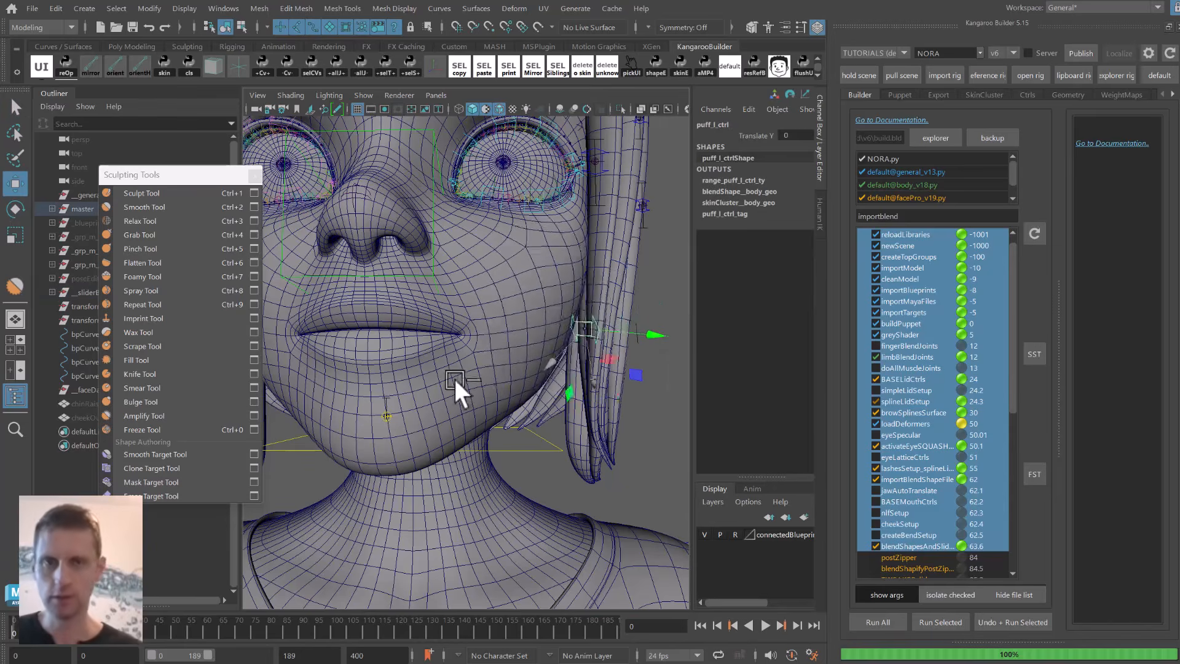
Center the sliderBp_m_chinRaiser blueprint on the chin by setting its Translate X to 0.
right_click_drag(455, 379, 595, 343, "alt")
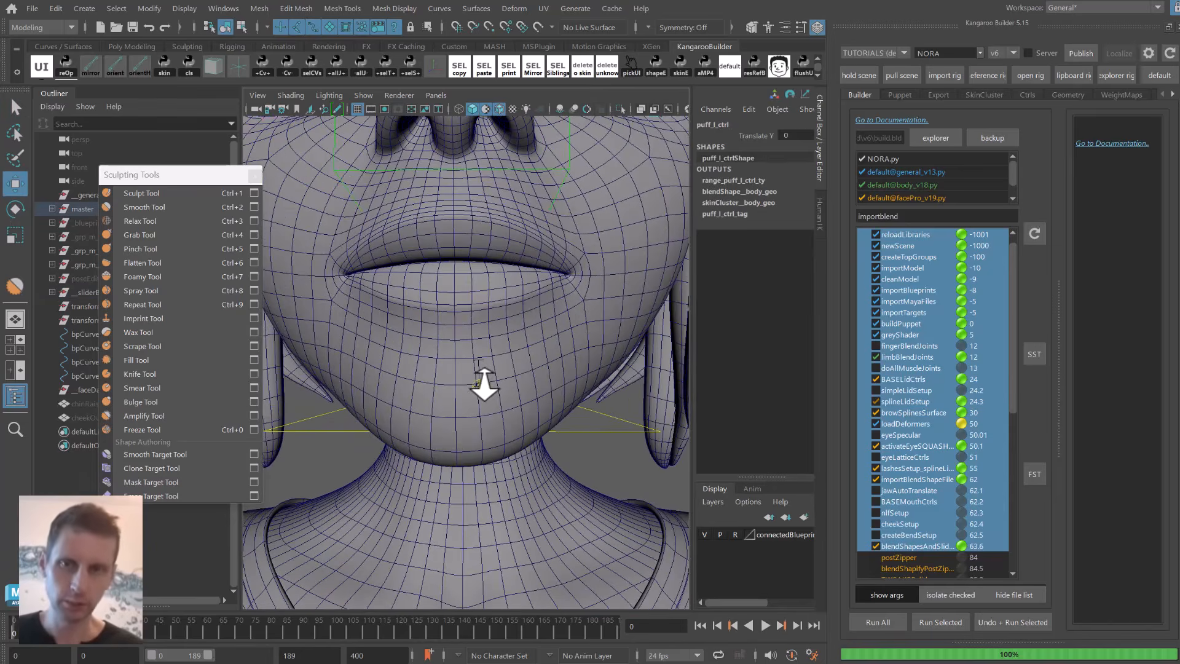
left_click(479, 387)
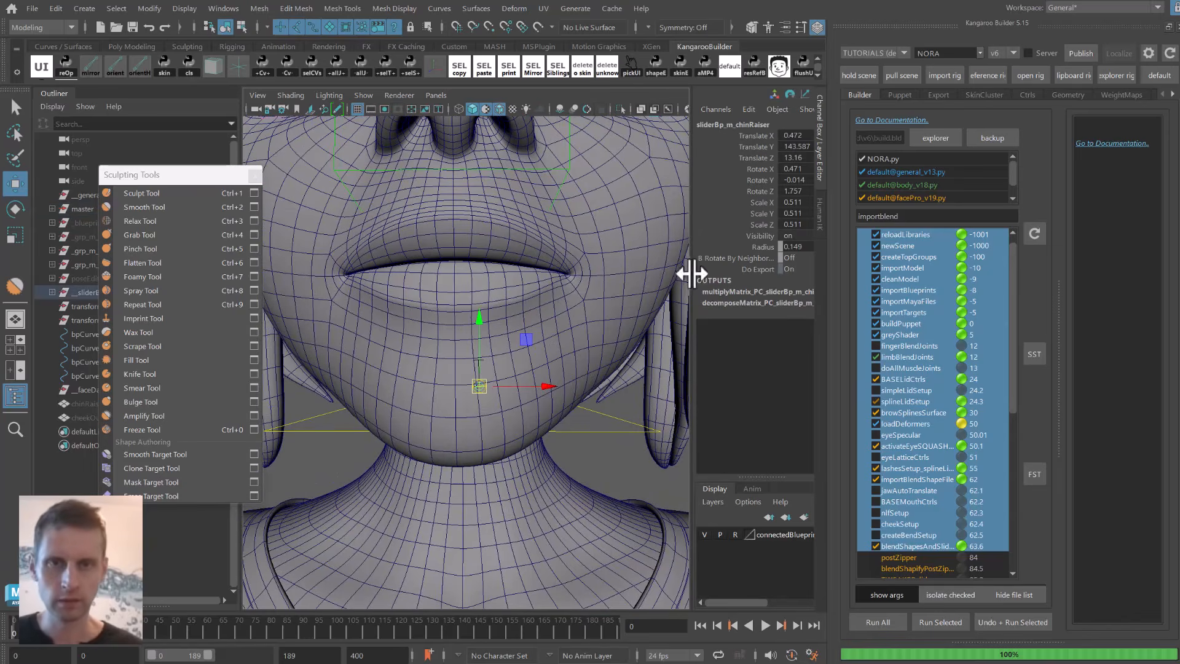
left_click_drag(692, 274, 645, 258)
double_click(794, 136)
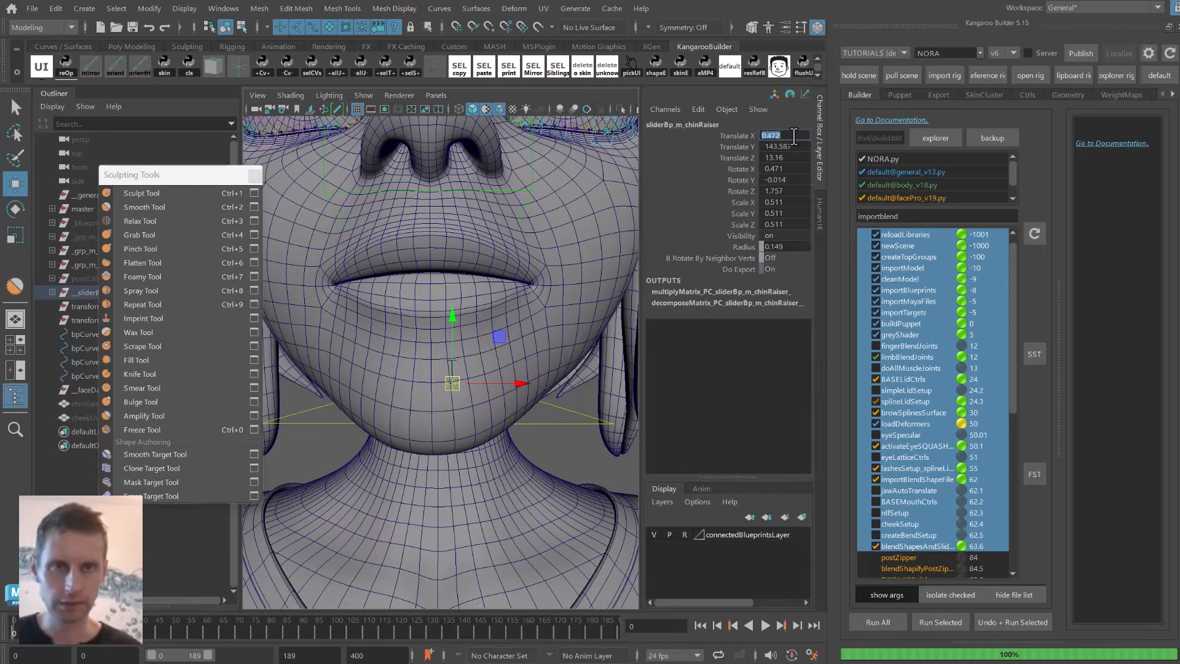
type("0")
key("Return")
Raise chinRaiser_ctrl to Translate Y 1 and check the chin shape from the front and the side.
key("f")
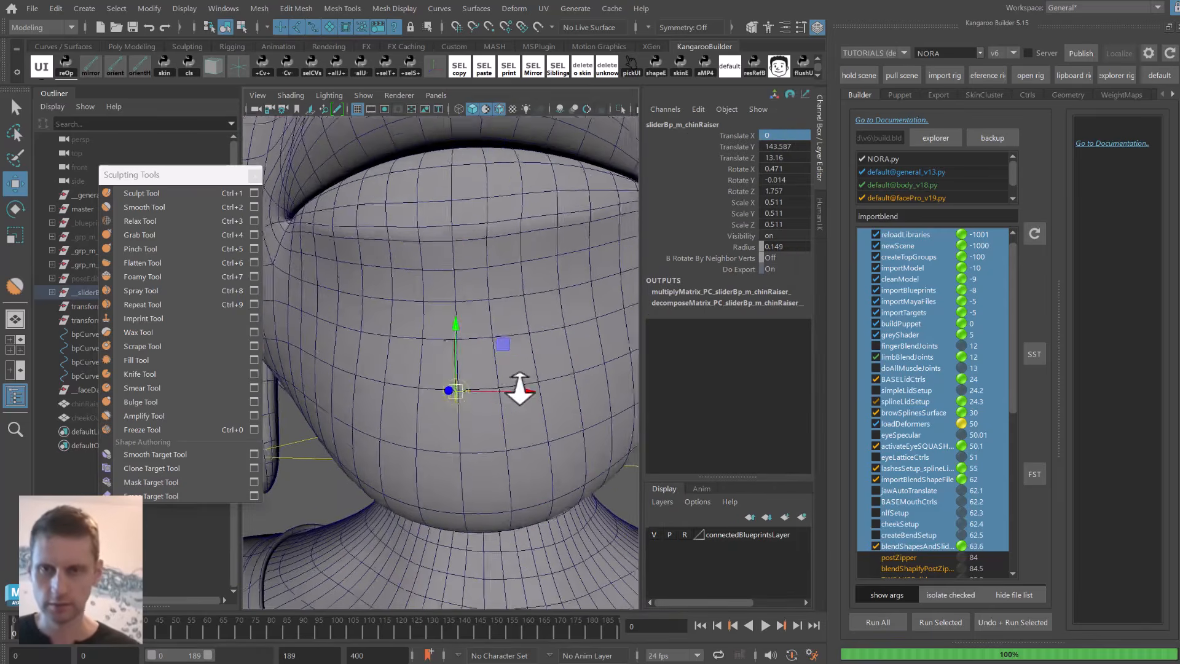
key("q")
left_click(464, 391)
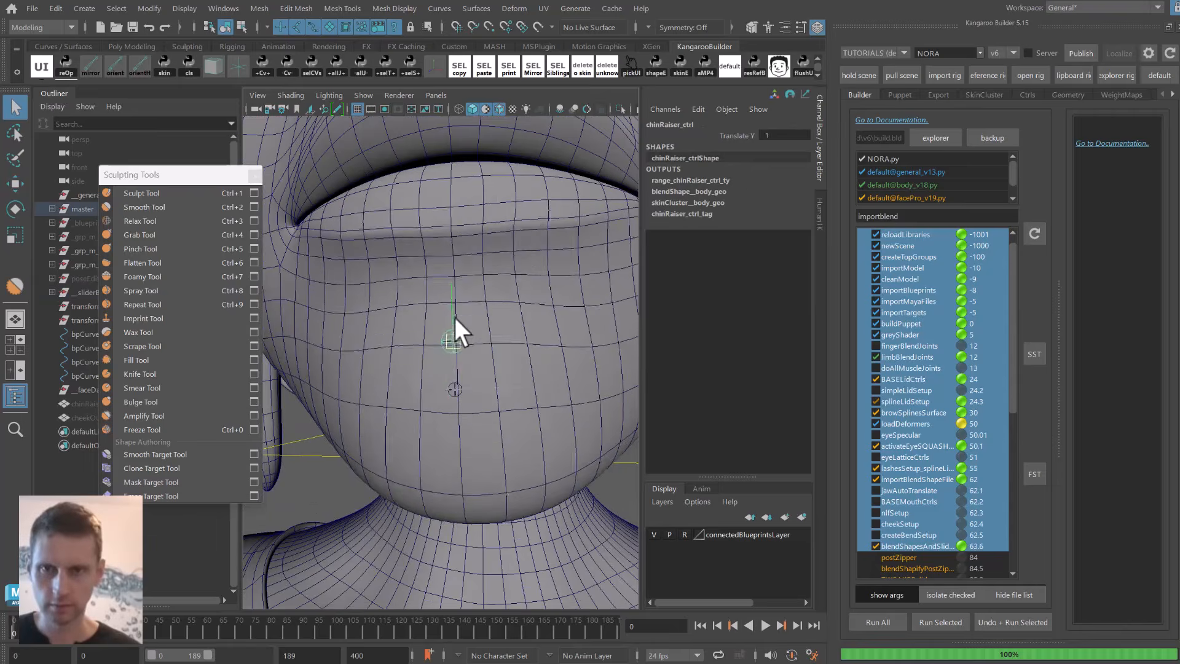
left_click_drag(455, 317, 414, 325)
middle_click_drag(414, 325, 467, 330, "alt")
key("q")
left_click_drag(360, 385, 405, 416)
key("e")
key("w")
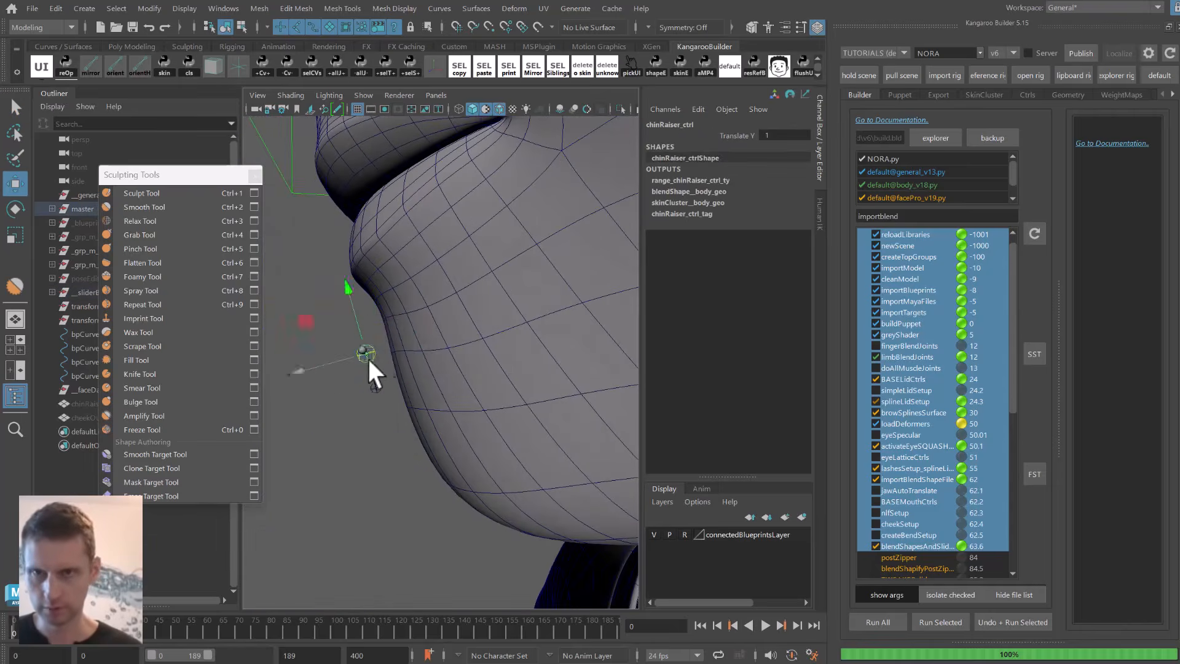
left_click_drag(368, 359, 359, 292)
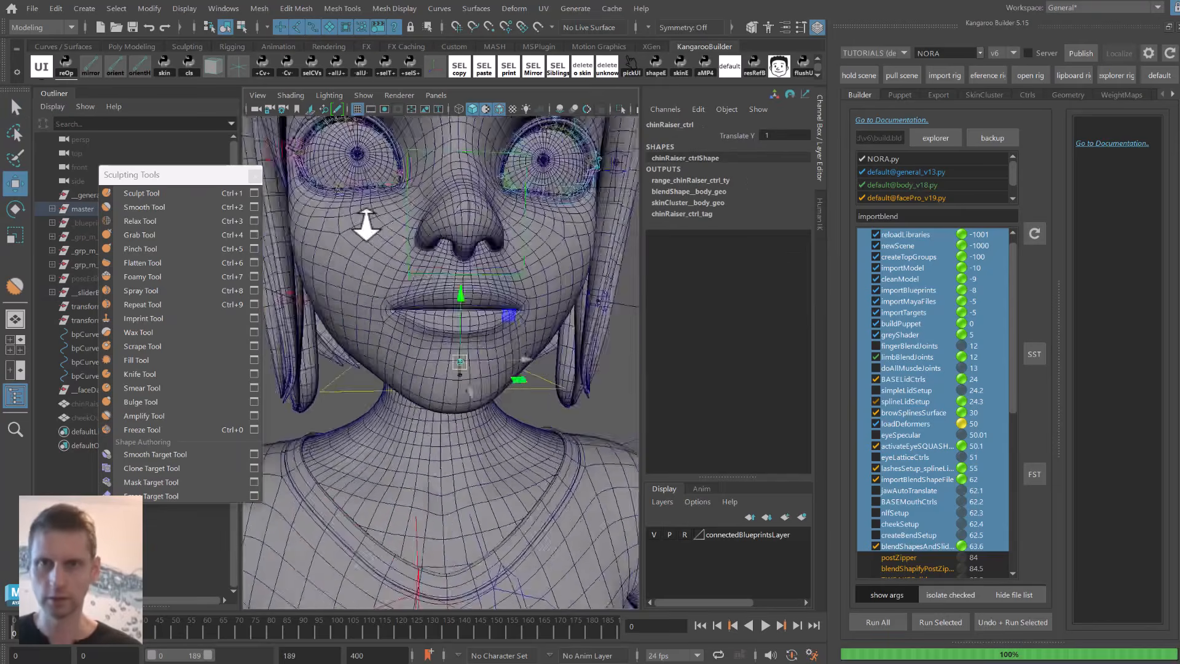
right_click_drag(367, 225, 370, 332, "alt")
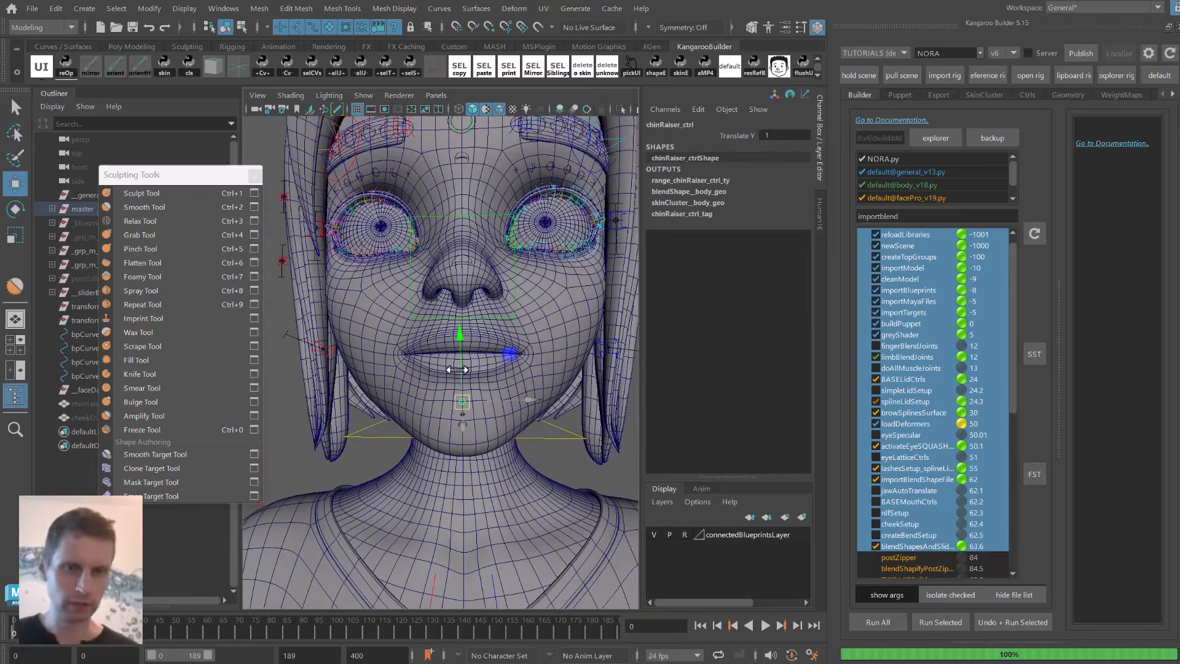
Select blendShapesAndSliders in the function list and export its slider blueprints.
left_click_drag(1017, 339, 1011, 387)
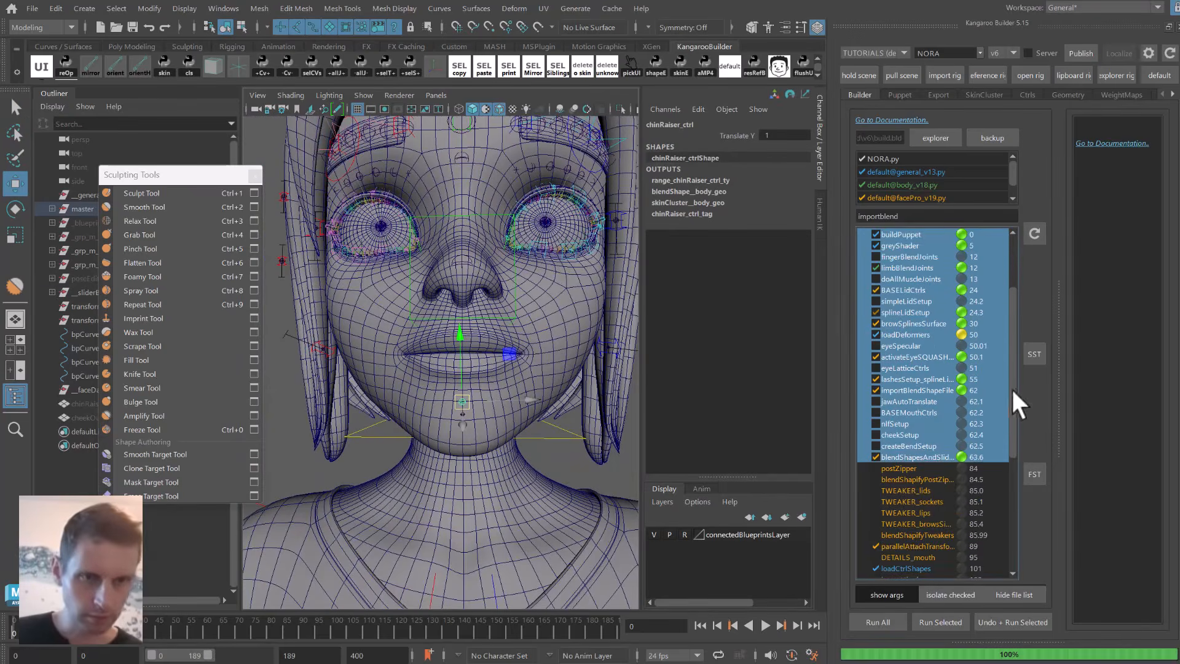
left_click(923, 456)
left_click_drag(1060, 353, 1022, 347)
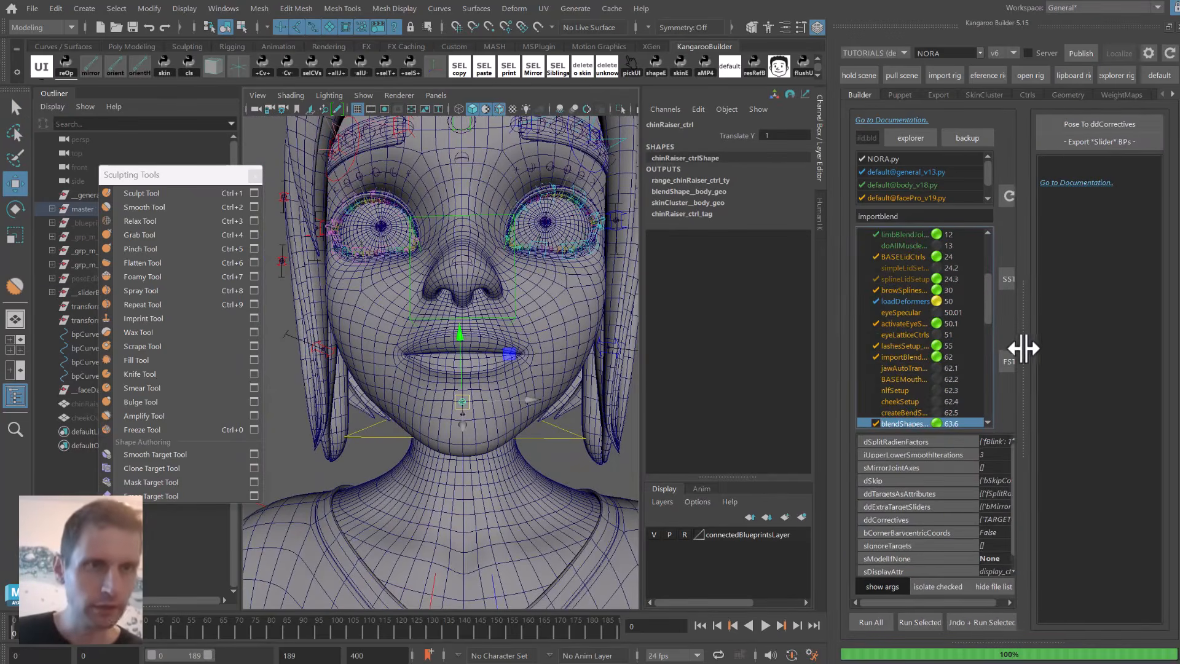
left_click(1096, 141)
Close the Sculpting Tools window and select the left eye's slider blueprints while _sliderBlueprints is isolated, leaving isolation at the end.
right_click_drag(564, 320, 479, 361, "alt")
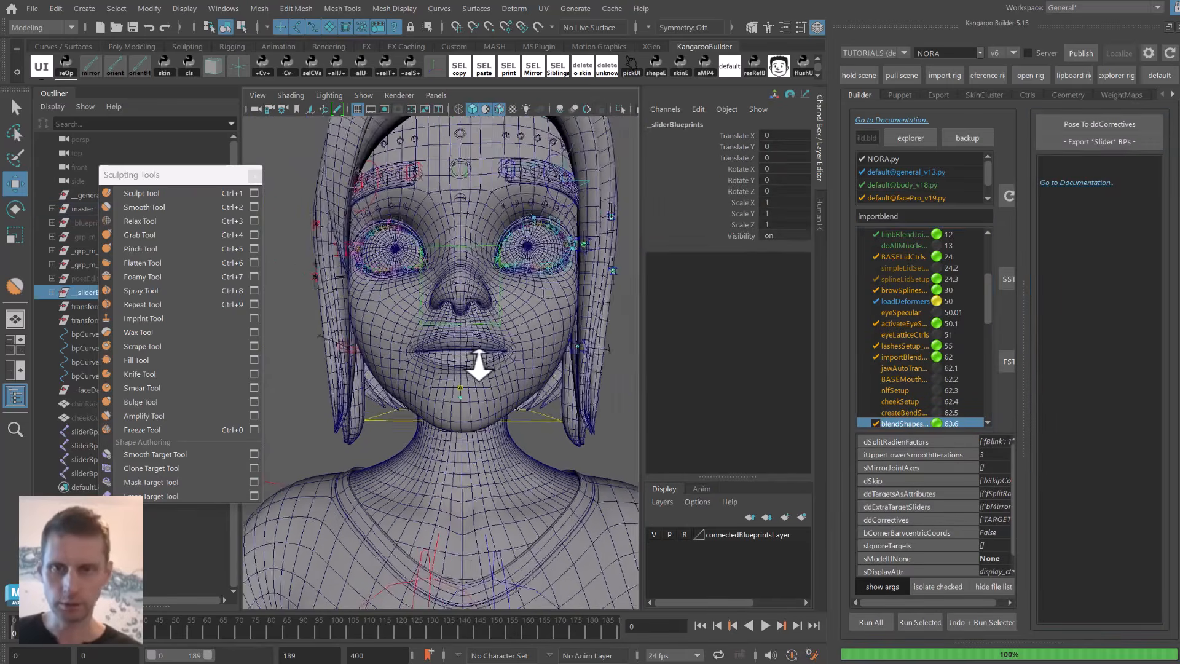
left_click_drag(479, 361, 461, 347, "alt")
left_click(255, 177)
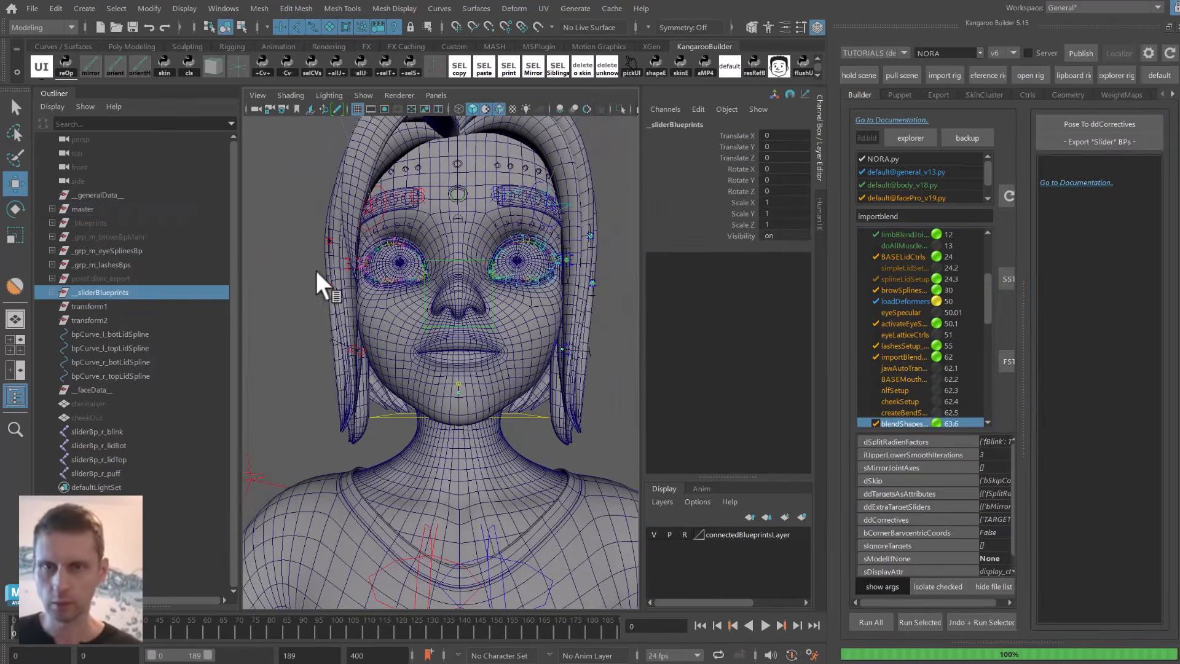
key("ctrl+1")
scroll(424, 270, "up", 3)
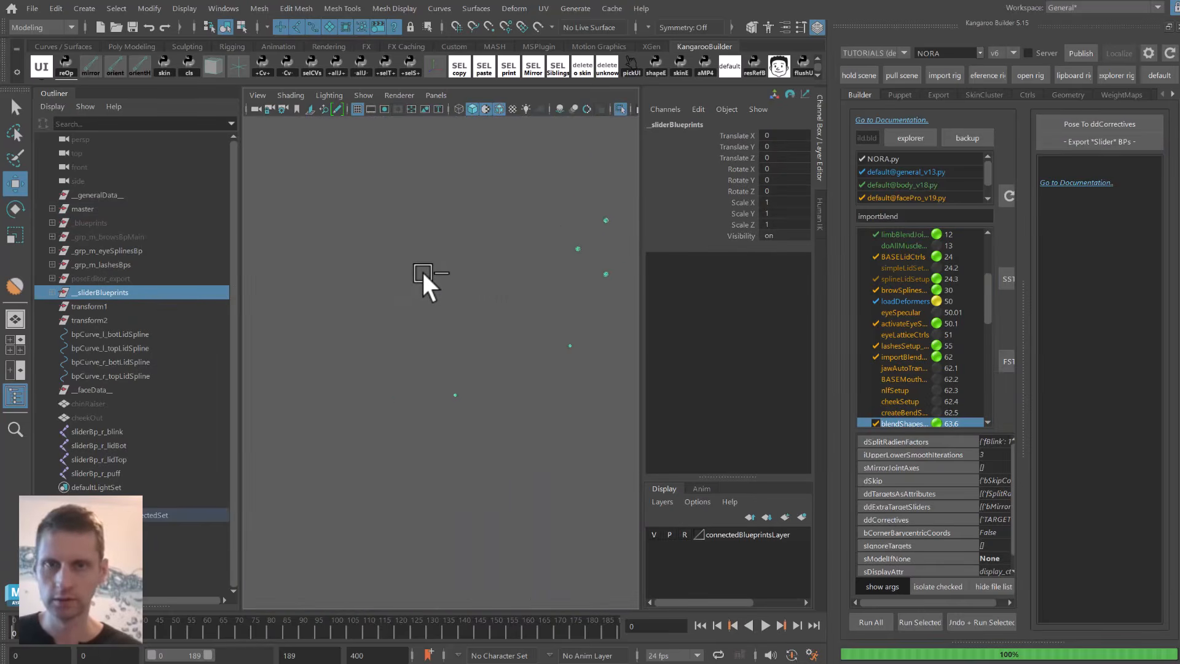
middle_click_drag(413, 274, 362, 276, "alt")
left_click_drag(488, 162, 617, 297)
key("ctrl+1")
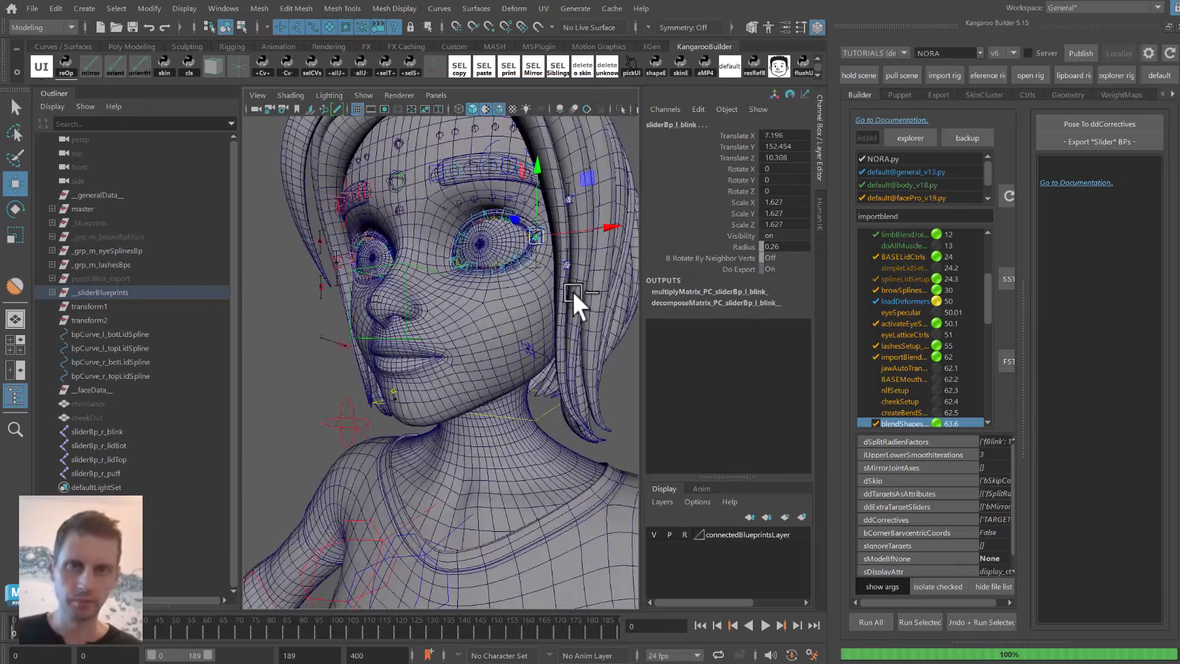
left_click_drag(499, 251, 522, 247, "alt")
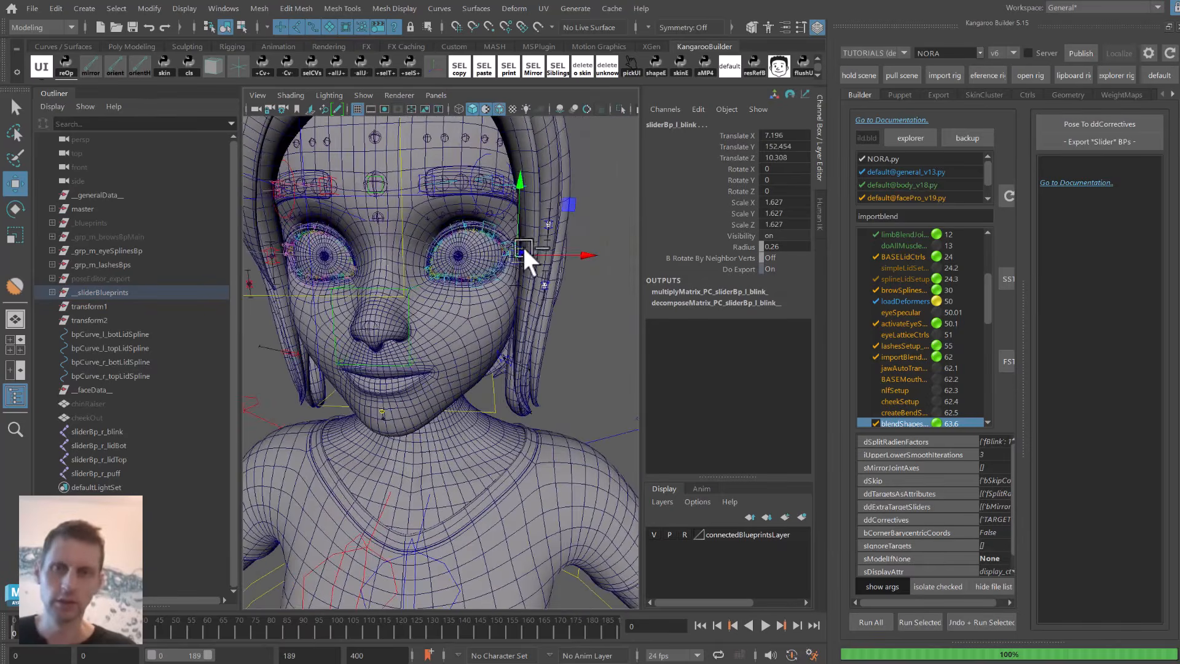
Isolate _sliderBlueprints again to pick sliderBp_l_blink, and bring back the full model.
left_click(104, 292)
key("ctrl+1")
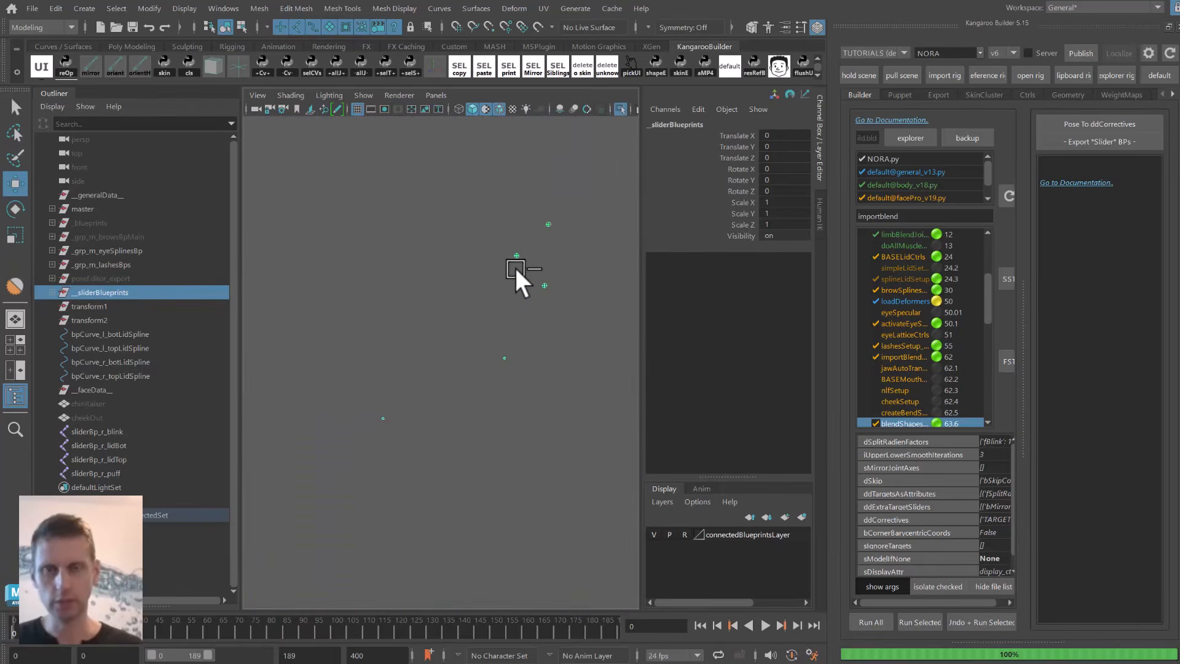
left_click_drag(533, 267, 533, 269)
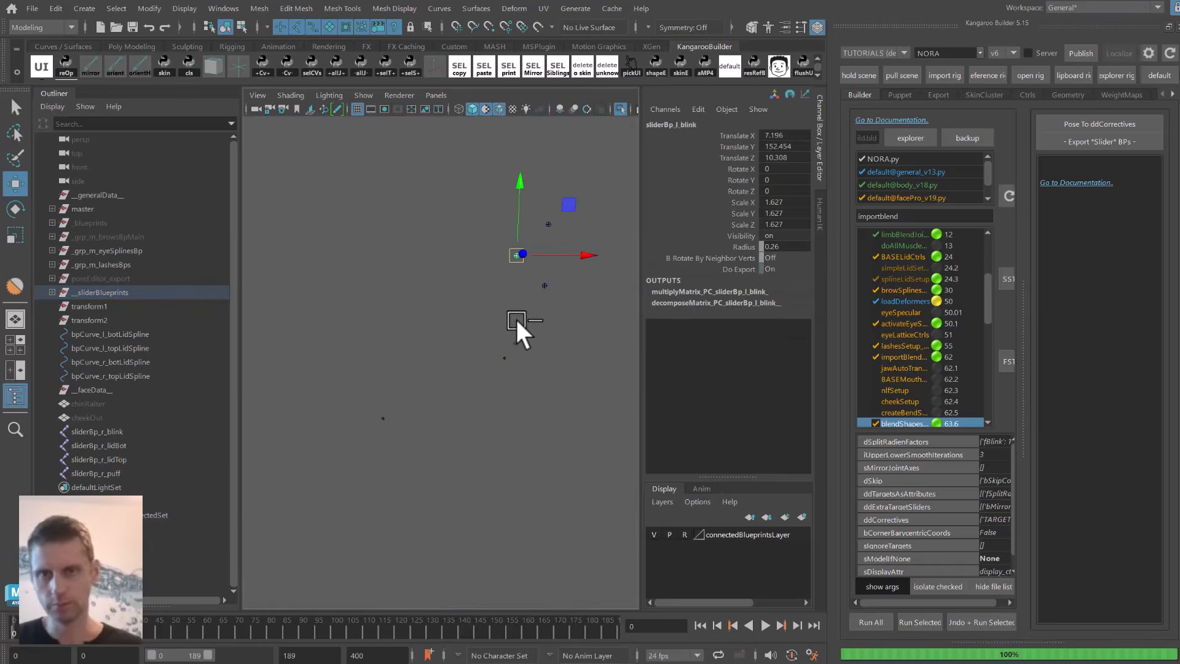
key("ctrl+1")
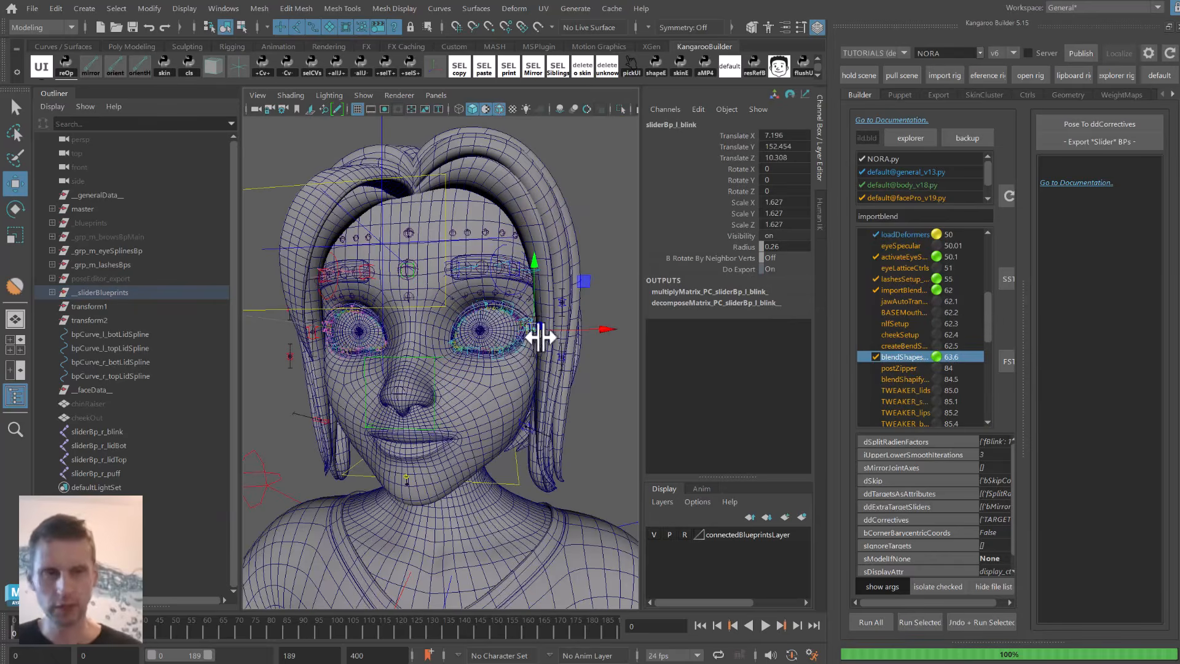
Show the arguments and actions of parallelAttachTransforms and look over the slider controls around the face.
left_click_drag(986, 318, 1098, 351)
left_click(910, 367)
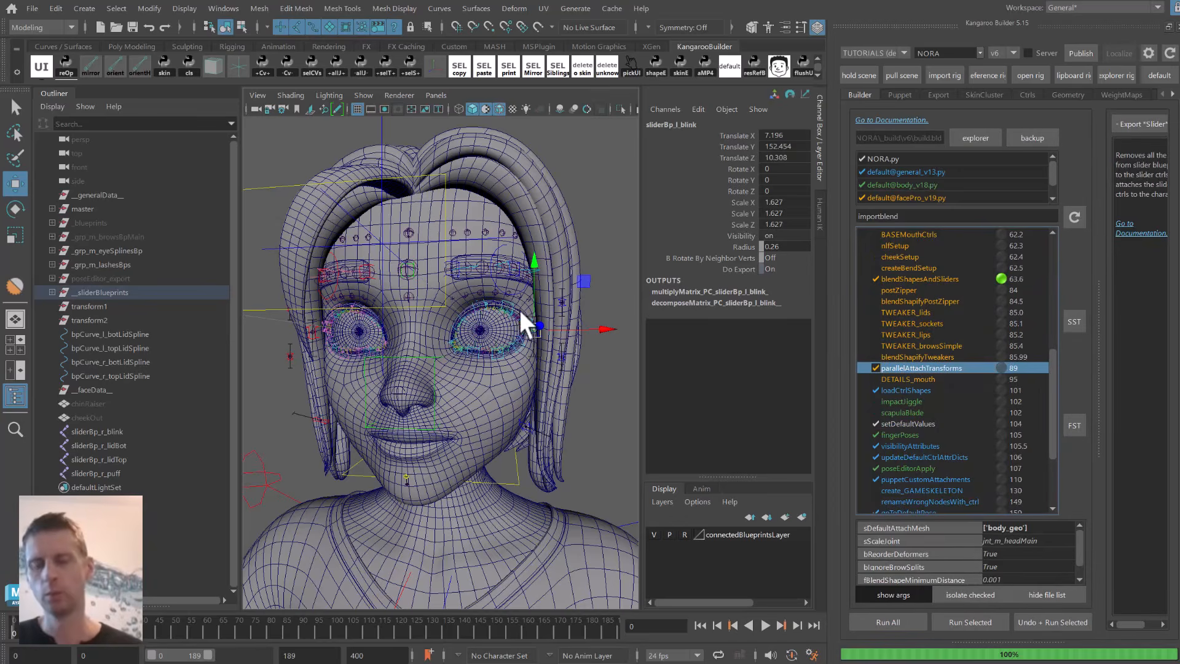
left_click_drag(528, 326, 546, 345, "alt")
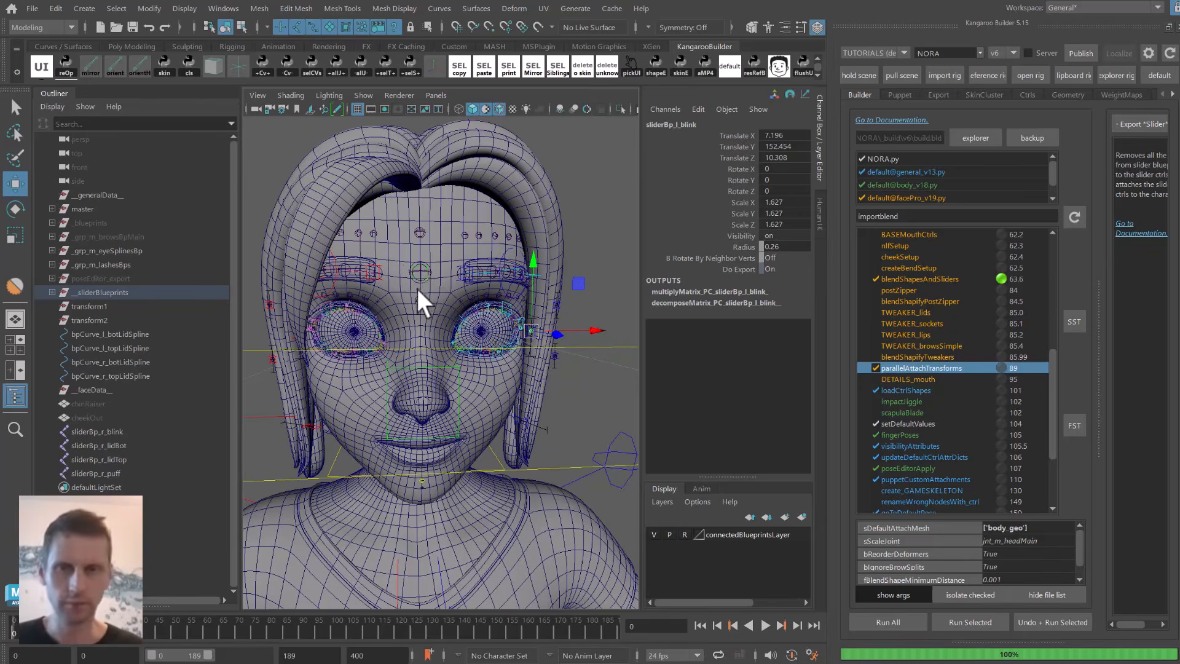
left_click_drag(416, 289, 409, 259, "alt")
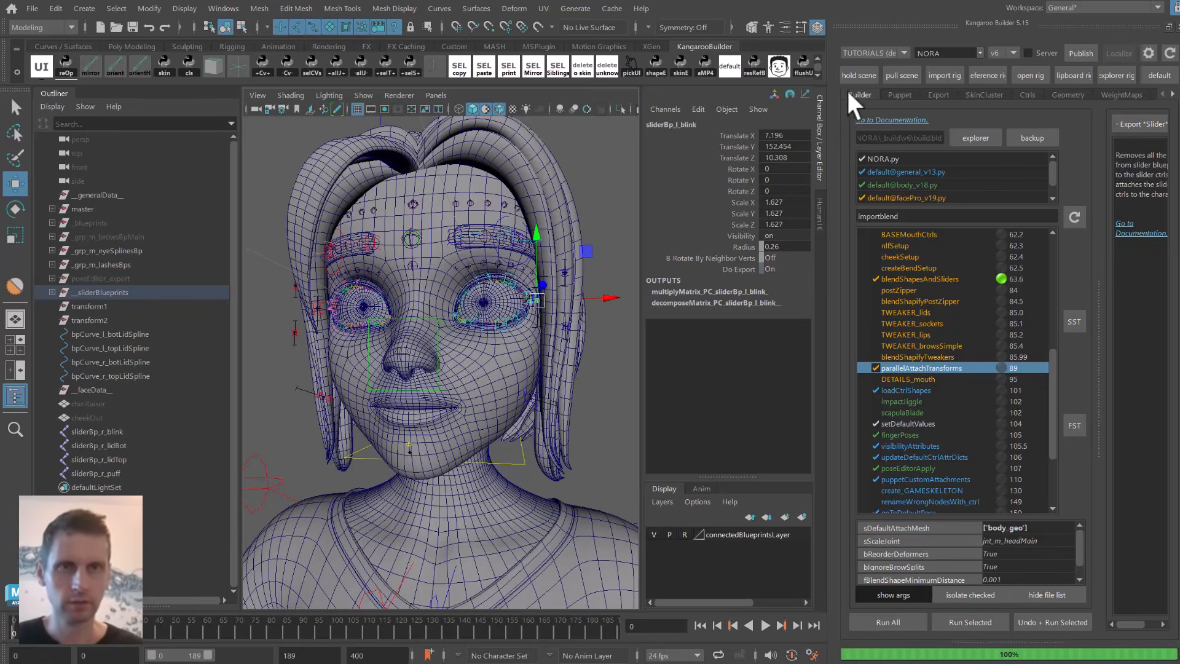
Run the complete NORA build with all checked functions and bring the finished rig's face into view.
left_click(882, 622)
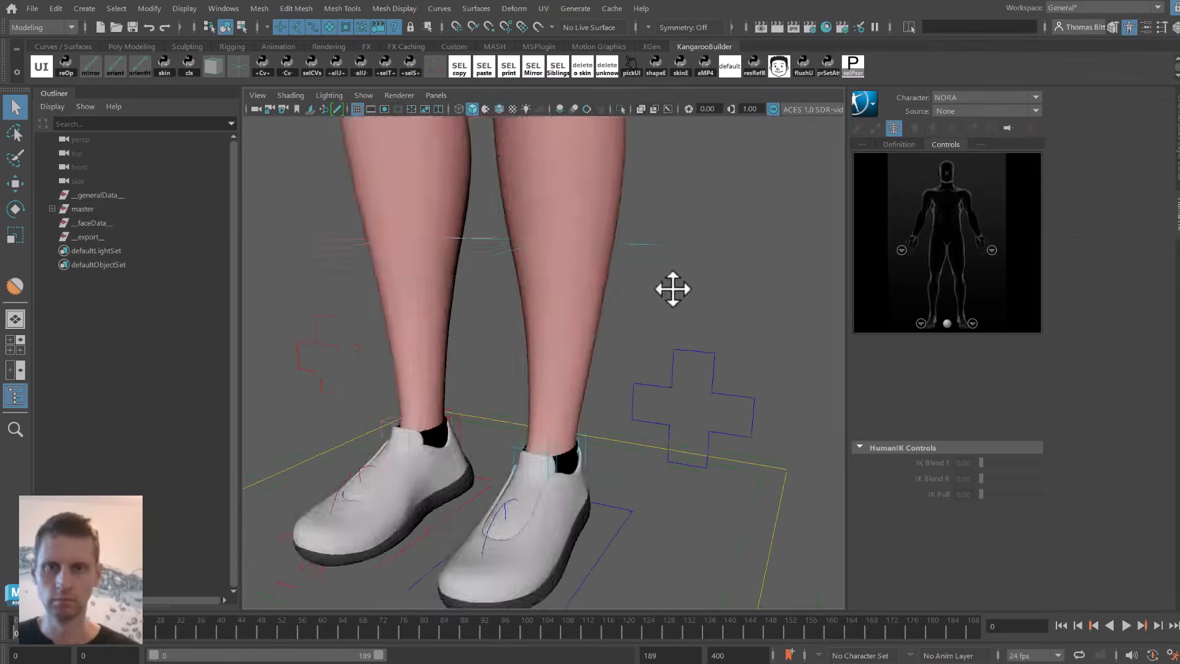
right_click_drag(672, 289, 578, 209, "alt")
middle_click_drag(578, 209, 584, 467, "alt")
right_click_drag(584, 467, 674, 400, "alt")
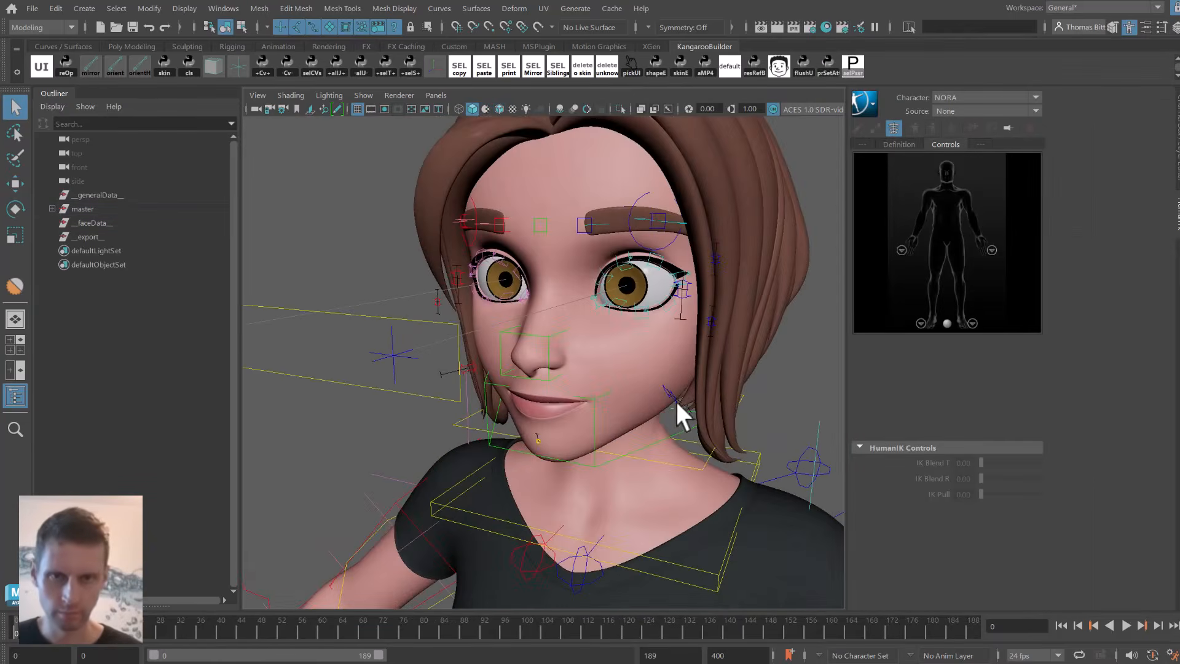
Test the finished rig by moving the chin slider control.
left_click(538, 441)
key("w")
left_click_drag(537, 440, 646, 363)
middle_click_drag(712, 237, 693, 381, "alt")
right_click_drag(694, 381, 667, 163, "alt")
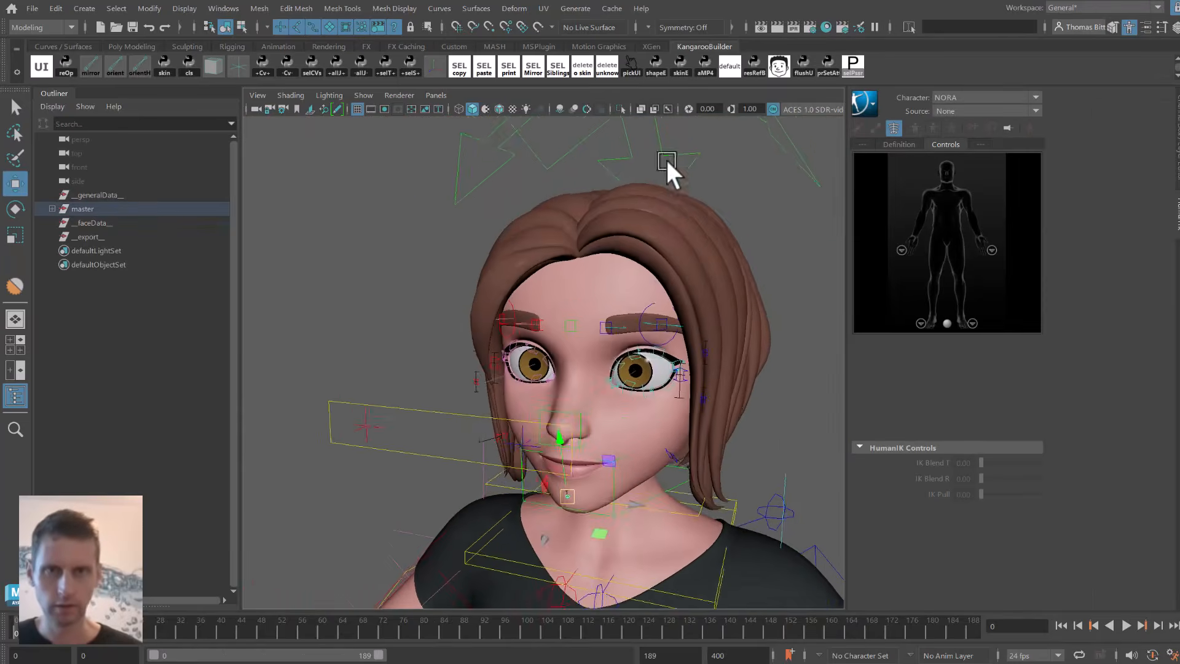
Rotate the control above the head to check how the face sliders follow it.
left_click_drag(666, 163, 692, 150, "alt")
left_click(694, 164)
key("e")
left_click_drag(628, 352, 632, 239)
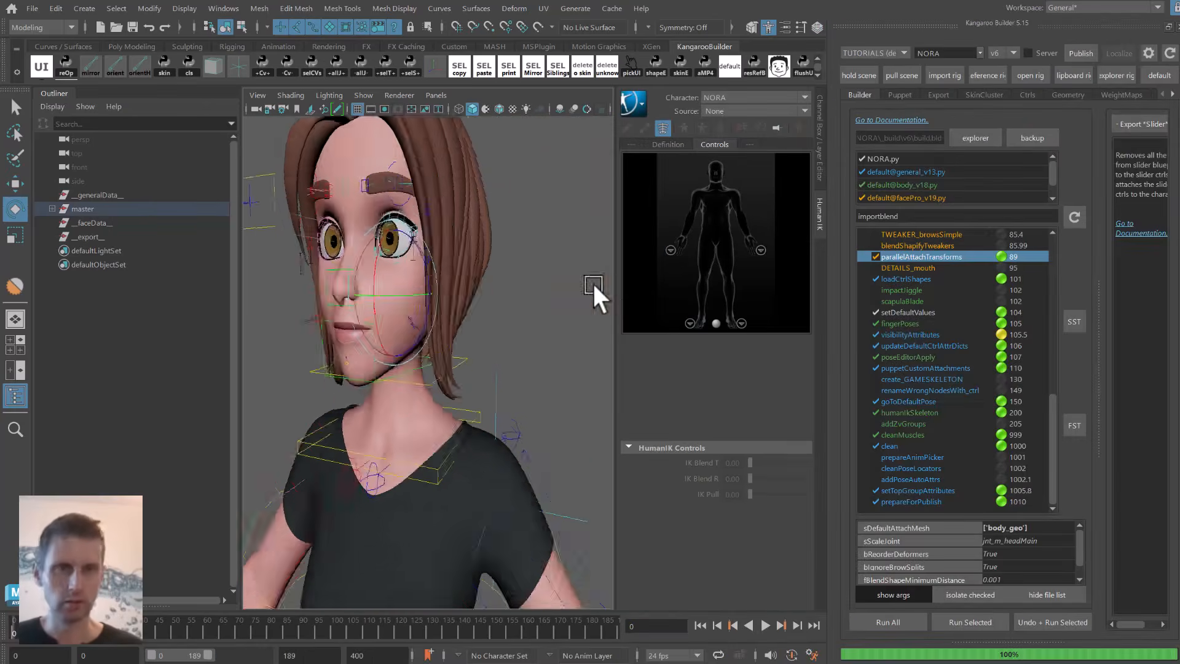
scroll(599, 289, "down", 5)
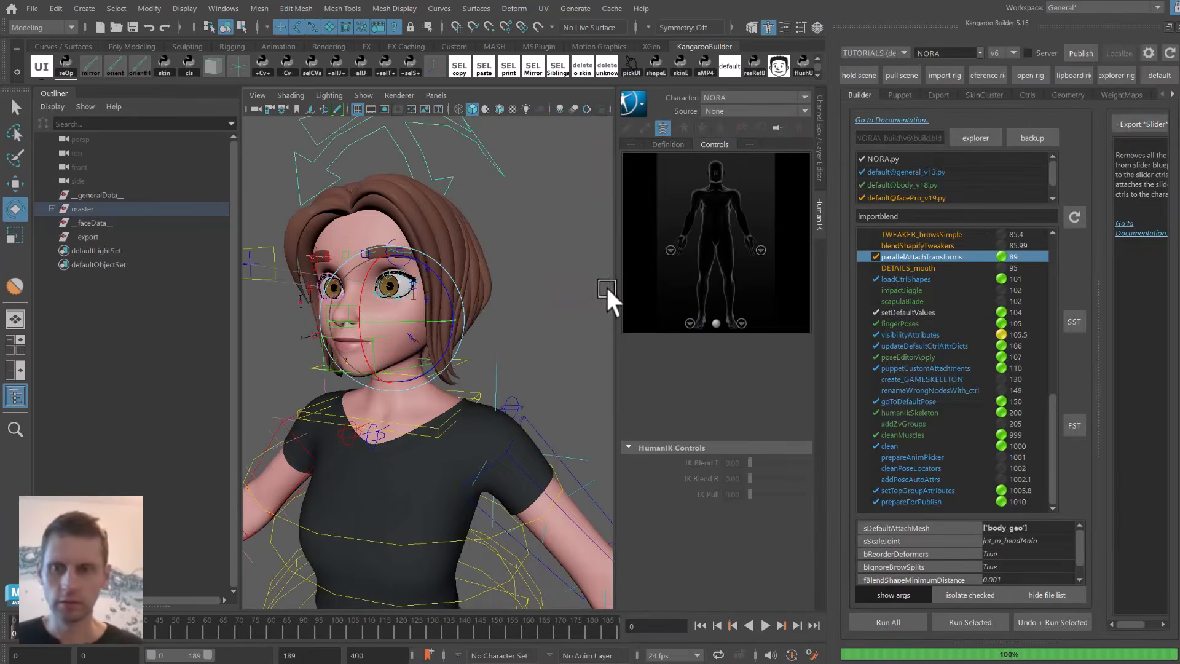
Find the importBlendShapeFile function in the list and open its blendShapes.ma file.
double_click(913, 213)
key("Return")
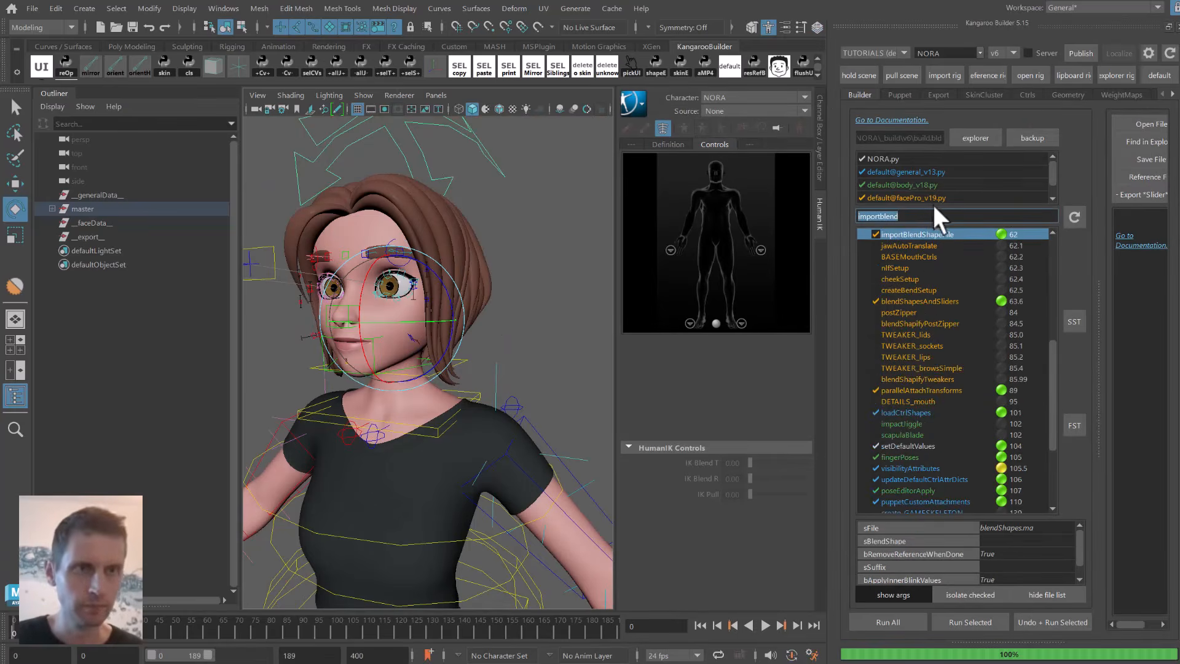
left_click_drag(1097, 247, 995, 229)
left_click(1063, 123)
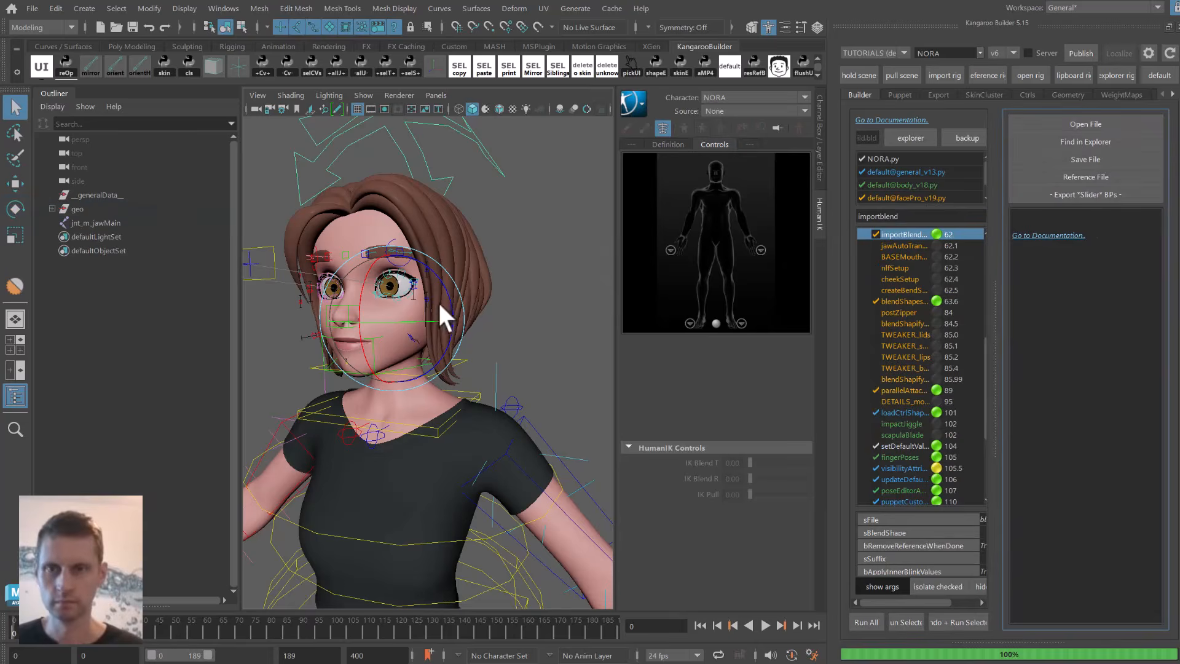
Select the body mesh and open the Kangaroo Shape Editor, enlarging it to show the full list of targets.
scroll(470, 306, "up", 2)
left_click(470, 306)
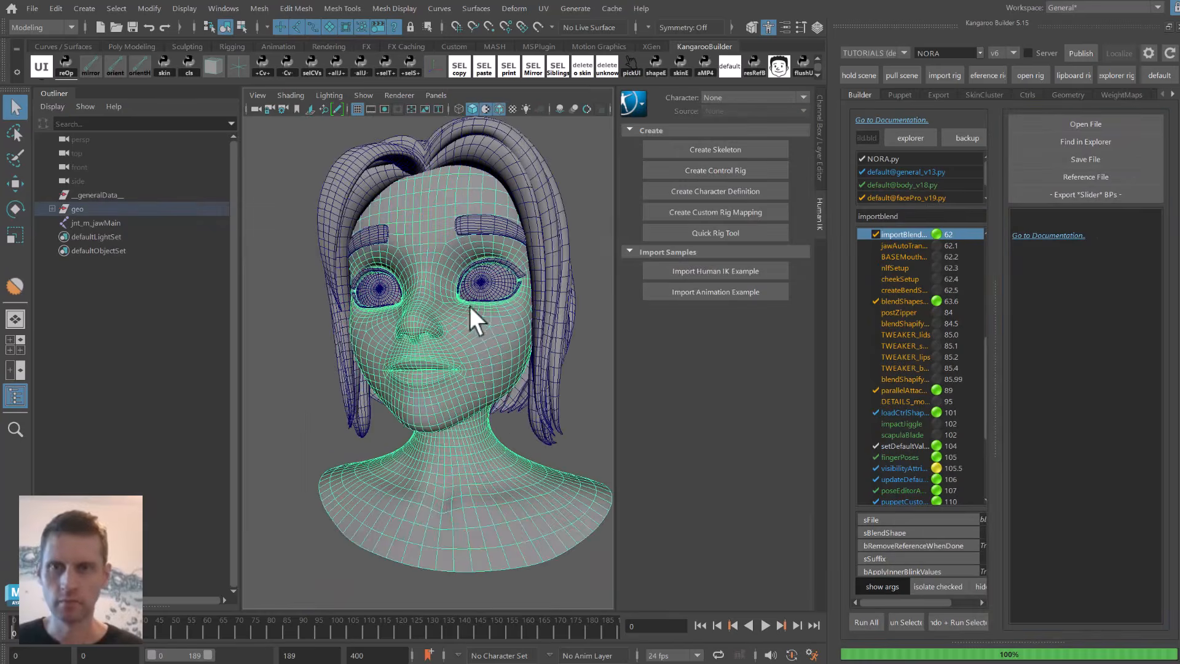
left_click(655, 66)
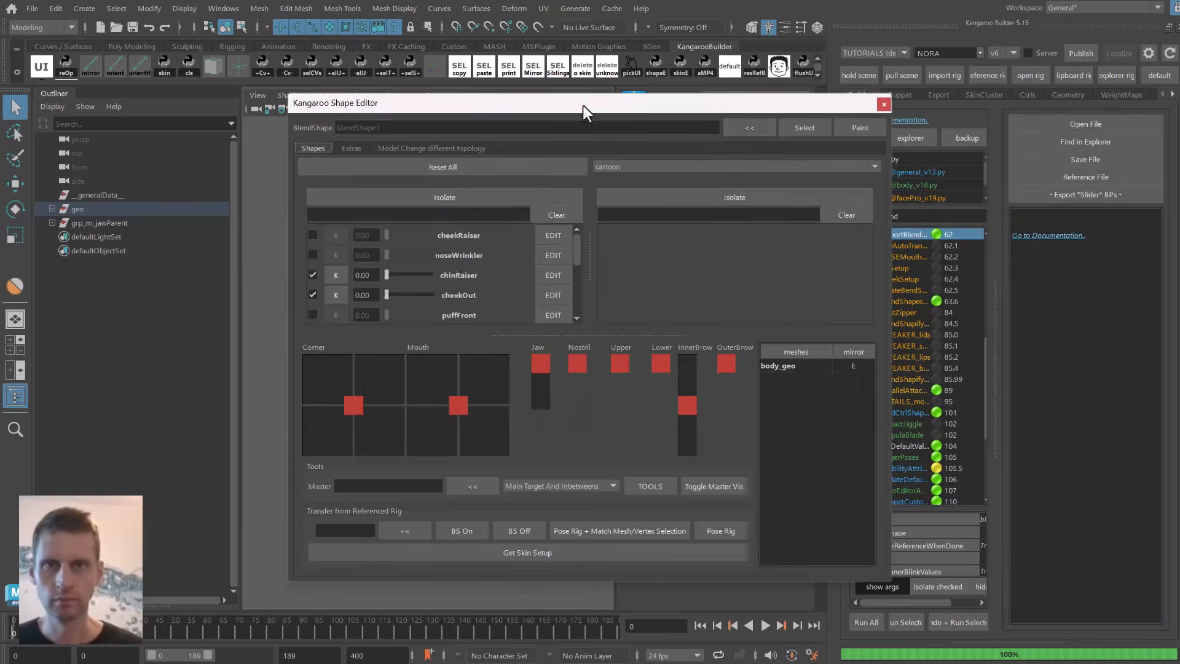
left_click_drag(583, 106, 778, 71)
left_click_drag(668, 544, 667, 663)
left_click_drag(714, 71, 804, 46)
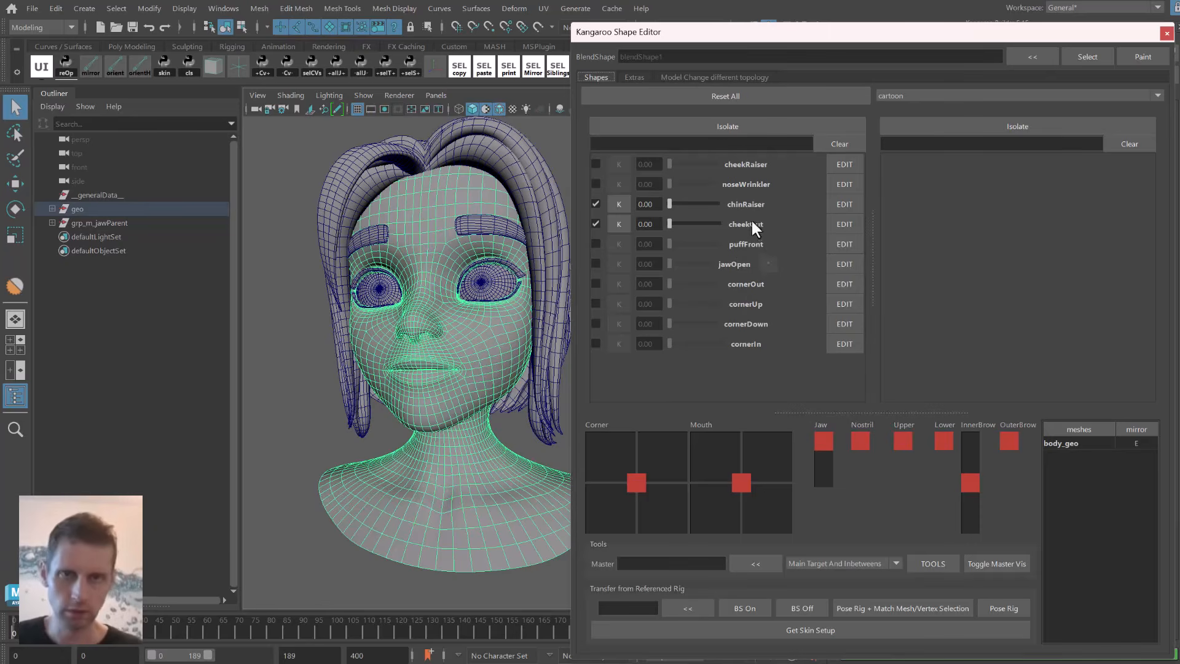
Show the Add Target list for the blendShape targets and go to the Add Custom name field.
right_click(744, 198)
mouse_move(789, 324)
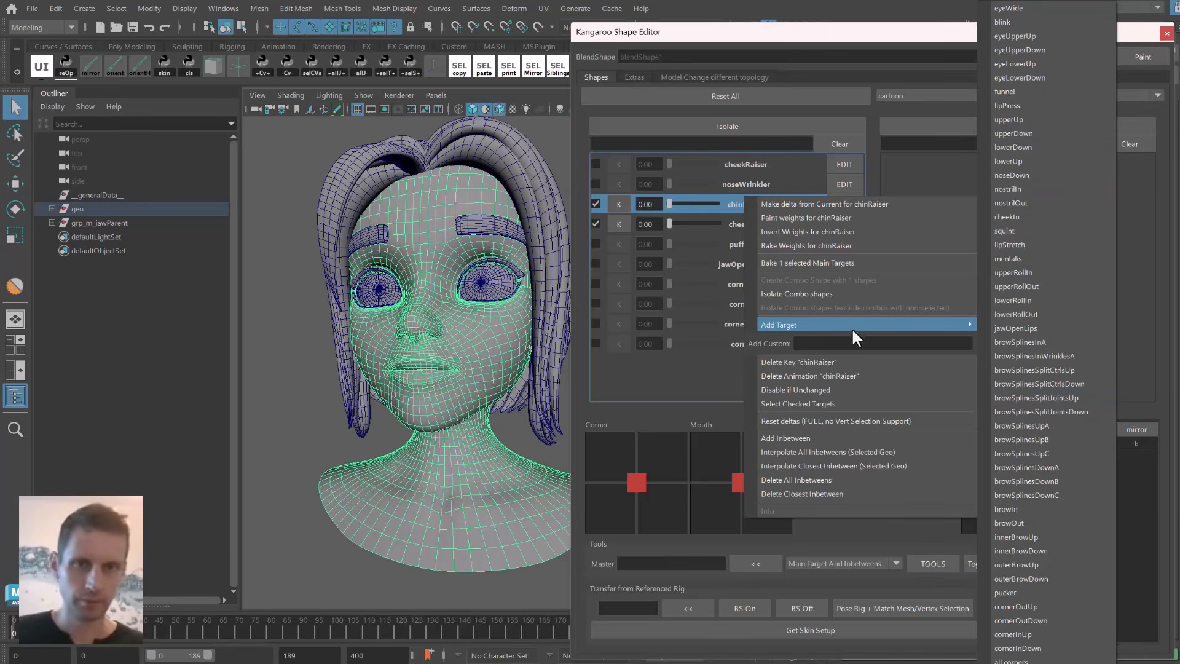
left_click(833, 344)
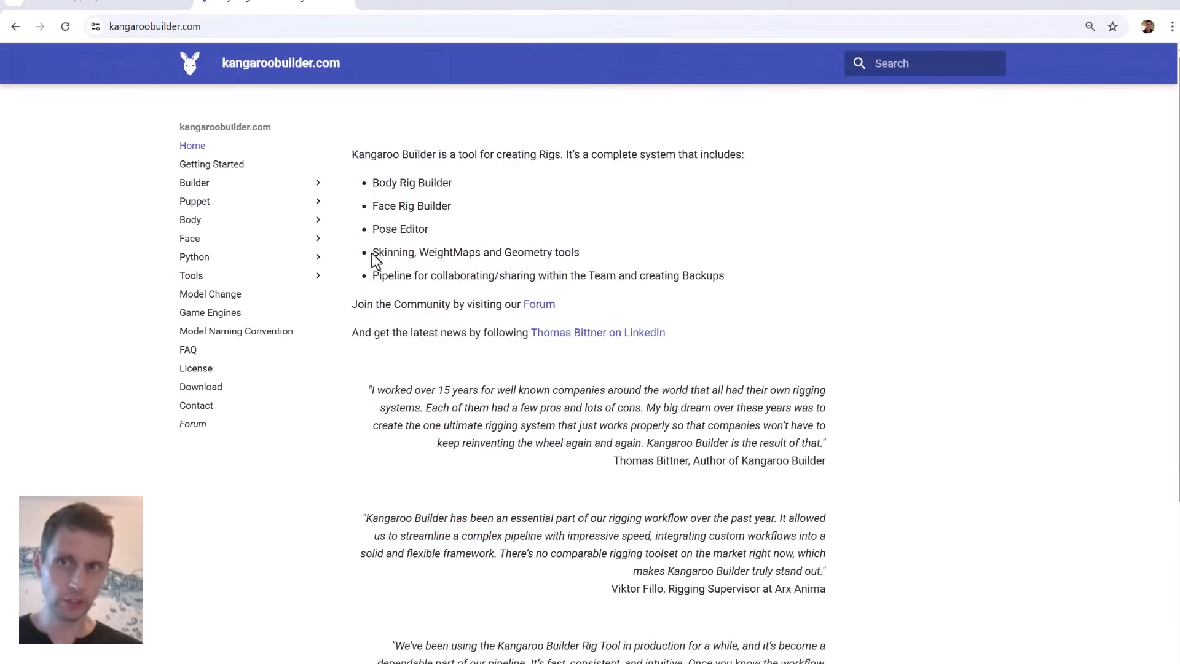
Switch to the kangaroobuilder.com documentation and read the blendShapesAndSliders and Define your own Targets sections of the general Face page.
left_click(246, 242)
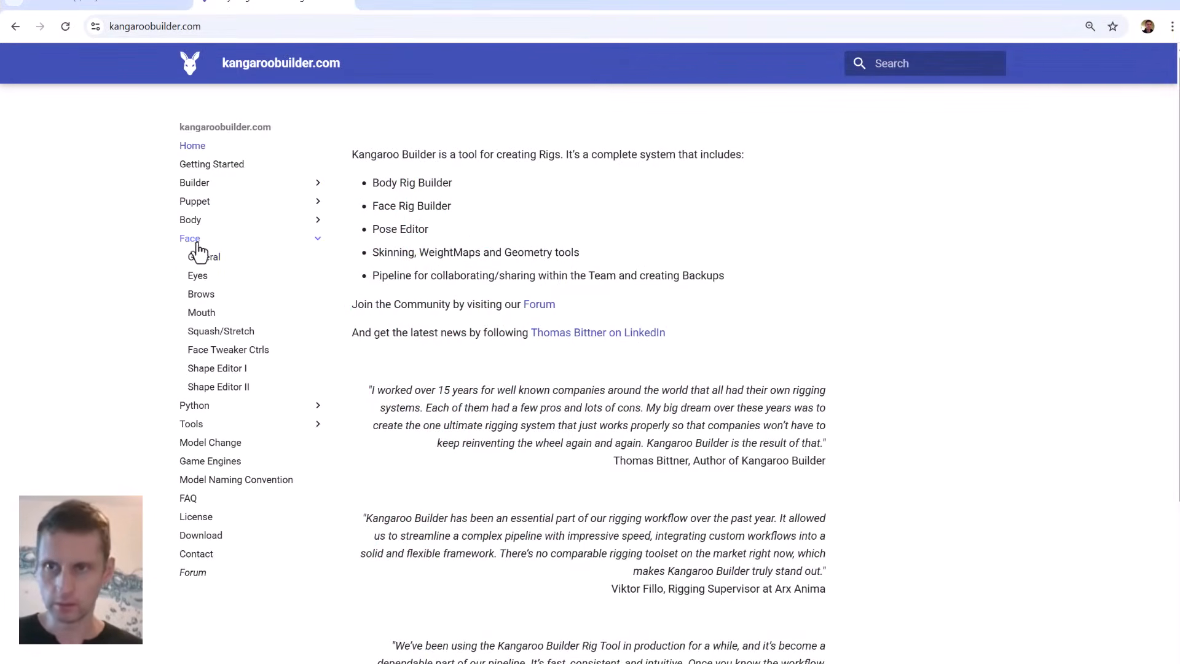
left_click(203, 257)
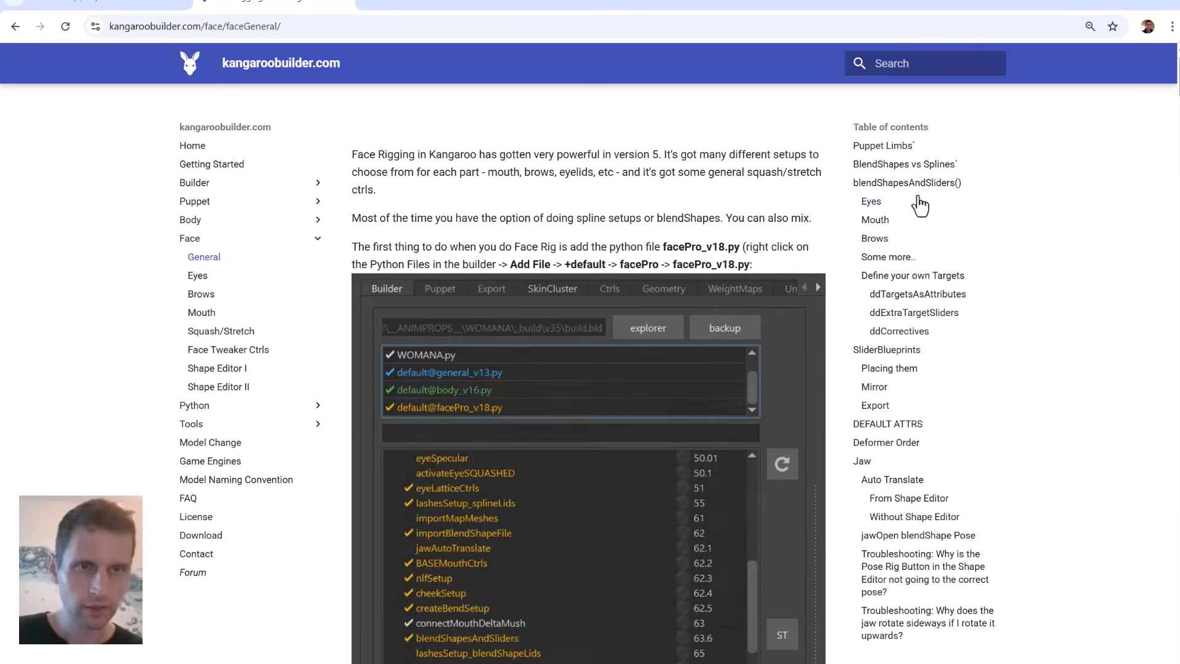
left_click(905, 183)
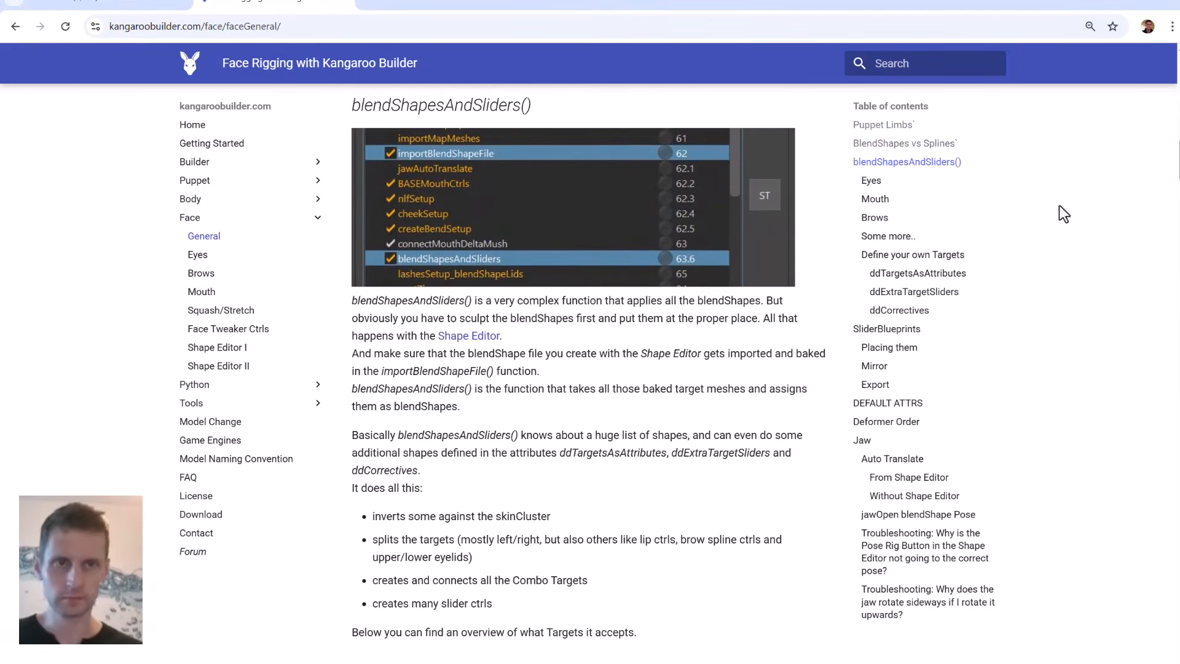
left_click(930, 257)
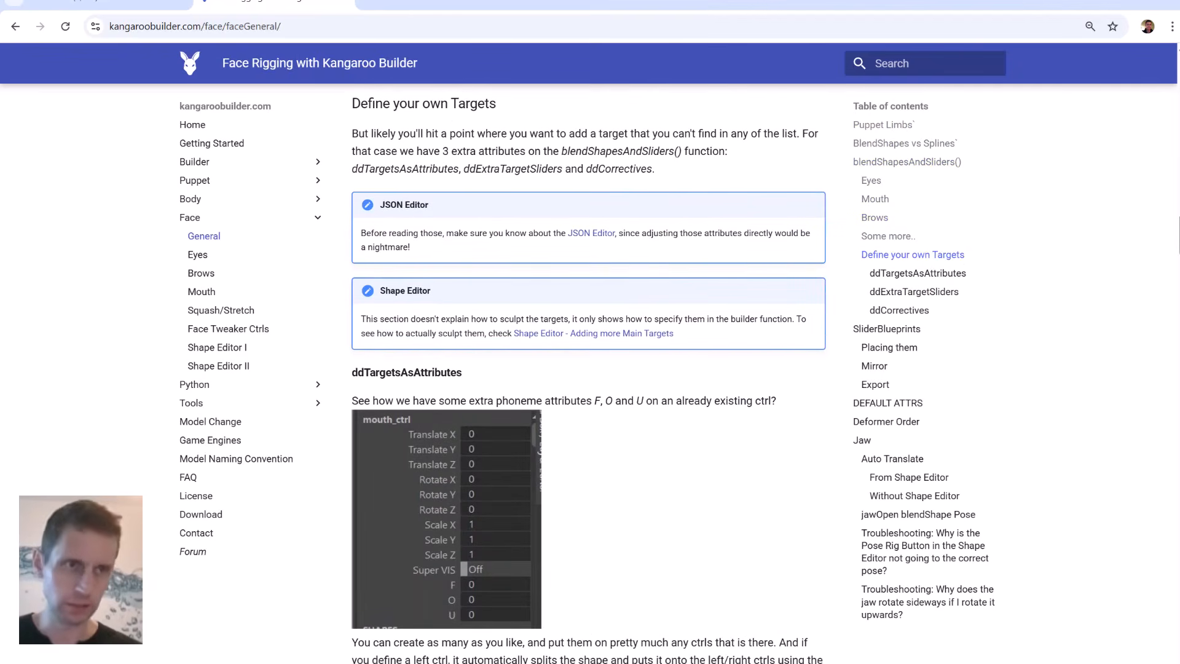
scroll(588, 373, "down", 2)
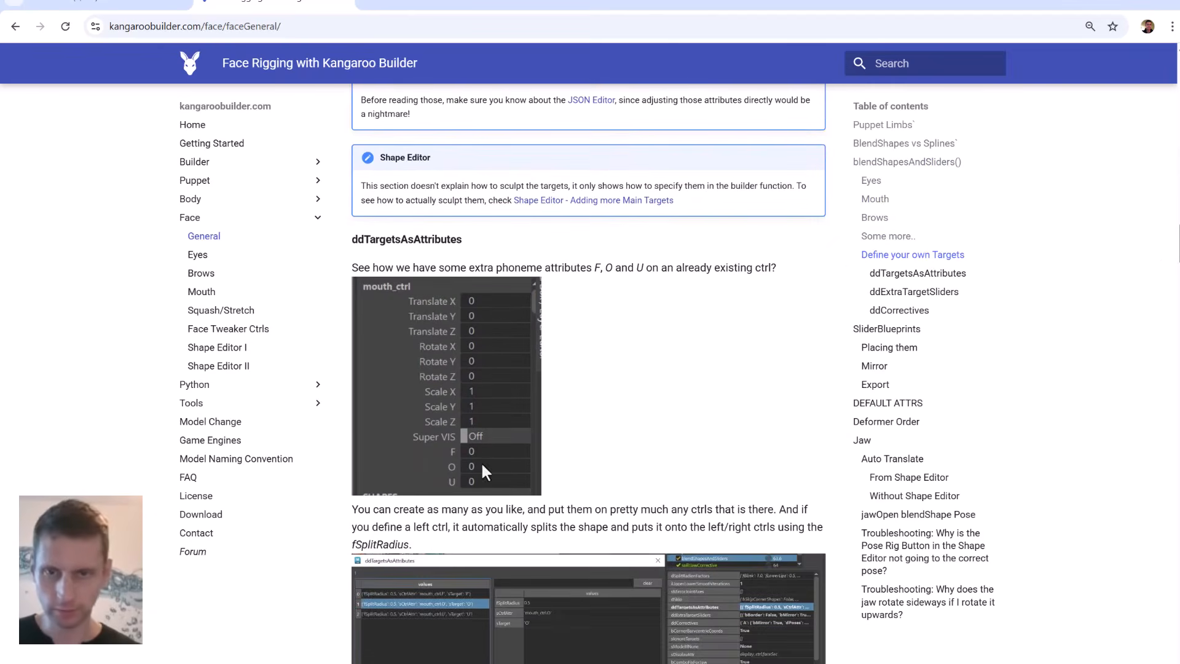
left_click_drag(1175, 258, 1121, 397)
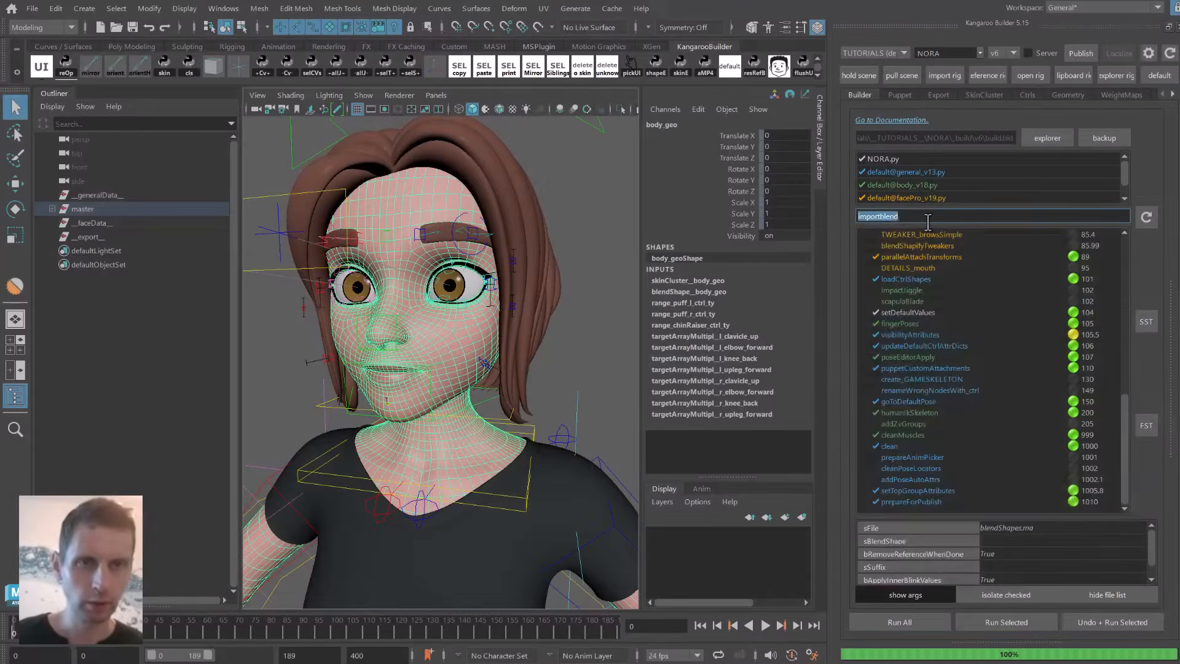
Switch back to Maya, search the builder functions for "basem" and enable BASEMouthCtrls.
type("basem")
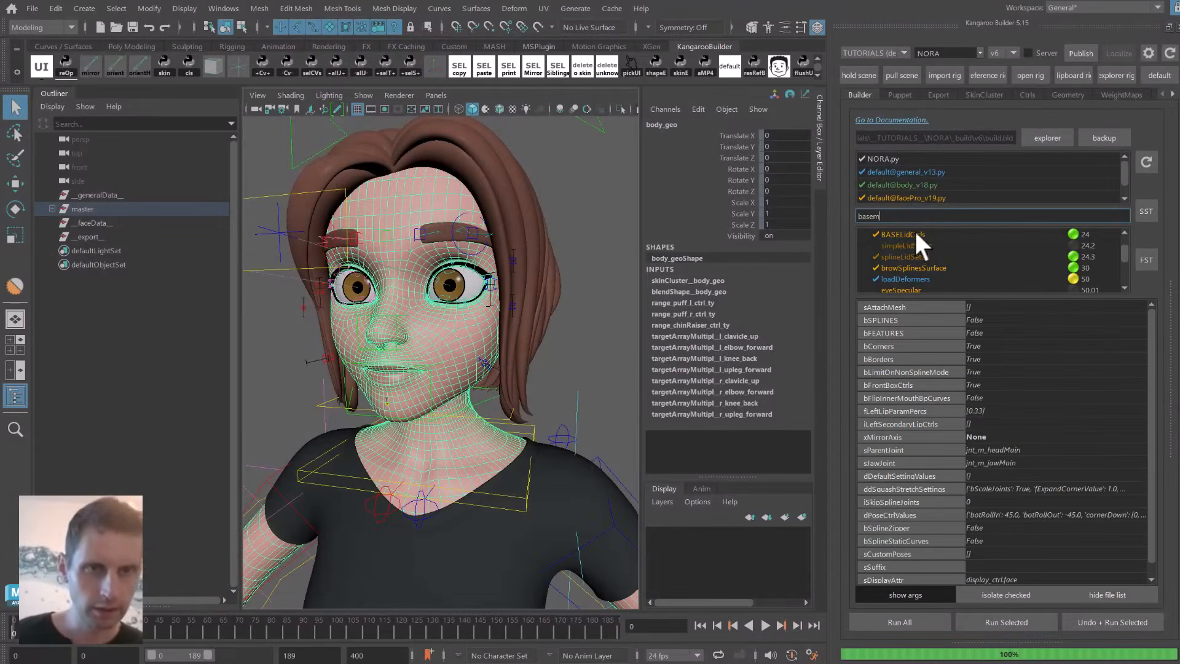
scroll(929, 229, "down", 2)
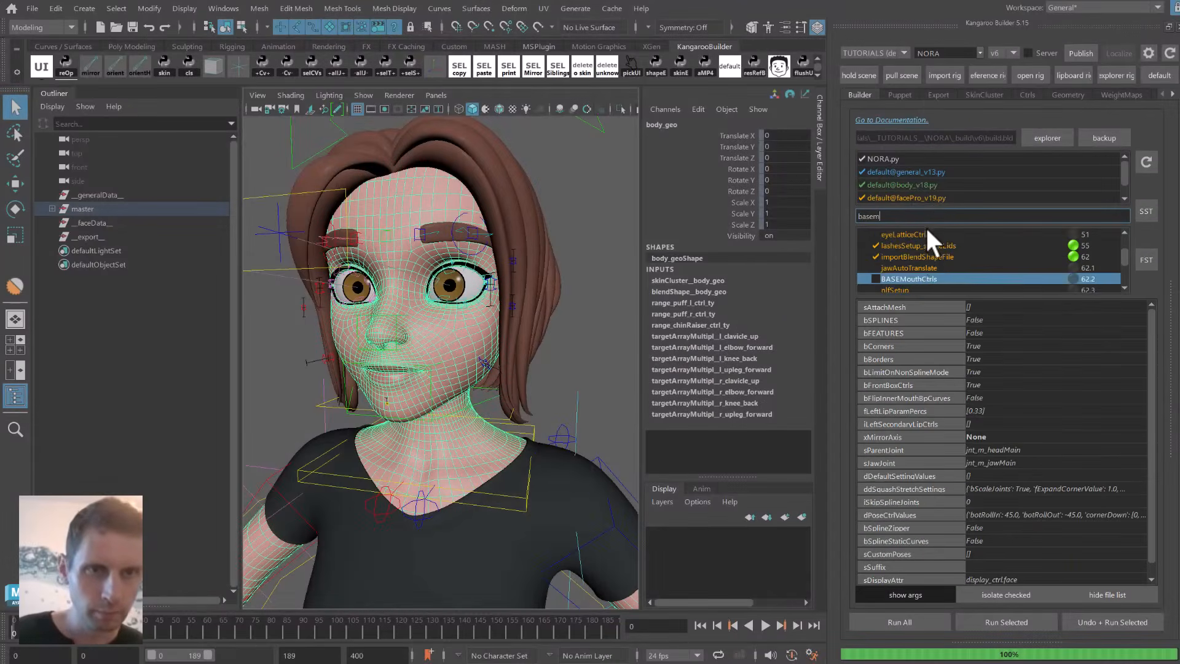
left_click(928, 277)
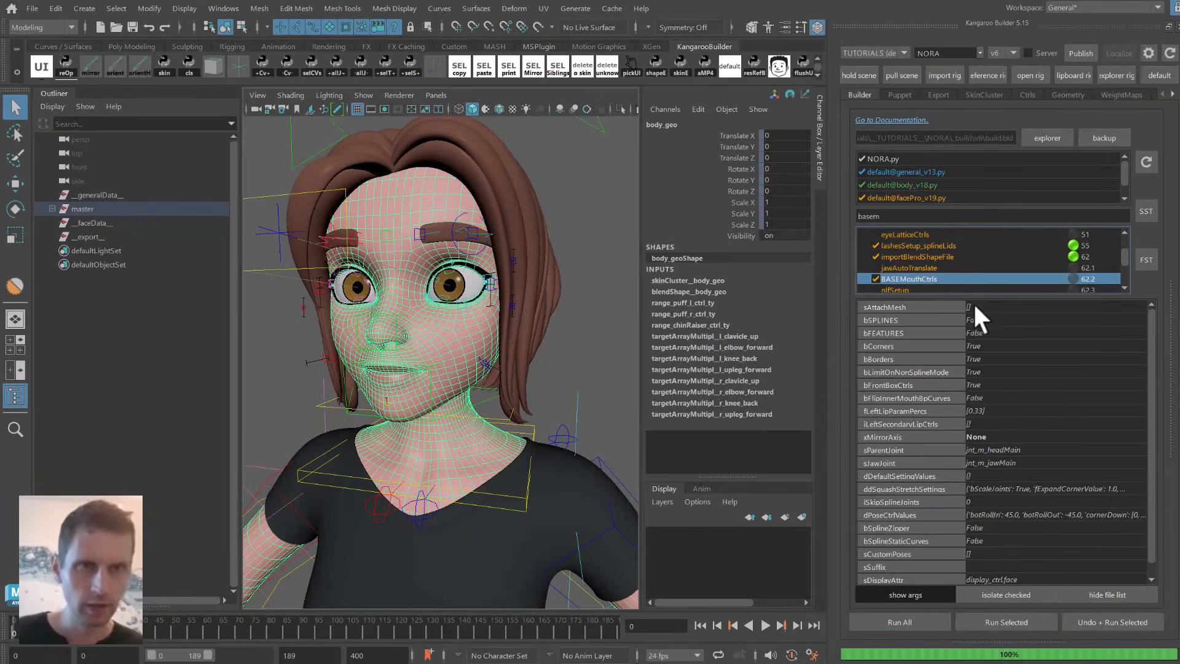
Set bSPLINES to True and bBorders to False for BASEMouthCtrls.
double_click(985, 318)
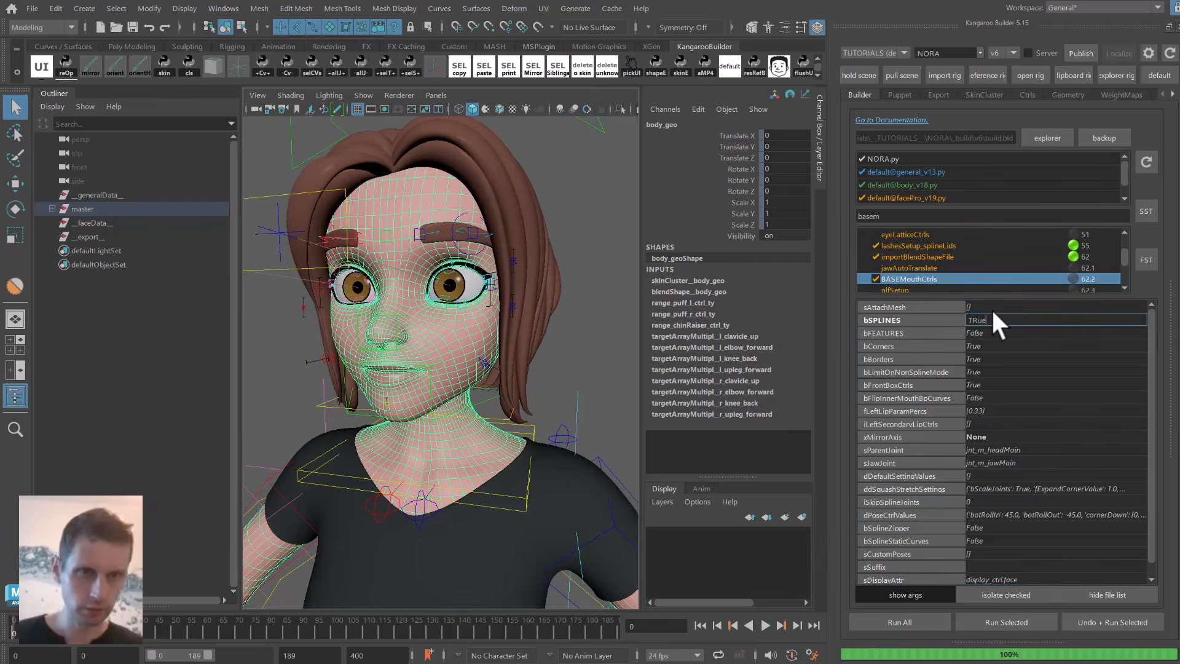
key("Tab")
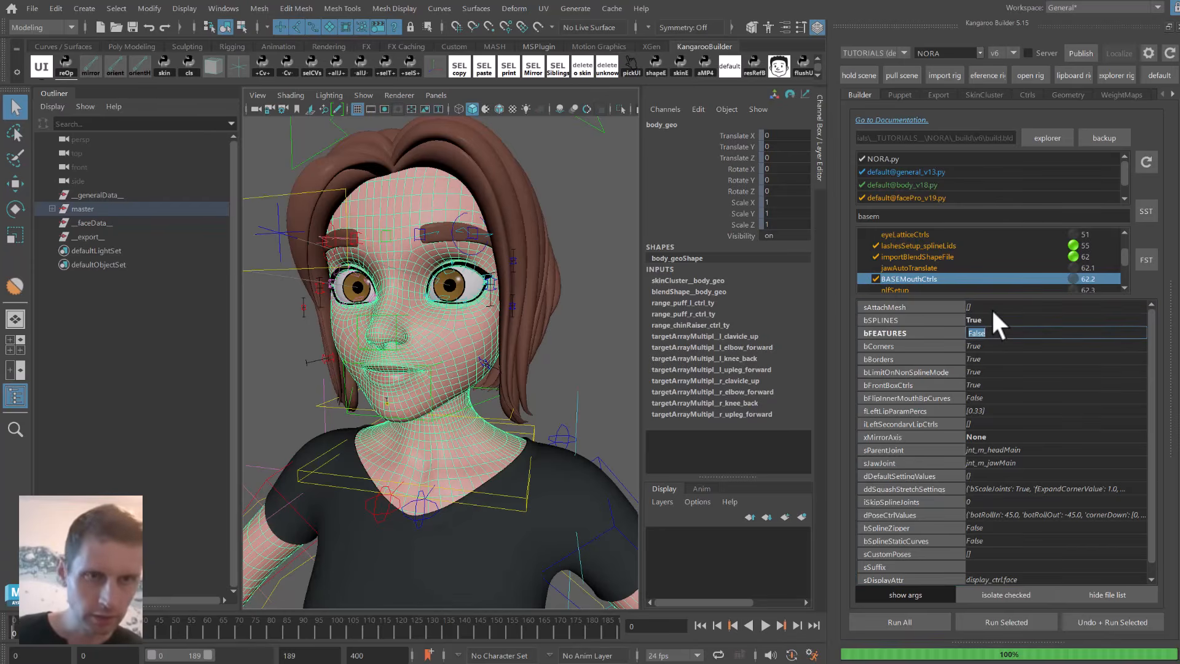
key("Tab")
key("Tab")
type("False")
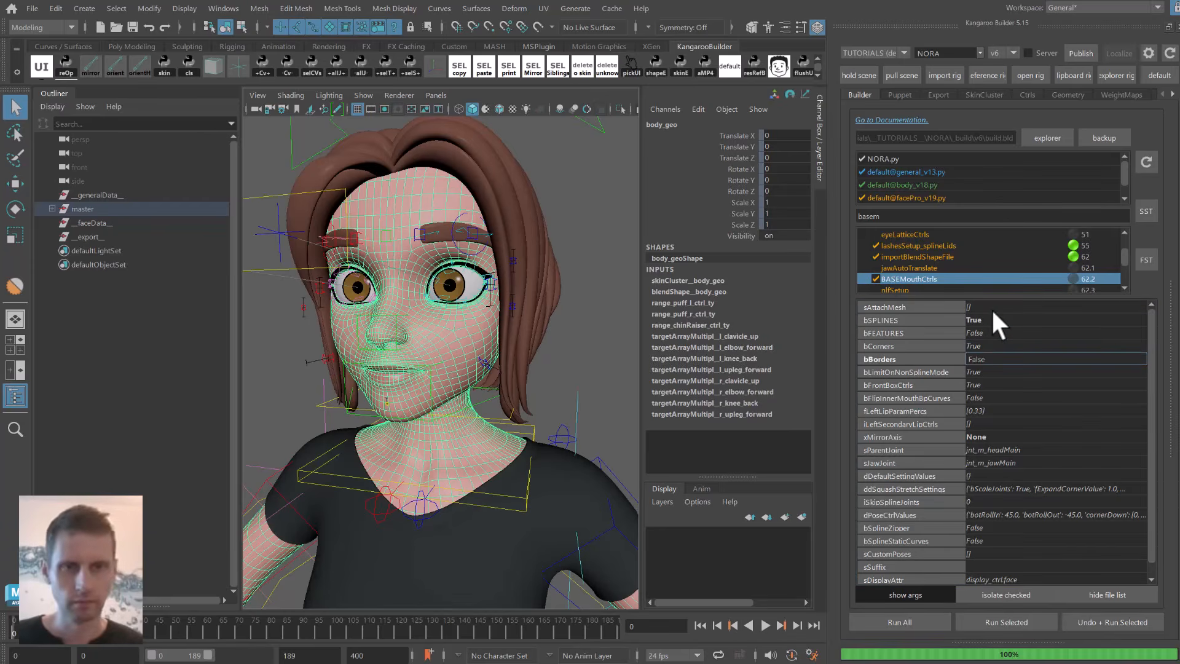
key("Return")
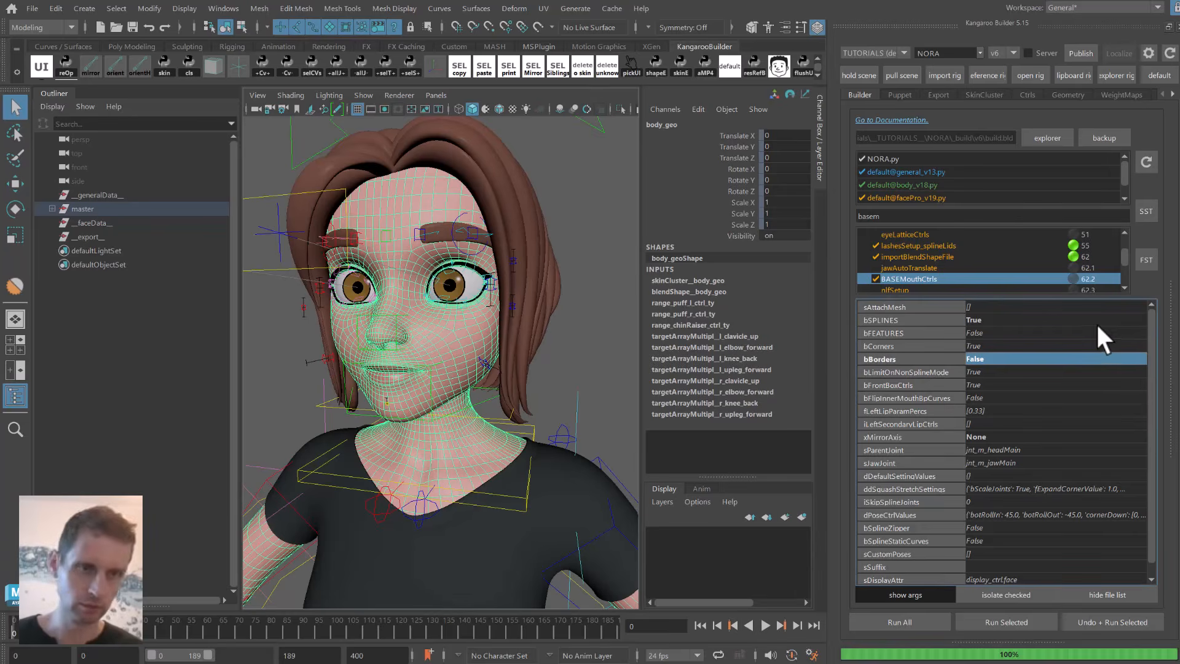
Show the BASEMouthCtrls actions and select the vertex loop along the inner lips of body_geo.
left_click_drag(1154, 363, 974, 345)
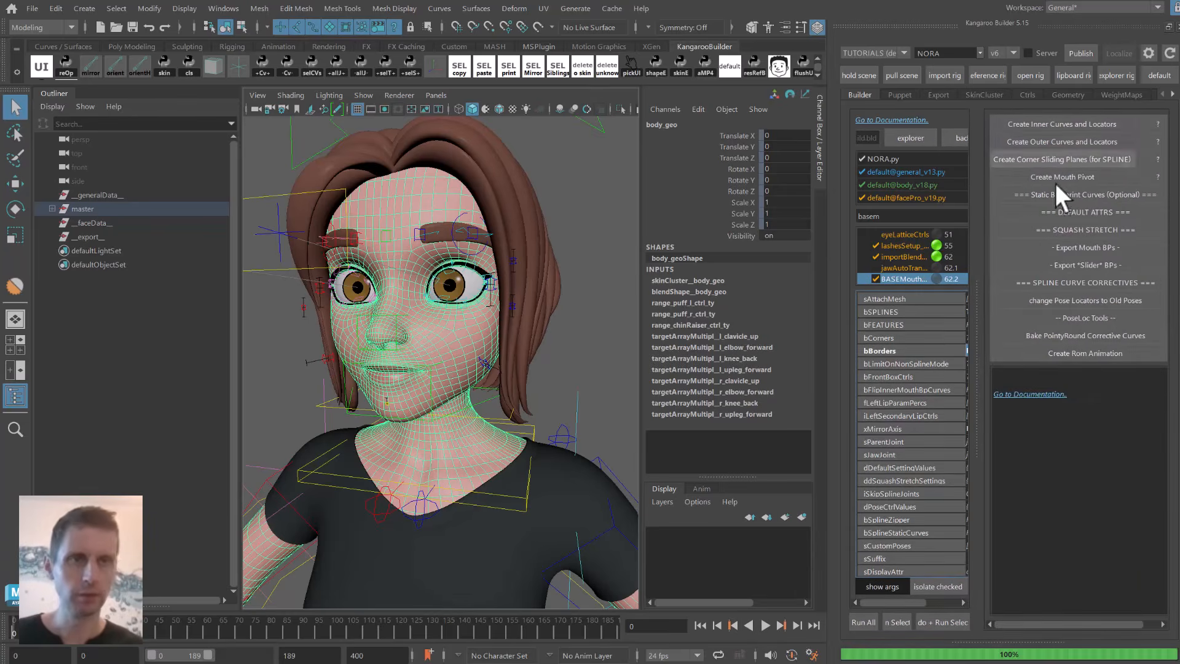
right_click_drag(376, 286, 463, 315, "alt")
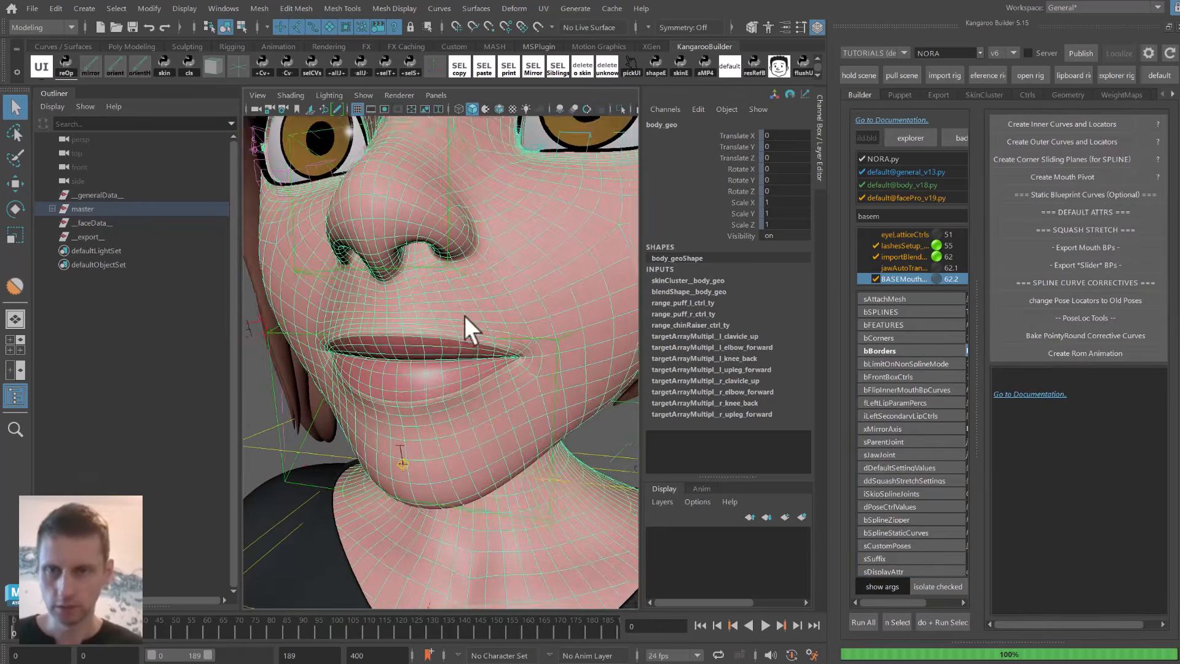
key("F9")
left_click(438, 359)
key("f")
left_click_drag(433, 362, 529, 357, "alt")
key("b")
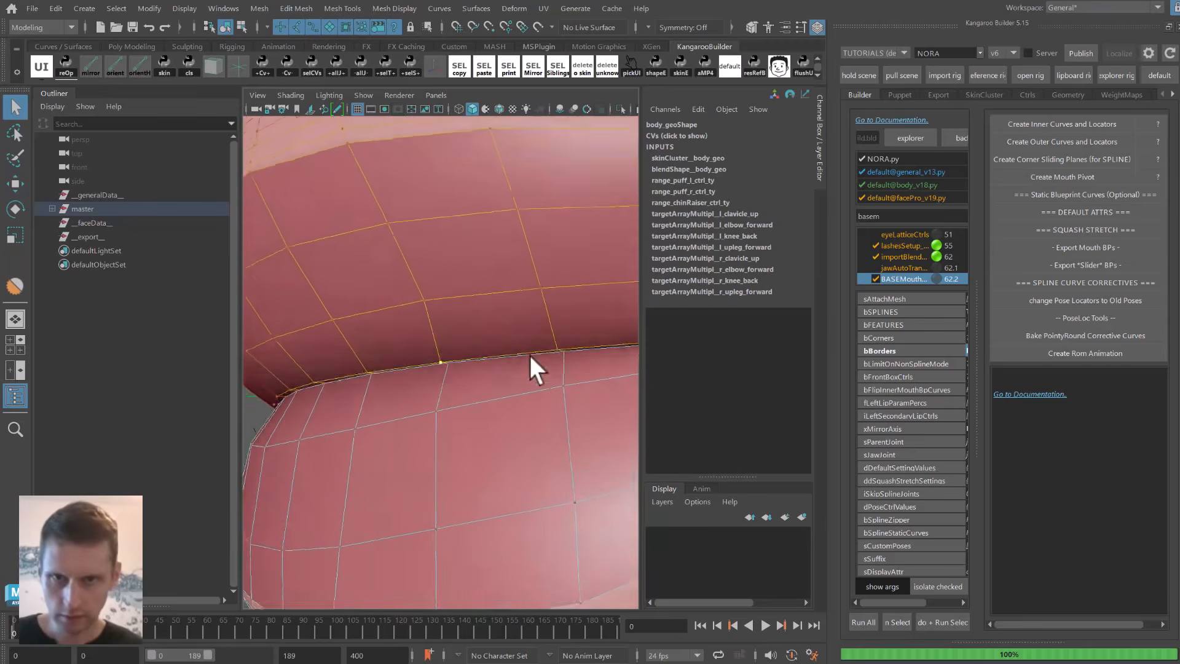
scroll(529, 357, "up", 4)
middle_click_drag(531, 356, 492, 367, "alt")
double_click(546, 349, "shift")
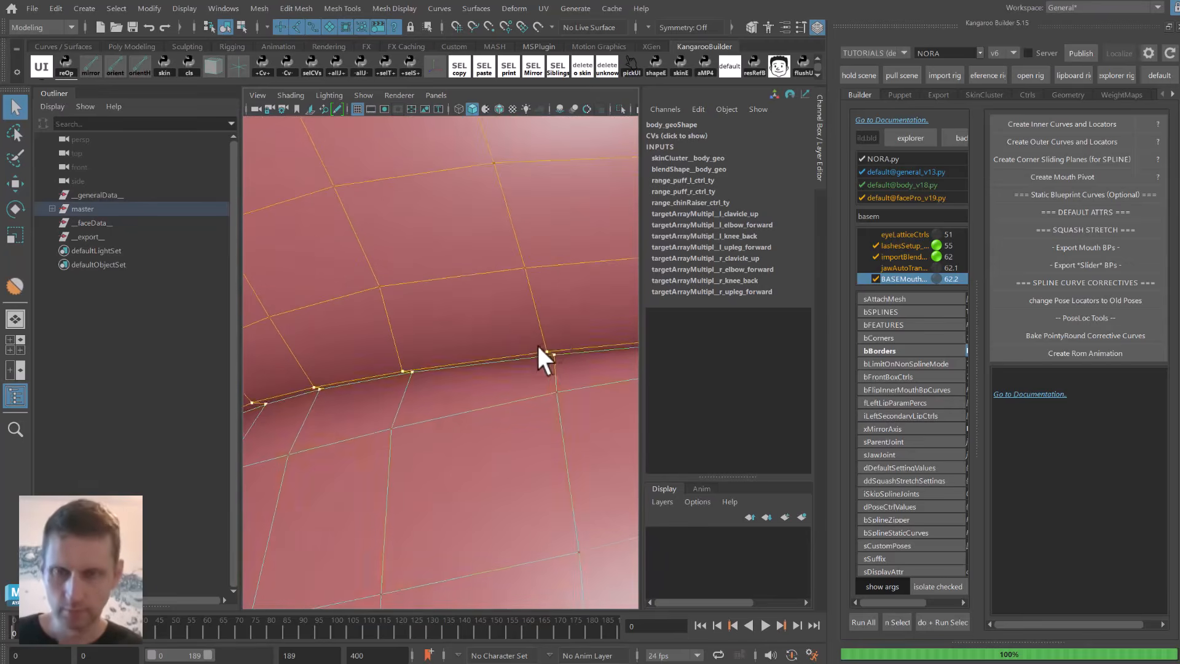
Examine the selected inner-lip vertex loop in wireframe and shaded display.
left_click_drag(537, 343, 520, 351, "alt")
right_click_drag(520, 351, 466, 335, "alt")
key("f")
key("4")
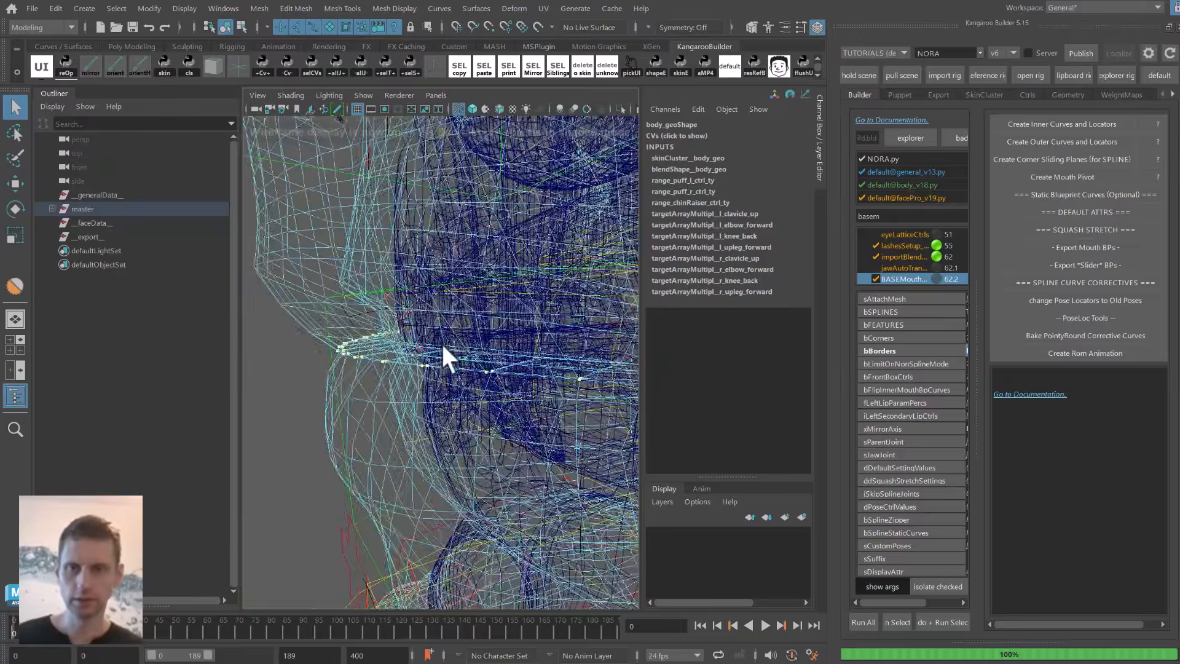
left_click_drag(442, 344, 476, 380, "alt")
right_click_drag(476, 379, 358, 314, "alt")
mouse_move(358, 314)
left_mouse_down("alt")
mouse_move(492, 271)
mouse_move(481, 277)
left_mouse_up("alt")
key("5")
right_click_drag(406, 327, 477, 329, "alt")
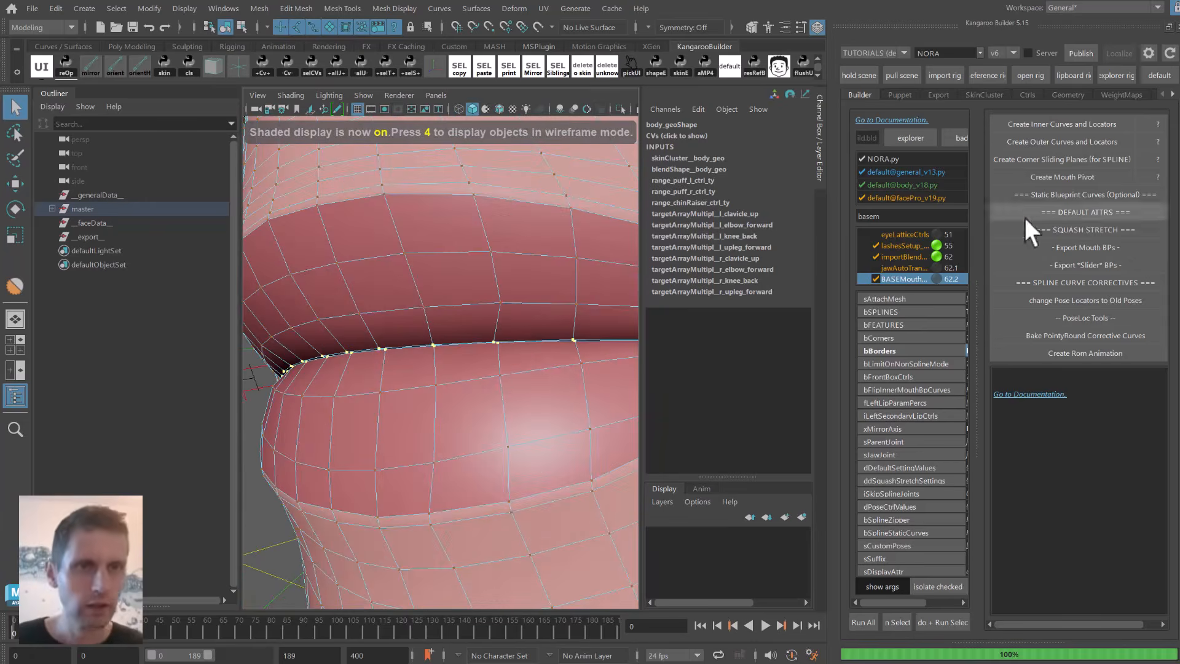
Create the inner mouth curves and locators from the selected lip vertices and isolate them for inspection.
left_click(1078, 123)
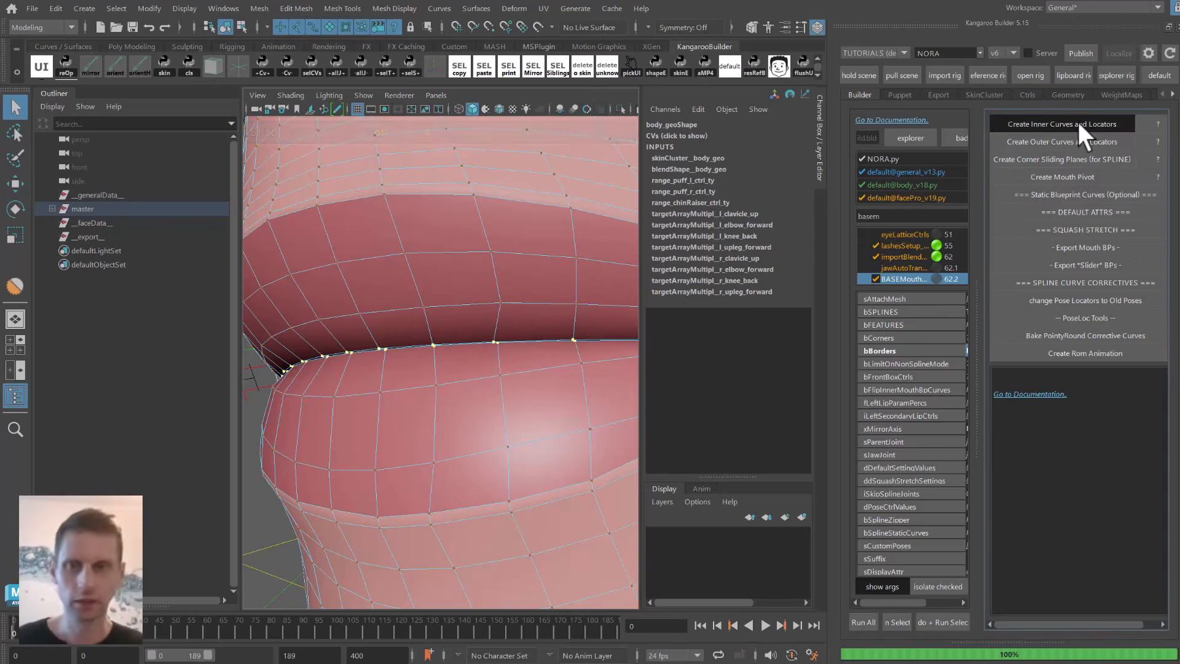
key("ctrl+1")
left_click_drag(540, 303, 618, 333, "alt")
left_click_drag(452, 212, 425, 248, "alt")
left_click_drag(317, 210, 320, 238)
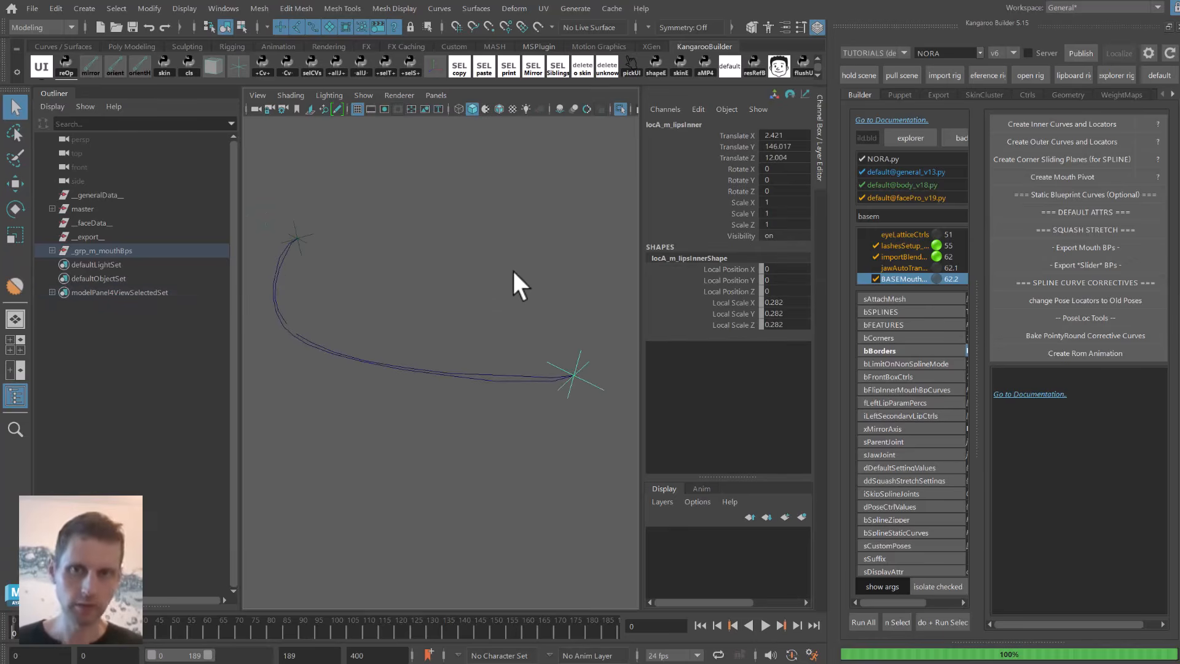
Check the isolated inner lip curves and locators, return to the full character view and select the body mesh.
left_click_drag(482, 408, 442, 334, "alt")
left_click(442, 343)
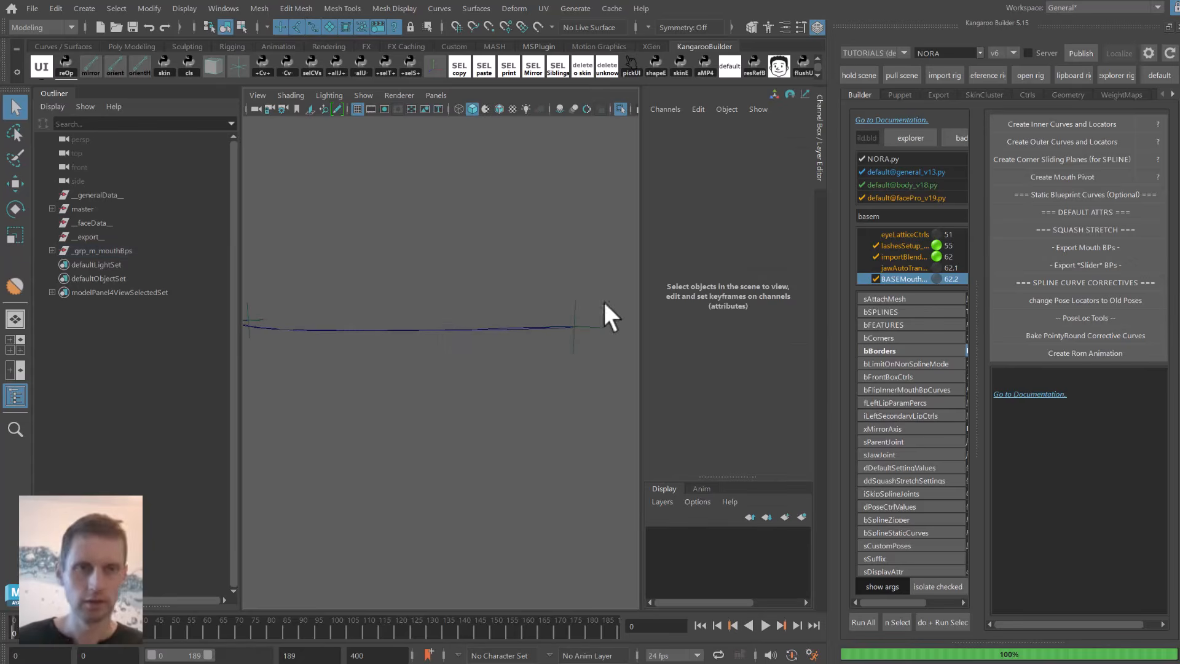
left_click_drag(982, 371, 1084, 386)
middle_click_drag(376, 263, 422, 281, "alt")
key("ctrl+1")
left_click_drag(359, 336, 474, 311, "alt")
left_click(474, 343)
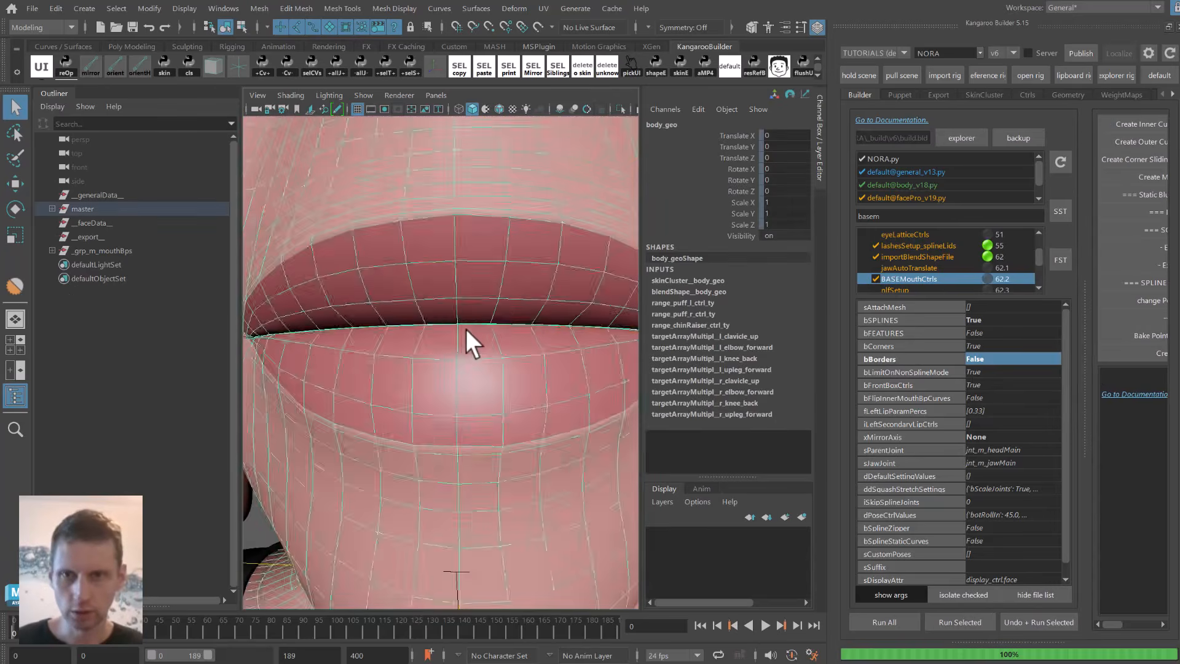
Bring the body mesh into vertex editing and examine the inner lip line close up.
middle_click_drag(473, 342, 446, 335, "alt")
right_click_drag(446, 335, 516, 339, "alt")
left_click_drag(517, 340, 447, 334, "alt")
key("F9")
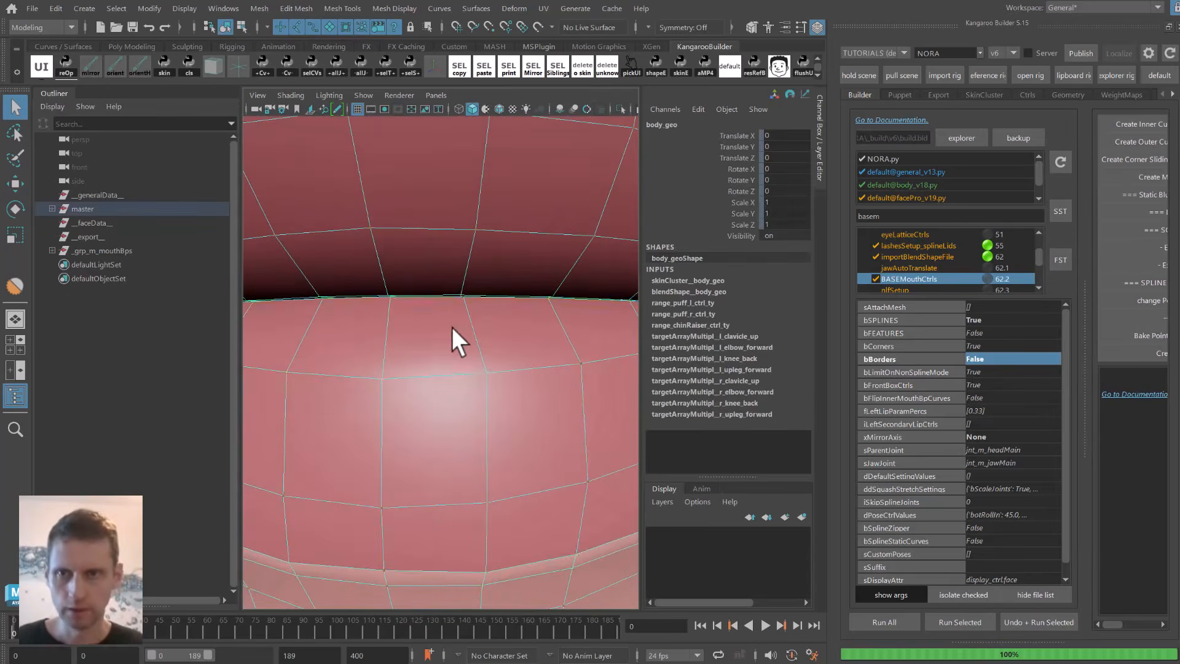
mouse_move(394, 293)
left_mouse_down("alt")
mouse_move(387, 284)
mouse_move(378, 316)
mouse_move(395, 295)
mouse_move(387, 302)
mouse_move(444, 300)
mouse_move(394, 298)
mouse_move(372, 314)
mouse_move(451, 296)
mouse_move(466, 279)
left_mouse_up("alt")
key("ctrl+1")
key("ctrl+1")
key("4")
key("w")
key("q")
key("space")
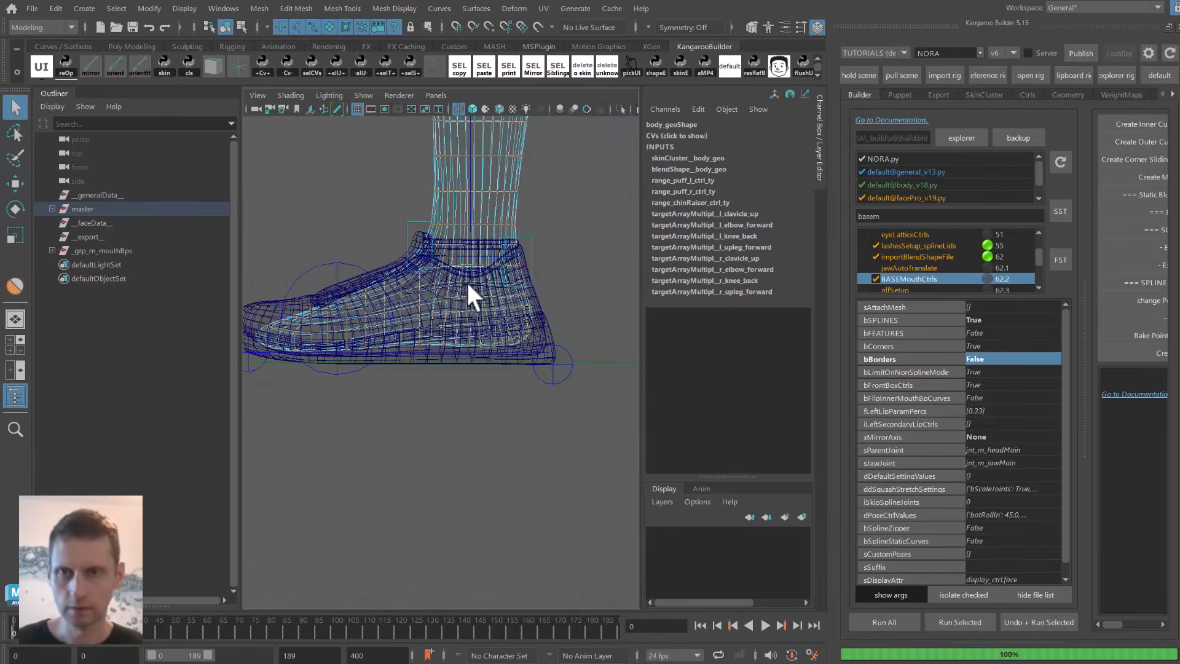
Examine the vertices where the upper and lower lips meet, comparing wireframe and shaded display in side view.
key("f")
mouse_move(428, 257)
middle_mouse_down("alt")
mouse_move(443, 266)
mouse_move(423, 314)
middle_mouse_up("alt")
key("5")
right_click_drag(421, 315, 477, 371, "alt")
key("4")
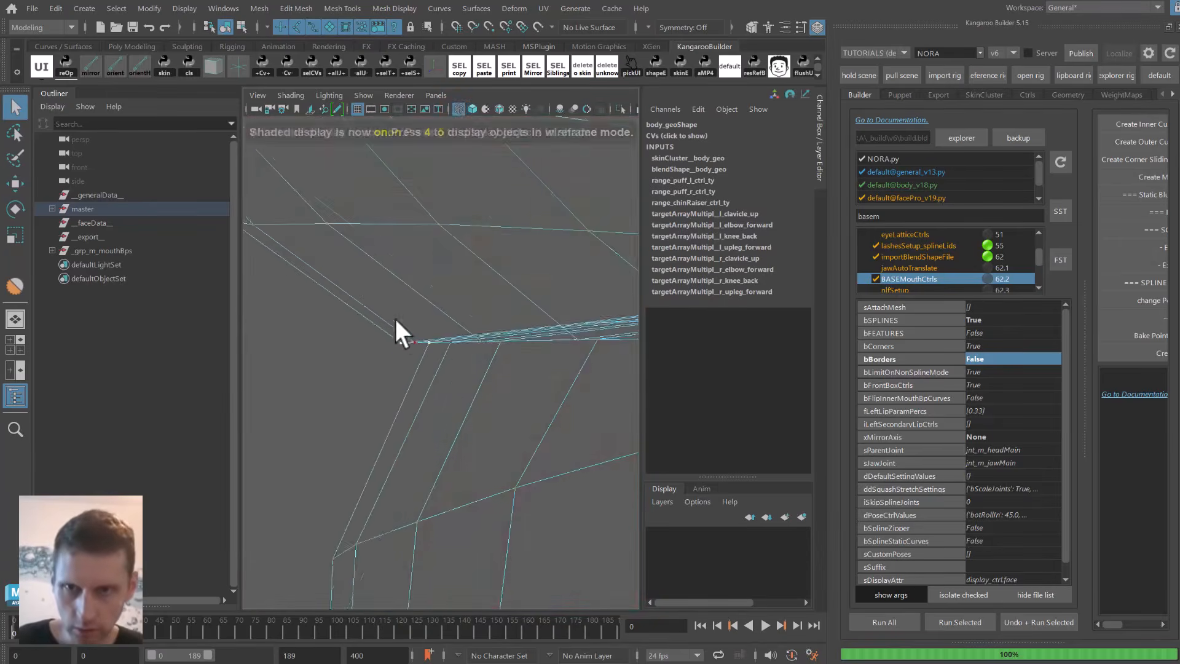
key("5")
middle_click_drag(403, 347, 521, 403, "alt")
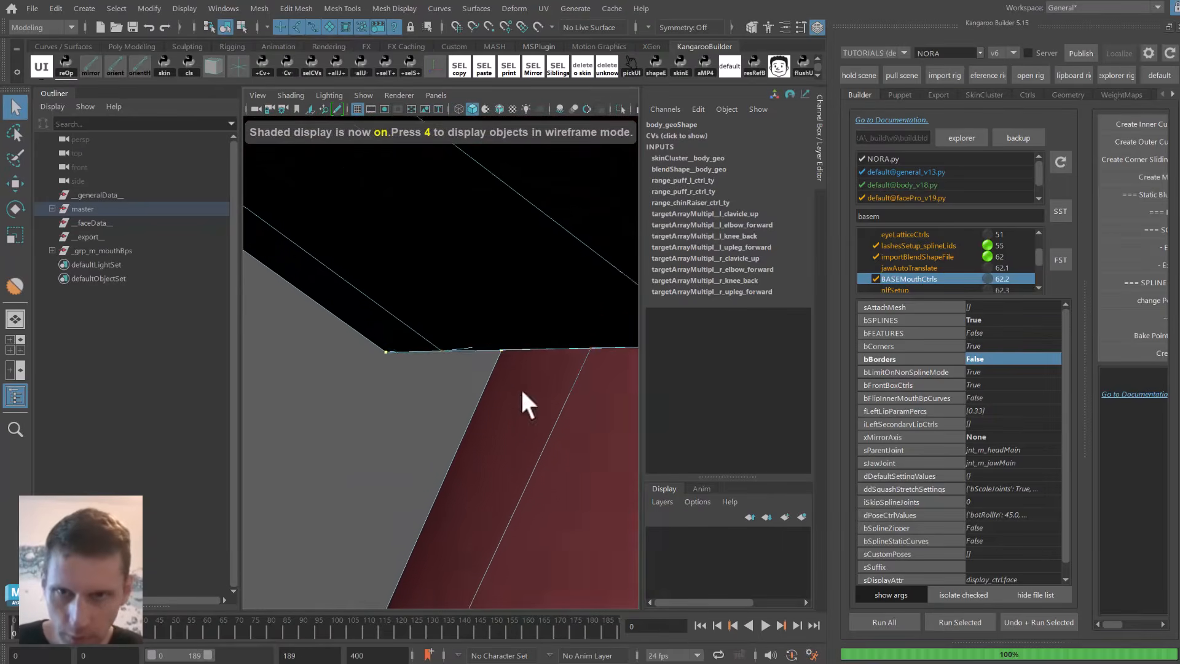
key("4")
left_click_drag(314, 430, 538, 351)
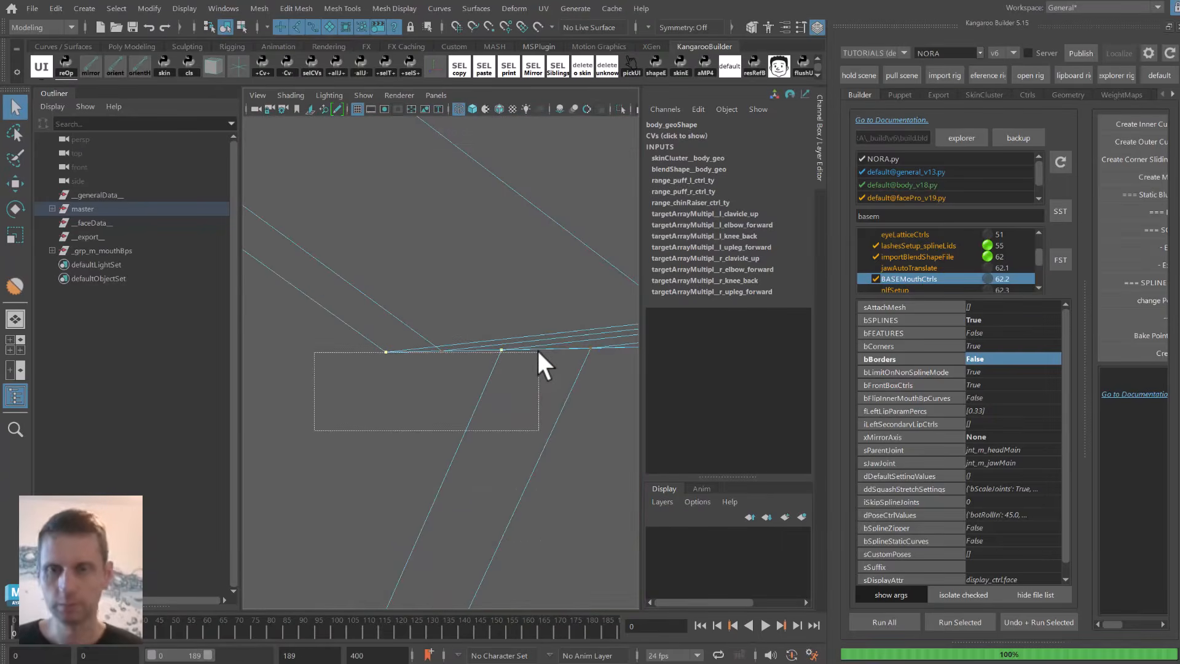
left_click_drag(538, 352, 516, 369)
key("space")
mouse_move(495, 414)
left_mouse_down()
mouse_move(459, 285)
mouse_move(494, 318)
mouse_move(499, 274)
left_mouse_up()
key("5")
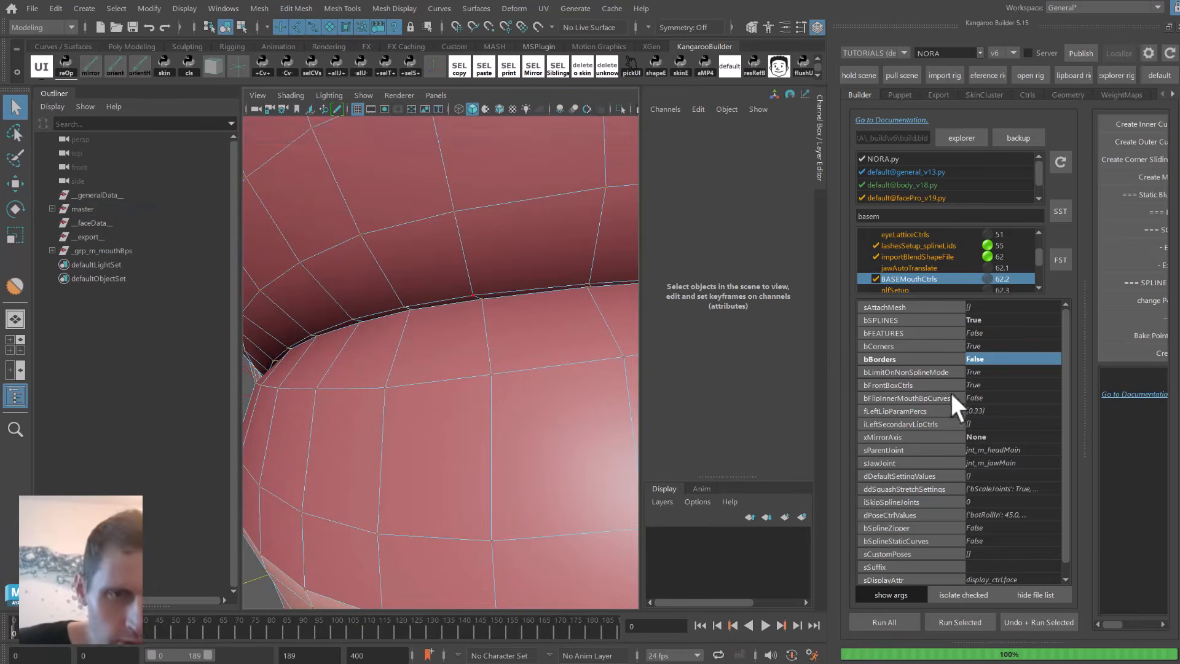
Set bFlipInnerMouthBpCurves to True in the BASEMouthCtrls arguments.
left_click(905, 398)
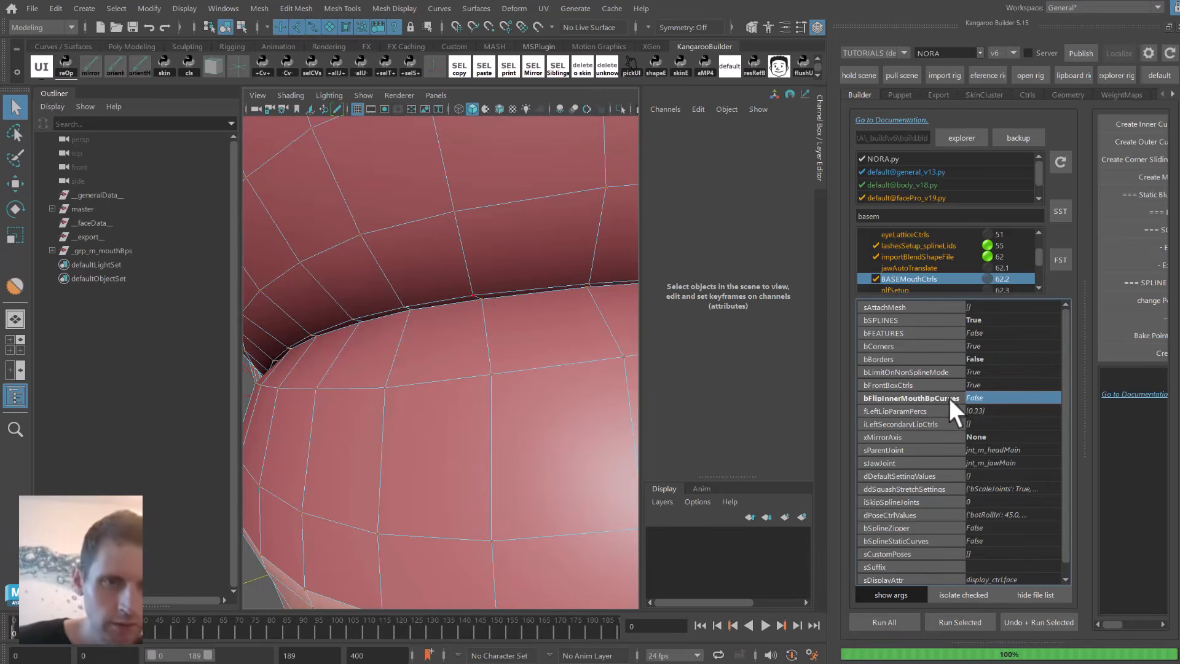
double_click(994, 396)
type("True")
key("Return")
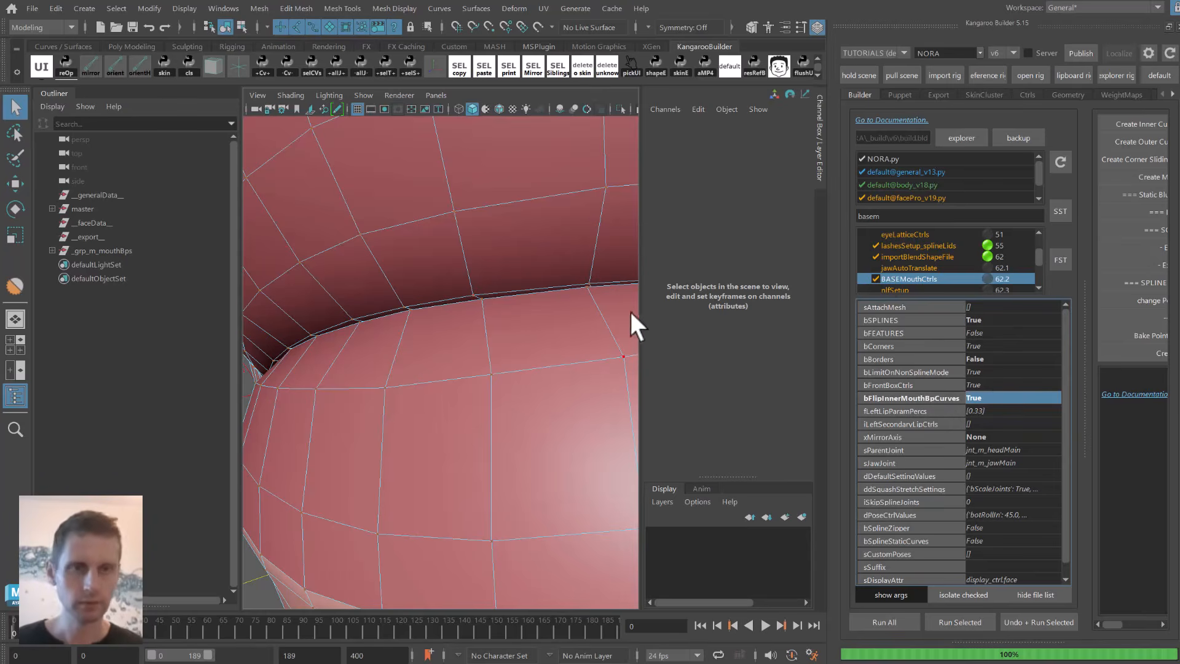
Select the vertex loop running around the outer border of the lips.
scroll(517, 282, "down", 5)
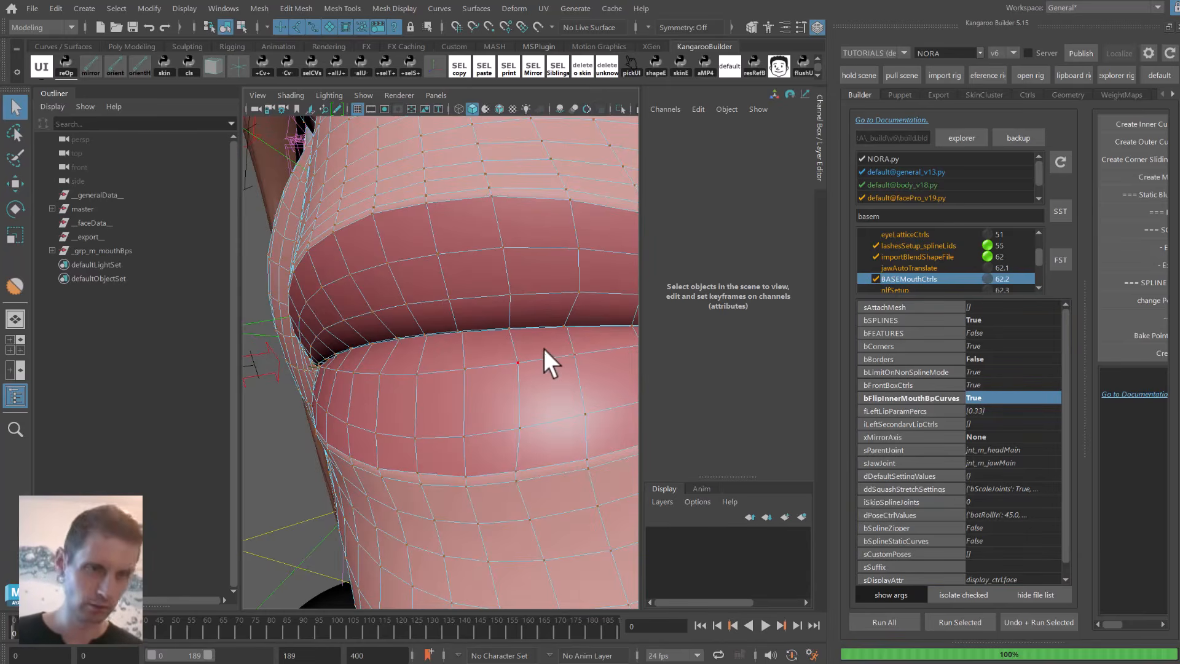
left_click_drag(487, 330, 395, 363, "alt")
scroll(420, 322, "down", 4)
scroll(411, 307, "up", 4)
left_click(404, 297)
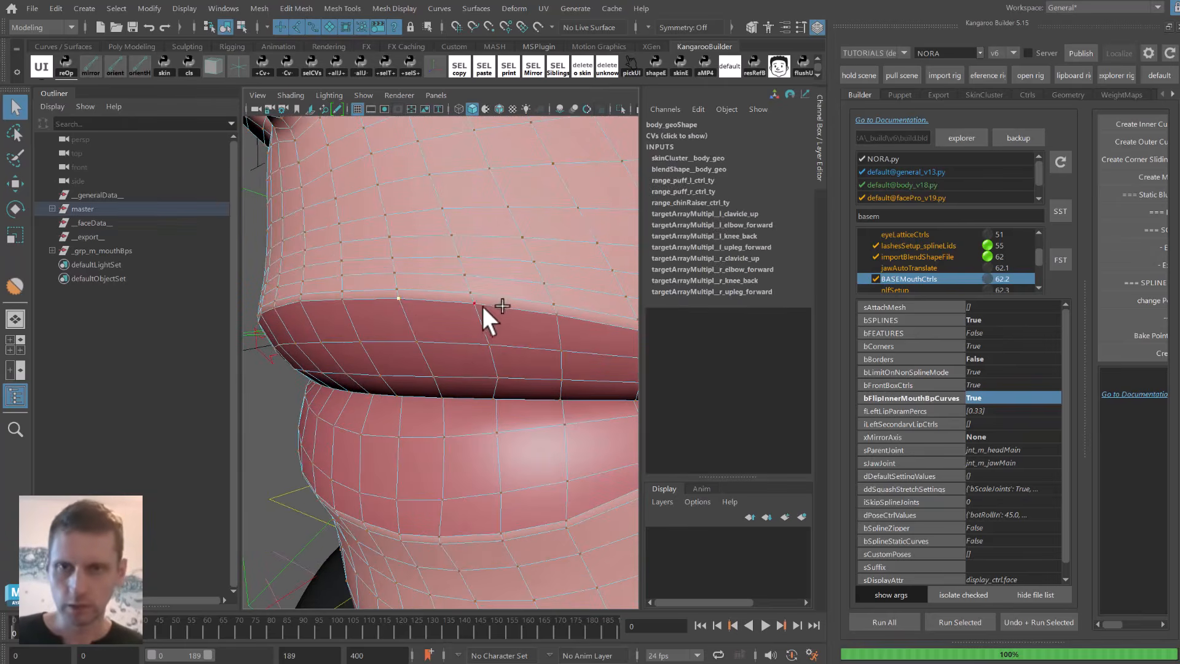
double_click(482, 305, "shift")
scroll(454, 281, "down", 7)
left_click_drag(452, 279, 484, 262, "alt")
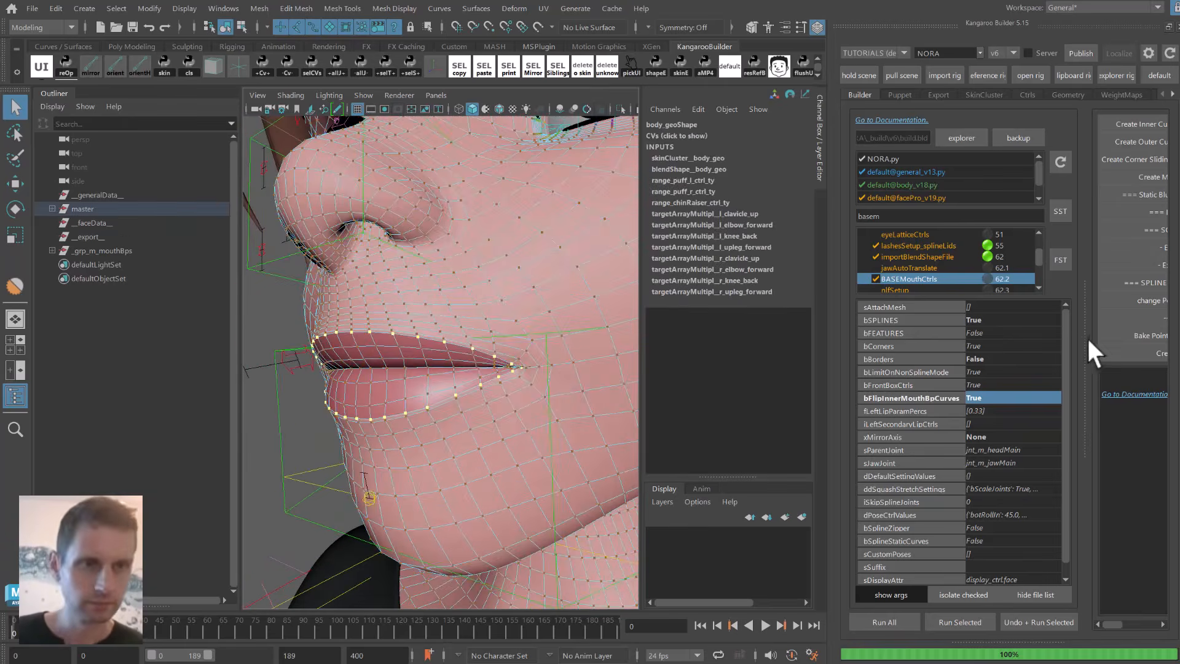
Create the outer lip curves and locators from the selected vertex loop and check them in isolation.
left_click_drag(1086, 337, 977, 335)
left_click(1085, 142)
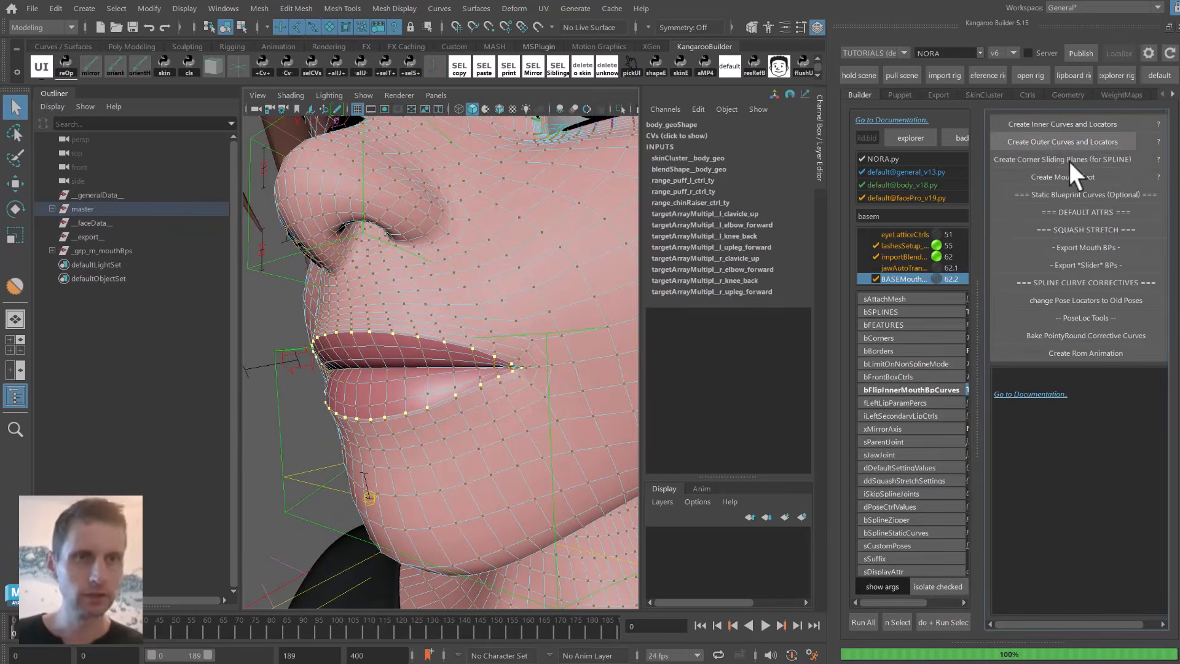
key("ctrl+1")
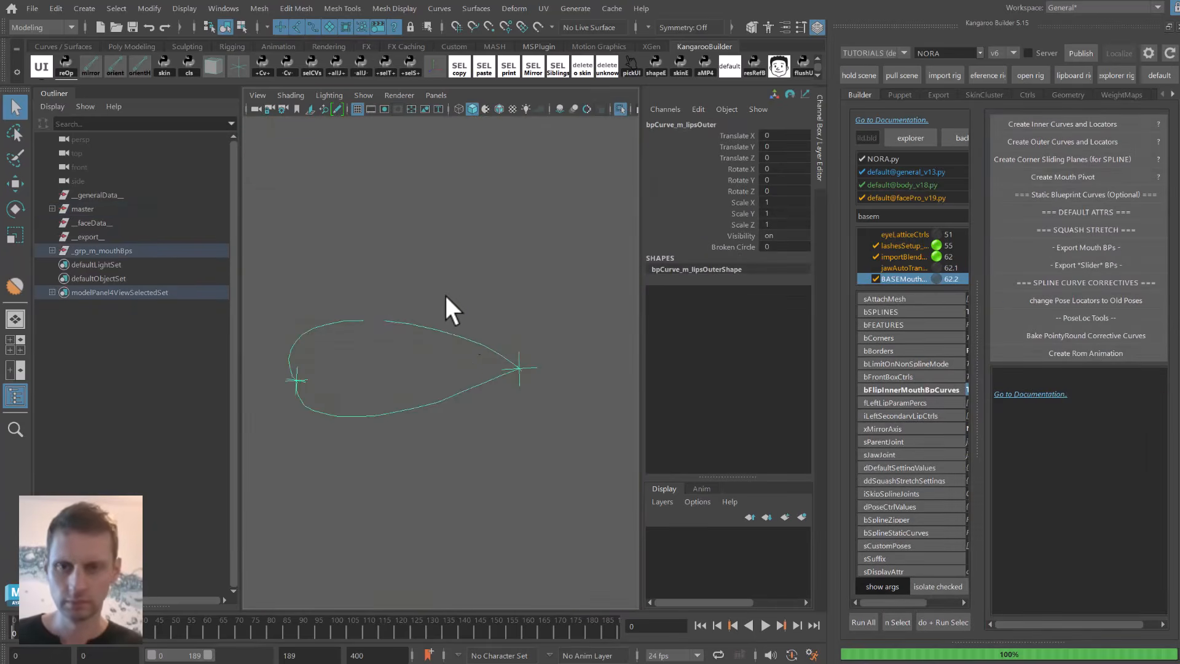
key("ctrl+1")
scroll(459, 294, "up", 1)
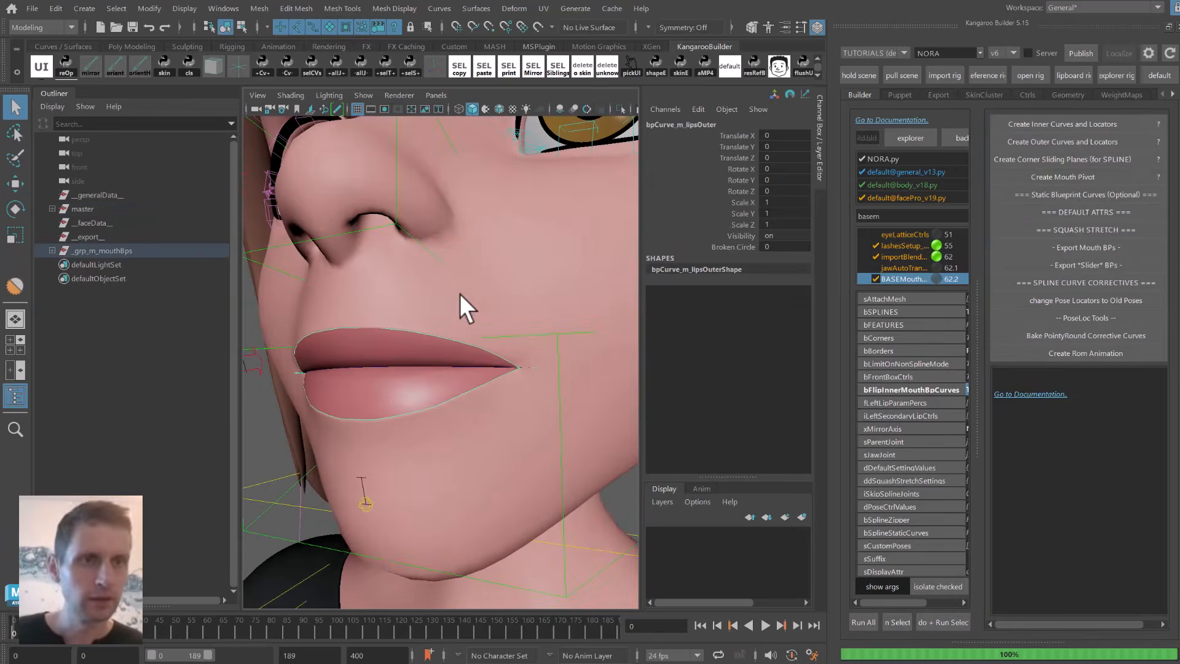
Create the mouth pivot and move it forward to about 10.475 in Translate Z.
left_click(1063, 175)
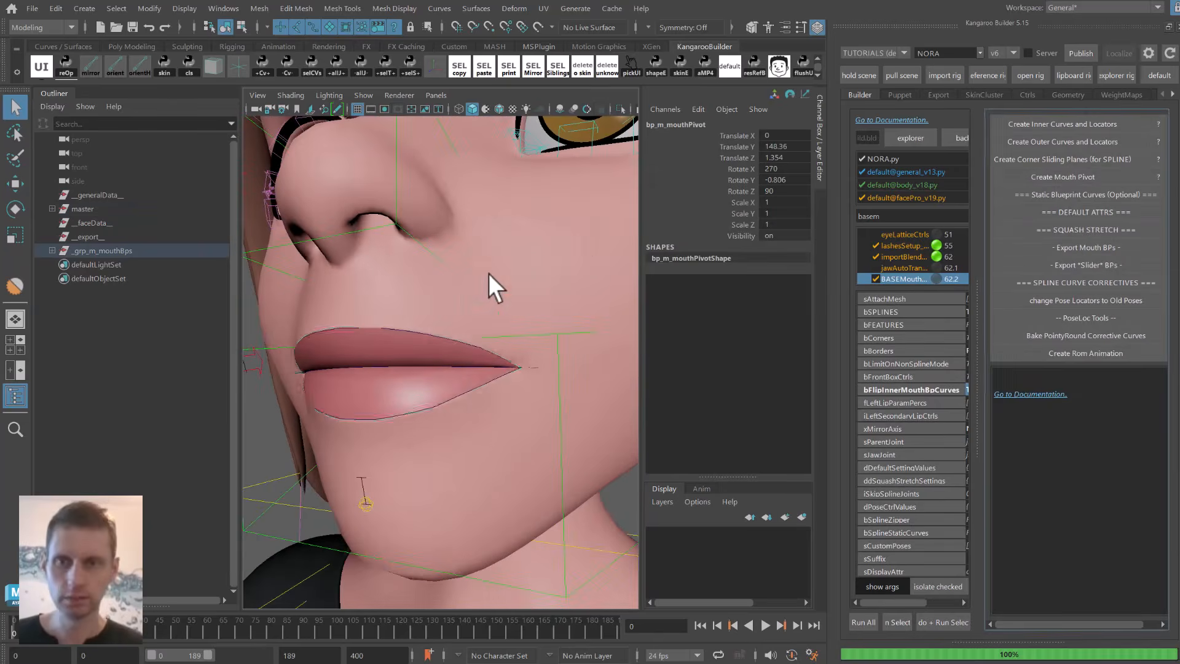
key("4")
key("w")
right_click_drag(515, 304, 424, 271, "alt")
left_click_drag(424, 271, 391, 341, "alt")
right_click_drag(396, 340, 469, 337, "alt")
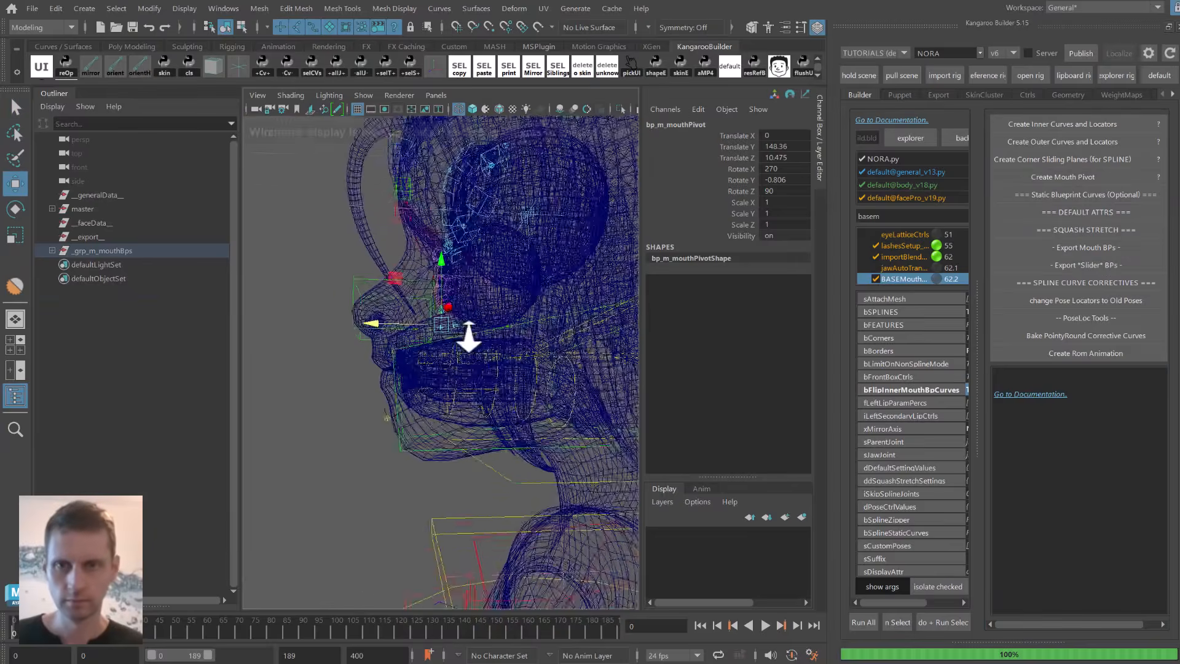
Lower the mouth pivot to about 146.402 in Translate Y and tilt it to about -14.202 in Rotate Y.
left_click_drag(469, 338, 503, 279, "alt")
key("space")
scroll(501, 276, "down", 3)
right_click_drag(501, 276, 406, 271, "alt")
mouse_move(406, 271)
left_mouse_down("alt")
mouse_move(432, 282)
mouse_move(410, 367)
mouse_move(381, 389)
left_mouse_up("alt")
key("5")
key("e")
key("w")
middle_click_drag(404, 389, 474, 355, "alt")
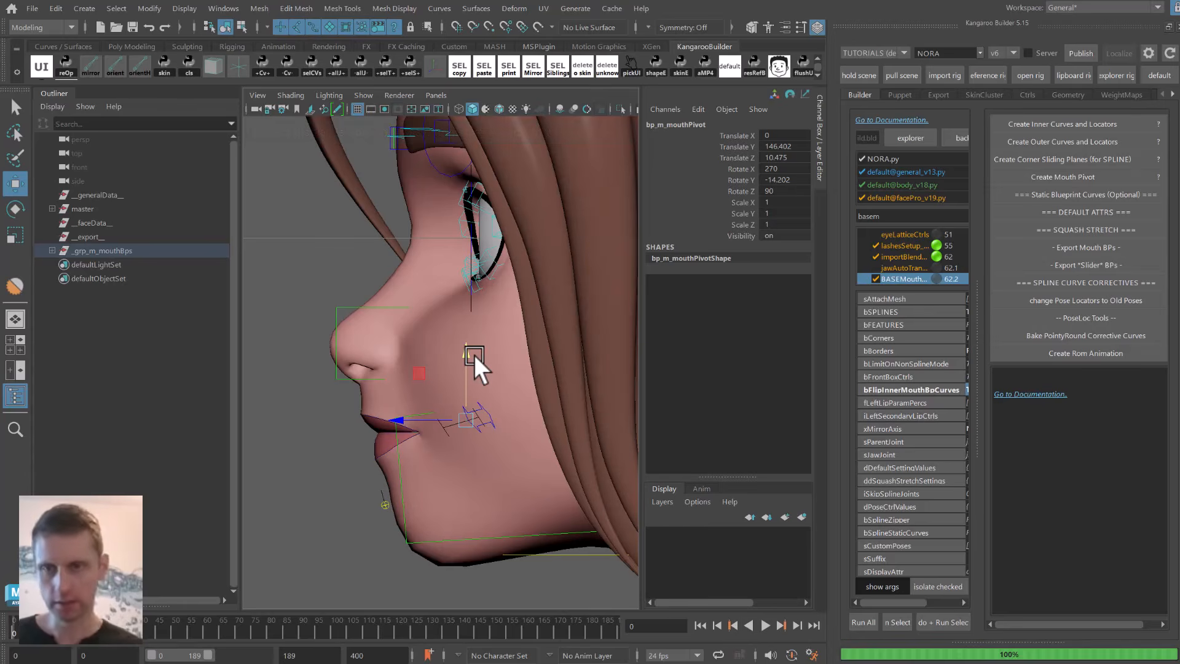
Nudge the mouth pivot within the teeth area to about 146.442 in Translate Y and 10.605 in Translate Z.
left_click_drag(474, 356, 407, 381, "alt")
mouse_move(408, 381)
middle_mouse_down("alt")
mouse_move(401, 258)
mouse_move(426, 267)
middle_mouse_up("alt")
key("4")
left_click_drag(427, 266, 403, 287, "alt")
key("space")
scroll(455, 320, "up", 8)
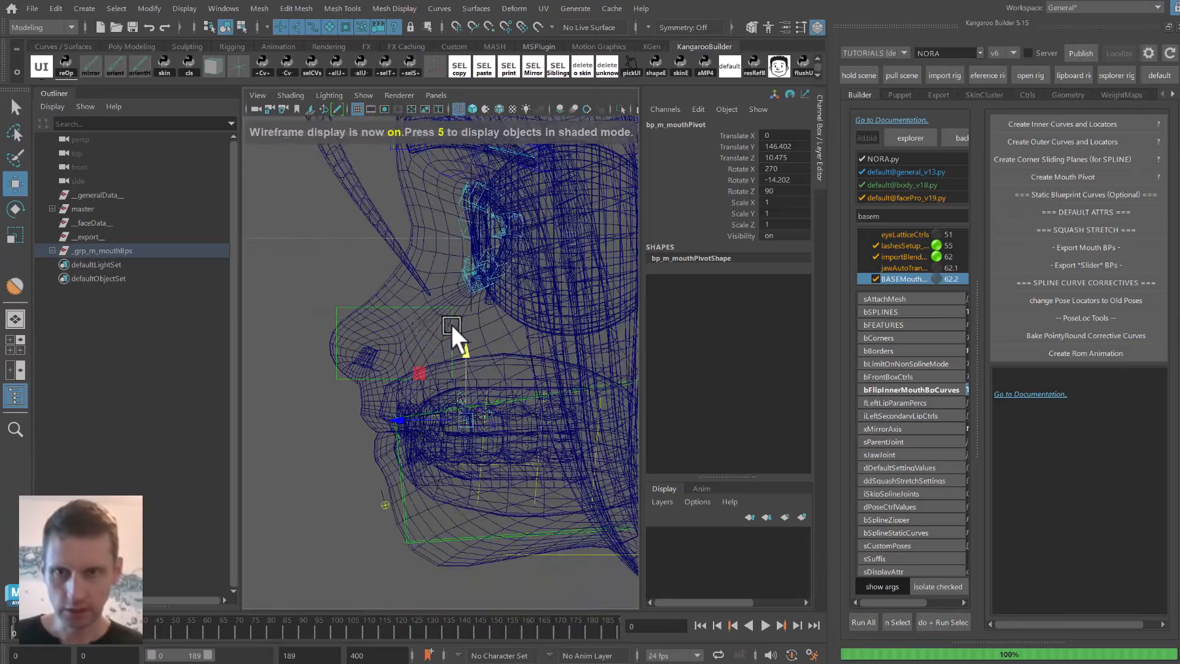
key("e")
left_click_drag(488, 392, 487, 387)
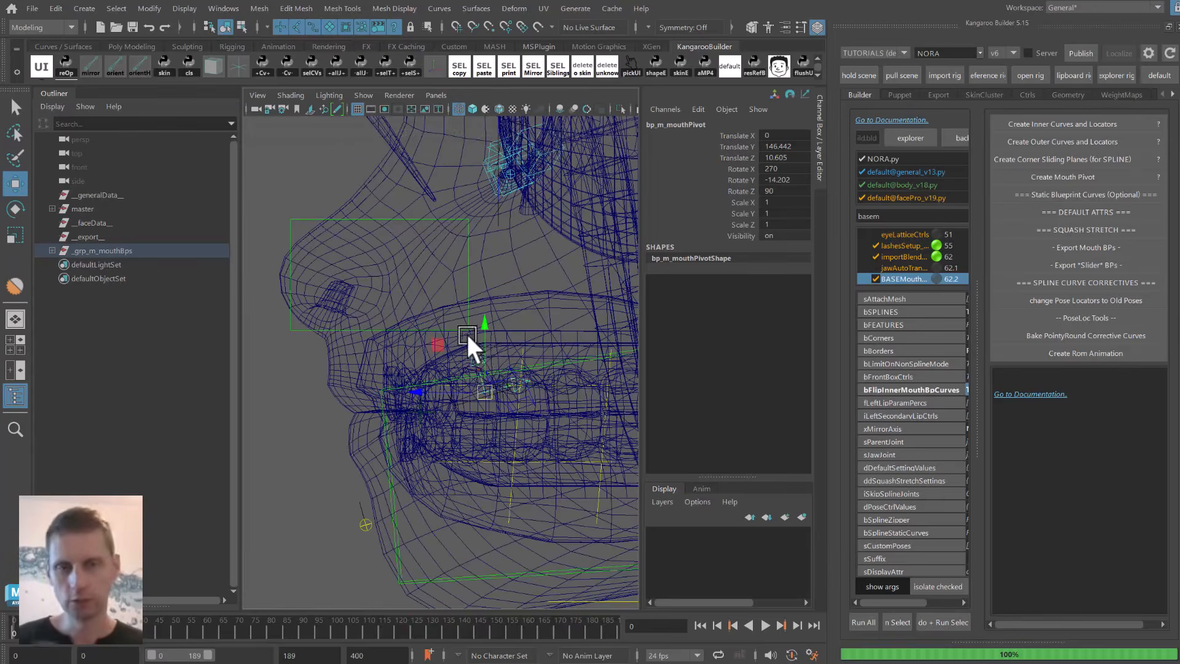
Refine the mouth pivot to about -10.696 in Rotate Y, 146.382 in Translate Y and 11.174 in Translate Z.
key("e")
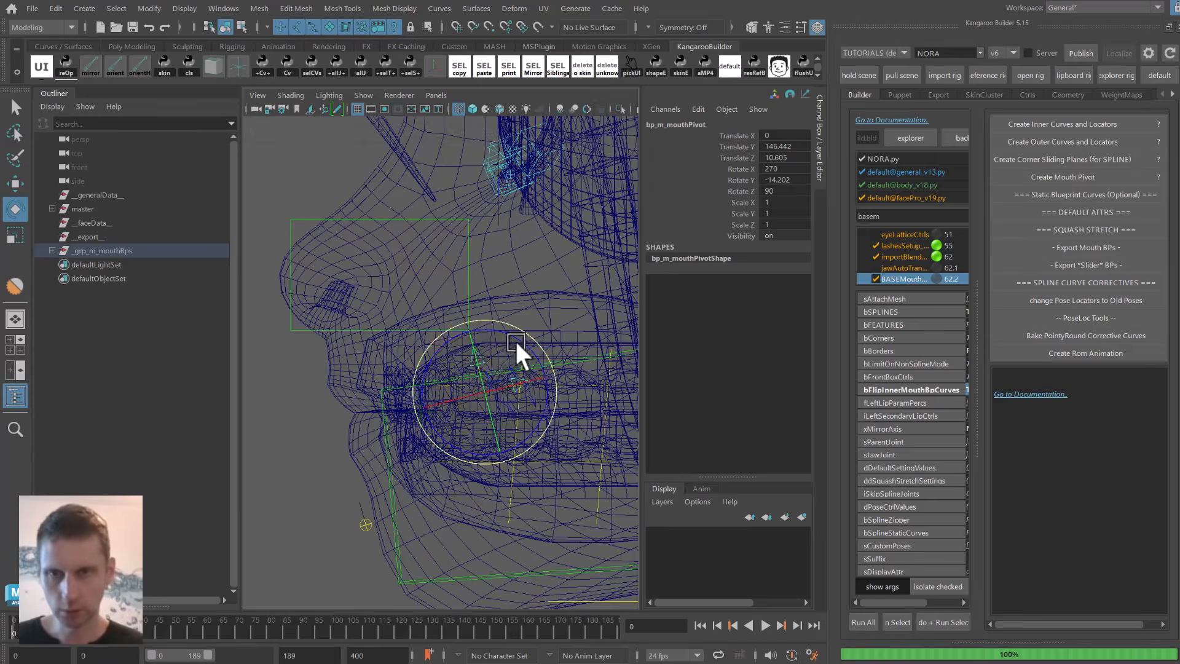
mouse_move(520, 344)
left_mouse_down()
mouse_move(451, 400)
mouse_move(478, 338)
mouse_move(581, 382)
mouse_move(438, 353)
mouse_move(303, 402)
mouse_move(453, 351)
mouse_move(443, 327)
mouse_move(402, 313)
left_mouse_up()
key("w")
key("5")
key("space")
key("4")
key("5")
key("4")
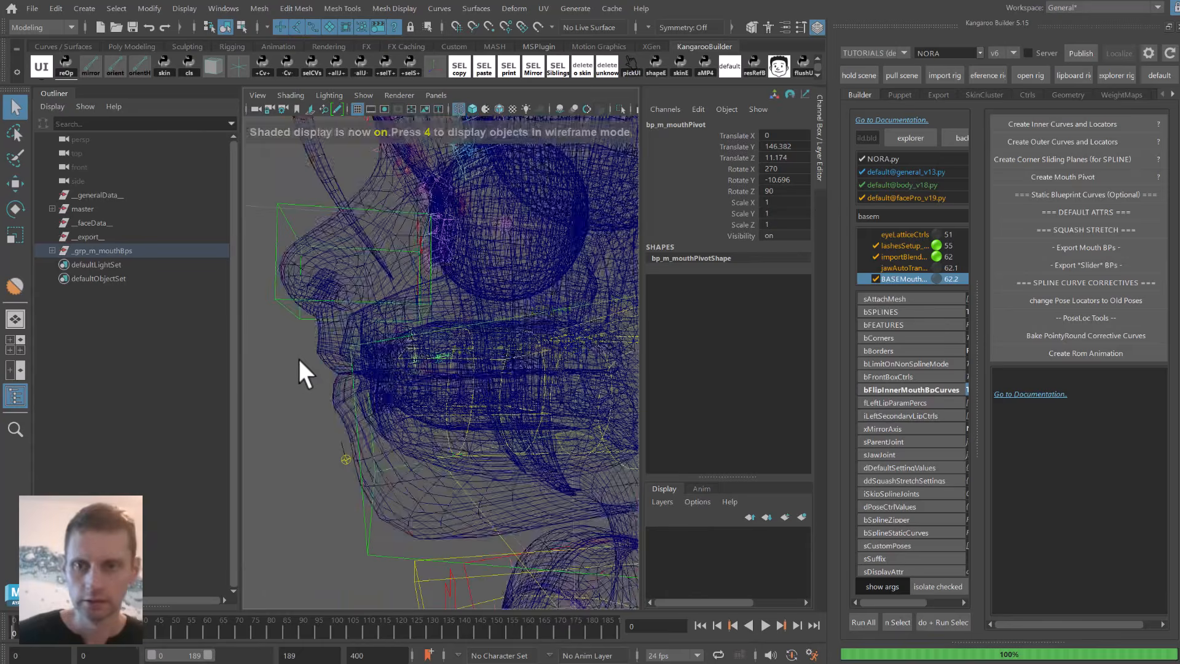
mouse_move(298, 356)
left_mouse_down("alt")
mouse_move(319, 371)
mouse_move(481, 325)
left_mouse_up("alt")
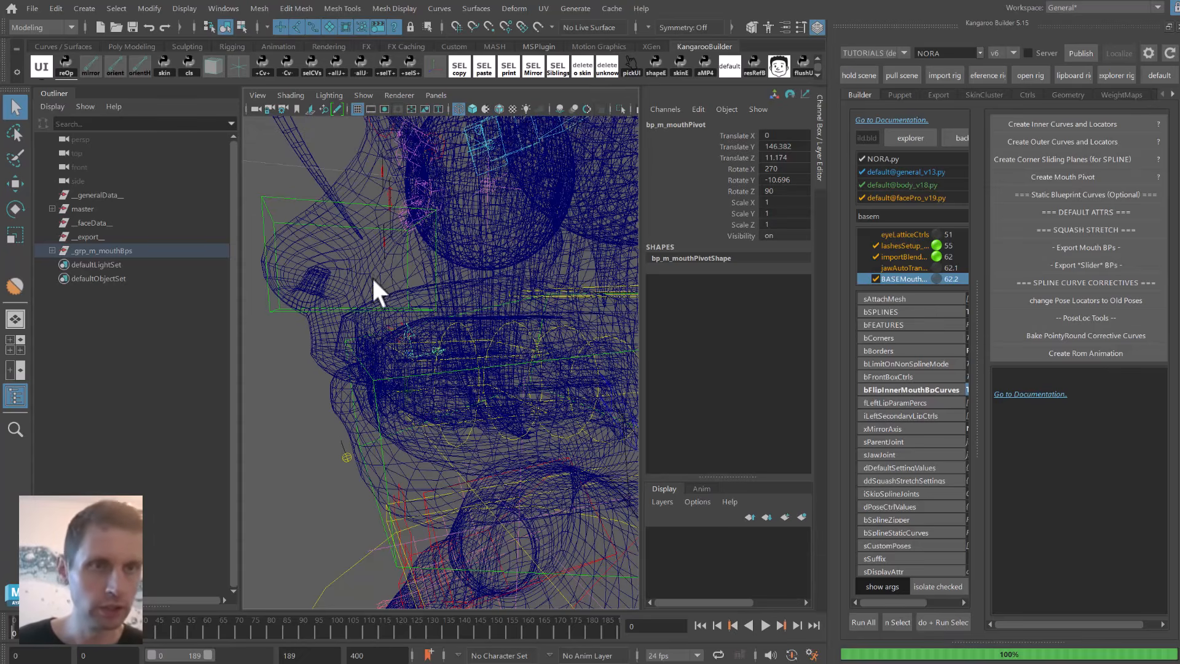
Create the corner sliding planes for the mouth spline and locate the left plane near the feet.
left_click(1089, 157)
key("alt+1")
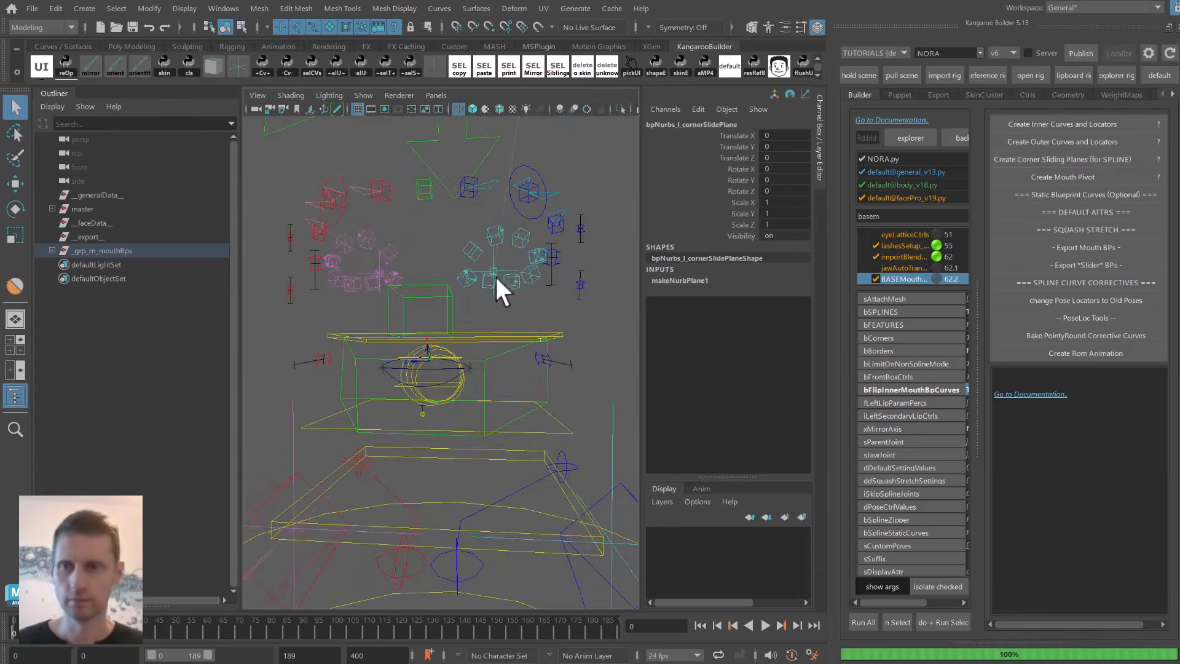
left_click_drag(495, 274, 252, 271, "alt")
key("f")
scroll(443, 329, "down", 8)
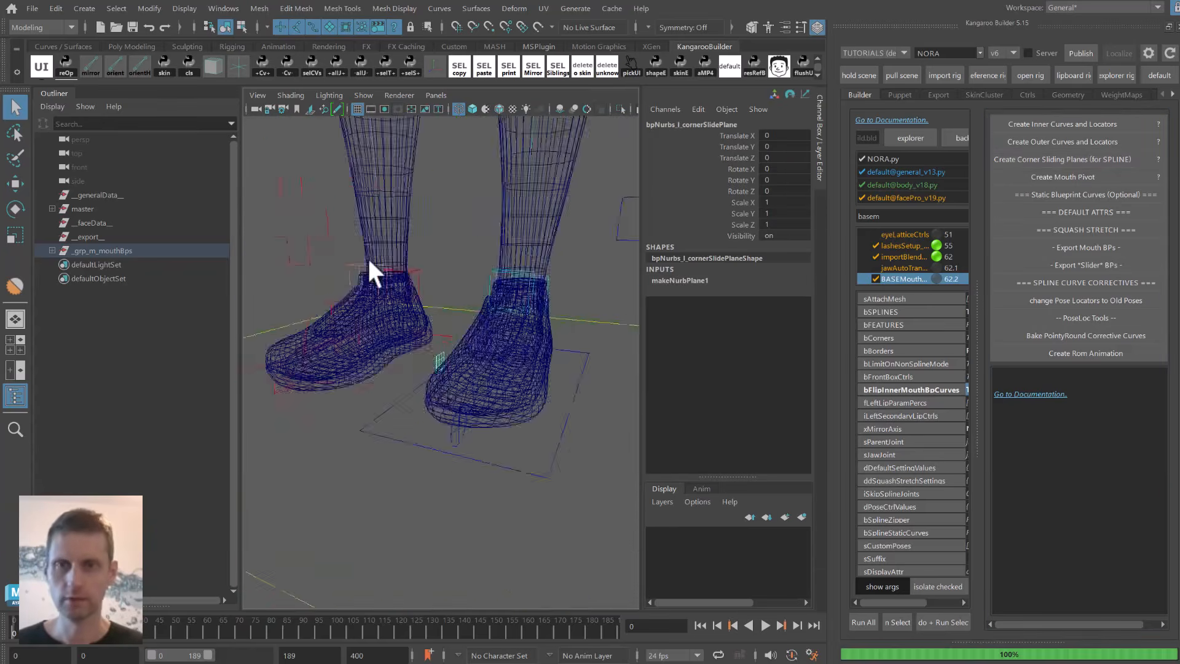
scroll(372, 266, "down", 5)
Select all control vertices of the left corner sliding plane and raise them to head height.
key("ctrl+1")
left_click(450, 323)
key("w")
key("ctrl+1")
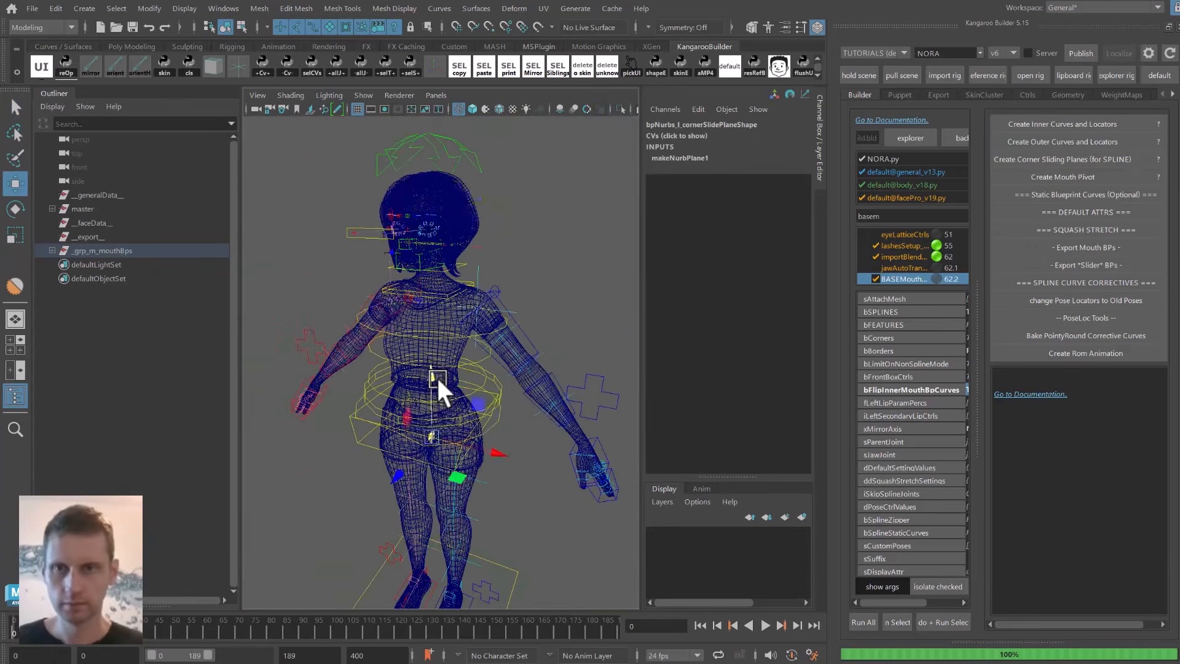
scroll(435, 369, "up", 5)
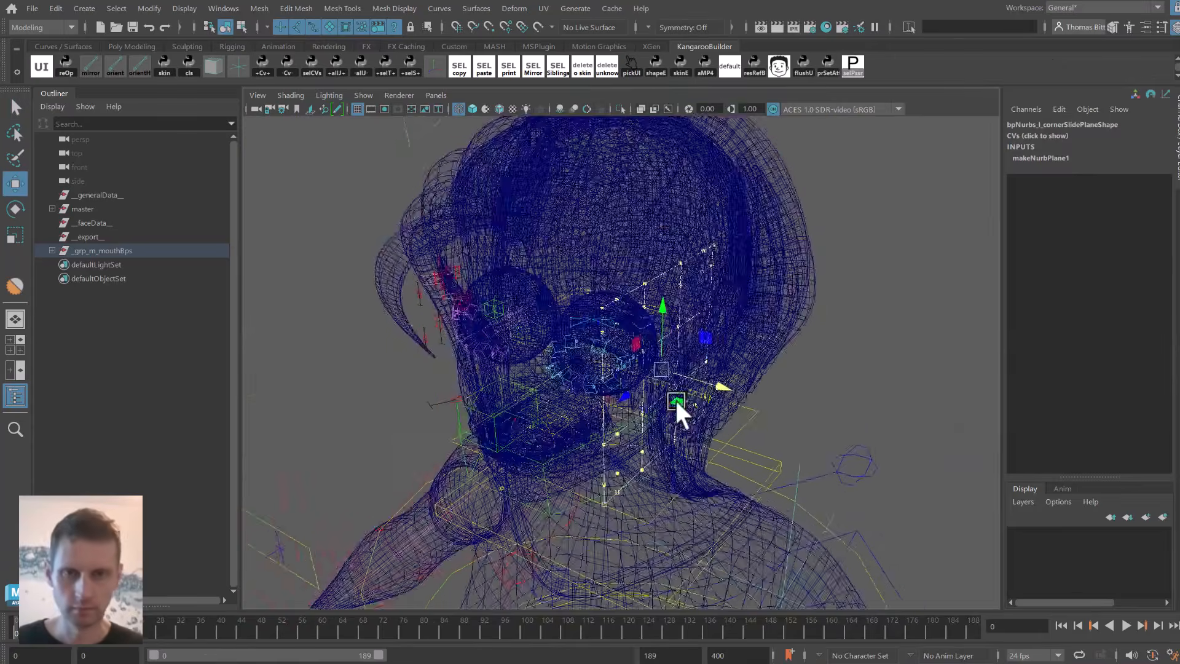
key("5")
mouse_move(676, 400)
left_mouse_down("alt")
mouse_move(666, 343)
mouse_move(676, 337)
left_mouse_up("alt")
Rotate and move the sliding plane's control vertices so the surface sits over the left half of the face.
key("e")
left_click_drag(653, 286, 523, 332)
key("w")
key("e")
key("q")
key("w")
left_click_drag(521, 252, 593, 393, "alt")
middle_click_drag(593, 393, 592, 445)
key("ctrl+z")
left_click_drag(592, 445, 636, 317, "alt")
Adjust the sliding plane's control vertices so the surface spans the left side of the face from brow to below the chin.
key("e")
key("q")
left_click(635, 318)
left_click(561, 266)
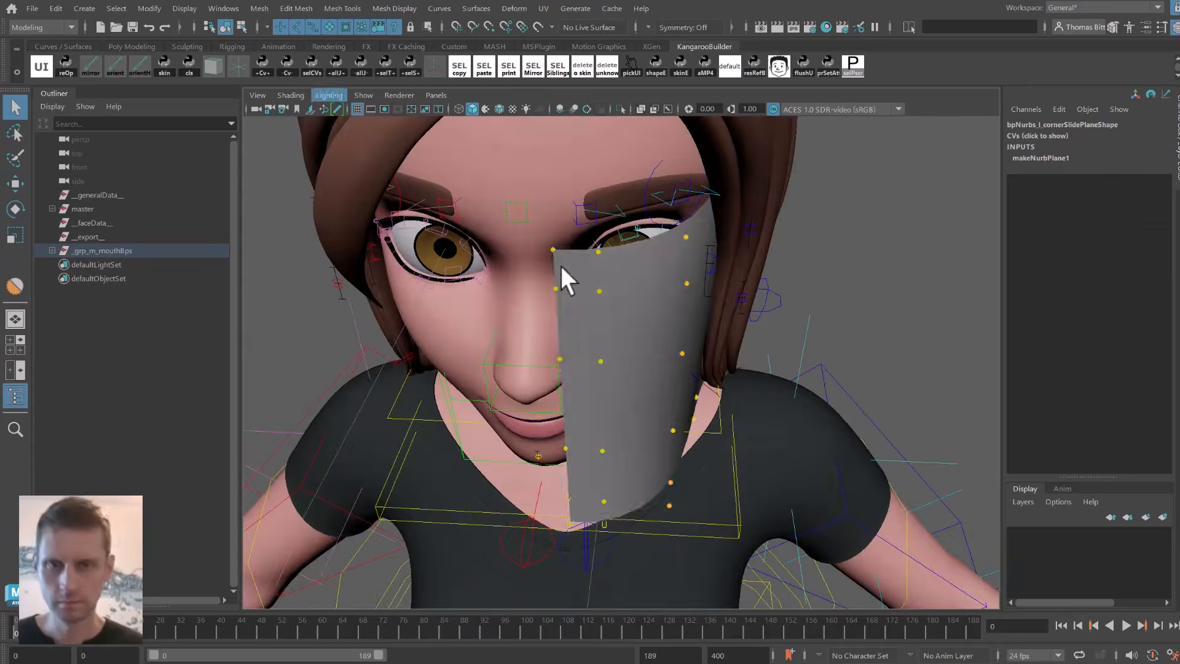
key("w")
mouse_move(724, 317)
left_mouse_down()
mouse_move(700, 314)
mouse_move(678, 225)
mouse_move(598, 413)
mouse_move(590, 406)
mouse_move(616, 400)
mouse_move(569, 374)
mouse_move(559, 332)
mouse_move(535, 353)
mouse_move(503, 232)
left_mouse_up()
key("4")
key("5")
key("4")
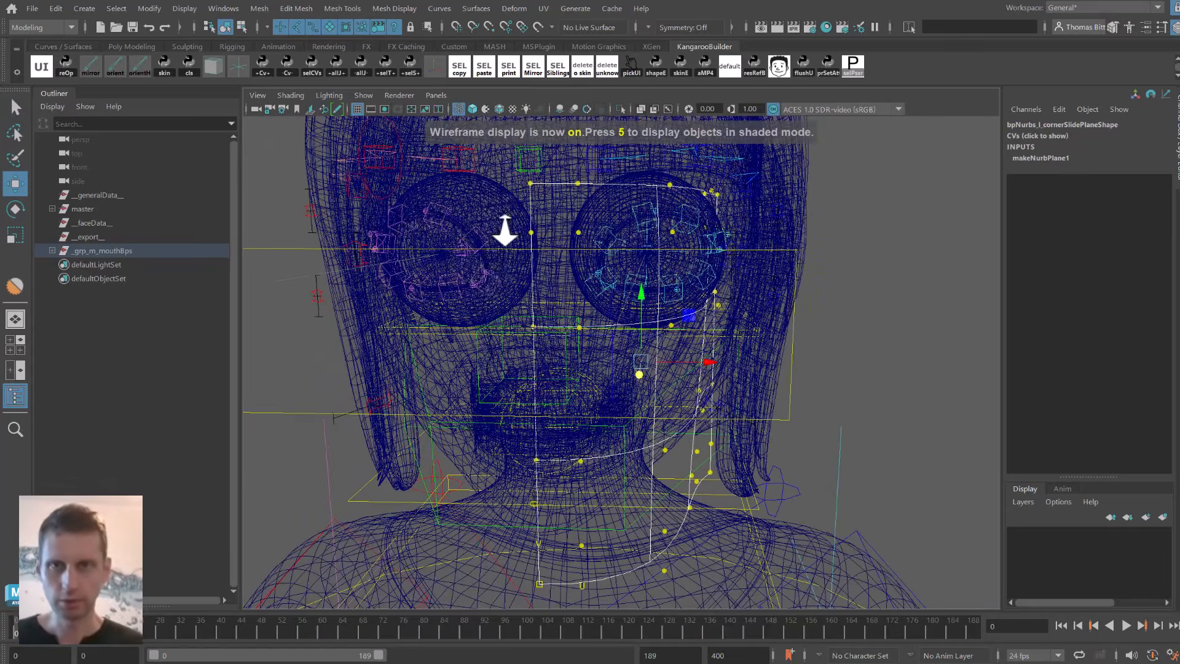
Isolate the sliding plane, select the control vertices along its inner edge with soft falloff, and show the full character again.
key("F8")
key("ctrl+1")
key("F8")
left_click_drag(467, 144, 560, 602)
left_click_drag(582, 473, 591, 433, "alt")
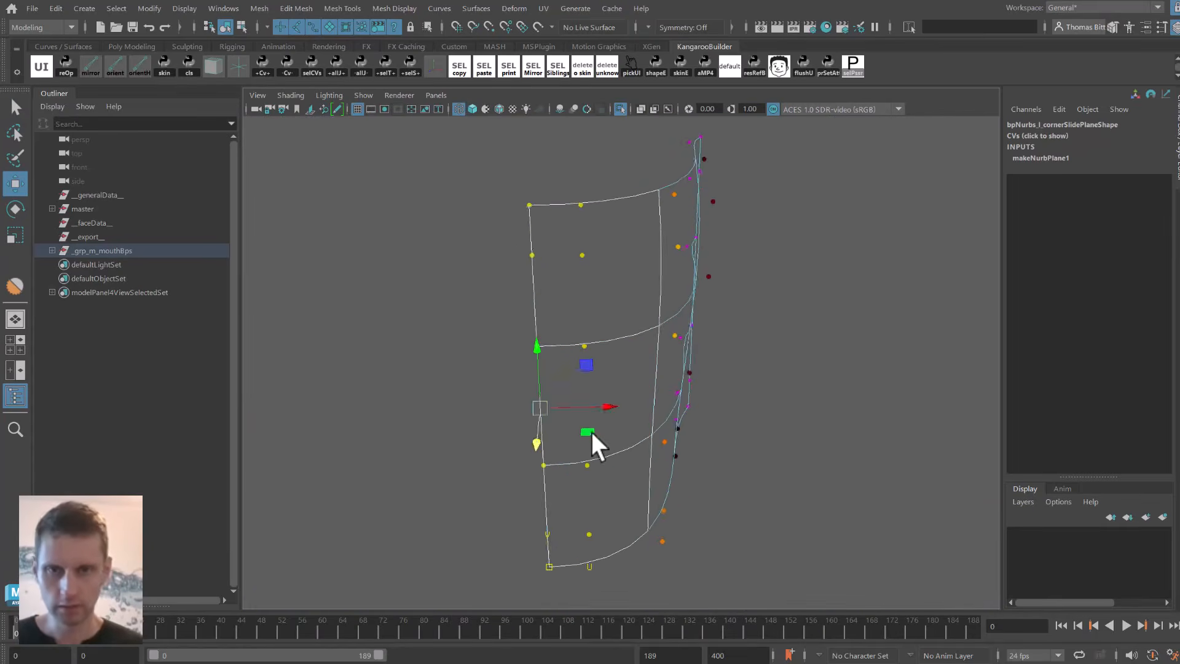
middle_click_drag(597, 371, 611, 353, "alt")
key("ctrl+1")
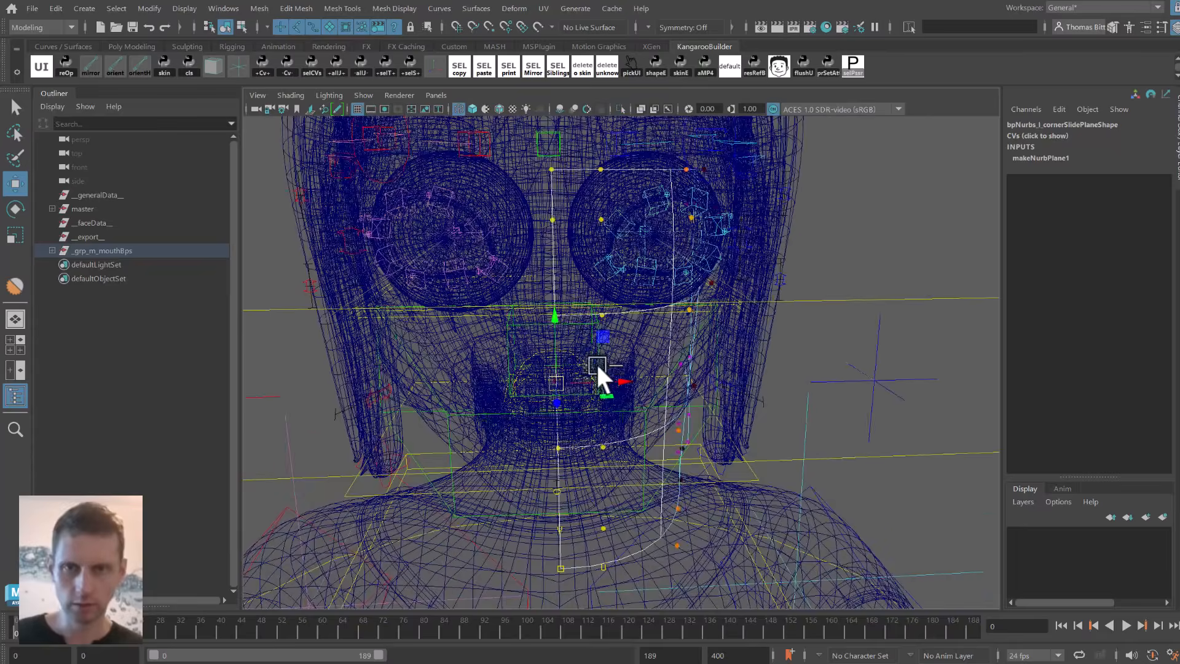
Shift the sliding plane's inner edge toward the face's centre line, return to object mode and inspect the plane around the mouth.
key("5")
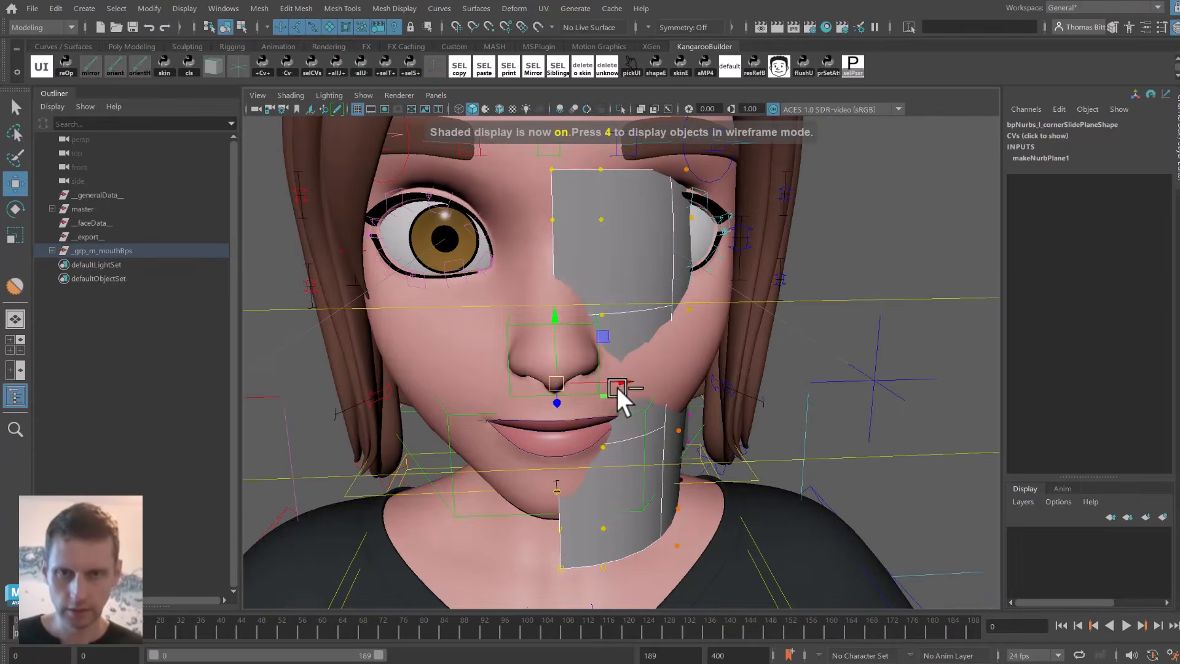
left_click_drag(621, 381, 590, 370)
left_click_drag(592, 381, 616, 340)
right_click_drag(639, 349, 653, 312)
left_click_drag(658, 318, 759, 498, "alt")
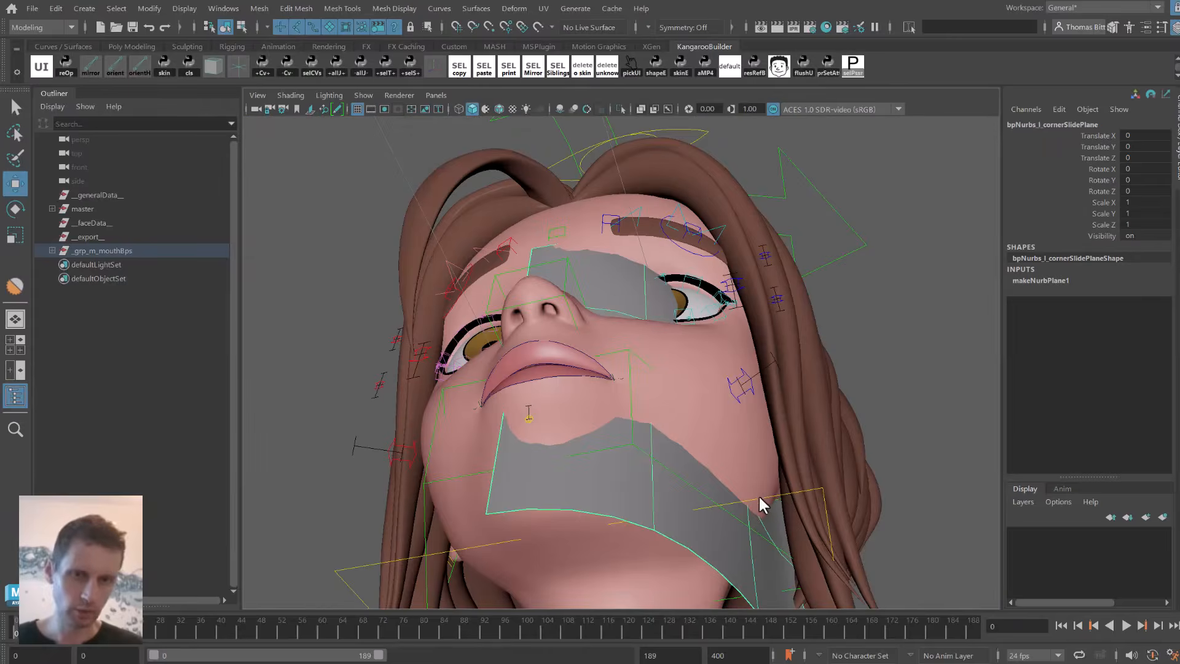
left_click_drag(765, 366, 801, 315, "alt")
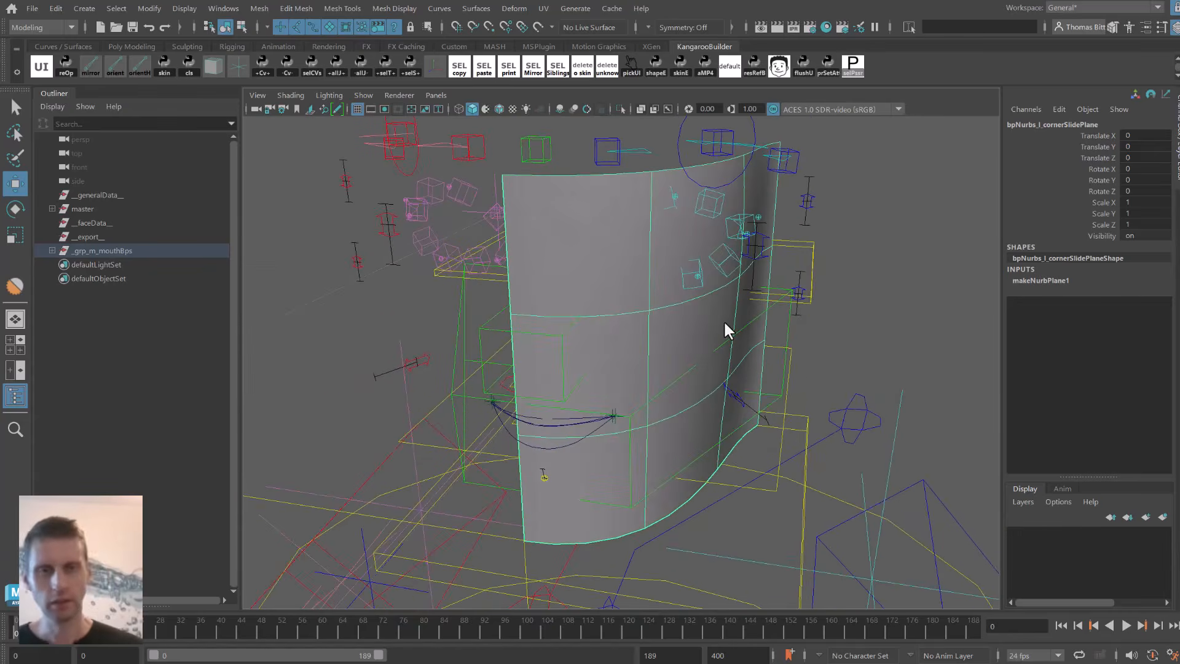
Inspect how the left corner sliding plane sits against the face, temporarily hiding the body mesh.
left_click_drag(717, 393, 640, 405, "alt")
left_click(725, 433)
key("ctrl+h")
key("ctrl+z")
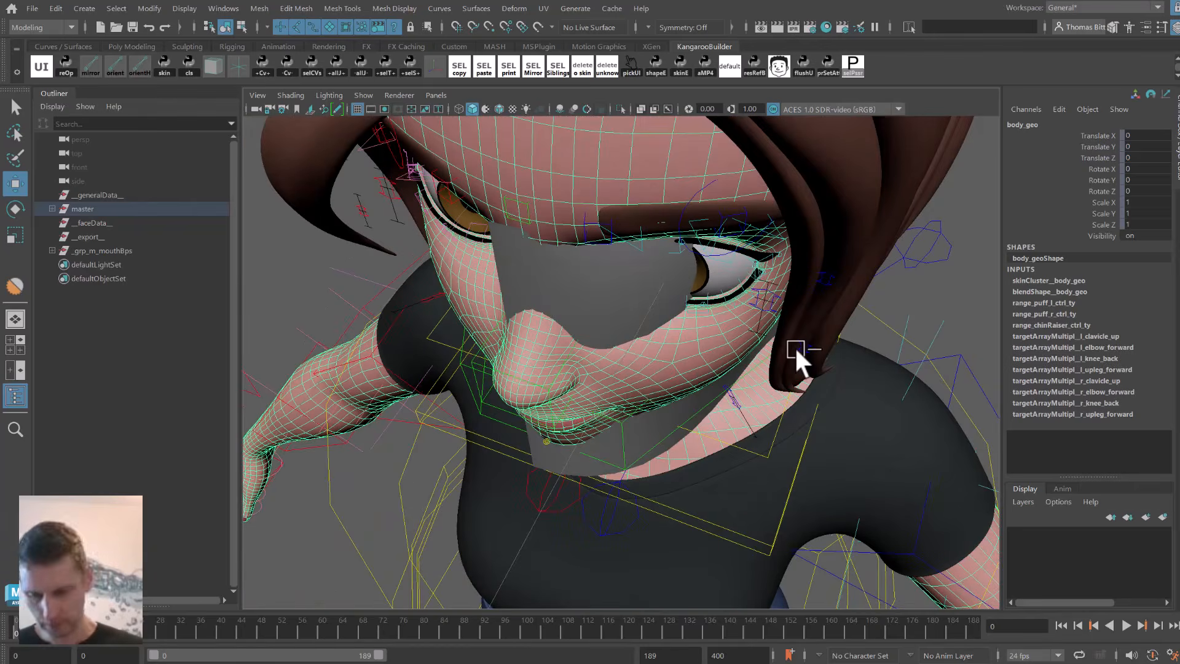
left_click_drag(647, 369, 611, 403, "alt")
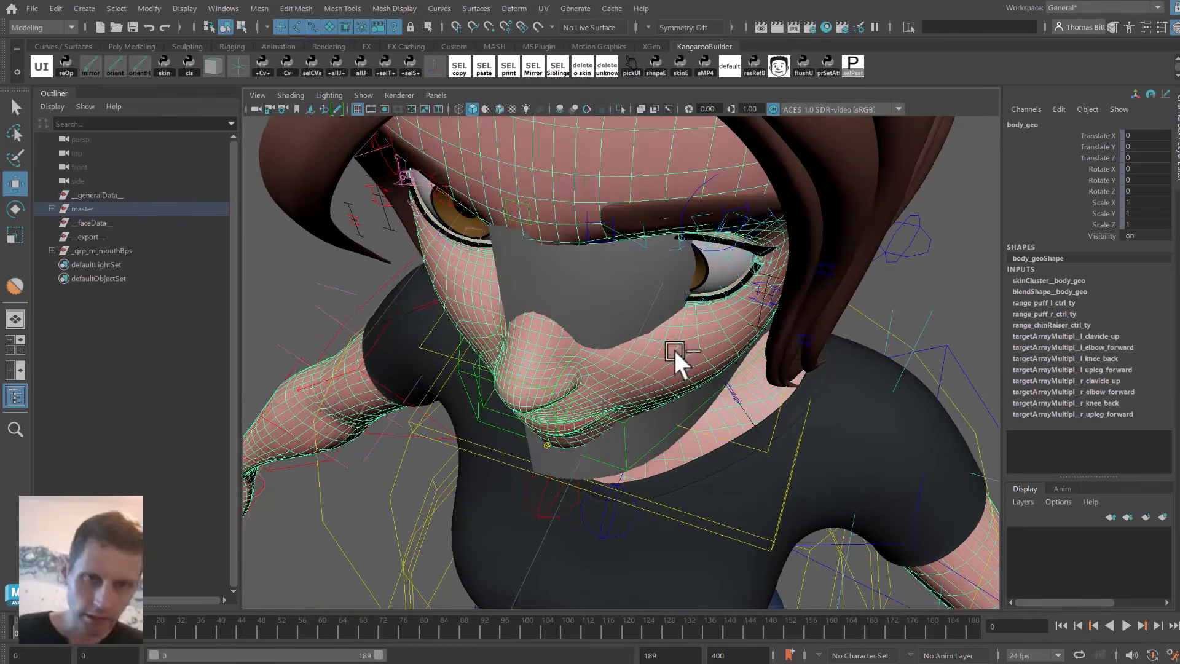
left_click_drag(688, 344, 665, 423, "alt")
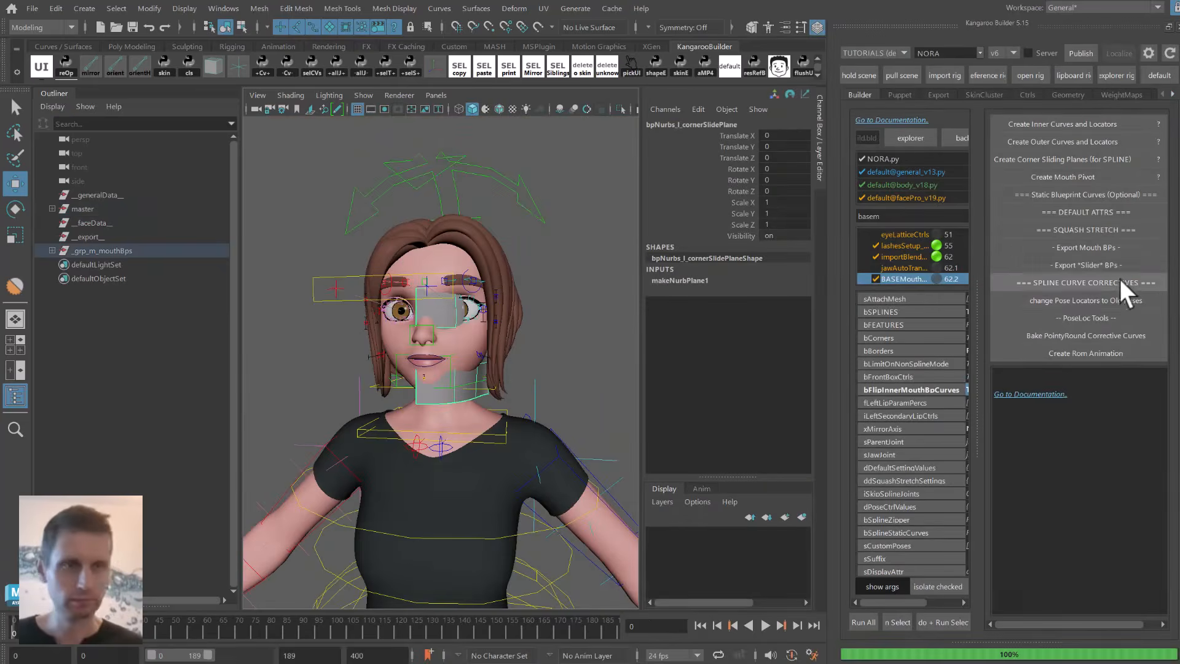
Export the mouth blueprints and run all checked build functions up to and including BASEMouthCtrls.
left_click(1110, 248)
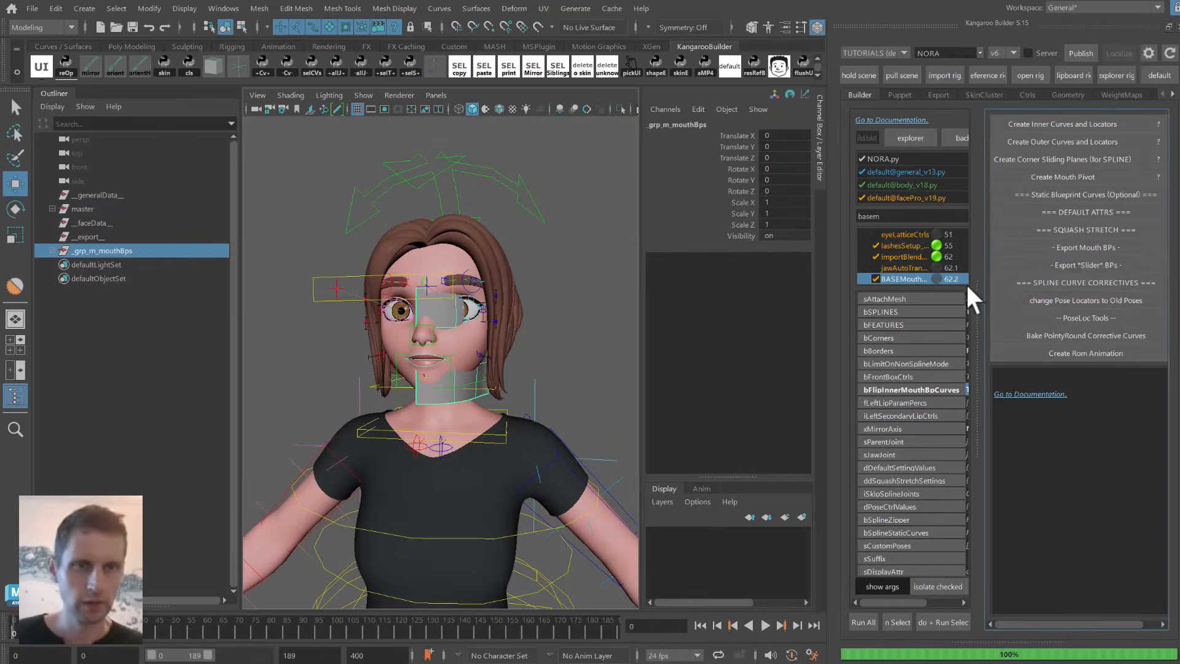
left_click_drag(977, 289, 1062, 287)
right_click(917, 276)
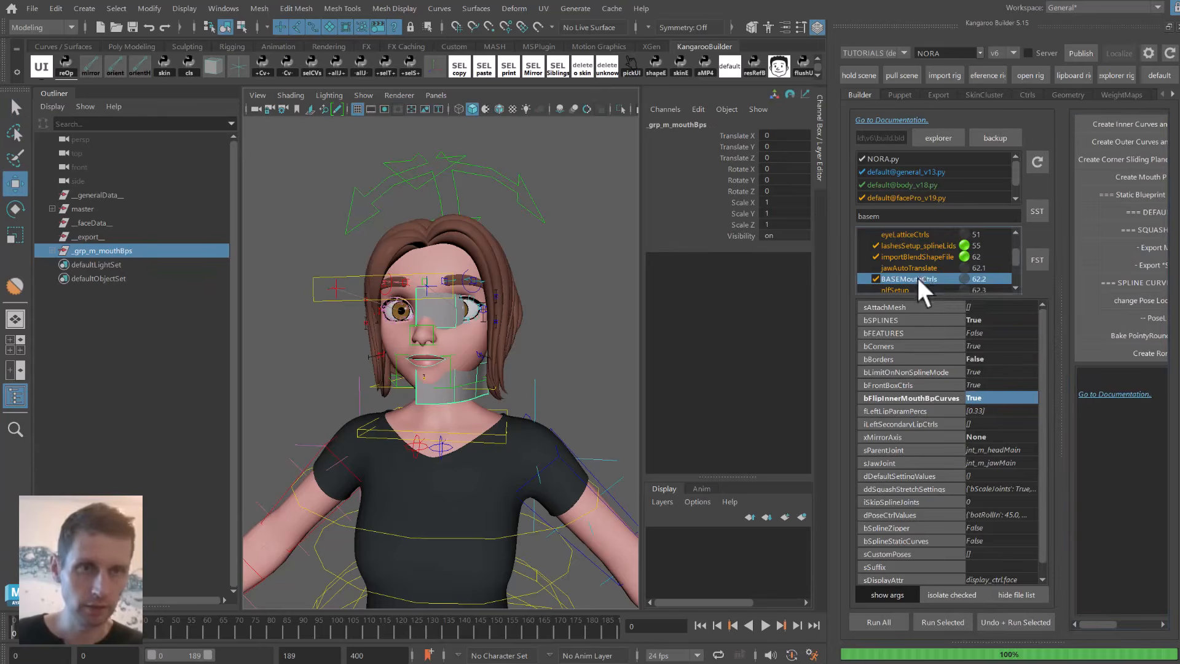
left_click(967, 313)
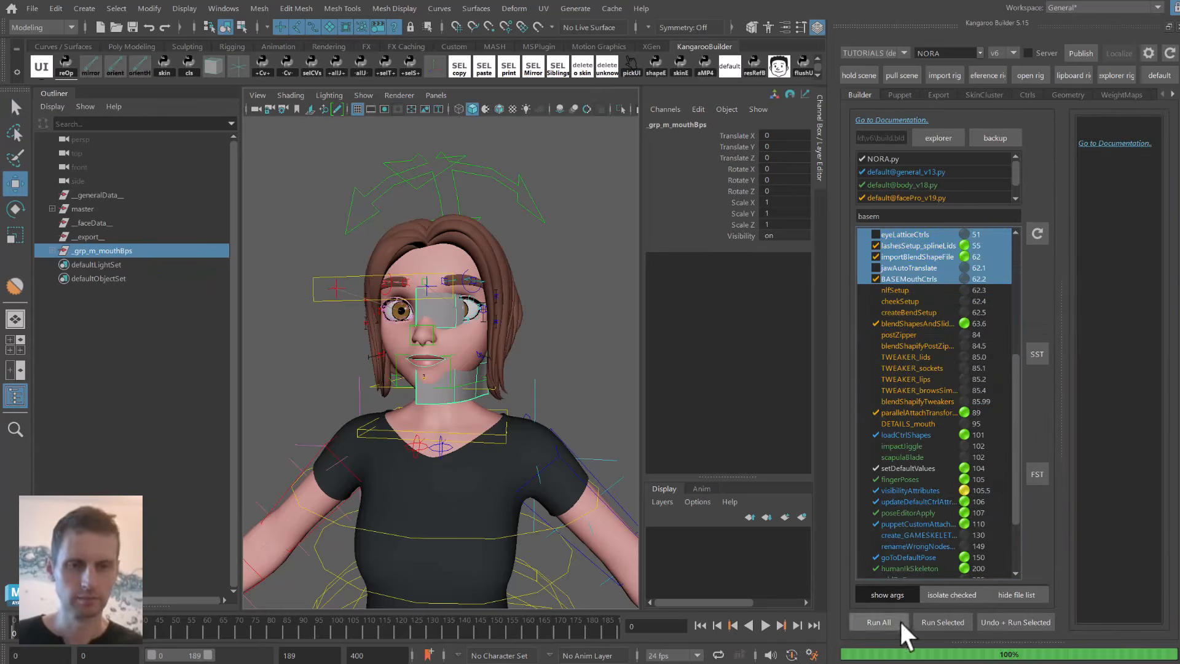
left_click(944, 624)
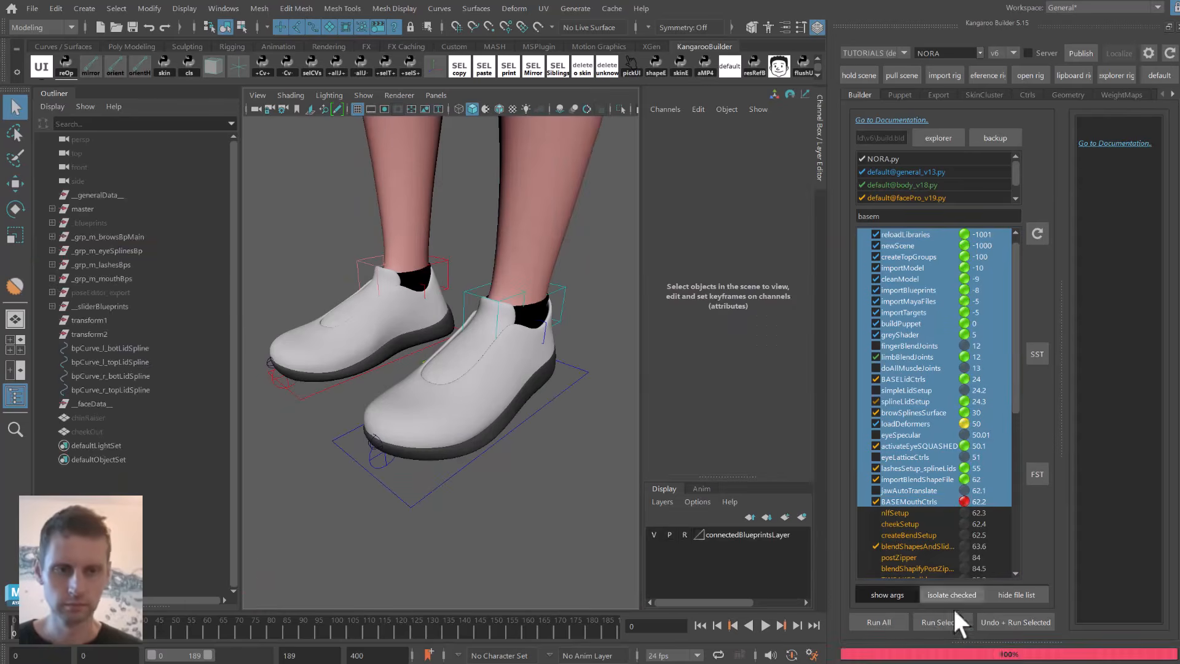
Expand the build log to read the error and set the sAttachMesh argument of BASEMouthCtrls to body_geo.
left_click_drag(984, 641, 985, 456)
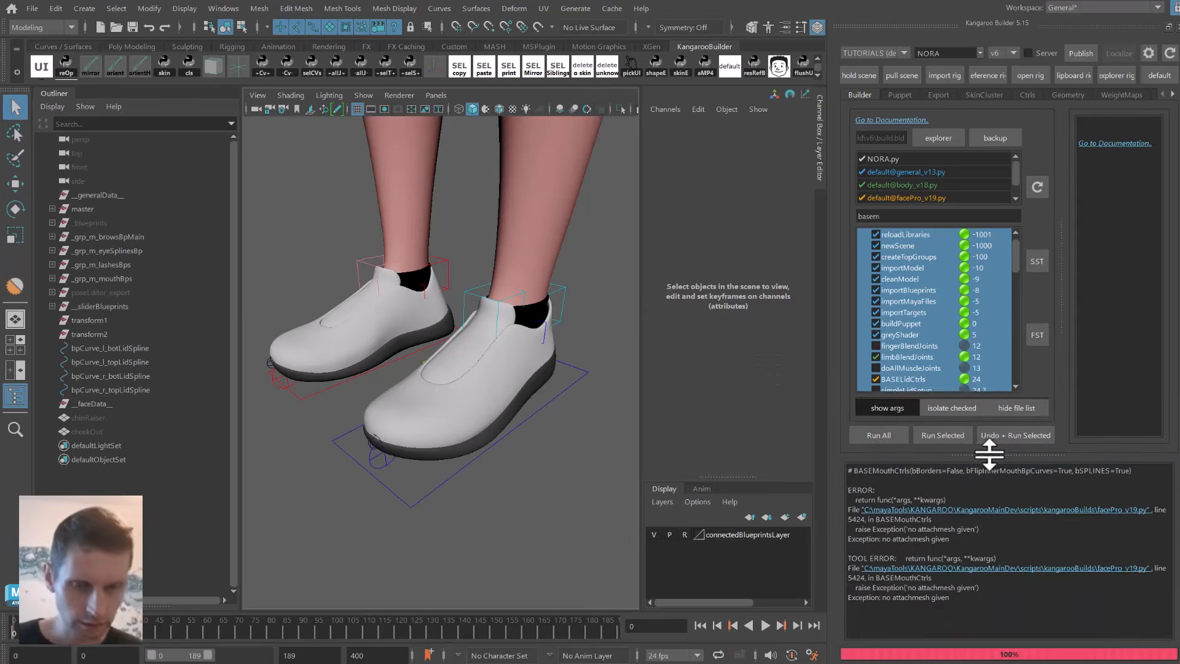
double_click(908, 596)
middle_click_drag(590, 252, 574, 483, "alt")
scroll(516, 395, "down", 5)
scroll(543, 367, "up", 5)
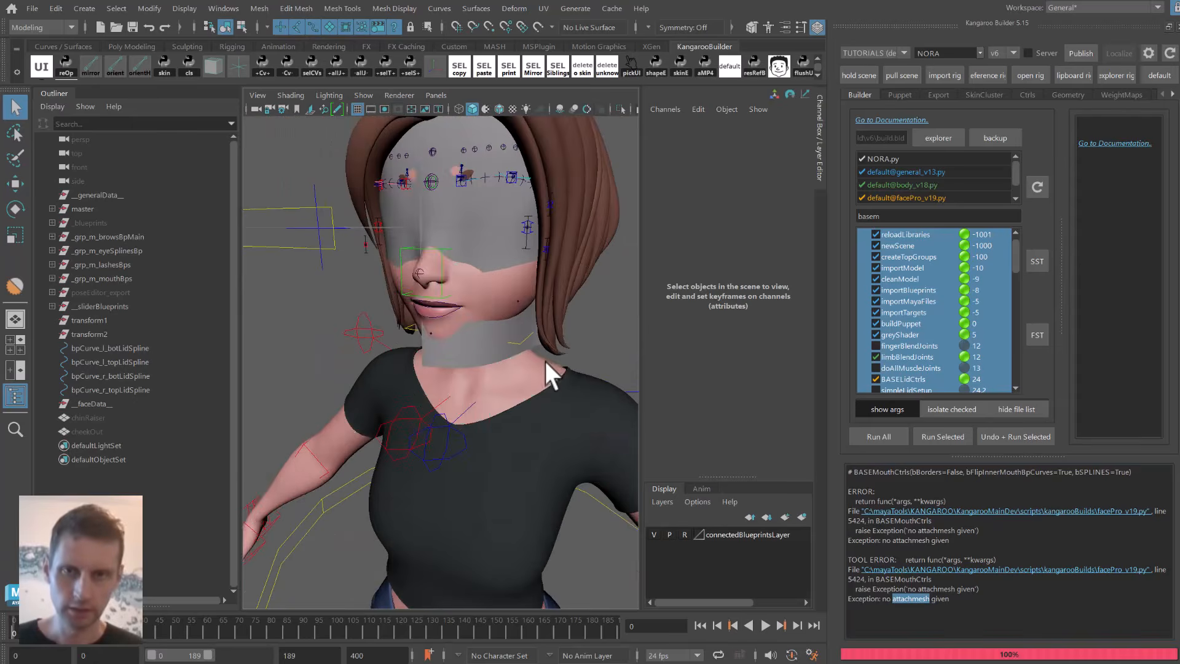
left_click(547, 360)
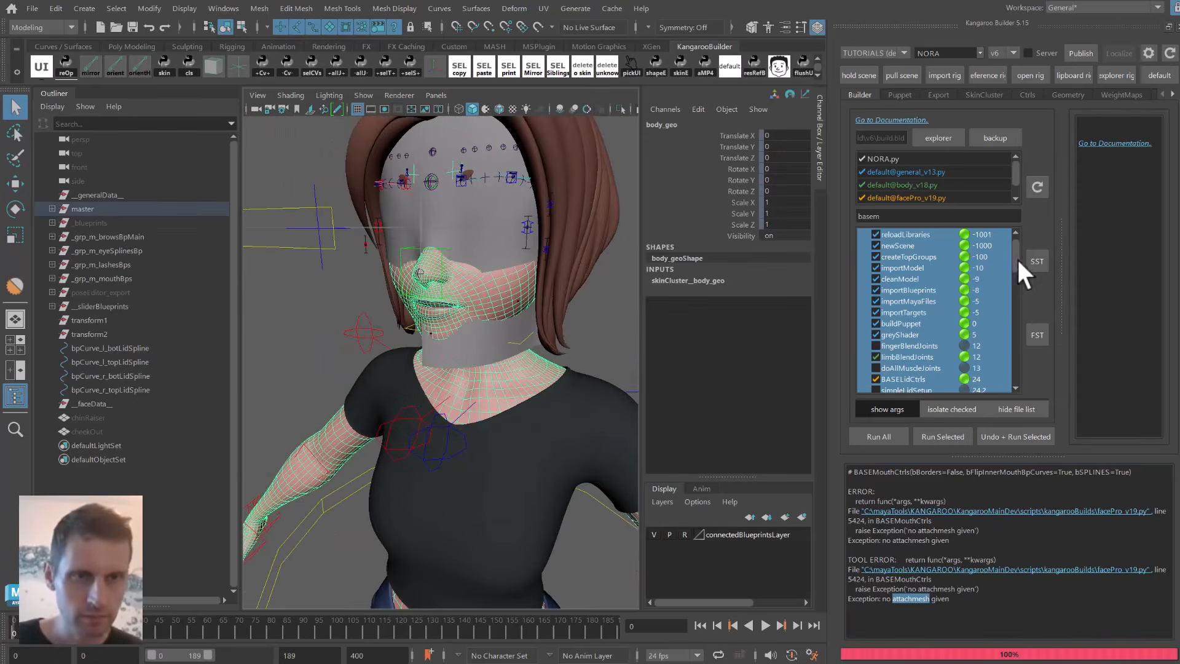
left_click_drag(1016, 259, 991, 297)
left_click(911, 321)
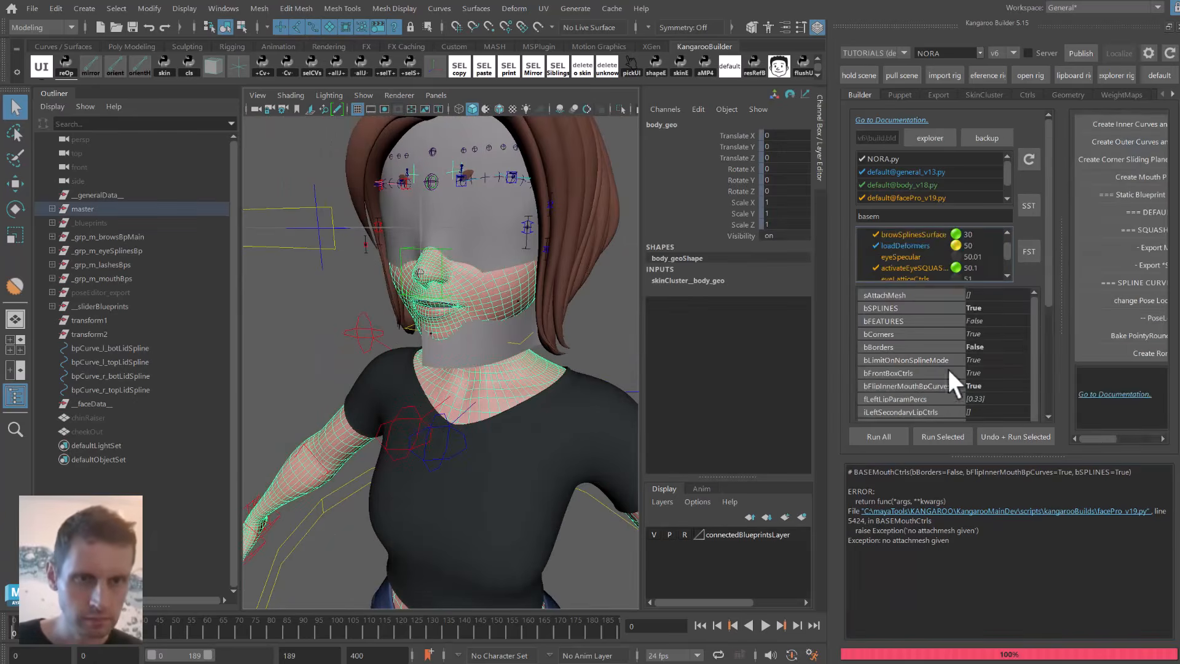
right_click(977, 296)
left_click(1023, 304)
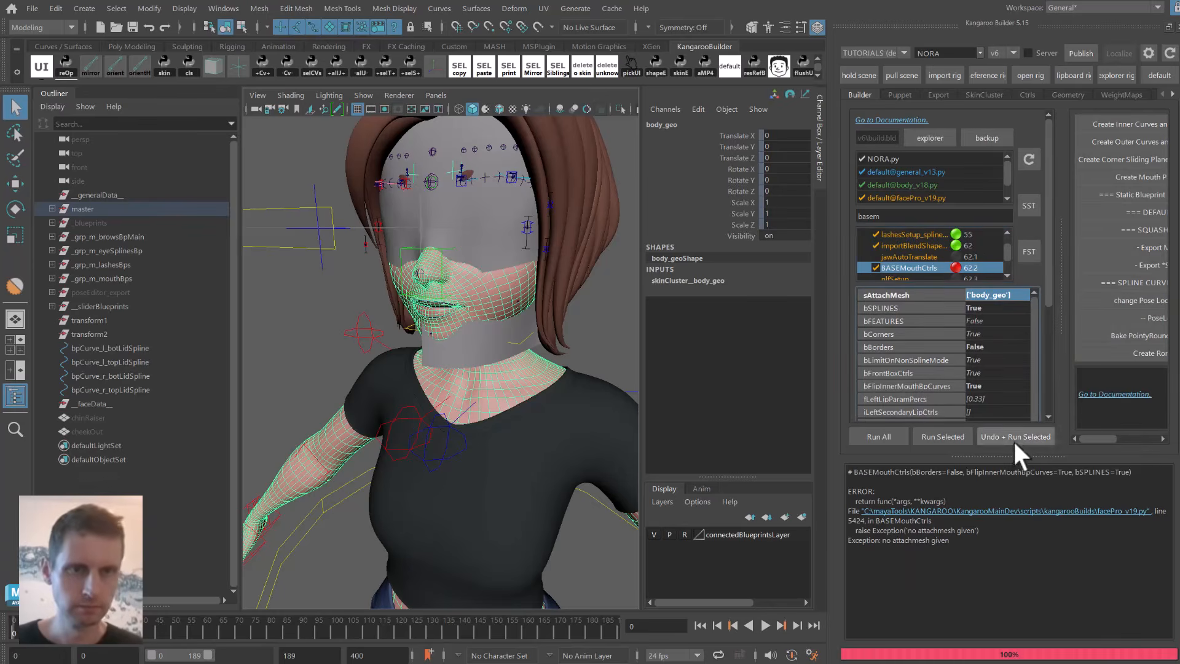
Undo and rerun the BASEMouthCtrls function, and hide the main brows blueprint group.
left_click(987, 437)
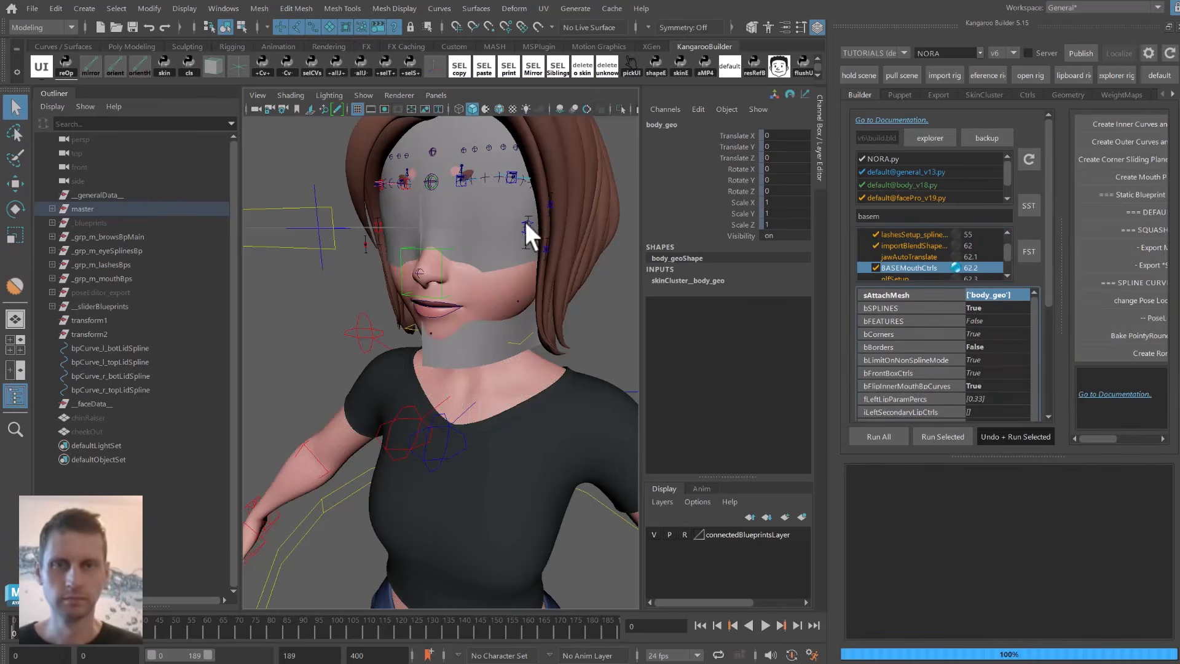
left_click(132, 237)
key("ctrl+h")
Test the left lip corner control by moving it up and outward, and undo the move.
right_click_drag(374, 295, 457, 298, "alt")
middle_click_drag(458, 298, 456, 402, "alt")
left_click(522, 297)
key("w")
left_click_drag(510, 288, 536, 250)
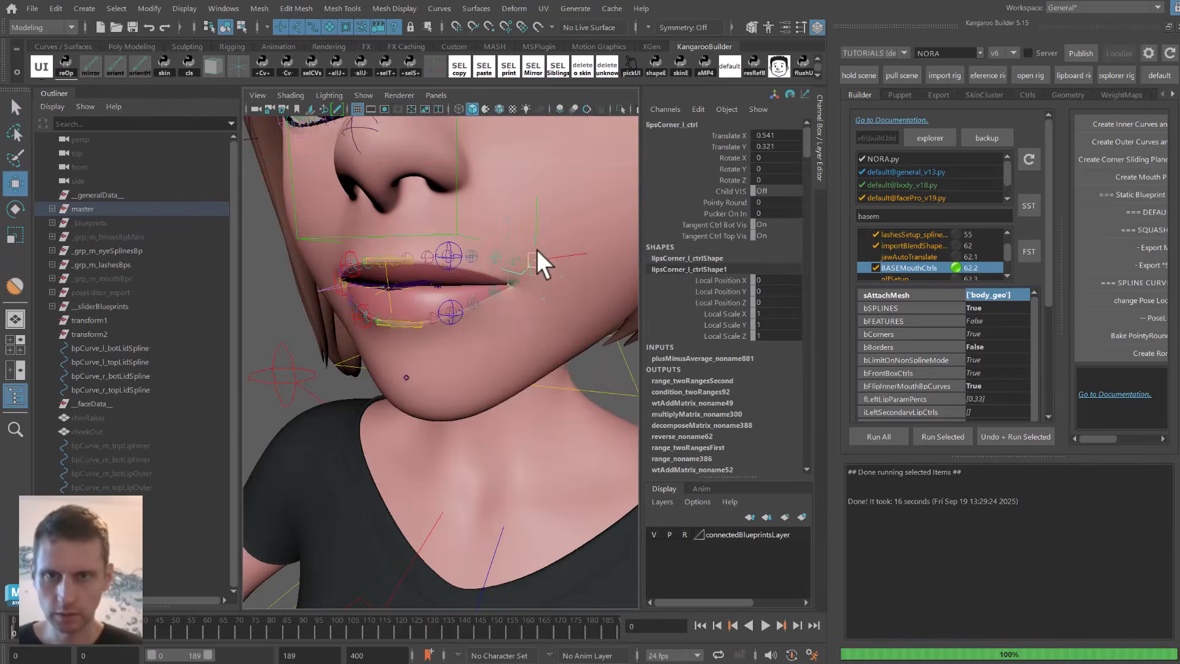
key("ctrl+z")
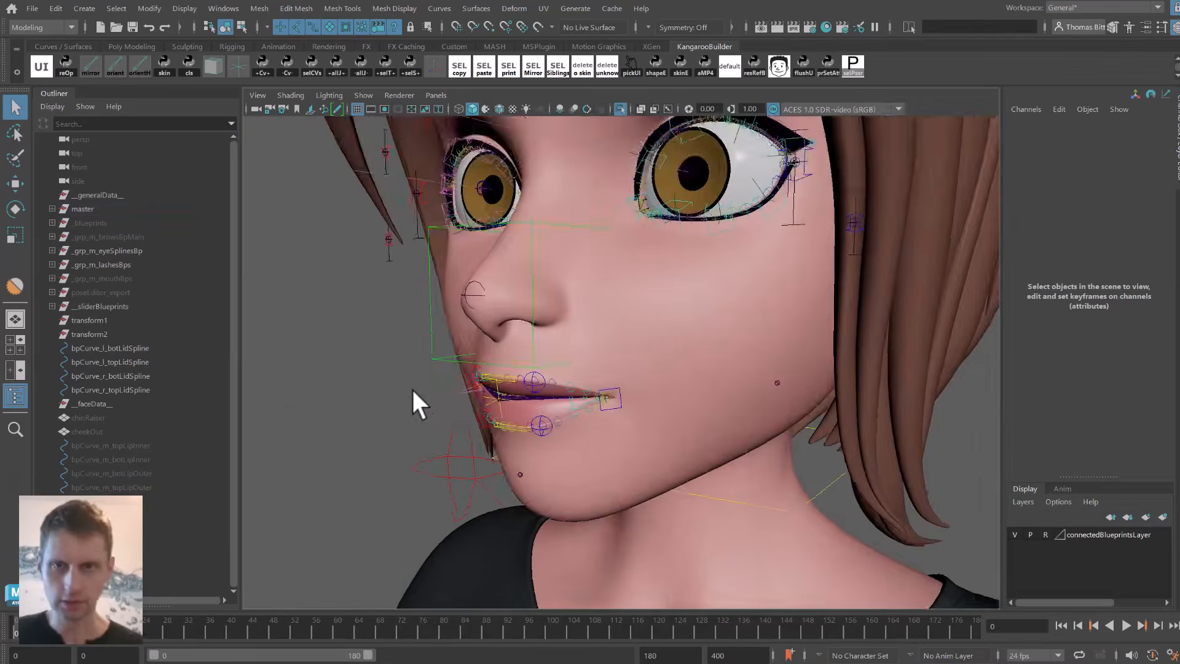
Raise the left upper-lip control by about 0.28 in Y to check how the lip deforms.
right_click_drag(414, 400, 500, 267, "alt")
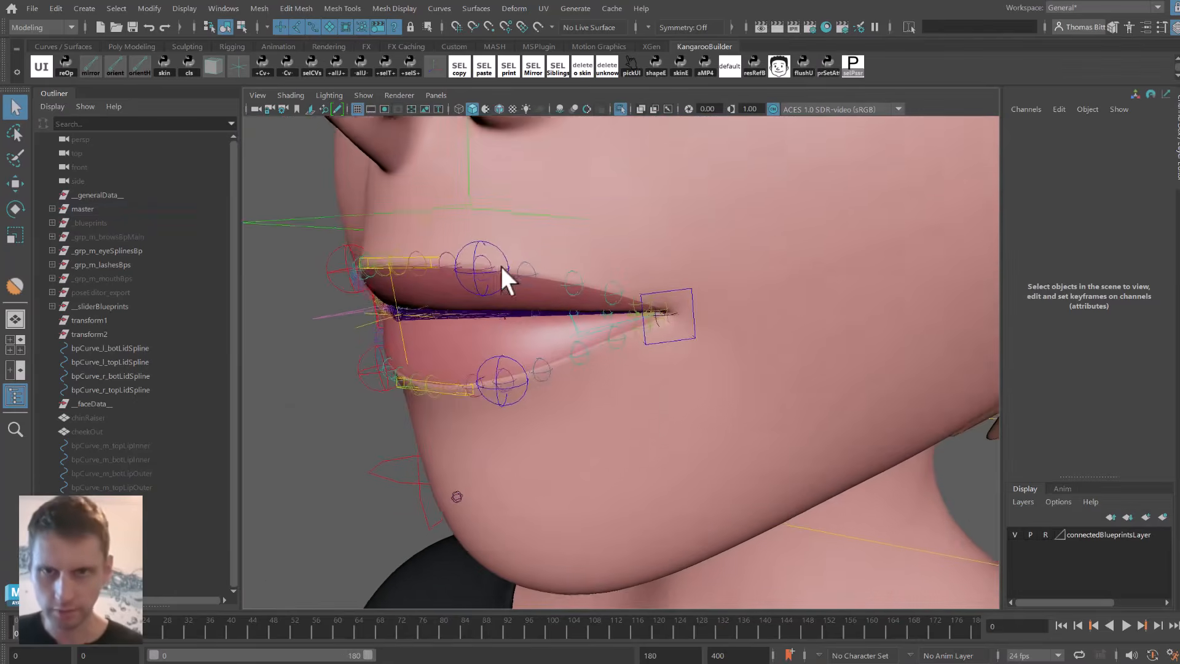
middle_click_drag(500, 267, 499, 250, "alt")
left_click(496, 231)
key("w")
key("ctrl+1")
mouse_move(497, 294)
left_mouse_down()
mouse_move(496, 245)
mouse_move(490, 295)
mouse_move(488, 246)
mouse_move(498, 271)
mouse_move(500, 251)
mouse_move(497, 282)
left_mouse_up()
key("ctrl+z")
key("q")
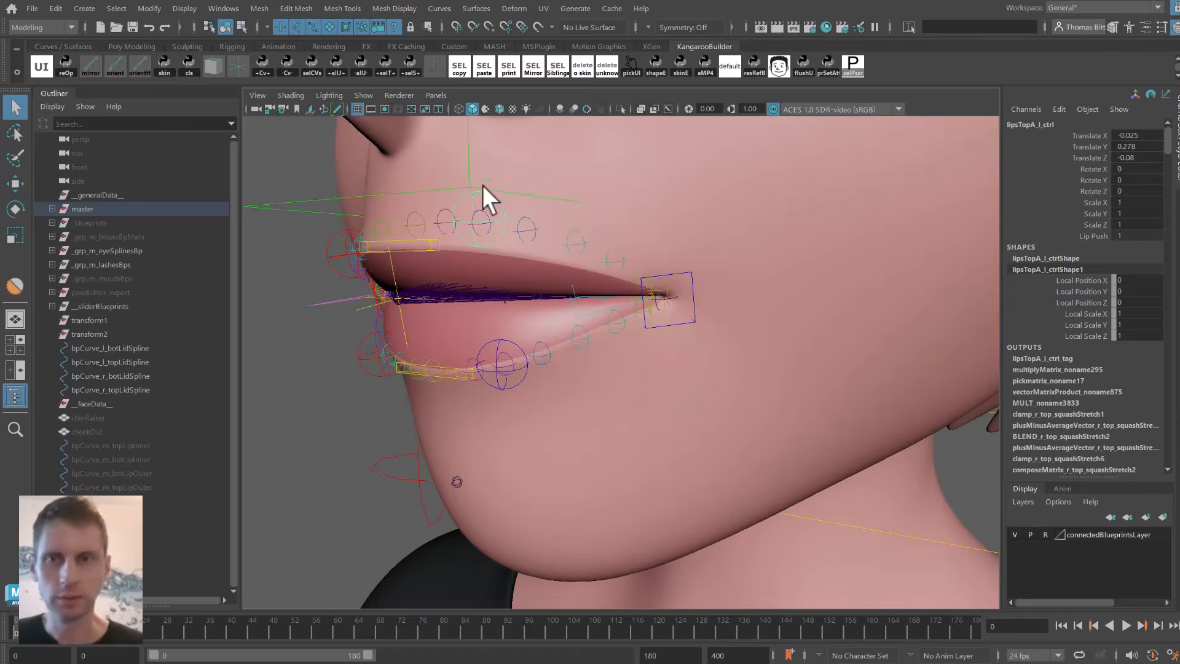
Set Model Vis to Off on the master group so only the rig is shown.
left_click(356, 170)
left_click(164, 208)
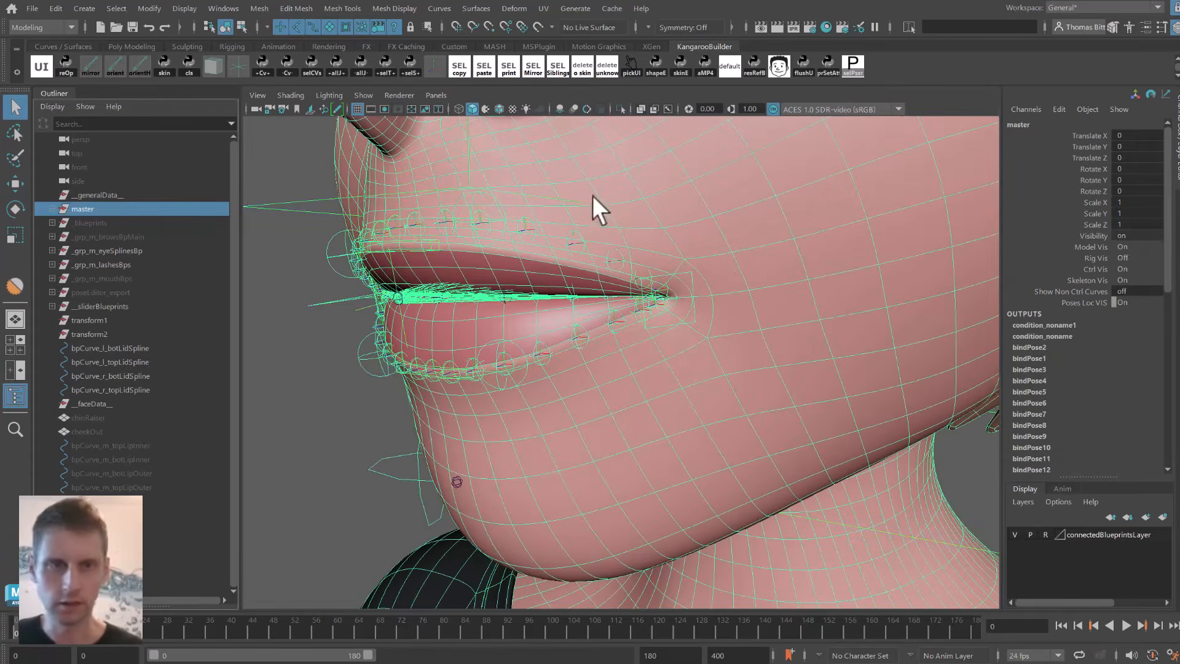
left_click(1139, 246)
left_click(1138, 259)
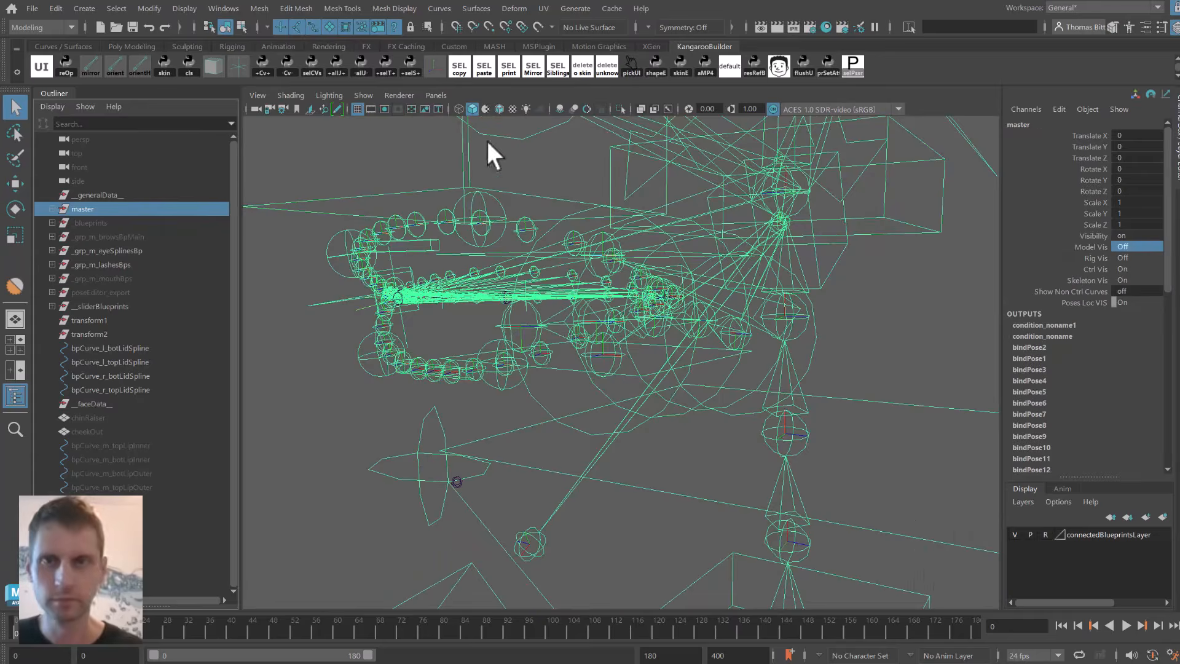
Open the Face Skinning tools and create lip cubes on the lip joints.
left_click(776, 75)
left_click_drag(603, 28, 909, 42)
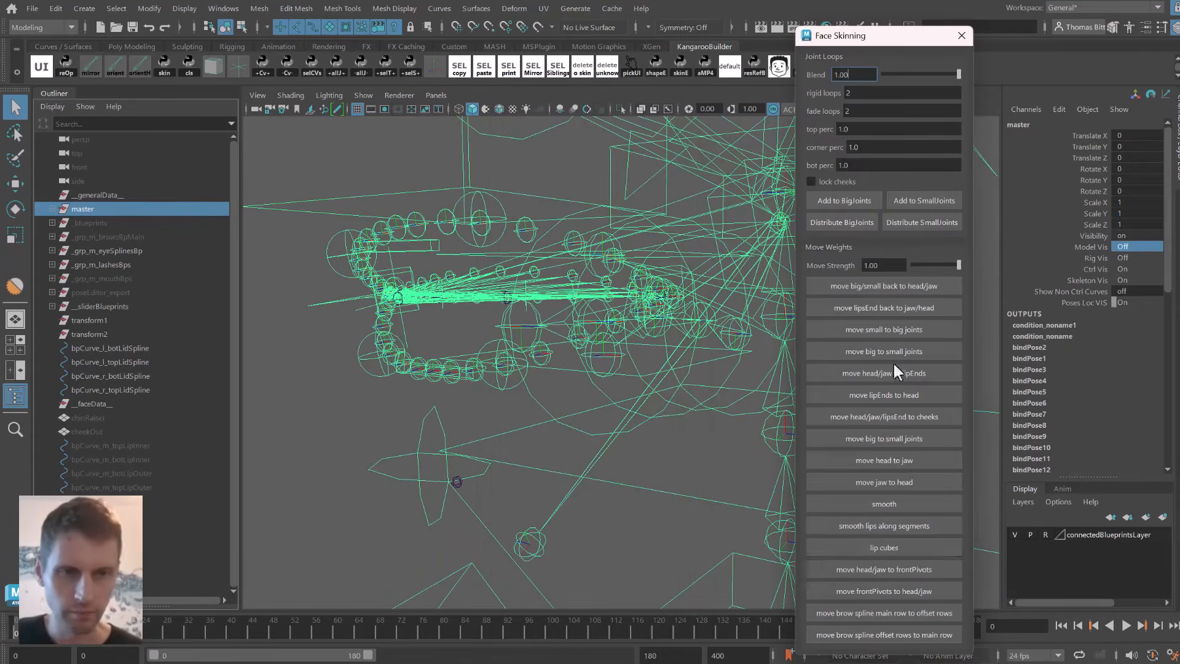
left_click(891, 546)
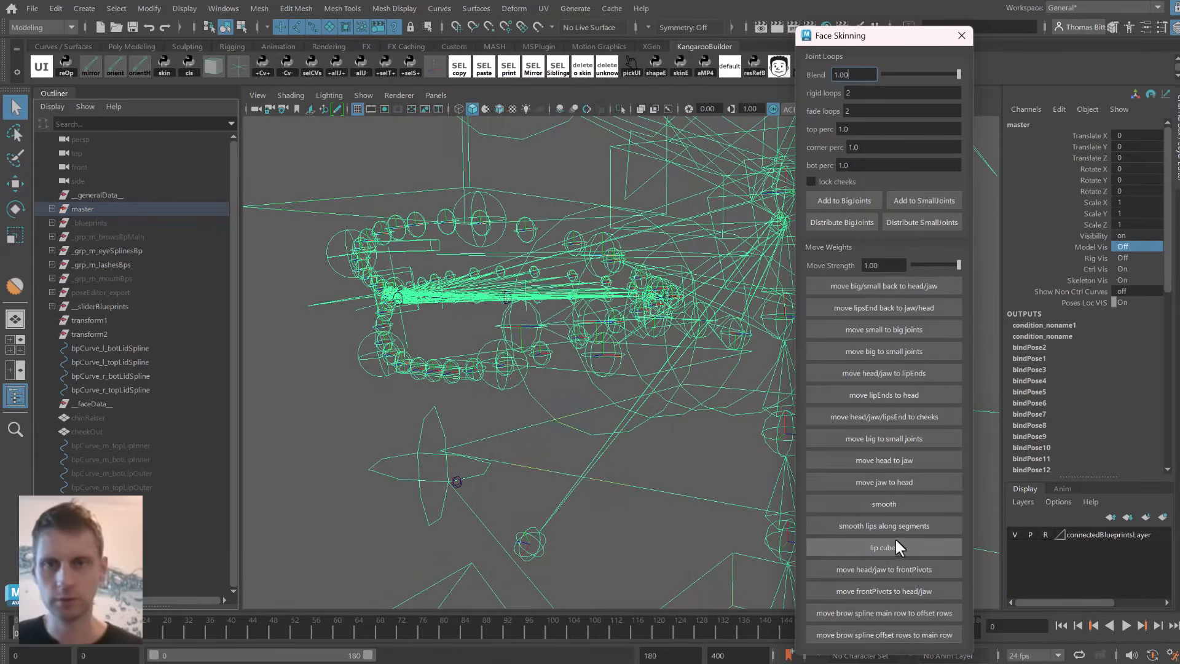
Raise the left upper-lip control to about 0.53 in Y to see how the lip cubes follow.
left_click(499, 204)
left_click_drag(499, 206, 509, 242, "alt")
key("w")
left_click_drag(453, 393, 442, 353)
left_click_drag(444, 355, 451, 305, "alt")
left_click_drag(455, 229, 446, 260)
Rotate the left upper-lip control in several directions to test the lip cubes, undoing the trial rotations.
key("e")
left_click_drag(426, 208, 470, 247)
key("ctrl+z")
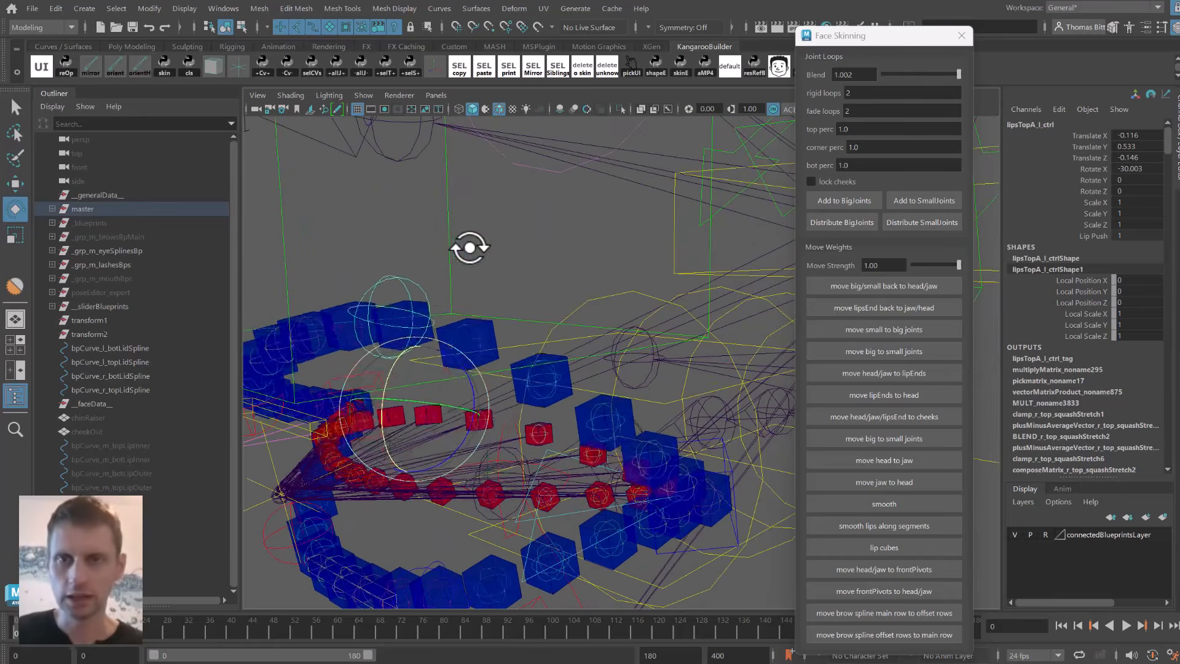
left_click_drag(398, 358, 376, 398)
left_click_drag(388, 372, 469, 256, "alt")
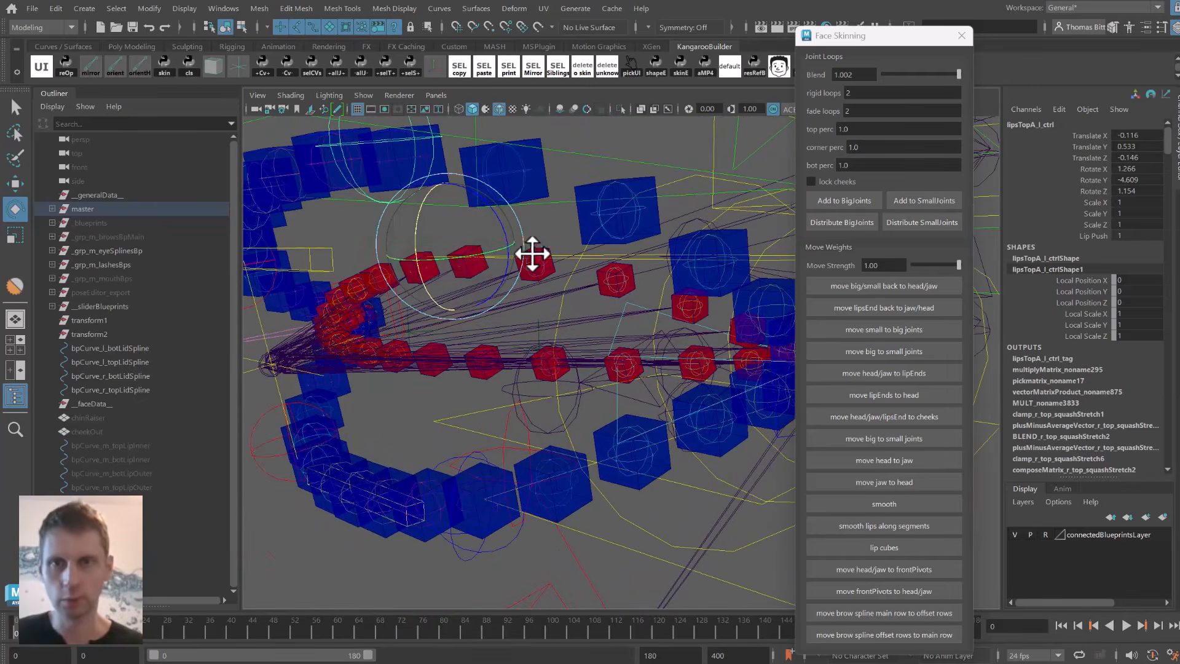
mouse_move(429, 189)
left_mouse_down()
mouse_move(408, 237)
mouse_move(448, 182)
left_mouse_up()
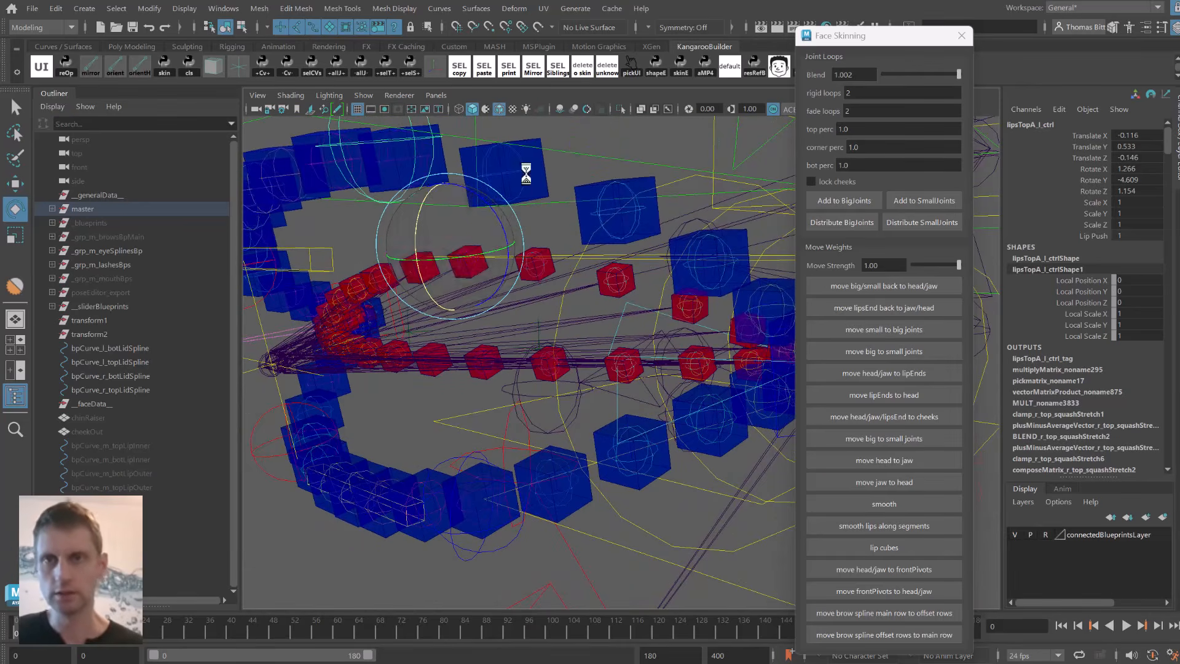
key("ctrl+z")
Set Model Vis back to On for the master group and inspect the lip cubes against the mouth.
left_click(183, 206)
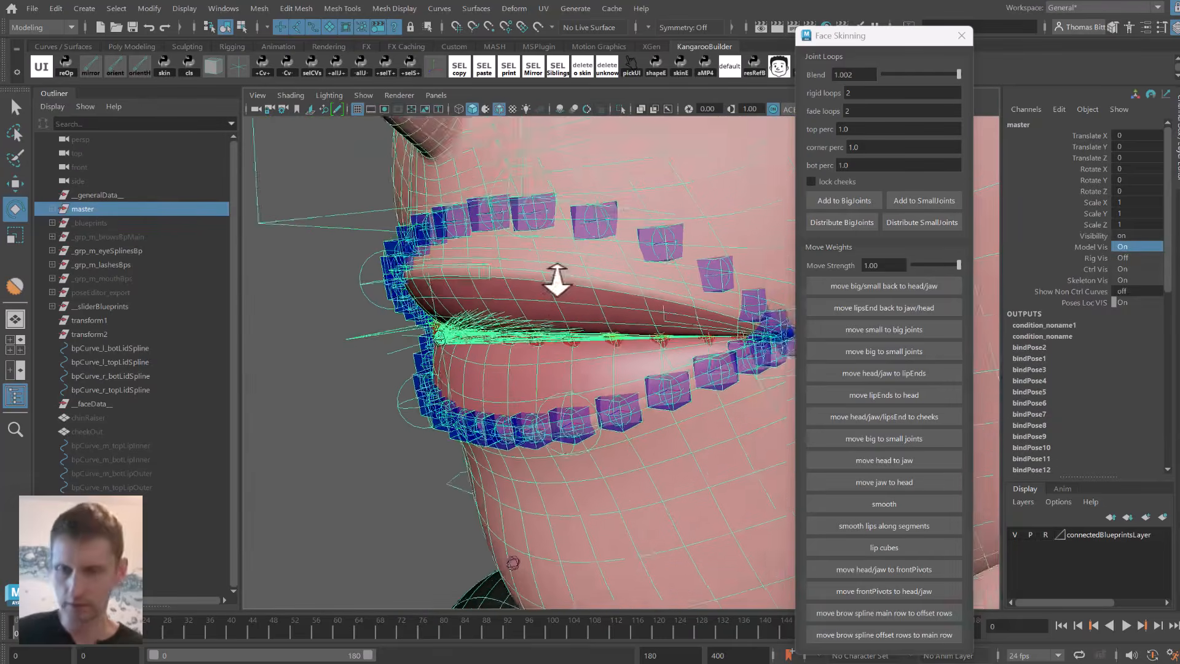
scroll(558, 275, "up", 3)
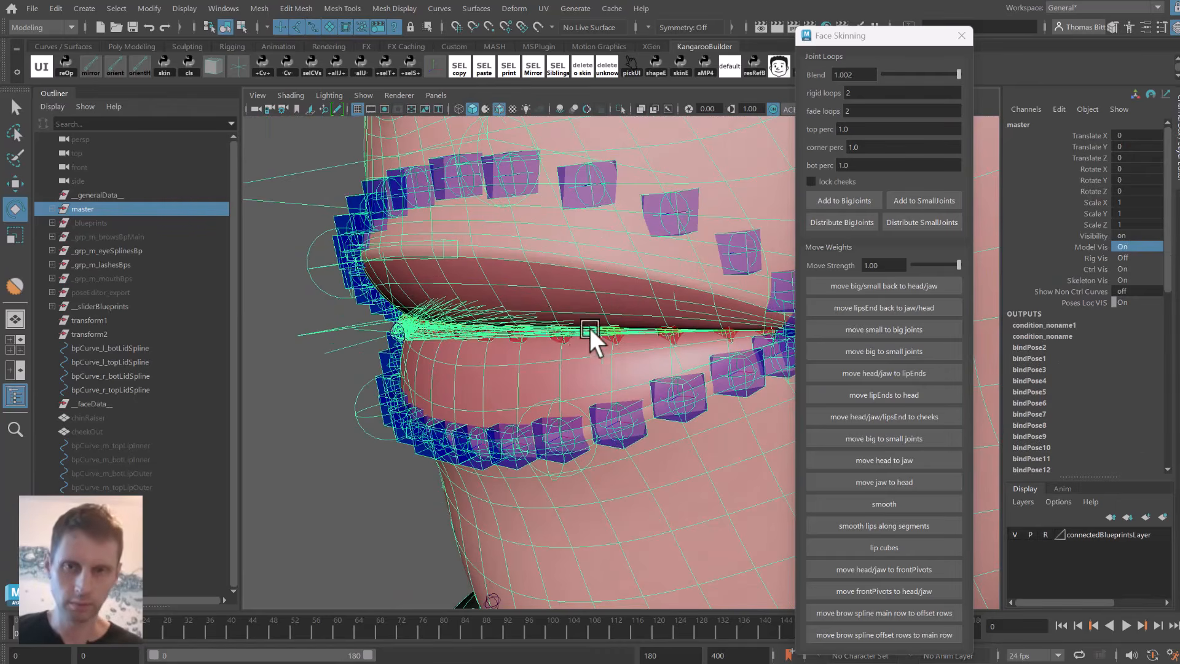
scroll(543, 327, "down", 5)
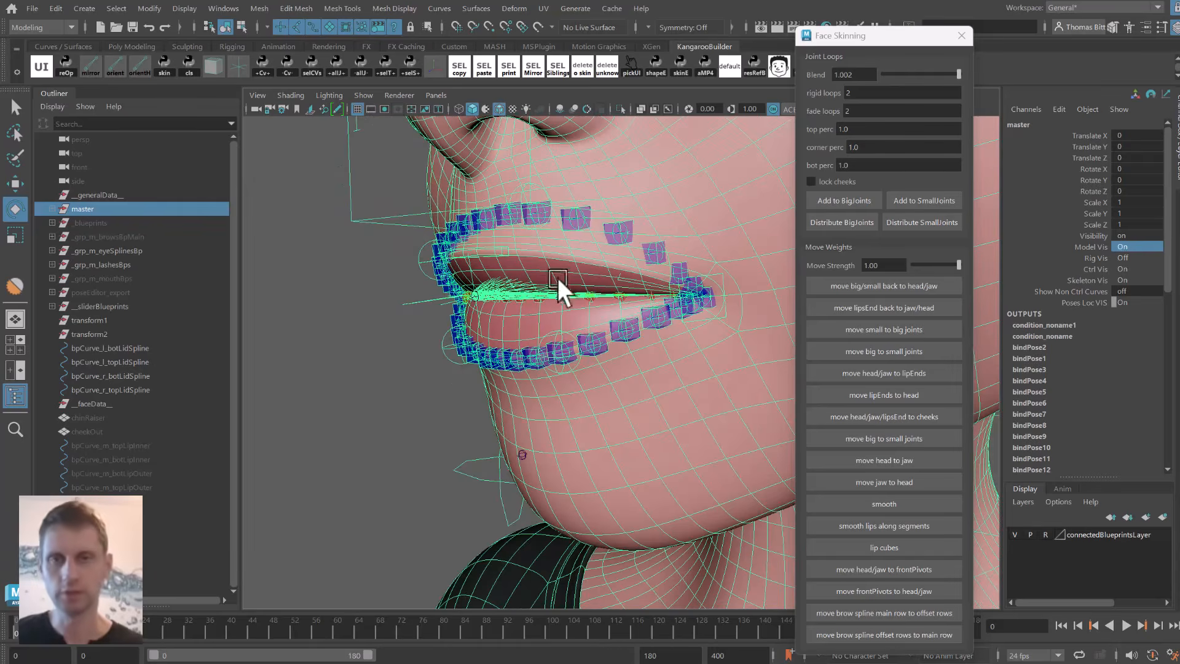
left_click_drag(543, 277, 502, 264, "alt")
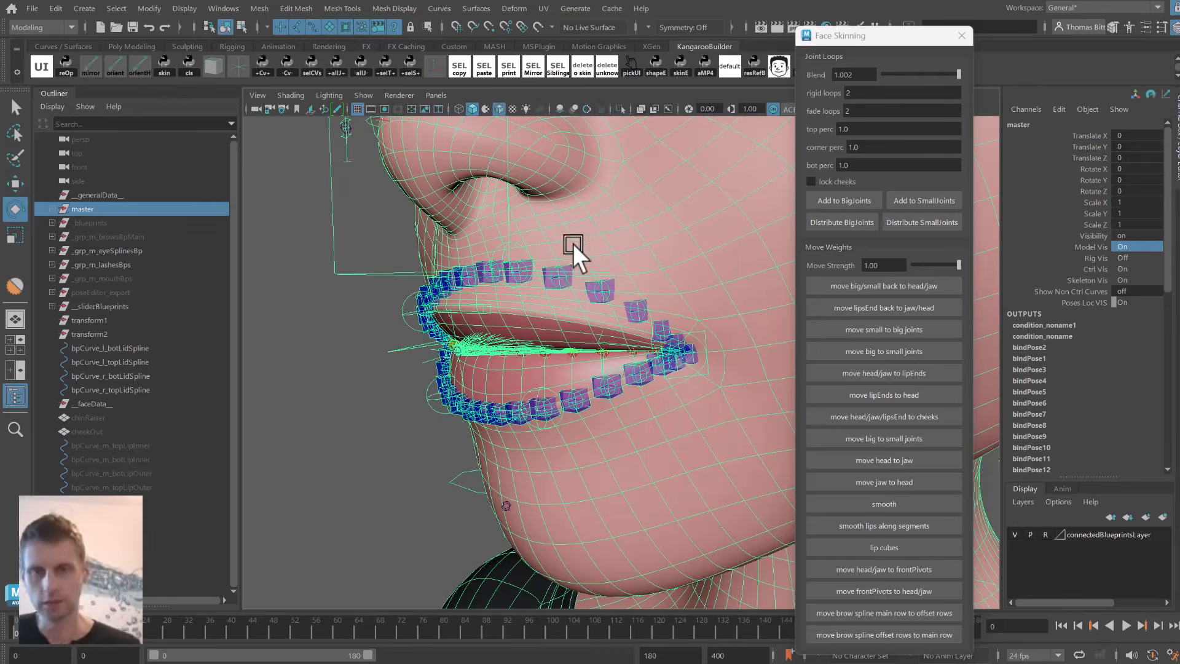
Select the left upper-lip control with the meshes temporarily hidden, and adjust it with the model shown.
key("alt+1")
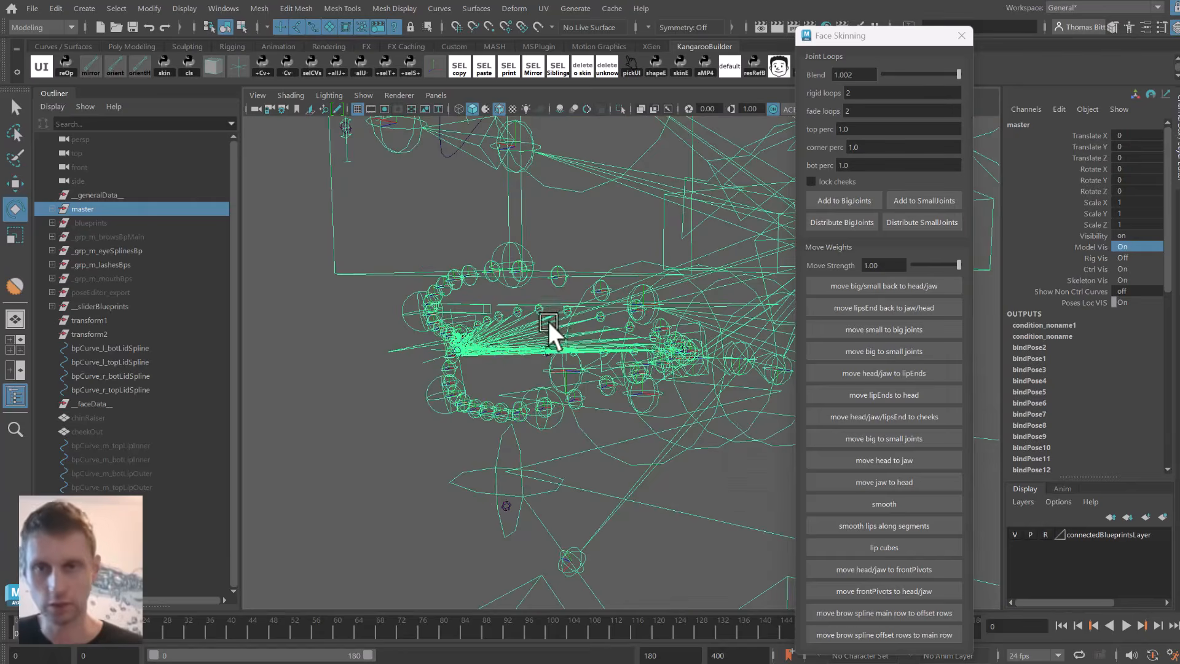
left_click(506, 247)
key("w")
key("alt+1")
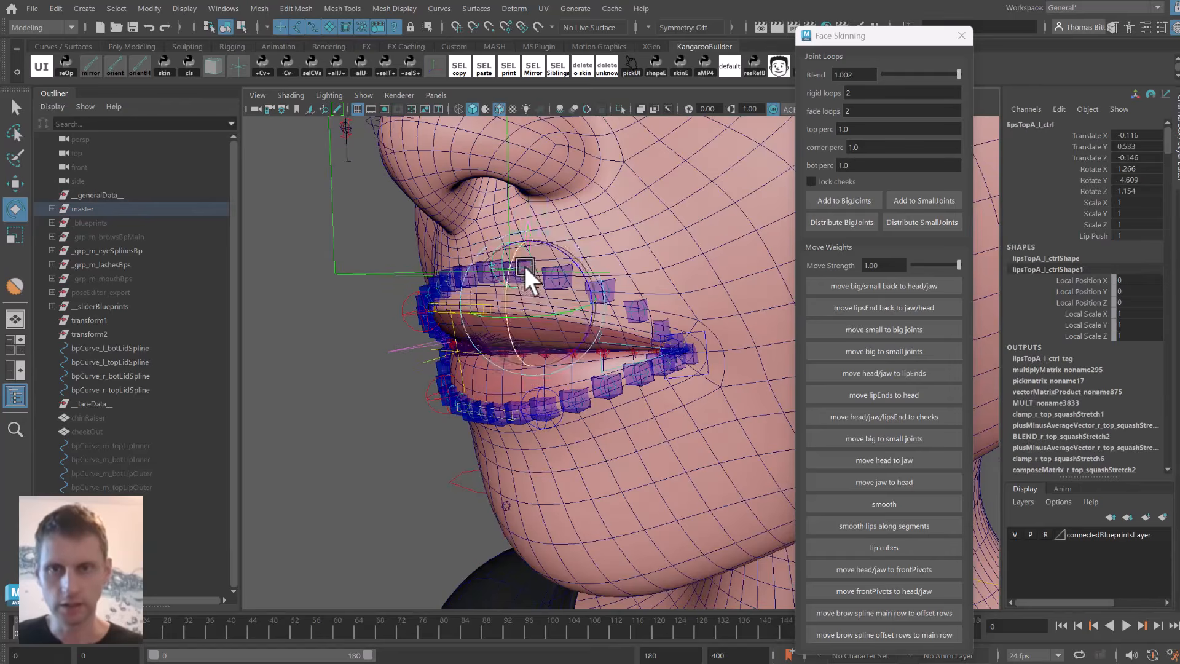
mouse_move(525, 266)
left_mouse_down()
mouse_move(524, 324)
mouse_move(538, 286)
left_mouse_up()
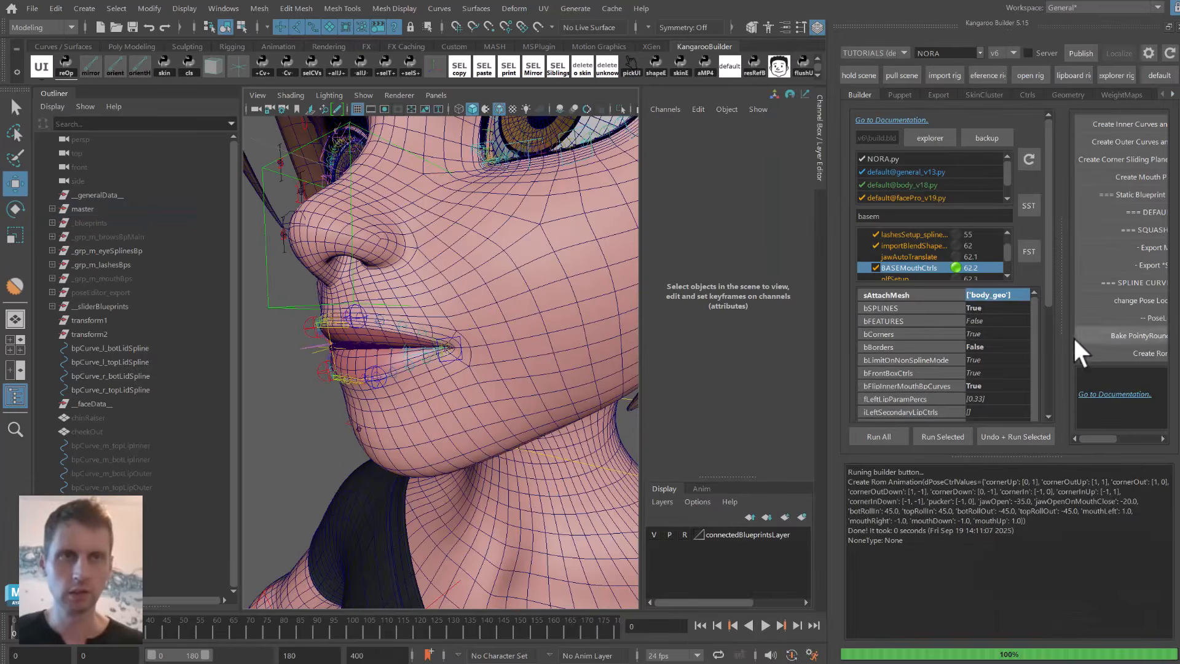
Create the ROM animation for the mouth controls and play it briefly in the timeline.
left_click_drag(1062, 336, 1041, 334)
left_click(1075, 353)
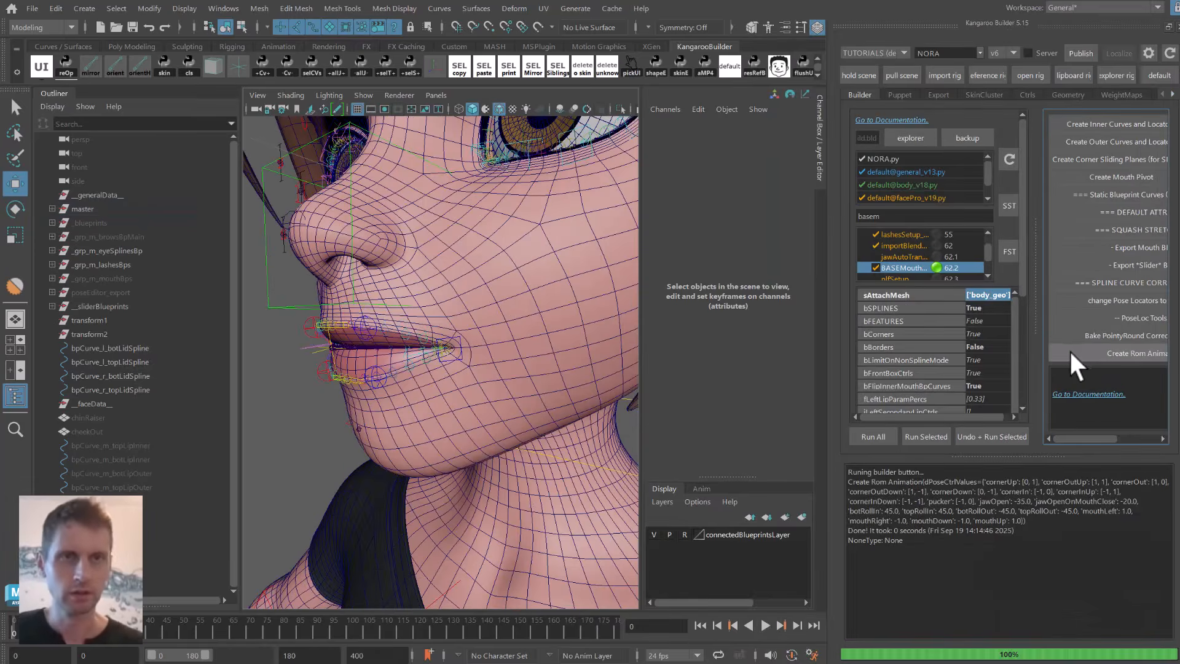
key("alt+v")
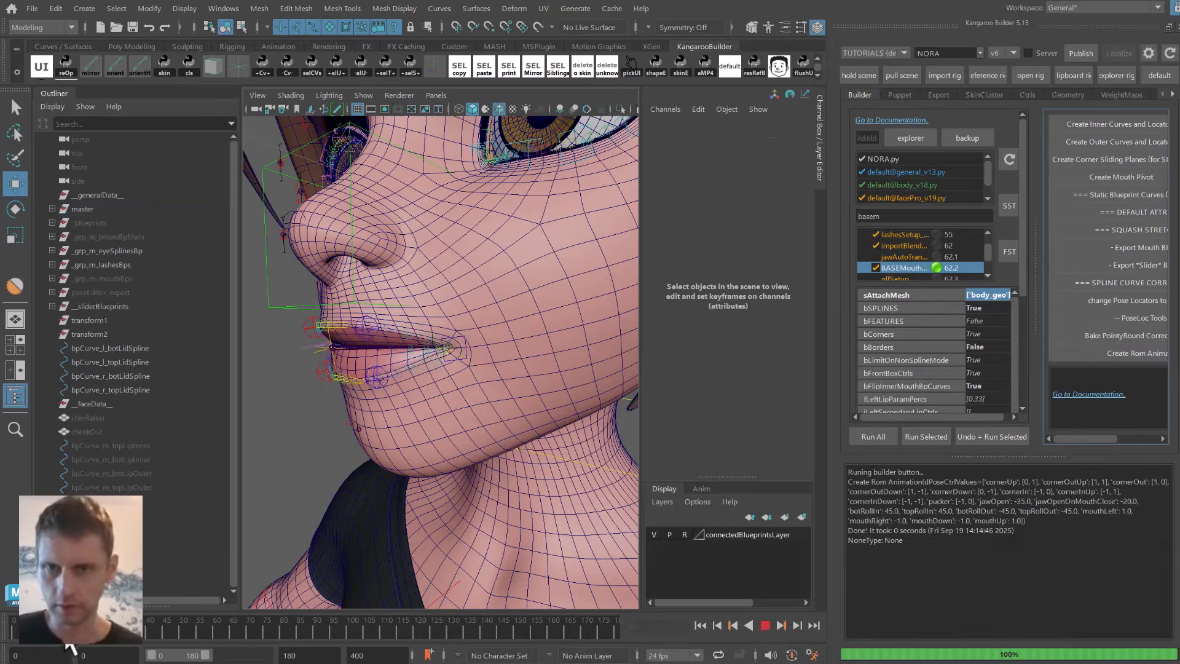
key("alt+v")
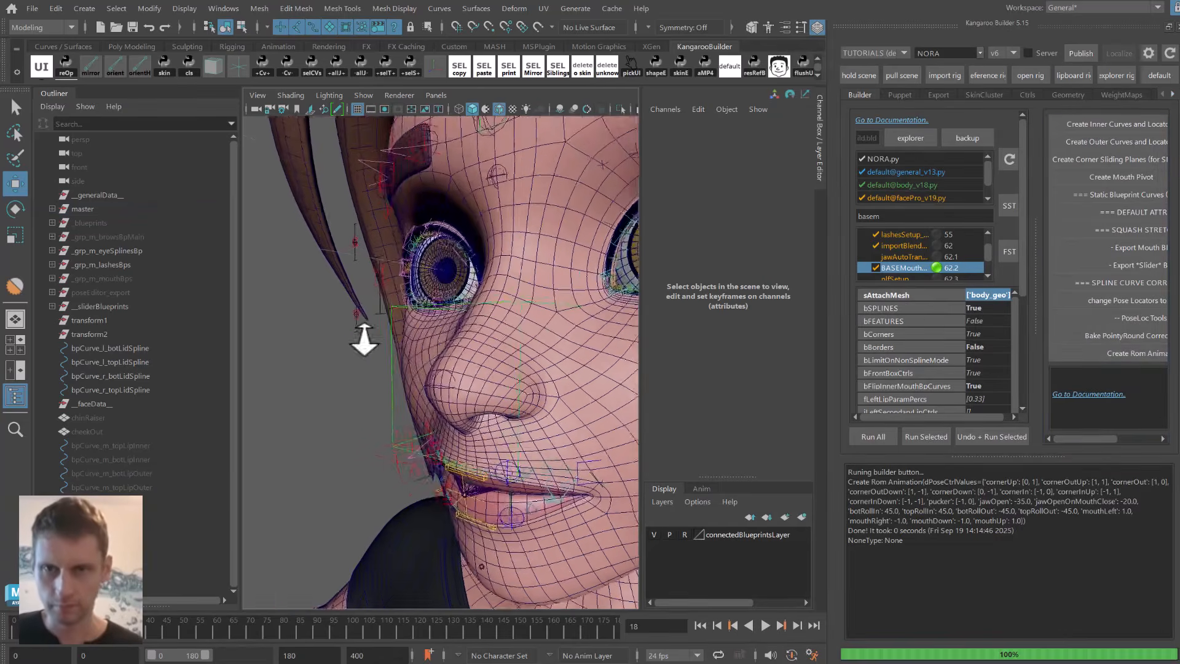
Select the body_geo mesh and open the Face Skinning tool, placing its window clear of the viewport.
right_click_drag(365, 340, 358, 334, "alt")
mouse_move(357, 335)
left_mouse_down("alt")
mouse_move(346, 320)
mouse_move(365, 315)
left_mouse_up("alt")
key("q")
left_click(358, 323)
left_click(365, 316)
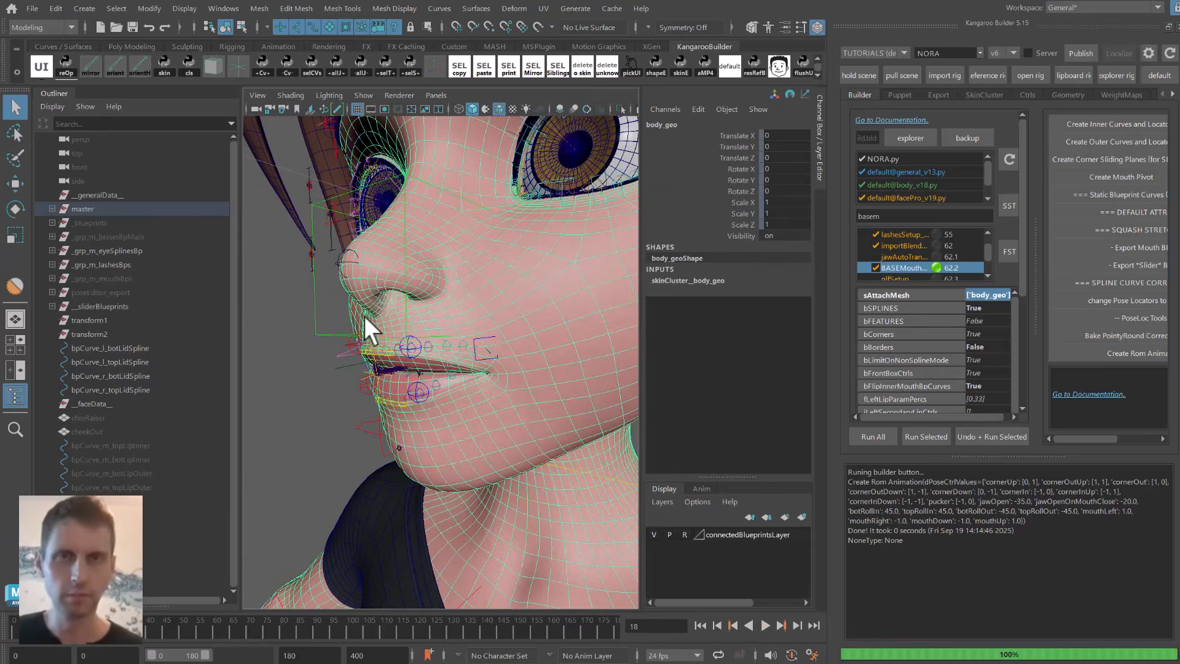
left_click(777, 68)
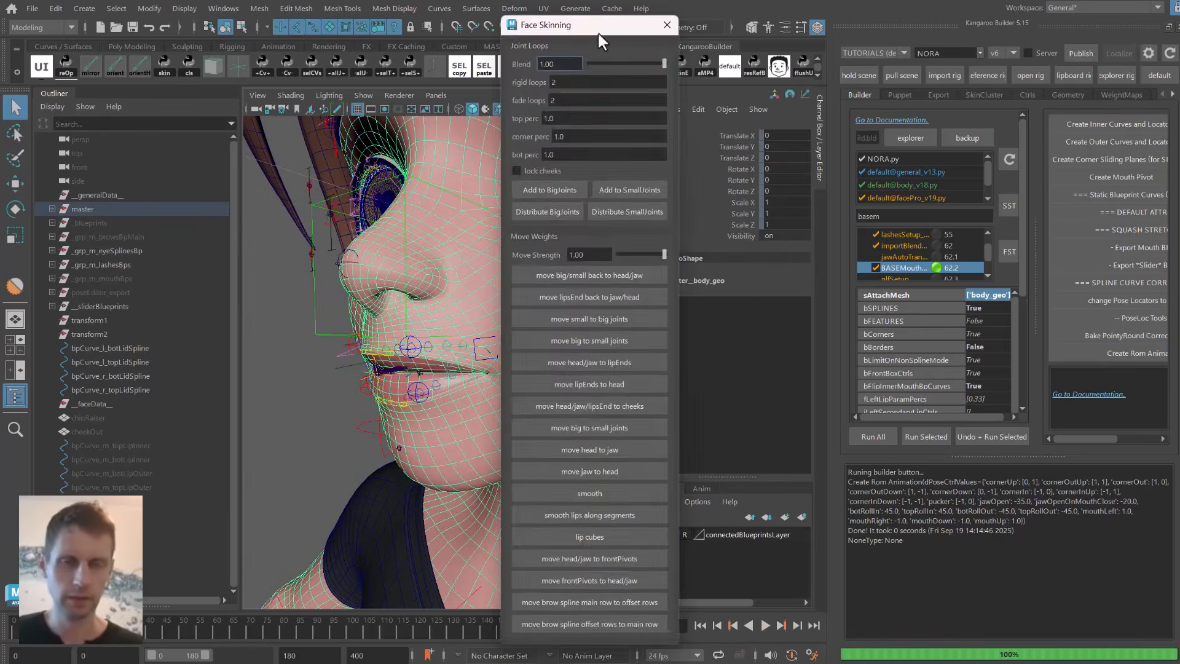
left_click_drag(599, 33, 882, 18)
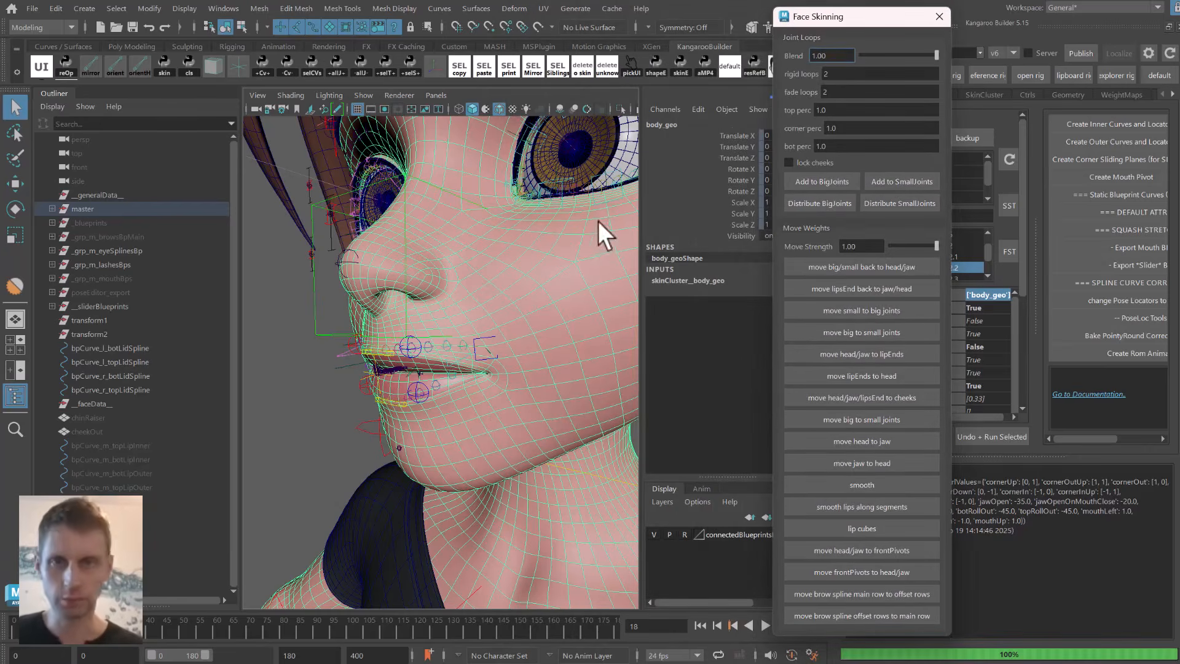
Set rigid loops to 5 and fade loops to 6, and add the body mesh's mouth weights to the big joints.
scroll(443, 266, "up", 10)
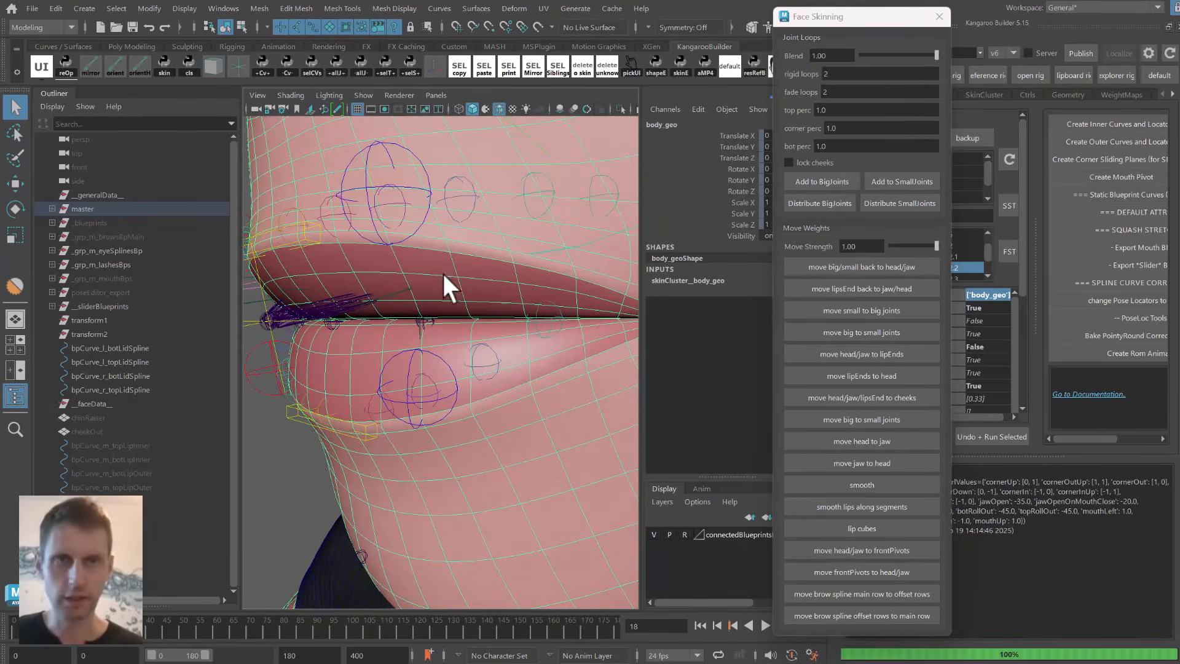
left_click(834, 91)
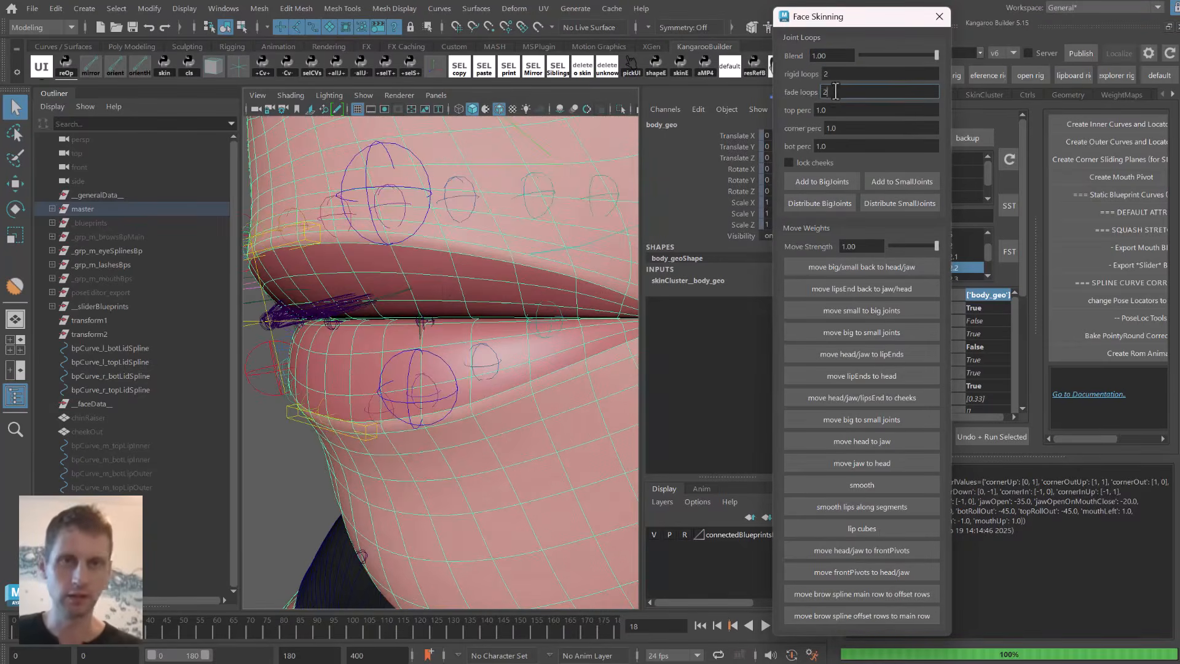
left_click_drag(834, 92, 819, 94)
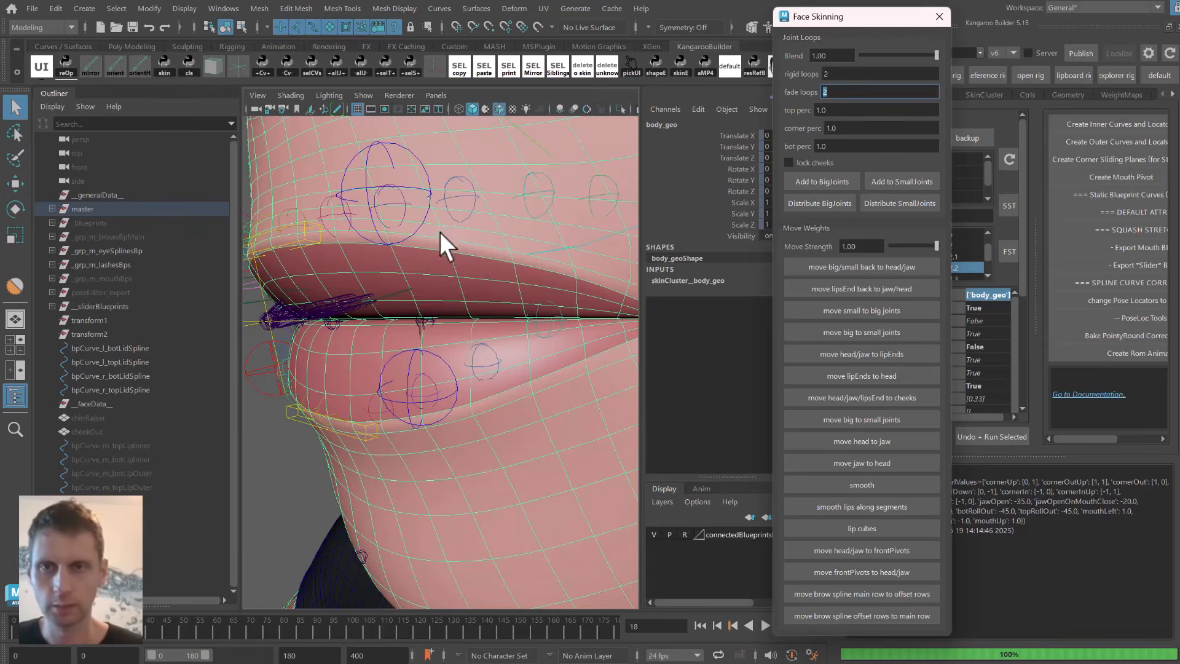
middle_click_drag(440, 231, 438, 241, "alt")
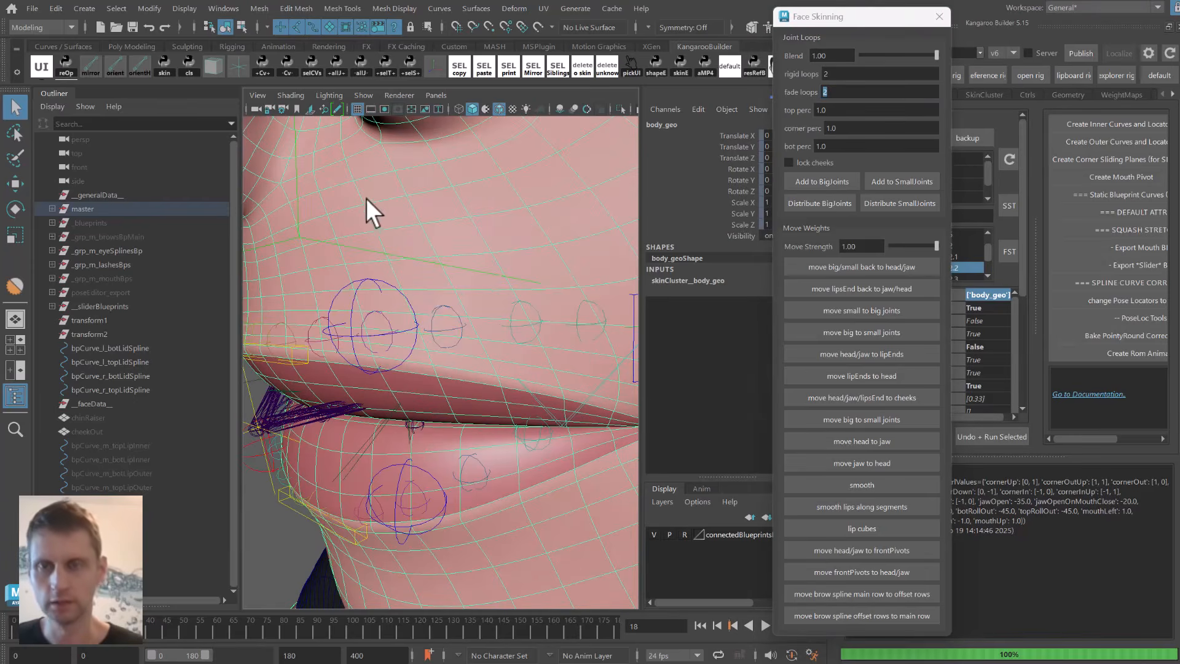
double_click(847, 75)
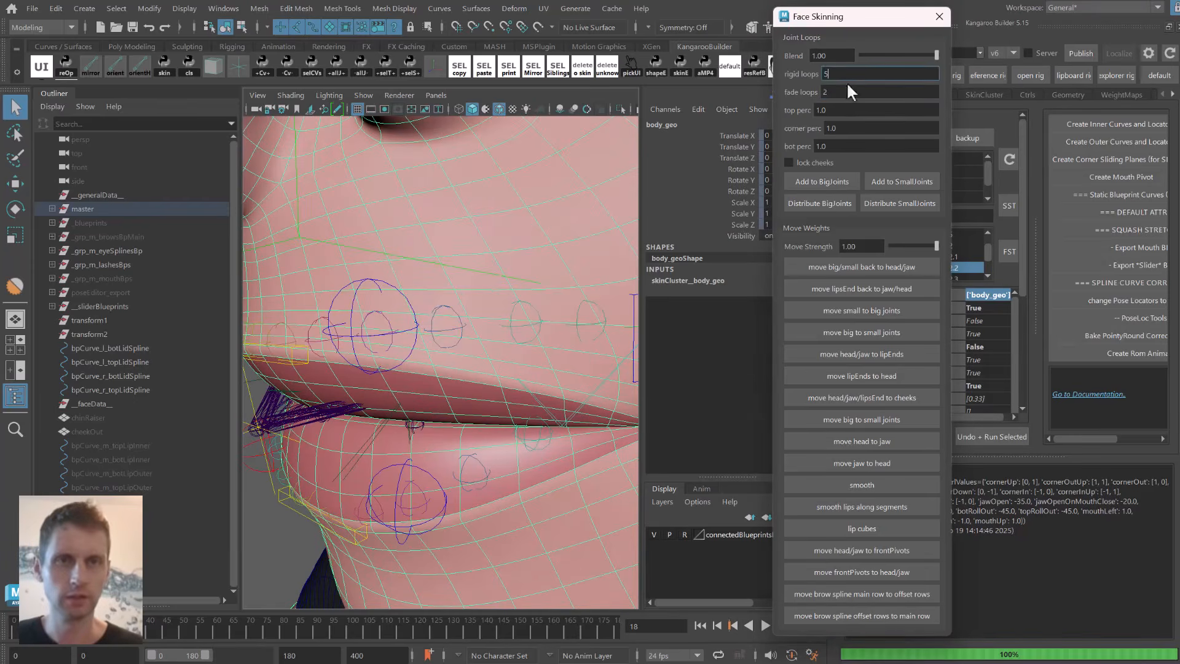
type("5")
key("Tab")
type("6")
key("Tab")
right_click_drag(509, 231, 399, 233, "alt")
middle_click_drag(400, 232, 529, 228, "alt")
middle_click_drag(308, 256, 376, 262, "alt")
right_click_drag(363, 265, 375, 267, "alt")
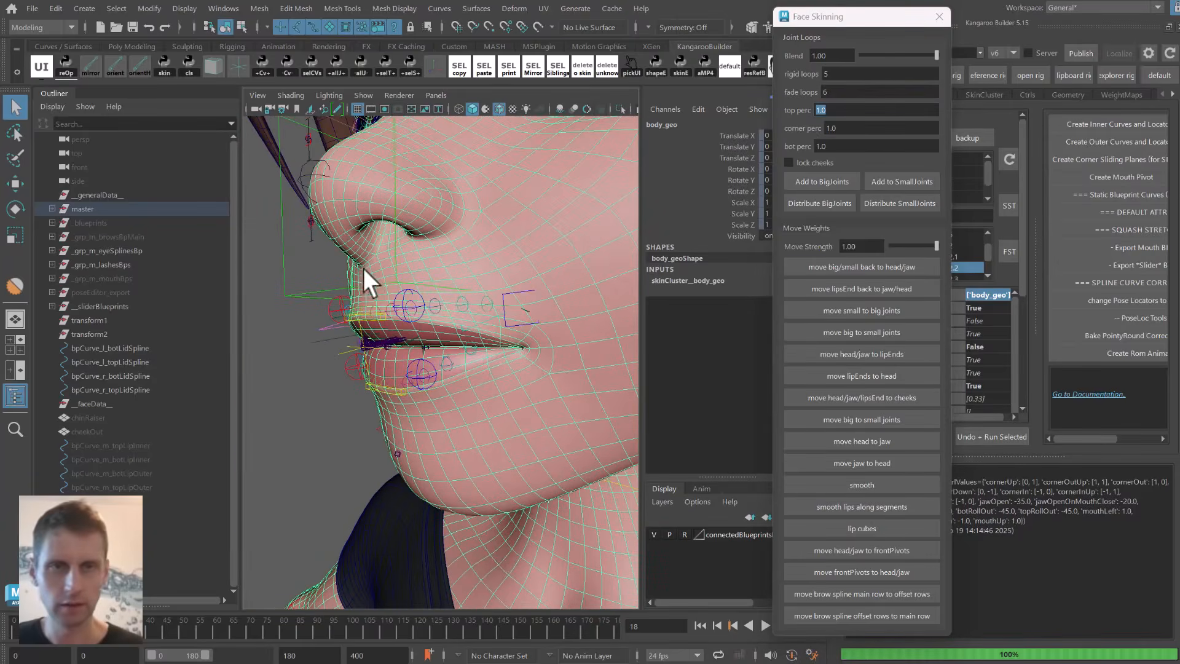
left_click(833, 182)
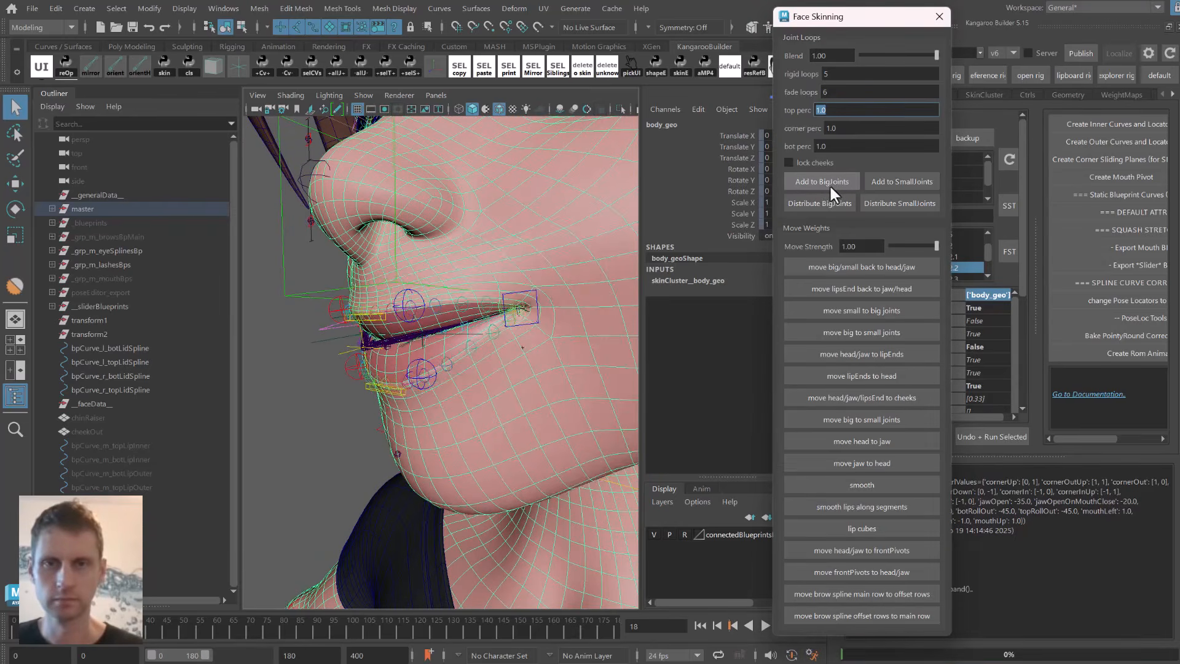
Move and rotate the left upper-lip control to test the big-joint weights, checking the lips from several angles.
left_click(533, 322)
key("w")
mouse_move(506, 327)
left_mouse_down()
mouse_move(515, 342)
mouse_move(517, 303)
mouse_move(511, 340)
left_mouse_up()
right_click_drag(464, 341, 491, 341, "alt")
left_click(385, 267)
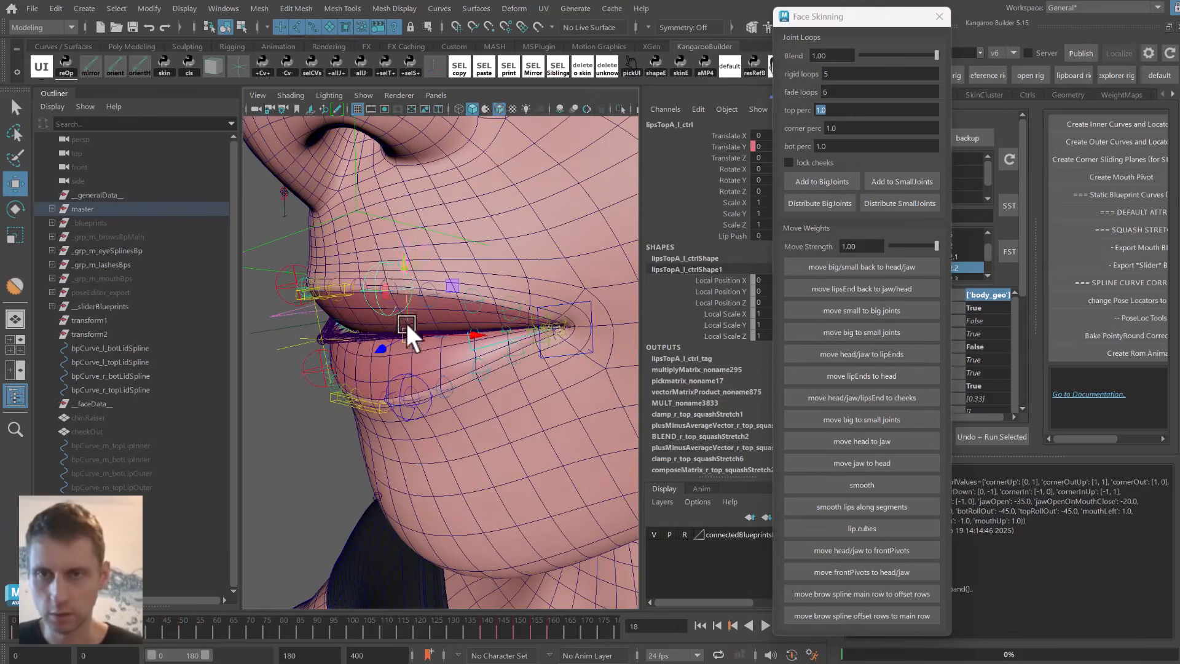
left_click_drag(407, 323, 371, 234)
key("e")
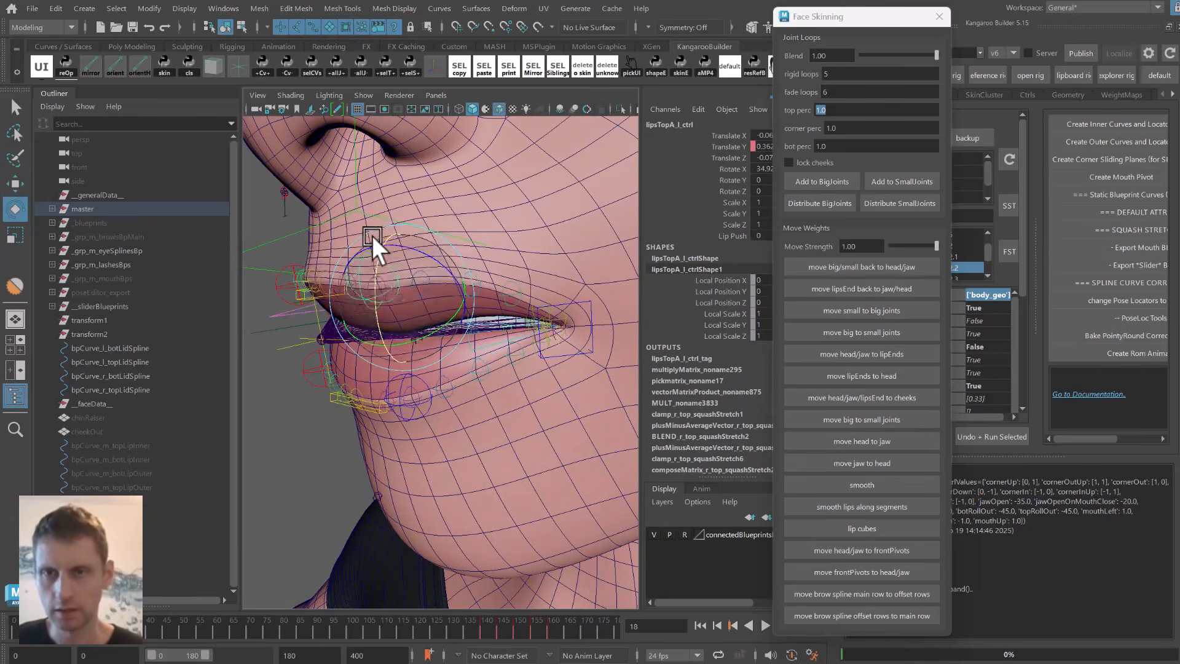
right_click_drag(371, 235, 460, 290, "alt")
left_click_drag(461, 289, 403, 309, "alt")
key("q")
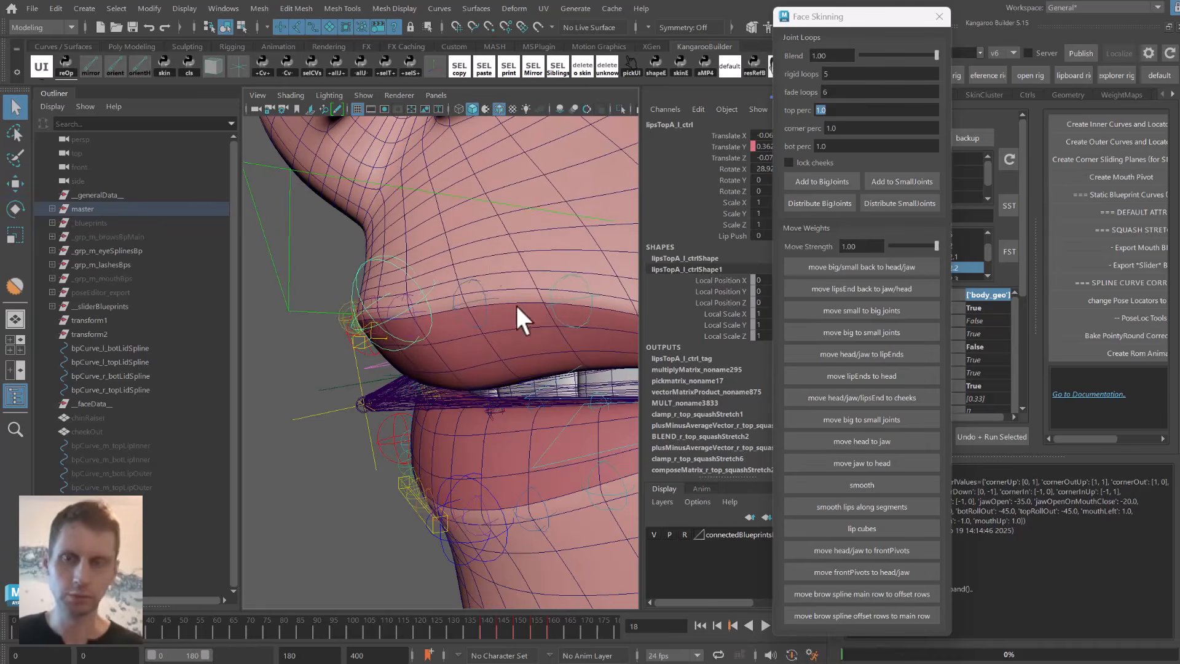
left_click_drag(515, 304, 511, 252, "alt")
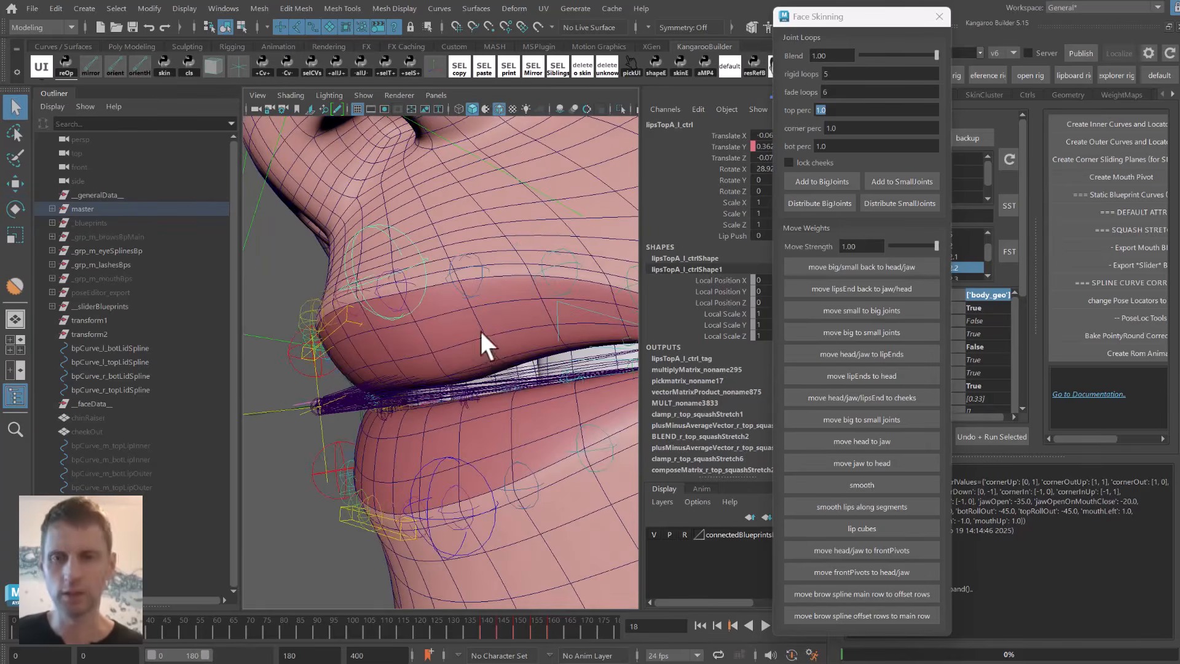
left_click(494, 339)
left_click_drag(493, 342, 501, 330, "alt")
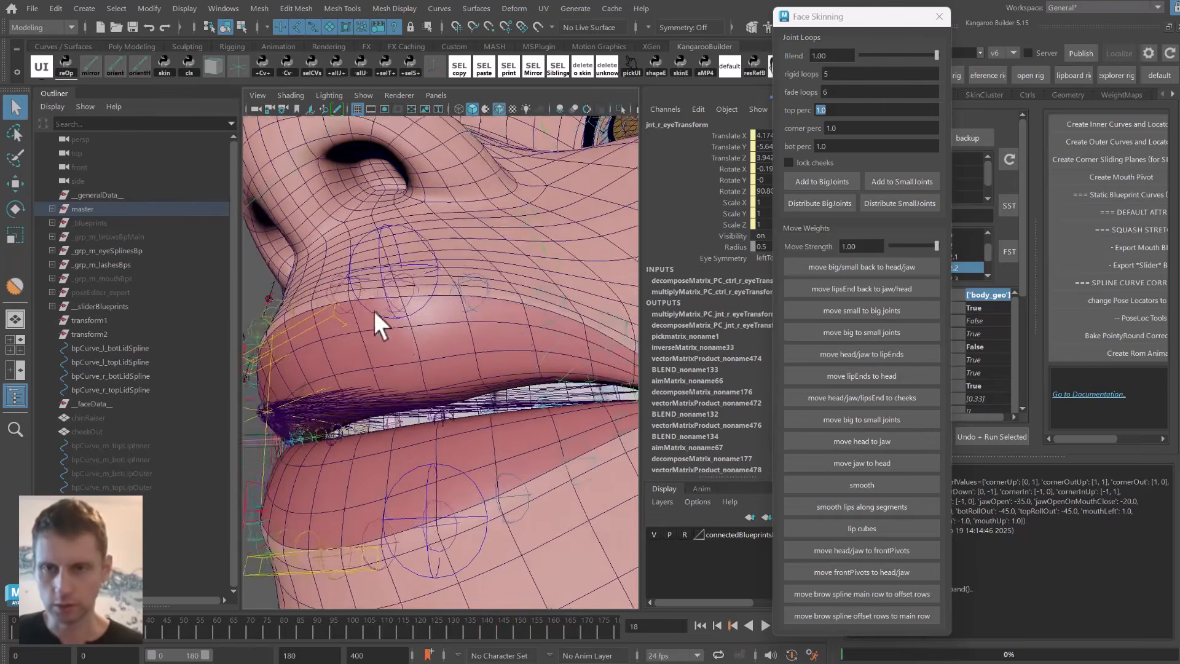
left_click_drag(373, 311, 482, 368, "alt")
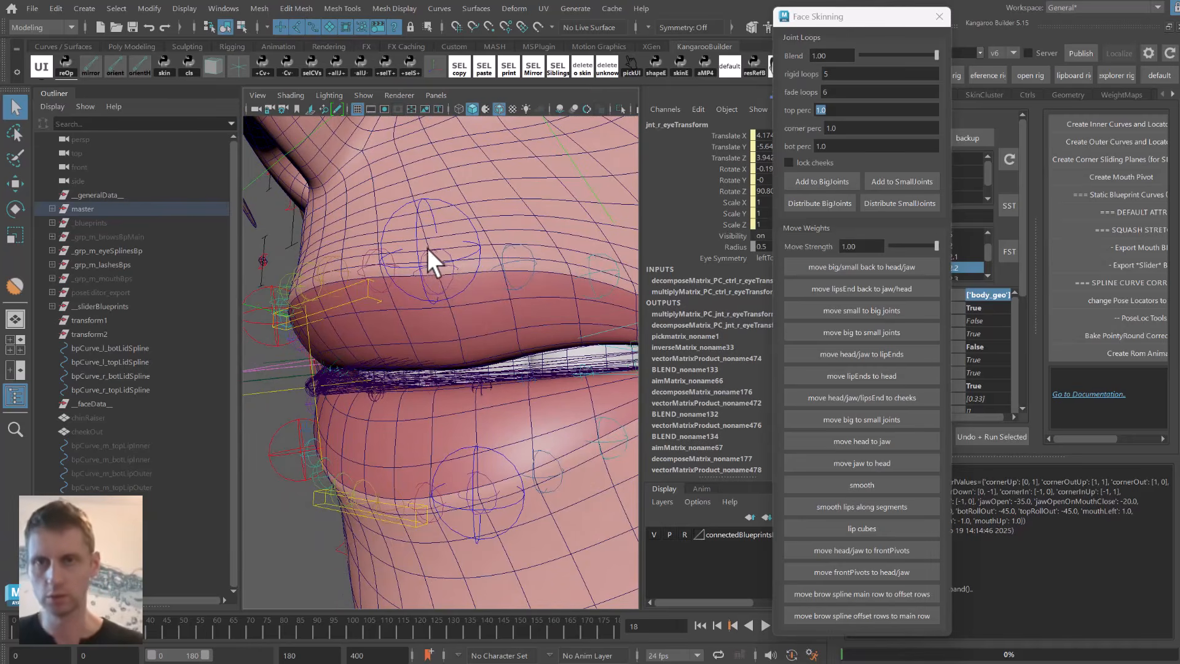
Set rigid loops and fade loops both to 3, and add the body mesh's lip weights to the small joints.
double_click(852, 74)
type("3")
key("Tab")
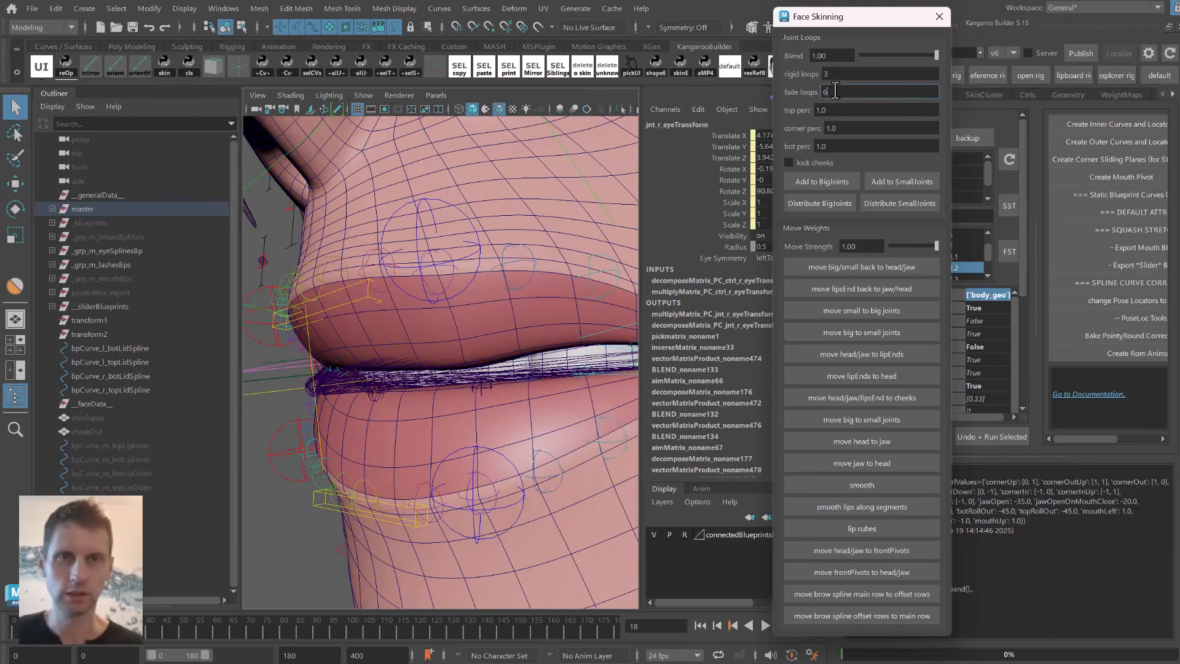
type("3")
key("Tab")
left_click(304, 227)
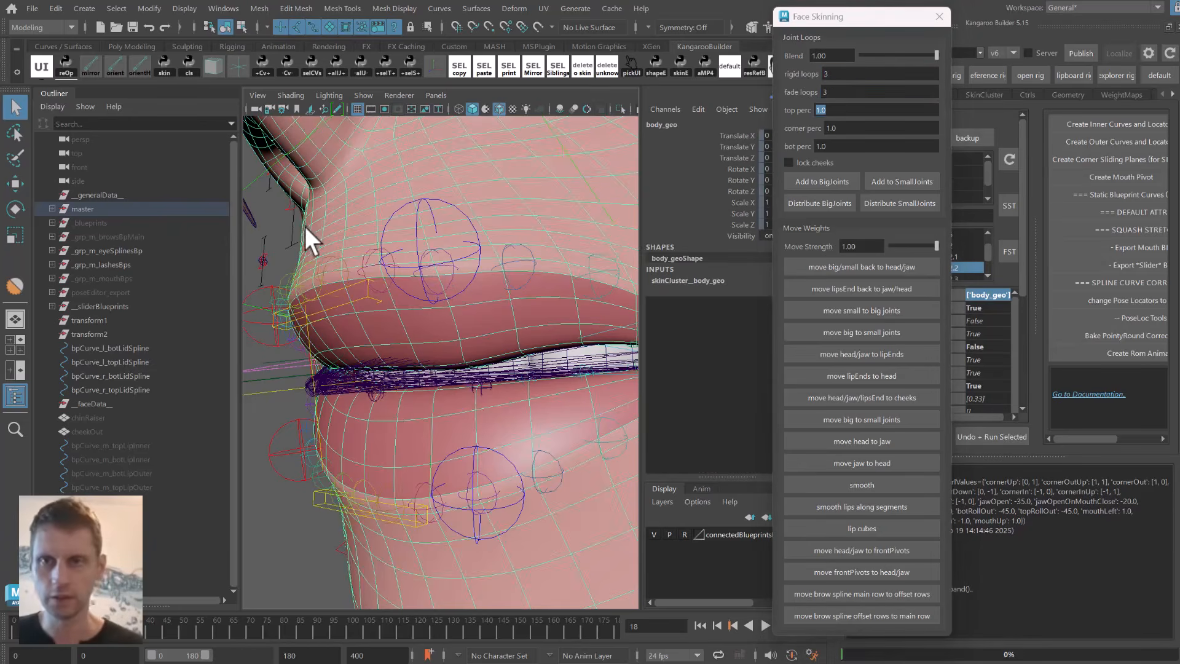
left_click_drag(611, 241, 510, 226, "alt")
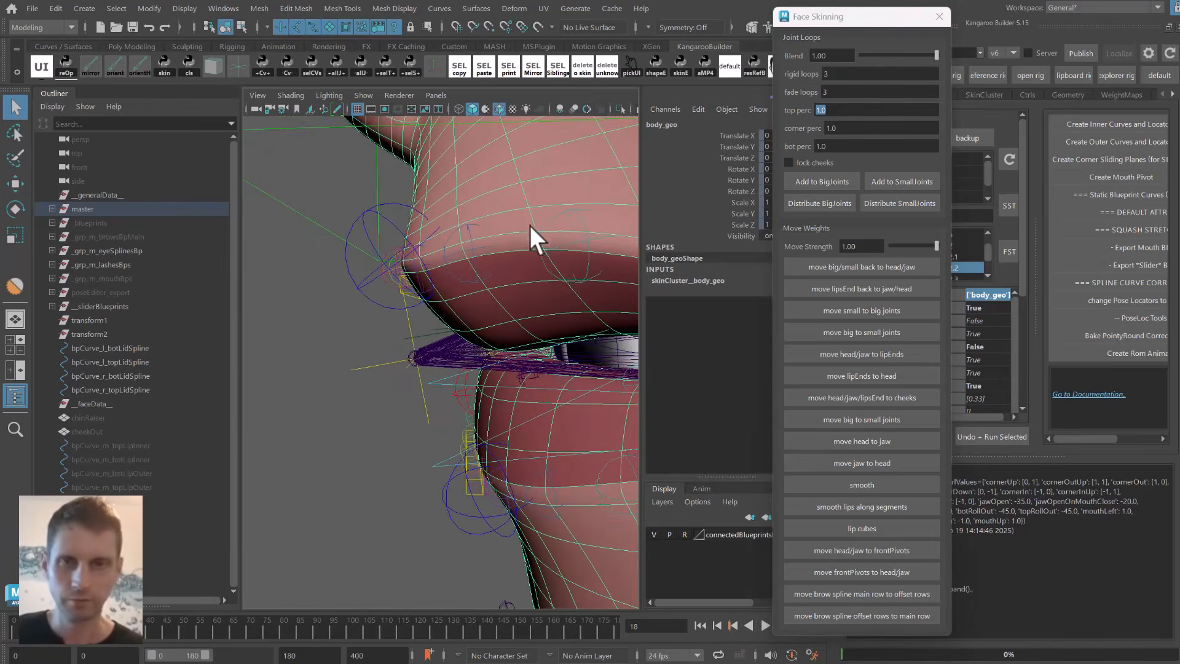
left_click(910, 179)
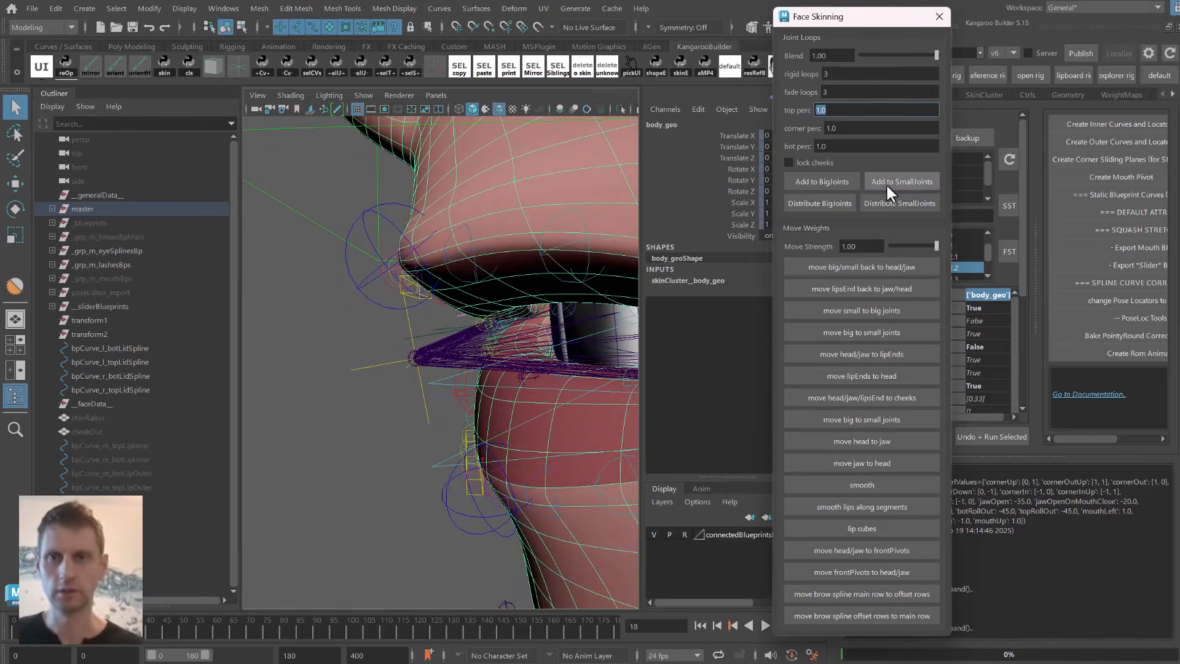
Rotate and move the left upper-lip control to test how the small-joint weights deform the lip.
left_click(371, 224)
key("e")
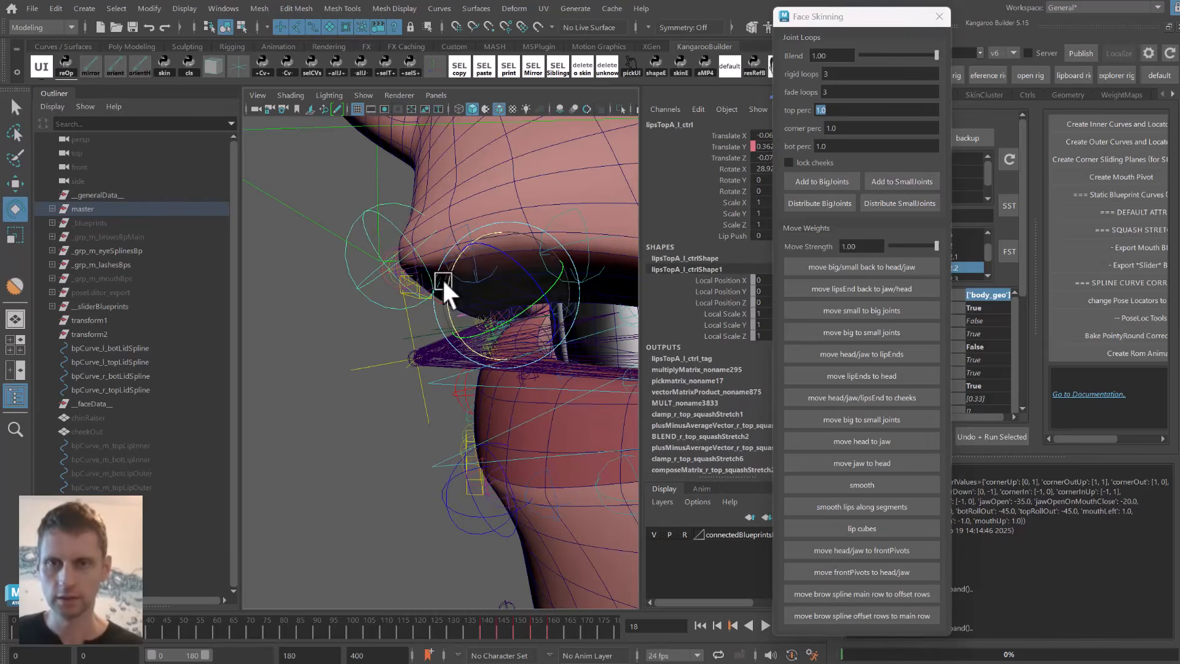
left_click_drag(441, 278, 479, 259)
right_click_drag(479, 260, 445, 271, "alt")
left_click_drag(446, 270, 457, 368, "alt")
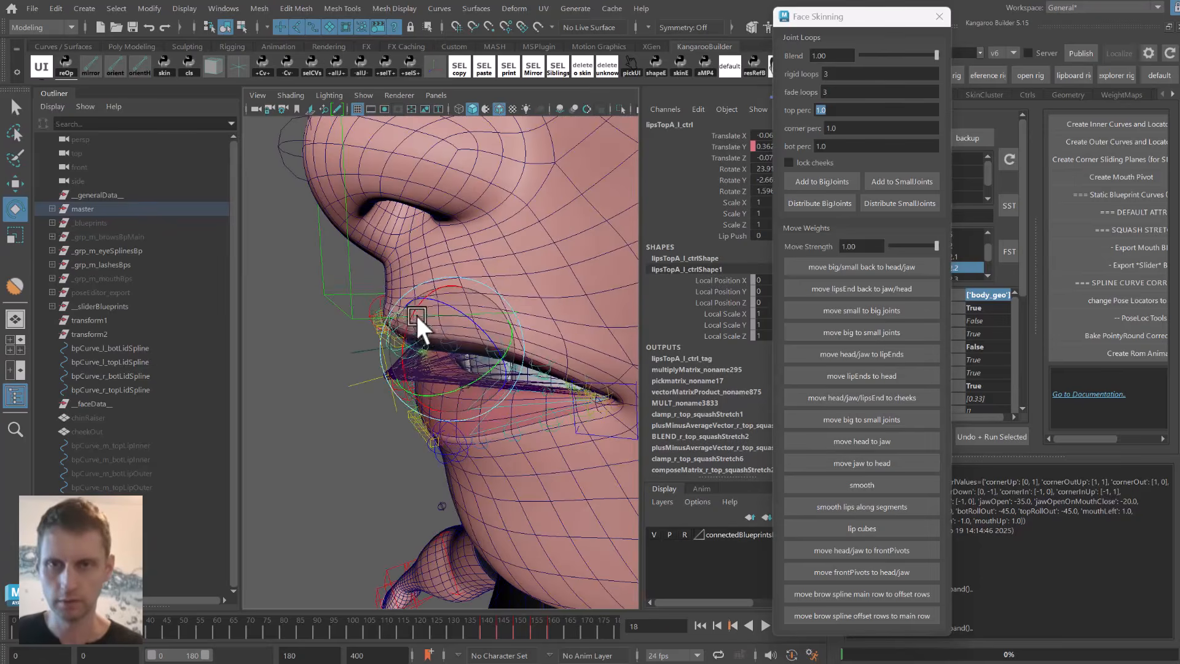
key("w")
left_click_drag(457, 368, 531, 320, "alt")
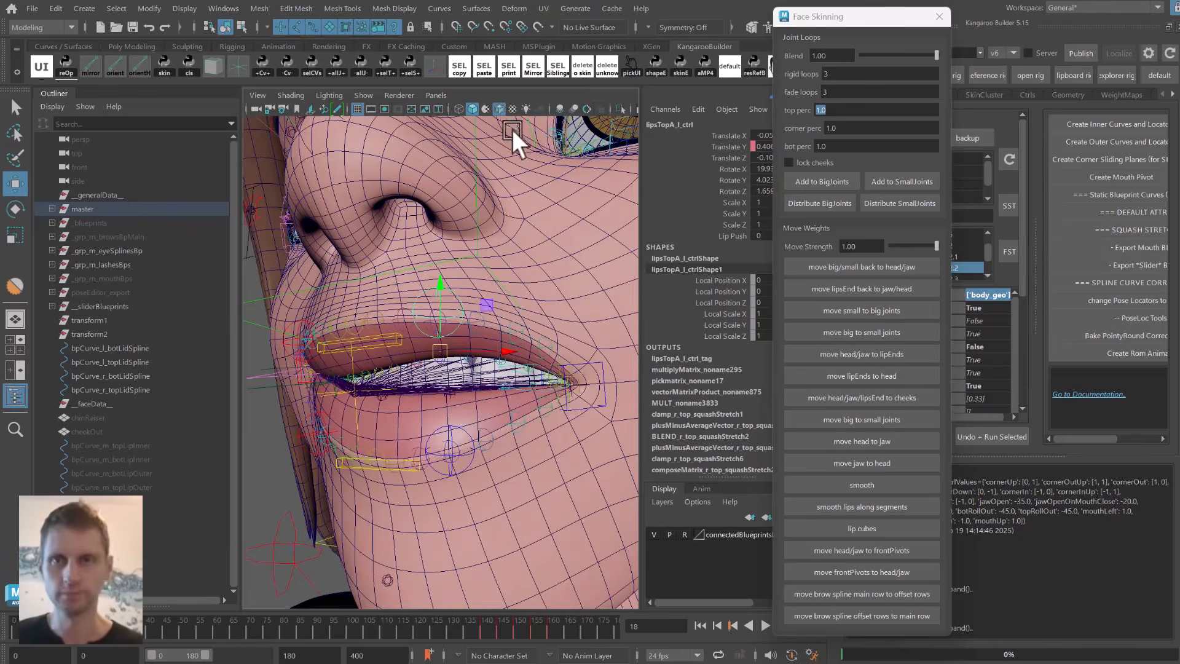
left_click_drag(401, 405, 403, 410, "alt")
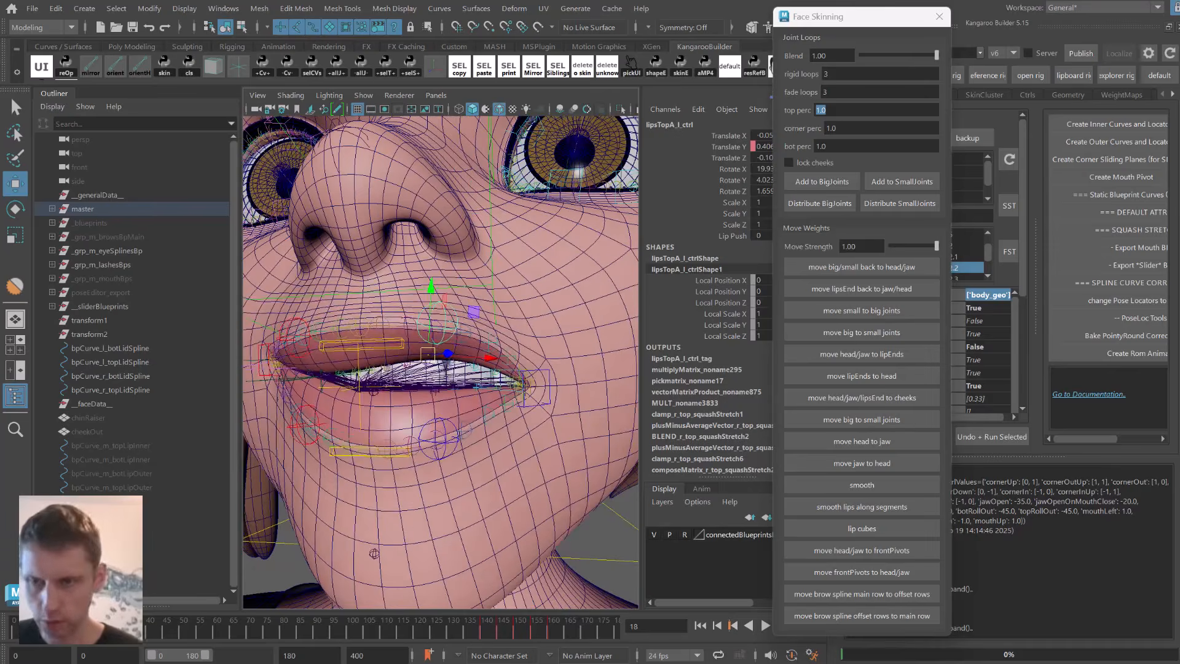
Scrub the ROM animation and play it briefly to check the mouth corner deformation, stopping at frame 21.
left_click_drag(29, 638, 46, 639)
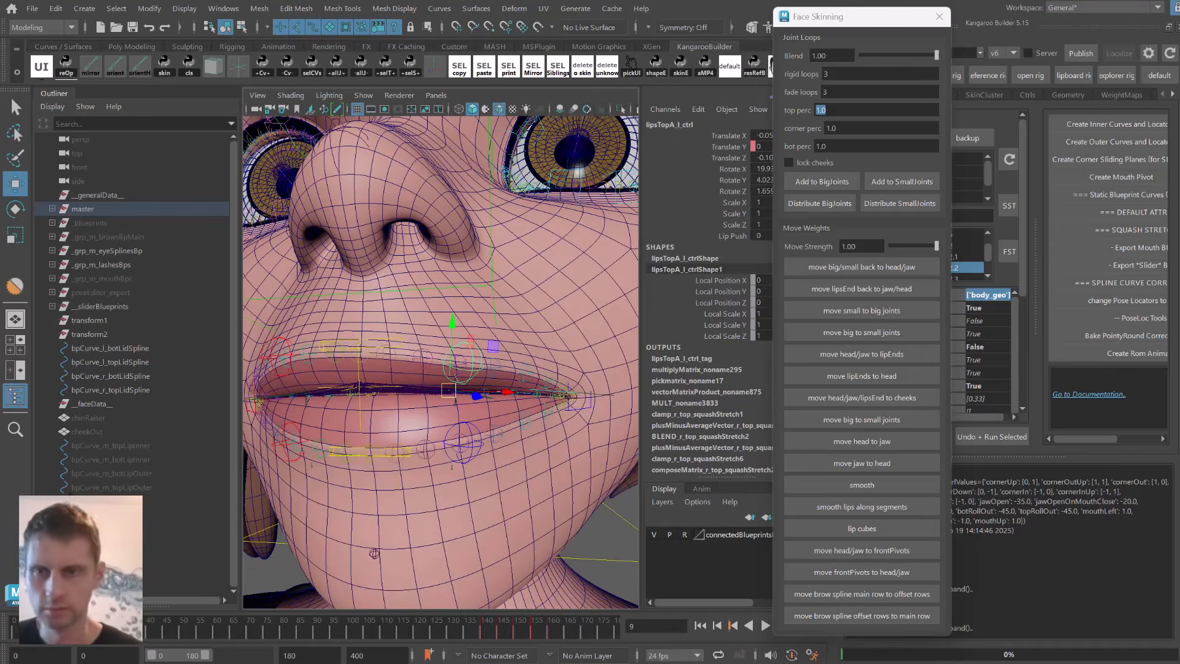
key("alt+v")
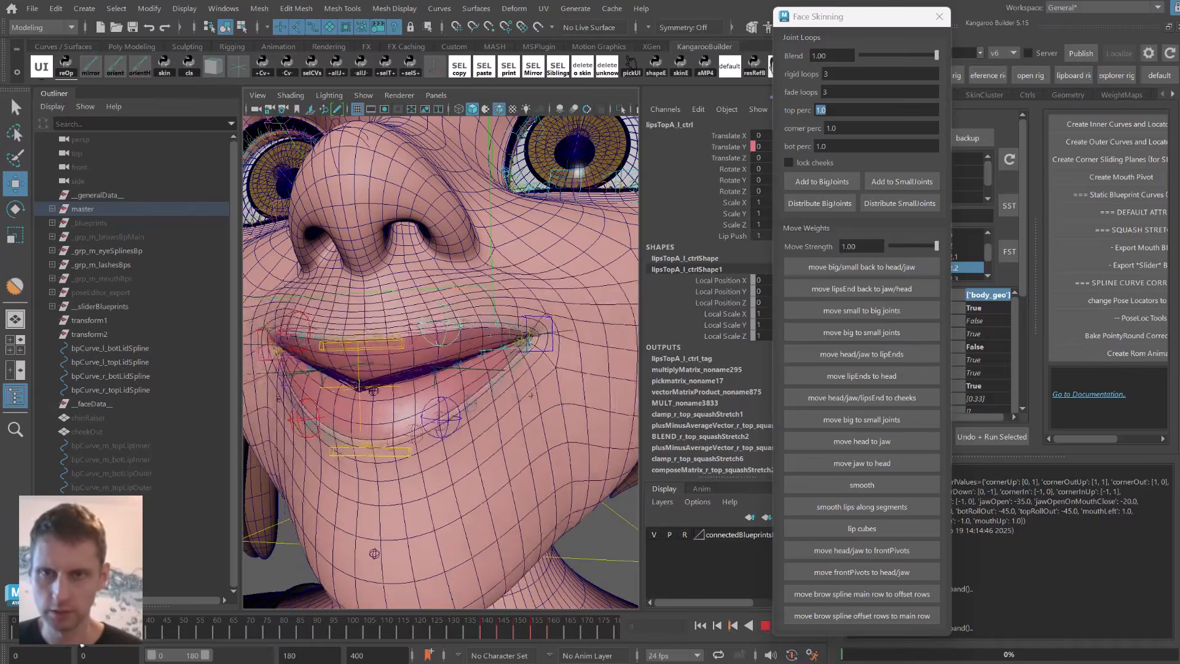
key("alt+v")
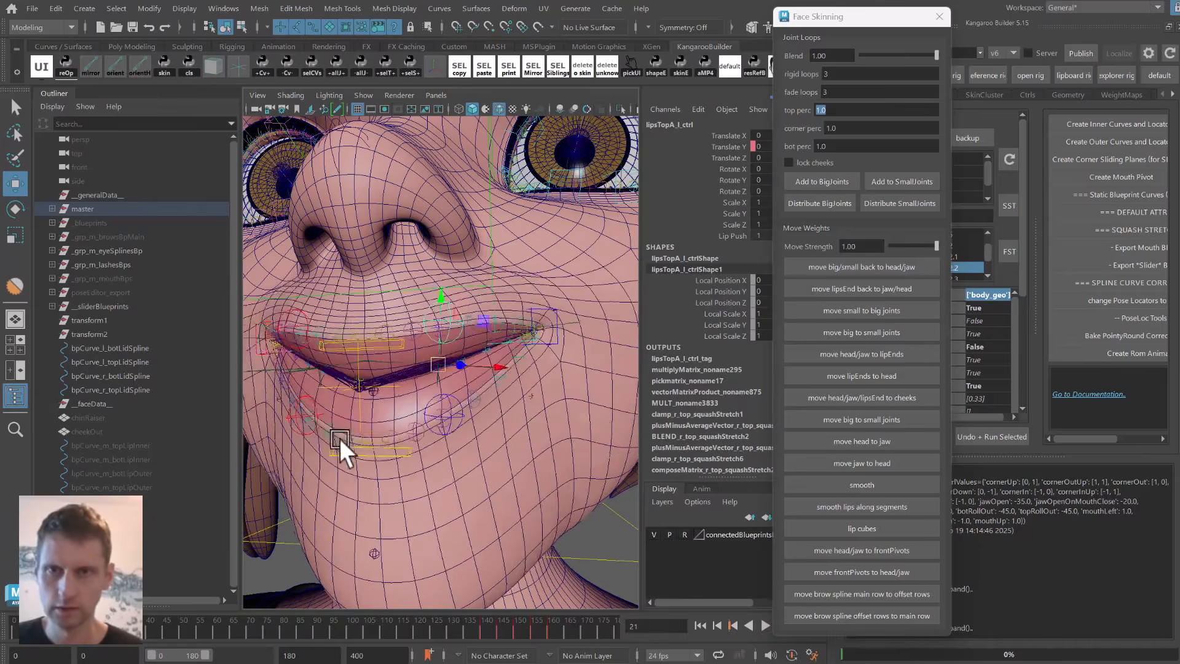
Paint-select the body mesh vertices on the left cheek beside the nostril, above the mouth corner.
left_click_drag(339, 438, 456, 246, "alt")
key("q")
left_click(432, 228)
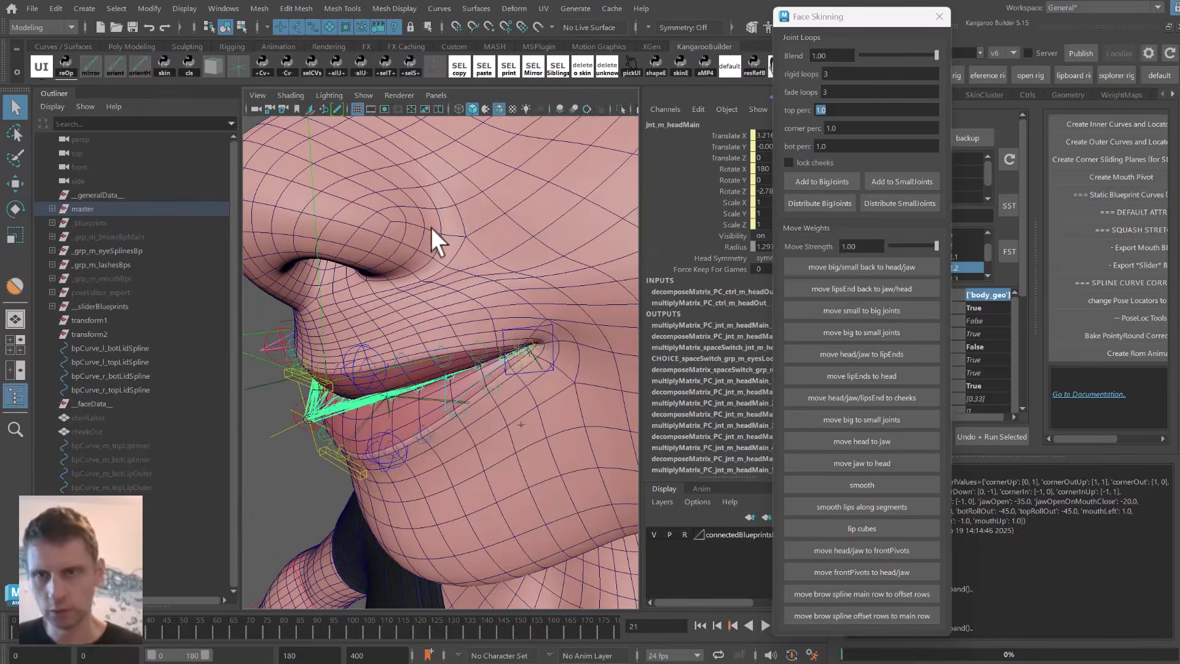
middle_click_drag(255, 271, 279, 266, "alt")
left_click(280, 267)
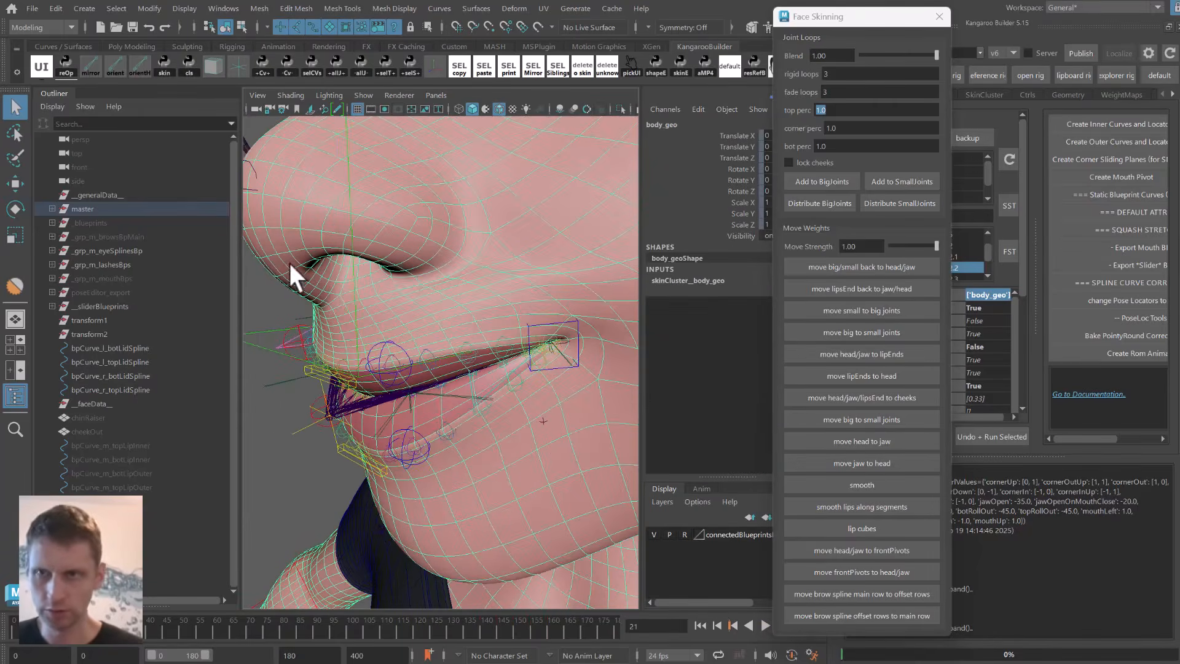
left_click(11, 161)
mouse_move(494, 265)
left_mouse_down("alt")
mouse_move(508, 255)
mouse_move(440, 252)
mouse_move(539, 237)
mouse_move(477, 274)
mouse_move(503, 266)
mouse_move(442, 279)
mouse_move(467, 279)
mouse_move(455, 270)
left_mouse_up("alt")
key("b")
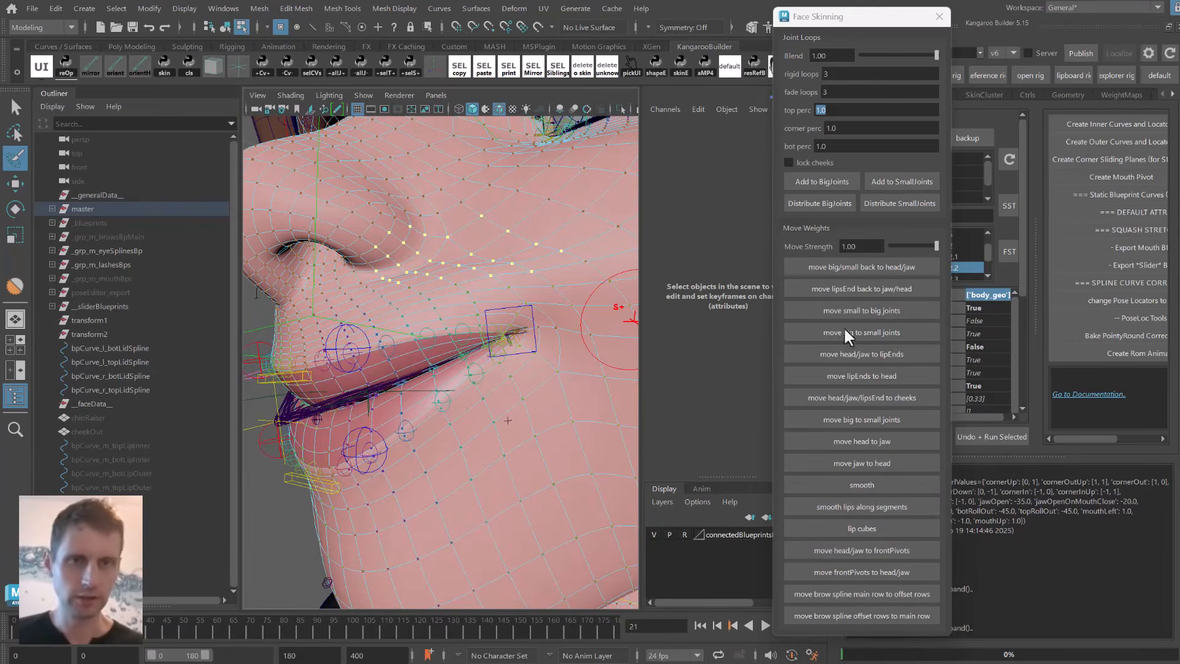
Bring up the SkinCluster tools, smooth the soft-selected cheek vertices' weights, and replay the ROM animation.
left_click(985, 95)
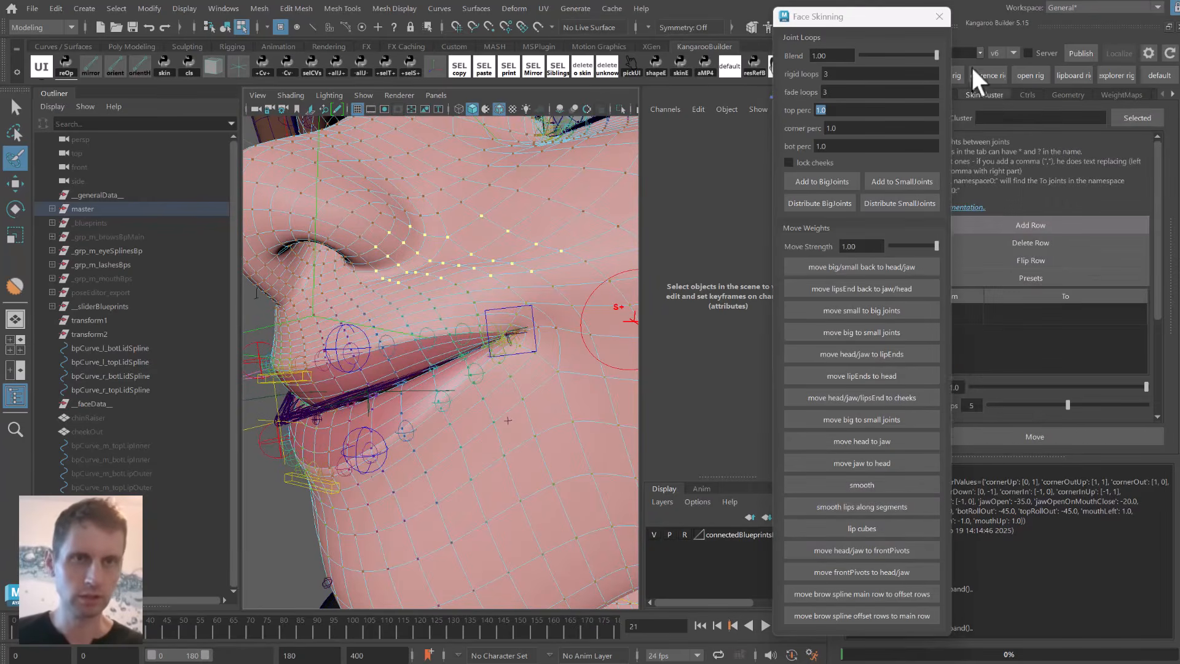
left_click_drag(879, 18, 754, 9)
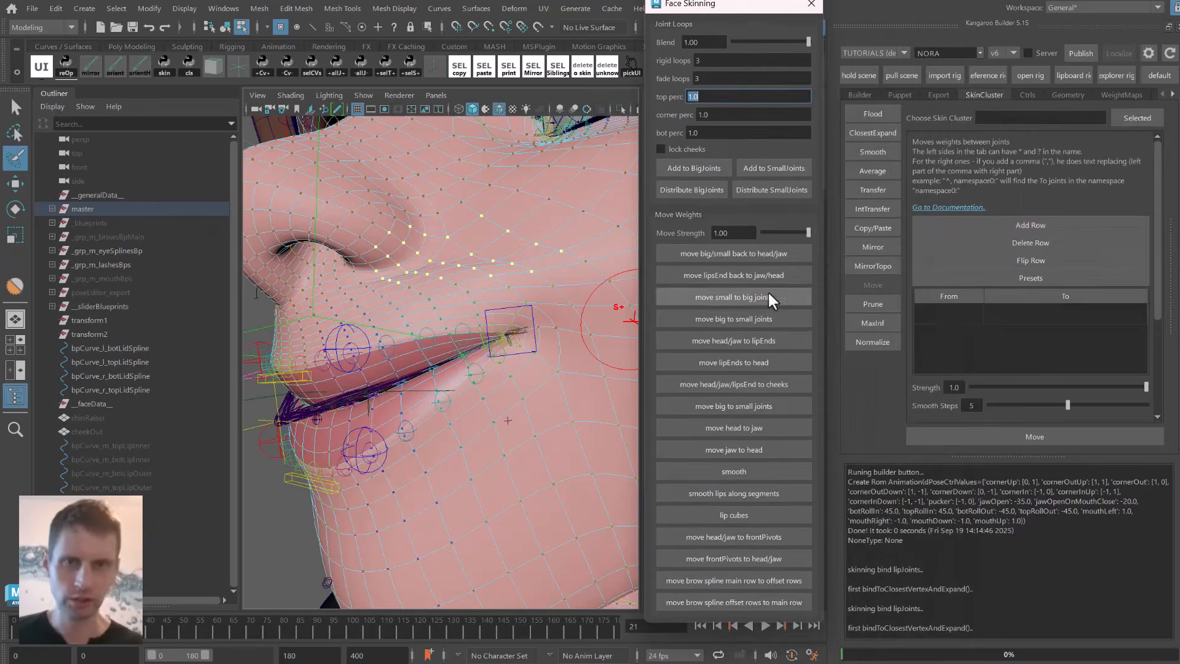
mouse_move(421, 321)
left_mouse_down("alt")
mouse_move(542, 296)
mouse_move(220, 295)
mouse_move(227, 309)
mouse_move(207, 318)
mouse_move(319, 308)
mouse_move(307, 312)
left_mouse_up("alt")
key("q")
key("b")
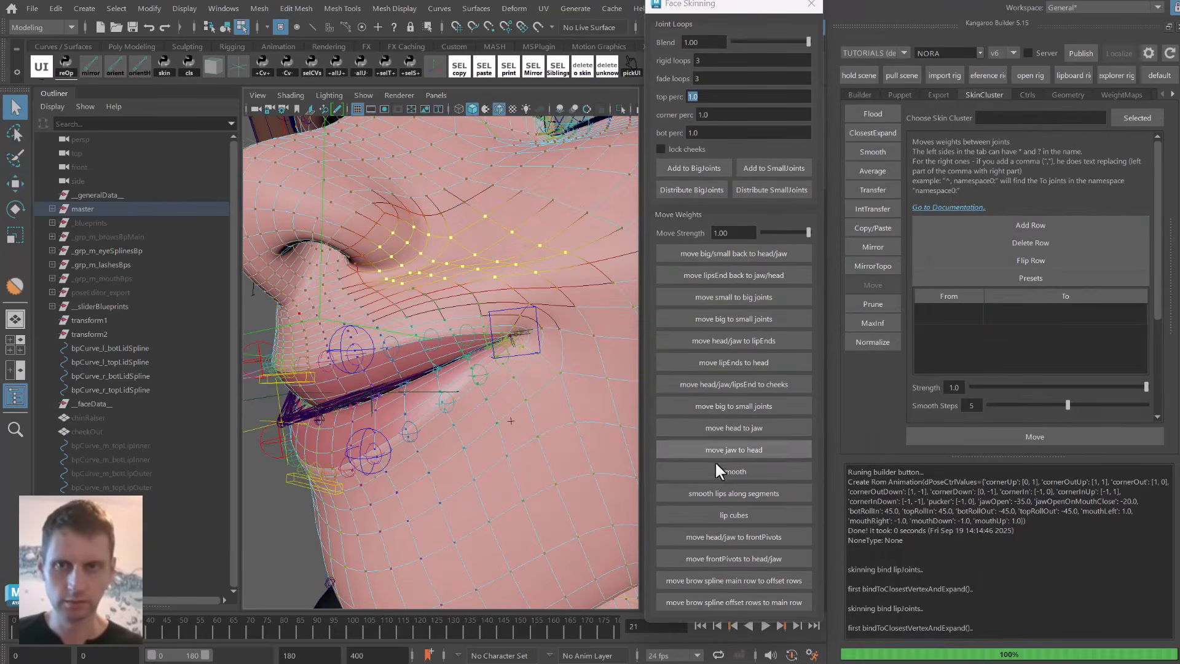
left_click(750, 469)
left_click_drag(461, 359, 411, 376, "alt")
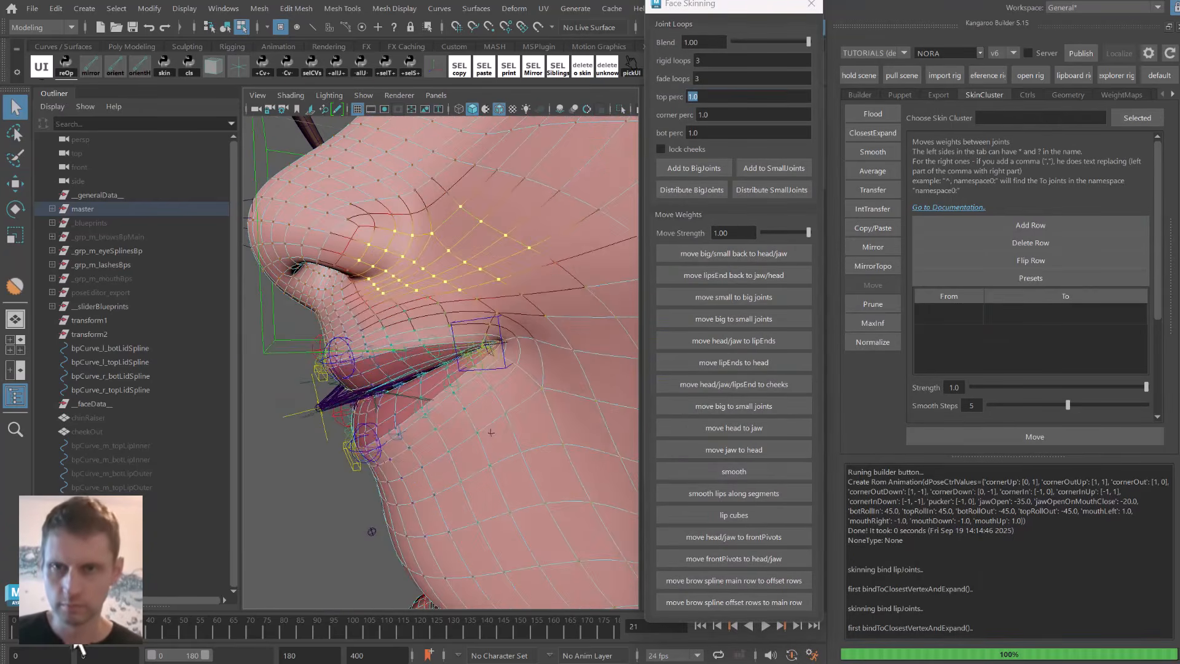
key("alt+v")
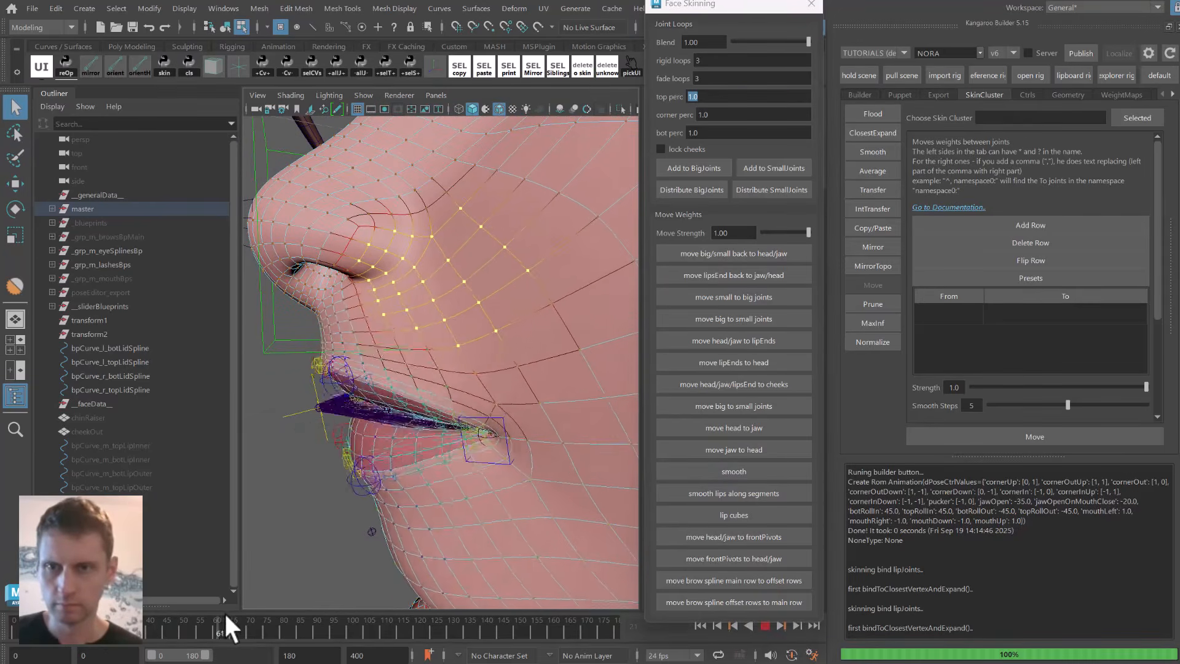
Stop the ROM animation at frame 75 and select the inner-mouth vertex loop that pokes through the left cheek.
left_click(265, 609)
left_click_drag(295, 369, 417, 311, "alt")
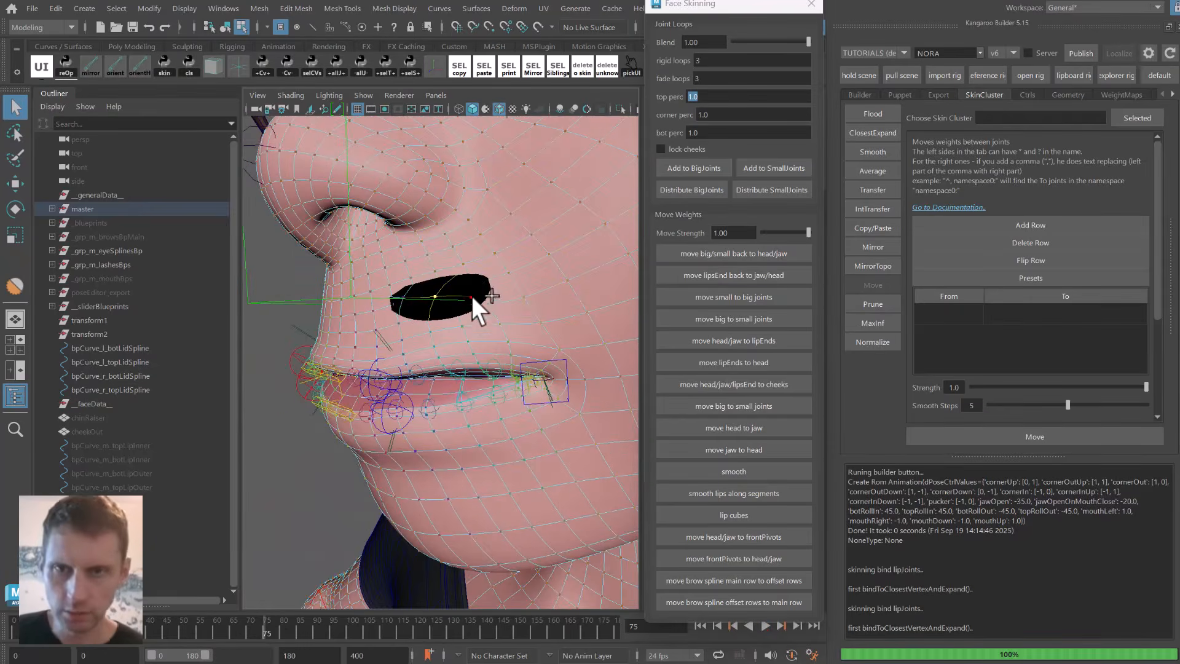
key("4")
left_click_drag(518, 275, 489, 276, "alt")
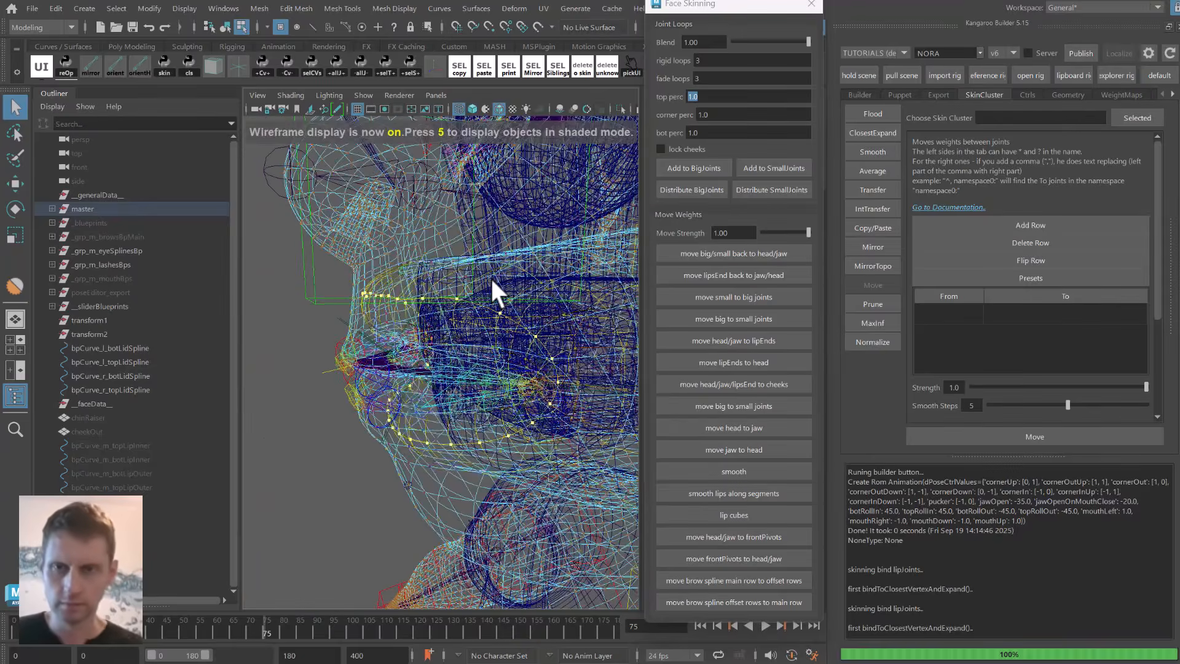
key("5")
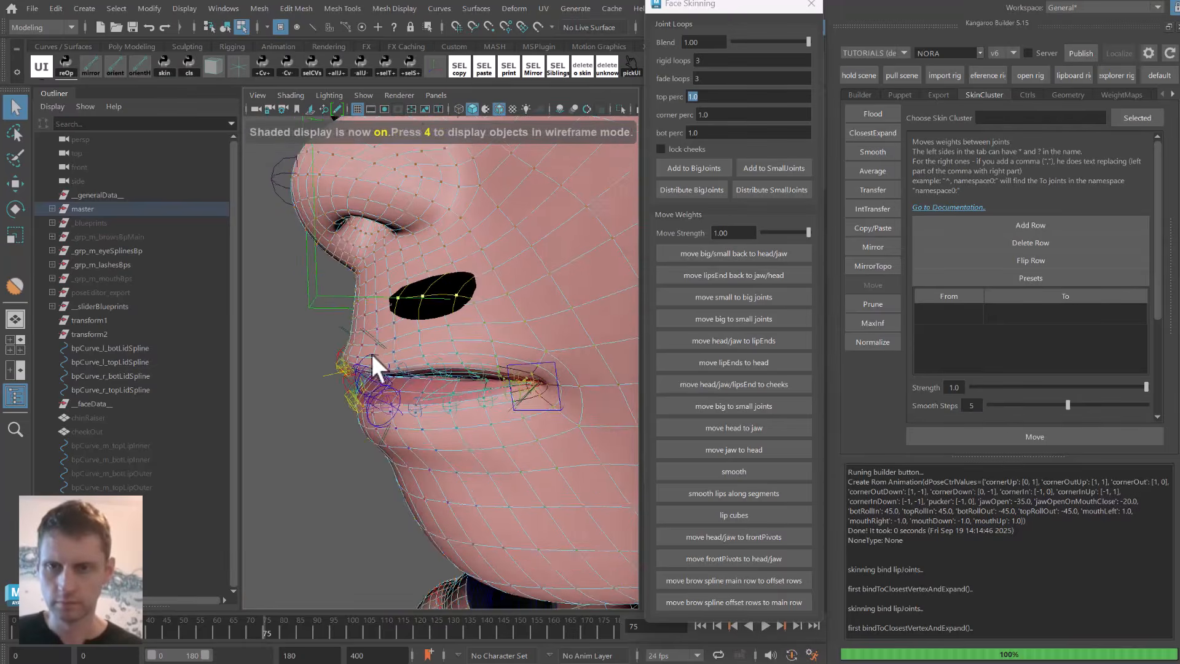
key("w")
key("4")
key("5")
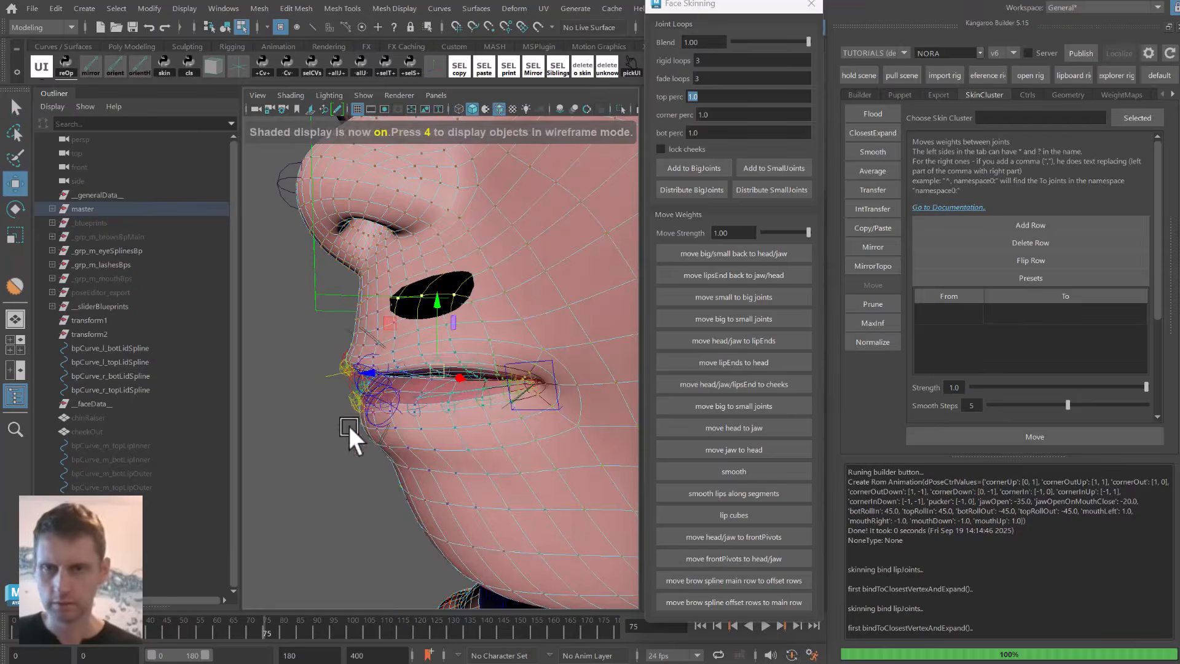
Return to frame 0 and transfer weights onto the expanded inner-mouth vertex selection with IntTransfer, using Closest Point and blend 1.0.
left_click(13, 628)
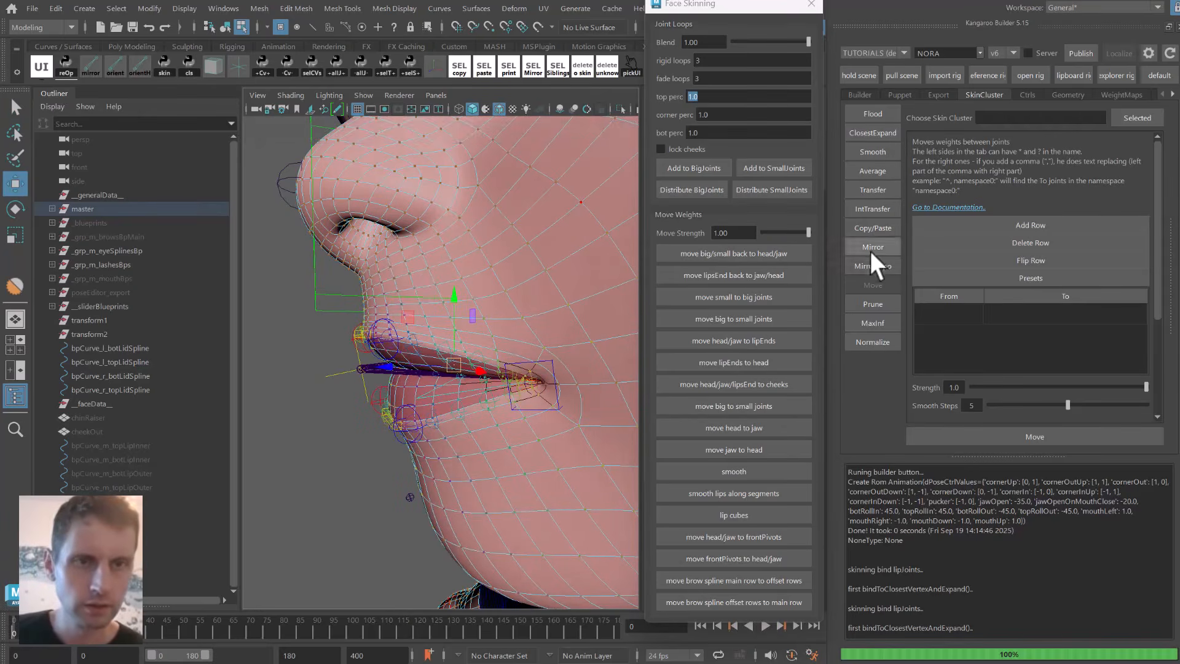
left_click(876, 208)
left_click_drag(503, 299, 496, 323, "alt")
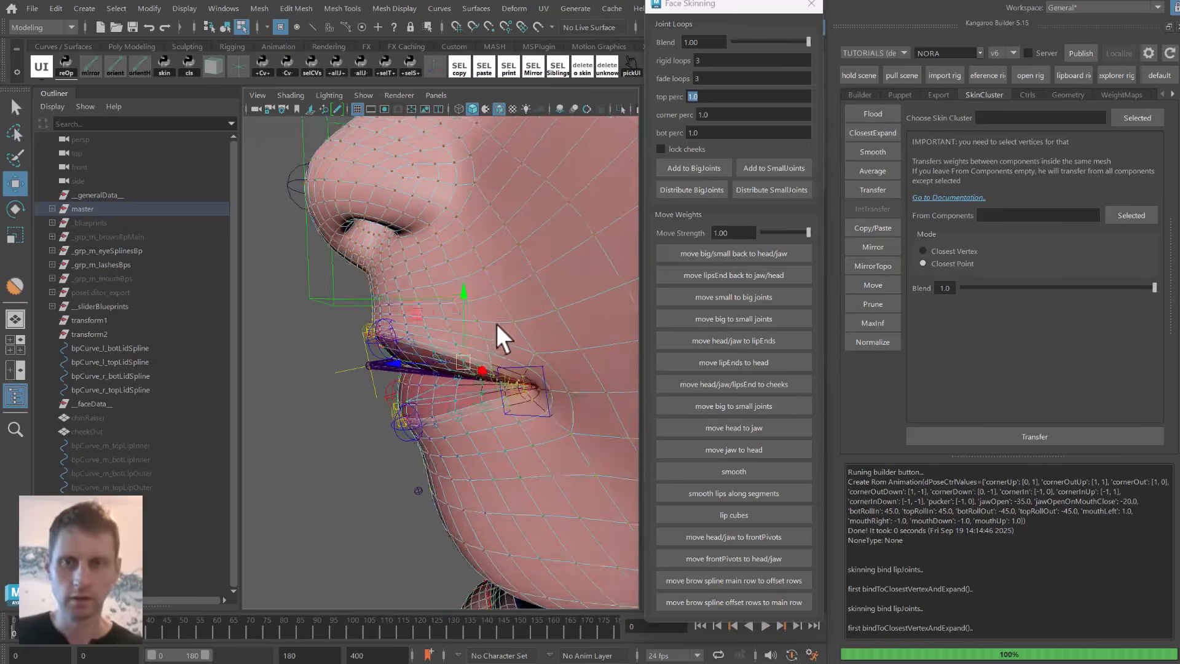
key("4")
left_click_drag(553, 362, 537, 370, "alt")
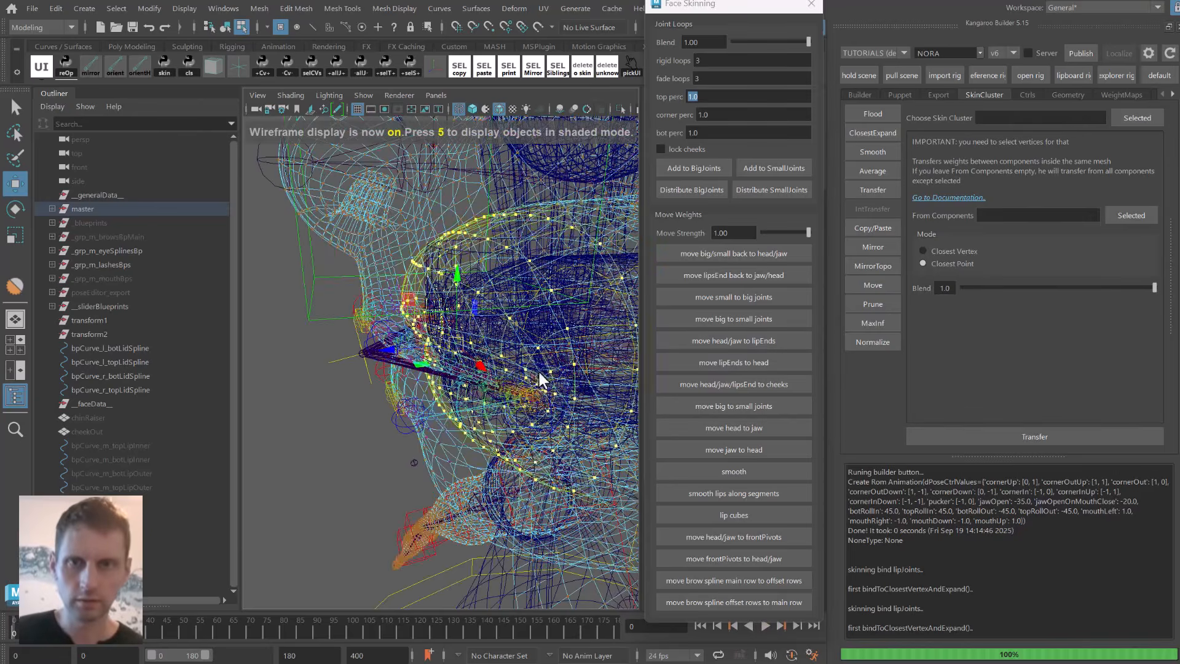
left_click(1024, 430)
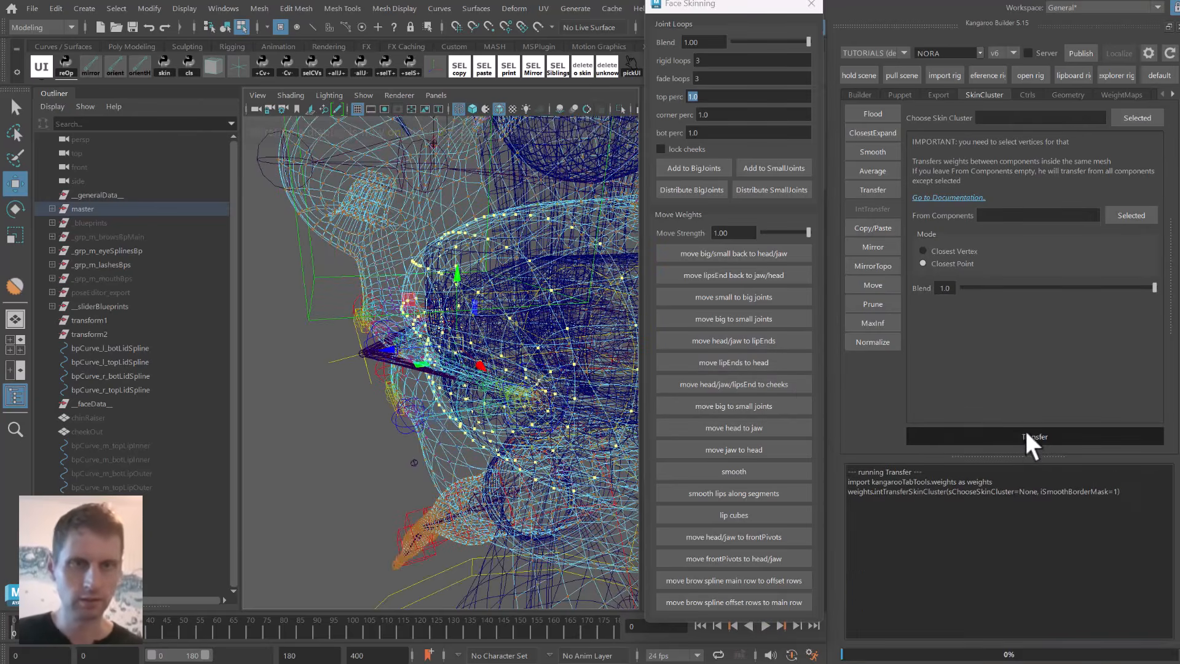
scroll(441, 346, "up", 3)
key("5")
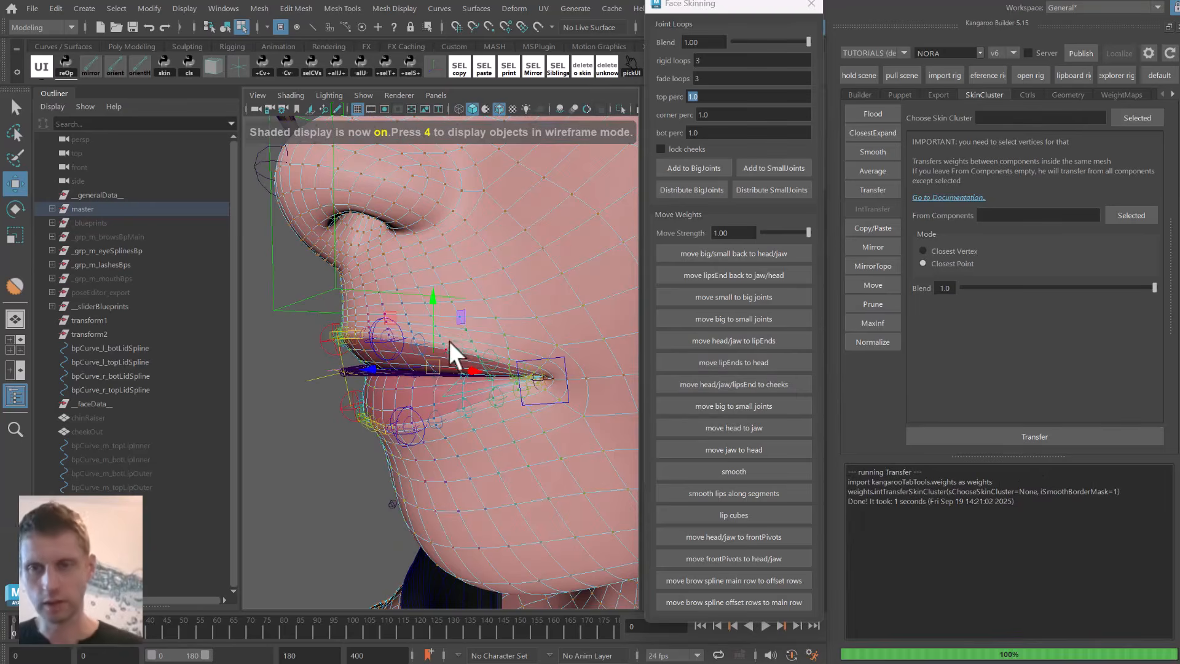
Replay the ROM animation and stop at frame 74 to inspect the left cheek and lips.
key("alt+v")
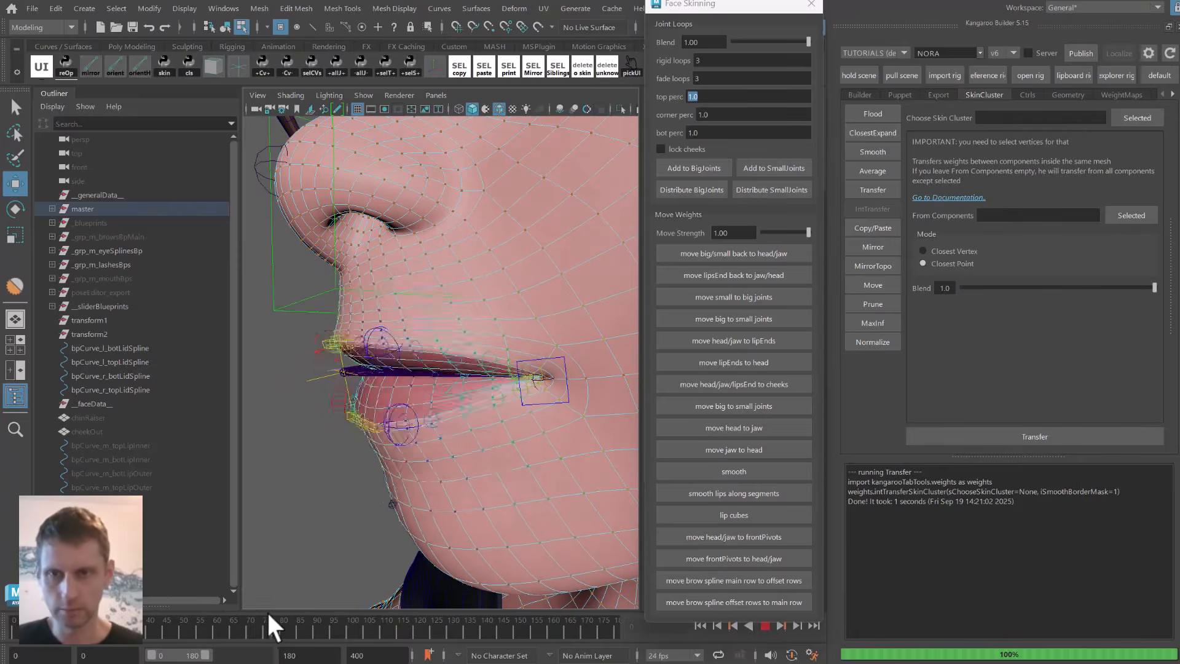
left_click_drag(268, 613, 262, 616)
left_click_drag(445, 354, 502, 351, "alt")
Paint-select the band of vertices just below the lower lip, from one side of the mouth to the other.
left_click(16, 158)
mouse_move(400, 350)
left_mouse_down("alt")
mouse_move(453, 413)
mouse_move(352, 370)
mouse_move(398, 365)
mouse_move(413, 398)
mouse_move(377, 410)
mouse_move(396, 401)
mouse_move(376, 337)
mouse_move(504, 392)
left_mouse_up("alt")
key("b")
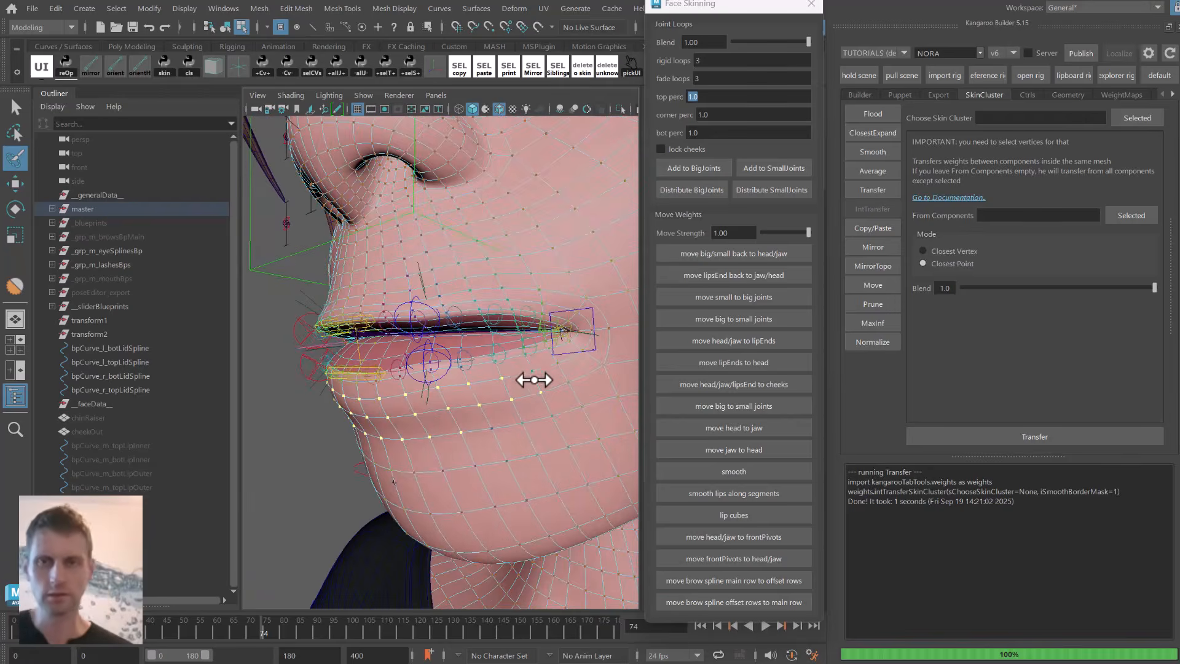
left_click_drag(436, 394, 546, 345, "alt")
left_click_drag(312, 398, 456, 393, "alt")
key("q")
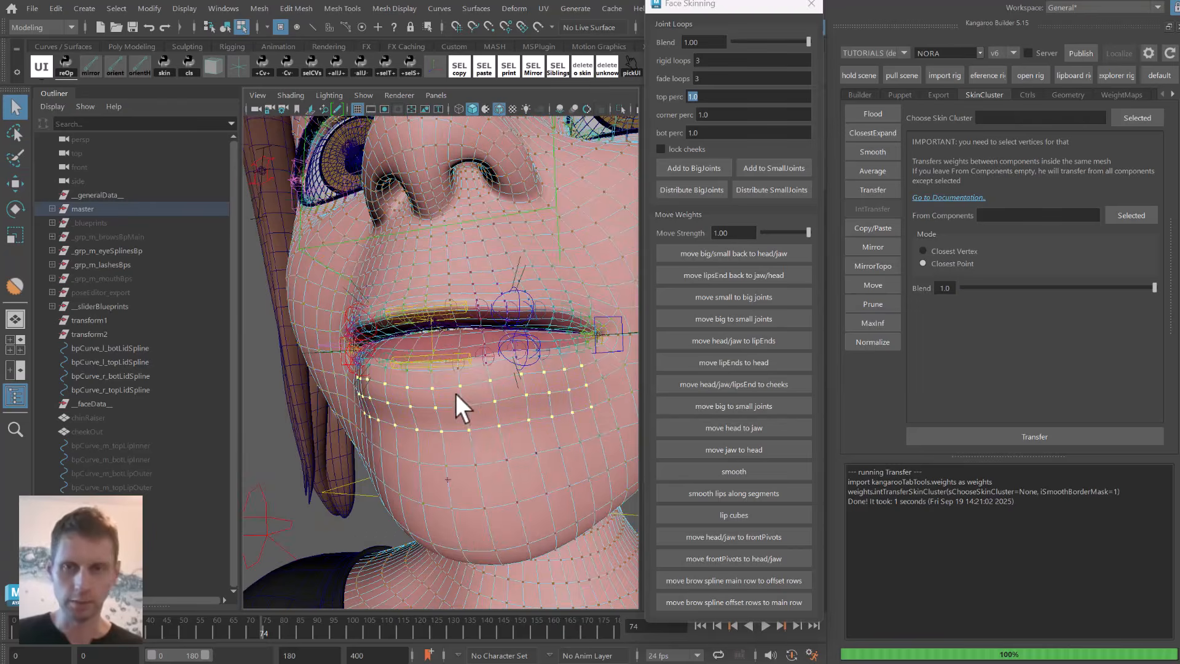
Inspect the lower-lip deformation from several angles and smooth the selected vertices' weights along the lip segments.
mouse_move(528, 352)
left_mouse_down("alt")
mouse_move(482, 368)
mouse_move(535, 351)
left_mouse_up("alt")
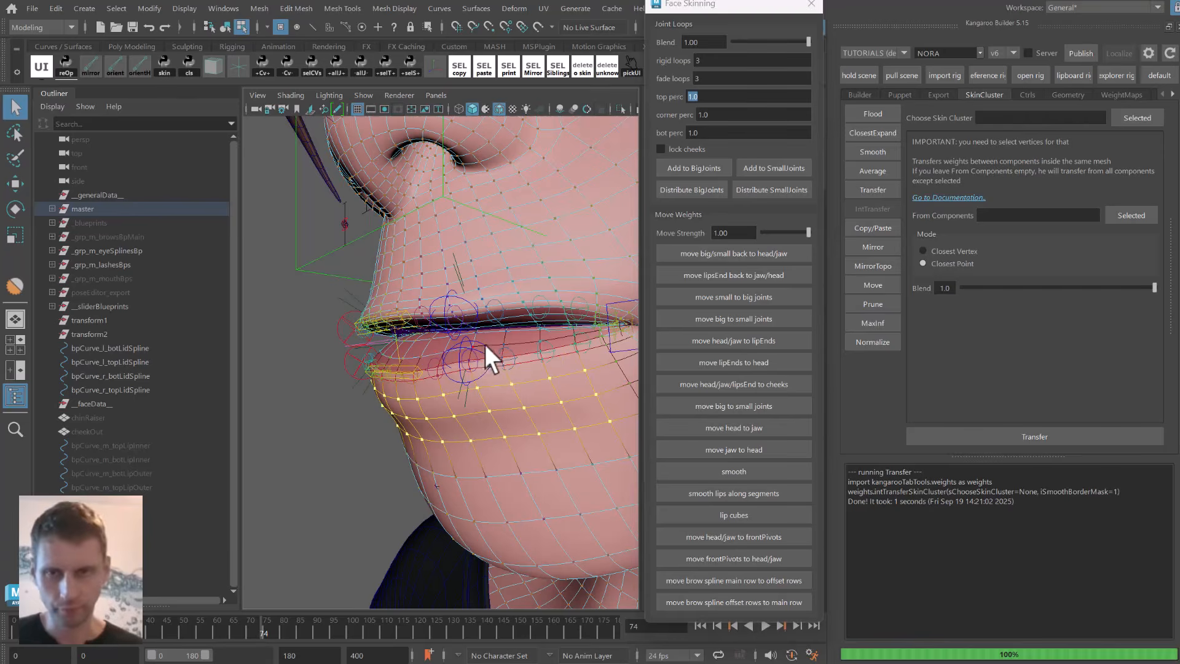
left_click_drag(483, 398, 489, 374, "alt")
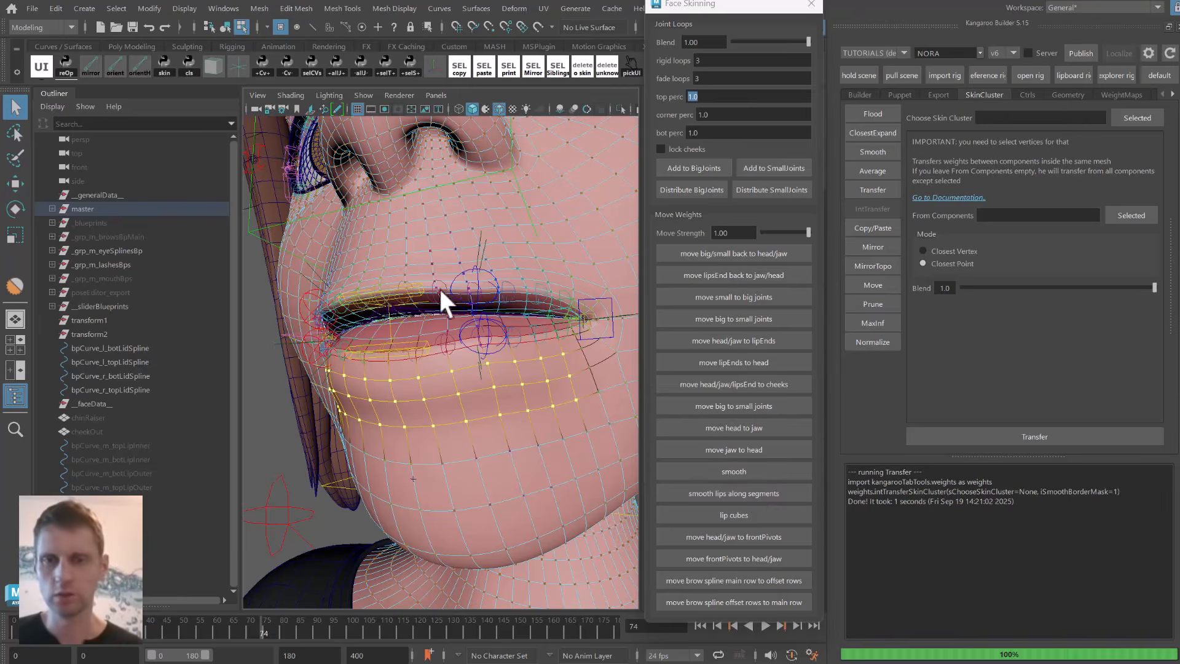
left_click_drag(440, 289, 469, 351, "alt")
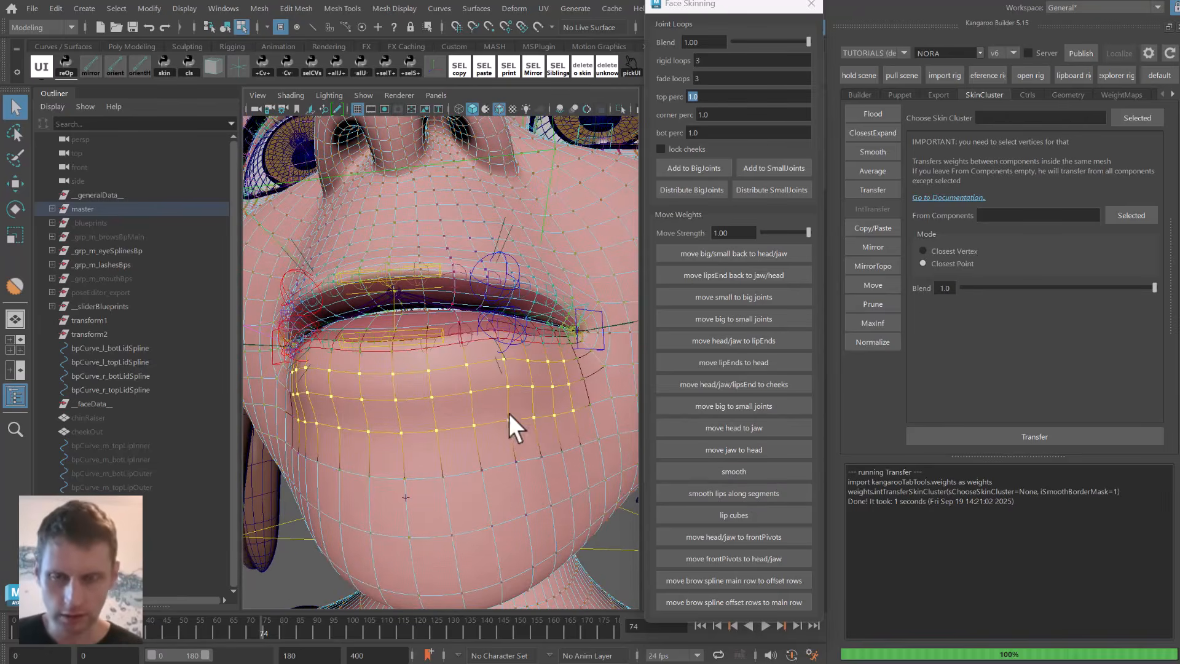
left_click_drag(509, 414, 521, 339, "alt")
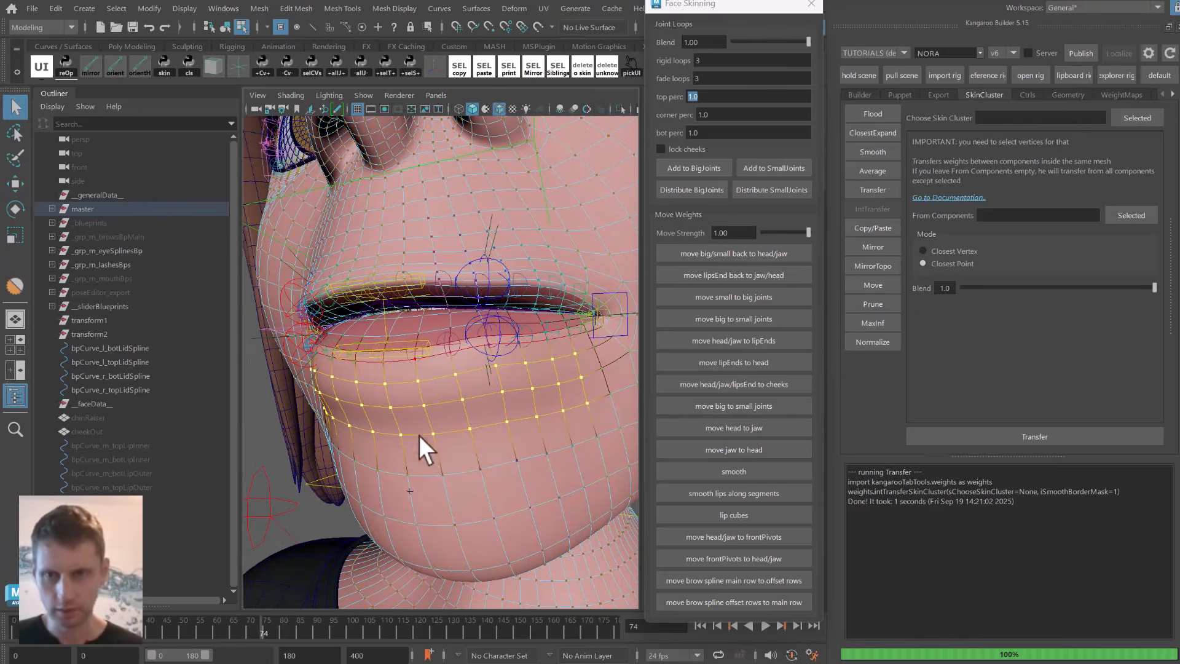
left_click_drag(353, 339, 507, 314, "alt")
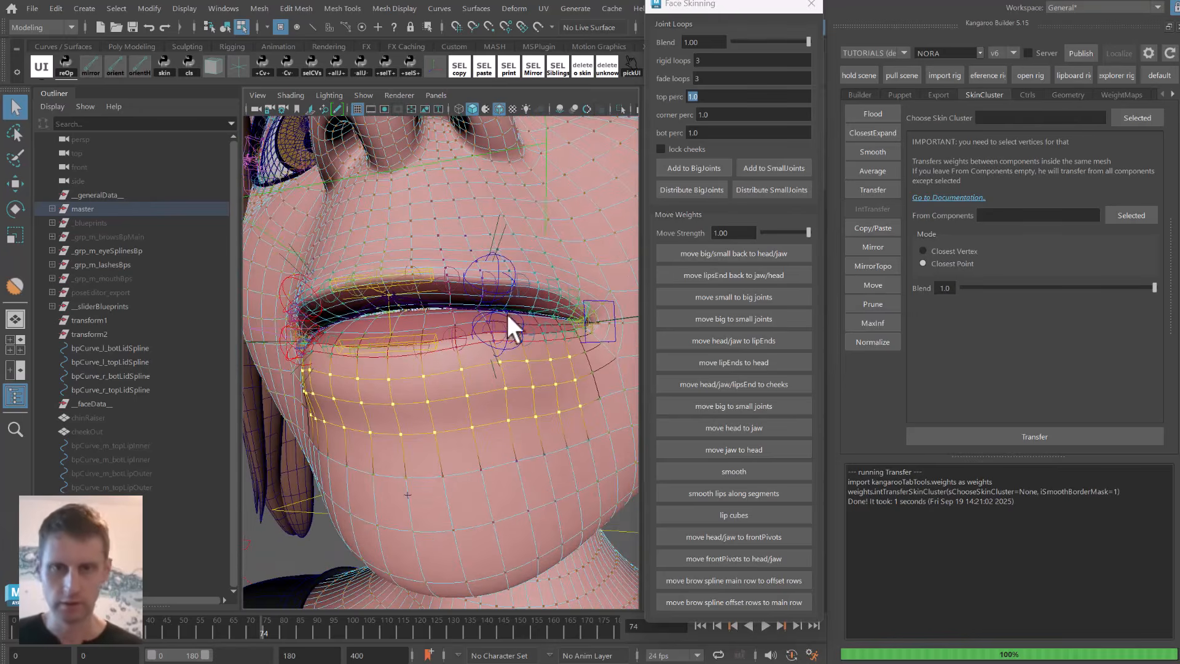
left_click(739, 490)
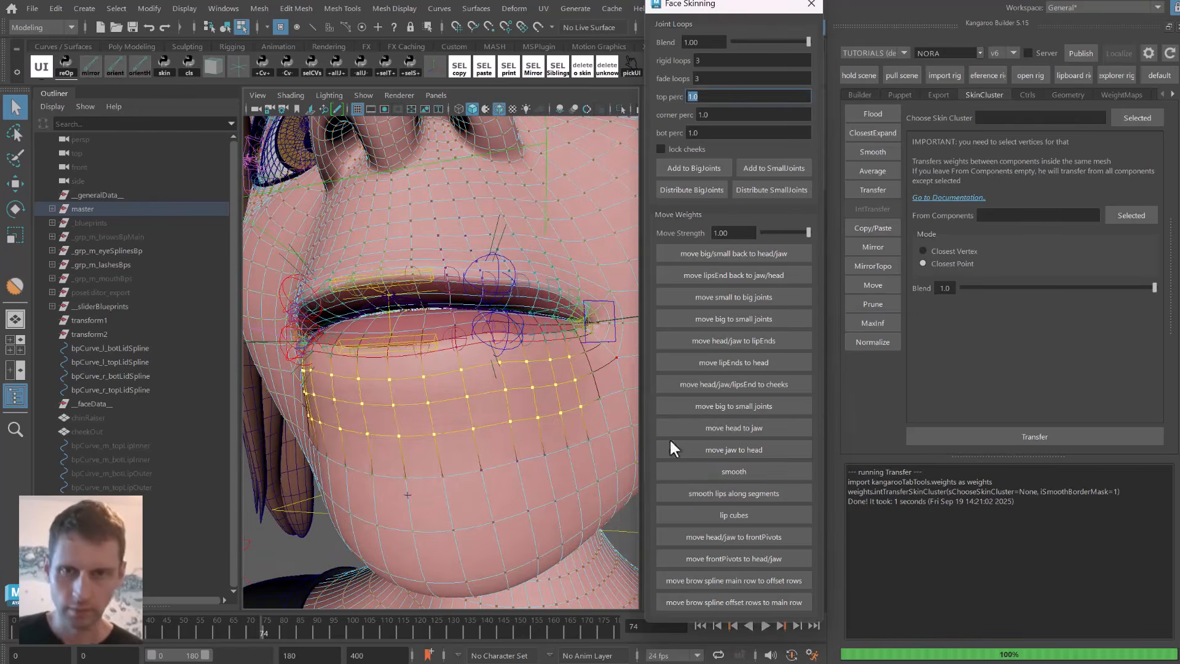
left_click_drag(603, 393, 504, 368, "alt")
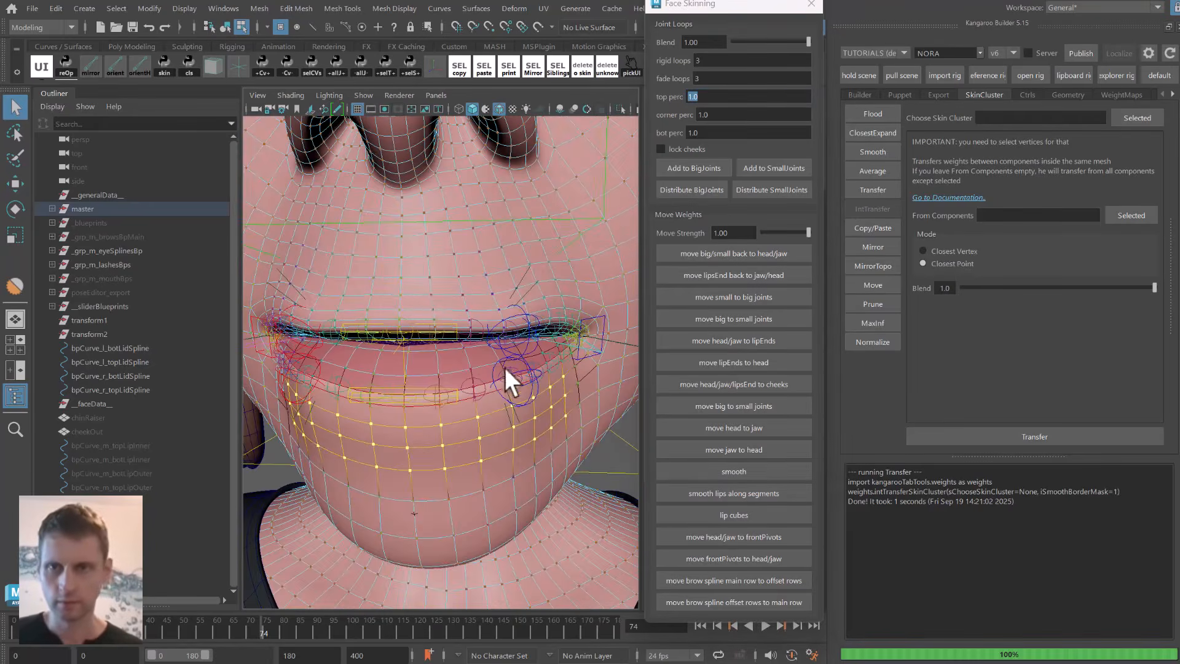
Select the vertex loop above the upper lip, grow it by several rows, and remove the vertices on the outer left cheek.
left_click(429, 295)
double_click(462, 293, "shift")
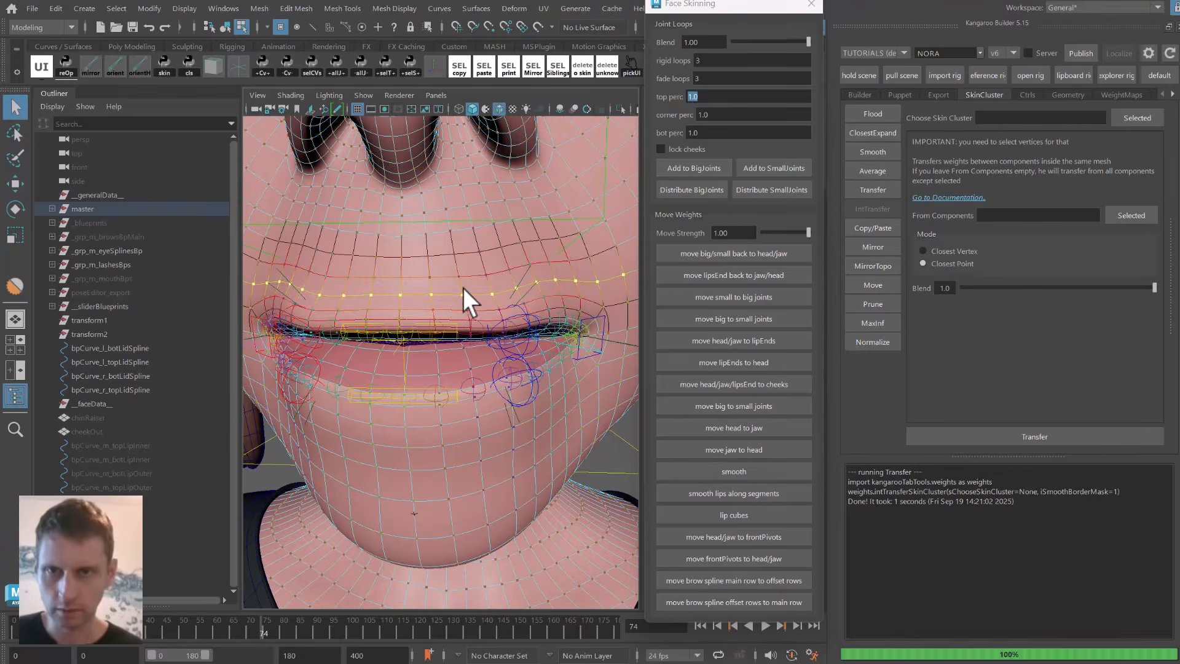
key("shift+period")
scroll(472, 286, "down", 8)
left_click_drag(622, 251, 527, 371, "ctrl")
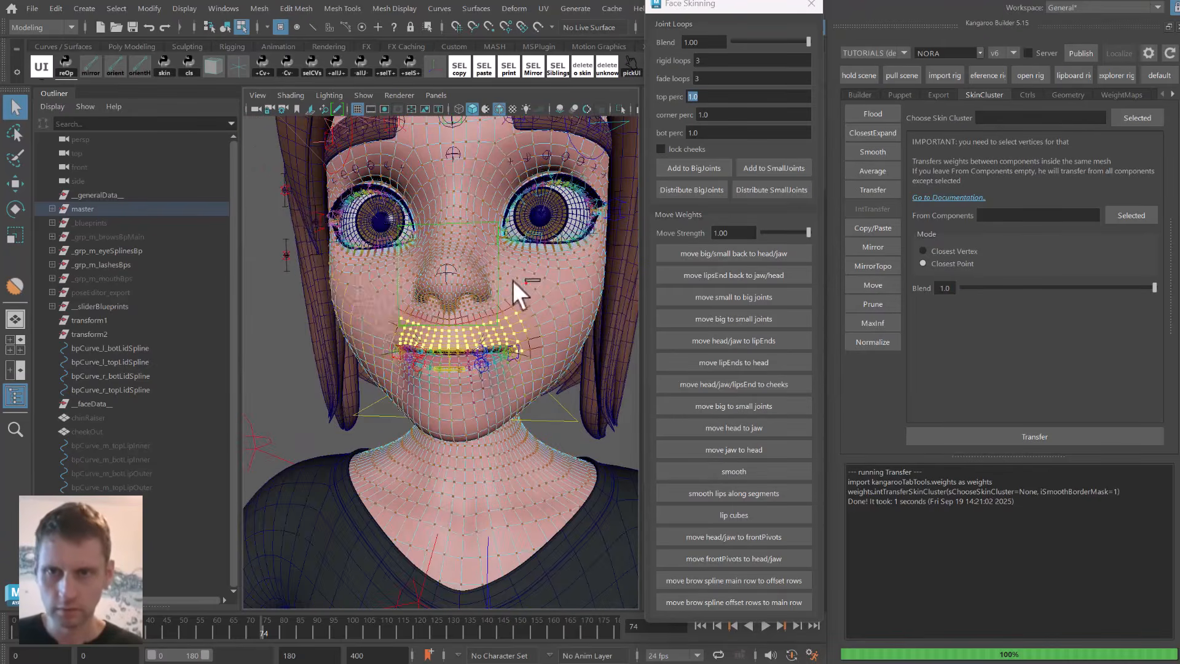
Smooth the upper-lip vertices' weights along the lip segments twice.
scroll(553, 332, "up", 8)
left_click_drag(608, 363, 536, 384, "alt")
left_click(737, 493)
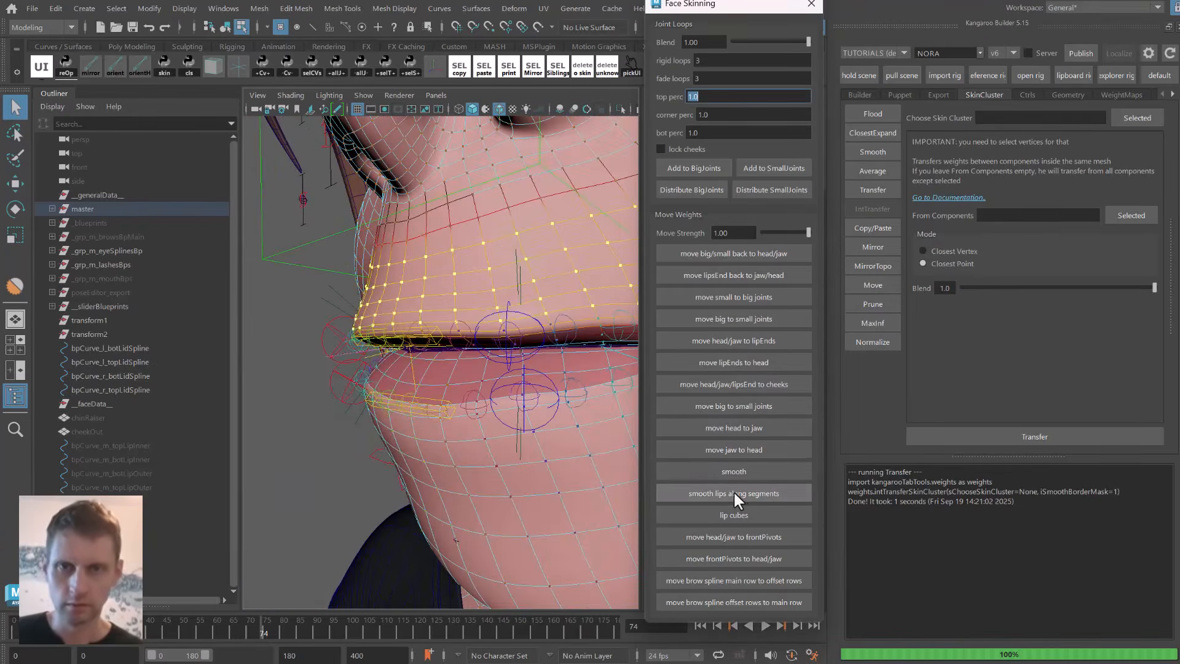
left_click(732, 490)
left_click_drag(440, 333, 397, 297, "alt")
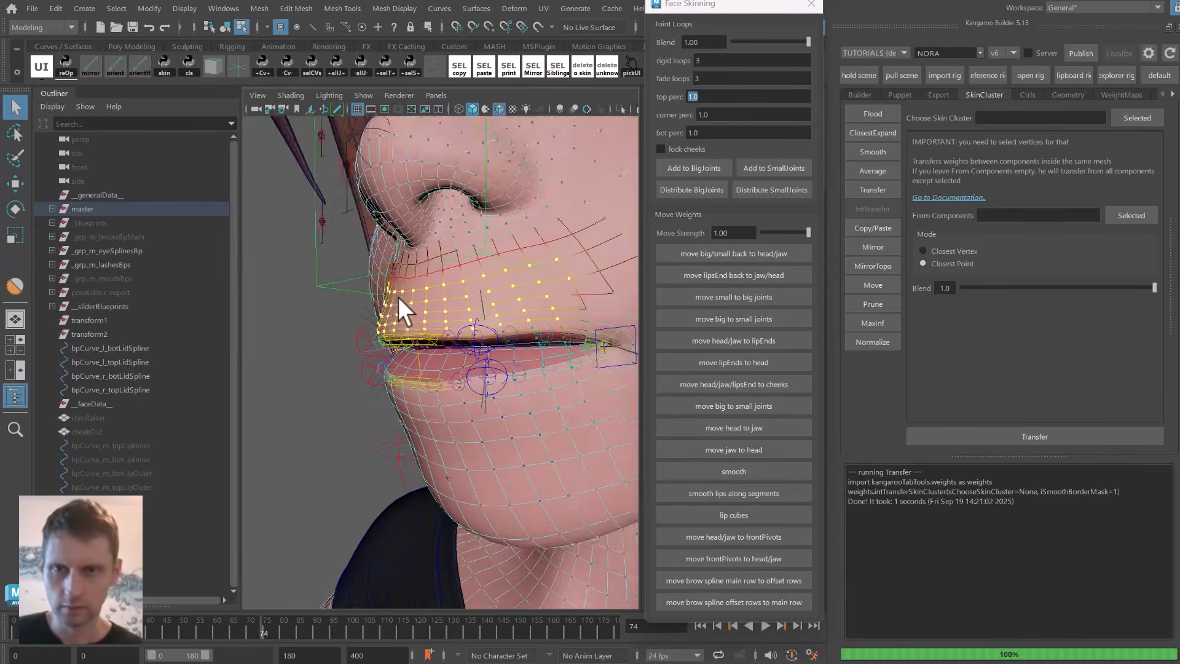
Return to object mode, scrub the ROM animation around frame 75, and play it to check the smoothed lips.
right_click_drag(397, 297, 437, 267)
left_click_drag(437, 267, 390, 288, "alt")
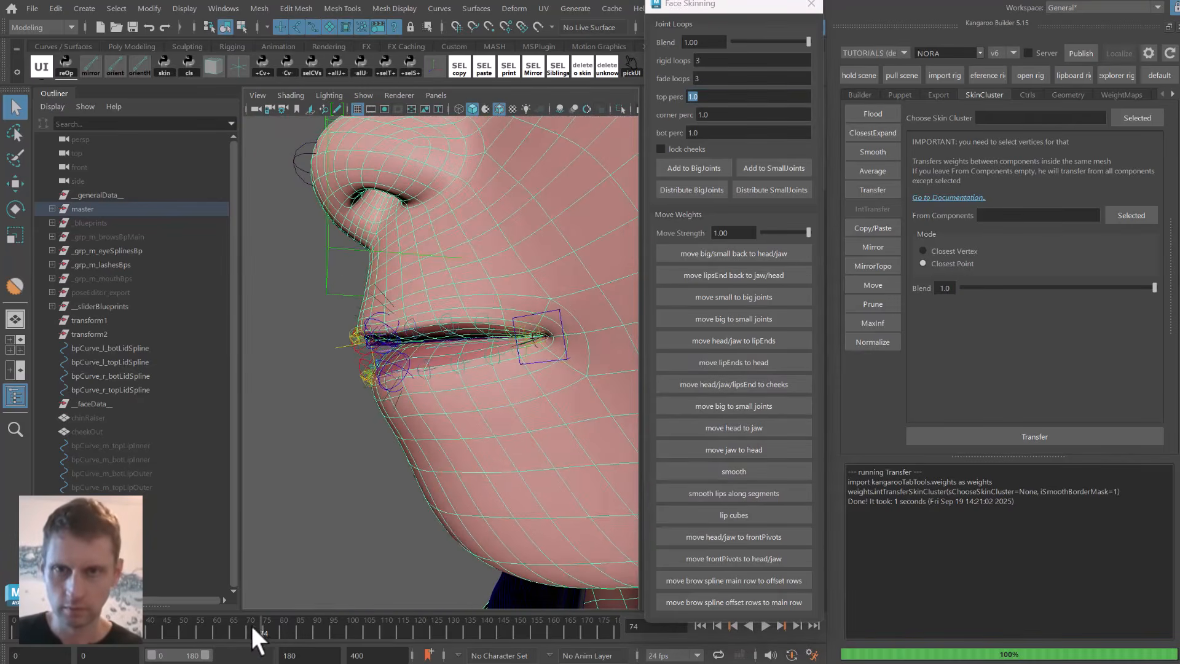
left_click_drag(250, 623, 265, 579)
left_click_drag(396, 478, 470, 423, "alt")
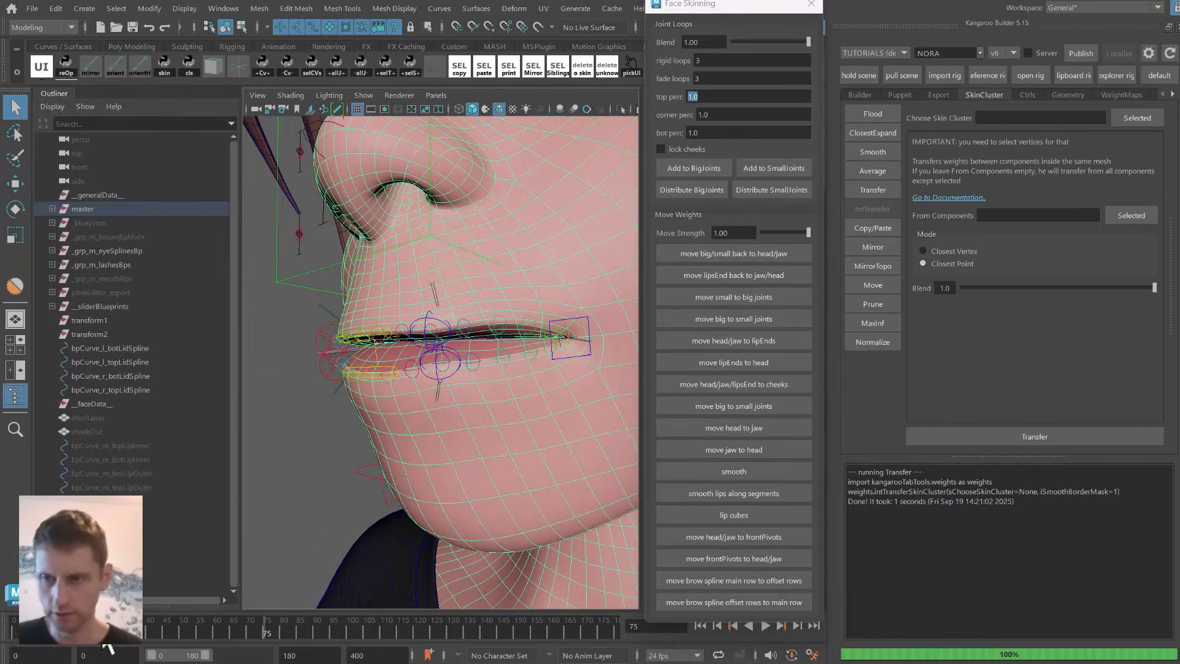
key("alt+v")
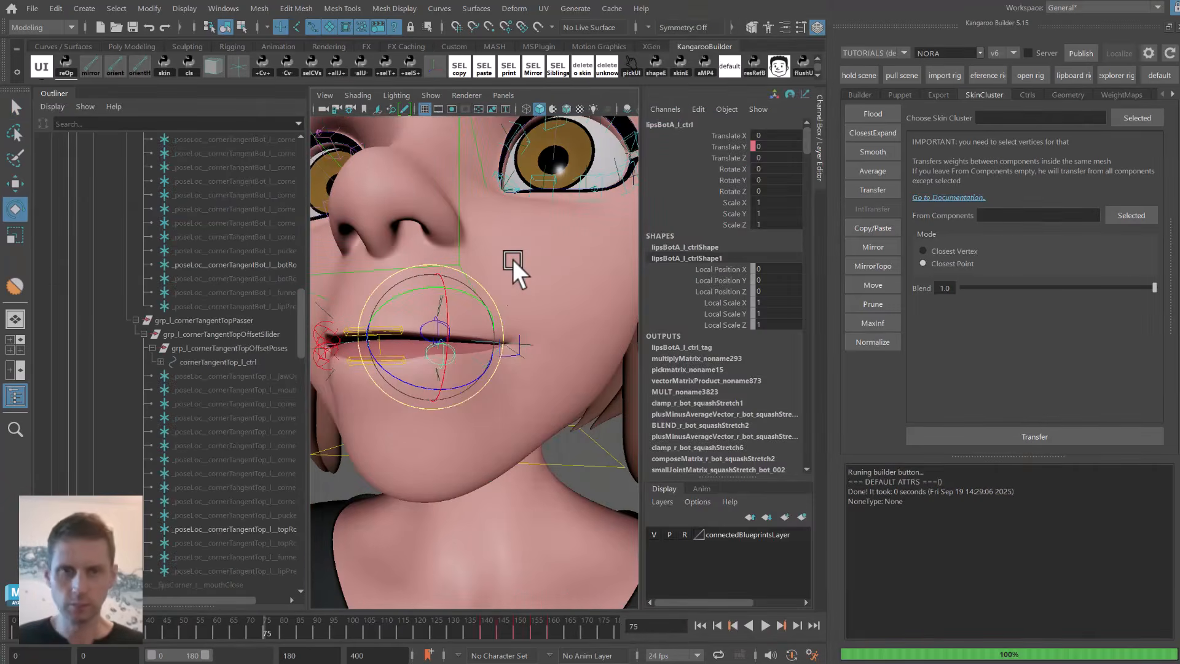
In the builder's BASEMouthCtrls function, set fLeftLipParamPercs to [0.33, 0.5].
left_click(859, 95)
left_click_drag(997, 456, 990, 585)
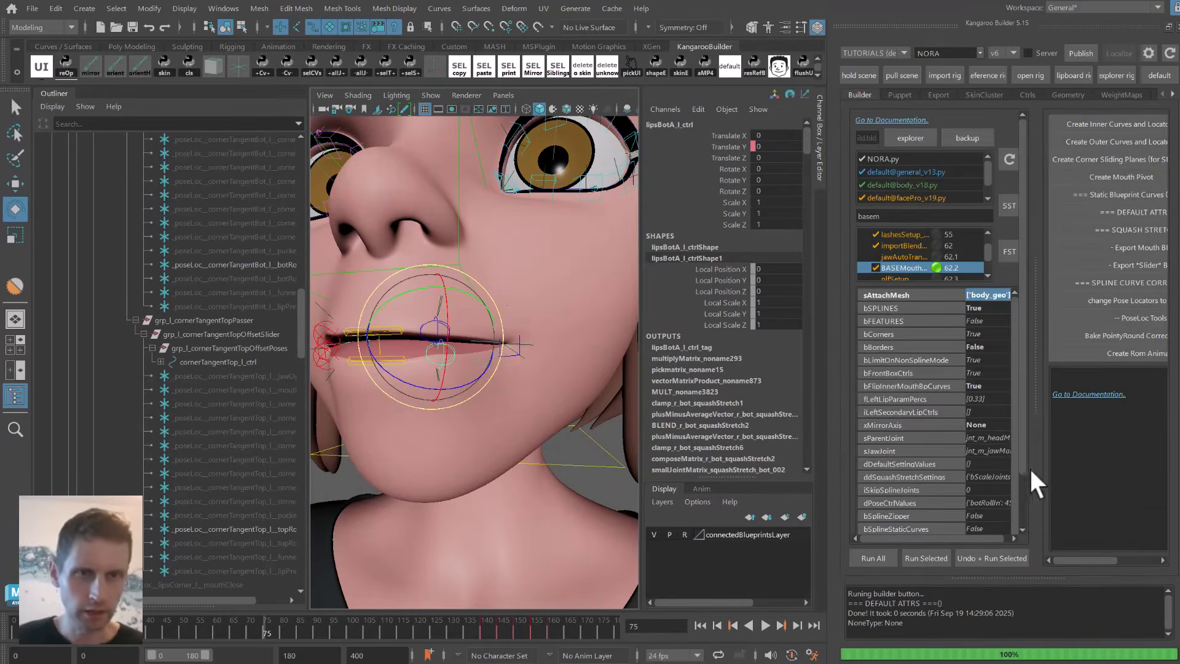
left_click_drag(1038, 458, 1109, 456)
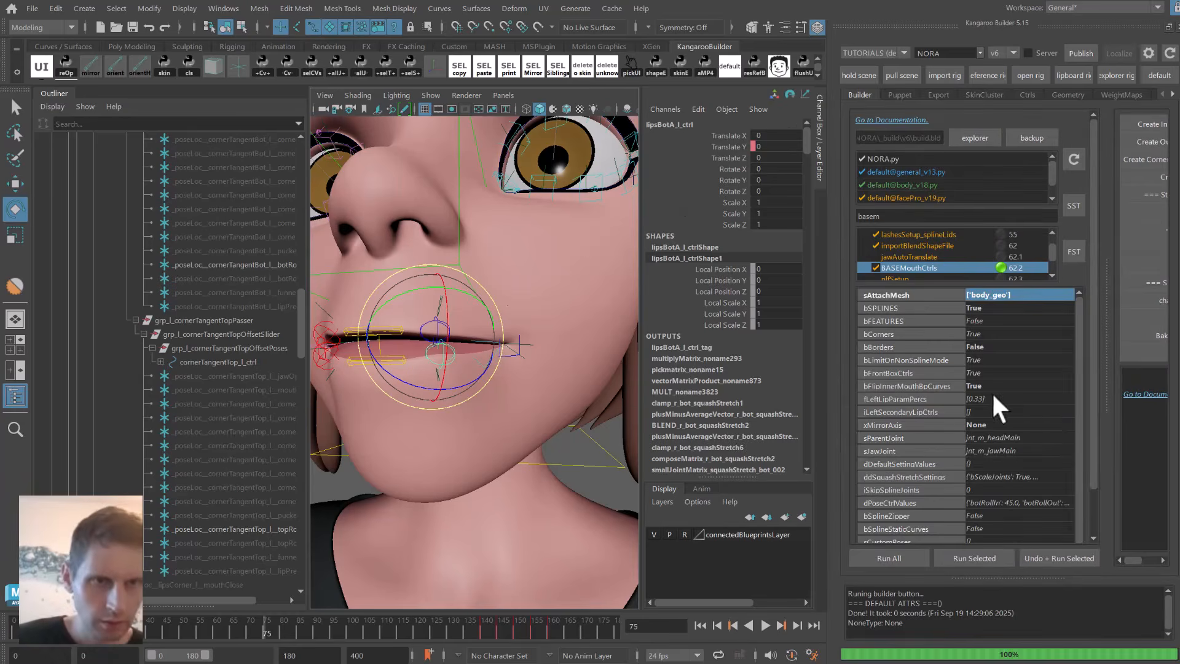
left_click(983, 399)
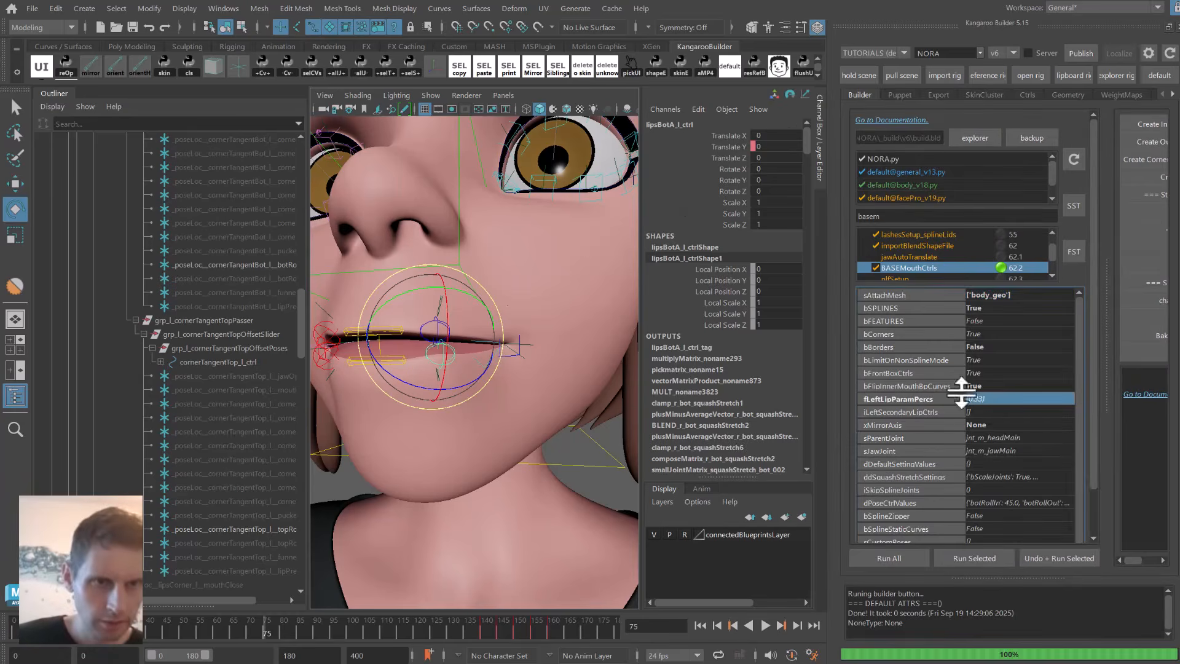
double_click(994, 399)
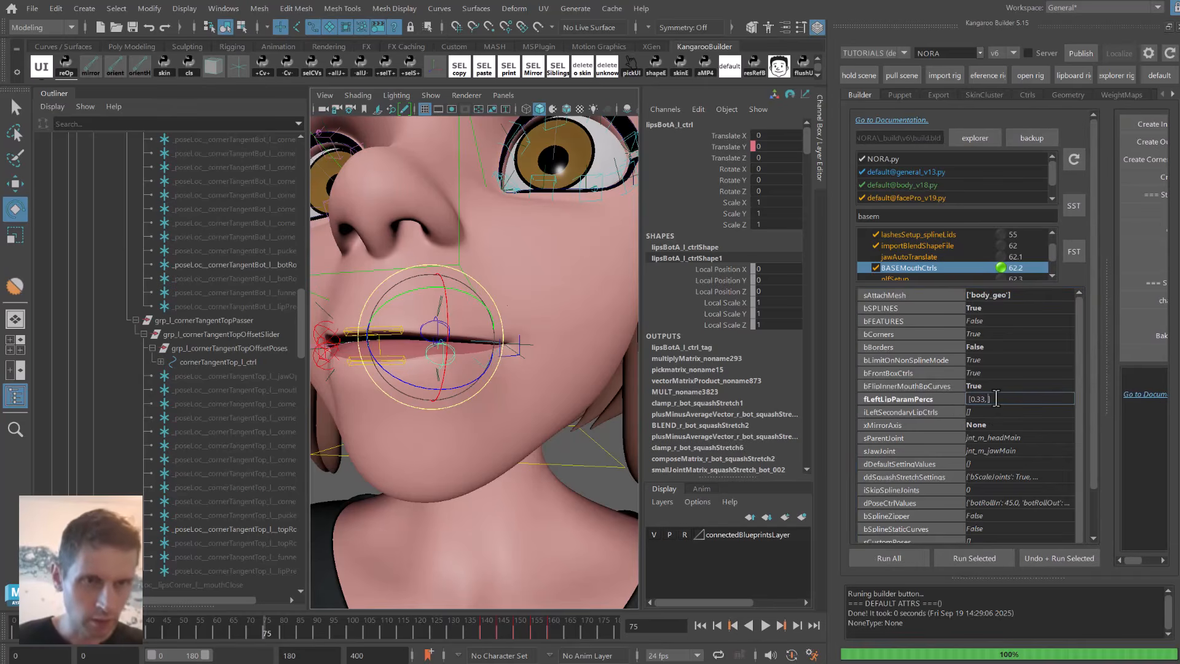
key("Return")
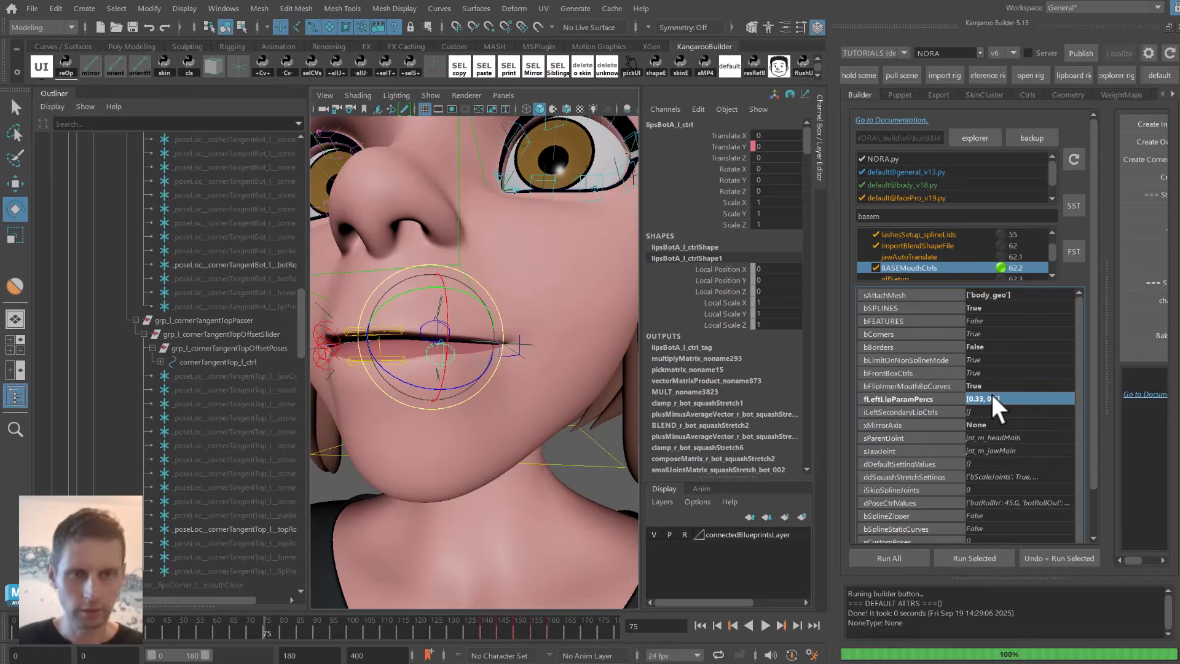
Hide the function arguments and select all builder functions up to and including BASEMouthCtrls.
left_click_drag(1009, 576, 1005, 623)
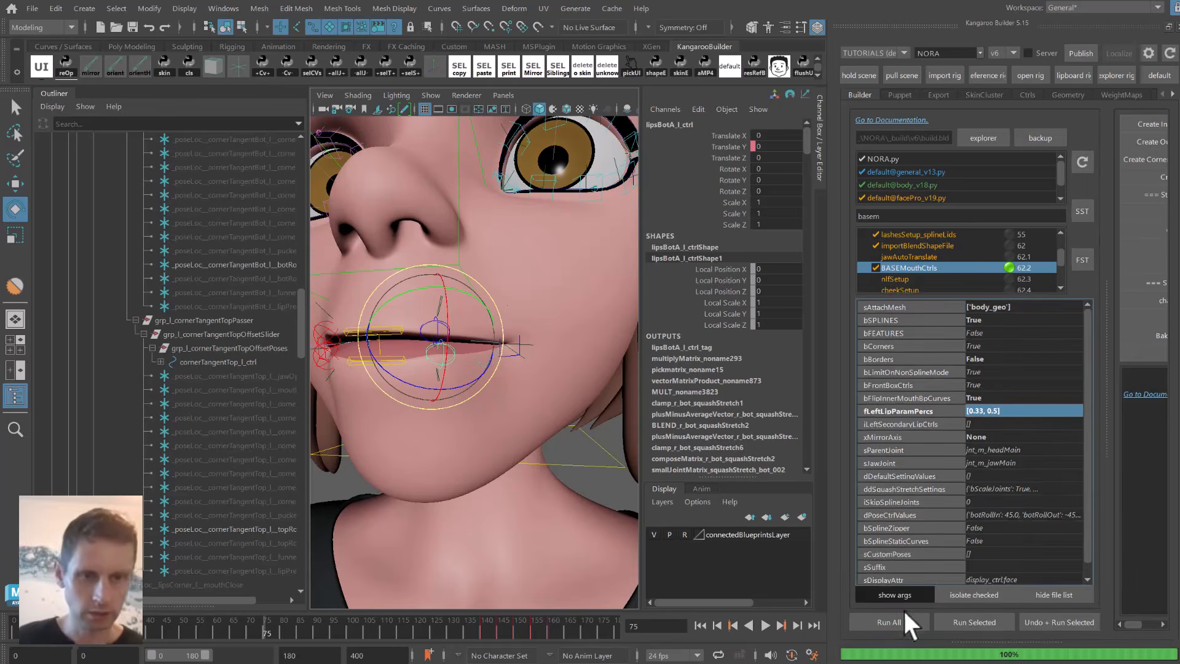
left_click(920, 596)
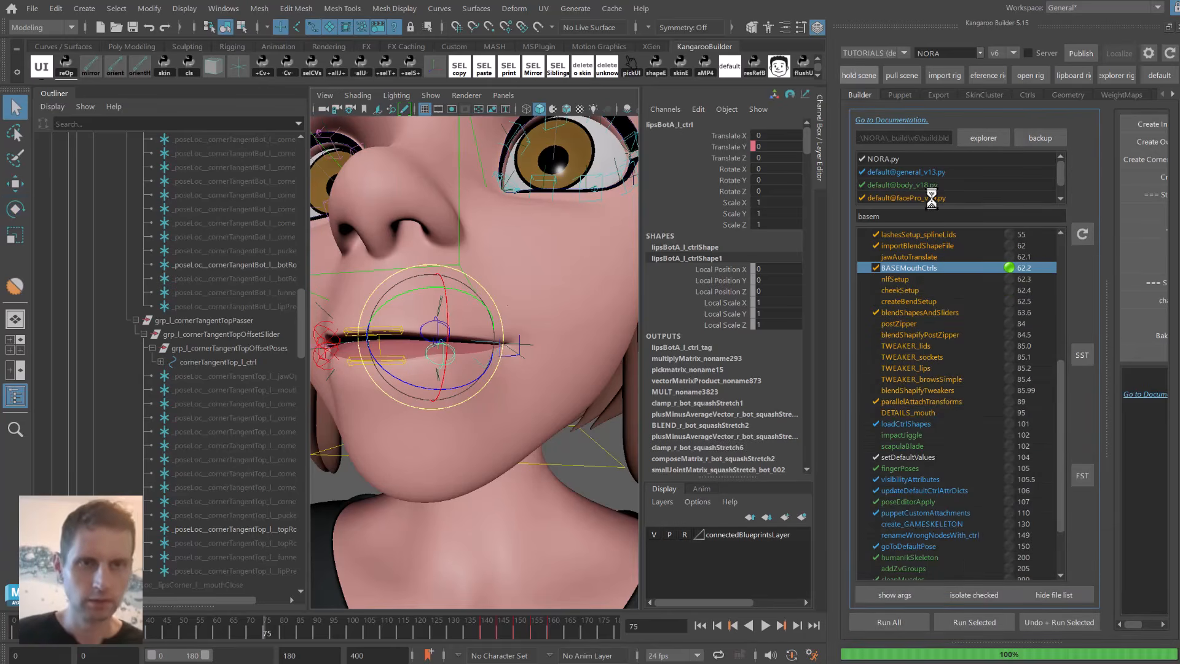
right_click(925, 268)
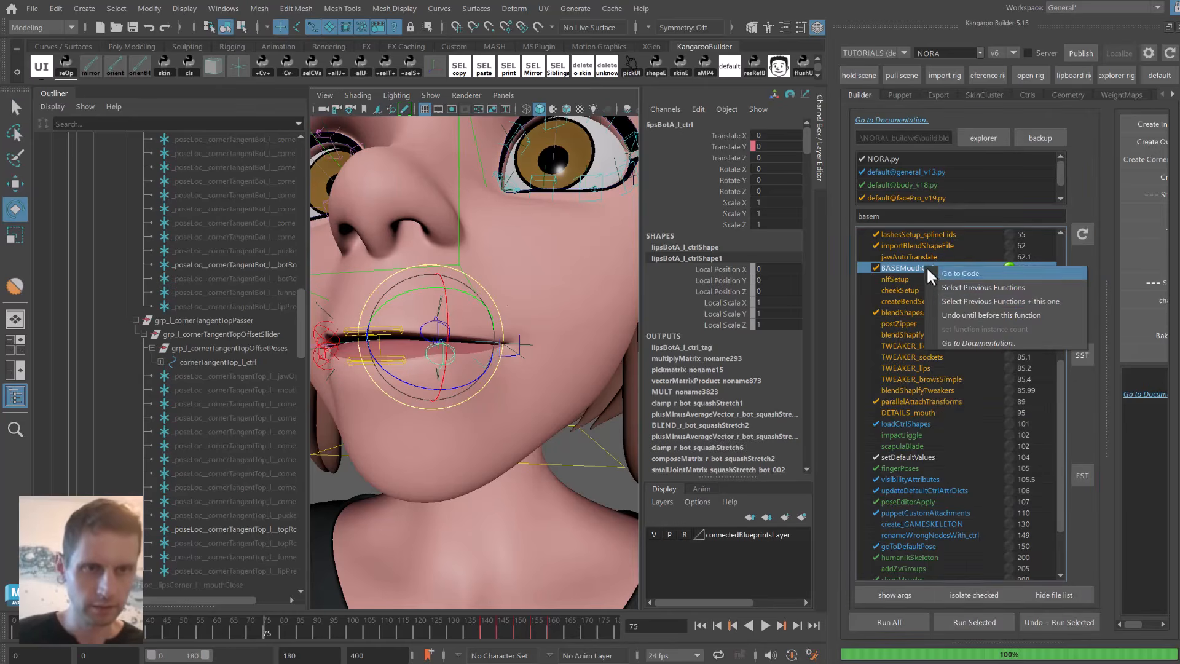
left_click(975, 300)
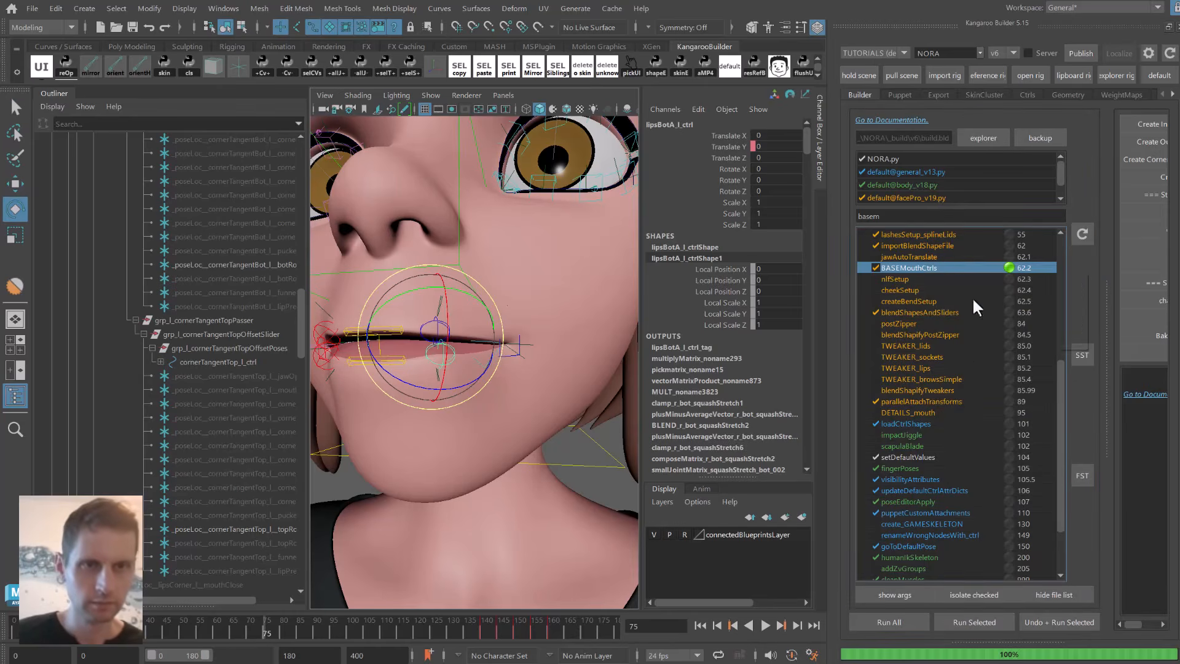
Run the selected builder functions up to BASEMouthCtrls, exporting body_geo's deformers before the rebuild.
left_click(983, 622)
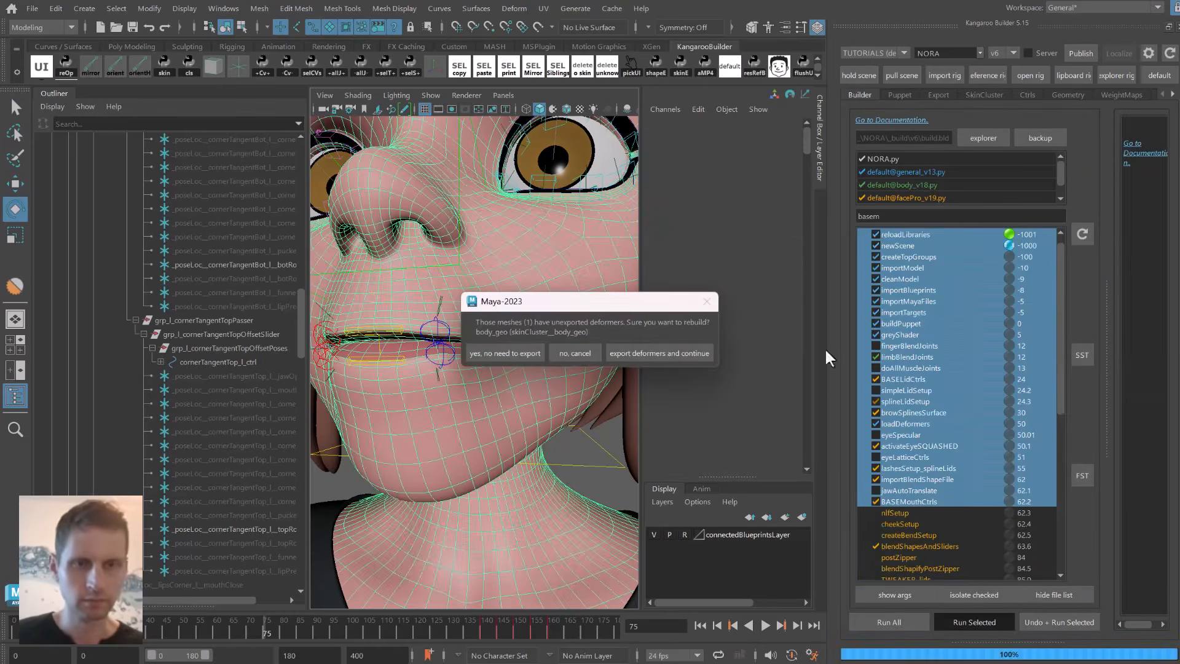
left_click(637, 352)
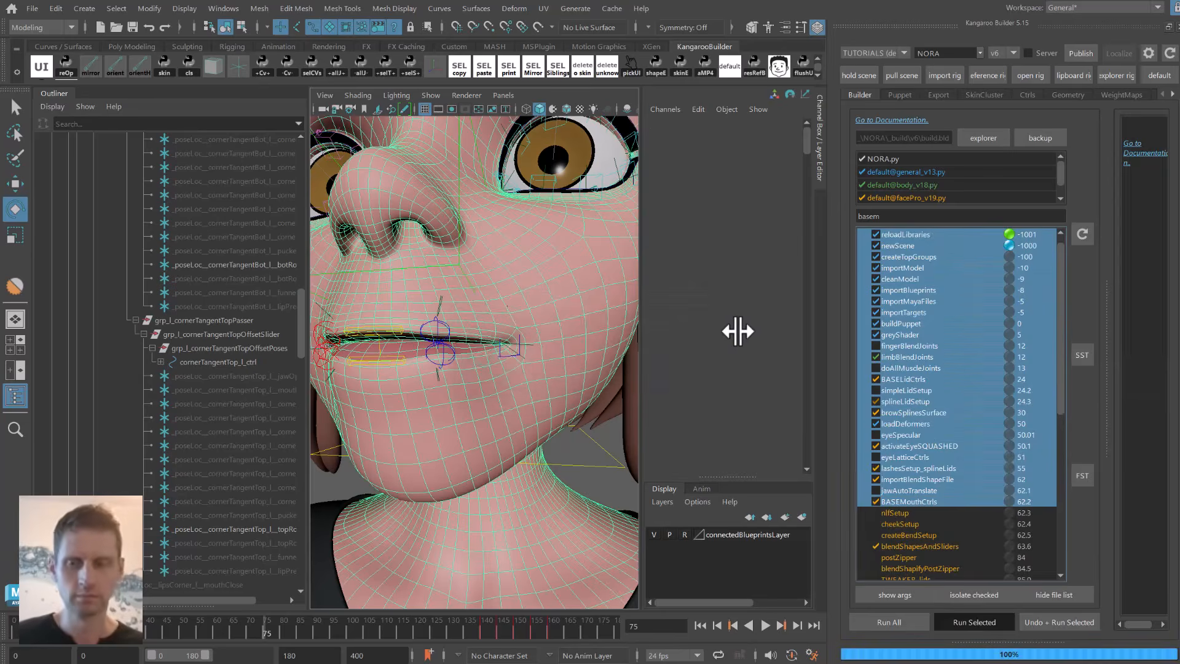
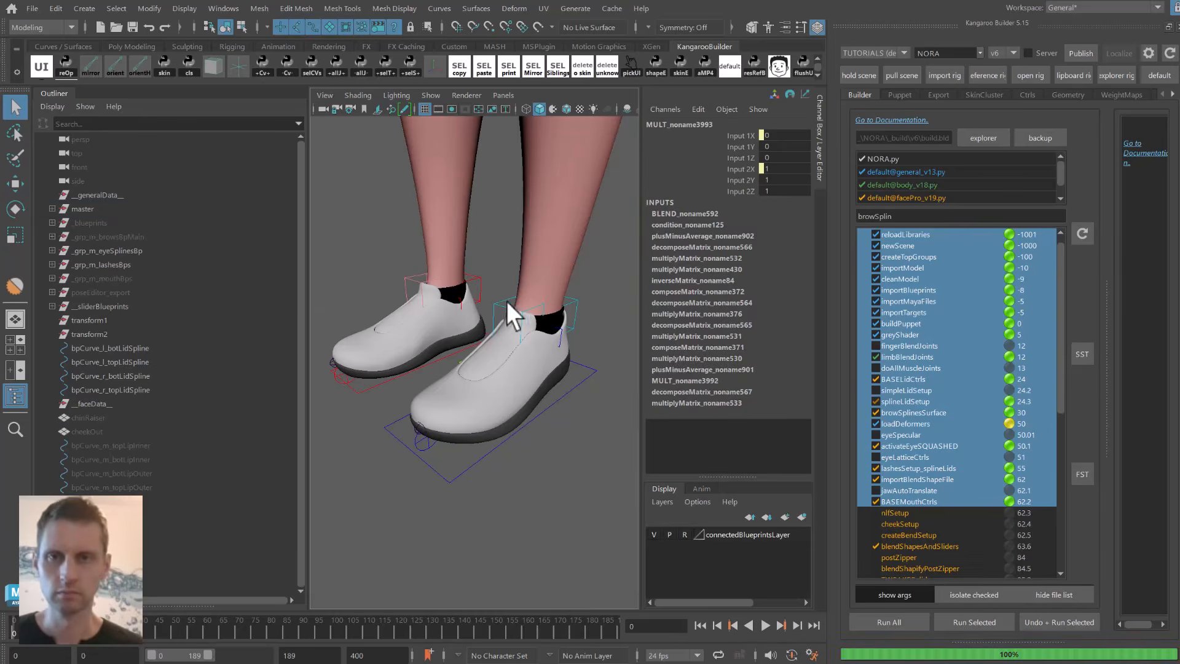
Examine the rebuilt mouth up close, checking the lip controls and slider blueprints from the side and front.
right_click_drag(537, 271, 501, 289, "alt")
middle_click_drag(500, 289, 485, 440, "alt")
right_click_drag(485, 440, 508, 392, "alt")
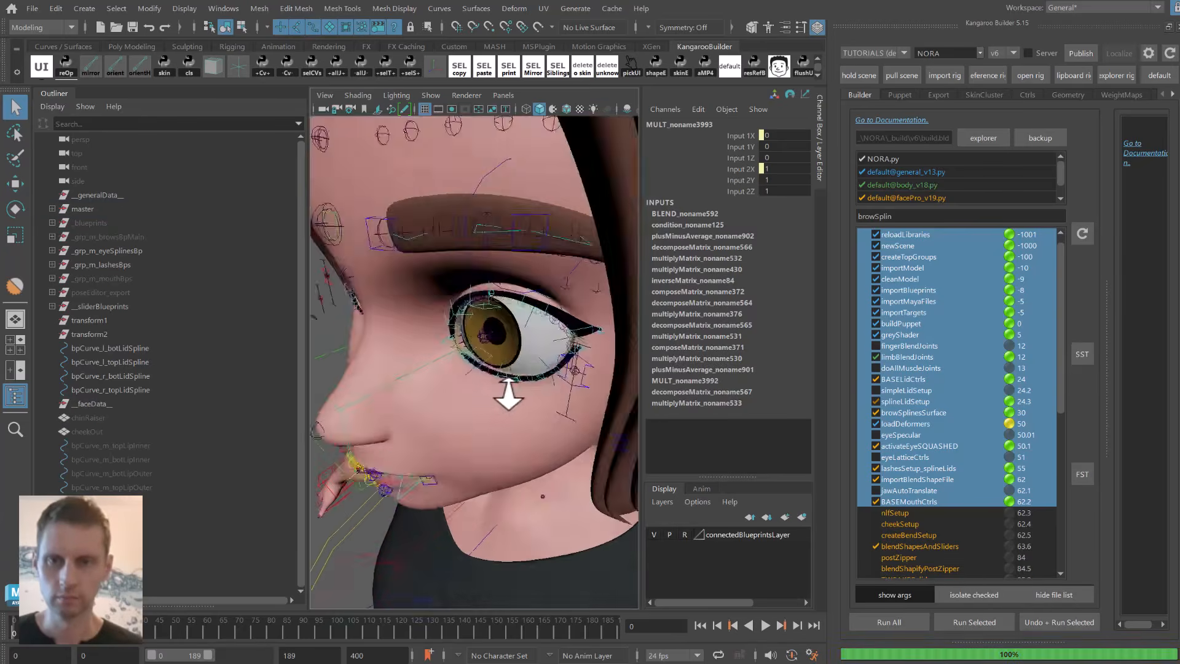
middle_click_drag(508, 392, 528, 364, "alt")
left_click(462, 258)
key("f")
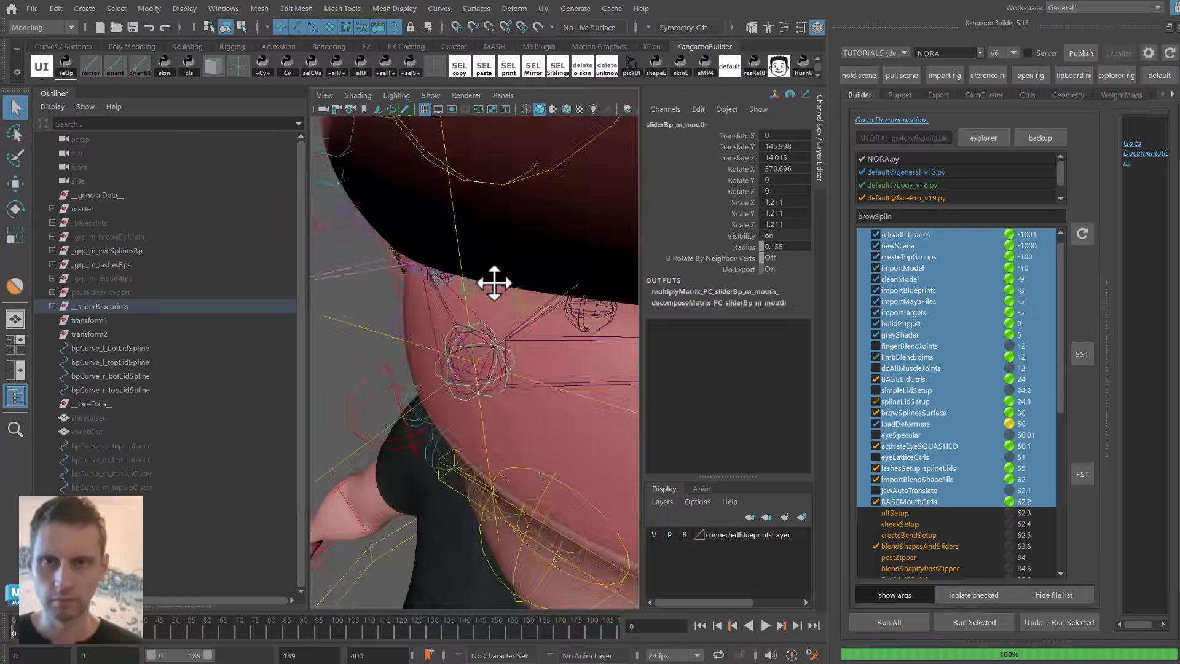
right_click_drag(492, 282, 452, 279, "alt")
left_click_drag(452, 279, 494, 270, "alt")
right_click_drag(495, 271, 490, 271, "alt")
left_click(490, 275)
left_click_drag(492, 276, 534, 276, "alt")
middle_click_drag(533, 276, 538, 285, "alt")
right_click_drag(538, 285, 510, 283, "alt")
left_click_drag(510, 284, 532, 305, "alt")
key("w")
key("ctrl+z")
right_click_drag(532, 305, 574, 303, "alt")
left_click_drag(574, 303, 569, 305, "alt")
key("q")
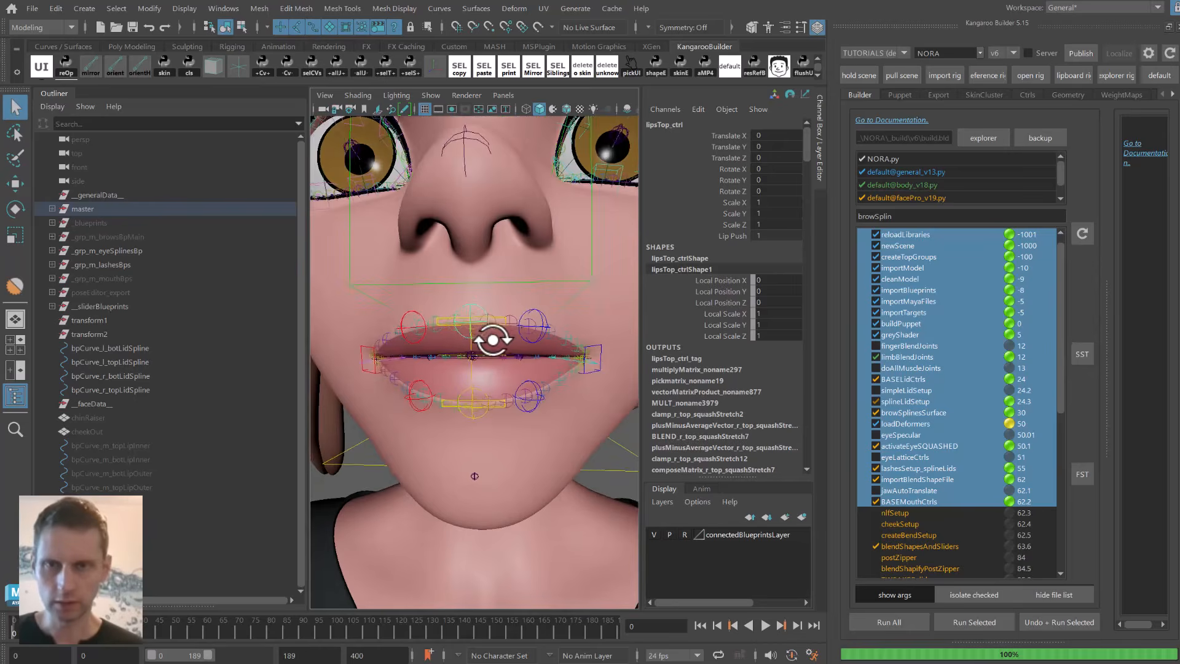
Select the left upper and lower lip controls and check their placement along the lips from several angles.
left_click_drag(493, 340, 471, 345, "alt")
left_click(338, 325)
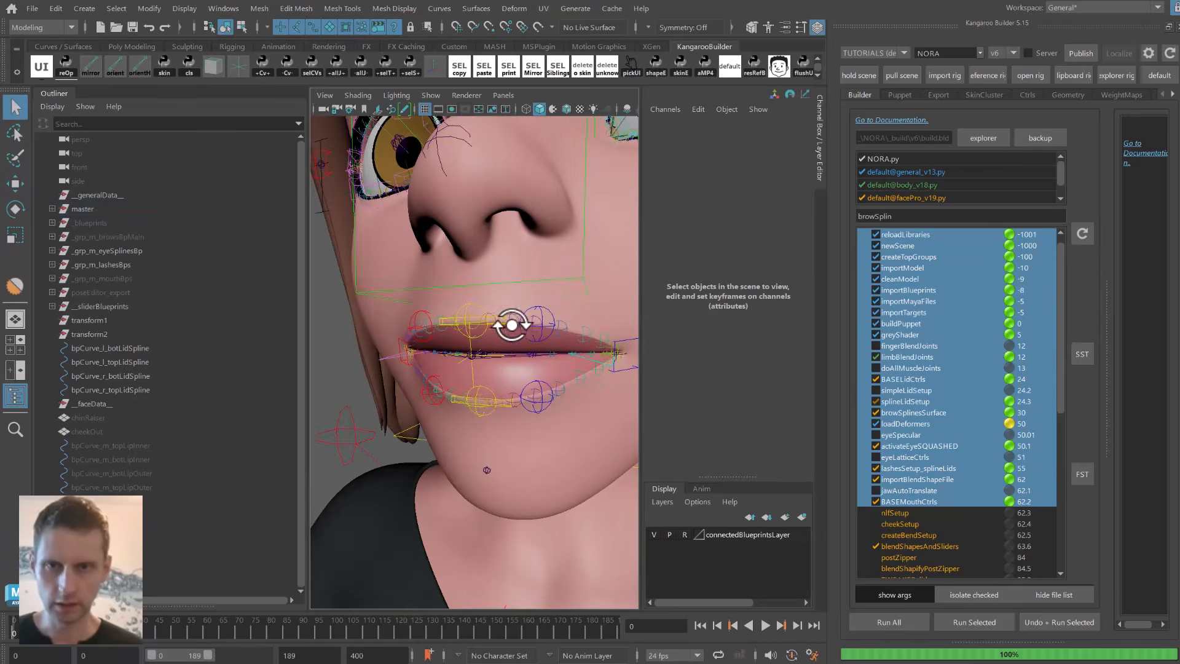
left_click(544, 315)
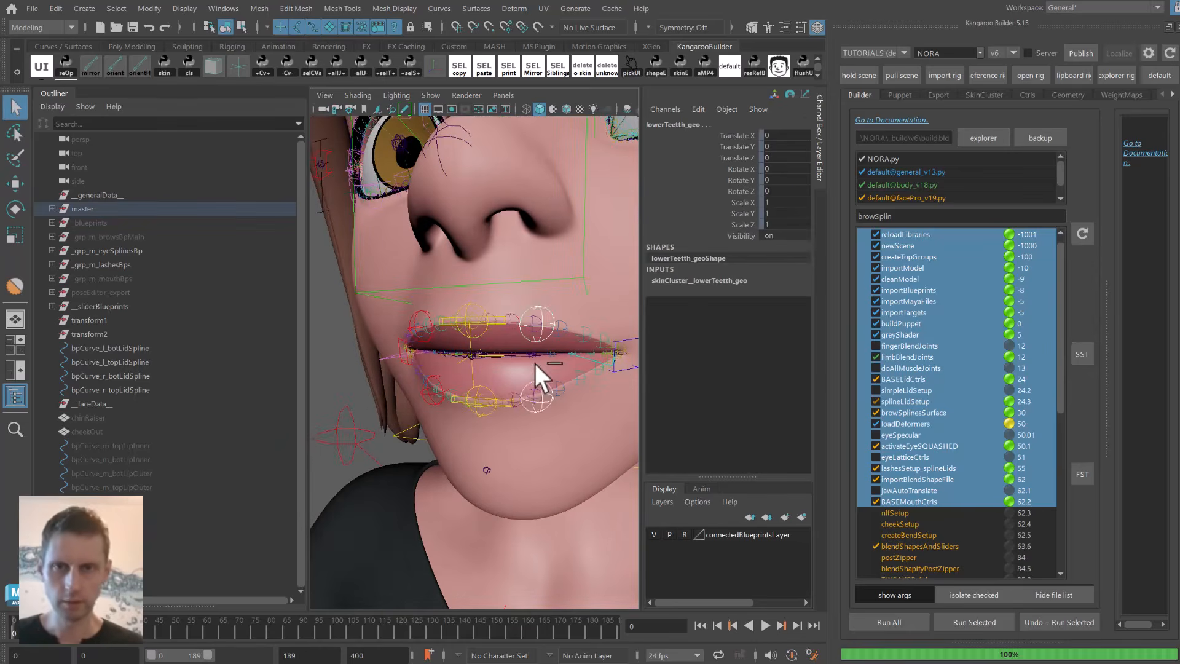
left_click_drag(535, 363, 574, 319, "alt")
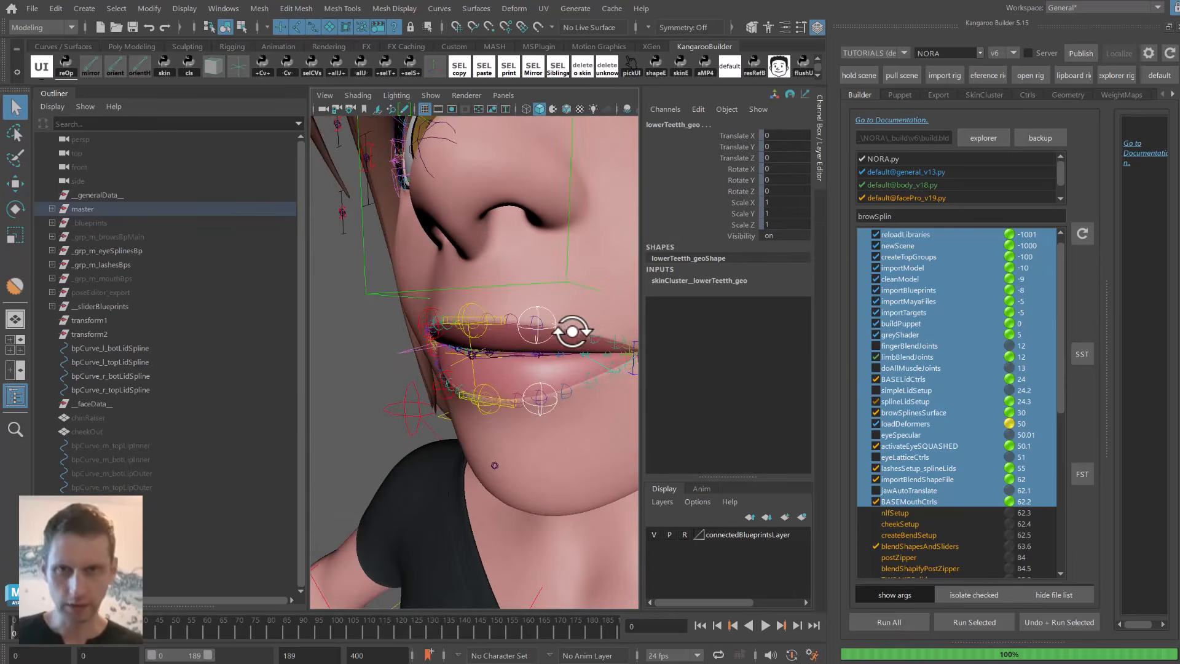
right_click_drag(572, 332, 526, 300, "alt")
Set BASEMouthCtrls' fLeftLipParamPercs to [0.3, 0.5], then undo the previous build and rerun only that function.
left_click(947, 501)
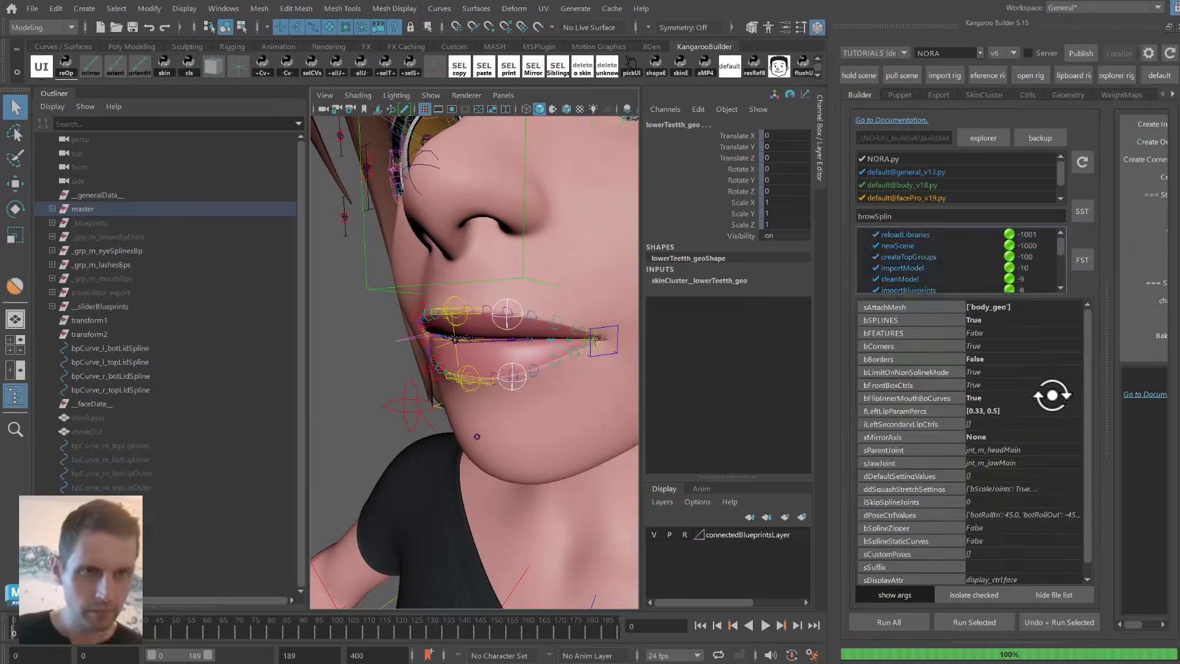
double_click(983, 413)
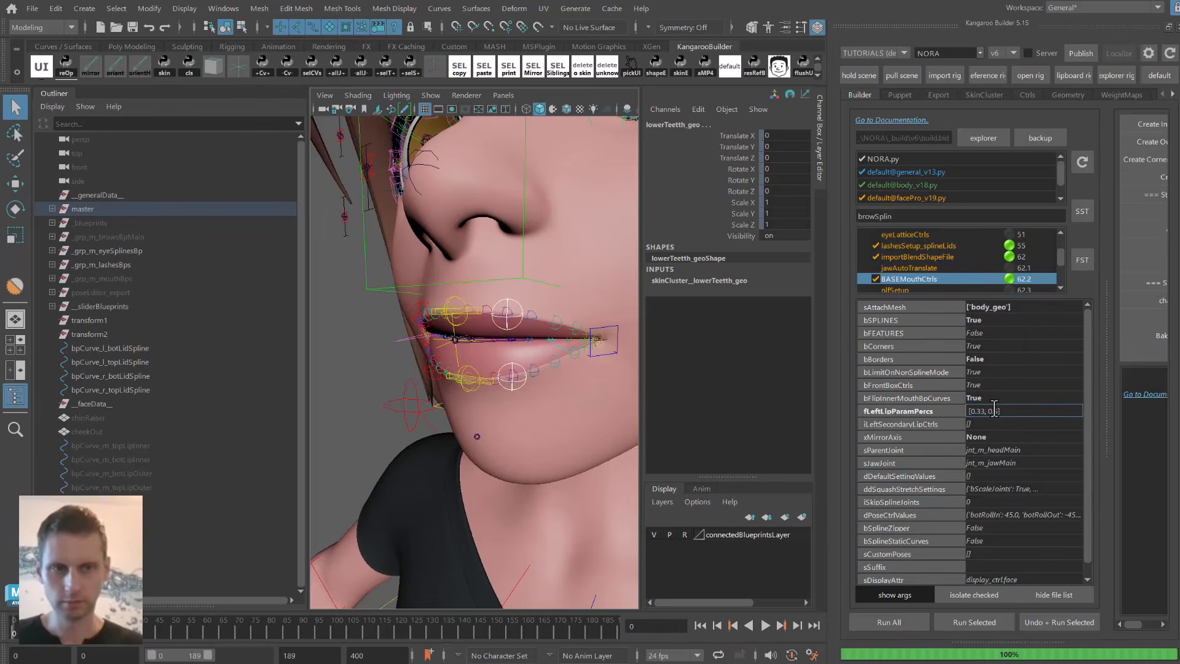
key("Return")
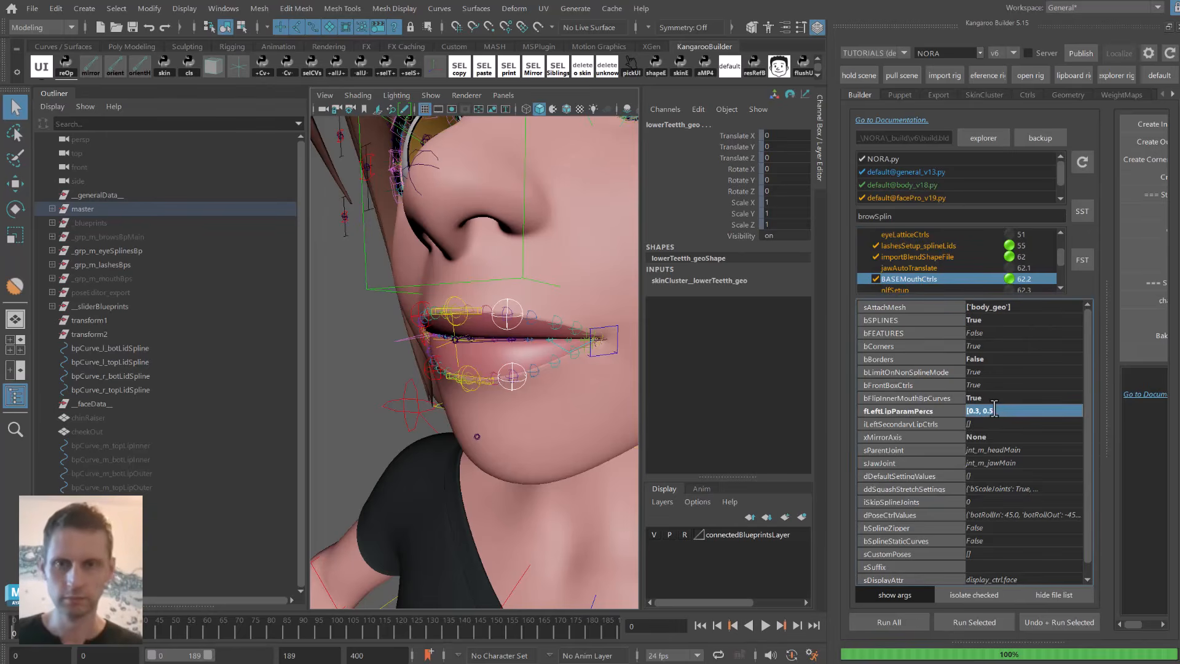
left_click(933, 281)
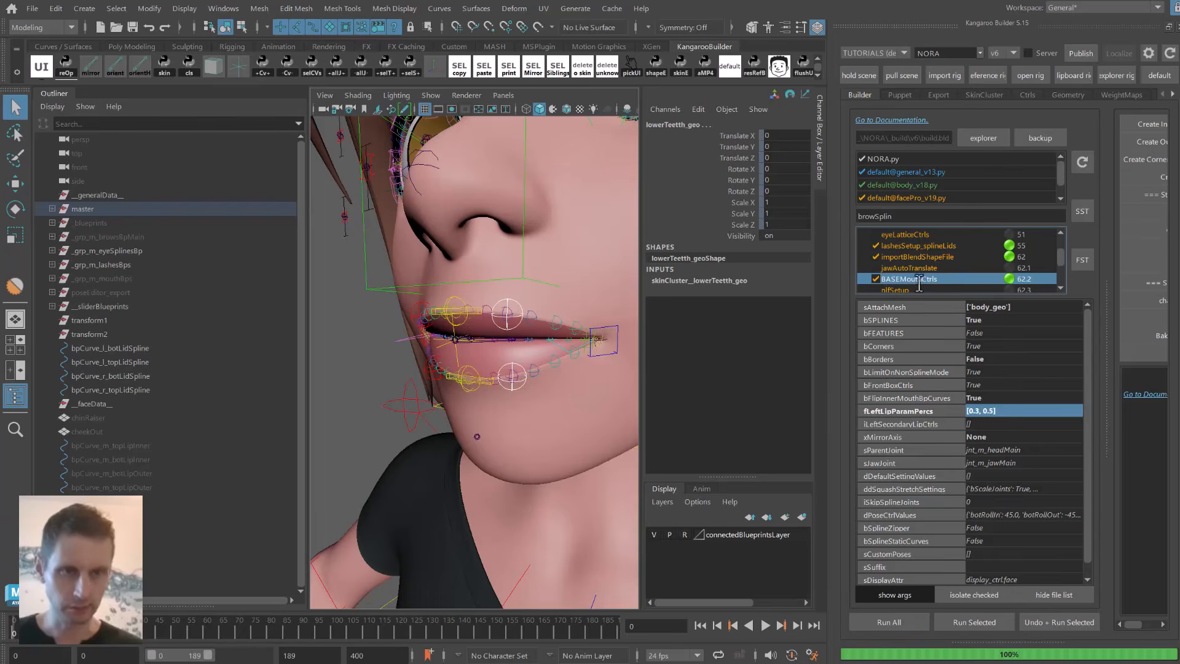
left_click(1064, 626)
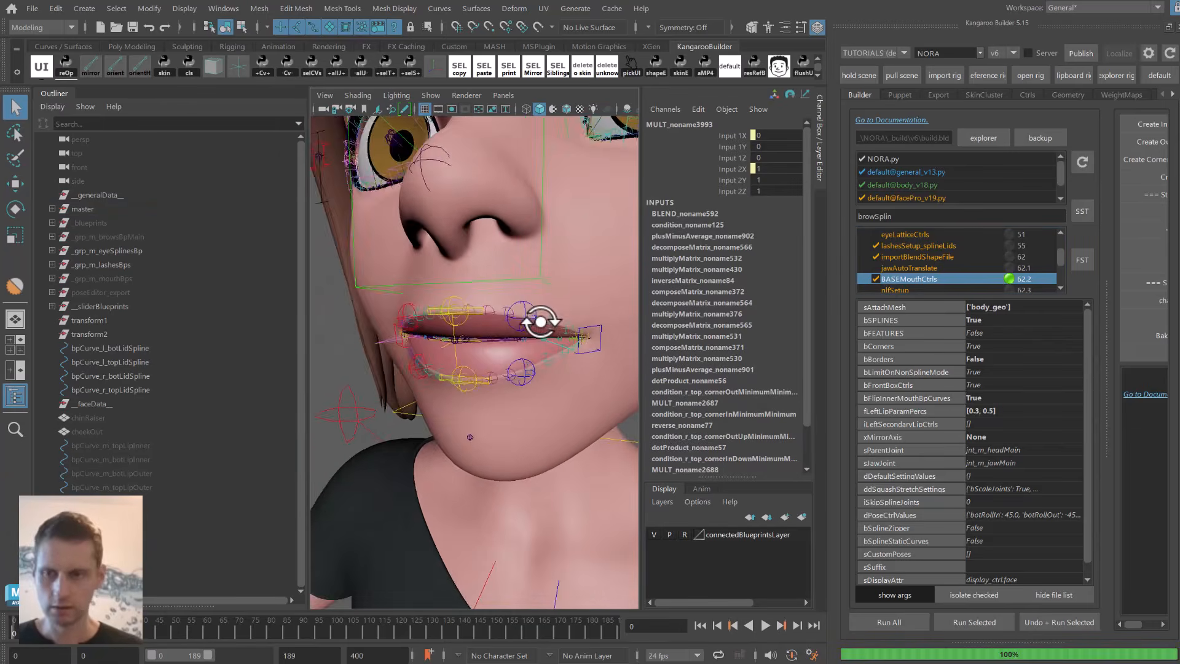
Create the ROM animation from the BASEMouthCtrls tools and play it to inspect the smile pose at frame 19.
left_click_drag(1111, 369, 1045, 351)
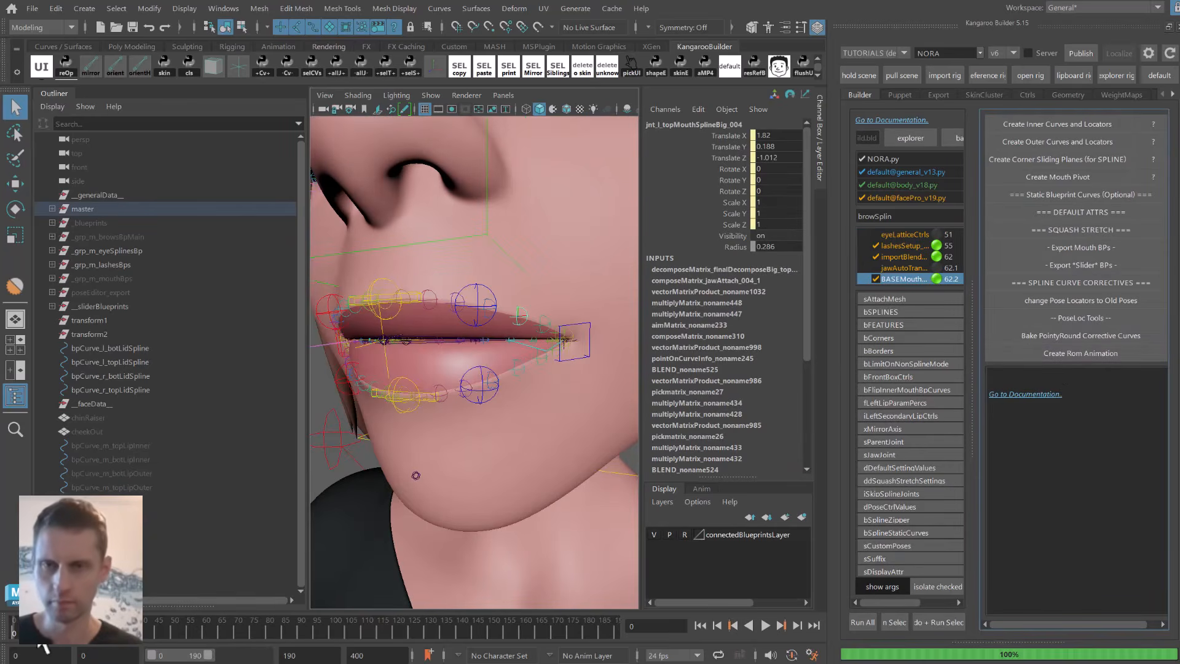
key("alt+v")
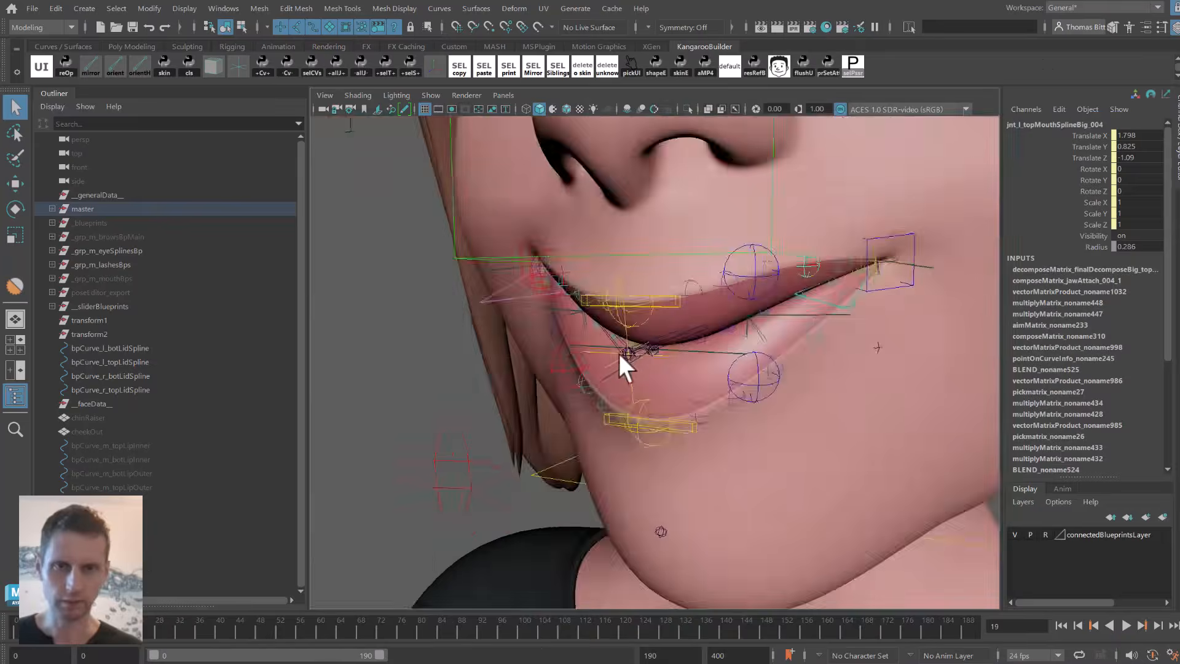
left_click_drag(619, 353, 551, 256, "alt")
scroll(574, 334, "up", 6)
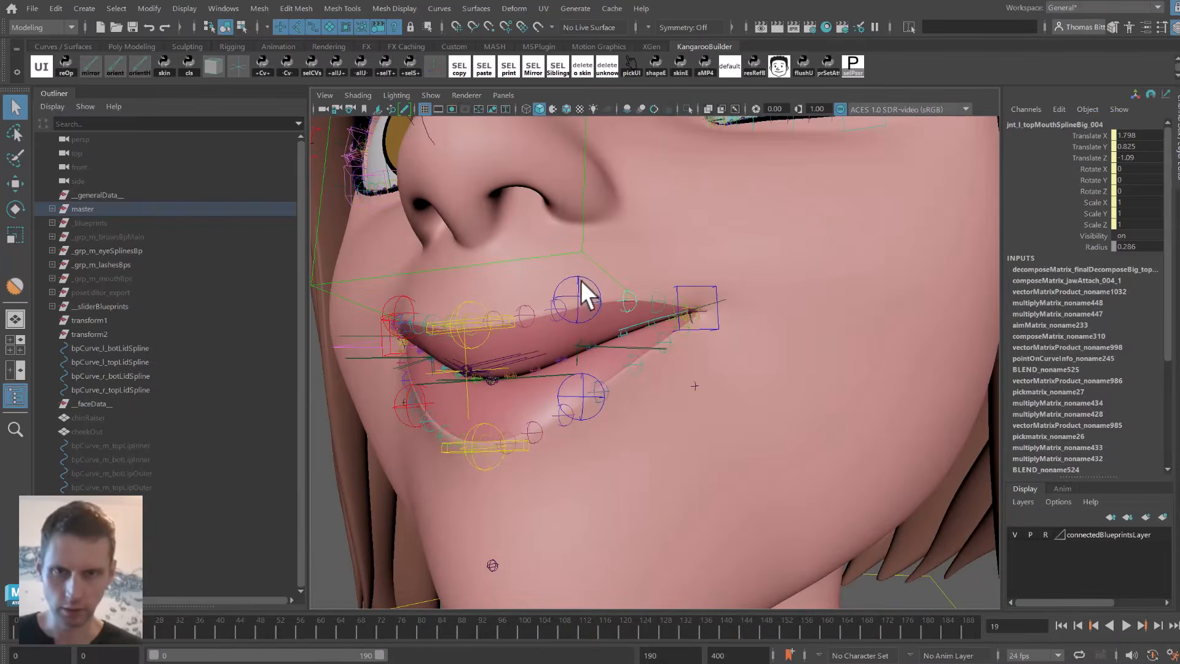
On the passer groups of the left upper and lower lip controls, set Follow Corner Surface Vert to 0.15 and Aim To Neighbors to 0.56.
left_click(581, 284)
left_click_drag(600, 399, 613, 421, "alt")
left_click(613, 420)
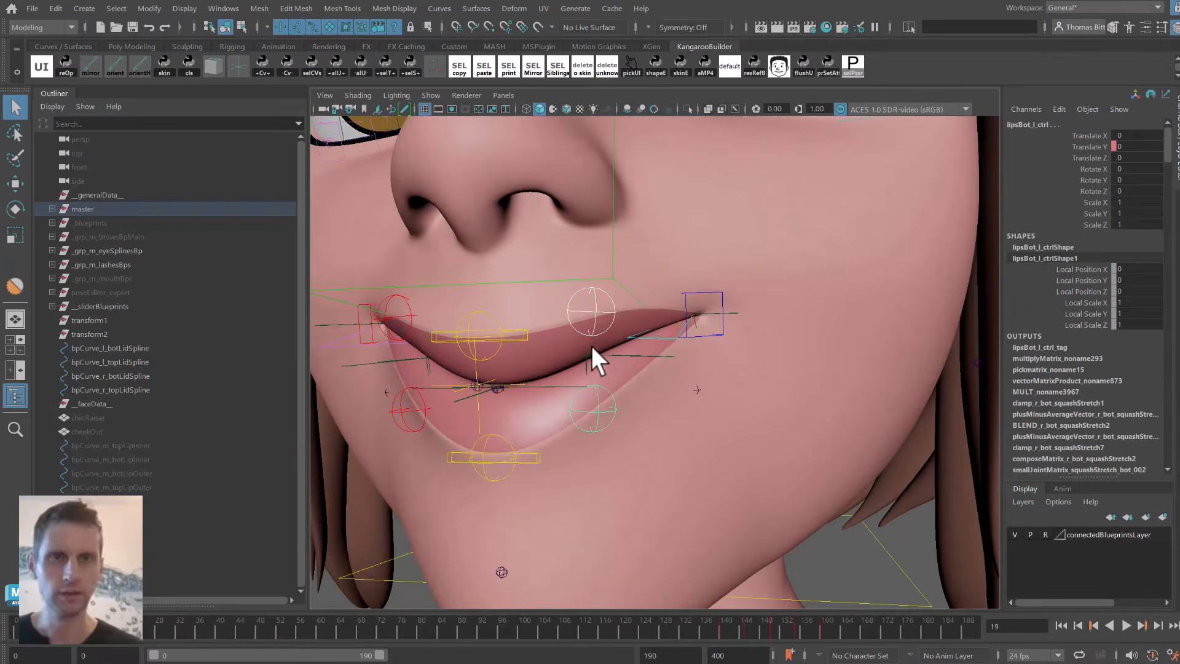
key("f")
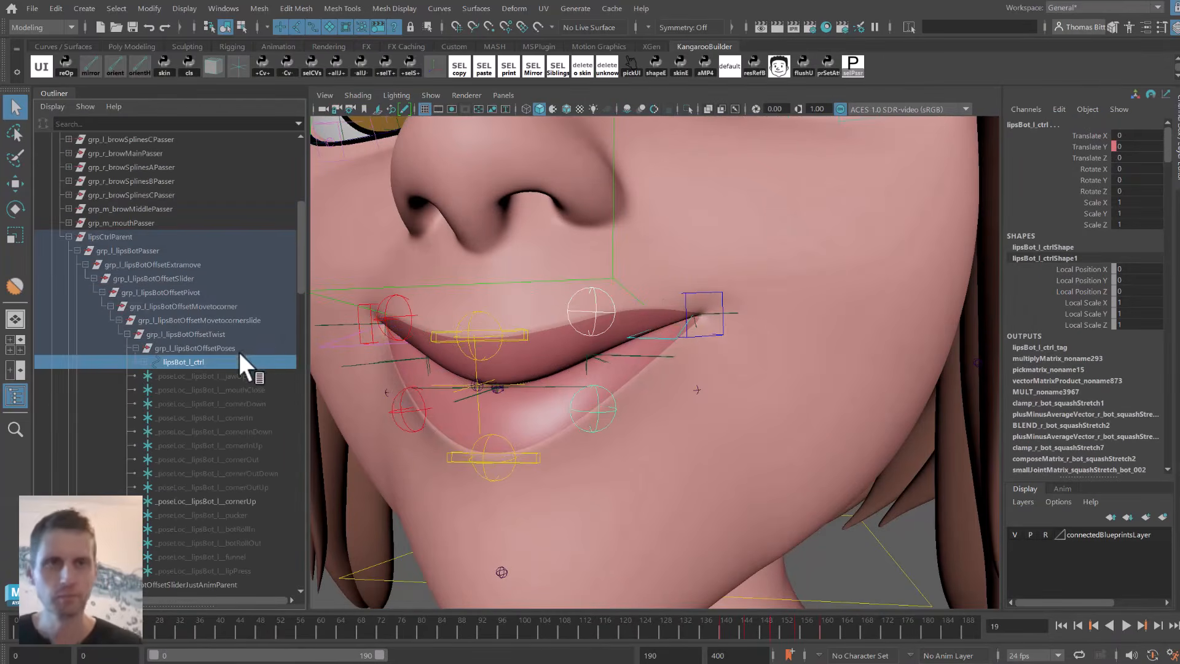
left_click(853, 66)
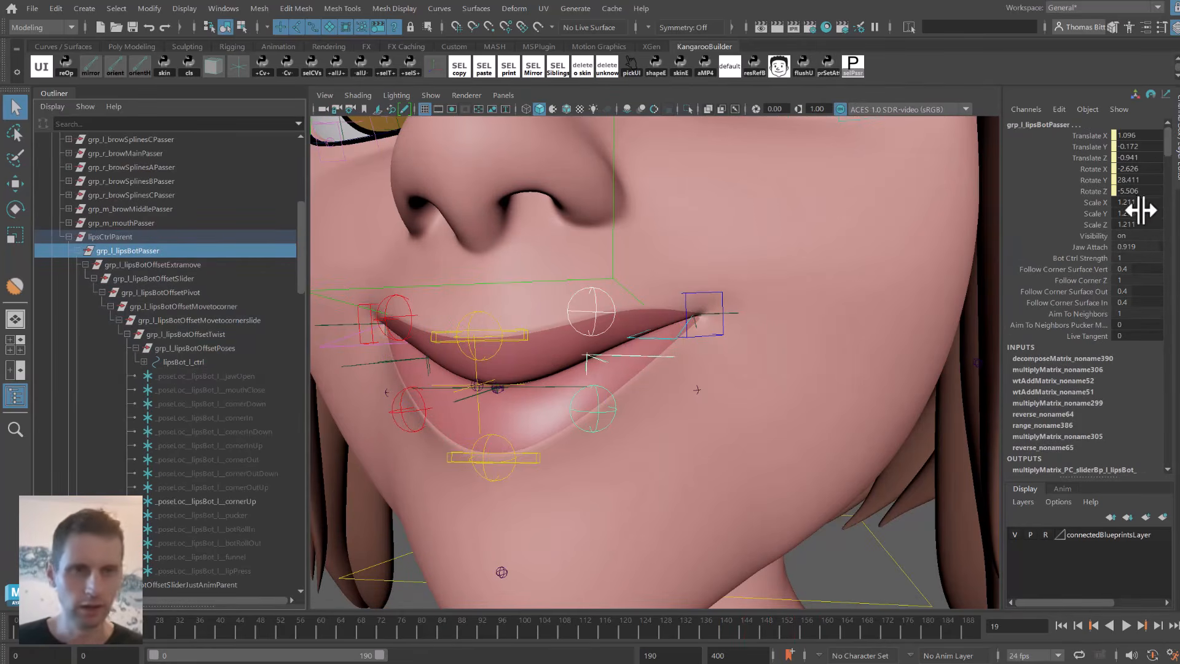
left_click(1082, 268)
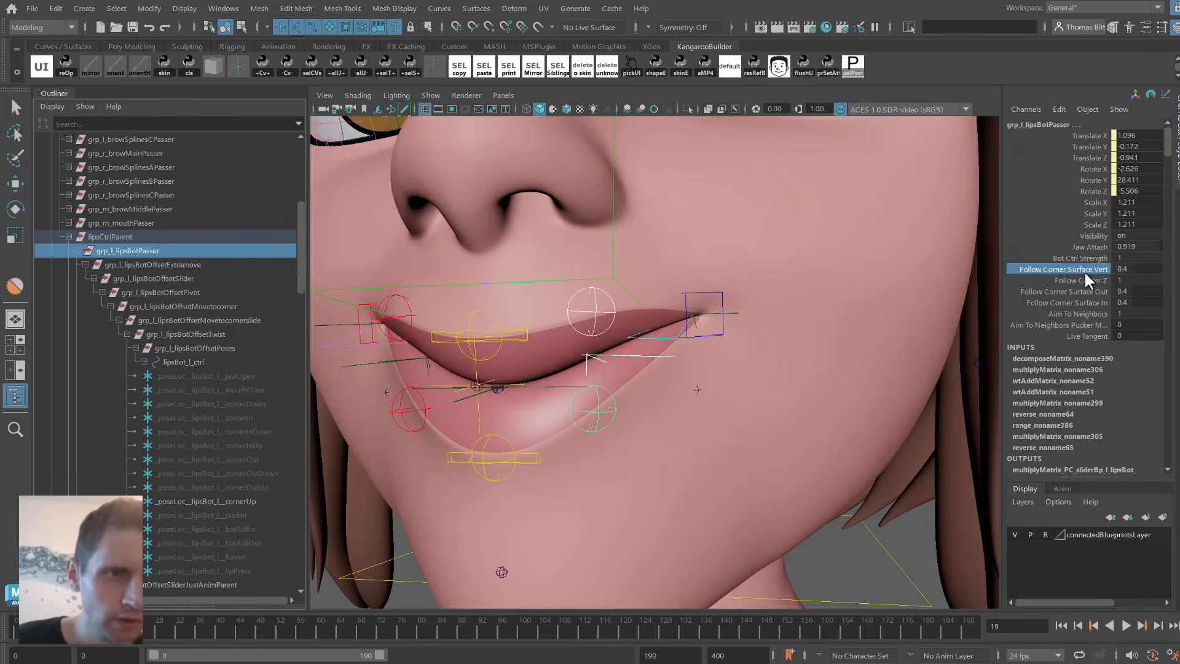
middle_click_drag(765, 377, 694, 381)
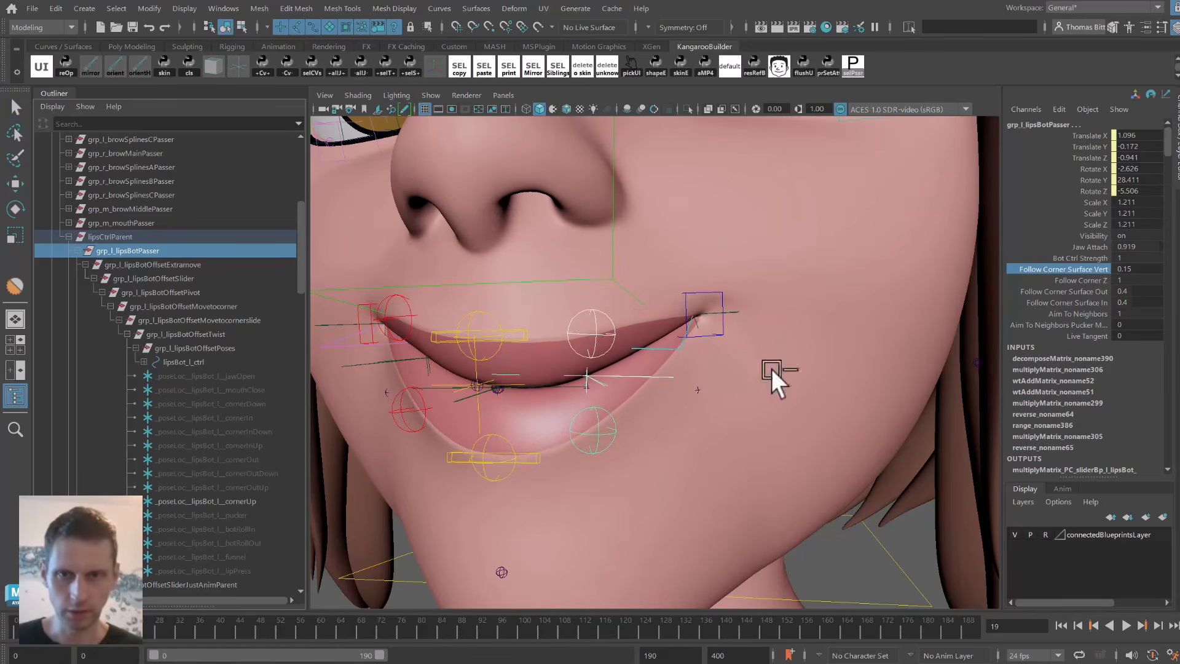
left_click_drag(694, 319, 669, 332, "alt")
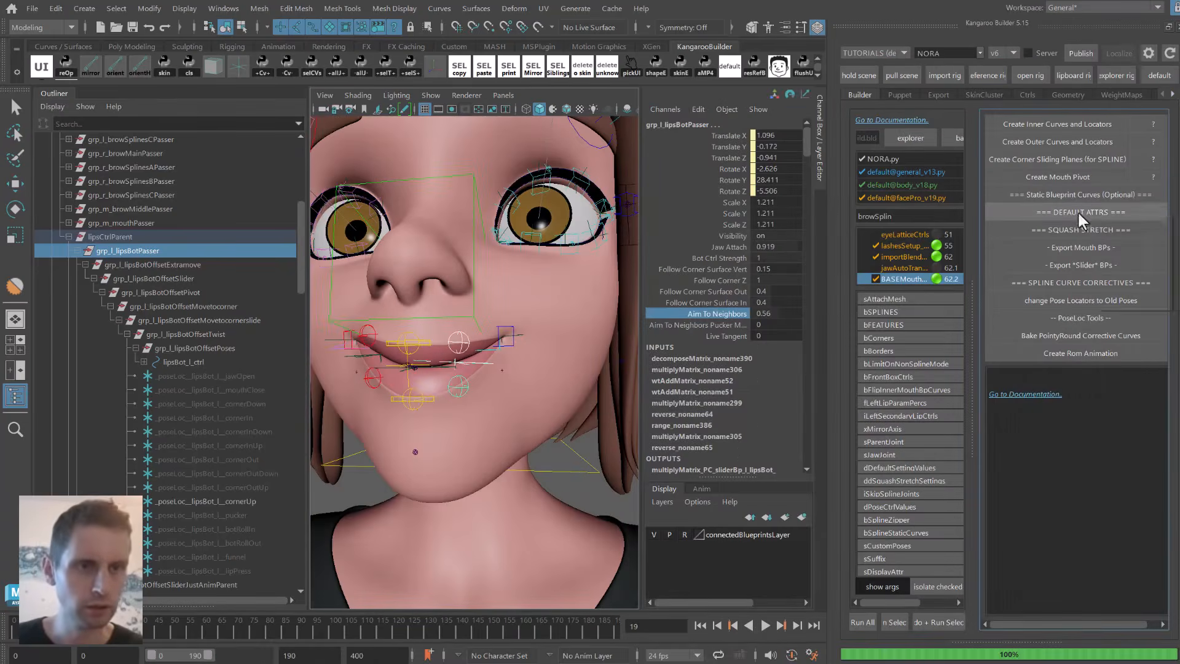
Open the DEFAULT ATTRS actions in a floating window and mirror the adjusted lip attributes to the other side.
right_click(1093, 214)
left_click(1106, 304)
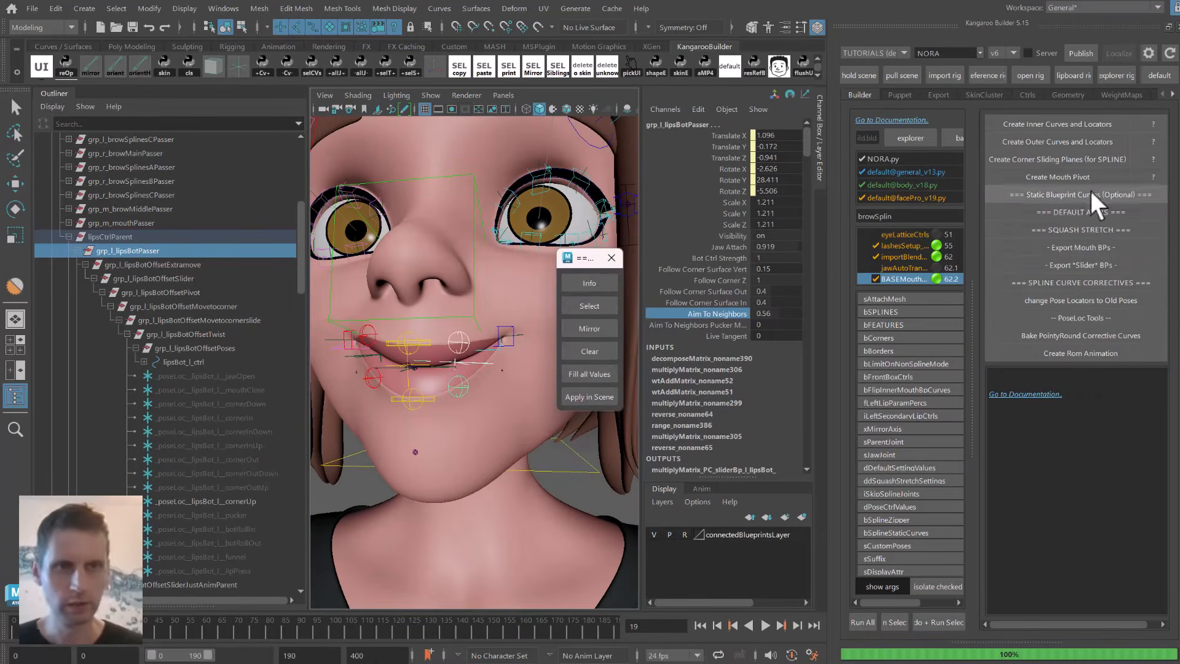
left_click_drag(604, 249, 822, 142)
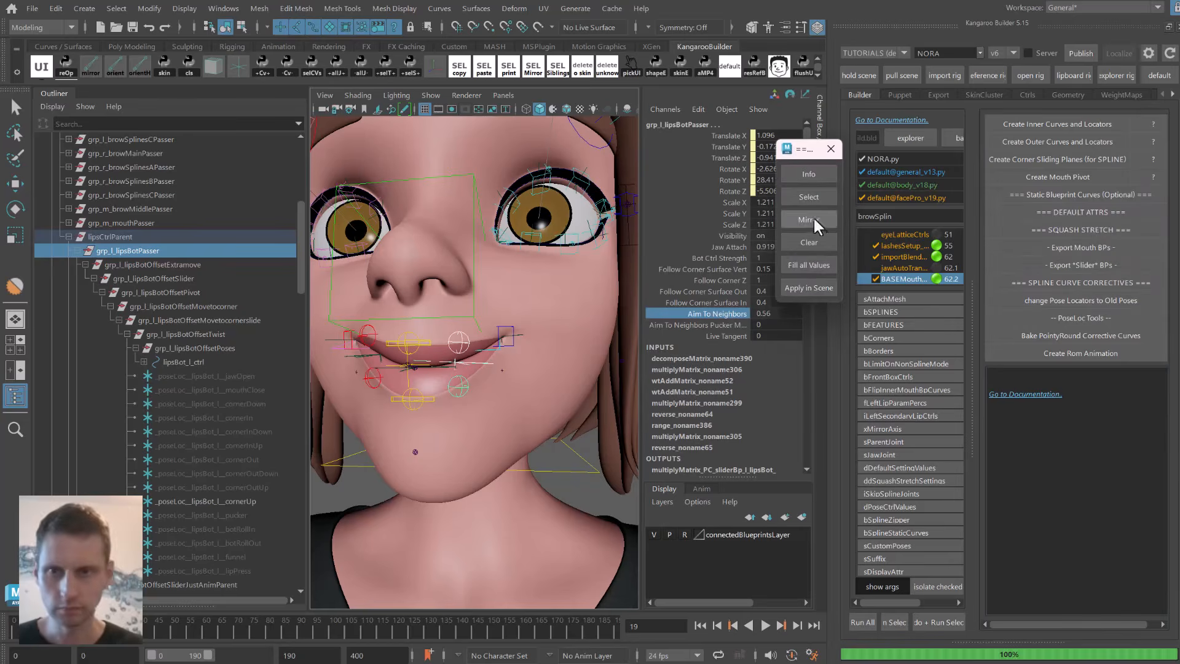
left_click_drag(481, 300, 495, 297, "alt")
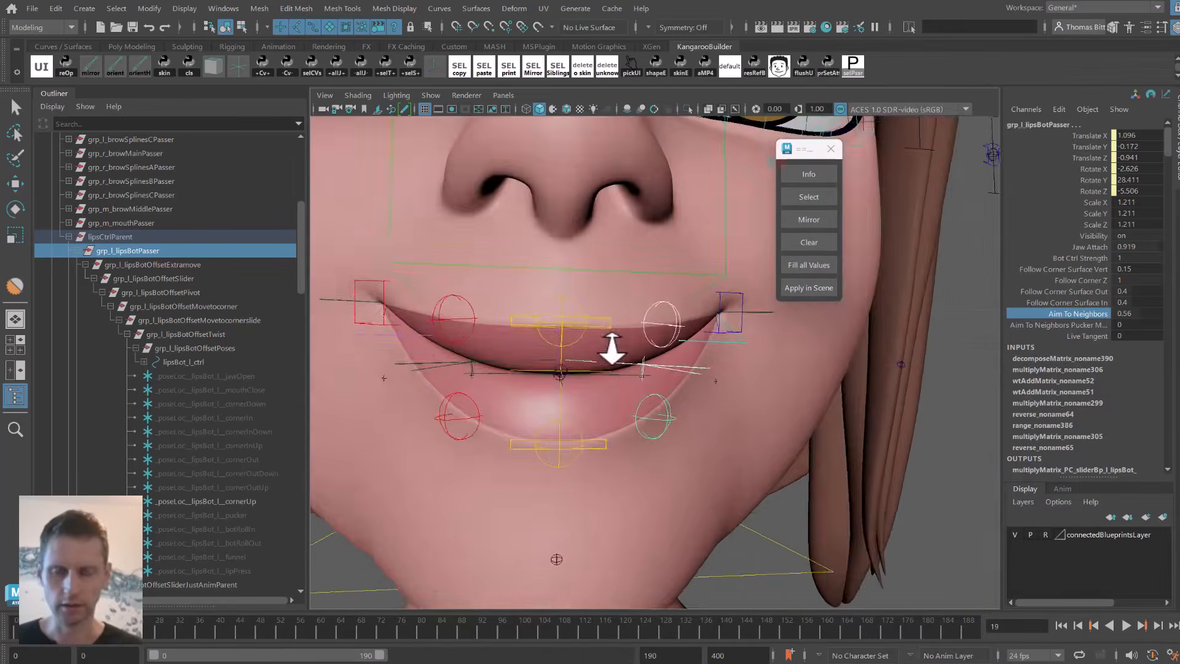
right_click_drag(611, 345, 576, 345, "alt")
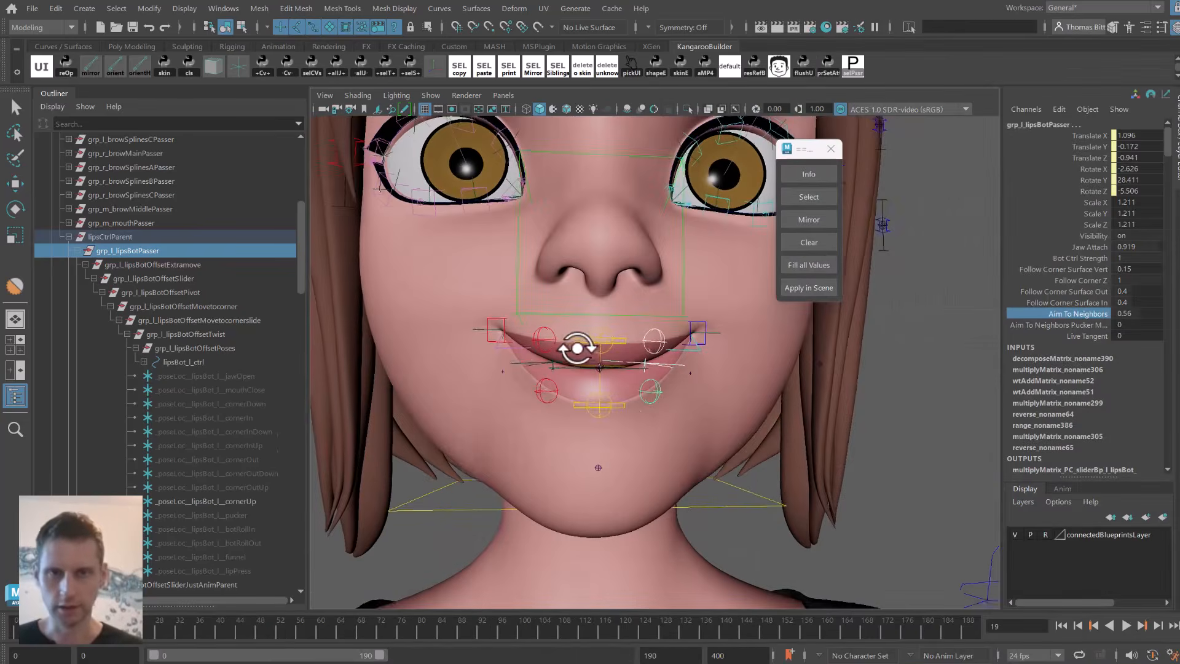
Hide the controls, play the ROM animation to frame 49, and examine the lips and pose locators up close.
mouse_move(577, 345)
left_mouse_down("alt")
mouse_move(522, 432)
mouse_move(561, 413)
mouse_move(470, 527)
left_mouse_up("alt")
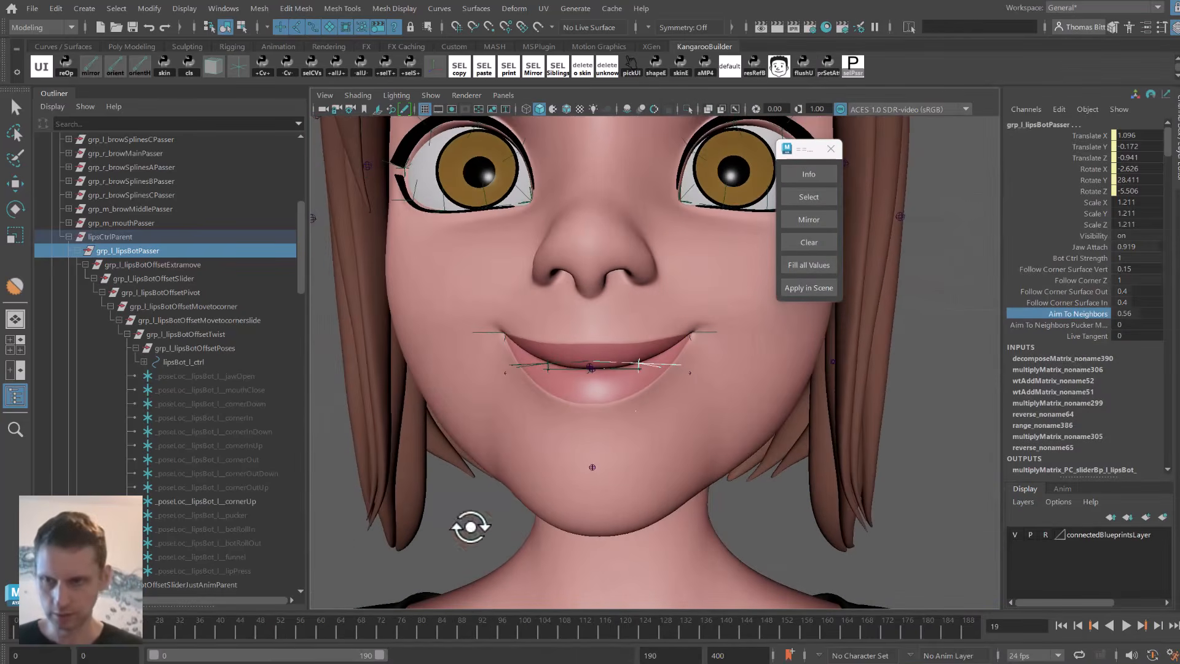
key("alt+v")
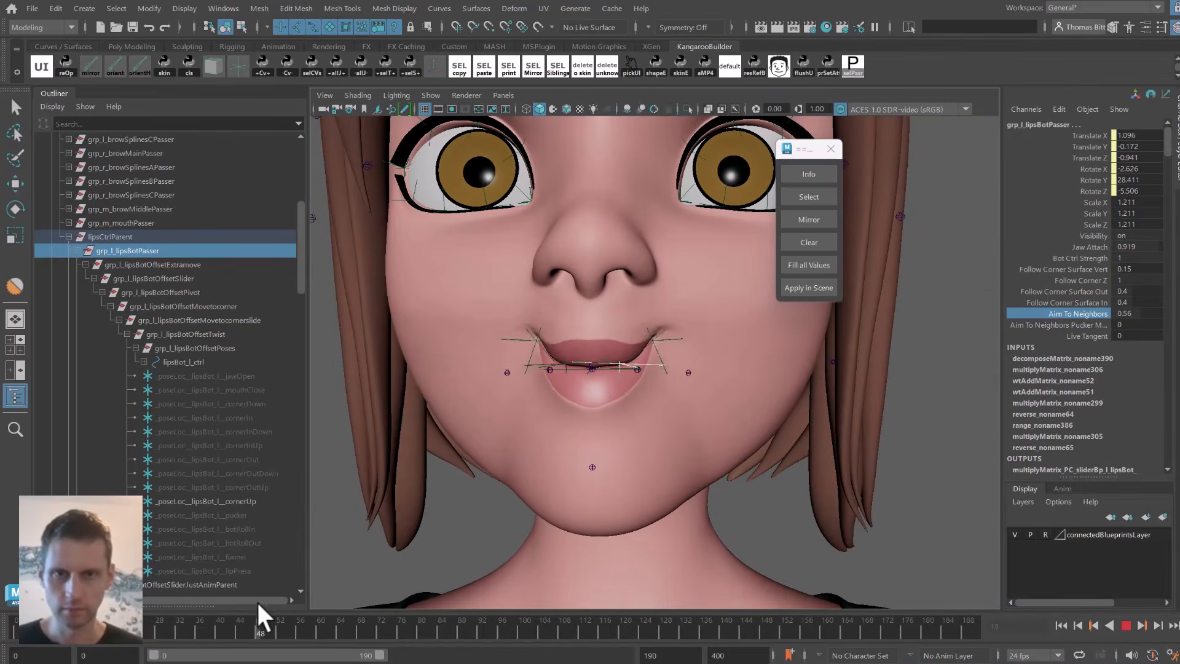
key("alt+v")
left_click_drag(576, 352, 522, 364, "alt")
right_click_drag(523, 364, 645, 382, "alt")
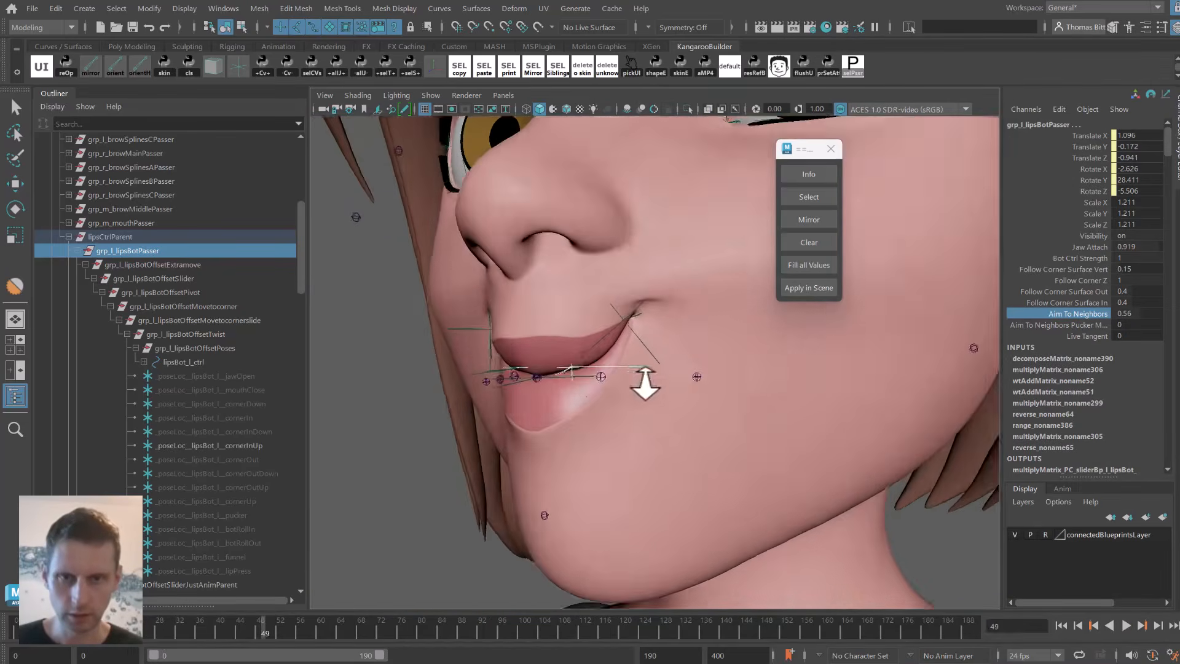
left_click_drag(646, 382, 689, 372, "alt")
right_click_drag(689, 372, 720, 392, "alt")
left_click_drag(719, 392, 581, 339, "alt")
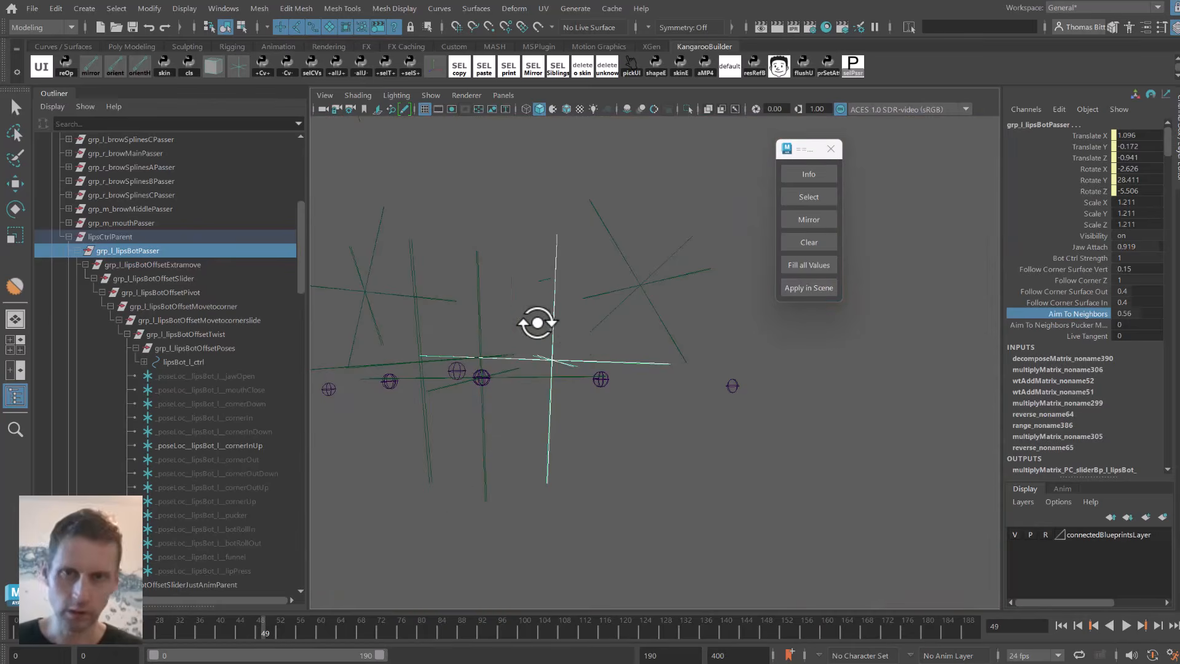
Rotate the cornerInUp pose locator of the left upper lip control about 9.9 degrees in Z.
key("q")
left_click(566, 336)
key("alt+1")
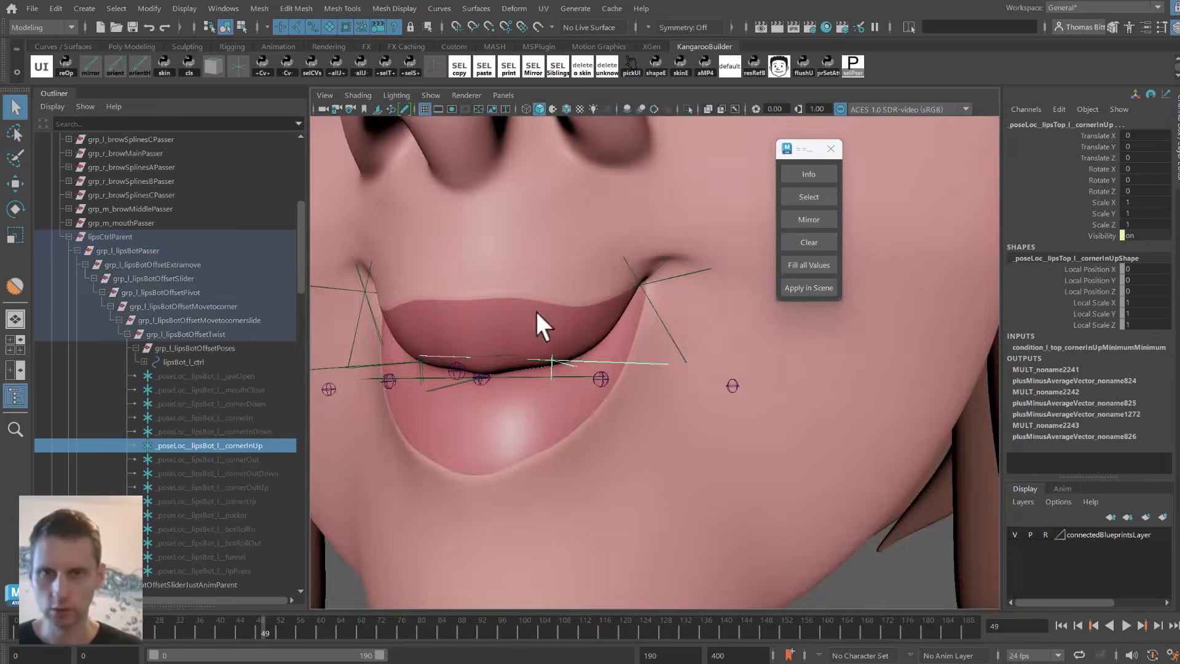
key("alt+1")
key("alt+2")
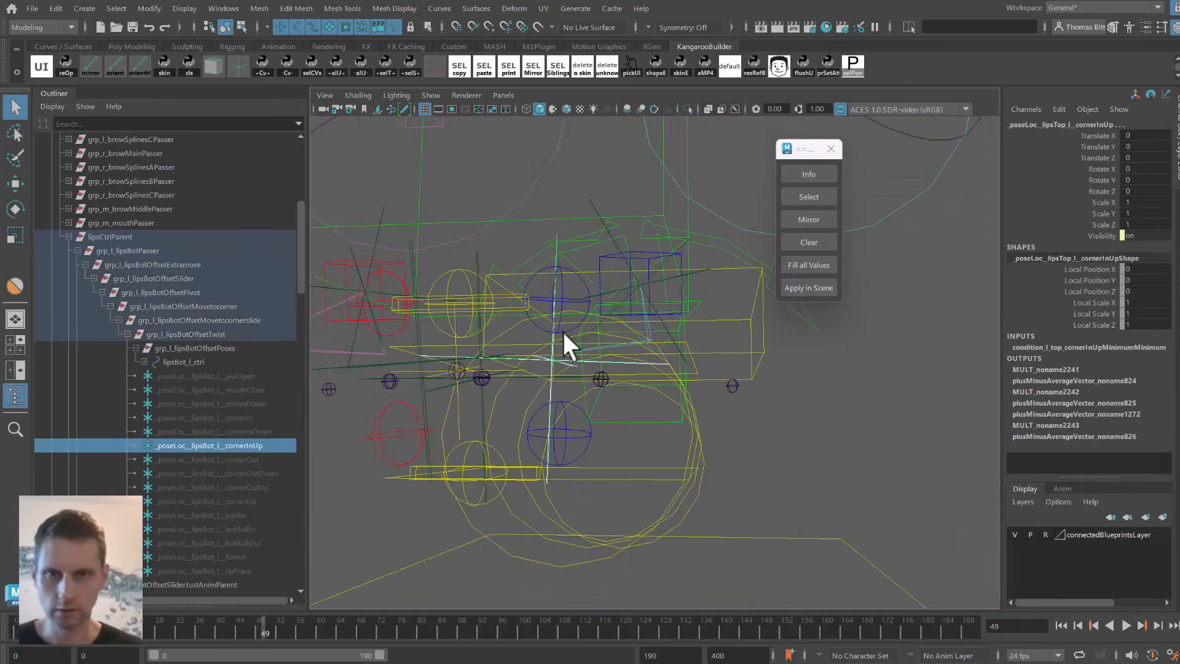
left_click(562, 288)
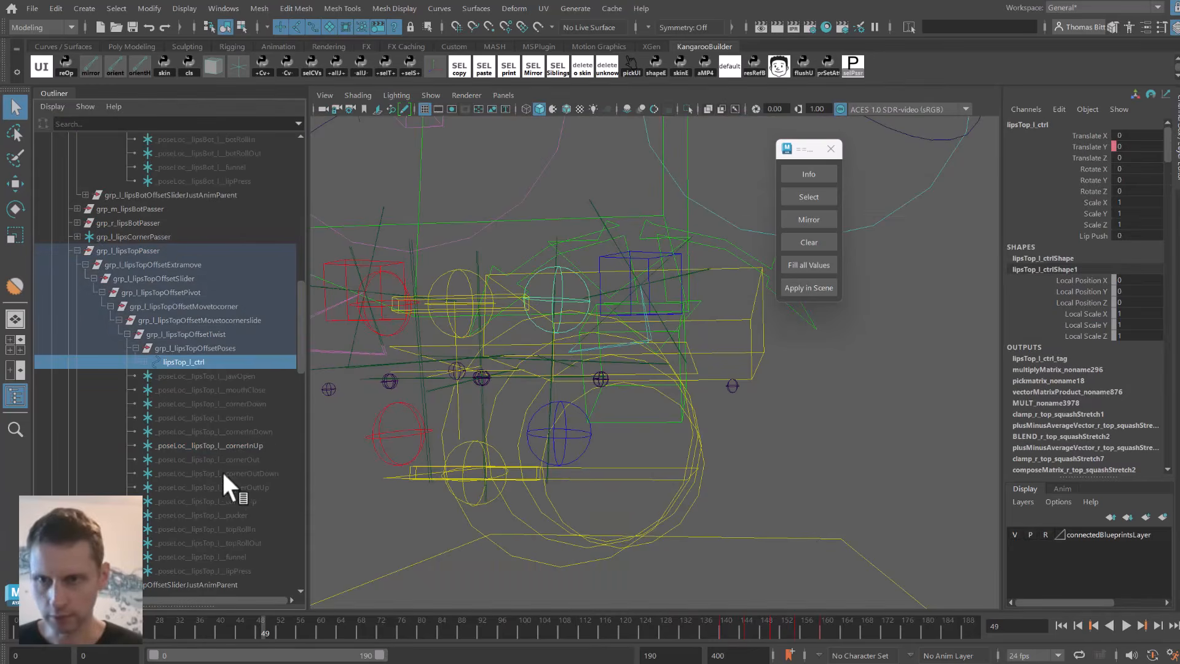
scroll(301, 338, "down", 2)
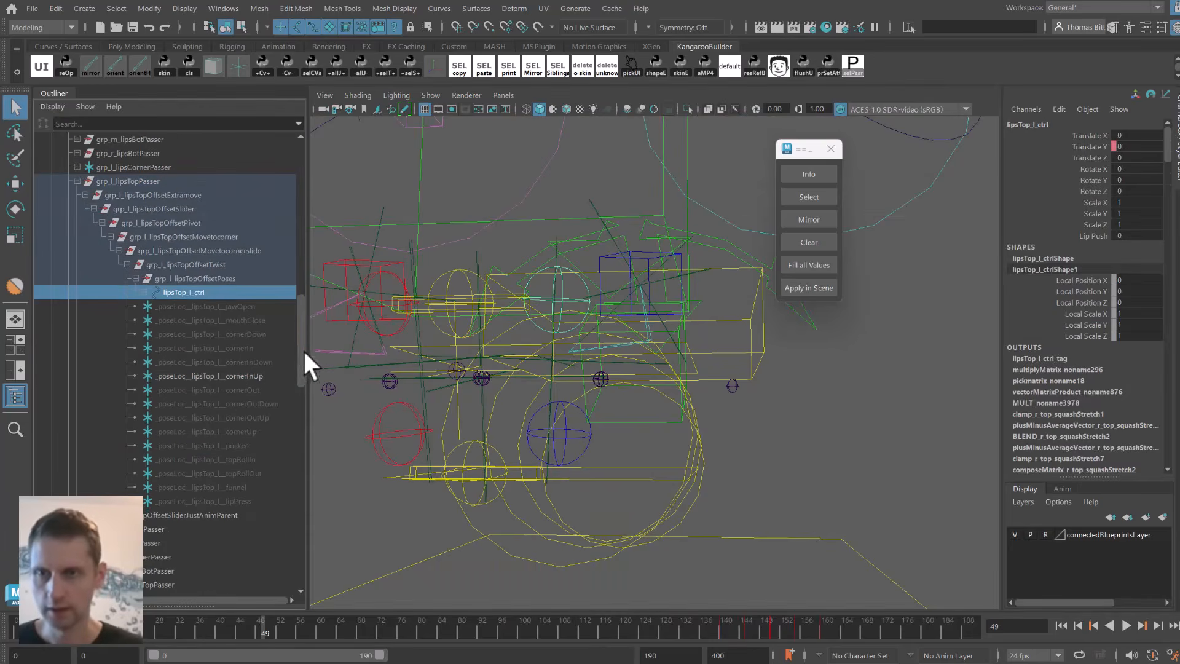
left_click(268, 373)
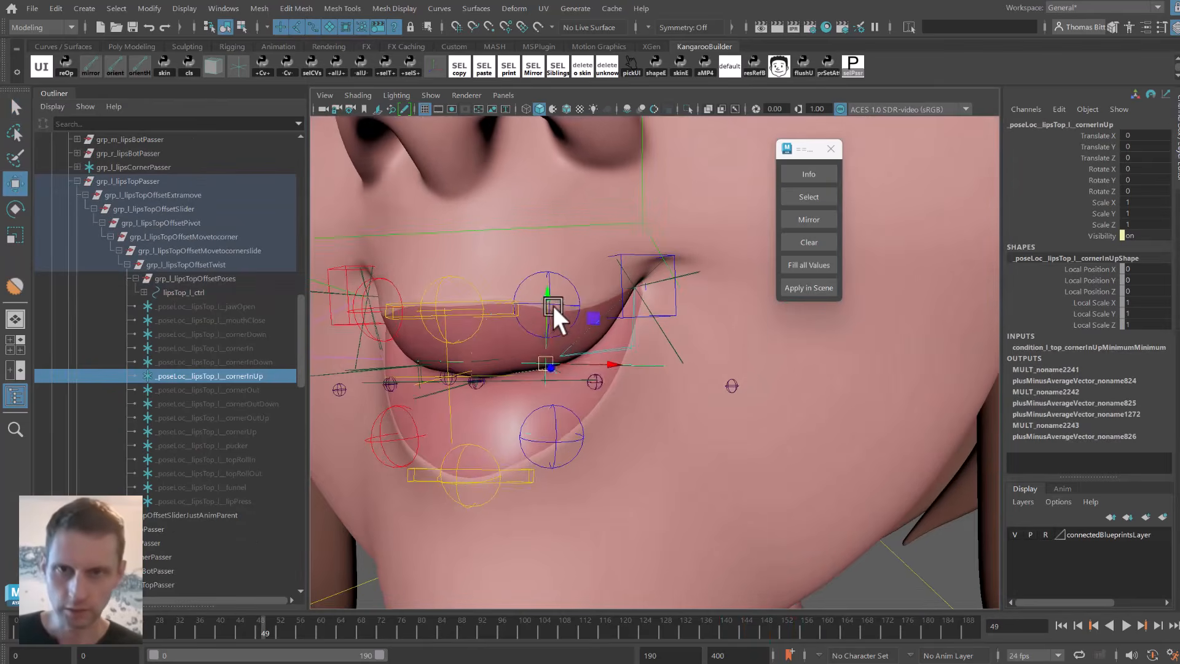
key("e")
left_click_drag(518, 308, 542, 342)
key("ctrl+z")
key("w")
key("e")
key("alt+1")
key("alt+1")
key("alt+1")
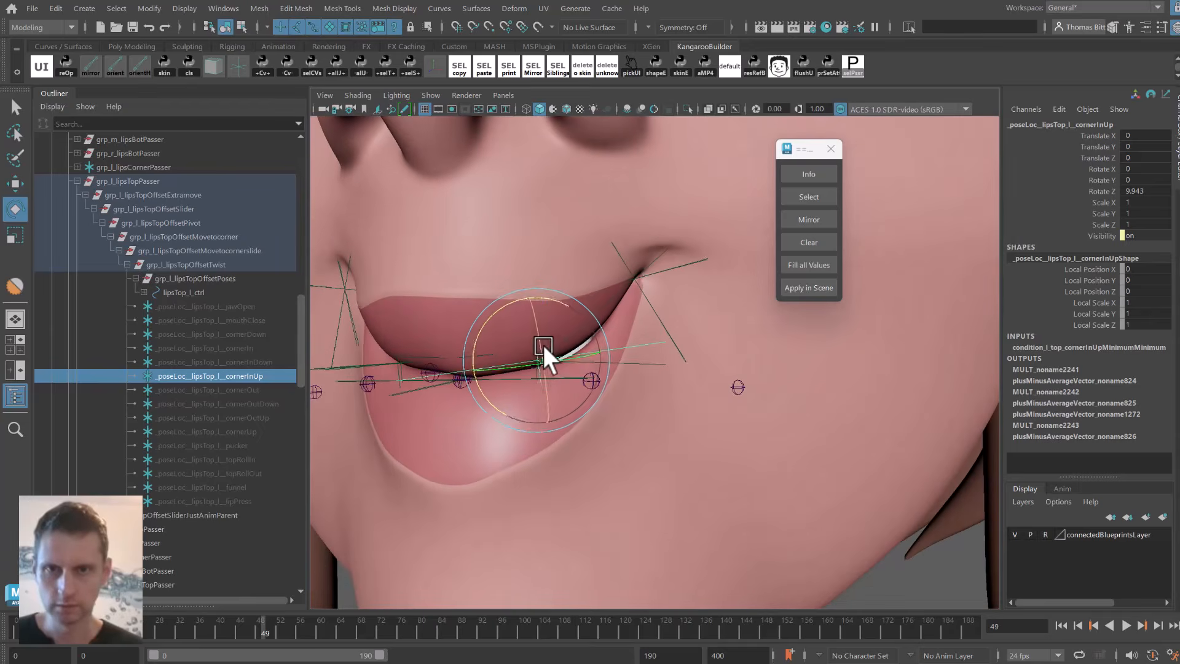
Move the left upper lip's cornerInUp pose locator to 0.04, 0.015, 0.01 and compare the lips with the controls hidden.
key("w")
key("alt+2")
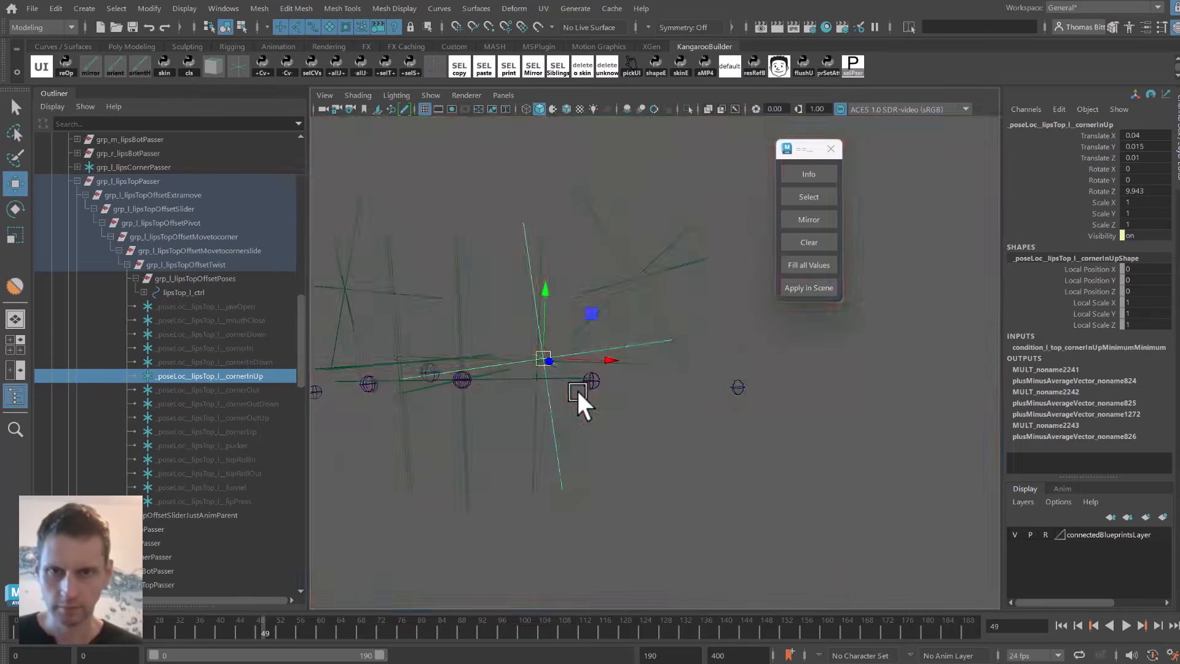
key("alt+1")
key("alt+2")
key("alt+1")
key("alt+1")
key("alt+2")
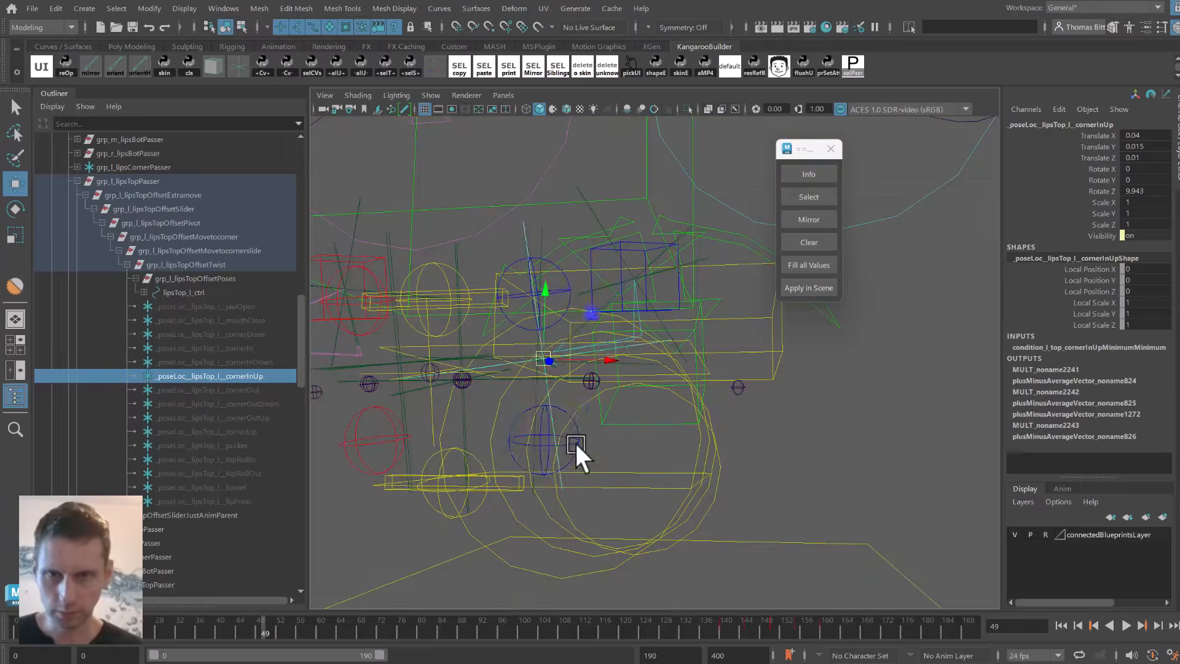
Rotate the cornerInUp pose locator of the left lower lip control about -10.9 degrees in Z.
left_click(576, 441)
left_click(233, 443)
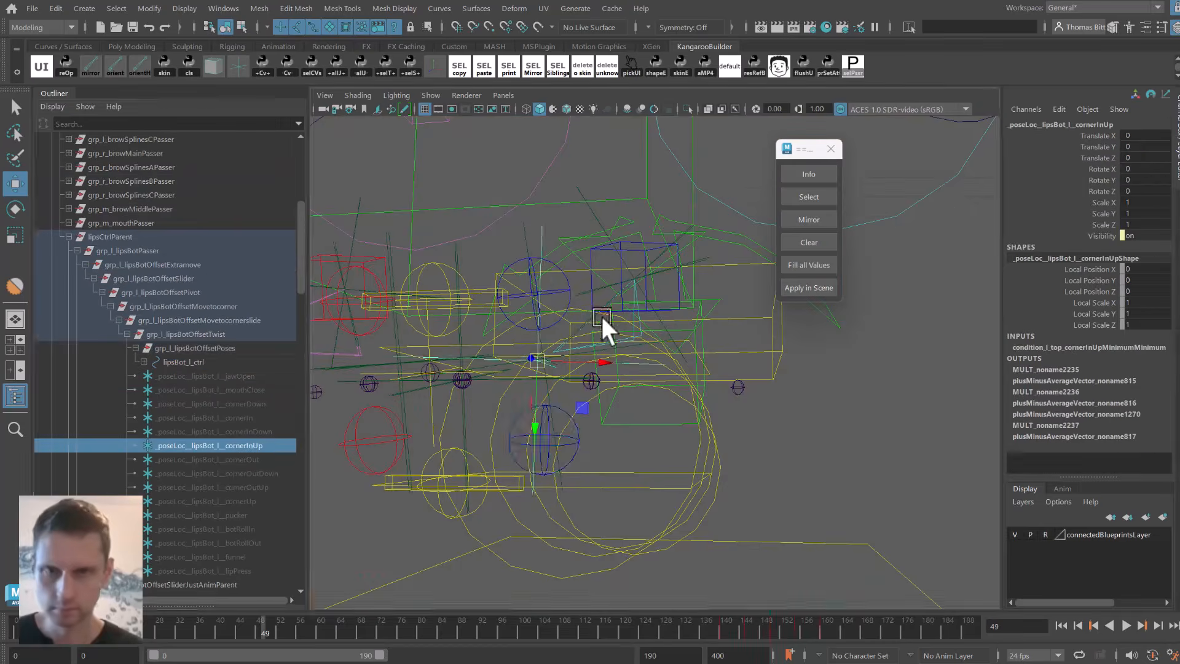
key("alt+1")
key("e")
left_click_drag(487, 313, 481, 324)
key("alt+1")
scroll(610, 358, "down", 6)
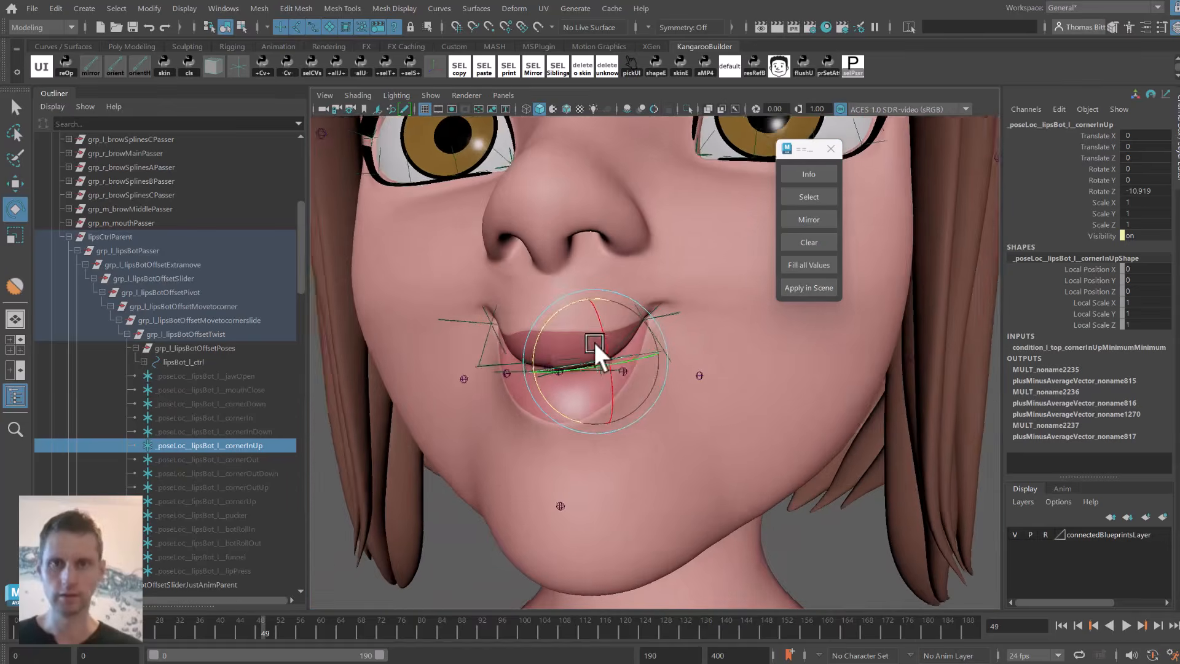
key("q")
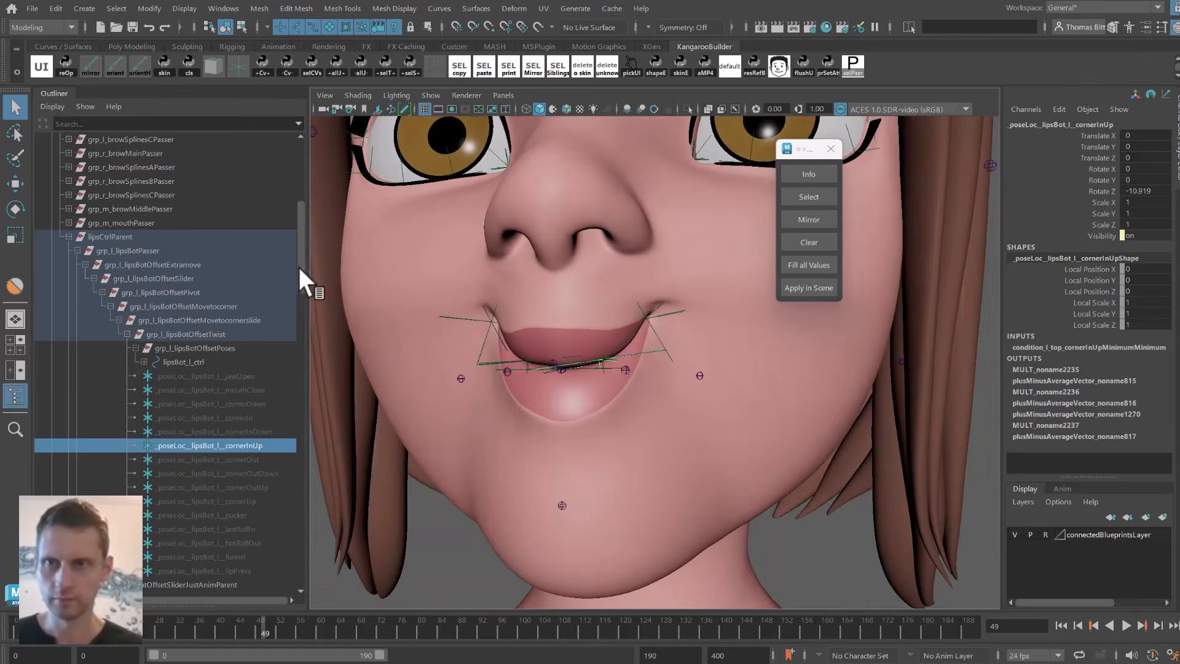
Set Poses Loc VIS to Off on the master group and clear the selection.
left_click_drag(298, 264, 289, 183)
left_click(203, 209)
left_click(1151, 303)
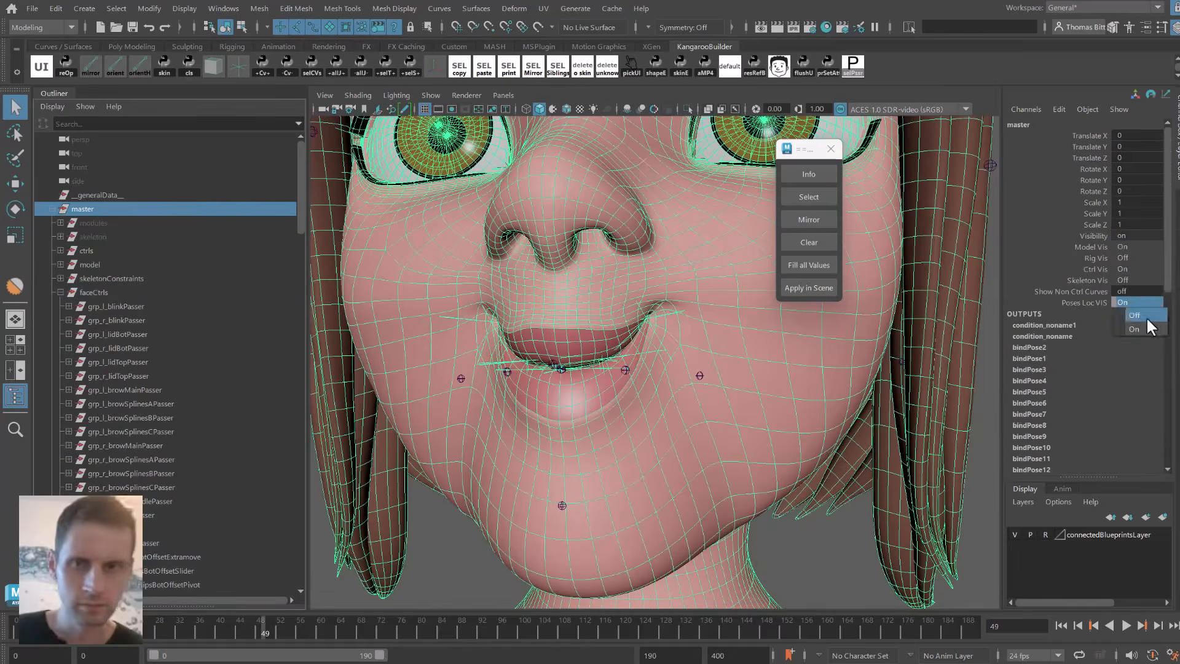
left_click(1145, 315)
left_click_drag(548, 322, 567, 306, "alt")
left_click(379, 539)
Examine the lips and left mouth corner in the smile pose from the front and the side.
left_click_drag(475, 515, 492, 528, "alt")
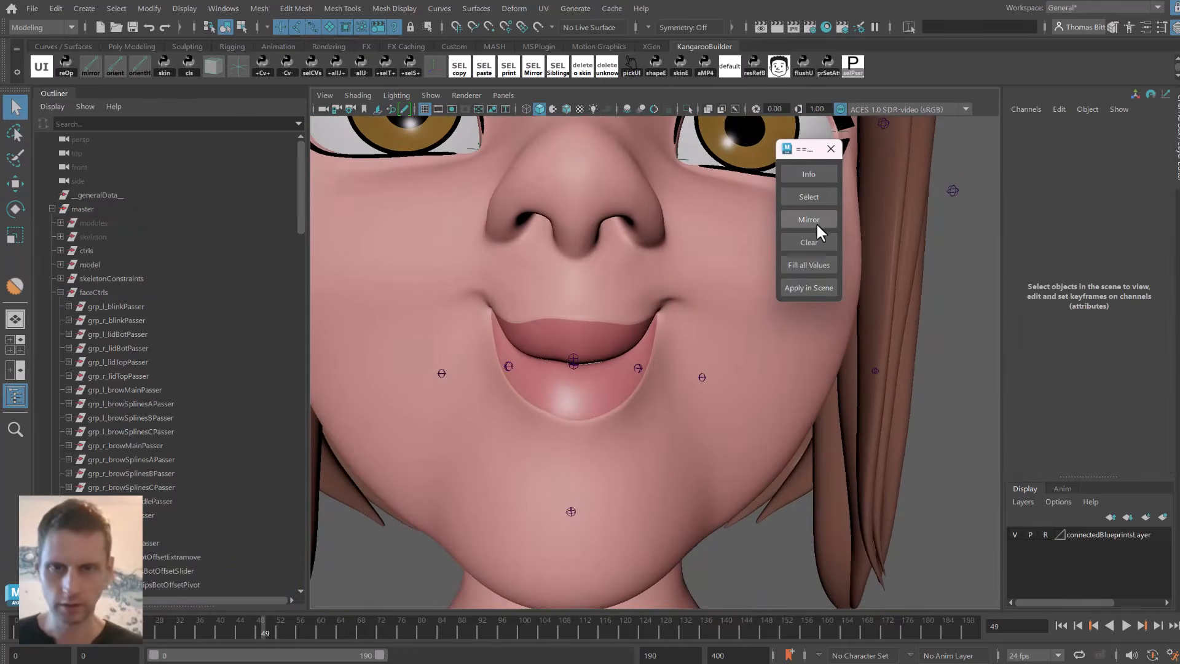
left_click_drag(523, 374, 609, 337, "alt")
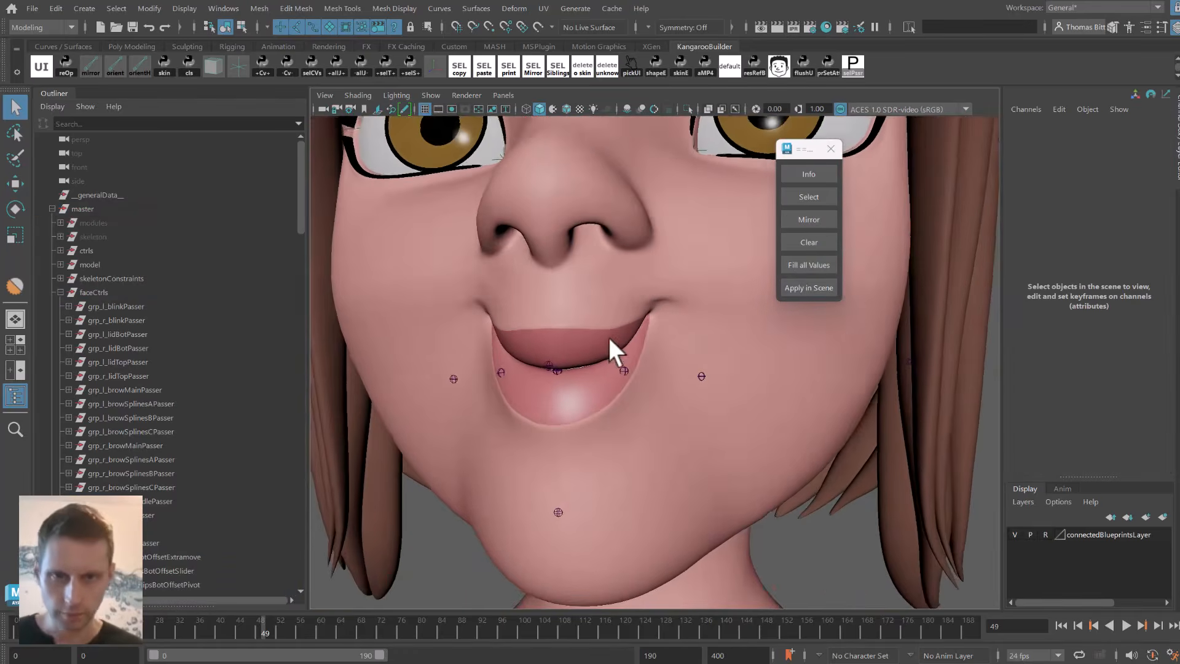
left_click_drag(682, 289, 584, 279, "alt")
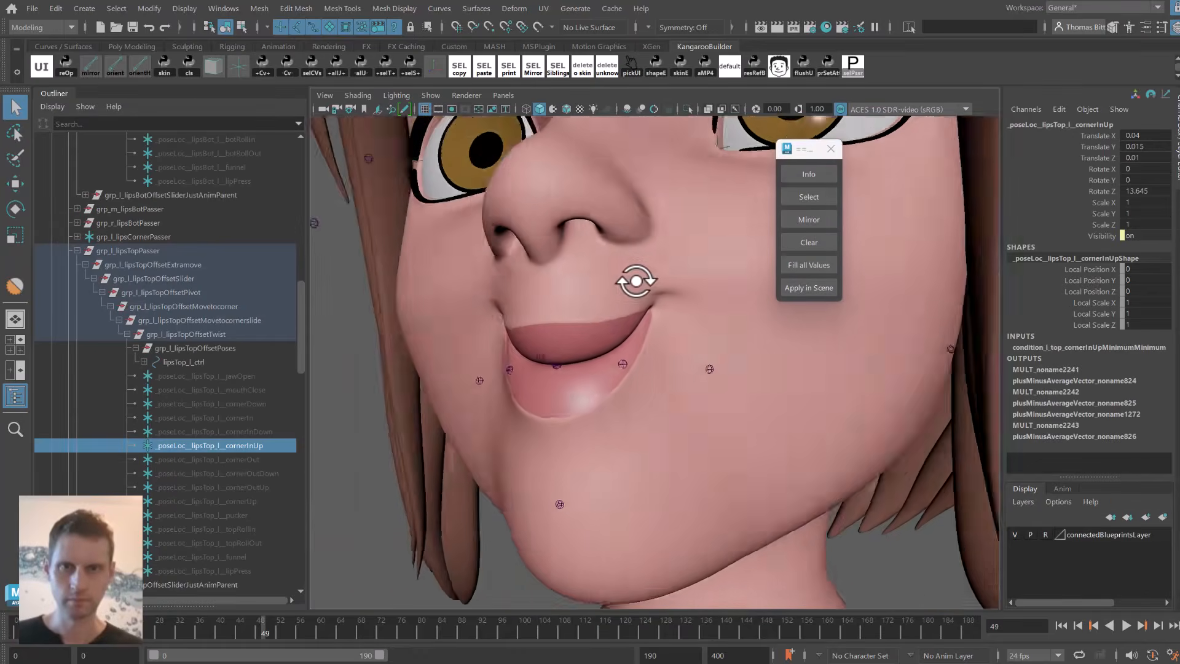
right_click_drag(584, 279, 666, 301, "alt")
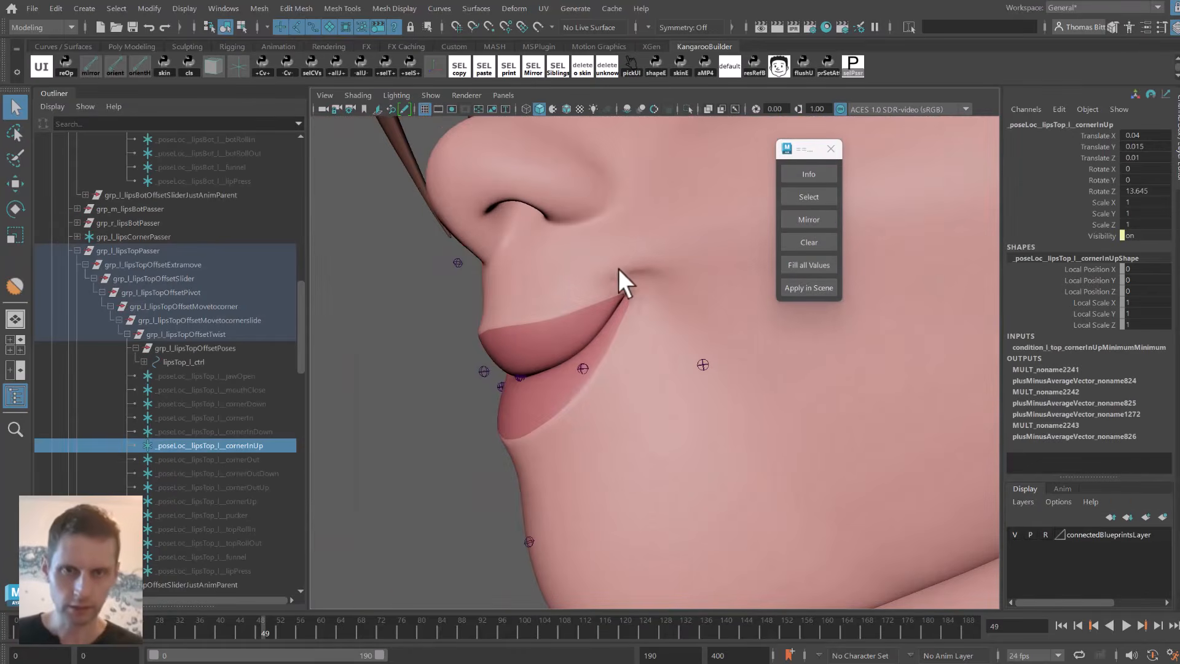
left_click_drag(628, 257, 660, 264, "alt")
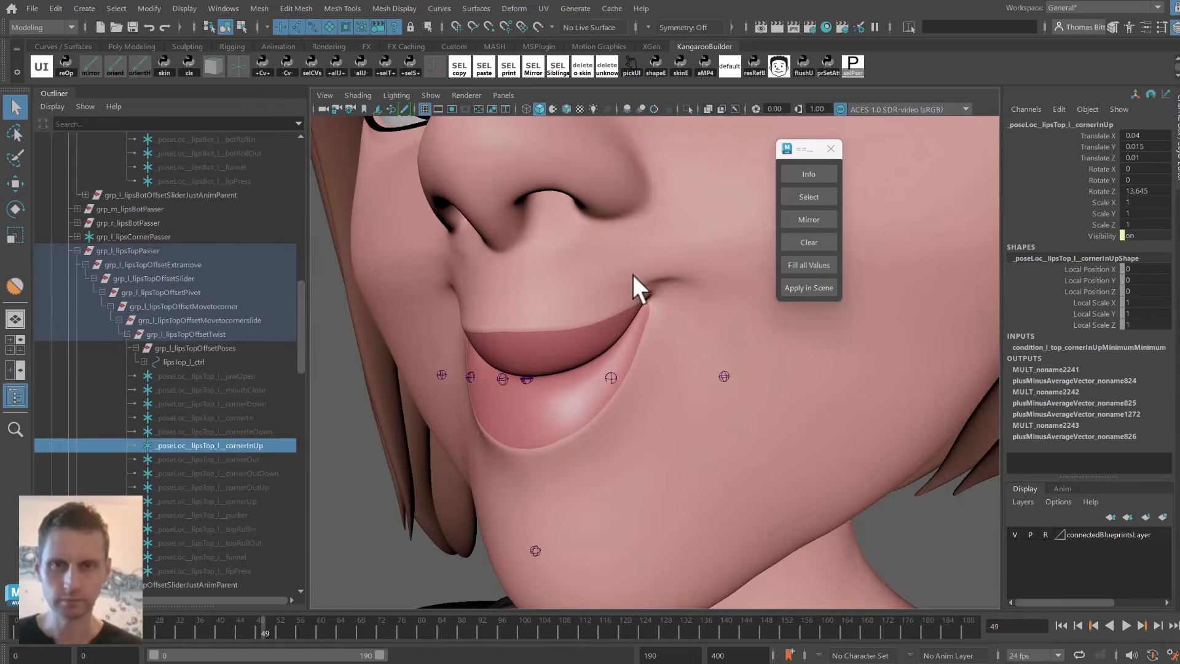
right_click_drag(632, 275, 541, 246, "alt")
left_click_drag(541, 246, 584, 206, "alt")
Play the ROM animation on to the lip roll section and return the timeline to frame 70.
key("alt+v")
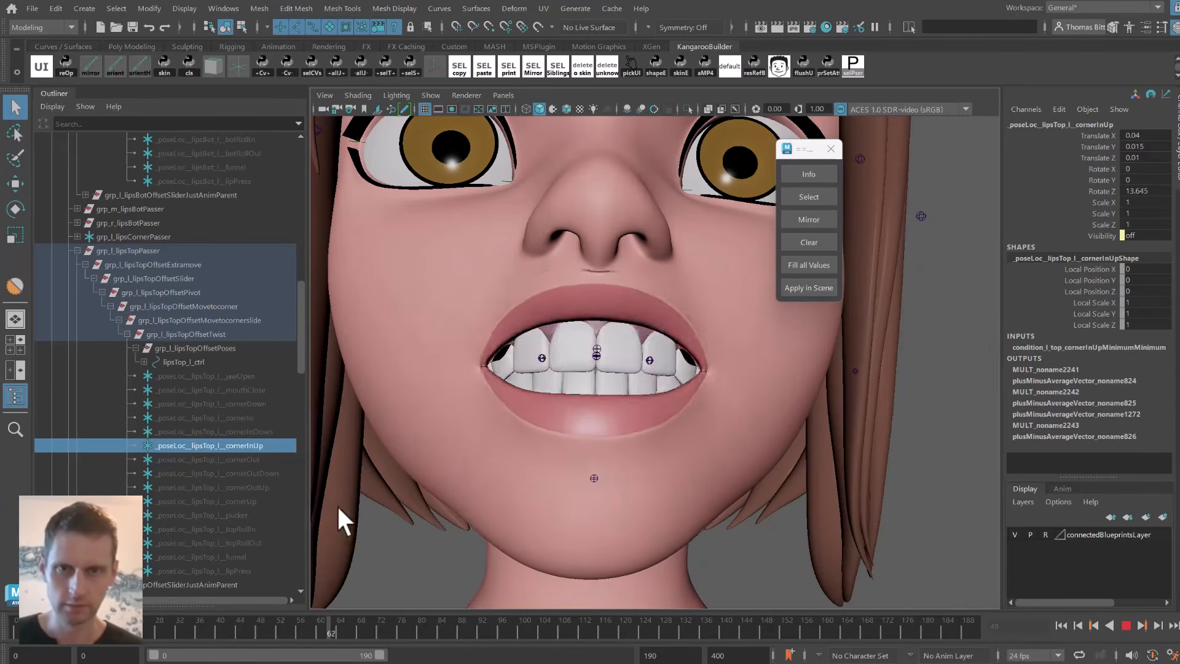
key("Escape")
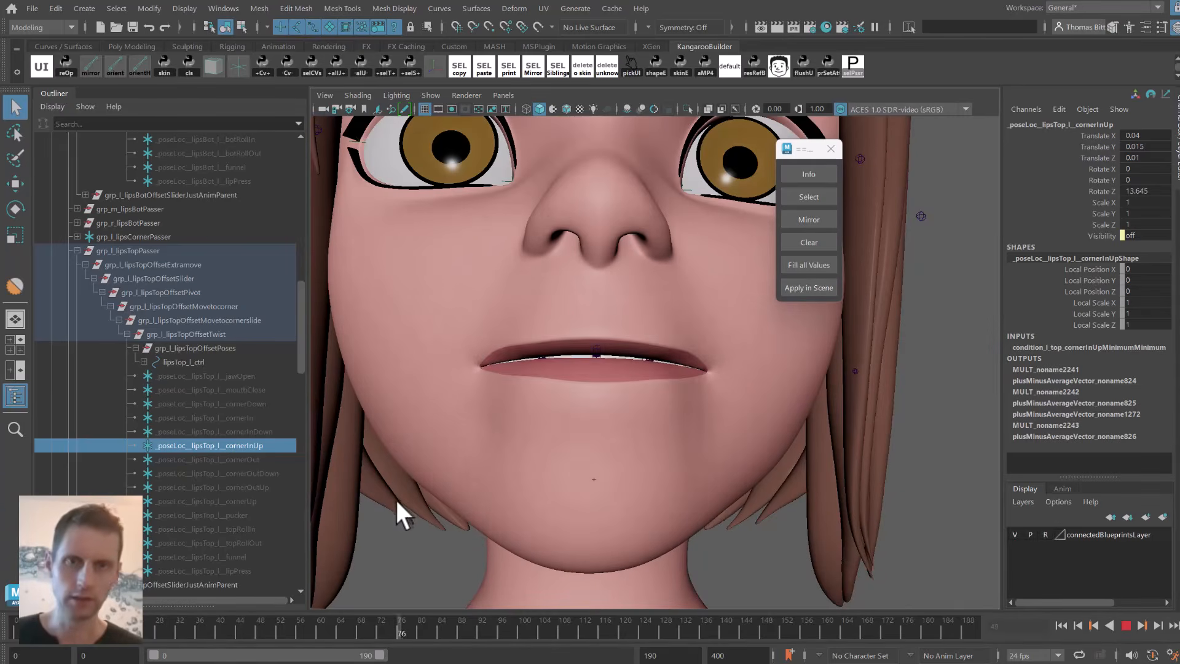
left_click_drag(651, 313, 551, 382, "alt")
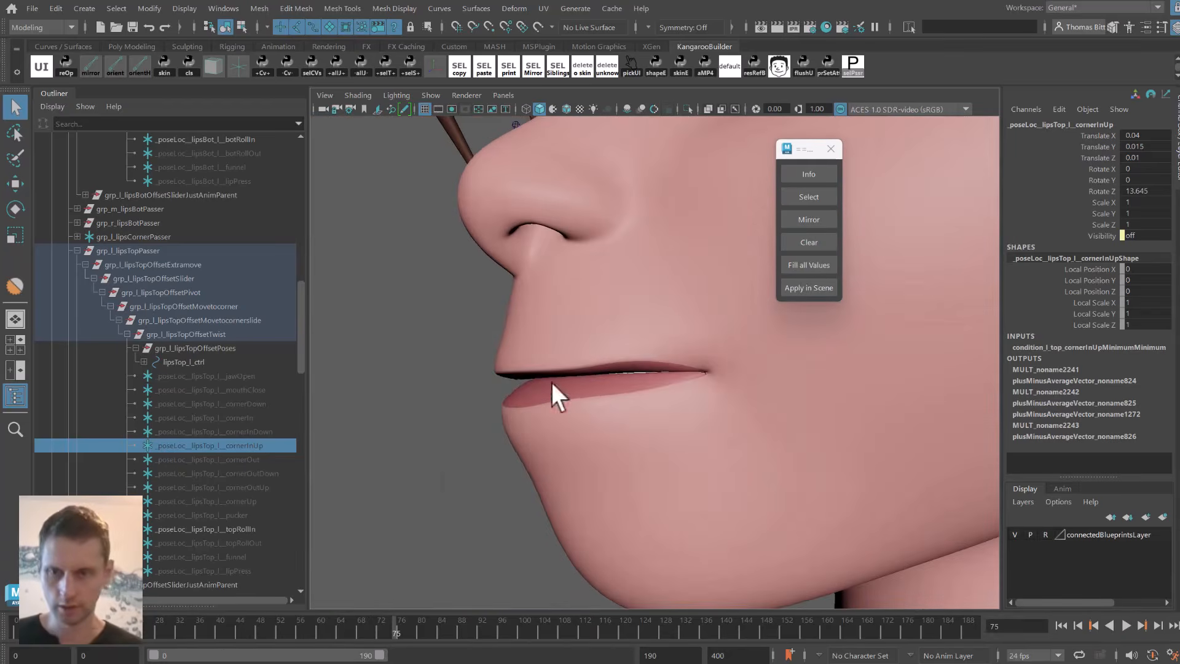
left_click_drag(388, 618, 371, 619)
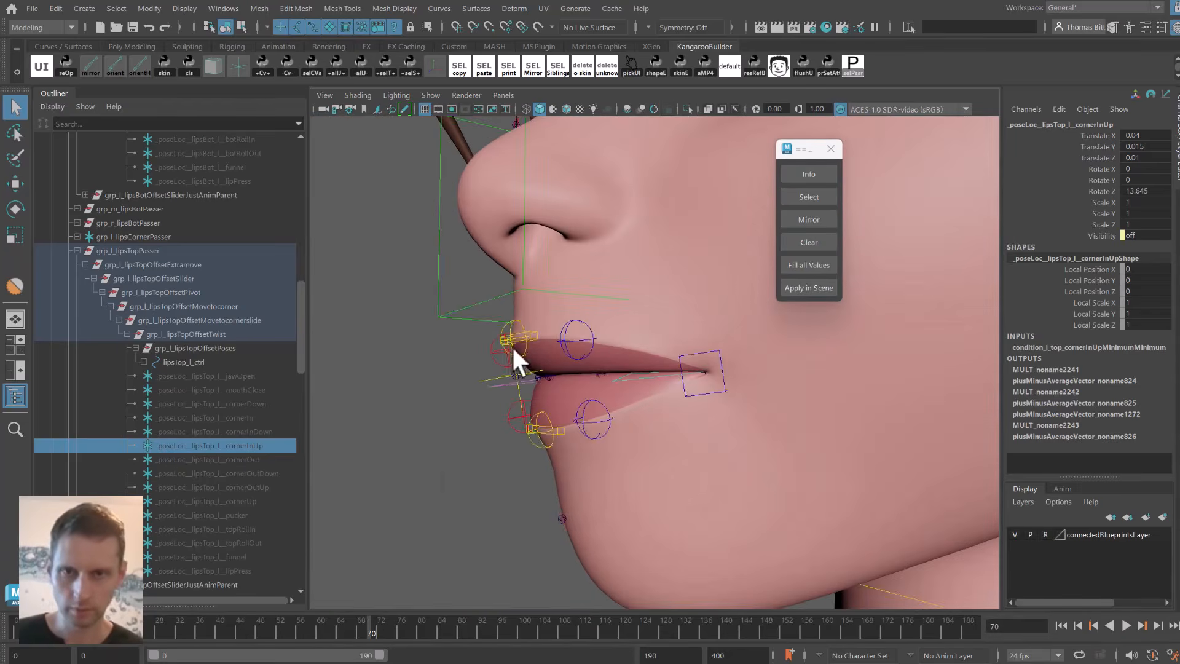
Rotate the upper mouth control at frame 70 to roll the upper lip inward.
right_click_drag(511, 345, 495, 324, "alt")
left_click(494, 323)
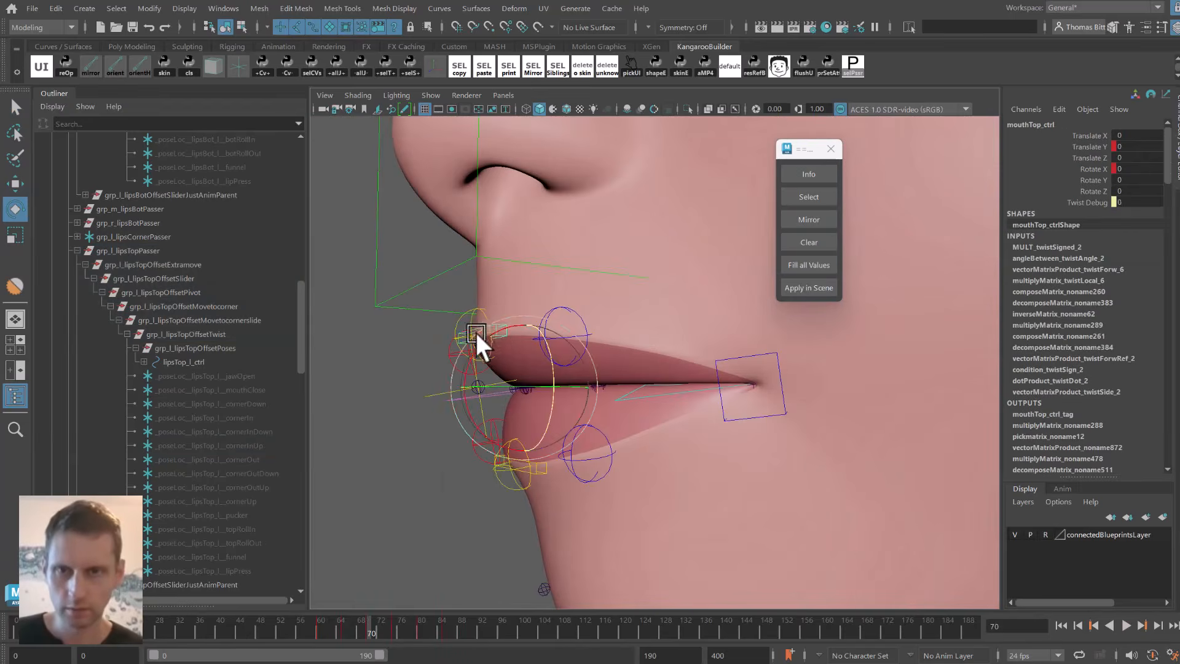
left_click_drag(489, 328, 657, 363)
left_click(564, 289)
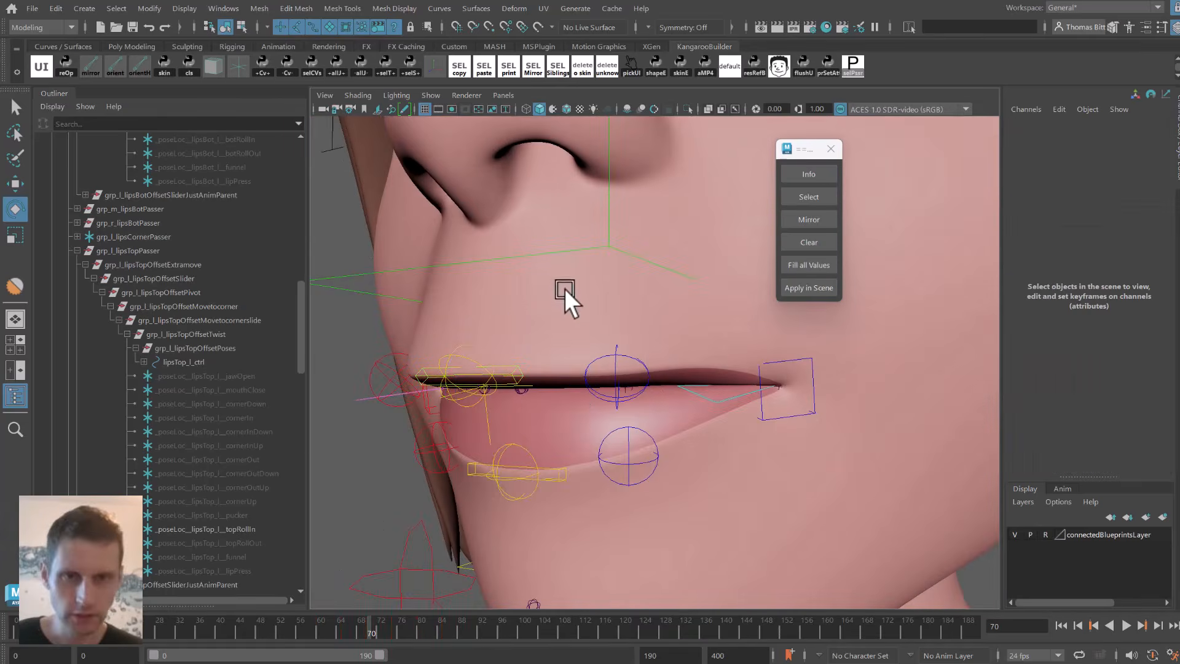
Try rotating the left upper corner tangent control to adjust the rolled-in lip near the mouth corner.
left_click(719, 399)
left_click(715, 402)
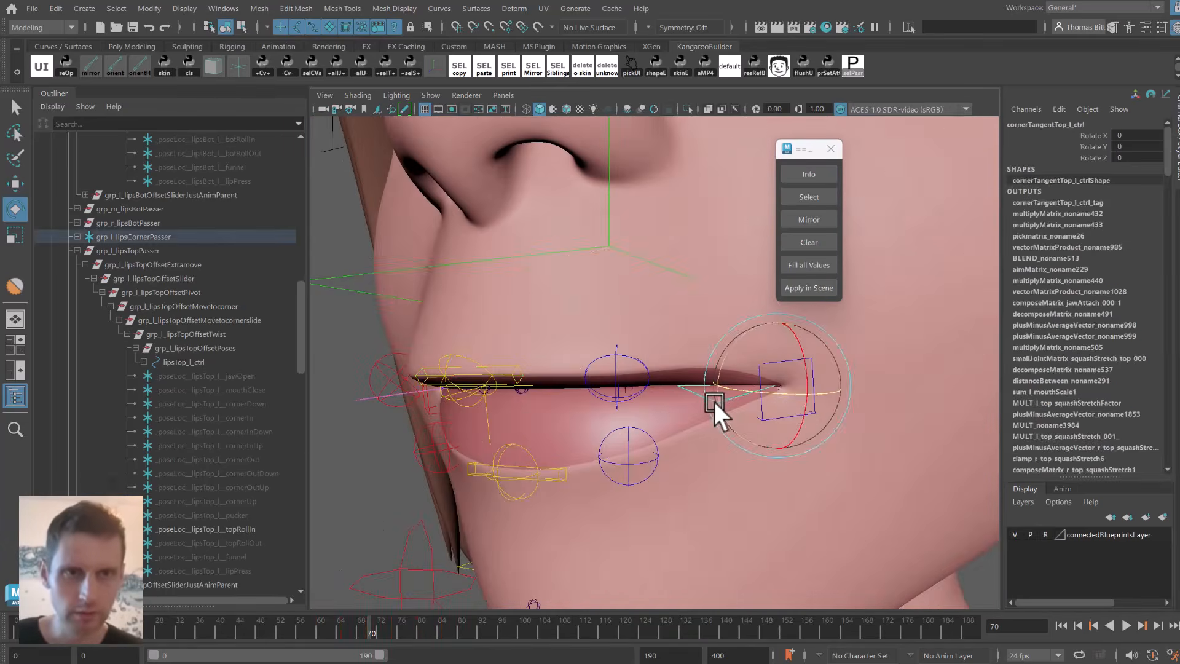
left_click_drag(710, 401, 765, 362)
key("ctrl+z")
key("ctrl+z")
Rotate the topRollIn pose locator of the left upper corner tangent control about -32.6 degrees in X.
key("f")
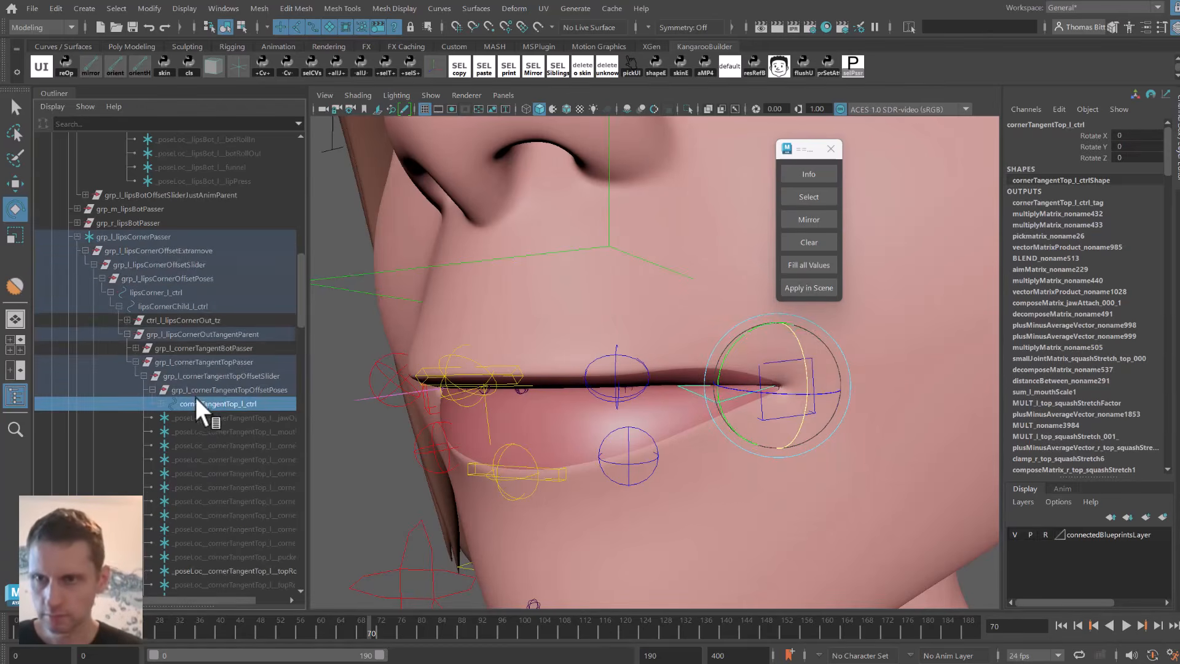
scroll(297, 323, "down", 4)
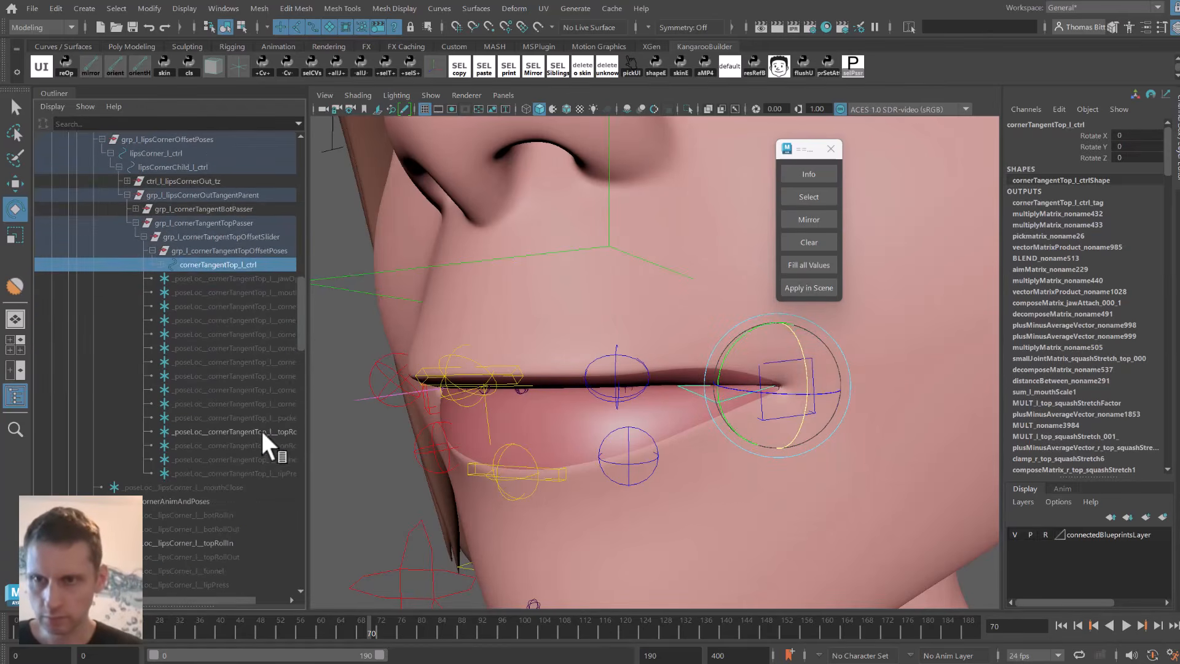
left_click(261, 428)
left_click_drag(308, 414, 400, 397)
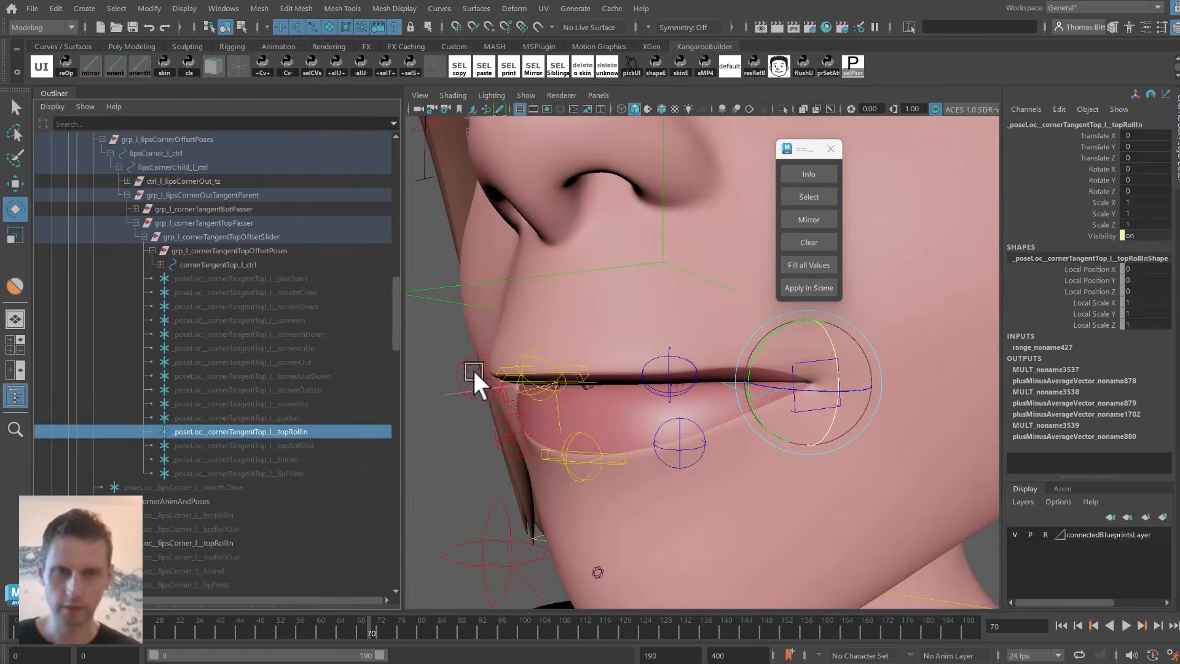
left_click_drag(829, 338, 773, 358)
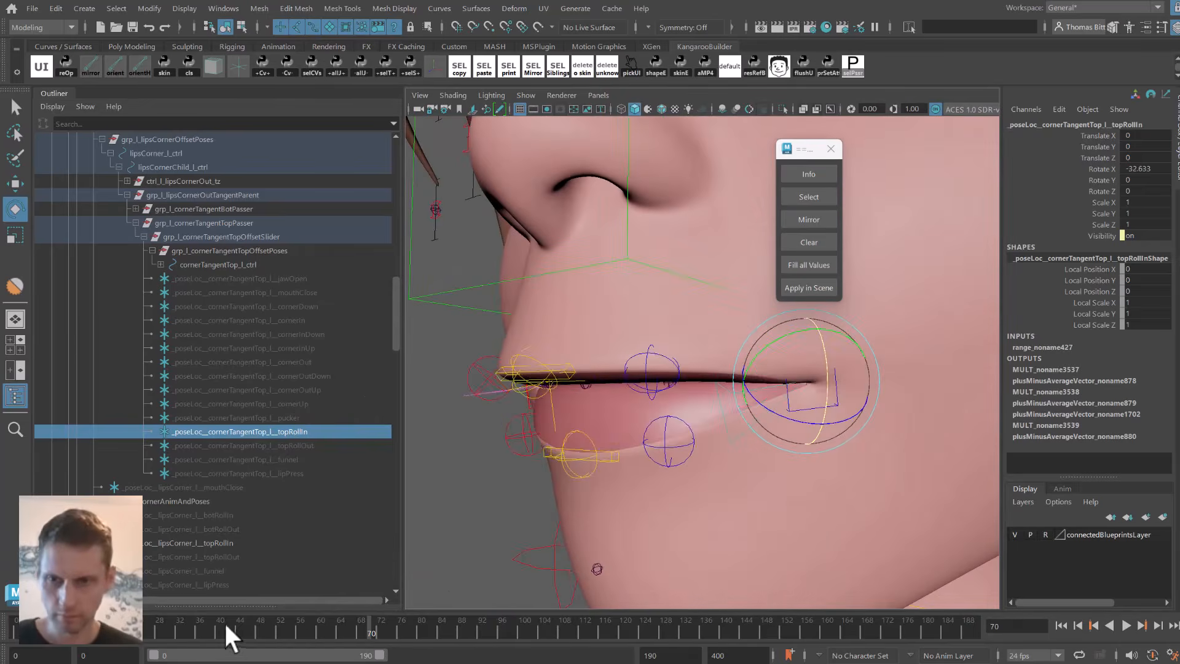
Display the wireframe on the shaded mesh and examine the rolled-in lips around frame 75 of the ROM animation.
mouse_move(366, 629)
left_mouse_down()
mouse_move(359, 622)
mouse_move(396, 610)
left_mouse_up()
key("alt+5")
mouse_move(640, 444)
left_mouse_down("alt")
mouse_move(573, 439)
mouse_move(552, 464)
left_mouse_up("alt")
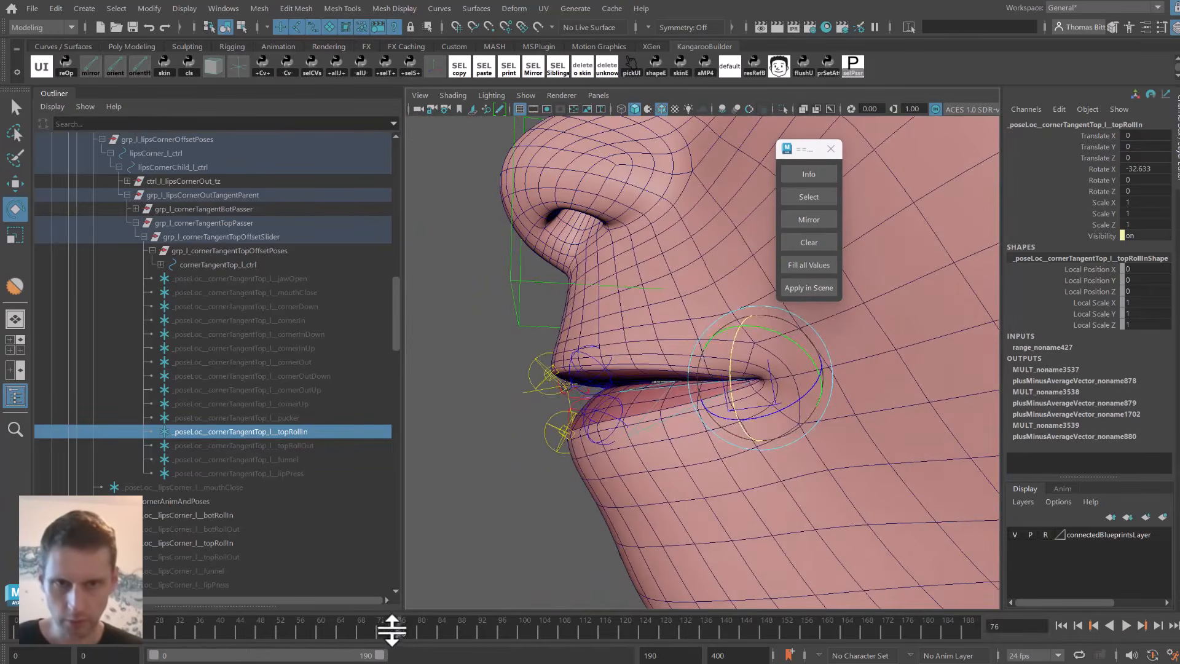
key("alt+v")
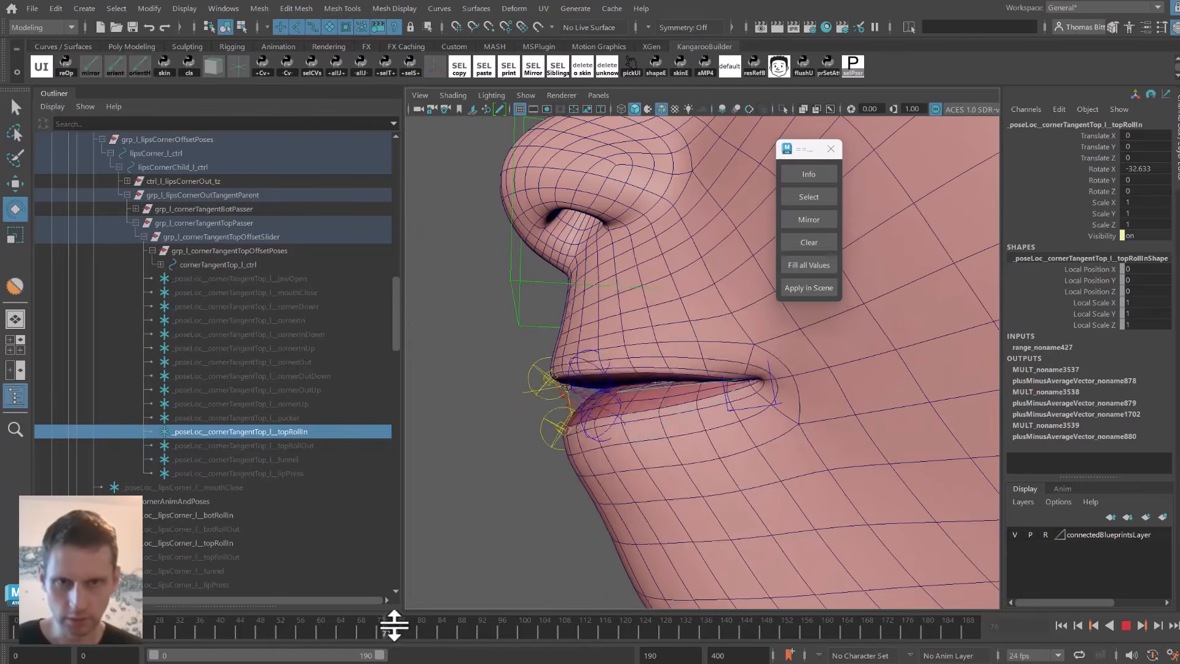
key("alt+v")
left_click_drag(553, 492, 771, 365, "alt")
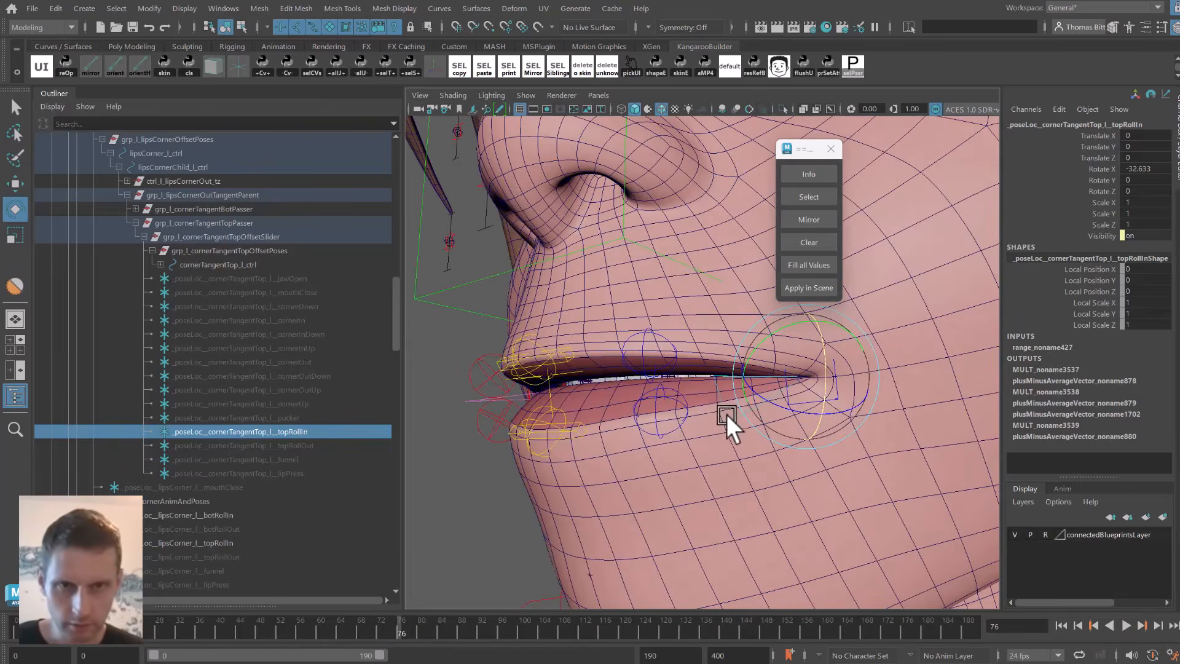
mouse_move(726, 414)
left_mouse_down("alt")
mouse_move(748, 413)
mouse_move(713, 424)
left_mouse_up("alt")
key("alt+v")
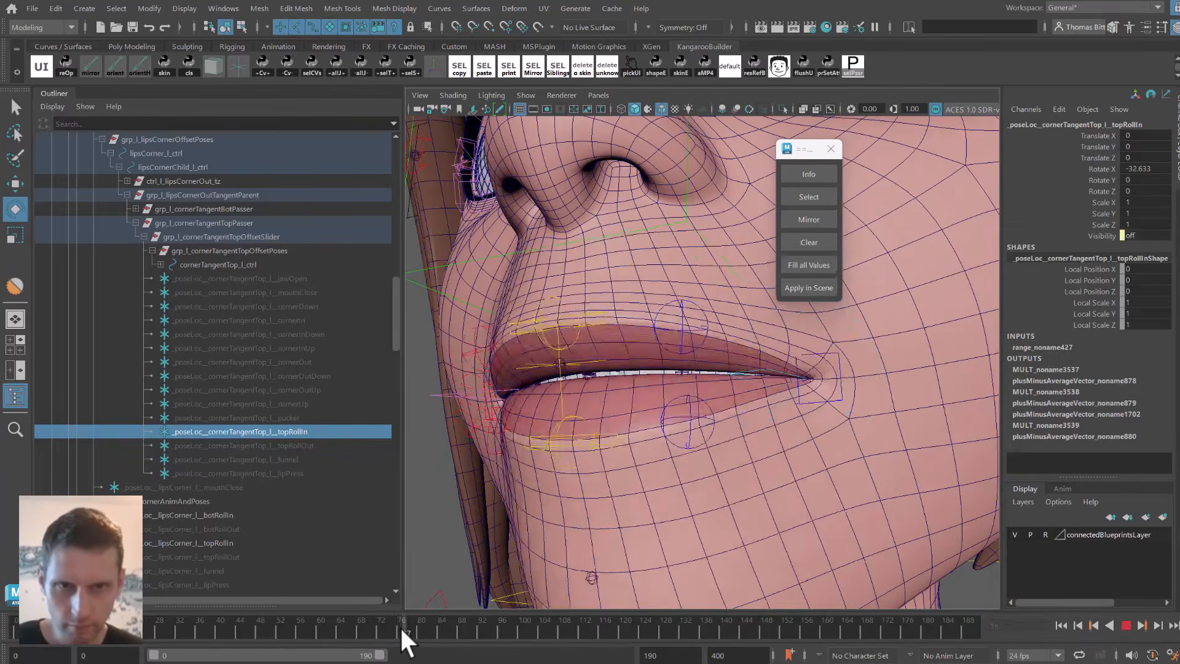
Rotate the roll-in pose locator of the left lower corner tangent control to adjust the lip near the mouth corner.
key("q")
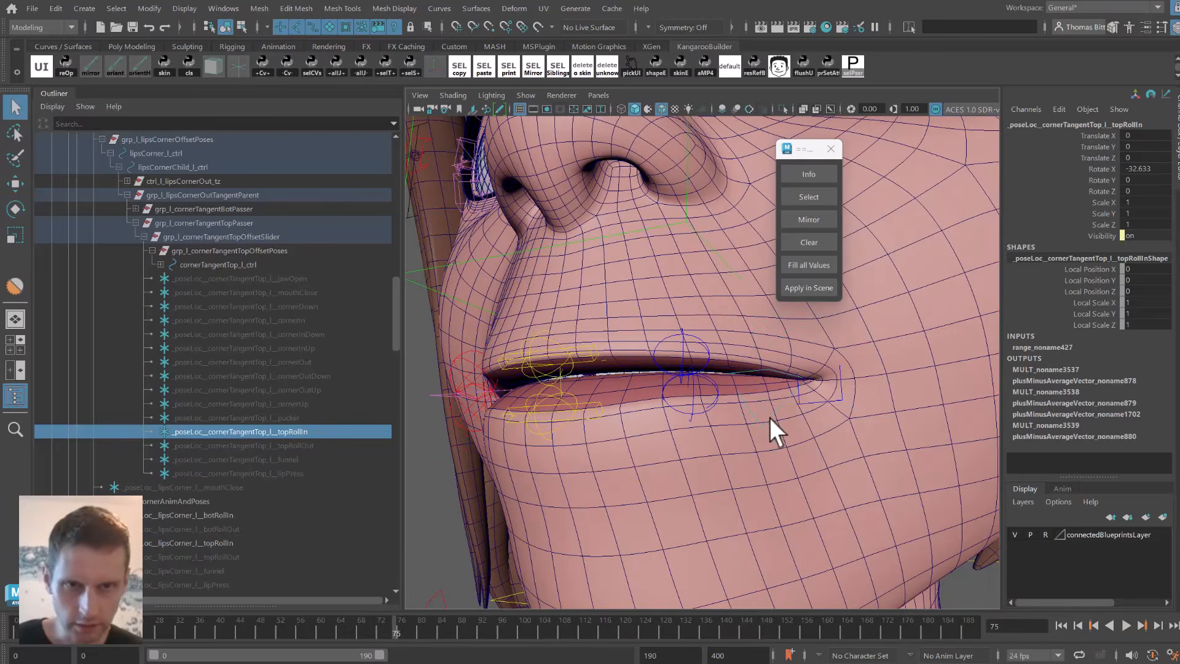
left_click(769, 417)
left_click(773, 408)
left_click(772, 393)
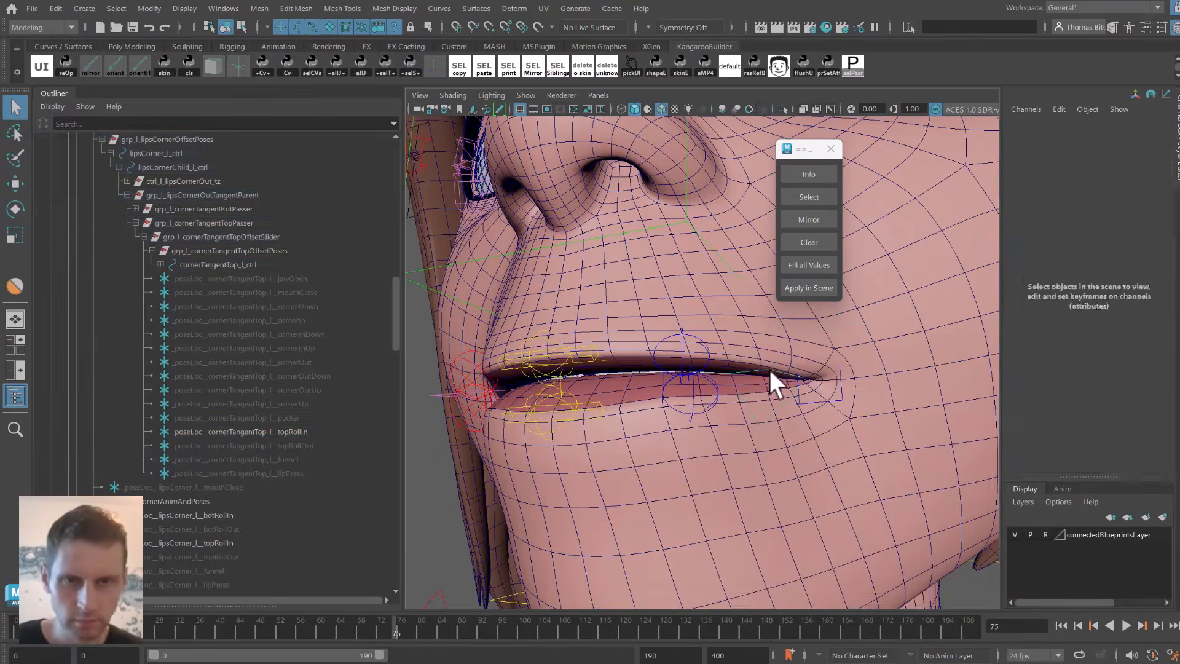
left_click(769, 370)
key("f")
left_click(288, 413)
key("e")
left_click_drag(808, 352, 692, 401)
Rotate the botRollIn pose locator of the left lower lip control to about -5.1, 5.65, -2.4 and mirror it.
left_click(692, 401)
key("f")
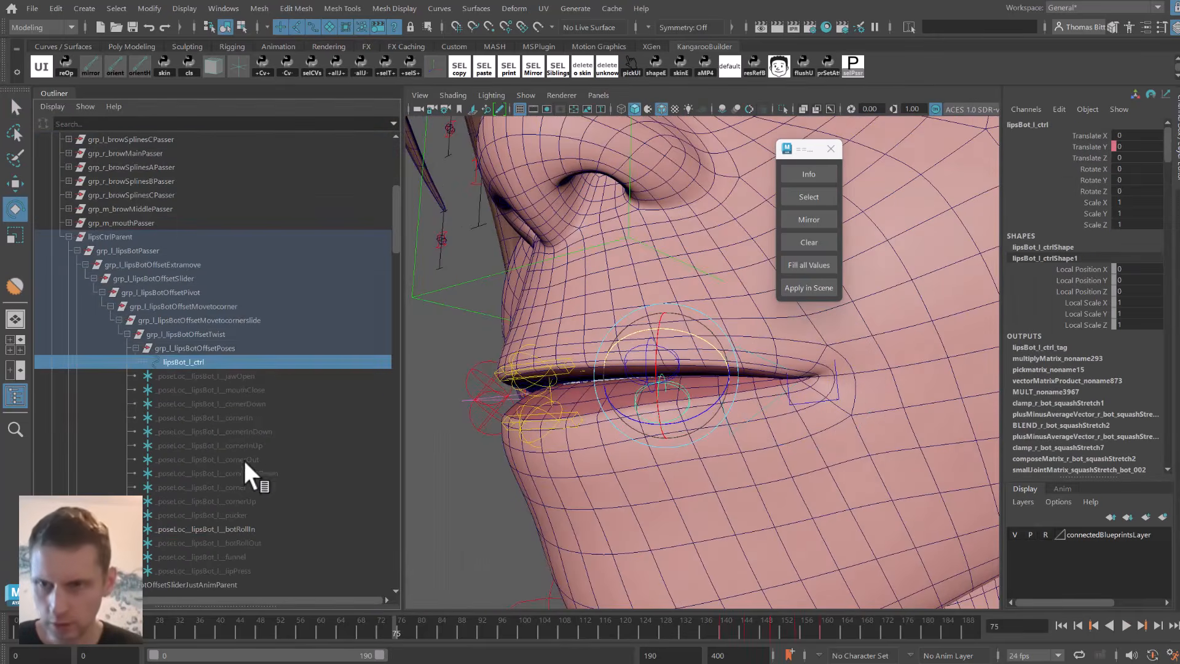
left_click(241, 529)
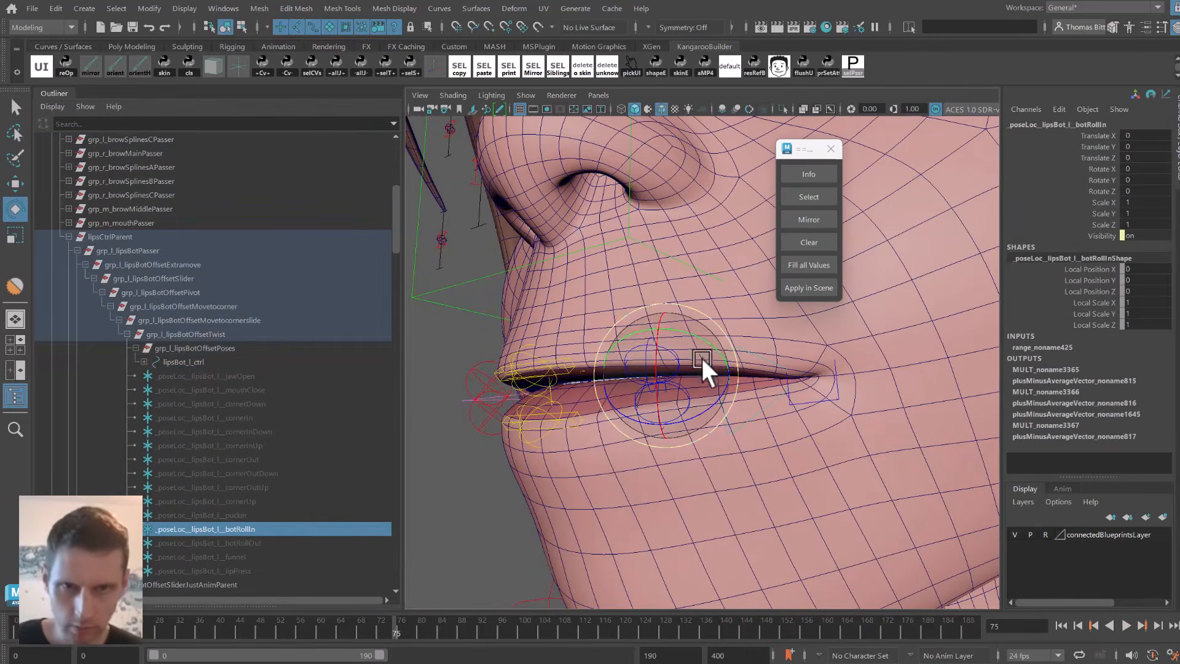
left_click_drag(691, 377, 771, 326)
left_click(810, 225)
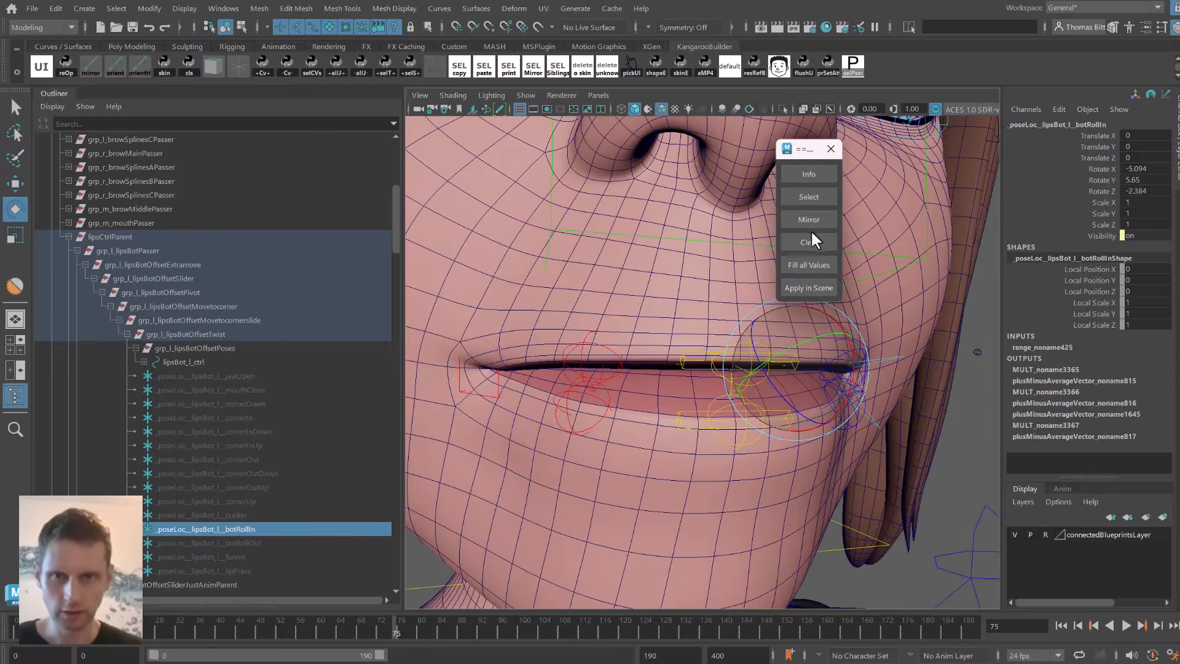
Play the ROM animation to frame 80 and examine the rolled-in and rolled-out lips from both sides.
left_click_drag(697, 358, 610, 367, "alt")
right_click_drag(610, 366, 617, 376, "alt")
key("q")
left_click(564, 400)
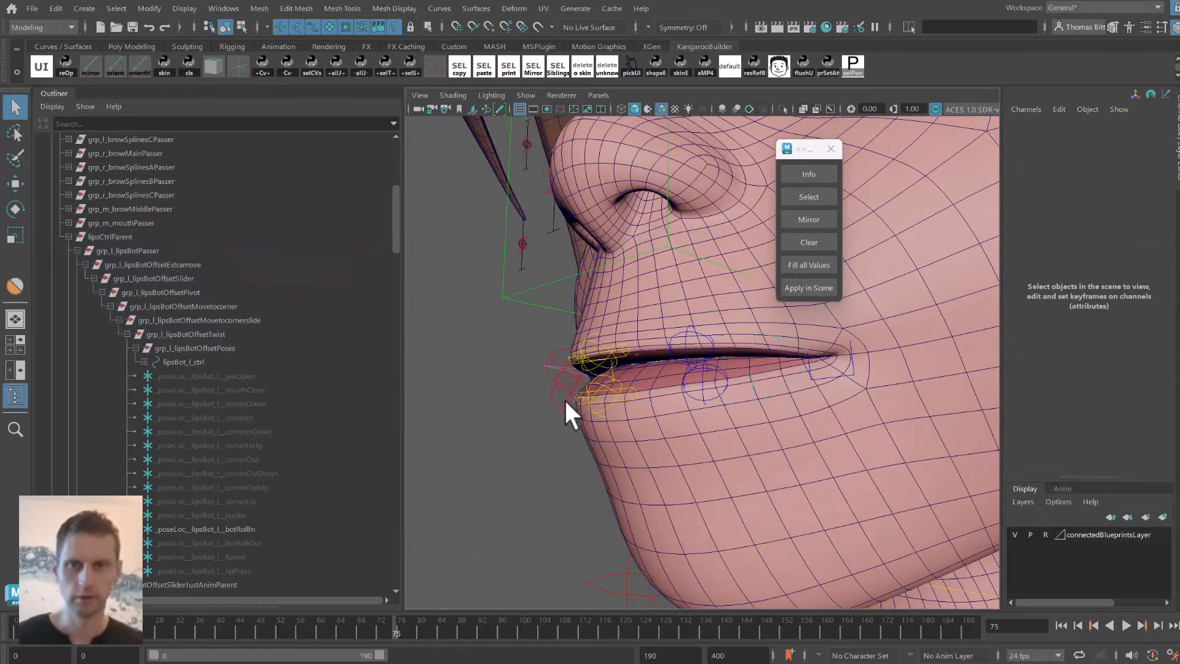
key("alt+v")
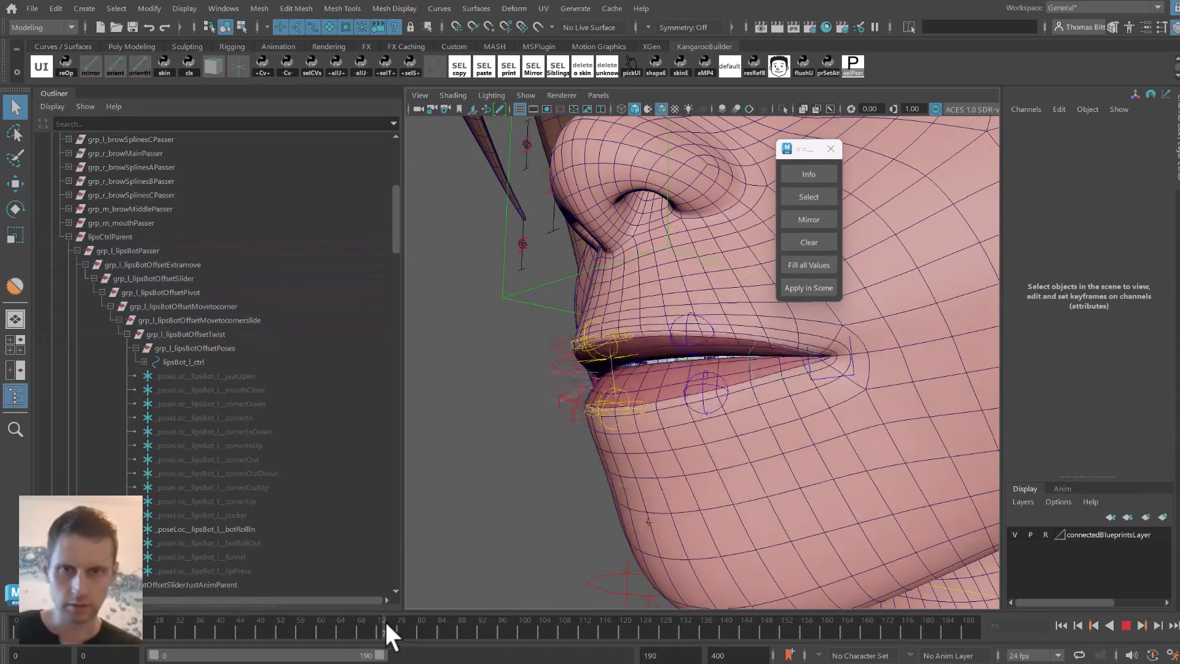
left_click(420, 622)
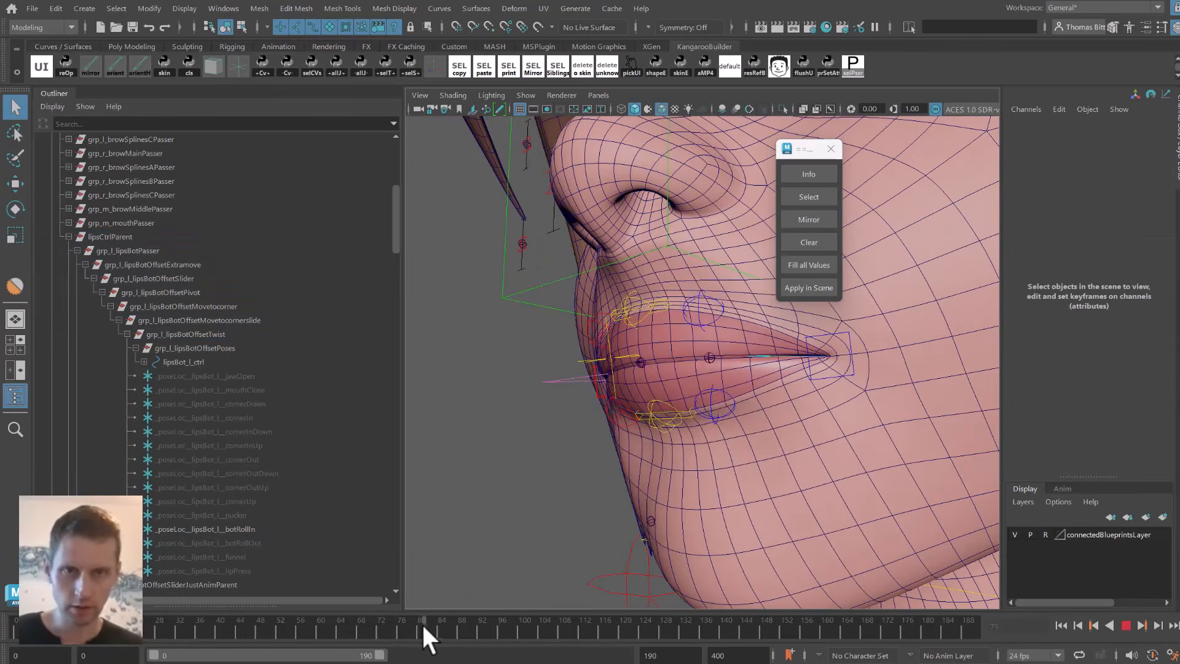
left_click_drag(547, 514, 687, 356, "alt")
right_click_drag(687, 355, 711, 382, "alt")
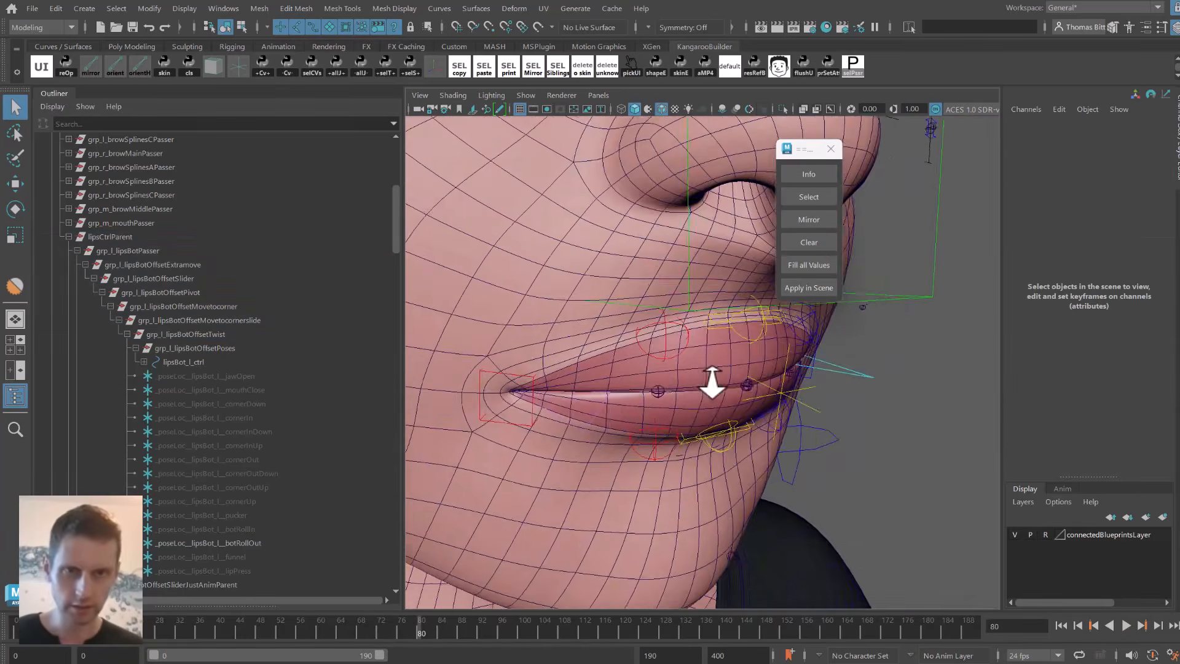
left_click_drag(711, 381, 594, 347, "alt")
Move the topRollOut pose locators of the upper lip controls together to about X -0.121, Y -0.091, Z 0.228.
left_click(732, 341)
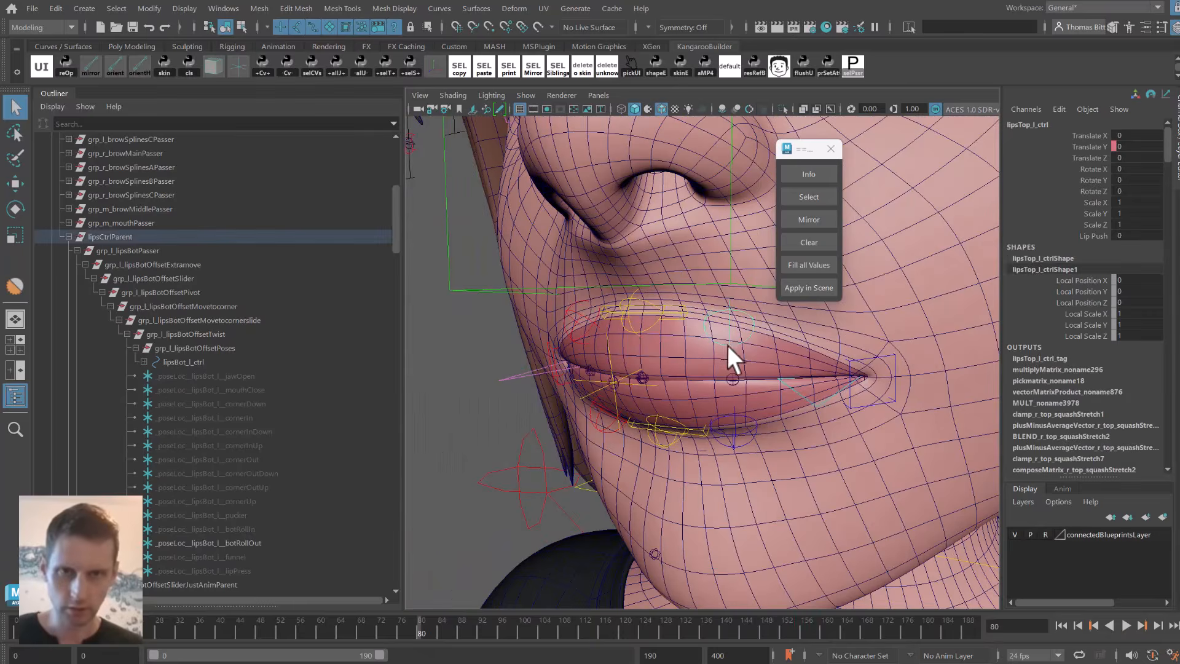
left_click(634, 333, "shift")
left_click_drag(659, 335, 620, 334, "alt")
key("f")
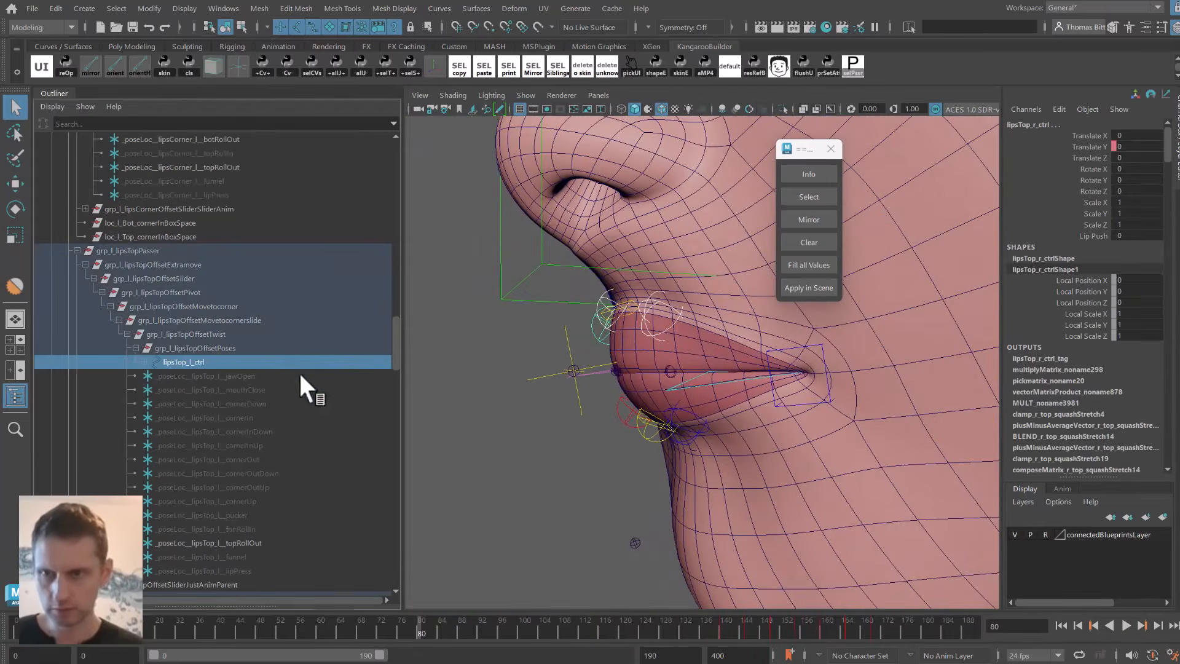
left_click(240, 538)
scroll(387, 381, "down", 10)
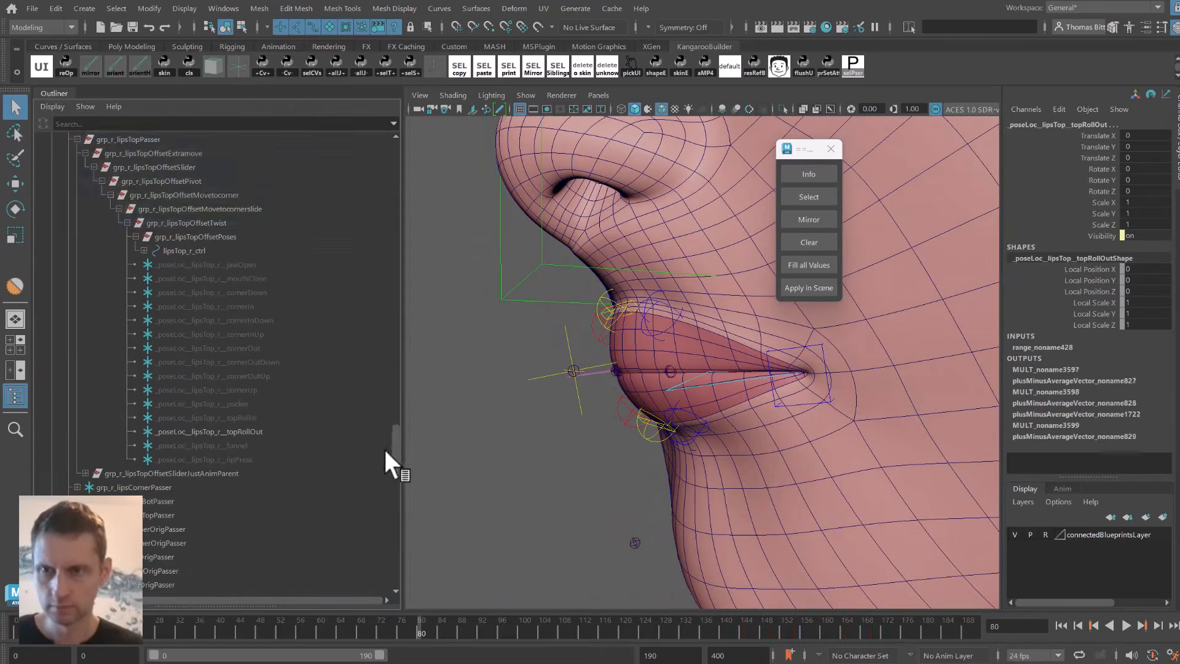
left_click(246, 432)
key("w")
left_click_drag(570, 364, 617, 348, "alt")
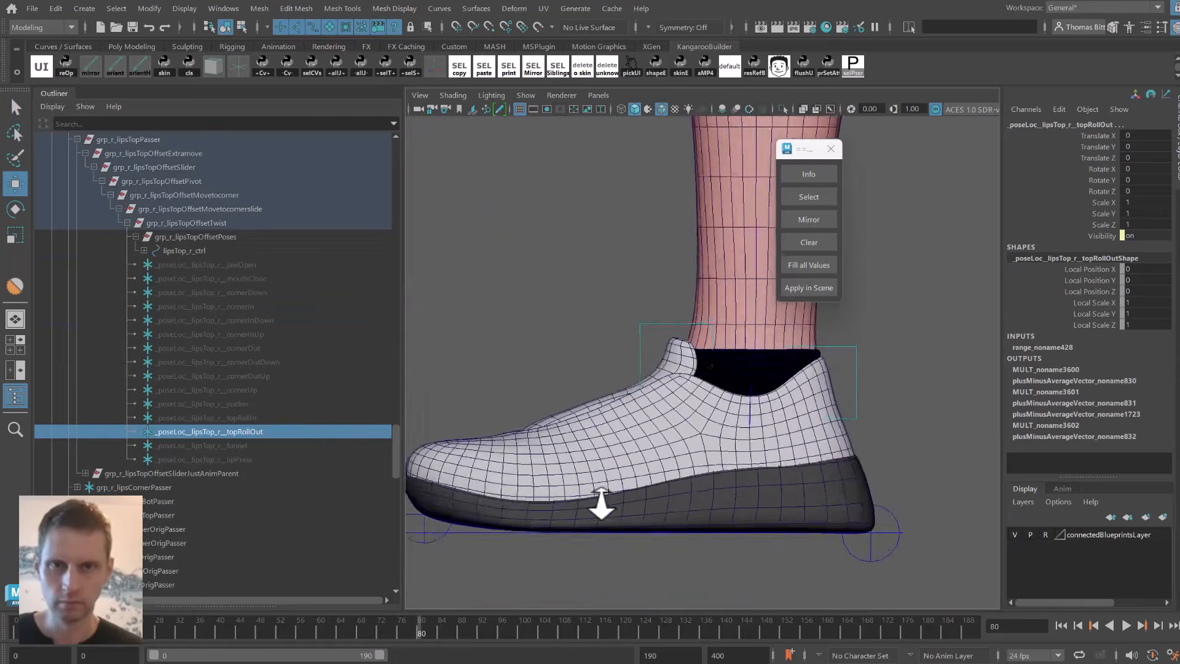
right_click_drag(601, 504, 611, 332, "alt")
middle_click_drag(611, 332, 565, 534, "alt")
right_click_drag(565, 534, 760, 479, "alt")
middle_click_drag(760, 479, 623, 315, "alt")
right_click_drag(622, 316, 670, 421, "alt")
left_click_drag(536, 404, 584, 376)
key("space")
right_click_drag(584, 376, 556, 368, "alt")
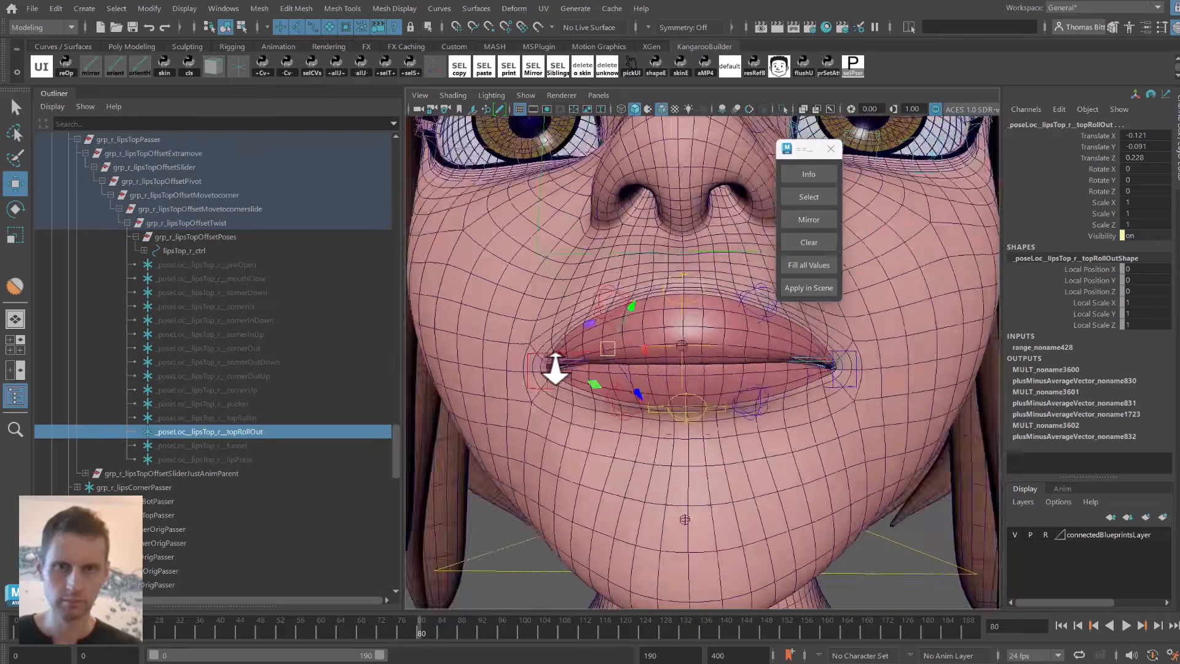
Scrub around frame 81 and examine the rolled-out upper lip in profile and from below.
left_click_drag(555, 369, 458, 399, "alt")
right_click_drag(458, 400, 497, 598, "alt")
mouse_move(414, 622)
left_mouse_down()
mouse_move(401, 624)
mouse_move(425, 621)
left_mouse_up()
right_click_drag(611, 492, 565, 502, "alt")
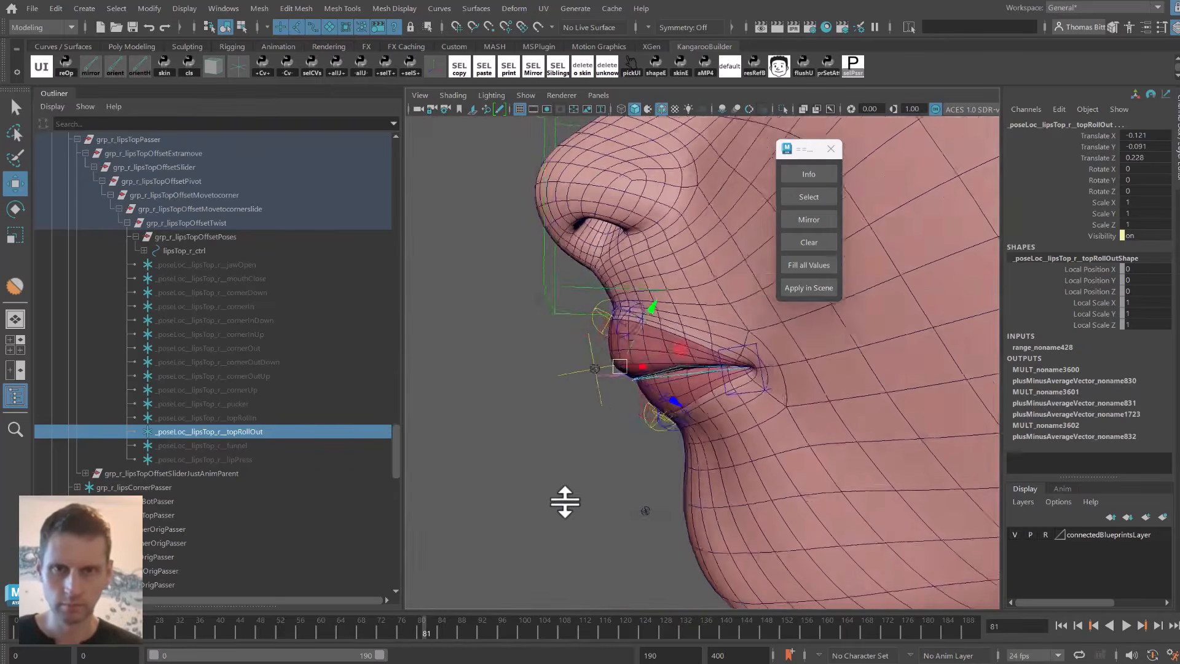
left_click_drag(565, 502, 632, 422, "alt")
right_click_drag(632, 422, 670, 408, "alt")
middle_click_drag(670, 408, 650, 365, "alt")
Move the botRollOut pose locators of the left, middle and right lower lip controls to about X -0.151, Y -0.097, Z 0.306.
key("q")
left_click(715, 342)
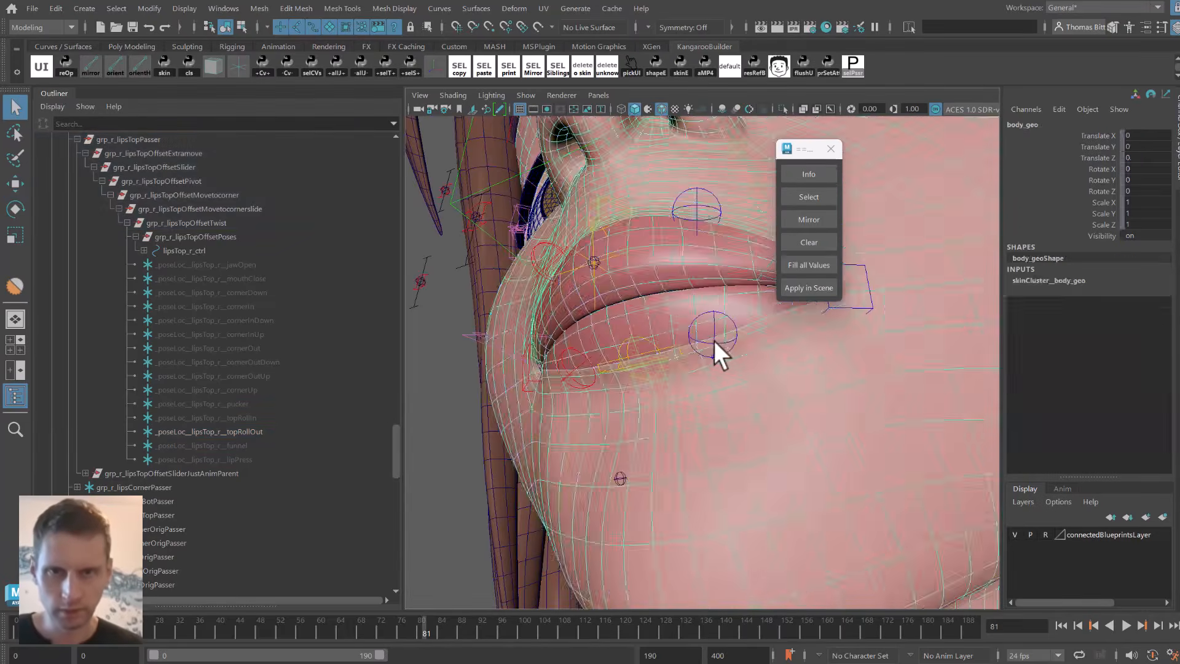
left_click(714, 340)
left_click(638, 375, "shift")
left_click(589, 361, "shift")
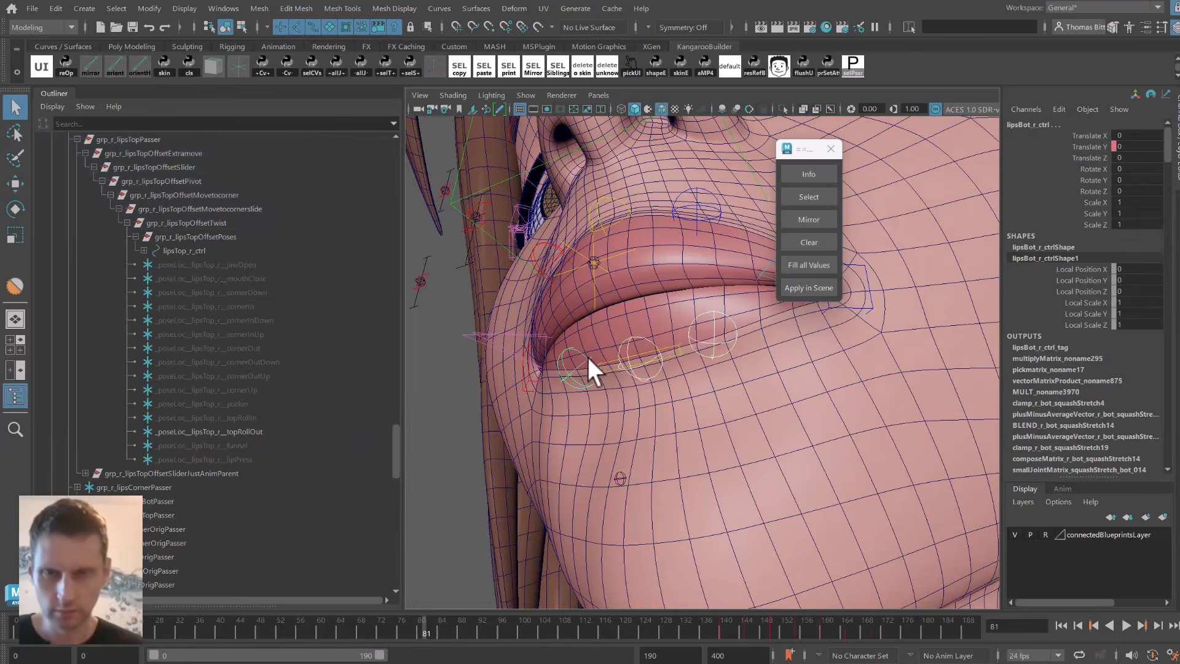
left_click_drag(395, 198, 396, 284)
left_click(255, 390)
left_click(245, 418, "ctrl")
left_click(268, 403, "ctrl")
key("w")
left_click_drag(627, 369, 609, 514, "alt")
mouse_move(423, 639)
left_mouse_down()
mouse_move(396, 640)
mouse_move(424, 633)
left_mouse_up()
mouse_move(613, 334)
left_mouse_down("alt")
mouse_move(559, 334)
mouse_move(651, 330)
mouse_move(581, 340)
mouse_move(614, 352)
mouse_move(601, 354)
left_mouse_up("alt")
left_click_drag(601, 355, 587, 358)
Exclude the middle locator and rotate the side botRollOut pose locators of the lower lip about -8.2 degrees in Z.
key("e")
key("space")
left_click_drag(580, 282, 632, 311, "alt")
left_click_drag(415, 623, 419, 617)
left_click_drag(397, 281, 398, 257)
left_click(312, 306, "ctrl")
left_click_drag(620, 316, 630, 324)
Scrub the ROM animation around frames 90 to 95 and examine the sideways mouth movement from several angles.
left_click_drag(630, 325, 575, 336, "alt")
left_click_drag(417, 625, 477, 608)
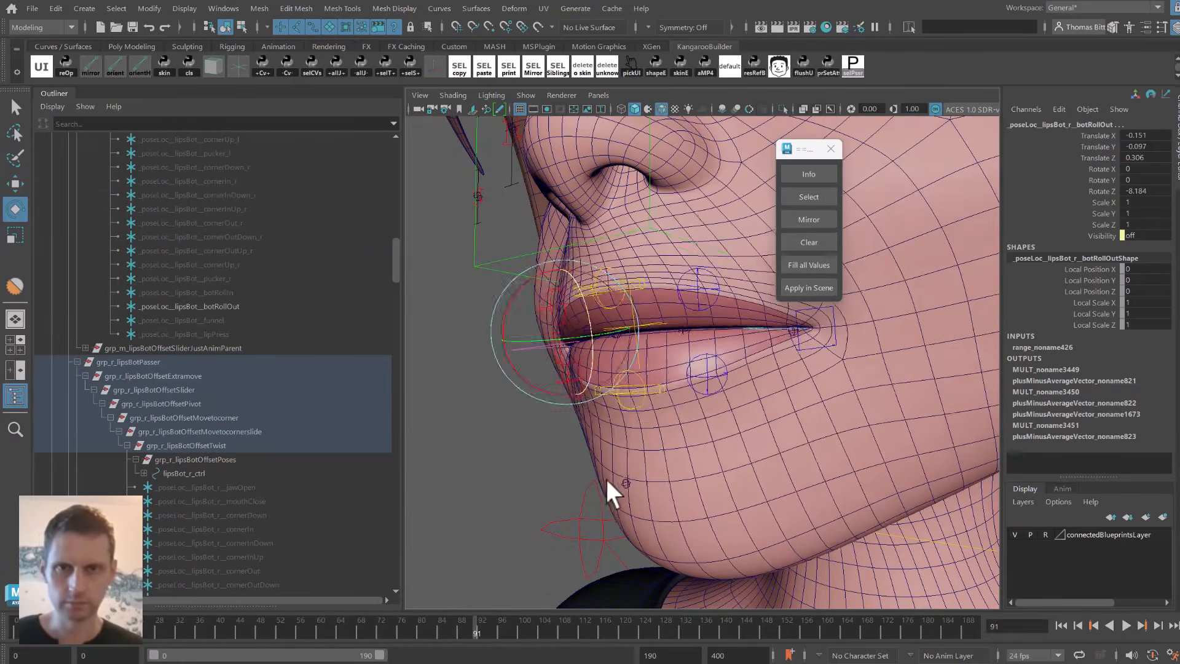
left_click_drag(606, 479, 641, 504, "alt")
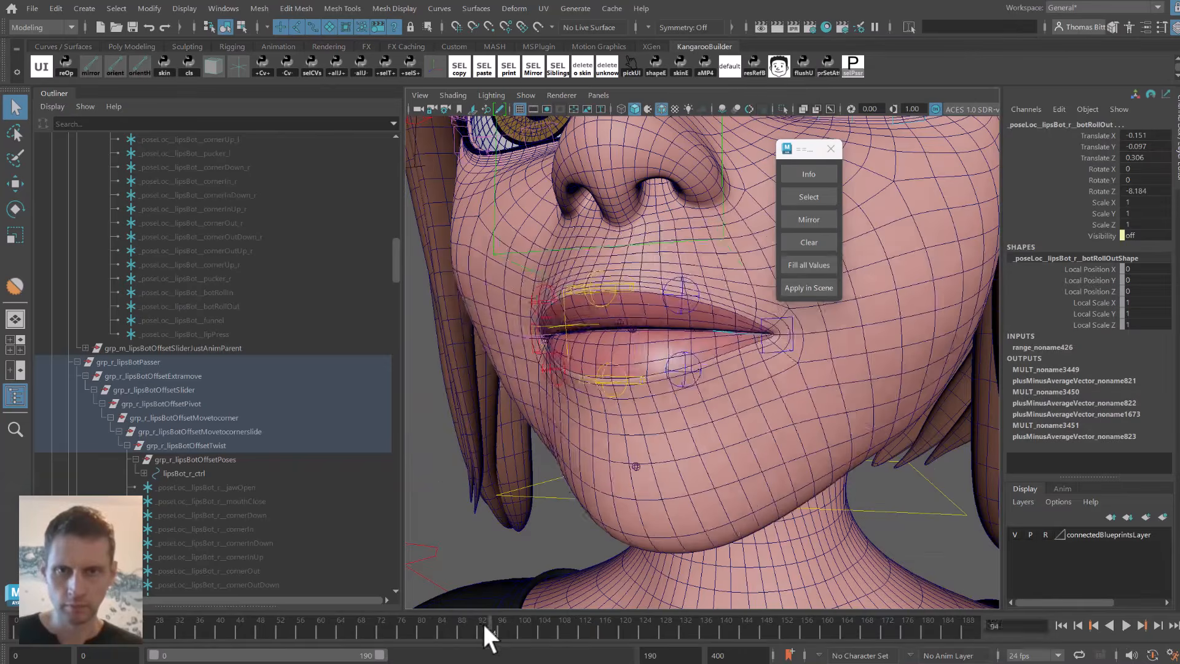
mouse_move(483, 623)
left_mouse_down()
mouse_move(442, 614)
mouse_move(507, 607)
mouse_move(497, 606)
left_mouse_up()
left_click_drag(628, 501, 610, 483, "alt")
left_click_drag(501, 629, 472, 604)
left_click_drag(725, 350, 744, 443, "alt")
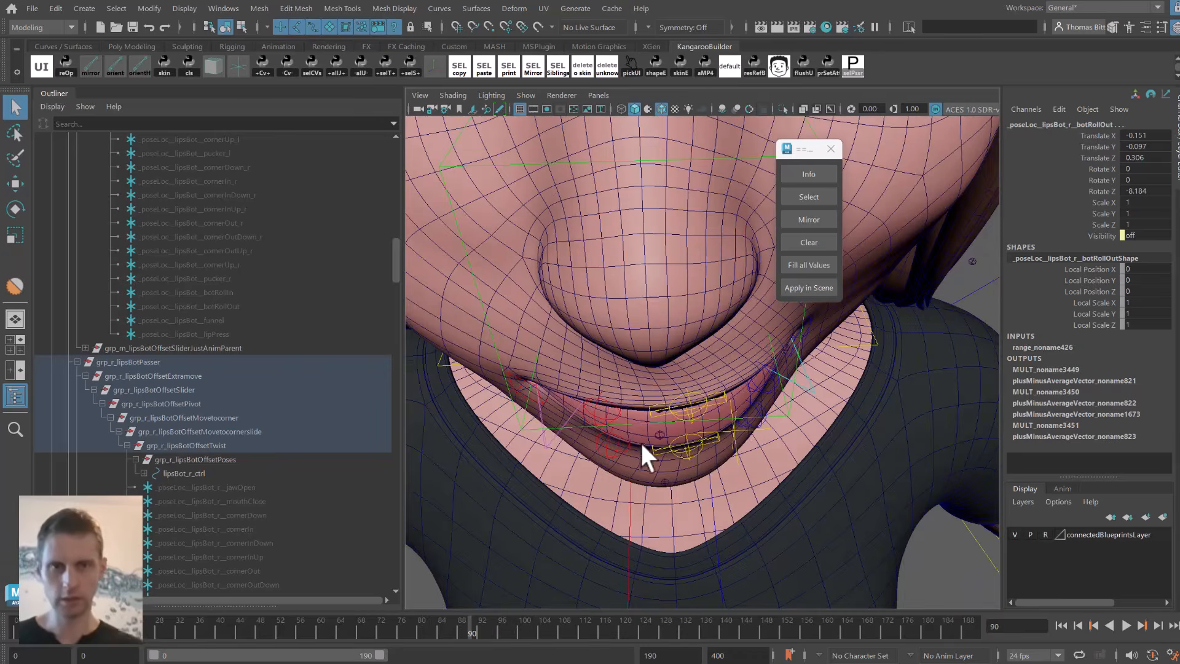
left_click_drag(715, 444, 742, 300, "alt")
Select the passer group of the mouth control and review its rotate, translate and lips-end follow strength attributes.
left_click(762, 351)
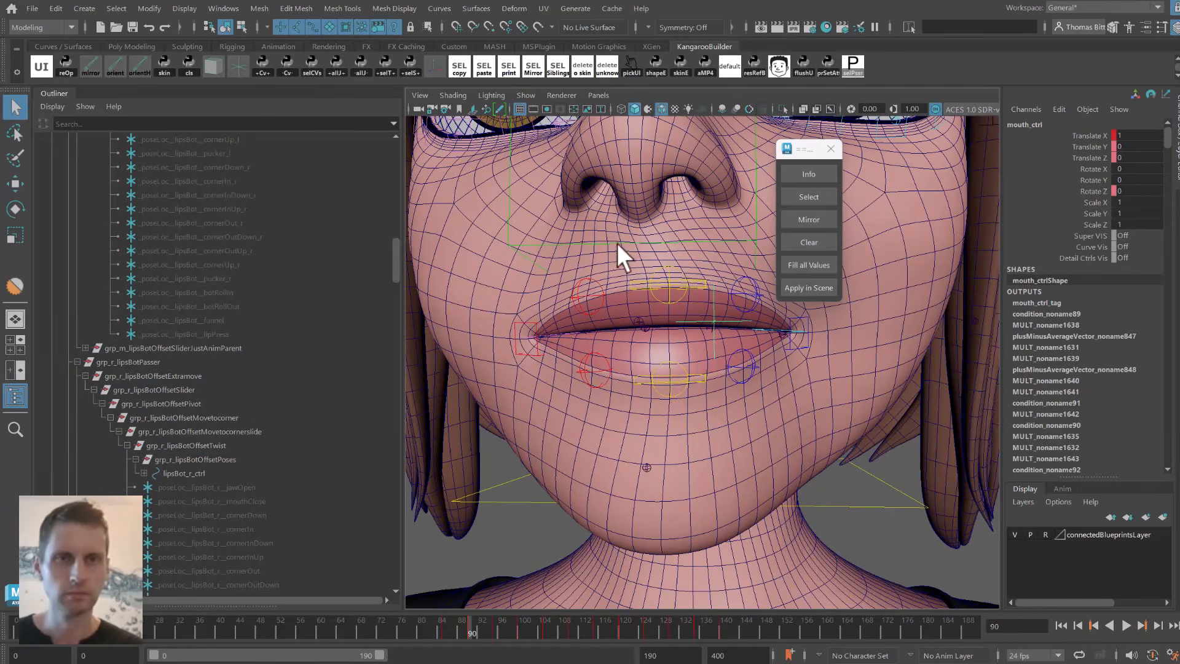
left_click(853, 65)
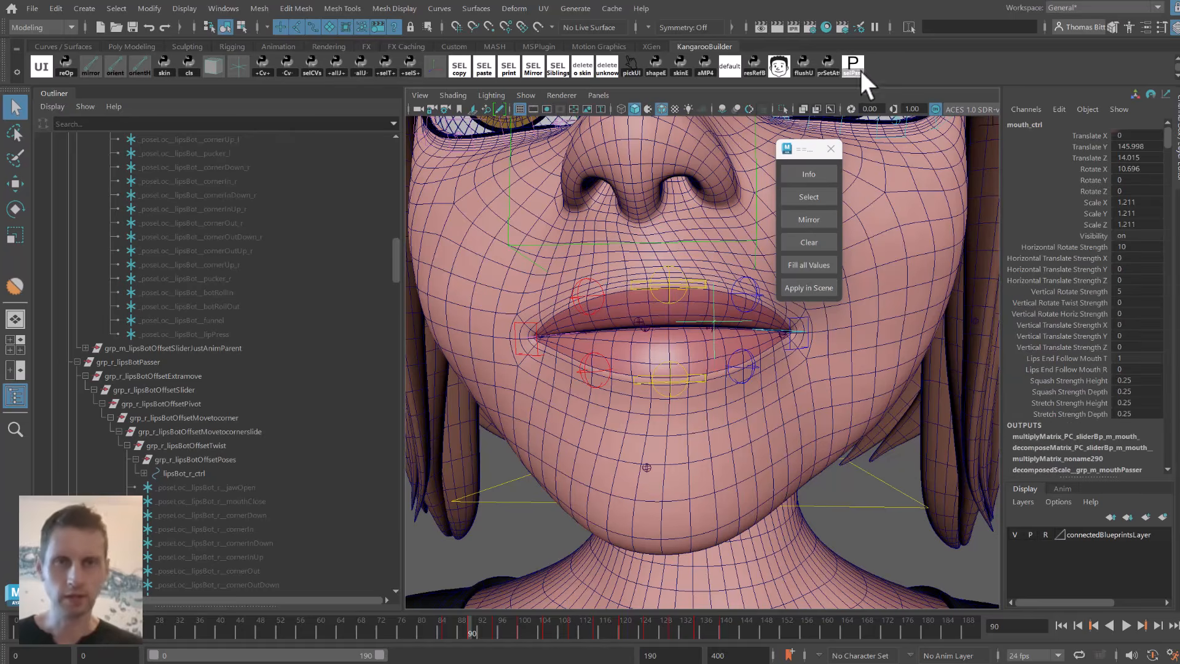
left_click_drag(691, 258, 713, 288, "alt")
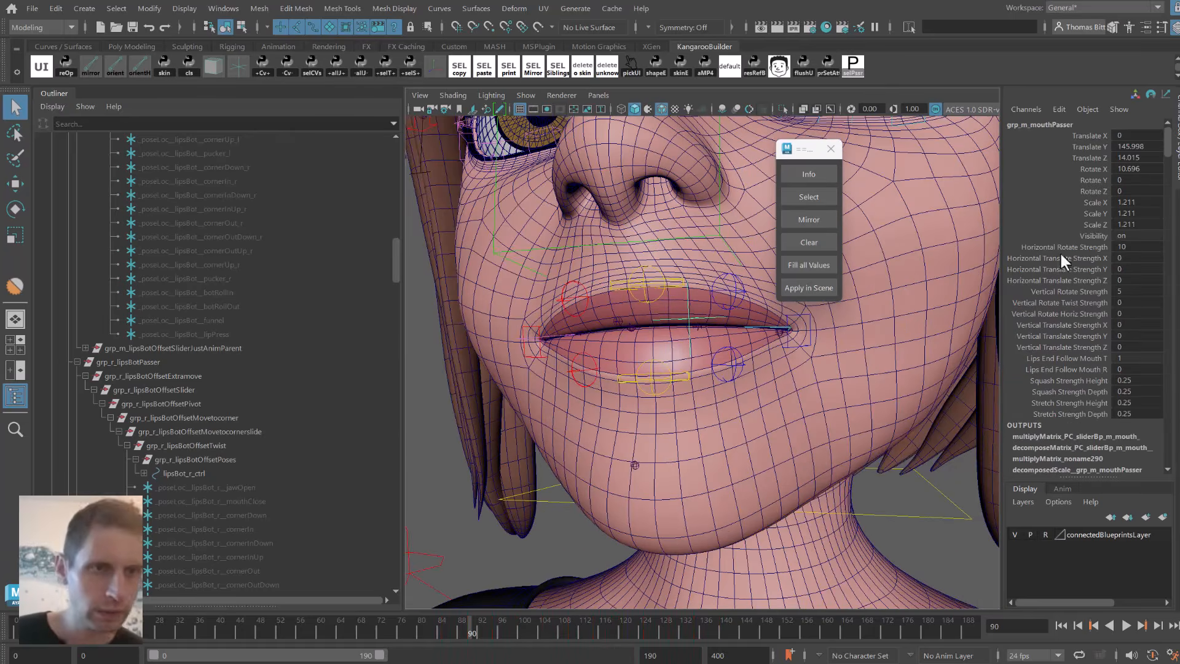
left_click_drag(1075, 251, 1071, 368)
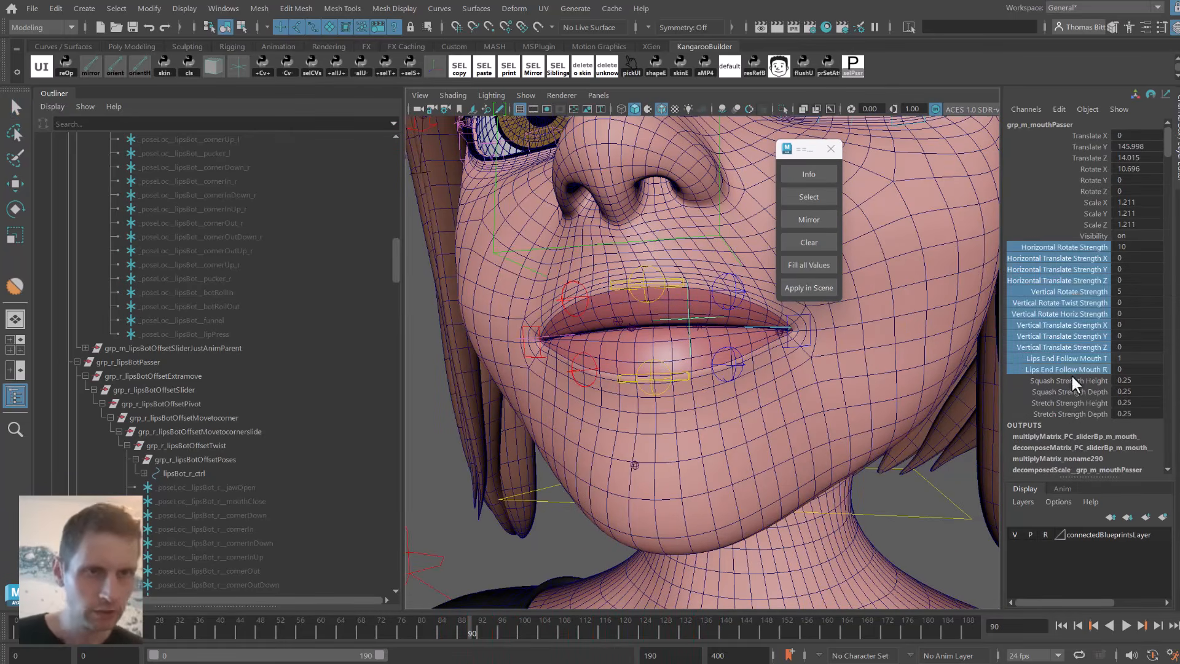
left_click(1047, 280)
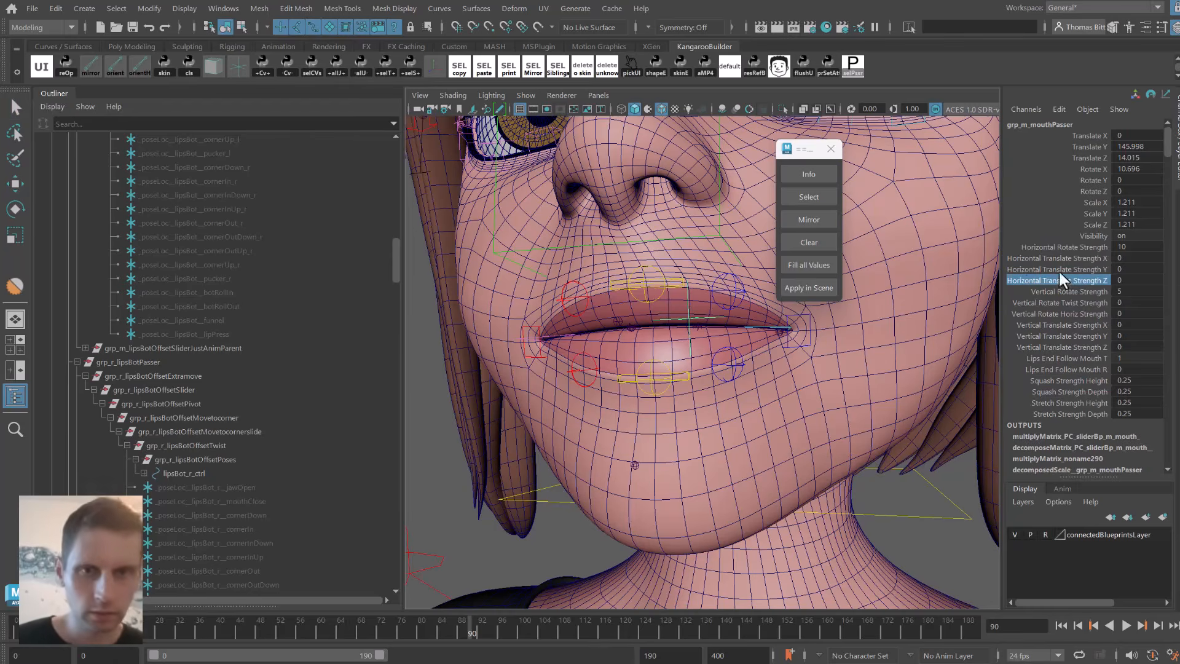
left_click_drag(691, 370, 805, 351, "alt")
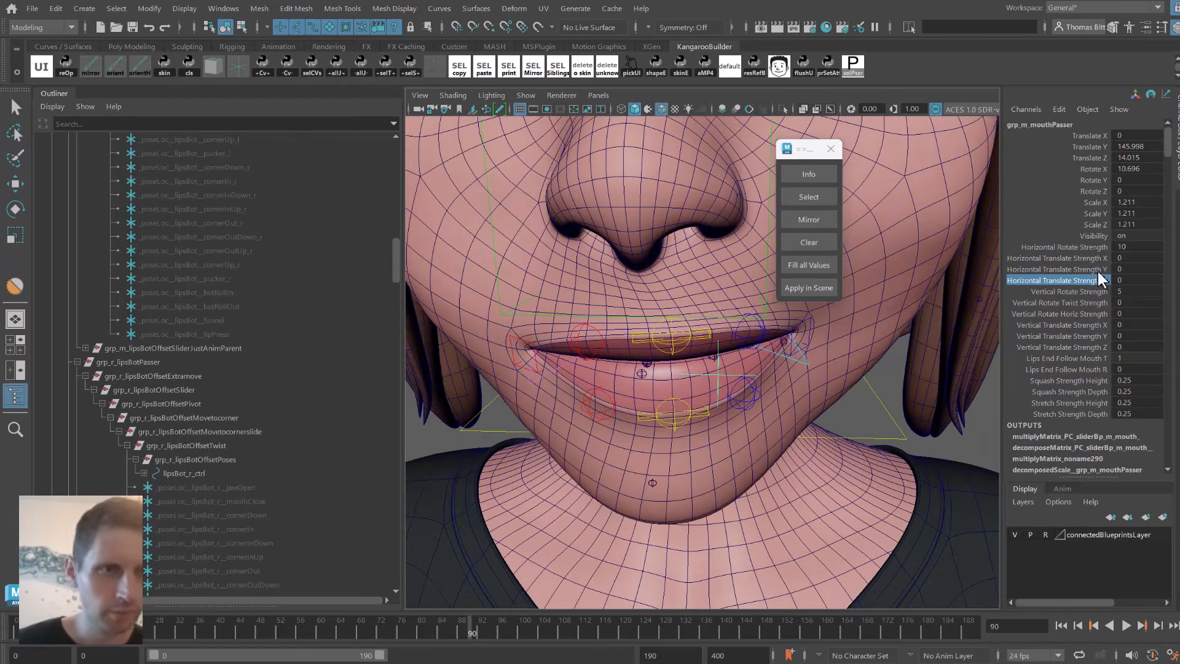
Try raising the mouth passer's Horizontal Rotate Strength to about 12.69.
left_click(1070, 248)
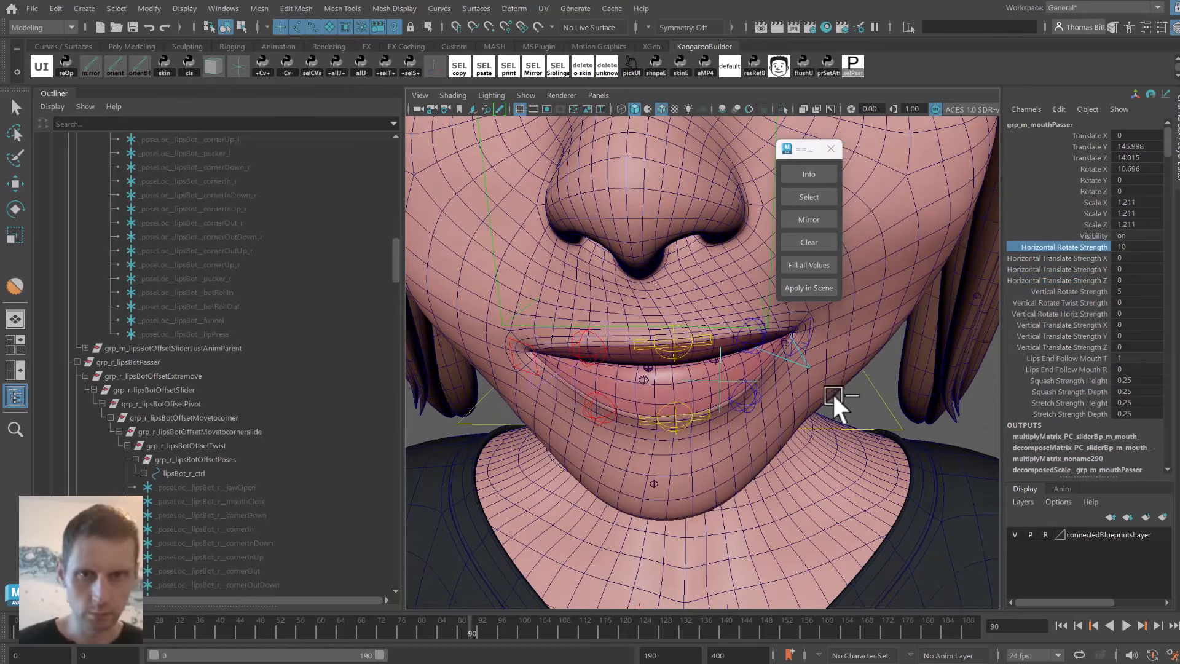
middle_click_drag(832, 393, 869, 379)
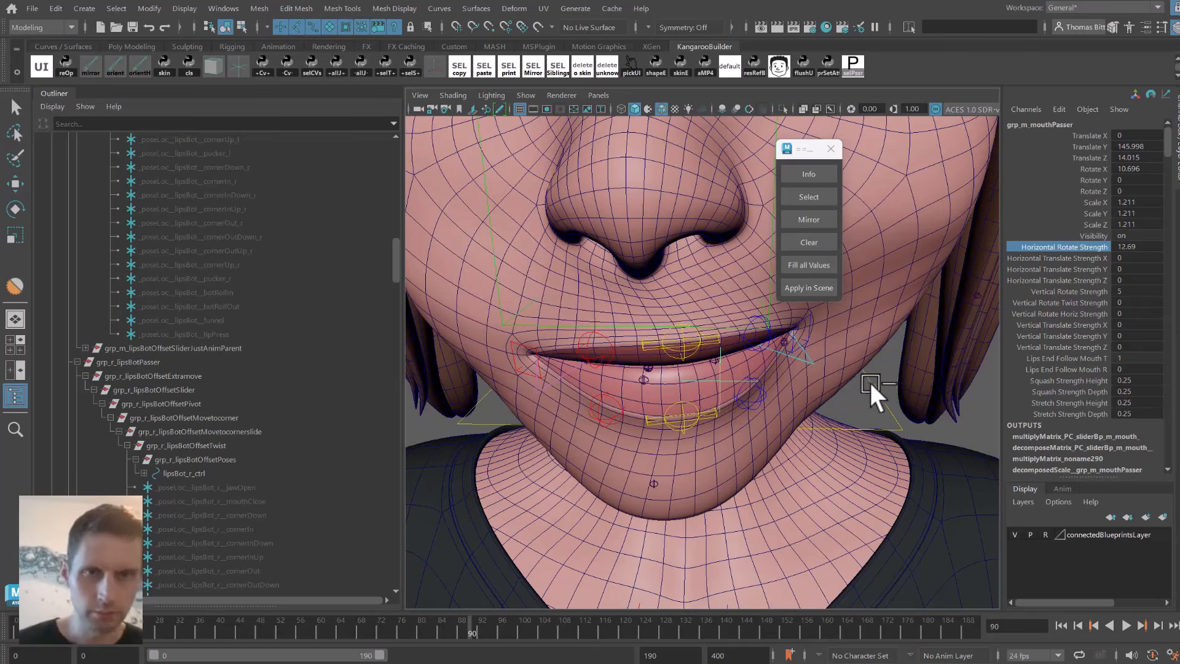
key("ctrl+z")
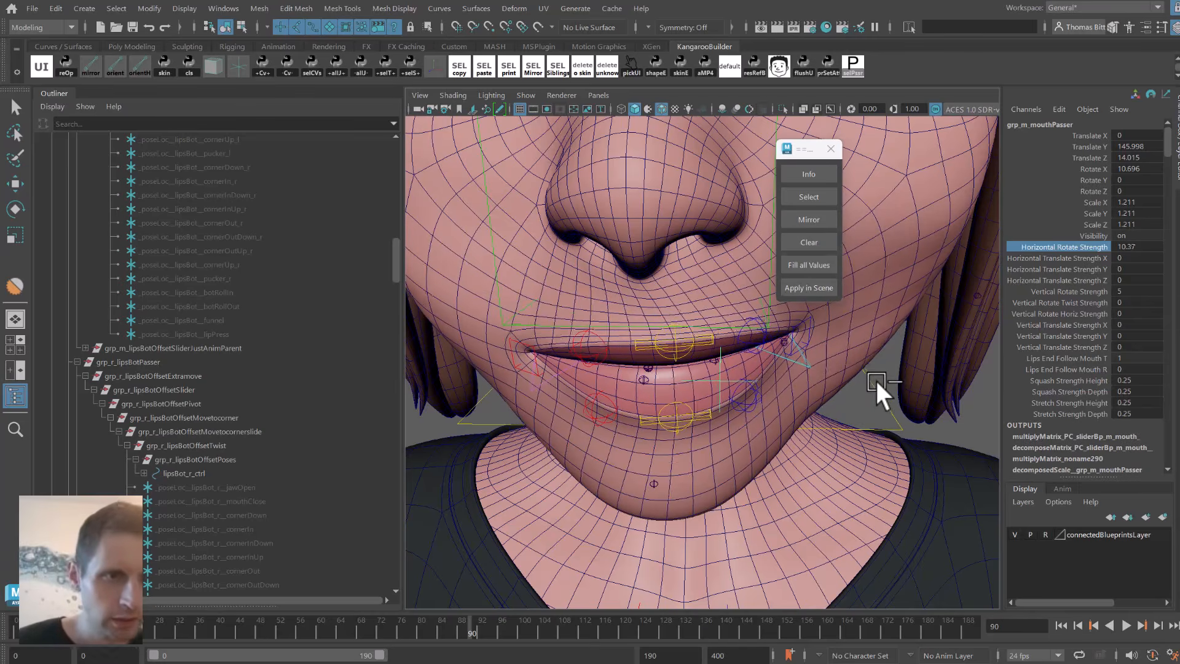
Set the mouth passer's Horizontal Translate Strength X to about 1.57 so the mouth travels further sideways at frame 90.
left_click(1056, 258)
middle_click_drag(848, 367, 751, 326)
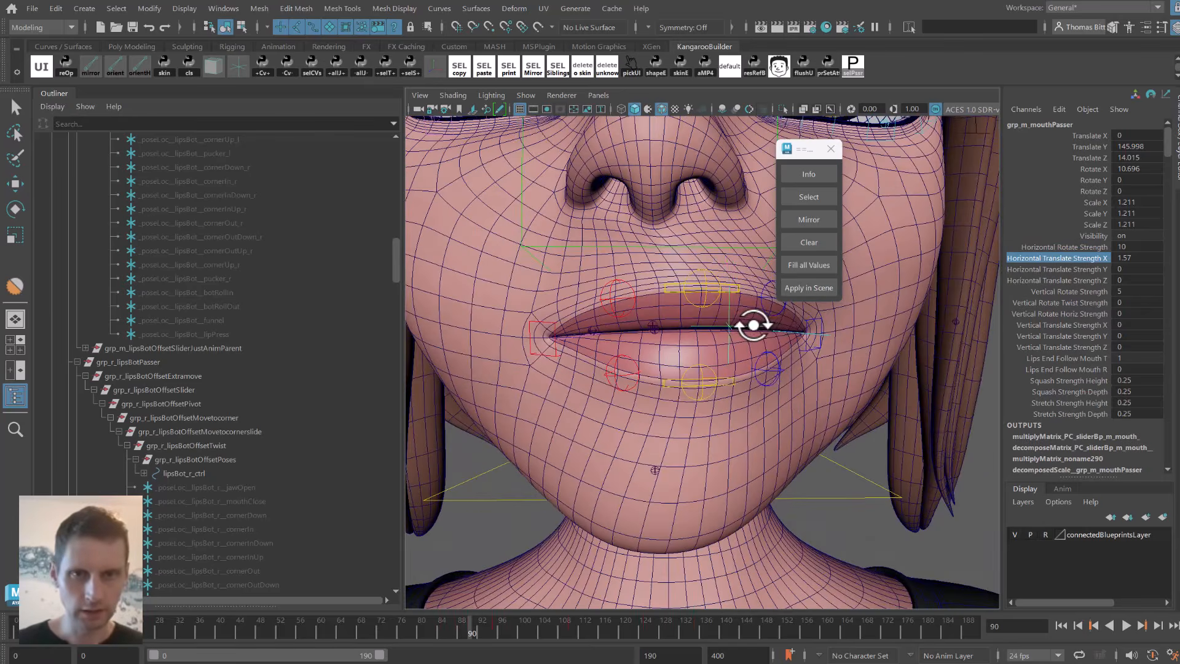
left_click(753, 324)
key("w")
left_click_drag(772, 328, 796, 334)
key("Up")
key("Up")
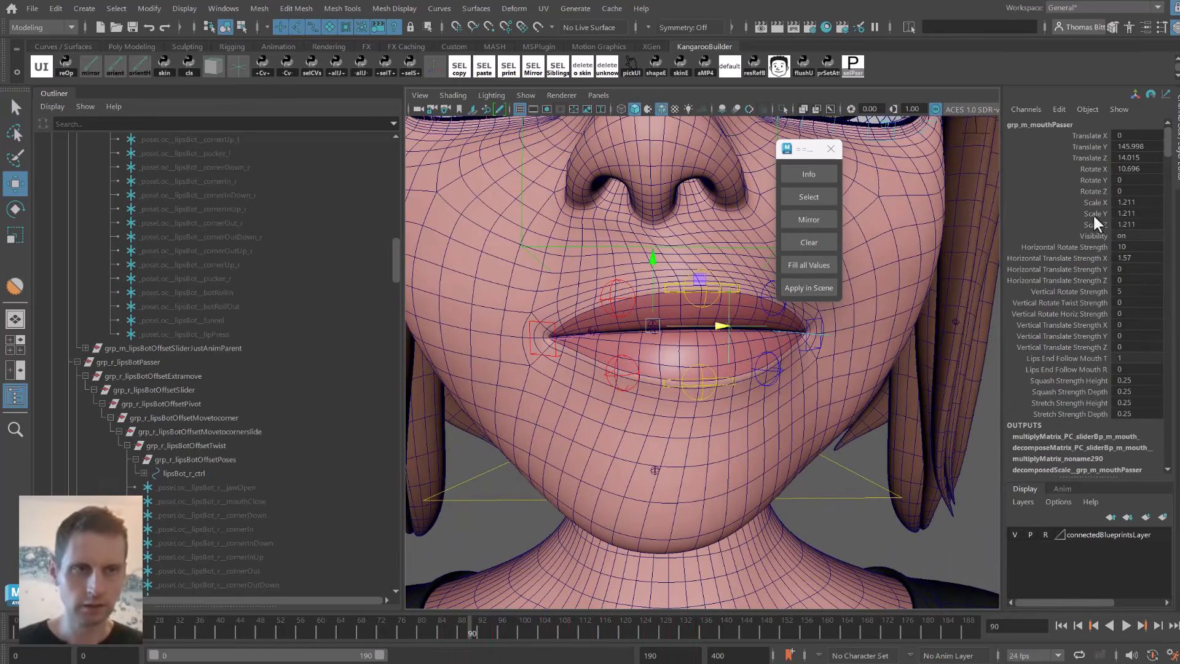
Play and scrub through the ROM animation from about frame 88 to 106 and examine the mouth movement from the front and side.
key("alt+v")
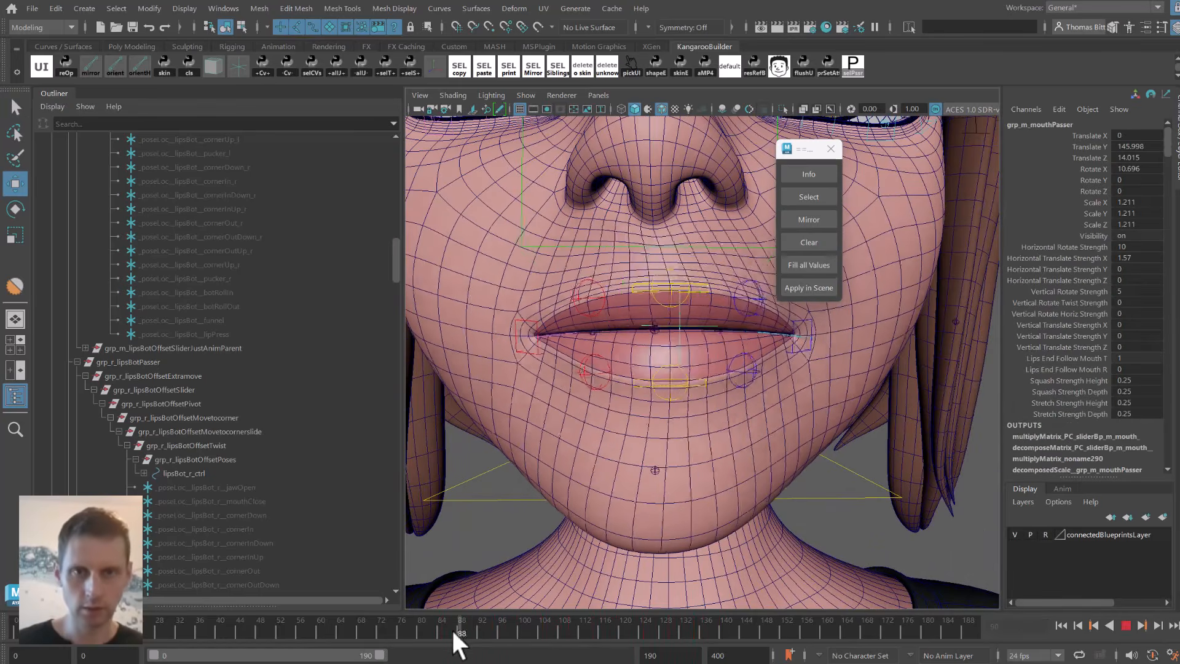
mouse_move(491, 632)
left_mouse_down()
mouse_move(507, 628)
mouse_move(448, 613)
mouse_move(472, 616)
left_mouse_up()
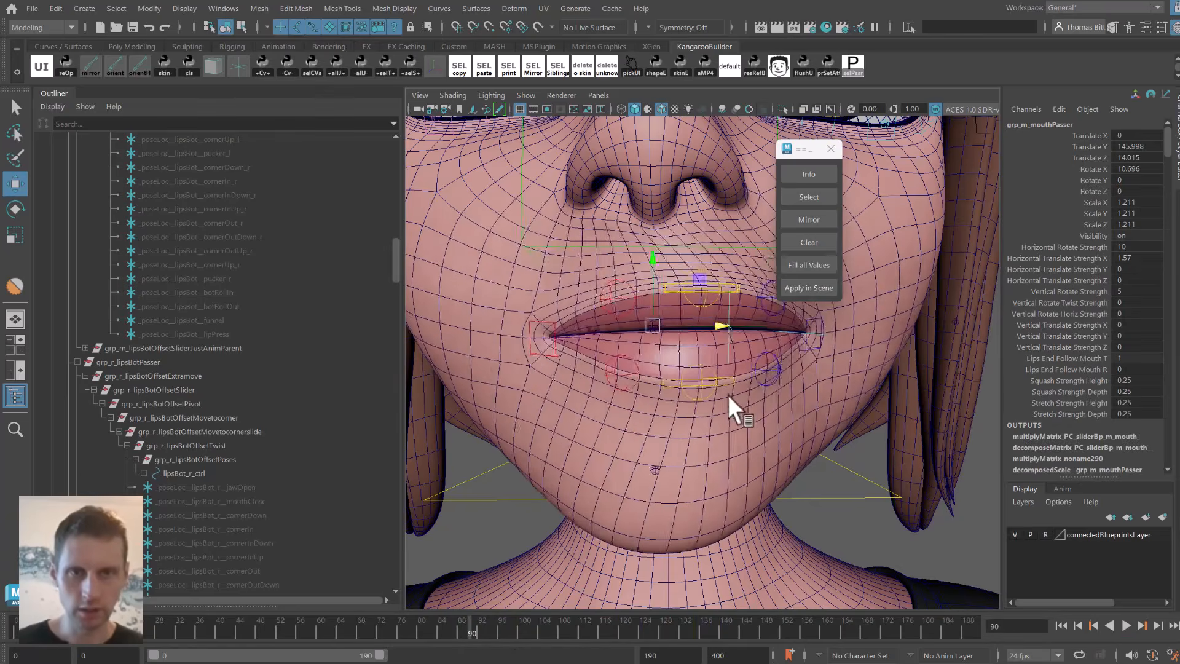
mouse_move(727, 395)
left_mouse_down("alt")
mouse_move(713, 422)
mouse_move(725, 408)
left_mouse_up("alt")
key("alt+v")
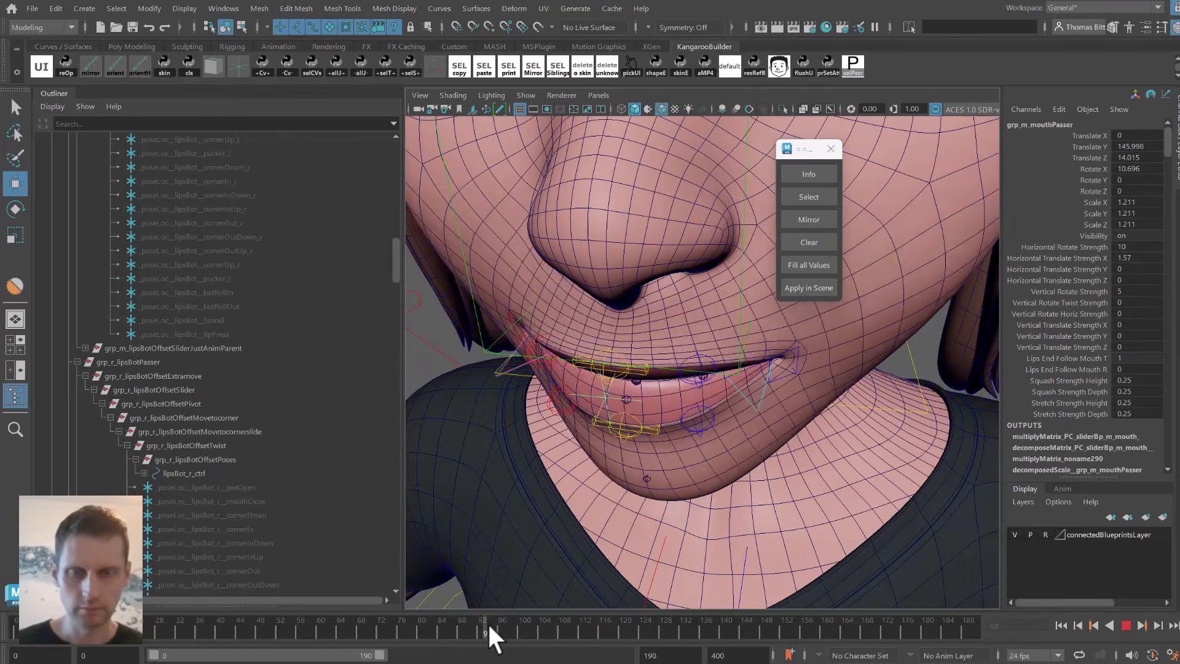
left_click_drag(552, 621, 551, 618)
left_click_drag(648, 462, 598, 417, "alt")
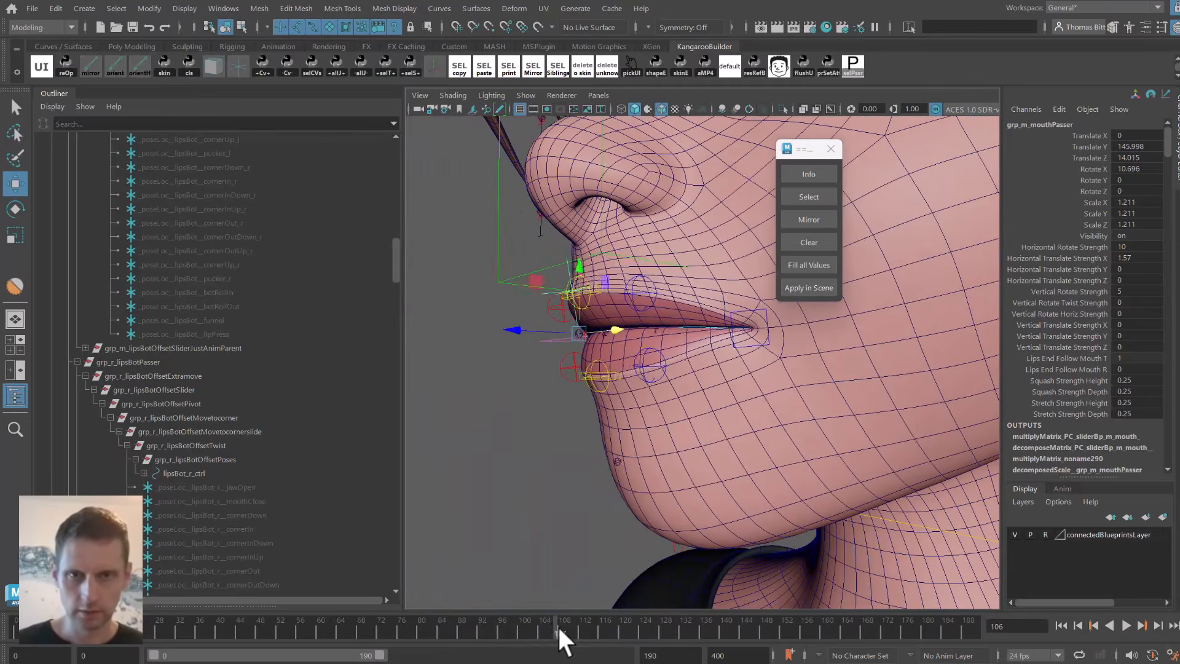
key("alt+v")
left_click_drag(546, 620, 546, 616)
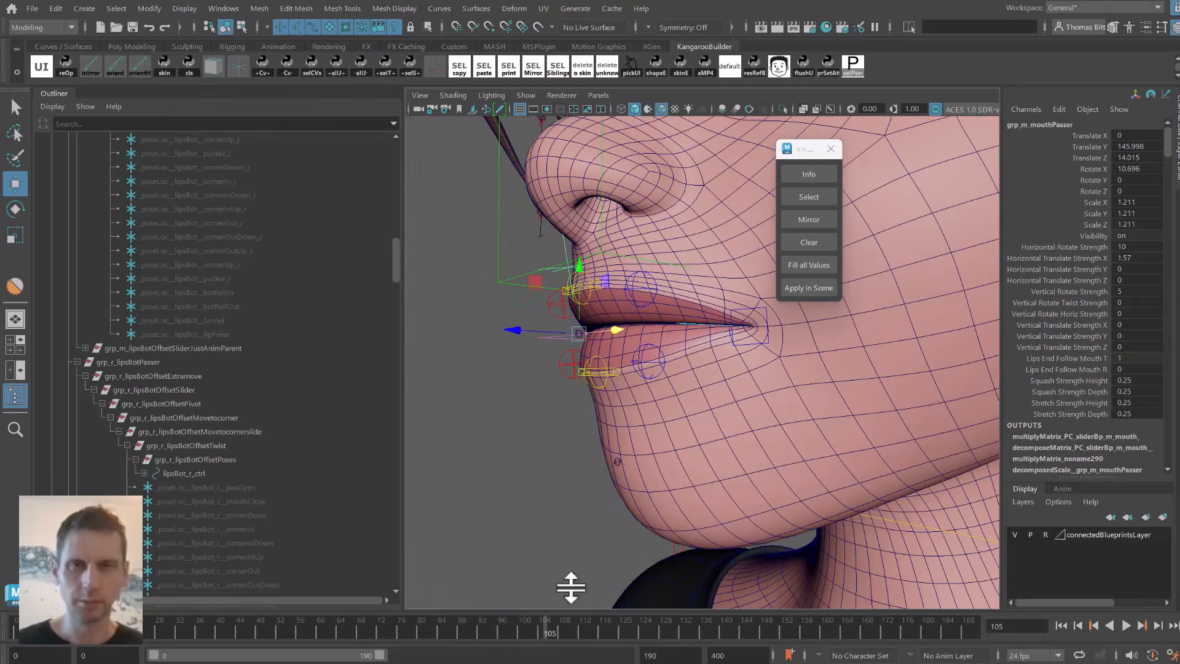
left_click_drag(607, 298, 633, 291, "alt")
key("q")
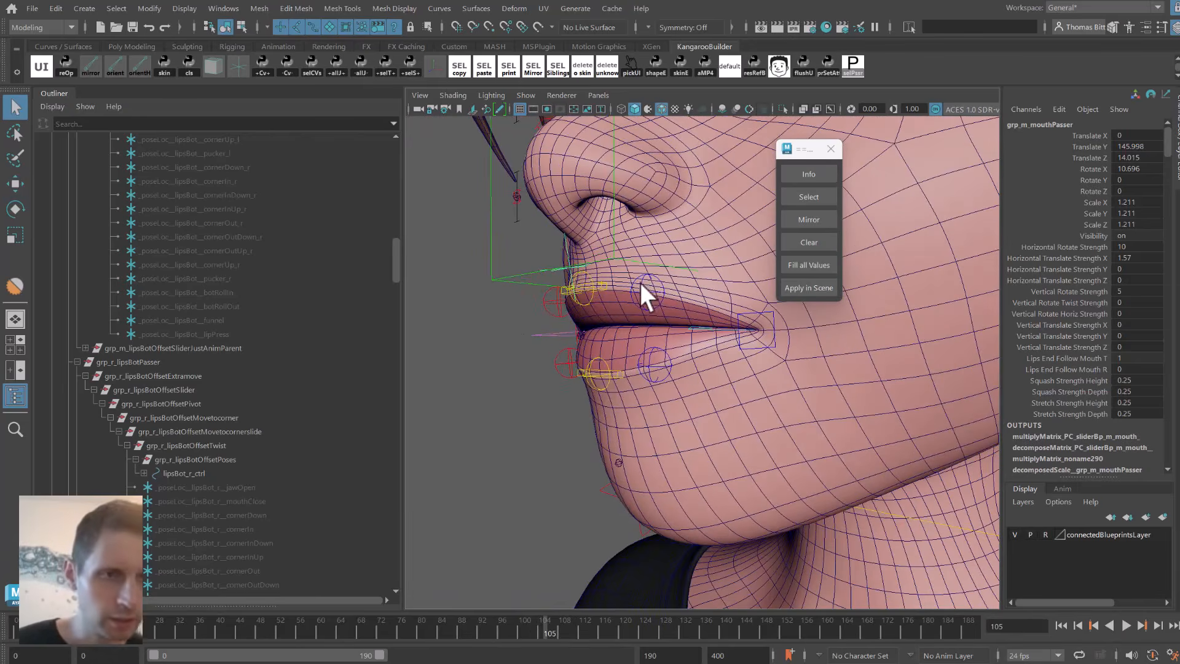
Set the mouth passer's Vertical Rotate Strength to about 11.92 and scrub the frames around 105 to check it.
left_click(1079, 288)
middle_click_drag(643, 338, 774, 335)
mouse_move(546, 622)
left_mouse_down()
mouse_move(524, 625)
mouse_move(578, 601)
mouse_move(545, 608)
left_mouse_up()
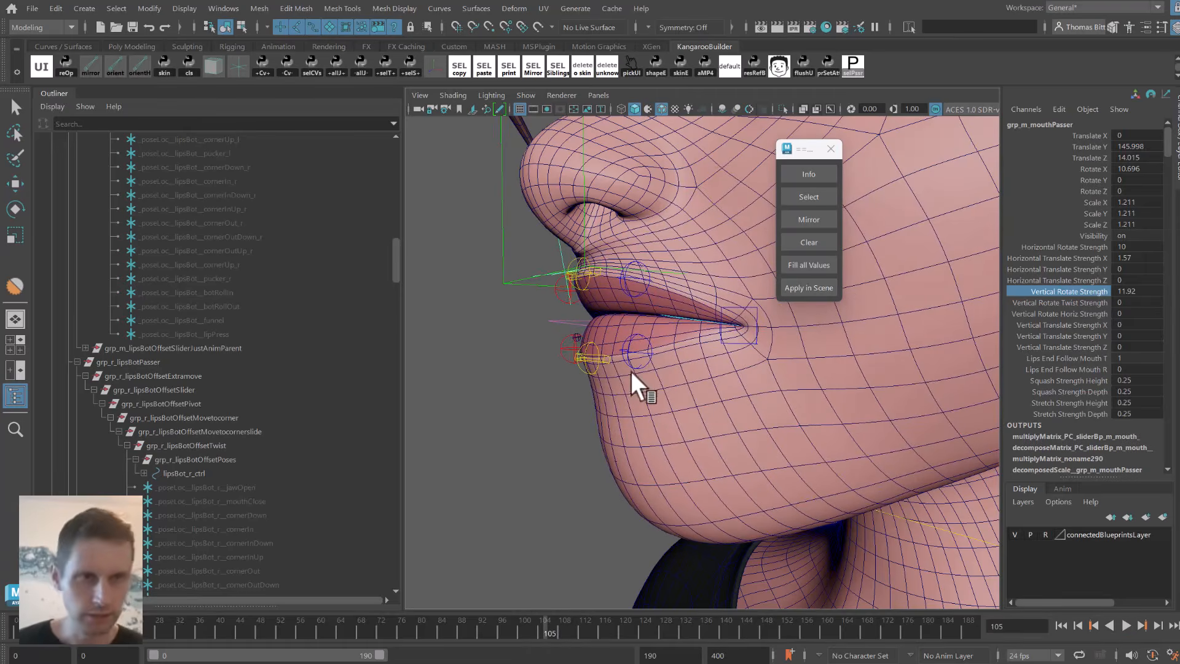
Set the mouth passer's Vertical Translate Strength Z to 1.1 and play the vertical mouth movement up to frame 108.
left_click_drag(637, 385, 595, 397, "alt")
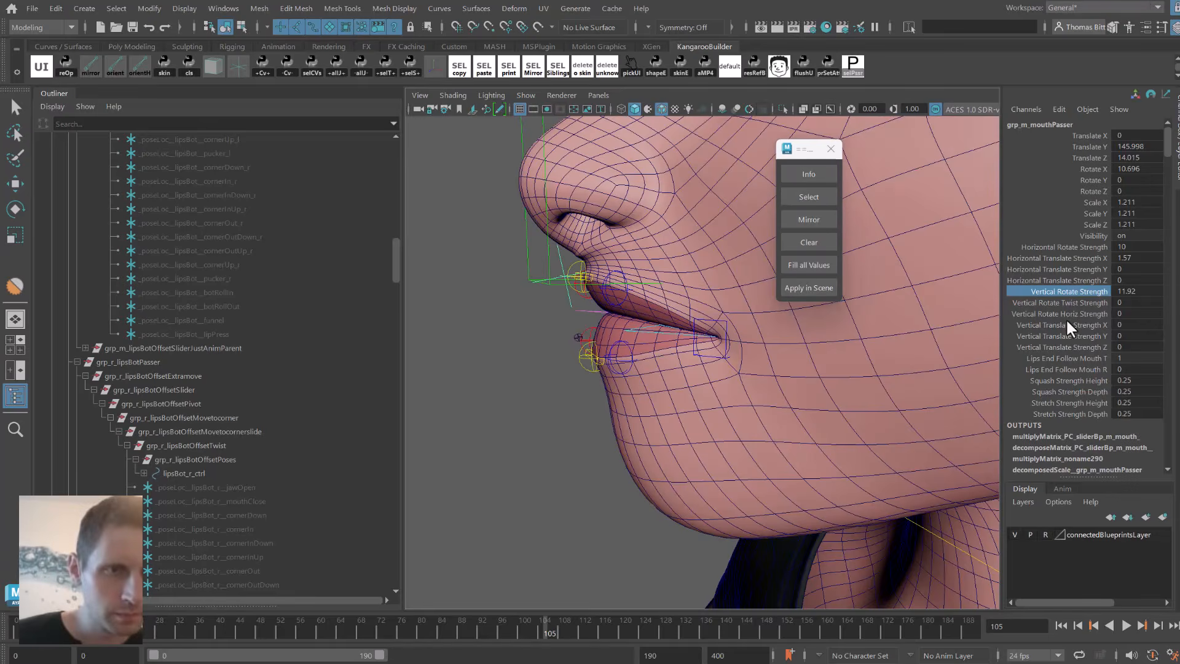
left_click(1075, 344)
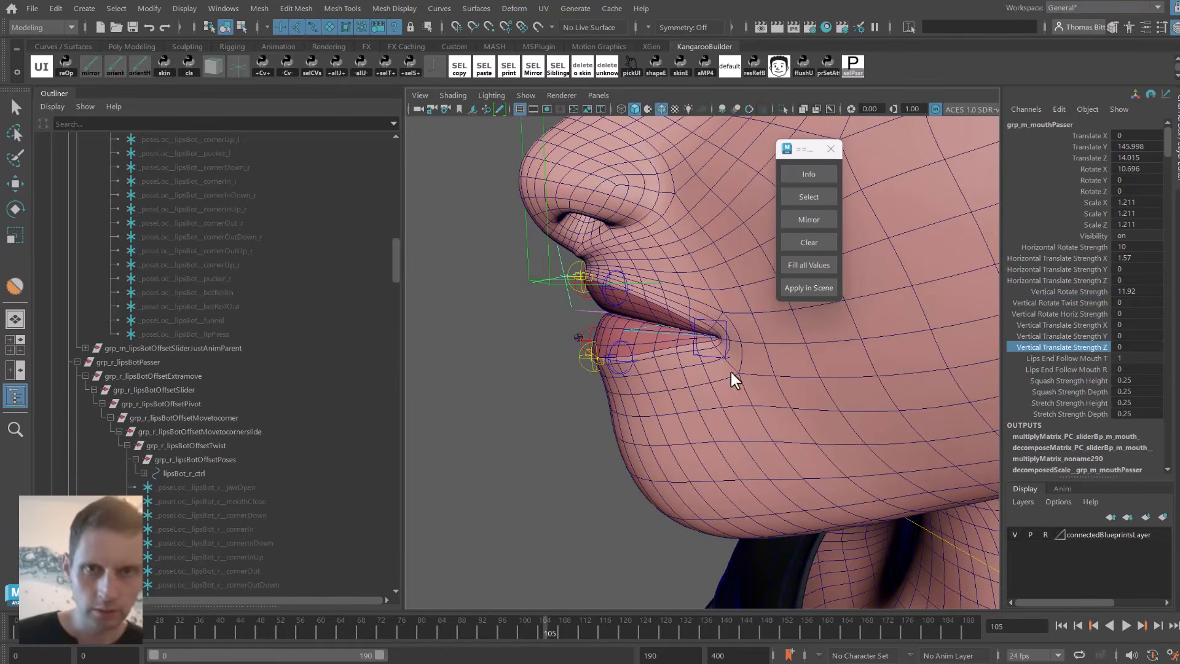
middle_click_drag(731, 372, 776, 375)
key("alt+v")
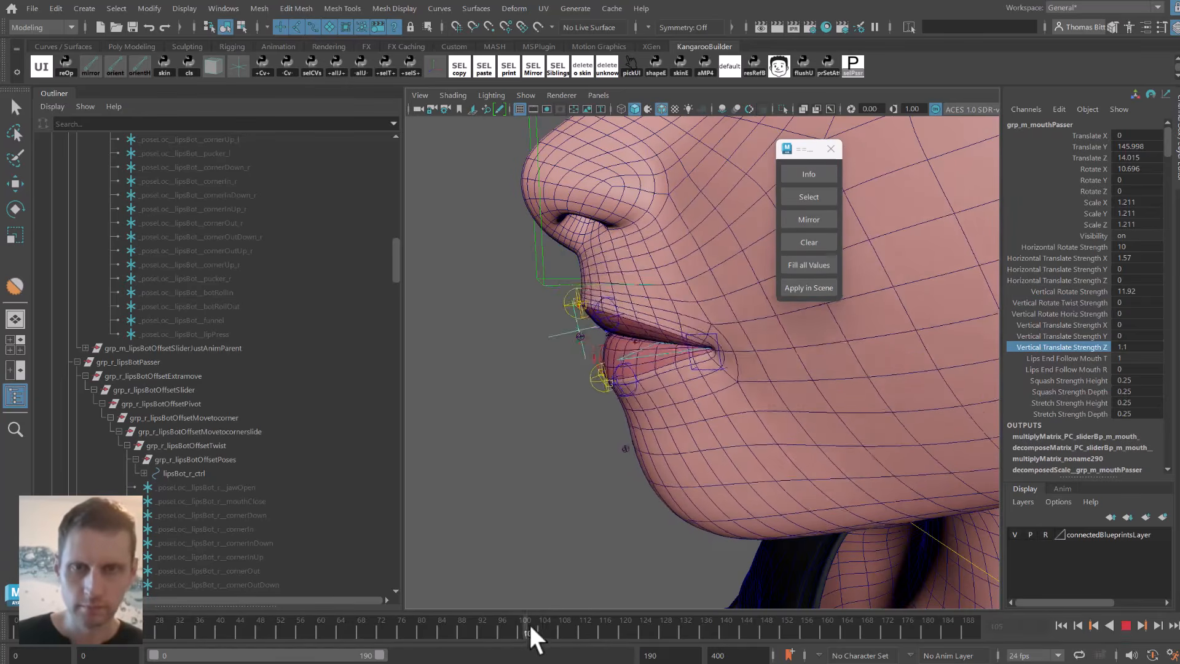
mouse_move(559, 607)
left_mouse_down()
mouse_move(581, 604)
mouse_move(526, 589)
mouse_move(564, 591)
left_mouse_up()
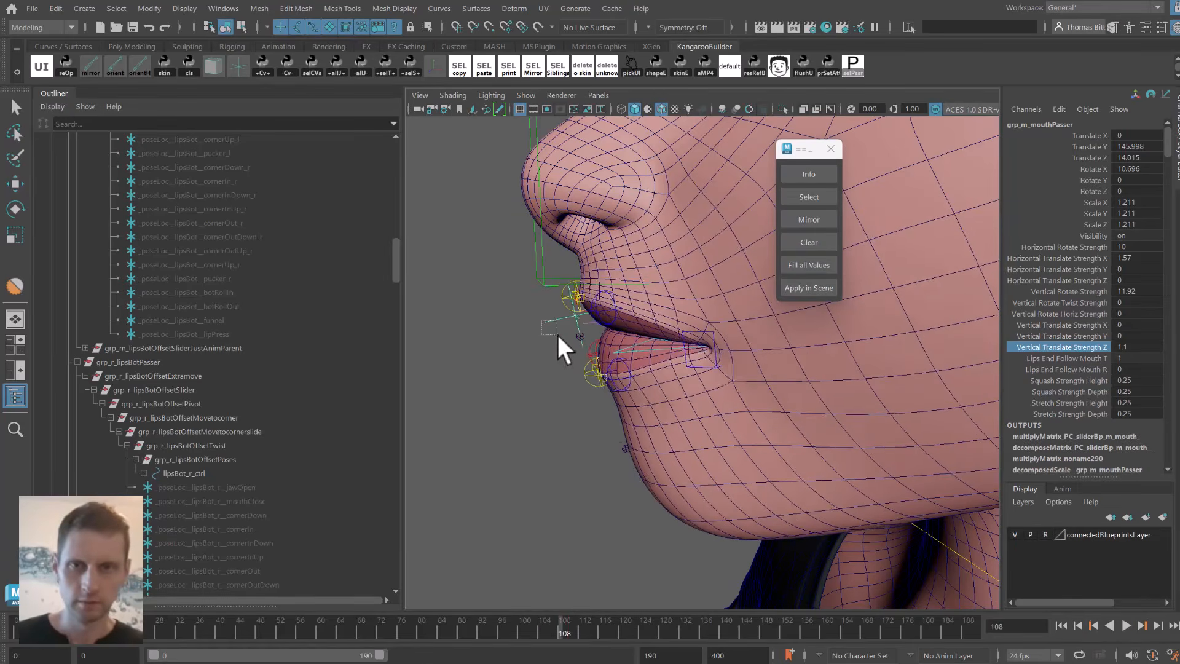
Select the mouth control and try moving it in the front view to test the lip deformation.
left_click_drag(558, 334, 560, 337)
left_click_drag(563, 335, 655, 296, "alt")
key("w")
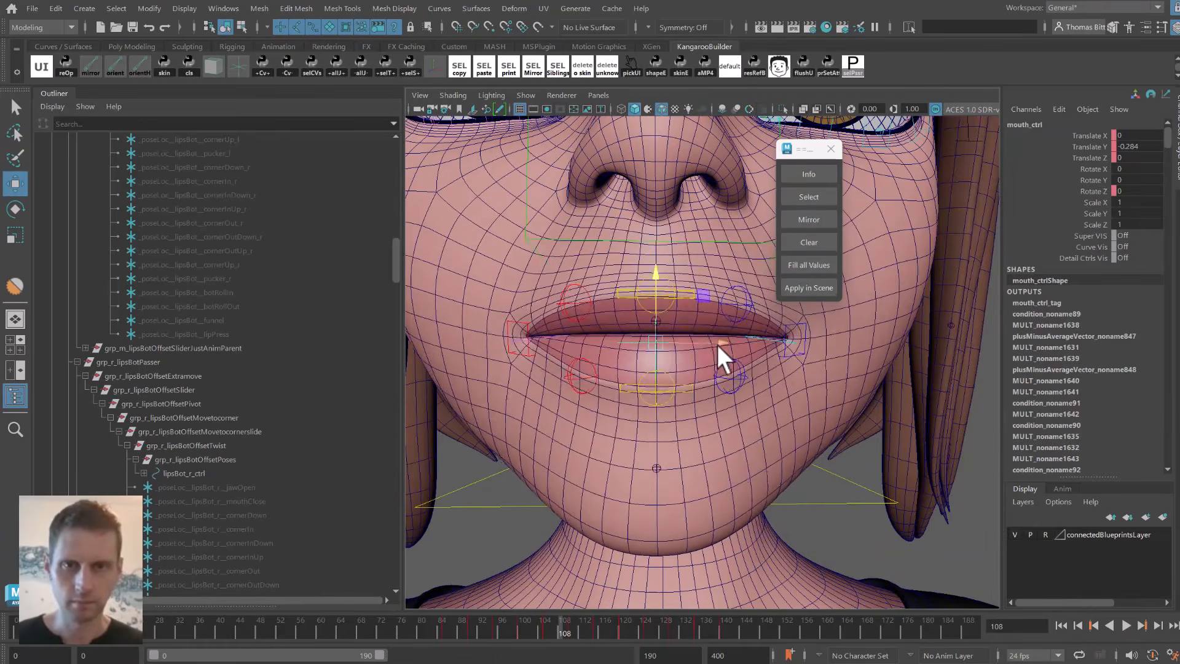
left_click_drag(719, 345, 685, 329)
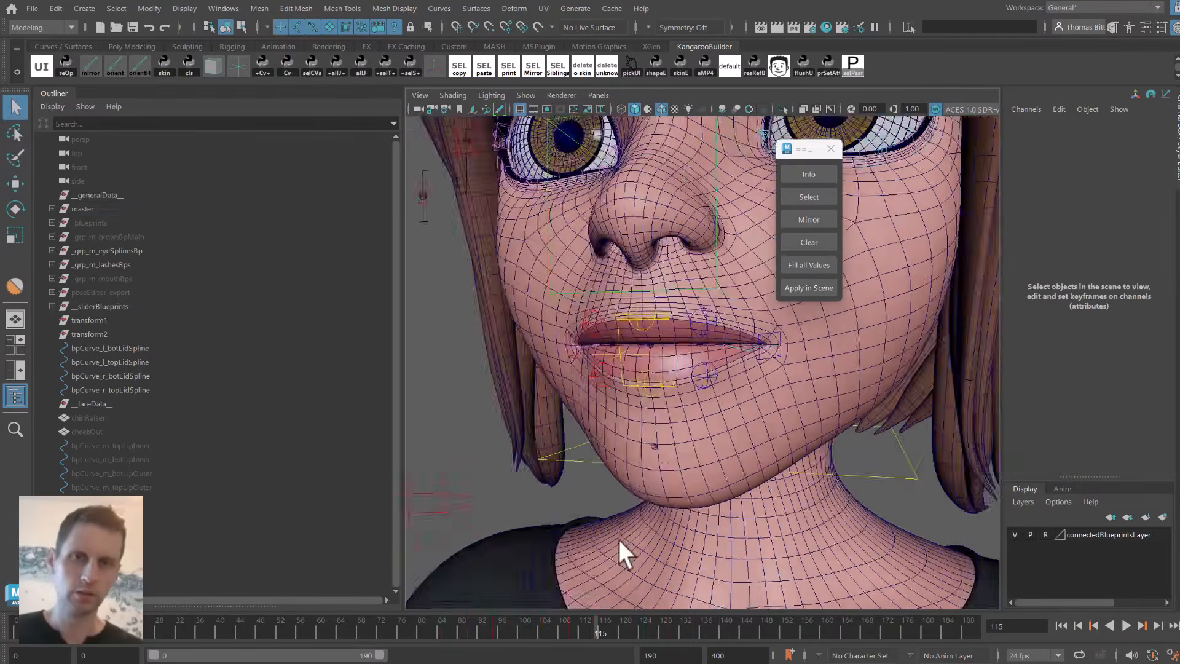
Select the mouth control at frame 115 and play the forward mouth movement to examine the lips in profile.
left_click_drag(619, 539, 551, 378, "alt")
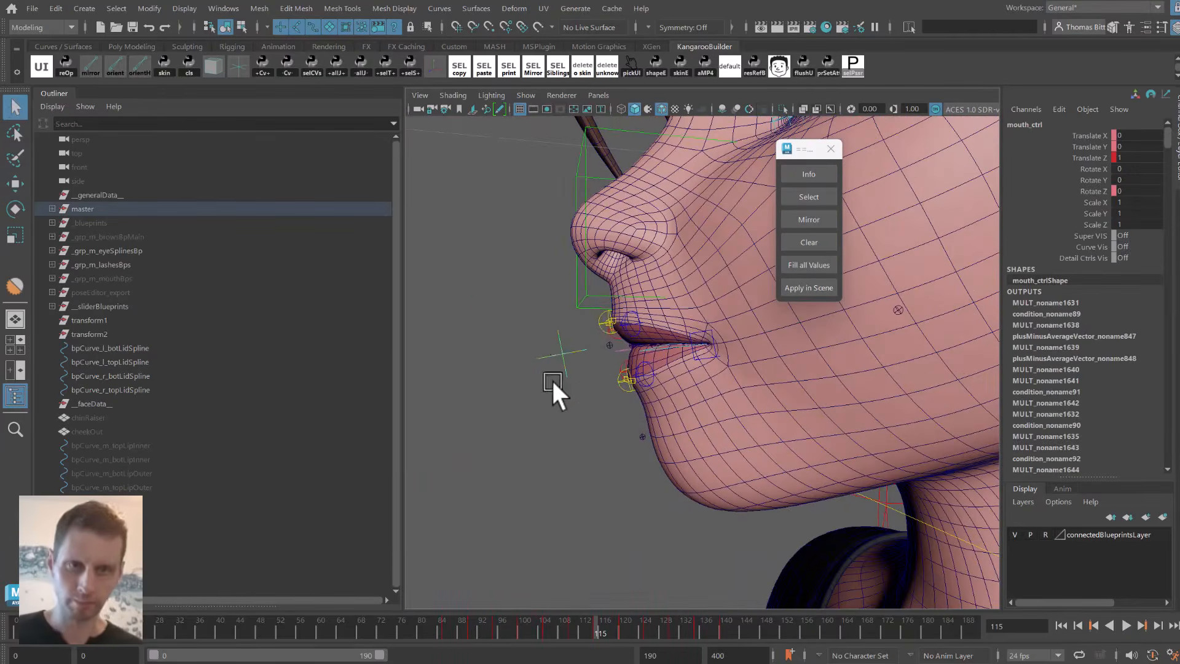
key("w")
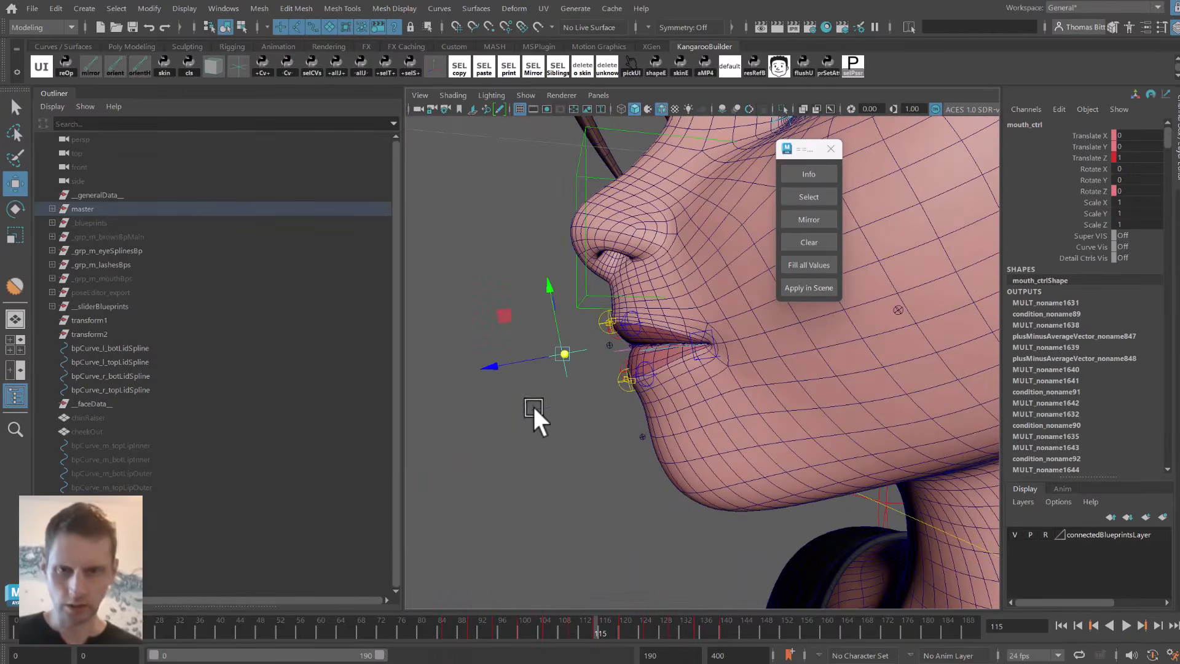
key("alt+v")
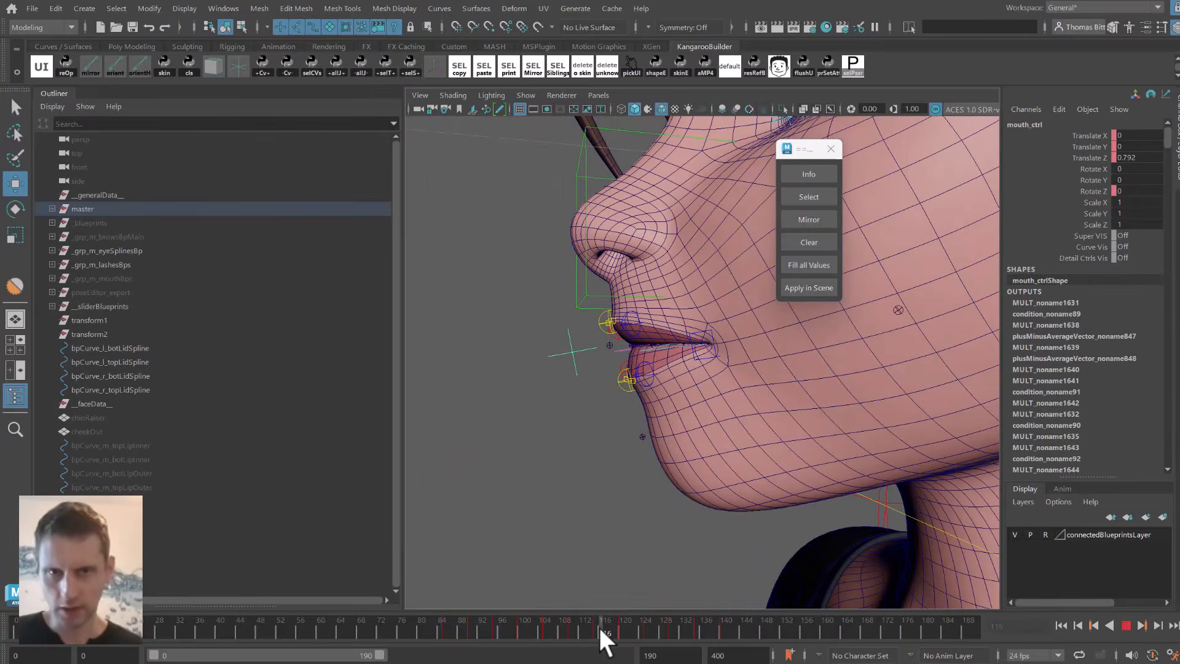
key("alt+v")
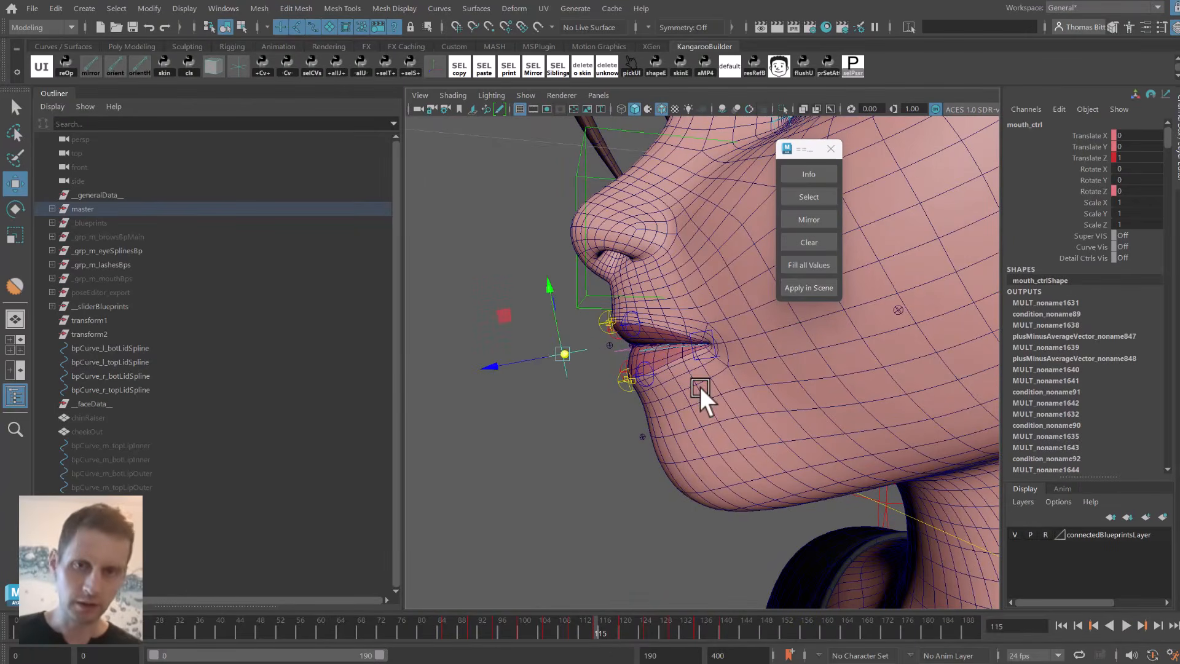
Select the funnel pose locator of the upper mouth control and adjust it to shape the upper lip in the funnel pose.
left_click_drag(585, 314, 609, 332, "alt")
left_click(646, 302)
key("f")
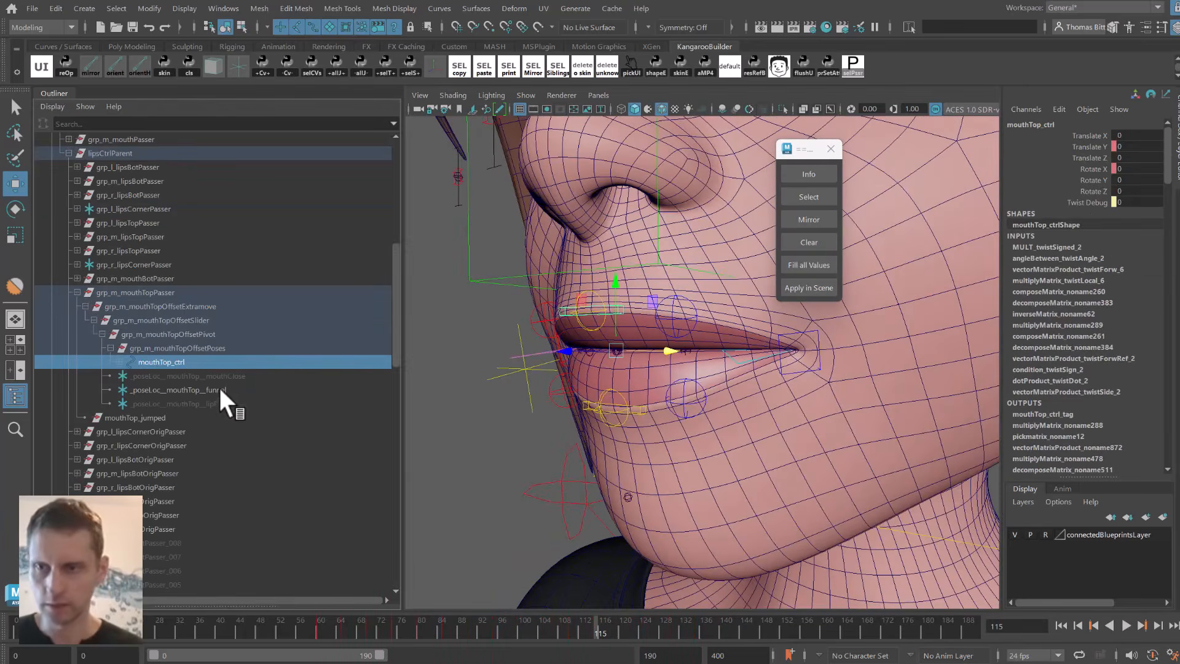
left_click(190, 390)
left_click_drag(692, 299, 600, 269, "alt")
key("e")
key("w")
left_click_drag(536, 357, 515, 332)
Rotate the funnel pose locator of the lower mouth control to about -49.6 in X to curl the lower lip outward.
left_click_drag(553, 369, 605, 378, "alt")
left_click(627, 403)
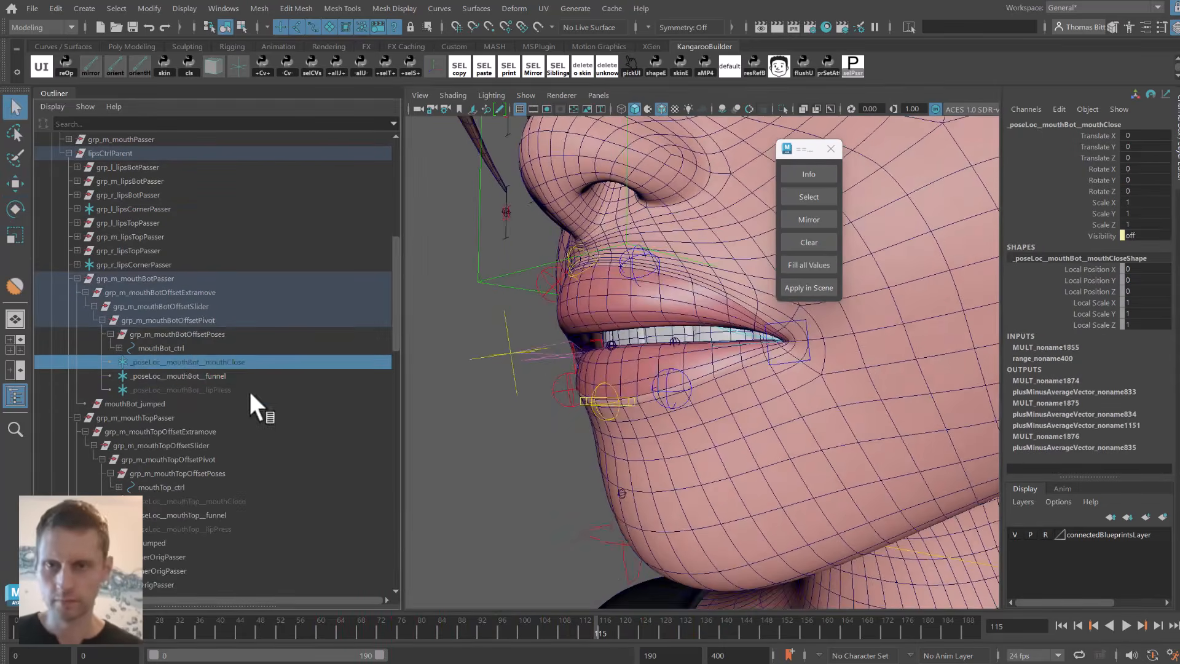
left_click(212, 376)
key("e")
left_click_drag(572, 306, 557, 349)
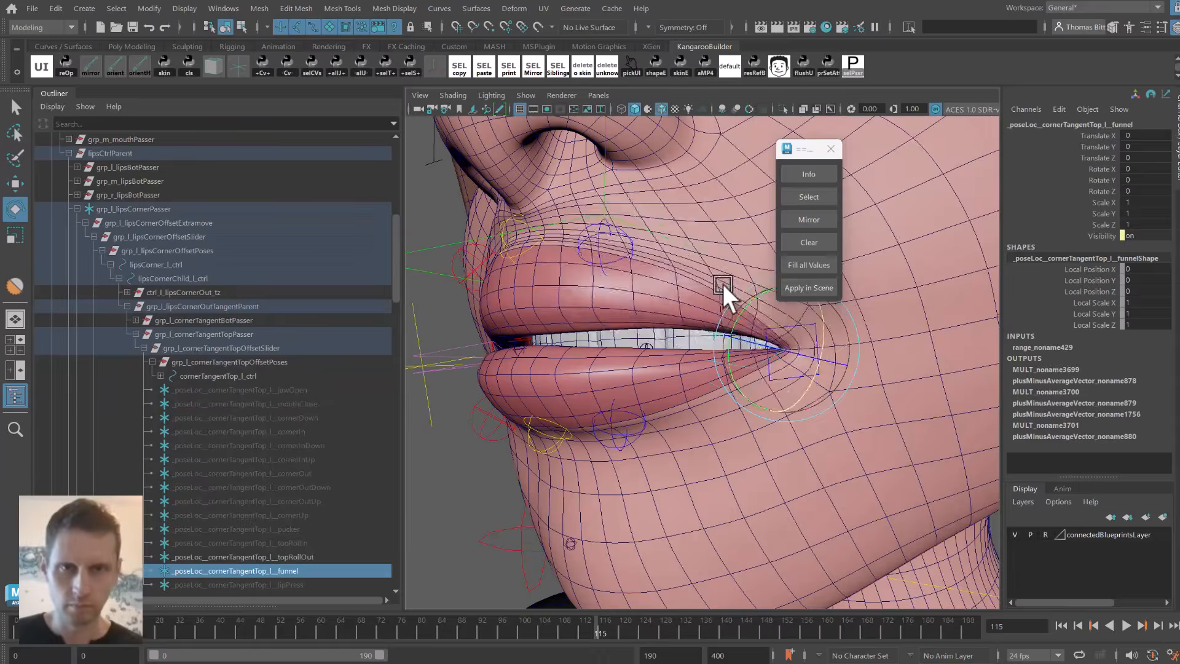
Rotate the funnel pose locator of the left upper corner tangent to about 28.6 in Y.
key("q")
left_click(733, 392)
left_click_drag(723, 284, 749, 390)
left_click(235, 571)
key("e")
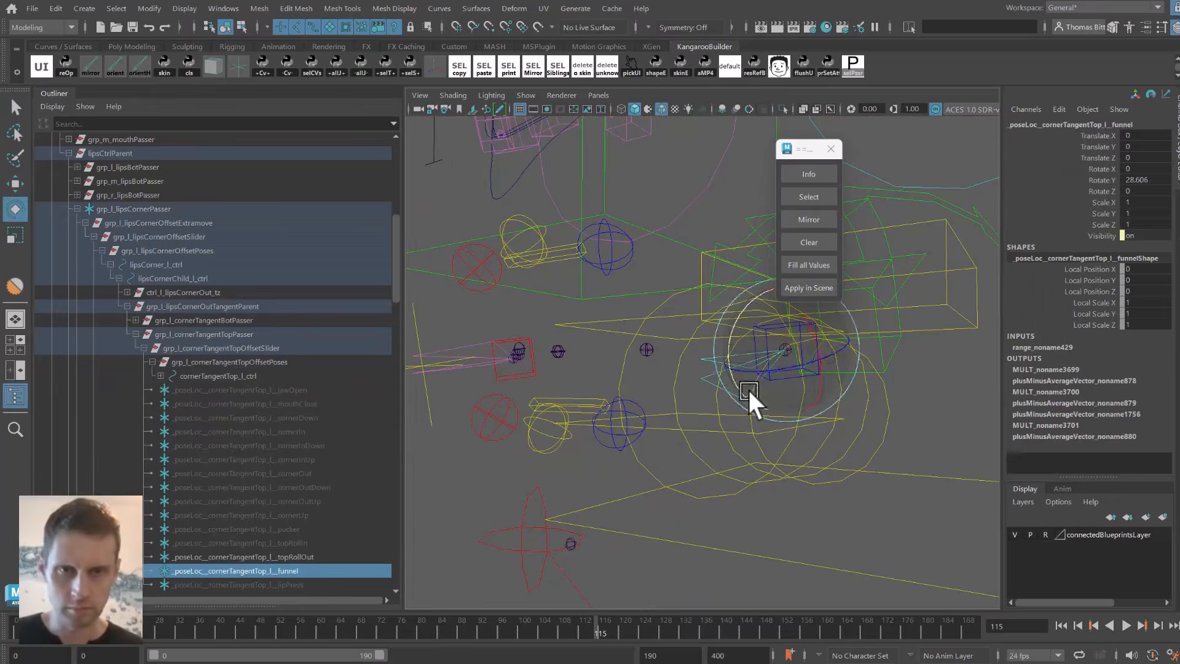
Select the funnel pose locator of the left lower corner tangent and rotate it to open the mouth corner.
key("q")
left_click(729, 391)
left_click(729, 390)
left_click(286, 557)
key("e")
left_click_drag(733, 348, 695, 358)
Shift the funnel pose locator of the lower mouth control to Translate Y 0.265 and Translate Z 0.26.
left_click(608, 378)
key("f")
left_click(197, 389)
key("w")
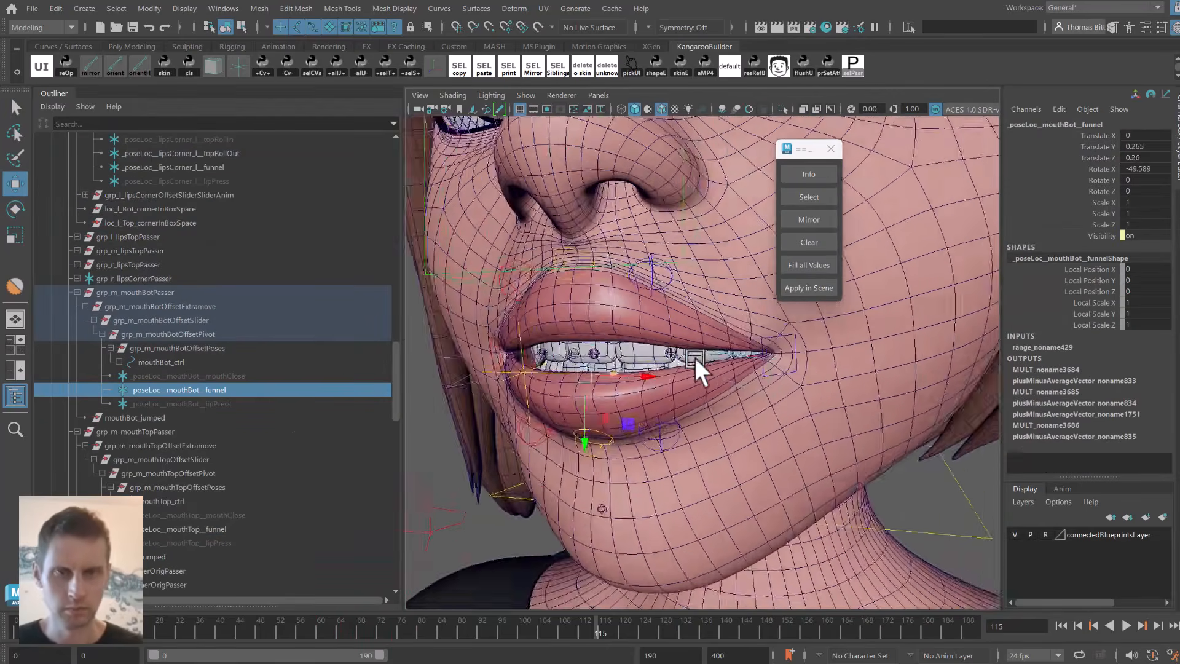
Refine the left lower corner tangent's funnel pose locator rotation to about 5.5, -32.3 and -3.0, and check the pose around frame 115.
left_click(725, 382)
key("f")
left_click(235, 557)
key("e")
left_click(718, 386)
left_click_drag(765, 321, 762, 354)
left_click(235, 556)
key("q")
left_click(765, 394)
key("f")
left_click(235, 557)
key("e")
left_click_drag(762, 307, 553, 301, "alt")
left_click_drag(569, 622, 595, 608)
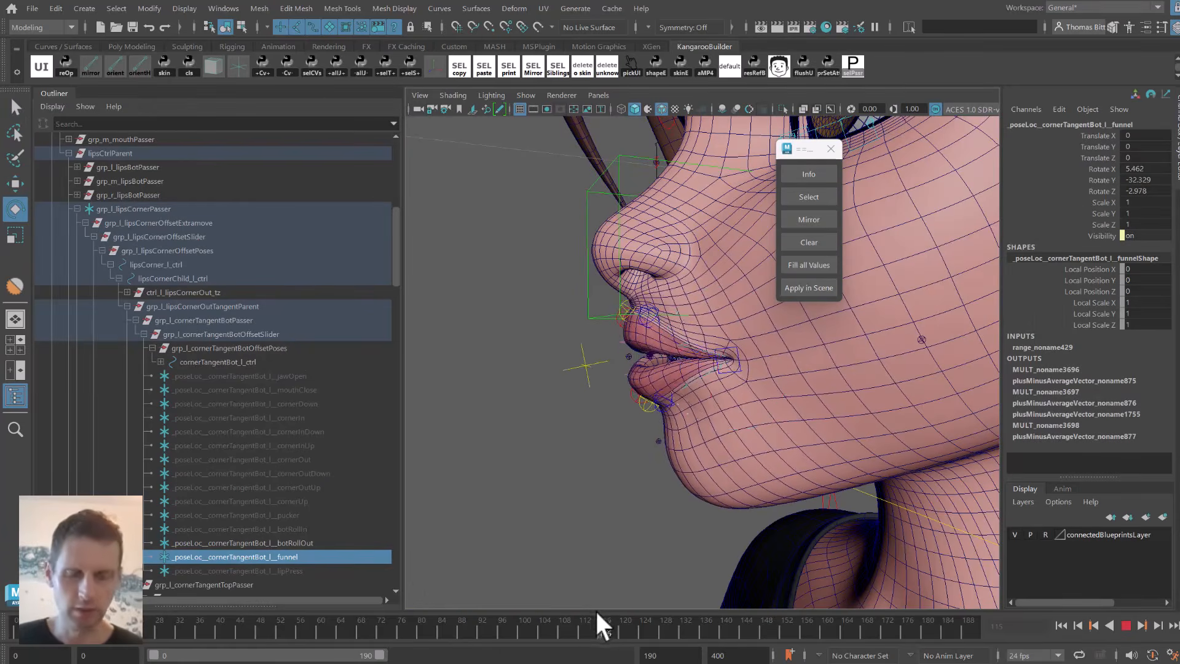
Select the funnel pose locator of the middle upper lip control and adjust its position from the side.
left_click_drag(531, 301, 719, 297, "alt")
middle_click_drag(672, 325, 654, 379, "alt")
scroll(654, 378, "up", 3)
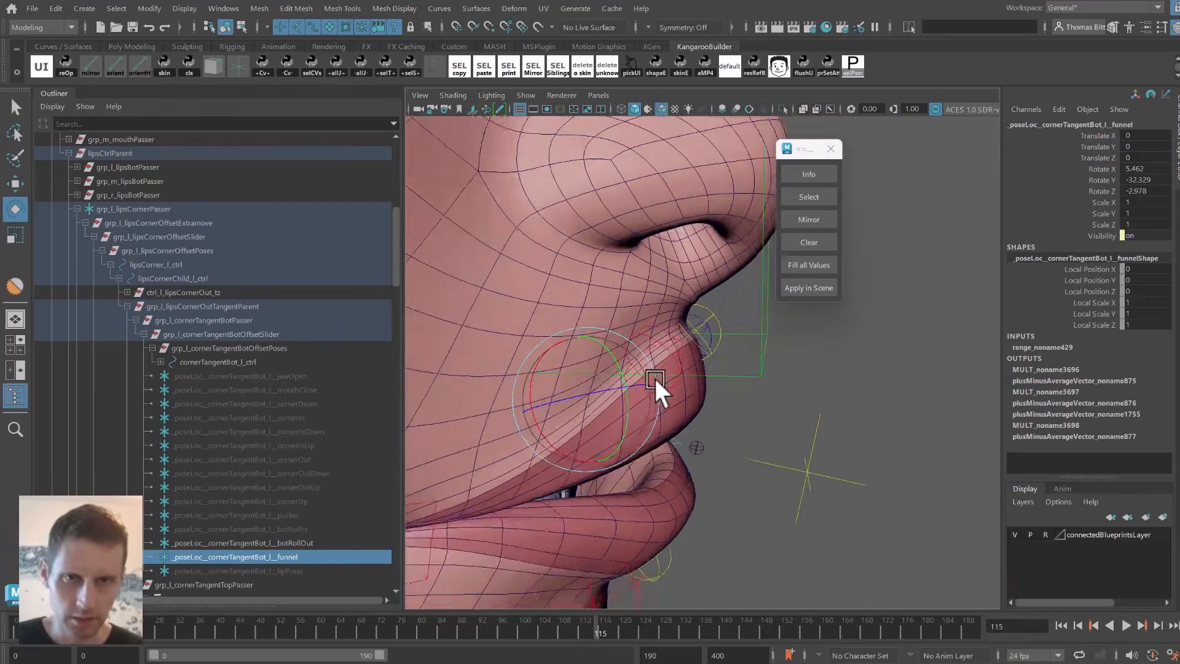
left_click(716, 322)
key("w")
left_click_drag(716, 322, 492, 369, "alt")
key("f")
scroll(384, 324, "down", 6)
left_click(209, 446)
key("space")
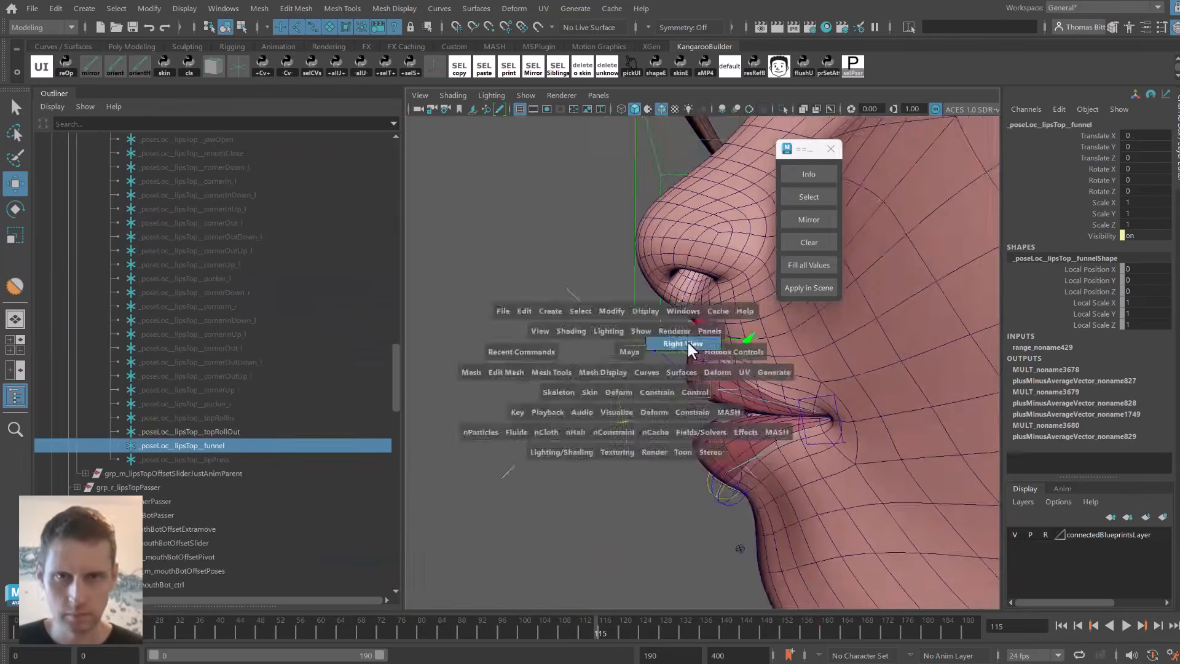
key("space")
Rotate the next lip control's funnel pose locator and mirror the pose adjustment to the other side.
left_click(645, 329)
key("f")
scroll(286, 326, "down", 5)
left_click(234, 334)
key("e")
left_click_drag(660, 382, 707, 375, "alt")
left_click_drag(707, 375, 522, 394)
left_click(816, 219)
Move the left lip corner's funnel pose locator inward to Translate X about -0.589 and check the funnel shape around frame 115.
left_click(661, 338)
key("q")
left_click_drag(645, 461, 448, 389, "alt")
left_click(729, 378)
key("f")
left_click_drag(730, 381, 699, 386, "alt")
scroll(371, 338, "down", 4)
left_click(246, 459)
key("w")
left_click(783, 382)
left_click(258, 460)
left_click(784, 386)
left_click(119, 181)
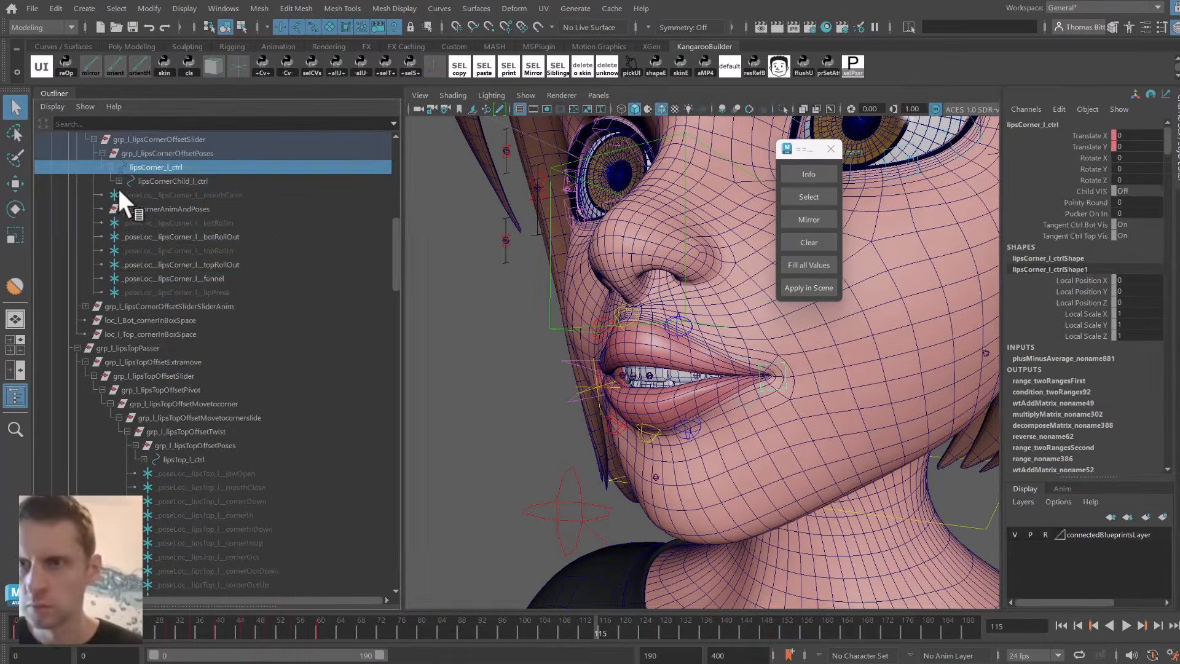
left_click(173, 279)
key("w")
left_click_drag(831, 365, 504, 344, "alt")
left_click_drag(600, 626, 585, 630)
left_click_drag(553, 368, 860, 350, "alt")
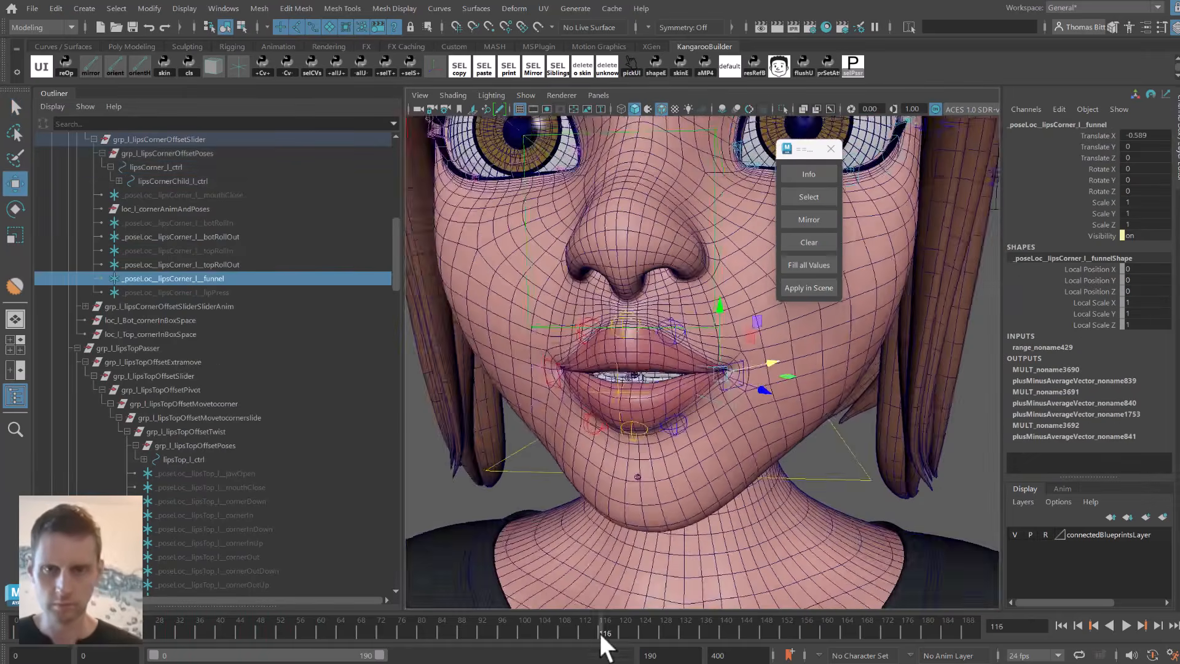
left_click(600, 632)
Set Follow Corner Surface In to about 0.171 on the left upper and lower lip passers and mirror to the other side.
scroll(559, 298, "up", 5)
key("q")
left_click(655, 311)
left_click(656, 456, "shift")
left_click(558, 456, "shift")
left_click(554, 314, "shift")
left_click(638, 318)
left_click(669, 451, "shift")
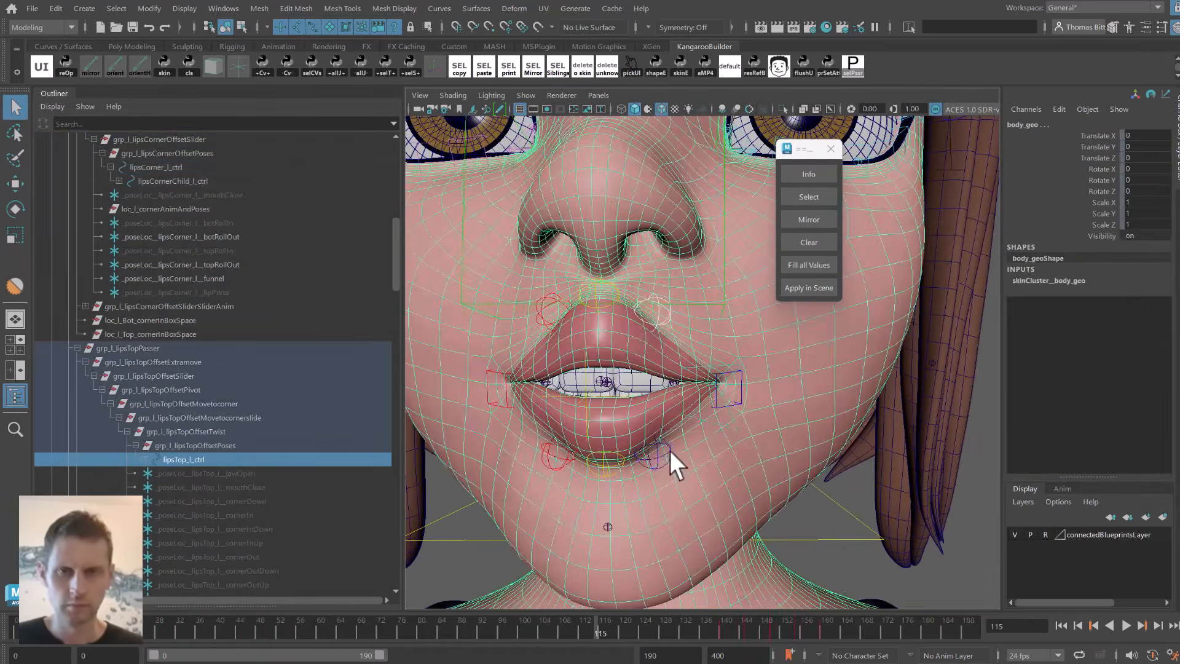
left_click(670, 451, "shift")
left_click(669, 453, "shift")
left_click(854, 67)
left_click(1067, 303)
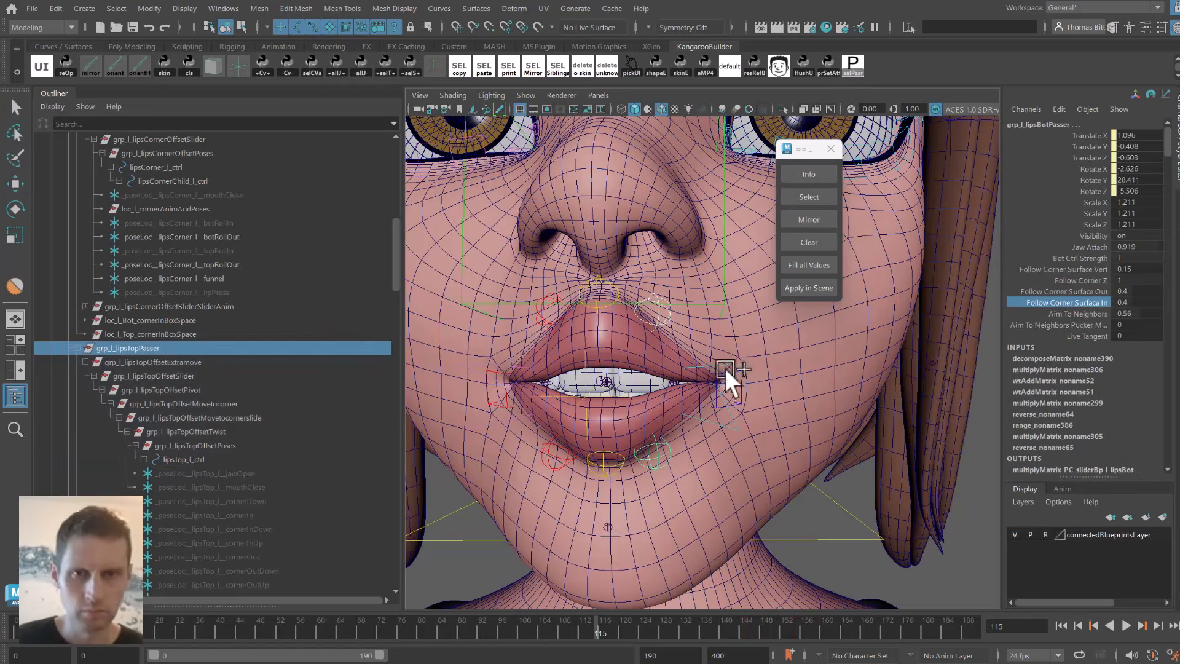
middle_click_drag(721, 366, 606, 403)
left_click_drag(606, 403, 633, 369, "alt")
left_click_drag(526, 629, 601, 628)
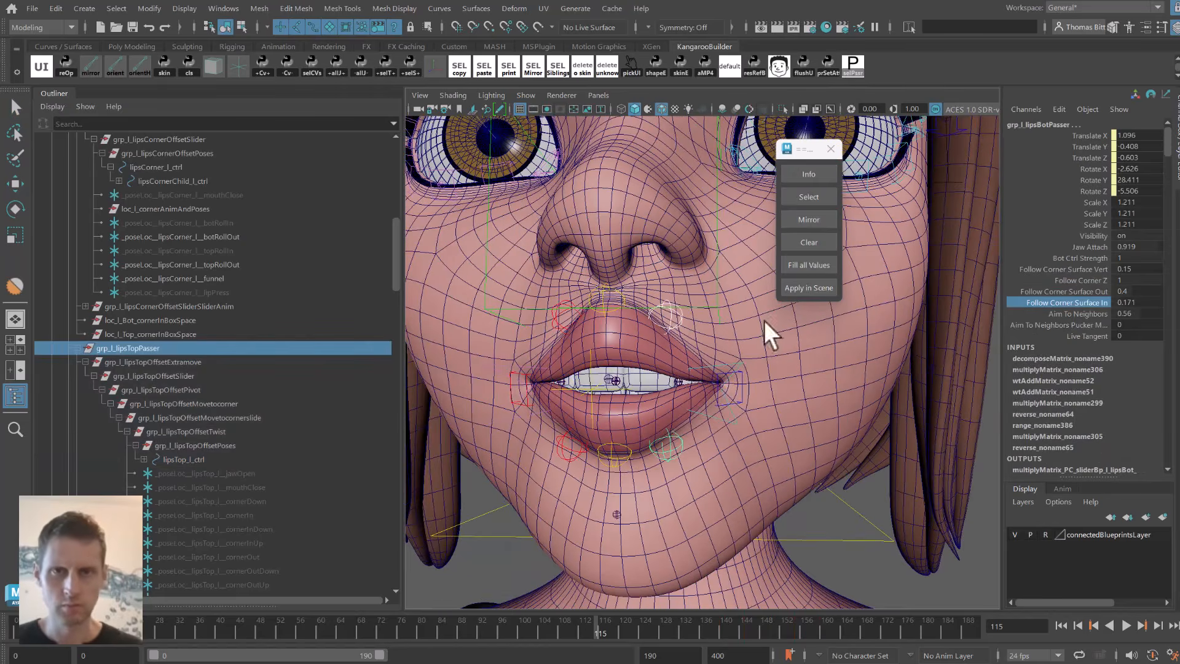
left_click(809, 221)
left_click_drag(658, 344, 659, 585, "alt")
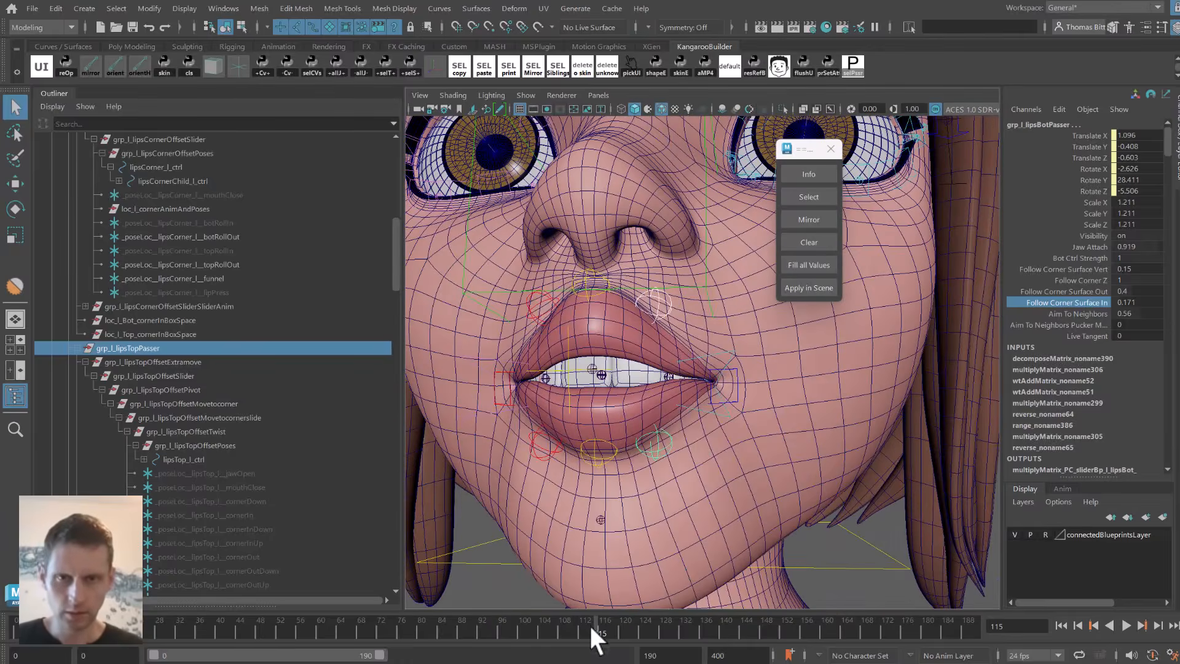
At frame 121, rotate the lipPress pose locator of the upper mouth control to about 44.2 in X.
key("alt+v")
key("alt+v")
key("alt+2")
left_click_drag(690, 473, 711, 351, "alt")
left_click(695, 345)
right_click_drag(711, 350, 627, 320, "alt")
left_click(583, 336)
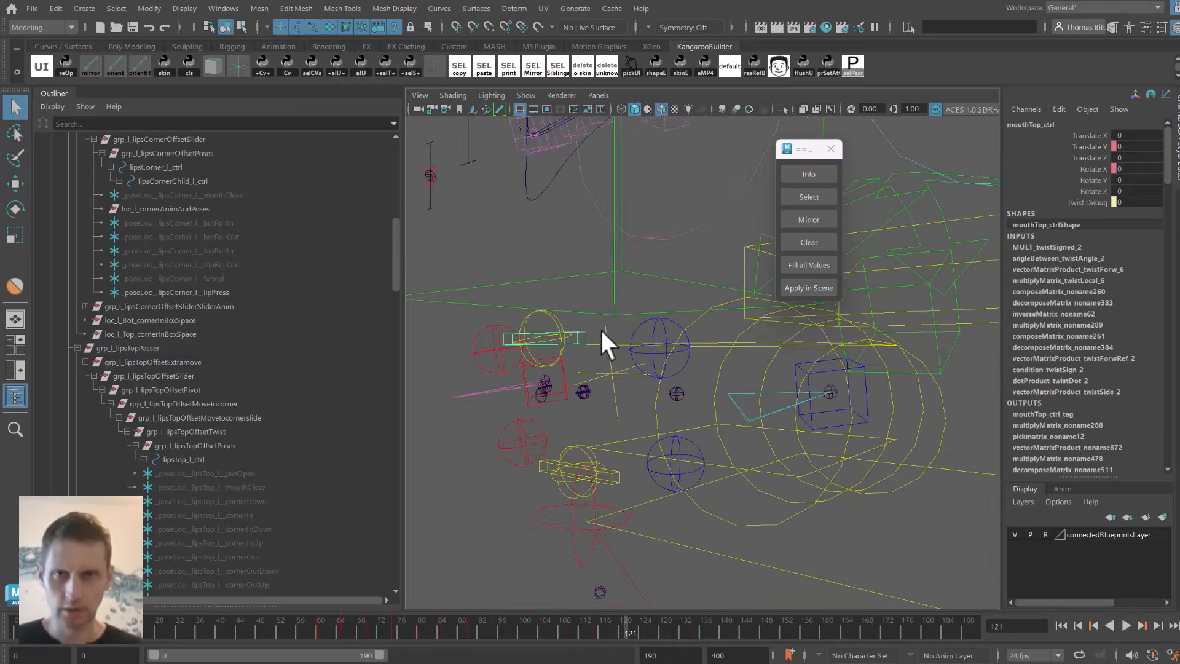
key("alt+2")
left_click_drag(599, 327, 595, 430, "alt")
key("f")
left_click(211, 403)
key("e")
key("q")
Rotate and move the lipPress pose locator of the lower mouth control to roll the lower lip inward.
left_click(613, 486)
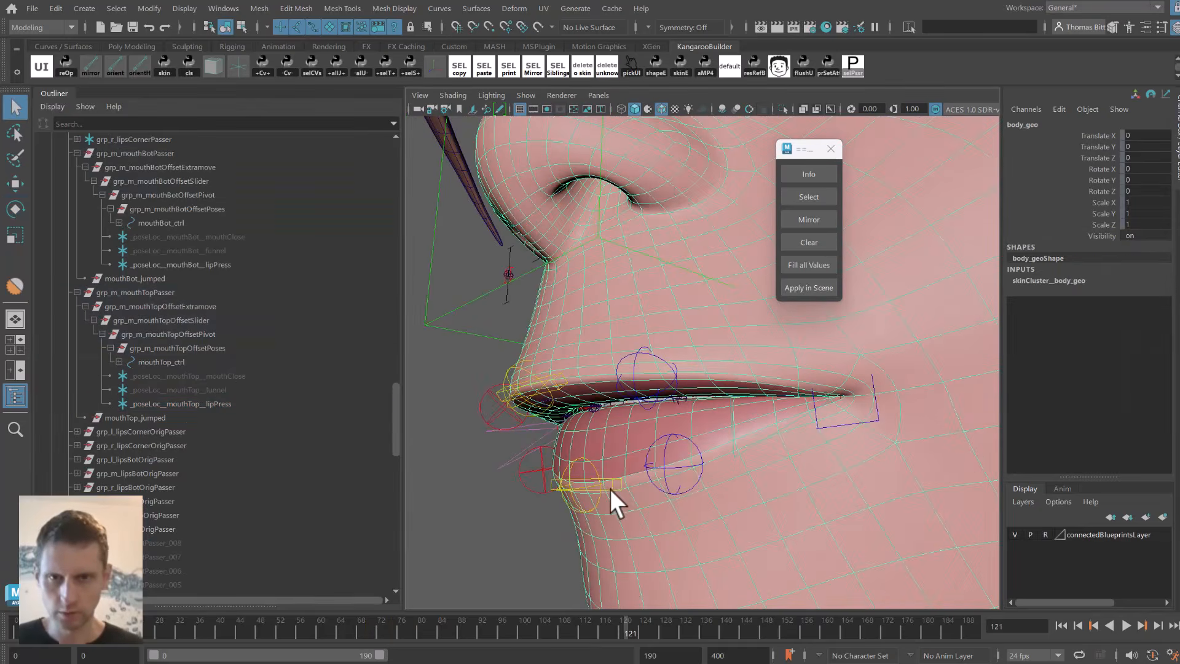
left_click(613, 489)
left_click(262, 264)
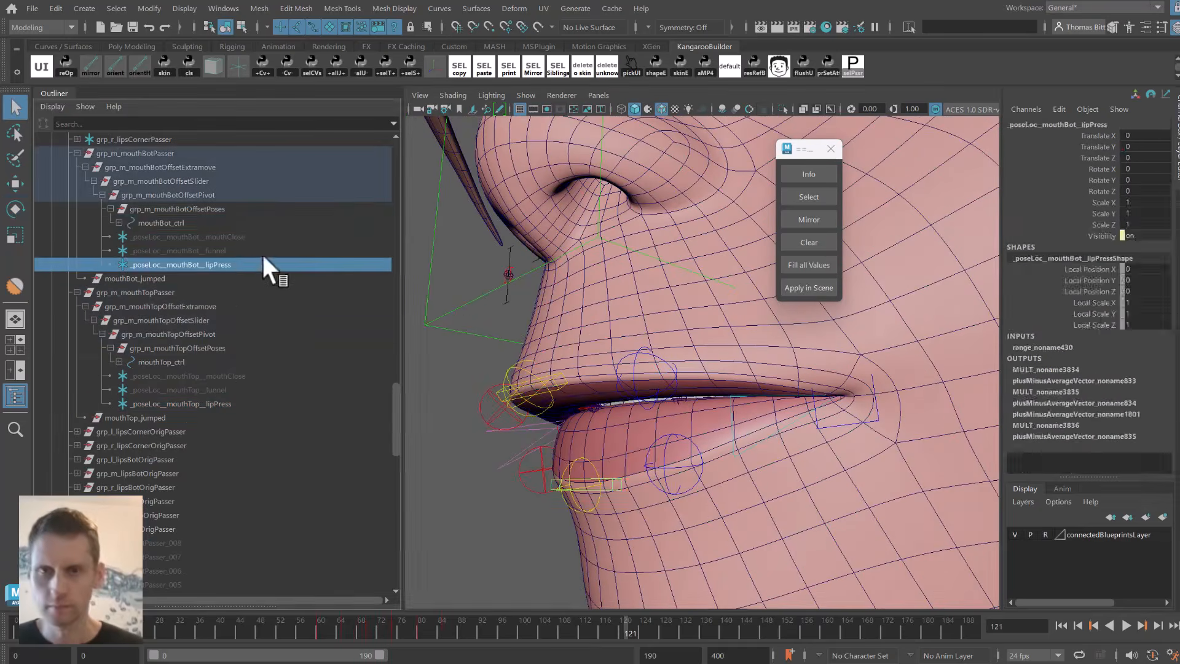
key("e")
left_click_drag(540, 394, 557, 349)
left_click_drag(553, 362, 590, 374, "alt")
key("w")
left_click_drag(637, 477, 735, 393)
Move the lipPress pose locator of the upper mouth control to Translate Z about -0.112.
key("alt+1")
left_click_drag(607, 373, 616, 377, "alt")
key("q")
left_click(548, 382)
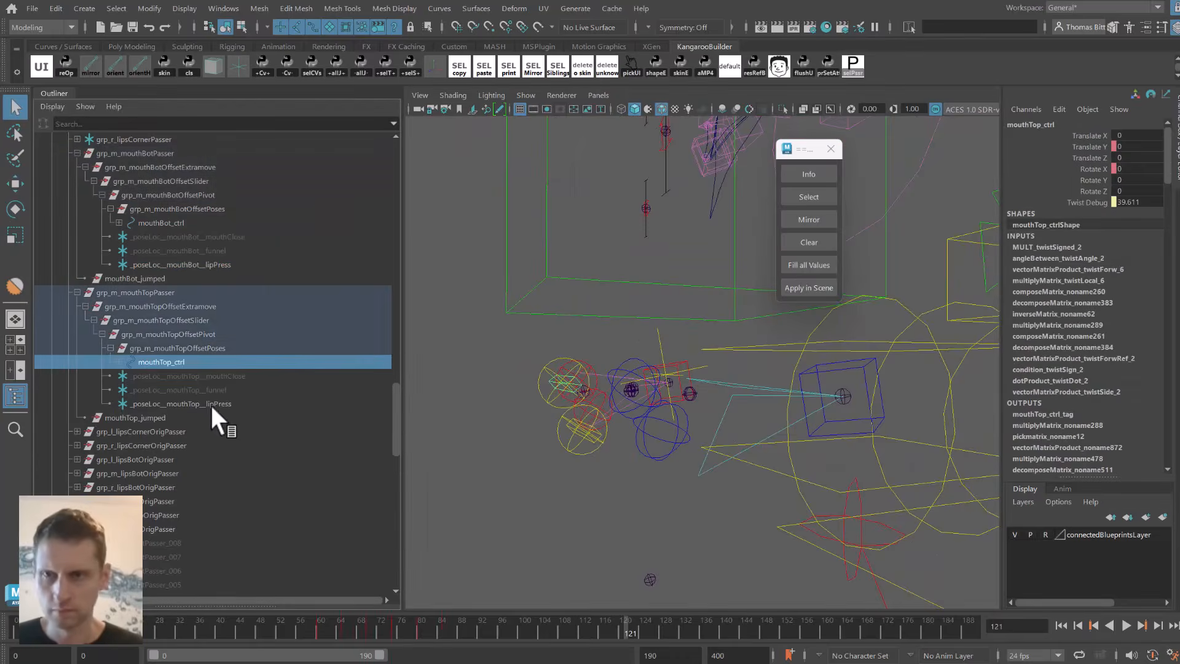
left_click(209, 403)
key("alt+1")
key("w")
Play and scrub from the lip press at frame 121 through frame 170 and examine the mouth from the front and side.
left_click_drag(580, 624, 626, 623)
left_click_drag(627, 467, 736, 460, "alt")
right_click_drag(735, 461, 622, 432, "alt")
left_click_drag(622, 432, 626, 437, "alt")
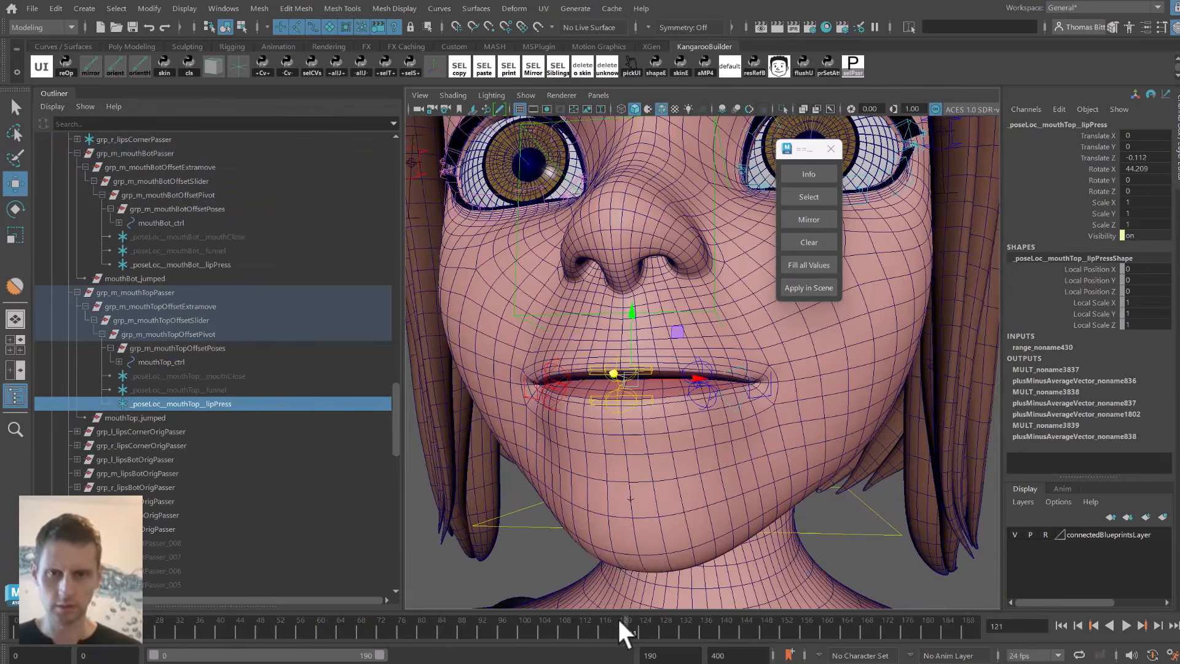
key("alt+v")
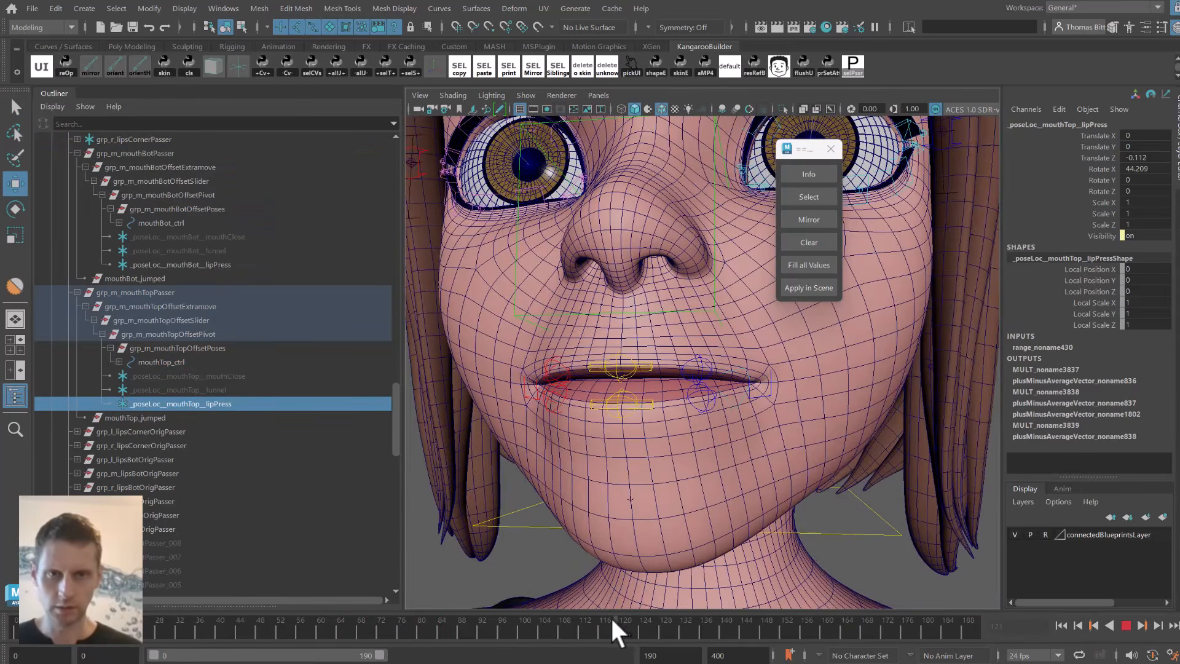
key("alt+v")
left_click_drag(632, 529, 740, 434, "alt")
key("q")
left_click_drag(631, 622, 889, 517)
left_click_drag(799, 467, 586, 364, "alt")
key("alt+v")
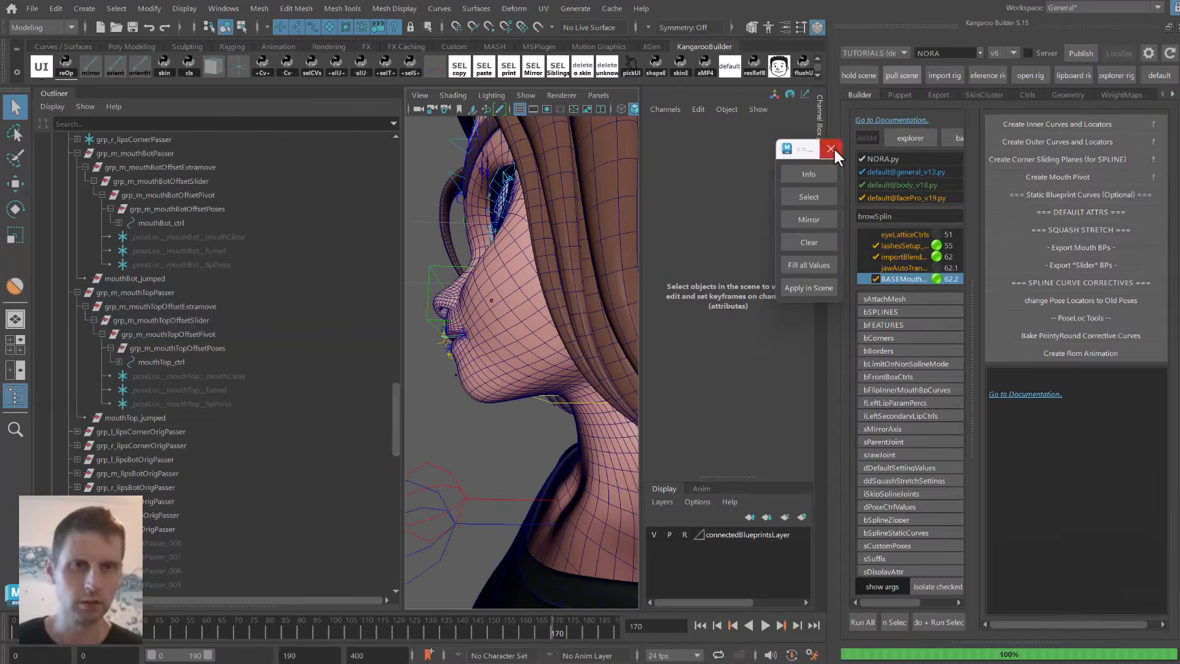
Set up a skin weight move on the body mesh from jnt_m_headMain to jnt_m_jawMain.
left_click(831, 148)
left_click(982, 93)
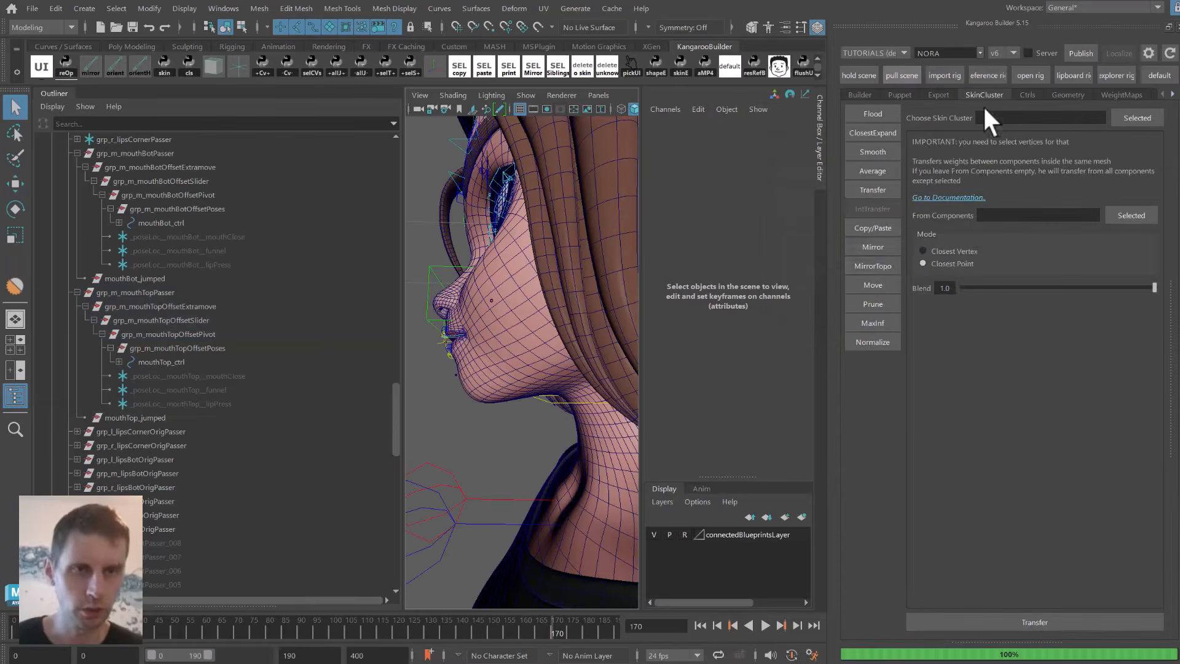
left_click(874, 284)
left_click_drag(529, 279, 500, 330, "alt")
left_click(548, 330)
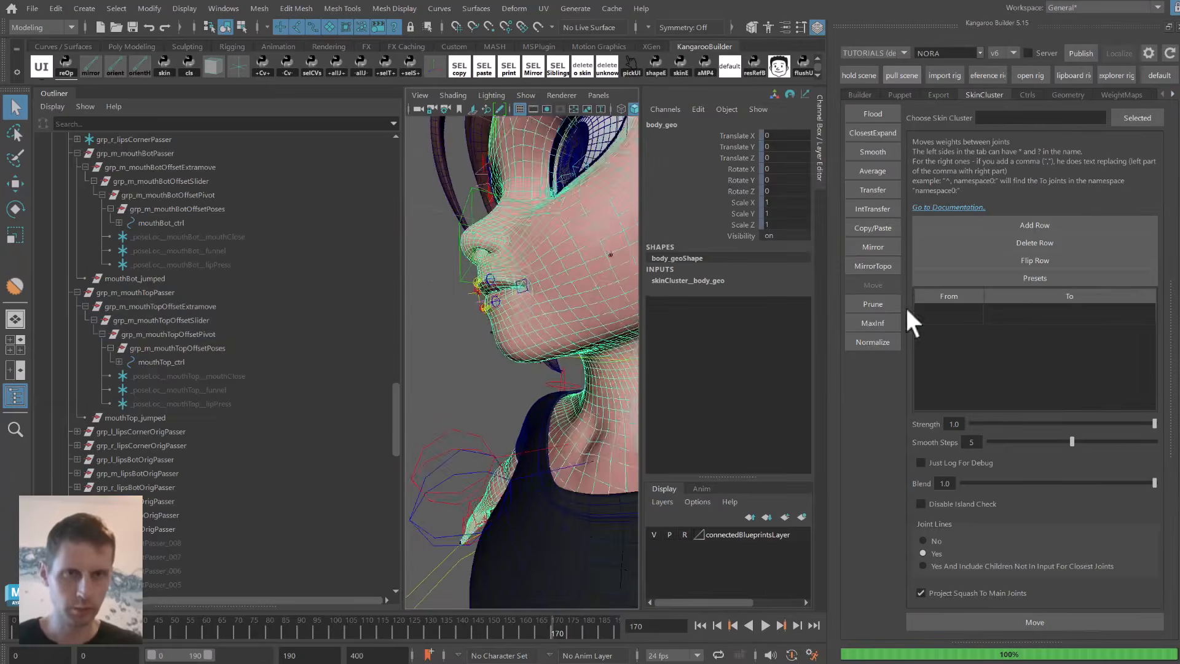
double_click(950, 313)
type("headMain")
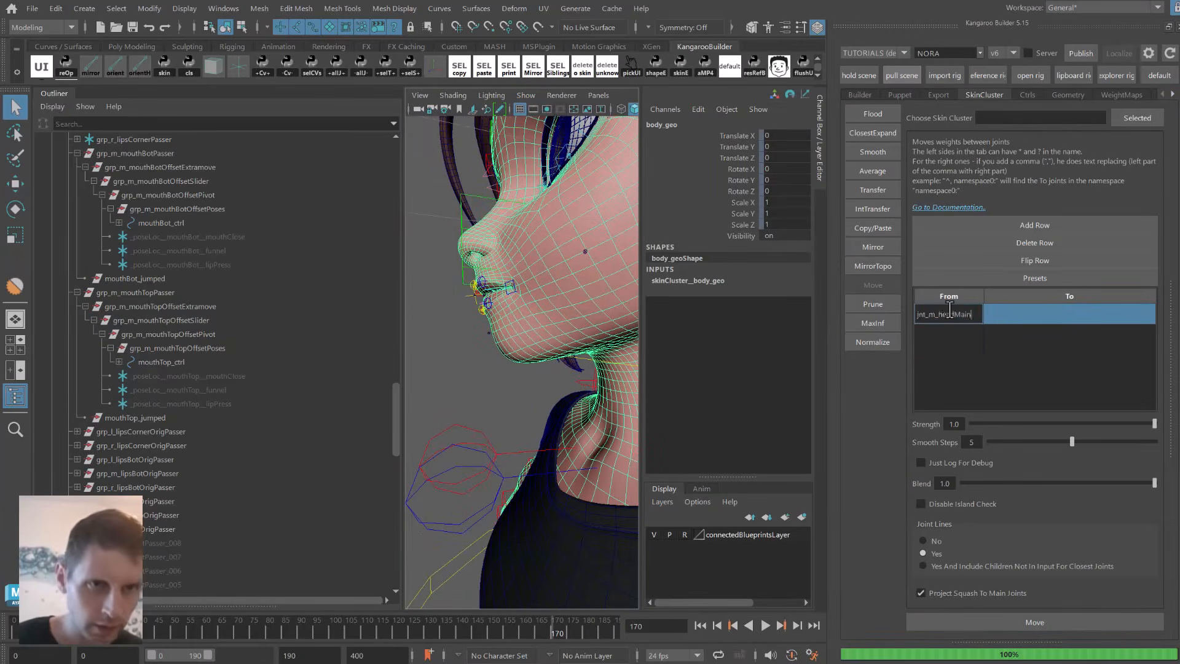
double_click(1039, 310)
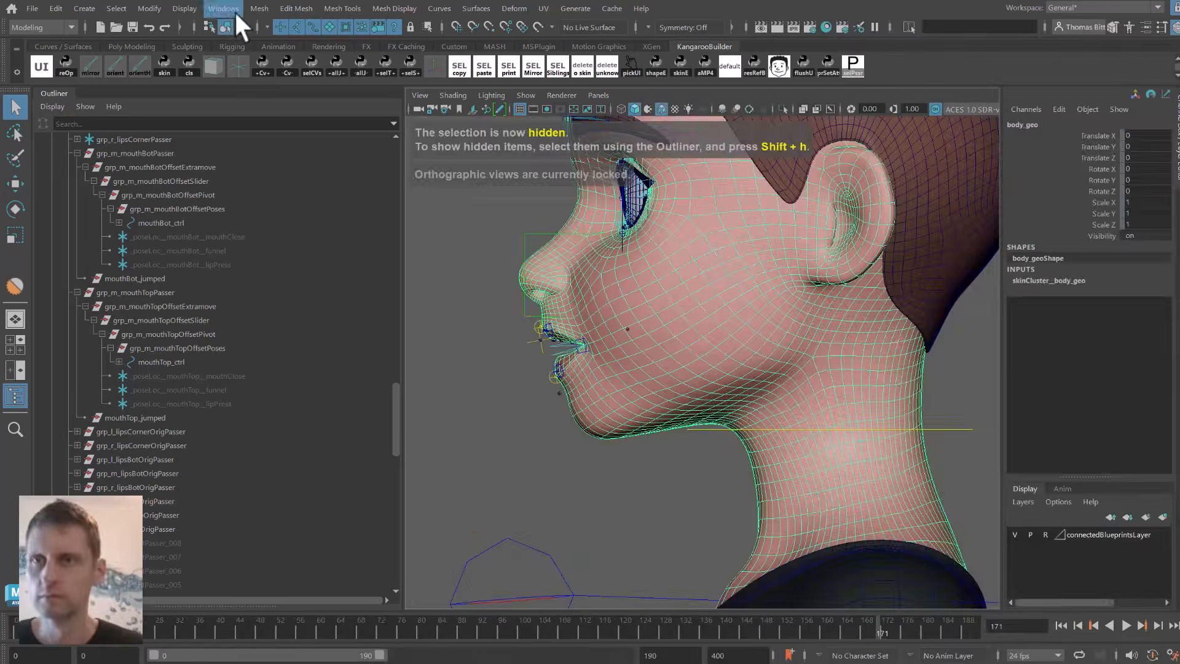
Select the body mesh vertices of the lower lip, chin, jaw and inner lower mouth, extending up to the rear cheek.
scroll(559, 282, "up", 2)
key("4")
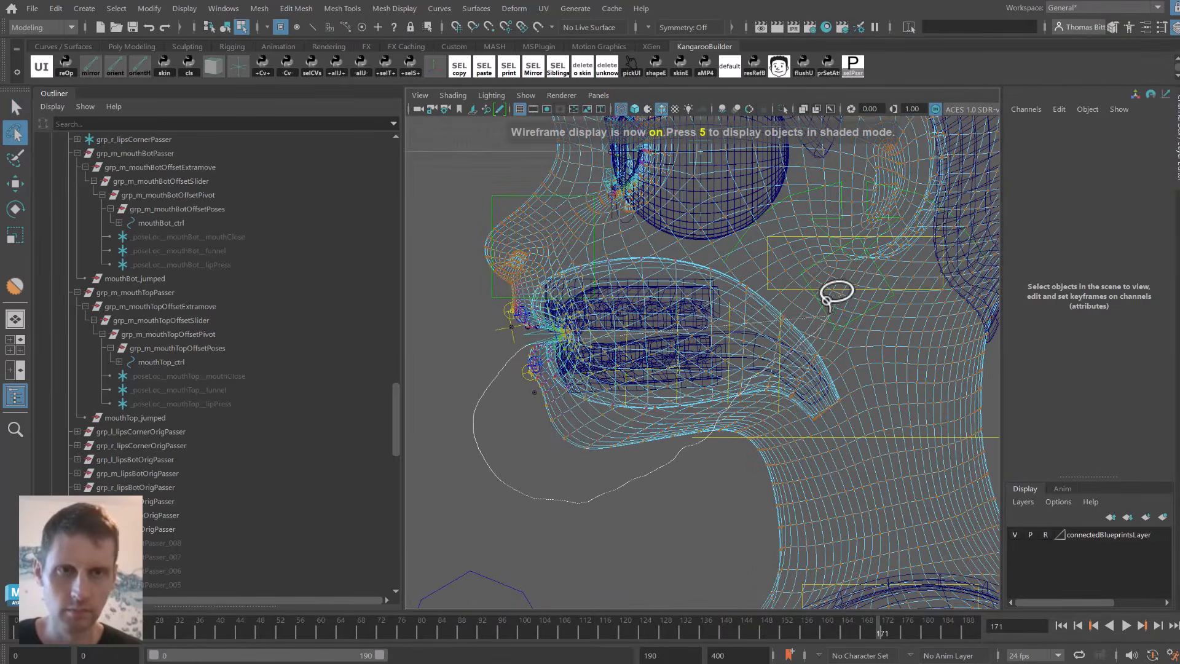
left_click_drag(563, 314, 590, 317)
middle_click_drag(605, 314, 603, 318, "alt")
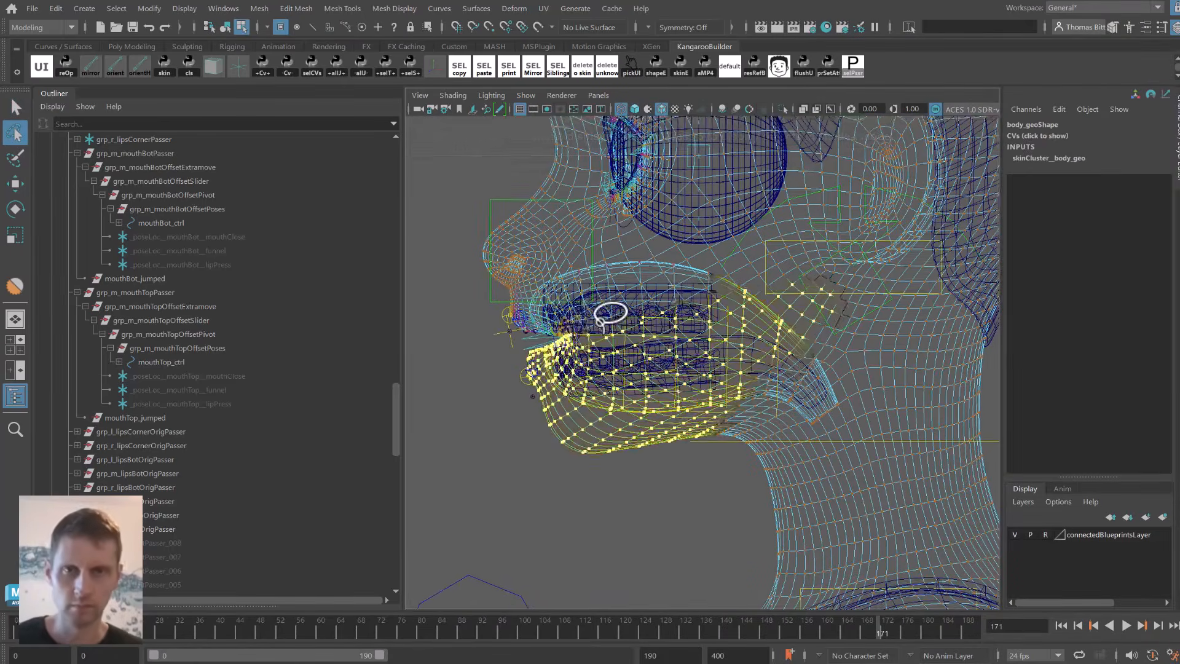
key("5")
mouse_move(613, 356)
left_mouse_down("alt")
mouse_move(635, 366)
mouse_move(602, 309)
mouse_move(682, 314)
mouse_move(633, 322)
mouse_move(650, 353)
mouse_move(655, 321)
mouse_move(623, 324)
mouse_move(672, 317)
left_mouse_up("alt")
key("q")
key("b")
key("space")
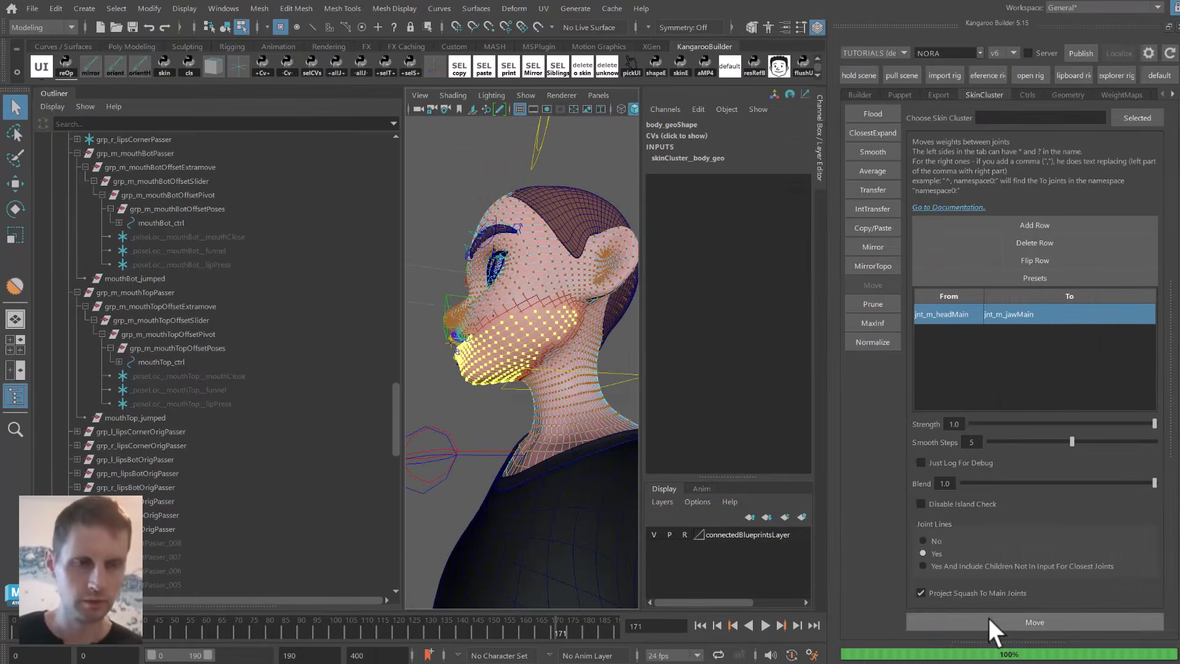
At frame 0, move the selected vertices' head weights to jnt_m_jawMain, adding it as a missing influence of the body skin cluster.
left_click(989, 617)
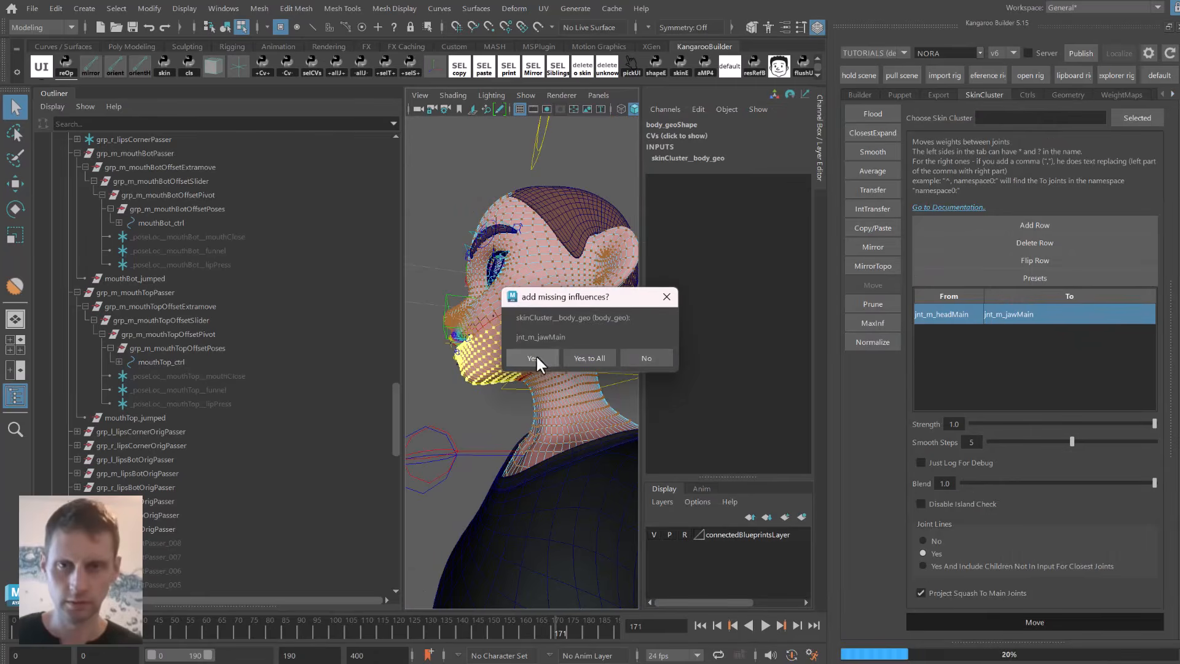
left_click(653, 359)
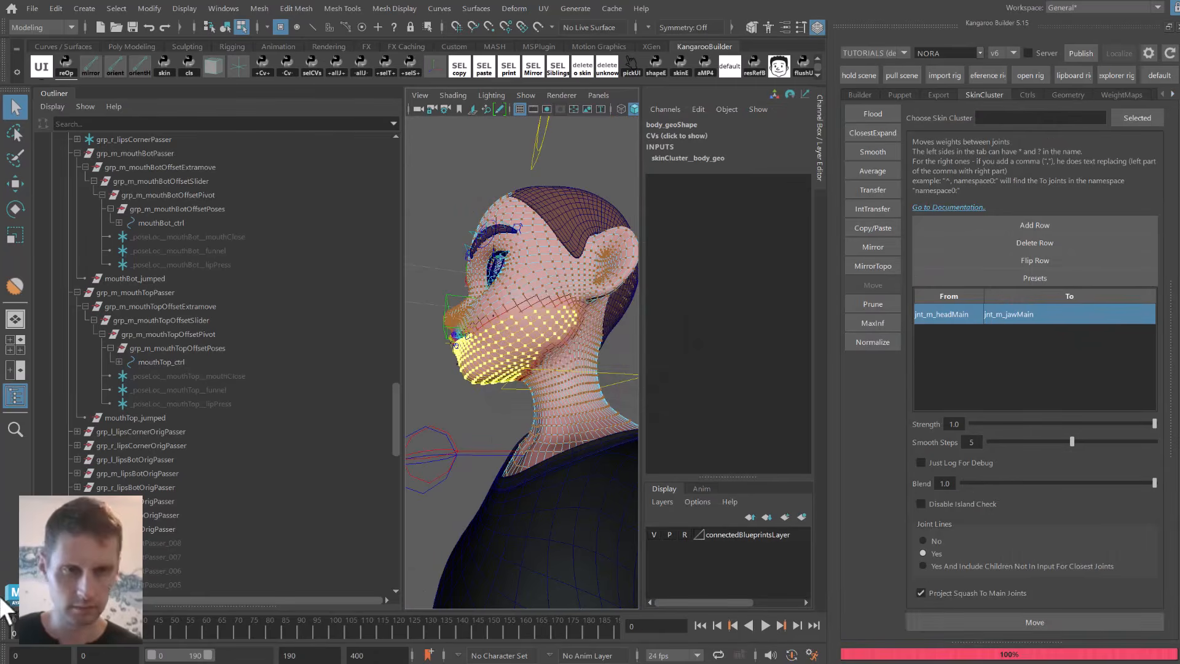
left_click(1039, 616)
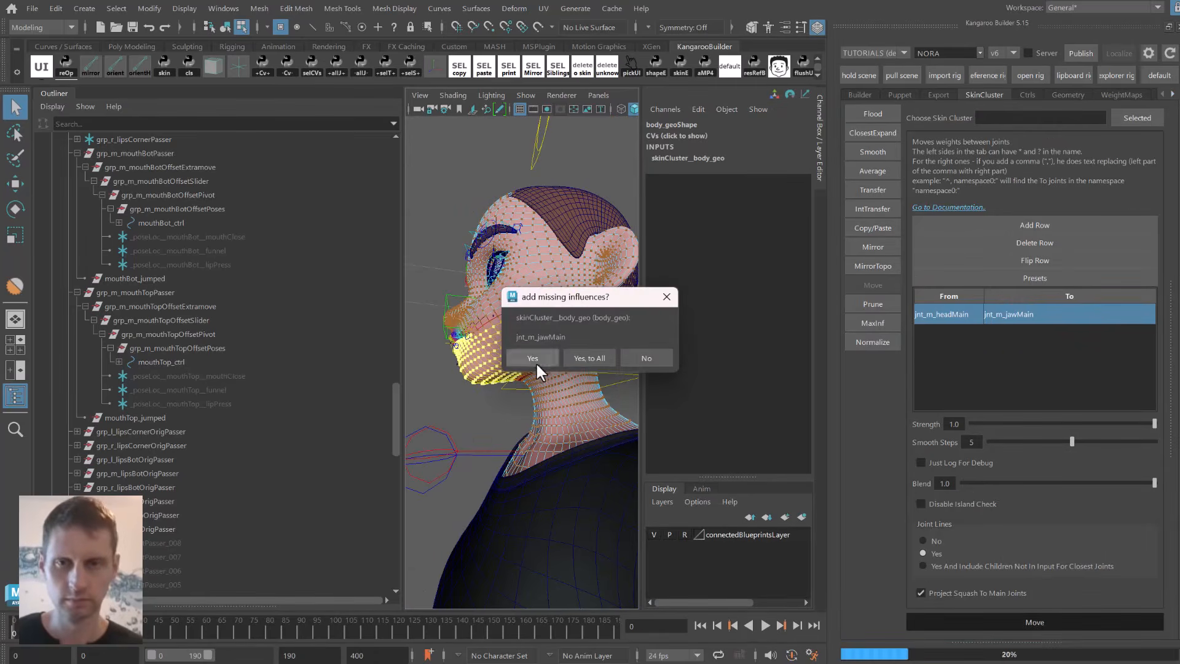
left_click(533, 360)
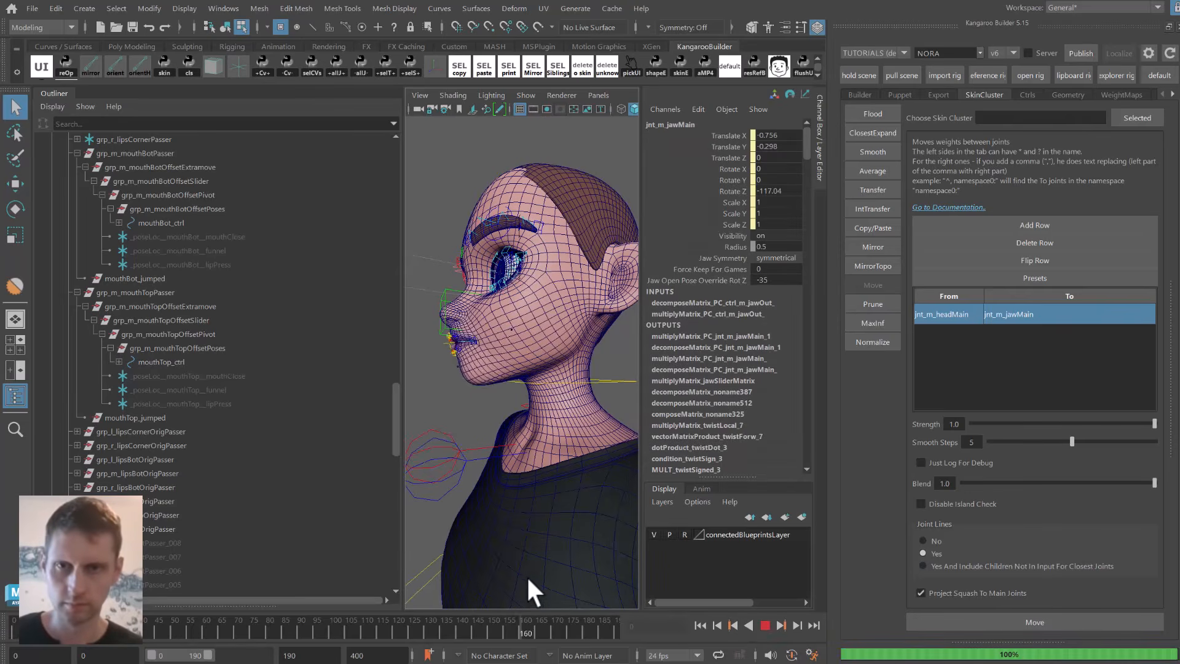
With the jaw open at frame 174, paint-select the cheek vertices of the body mesh and smooth their skin weights with 4 iterations.
left_click_drag(527, 578, 569, 572)
left_click_drag(557, 434, 571, 412, "alt")
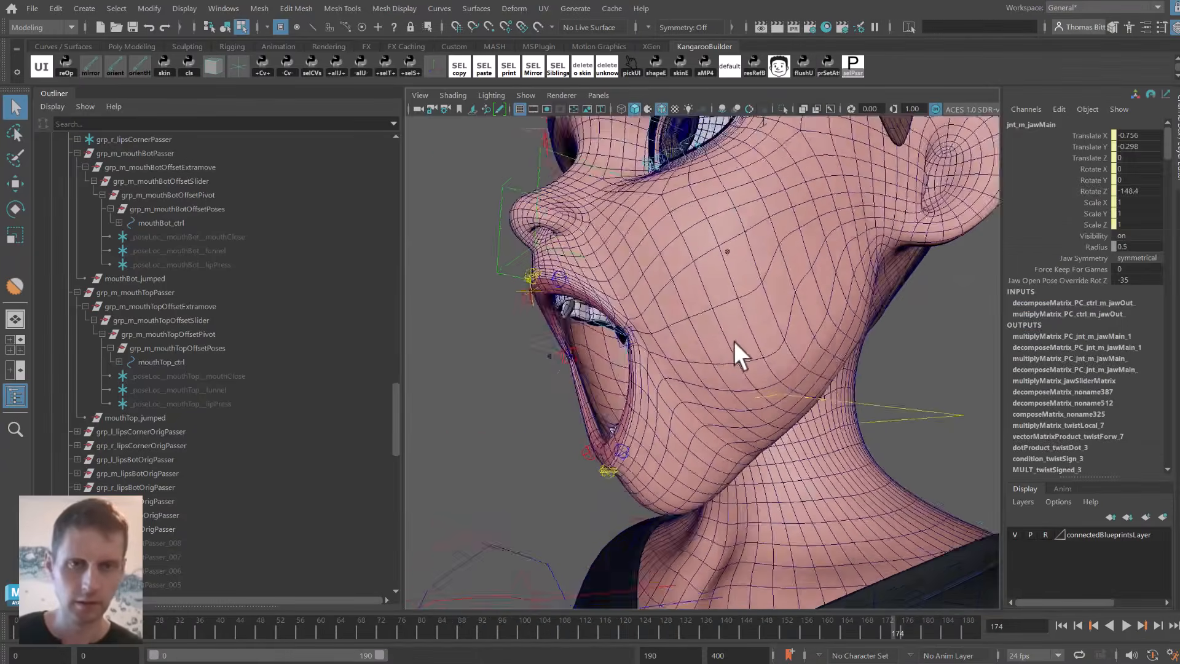
left_click_drag(733, 341, 473, 259, "alt")
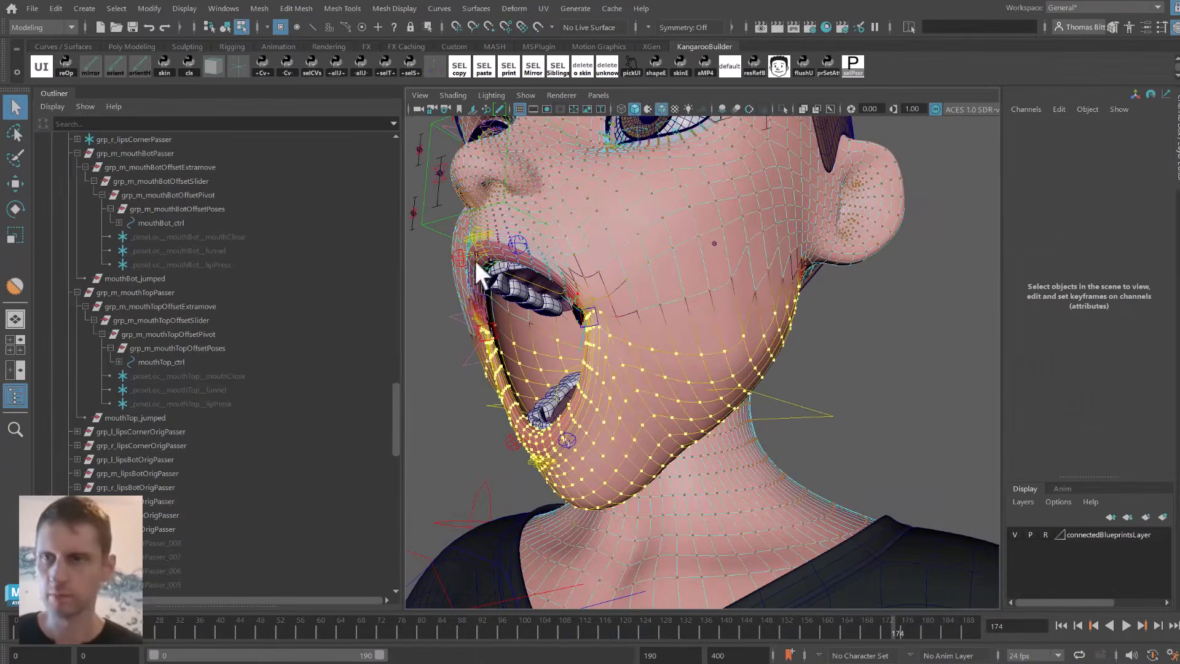
key("F8")
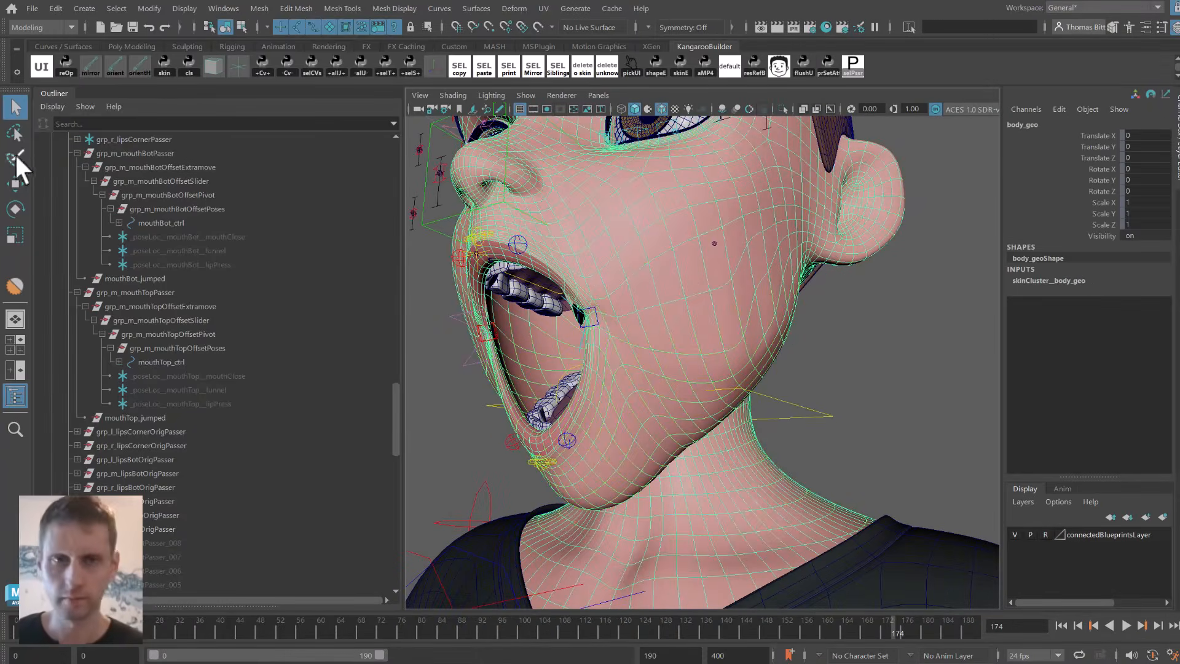
key("F8")
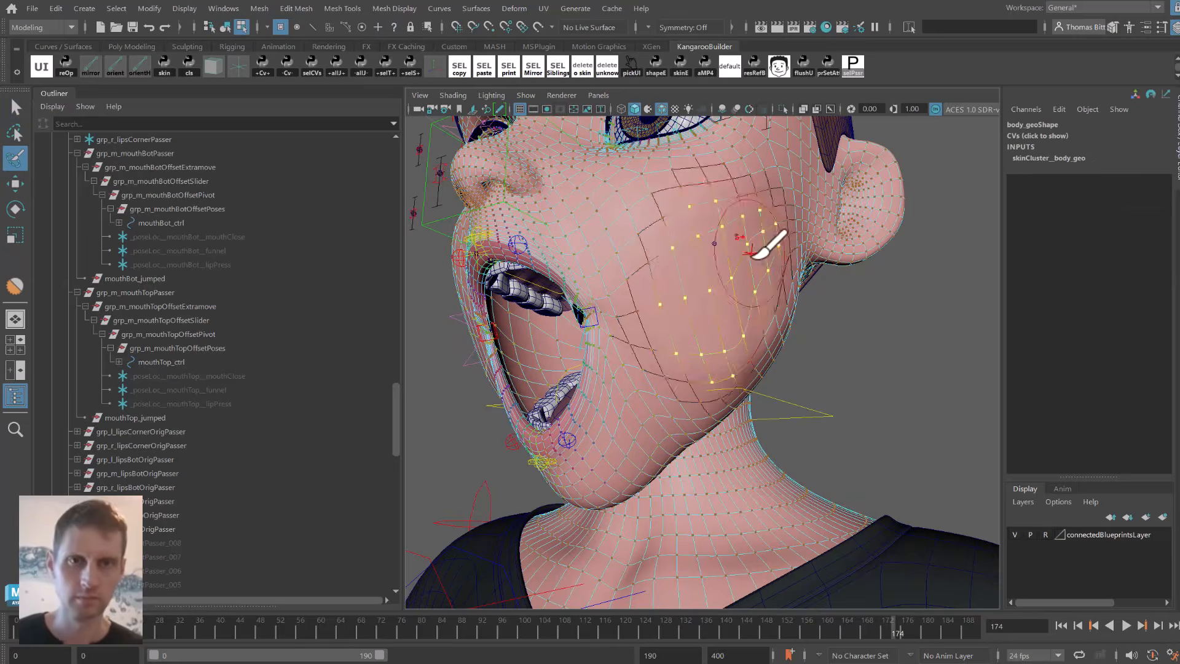
left_click_drag(772, 246, 717, 264, "alt")
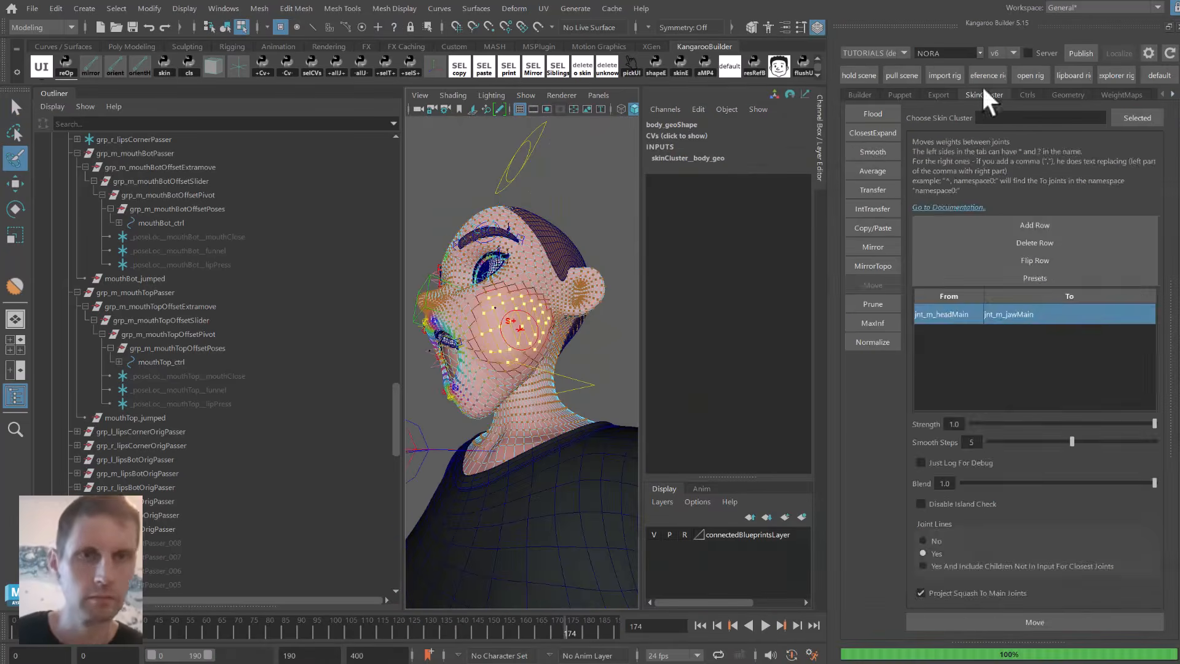
left_click(984, 94)
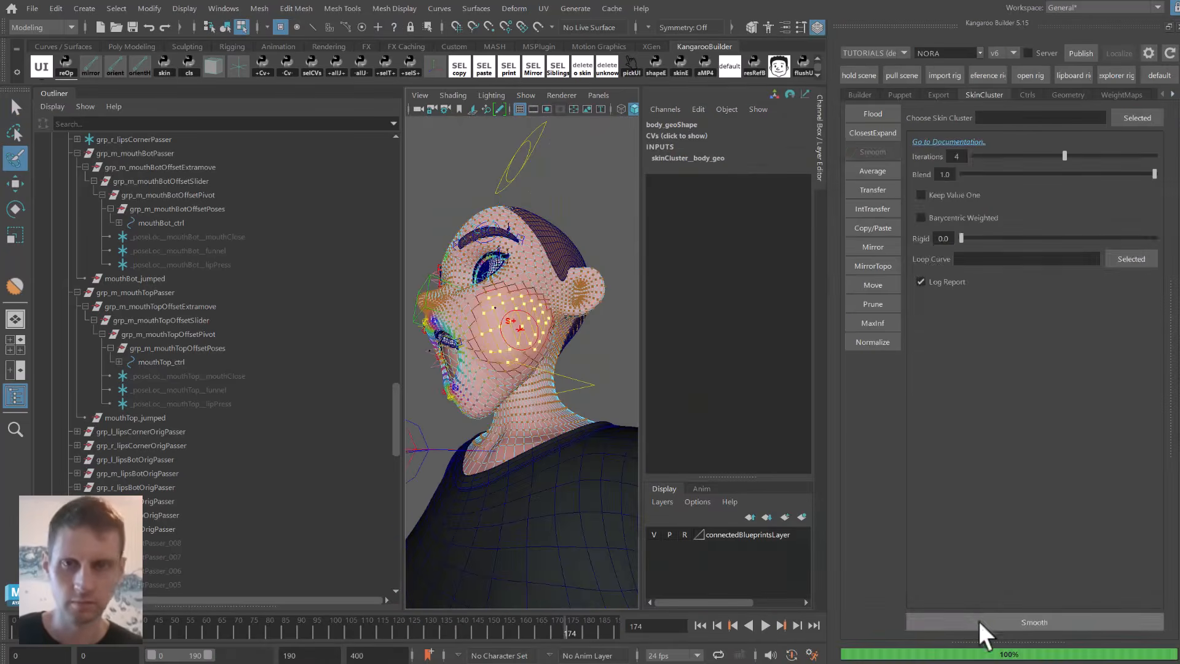
scroll(500, 337, "up", 5)
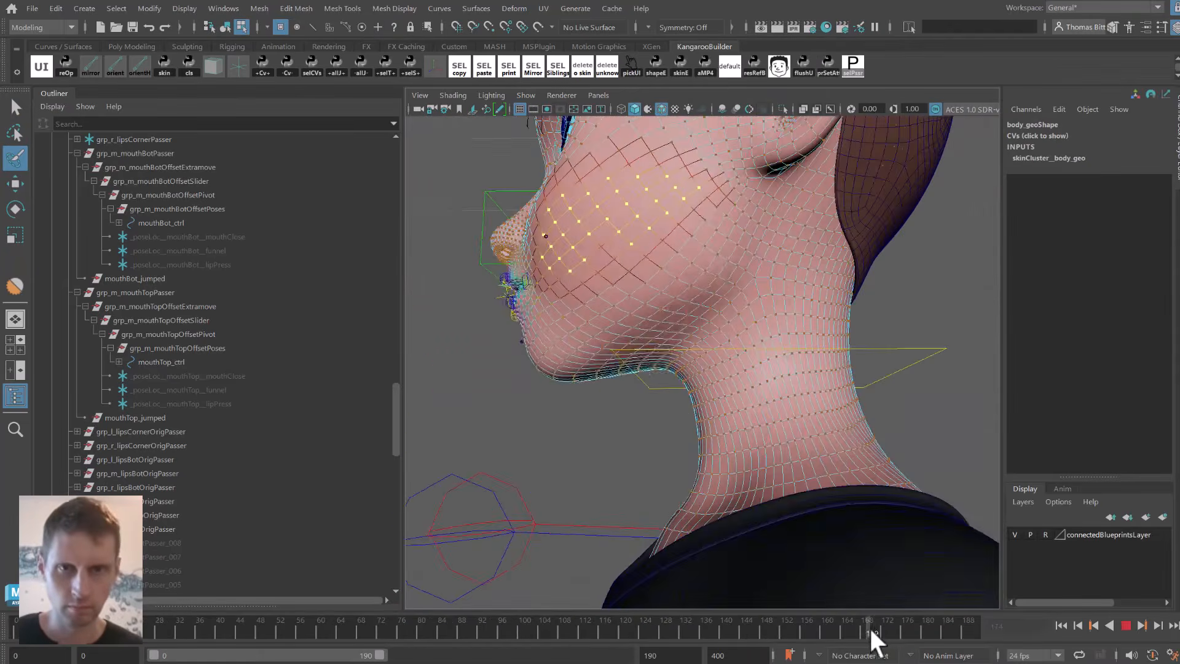
At frame 172, select the vertices along the rear jawline and flood them with jnt_m_jawMain at value 1.0 using Add Closest.
left_click_drag(871, 632, 884, 632)
mouse_move(632, 318)
left_mouse_down("alt")
mouse_move(703, 271)
mouse_move(677, 271)
mouse_move(643, 341)
left_mouse_up("alt")
left_click_drag(643, 341, 665, 298, "alt")
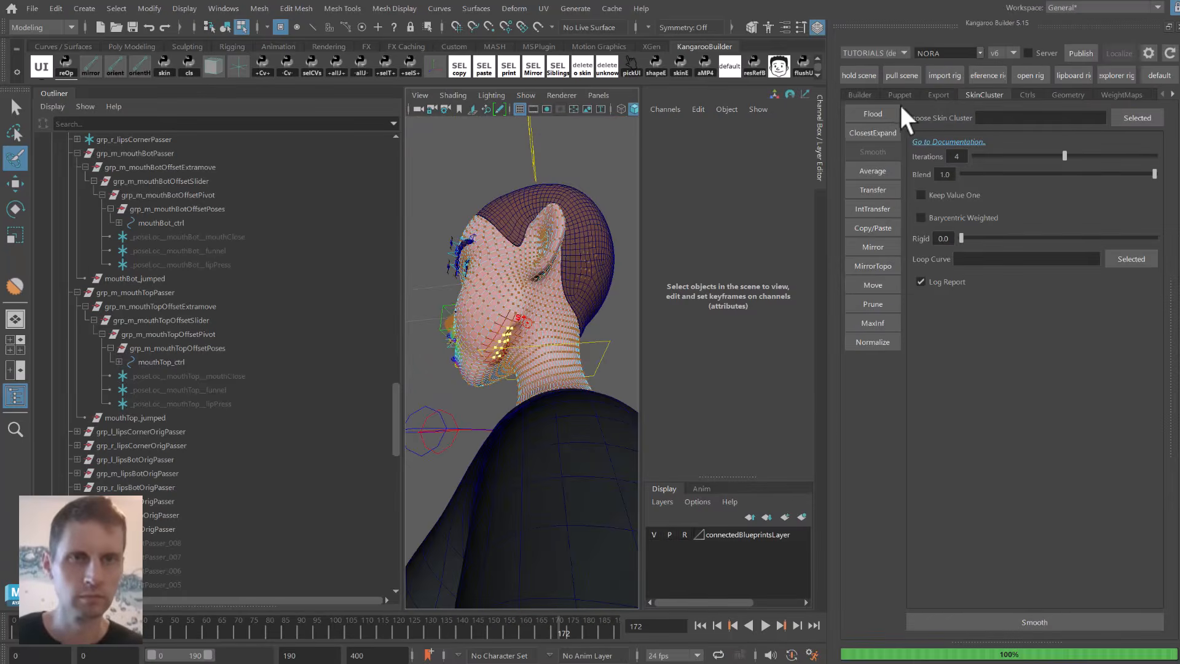
left_click(896, 113)
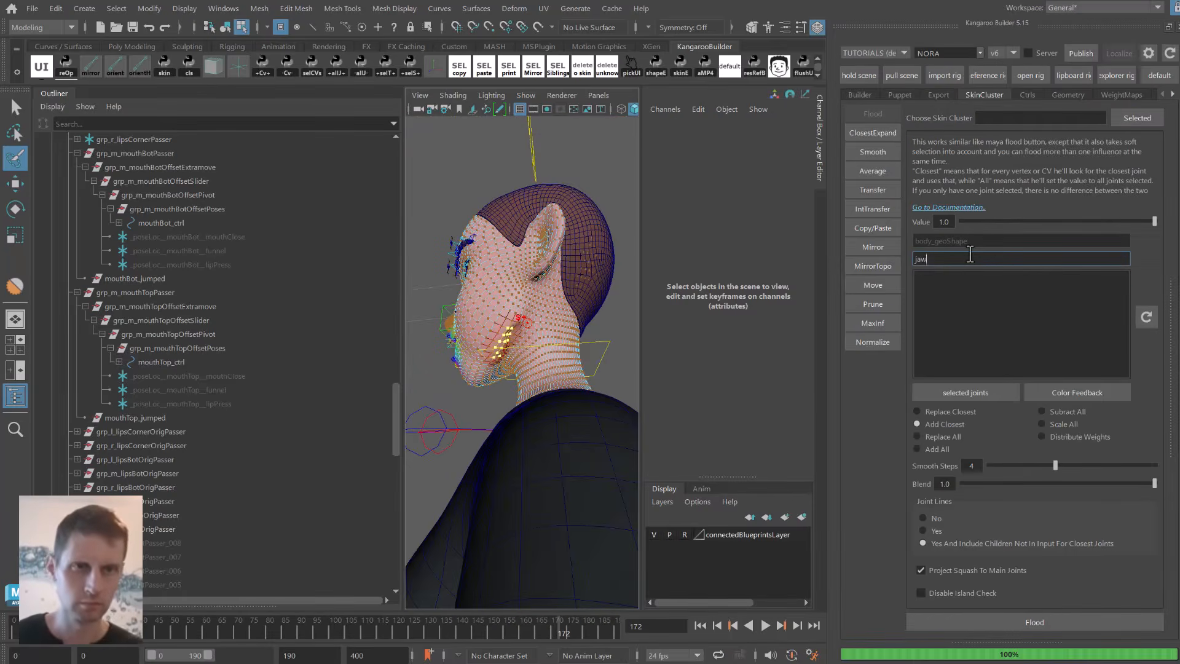
left_click(1146, 317)
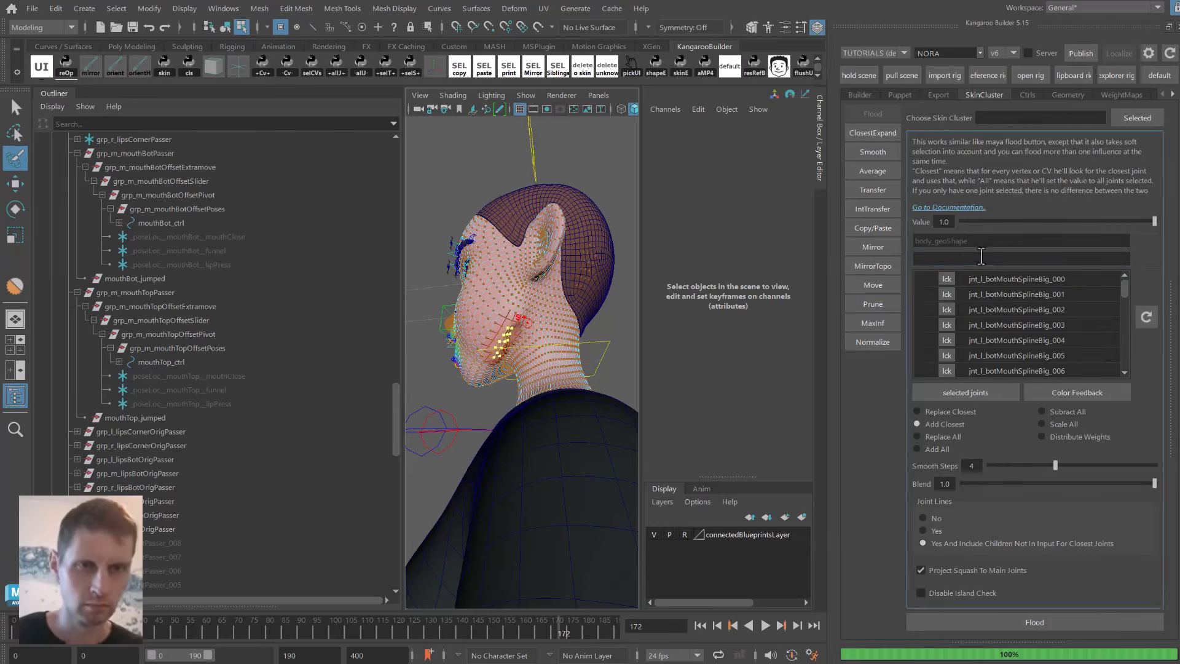
left_click(981, 259)
type("jaw")
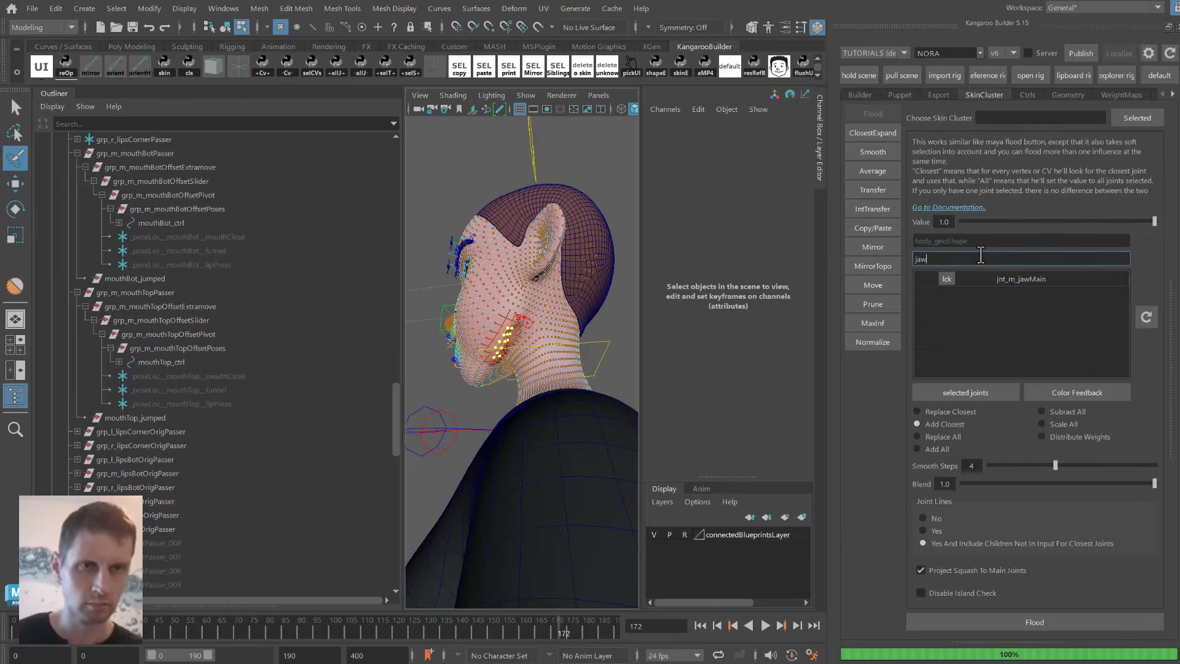
left_click(1030, 278)
scroll(547, 342, "up", 5)
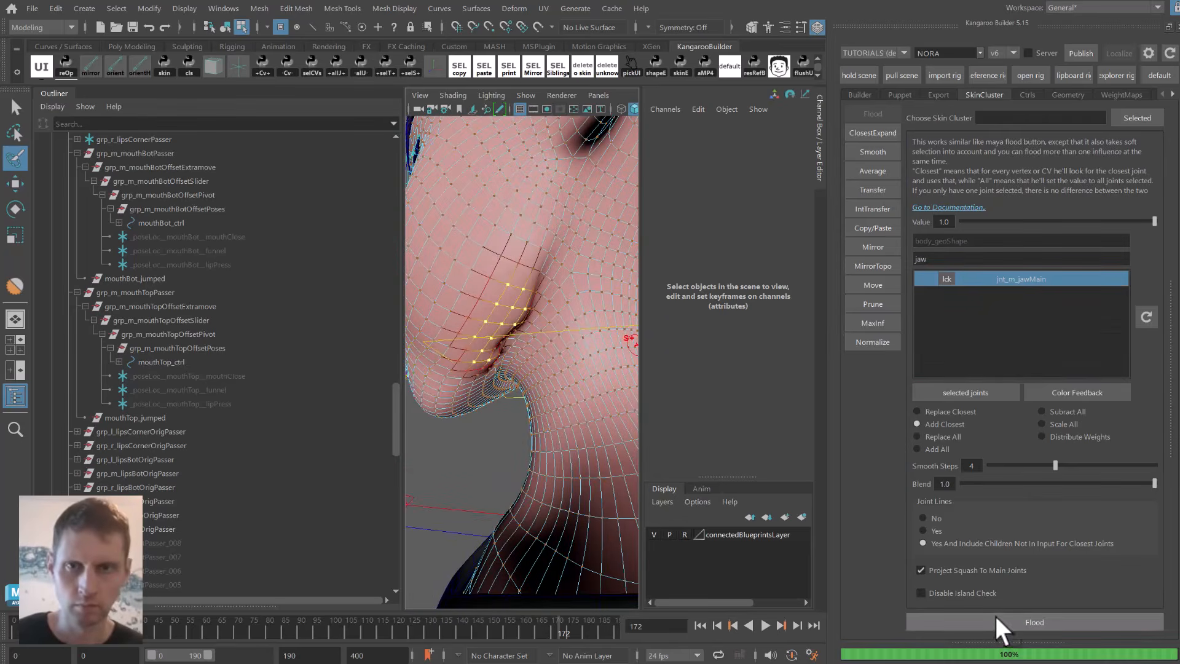
left_click_drag(552, 300, 559, 282, "alt")
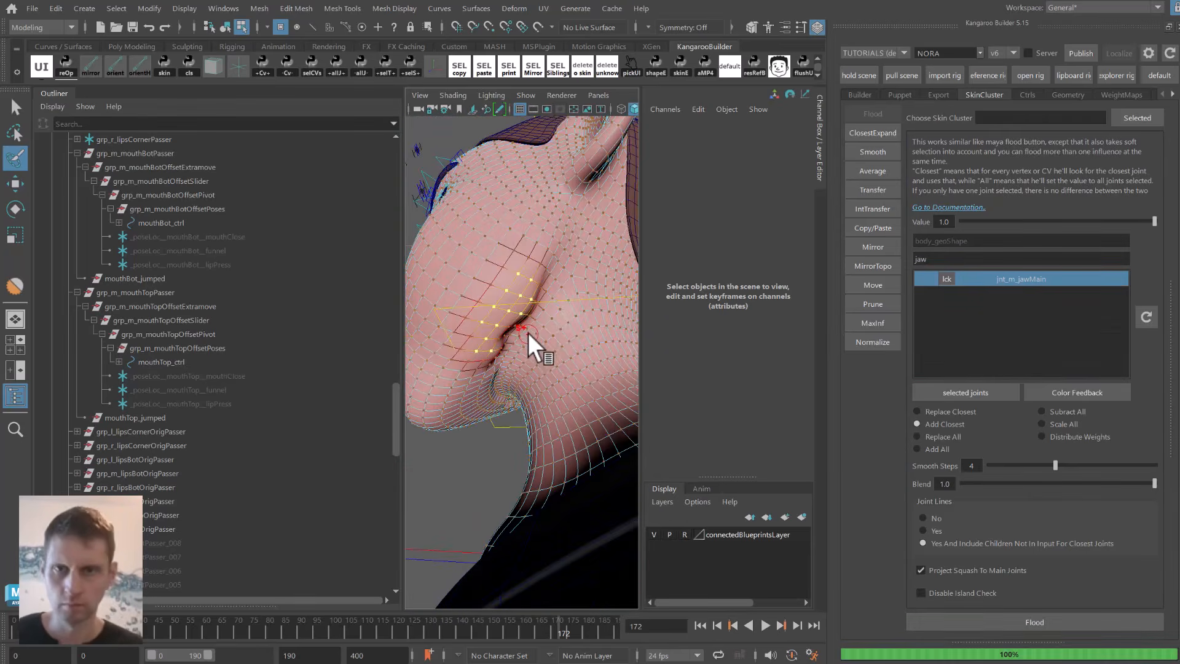
left_click_drag(537, 323, 519, 327, "alt")
Select the vertices under the jaw where it meets the neck and smooth their skin weights with 4 iterations.
left_click_drag(551, 631, 525, 633)
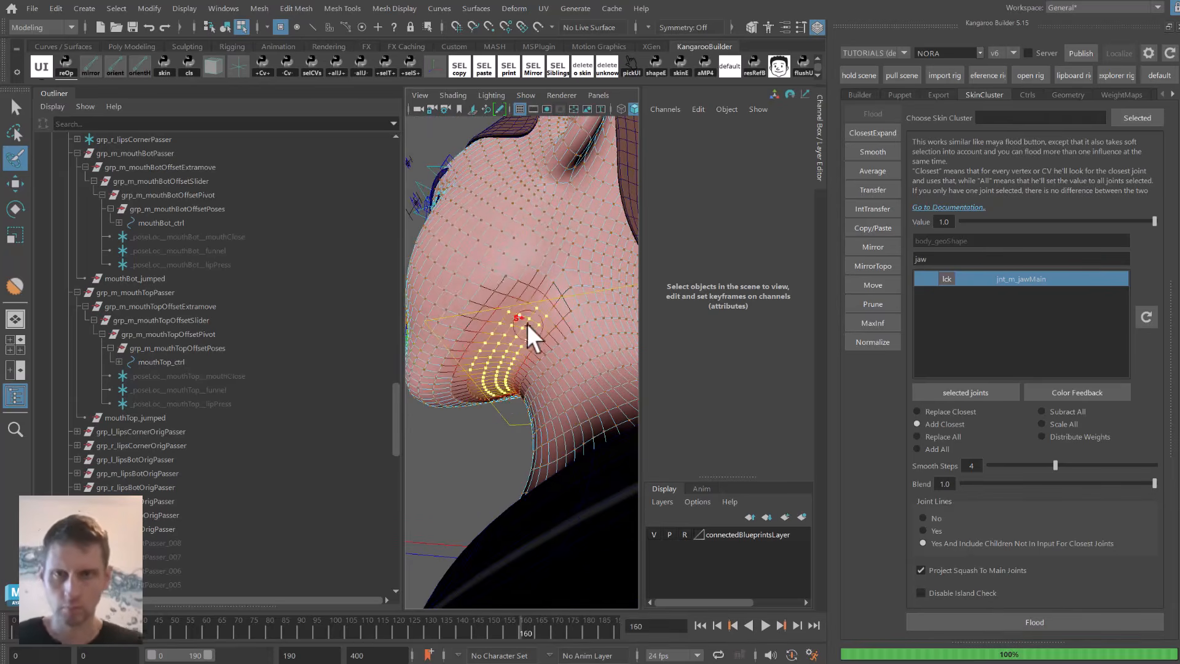
left_click_drag(529, 337, 522, 400, "alt")
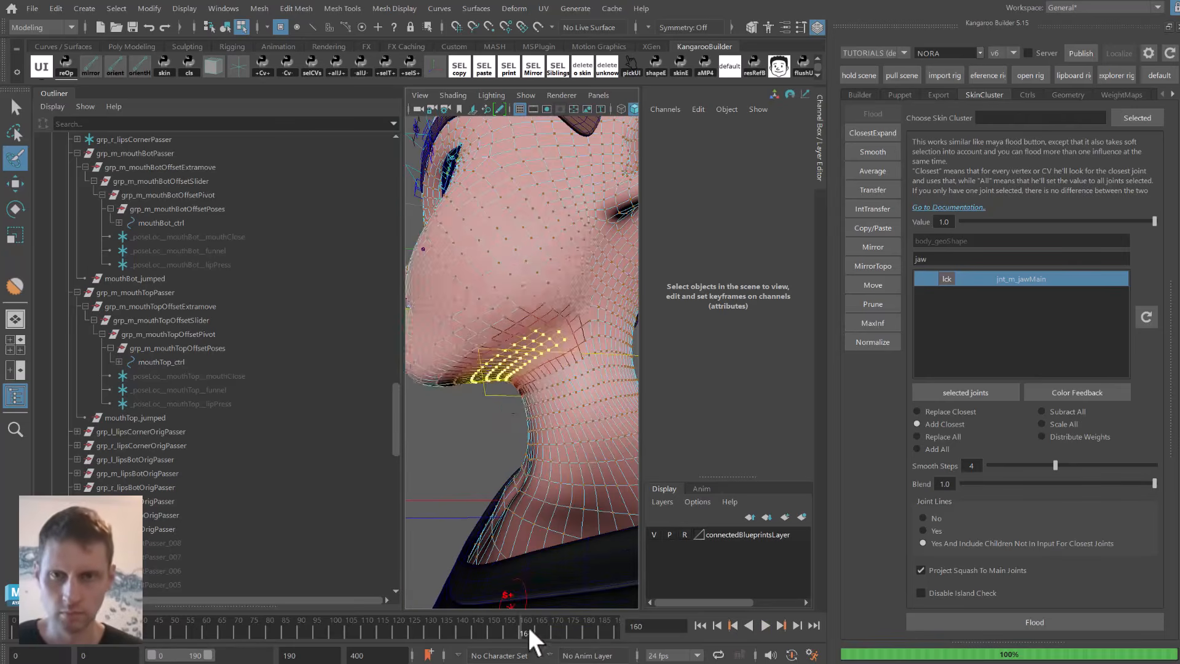
left_click_drag(529, 631, 565, 627)
left_click_drag(589, 253, 566, 255, "alt")
left_click(876, 152)
left_click(955, 627)
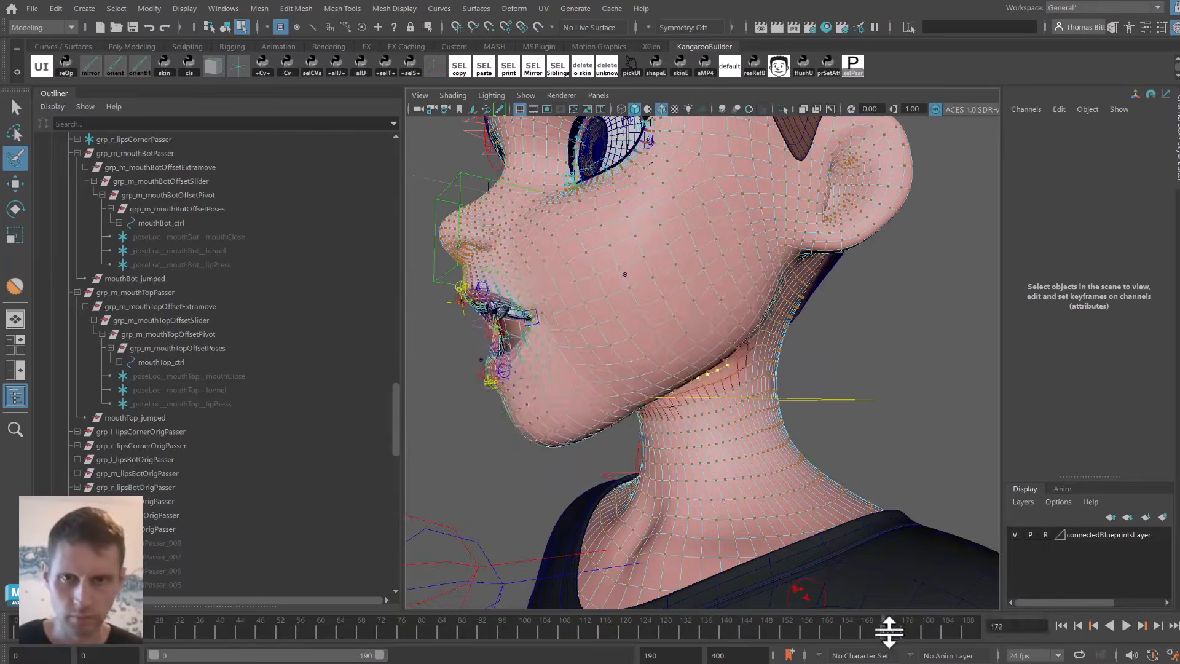
At frame 174, smooth the skin weights in the crease between jaw and neck and check the jaw opening across neighbouring frames.
key("alt+v")
mouse_move(896, 627)
left_mouse_down()
mouse_move(880, 627)
mouse_move(895, 626)
left_mouse_up()
left_click_drag(848, 540, 649, 408, "alt")
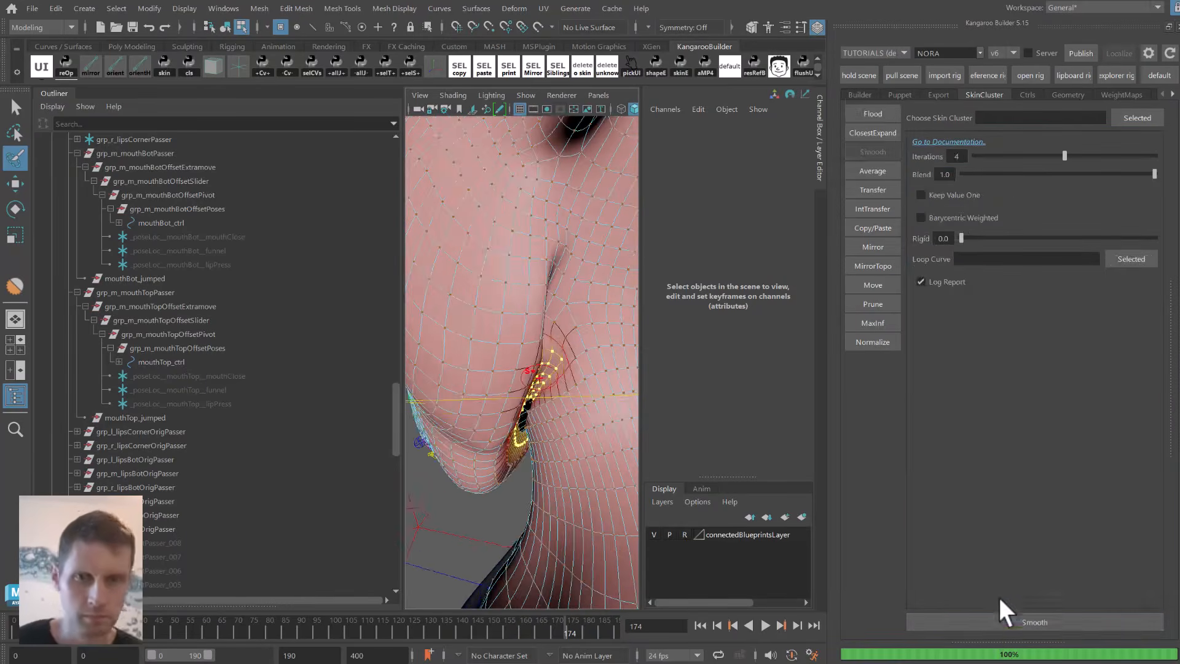
left_click(997, 623)
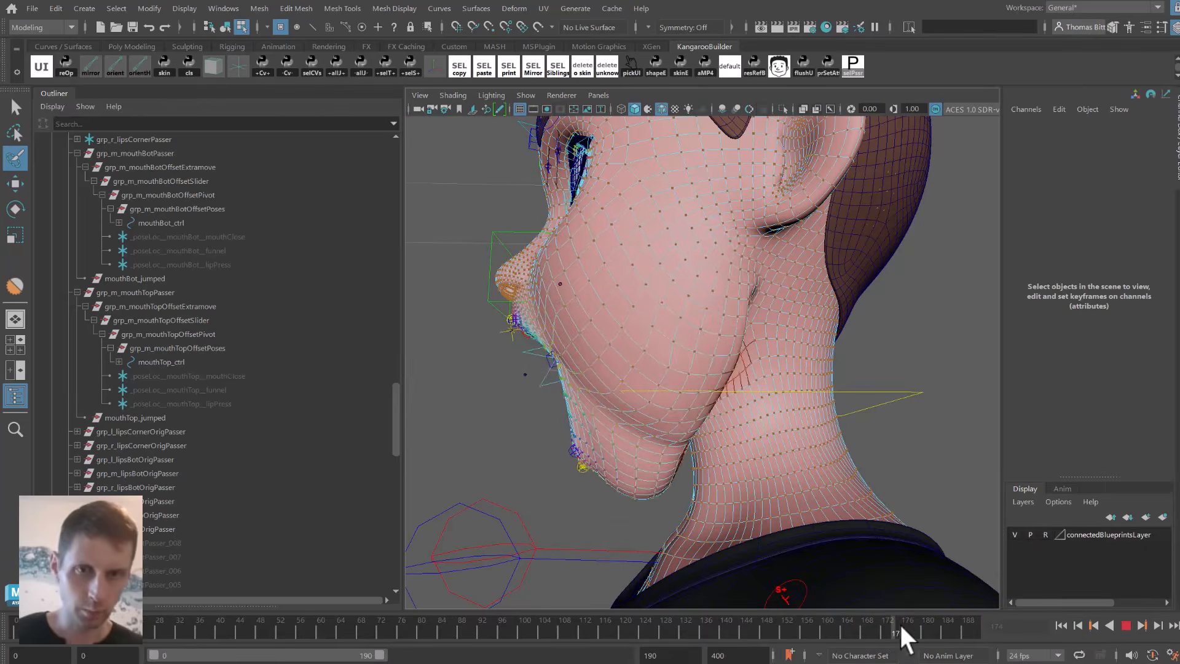
mouse_move(900, 624)
left_mouse_down()
mouse_move(920, 620)
mouse_move(869, 614)
mouse_move(889, 612)
left_mouse_up()
left_click_drag(708, 494, 738, 436, "alt")
left_click_drag(888, 634, 883, 627)
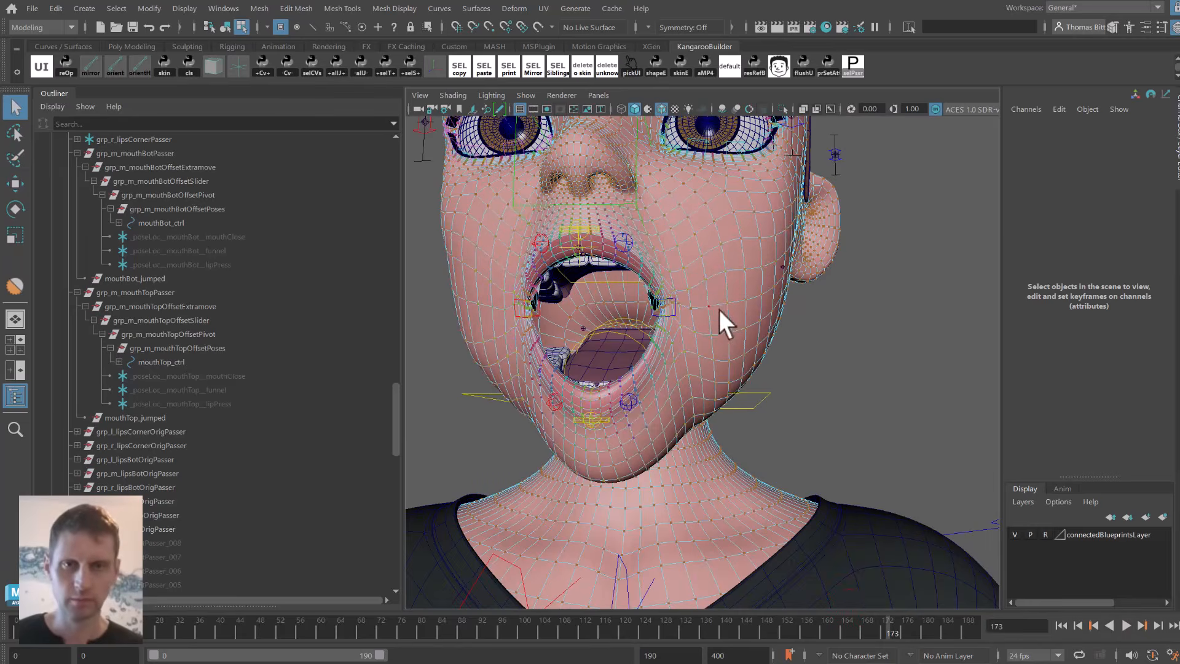
Return to object selection and set Rotate Z of jaw_ctrl to -20 at frame 173.
key("F8")
mouse_move(751, 352)
left_mouse_down("alt")
mouse_move(768, 361)
mouse_move(742, 367)
left_mouse_up("alt")
key("alt+1")
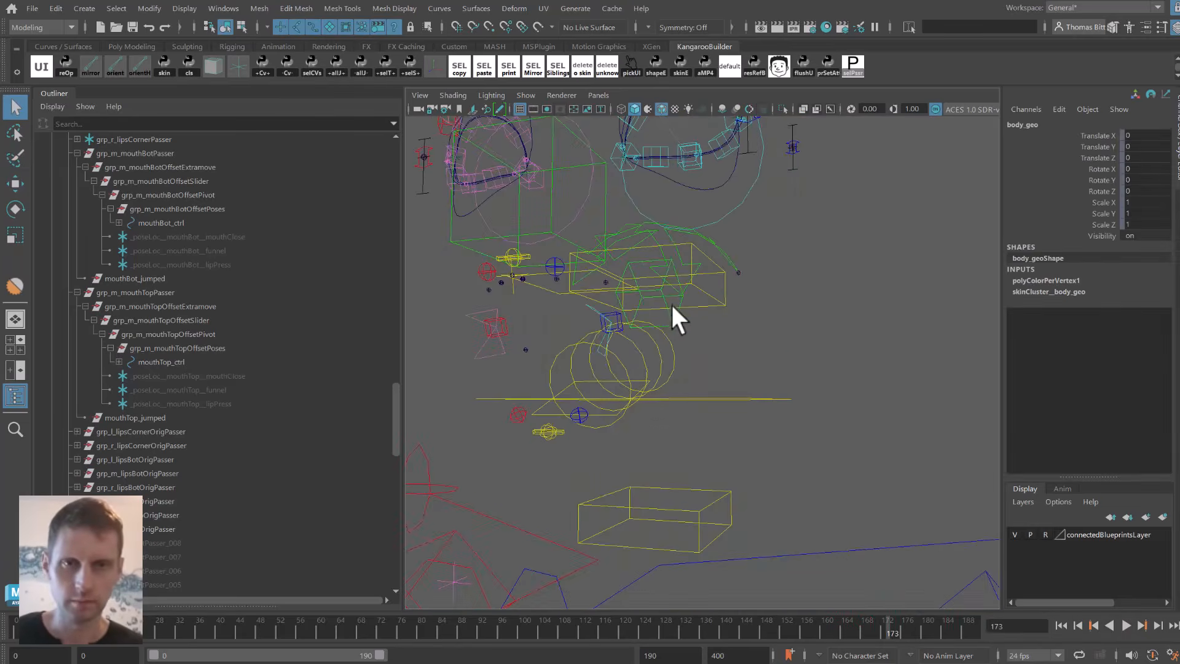
left_click(673, 307)
left_click_drag(778, 227, 749, 239, "alt")
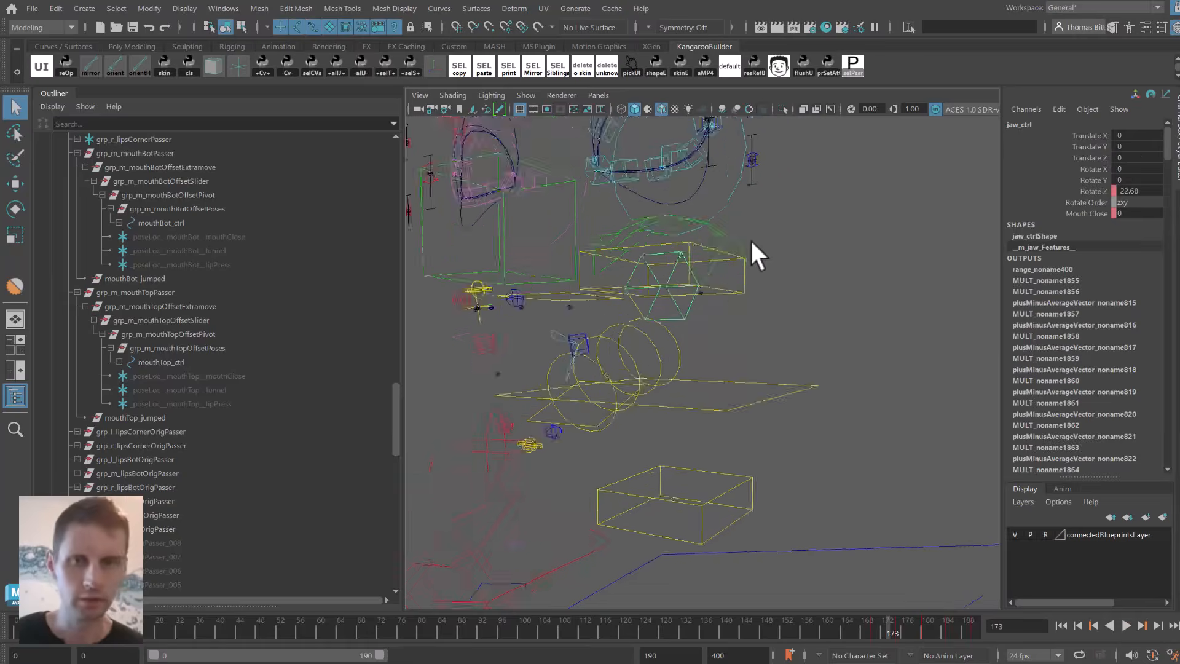
key("alt+1")
left_click_drag(687, 264, 709, 281, "alt")
key("Return")
left_click_drag(709, 281, 798, 270, "alt")
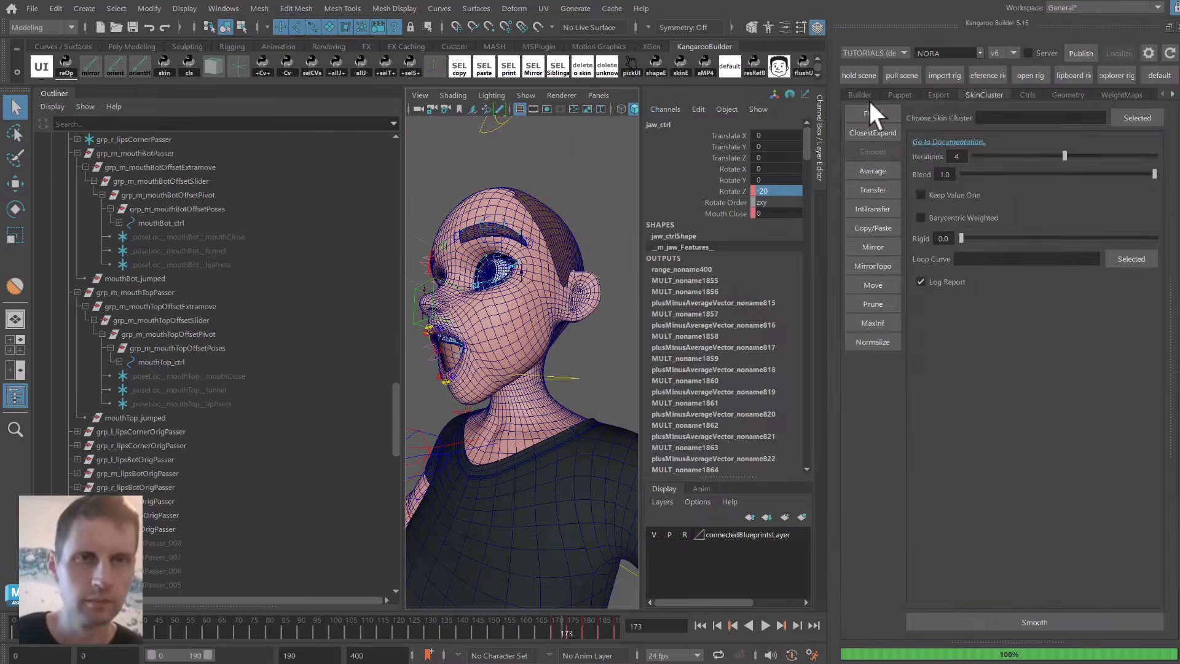
Open the dPoseCtrlValues argument of the BASEMouthCtrls function for editing.
left_click(861, 95)
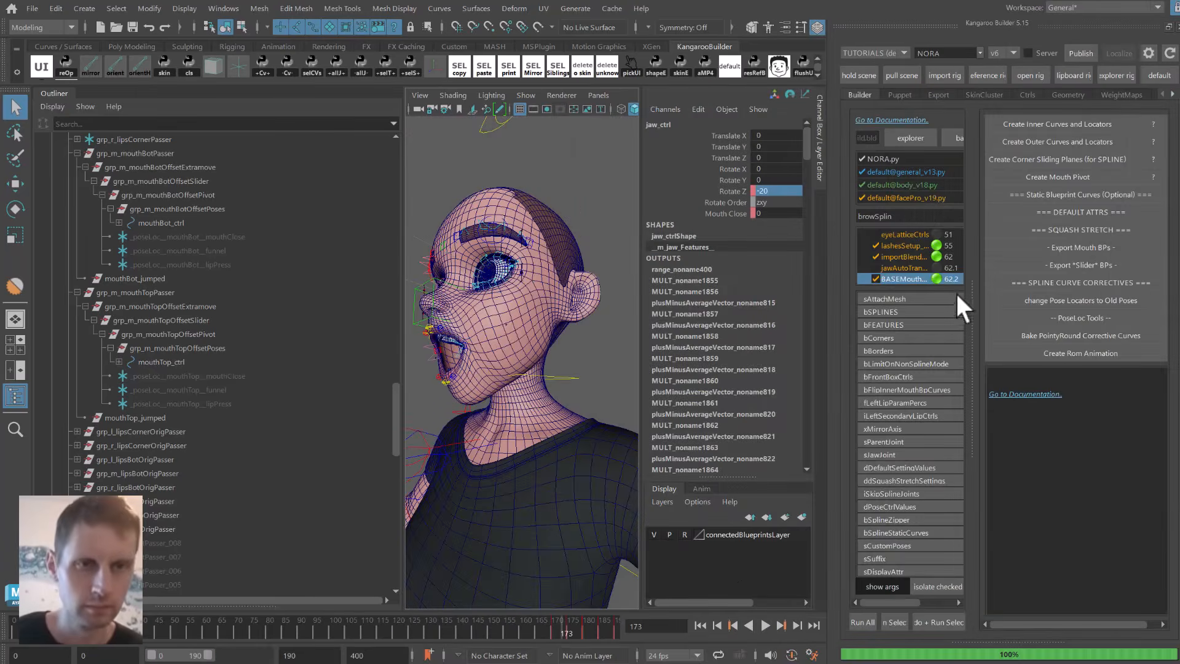
left_click_drag(971, 294, 1109, 307)
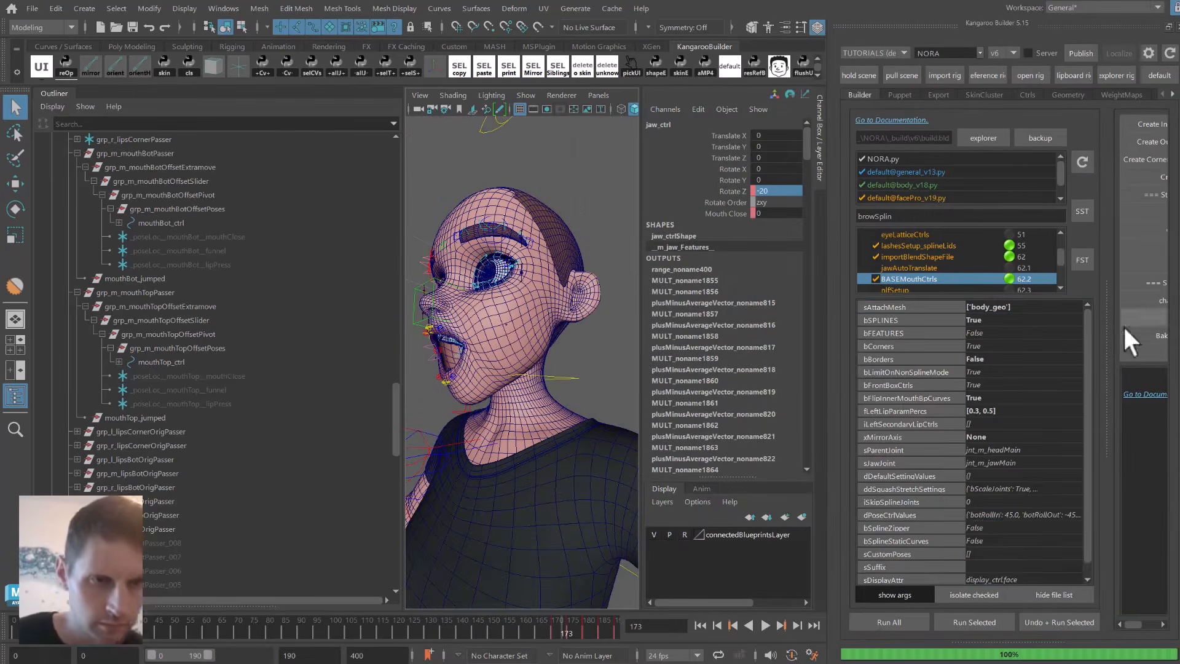
right_click(1013, 515)
left_click(1036, 545)
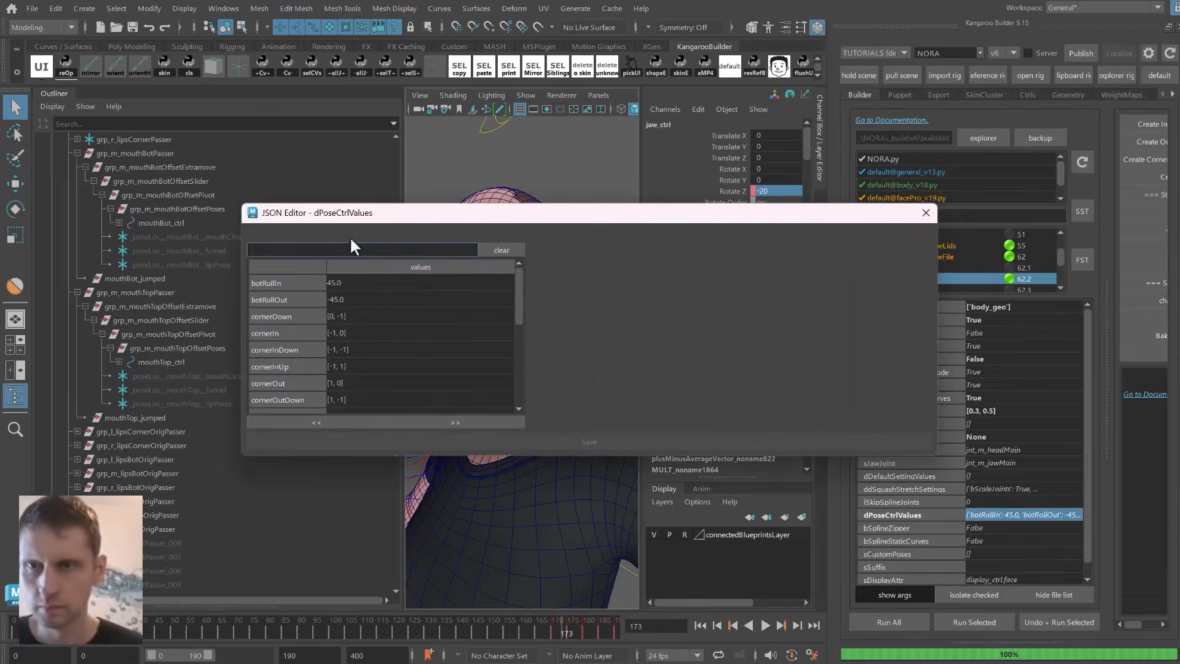
In dPoseCtrlValues, set jawOpen to -20 and jawOpenOnMouthClose to -10, and save the values.
type("jawopen")
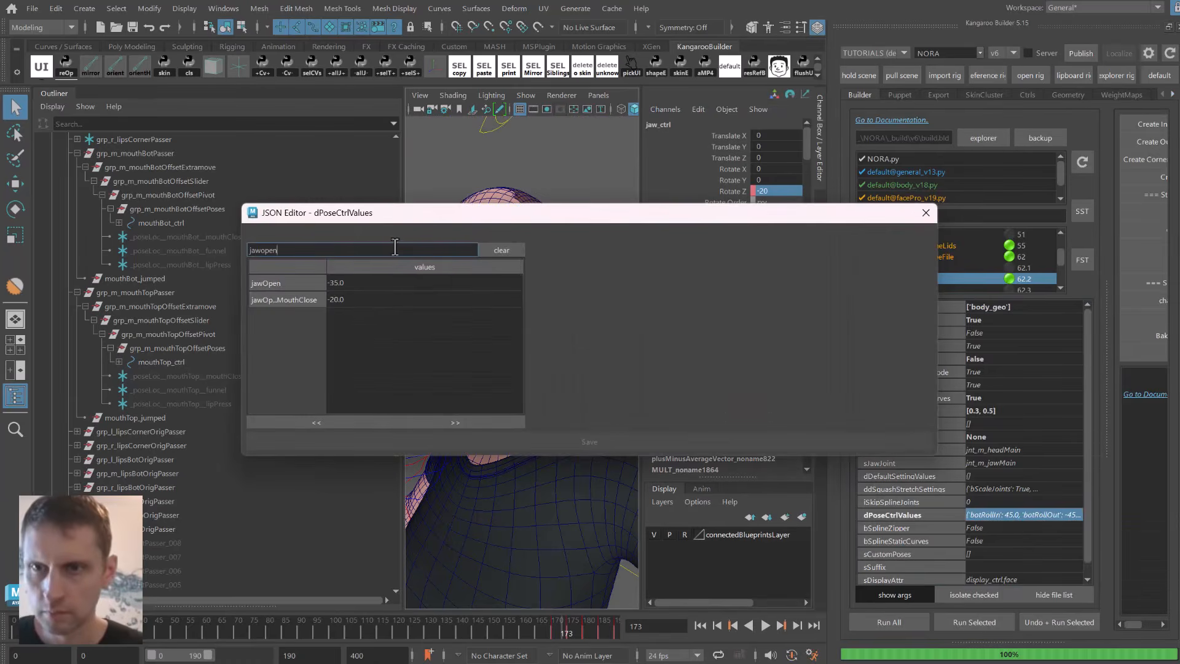
double_click(378, 282)
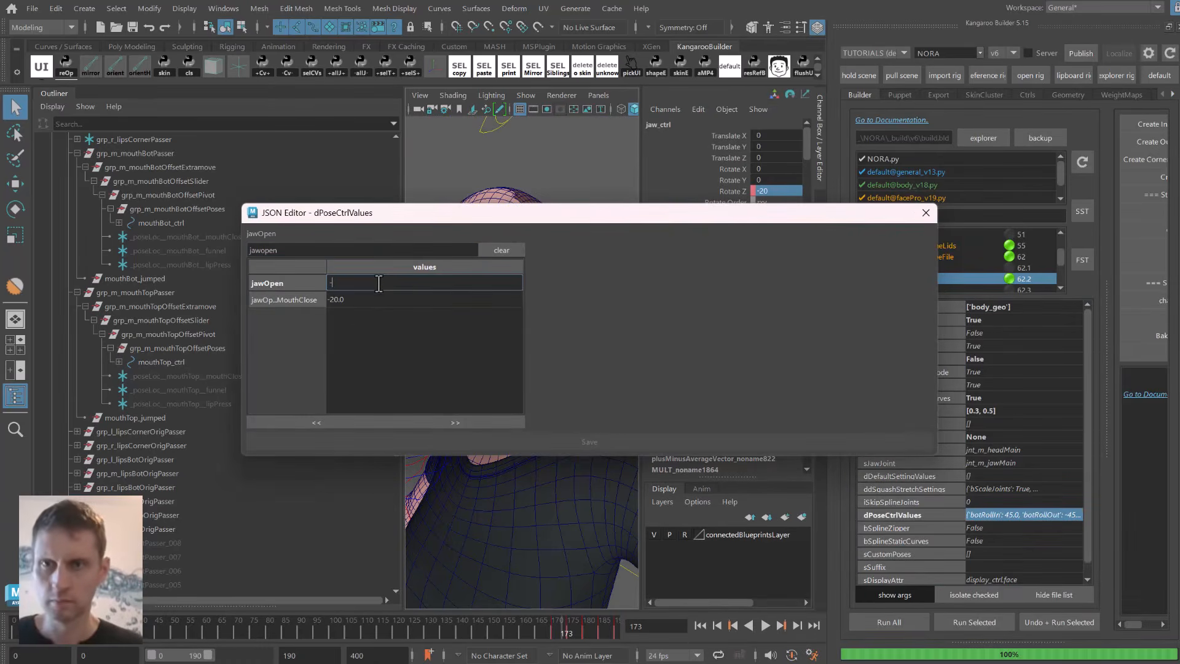
double_click(369, 299)
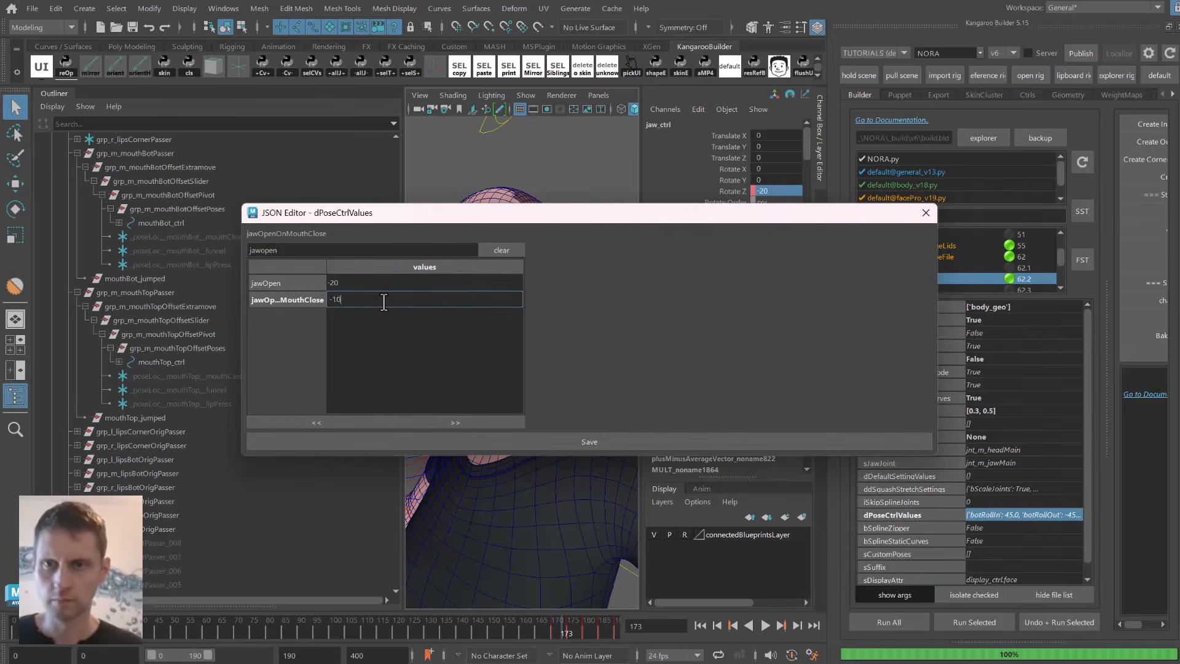
key("Return")
left_click(614, 441)
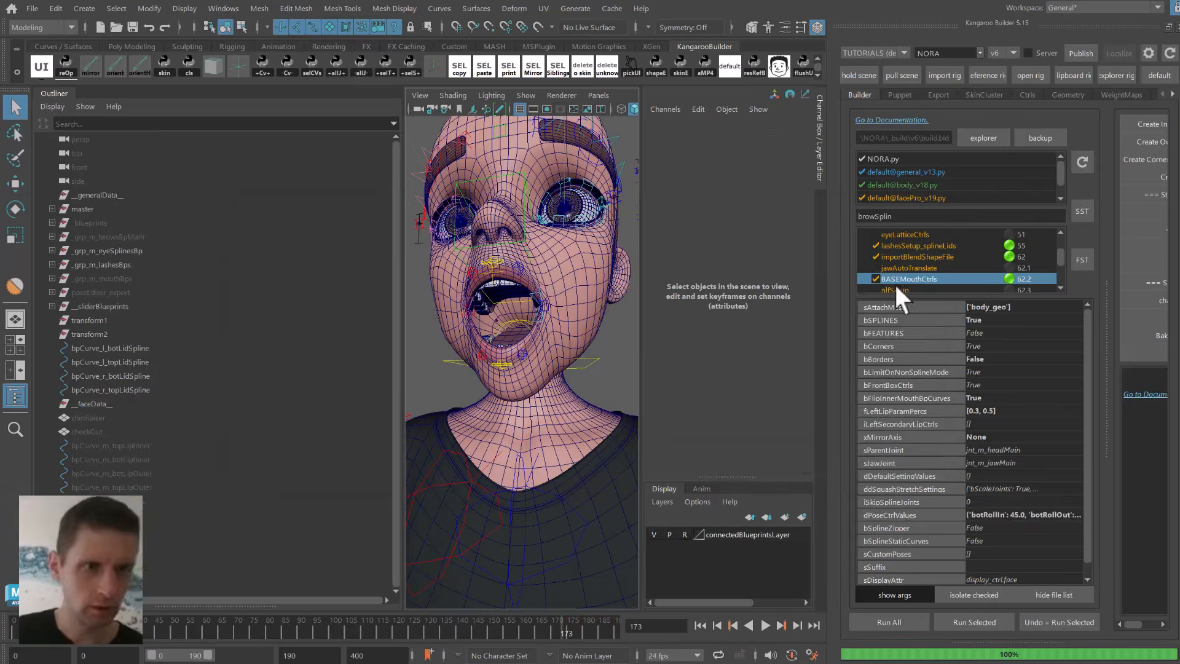
Create the ROM animation for BASEMouthCtrls and scrub to the open-jaw pose at frame 175.
left_click_drag(1101, 308, 971, 314)
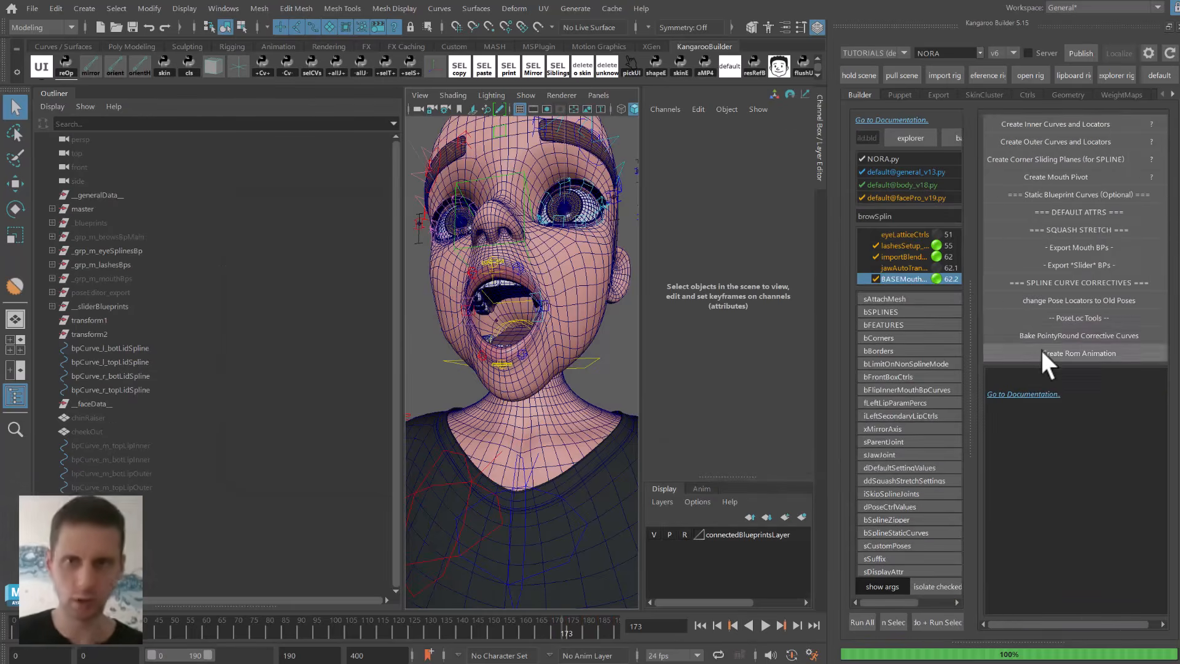
left_click_drag(570, 363, 566, 656, "alt")
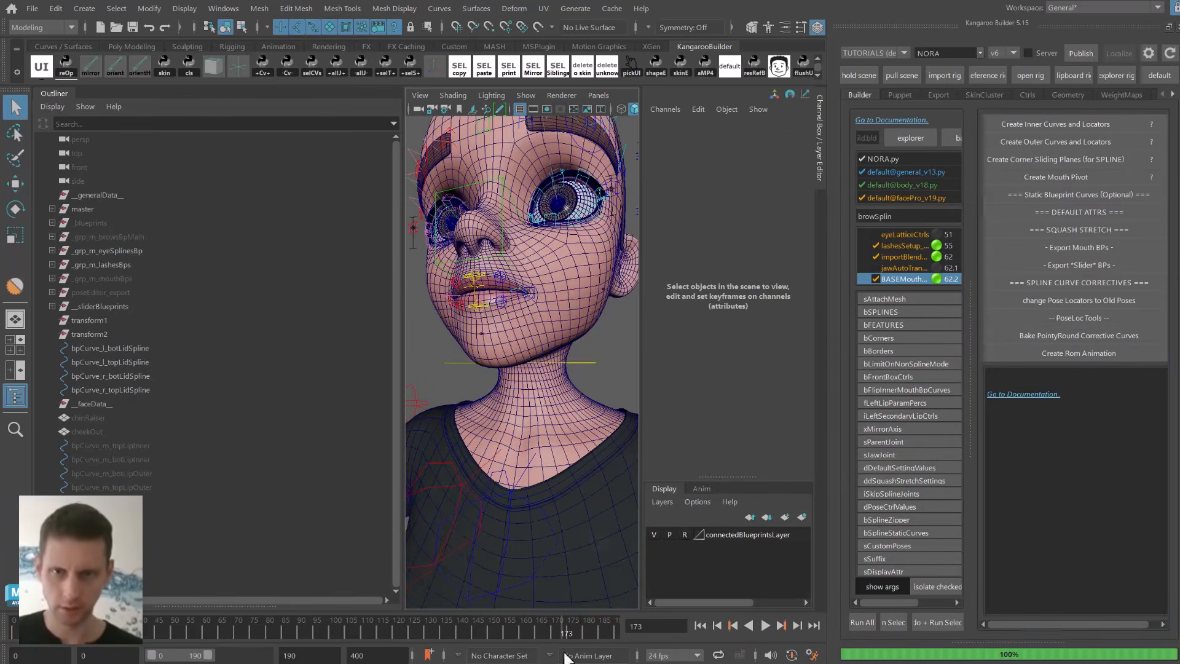
left_click_drag(548, 618, 568, 611)
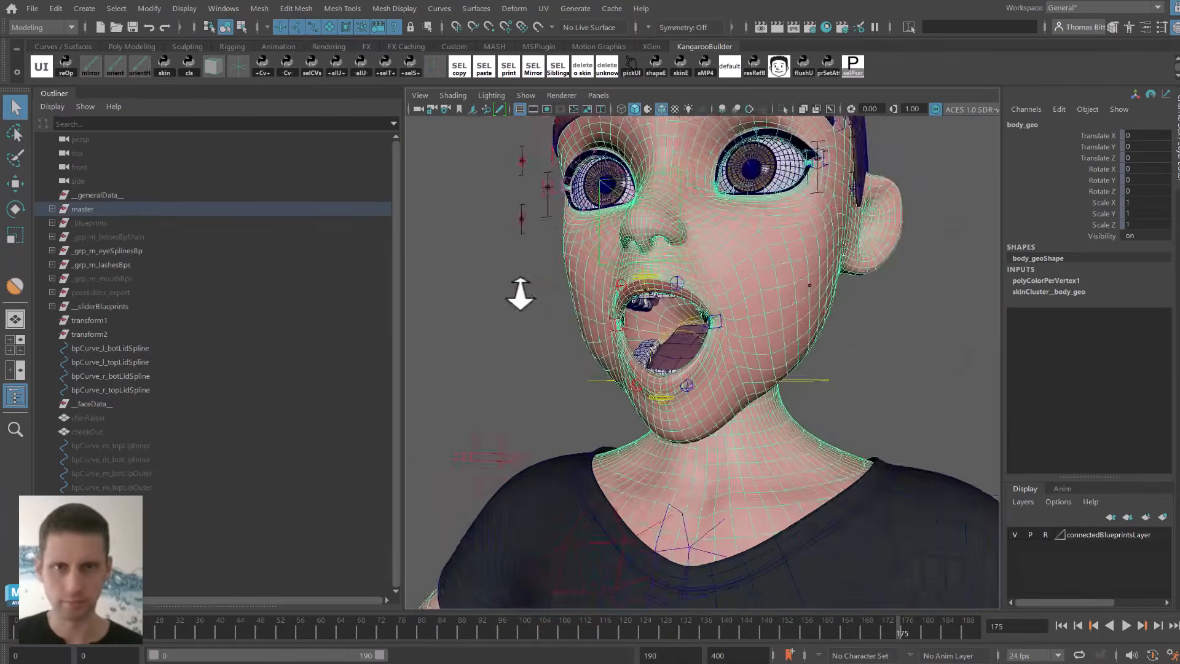
Paint-select the body mesh vertices along the jawline and flood them with jnt_m_jawMain at 0.56 using Add Closest.
left_click_drag(519, 289, 640, 363, "alt")
left_click(11, 166)
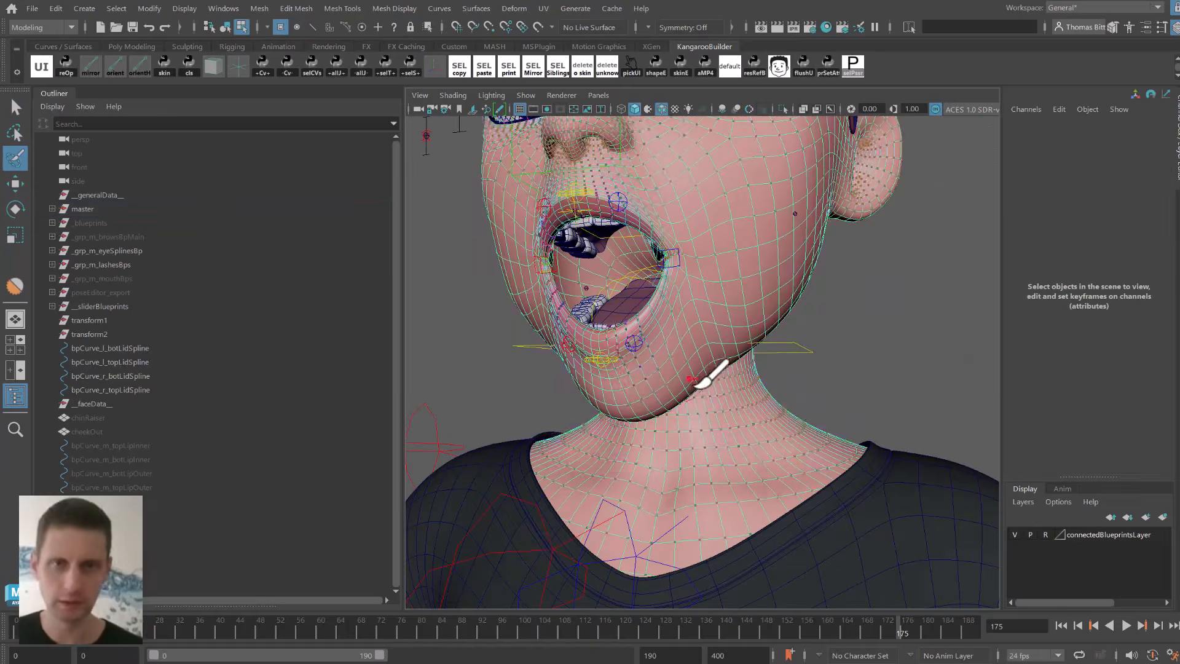
left_click_drag(700, 389, 707, 307, "alt")
mouse_move(725, 325)
left_mouse_down()
mouse_move(659, 341)
mouse_move(677, 337)
mouse_move(674, 289)
left_mouse_up()
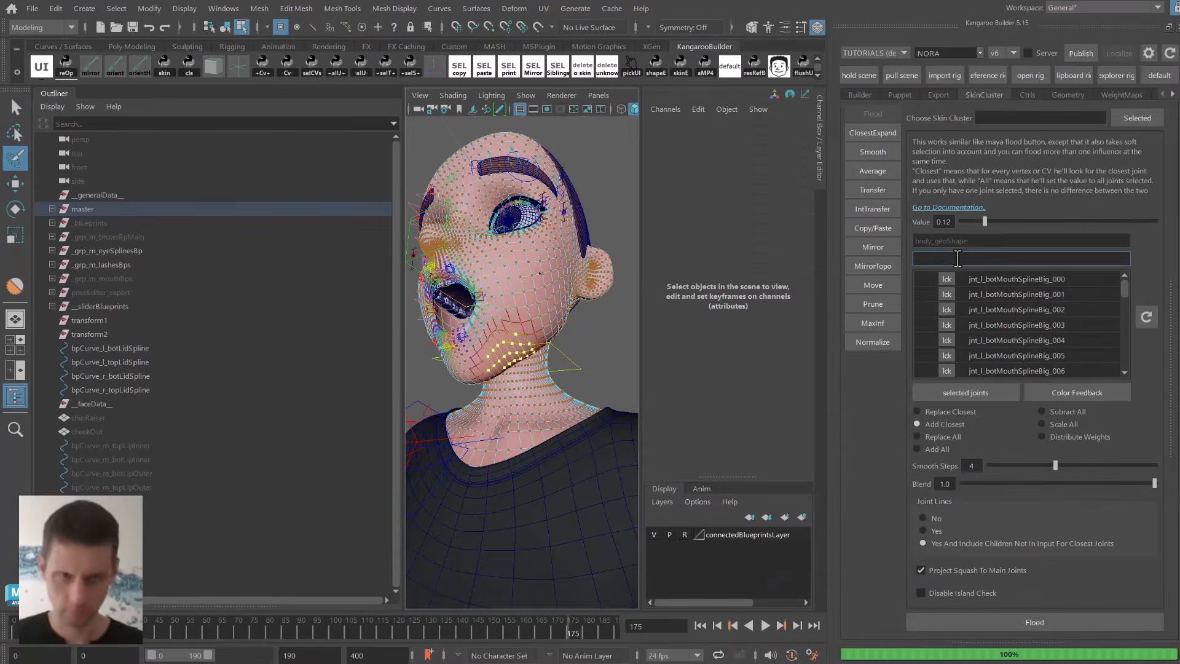
type("jaw")
left_click(1013, 280)
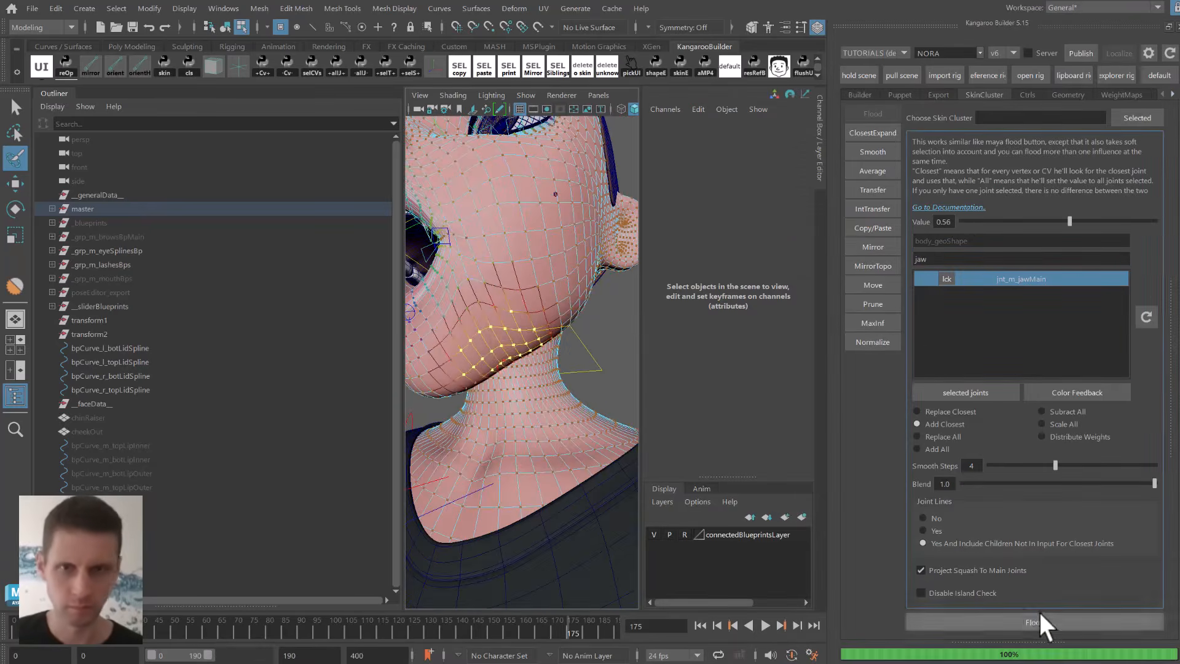
left_click(1039, 622)
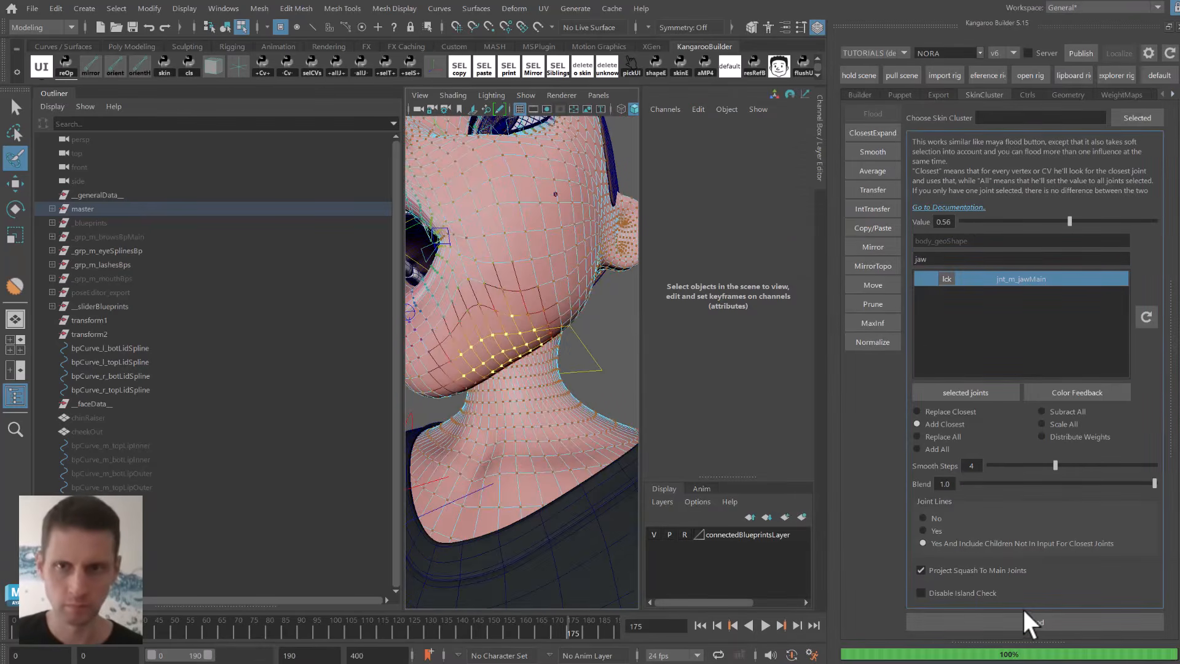
Smooth the skin weights of the selected jawline vertices with 1 iteration.
left_click_drag(540, 346, 547, 321, "alt")
left_click(870, 156)
left_click(1000, 158)
left_click(1024, 620)
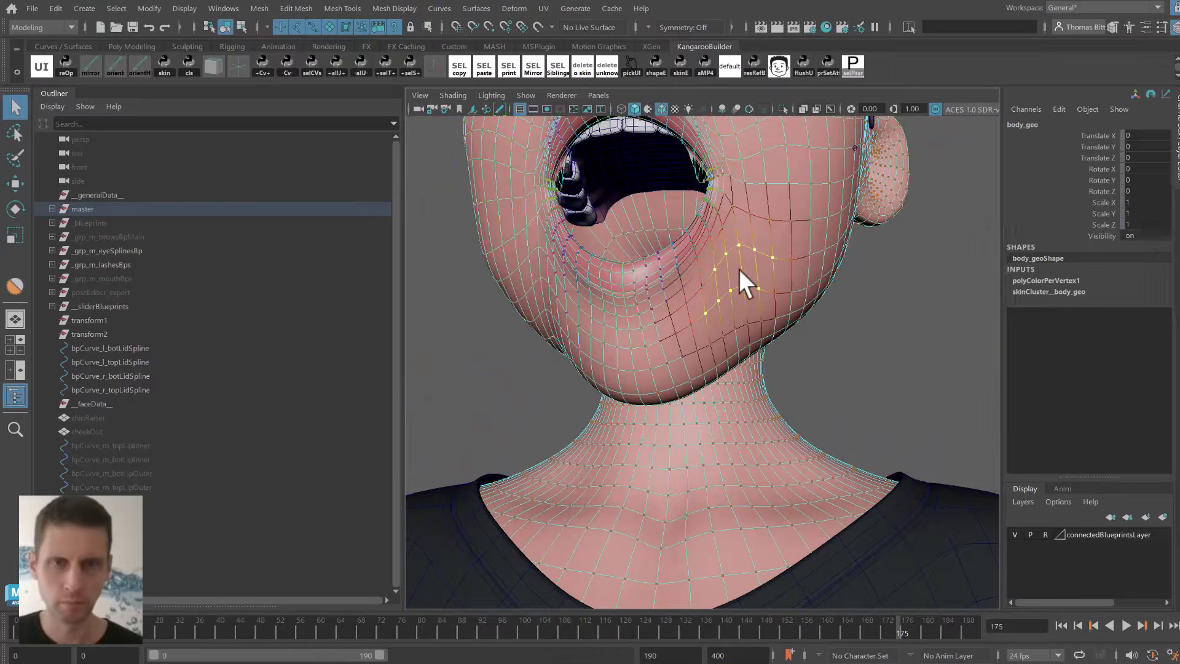
Flood the selected vertices beside the chin and lower cheek with jnt_m_jawMain at value 0.264.
left_click_drag(739, 269, 695, 291, "alt")
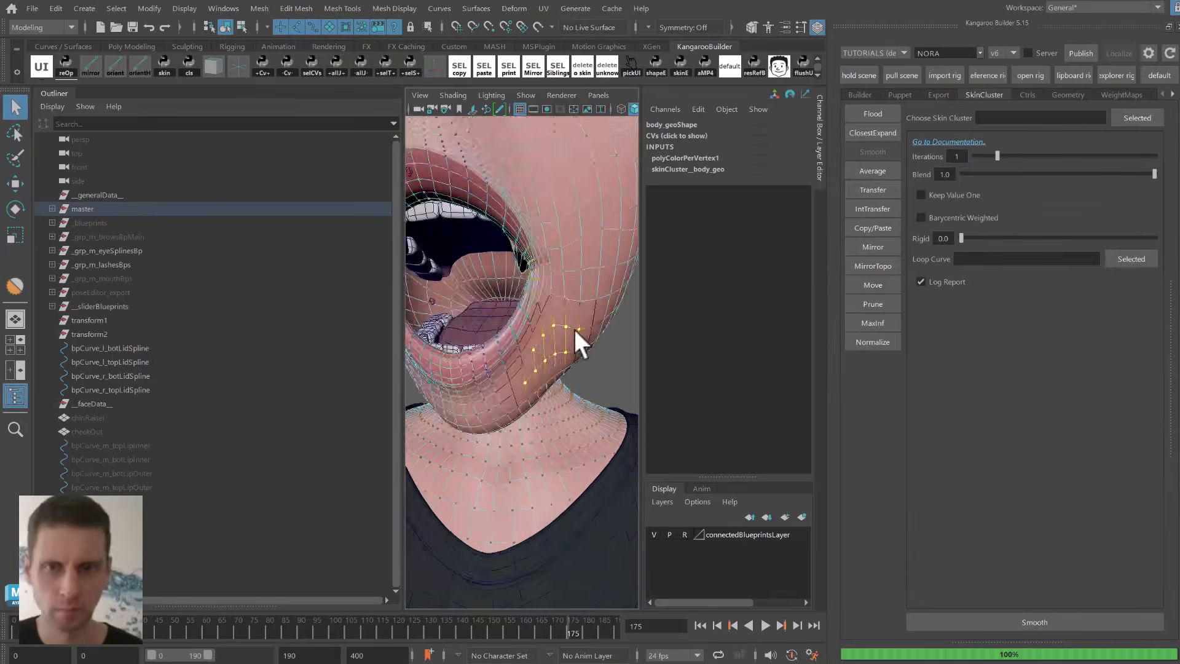
left_click_drag(575, 330, 608, 344, "alt")
left_click(888, 114)
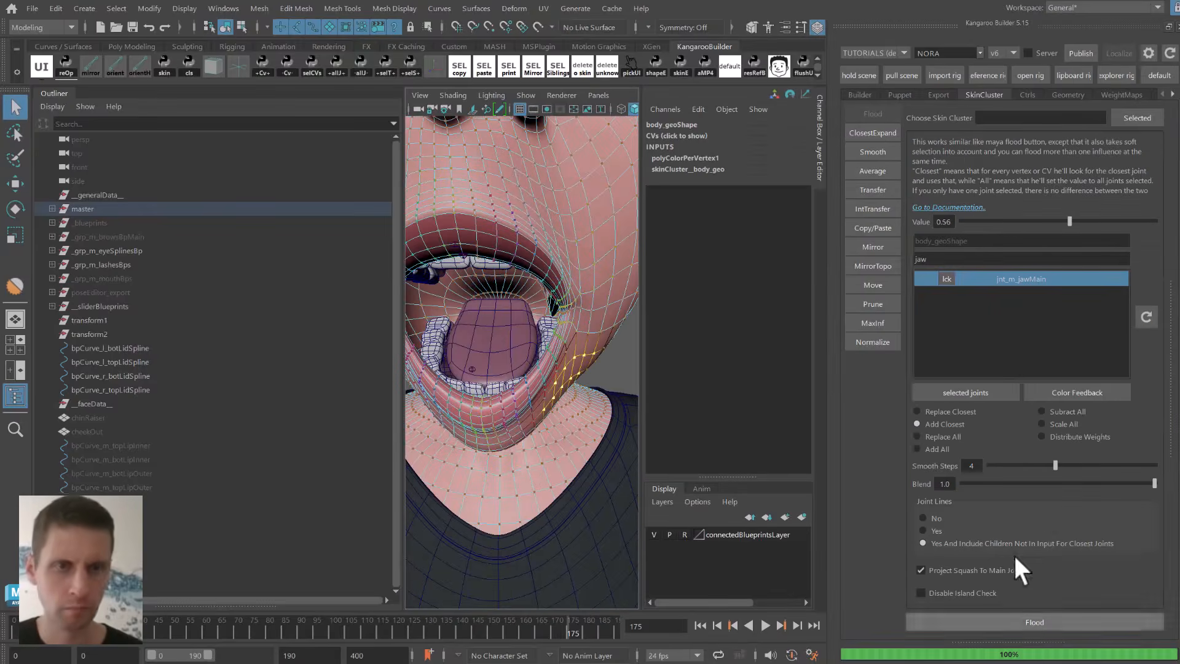
left_click(1010, 621)
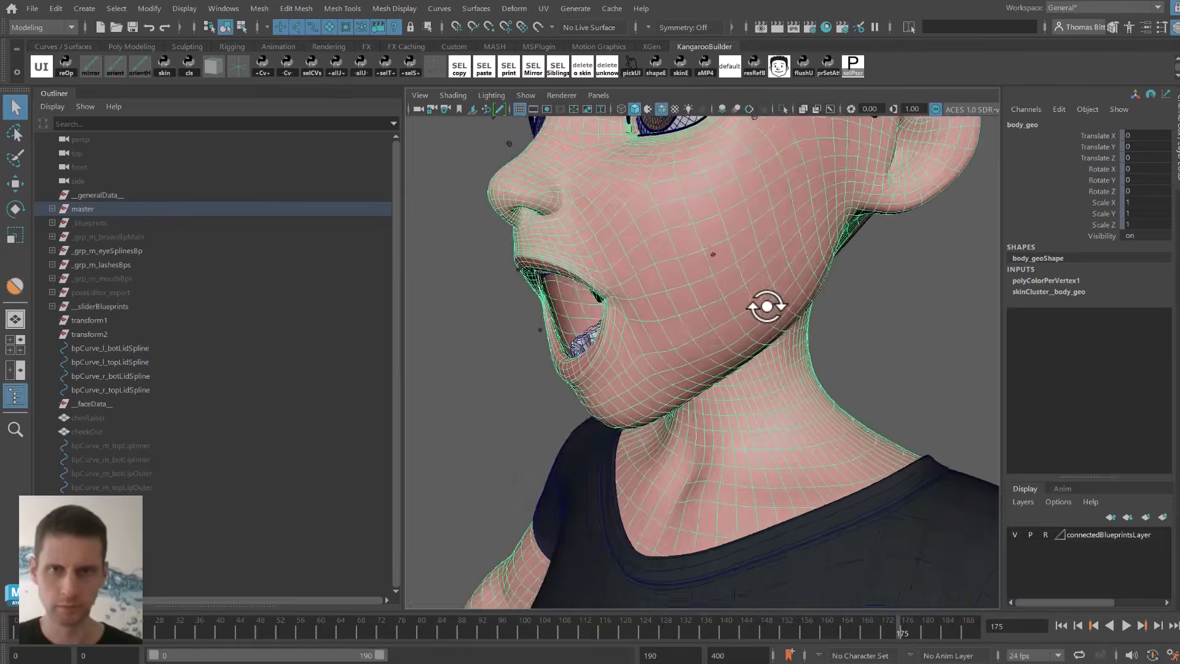
At frame 176, select the stray vertices of the body mesh at the inner mouth corner.
left_click_drag(766, 306, 849, 289, "alt")
middle_click_drag(849, 278, 782, 331, "alt")
scroll(783, 331, "up", 5)
left_click_drag(782, 332, 690, 356, "alt")
scroll(829, 313, "up", 4)
scroll(812, 355, "up", 3)
middle_click_drag(690, 356, 754, 338, "alt")
left_click_drag(754, 337, 692, 267, "alt")
key("1")
left_click(850, 429)
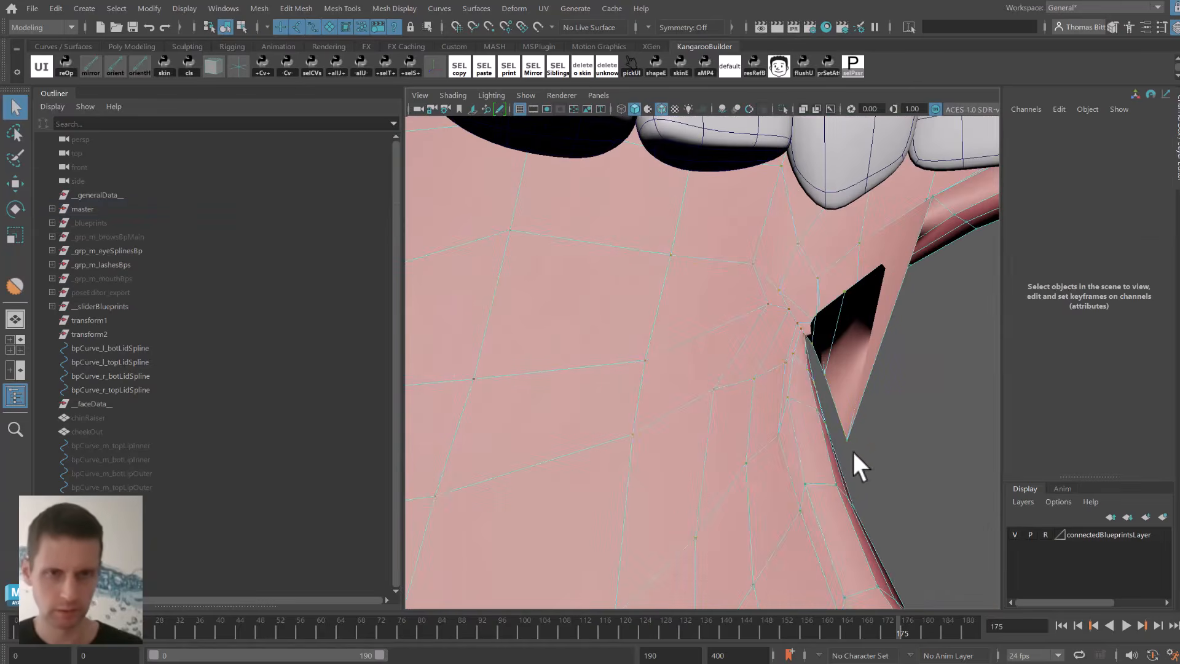
left_click_drag(592, 447, 614, 463)
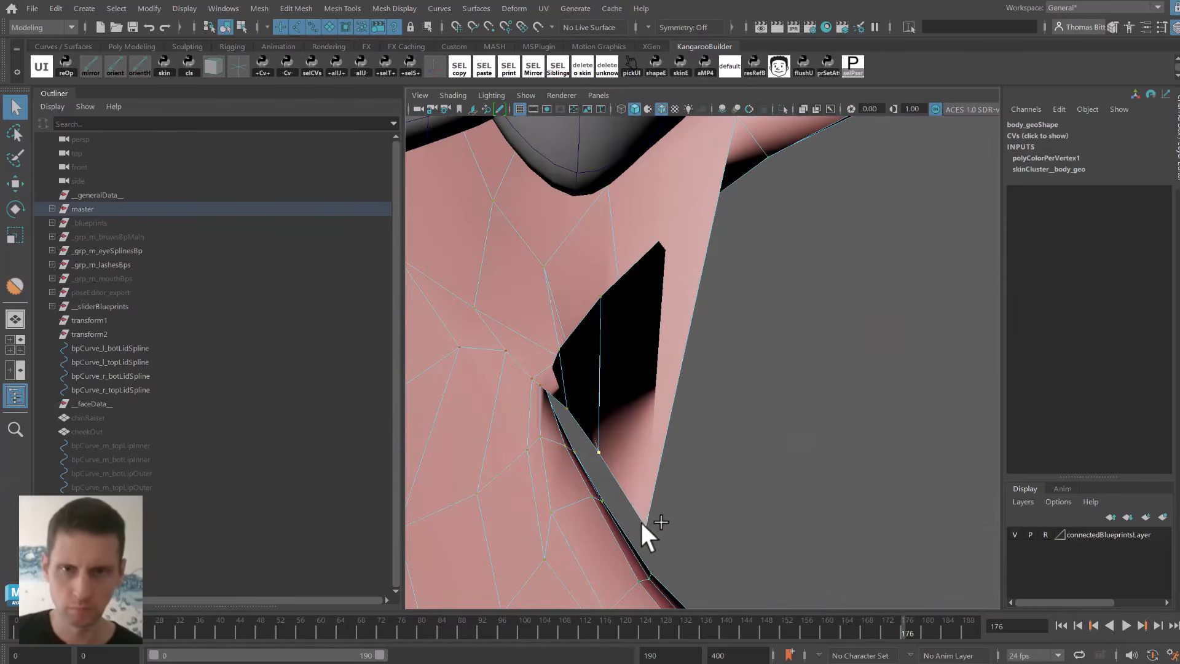
left_click(569, 407, "shift")
key("ctrl+1")
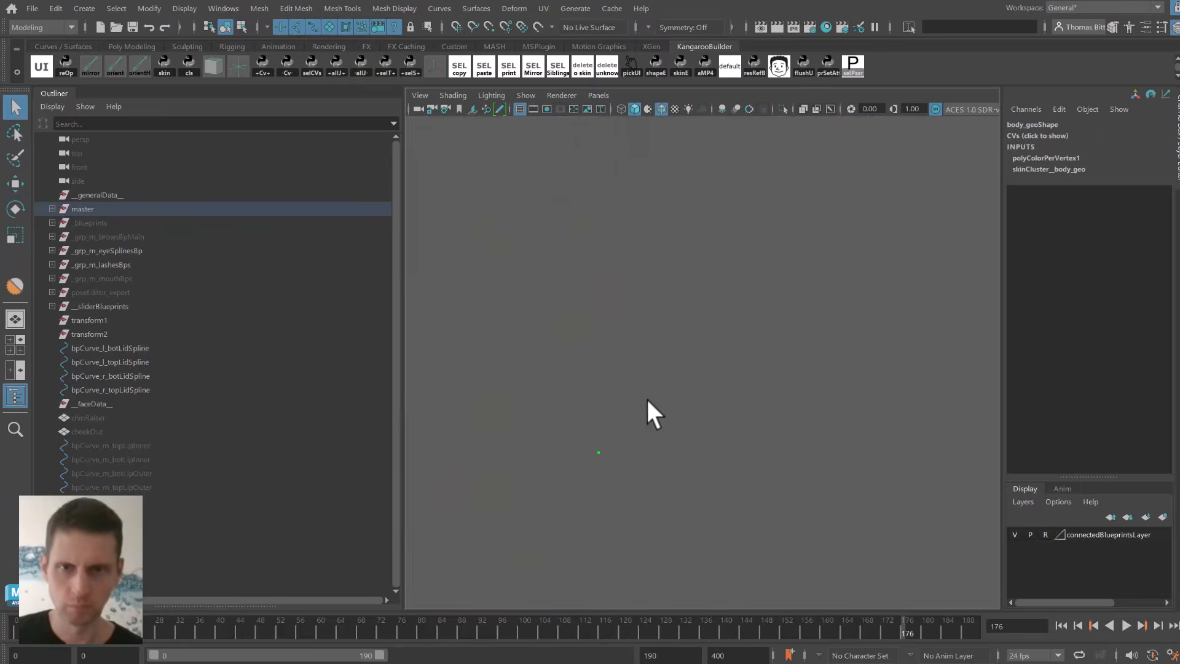
key("ctrl+1")
key("4")
middle_click_drag(646, 377, 652, 385, "alt")
right_click_drag(653, 385, 595, 369, "alt")
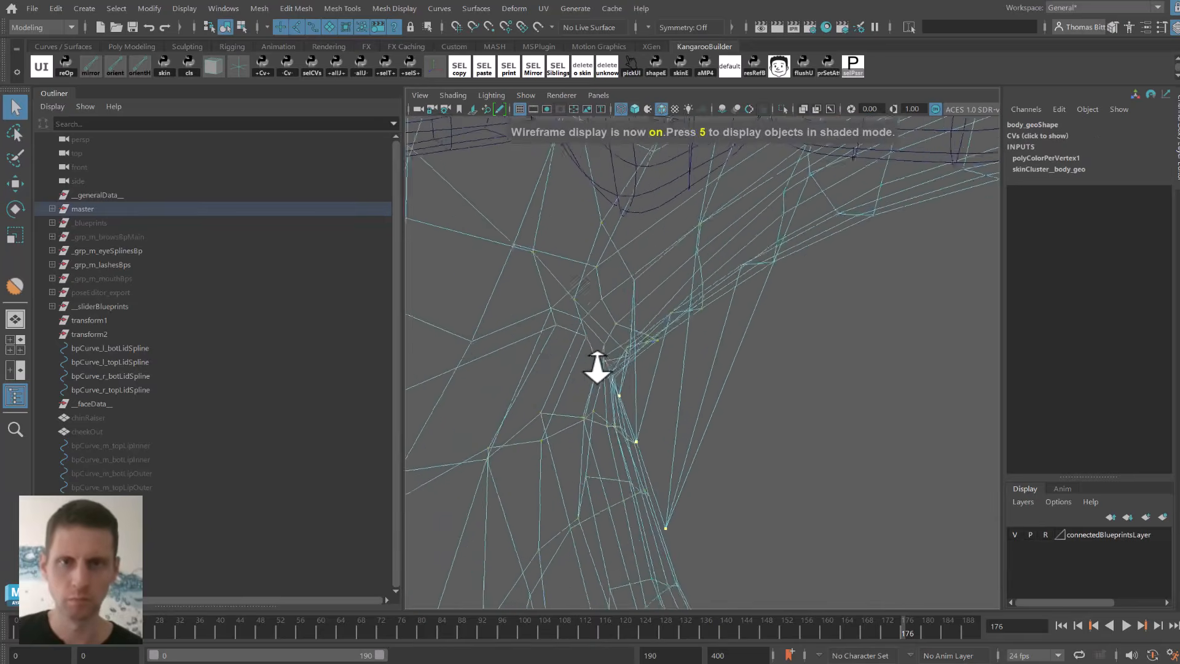
key("5")
With the Face Skinning tool, add the selected vertices to the small joints using 5 rigid loops and 5 fade loops.
left_click(780, 65)
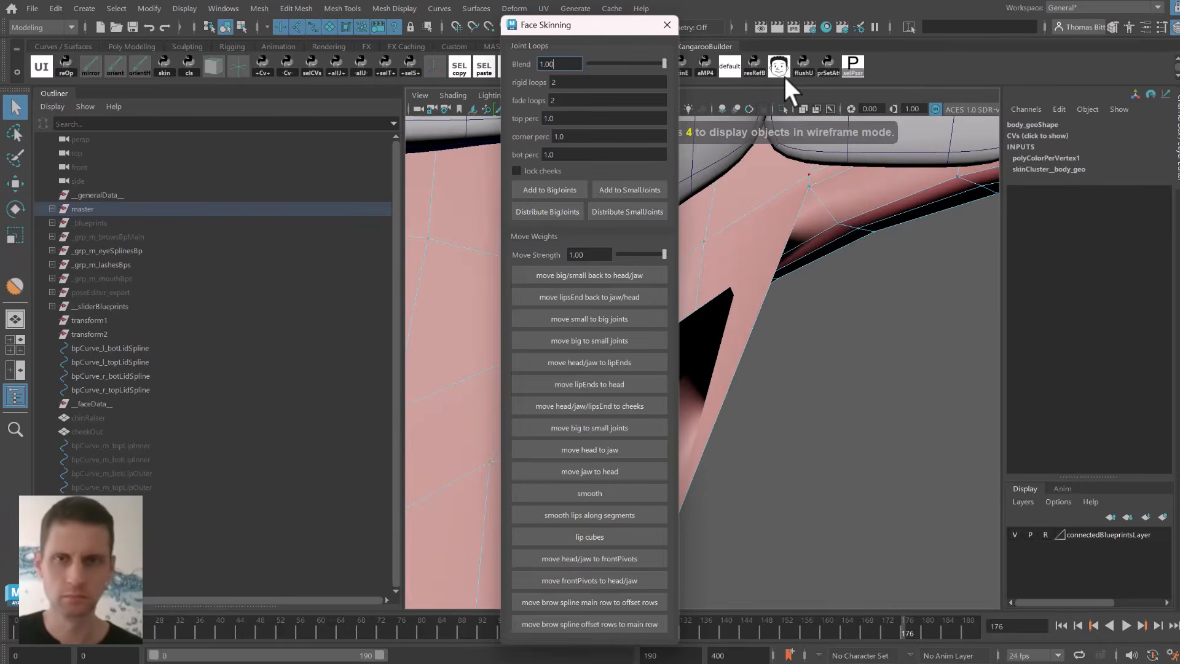
left_click_drag(569, 25, 991, 65)
left_click_drag(680, 257, 854, 240, "alt")
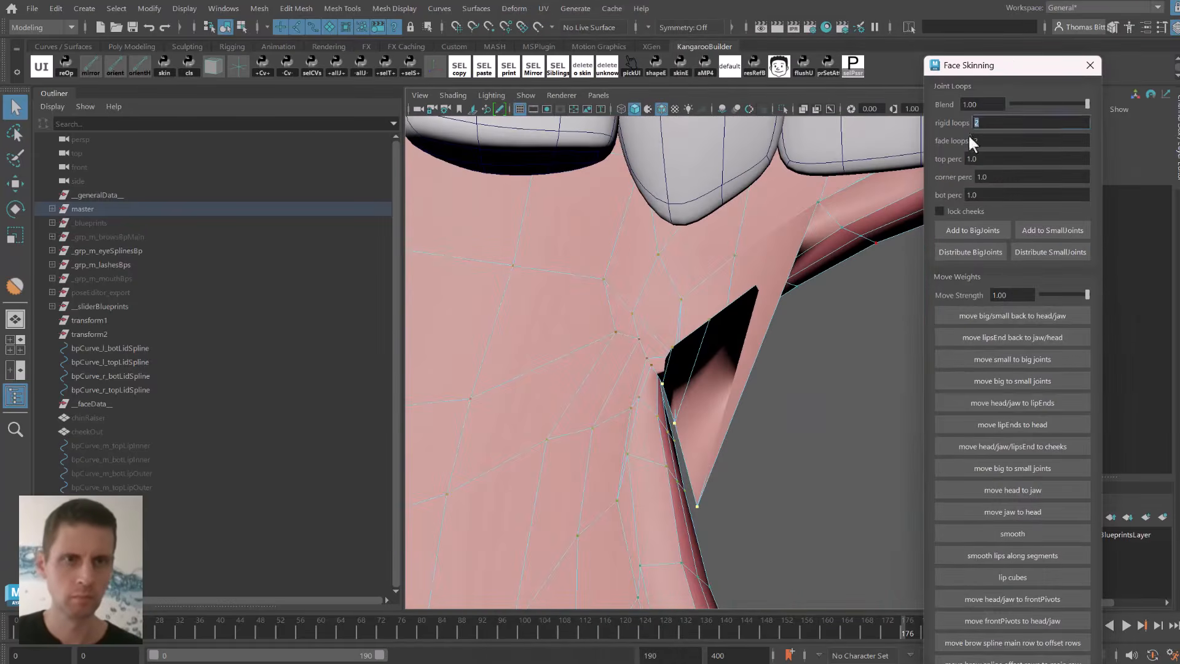
left_click(1047, 231)
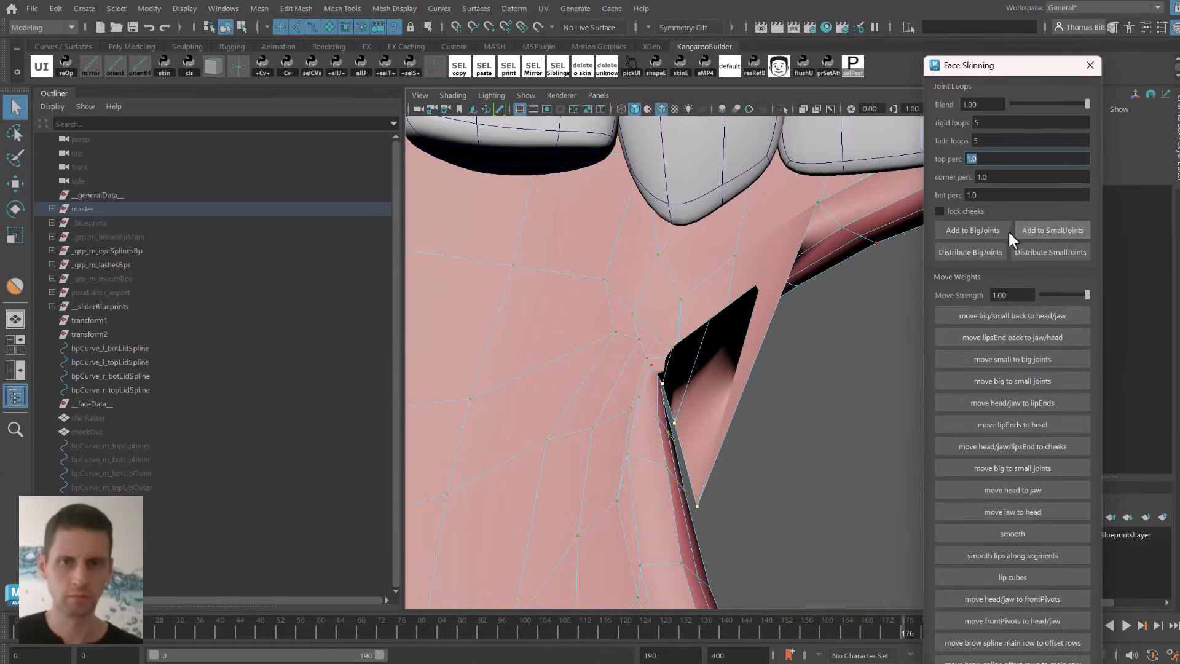
left_click_drag(768, 259, 585, 297, "alt")
scroll(693, 308, "down", 5)
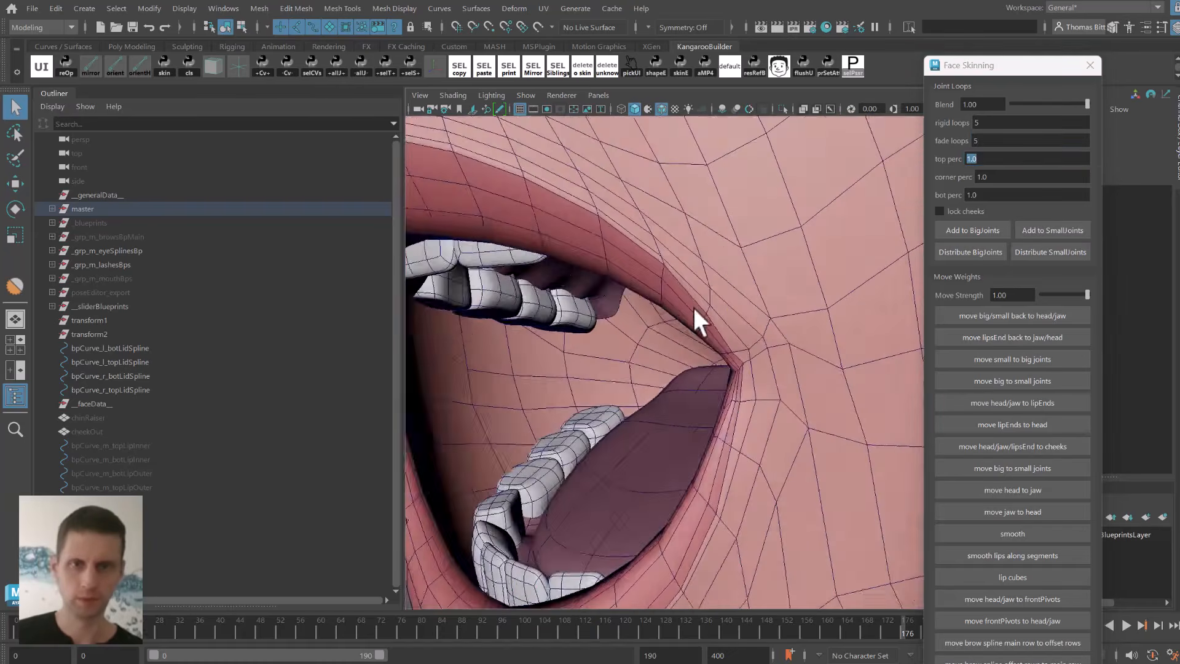
Close the Face Skinning tool and mirror the whole body mesh's skin weights with MirrorTopo.
left_click_drag(693, 307, 688, 265, "alt")
left_click(853, 223)
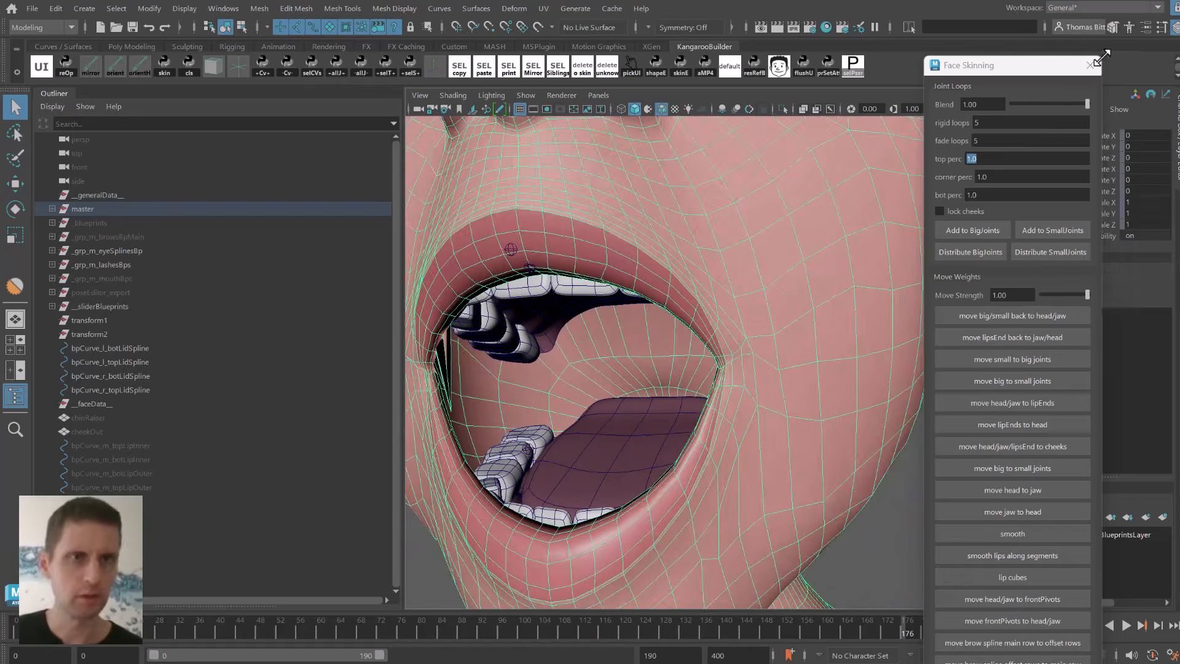
left_click(1090, 65)
left_click_drag(863, 178, 802, 263, "alt")
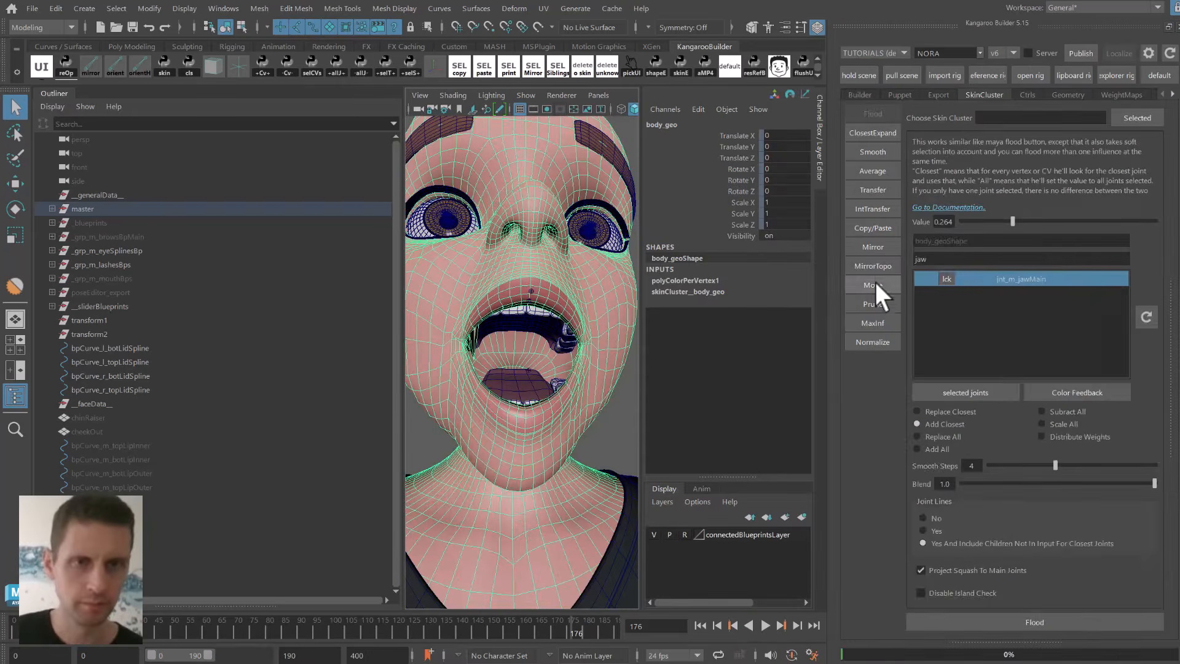
left_click(872, 265)
left_click(1034, 619)
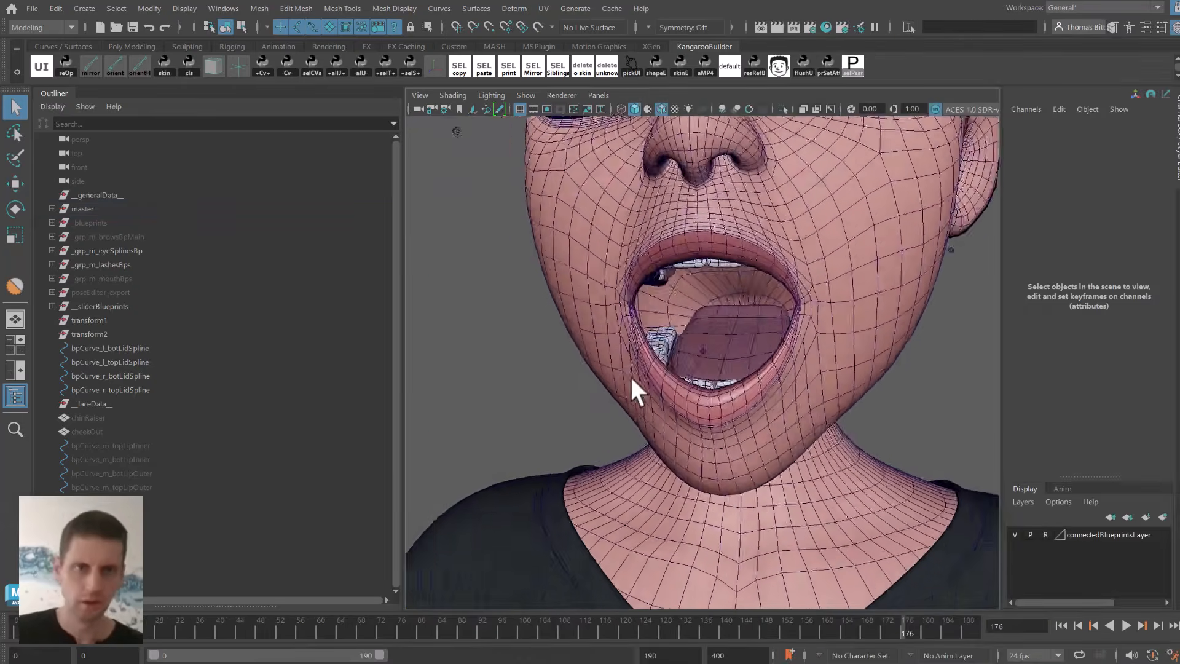
Examine the open-jaw and mouth-close poses from several angles, scrubbing to frames 182 and 181.
left_click_drag(629, 374, 622, 327, "alt")
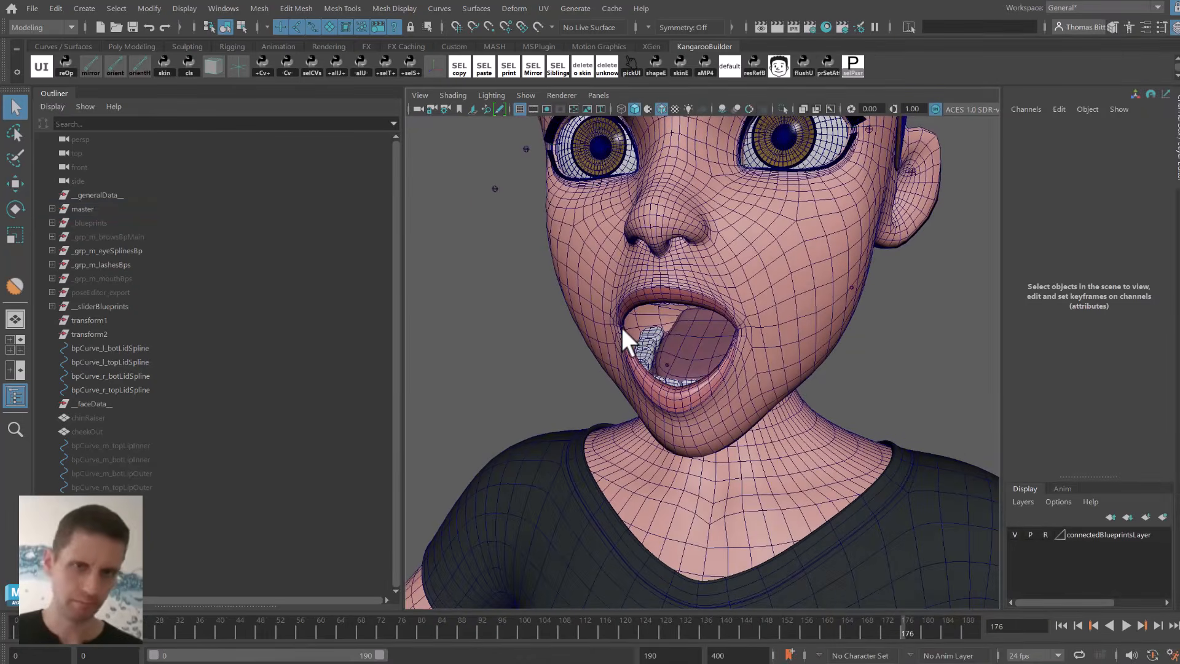
left_click_drag(747, 371, 859, 504, "alt")
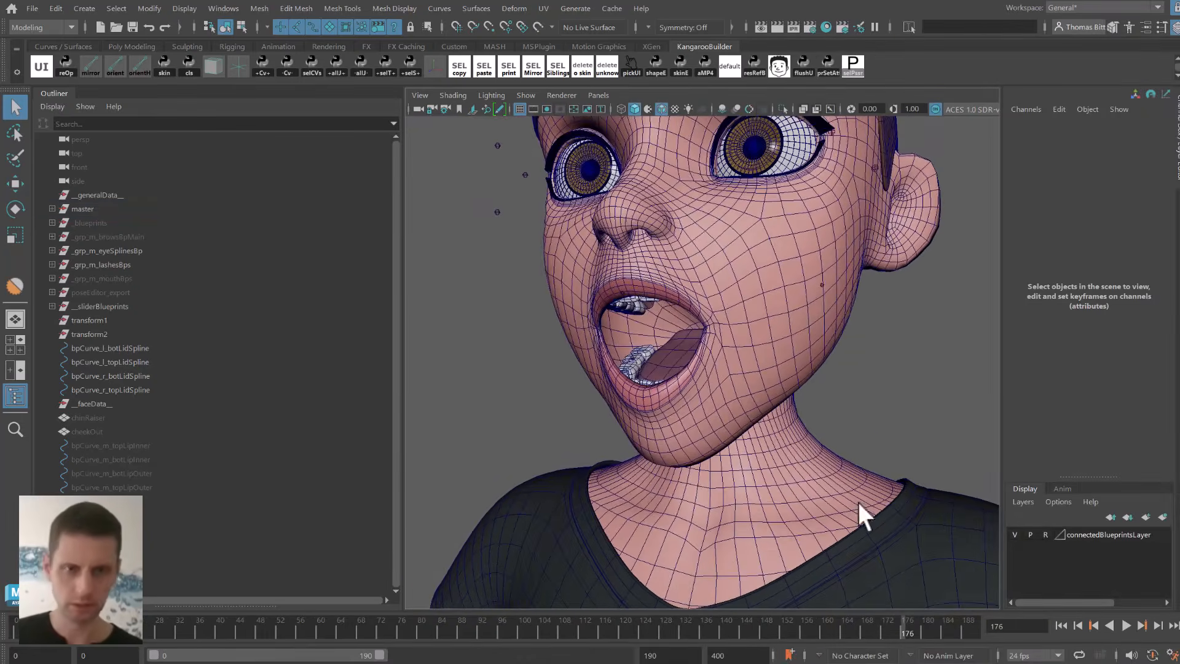
mouse_move(899, 625)
left_mouse_down()
mouse_move(923, 624)
mouse_move(773, 593)
mouse_move(992, 601)
mouse_move(931, 590)
left_mouse_up()
left_click_drag(930, 504, 524, 259, "alt")
key("alt+1")
left_click_drag(706, 314, 653, 322, "alt")
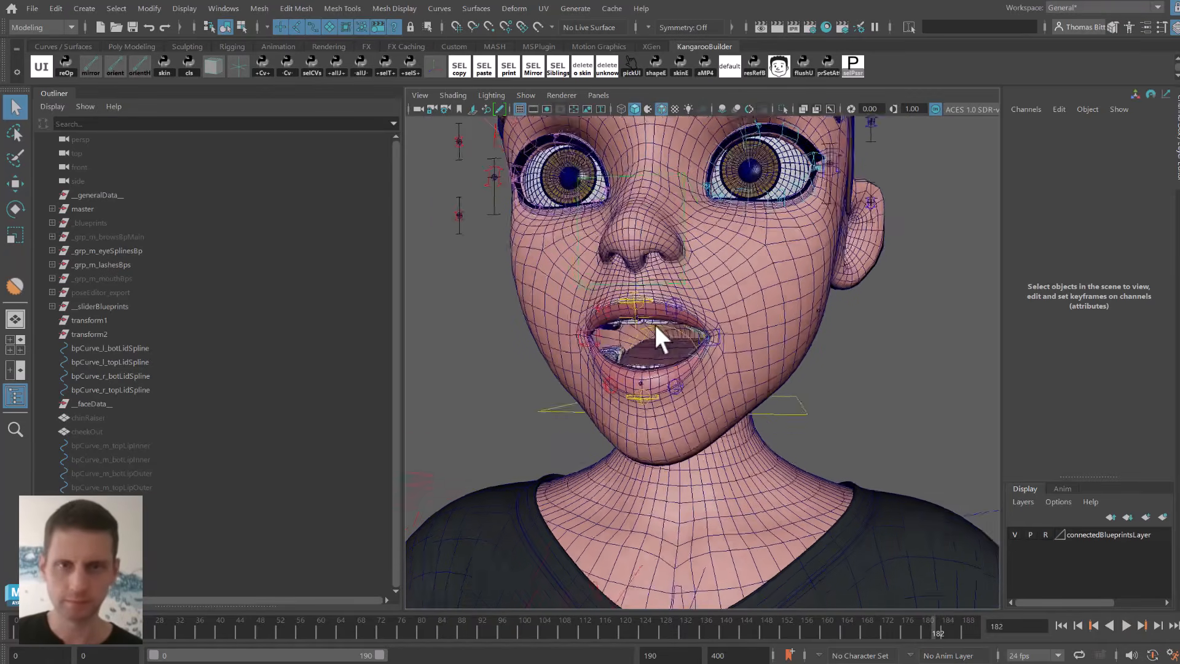
right_click_drag(654, 322, 722, 347, "alt")
left_click_drag(721, 346, 735, 370, "alt")
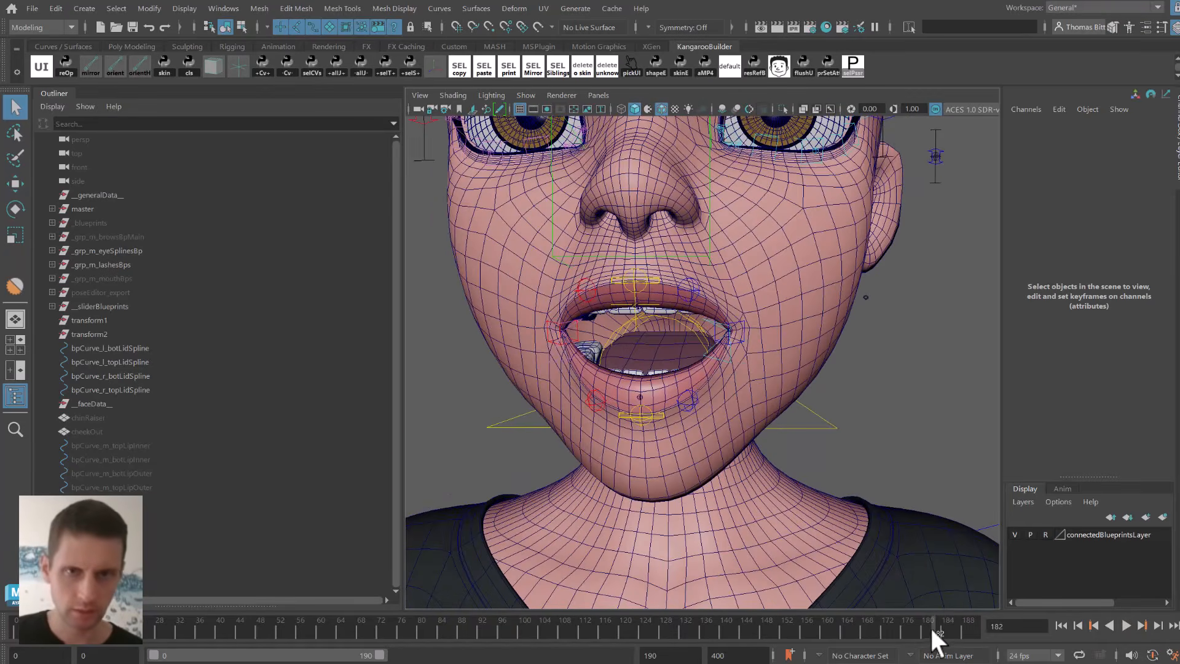
mouse_move(933, 628)
left_mouse_down()
mouse_move(912, 626)
mouse_move(930, 627)
left_mouse_up()
left_click_drag(666, 409, 531, 345, "alt")
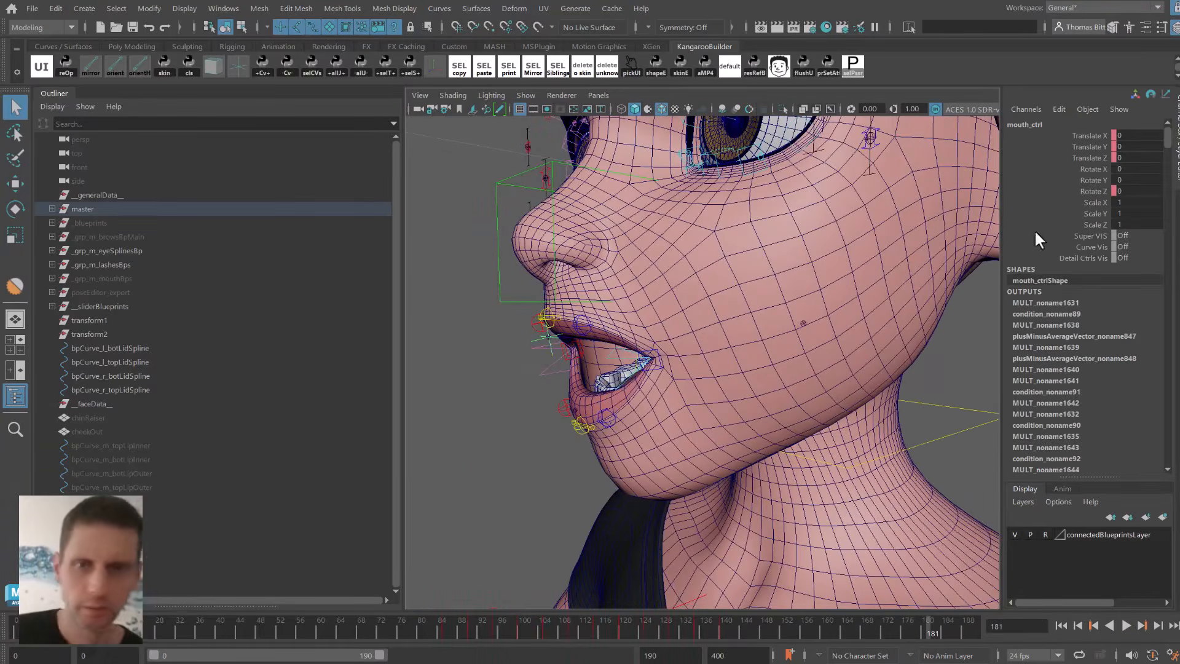
Select the jaw control, pick its Mouth Close attribute and scrub to frame 185 to check the lips from the side.
left_click_drag(560, 380, 559, 372, "alt")
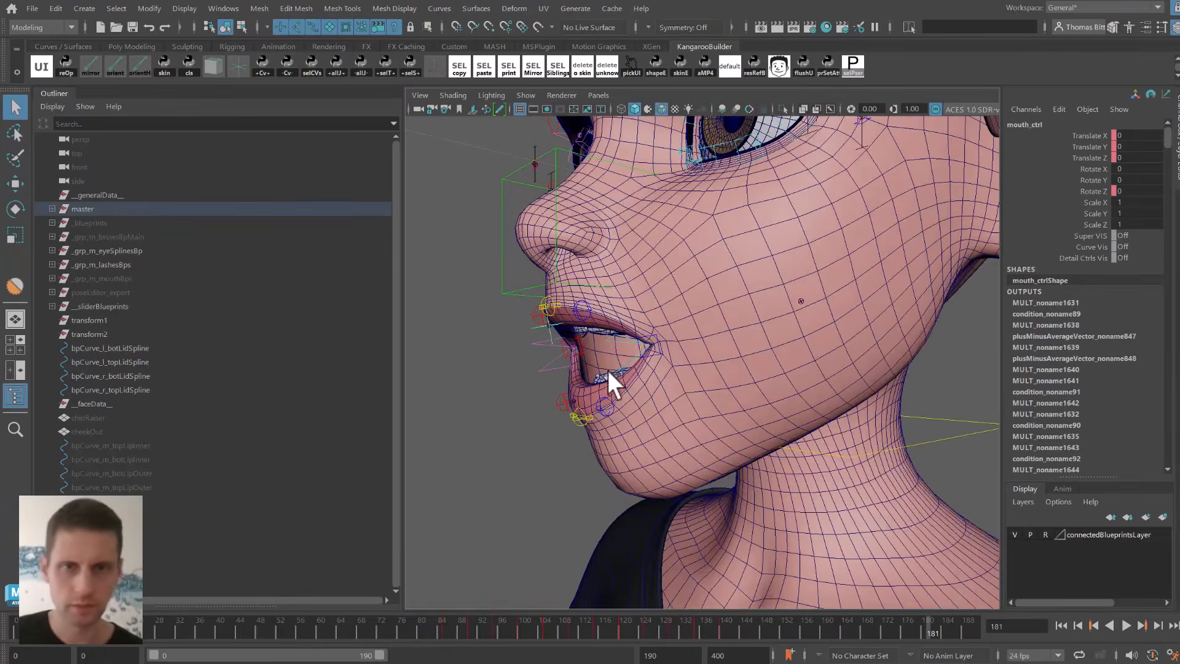
key("alt+1")
left_click_drag(828, 314, 844, 339)
key("alt+1")
left_click_drag(906, 276, 934, 265, "alt")
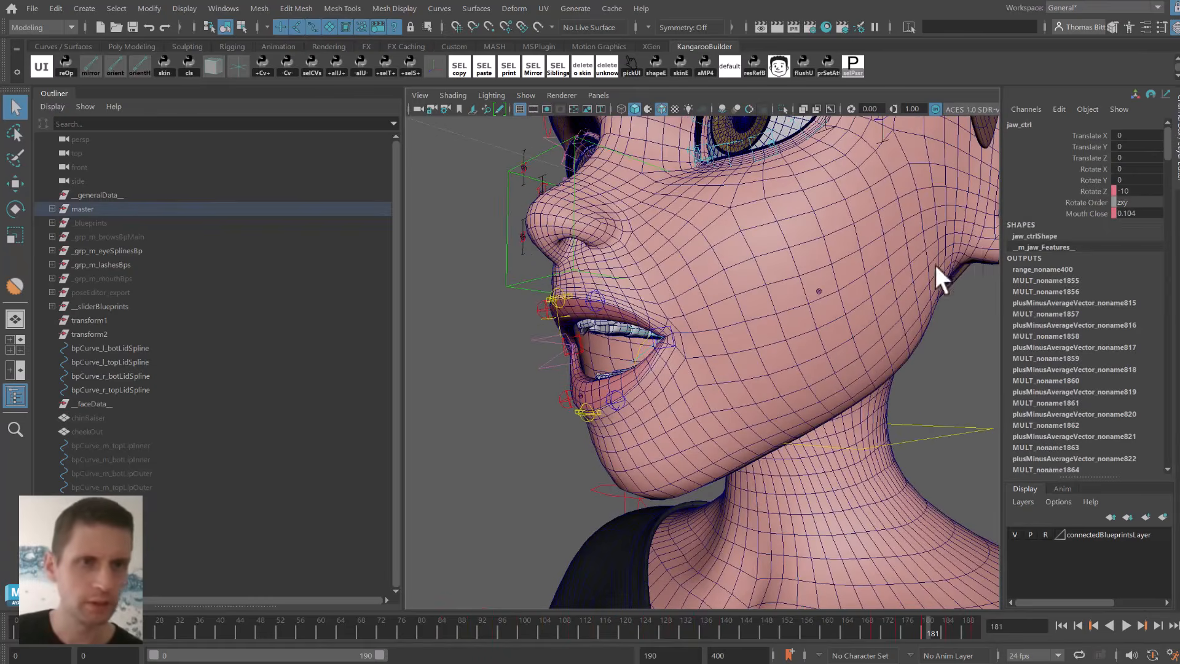
left_click(1073, 212)
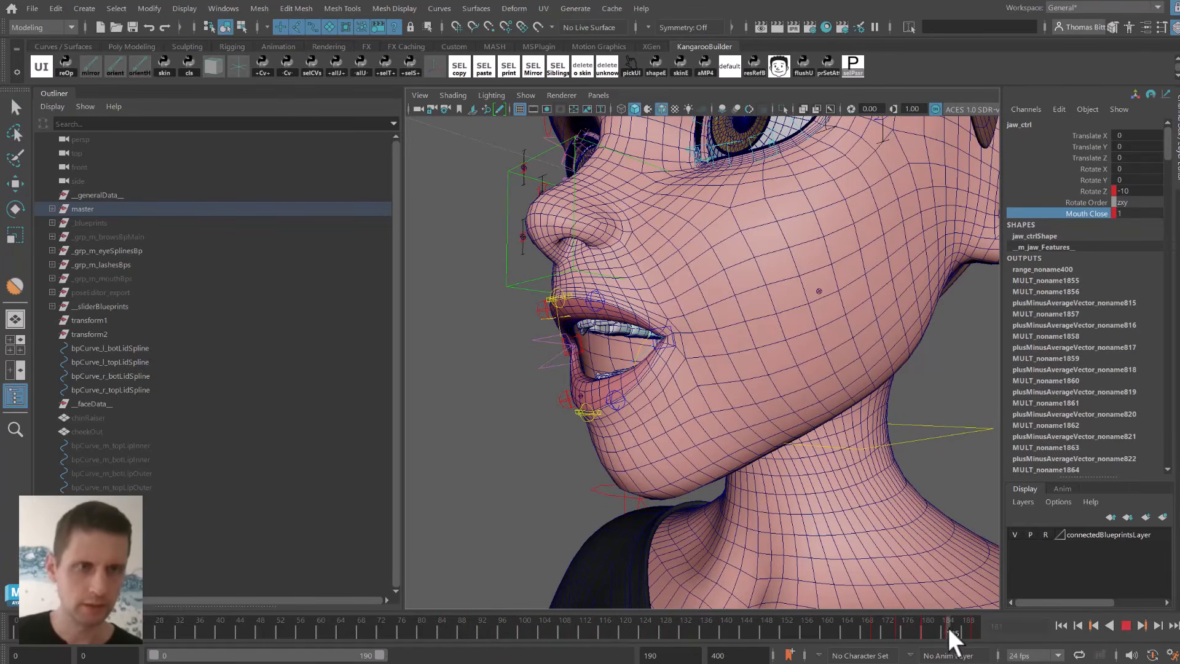
mouse_move(947, 625)
left_mouse_down()
mouse_move(918, 623)
mouse_move(947, 623)
left_mouse_up()
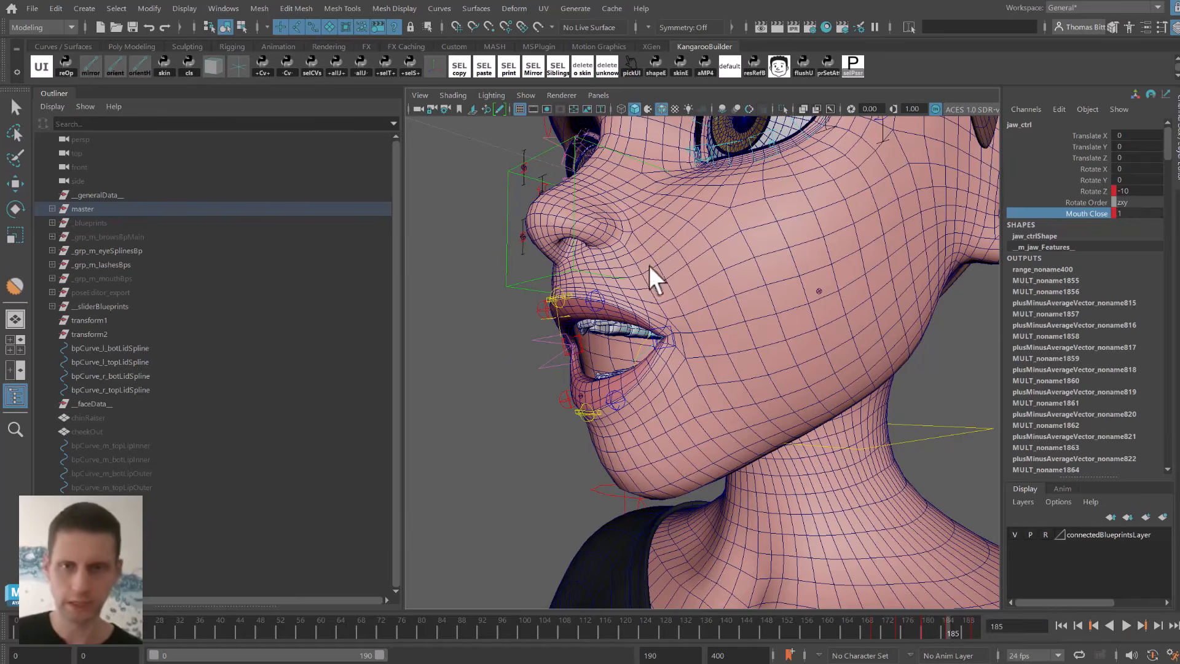
Raise the mouthBot control's mouthClose pose locator to bring the lower lip up toward the upper lip.
left_click_drag(651, 270, 633, 363, "alt")
right_click_drag(633, 364, 684, 400, "alt")
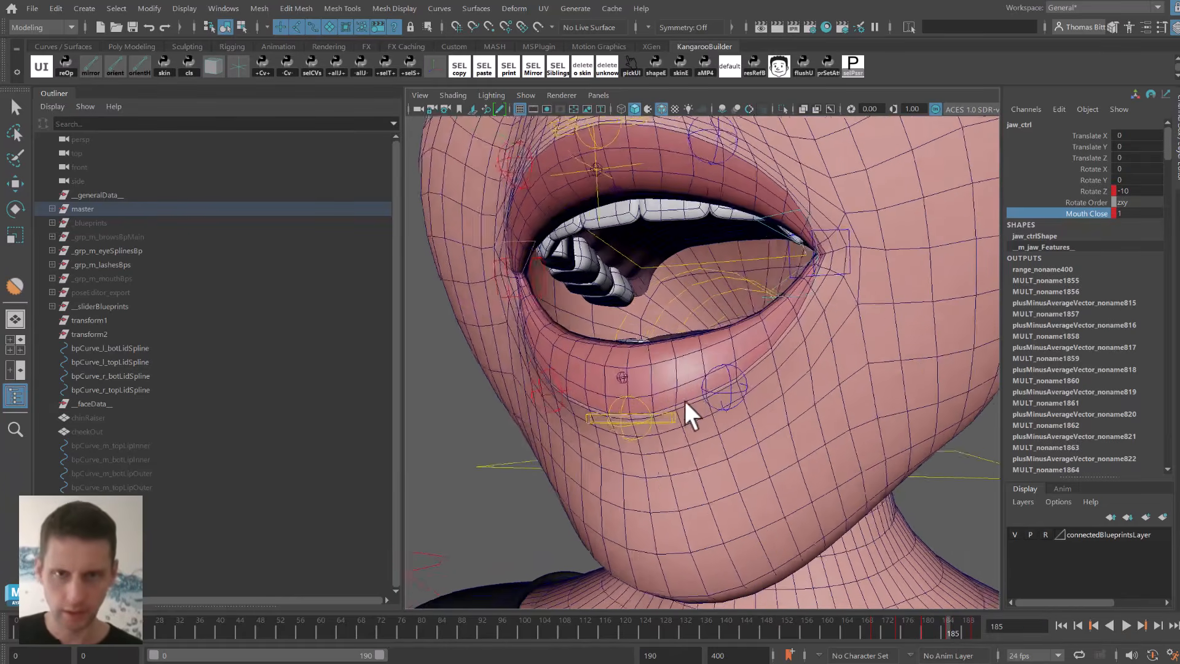
left_click_drag(685, 401, 663, 419, "alt")
left_click(650, 430)
left_click(653, 428)
key("f")
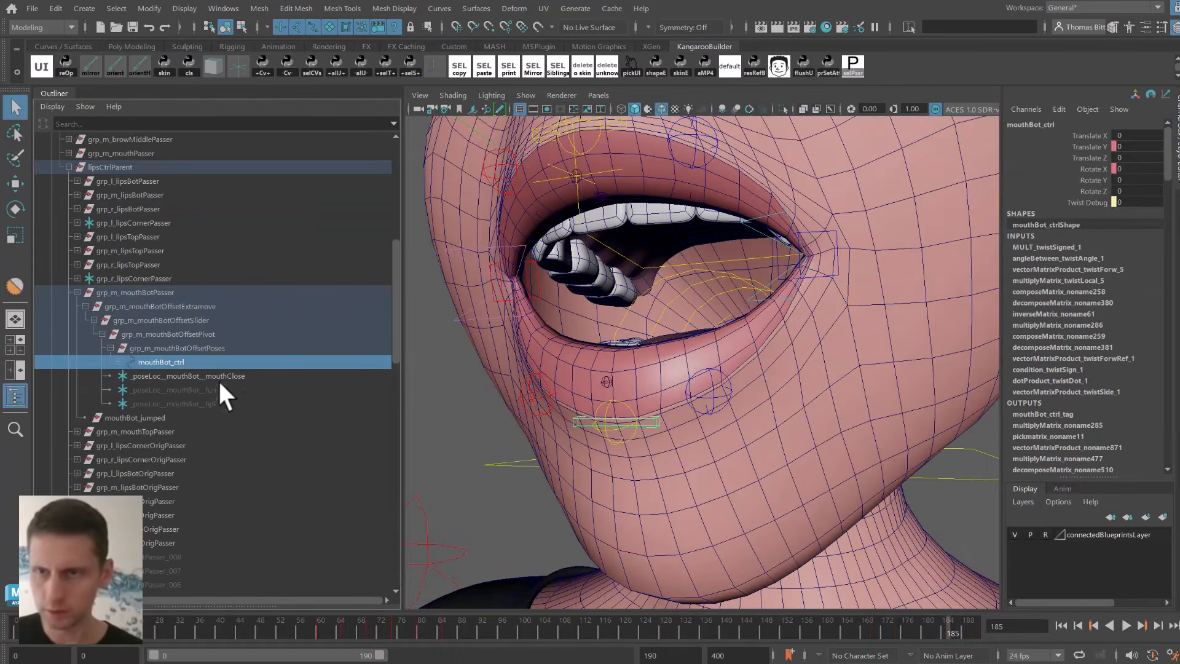
left_click(229, 376)
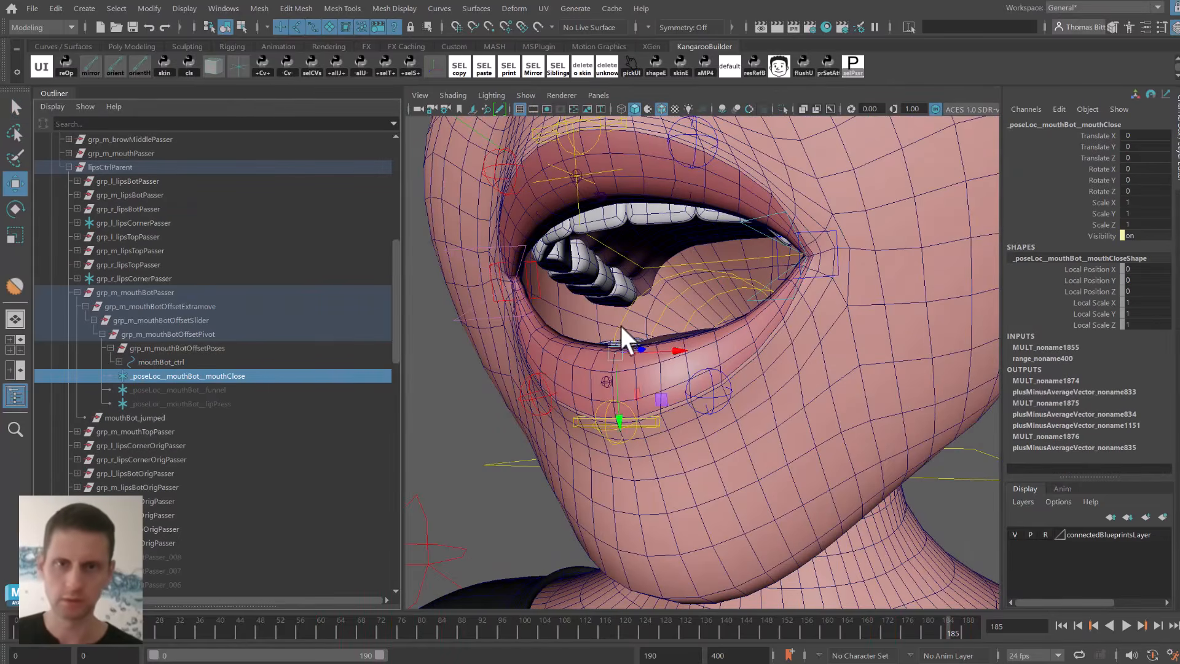
left_click_drag(620, 328, 636, 342, "alt")
middle_click_drag(628, 404, 602, 268)
left_click_drag(633, 278, 653, 327, "alt")
Lower the mouthTop control's mouthClose pose locator to Translate Y -1.654 and check the pose around frame 185.
key("alt+1")
left_click(678, 263)
key("f")
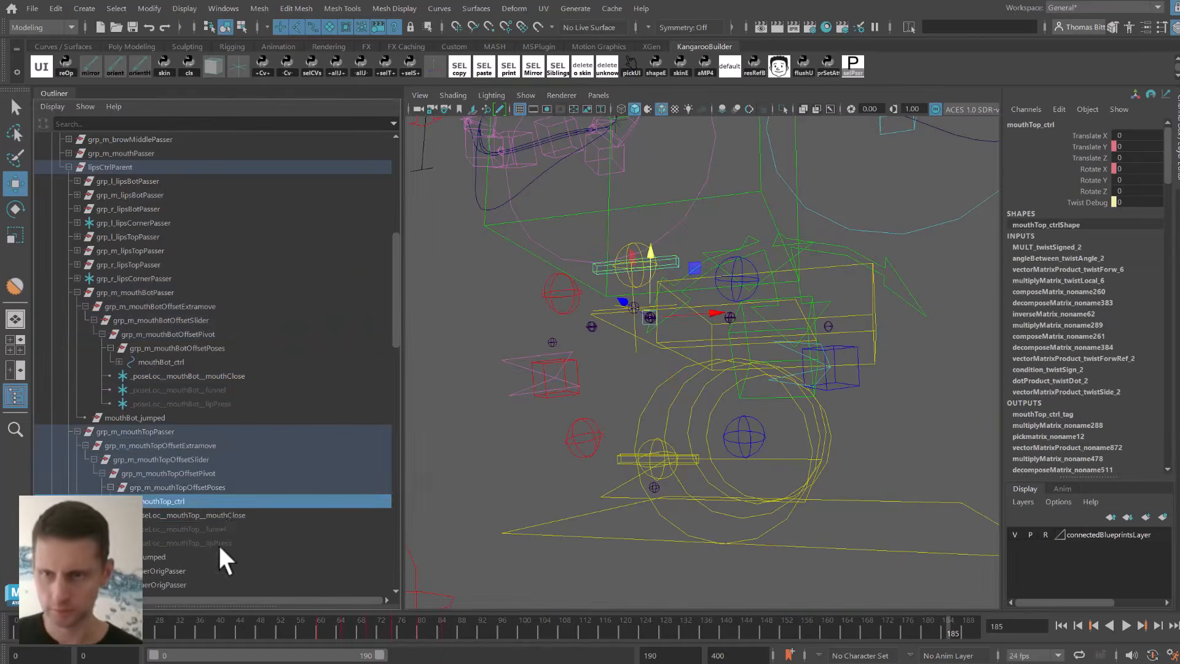
left_click(216, 515)
key("alt+1")
left_click_drag(653, 243, 636, 377, "alt")
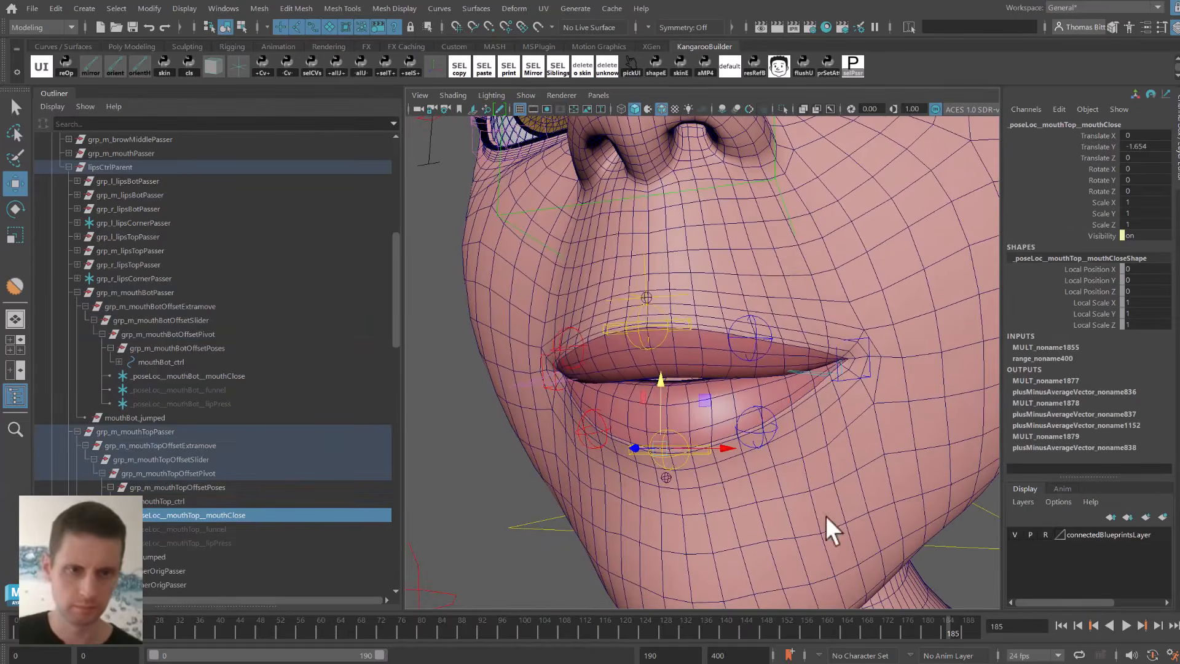
key("alt+v")
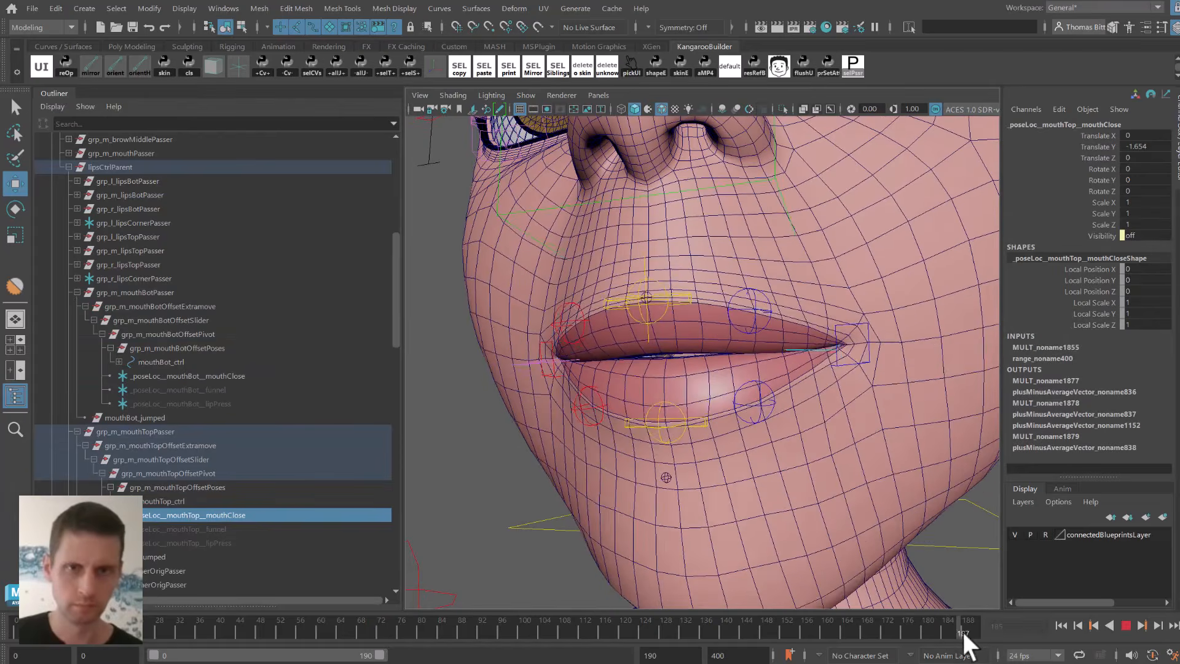
left_click(952, 627)
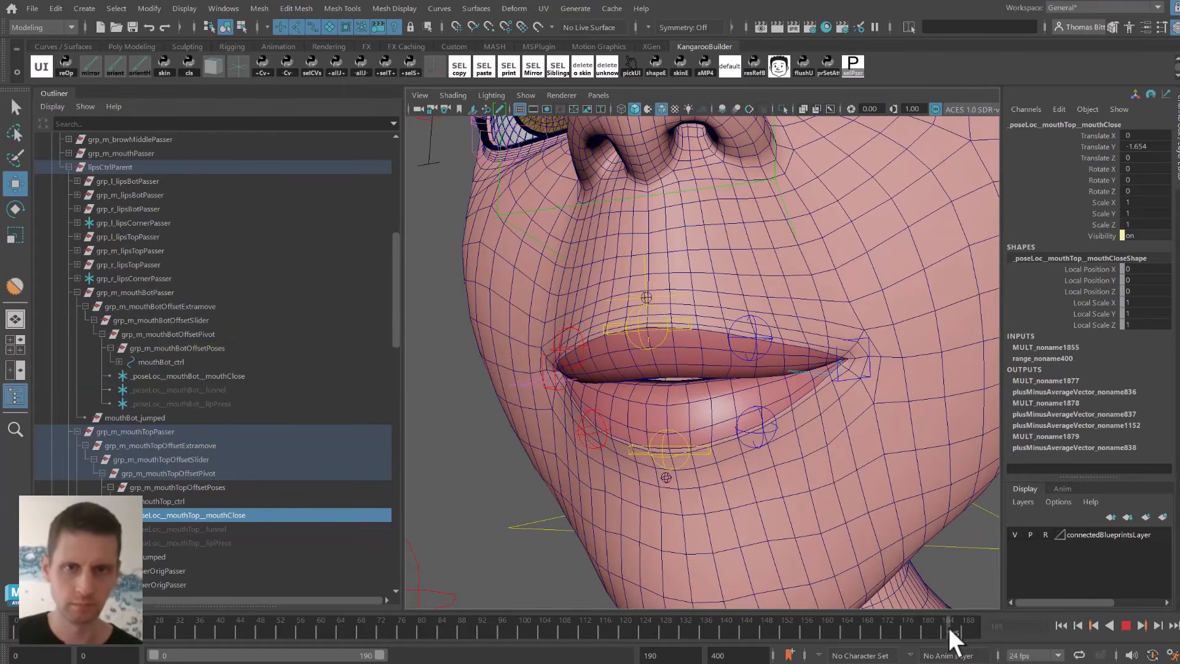
Adjust the lipsTop control's mouthClose pose locator to close the remaining gap at the middle of the upper lip.
left_click(649, 299)
left_click_drag(665, 314, 690, 311, "alt")
left_click(779, 327)
left_click_drag(781, 323, 771, 316, "alt")
key("f")
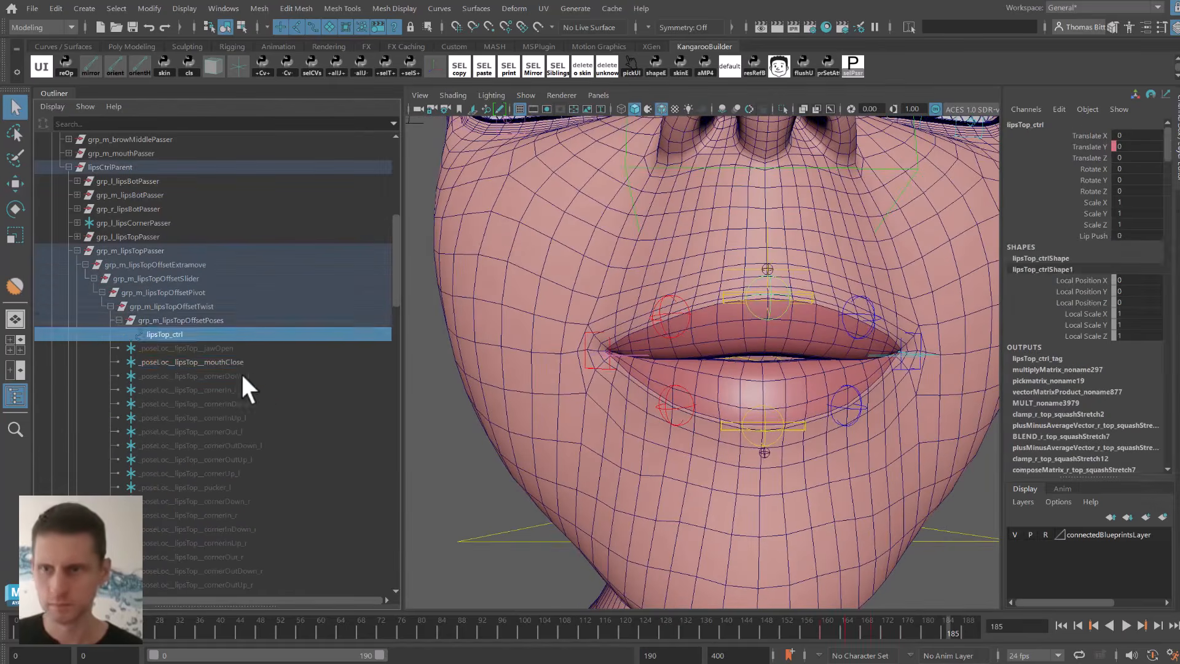
left_click(239, 364)
key("w")
left_click_drag(532, 303, 681, 285, "alt")
Move the lipsBot control's mouthClose pose locator to Translate Y -0.04.
key("q")
left_click(711, 423)
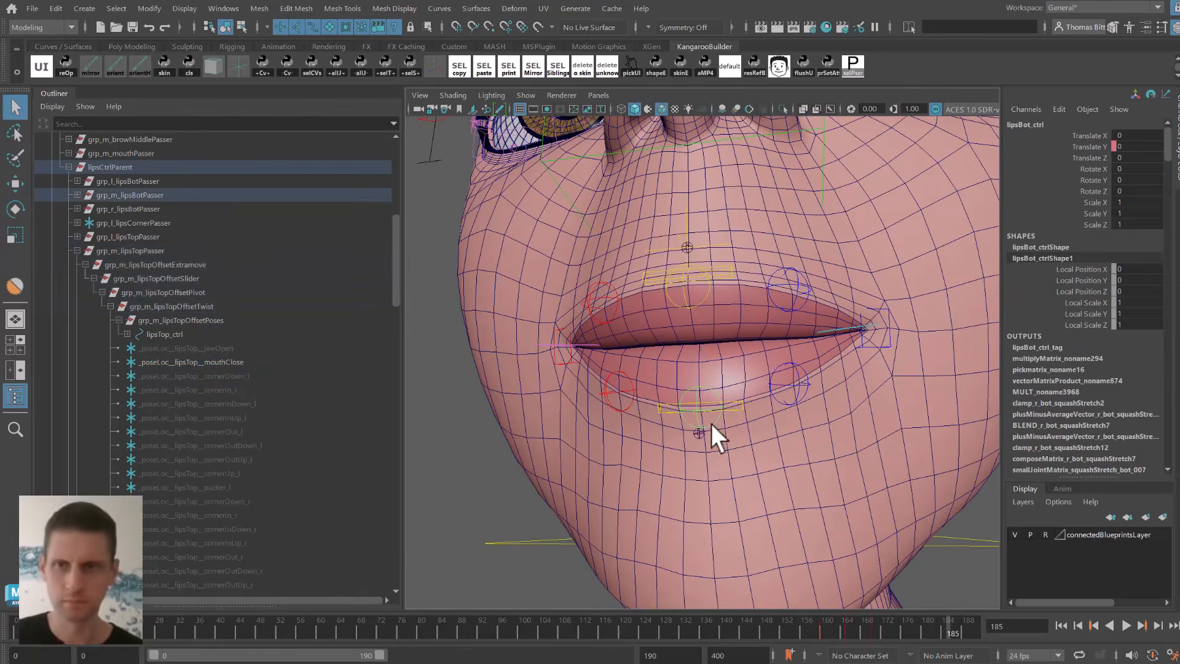
key("f")
left_click(228, 307)
key("w")
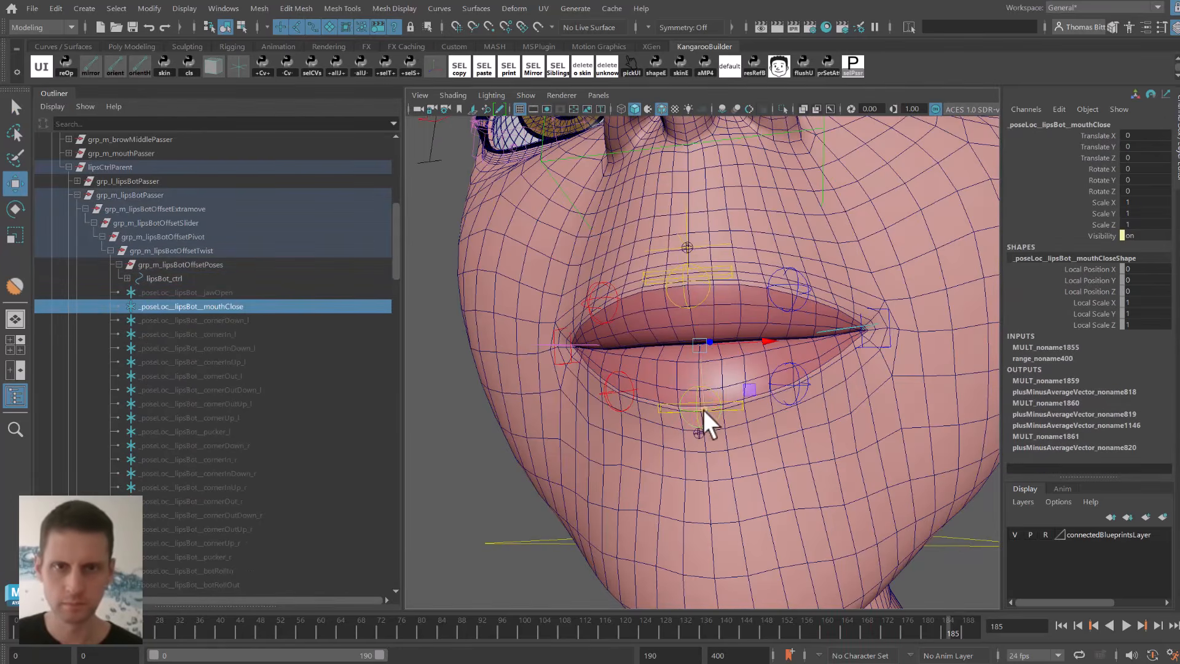
left_click_drag(703, 409, 639, 364)
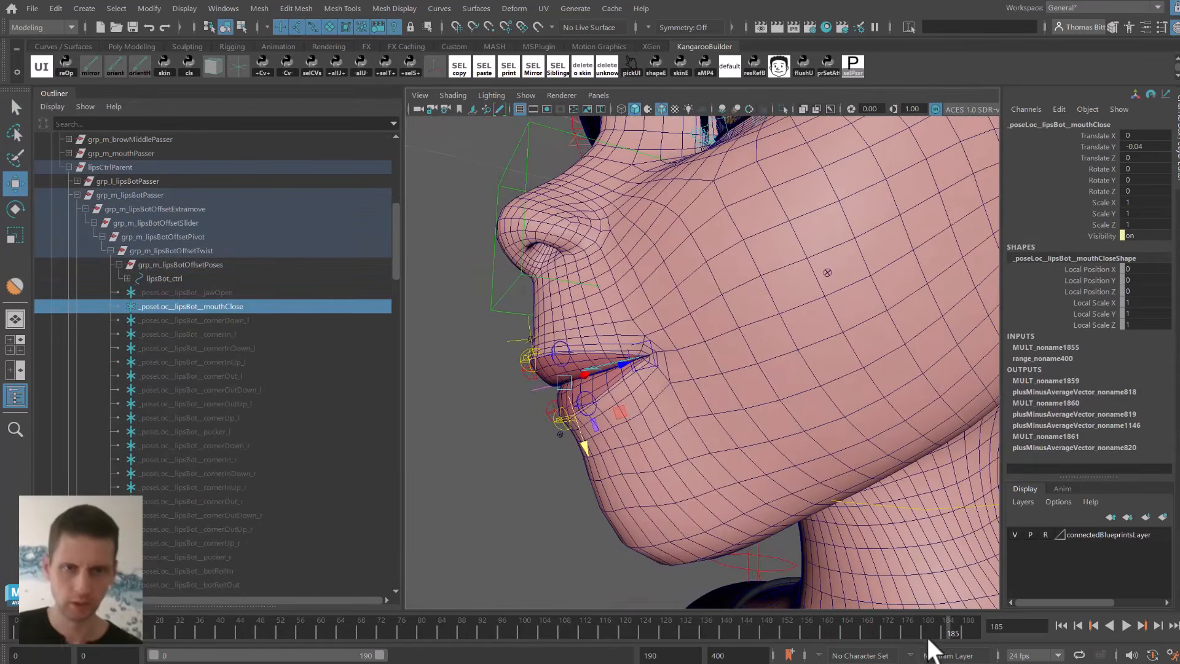
At frame 0, rotate the jaw control open to about -6.24 on Z and vary Mouth Close to test the lips.
left_click_drag(929, 636, 730, 583)
key("alt+1")
left_click_drag(860, 334, 895, 349, "alt")
left_click(885, 346)
key("alt+1")
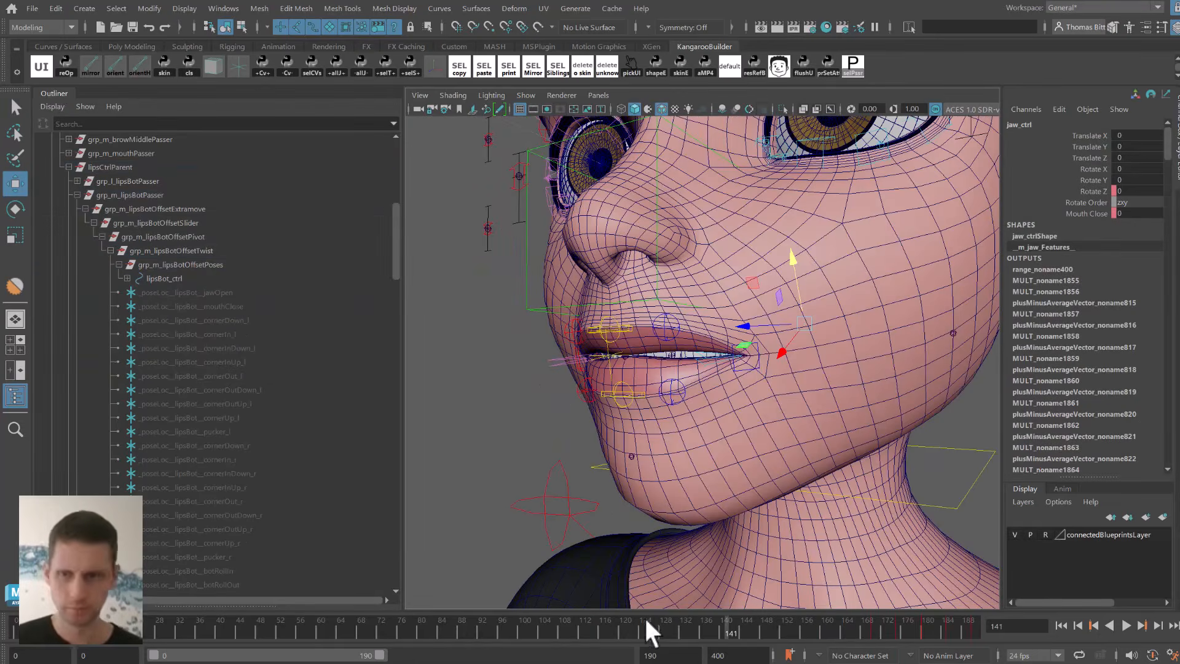
left_click_drag(647, 621, 2, 566)
key("e")
left_click_drag(652, 333, 756, 310, "alt")
left_click(1080, 215)
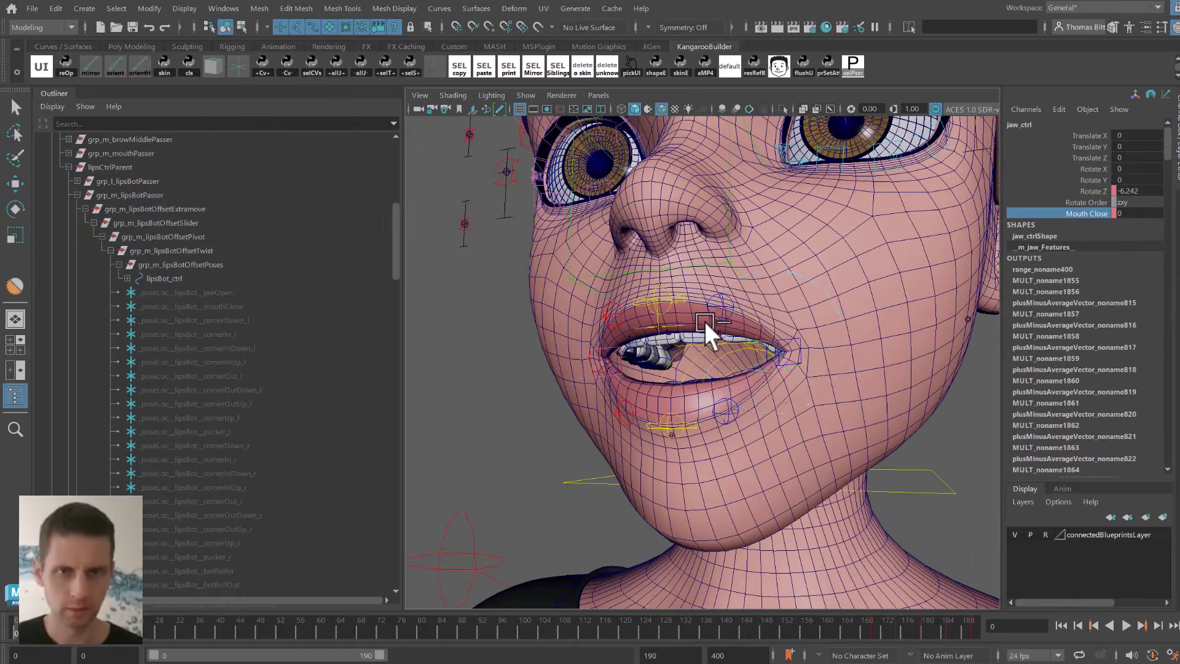
middle_click_drag(707, 332, 376, 356)
left_click_drag(642, 283, 621, 289, "alt")
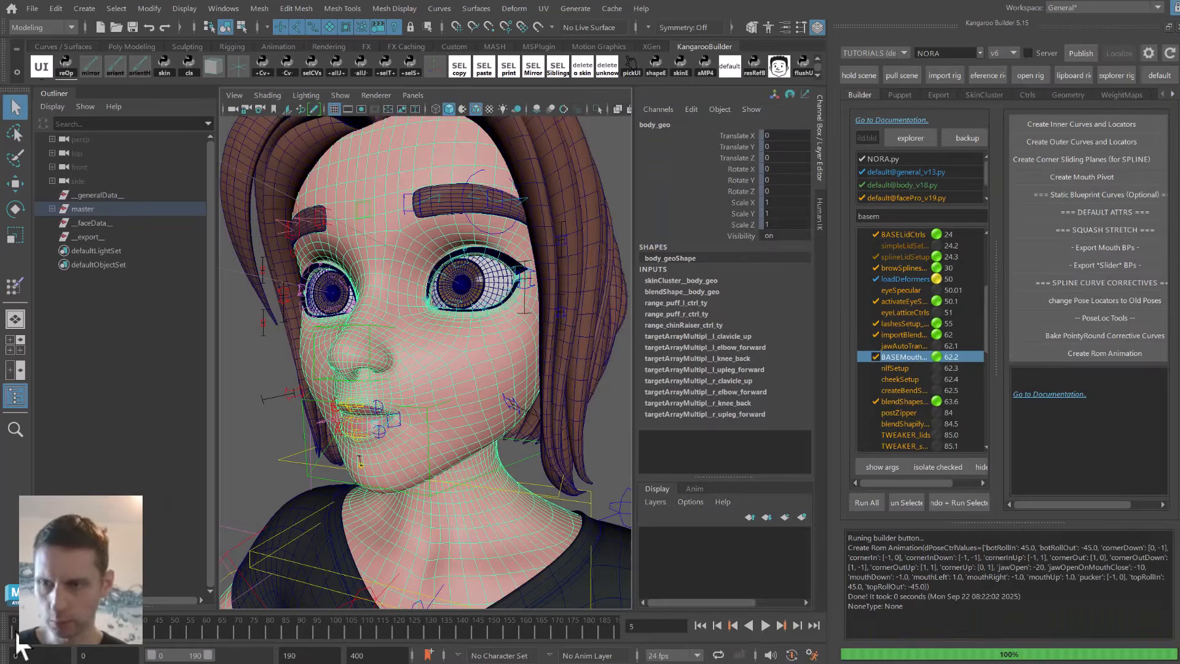
Play the range-of-motion animation through frame 21 and examine how the mouth corner and cheek deform.
key("alt+v")
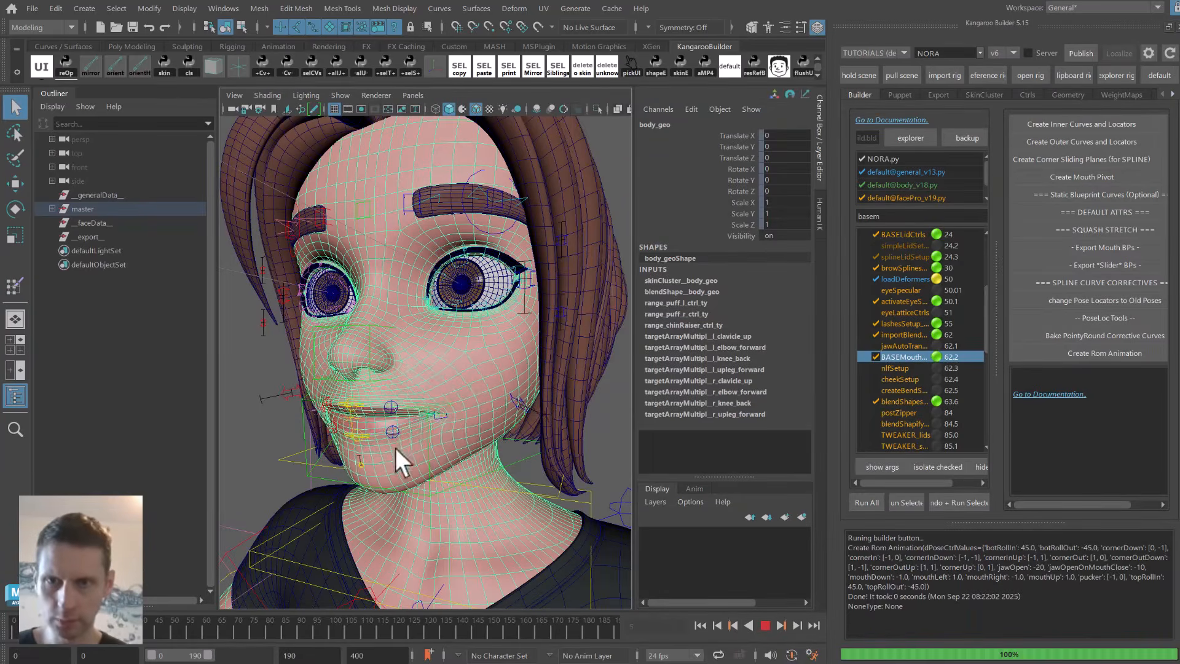
scroll(399, 461, "up", 5)
key("Escape")
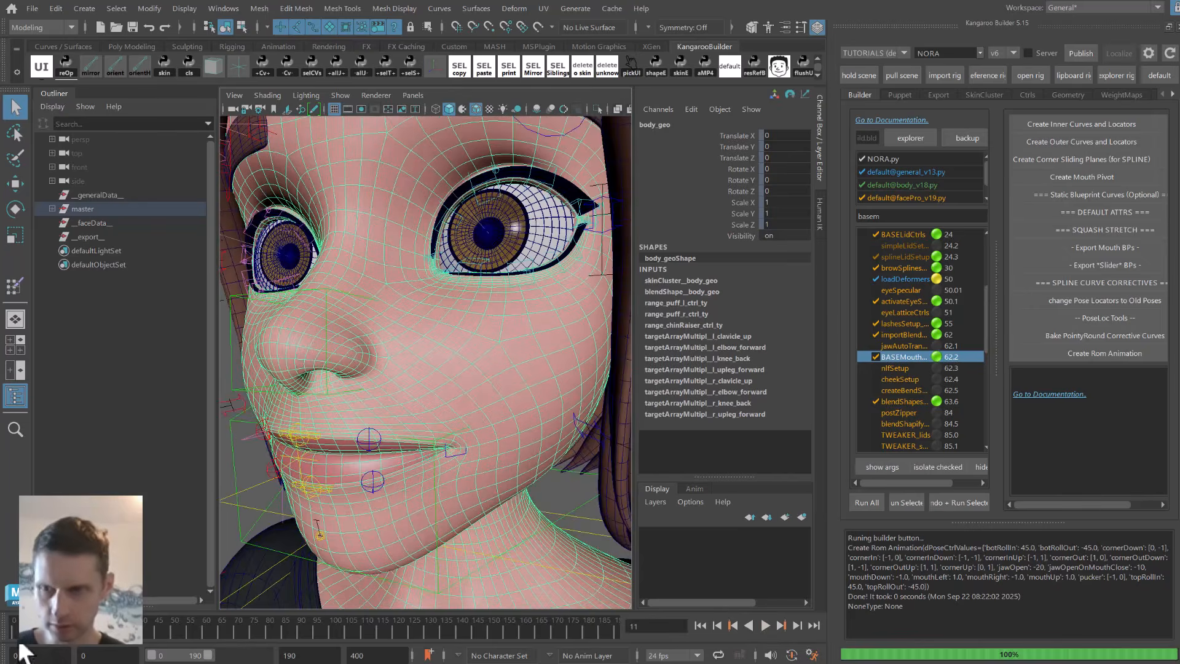
key("alt+v")
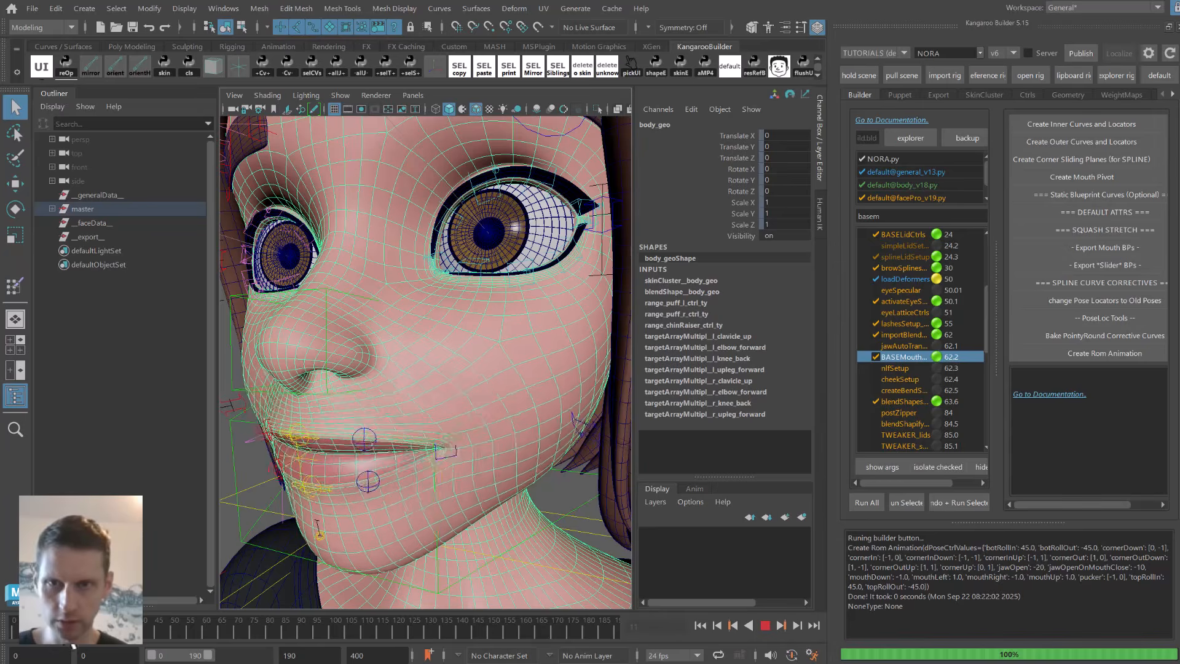
key("Escape")
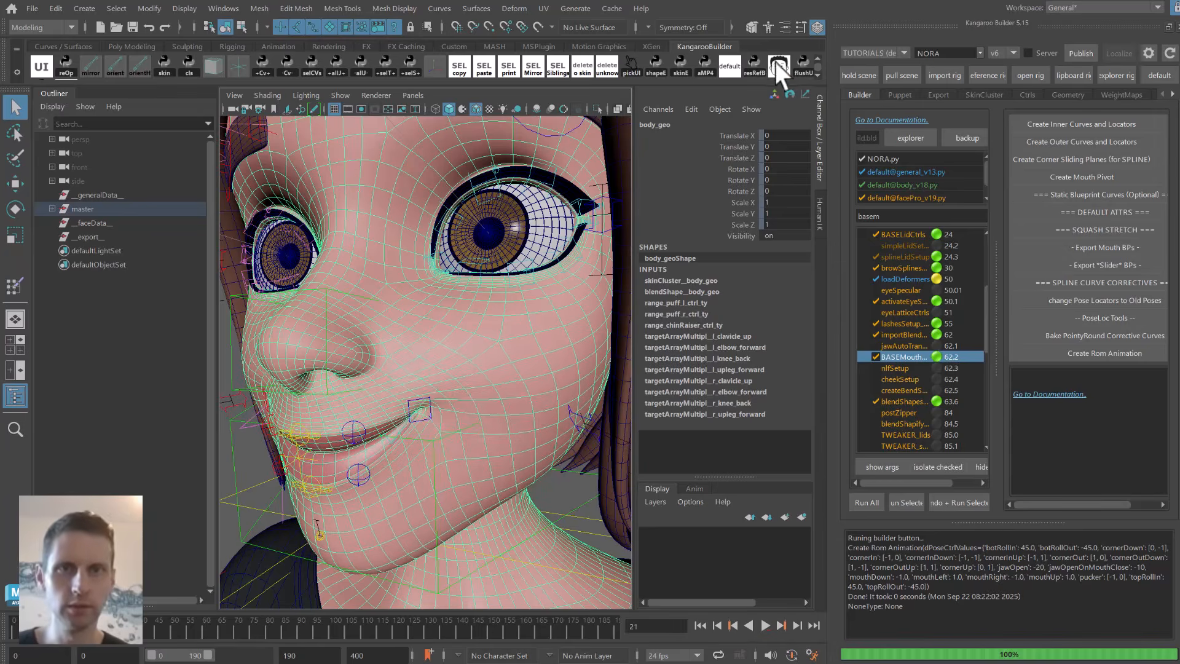
Open the Face Skinning tool and paint-select the body mesh vertices across the cheek below the eye.
left_click(777, 63)
left_click_drag(574, 31, 794, 30)
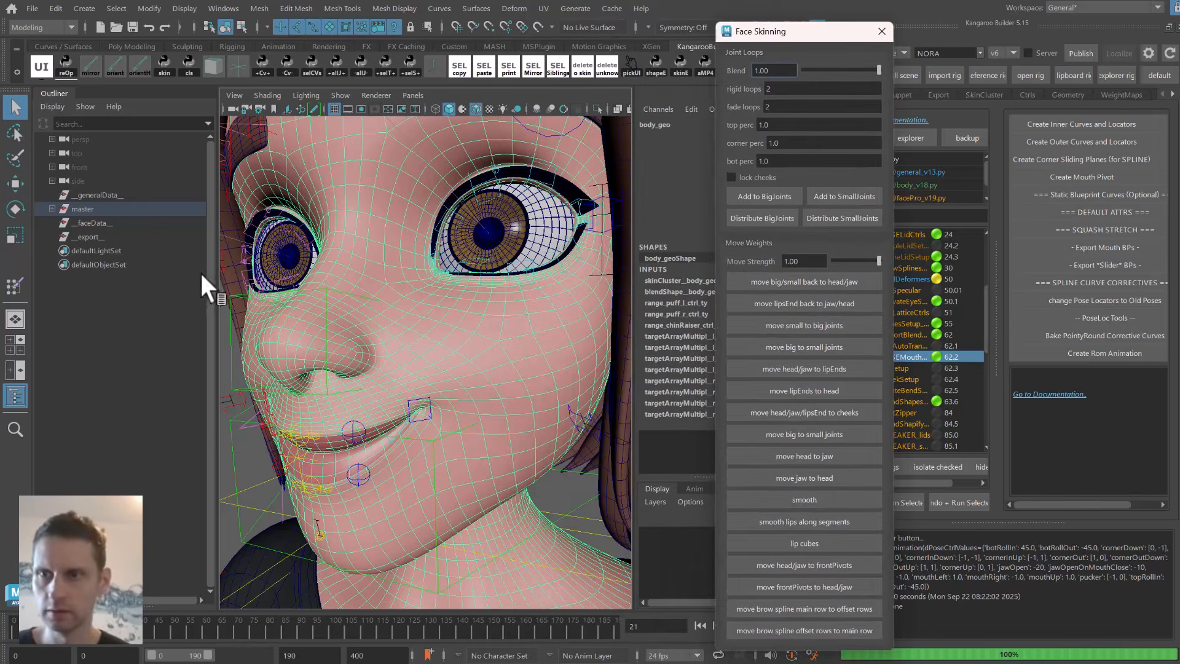
left_click(14, 159)
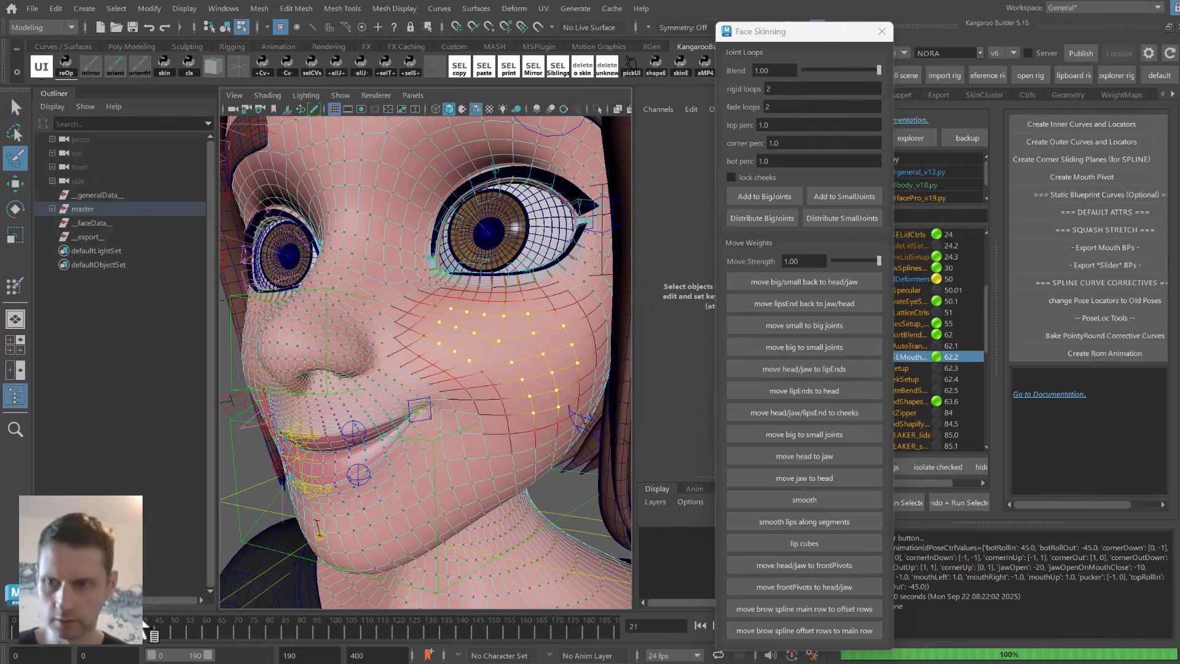
Move the selected cheek vertices' head/jaw weights to lipEnds, trying strength 1.00 and then 0.11, and add the missing lipsEnd influences.
left_click(839, 368)
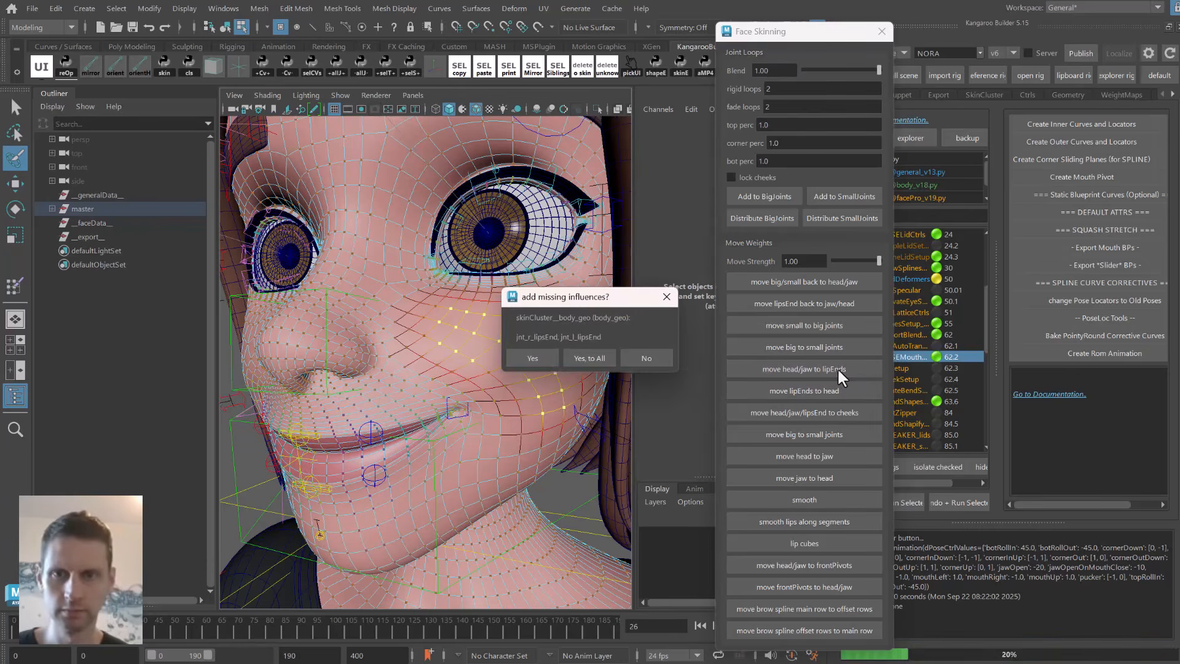
left_click(532, 357)
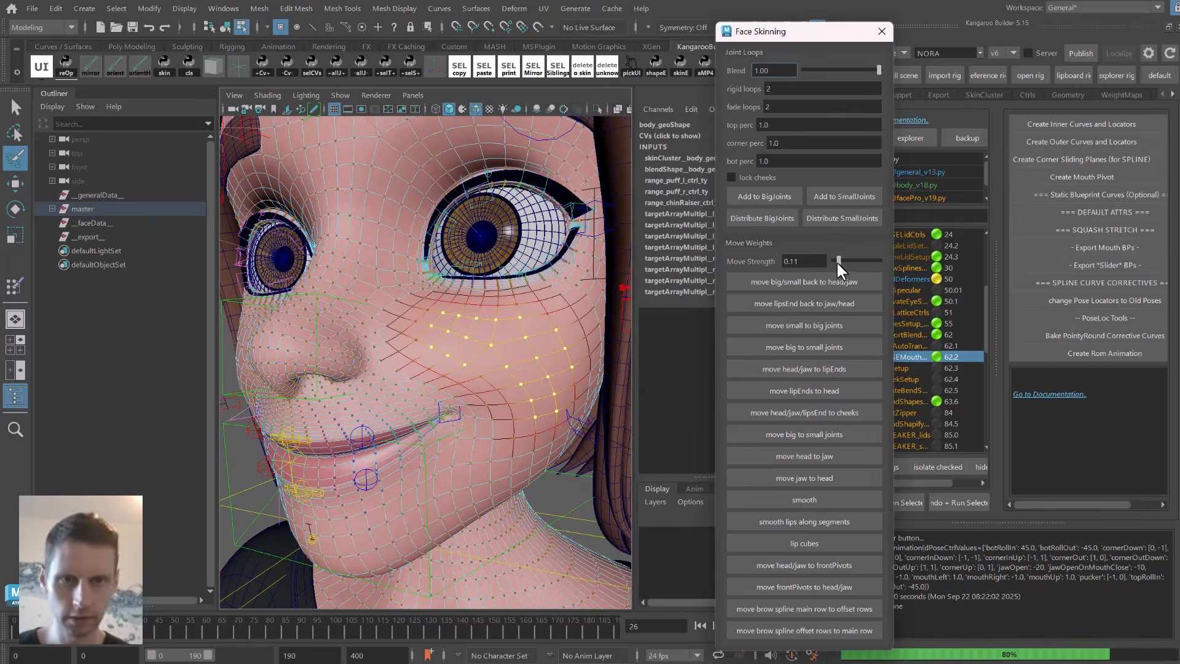
left_click(807, 369)
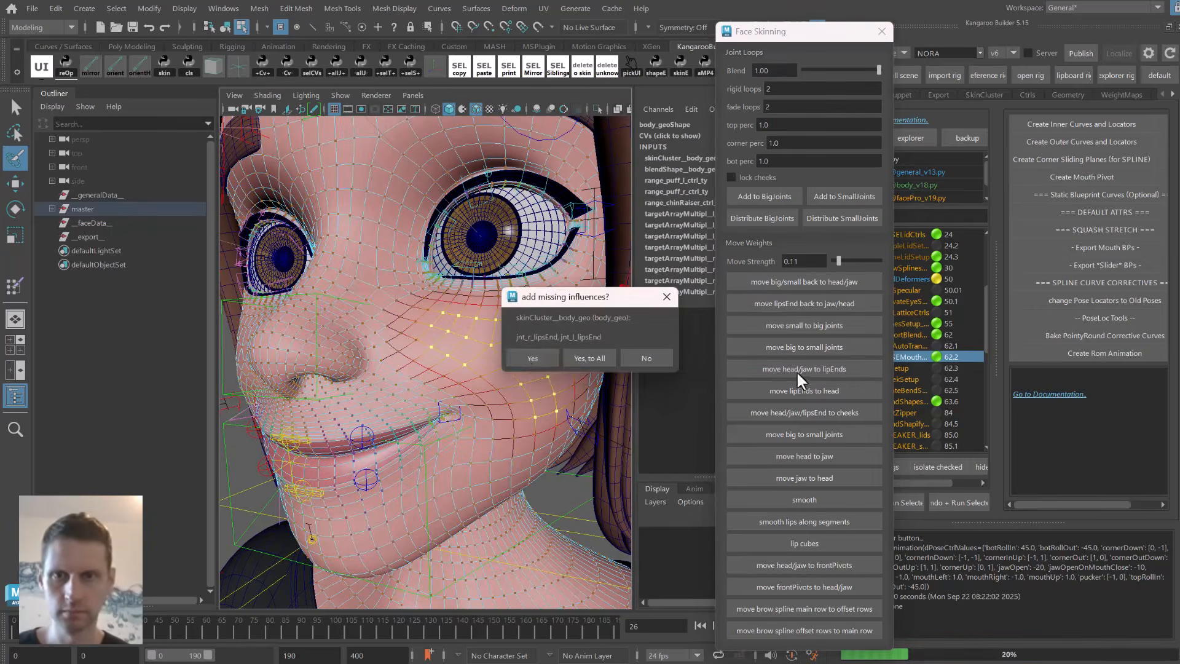
left_click(528, 357)
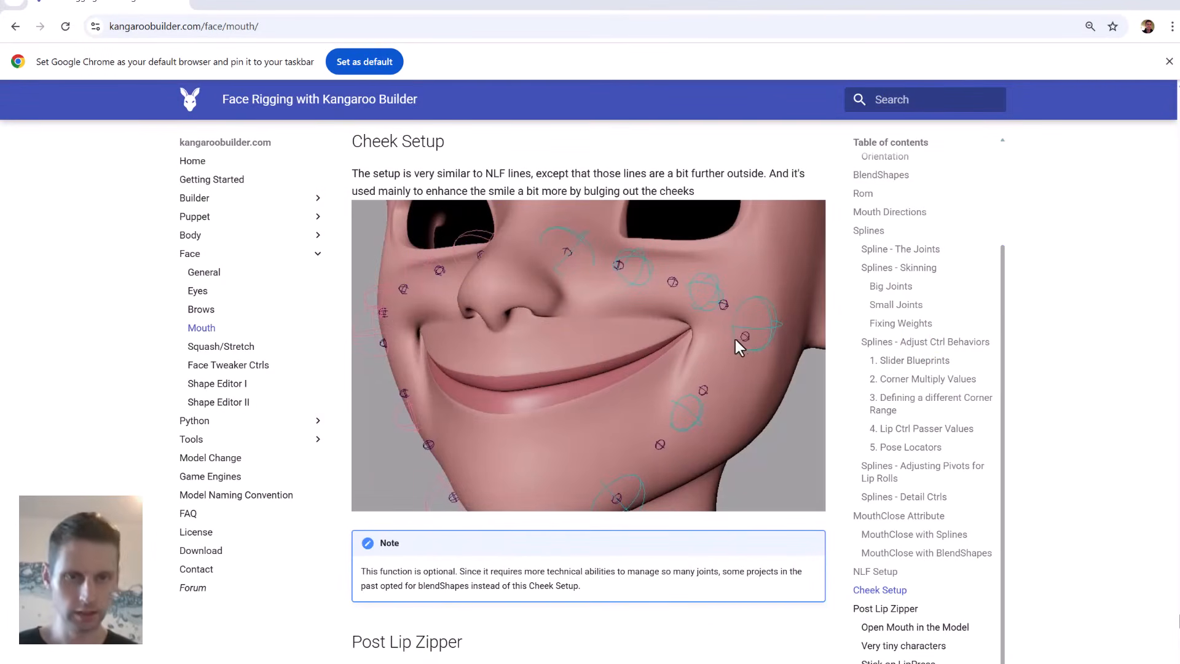
Switch to the Kangaroo Builder mouth documentation in the browser and view the NLF Setup section.
left_click(885, 573)
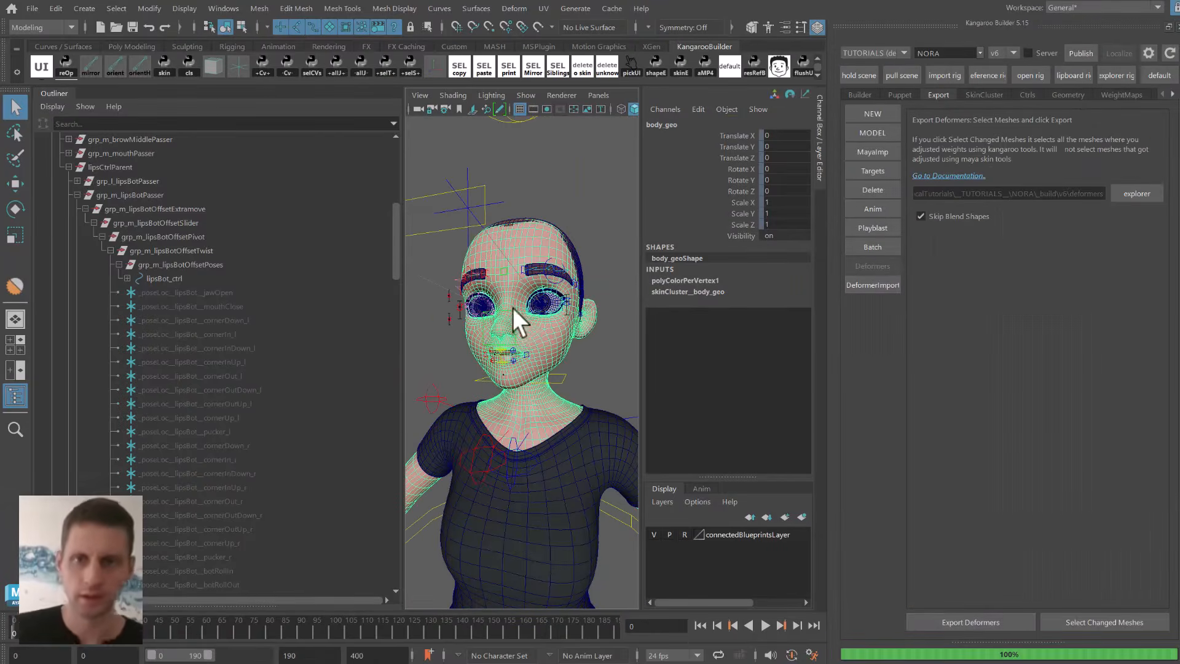
Back in Maya, detach the BASEMouthCtrls DEFAULT ATTRS options and fill all values into dDefaultSettingValues.
scroll(540, 337, "up", 5)
left_click(857, 94)
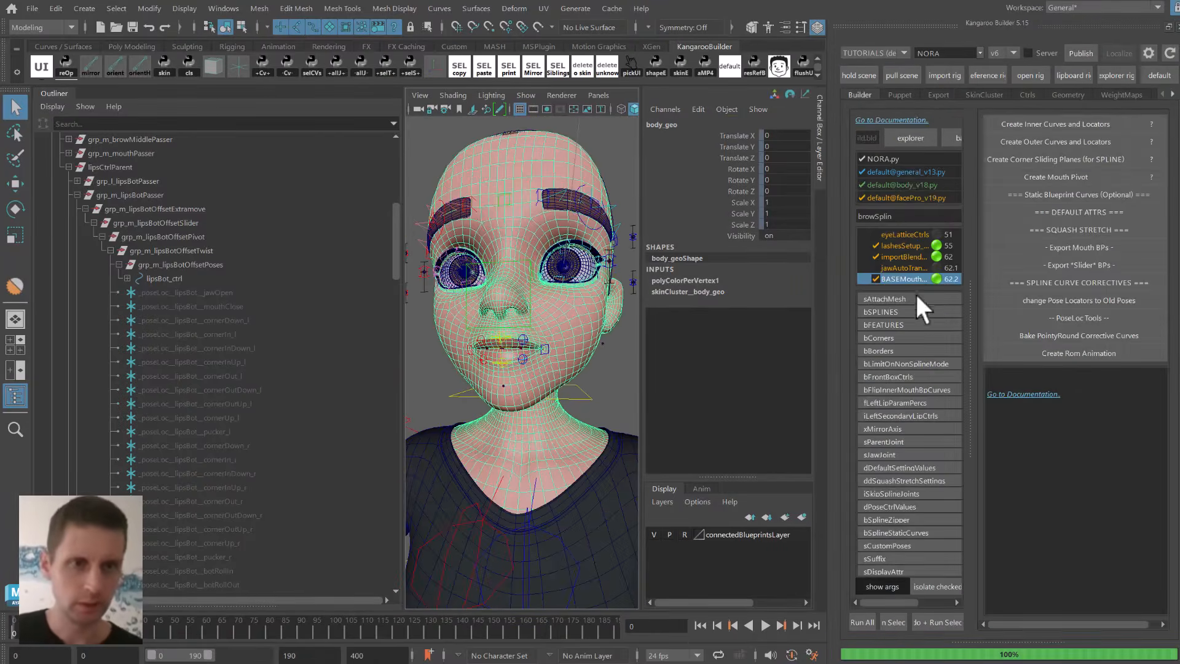
right_click(1082, 210)
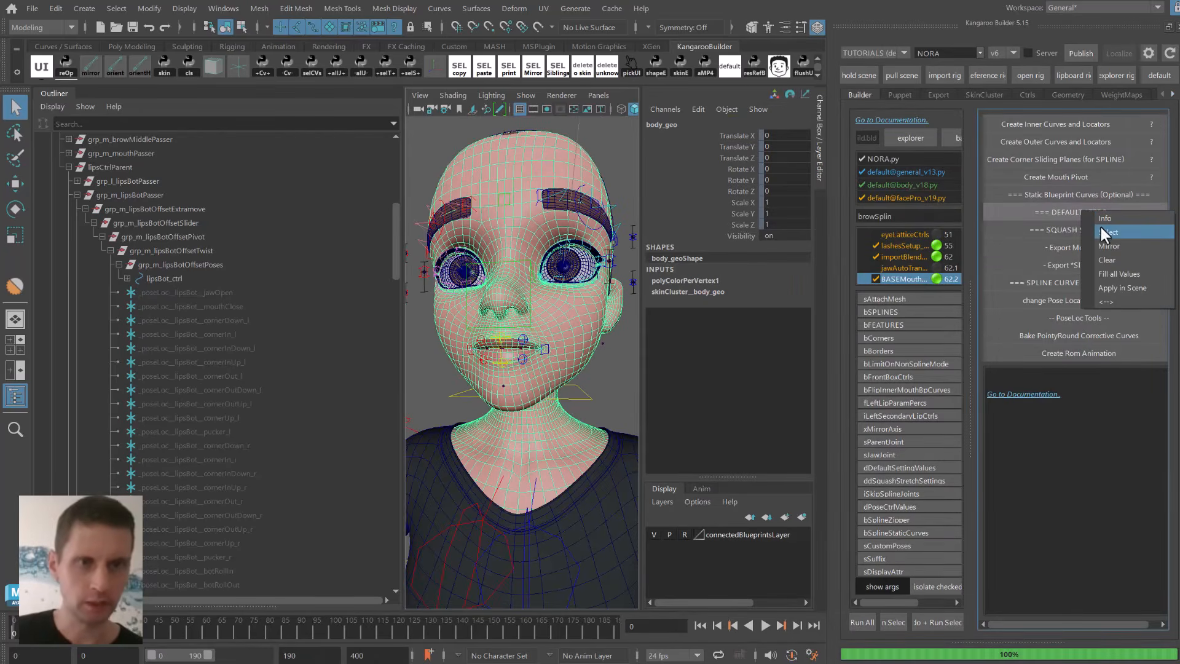
left_click(1118, 301)
left_click_drag(596, 257, 1093, 254)
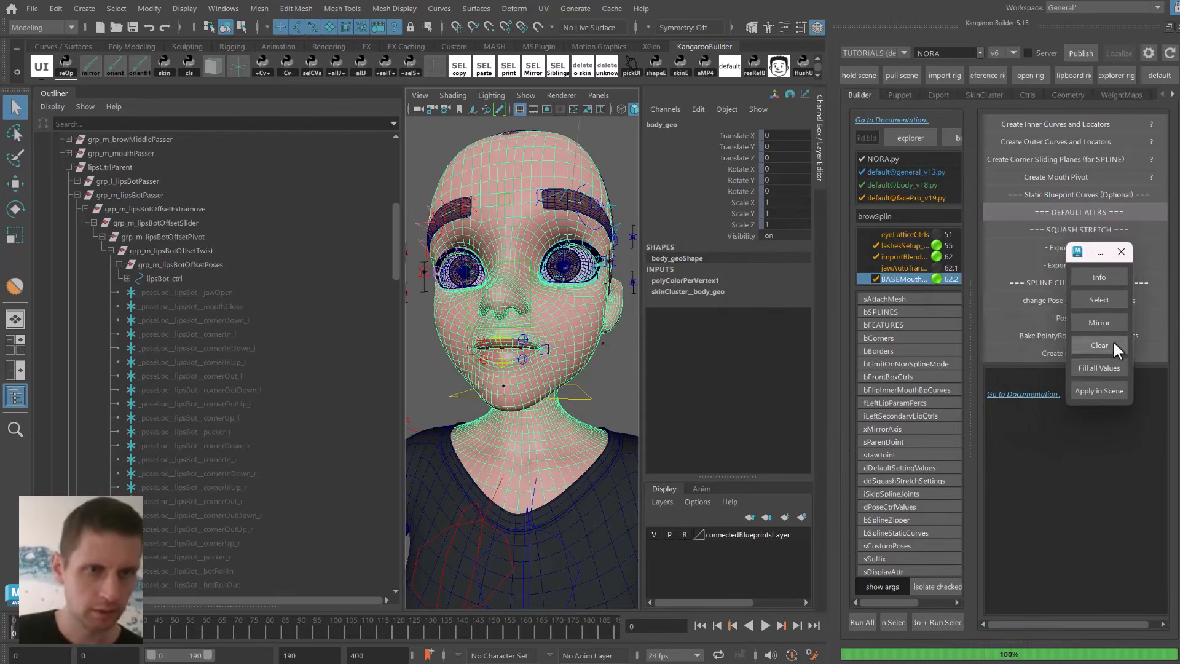
left_click_drag(970, 354, 1062, 346)
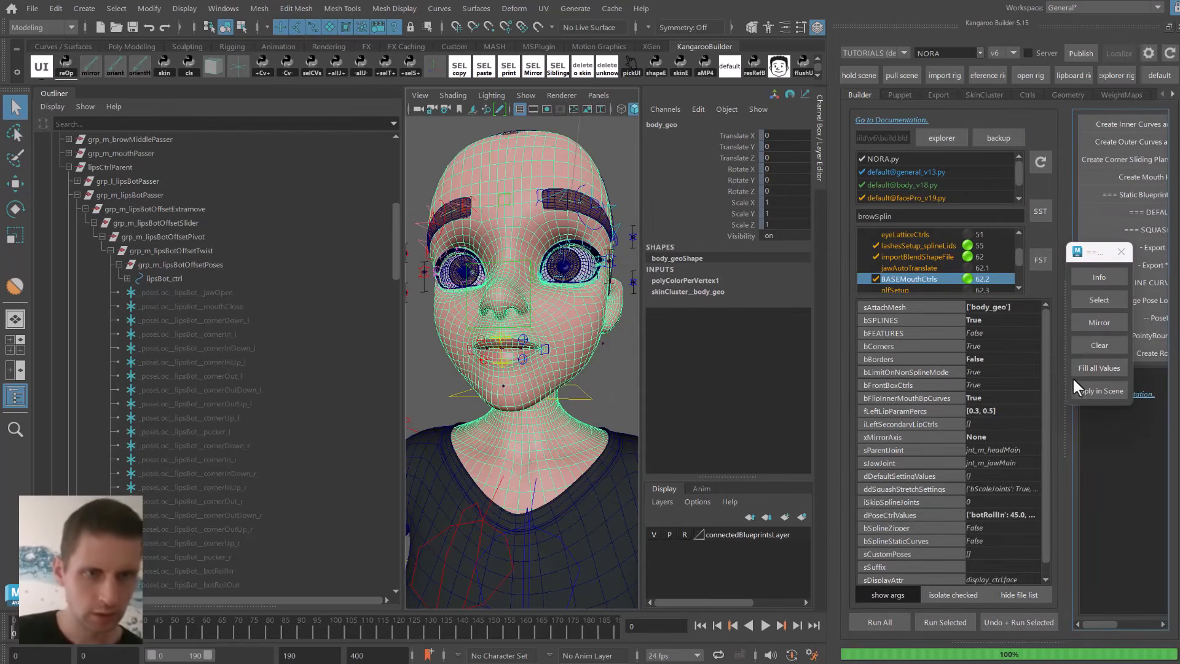
left_click(969, 476)
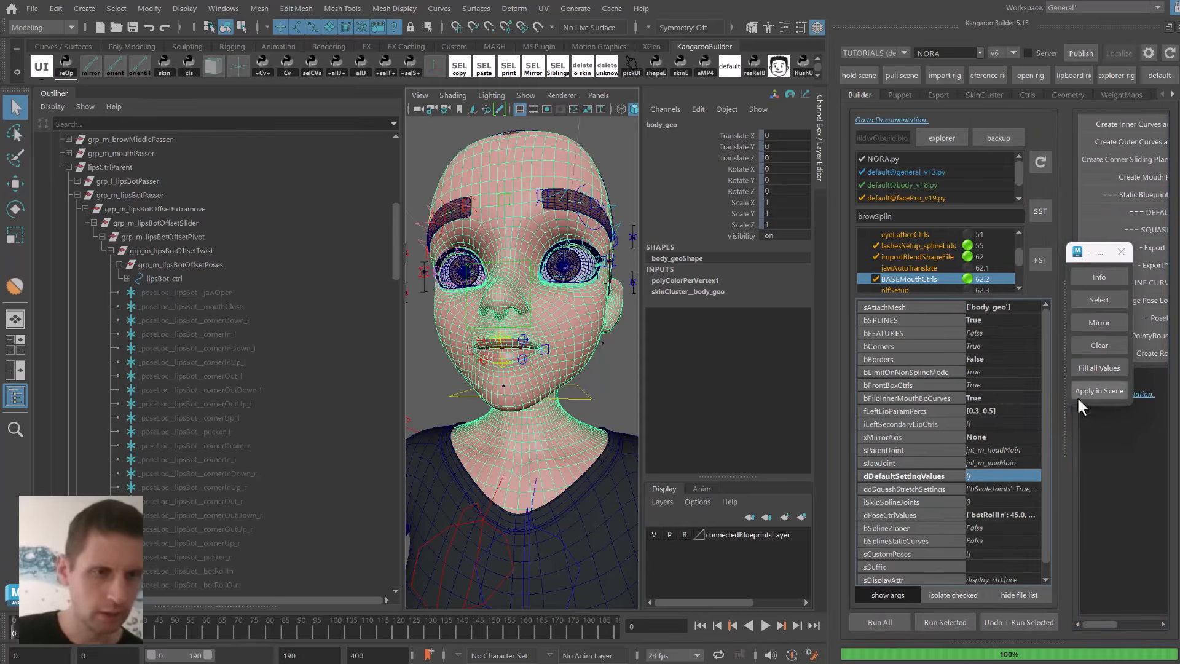
left_click(1100, 367)
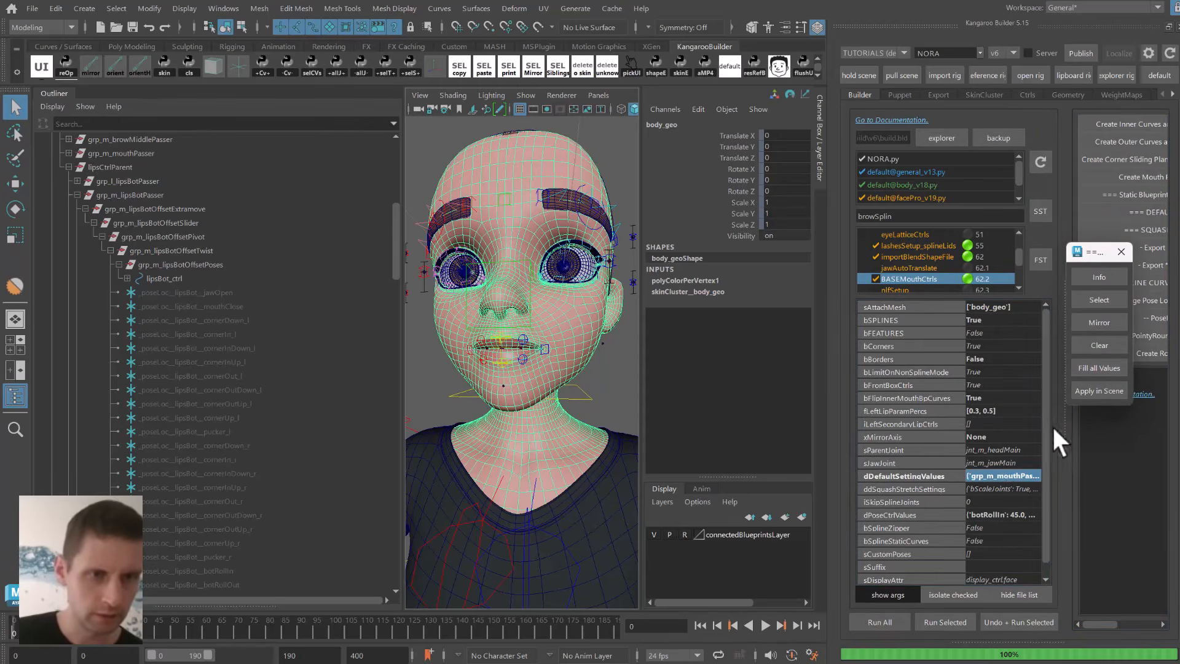
Inspect the dDefaultSettingValues entries in the JSON editor, then close it and the detached DEFAULT ATTRS options.
right_click(990, 478)
left_click(1030, 525)
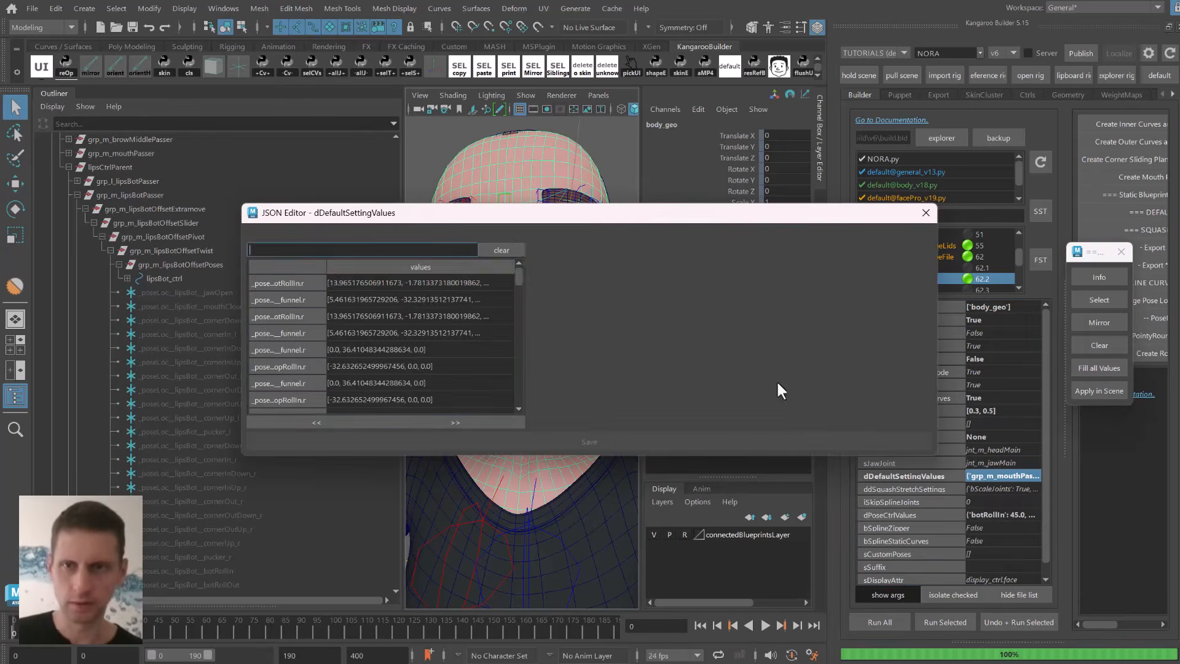
left_click(425, 282)
left_click_drag(425, 283, 420, 332)
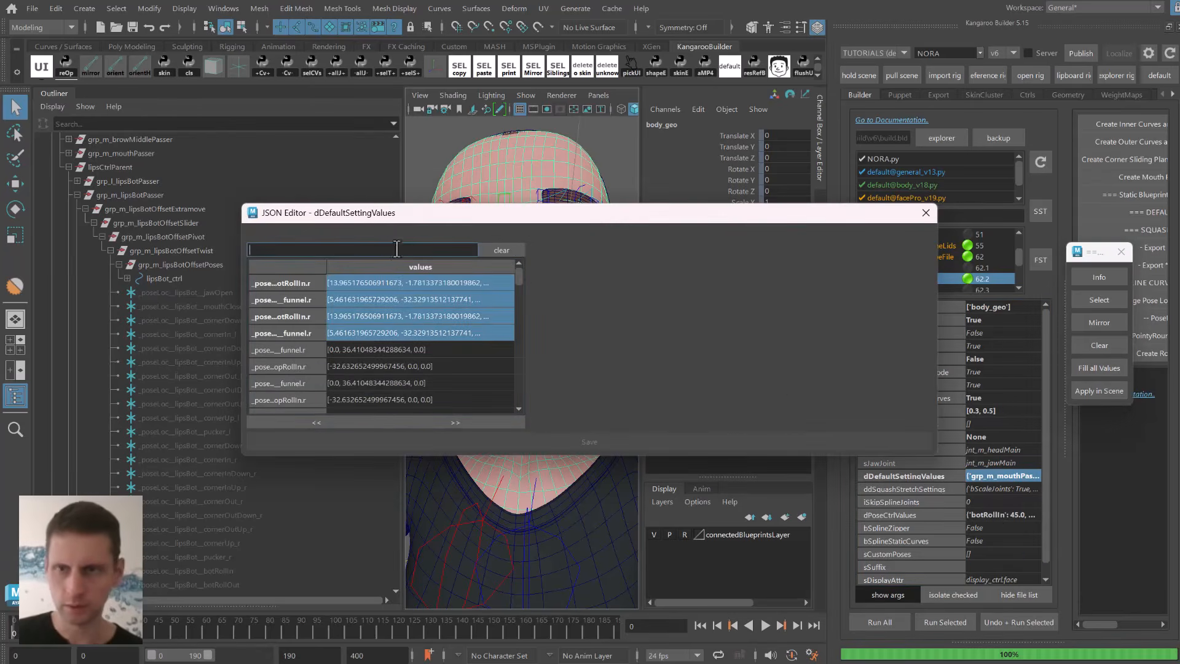
left_click(926, 213)
left_click(1121, 251)
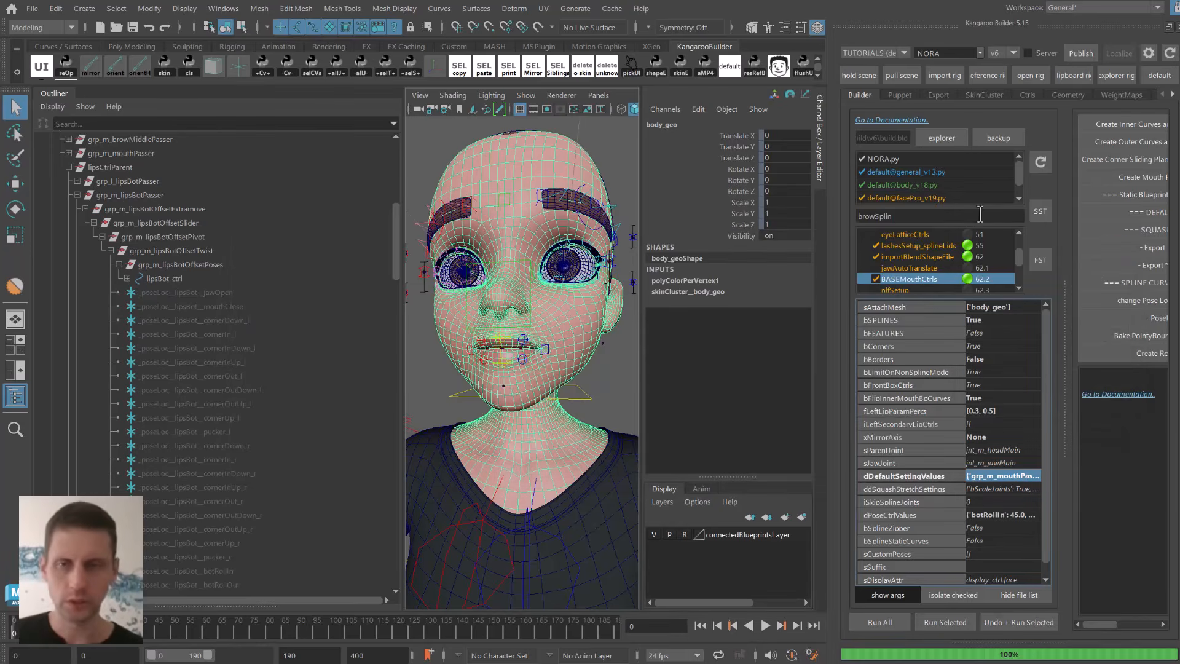
left_click_drag(580, 324, 546, 289, "alt")
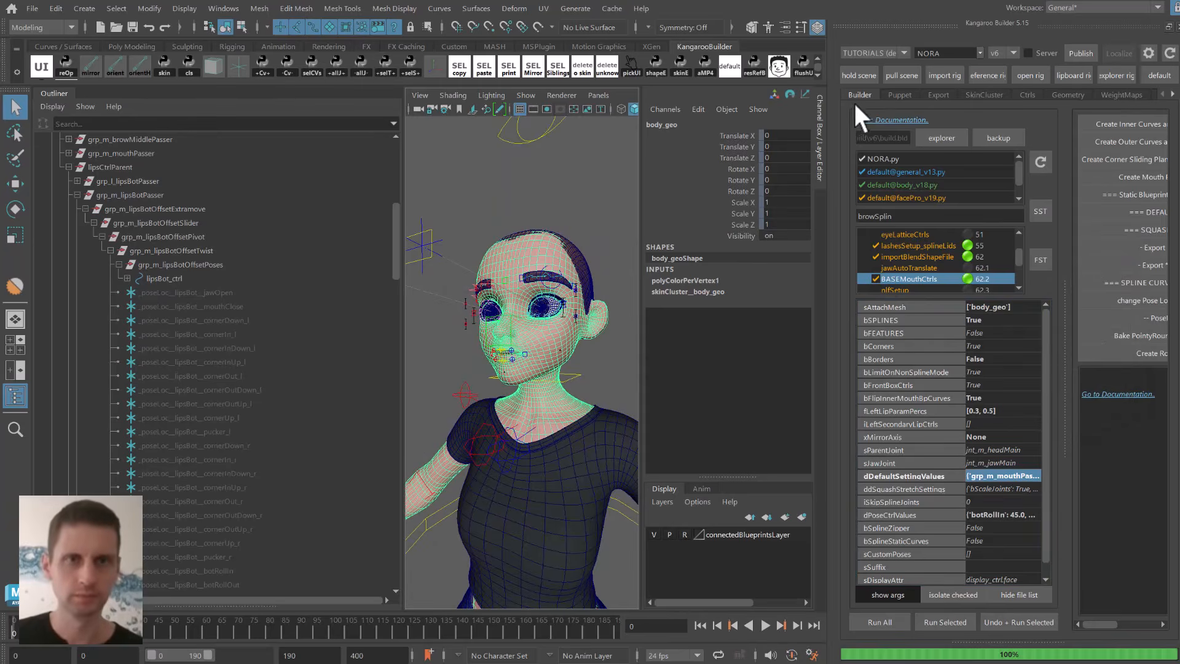
Hold the current scene and run all checked builder functions to rebuild the NORA rig.
left_click(859, 75)
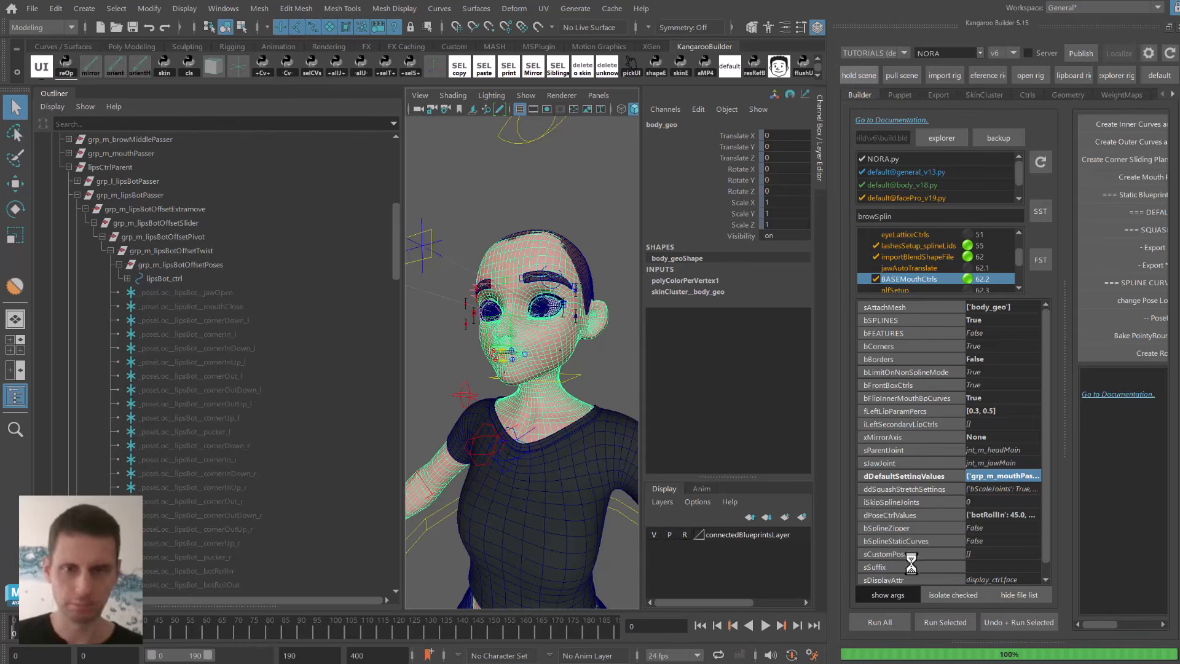
left_click(885, 618)
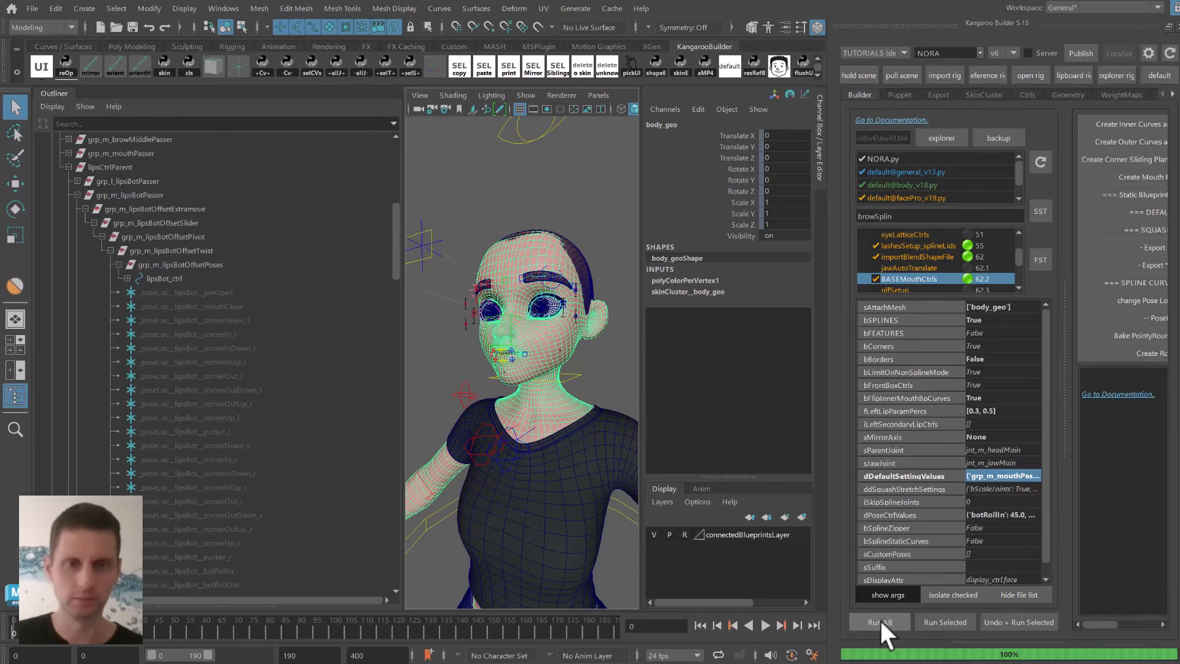
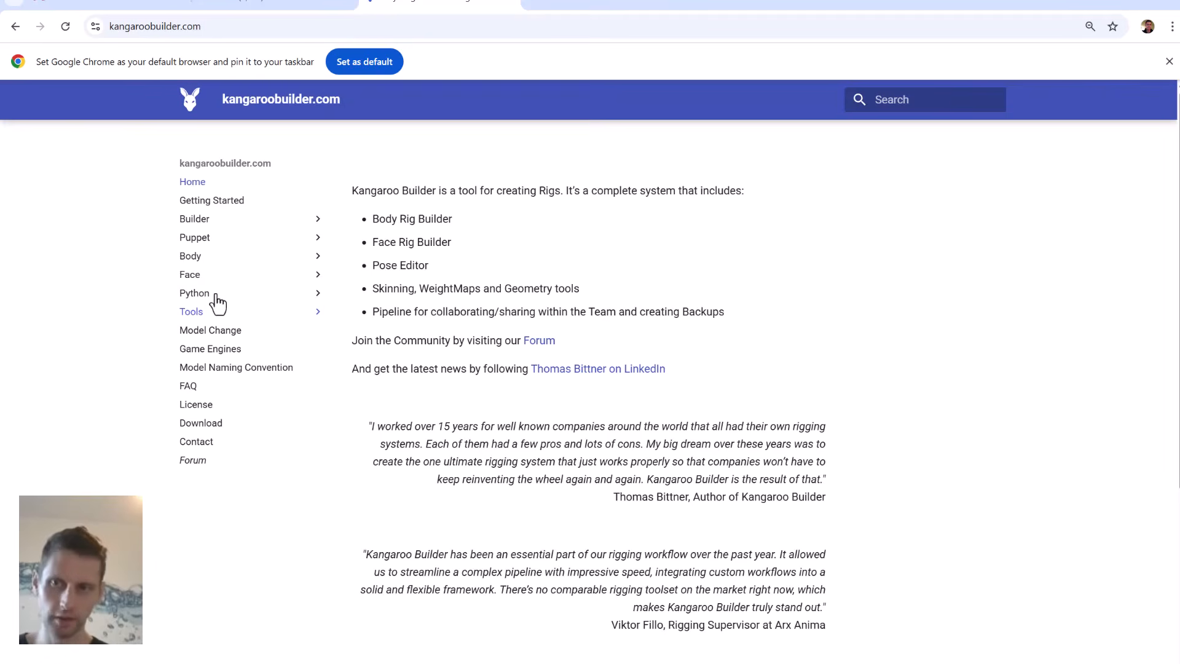
Switch to kangaroobuilder.com in the browser and open the Puppet Tweaker Ctrls documentation page.
left_click(206, 240)
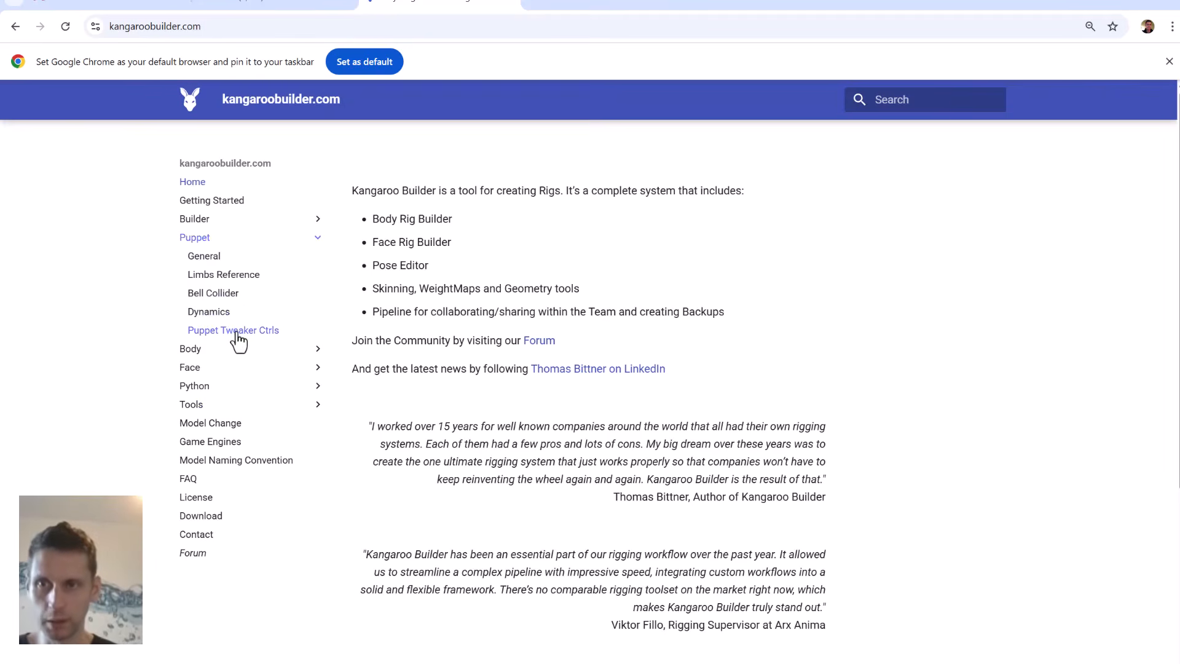
left_click(233, 332)
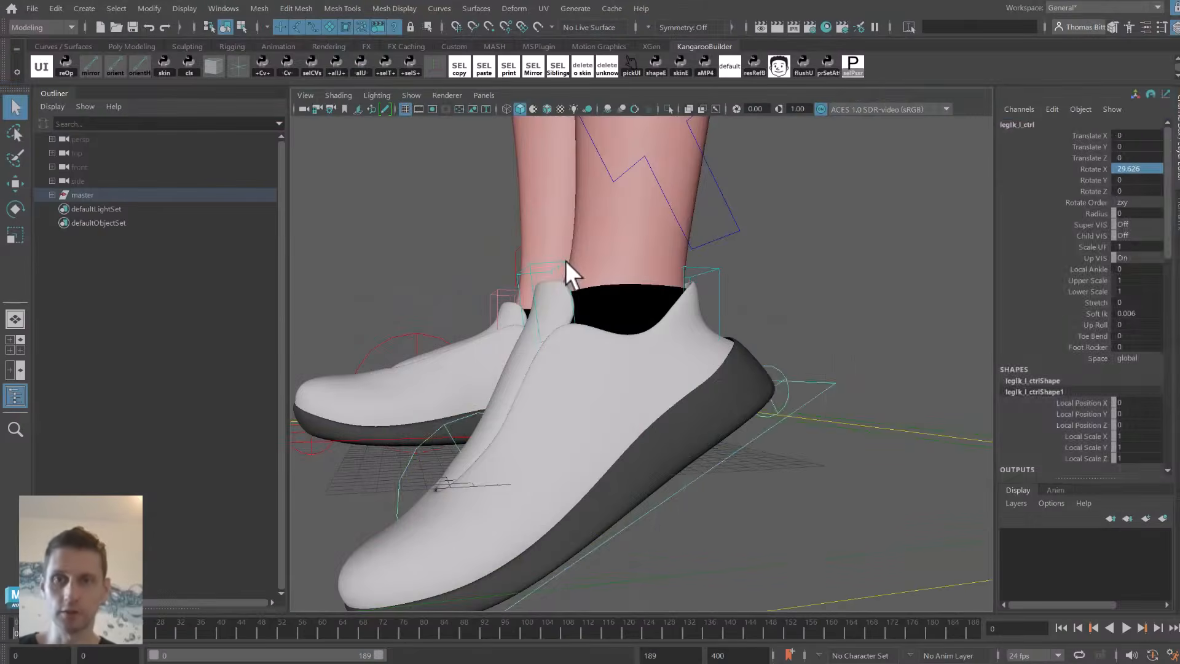
Back in Maya, examine the left shoe's front tweaker control and the inputs of the left shoe mesh.
key("w")
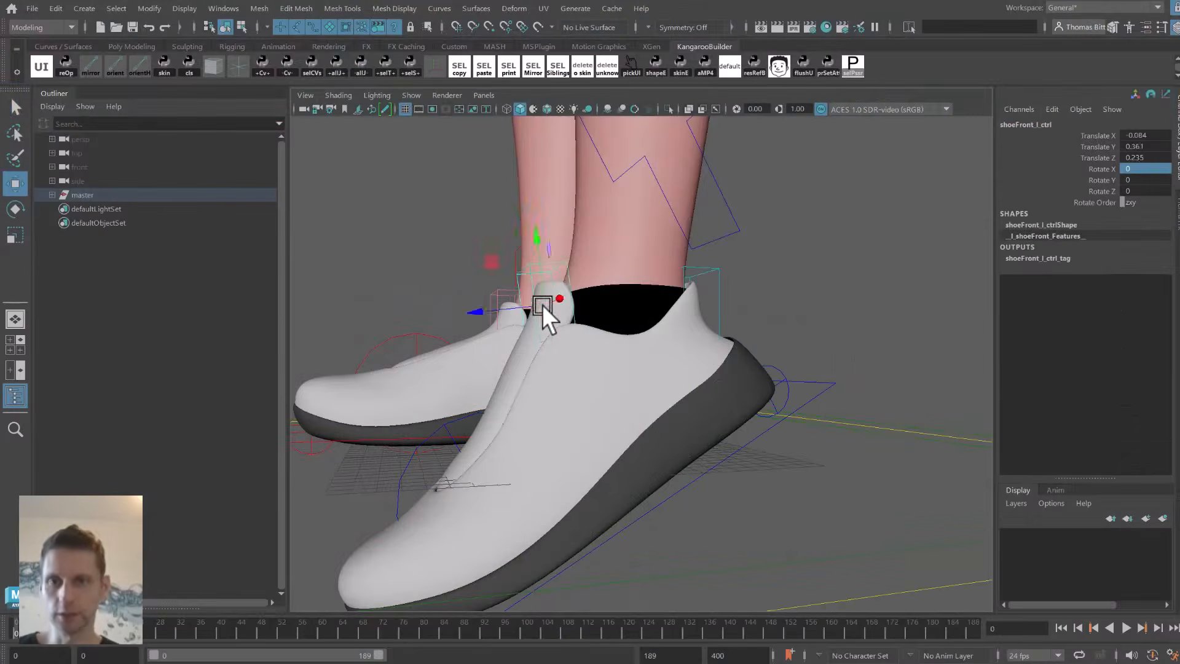
key("q")
left_click(537, 314)
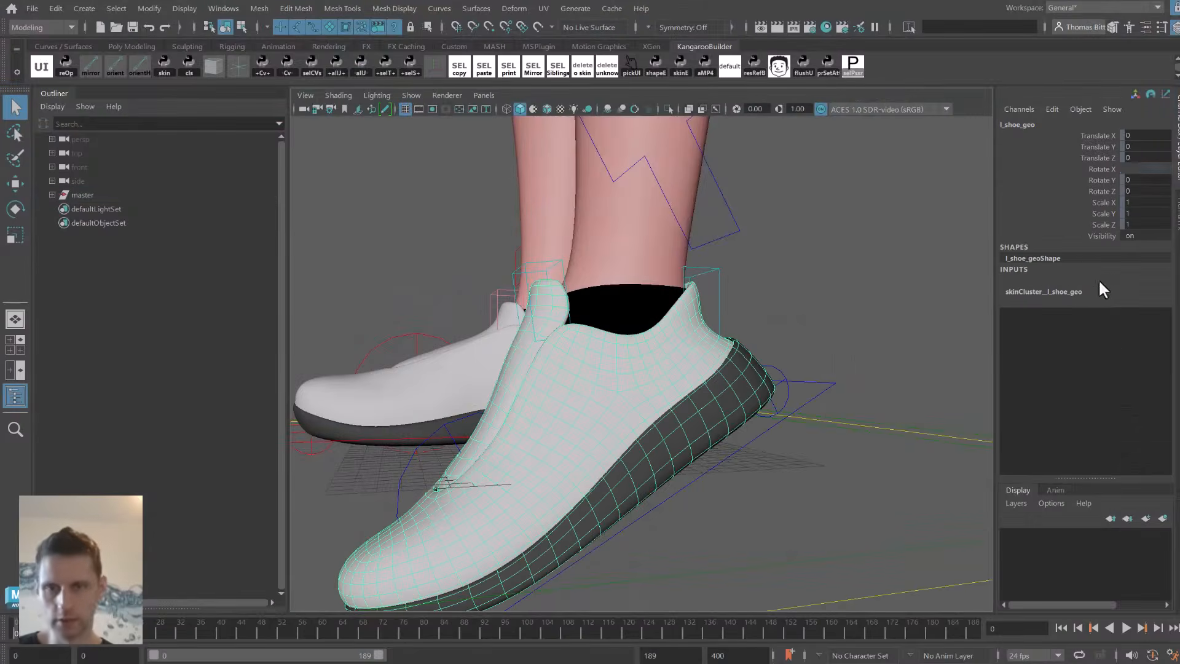
left_click(1098, 279)
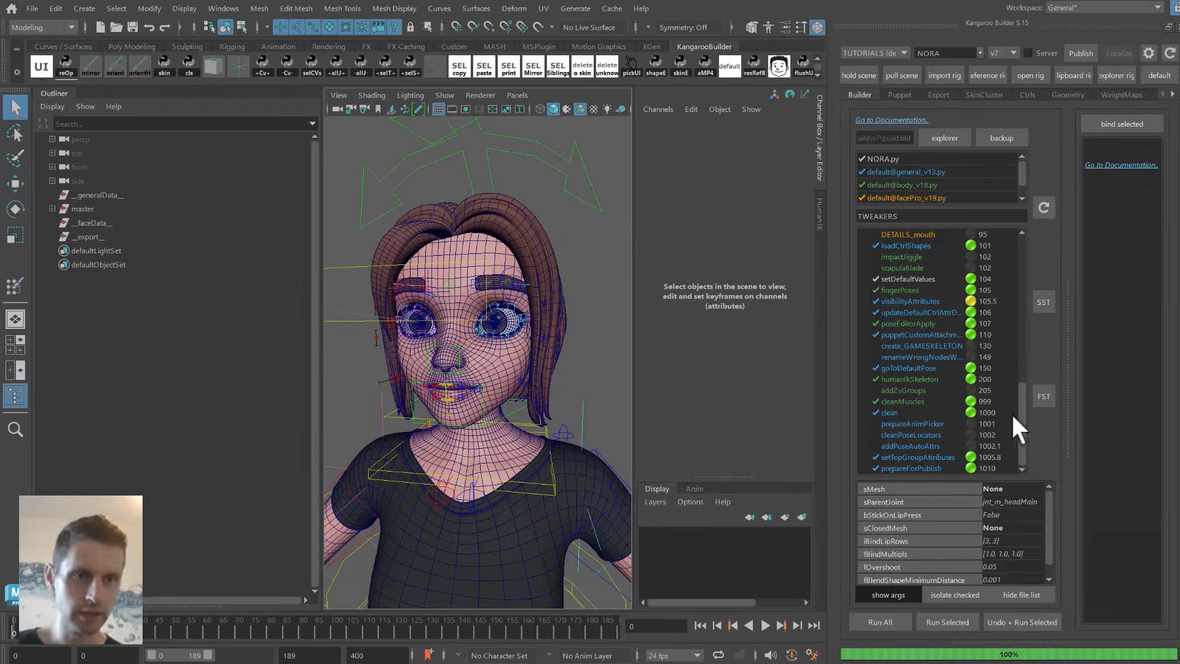
Go through the TWEAKER functions for lids, sockets, lips and brows, enable TWEAKER_sockets, and widen the area holding its creation options.
left_click_drag(1018, 415, 1030, 374)
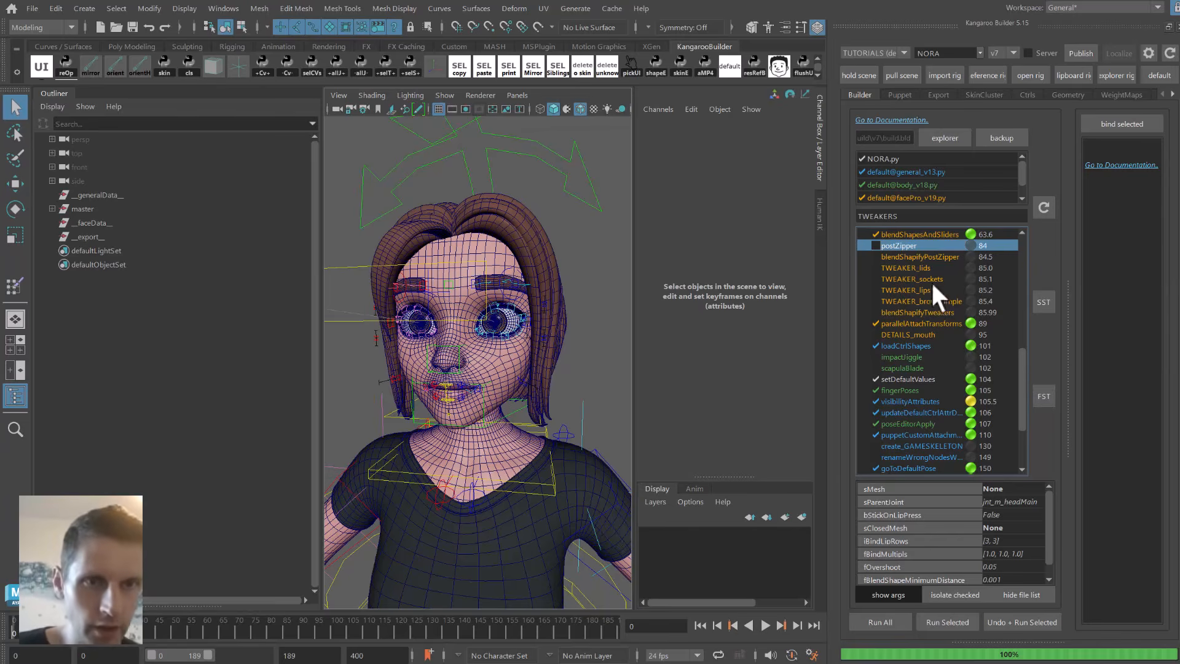
left_click_drag(928, 267, 932, 298)
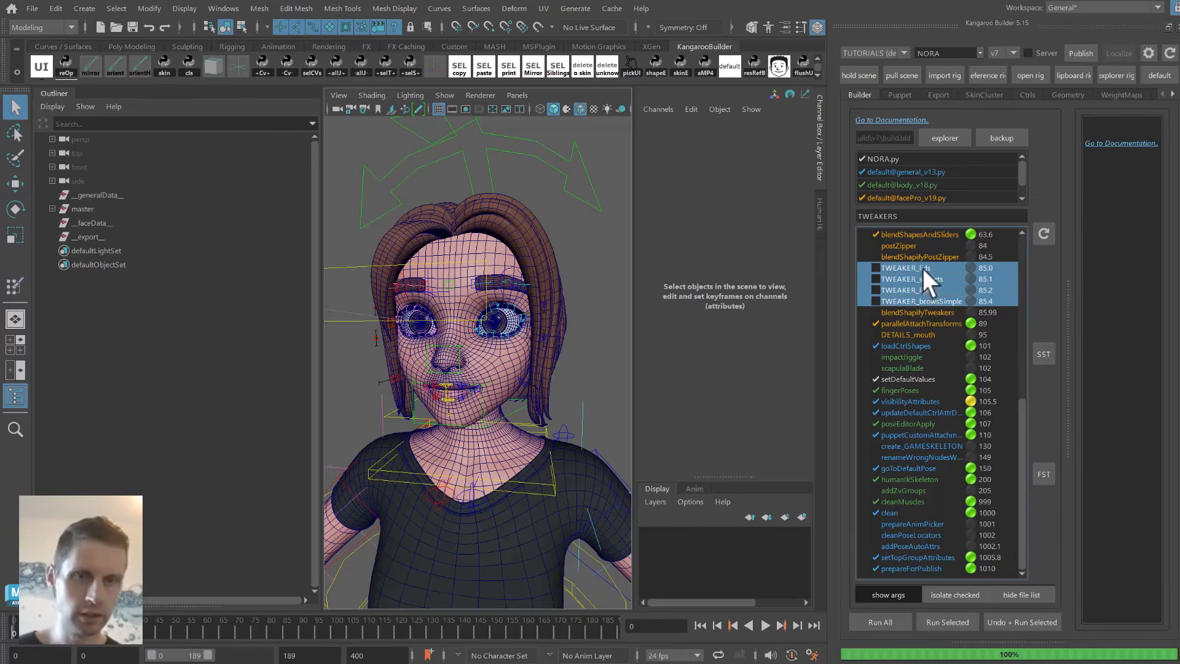
left_click(925, 268)
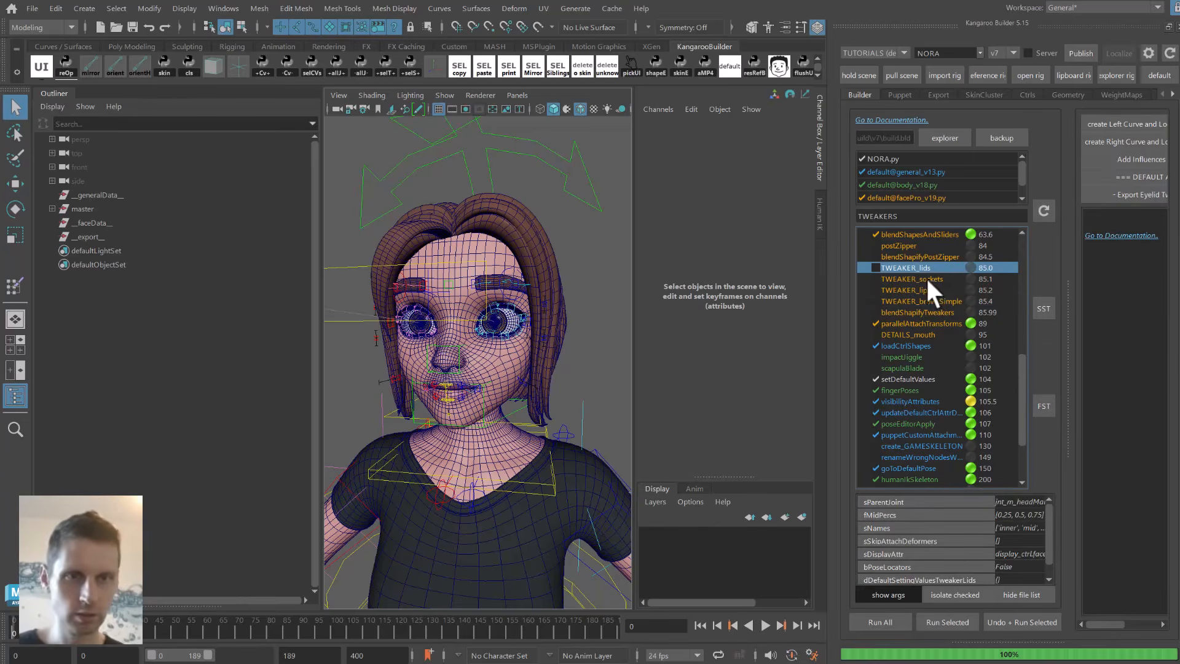
left_click(924, 287)
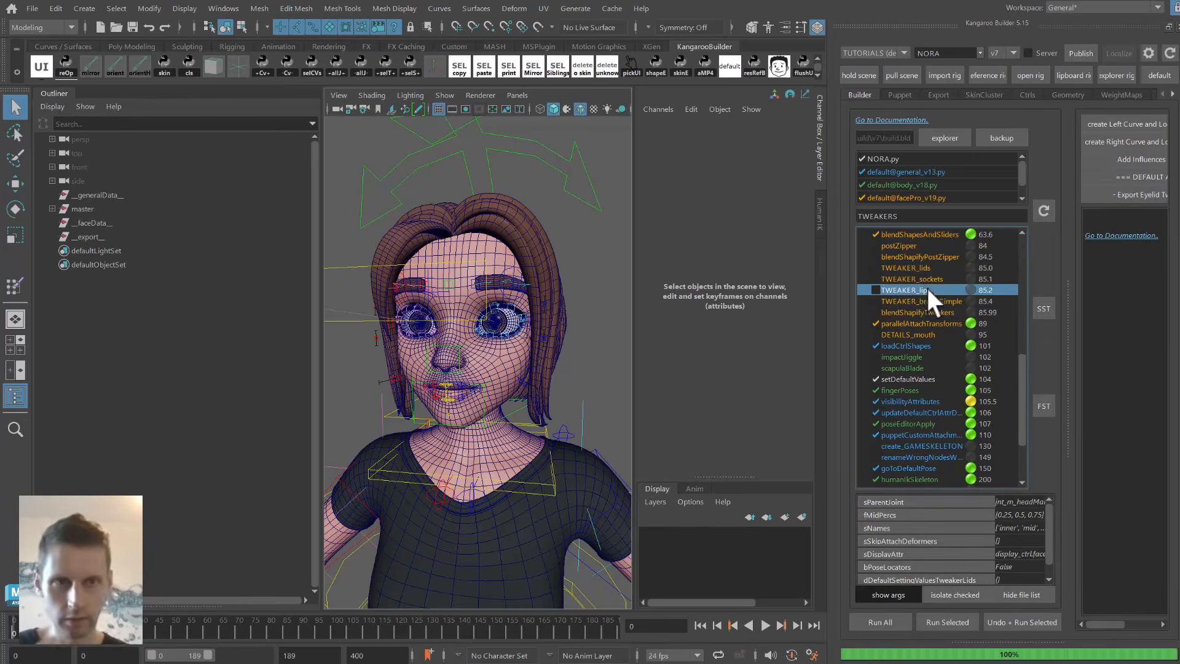
left_click(920, 299)
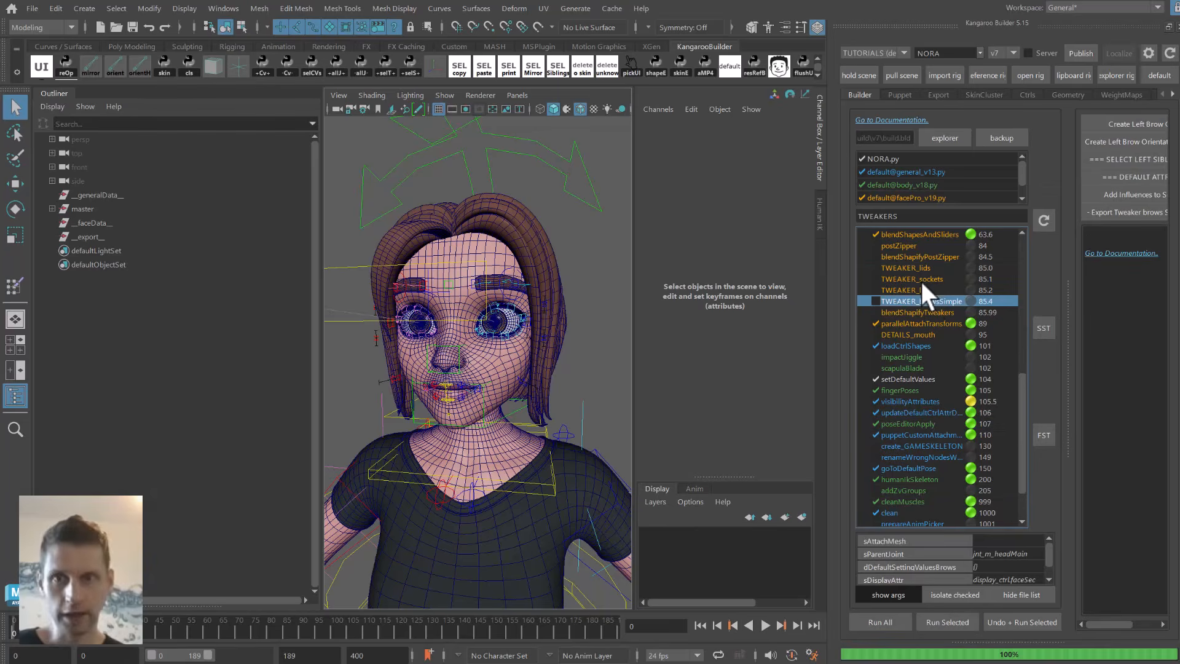
left_click(936, 279)
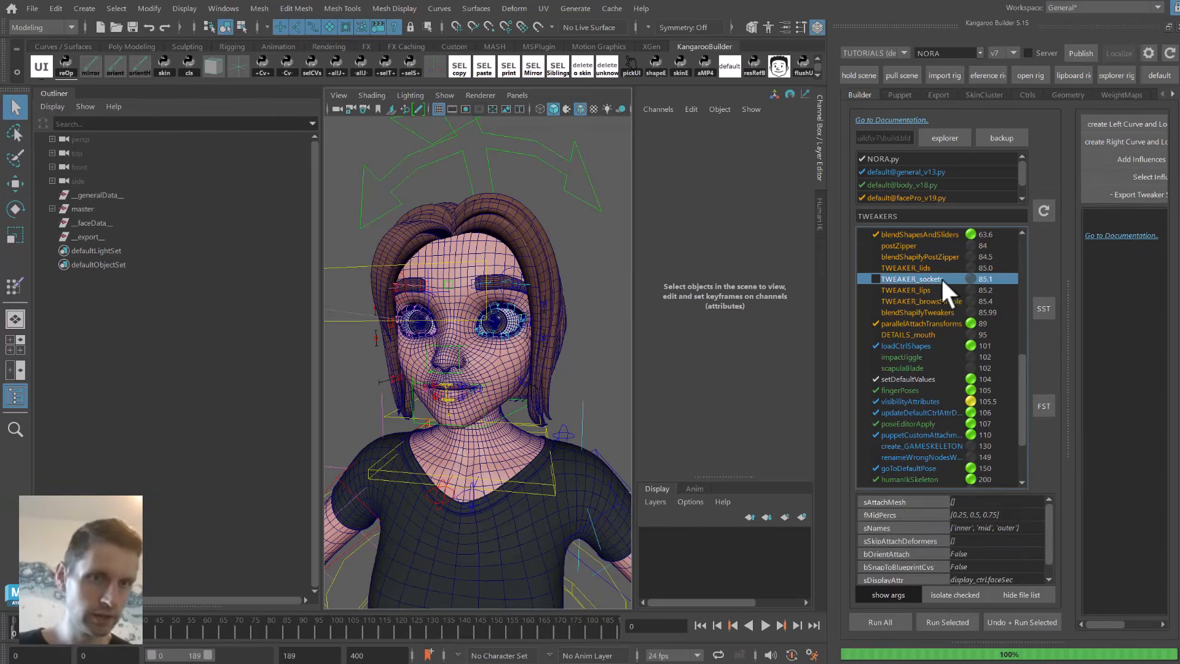
double_click(939, 274)
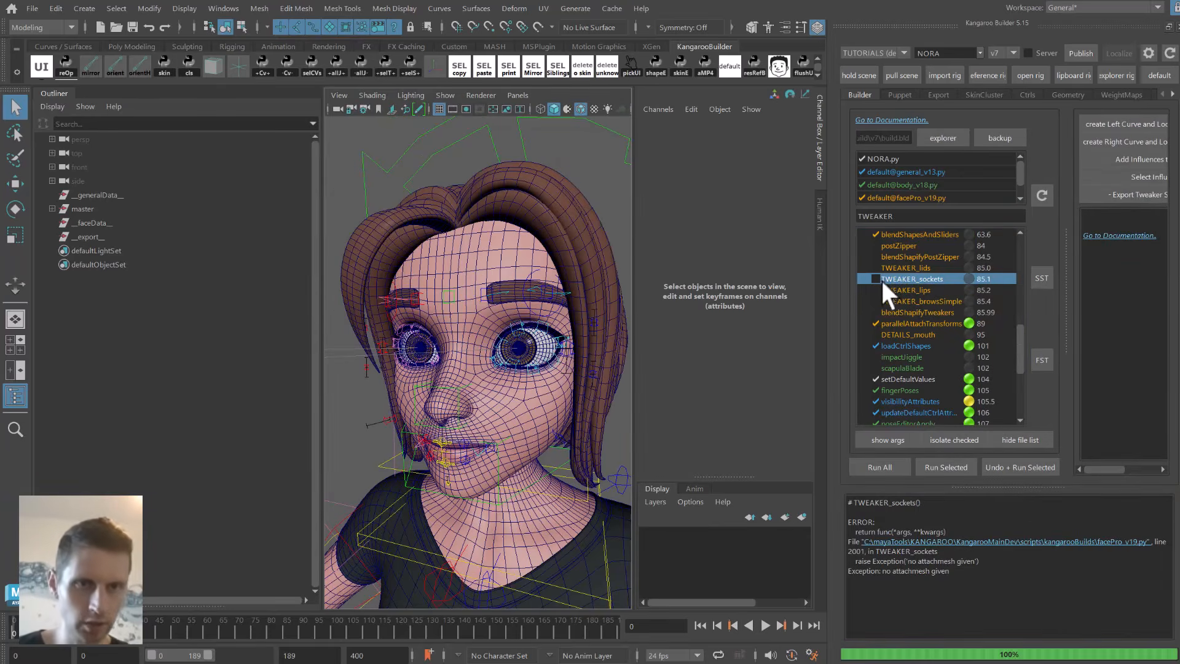
left_click_drag(1071, 225, 1019, 227)
scroll(516, 338, "up", 10)
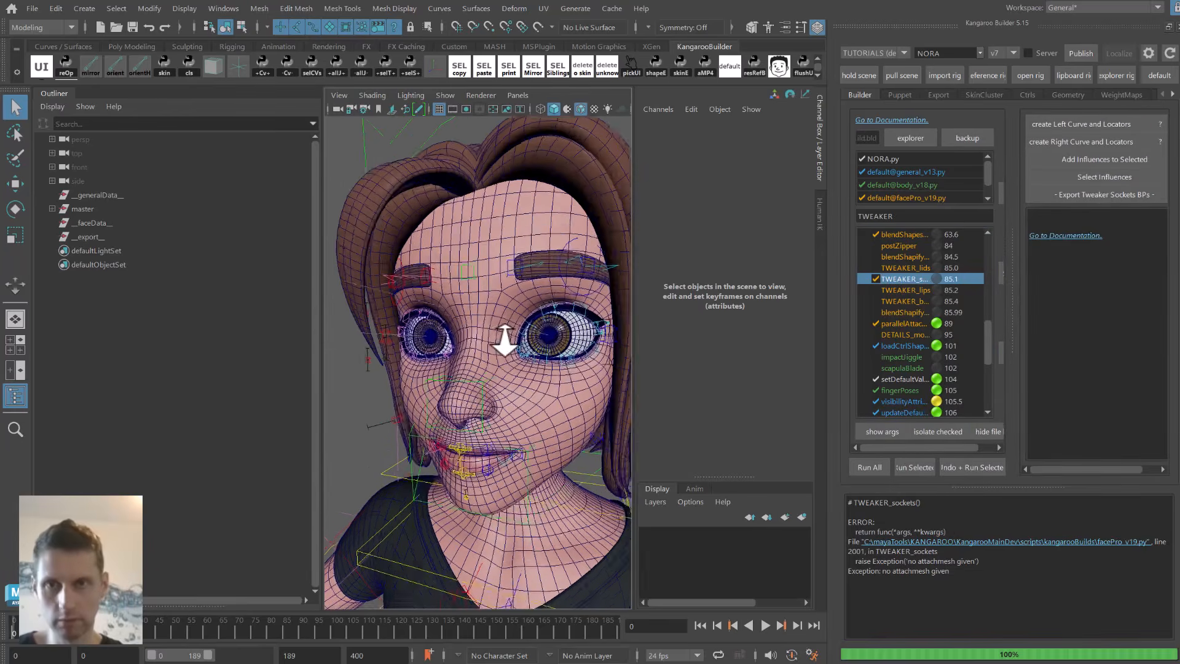
Select the body_geo vertex loop around the left eye socket and create the left tweaker sockets curve and locators from it.
left_click(426, 298)
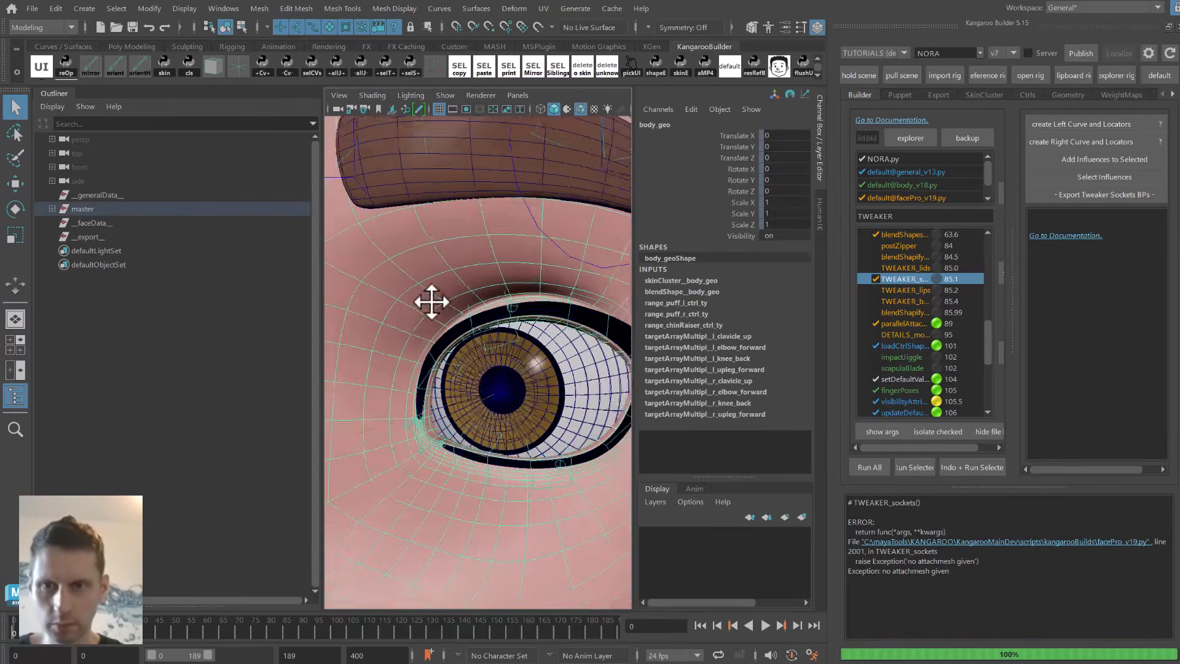
scroll(430, 305, "up", 5)
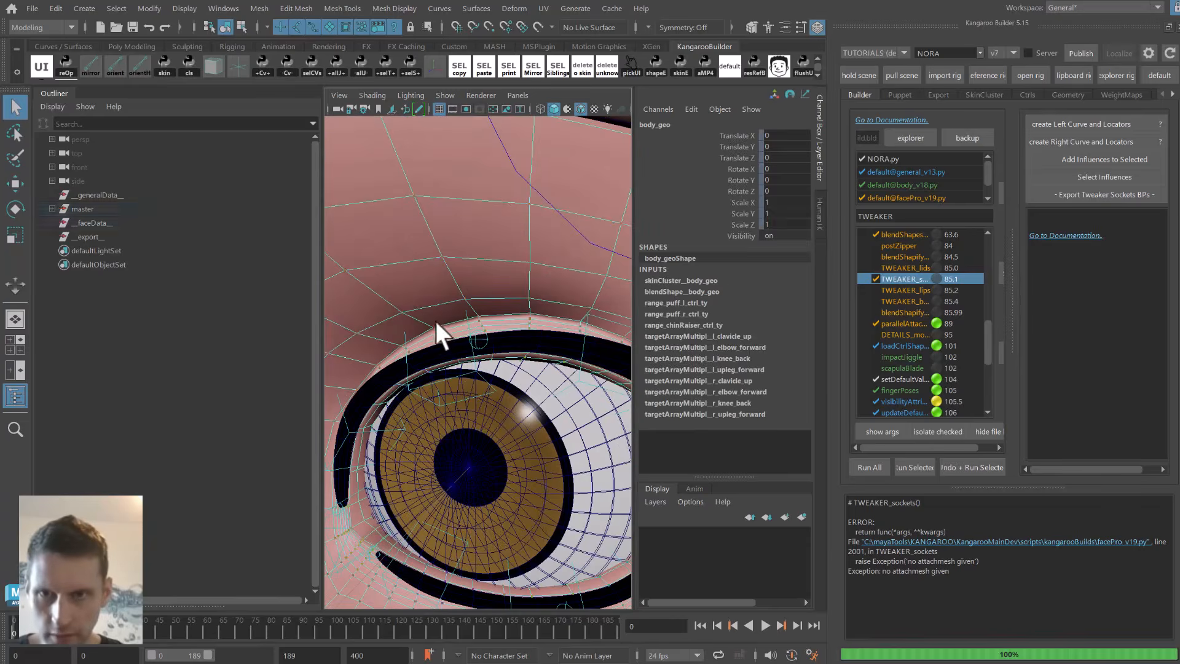
key("F9")
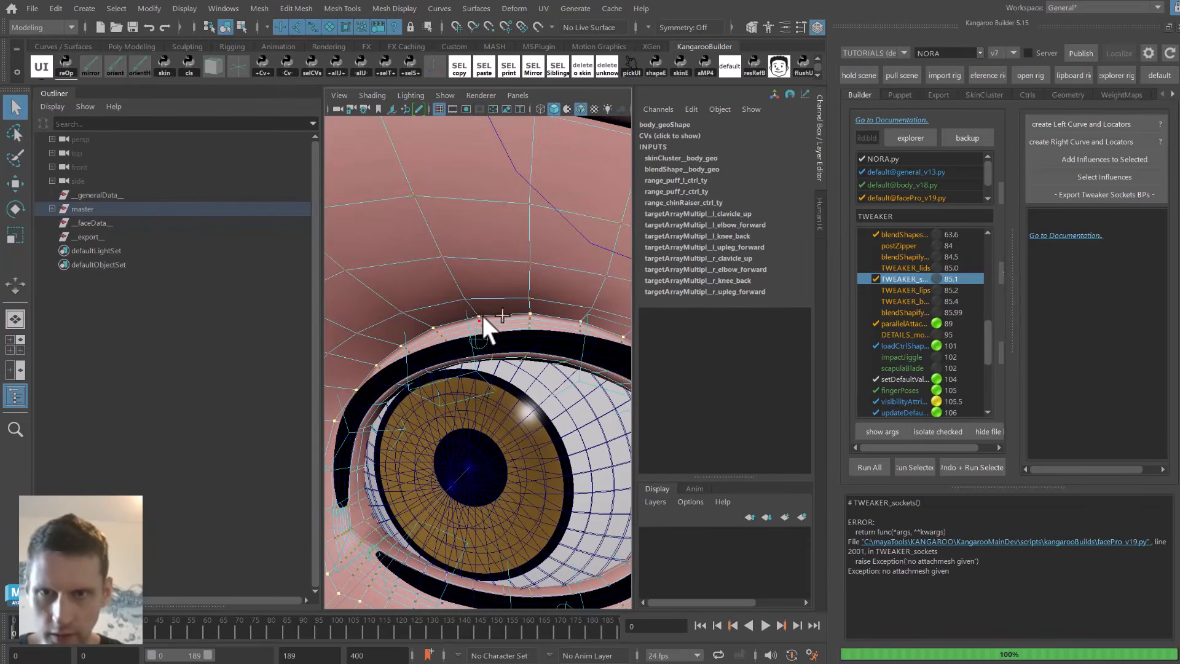
mouse_move(534, 329)
left_mouse_down("alt")
mouse_move(541, 337)
mouse_move(461, 338)
mouse_move(526, 328)
mouse_move(527, 338)
left_mouse_up("alt")
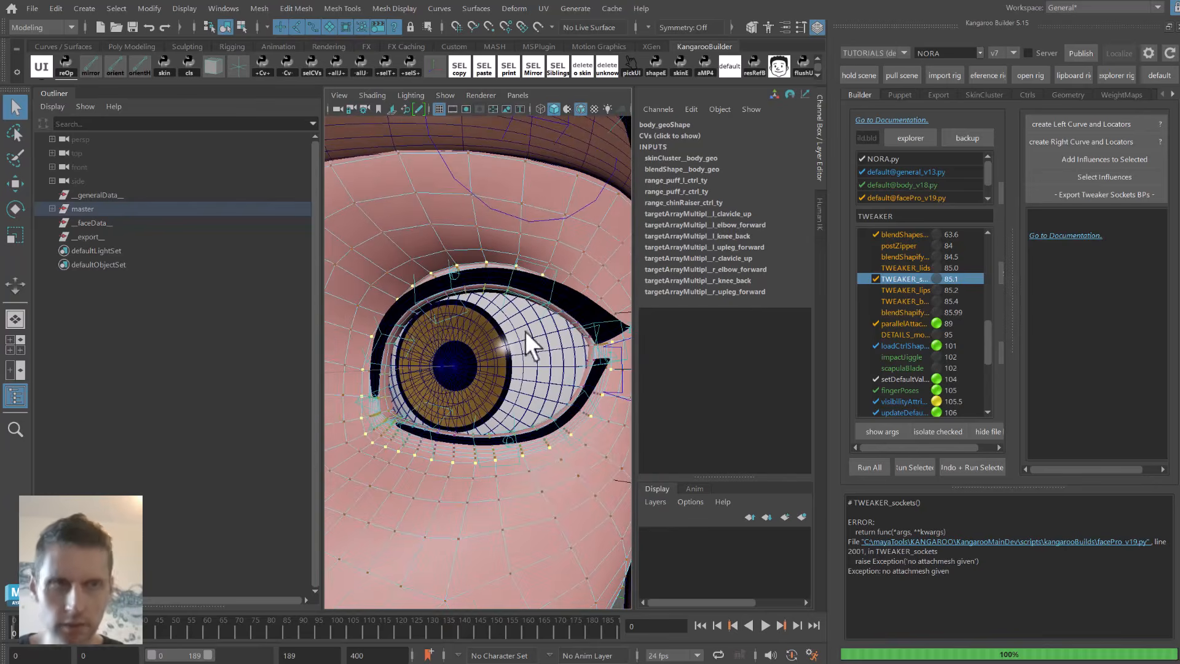
left_click(1078, 125)
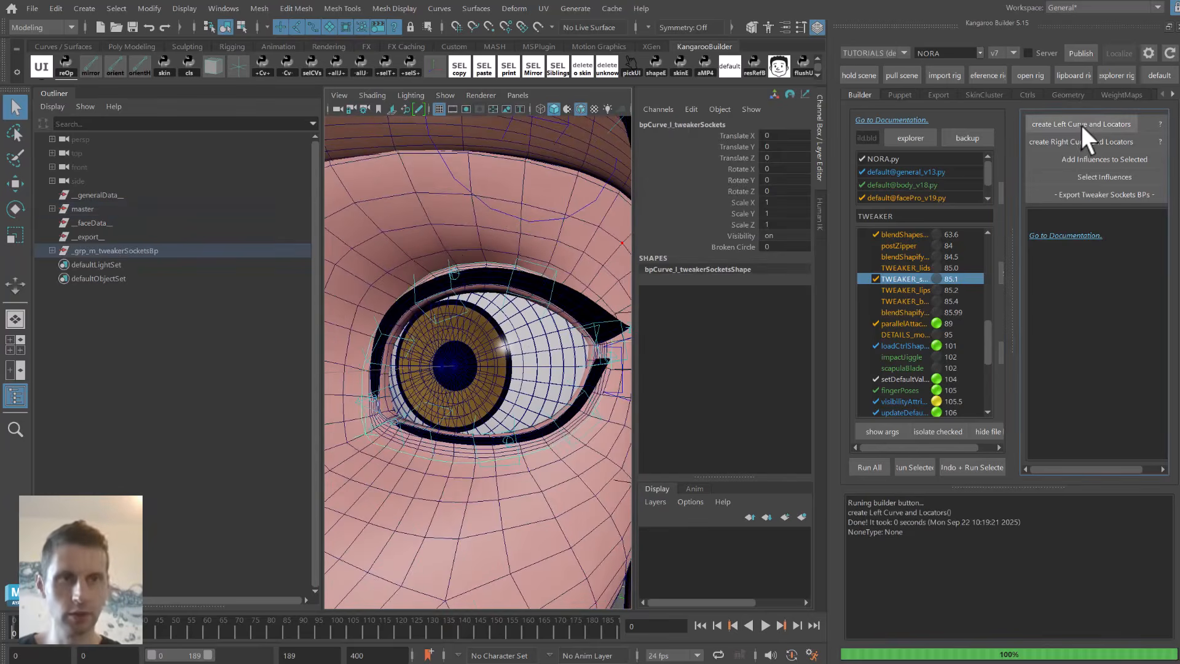
Examine the new left socket curve and its corner locators, both isolated and against the eye geometry.
left_click_drag(389, 334, 475, 339, "alt")
mouse_move(553, 346)
left_mouse_down("alt")
mouse_move(569, 349)
mouse_move(553, 345)
left_mouse_up("alt")
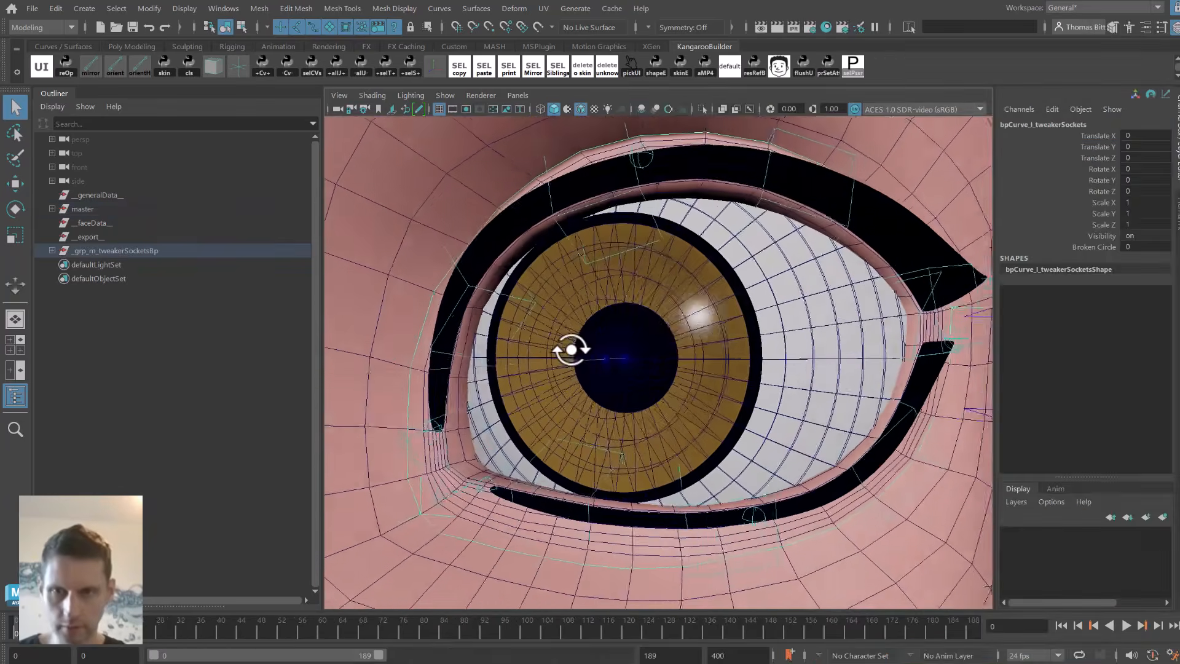
right_click_drag(553, 344, 553, 346, "alt")
mouse_move(554, 346)
left_mouse_down("alt")
mouse_move(582, 346)
mouse_move(540, 335)
left_mouse_up("alt")
right_click_drag(540, 335, 482, 317, "alt")
middle_click_drag(482, 318, 473, 332, "alt")
key("ctrl+1")
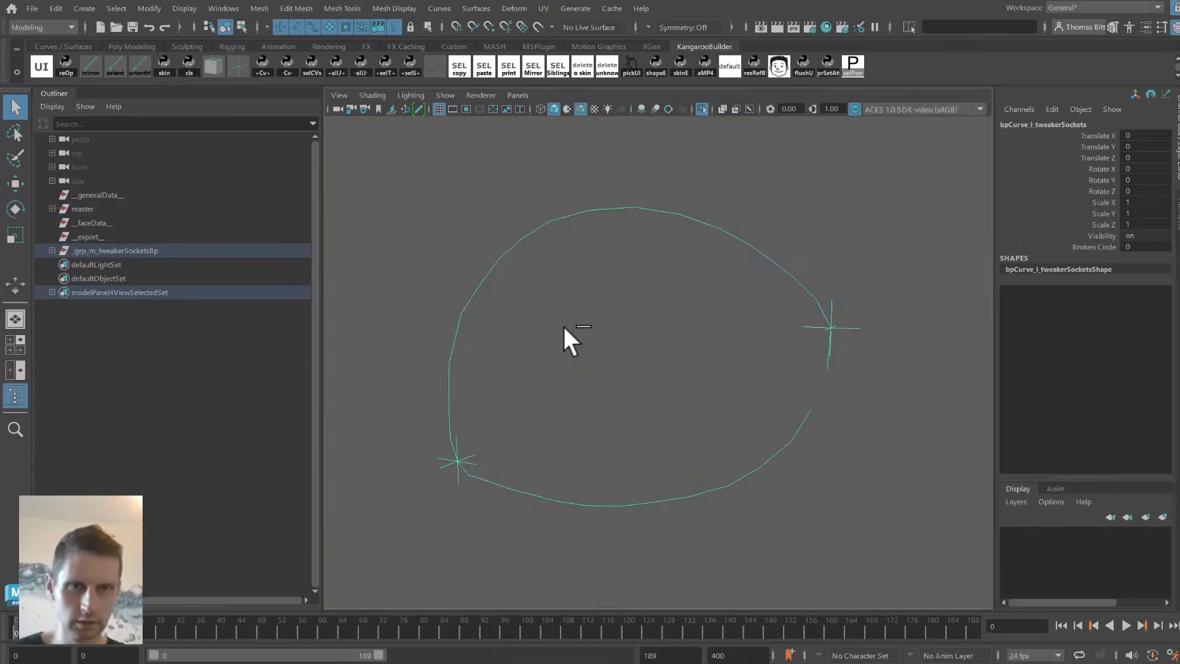
key("ctrl+1")
left_click_drag(561, 329, 599, 308, "alt")
middle_click_drag(600, 307, 609, 278, "alt")
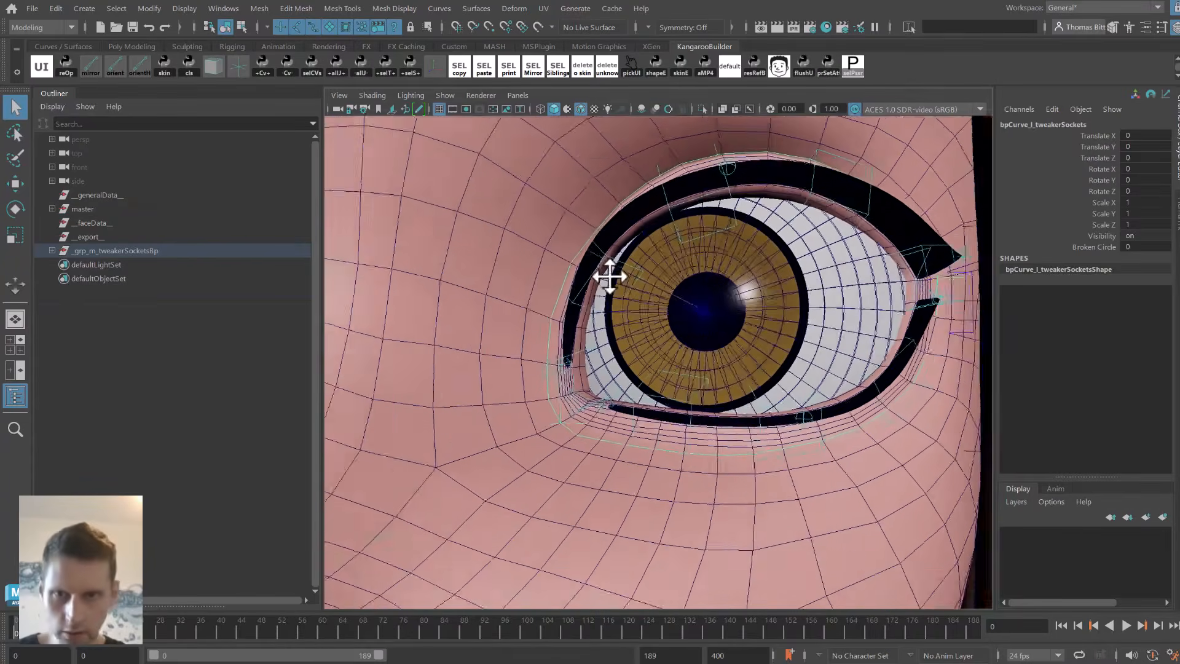
right_click_drag(608, 278, 650, 303, "alt")
mouse_move(584, 317)
left_mouse_down("alt")
mouse_move(603, 319)
mouse_move(583, 318)
left_mouse_up("alt")
Snap the inner-corner locator locA_l_tweakerSockets to the socket loop vertex at the eye's inner corner and export the tweaker sockets blueprints.
key("alt+1")
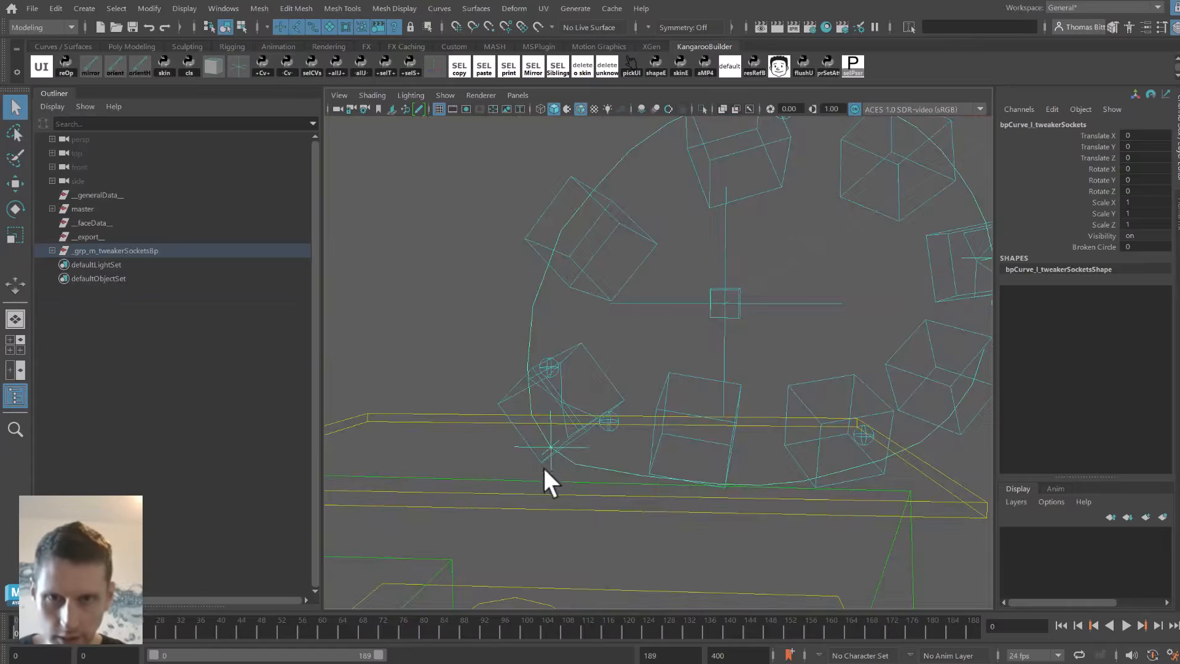
left_click(551, 448)
key("alt+1")
key("w")
key("v")
left_click_drag(549, 445, 531, 413)
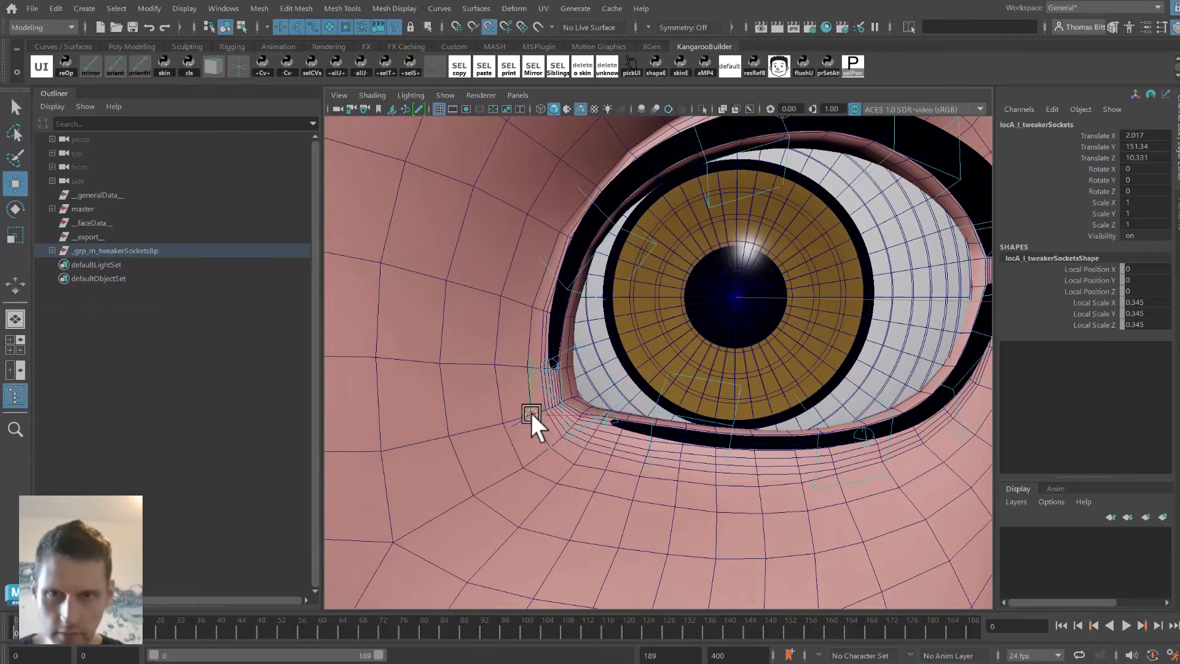
key("alt+1")
key("alt+1")
right_click_drag(673, 379, 558, 289, "alt")
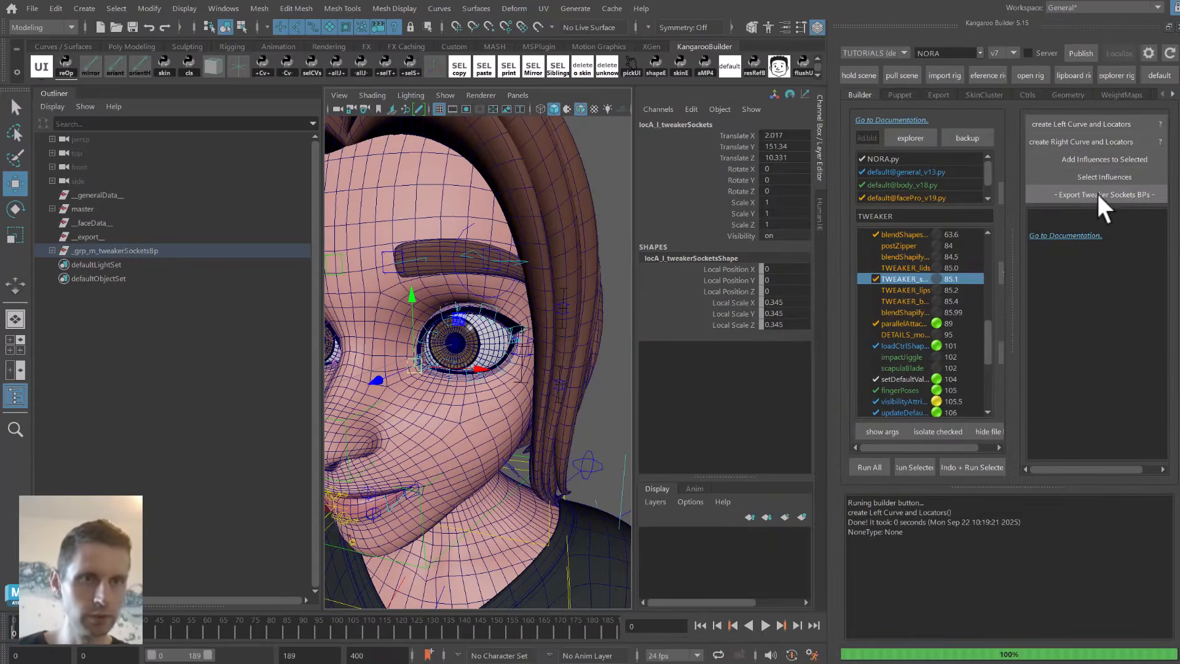
left_click(1104, 194)
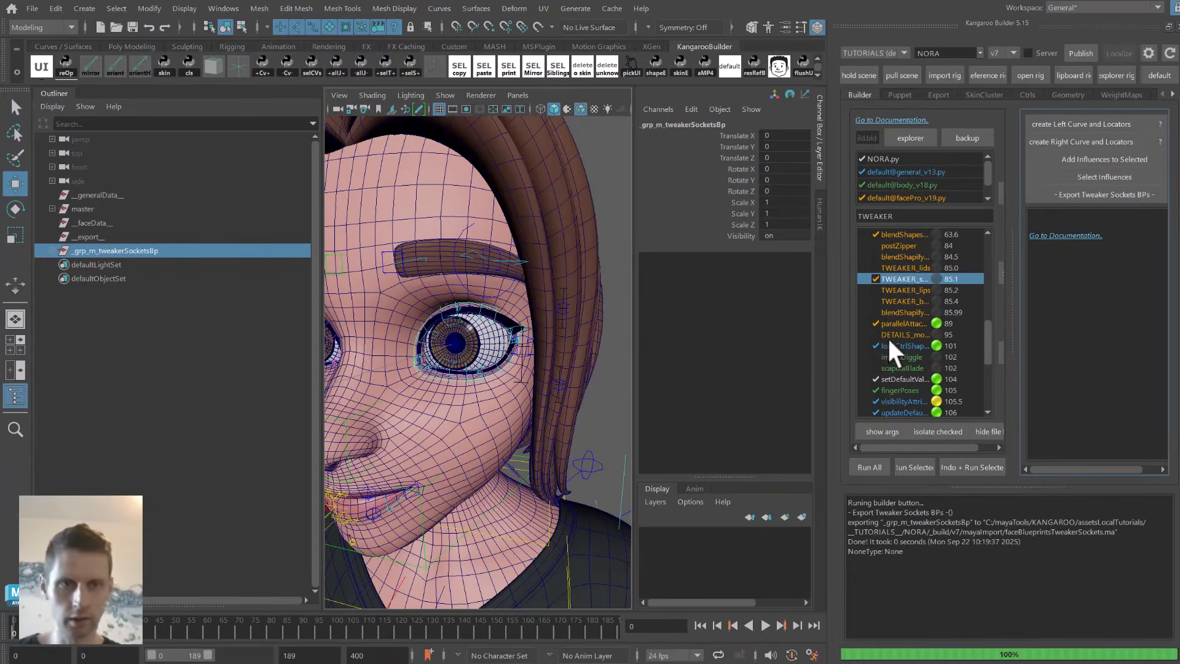
Set TWEAKER_sockets' sAttachMesh to body_geo from the selected mesh and run the full rig build.
left_click(457, 204)
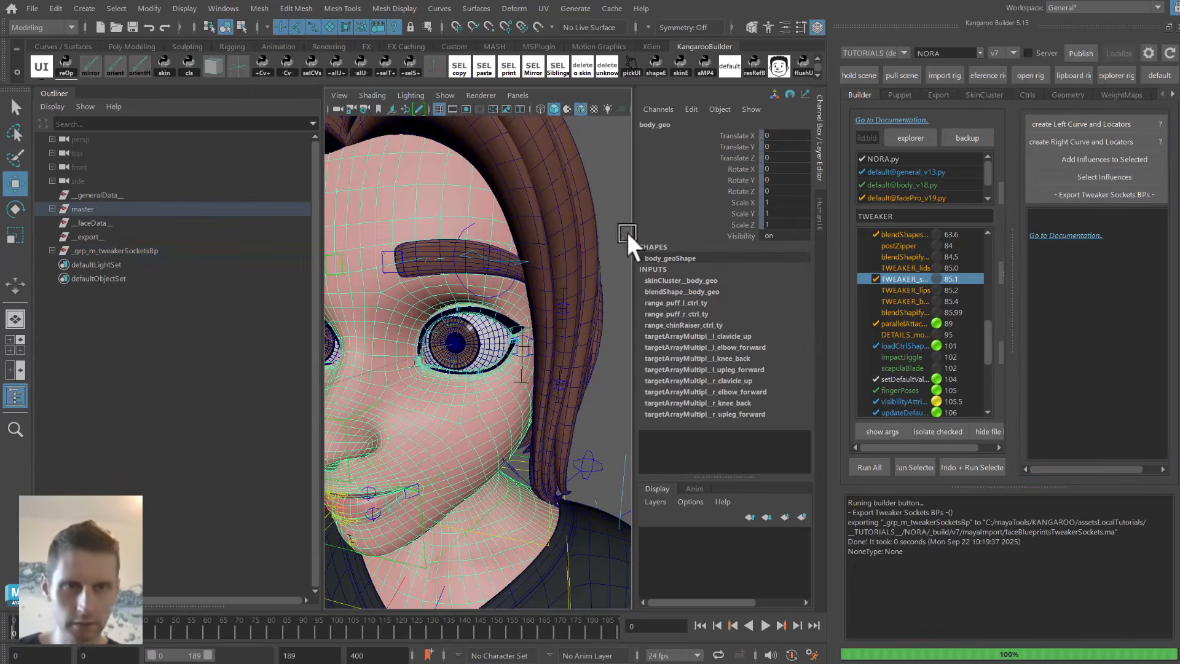
left_click(883, 430)
right_click(963, 334)
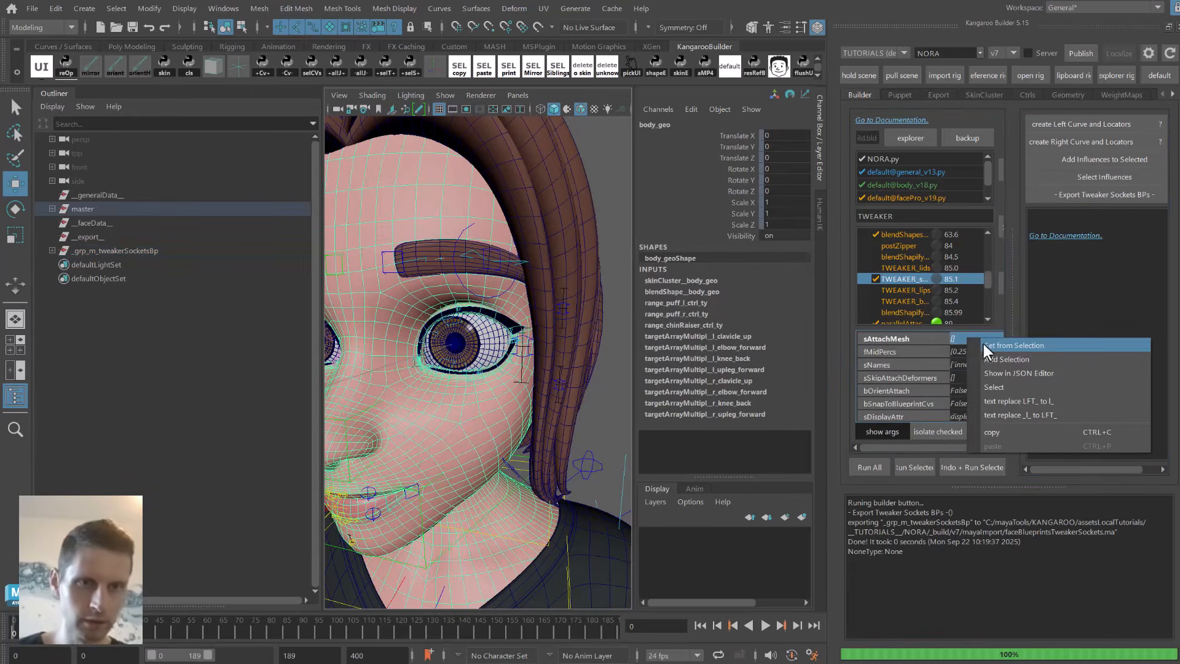
left_click(990, 344)
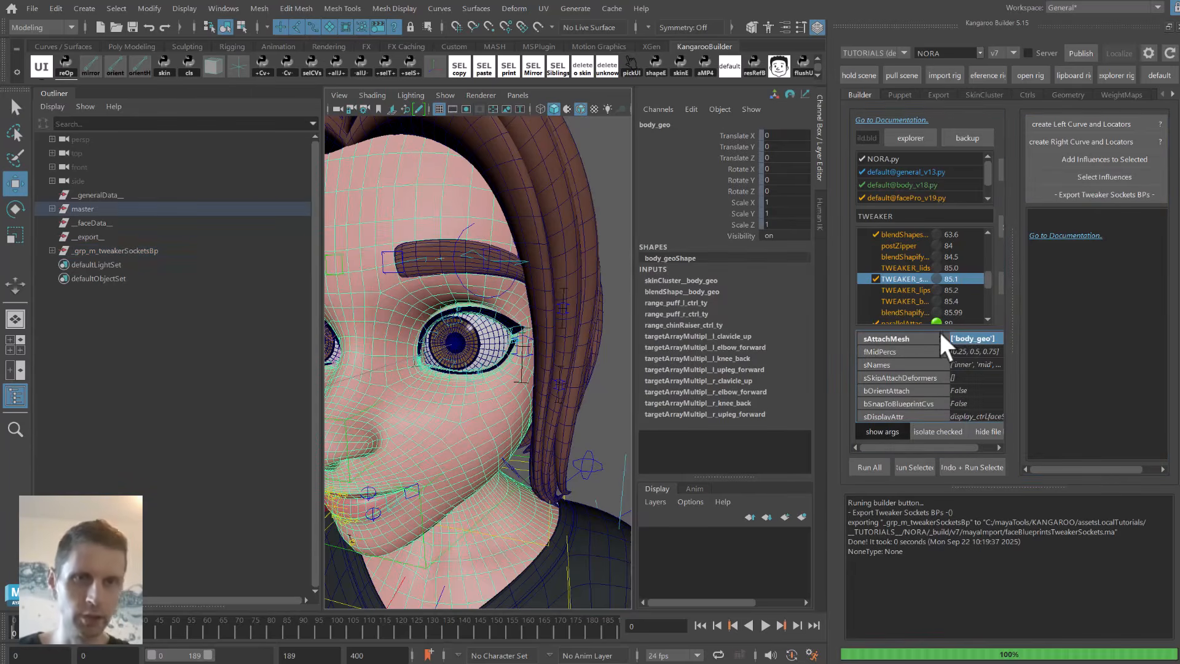
left_click(873, 467)
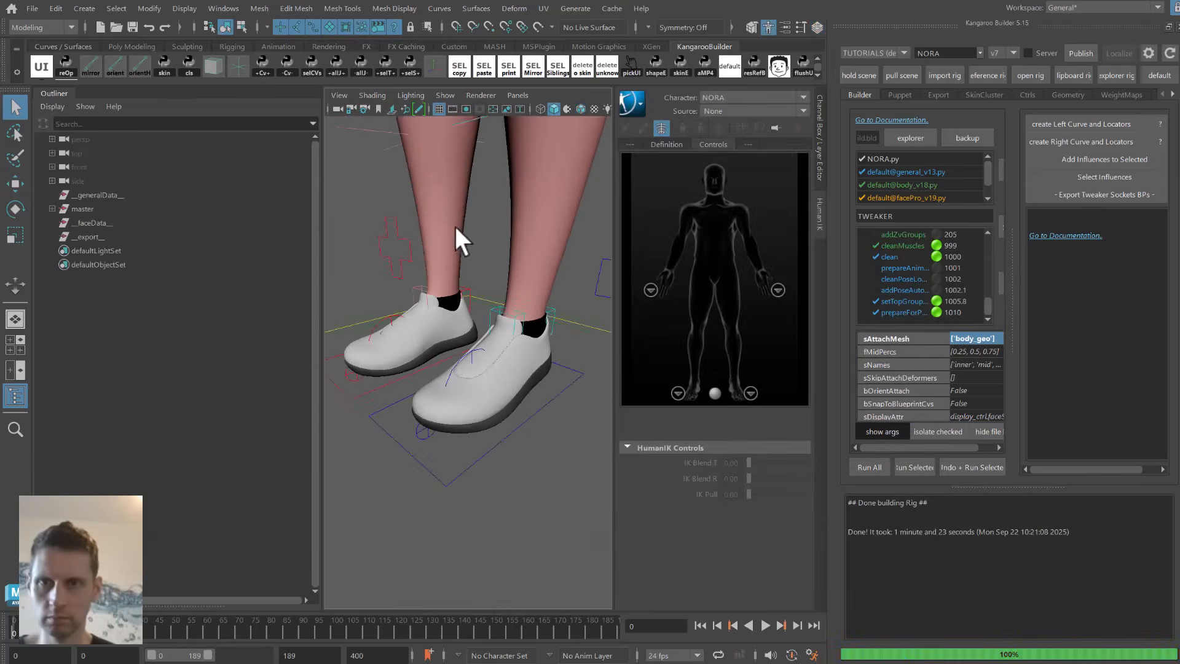
Select the rebuilt rig's master node, show its channels, and set Model Vis to On.
left_click_drag(455, 227, 431, 295, "alt")
right_click_drag(432, 295, 422, 395, "alt")
middle_click_drag(422, 395, 468, 376, "alt")
right_click_drag(469, 377, 166, 243, "alt")
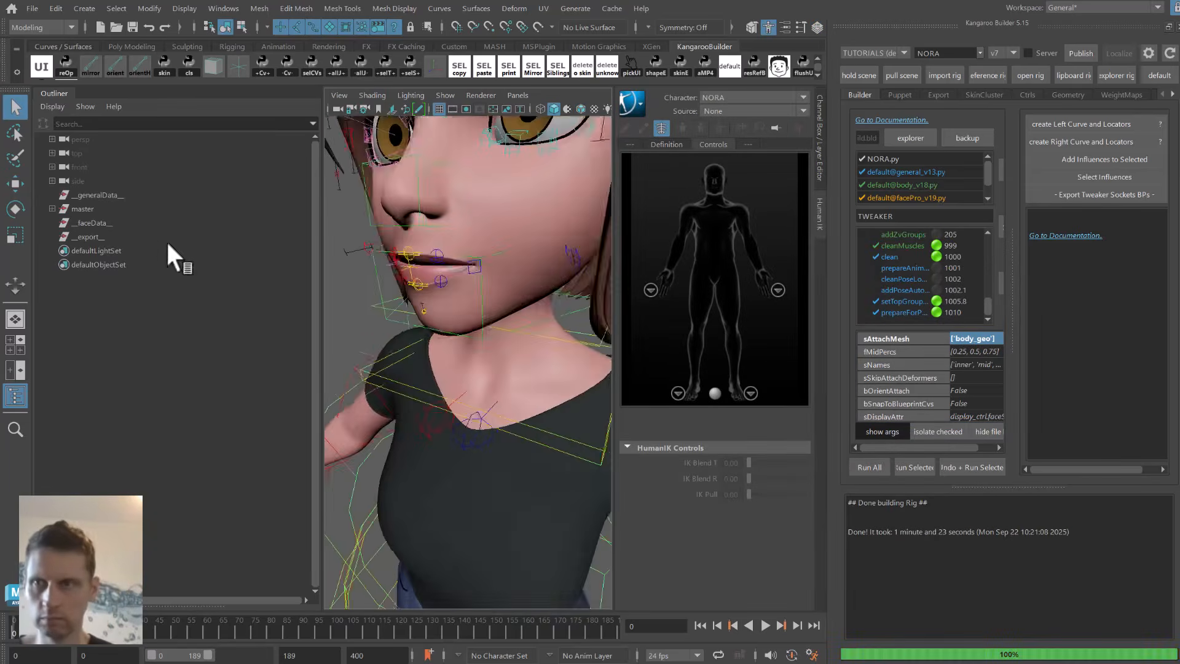
left_click(203, 208)
left_click(816, 27)
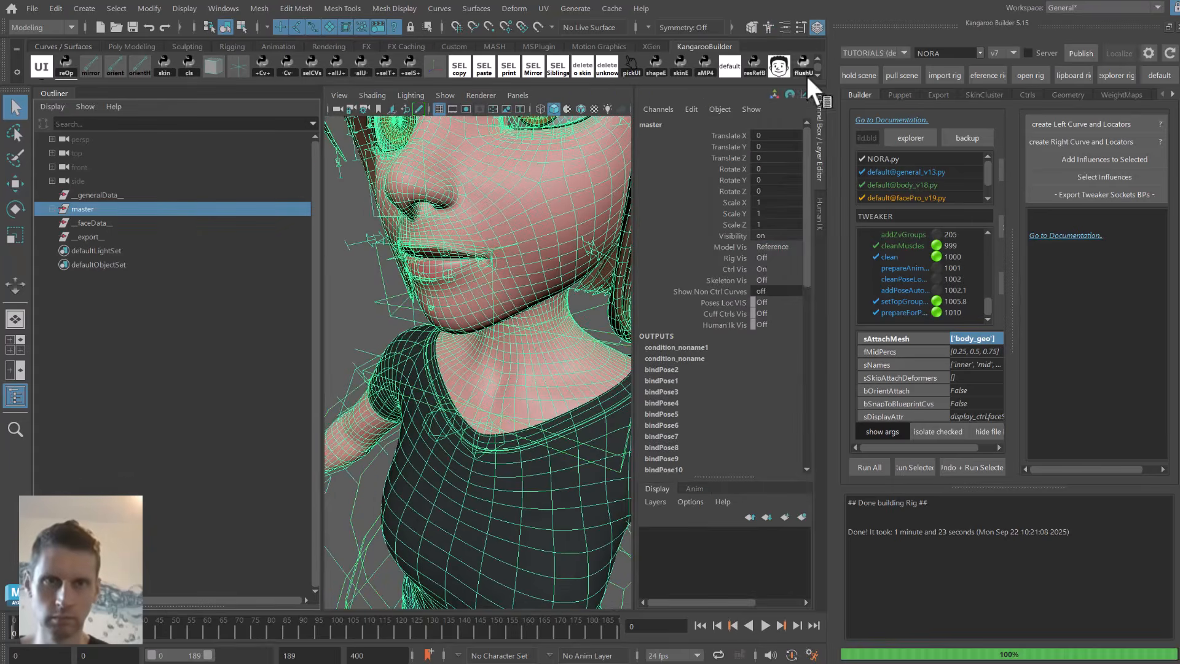
left_click(778, 247)
left_click(777, 273)
middle_click_drag(577, 230, 553, 258, "alt")
right_click_drag(553, 258, 571, 203, "alt")
middle_click_drag(571, 203, 557, 267, "alt")
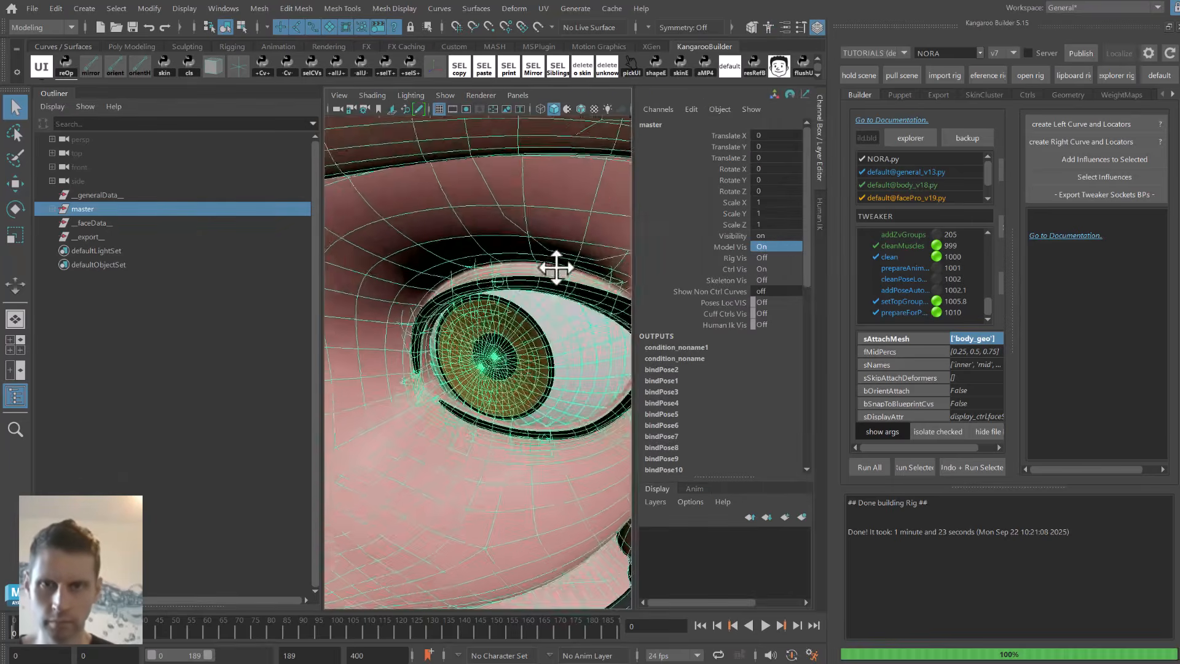
Test-move one of the left eye's socket tweaker controls and undo the move.
right_click_drag(556, 267, 492, 342, "alt")
left_click(346, 562)
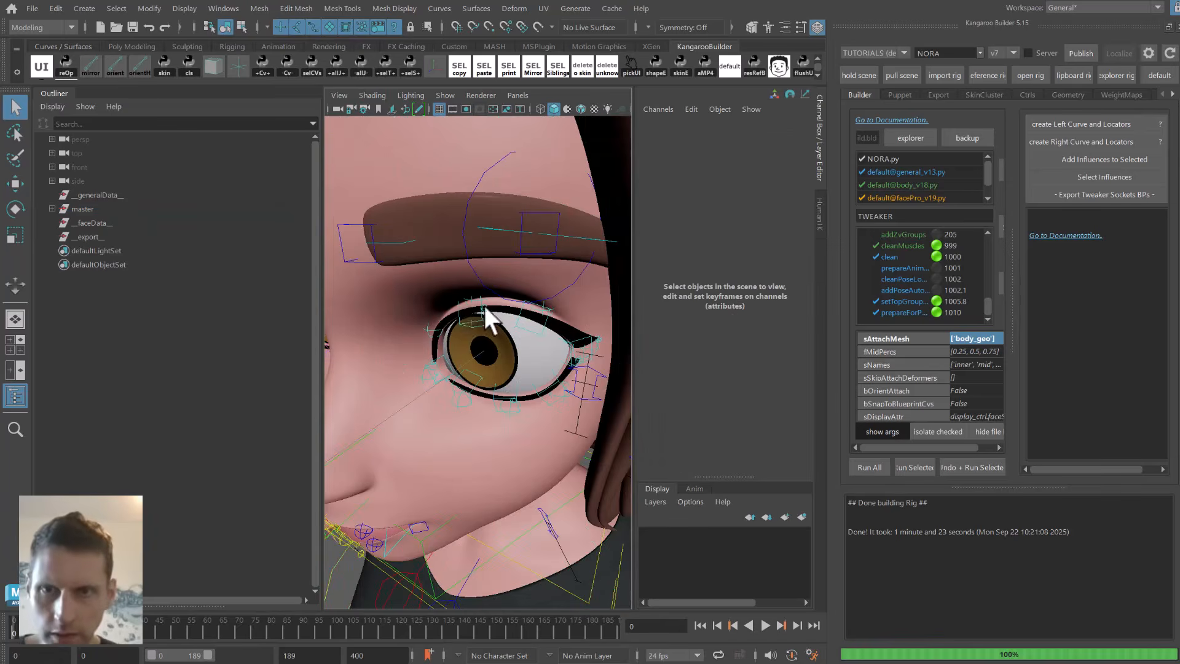
left_click(432, 327)
right_click_drag(441, 326, 591, 312, "alt")
left_click(602, 341)
key("w")
left_click_drag(602, 342, 584, 312)
key("ctrl+z")
Add the tweaker socket influences to body_geo and show the settings of its skinCluster__body_geo__TWEAKER.
left_click_drag(499, 246, 451, 230, "alt")
key("q")
left_click(444, 215)
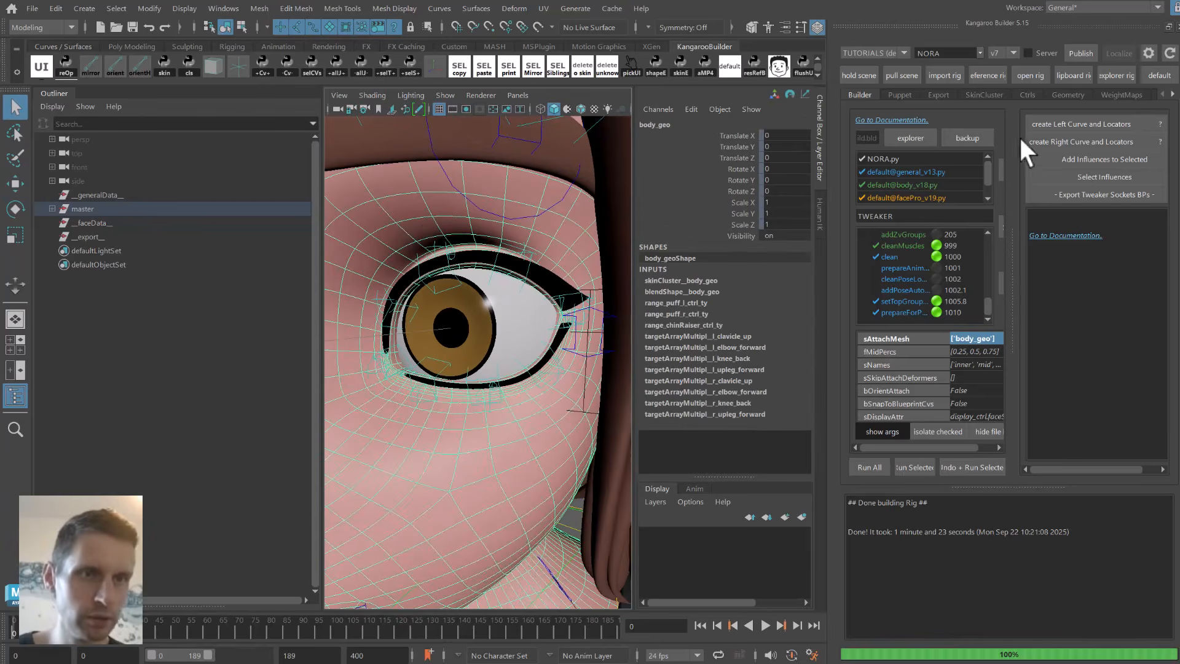
left_click(1105, 157)
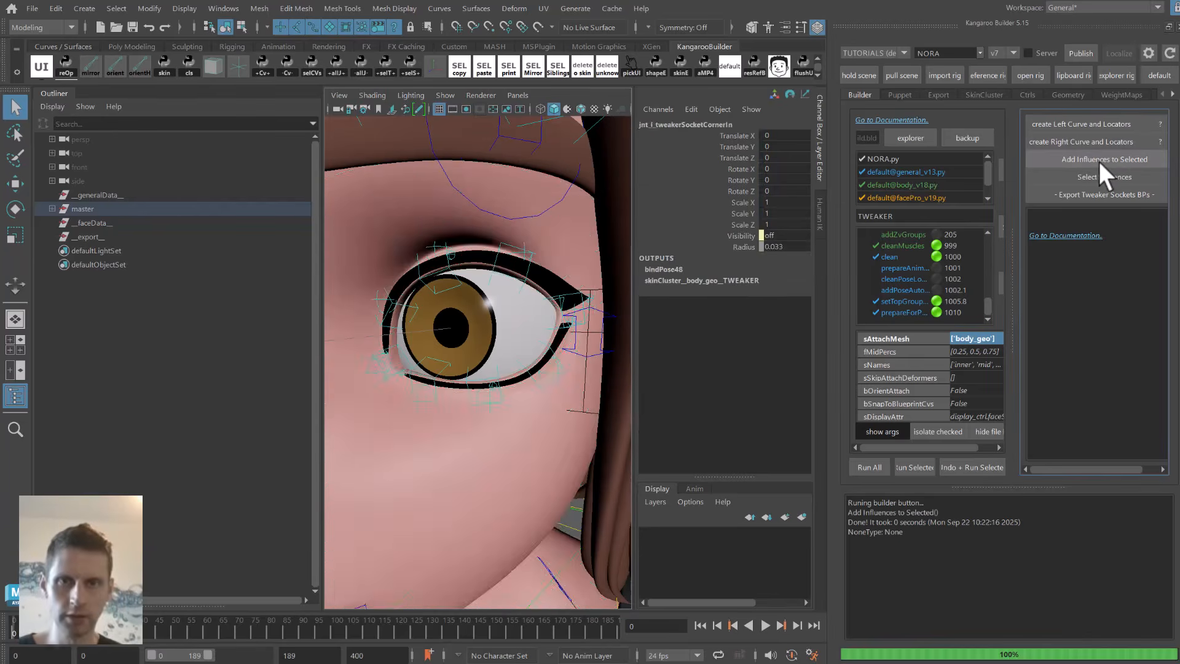
left_click(594, 441)
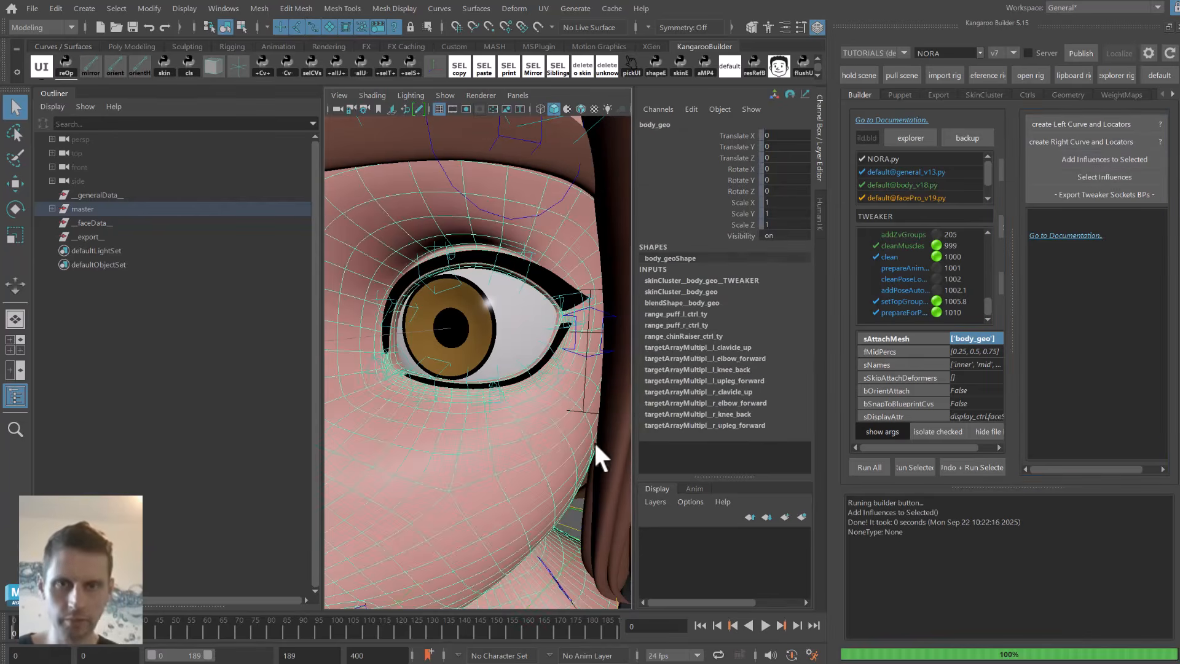
left_click(741, 282)
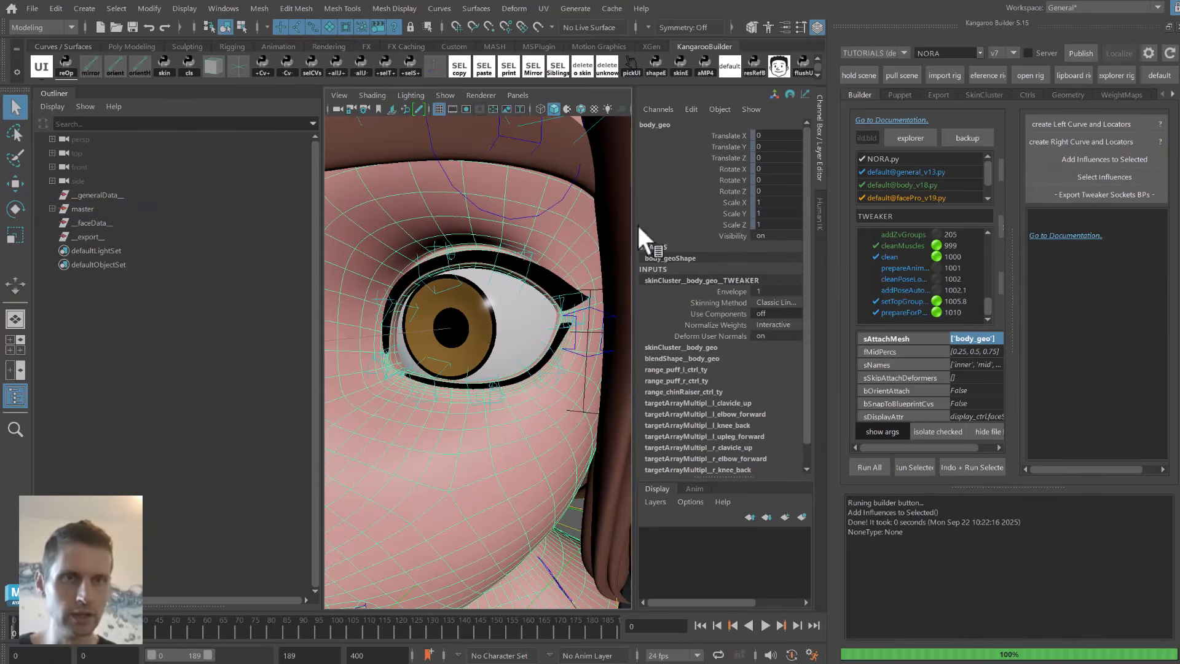
Set up the SkinCluster Flood tool for body_geo with the __TWEAKER skin cluster and load its joint list.
left_click(983, 95)
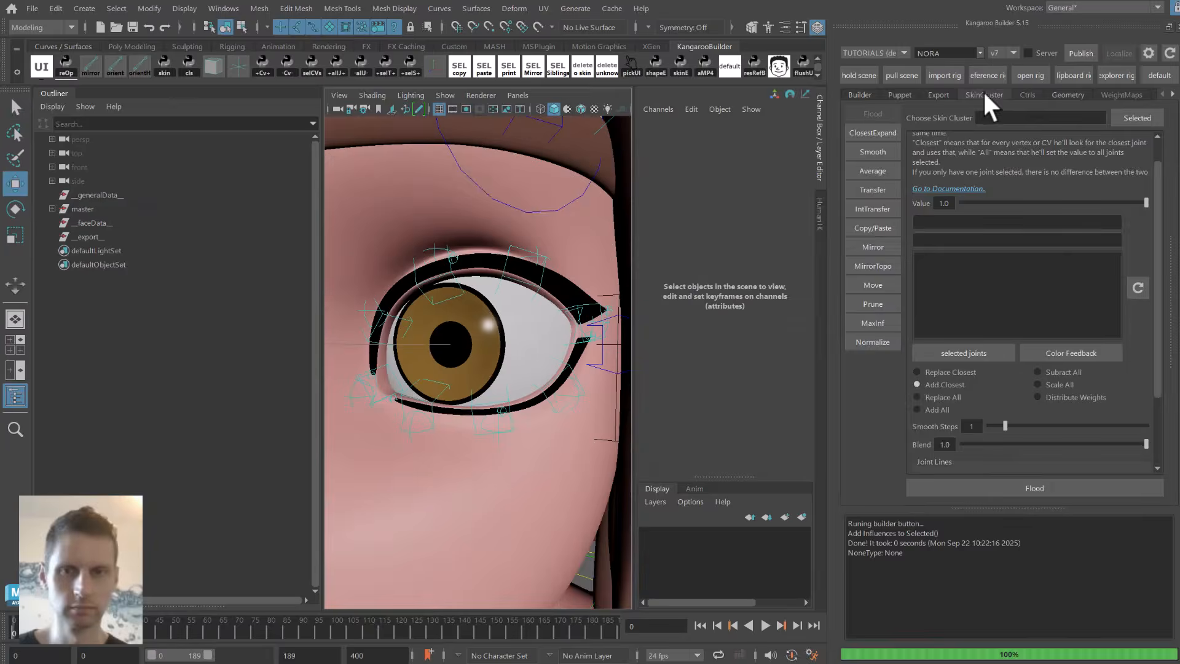
left_click(599, 406)
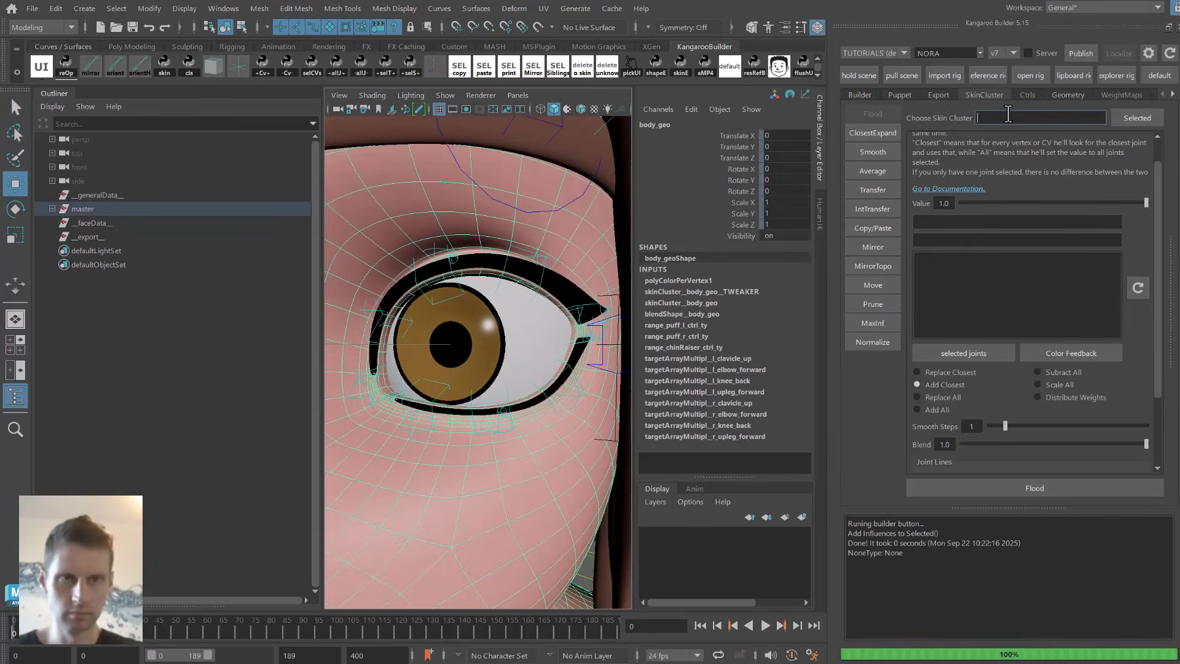
type("__TWEAKER")
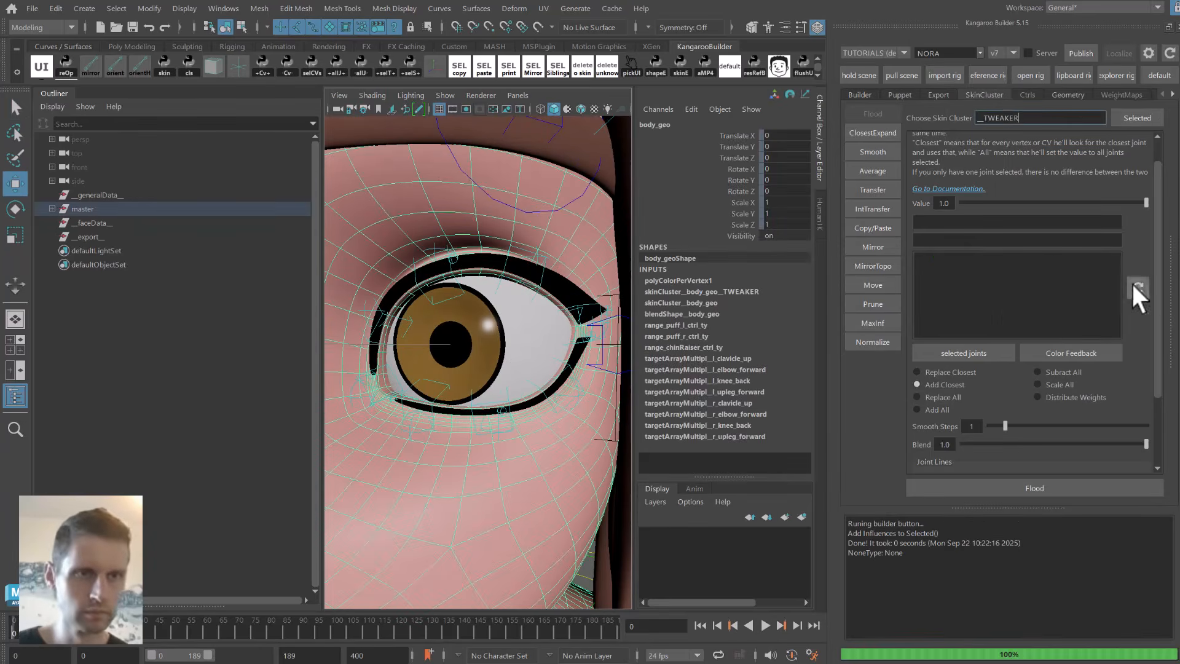
left_click(1135, 286)
mouse_move(1115, 271)
left_mouse_down()
mouse_move(1106, 303)
mouse_move(1112, 283)
left_mouse_up()
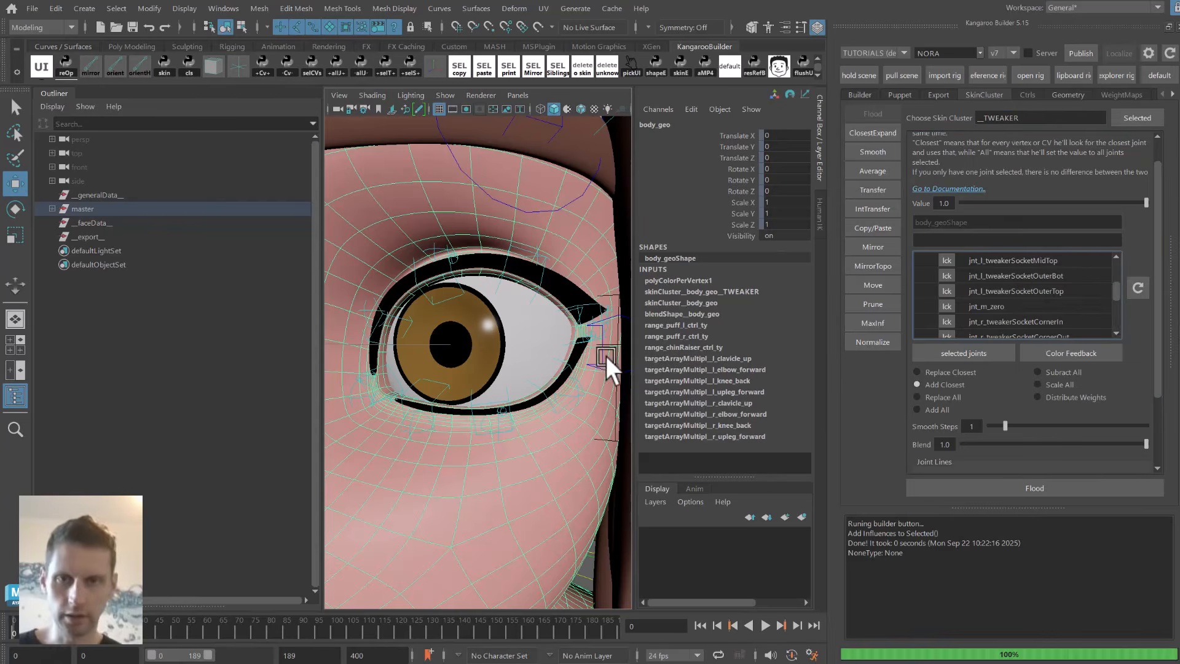
Close the left eye by lowering blink_l_ctrl to Translate Y -1 and set its Blink Line to 0.5.
left_click(607, 370)
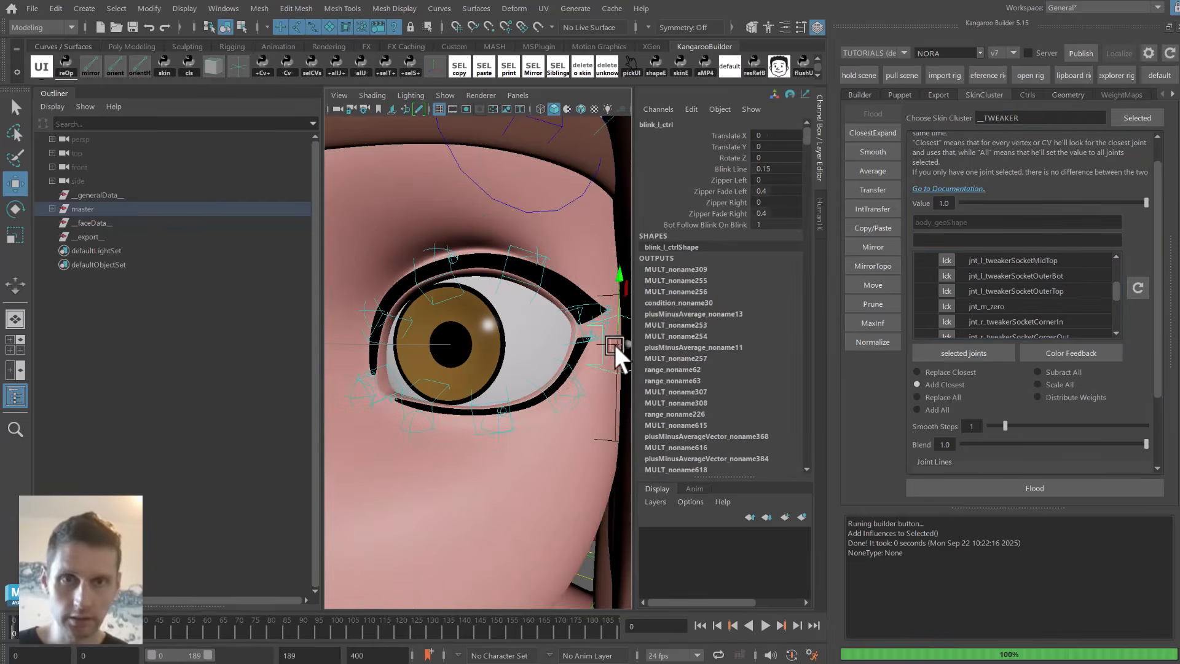
left_click_drag(614, 348, 588, 462)
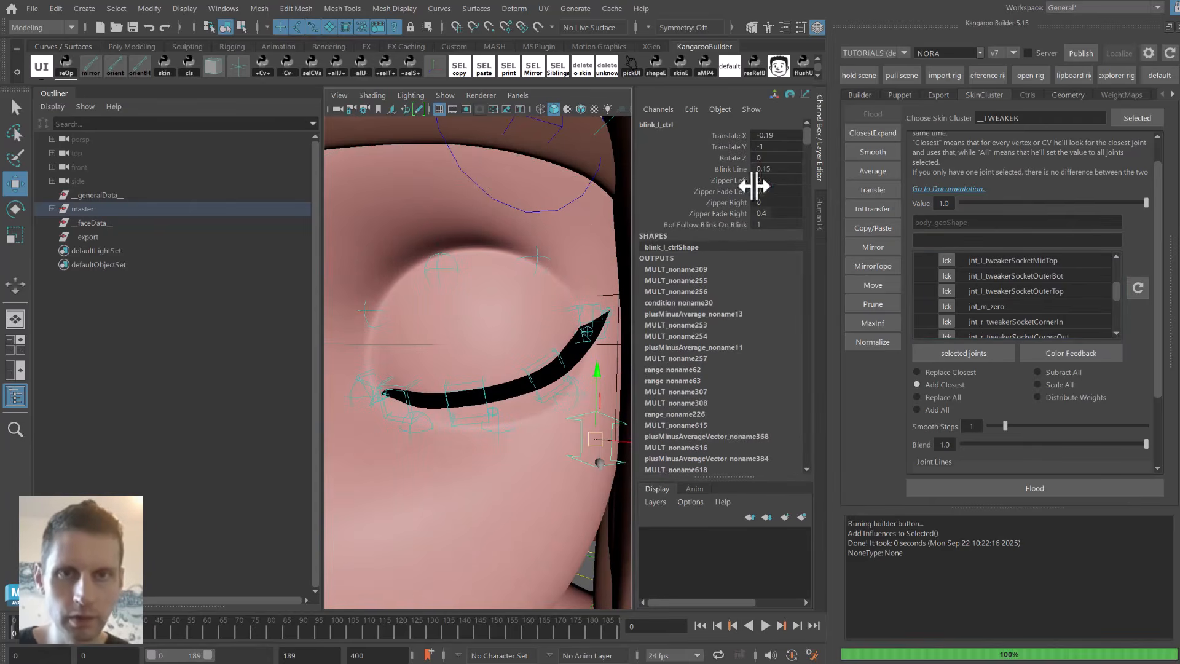
left_click(774, 169)
type("0.5")
key("Return")
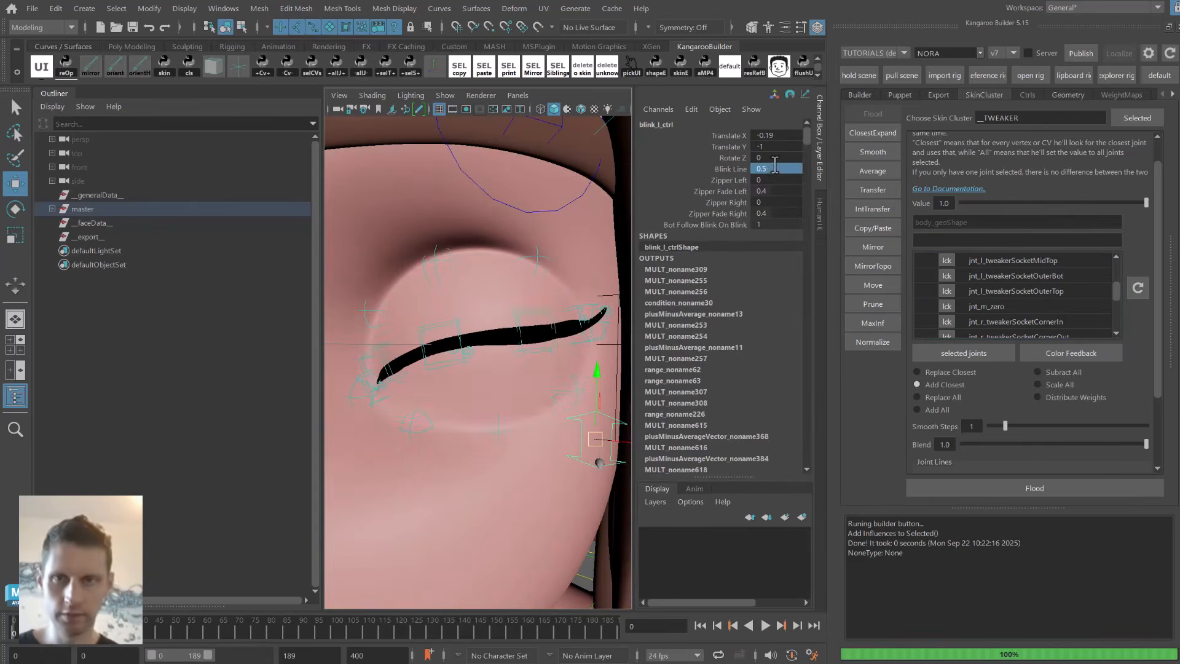
Flood the left eye's socket vertex loop on body_geo with all tweaker socket joints except jnt_m_zero, using Add Closest.
left_click(518, 297)
right_click_drag(510, 271, 470, 270)
key("q")
left_click(482, 248)
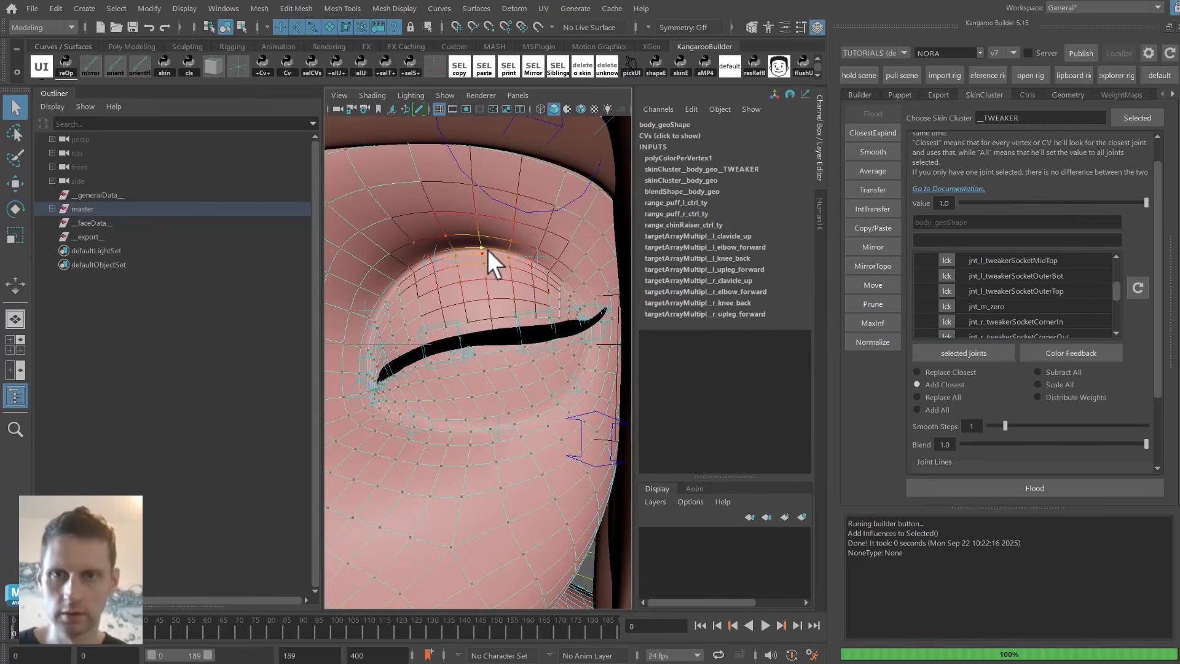
double_click(509, 248, "shift")
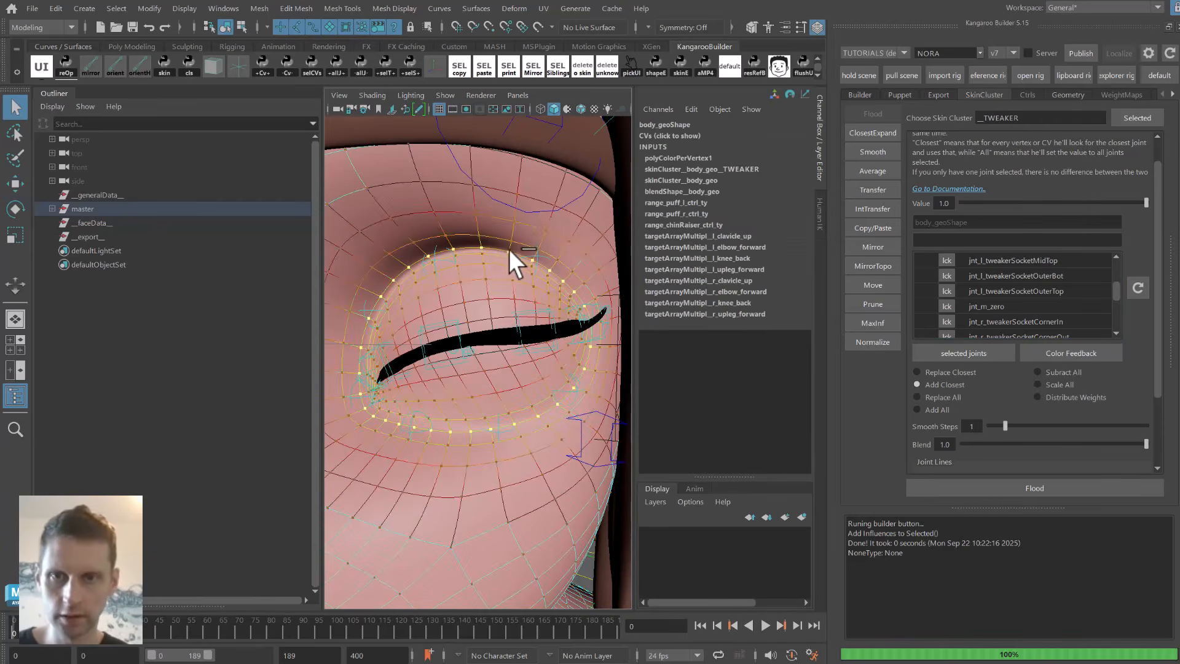
left_click_drag(501, 332, 532, 326)
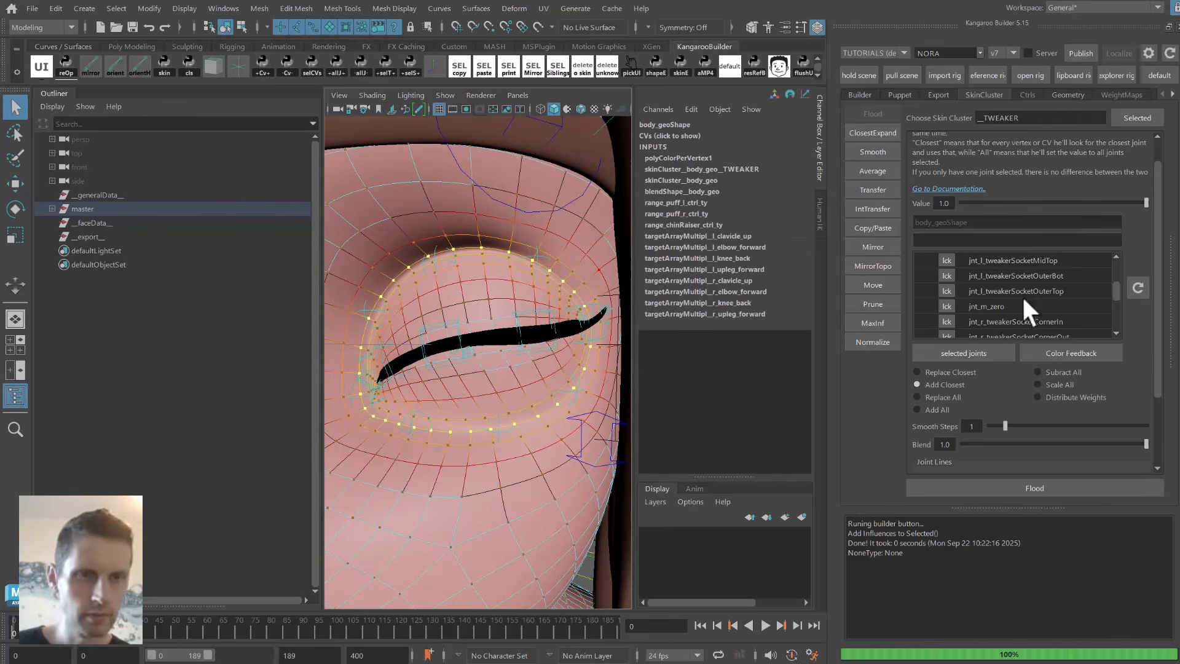
left_click(1001, 306)
key("ctrl+a")
left_click(1001, 307, "ctrl")
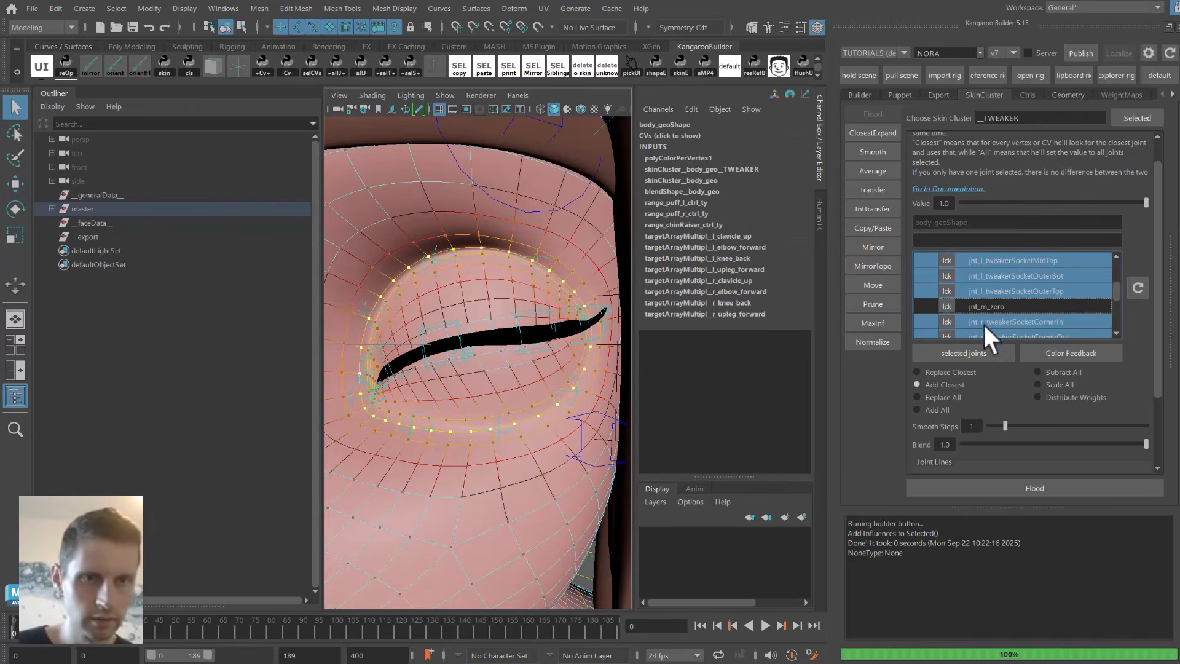
left_click(1017, 483)
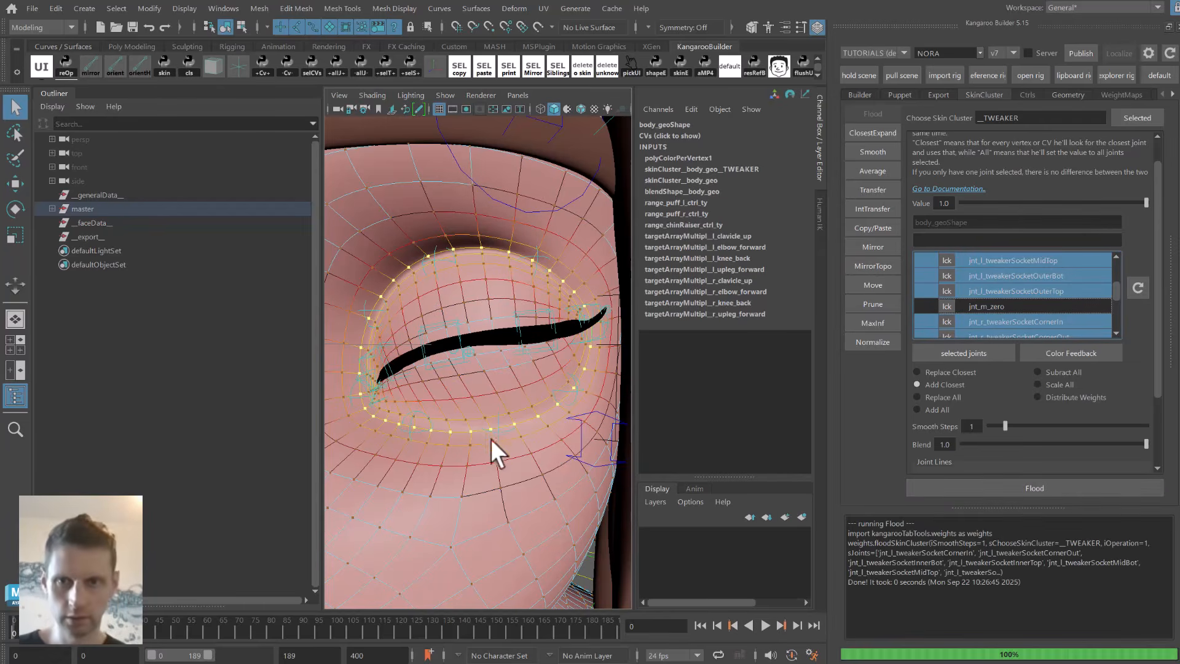
Test-move the upper socket tweaker controls around the left eye with wireframe shown, undoing each move.
key("F8")
key("alt+1")
left_click(444, 260)
key("alt+1")
key("w")
middle_click_drag(455, 274, 459, 314)
key("alt+5")
key("ctrl+z")
left_click(546, 255)
middle_click_drag(544, 256, 527, 277)
key("ctrl+z")
left_click(385, 309)
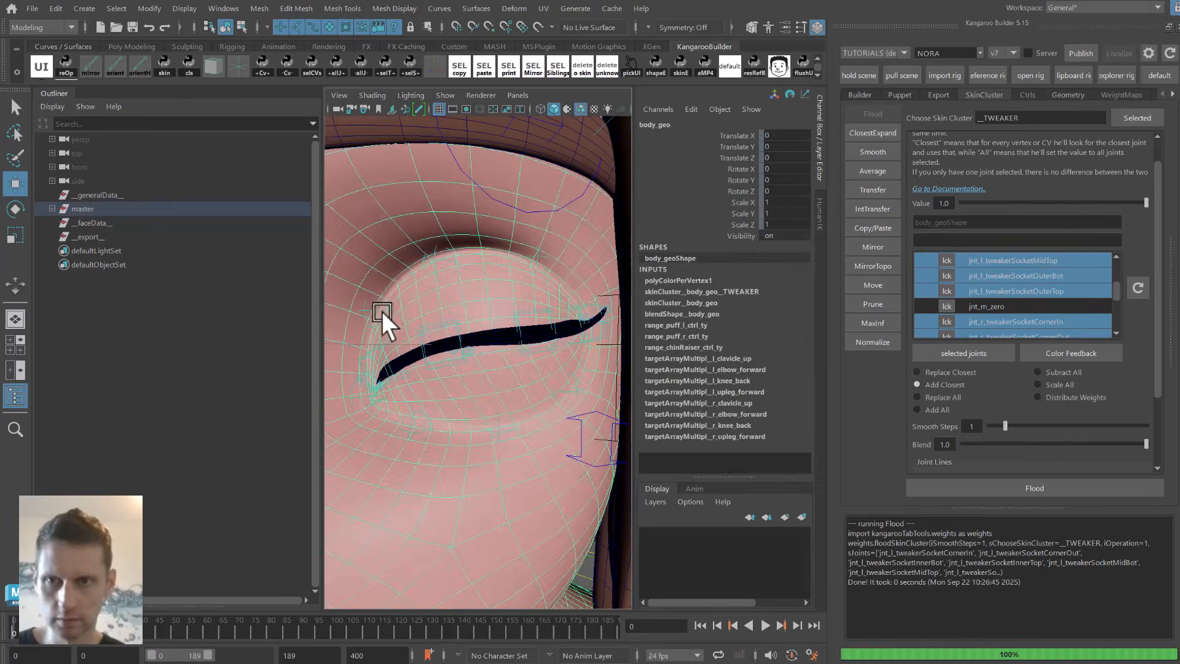
mouse_move(378, 312)
middle_mouse_down()
mouse_move(392, 315)
mouse_move(384, 322)
middle_mouse_up()
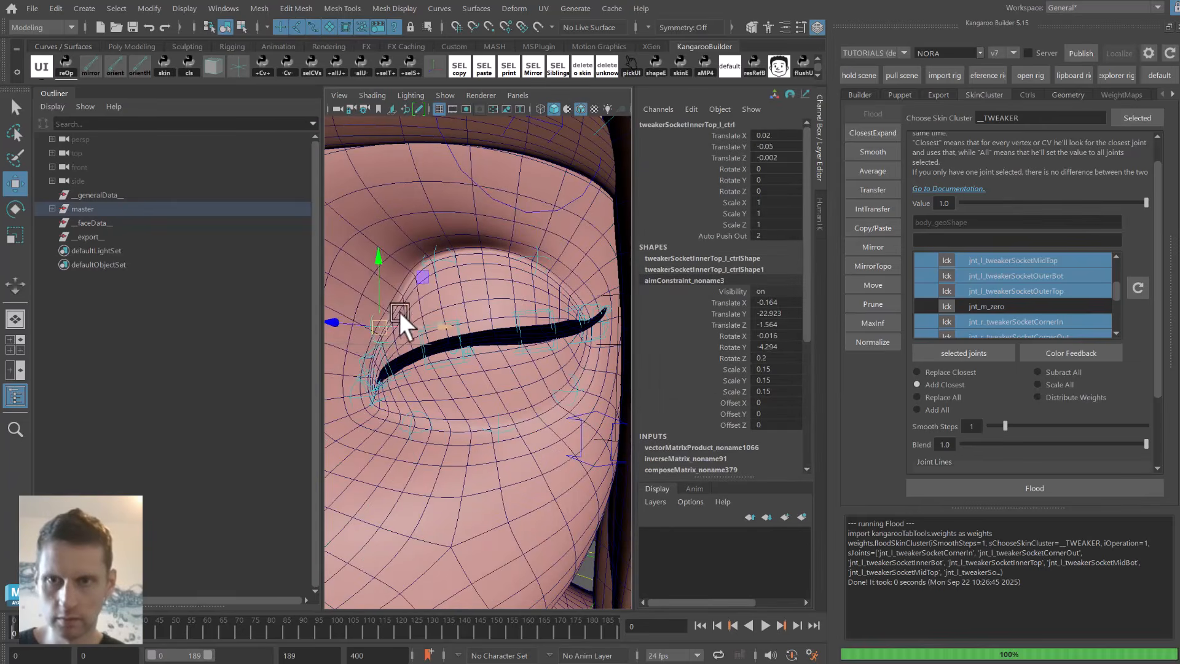
key("ctrl+z")
Reopen the left eye by raising blink_l_ctrl to a Translate Y of about -0.03.
left_click(593, 439)
middle_click_drag(593, 438, 602, 347)
key("q")
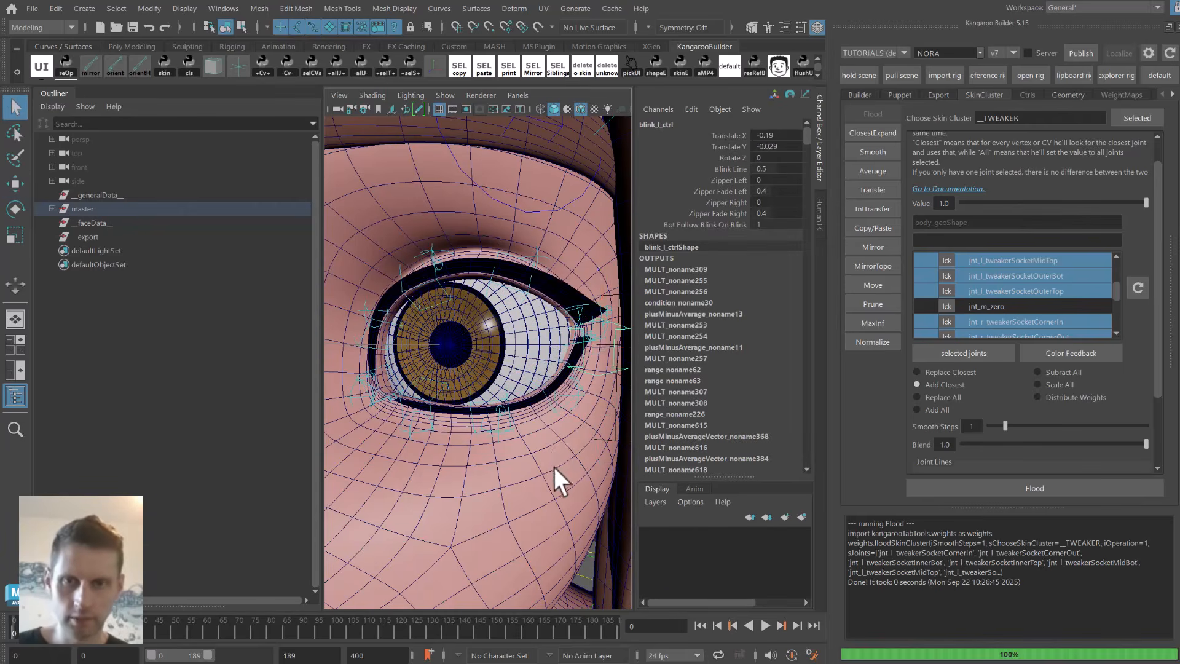
Mirror body_geo's __TWEAKER skin weights from left to right with MirrorTopo.
left_click(448, 392)
scroll(448, 392, "down", 5)
left_click(857, 265)
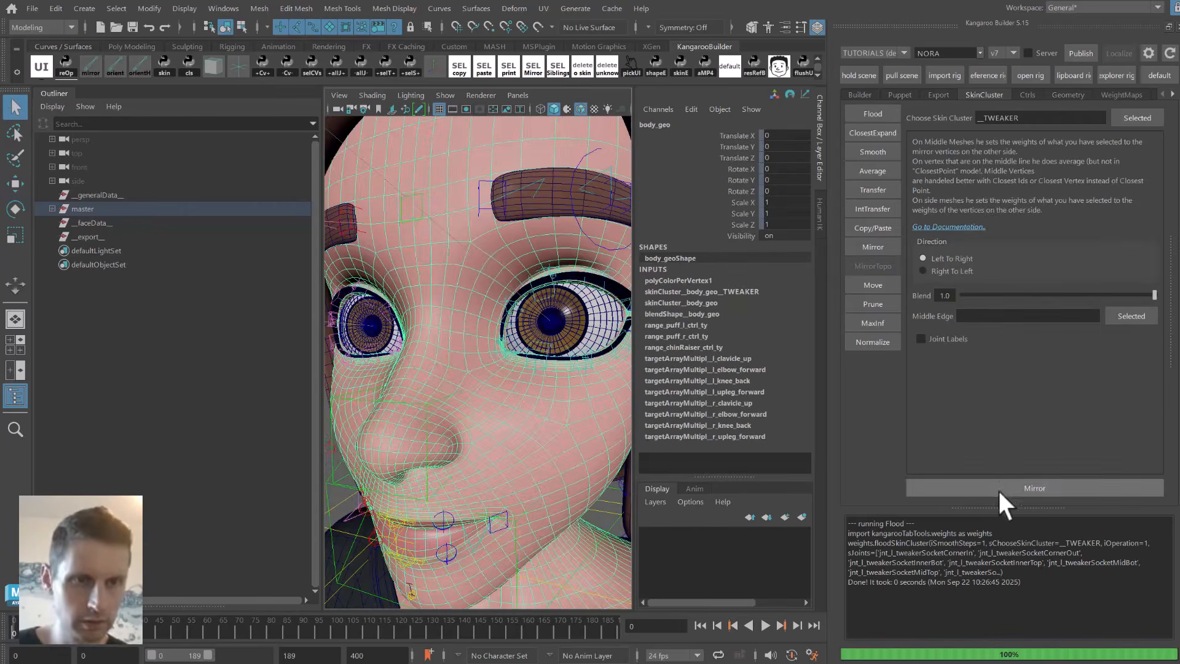
left_click(997, 485)
left_click_drag(521, 284, 538, 282, "alt")
Run the full rig build, exporting the unexported deformers before continuing.
left_click(859, 94)
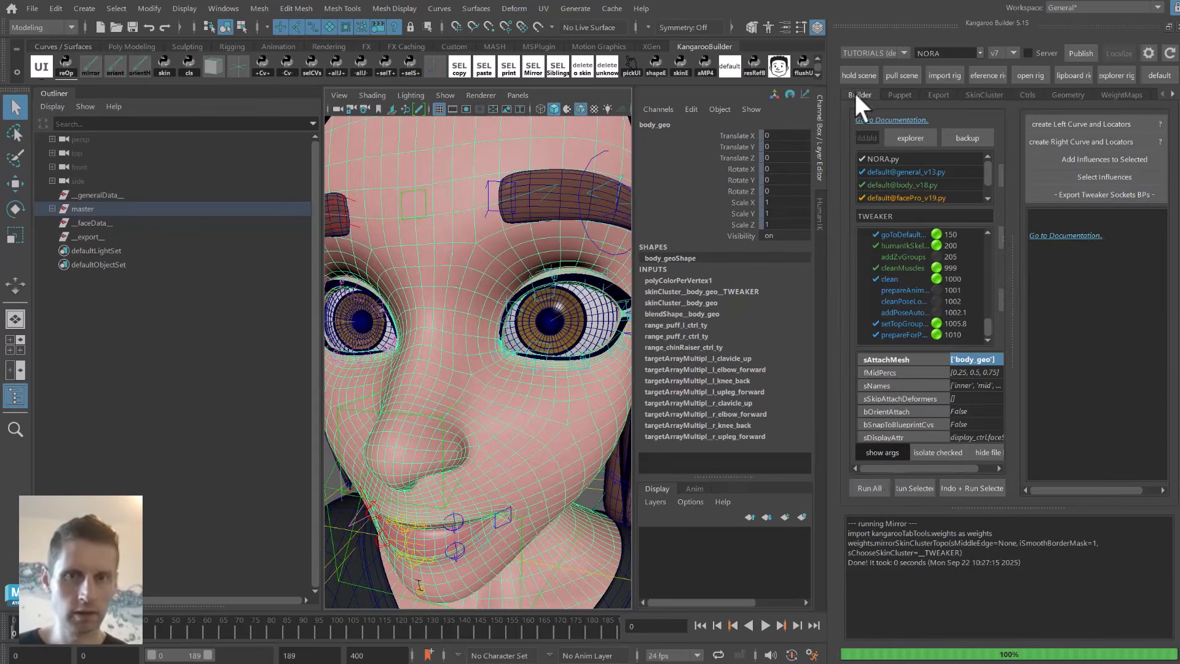
left_click(878, 487)
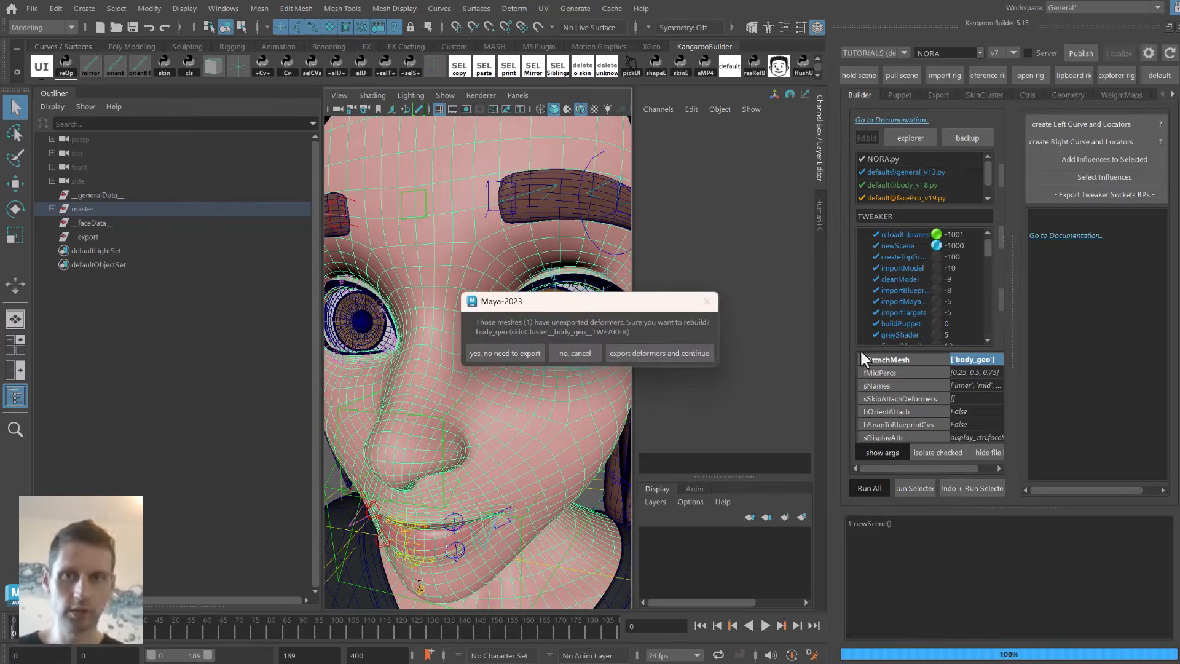
left_click(659, 353)
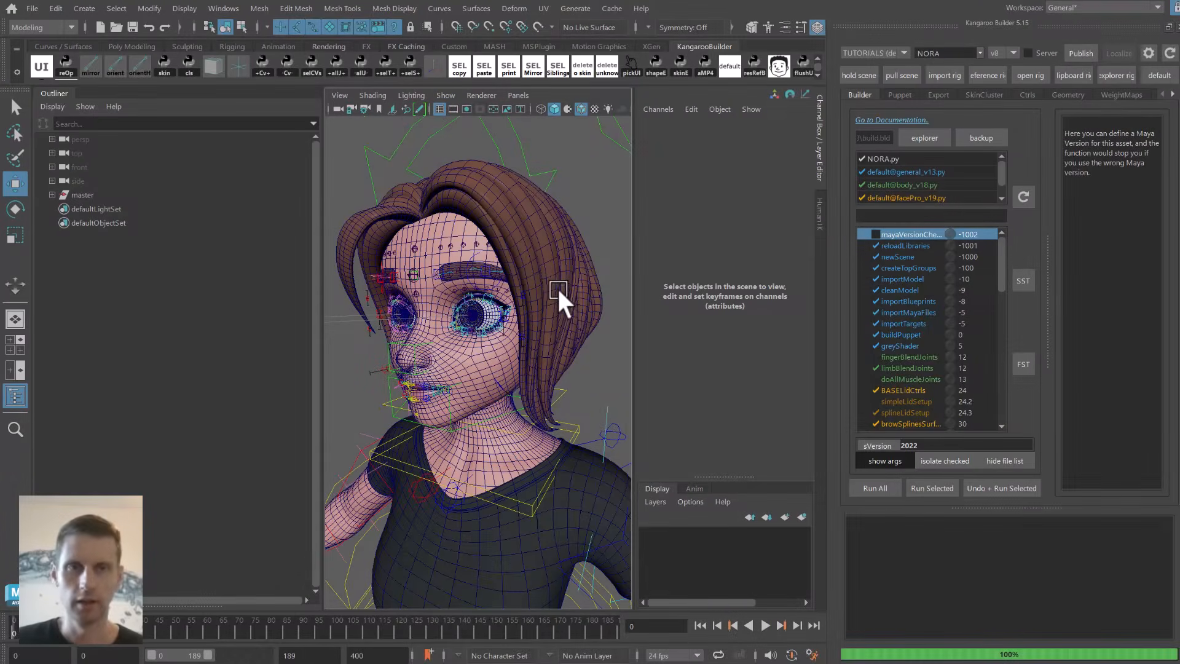
Find the createBendSetup function by filtering for bend, enable it and create its blueprints.
left_click(927, 213)
type("bend")
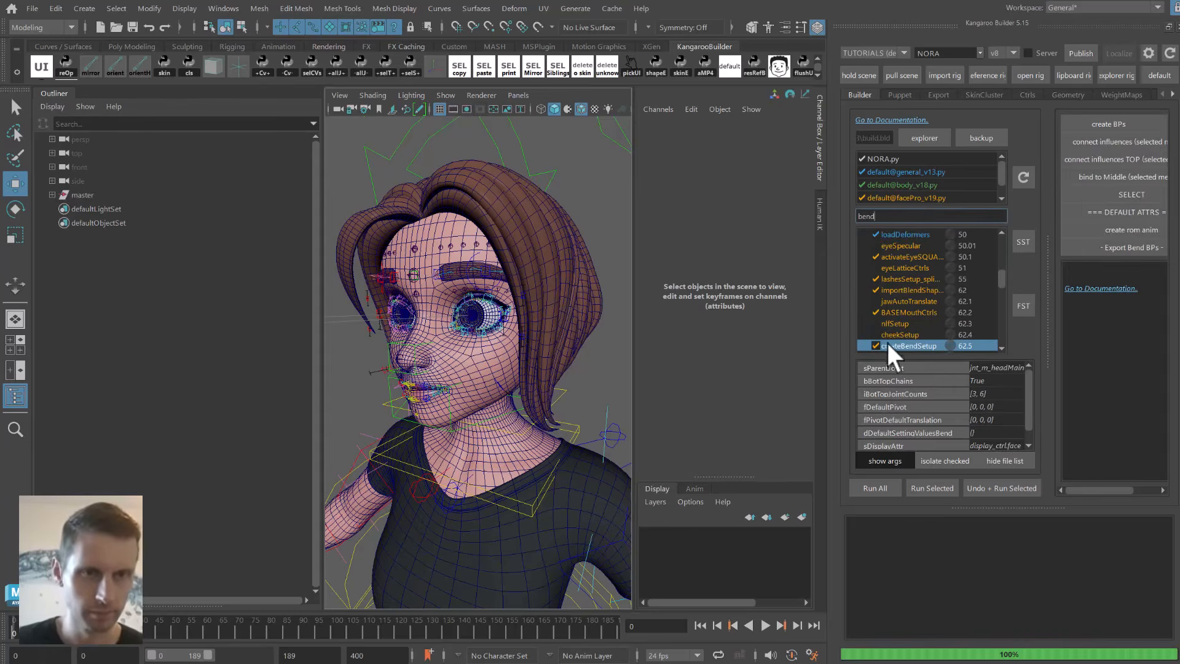
left_click(906, 346)
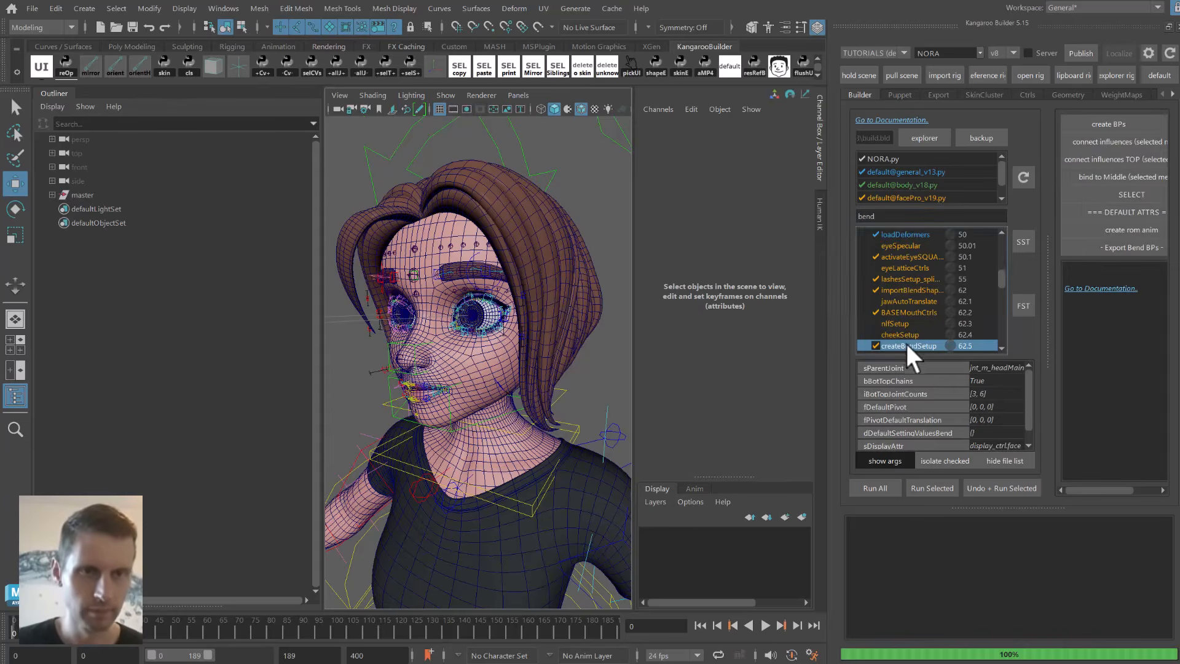
left_click(875, 346)
left_click_drag(504, 335, 609, 246, "alt")
left_click(1122, 125)
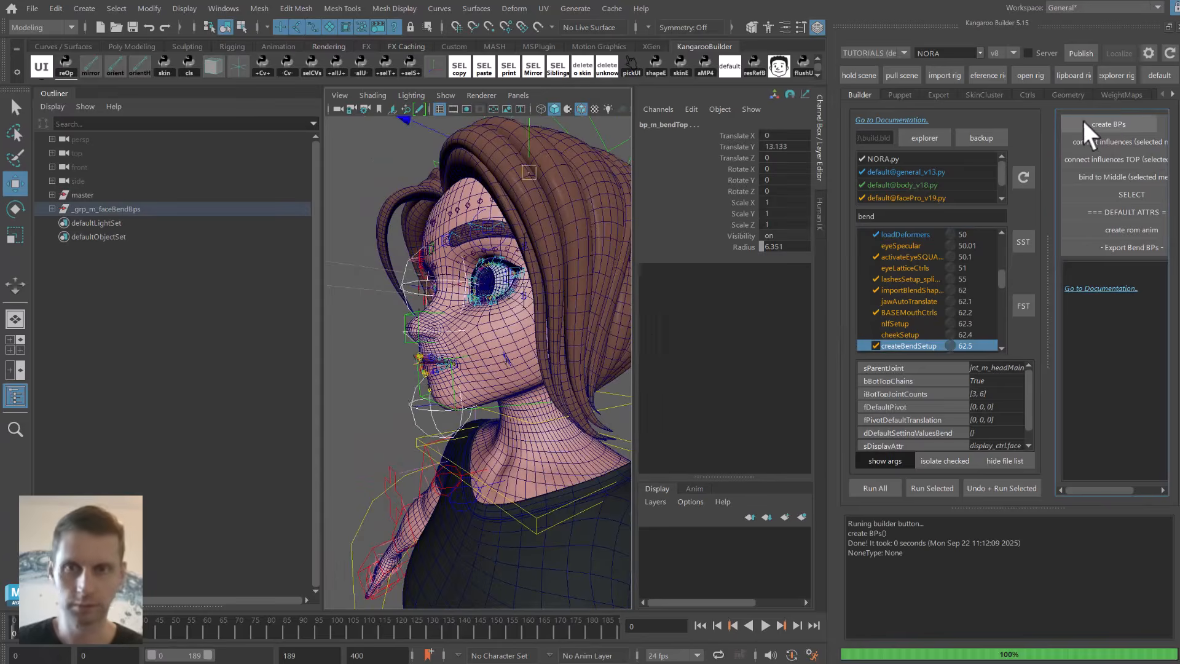
Isolate the body mesh together with the new bend blueprints and show them in the side view.
scroll(419, 300, "up", 5)
key("q")
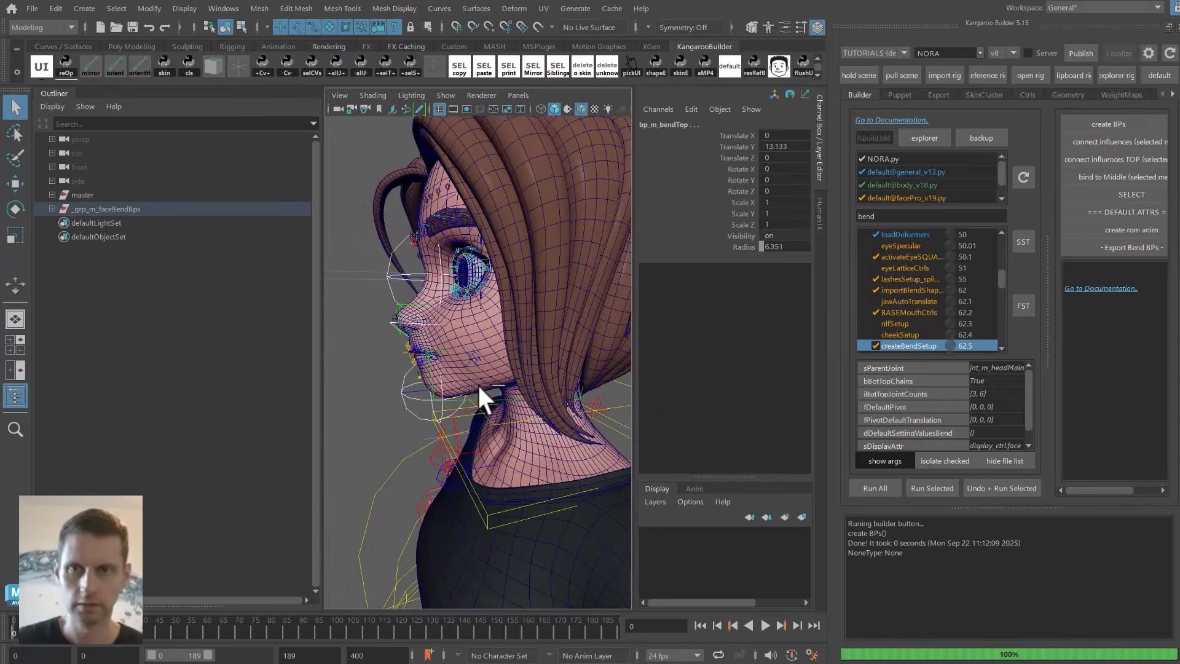
left_click(477, 382)
key("ctrl+1")
key("alt+1")
left_click_drag(470, 341, 490, 284, "alt")
left_click(419, 198)
left_click(430, 297)
key("alt+1")
key("space")
key("w")
Raise bp_m_bendBot toward the chin and adjust the height of bp_m_bendTop_start.
left_click(490, 495)
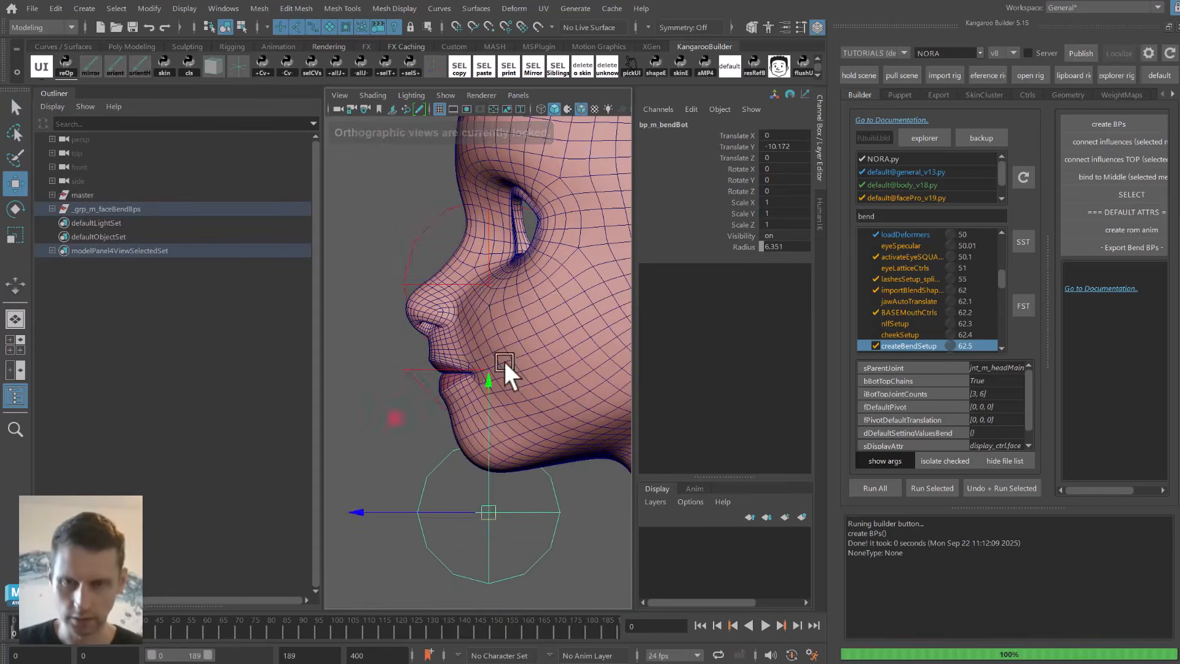
left_click_drag(488, 380, 496, 339)
middle_click_drag(557, 325, 424, 421, "alt")
right_click_drag(516, 396, 542, 242, "alt")
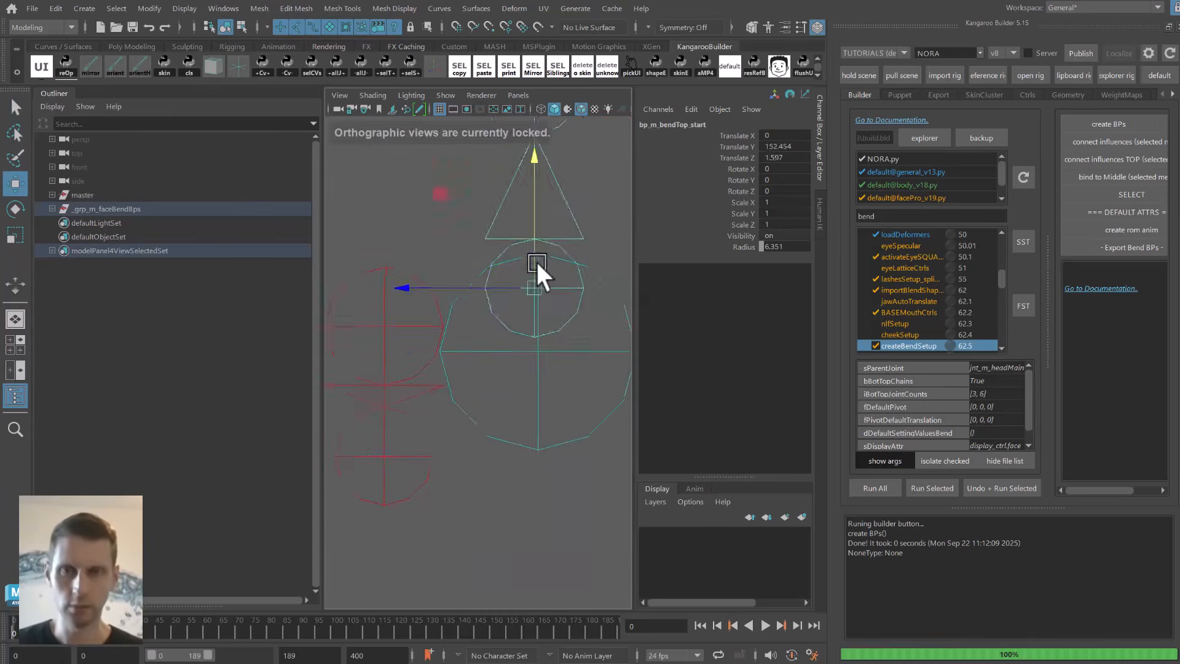
left_click(452, 420)
left_click_drag(451, 420, 449, 446)
middle_click_drag(479, 380, 481, 471, "alt")
right_click_drag(482, 470, 485, 351, "alt")
Move bp_m_bendTop to the top of the head, at Translate Y 23.11 and Translate Z about -3.5.
left_click(489, 320)
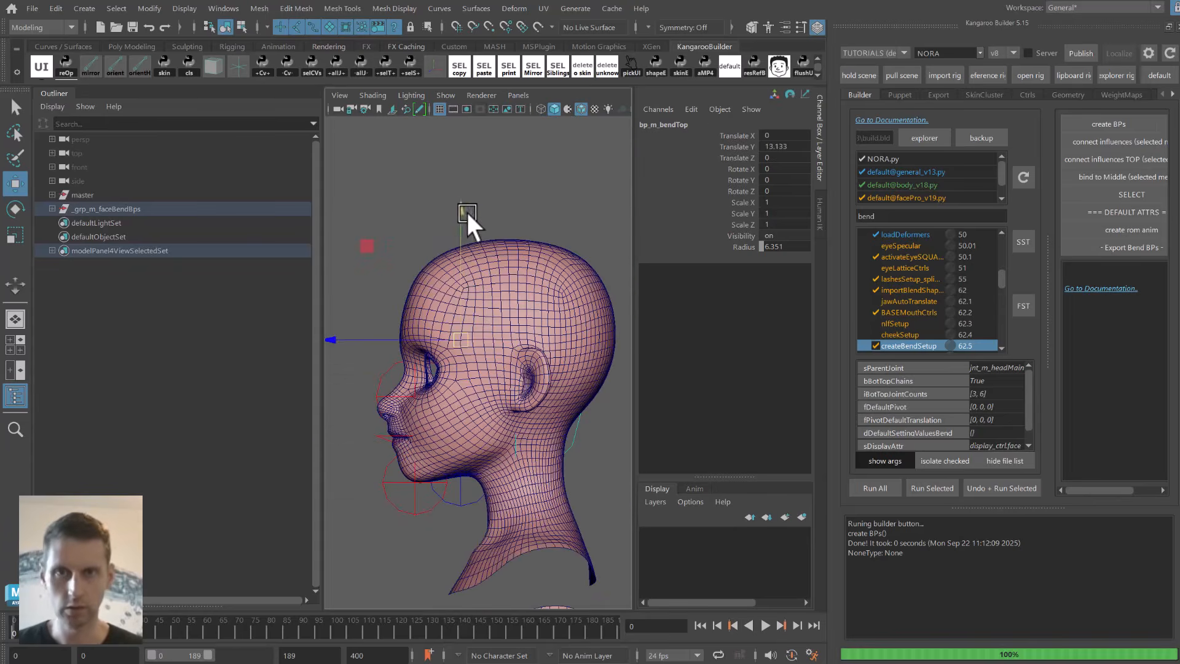
left_click_drag(465, 208, 471, 102)
middle_click_drag(457, 350, 478, 340, "alt")
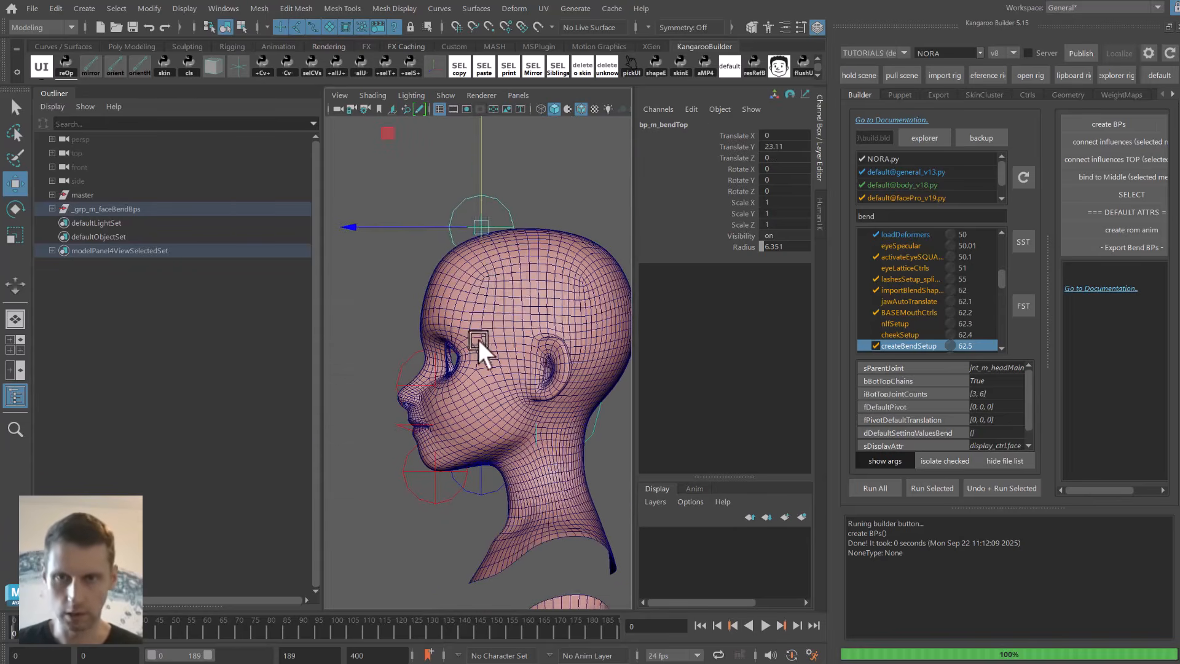
left_click(483, 465)
left_click(509, 208)
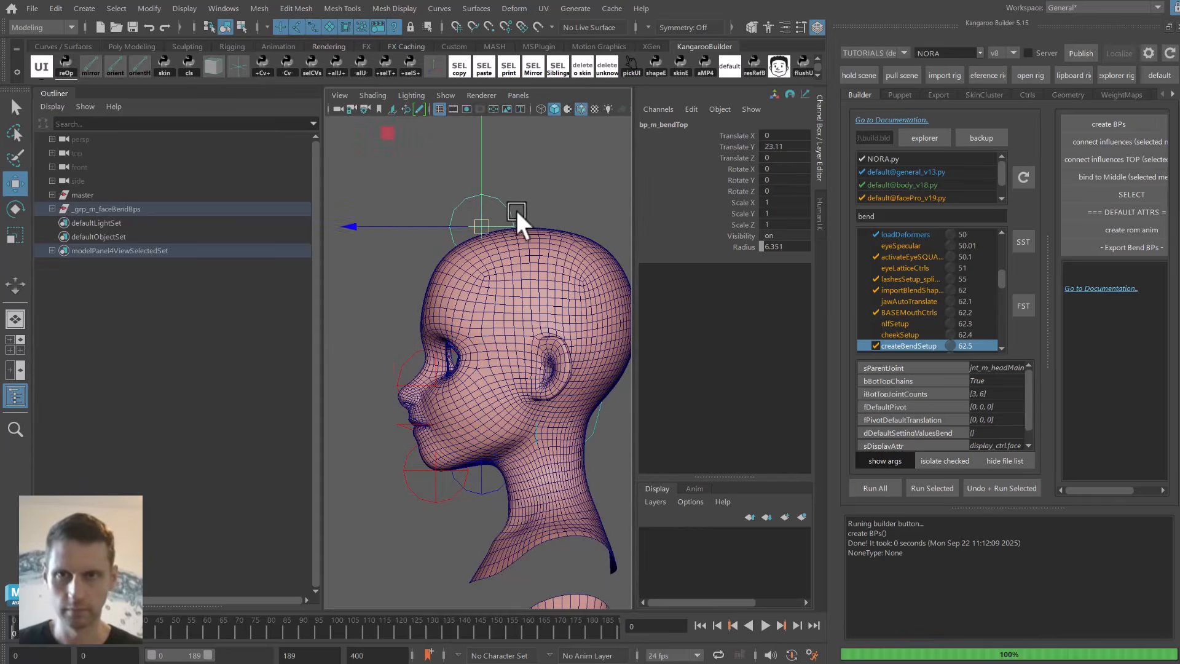
left_click_drag(357, 226, 393, 226)
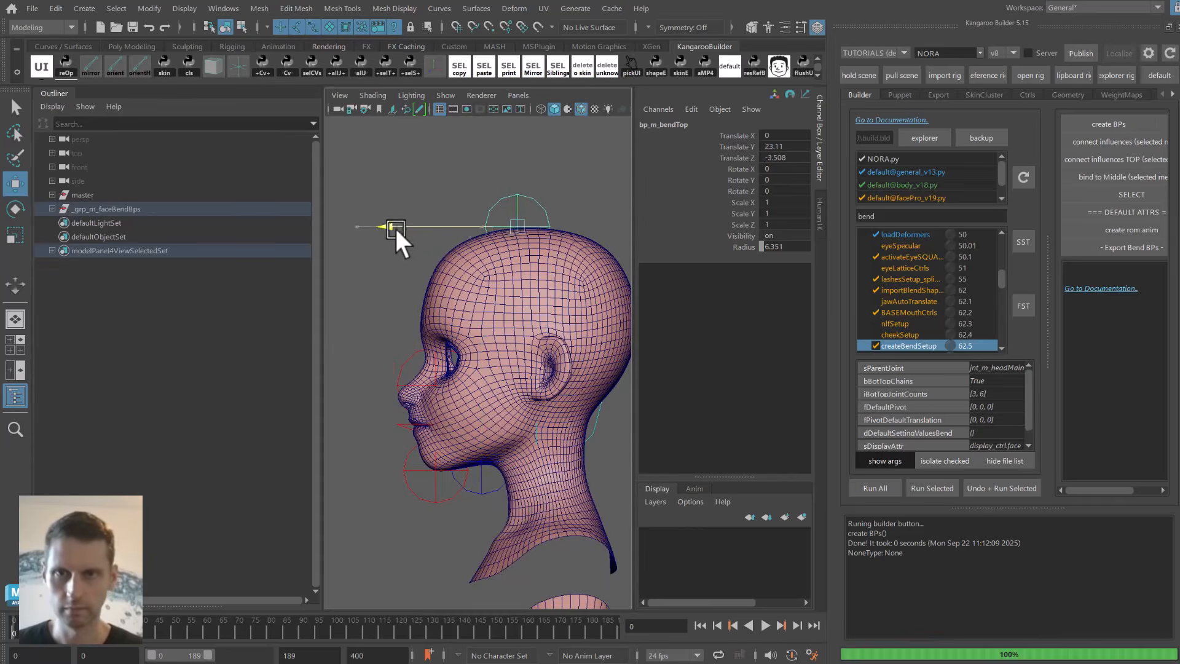
Select the middle bend blueprint bp_m_bendMid in the perspective view and move it along Z.
key("ctrl+1")
middle_click_drag(500, 311, 481, 295, "alt")
left_click(520, 331)
middle_click_drag(533, 334, 489, 318, "alt")
key("space")
left_click_drag(506, 307, 449, 300)
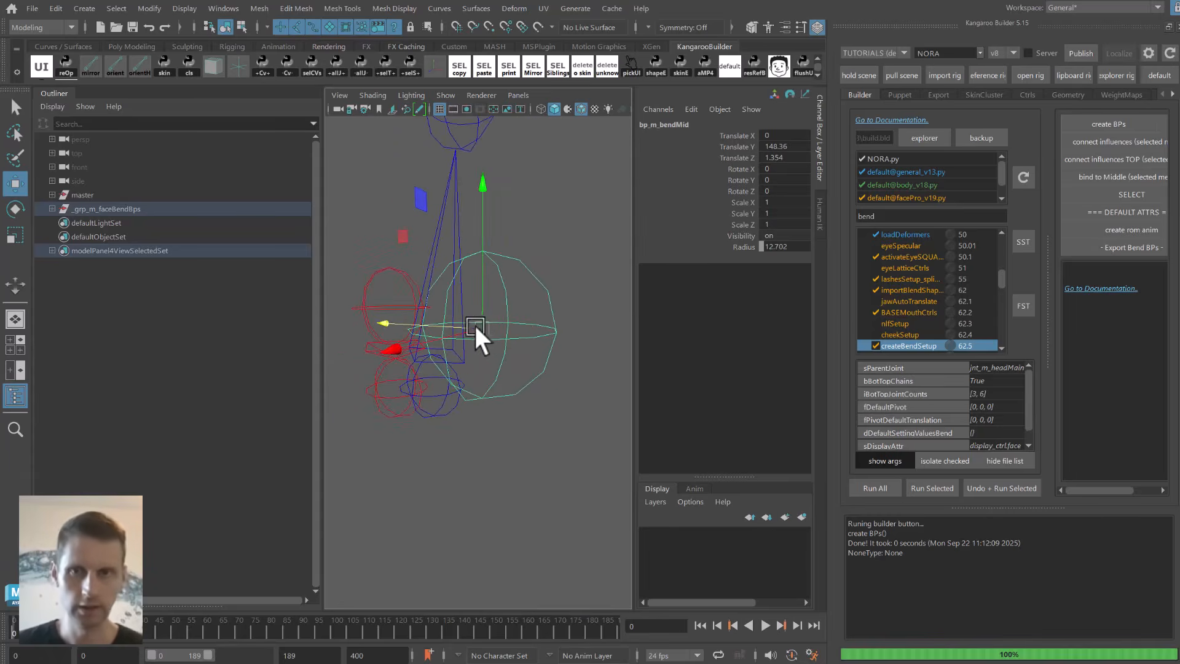
Show the whole shaded character again, export the positioned bend blueprints and rebuild the complete rig.
key("ctrl+1")
right_click_drag(490, 322, 552, 323, "alt")
right_click_drag(558, 264, 428, 219, "alt")
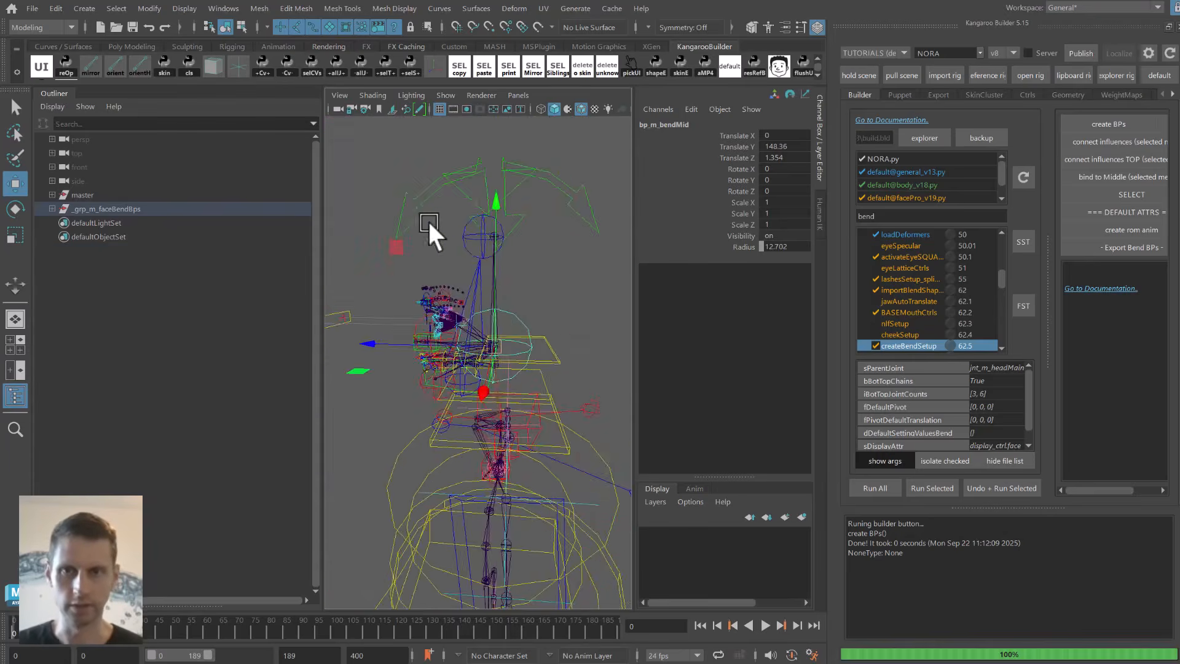
left_click_drag(428, 219, 499, 253, "alt")
key("5")
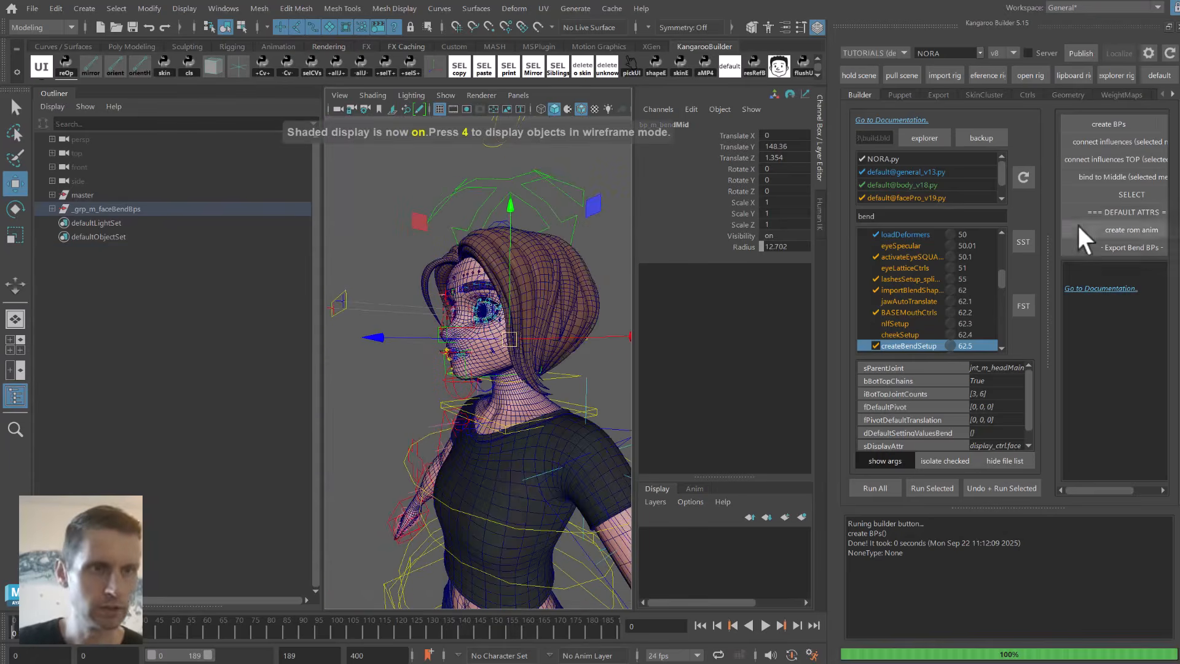
left_click(1115, 245)
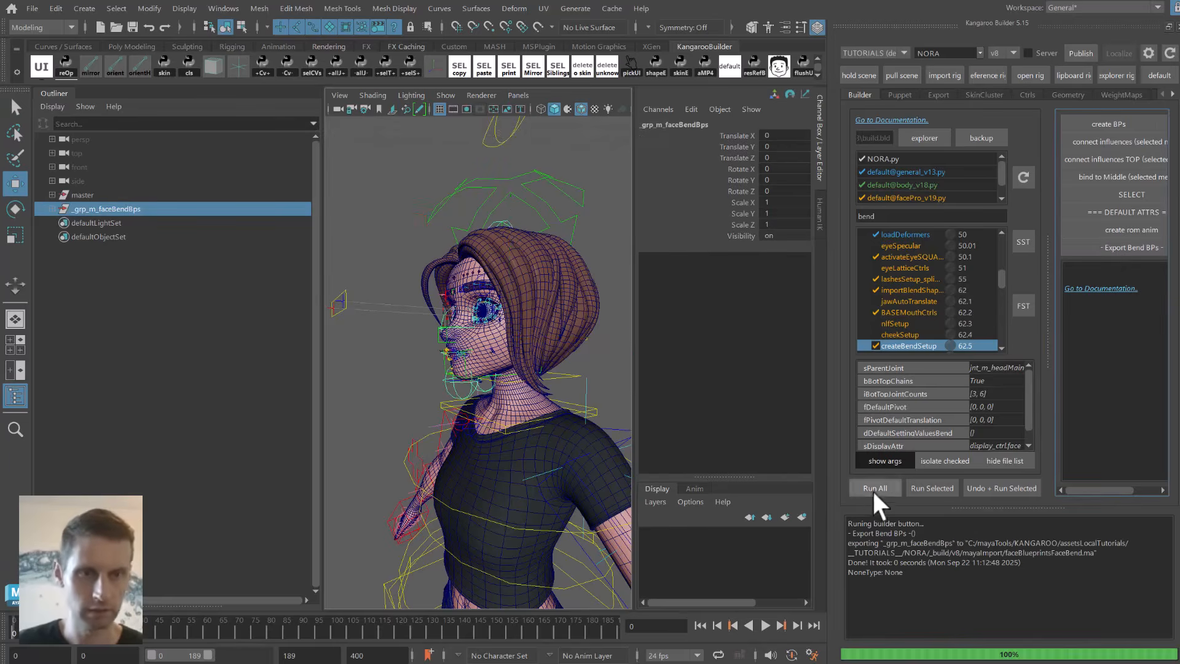
left_click(889, 494)
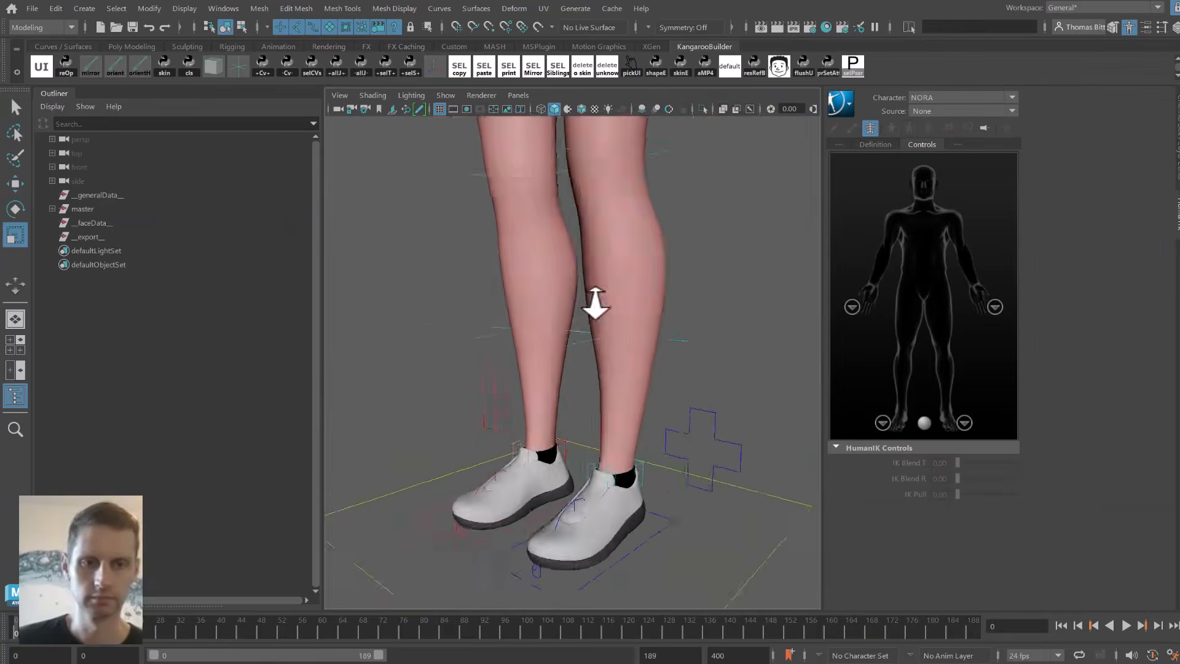
Try out the face squash and stretch controls at the top of the head and below the chin, undoing the movement.
mouse_move(592, 303)
right_mouse_down("alt")
mouse_move(553, 263)
mouse_move(598, 390)
mouse_move(591, 305)
right_mouse_up("alt")
left_click_drag(592, 305, 586, 282, "alt")
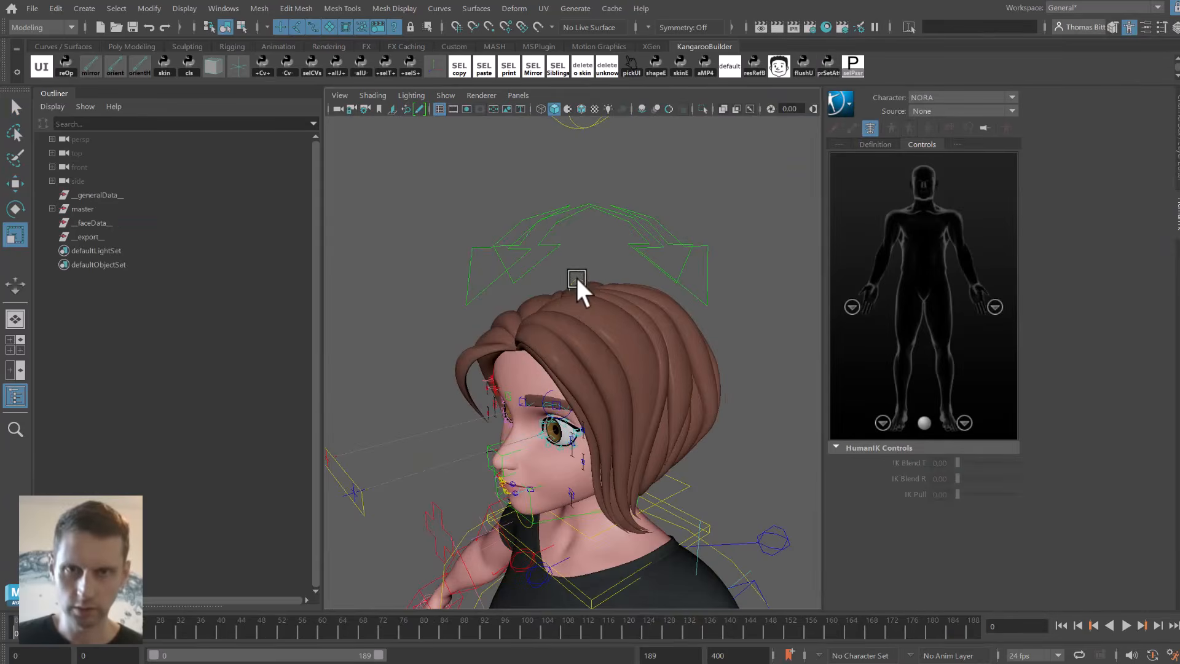
left_click(583, 279)
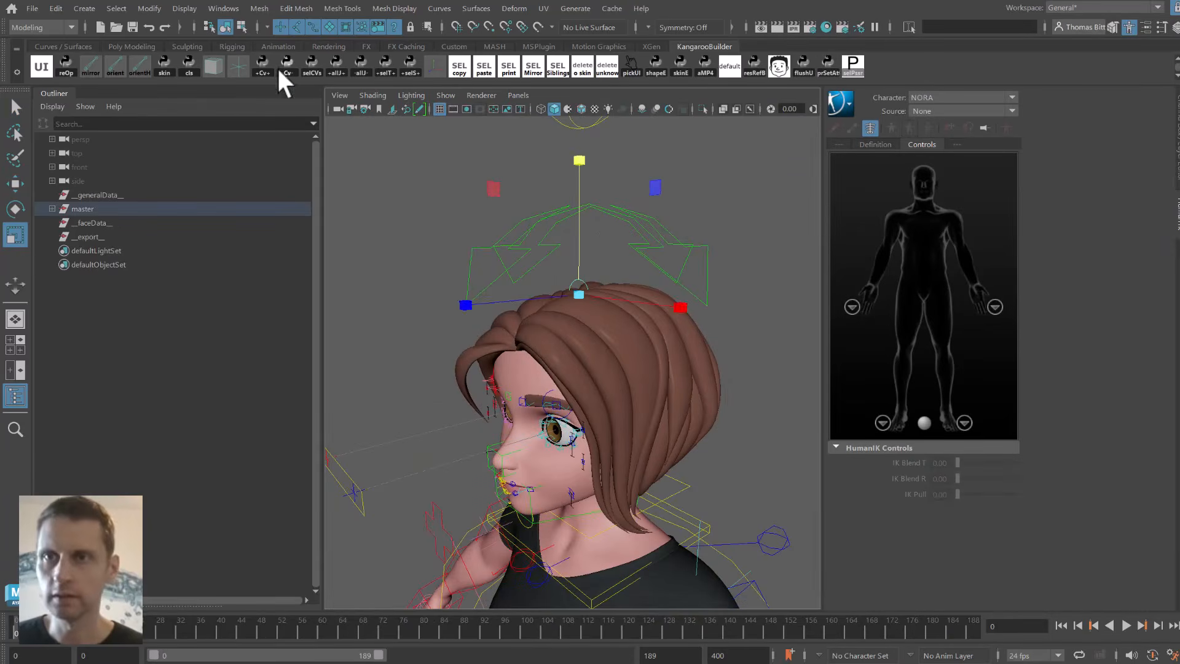
key("w")
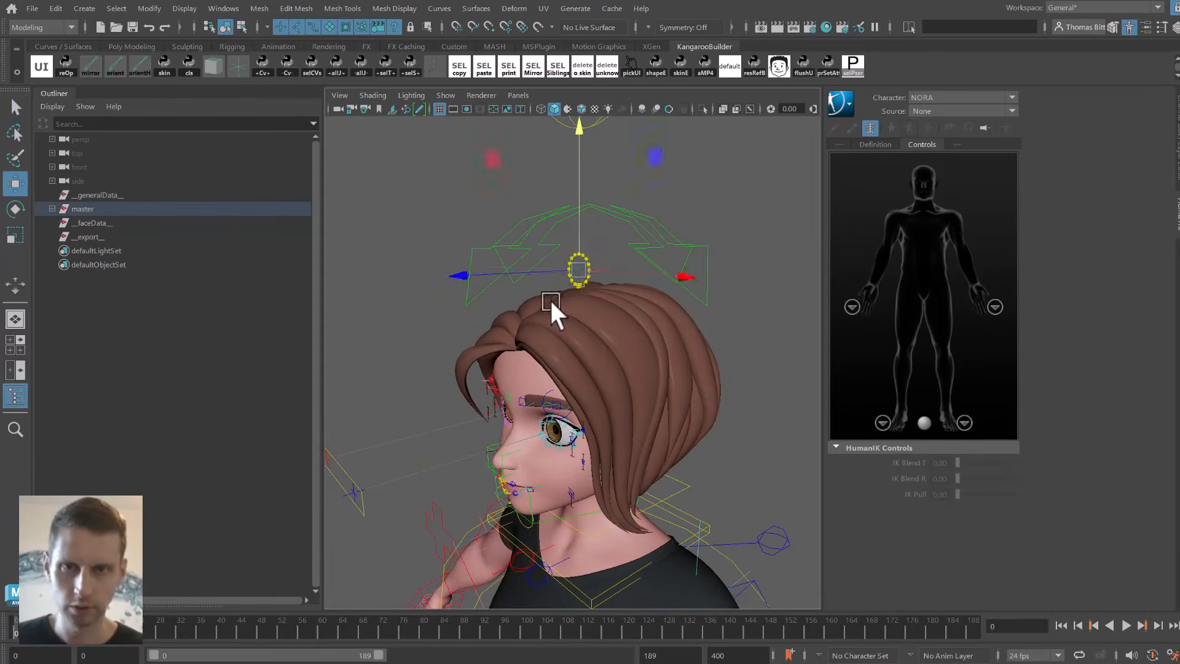
left_click_drag(549, 298, 540, 379, "alt")
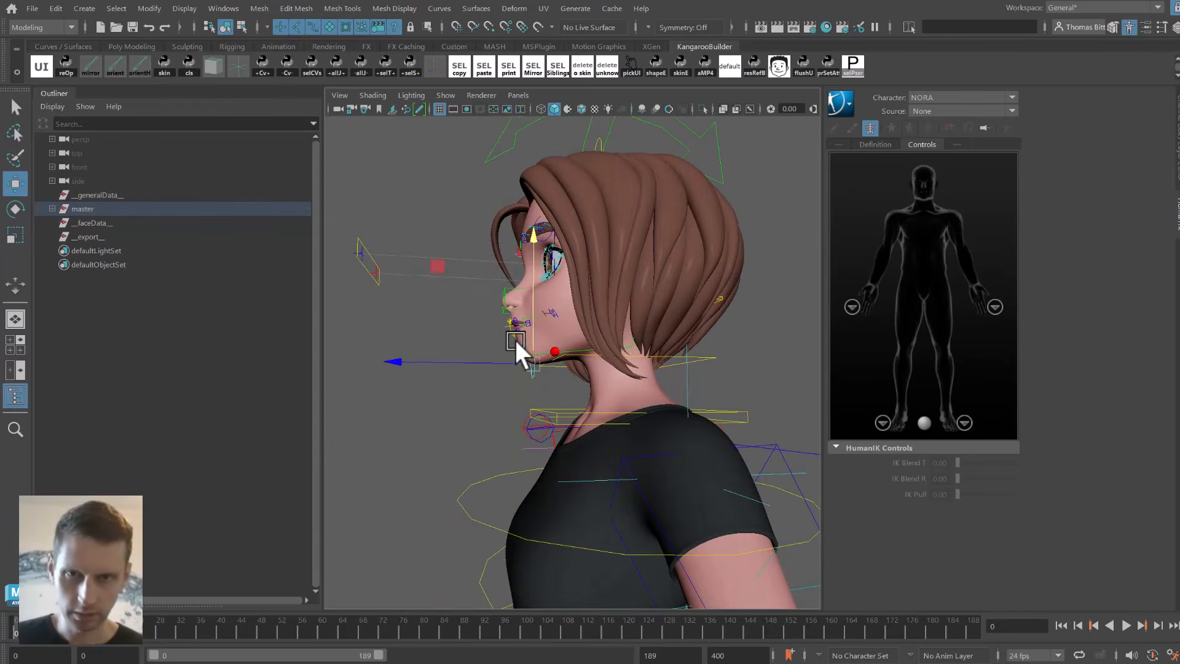
left_click_drag(562, 332, 637, 312)
key("ctrl+z")
Shift the curve points of the cube-shaped faceSquashStretch_ctrl out of the head to behind the neck.
key("alt+2")
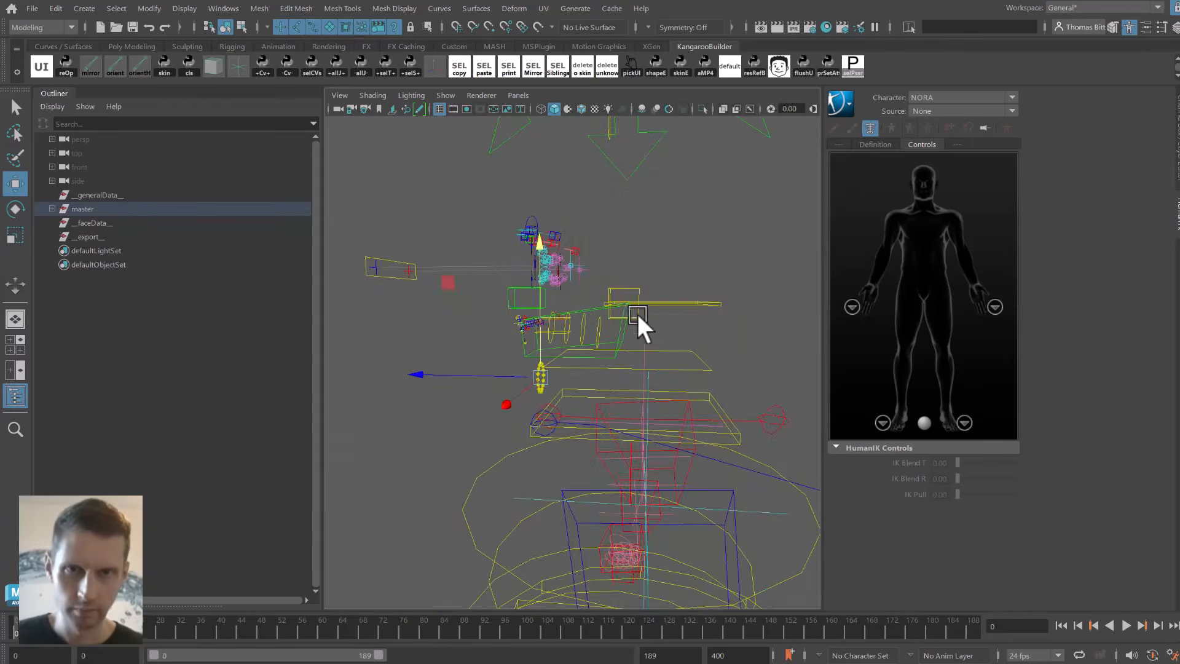
left_click(637, 315)
key("alt+2")
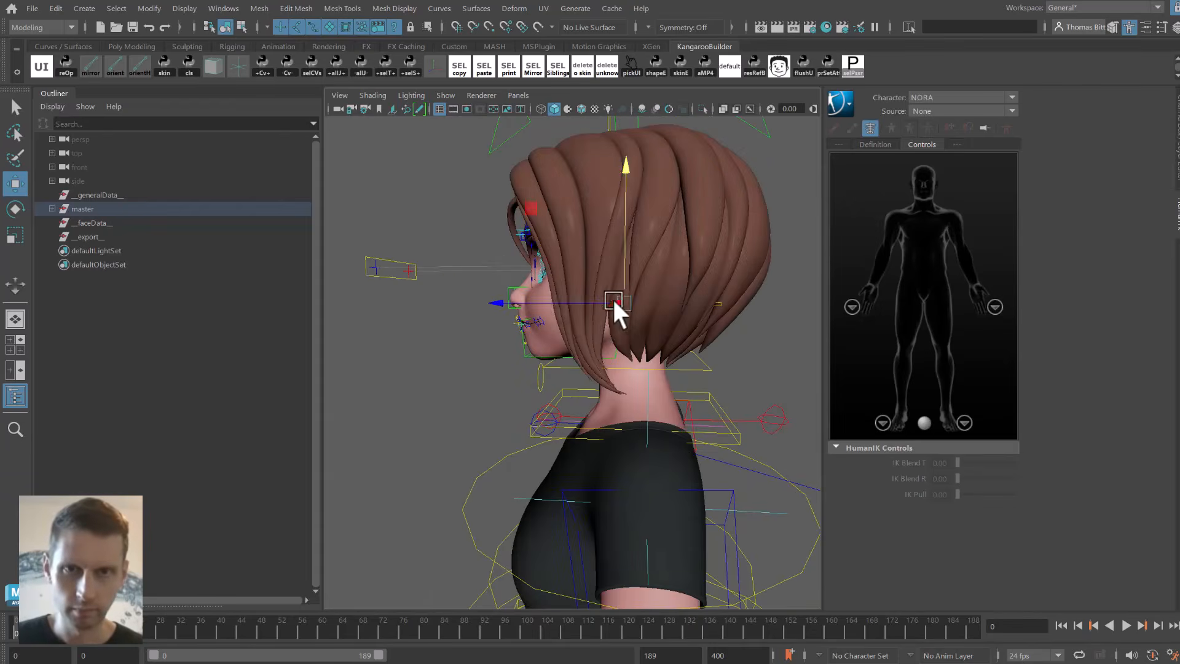
left_click_drag(496, 301, 605, 309)
left_click_drag(748, 192, 722, 241)
left_click_drag(606, 351, 595, 352)
key("q")
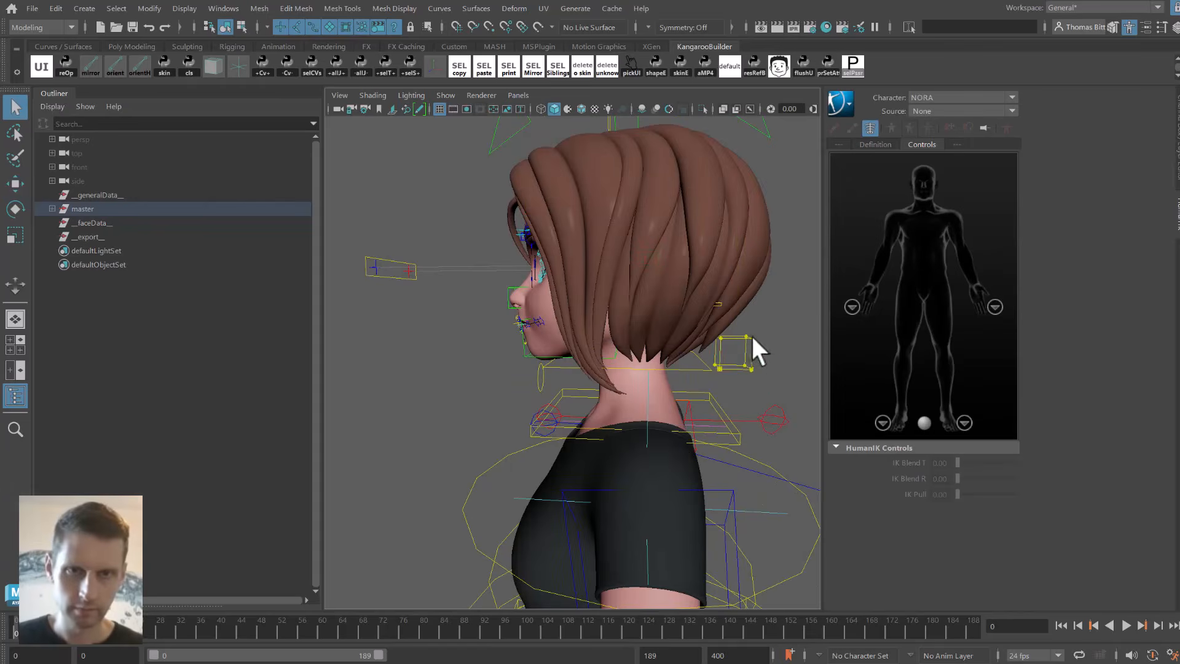
key("F8")
key("alt+2")
key("alt+2")
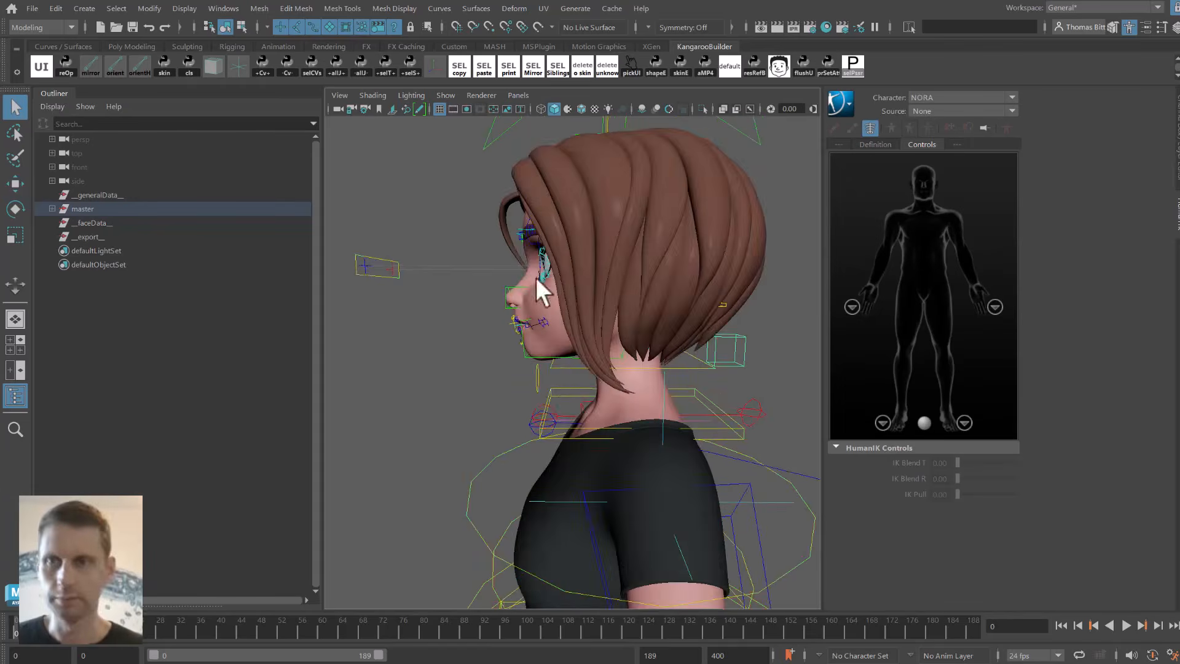
Set Skeleton Vis to On for the master group and select the top and bottom face bend joints.
left_click(129, 209)
left_click(1174, 27)
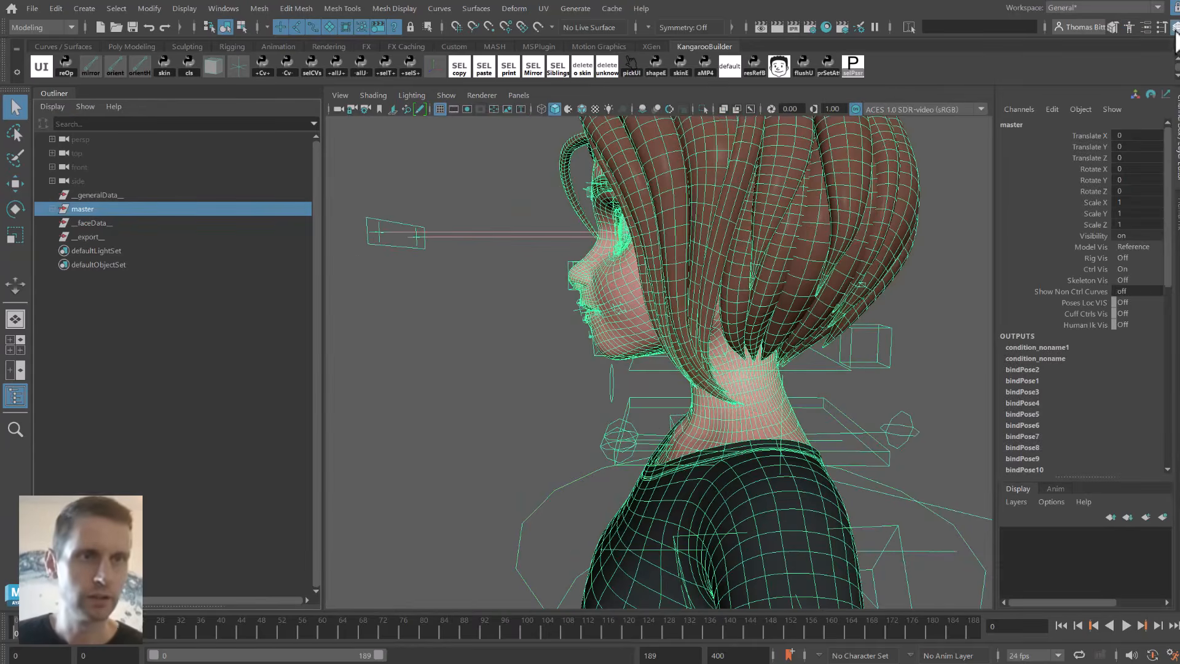
left_click(1122, 280)
left_click(1133, 307)
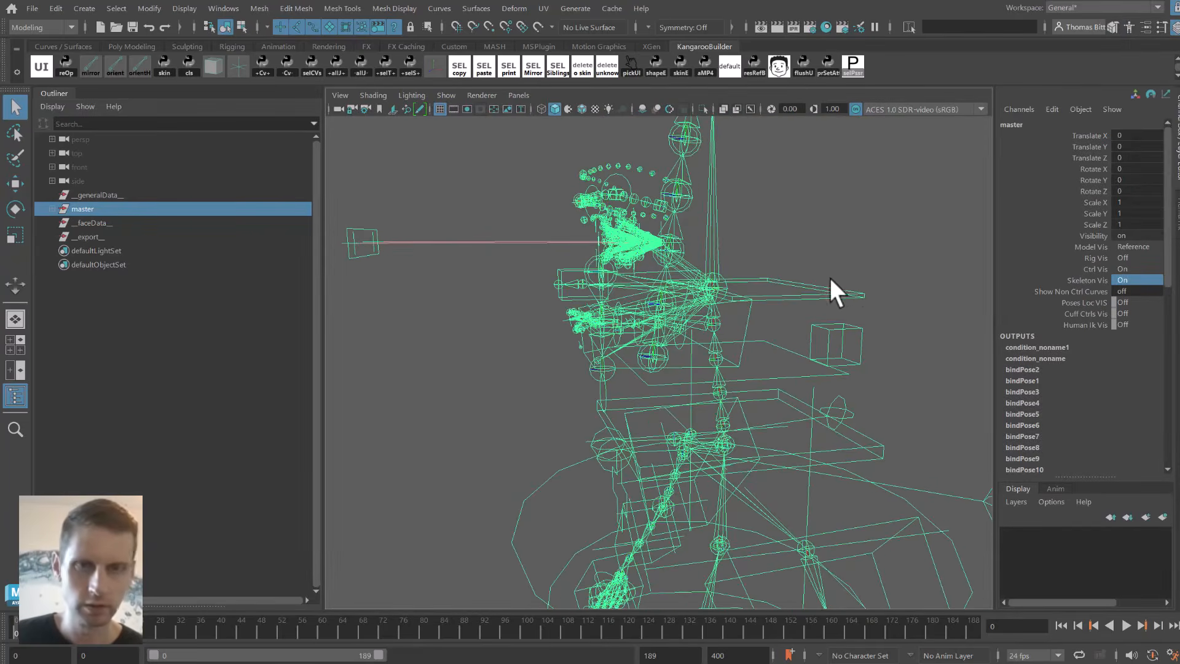
middle_click_drag(602, 287, 573, 312, "alt")
left_click(766, 260)
left_click_drag(650, 268, 569, 317, "alt")
left_click(633, 275)
left_click(569, 317)
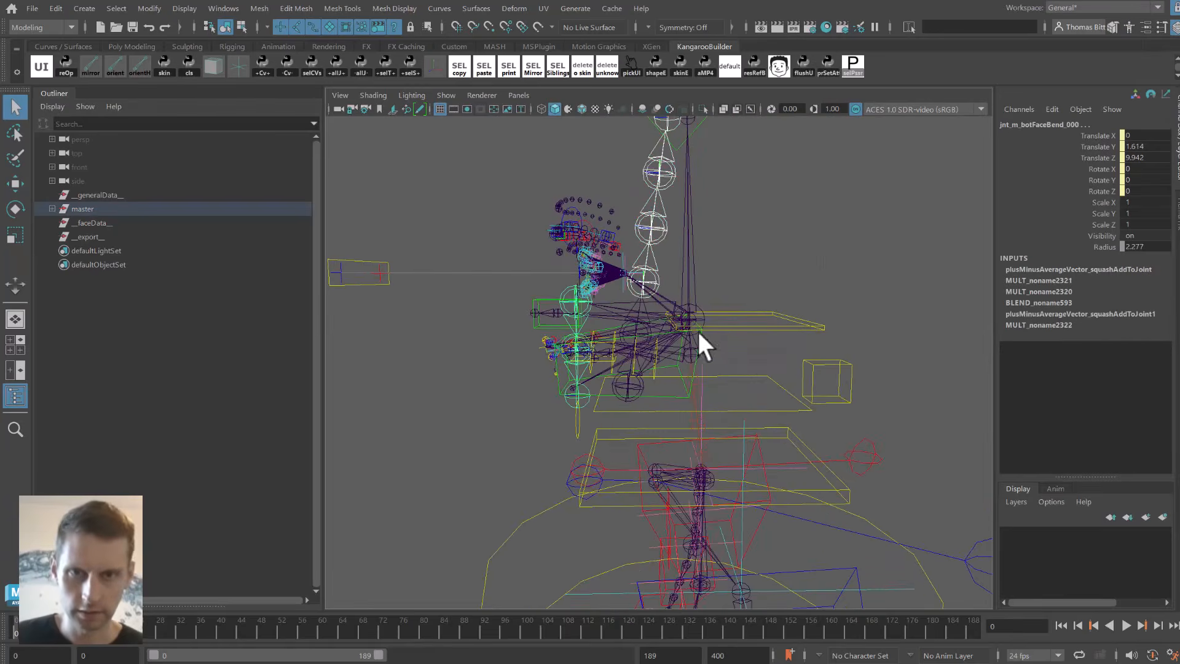
Try scaling faceSquashStretch_ctrl to about 0.77 in Z, and select faceSquashStretchBot_ctrl below the chin for moving.
left_click(829, 368)
key("r")
left_click_drag(691, 199, 659, 314)
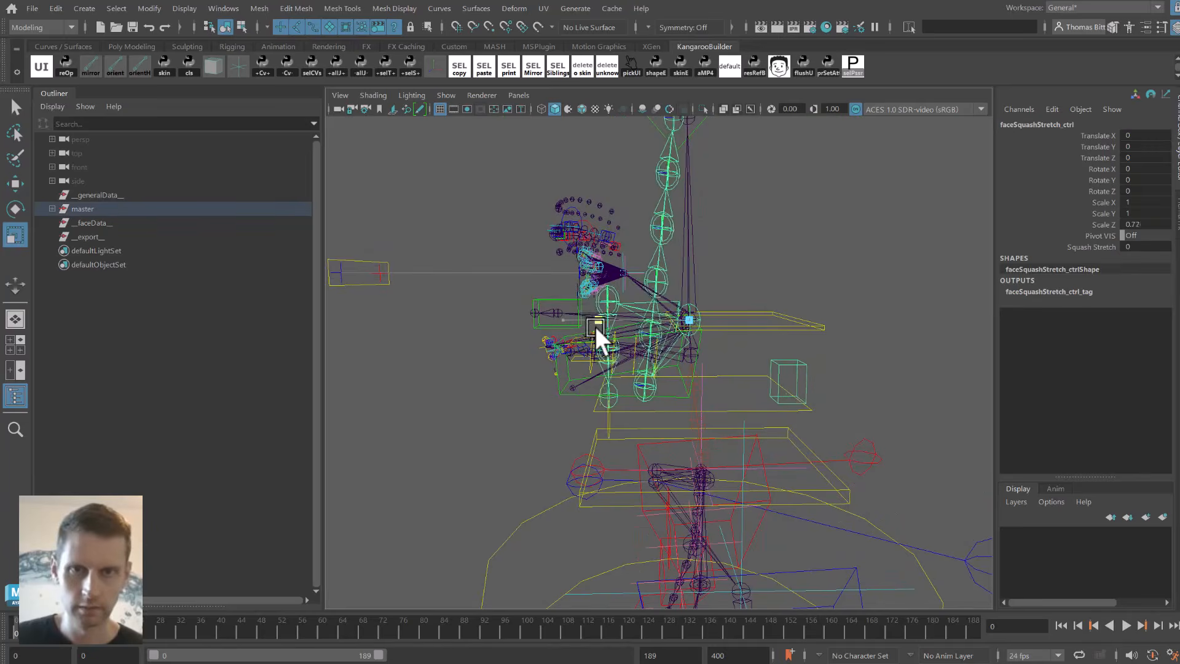
left_click(600, 381)
mouse_move(599, 378)
left_mouse_down("alt")
mouse_move(691, 369)
mouse_move(559, 364)
left_mouse_up("alt")
key("w")
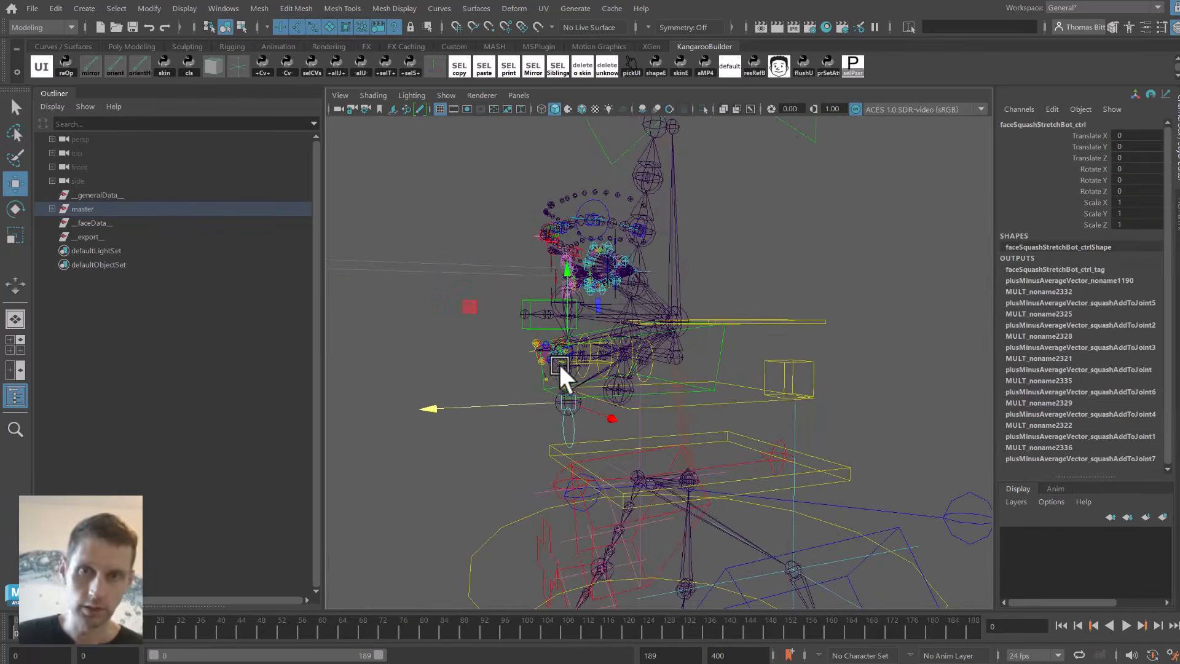
Change Model Vis on the master group so the meshes become selectable, and select the body_geo mesh.
key("q")
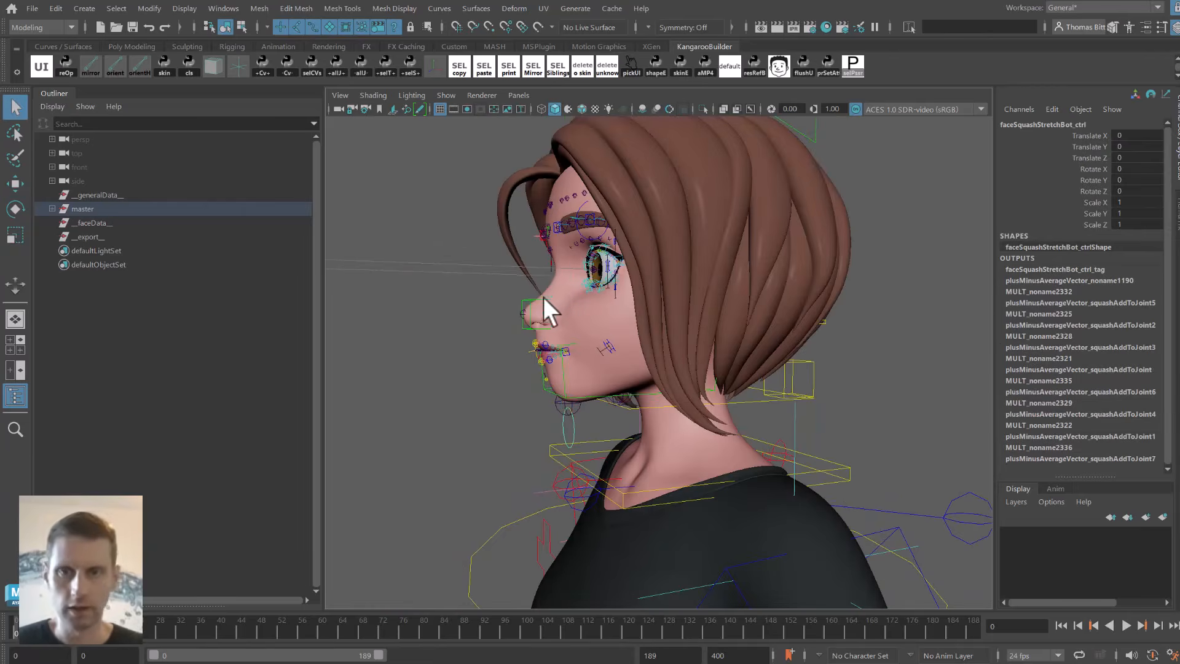
left_click(550, 288)
left_click(88, 213)
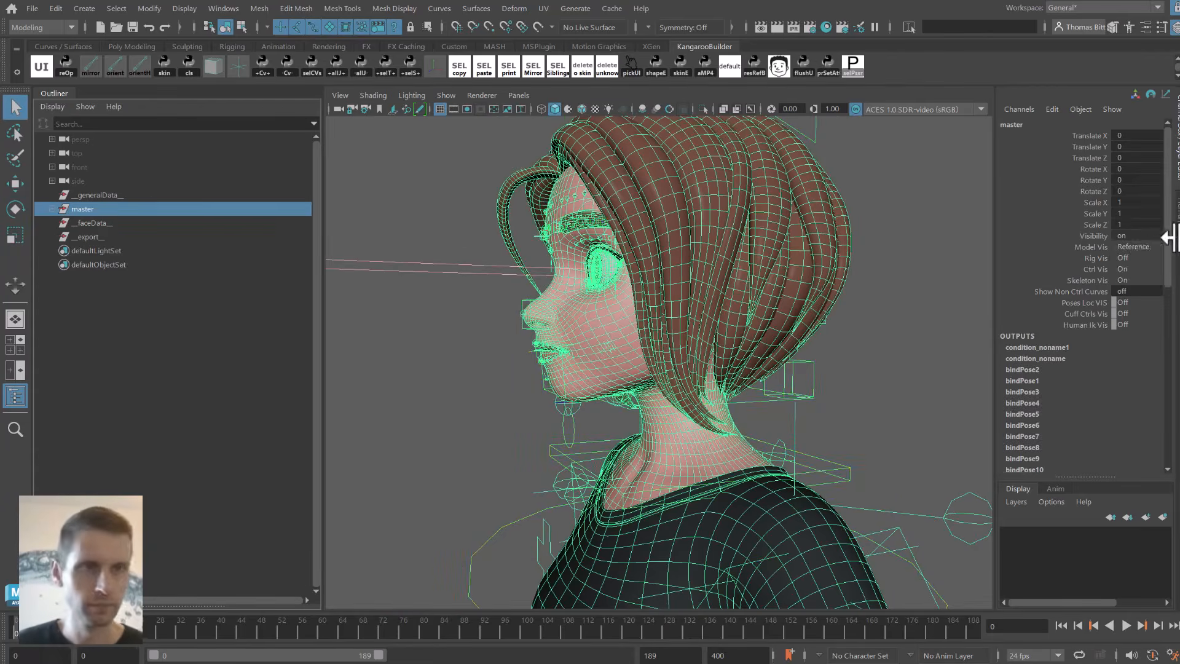
left_click(1134, 246)
left_click(1142, 261)
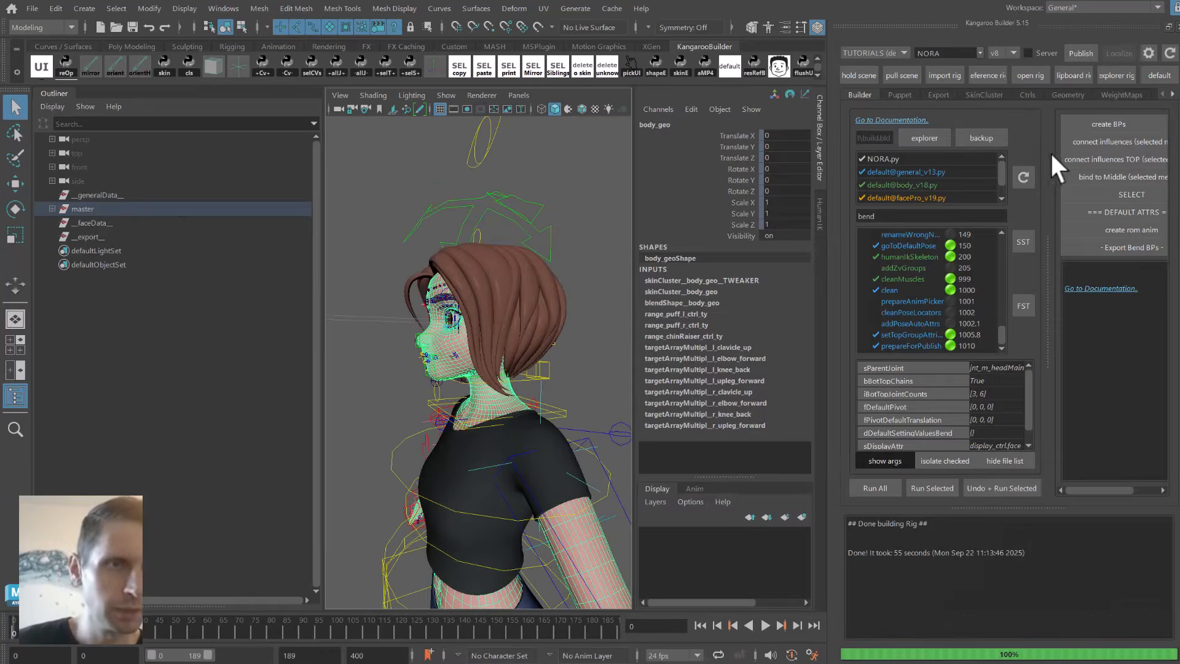
Connect the bend influences and the TOP bend influences to body_geo with the createBendSetup functions.
left_click_drag(1052, 158, 982, 158)
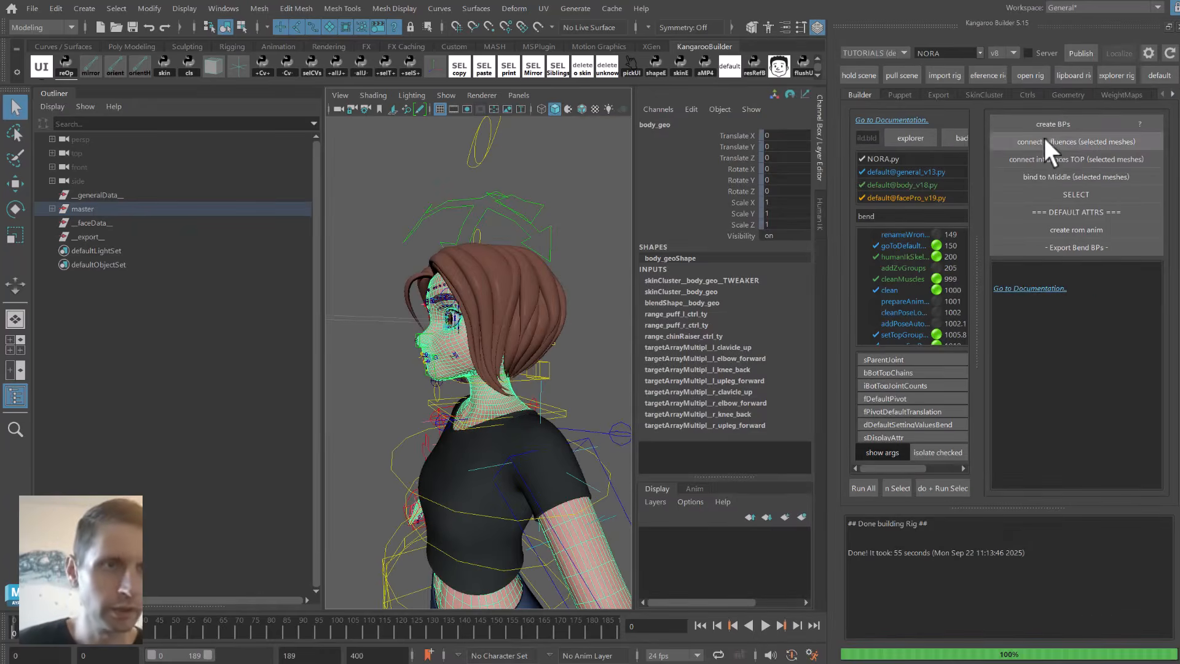
left_click(1059, 142)
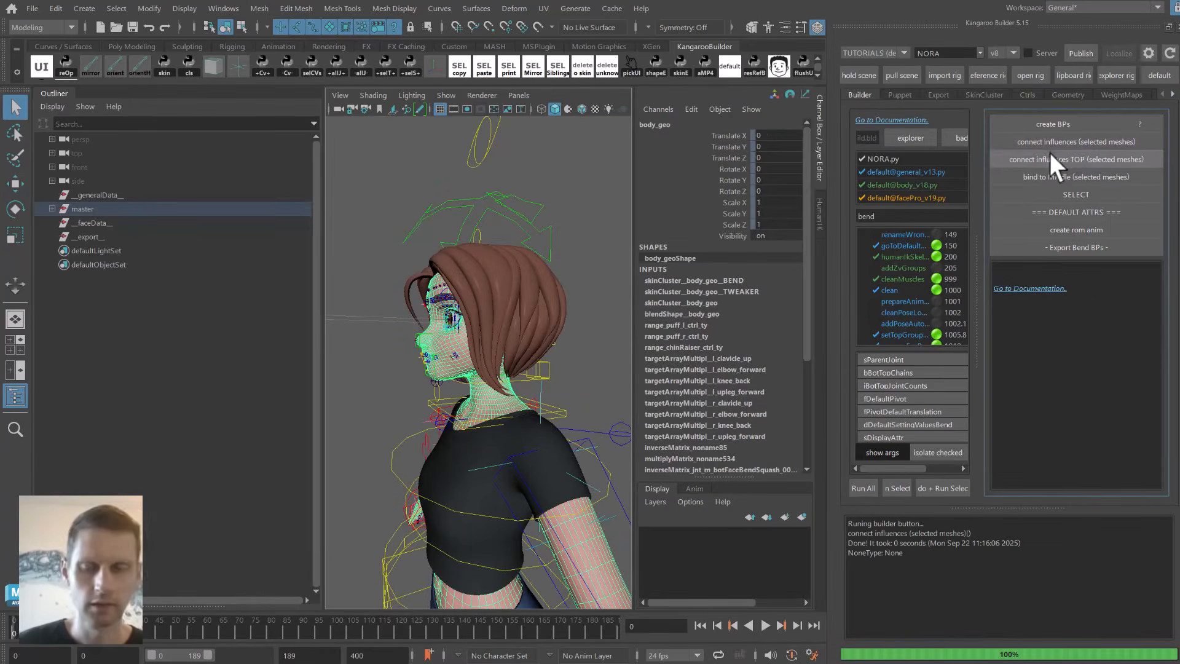
left_click(1053, 161)
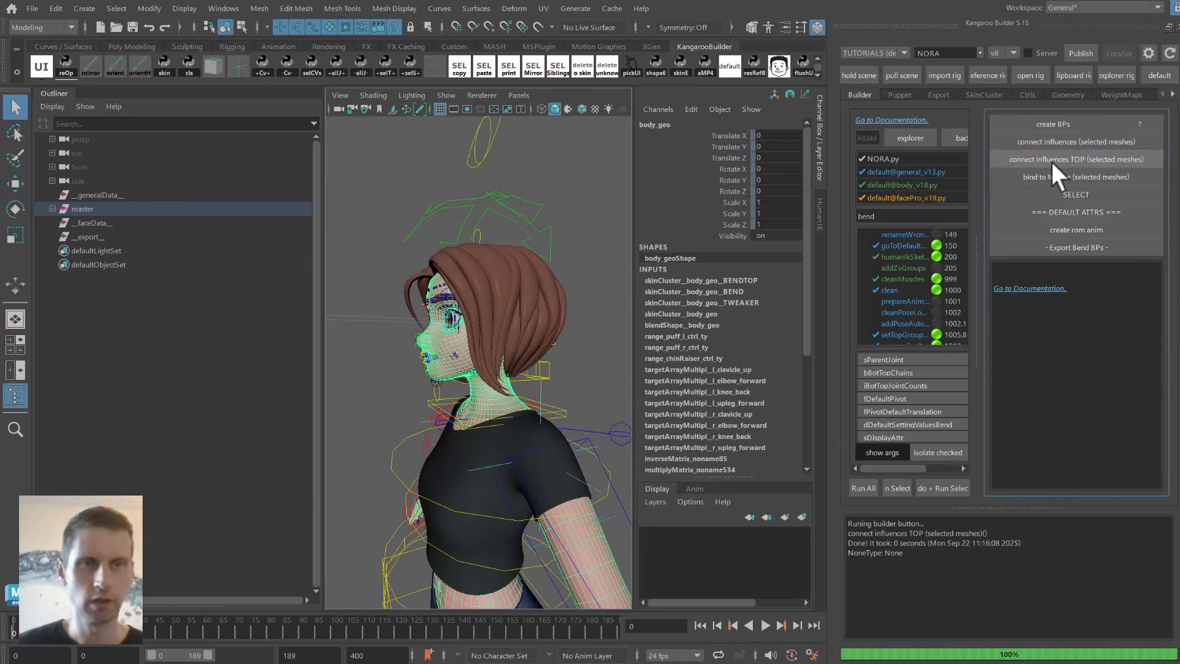
Open the SkinCluster Flood tool for body_geo and start entering a new suffix for the chosen skin cluster.
scroll(485, 361, "up", 4)
scroll(485, 361, "up", 2)
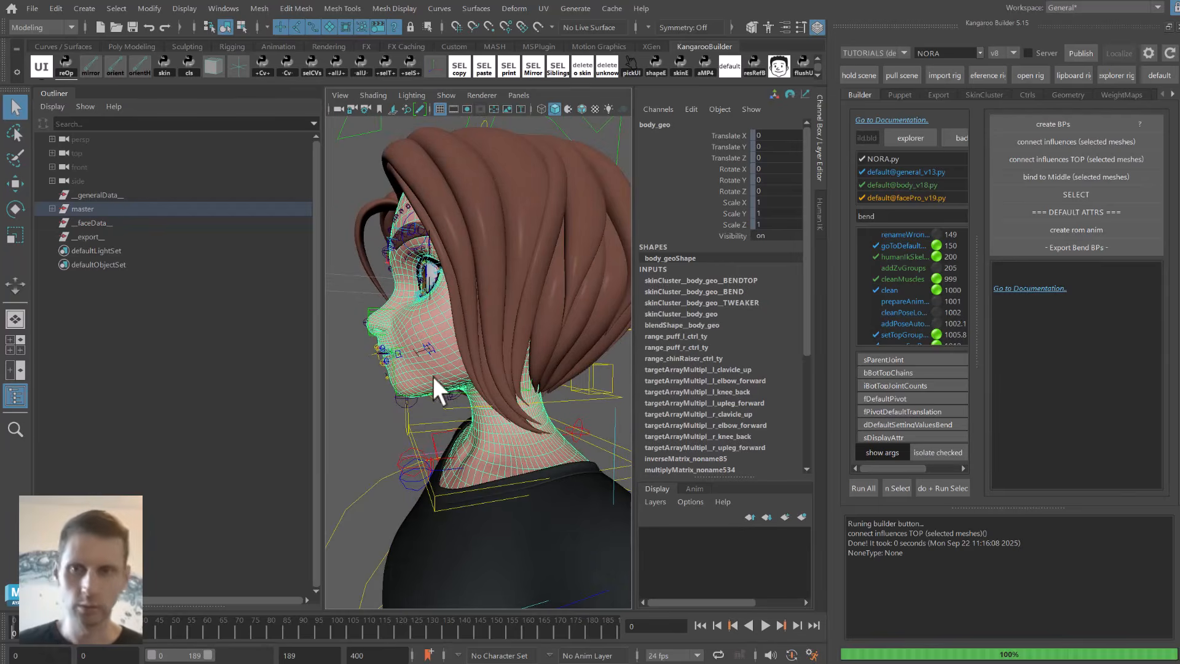
left_click(972, 95)
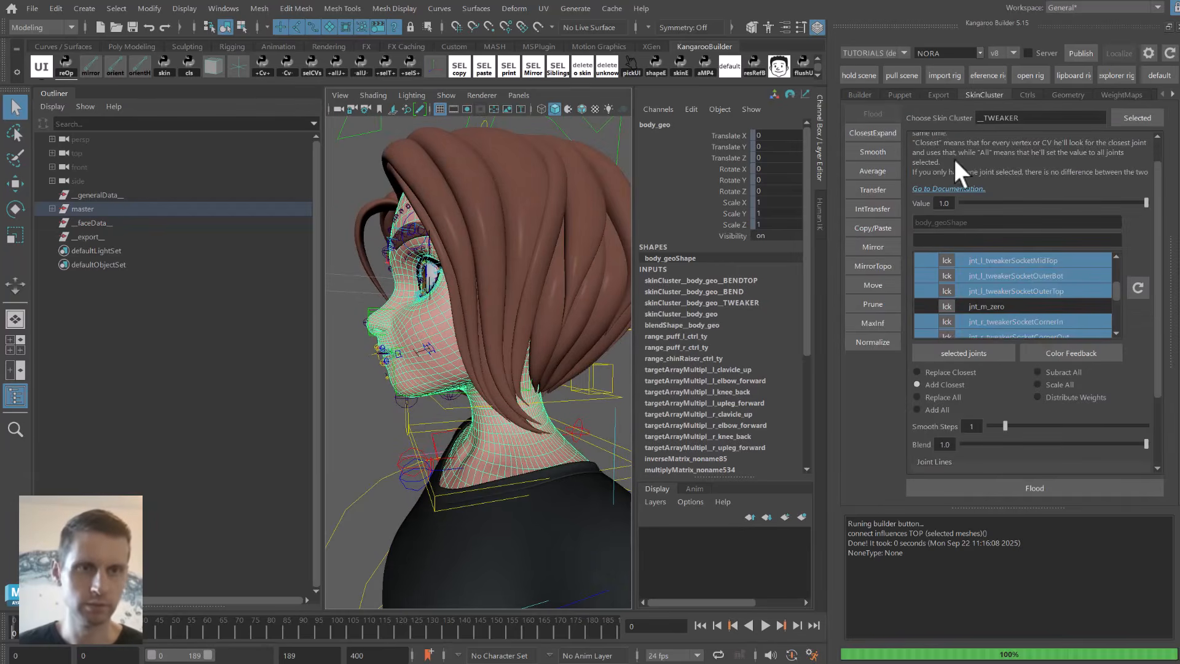
double_click(980, 118)
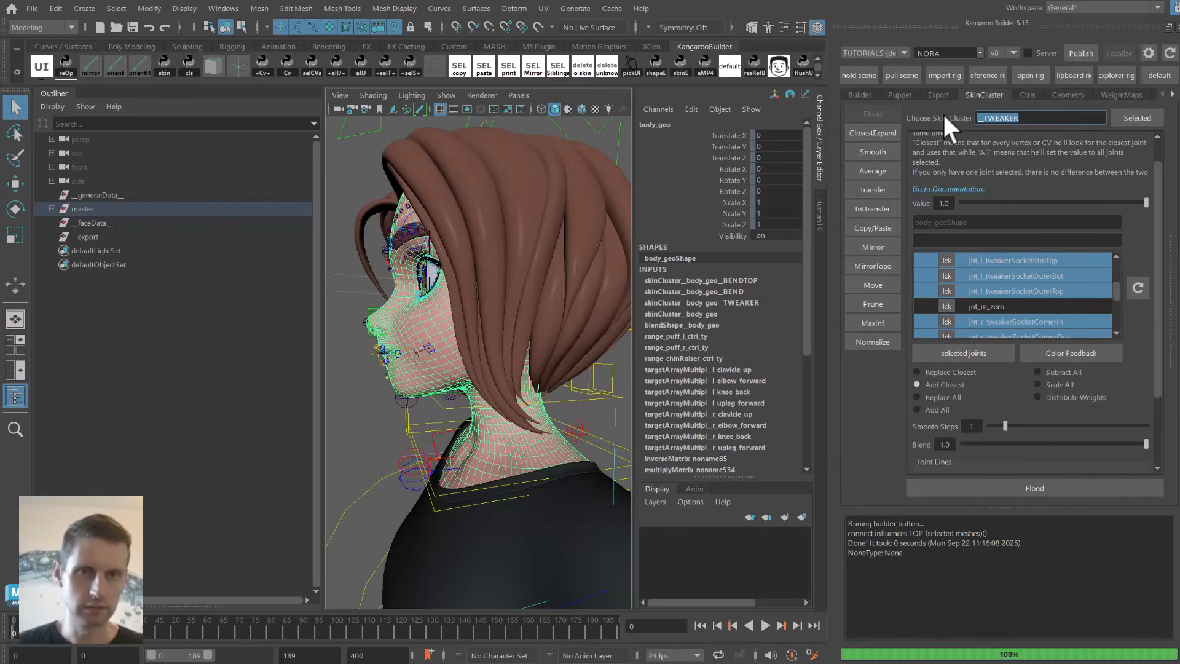
type("_")
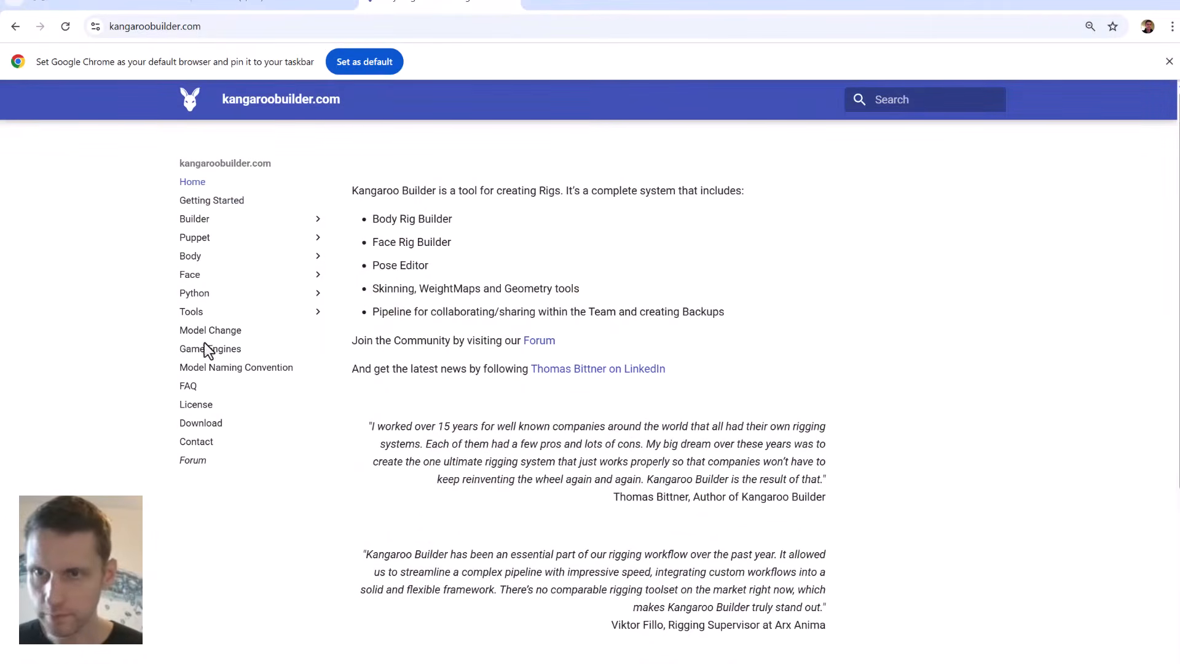
Switch to kangaroobuilder.com in the browser and open the Weights section of the Face Squash/Stretch documentation.
left_click(191, 277)
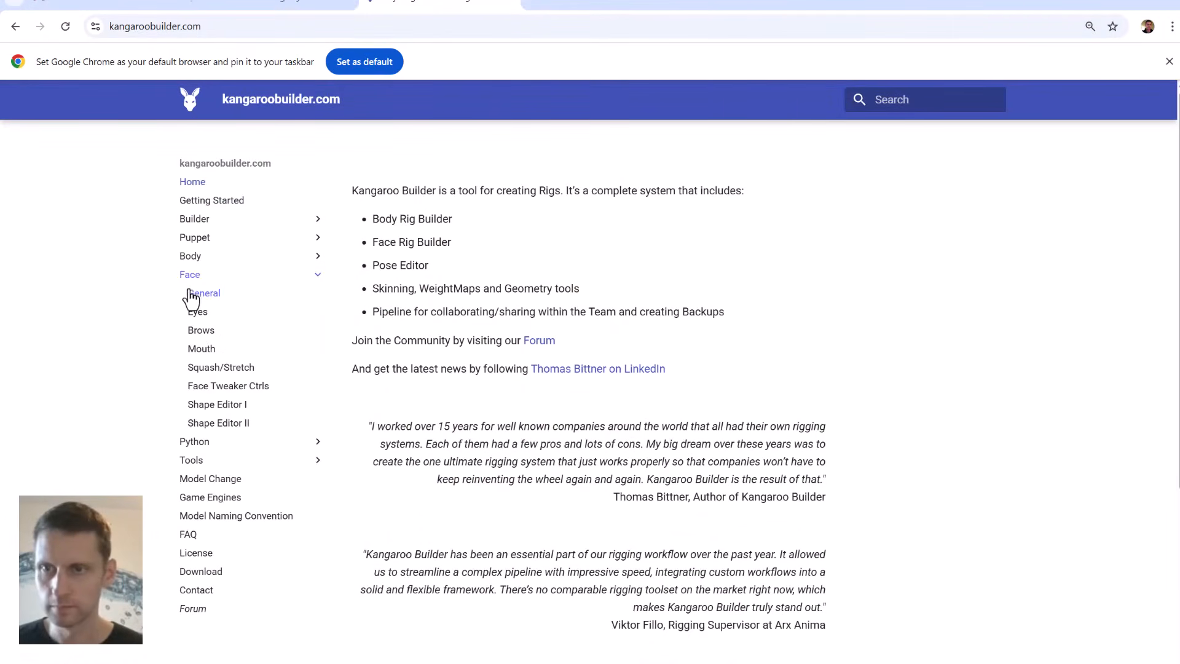
left_click(230, 368)
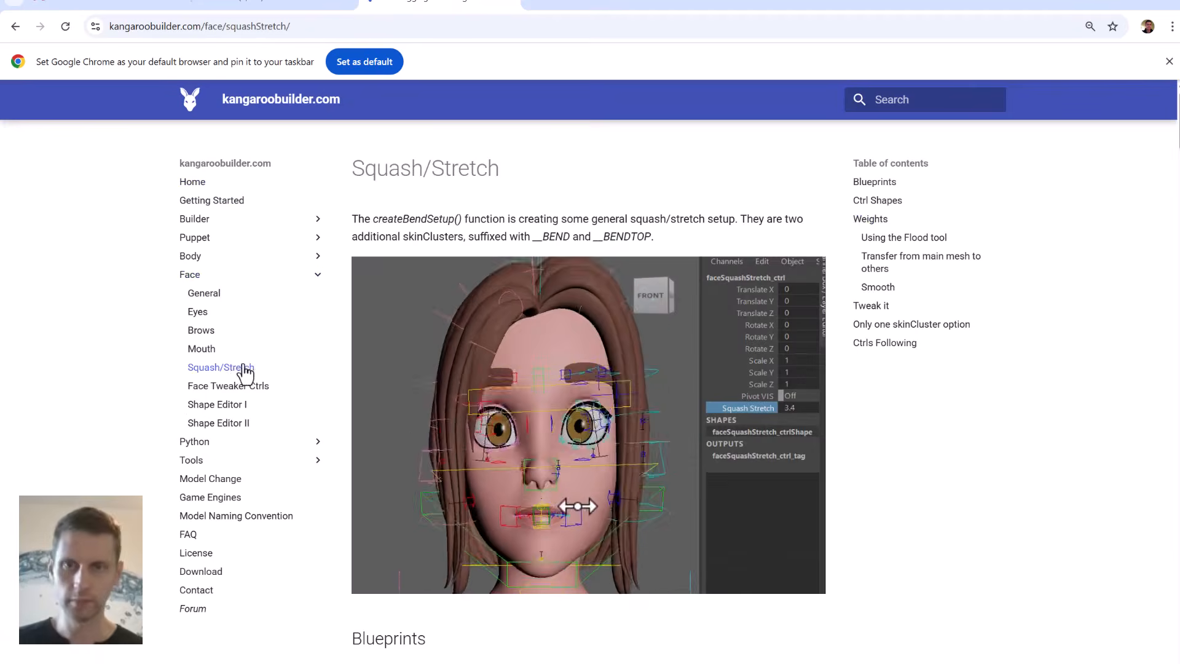
left_click(873, 238)
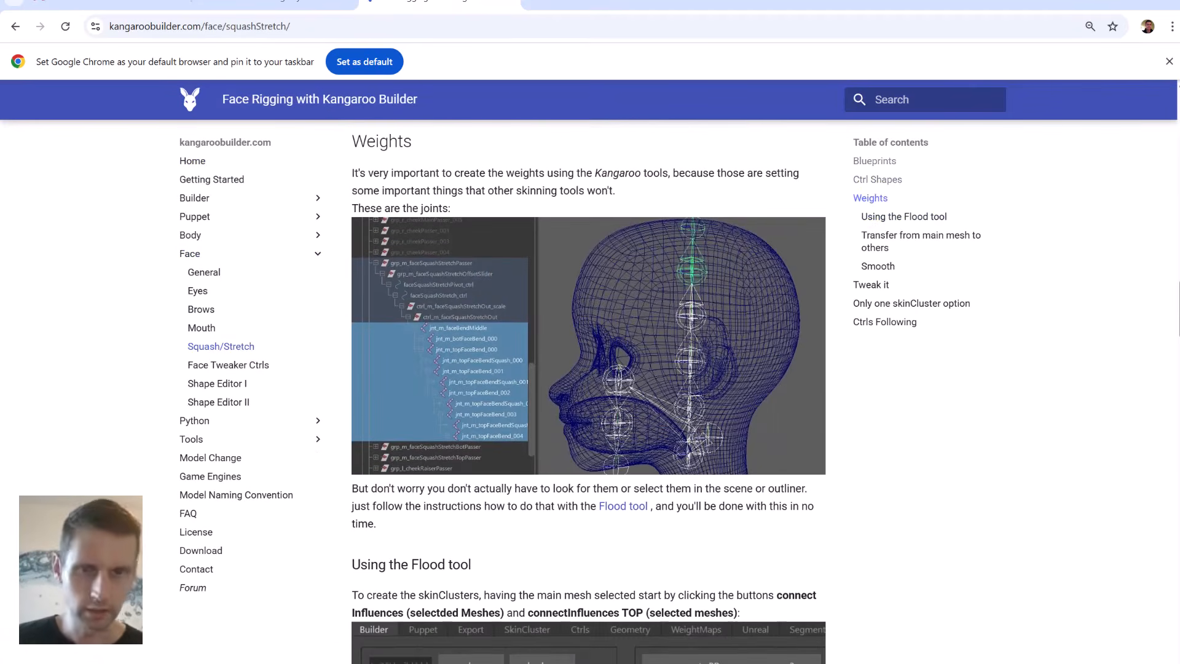
Read the documentation sections on using the Flood tool, transferring weights from the main mesh to others, and smoothing.
left_click_drag(1174, 314, 1167, 344)
scroll(1162, 348, "down", 3)
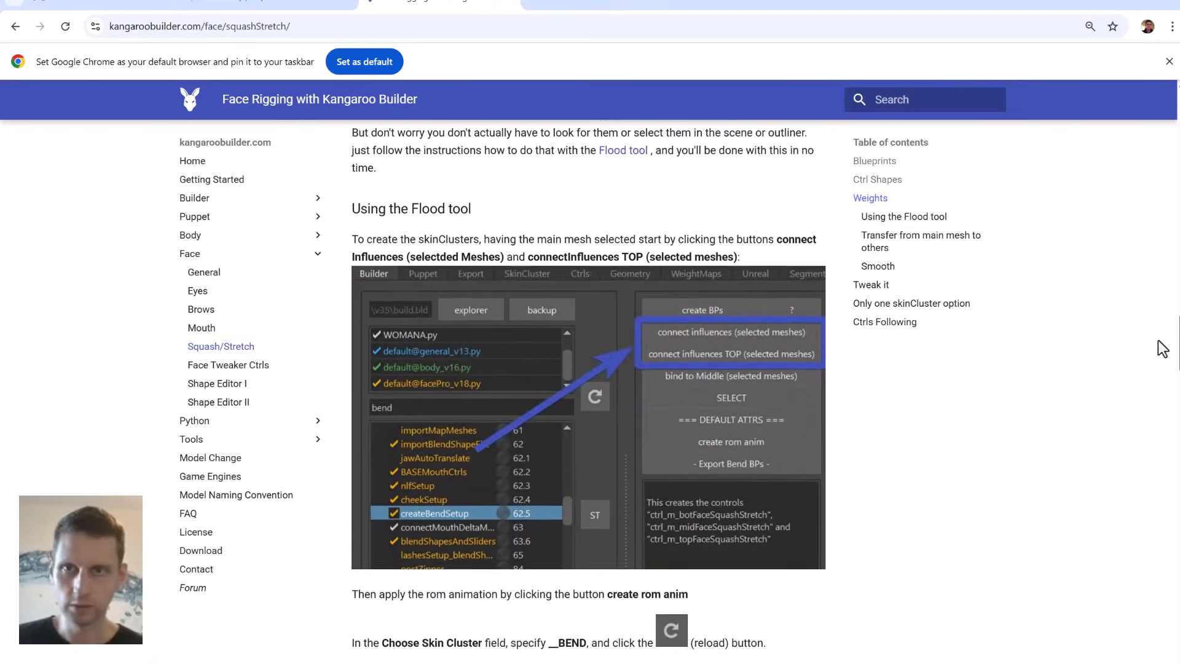
scroll(1142, 384, "down", 6)
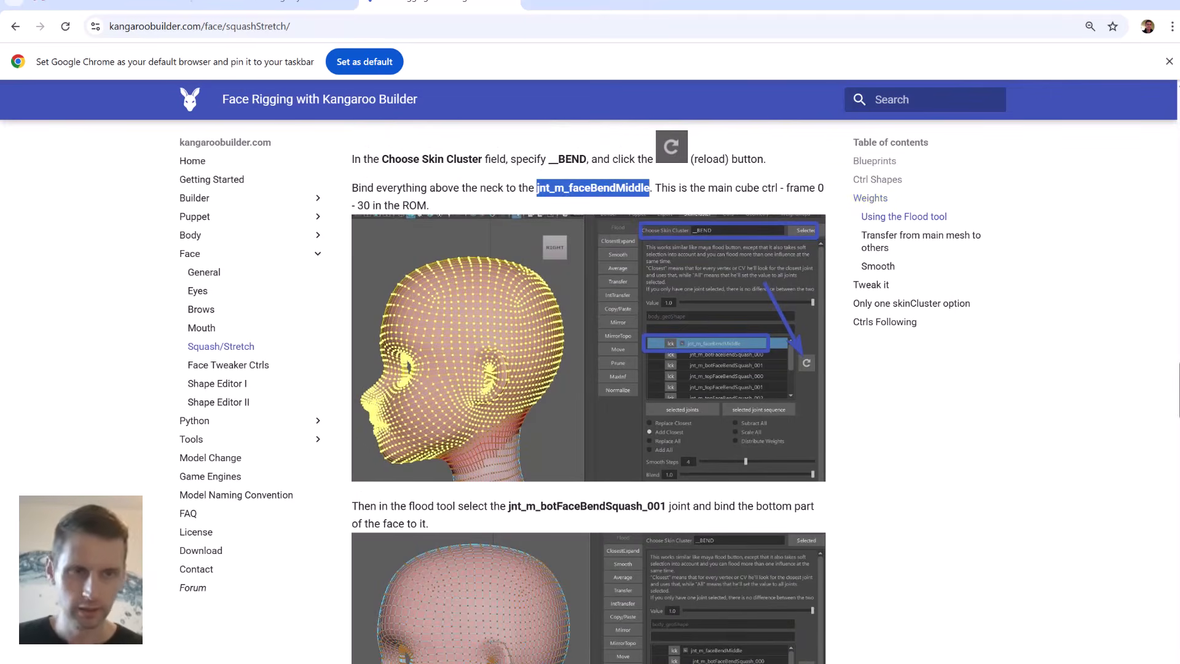
scroll(1175, 421, "down", 5)
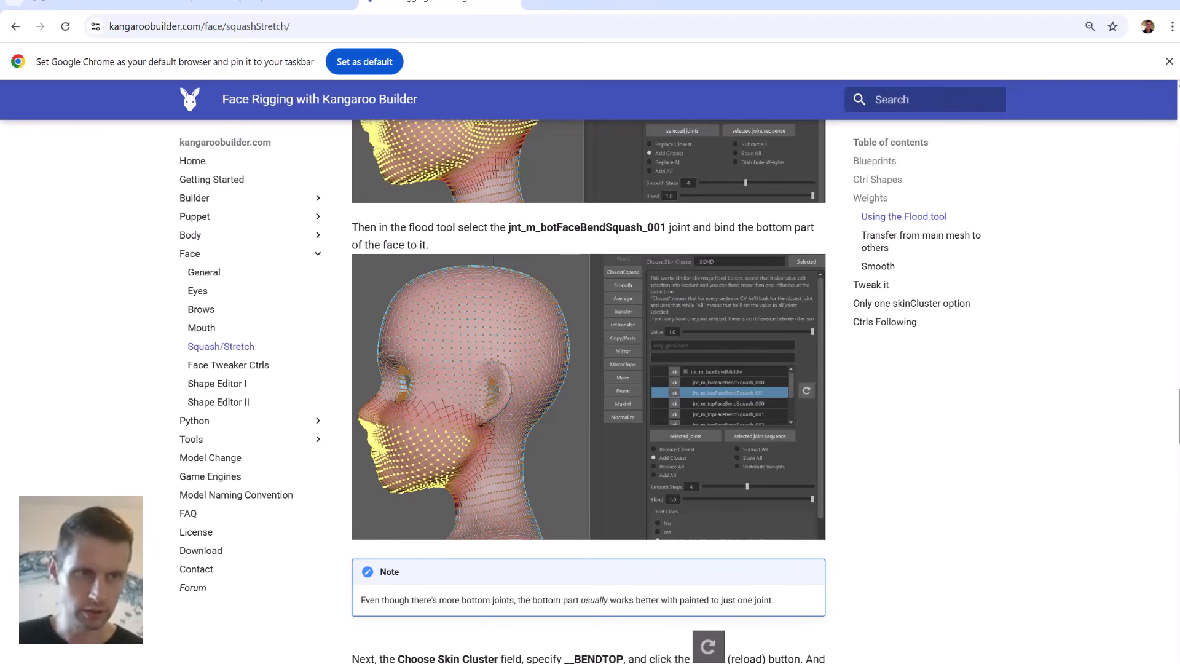
scroll(1159, 382, "down", 13)
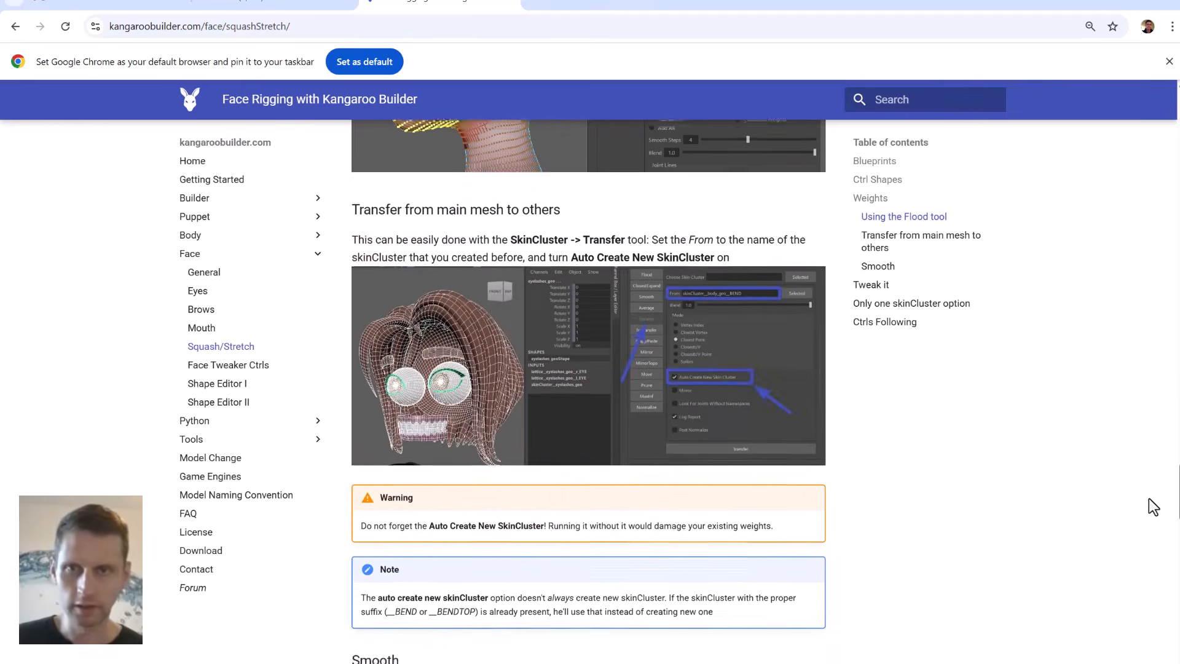
scroll(1153, 507, "up", 1)
left_click_drag(373, 231, 547, 259)
left_click(548, 259)
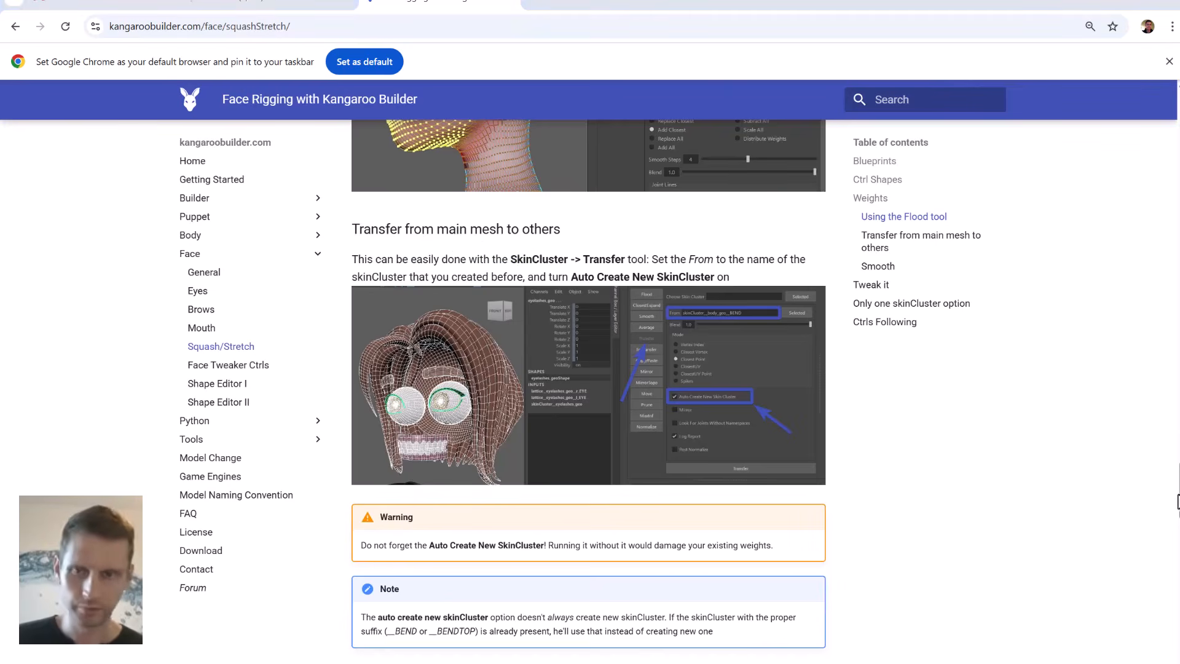
scroll(1166, 540, "down", 10)
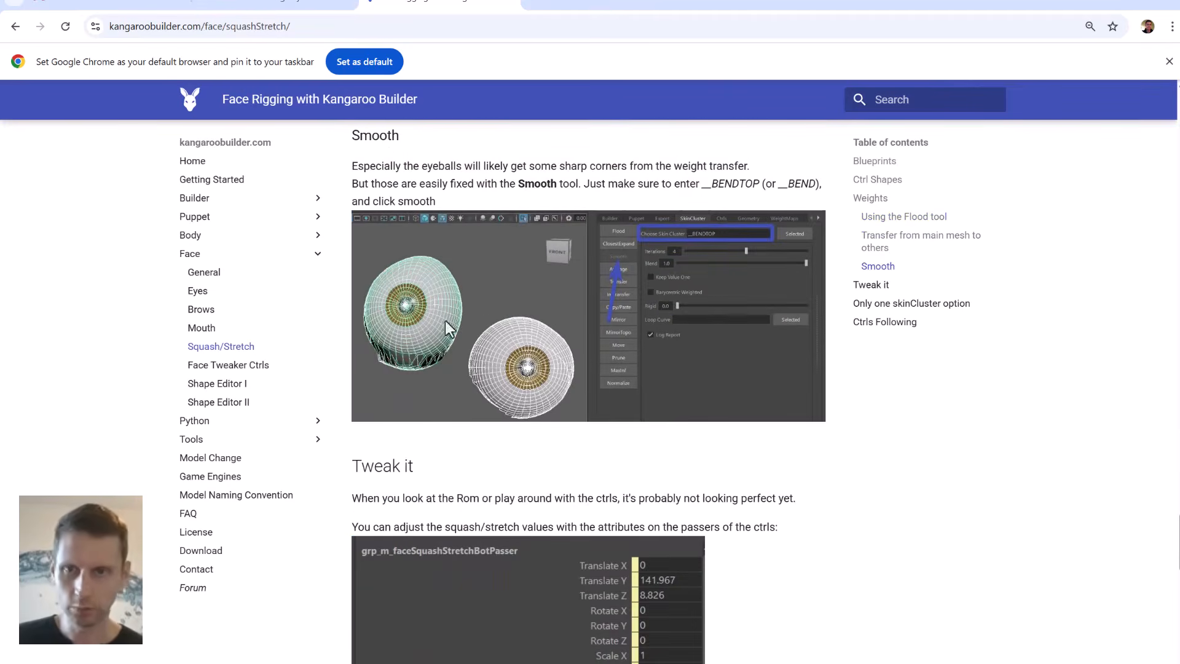
left_click_drag(1178, 533, 1152, 307)
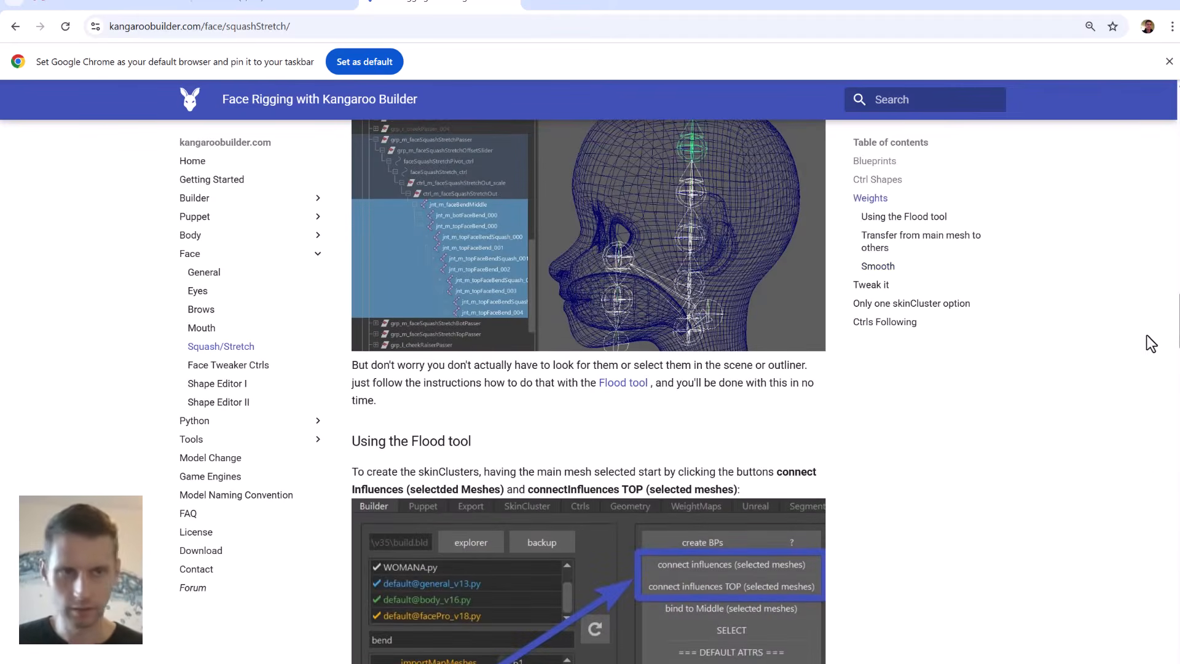
scroll(1166, 395, "down", 13)
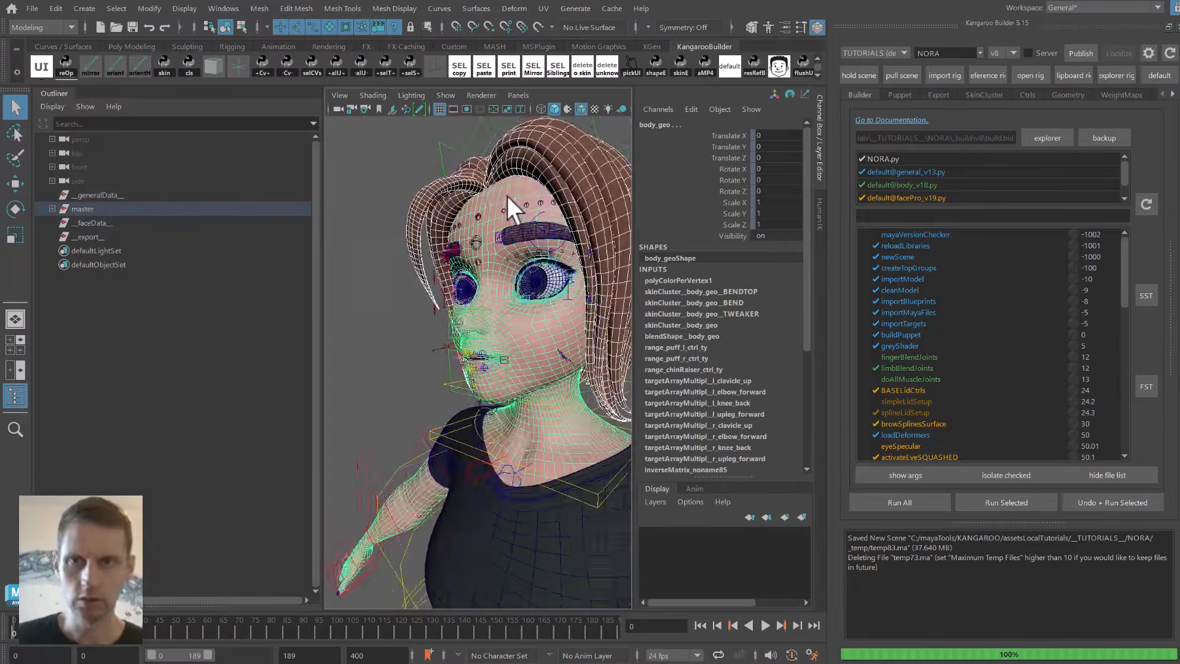
Set the Flood tool's chosen skin cluster to __BEND, load its influences for body_geo and isolate the mesh in the viewport.
left_click_drag(508, 206, 430, 212, "alt")
left_click(987, 97)
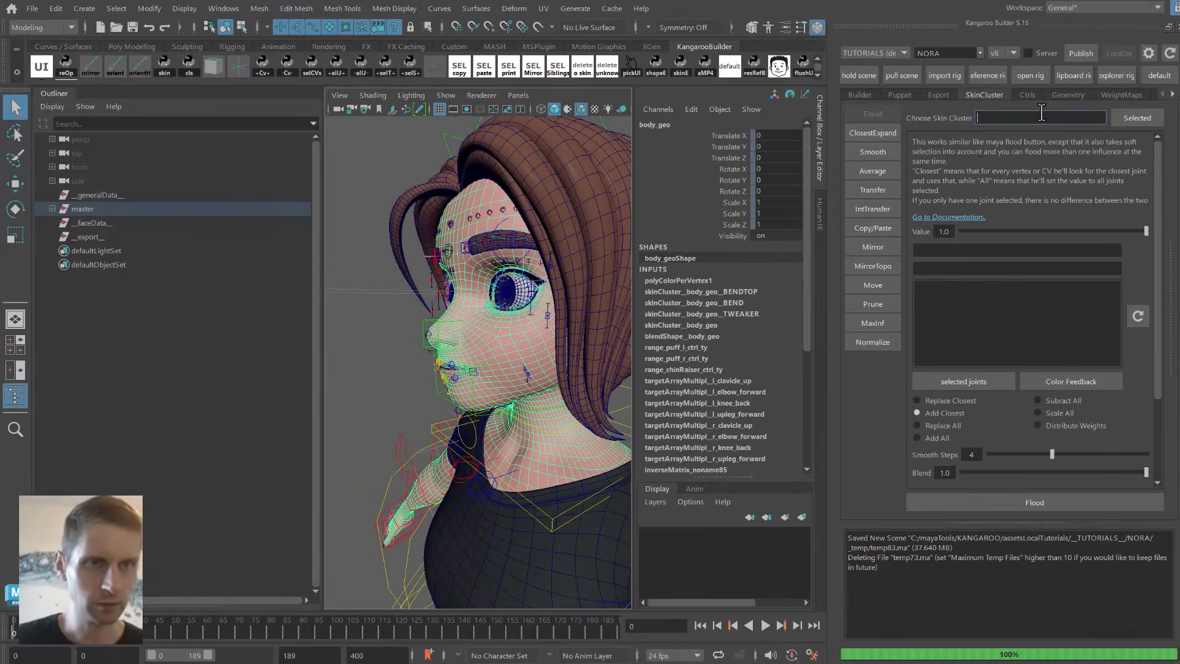
type("__BENDTOP")
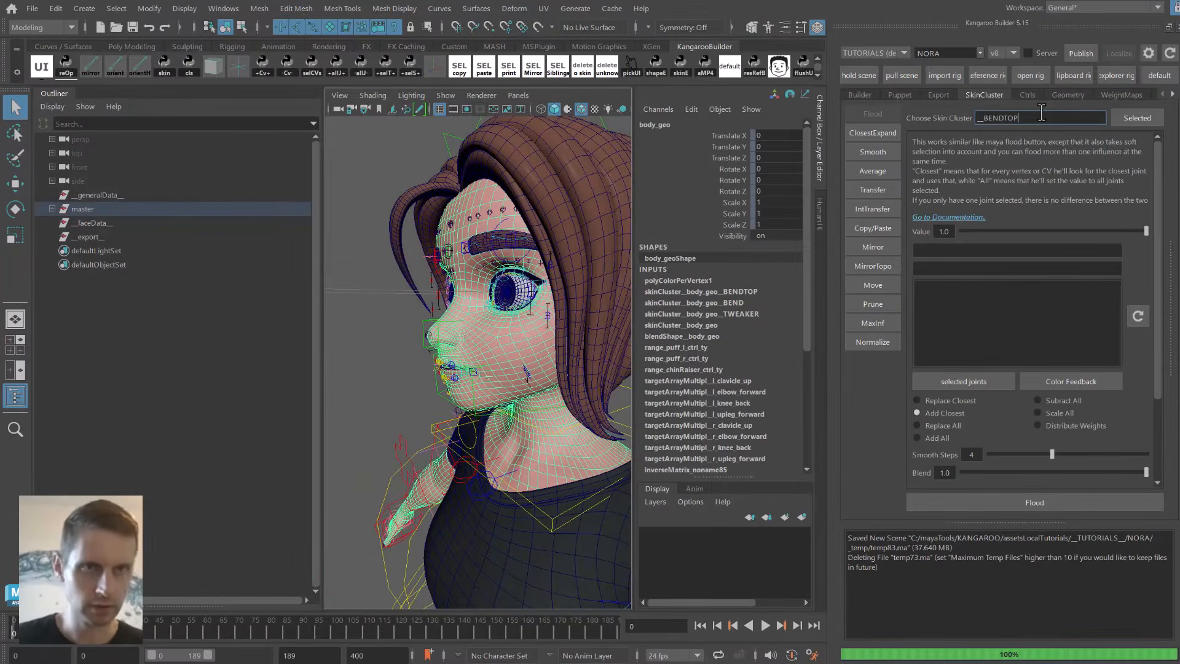
left_click(1140, 311)
left_click_drag(534, 264, 439, 198, "alt")
key("ctrl+1")
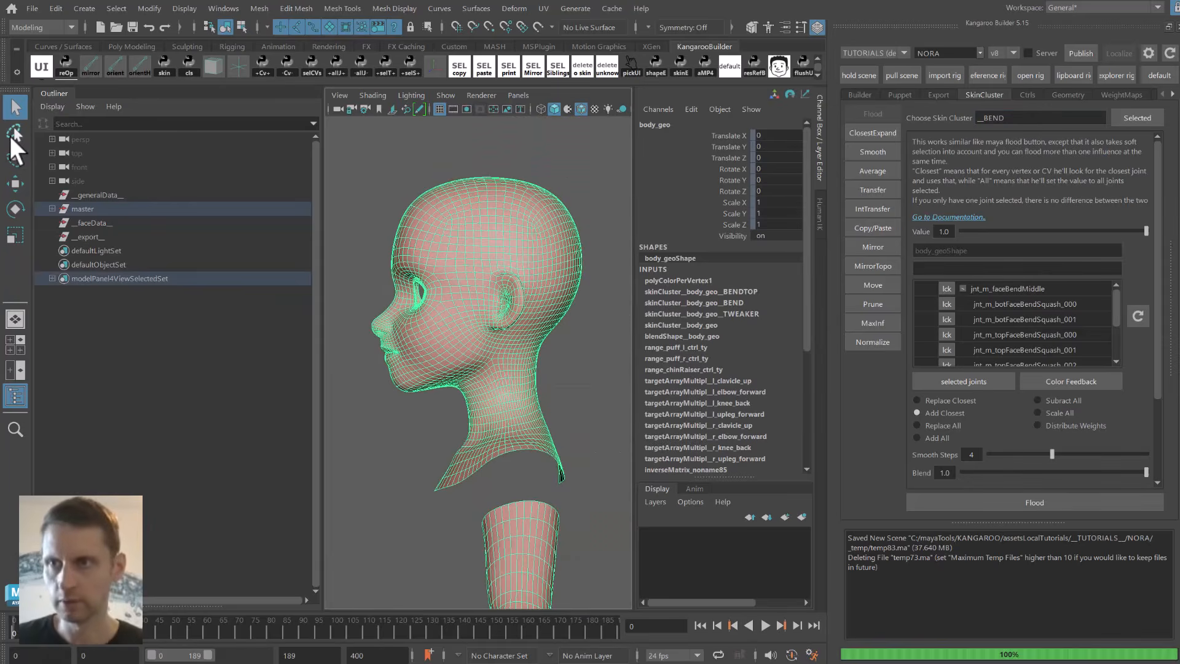
Lasso-select all body_geo vertices above the neck and flood them to jnt_m_faceBendMiddle in the __BEND skin cluster.
left_click(244, 27)
left_click(413, 193)
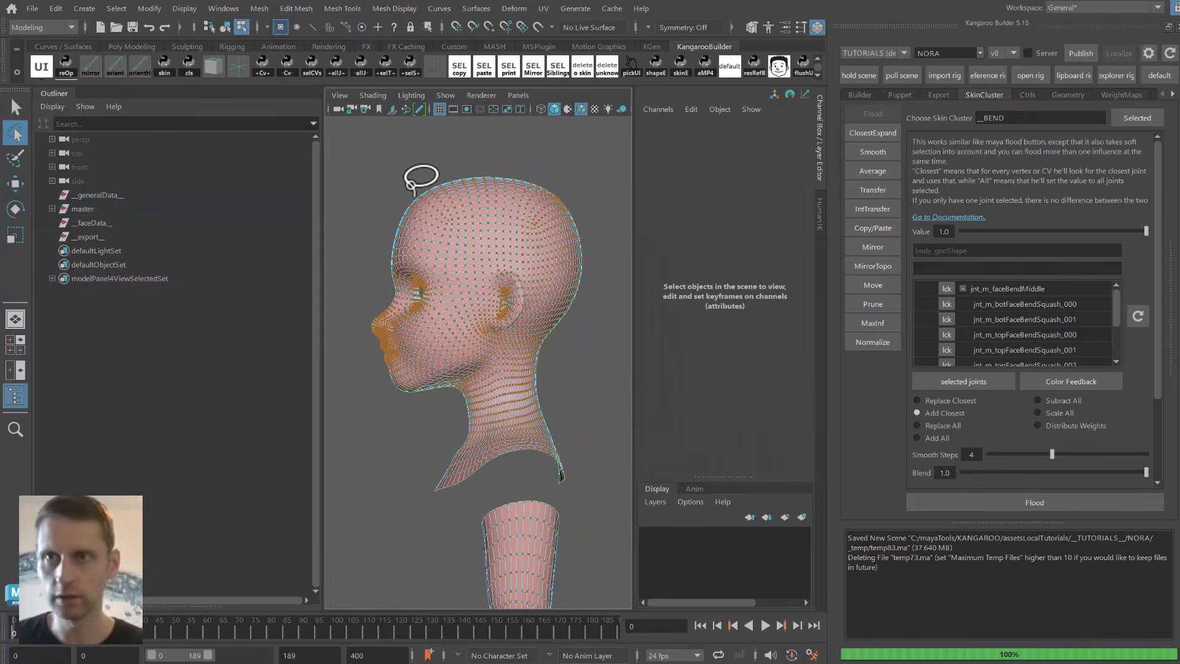
middle_click_drag(396, 178, 428, 163, "alt")
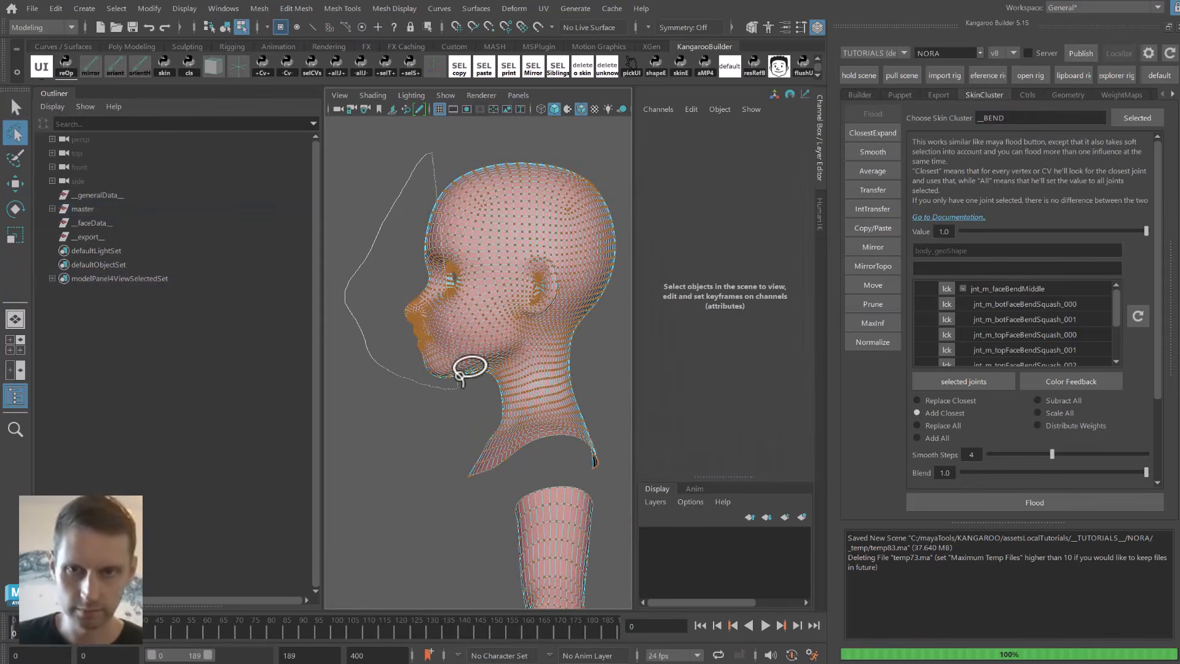
middle_click_drag(489, 213, 480, 205, "alt")
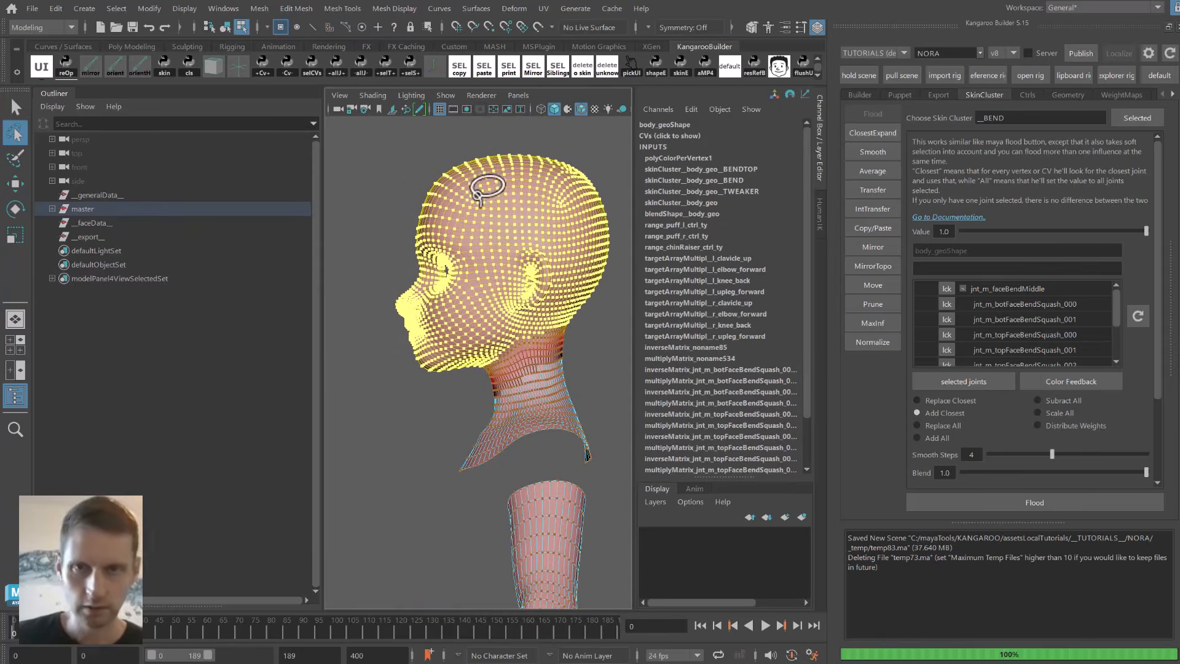
left_click(1022, 292)
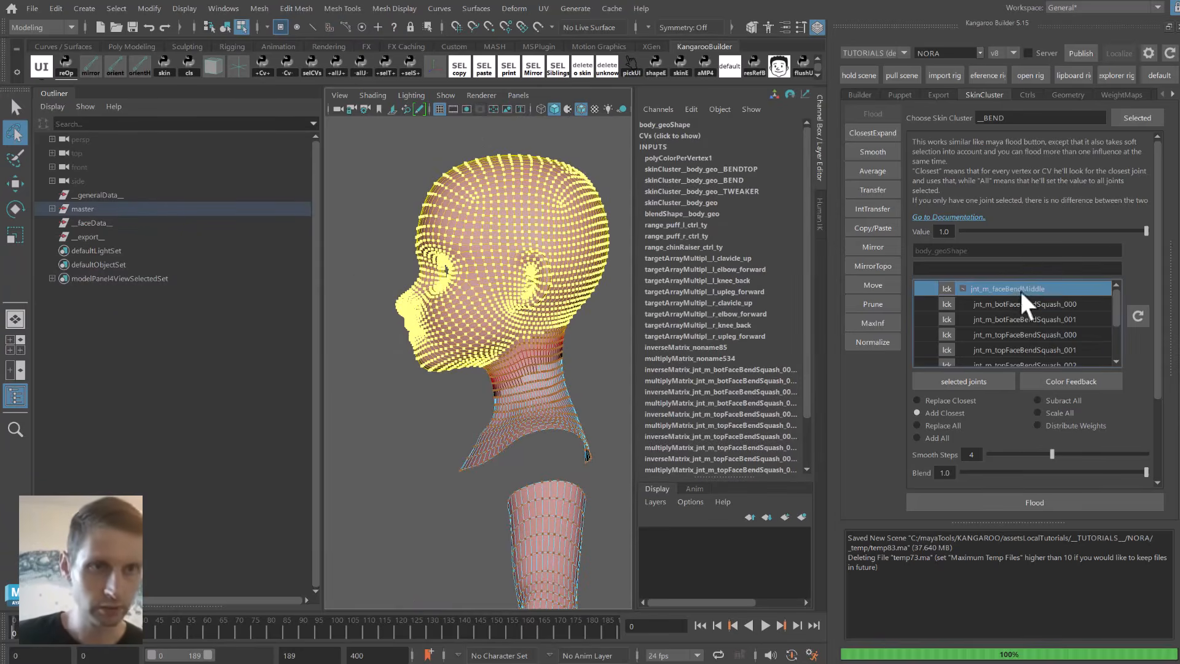
left_click(969, 502)
key("F8")
Find createBendSetup in the builder functions and create its ROM animation.
left_click(861, 95)
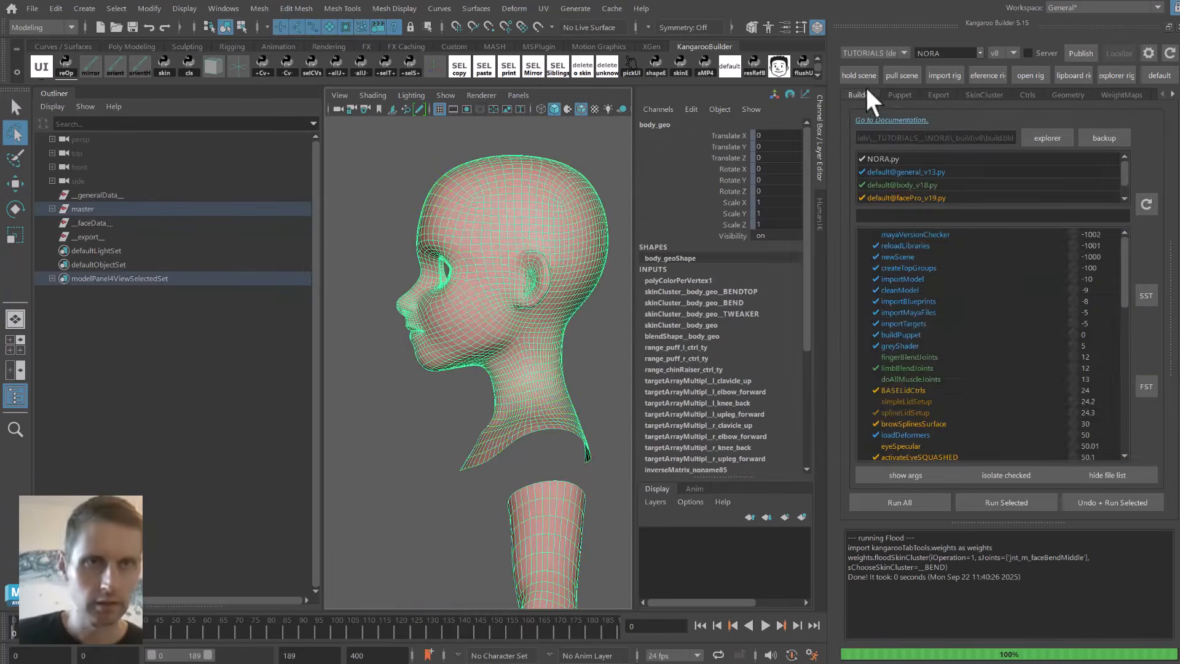
left_click(941, 211)
type("bend")
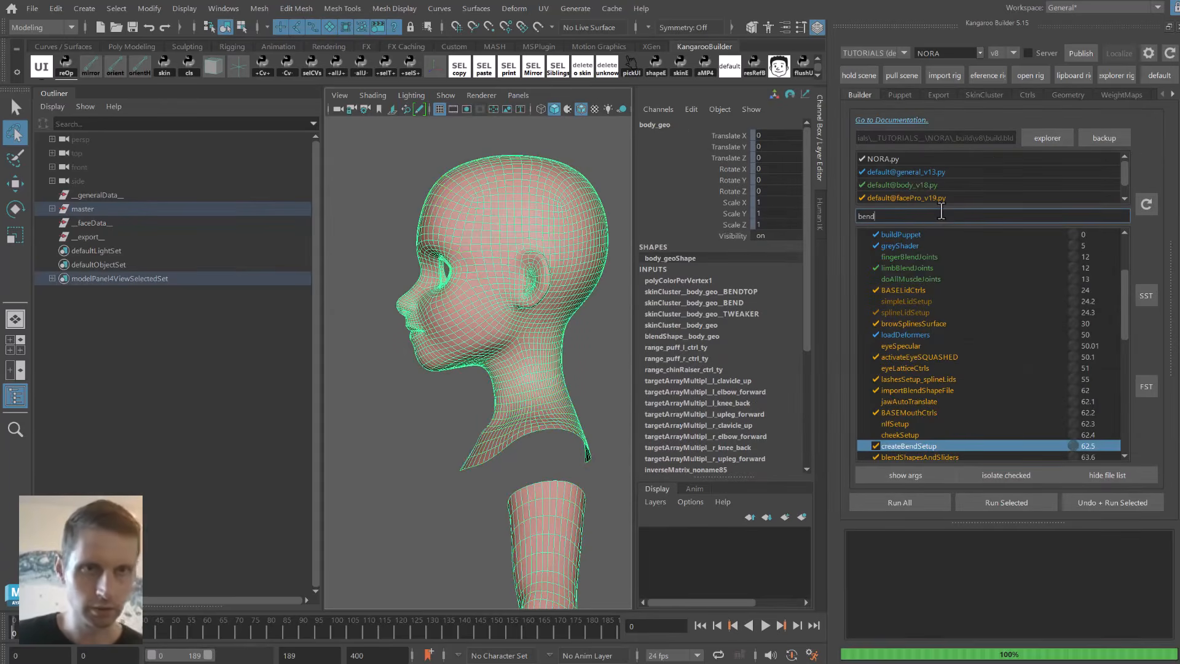
left_click_drag(1163, 264, 1065, 247)
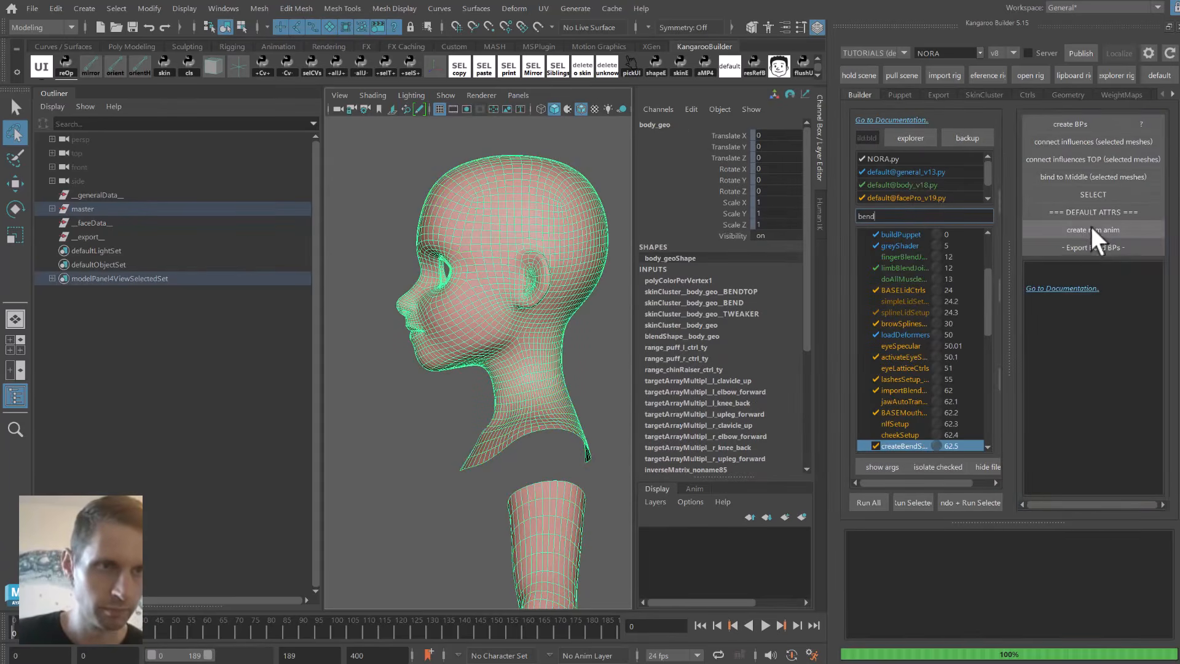
left_click(1090, 227)
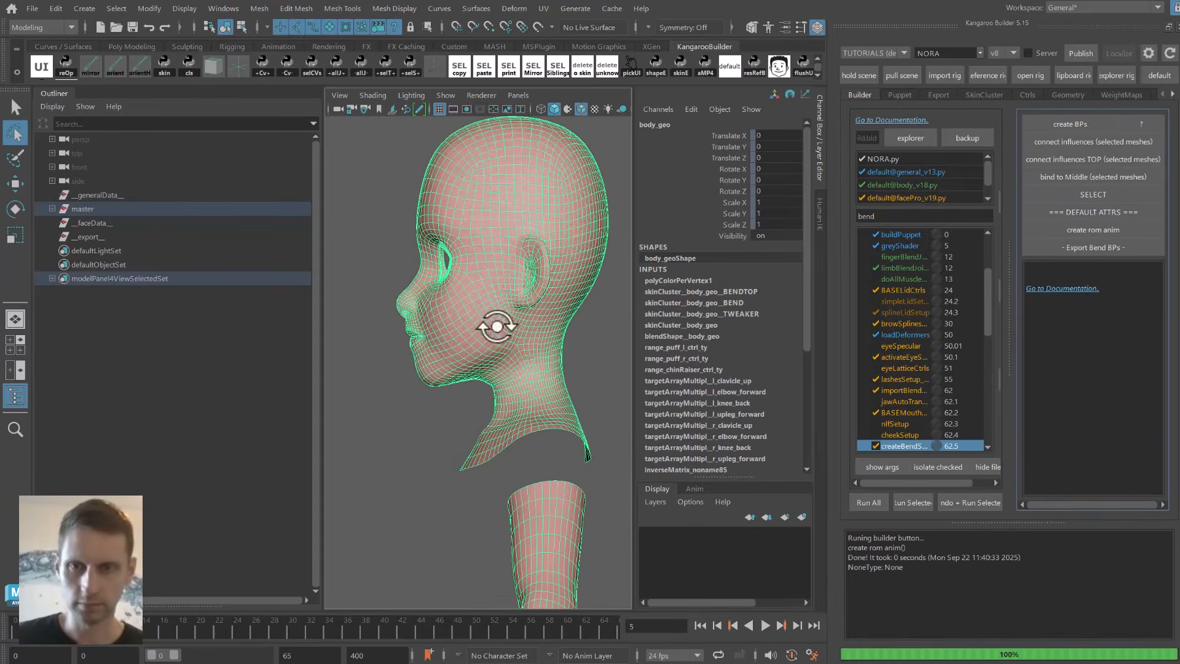
Lasso-select the vertices of the lower face below the nose bridge and flood them to jnt_m_botFaceBendSquash_001 in __BEND.
left_click_drag(497, 327, 499, 335, "alt")
key("space")
left_click_drag(501, 337, 473, 261)
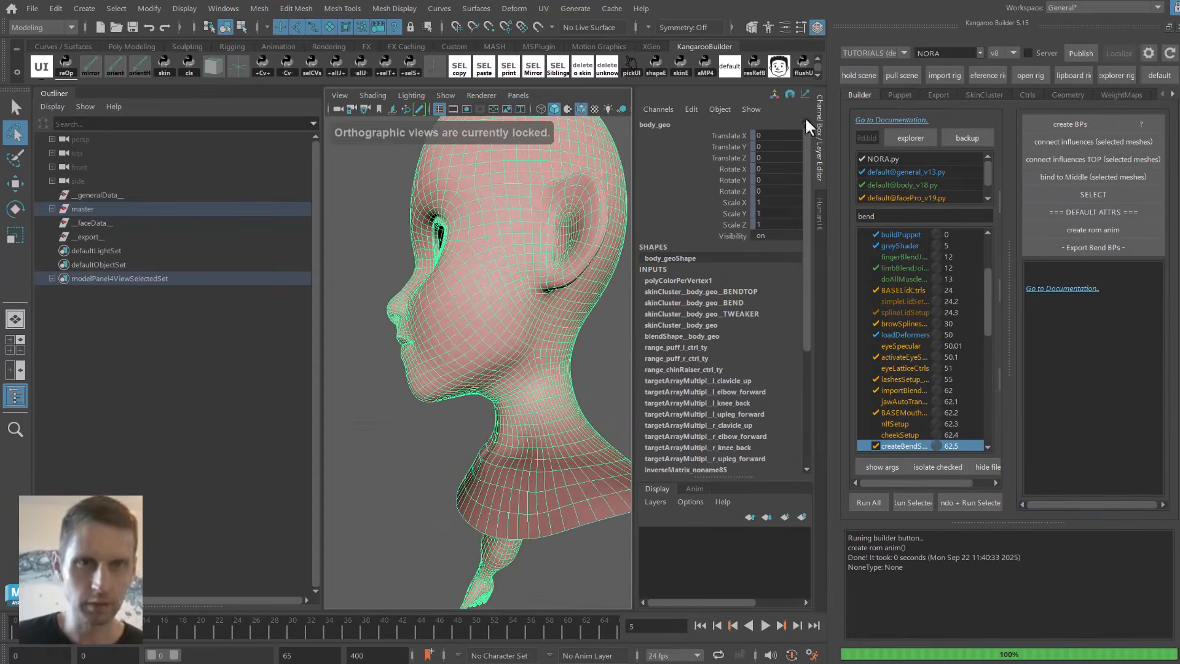
key("space")
left_click_drag(355, 307, 461, 279, "alt")
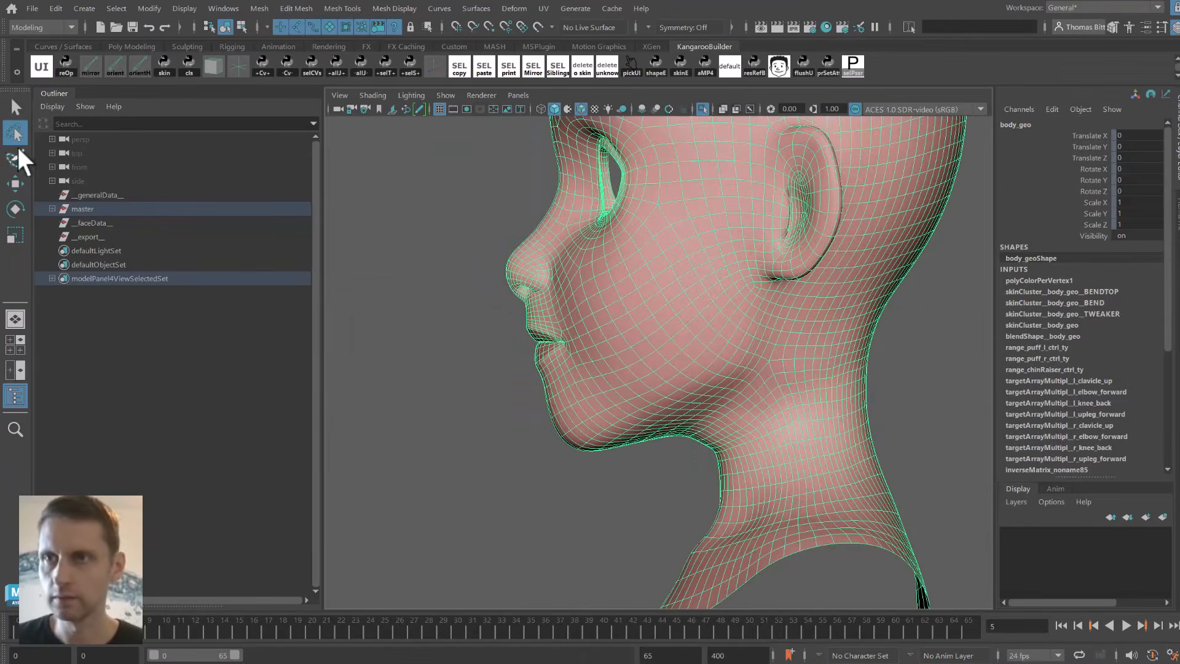
right_click_drag(536, 244, 484, 247)
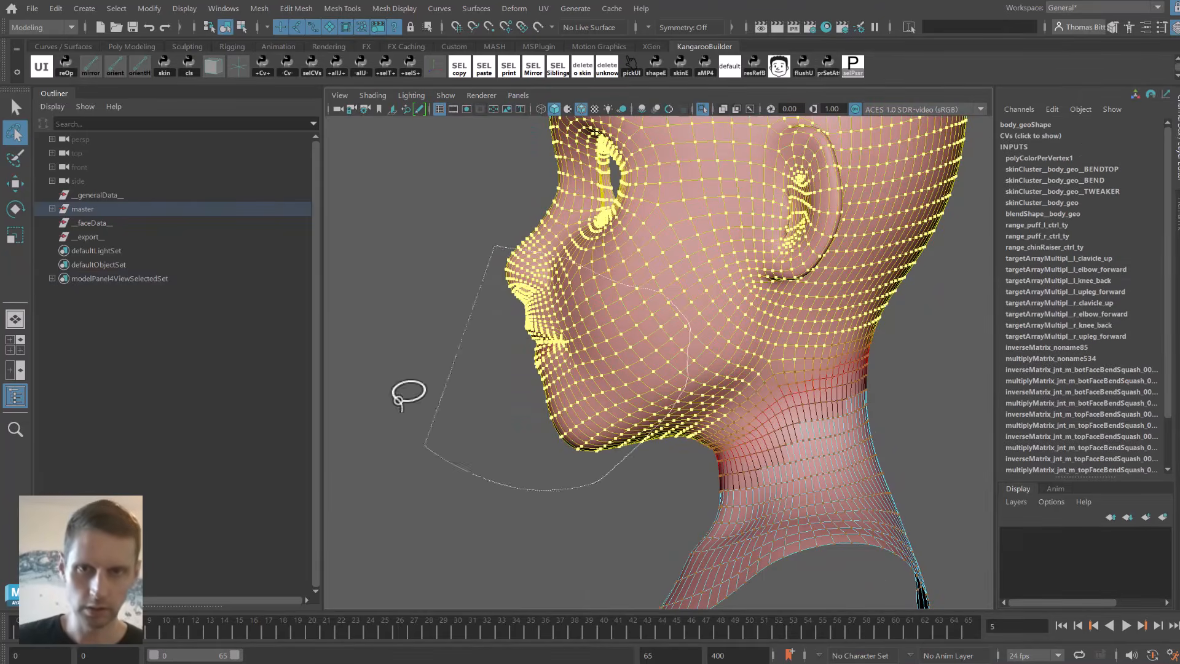
left_click_drag(404, 393, 535, 271)
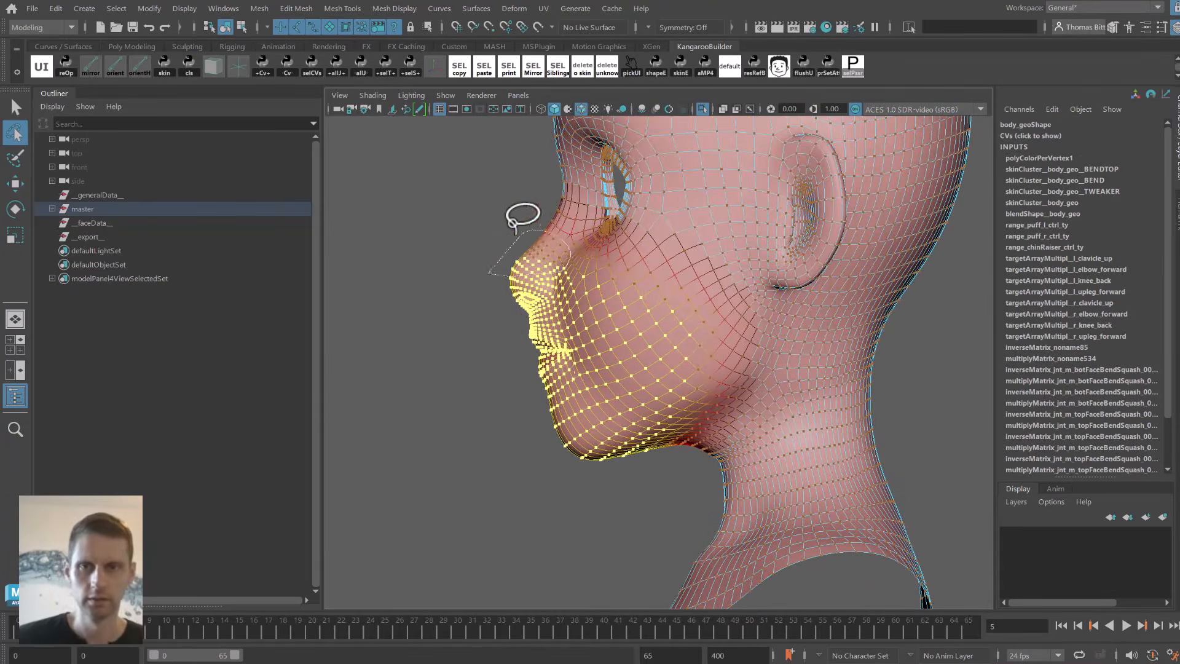
left_click_drag(1178, 233, 667, 224)
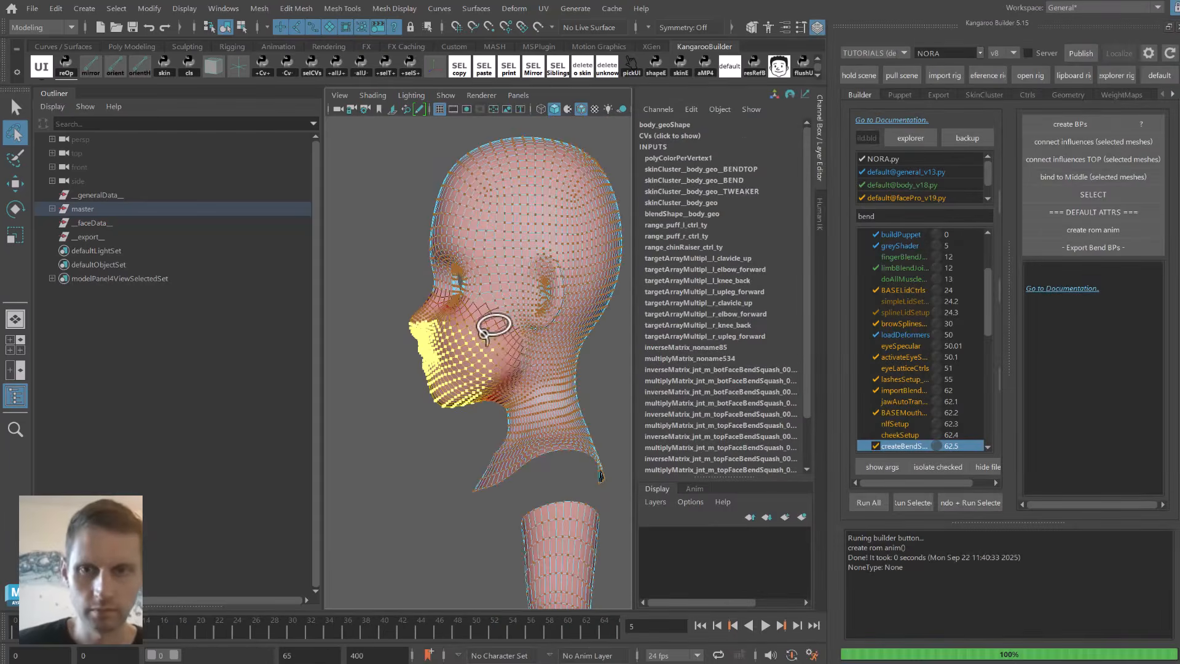
left_click(977, 95)
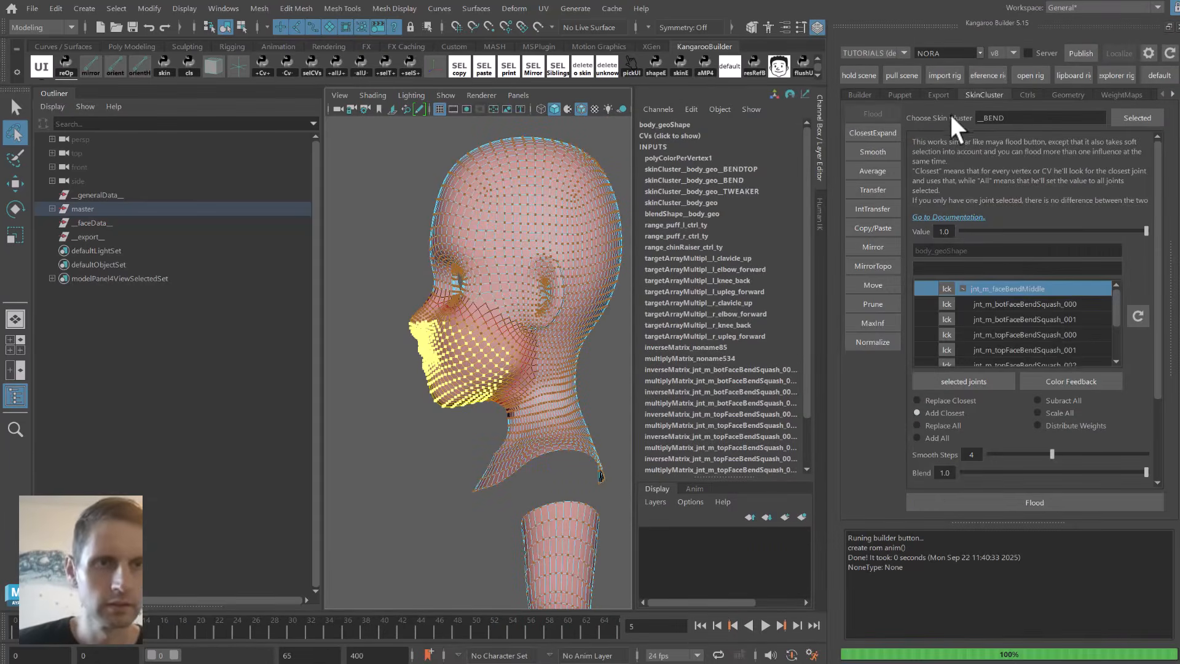
left_click(1053, 319)
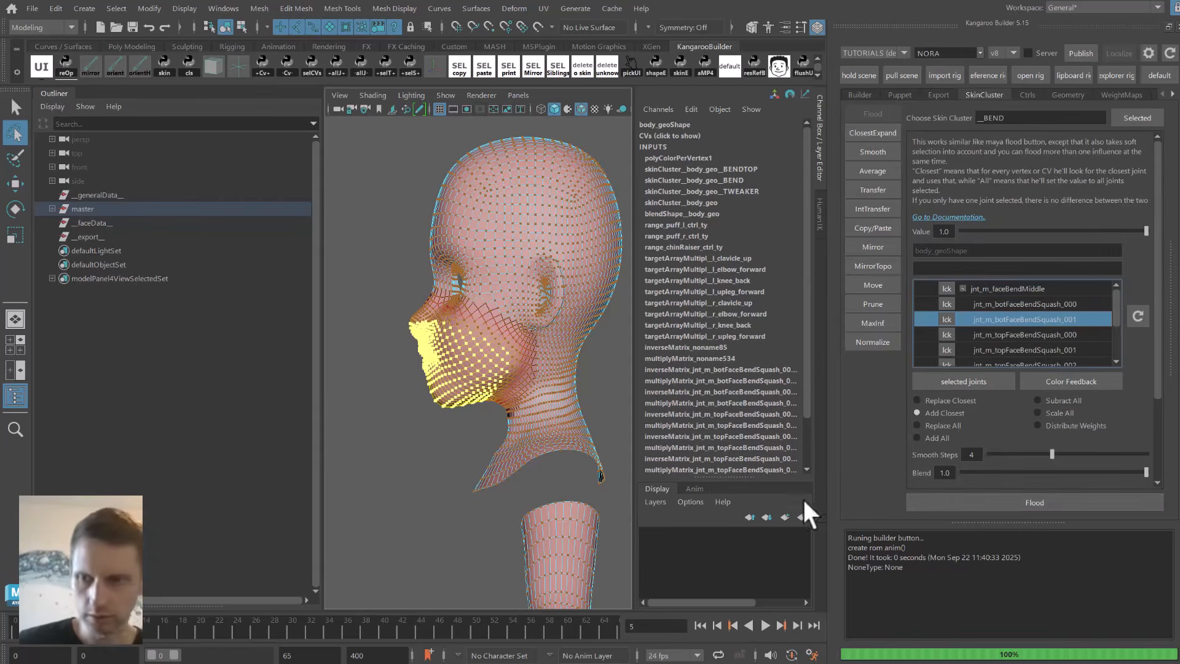
left_click(966, 503)
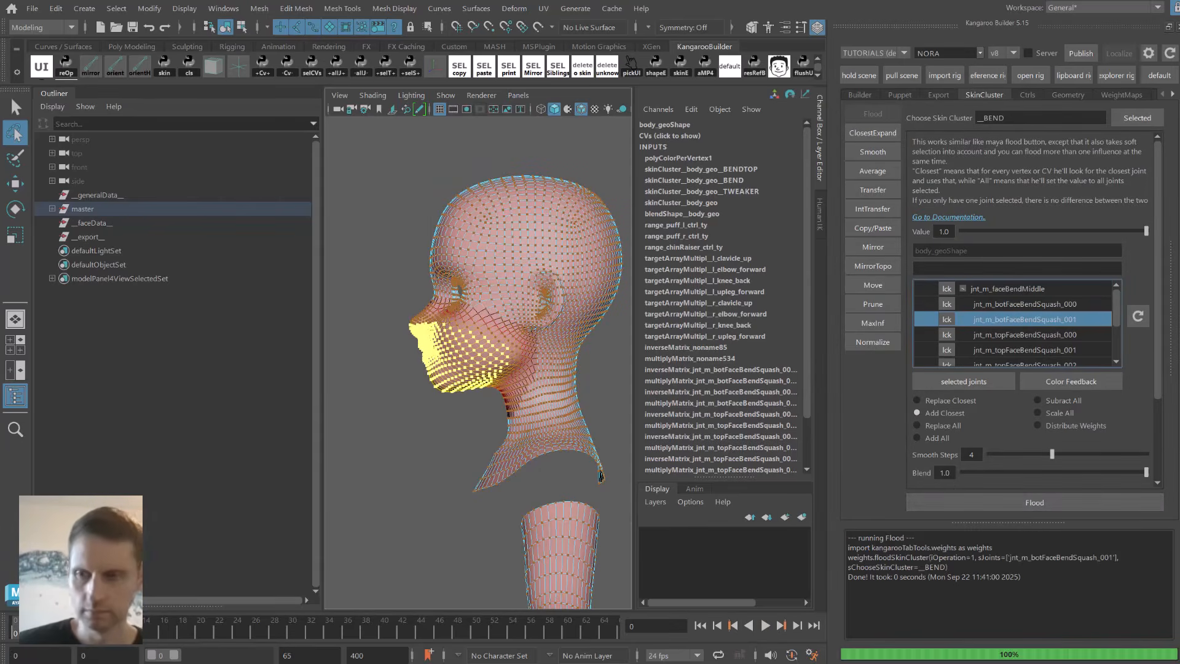
Scrub the ROM animation to frame 25 and inspect the lower face deformation of body_geo in the perspective view.
mouse_move(36, 634)
left_mouse_down()
mouse_move(273, 619)
mouse_move(245, 621)
left_mouse_up()
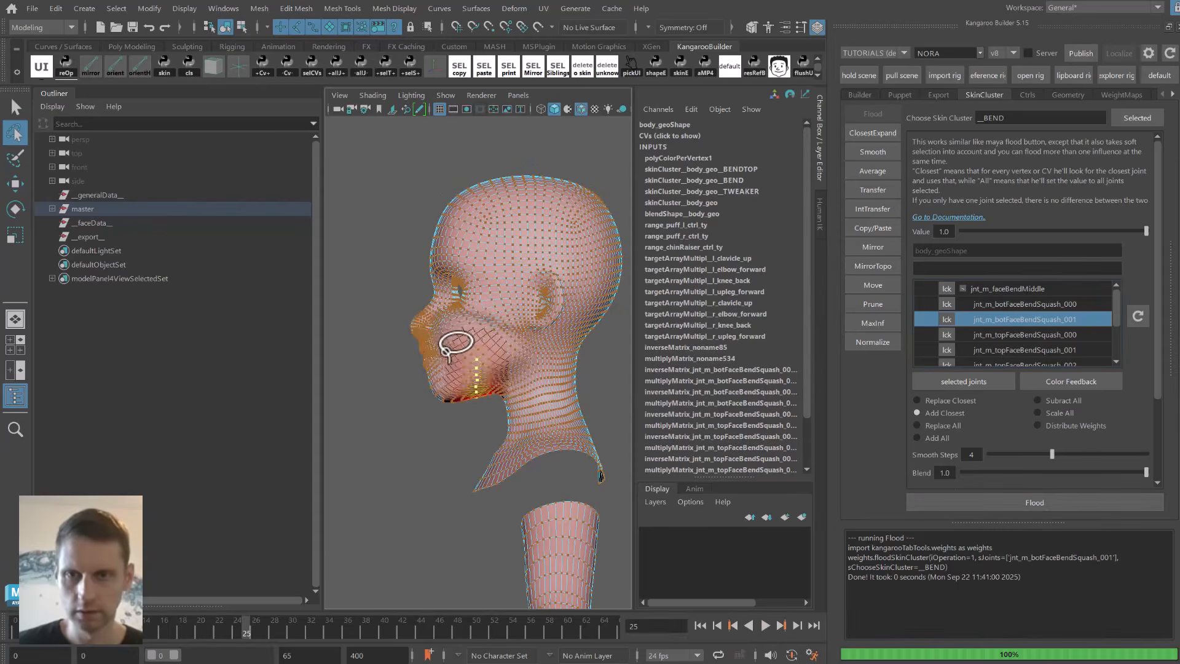
key("space")
left_click_drag(481, 364, 482, 332)
left_click_drag(482, 332, 541, 316, "alt")
middle_click_drag(541, 316, 473, 345, "alt")
scroll(517, 378, "up", 5)
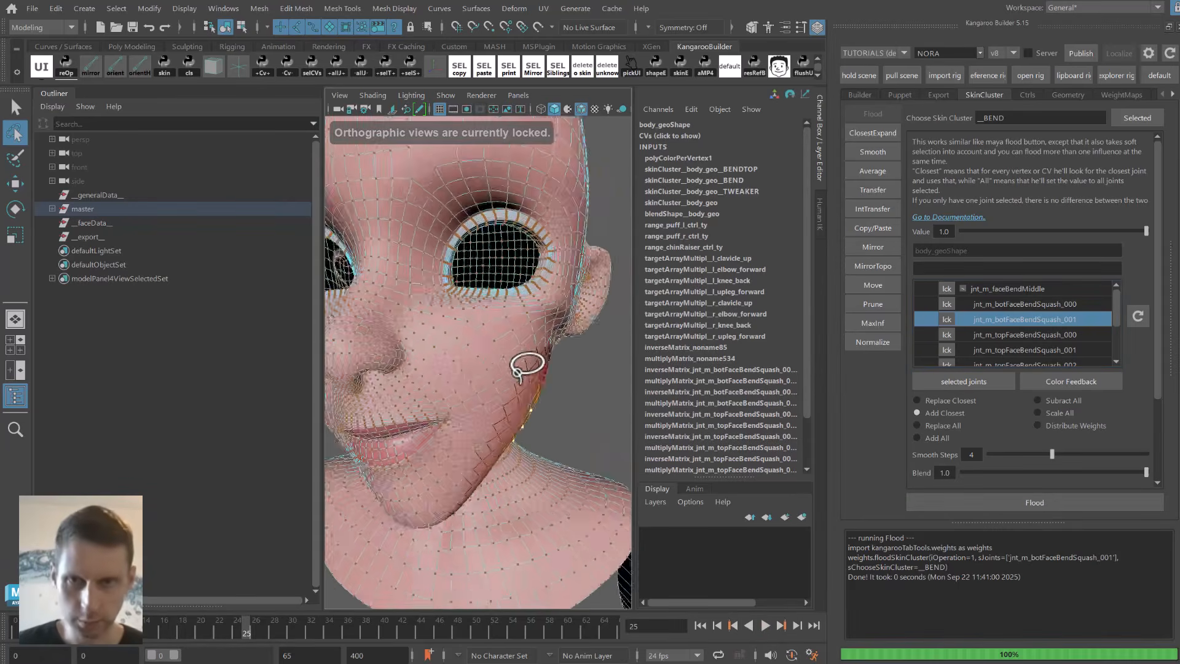
middle_click_drag(516, 378, 493, 380, "alt")
key("F8")
left_click_drag(495, 378, 527, 365, "alt")
middle_click_drag(516, 371, 506, 381, "alt")
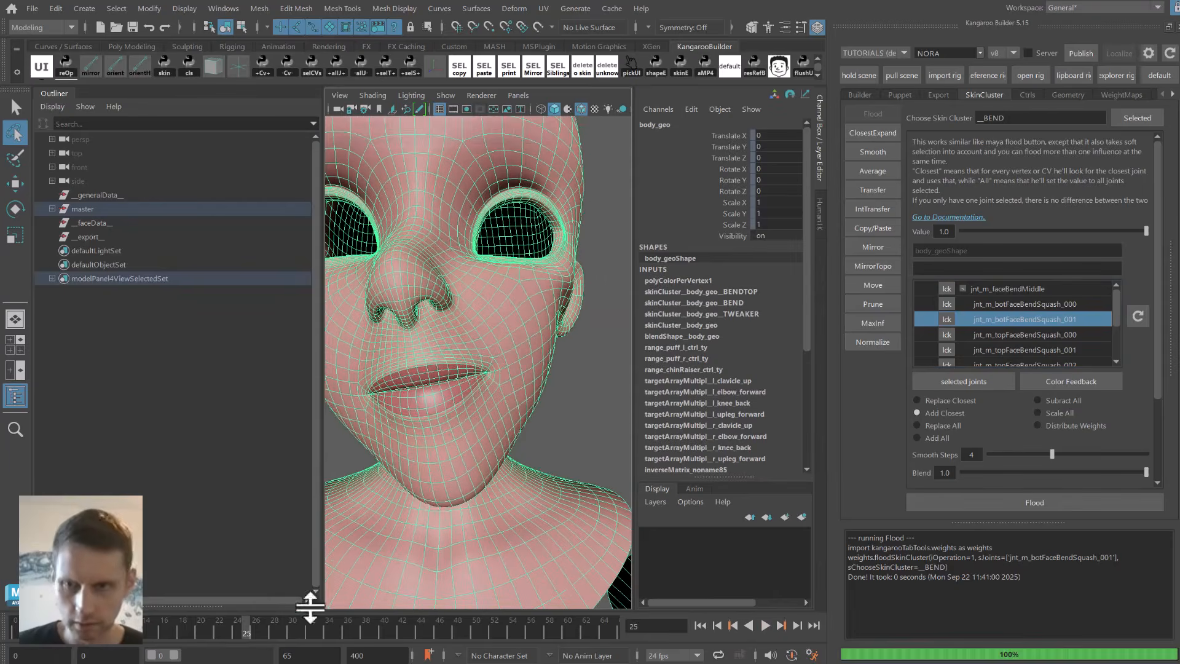
left_click_drag(232, 620, 245, 612)
left_click_drag(390, 422, 435, 381, "alt")
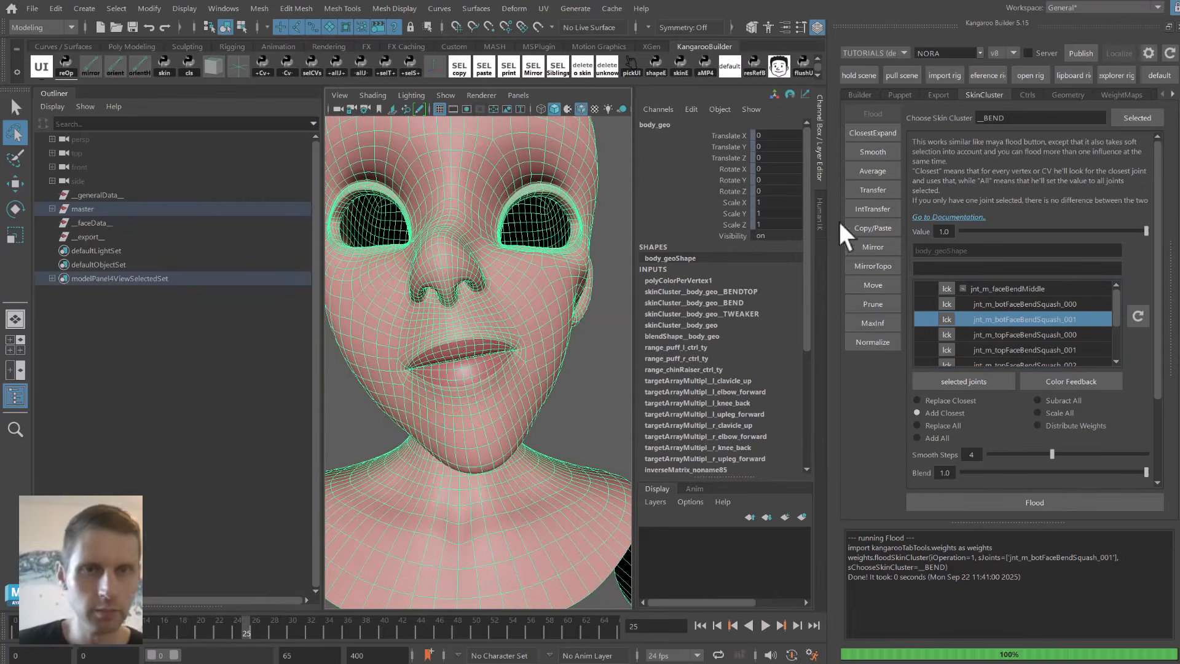
Smooth body_geo's __BEND weights with 16 iterations and again with 6 iterations, and play the ROM animation.
left_click(876, 154)
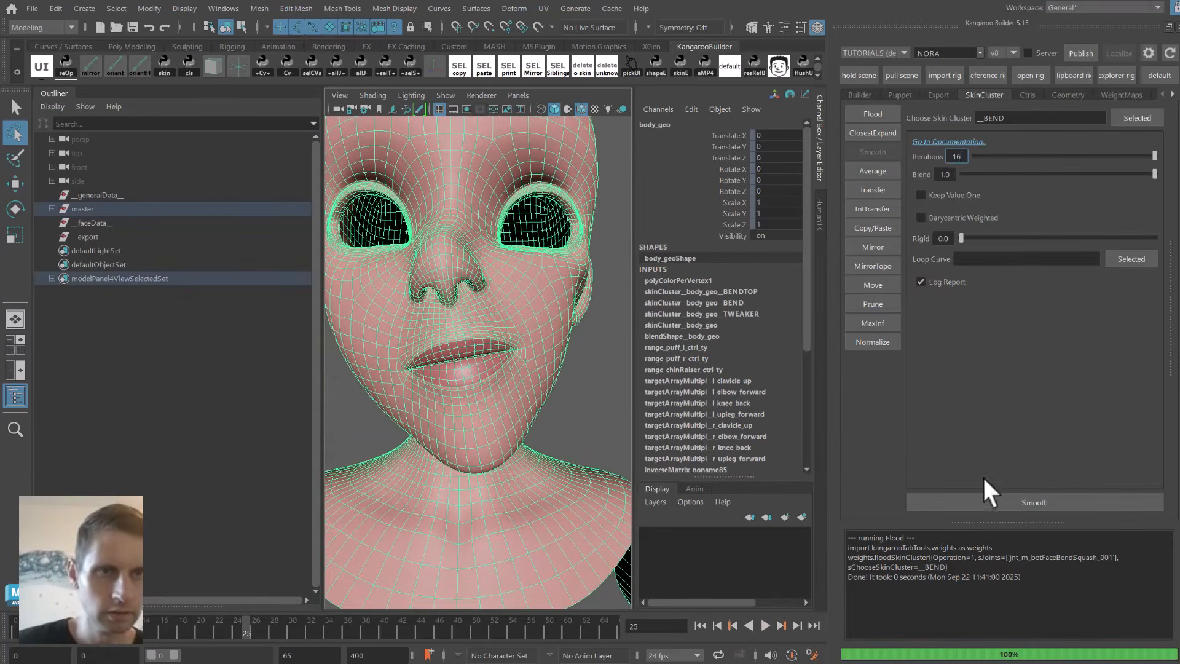
type("16")
left_click(982, 499)
left_click_drag(453, 369, 515, 292, "alt")
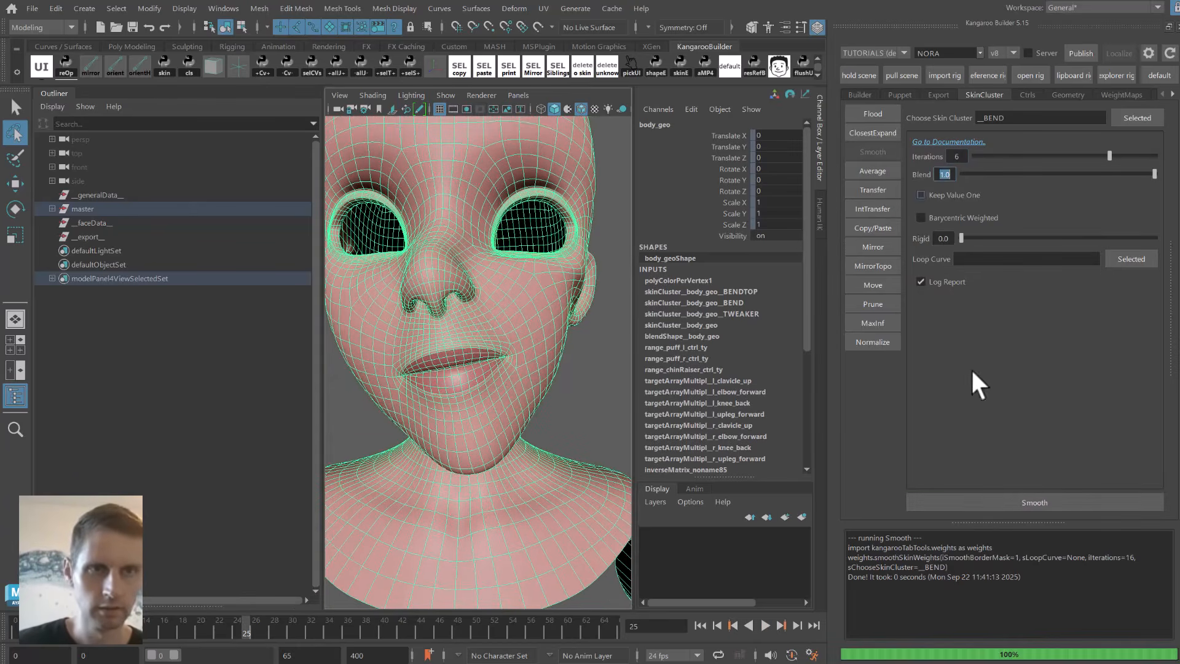
left_click(962, 500)
right_click_drag(500, 377, 343, 443, "alt")
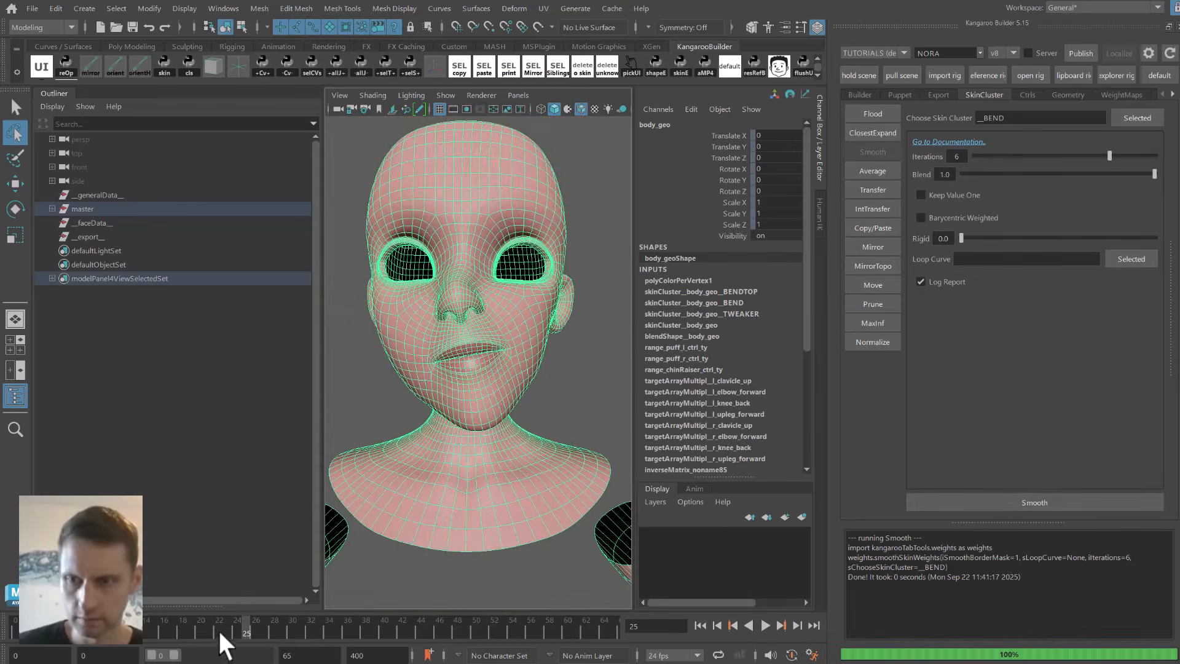
key("alt+v")
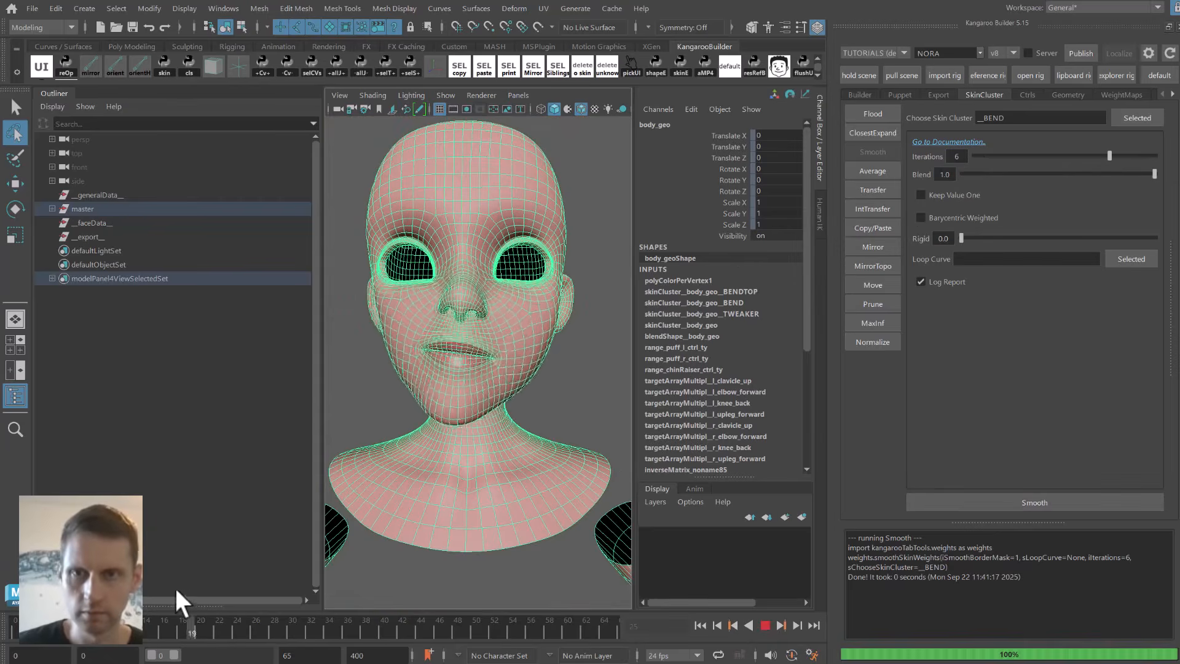
Stop the playback, show the full rig, and test faceSquashStretchBot_ctrl by moving it twice, undoing each move.
key("alt+v")
key("ctrl+1")
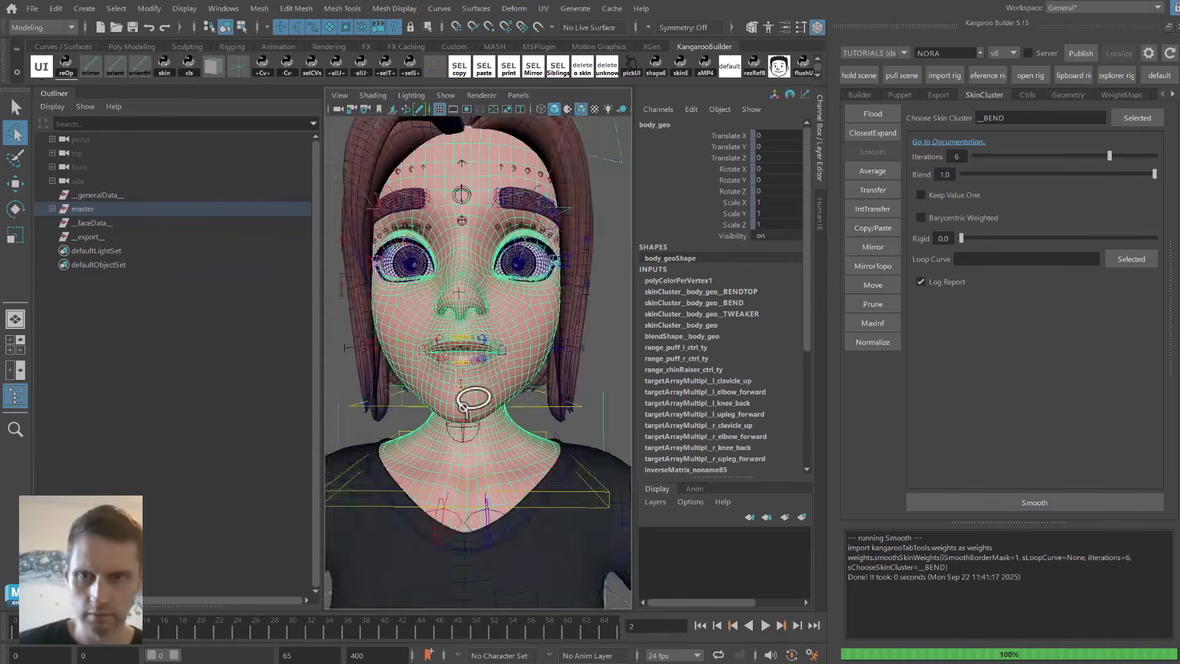
mouse_move(464, 416)
left_mouse_down("alt")
mouse_move(398, 441)
mouse_move(456, 419)
mouse_move(481, 424)
left_mouse_up("alt")
key("q")
left_click(409, 445)
key("w")
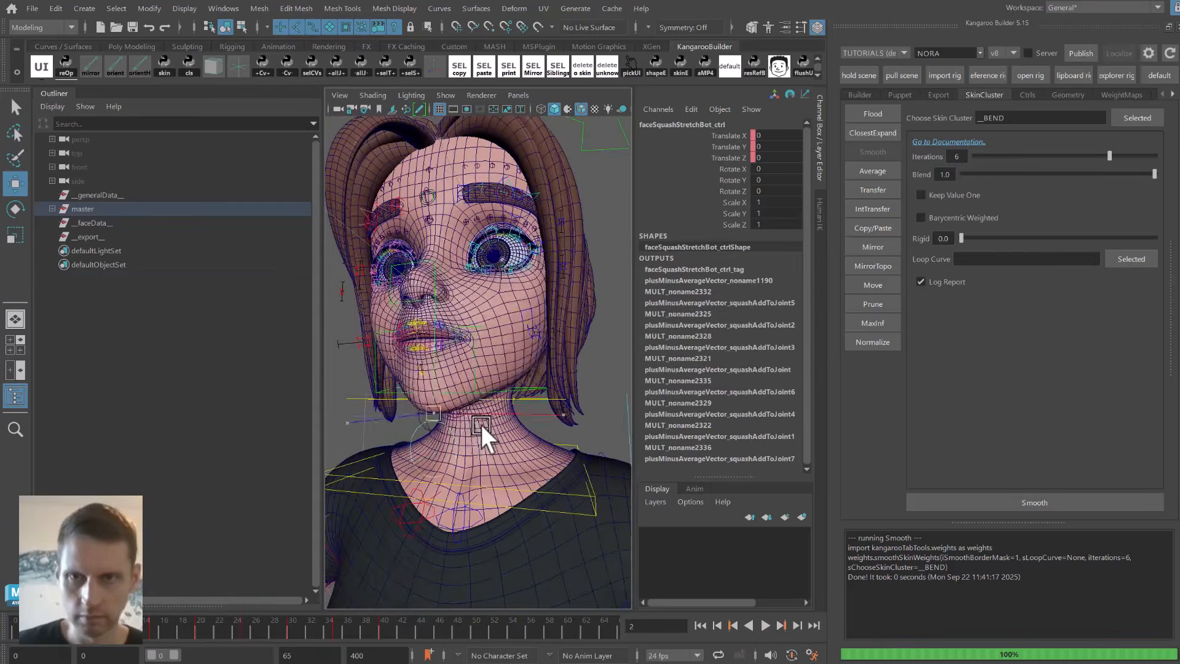
middle_click_drag(481, 425, 496, 401)
key("ctrl+z")
left_click_drag(496, 401, 509, 417, "alt")
middle_click_drag(508, 416, 491, 368)
key("ctrl+z")
left_click_drag(497, 351, 449, 327, "alt")
Select body_geo and isolate it in the orthographic side view.
key("q")
left_click(422, 248)
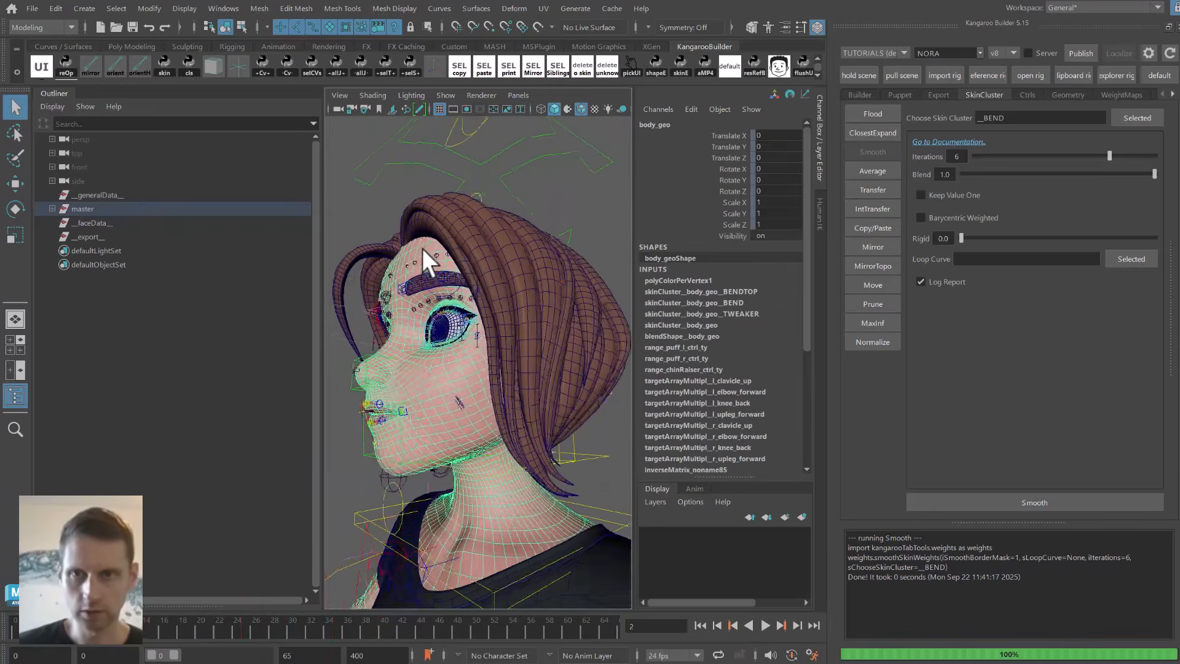
key("space")
left_click_drag(415, 258, 482, 262)
key("ctrl+1")
middle_click_drag(485, 285, 475, 300, "alt")
left_click_drag(455, 265, 413, 206, "alt")
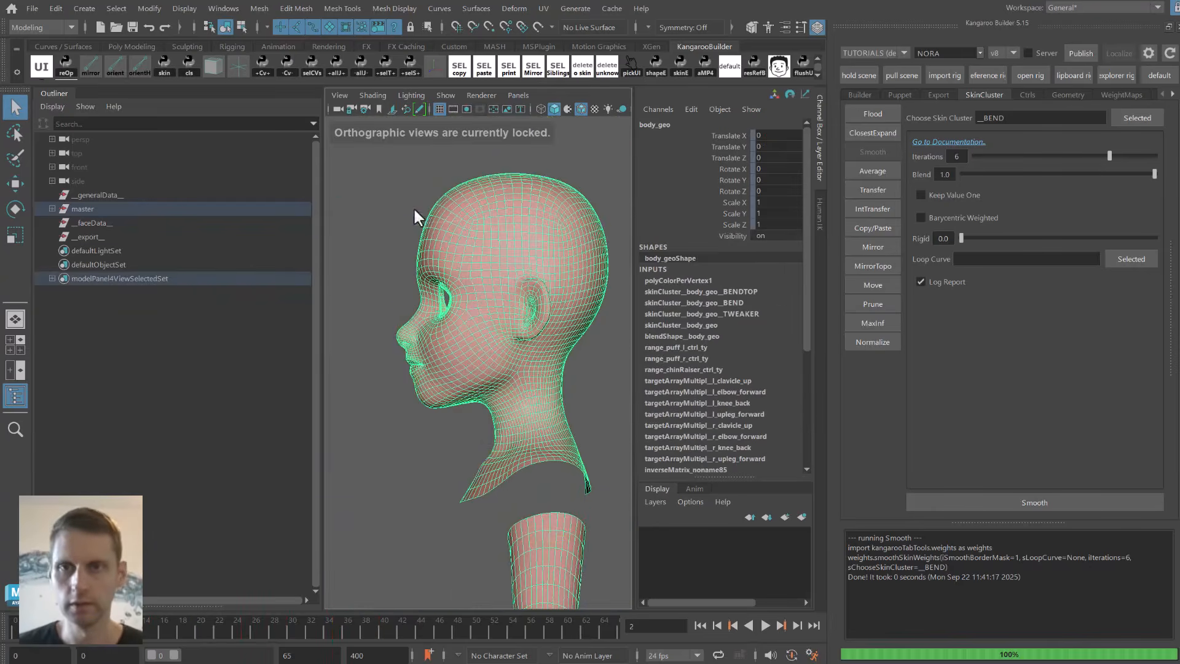
key("F9")
key("F8")
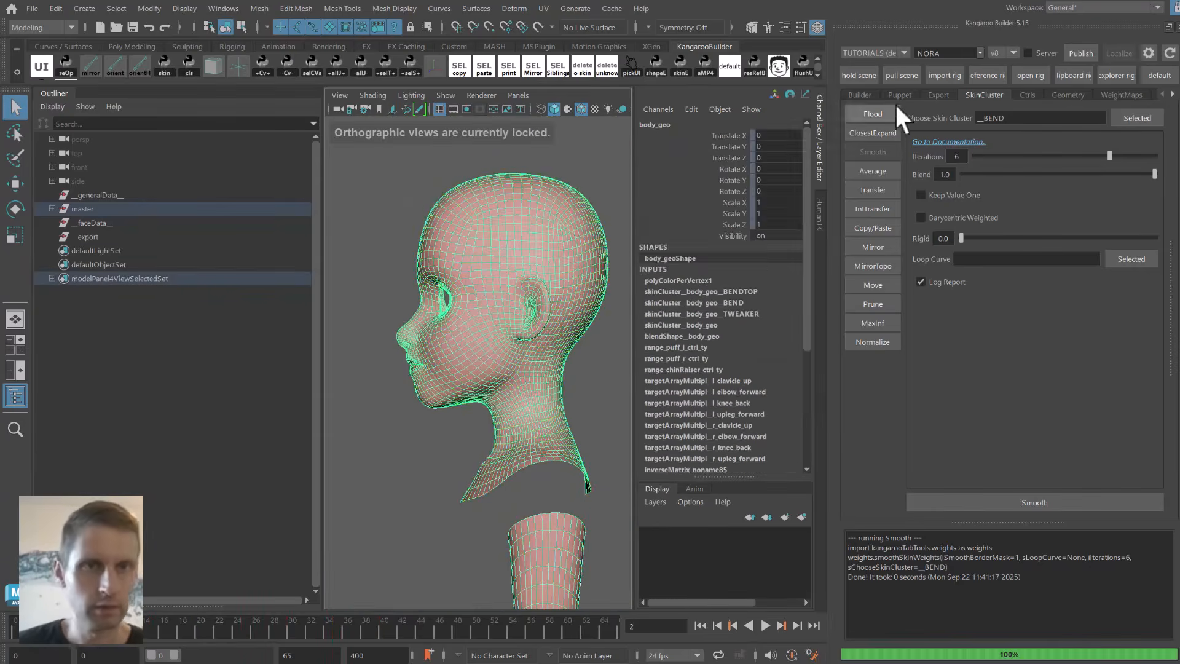
Set up Flood for the __BENDTOP skin cluster with joints jnt_m_topFaceBendSquash_000 through jnt_m_topFaceBendSquash_004 selected.
left_click(875, 112)
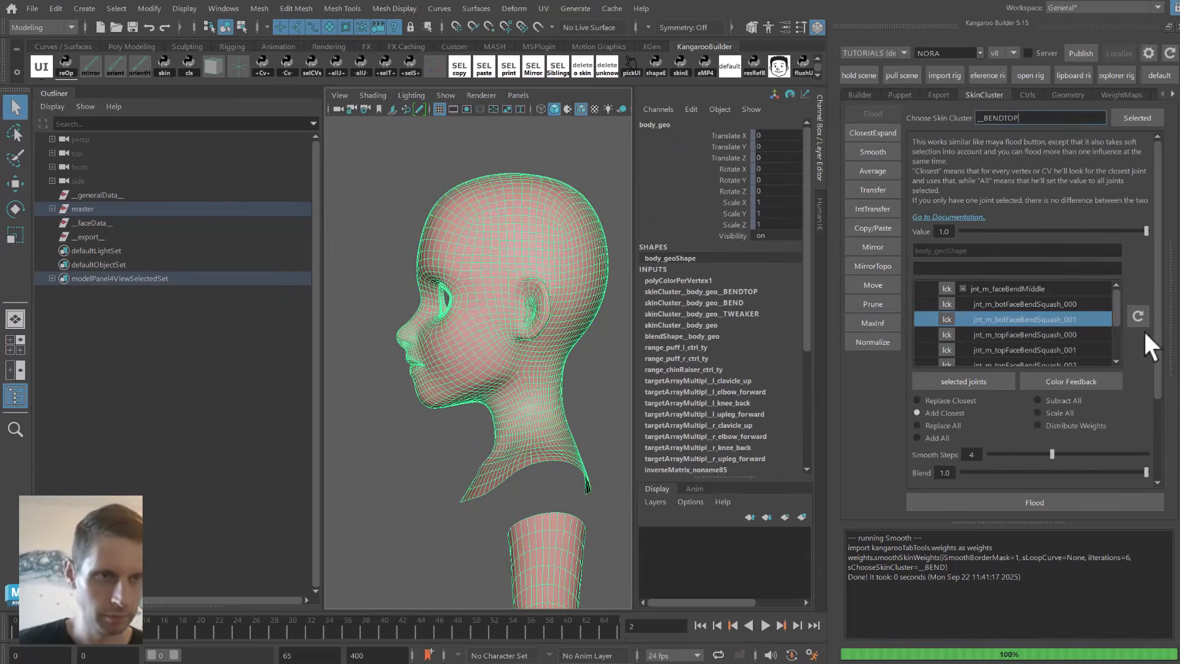
scroll(1101, 305, "down", 1)
left_click(1032, 321)
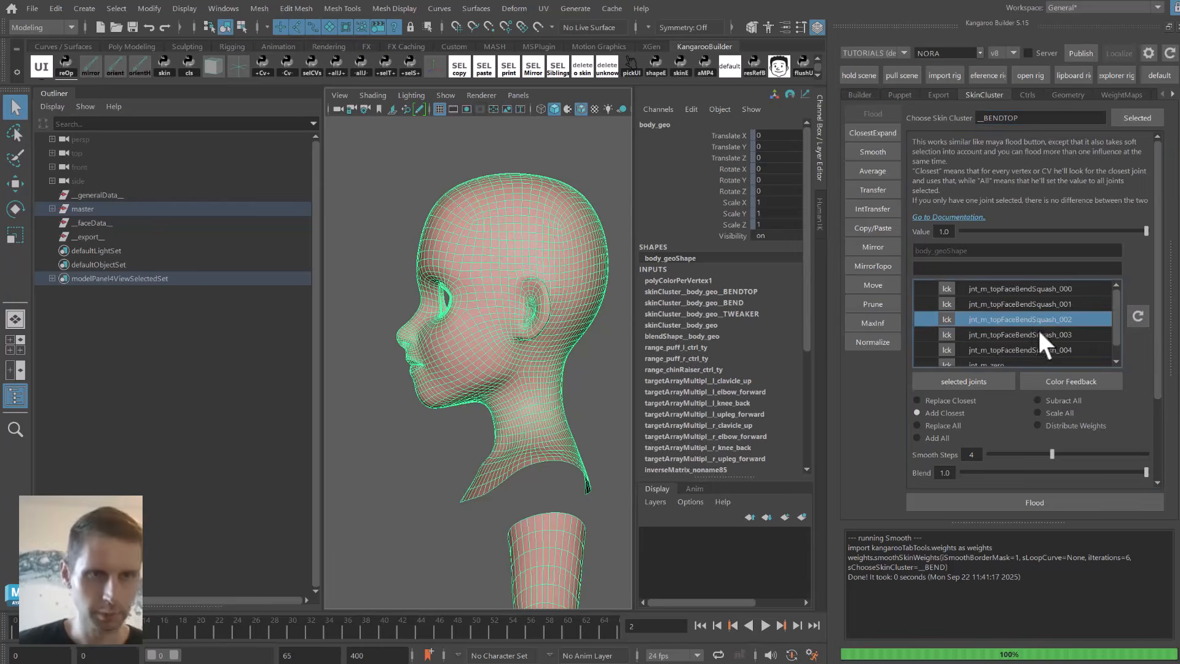
key("ctrl+a")
left_click_drag(1116, 330, 1117, 300)
left_click(1014, 357, "ctrl")
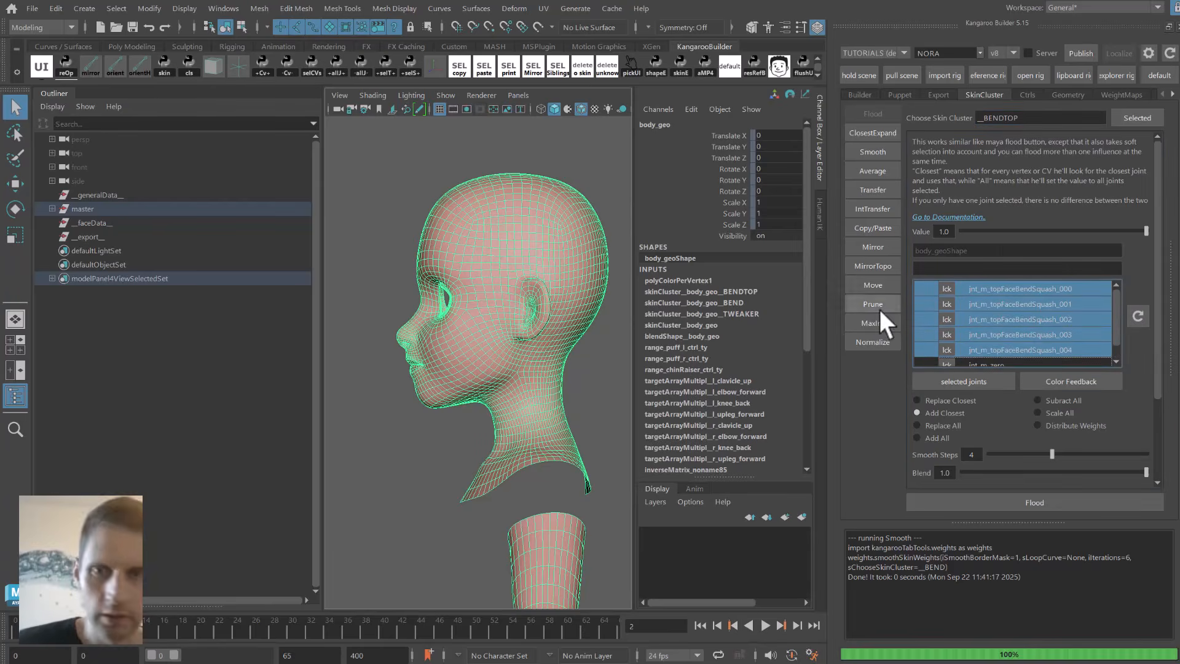
Lasso-select body_geo's head and face vertices above the neck and flood them to the chosen top face joints with Add Closest.
left_click_drag(521, 267, 511, 270, "alt")
right_click_drag(510, 270, 393, 270)
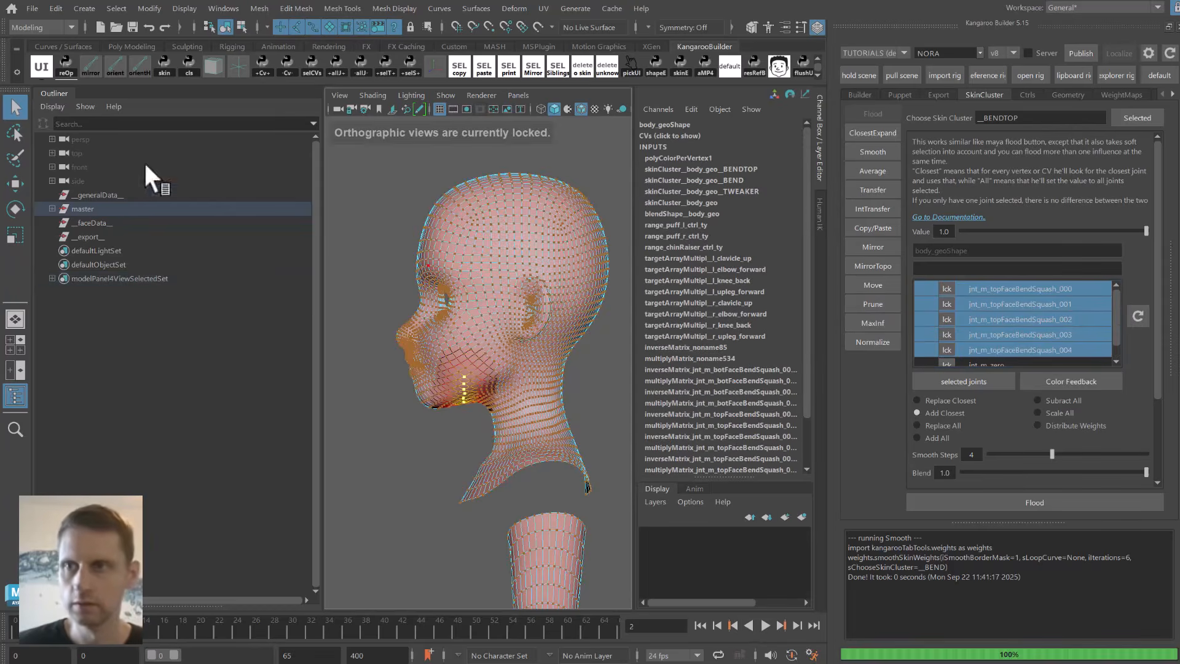
left_click(15, 134)
mouse_move(389, 212)
left_mouse_down()
mouse_move(372, 376)
mouse_move(462, 396)
left_mouse_up()
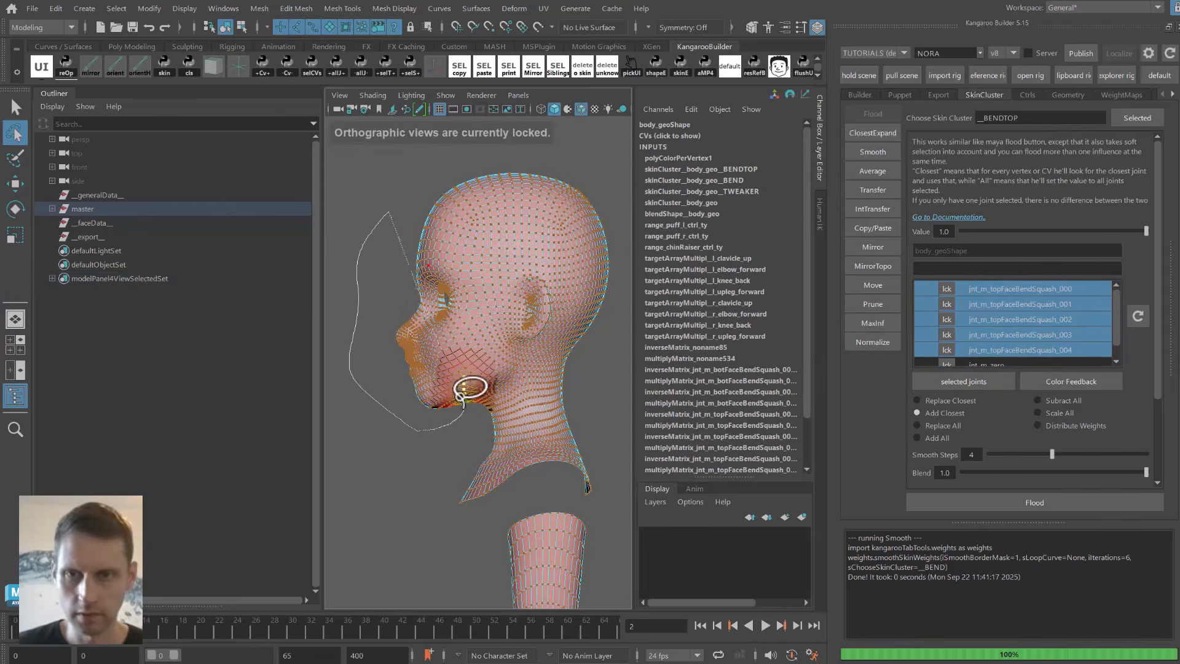
left_click_drag(601, 133, 436, 178)
left_click_drag(526, 268, 541, 273, "alt")
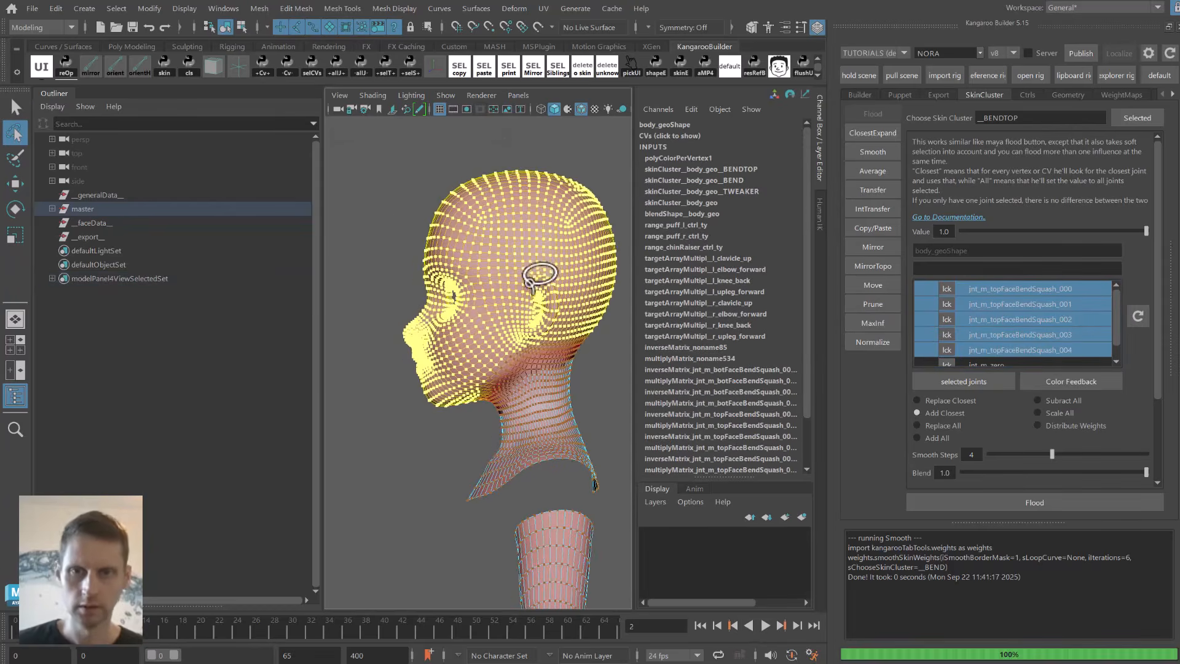
left_click(976, 505)
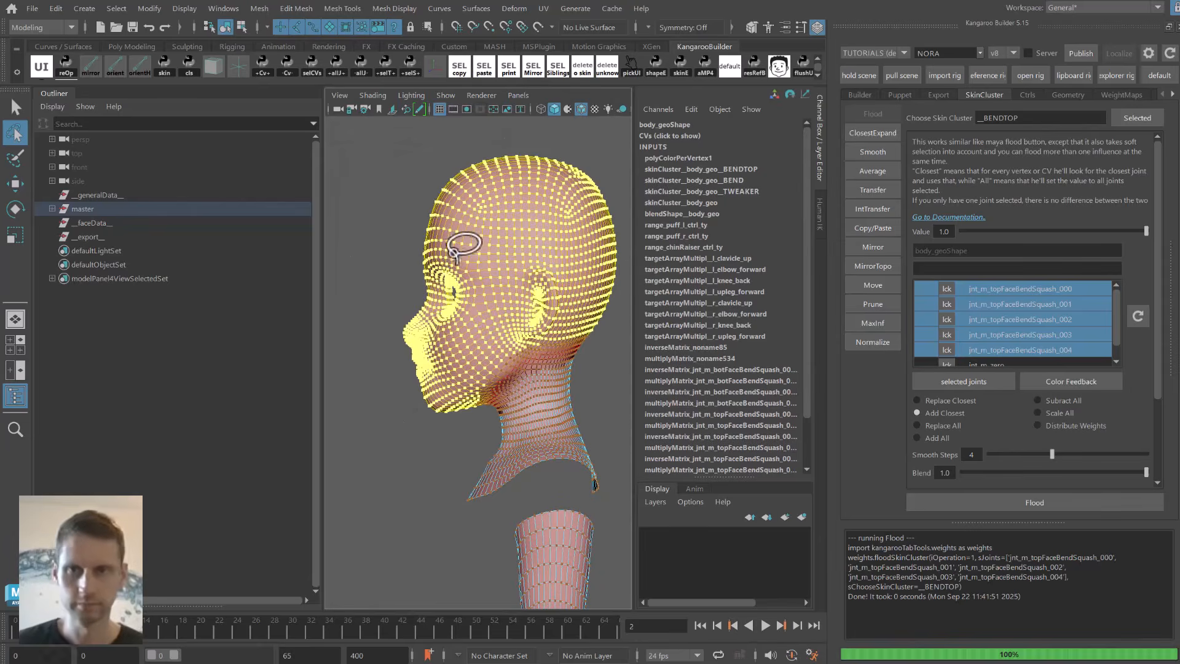
Return the timeline to frame 0 and show the full rig in the perspective view.
mouse_move(461, 243)
left_mouse_down("alt")
mouse_move(465, 263)
mouse_move(455, 232)
mouse_move(470, 248)
left_mouse_up("alt")
left_click(19, 638)
key("space")
key("q")
mouse_move(472, 261)
right_mouse_down()
mouse_move(488, 248)
mouse_move(482, 275)
mouse_move(481, 231)
right_mouse_up()
key("ctrl+1")
left_click(481, 227)
left_click_drag(481, 227, 518, 220, "alt")
key("w")
mouse_move(518, 220)
middle_mouse_down()
mouse_move(482, 220)
mouse_move(524, 249)
mouse_move(521, 221)
middle_mouse_up()
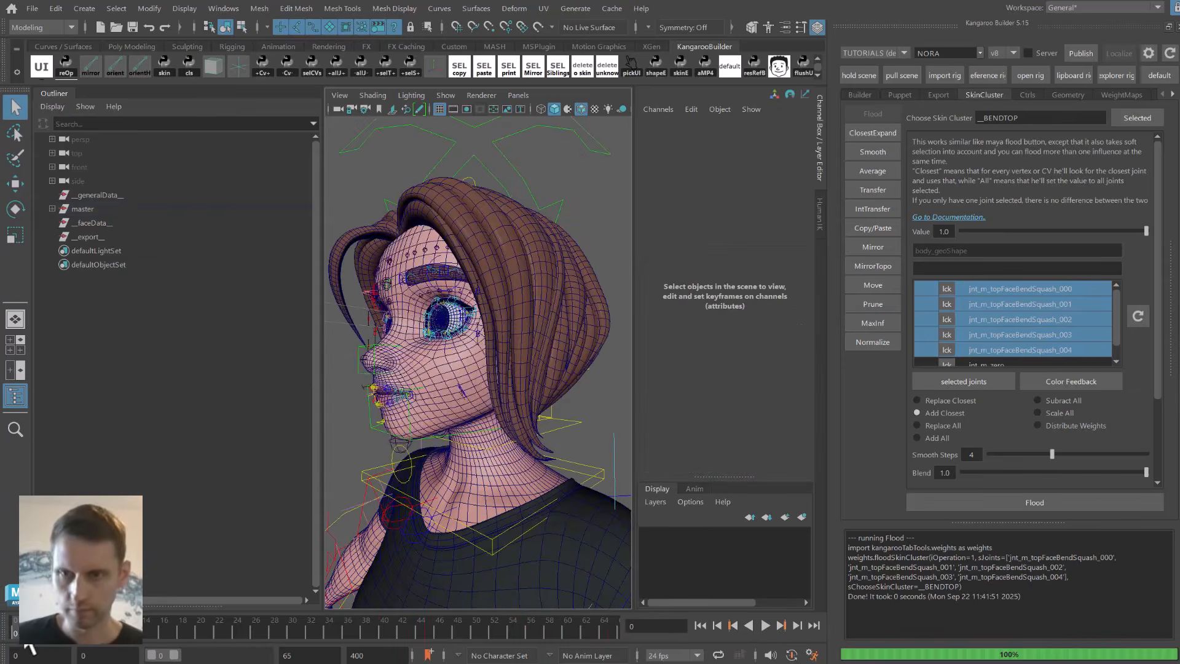
Play the ROM animation, inspect the head deformation around frame 48, and return to frame 0.
key("alt+v")
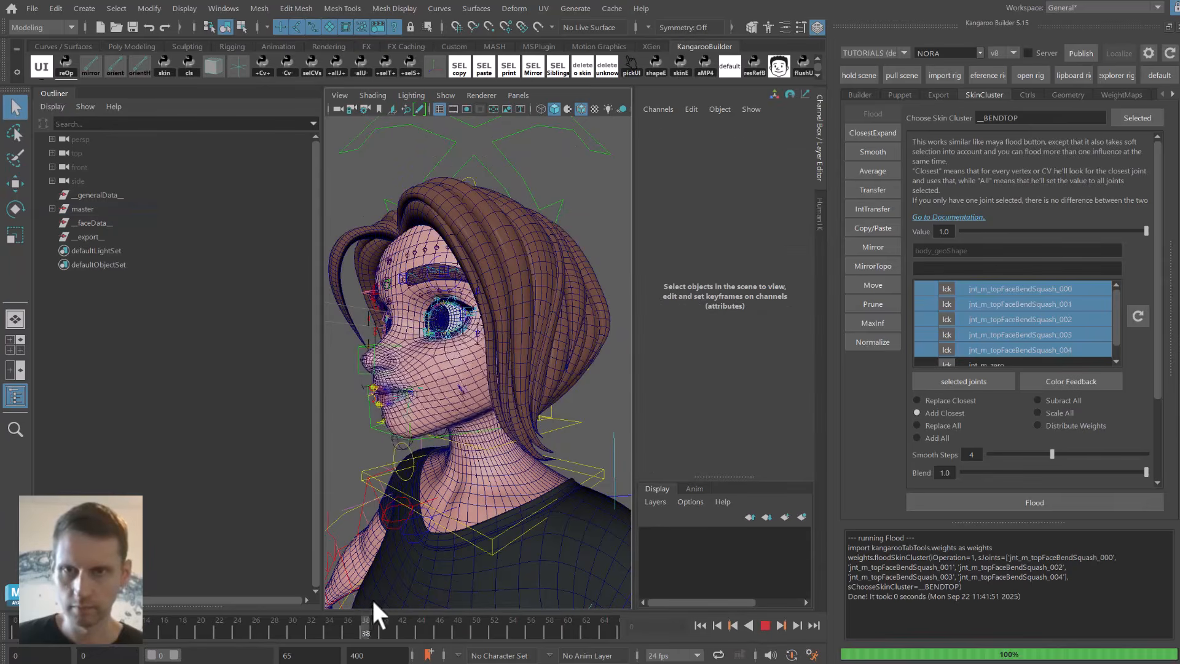
key("alt+v")
left_click_drag(476, 516, 506, 495, "alt")
left_click_drag(458, 625, 468, 625)
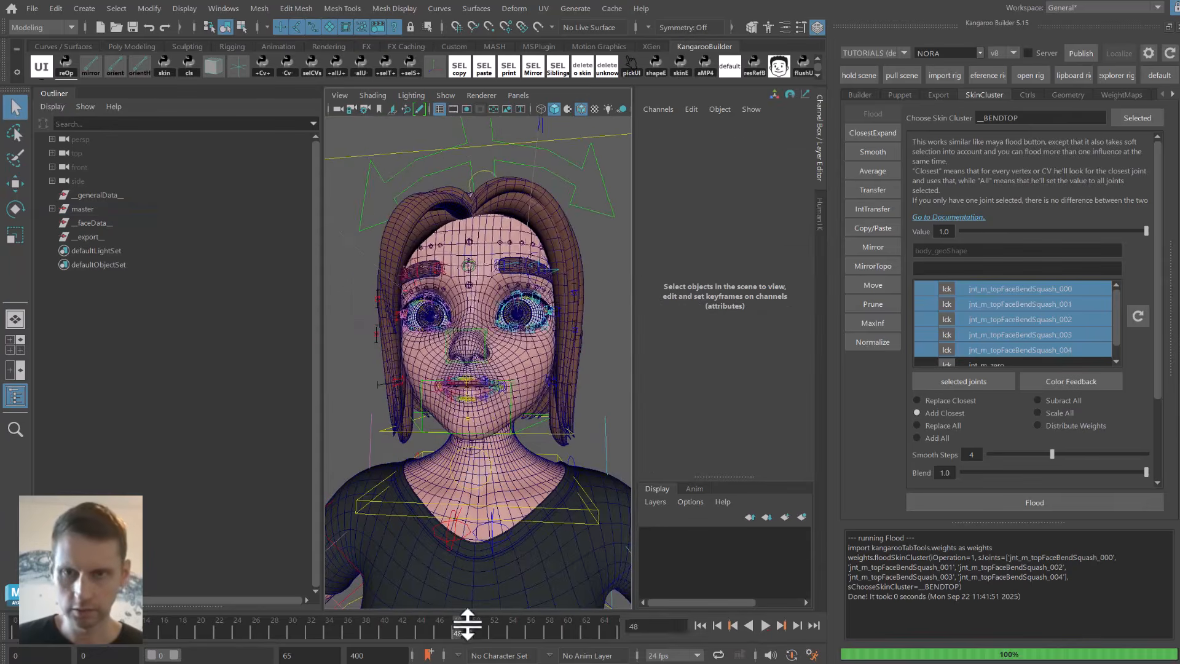
key("alt+v")
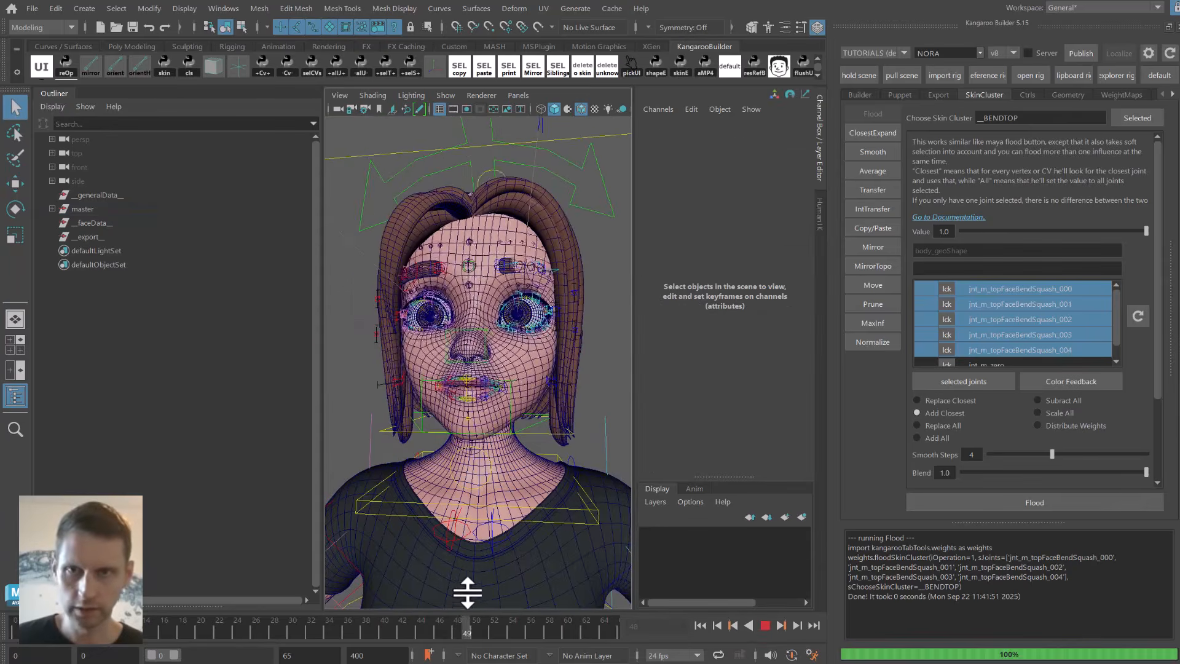
key("alt+v")
left_click_drag(345, 624, 1, 521)
Open the skin weight Transfer tool and set its source to skinCluster__body_geo__BEND.
left_click_drag(513, 274, 777, 174, "alt")
left_click(466, 231)
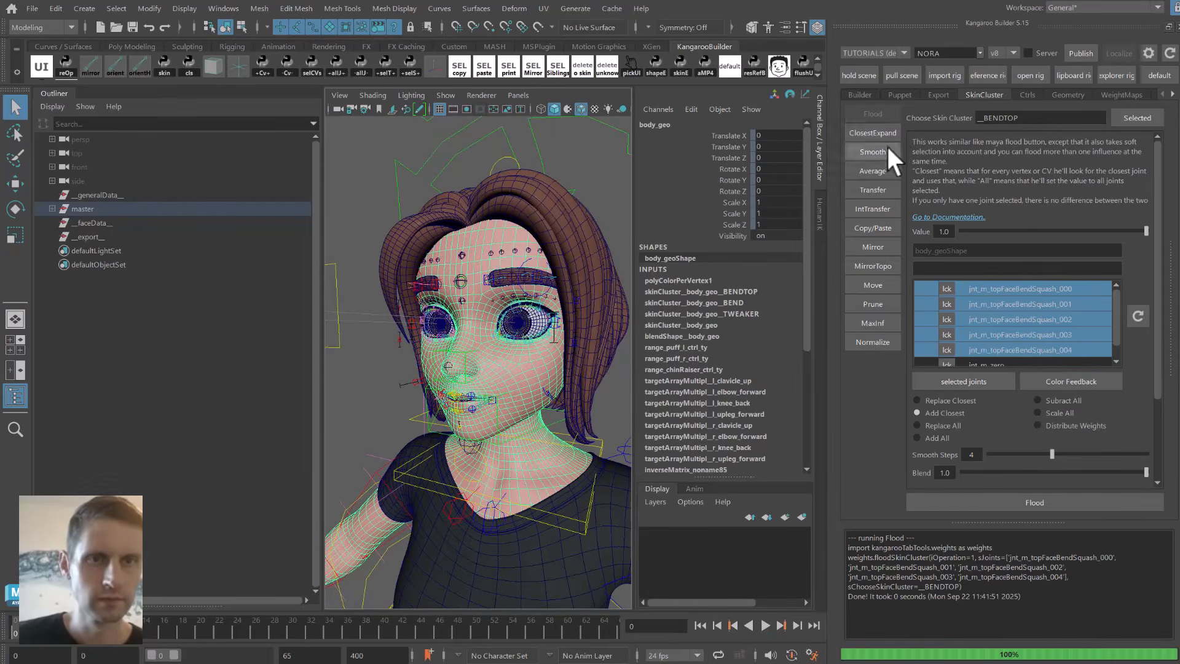
left_click(874, 190)
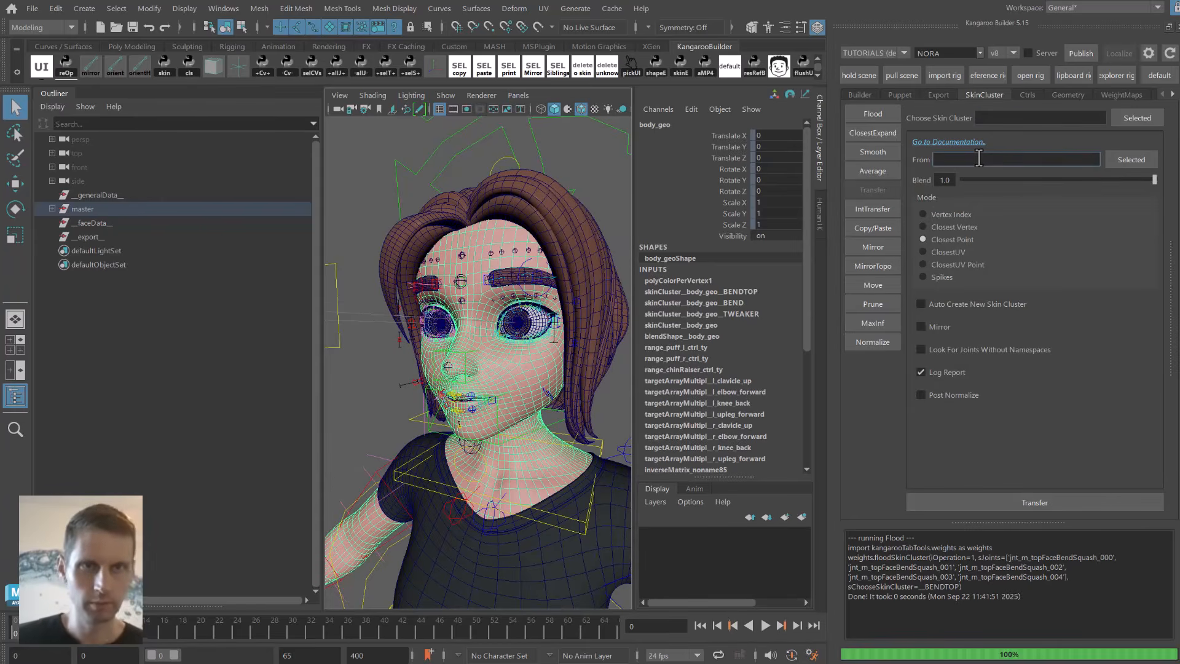
type("ski")
key("Down")
key("Down")
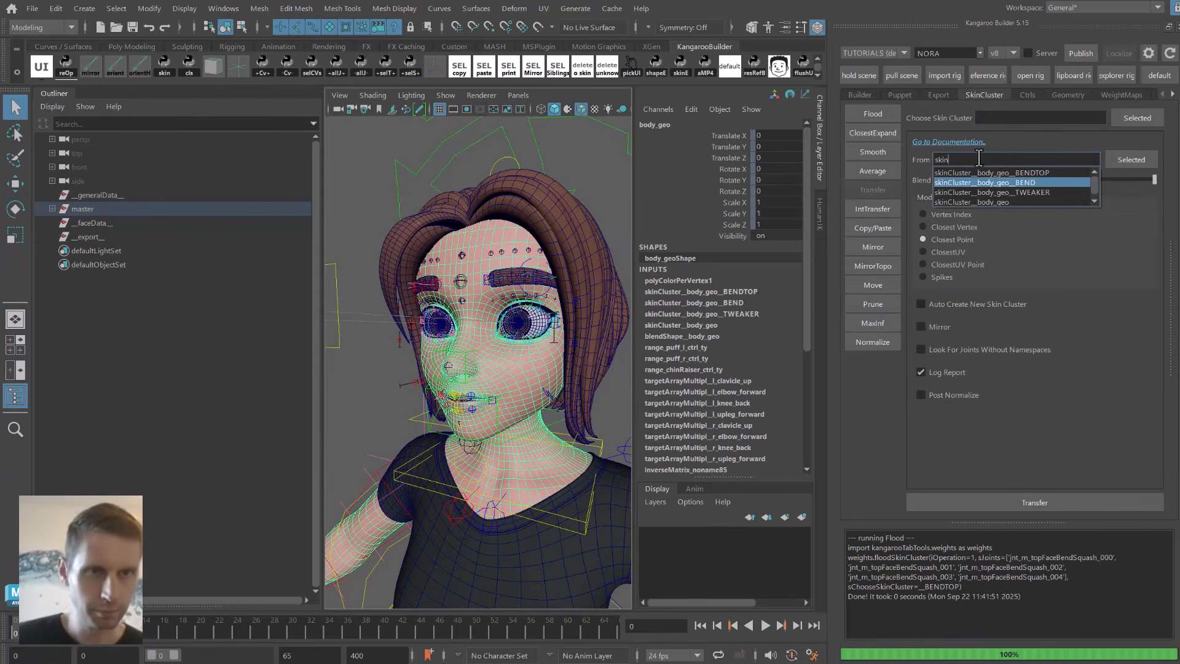
key("Escape")
Hide body_geo, exclude joints from selection, and select all the remaining head meshes, including hair, eyes, eyebrows and teeth.
key("ctrl+h")
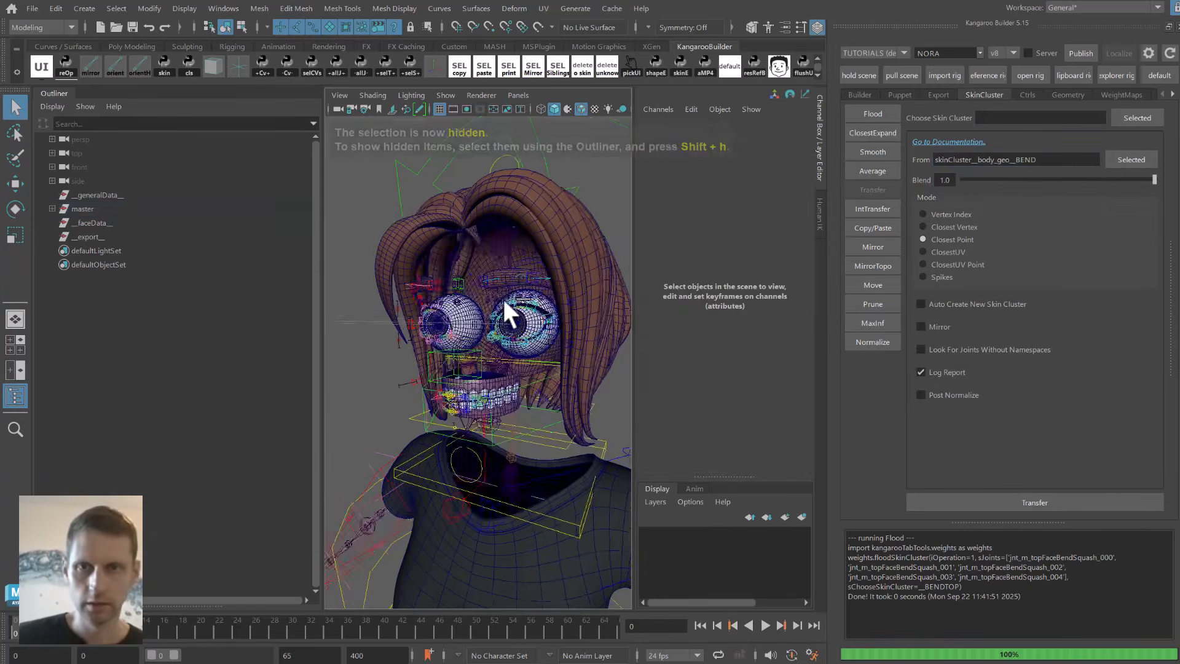
left_click_drag(481, 336, 452, 268, "alt")
left_click(297, 27)
scroll(449, 265, "down", 5)
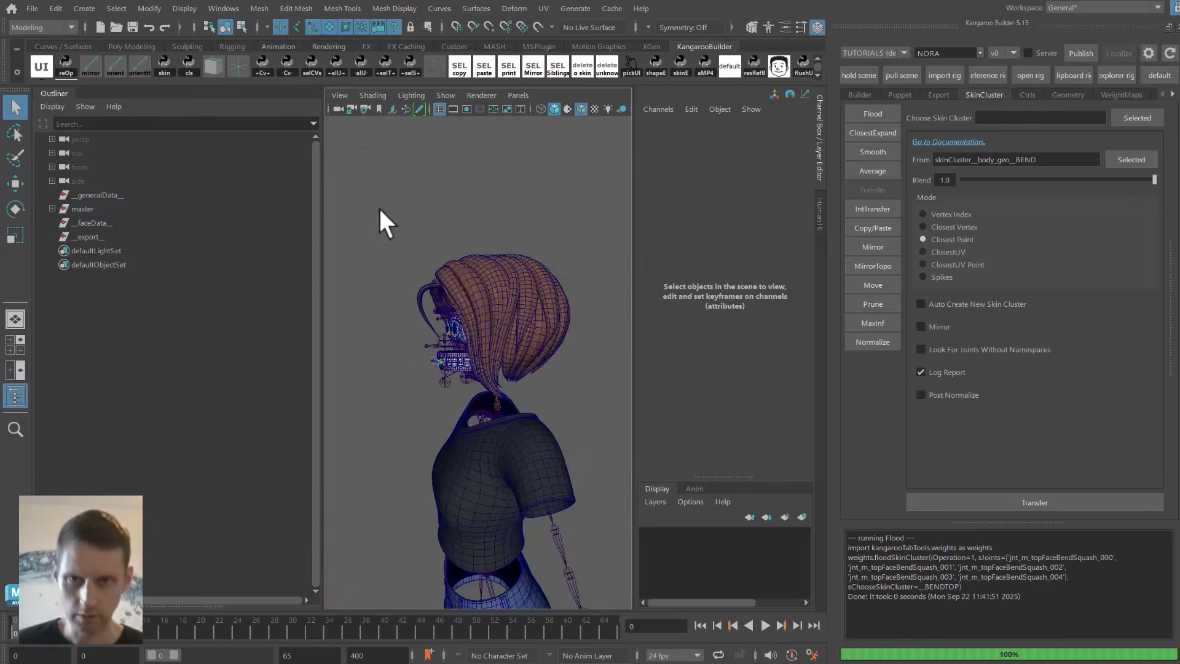
left_click_drag(372, 202, 592, 378)
left_click_drag(523, 357, 571, 341, "alt")
scroll(569, 343, "up", 4)
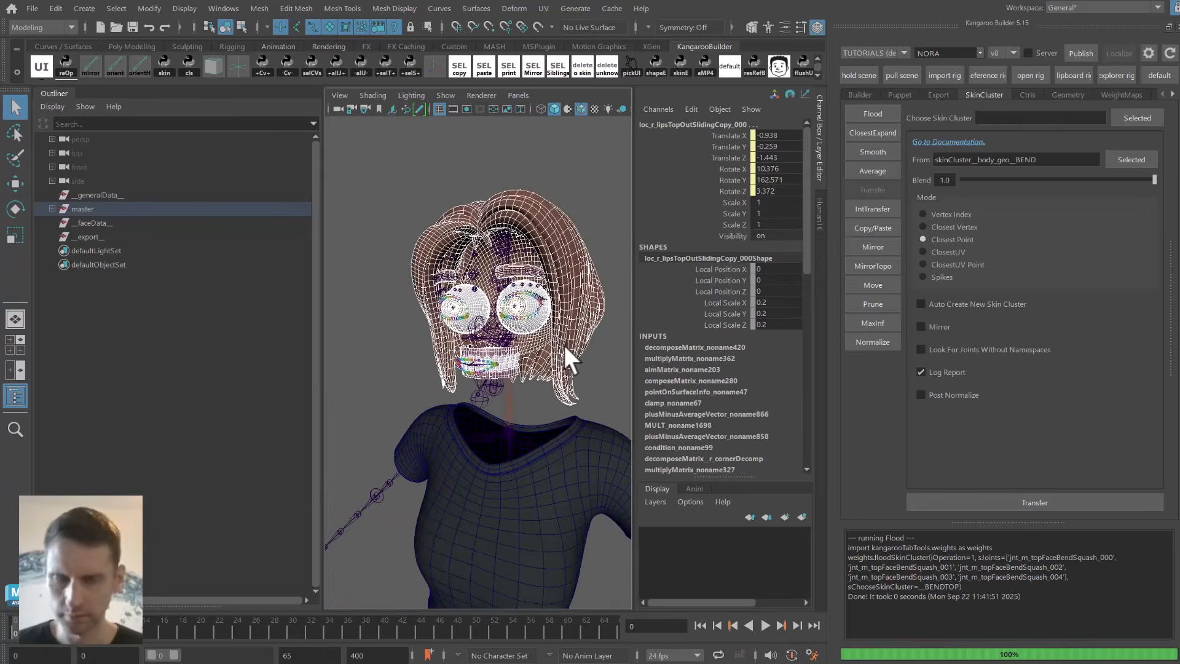
Transfer the BEND weights to the selected head meshes with Auto Create New Skin Cluster enabled, and check hair_strands_geo's inputs.
left_click(960, 301)
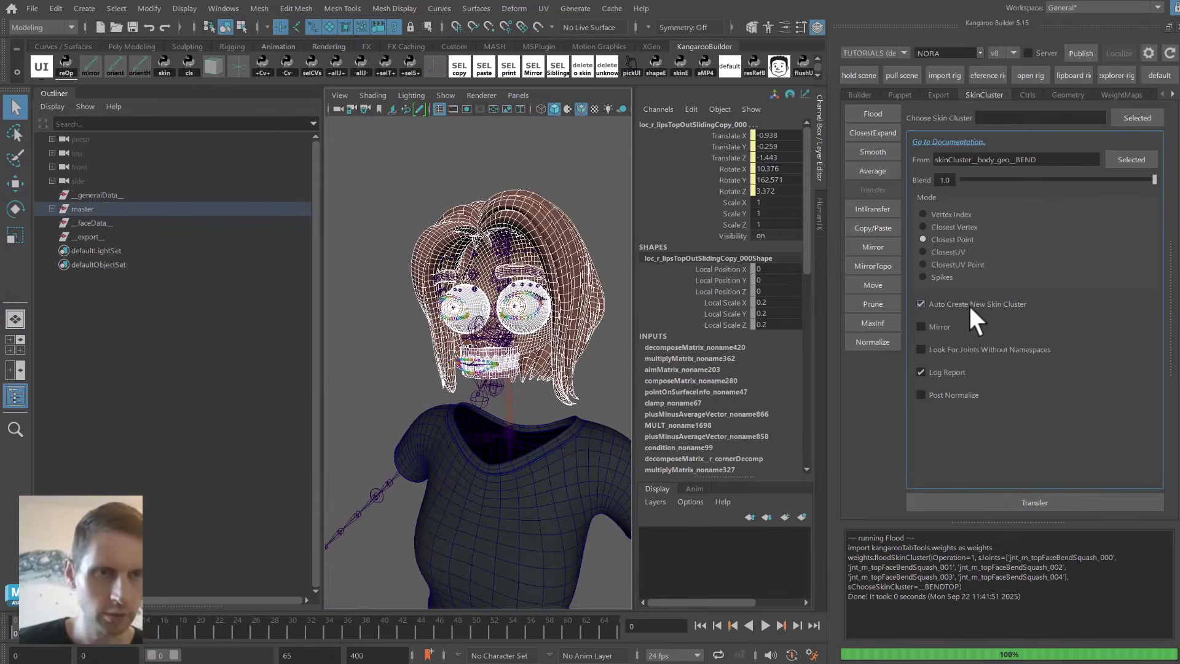
left_click(1002, 497)
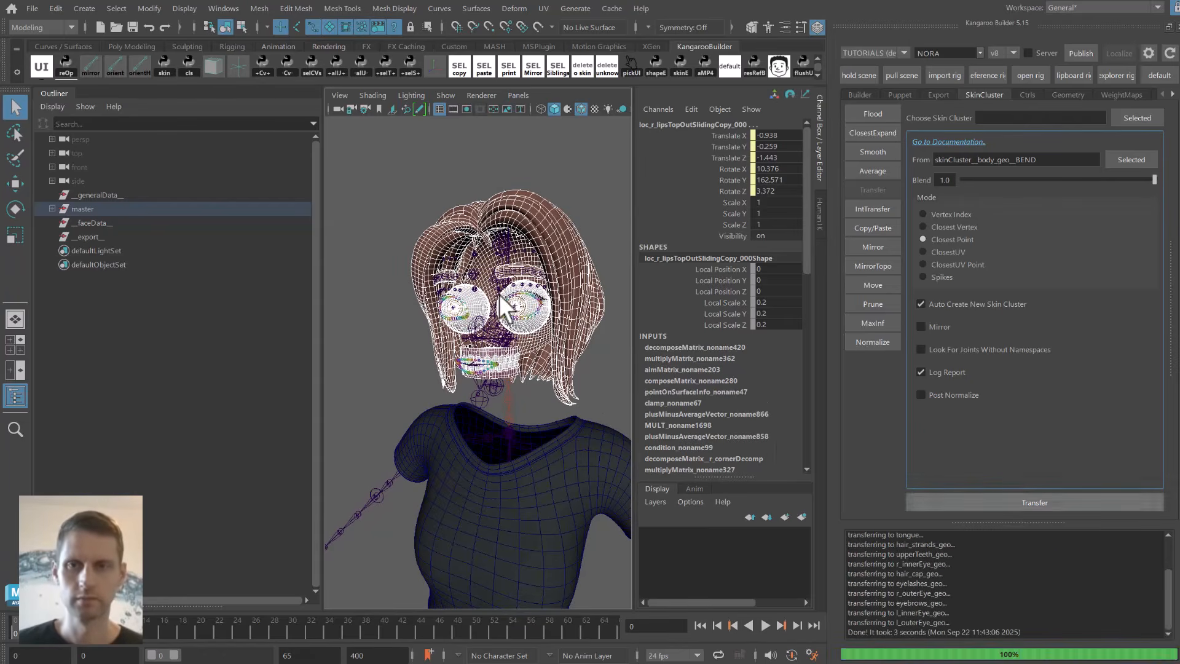
left_click_drag(512, 305, 530, 279, "alt")
left_click(536, 286)
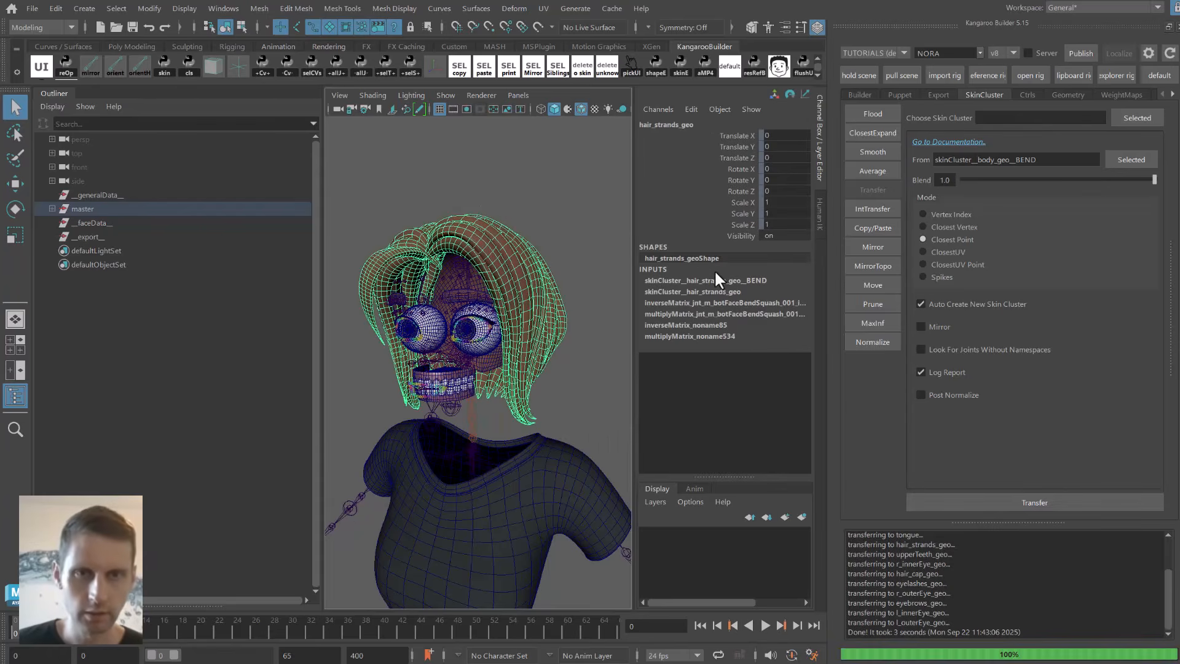
left_click_drag(461, 287, 493, 271, "alt")
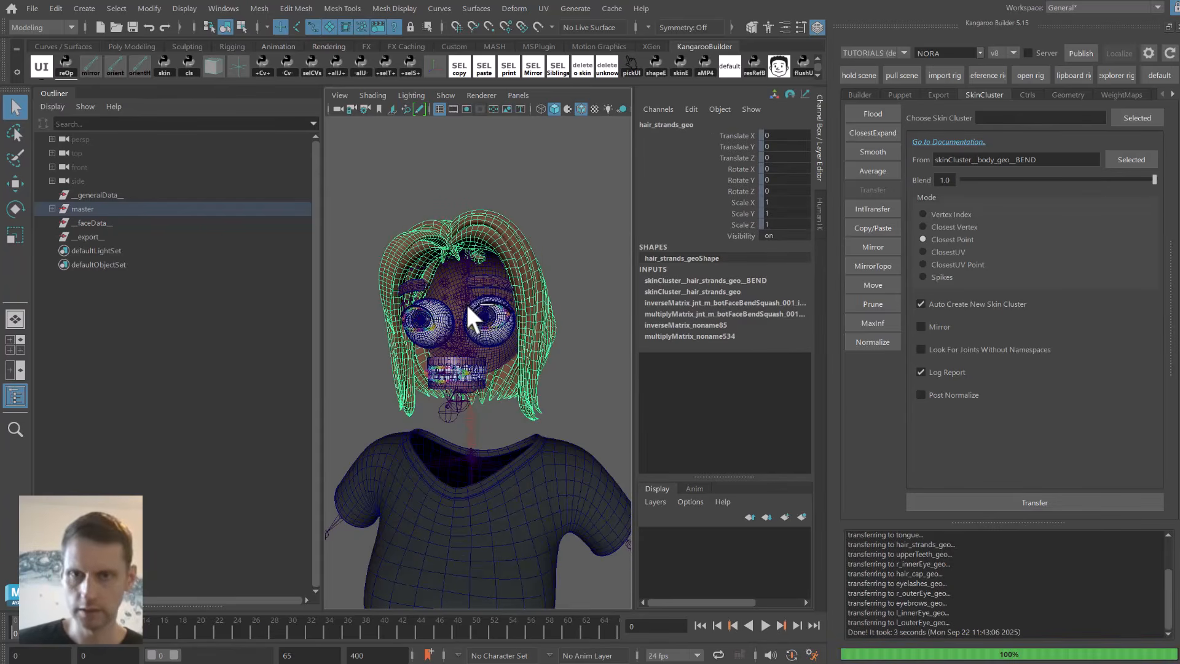
Restore the head mesh selection and transfer the weights from skinCluster__body_geo__BENDTOP to it.
key("ctrl+z")
left_click_drag(460, 308, 411, 306, "alt")
left_click(1059, 148)
type("T")
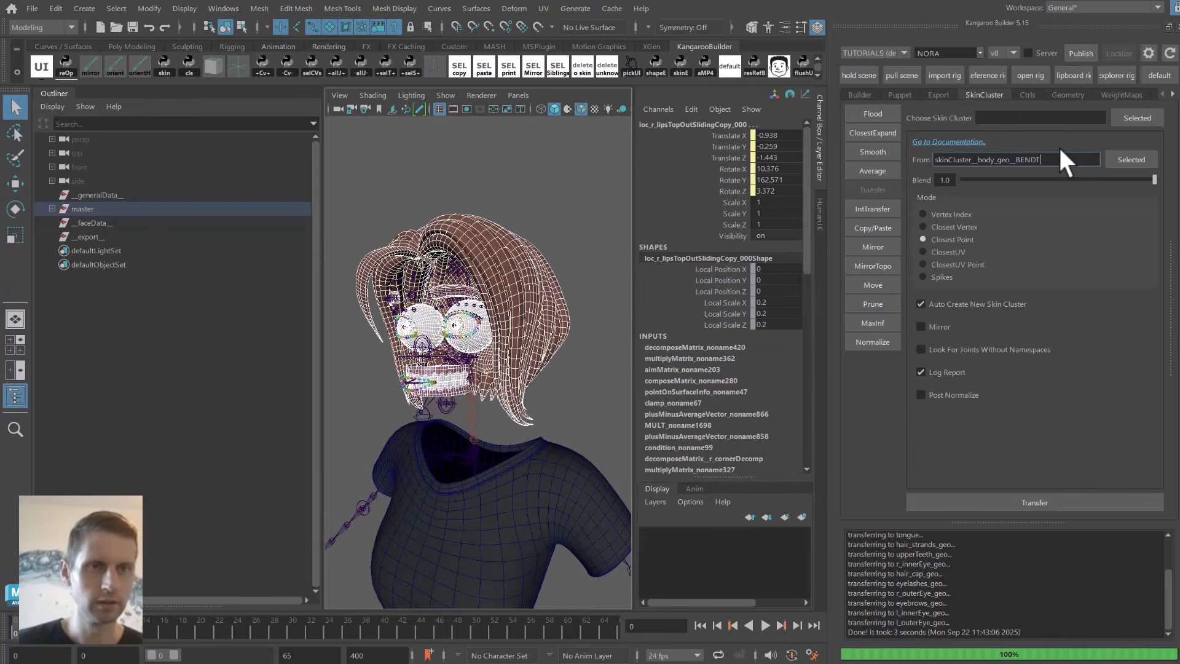
type("OP")
key("Tab")
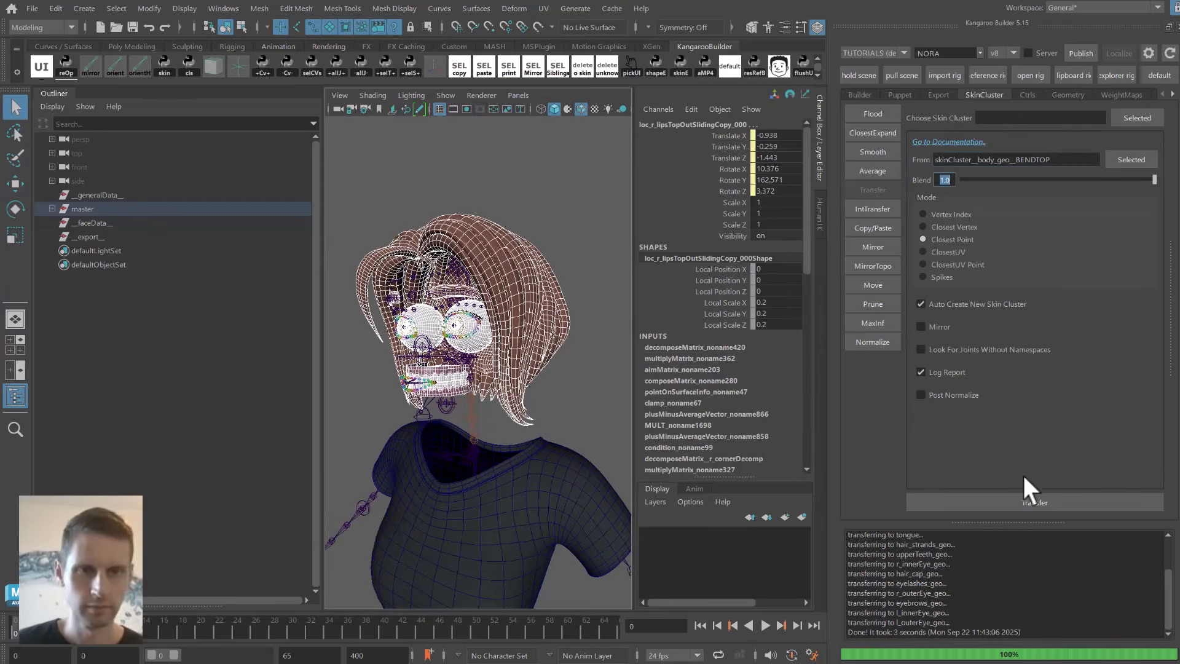
left_click(1030, 499)
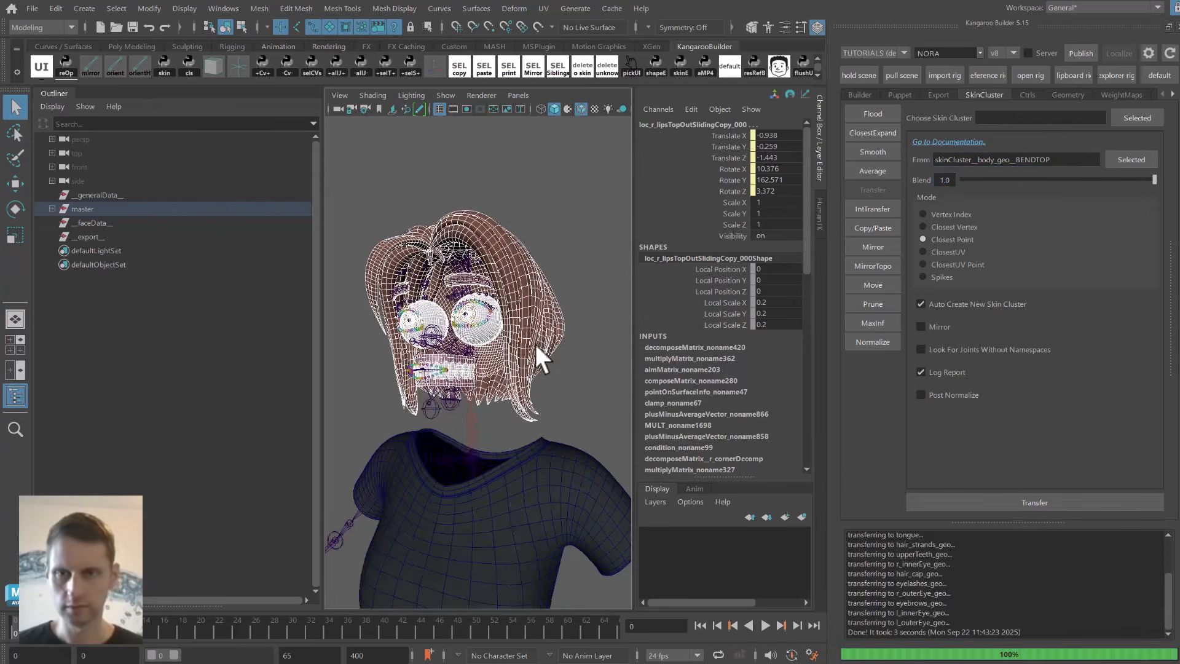
Show body_geo again and play the ROM animation to frame 24 to check how the hair and face deform.
key("alt+v")
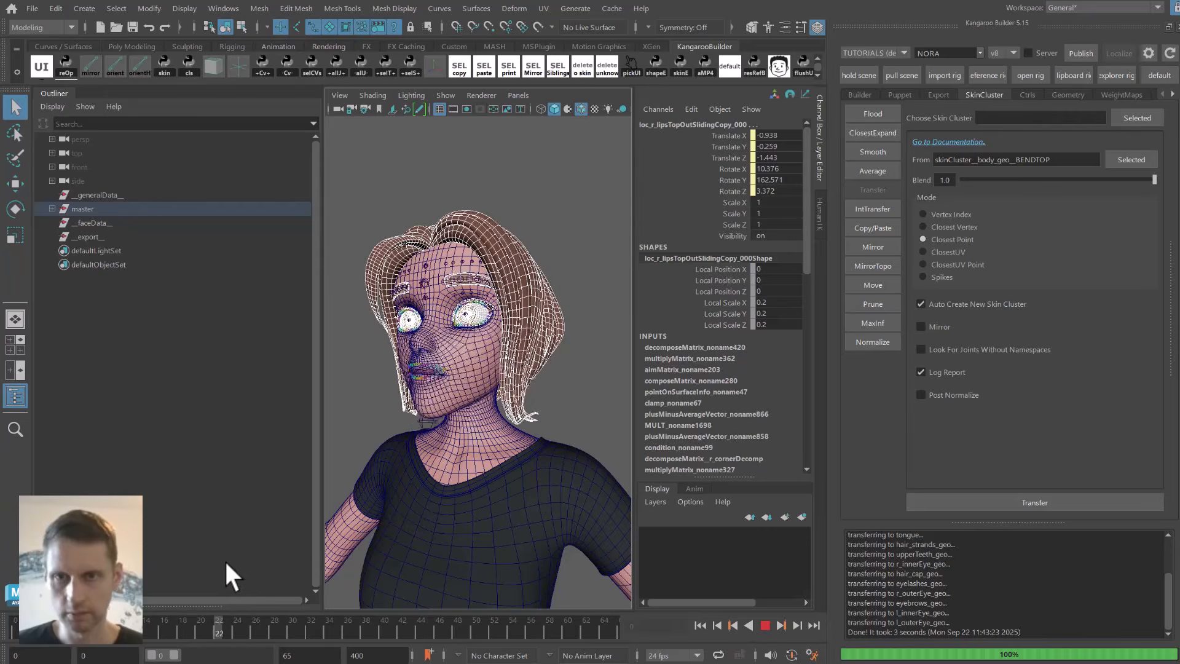
key("alt+v")
left_click_drag(408, 401, 515, 379, "alt")
Isolate hair_strands_geo and select the vertices of its lower half.
left_click(543, 399)
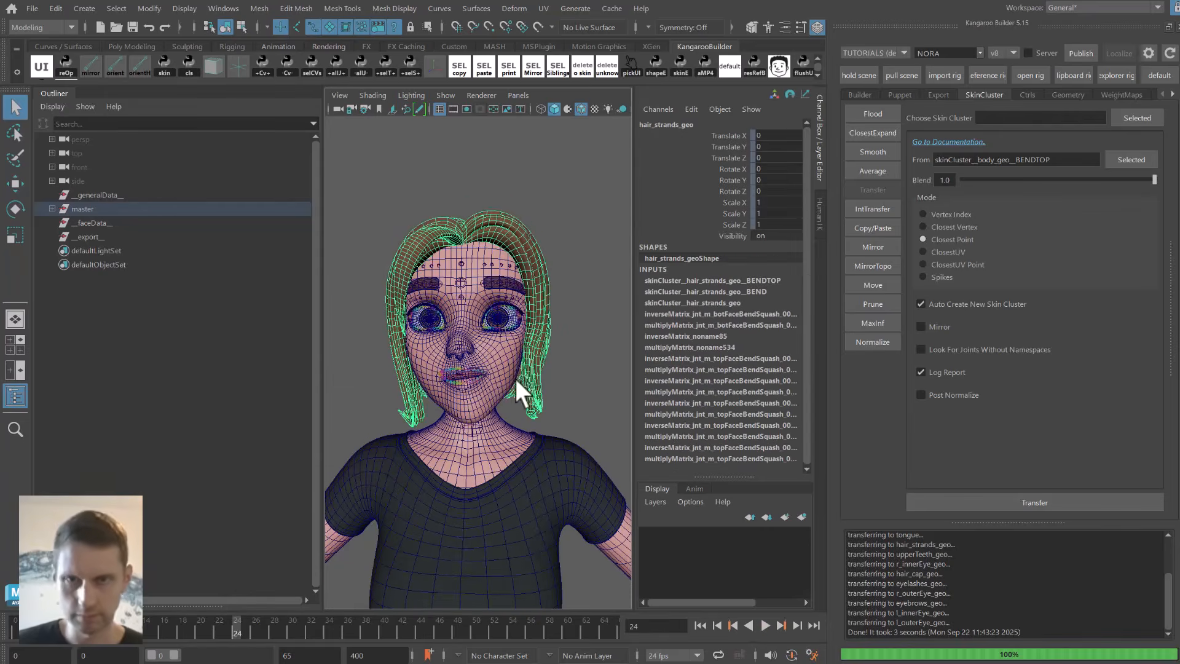
key("ctrl+1")
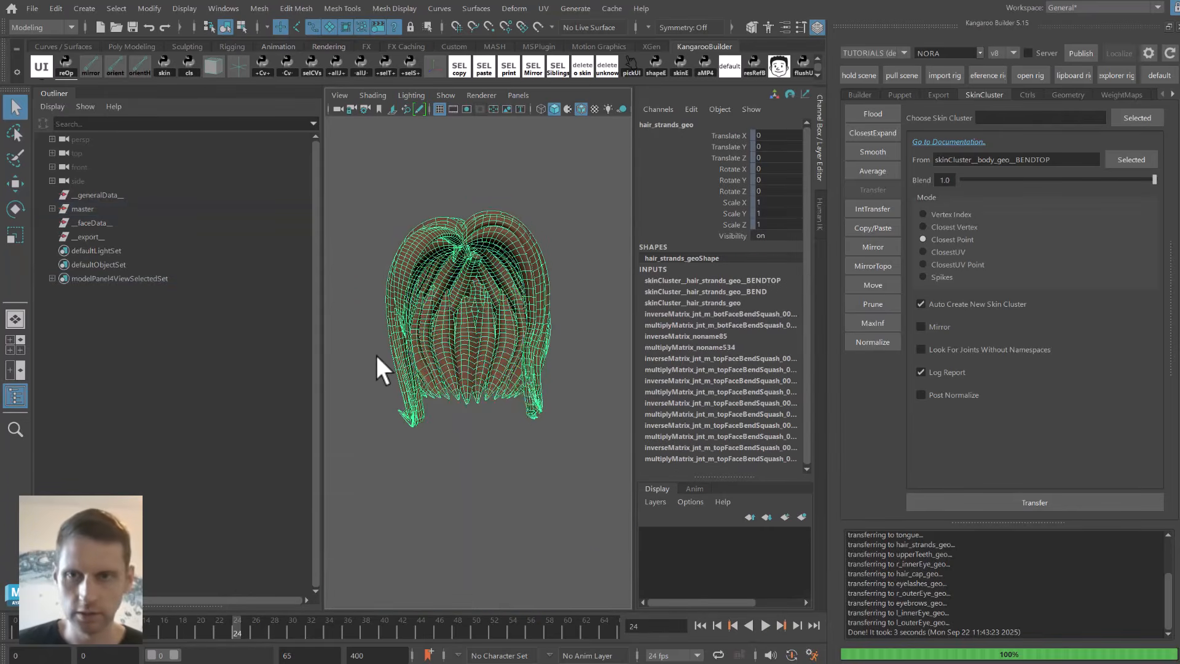
left_click_drag(363, 335, 470, 396)
left_click_drag(571, 407, 514, 409, "alt")
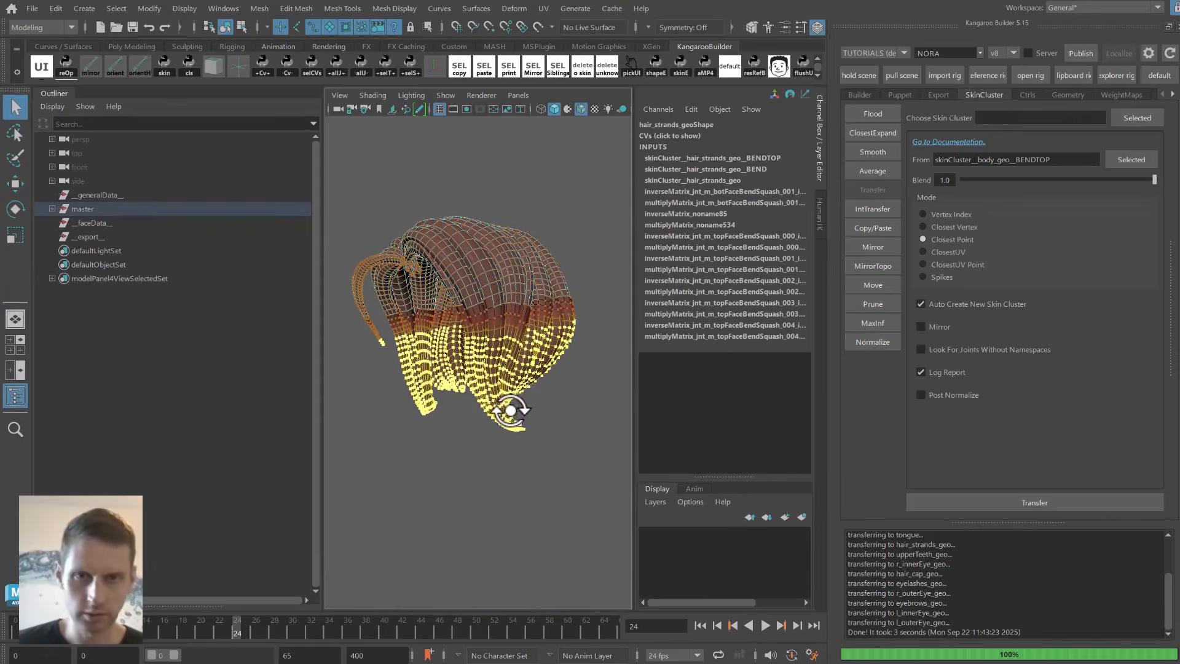
Flood hair_strands_geo's selected lower vertices with jnt_m_faceBendMiddle in the __BEND skin cluster, using Add Closest at value 1.0 and 4 smooth steps.
left_click(885, 115)
left_click(1032, 118)
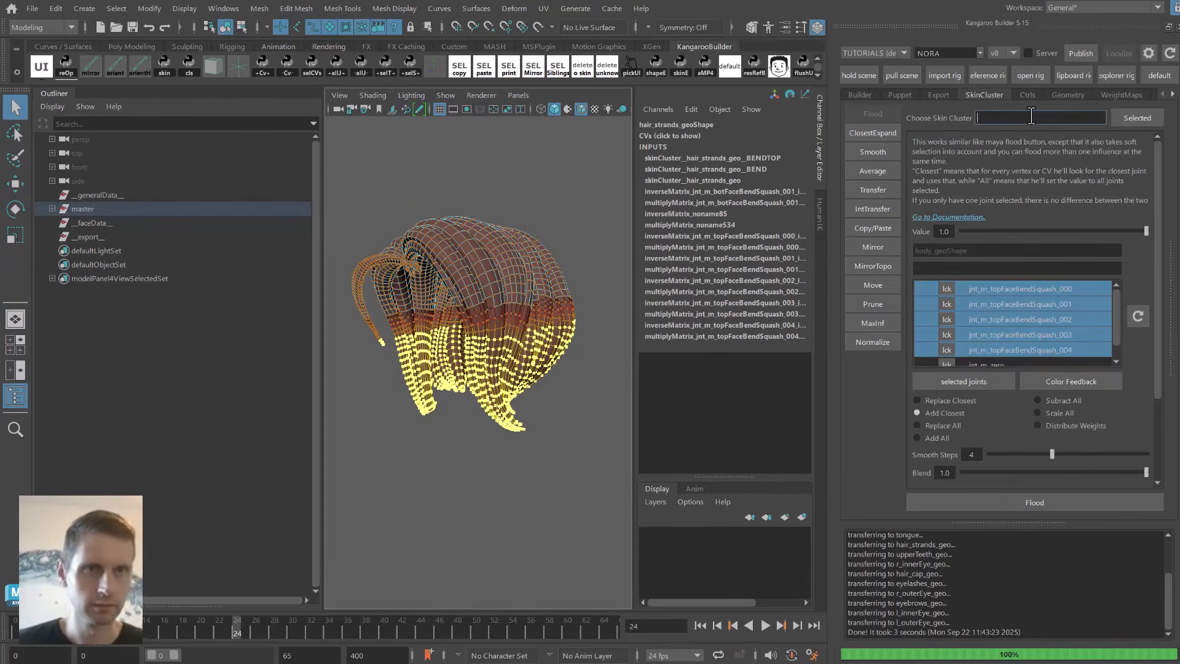
type("__")
left_click(994, 141)
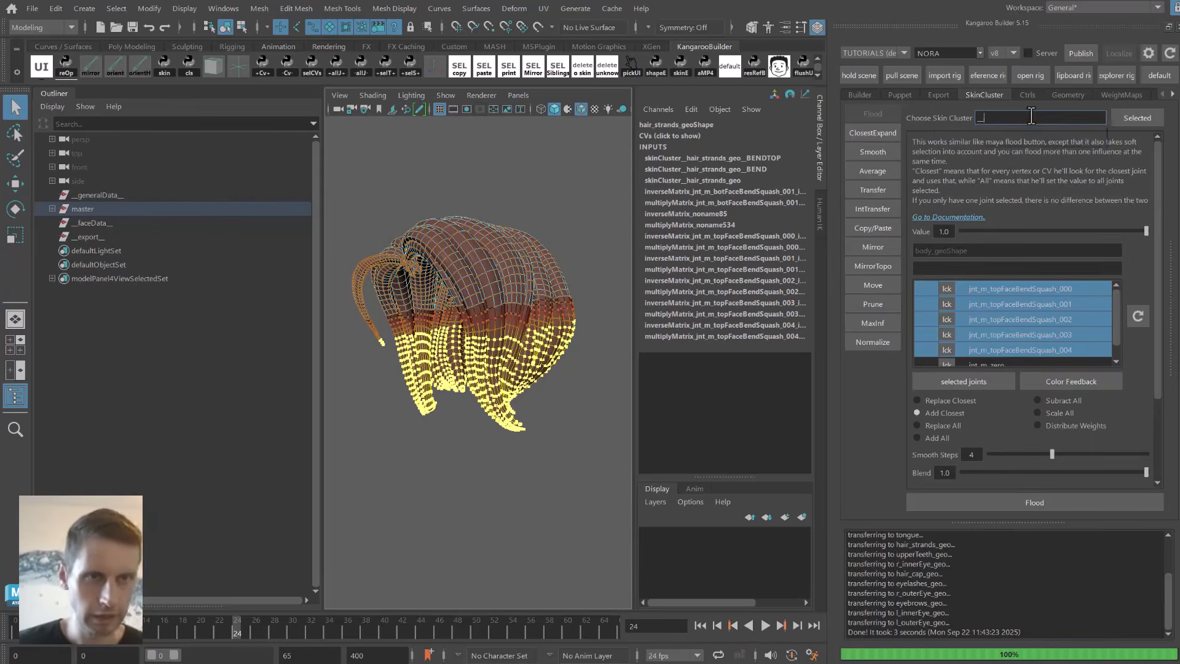
left_click(1141, 313)
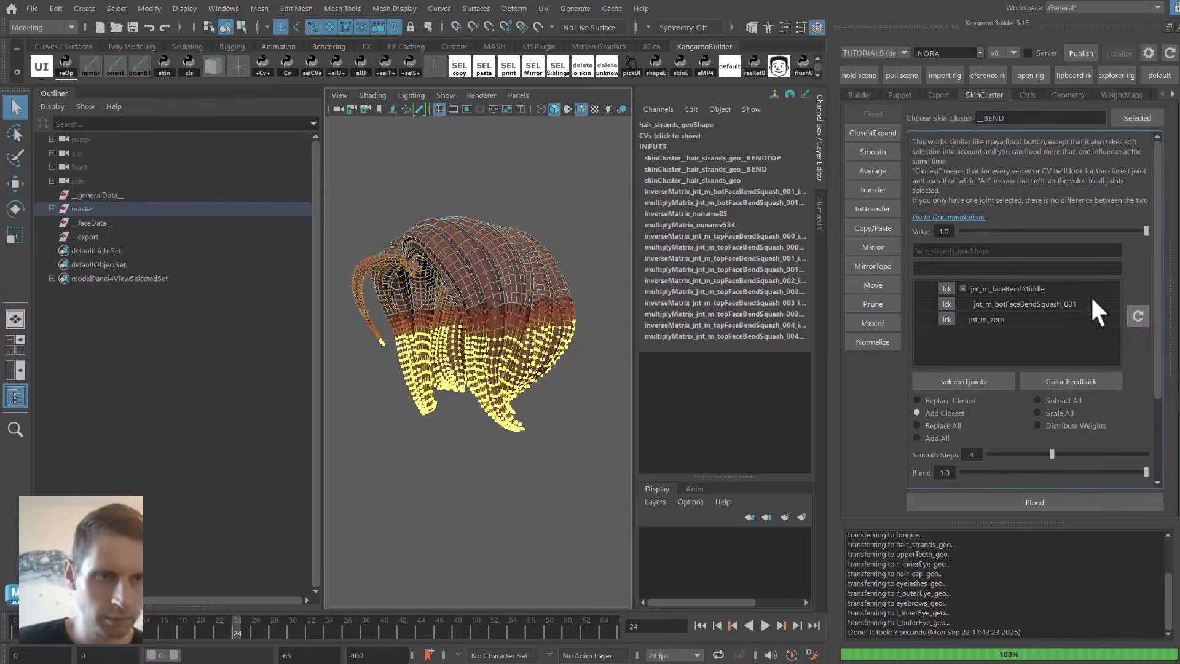
left_click(1024, 288)
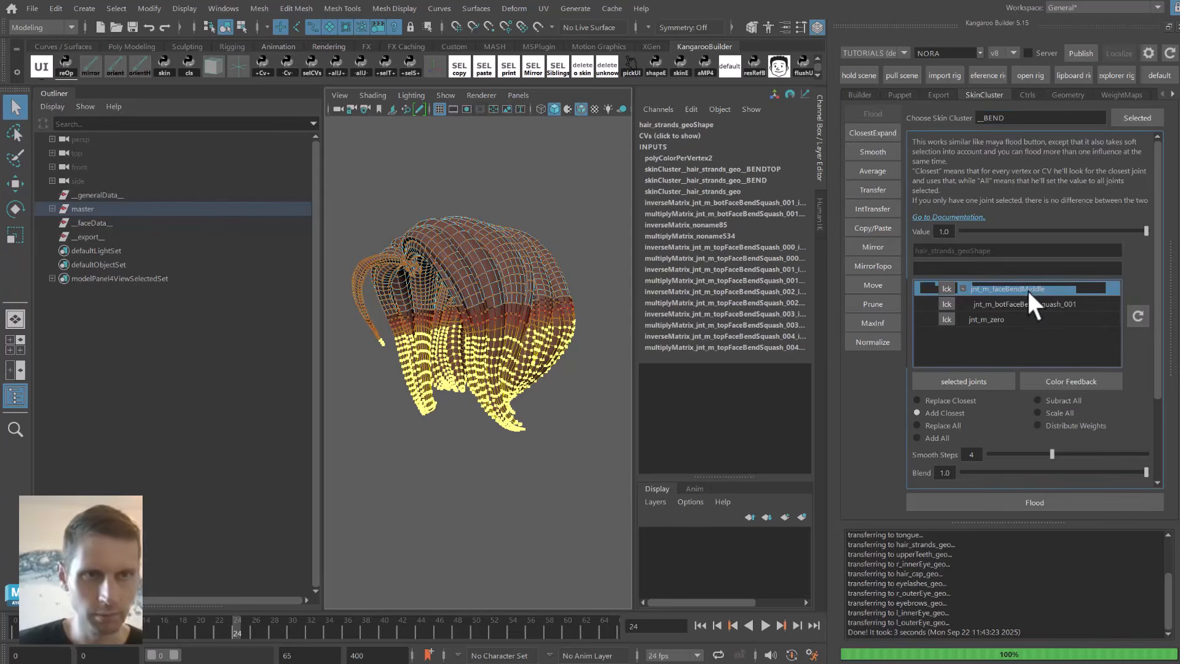
left_click(991, 496)
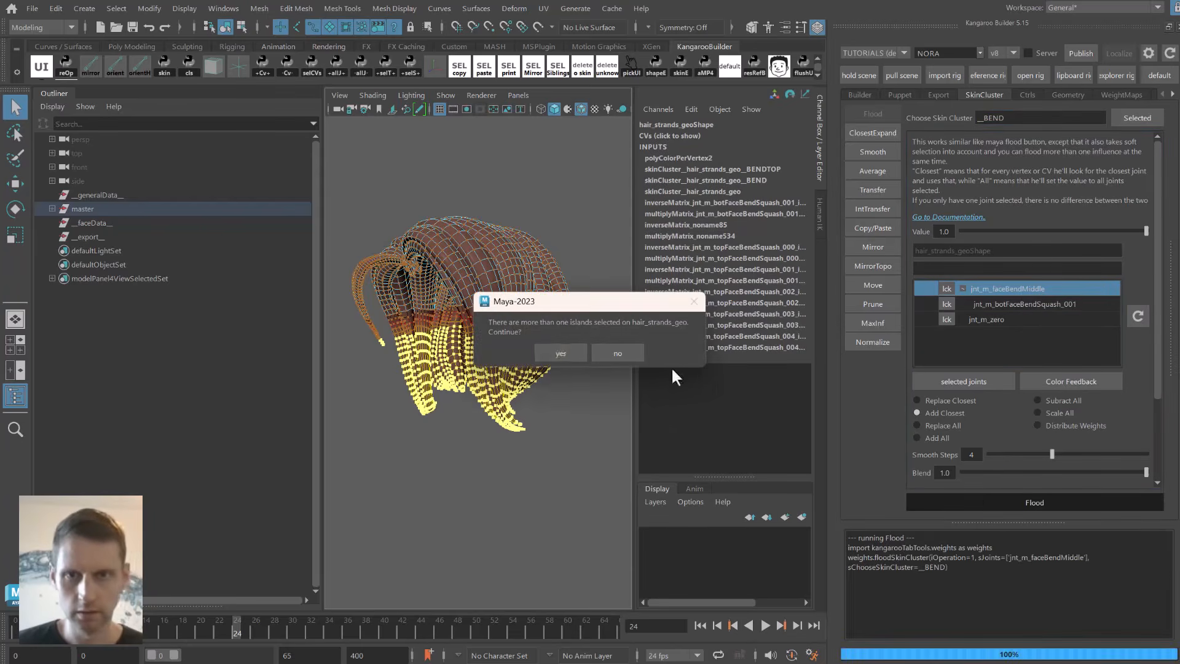
left_click(559, 353)
Play and scrub the ROM animation on the full character, and inspect the hair strands at frame 16.
left_click_drag(527, 359, 512, 369, "alt")
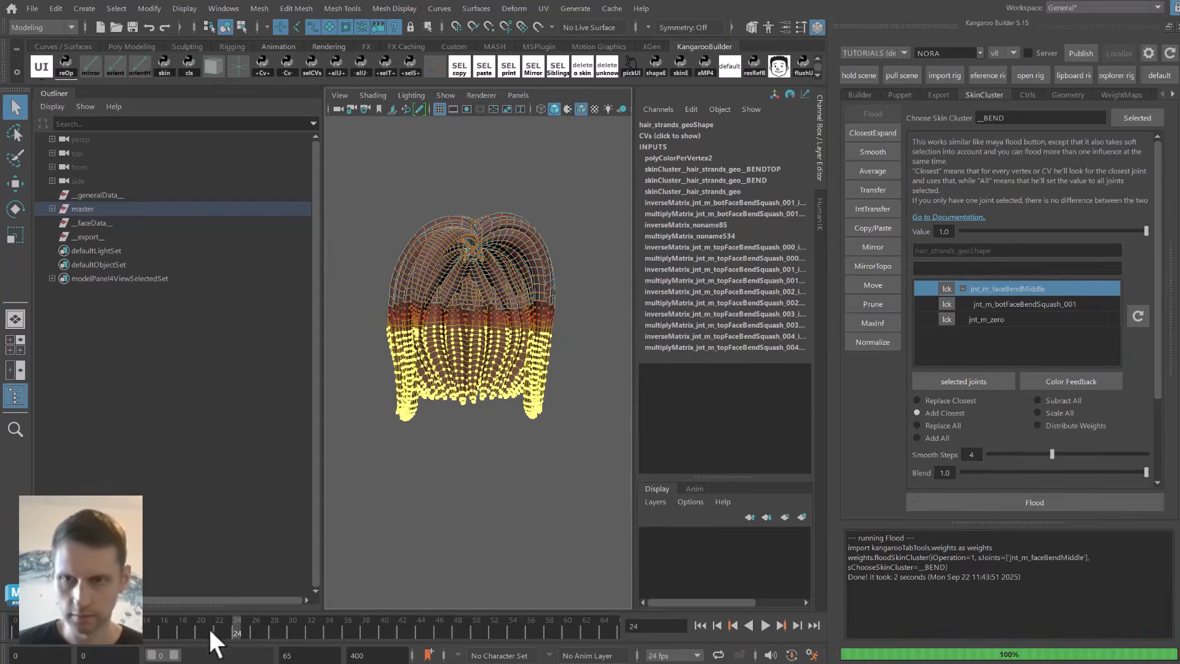
key("alt+v")
key("ctrl+1")
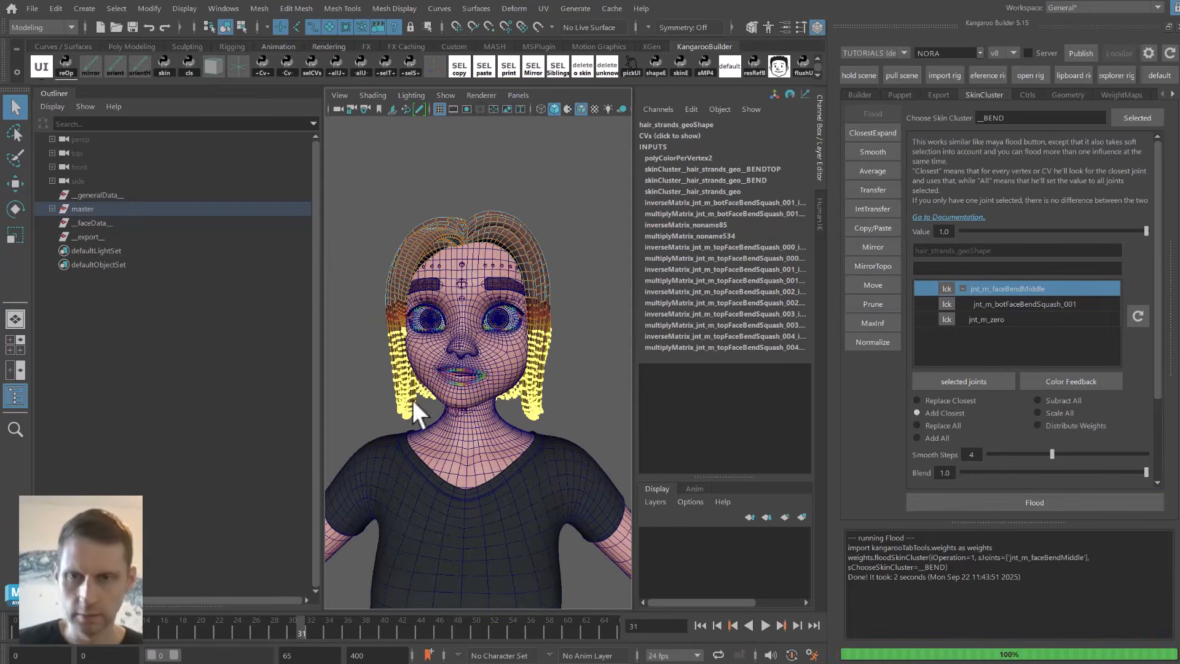
left_click_drag(302, 622, 316, 622)
key("alt+v")
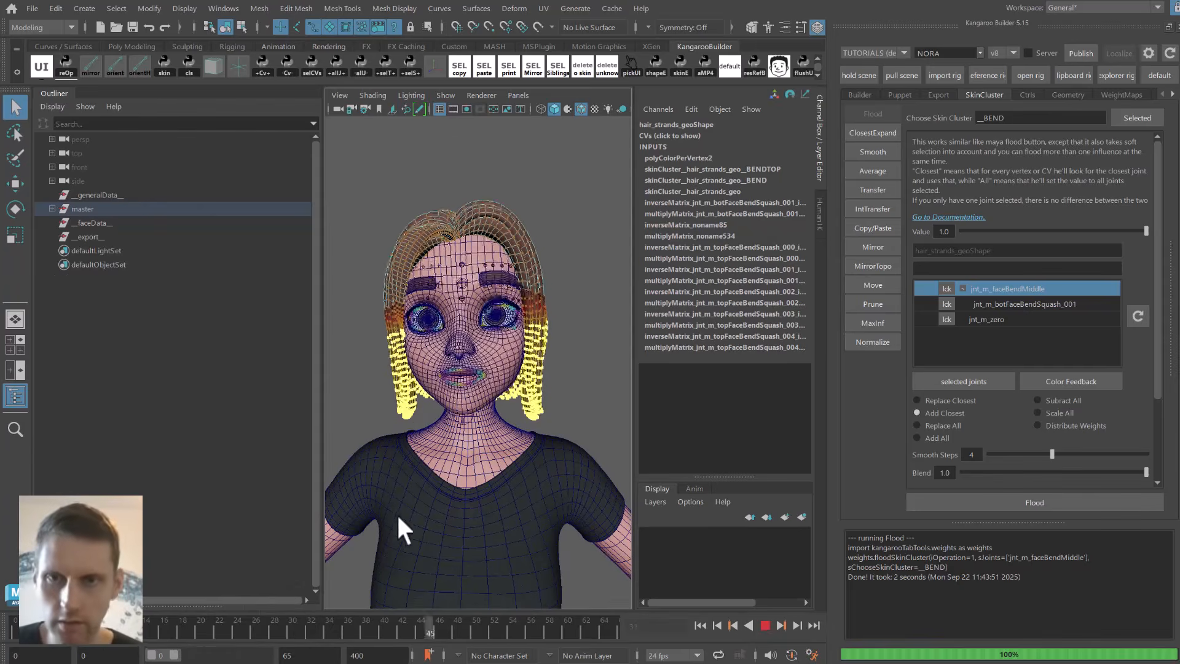
left_click(164, 626)
mouse_move(468, 314)
left_mouse_down("alt")
mouse_move(427, 310)
mouse_move(469, 315)
left_mouse_up("alt")
key("ctrl+1")
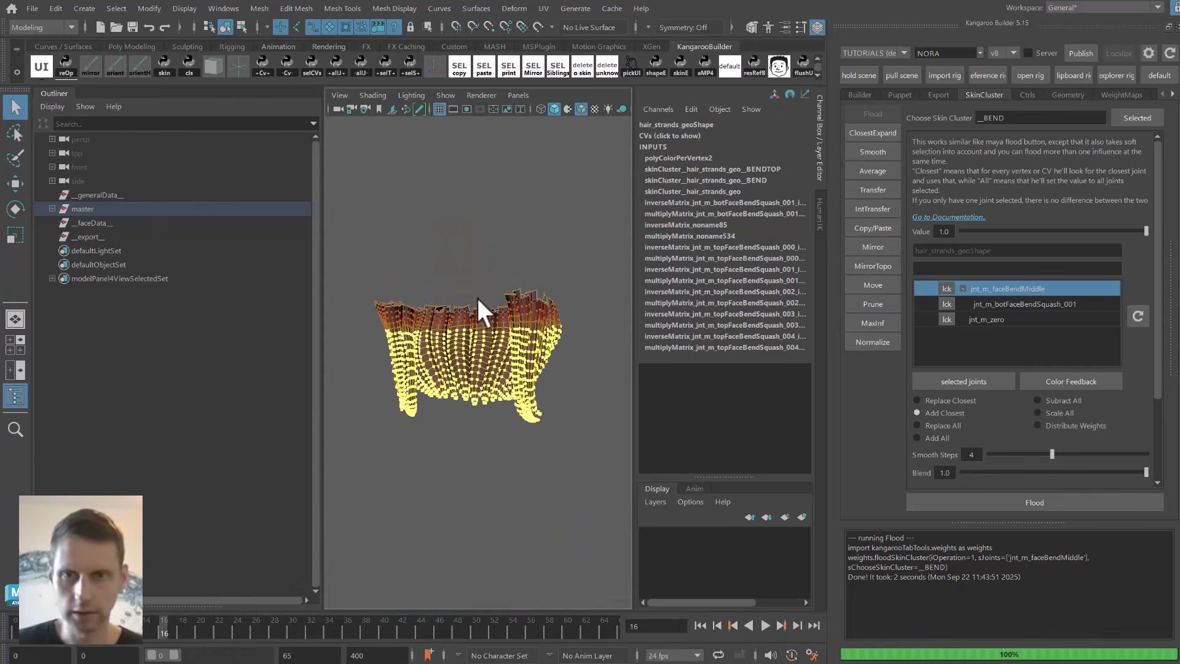
key("ctrl+1")
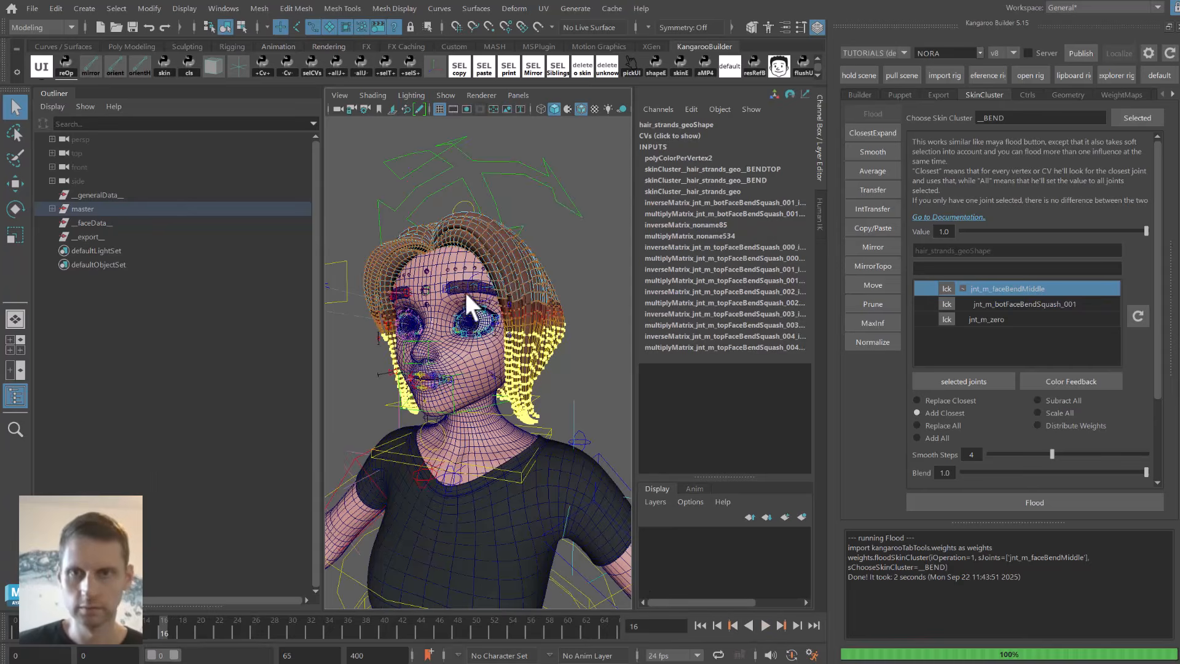
Rebuild the whole NORA rig, exporting the unexported deformers before continuing.
left_click(515, 272)
left_click_drag(516, 282, 611, 250, "alt")
left_click(614, 246)
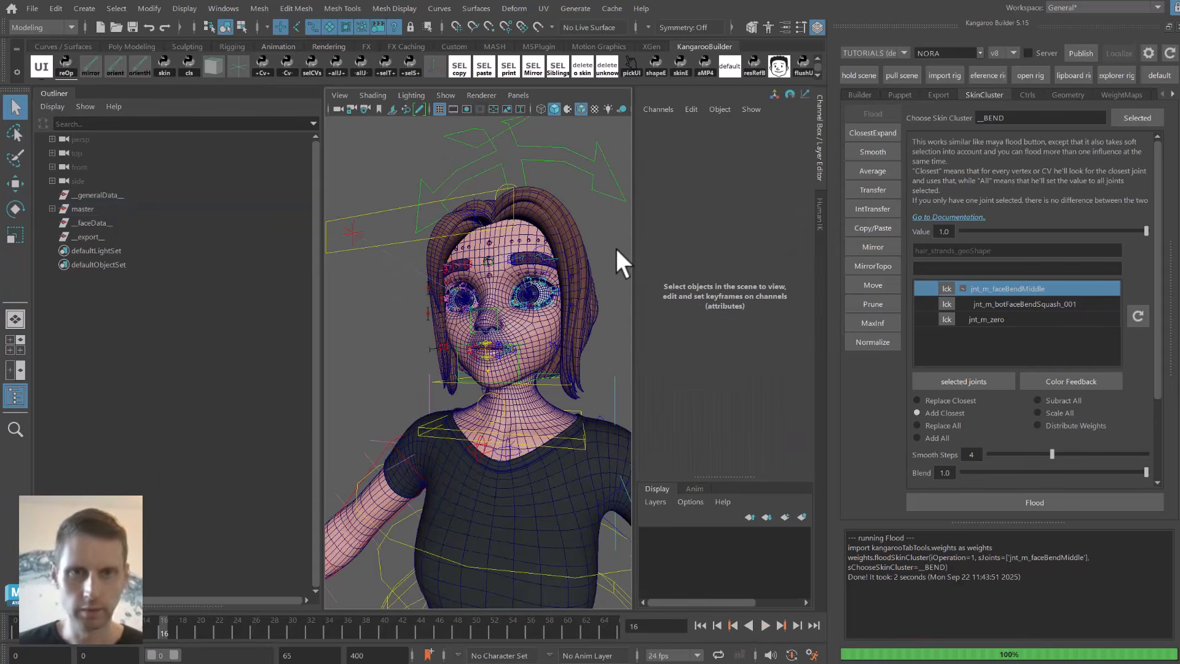
left_click(869, 93)
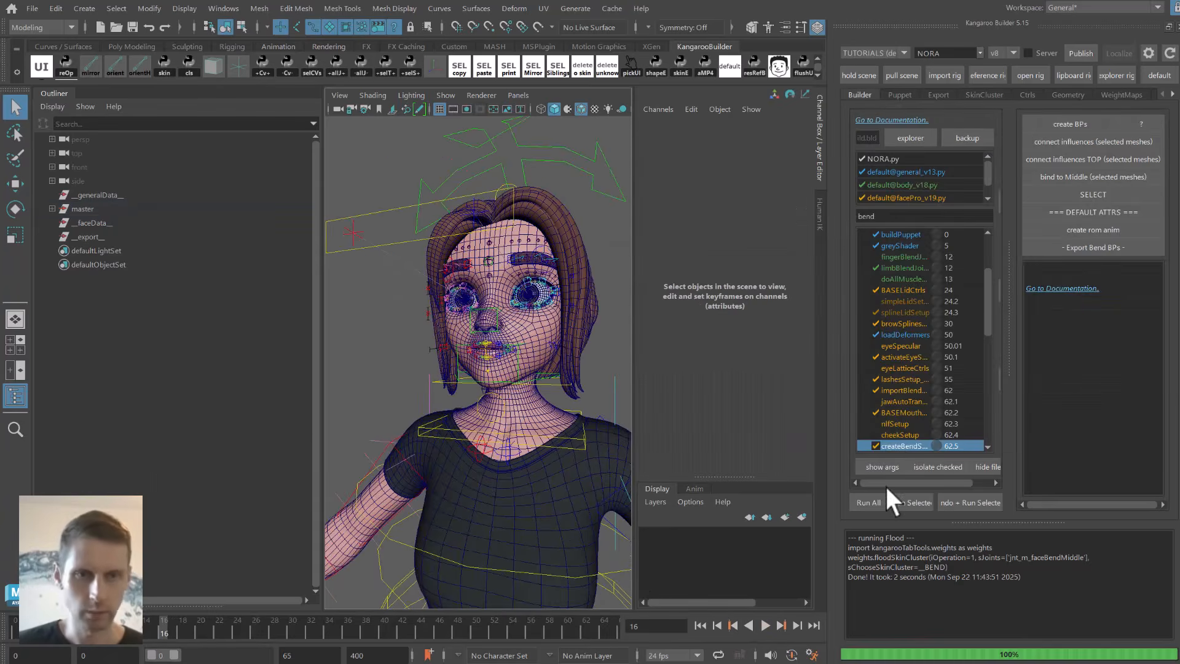
left_click(863, 501)
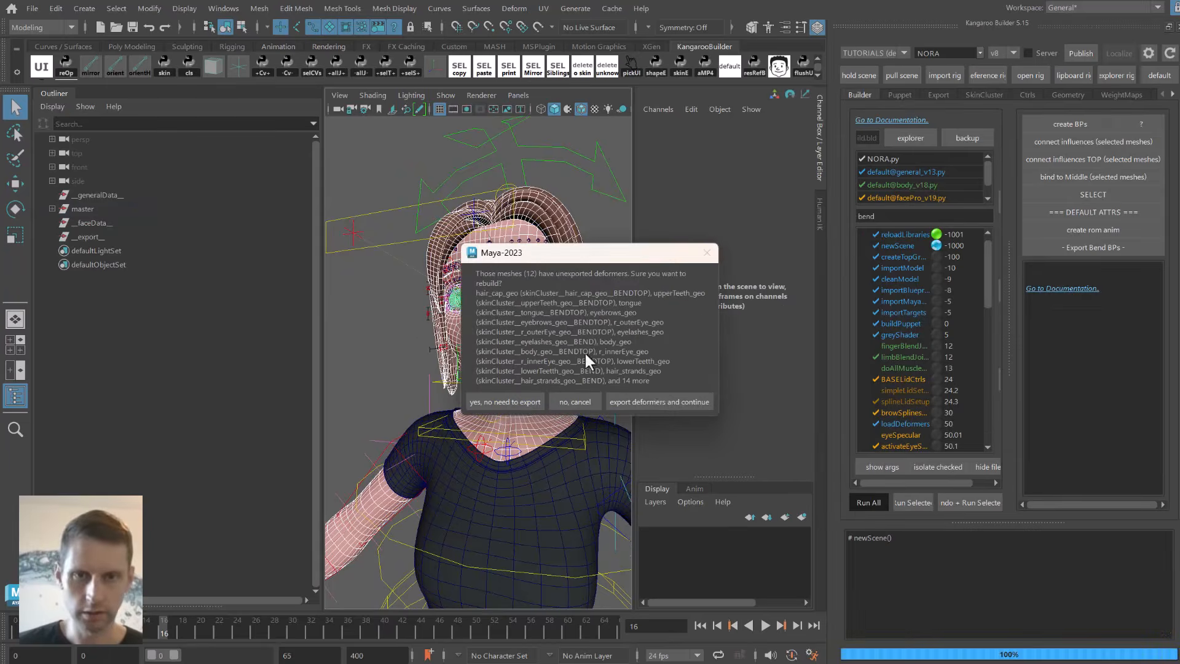
left_click(651, 399)
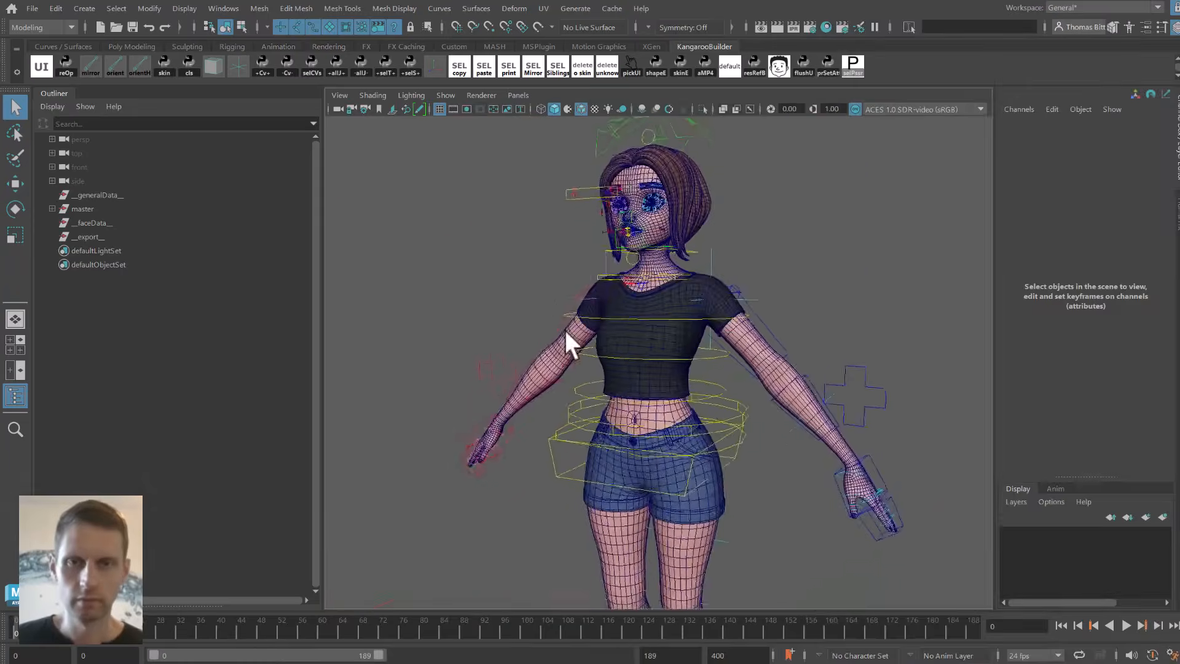
Try stretching the face by scaling faceSquashStretch_ctrl to about 1.09 in Y, and undo the scaling.
right_click_drag(566, 330, 611, 400, "alt")
left_click_drag(611, 400, 566, 349, "alt")
middle_click_drag(565, 349, 529, 317, "alt")
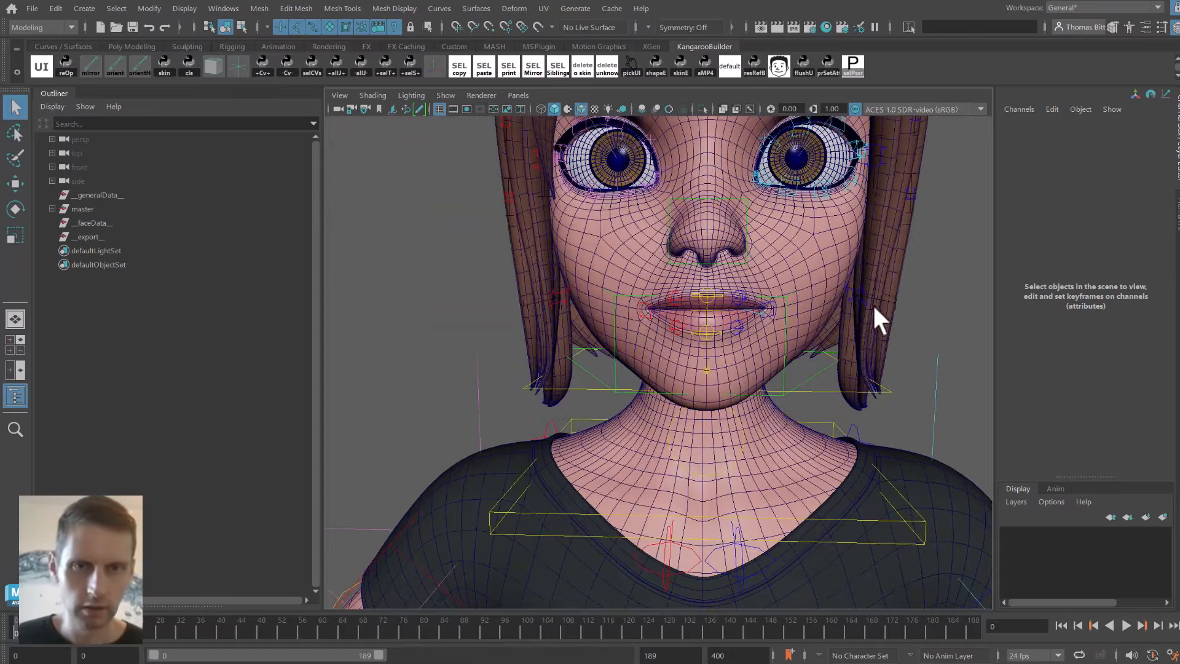
left_click_drag(872, 304, 738, 307, "alt")
left_click(639, 326)
left_click_drag(639, 326, 707, 326, "alt")
key("r")
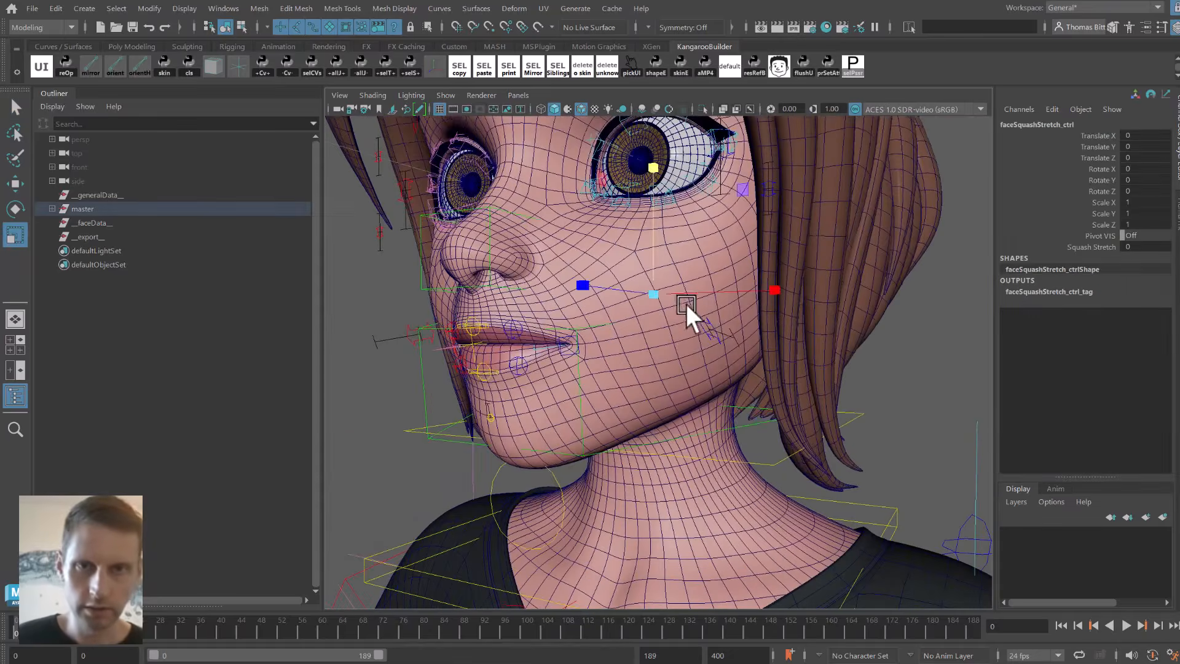
mouse_move(654, 165)
left_mouse_down()
mouse_move(651, 131)
mouse_move(637, 179)
left_mouse_up()
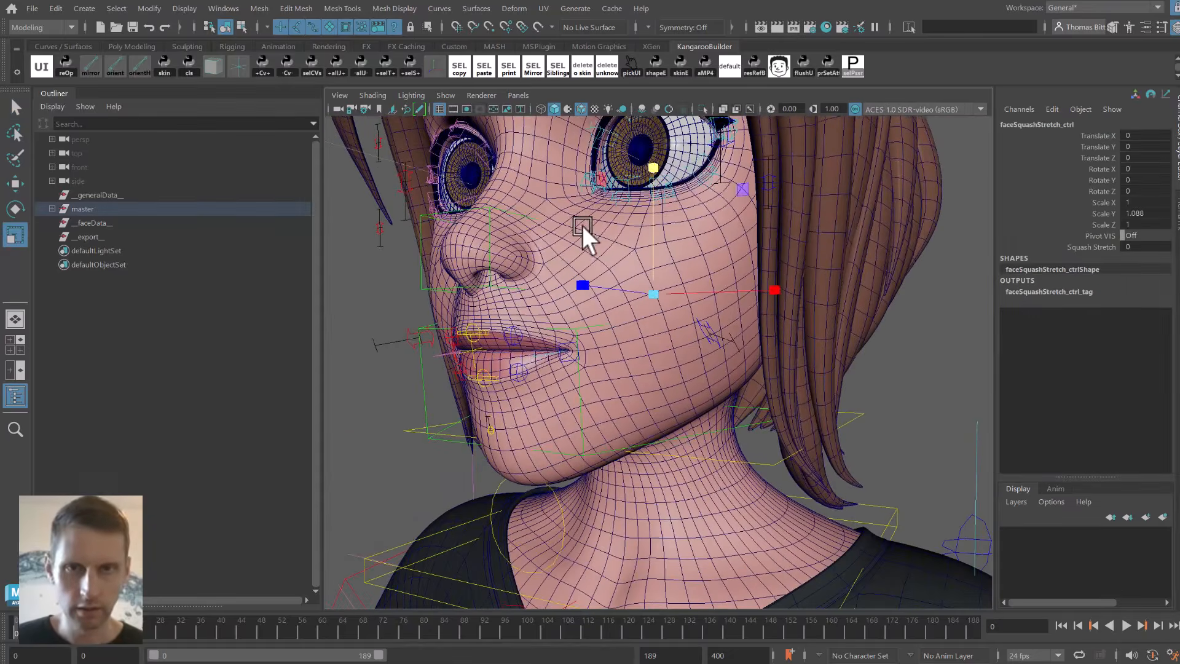
key("ctrl+z")
Test the face vertically with faceSquashStretch_ctrl, and move faceSquashStretchBot_ctrl around below the chin to bend the lower face.
right_click_drag(639, 332, 614, 282, "alt")
left_click_drag(614, 283, 707, 288, "alt")
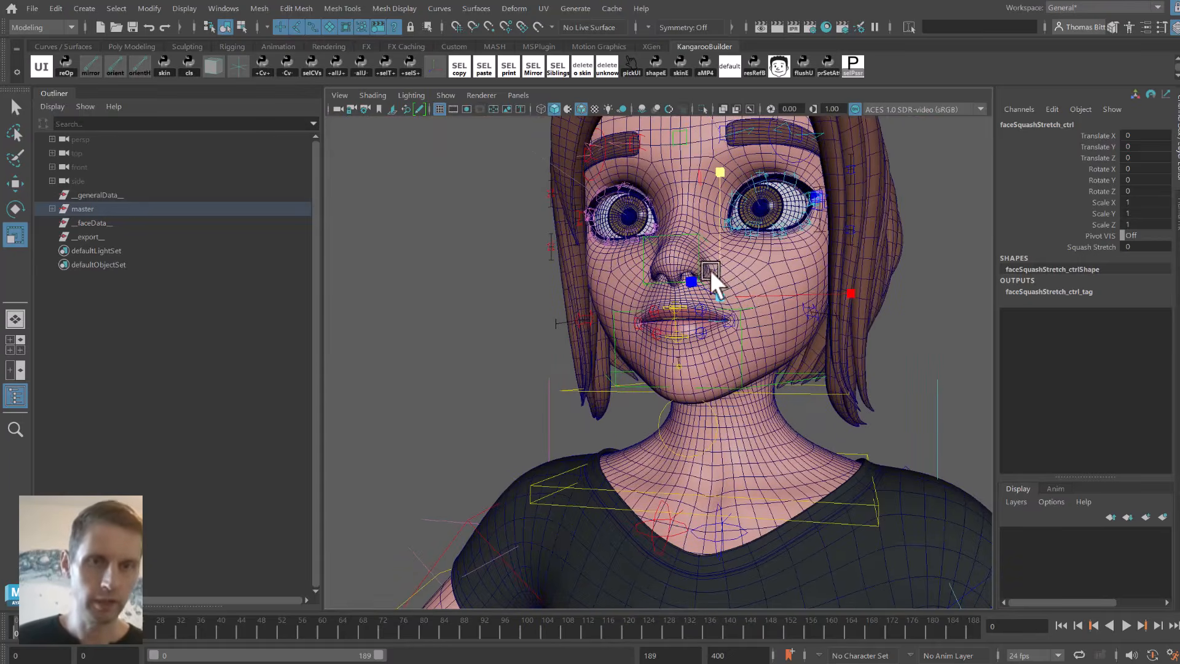
mouse_move(725, 168)
left_mouse_down()
mouse_move(713, 190)
mouse_move(714, 172)
left_mouse_up()
left_click(661, 416)
key("w")
left_click_drag(684, 389, 759, 251)
key("q")
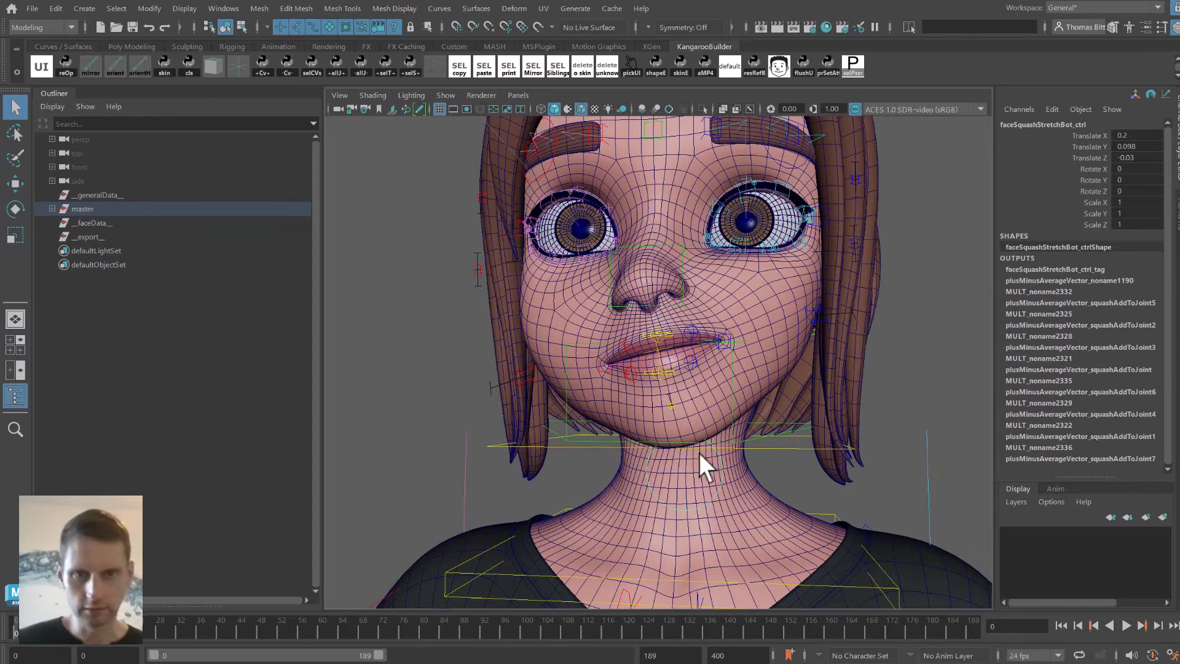
key("w")
mouse_move(676, 444)
left_mouse_down()
mouse_move(633, 451)
mouse_move(673, 471)
mouse_move(665, 448)
mouse_move(655, 451)
left_mouse_up()
Move the squash-stretch control above the head to test how the upper face and hair bend.
middle_click_drag(684, 286, 684, 345, "alt")
right_click_drag(685, 344, 670, 253, "alt")
middle_click_drag(670, 253, 656, 287, "alt")
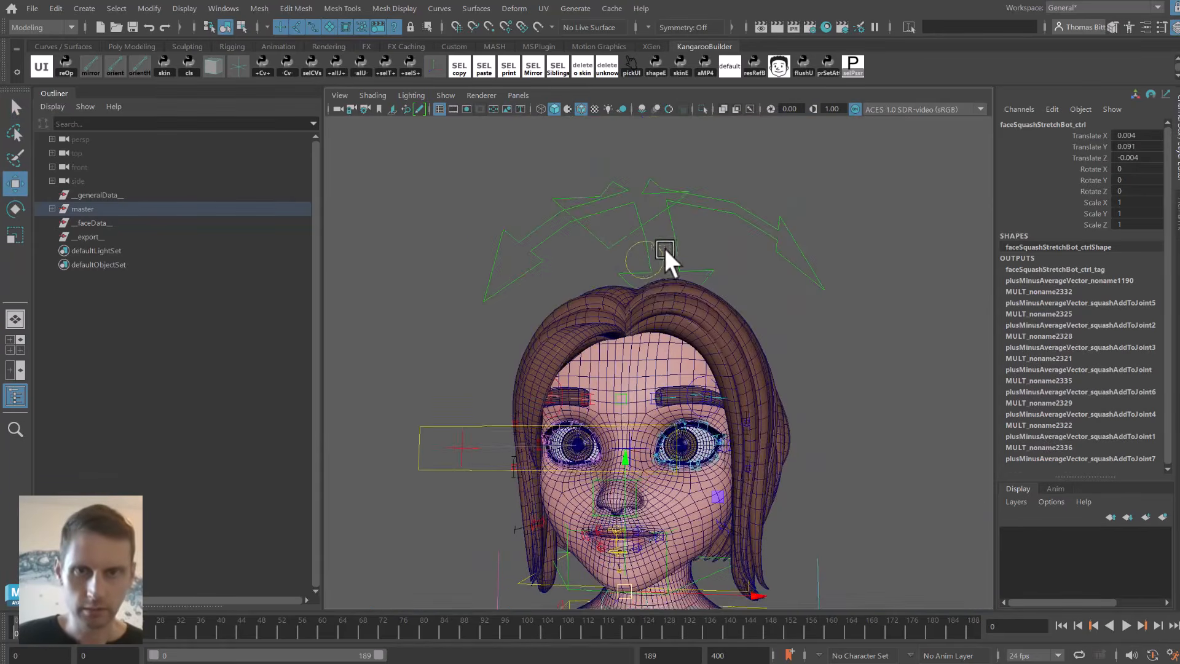
left_click(664, 246)
left_click_drag(663, 246, 710, 213, "alt")
left_click_drag(661, 162, 698, 193)
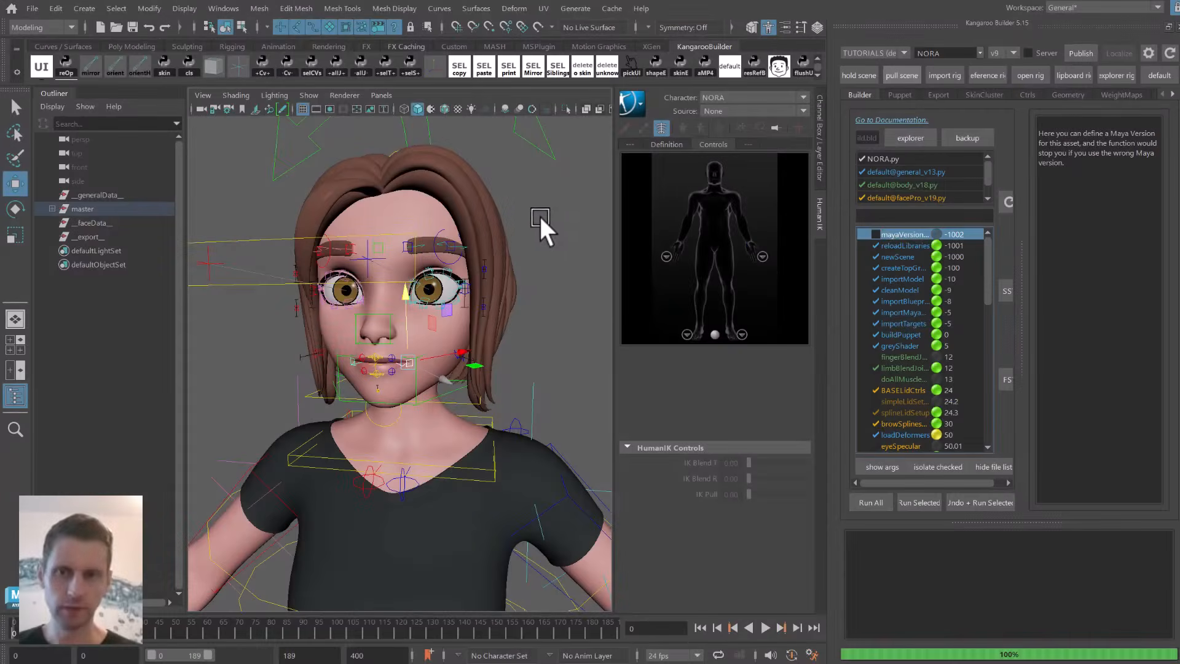
Move the character's left mouth corner control upward and inward into a narrow smile.
left_click_drag(455, 277, 363, 333, "alt")
right_click_drag(363, 333, 476, 362, "alt")
middle_click_drag(476, 363, 418, 389, "alt")
right_click_drag(418, 389, 455, 375, "alt")
left_click_drag(477, 354, 501, 333, "alt")
left_click_drag(465, 274, 440, 219)
Examine the mesh deformation around the raised mouth corner with wireframe shown over the shaded surface.
right_click_drag(411, 230, 429, 280, "alt")
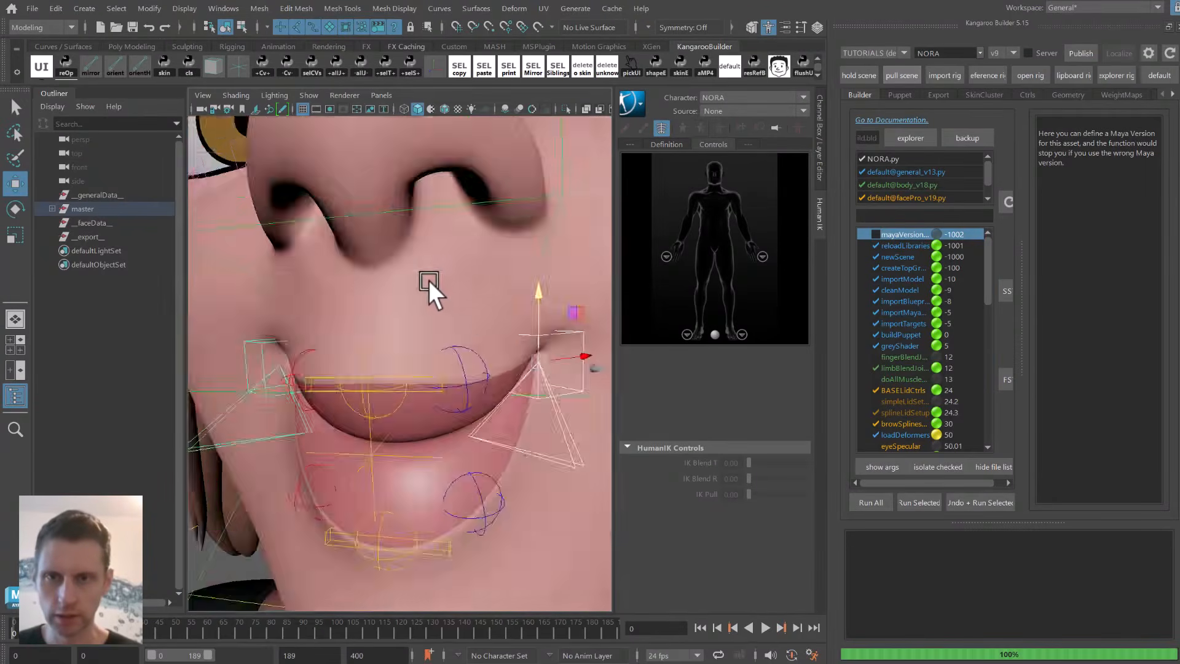
left_click_drag(429, 280, 441, 298, "alt")
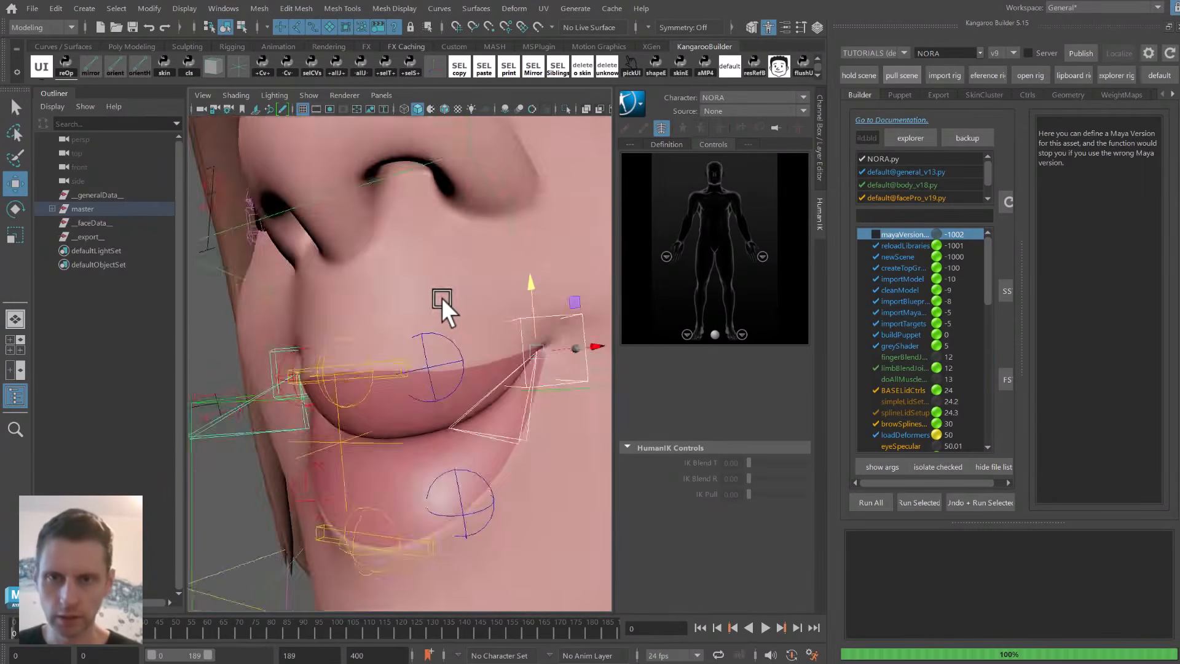
right_click_drag(442, 297, 522, 301, "alt")
middle_click_drag(522, 301, 403, 293, "alt")
key("alt+5")
mouse_move(420, 271)
left_mouse_down("alt")
mouse_move(414, 243)
mouse_move(456, 258)
mouse_move(450, 272)
mouse_move(481, 297)
left_mouse_up("alt")
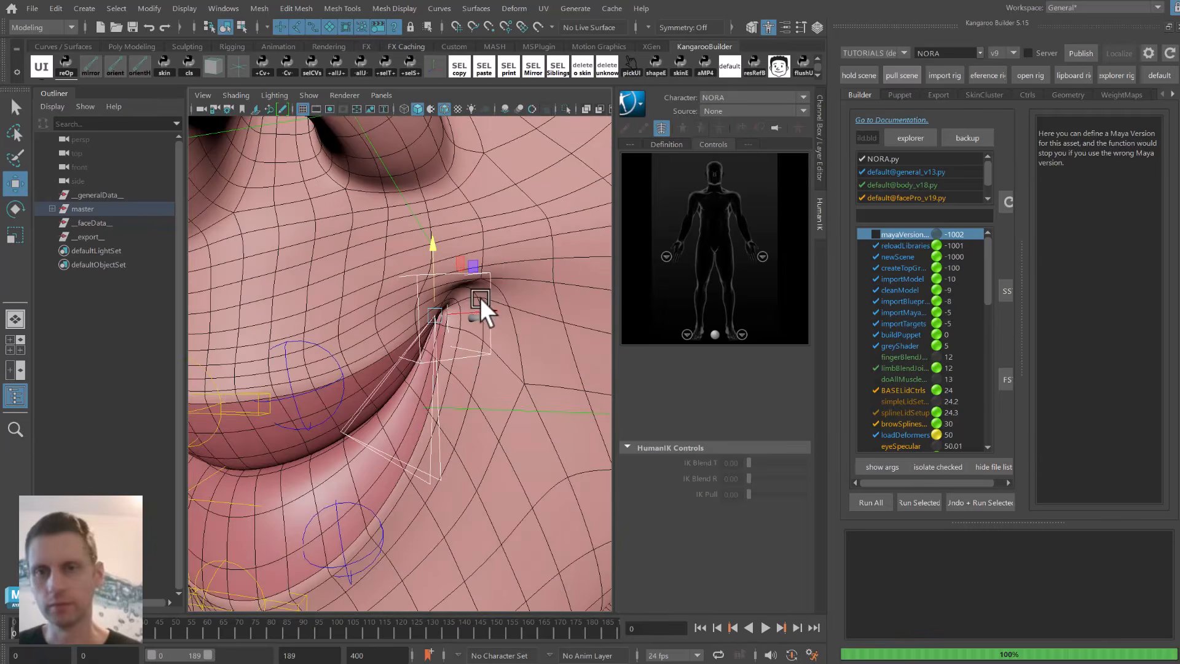
right_click_drag(464, 289, 340, 282, "alt")
left_click_drag(340, 282, 396, 301, "alt")
key("q")
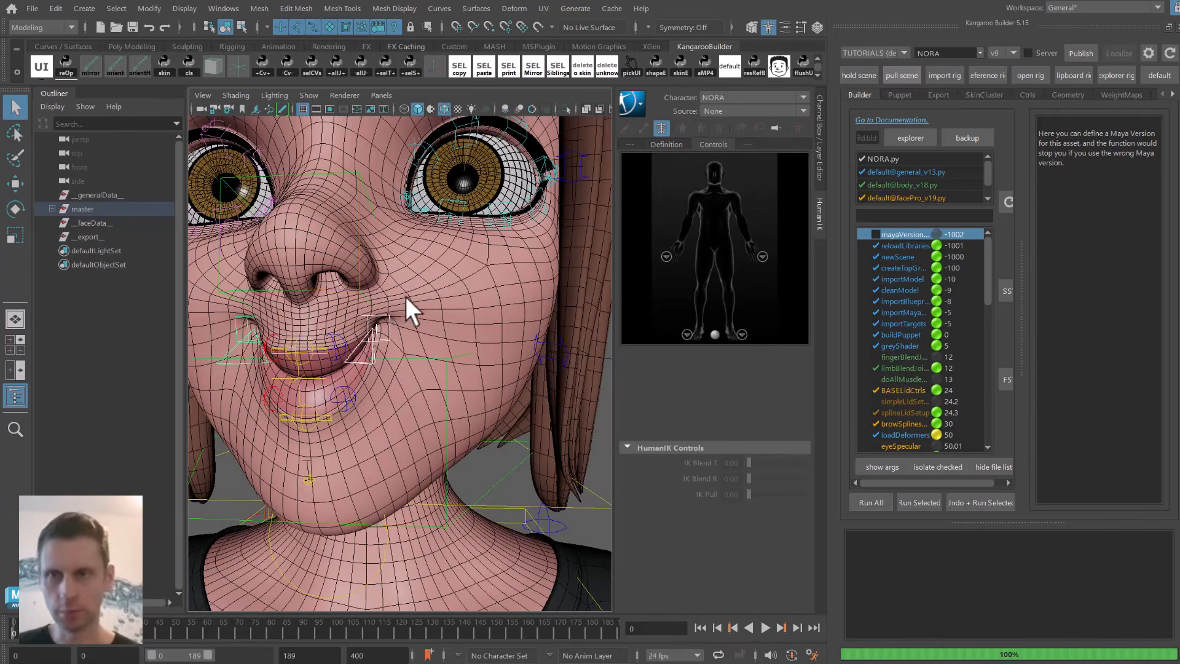
Reset the mouth corner controls to their default pose and hold the rig scene as a temporary file.
left_click(724, 67)
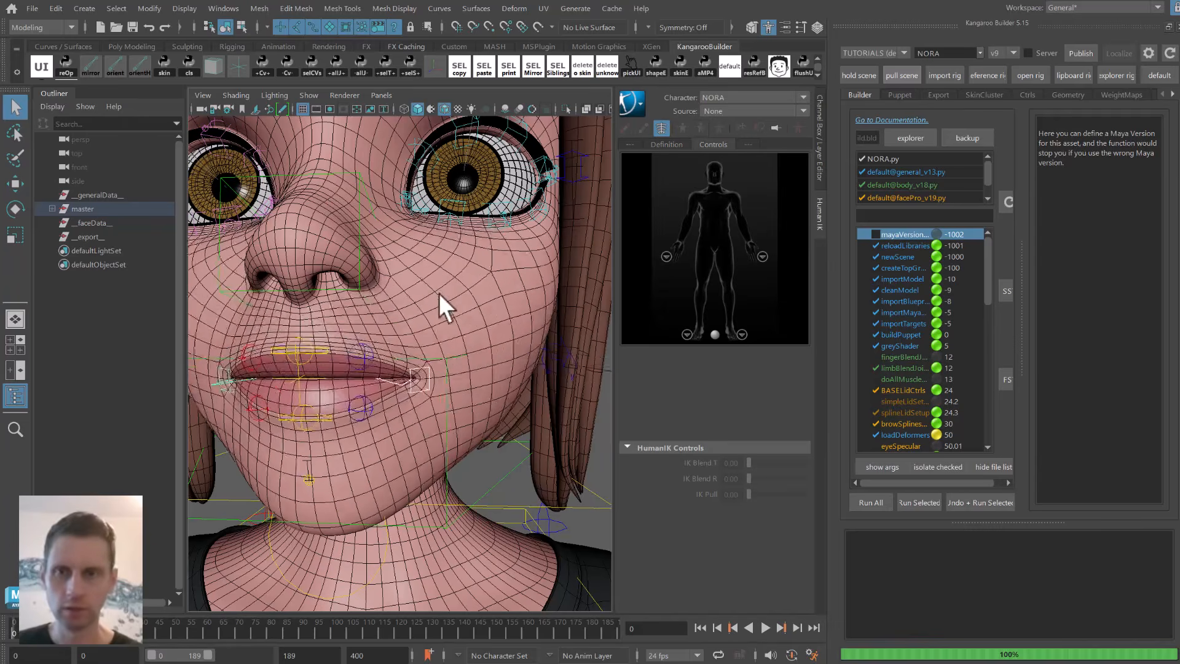
right_click_drag(438, 293, 385, 273, "alt")
left_click_drag(385, 273, 421, 277, "alt")
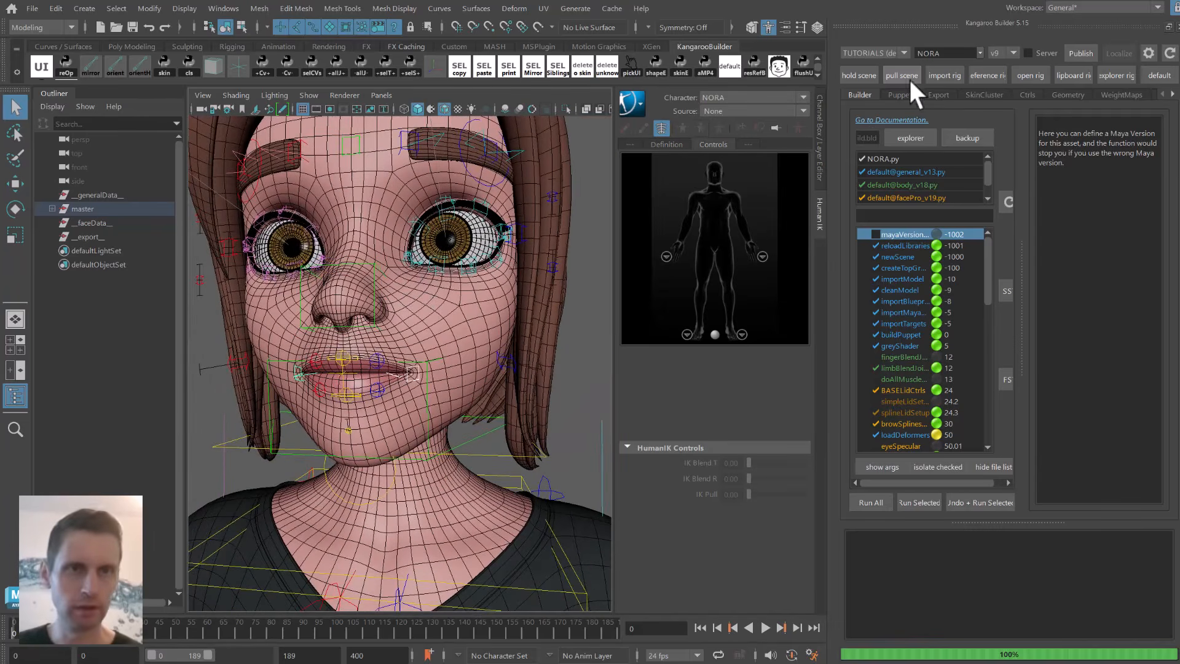
left_click(858, 74)
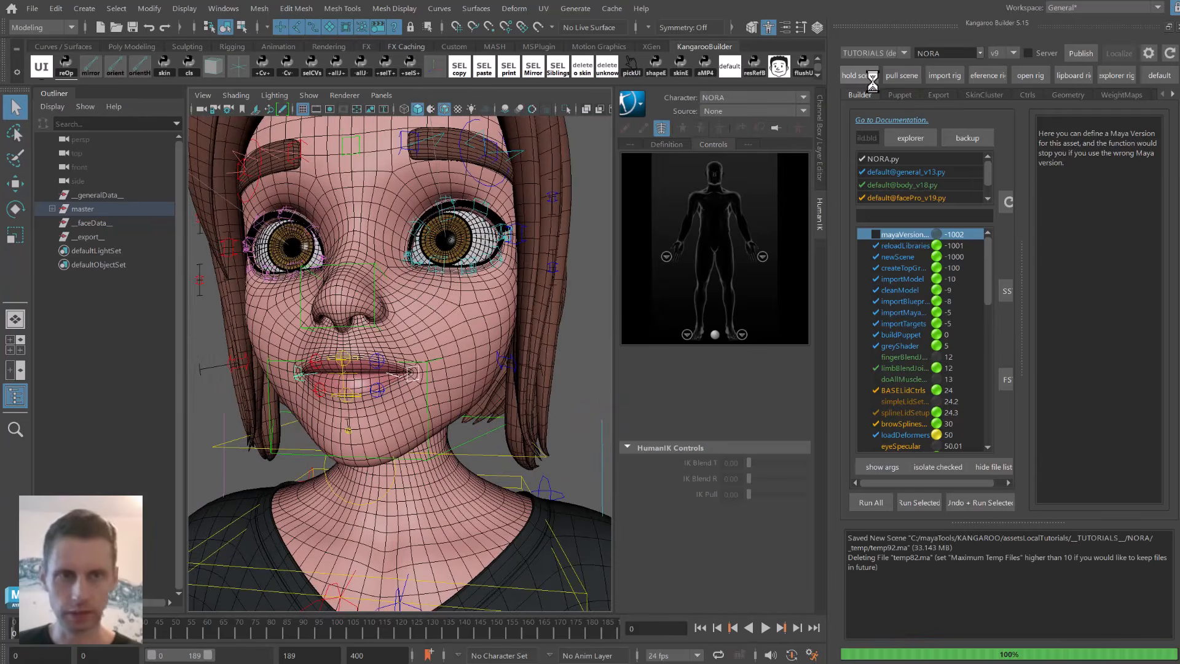
Find the blend shape import function in the builder with "tblend" and open its blendShapes.ma file.
left_click(886, 215)
type("tble")
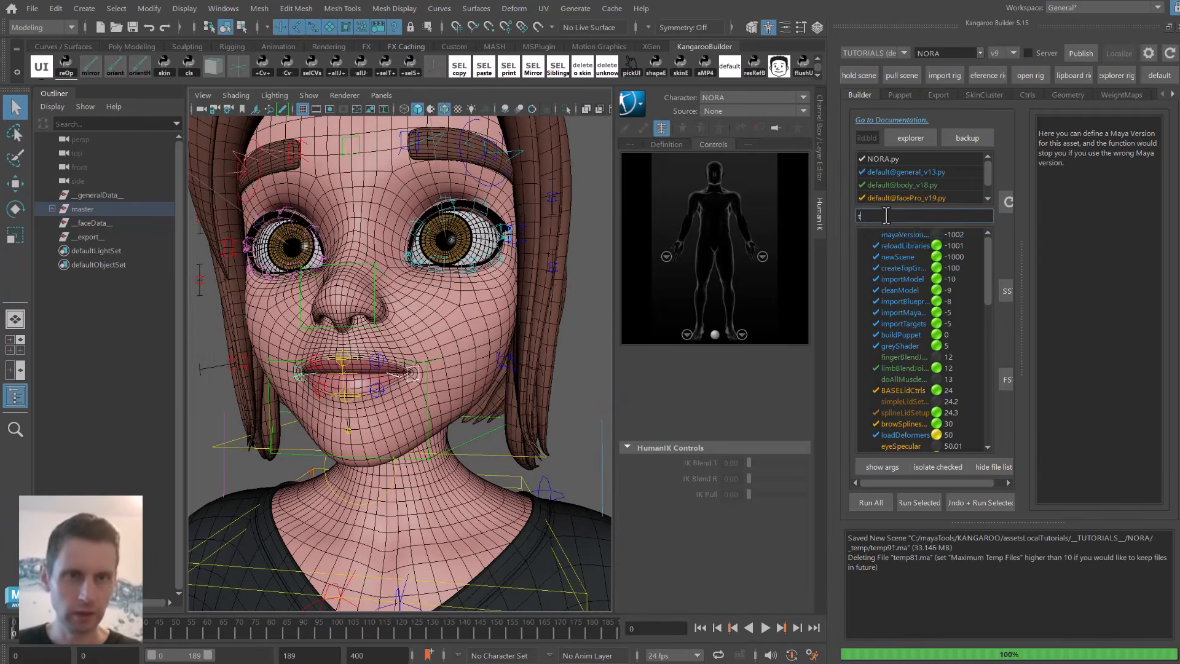
key("Return")
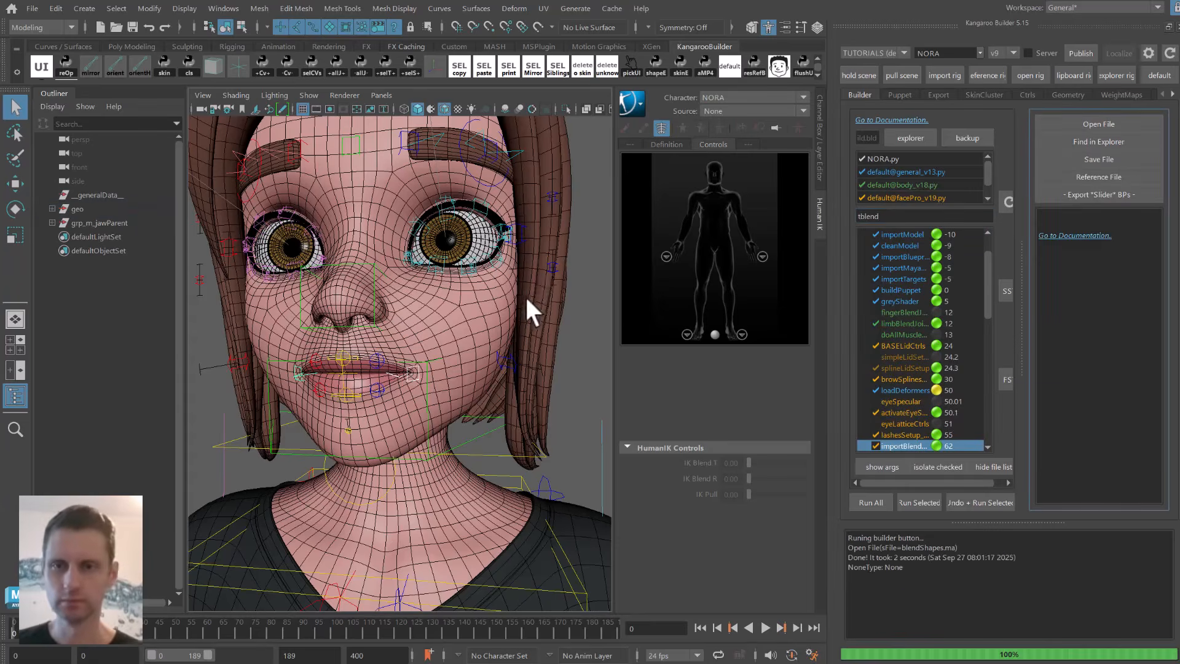
Reference the held rig scene temp92.ma into the blend shapes file.
middle_click_drag(372, 295, 389, 278, "alt")
right_click_drag(389, 277, 426, 300, "alt")
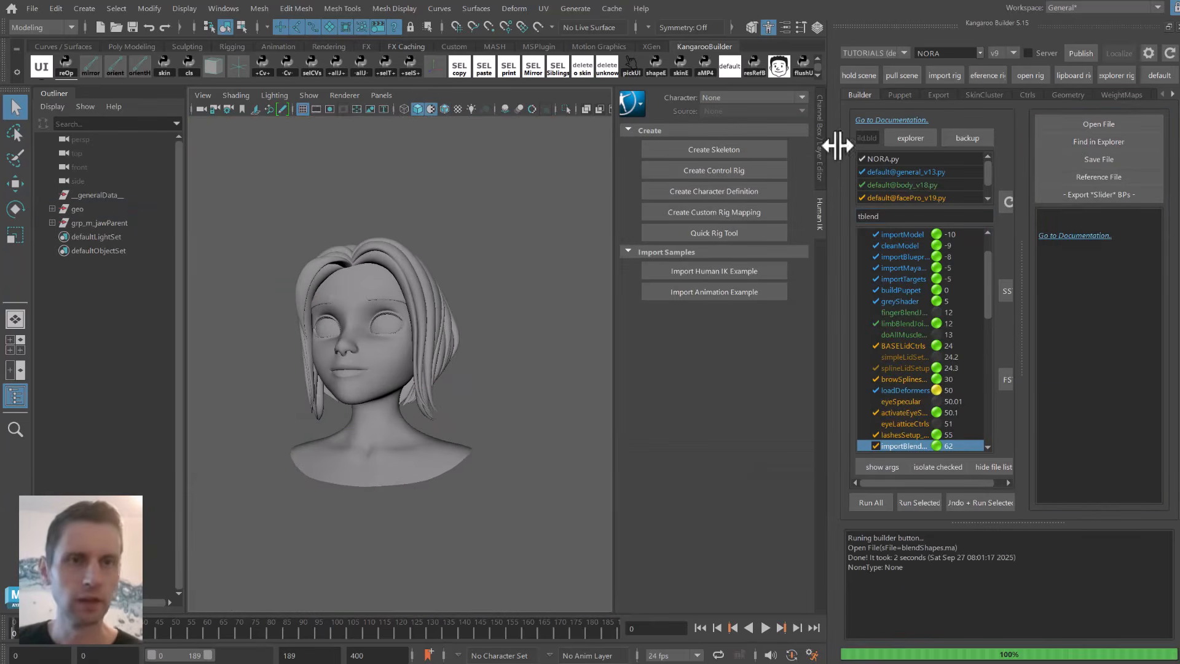
left_click(902, 74)
mouse_move(936, 236)
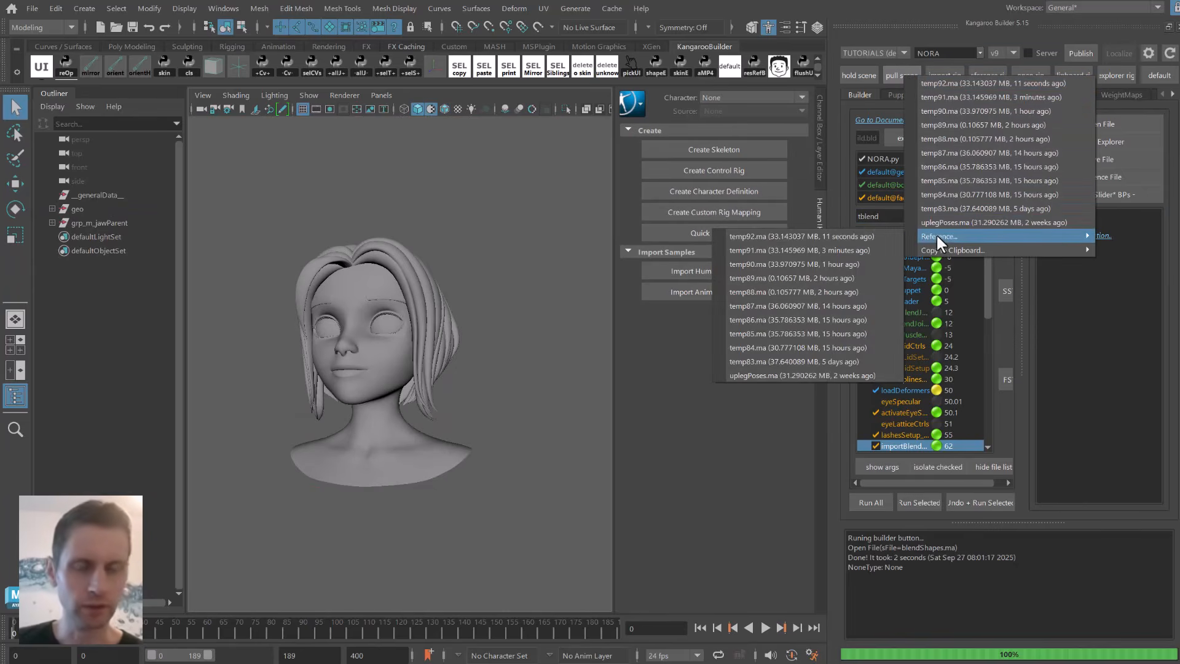
left_click(824, 236)
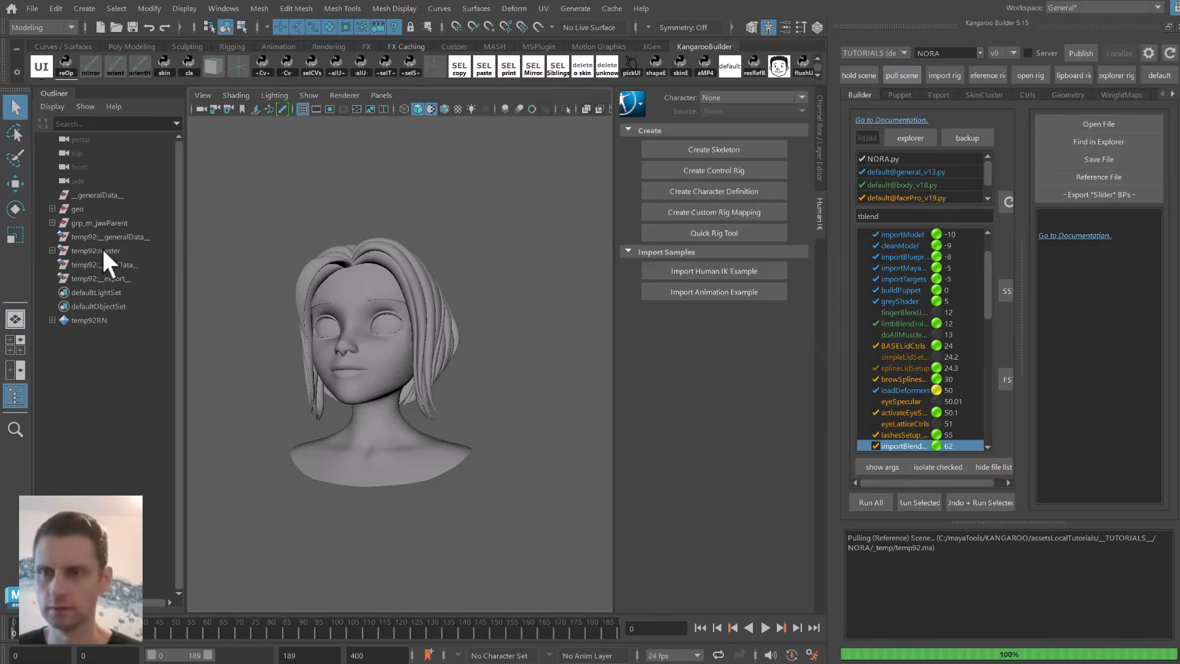
Hide the four referenced temp92 top-level nodes and select temp92:master.
left_click(102, 250)
left_click_drag(97, 233, 94, 281)
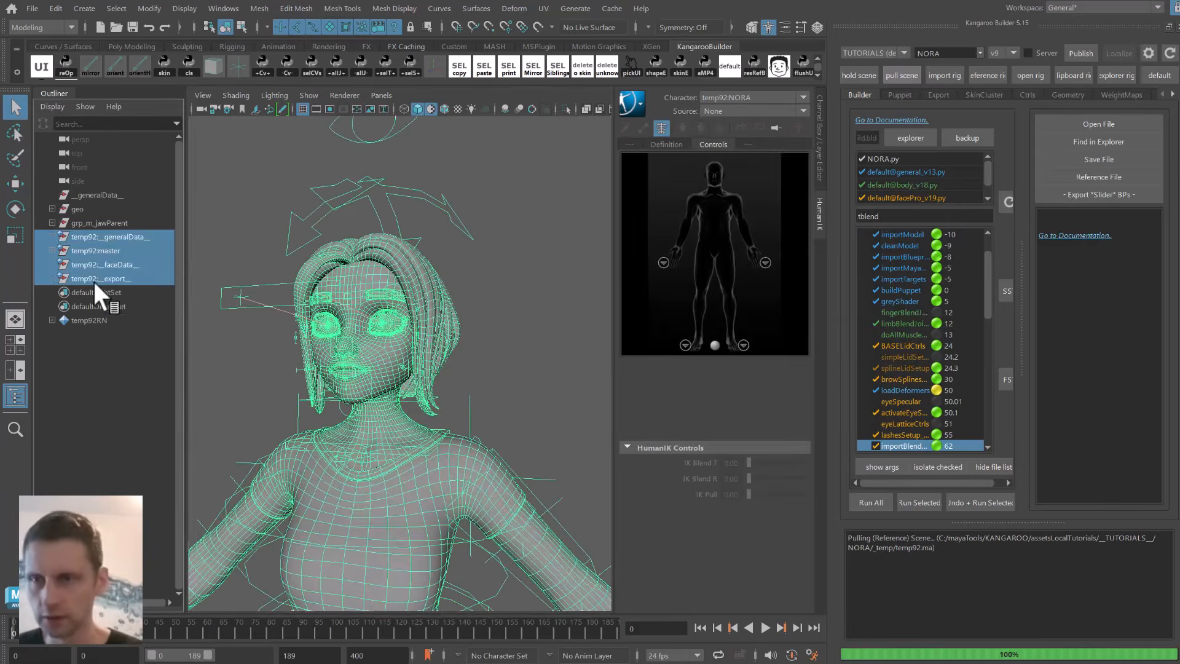
key("ctrl+h")
left_click(107, 248)
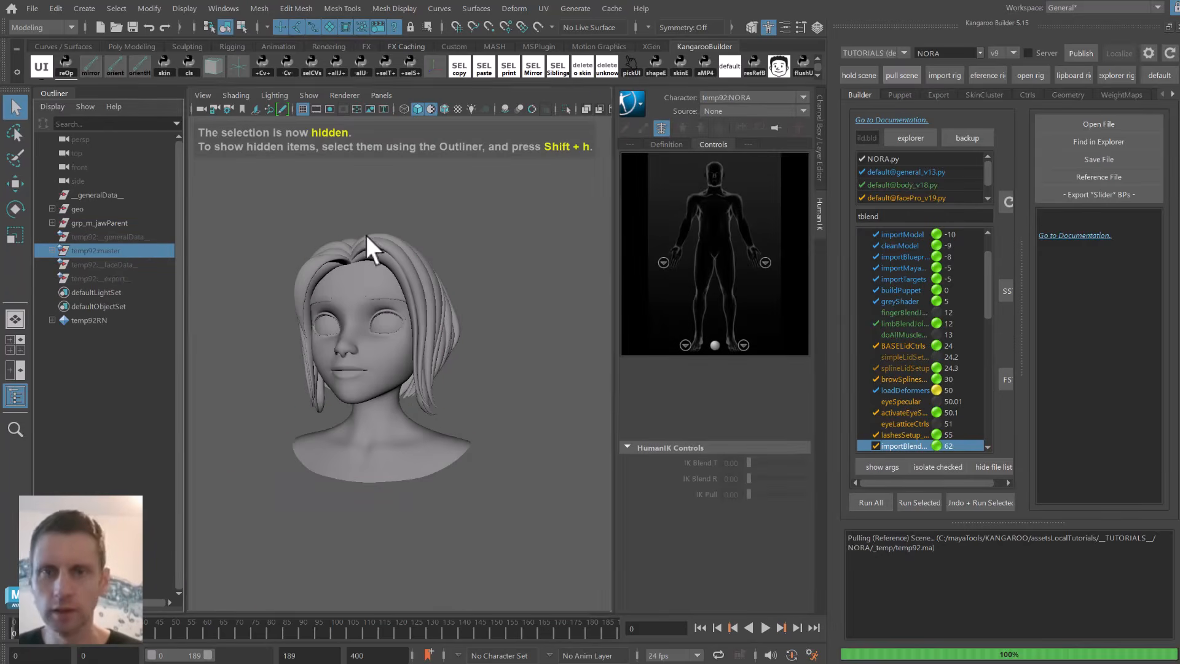
Open the Shape Editor for the face mesh and load temp92:master as the referenced rig to transfer from.
left_click(408, 258)
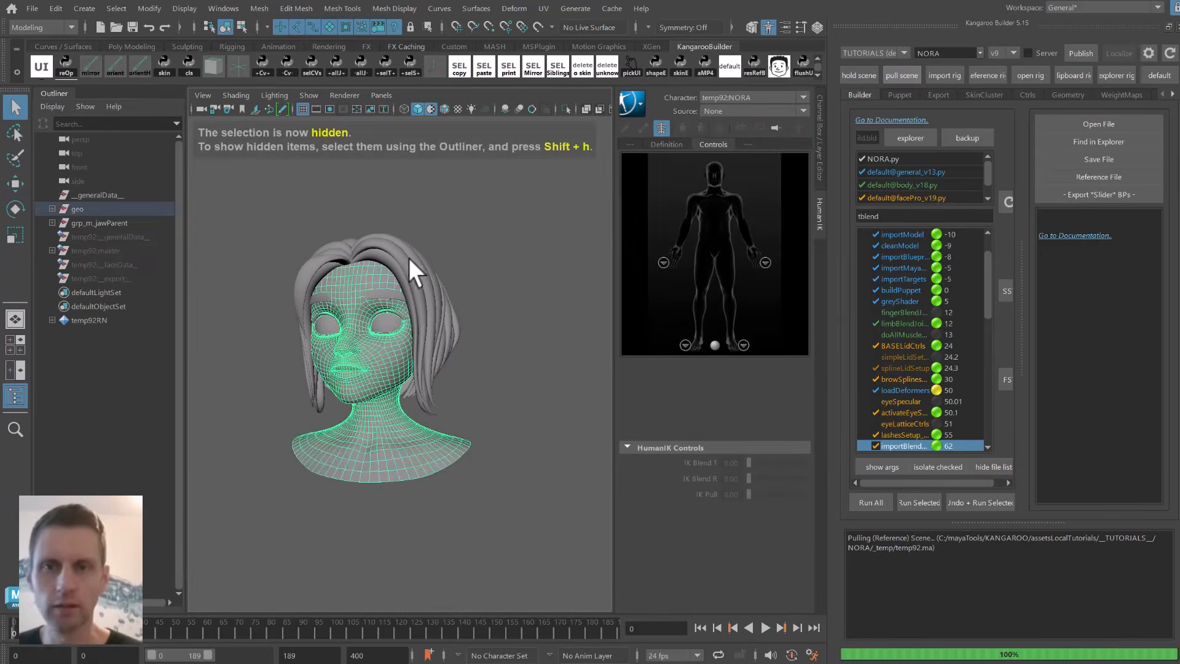
left_click(656, 64)
left_click_drag(681, 105, 938, 93)
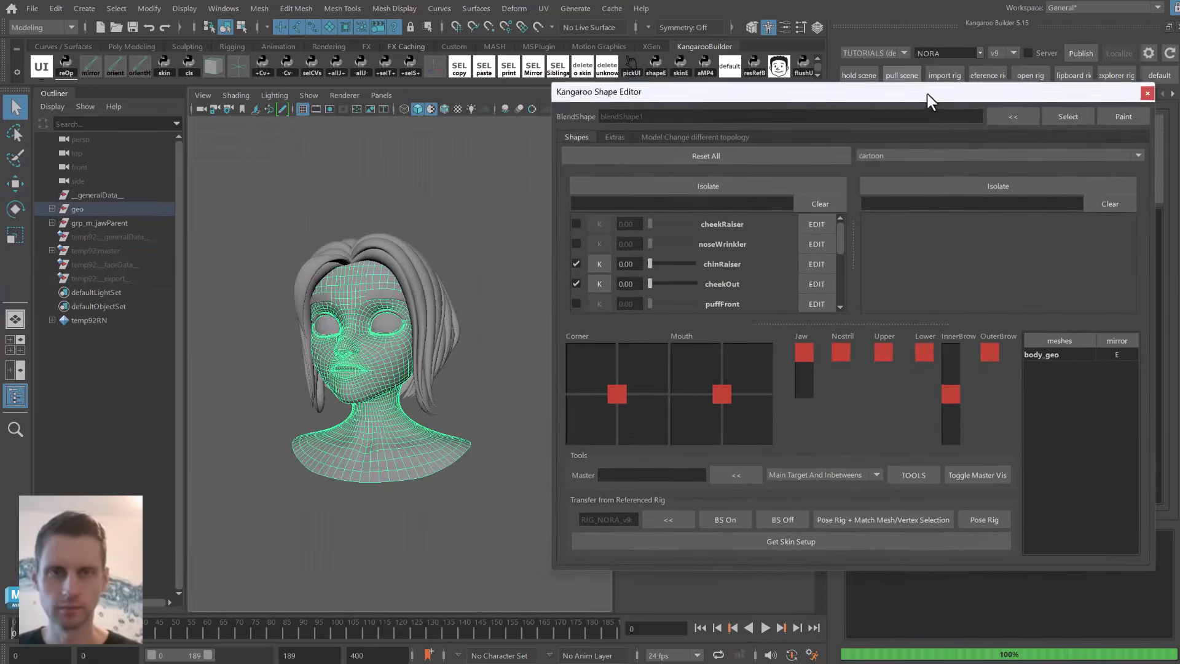
left_click(101, 247)
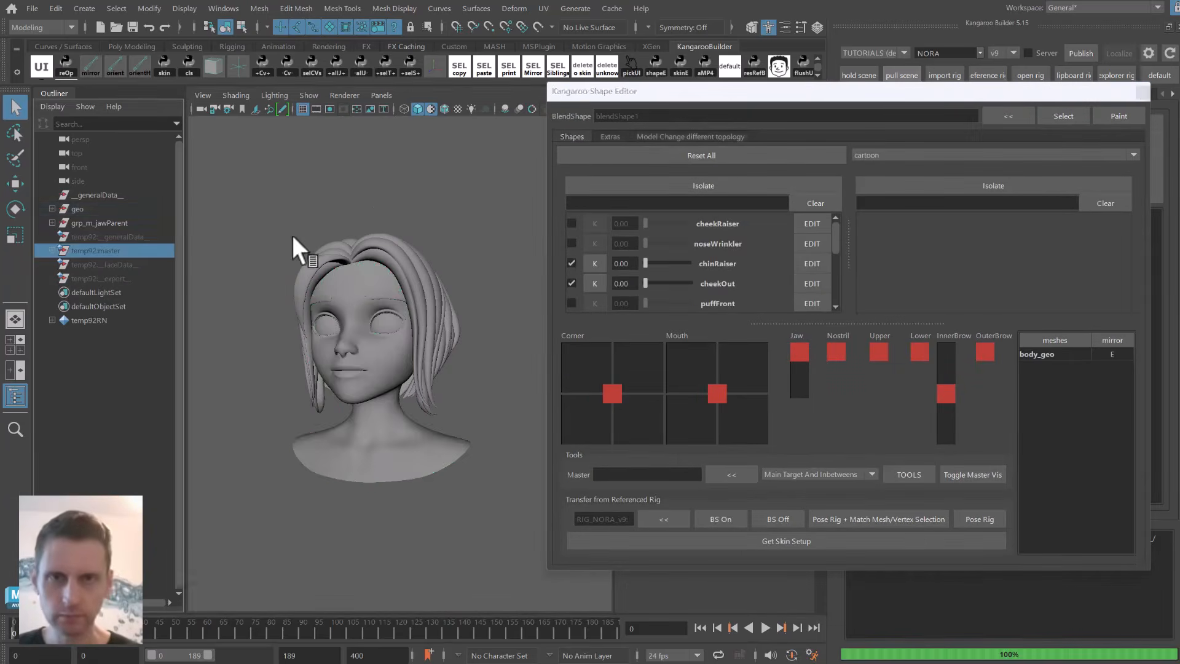
left_click(662, 519)
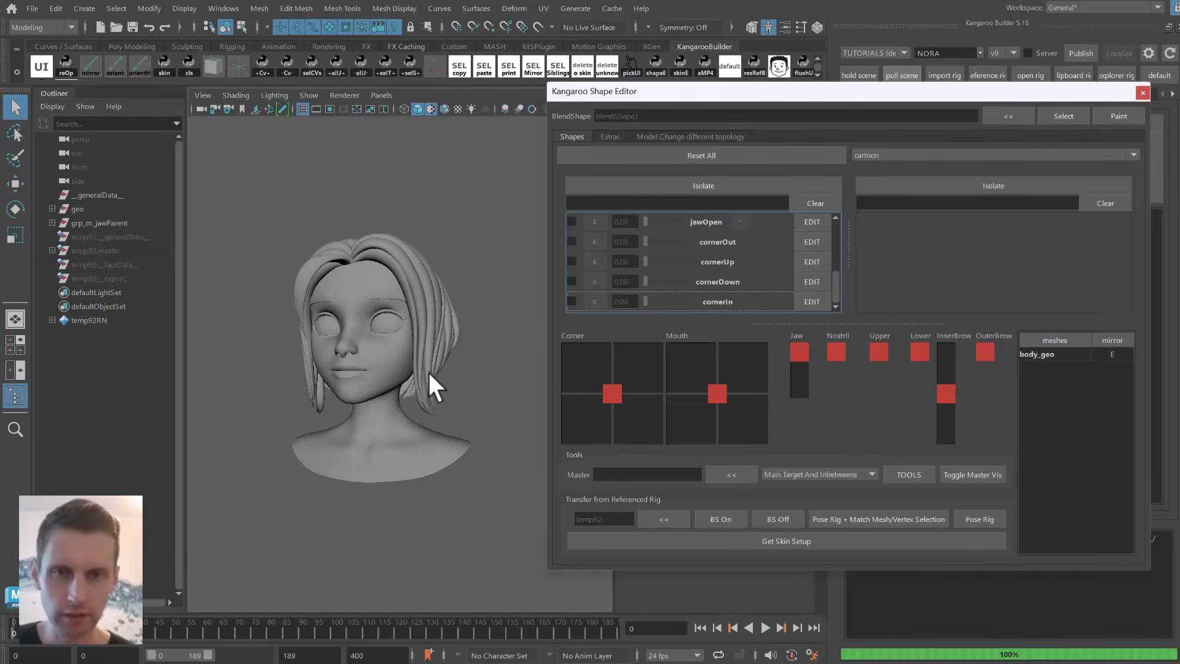
Add the cornerInUp diagonal mouth corner target to the blend shape.
right_click(716, 297)
mouse_move(758, 425)
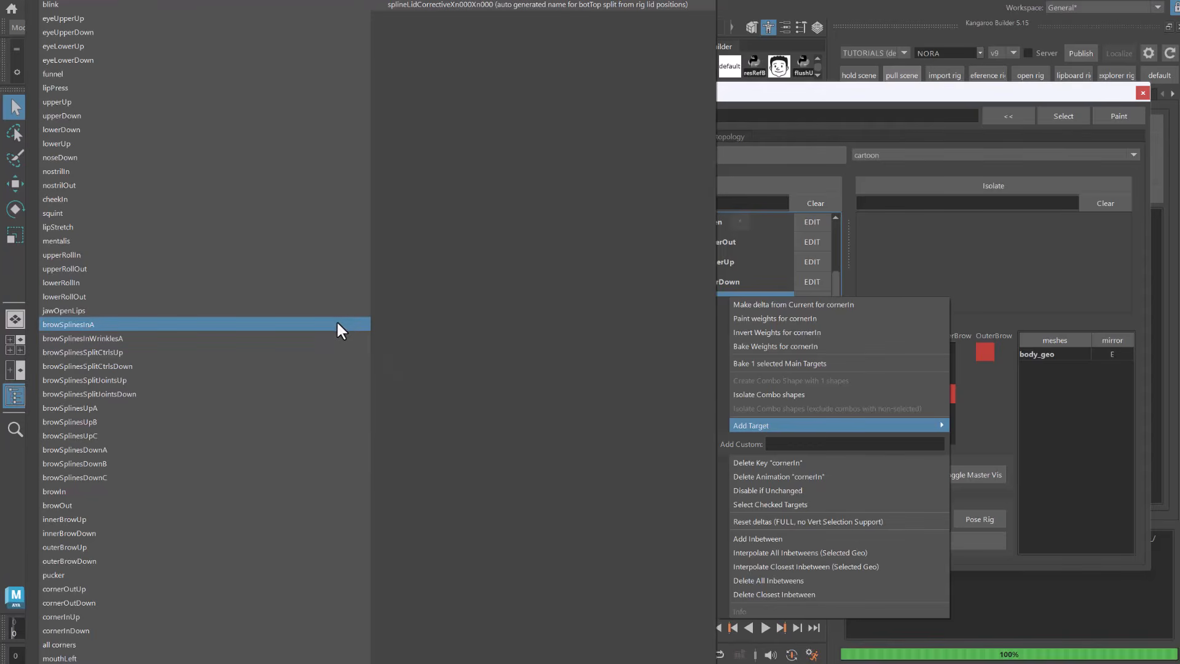
left_click(79, 616)
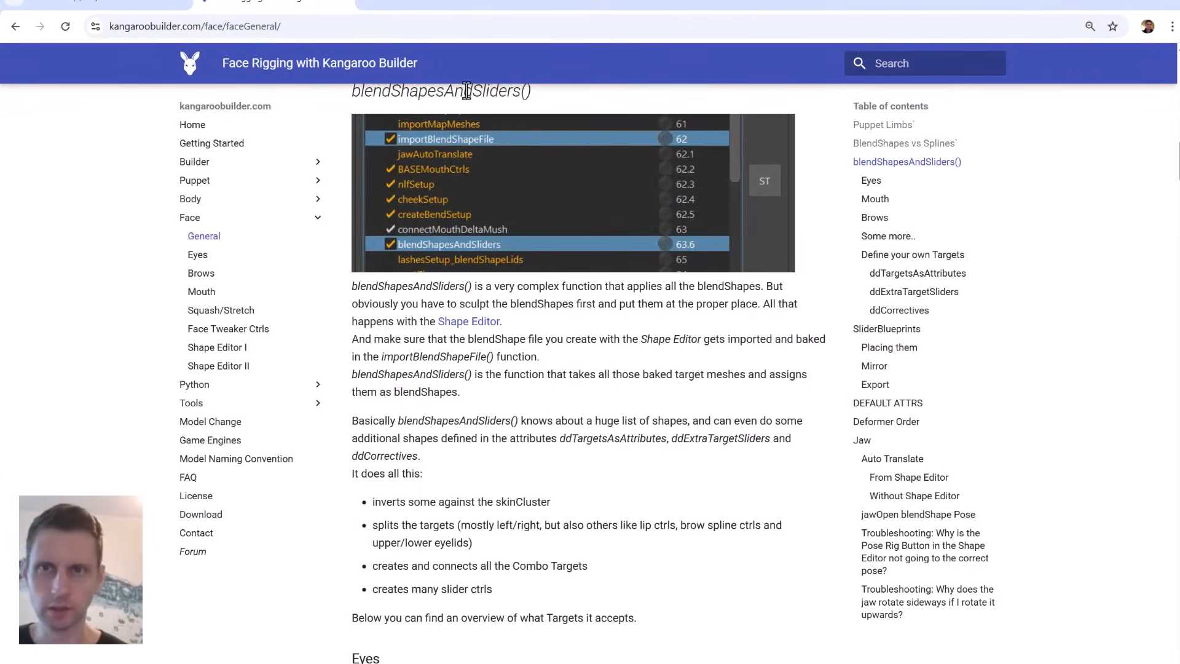
Look up the accepted mouth corner blend shape targets in Kangaroo Builder's online face documentation.
left_click_drag(543, 99, 353, 90)
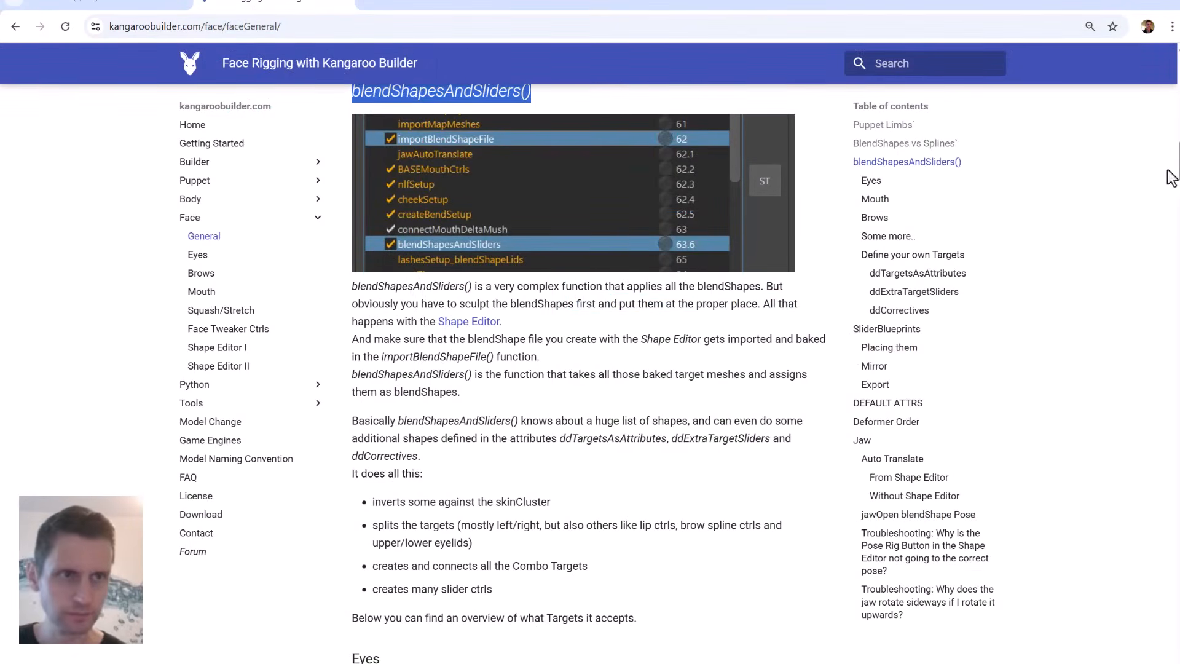
scroll(1172, 190, "down", 7)
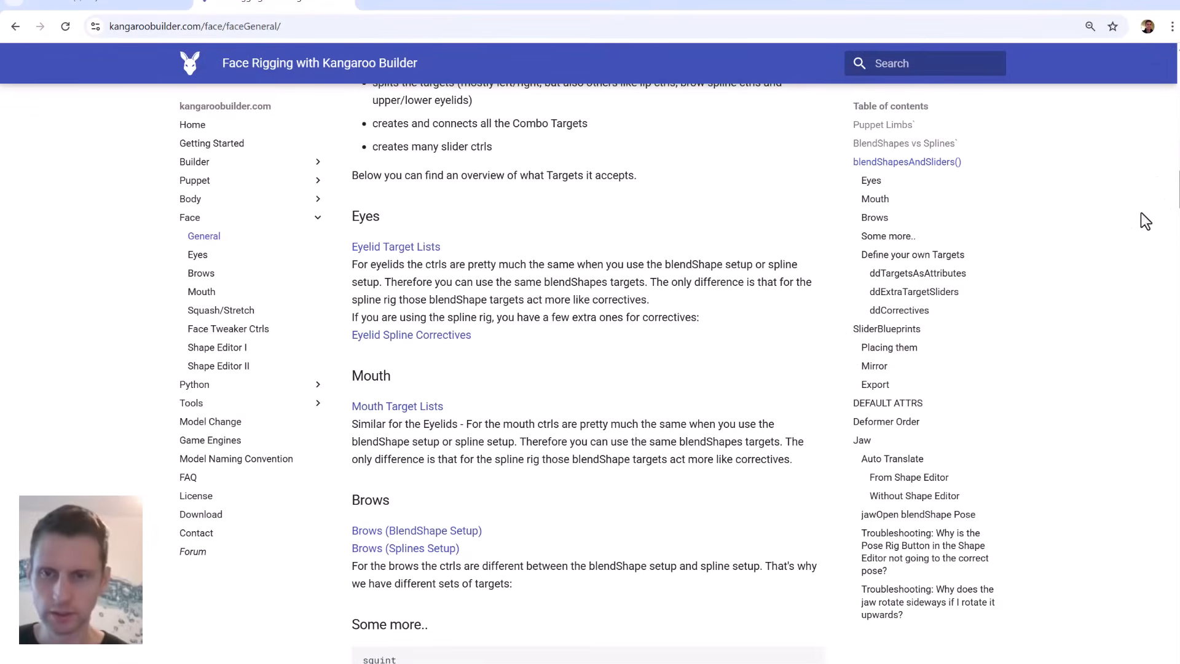
left_click(393, 408)
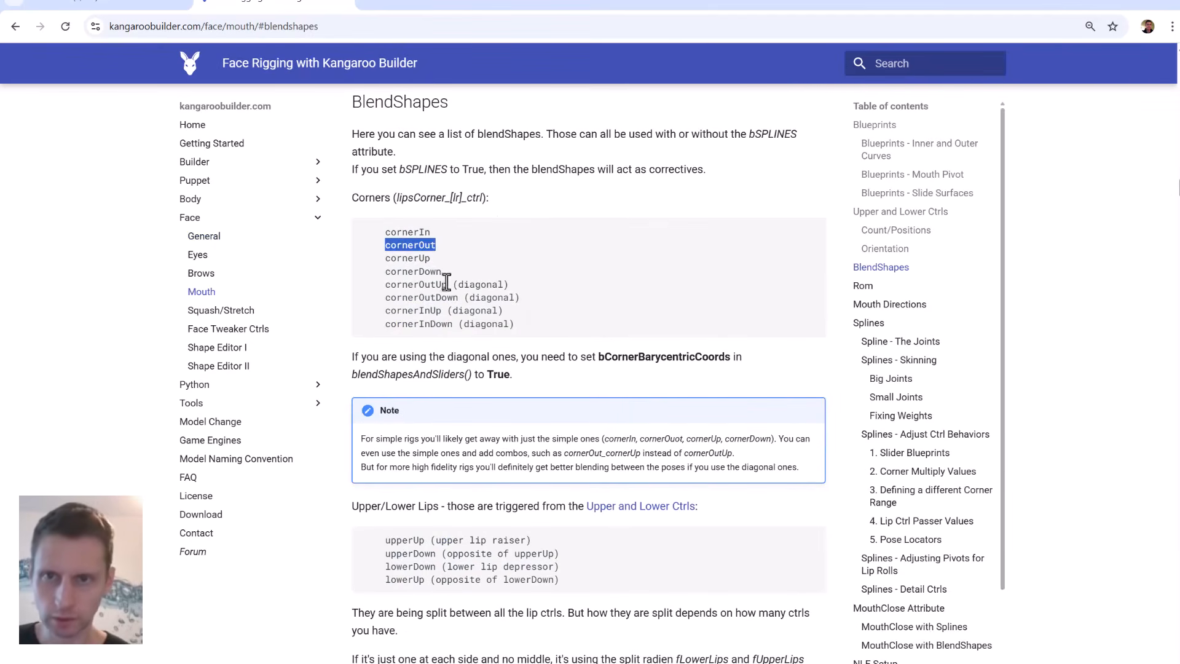
left_click_drag(502, 311, 370, 313)
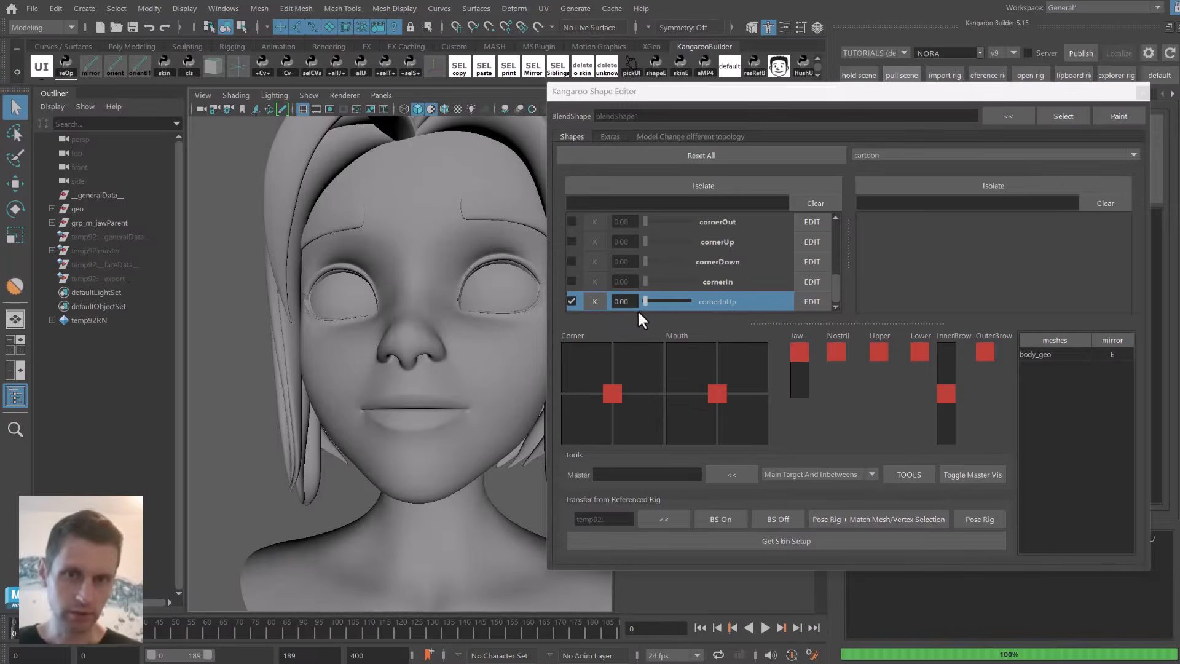
Set the cornerInUp weight to 1.00 and match the face mesh to the referenced rig's corresponding pose.
left_click_drag(644, 300, 756, 300)
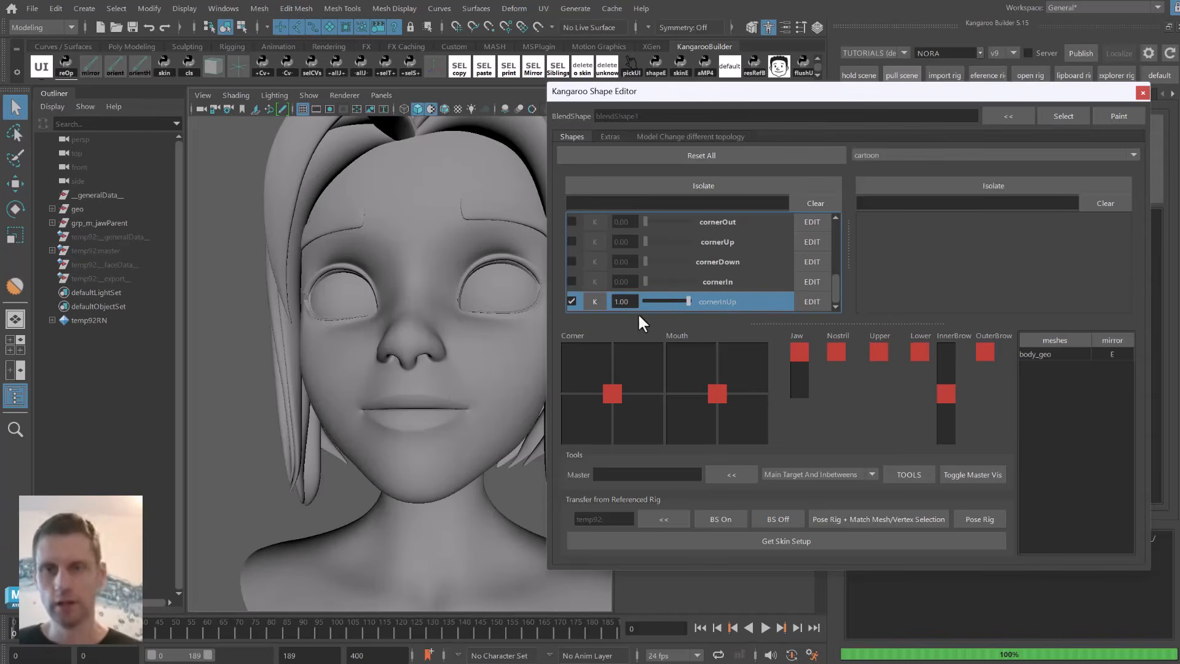
left_click(484, 442)
left_click(720, 306)
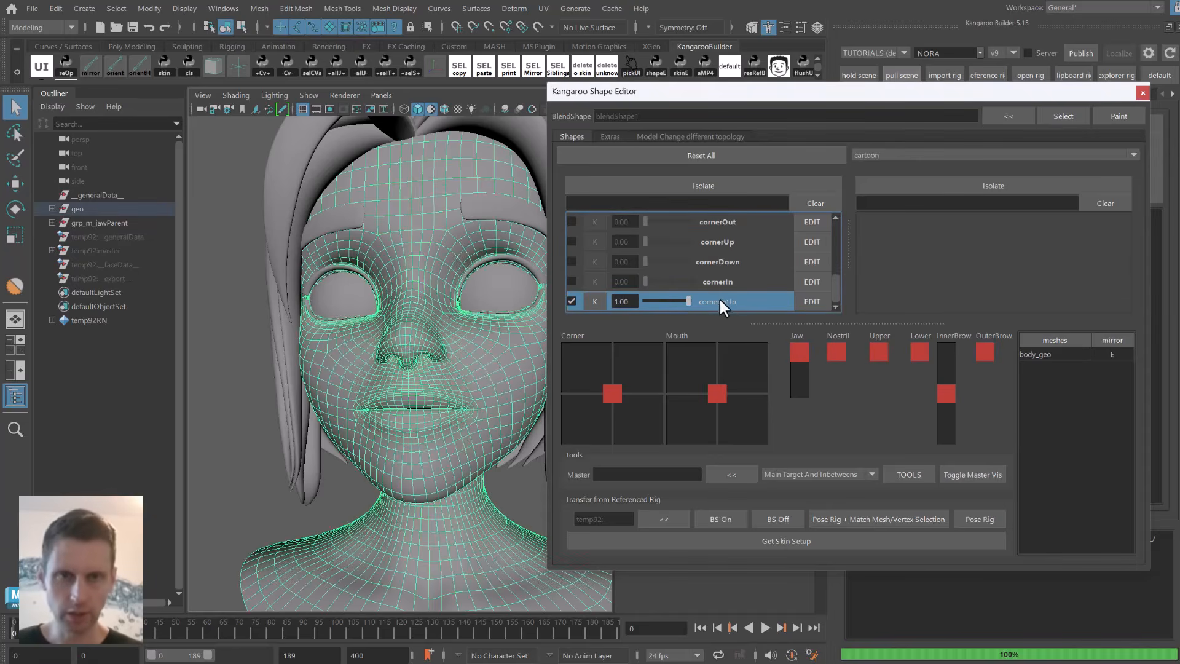
left_click(859, 518)
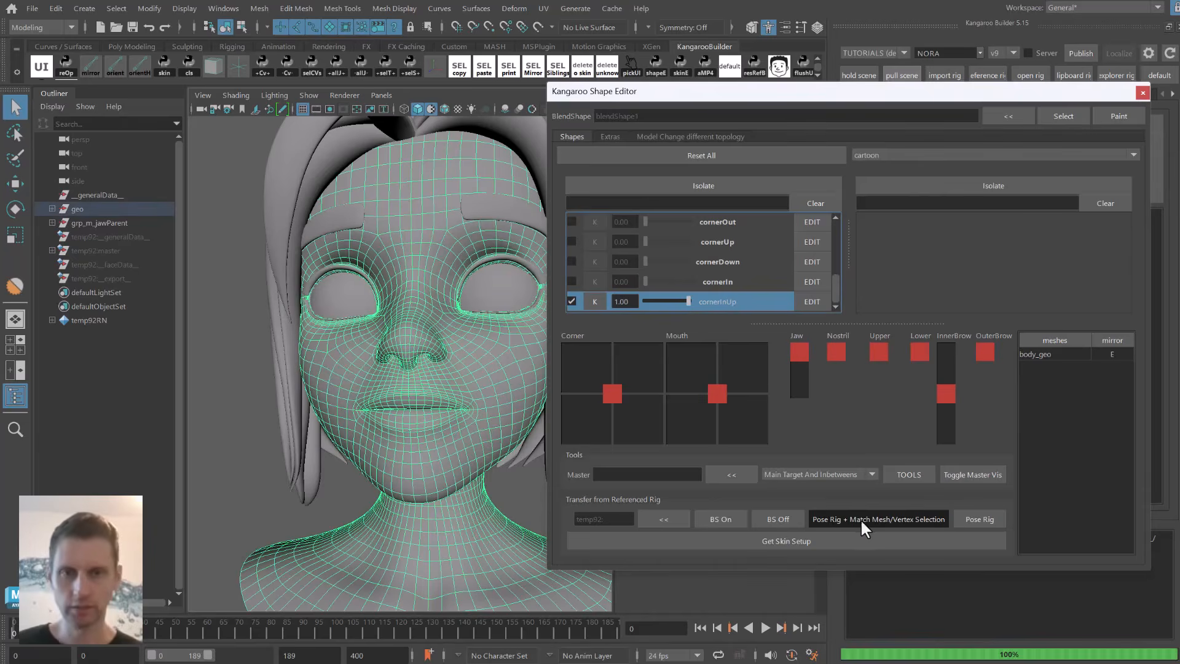
left_click(861, 518)
left_click(574, 353)
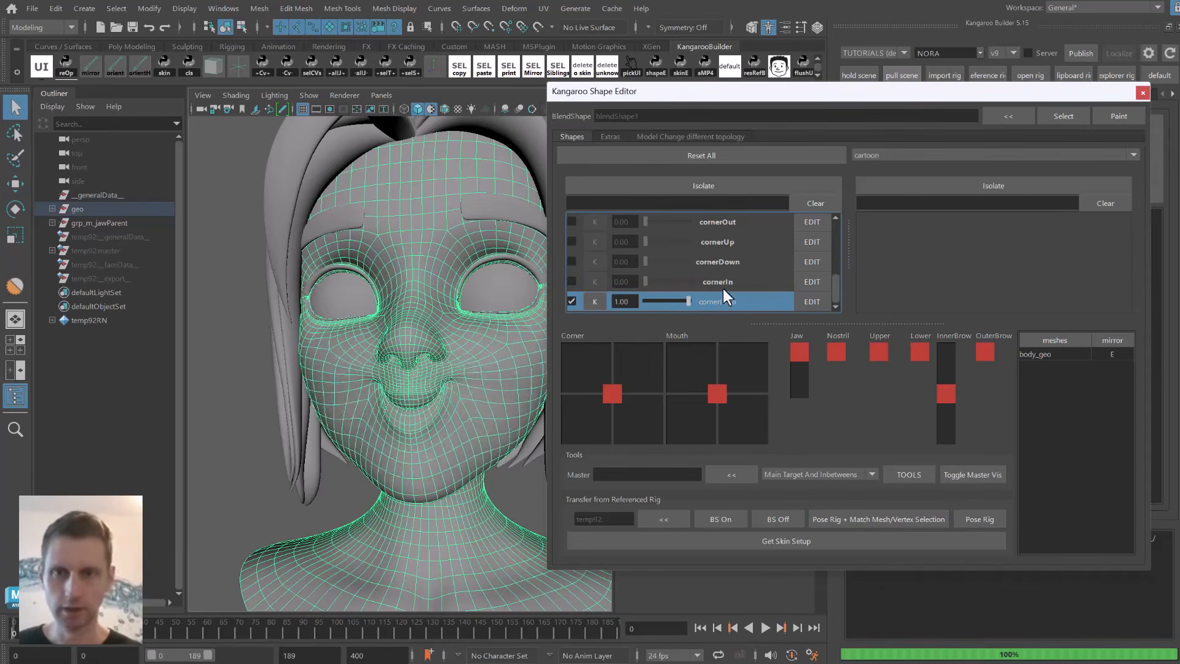
Enable editing of the cornerInUp target and smooth the crease beside the mouth corner with the Smooth sculpting tool.
left_click_drag(404, 373, 356, 362, "alt")
scroll(442, 384, "up", 6)
left_click(272, 447)
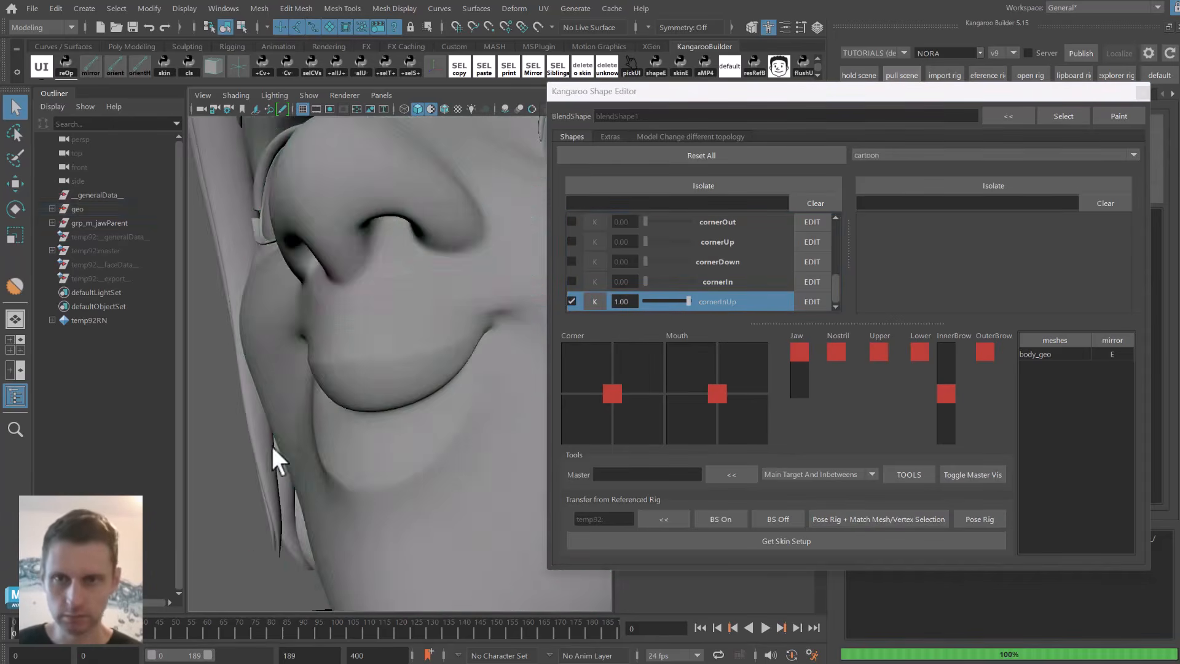
left_click_drag(271, 446, 453, 347, "alt")
left_click_drag(493, 295, 482, 337, "alt")
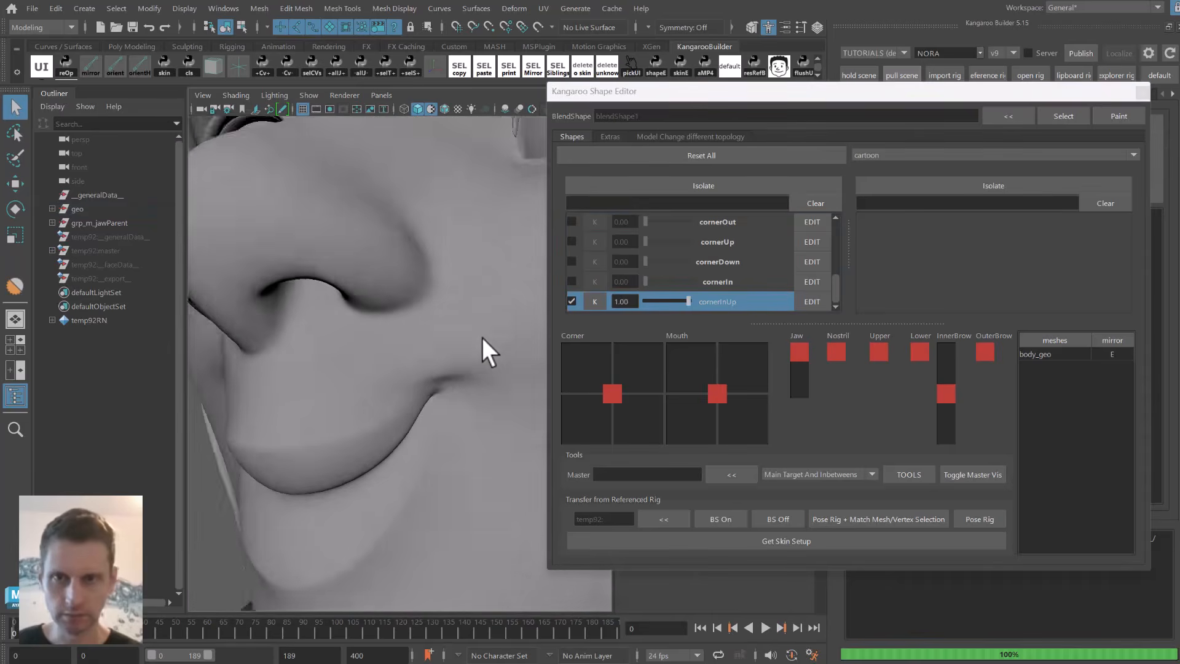
left_click(811, 301)
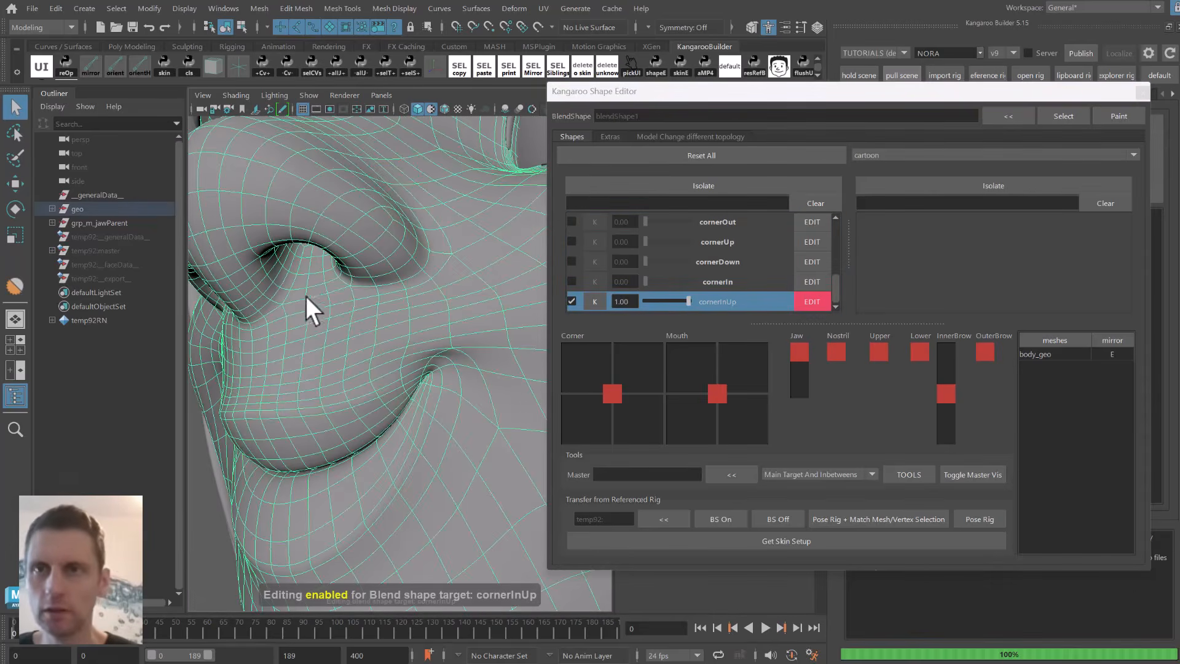
left_click(338, 9)
mouse_move(429, 215)
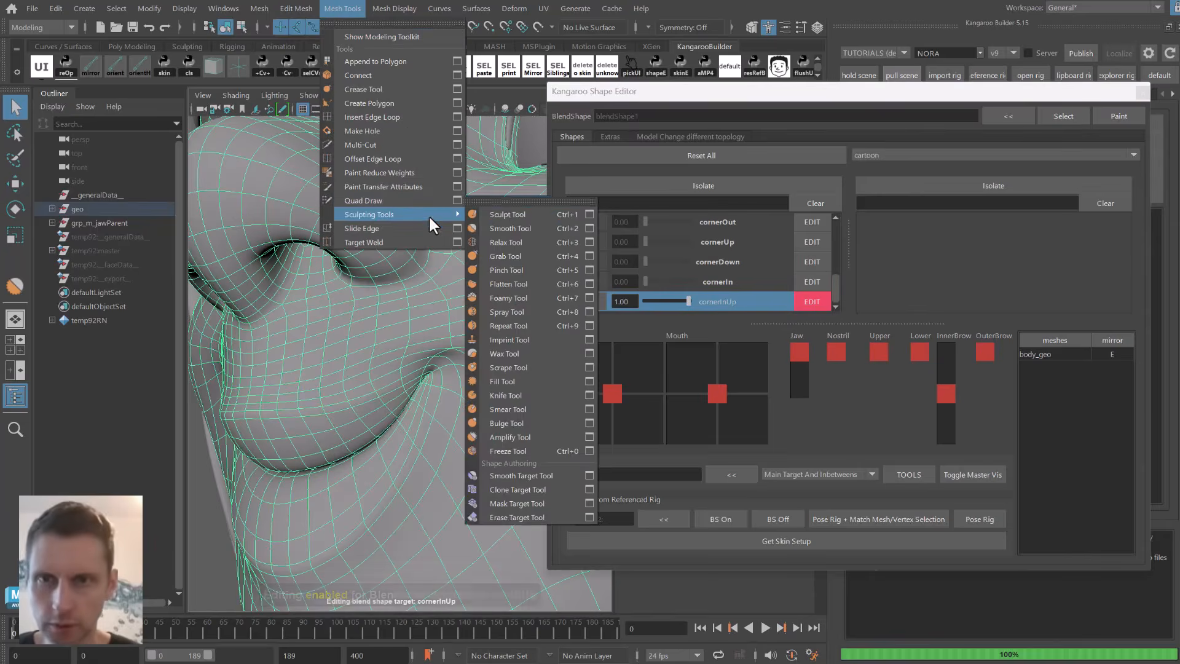
left_click(504, 201)
left_click_drag(532, 193, 145, 218)
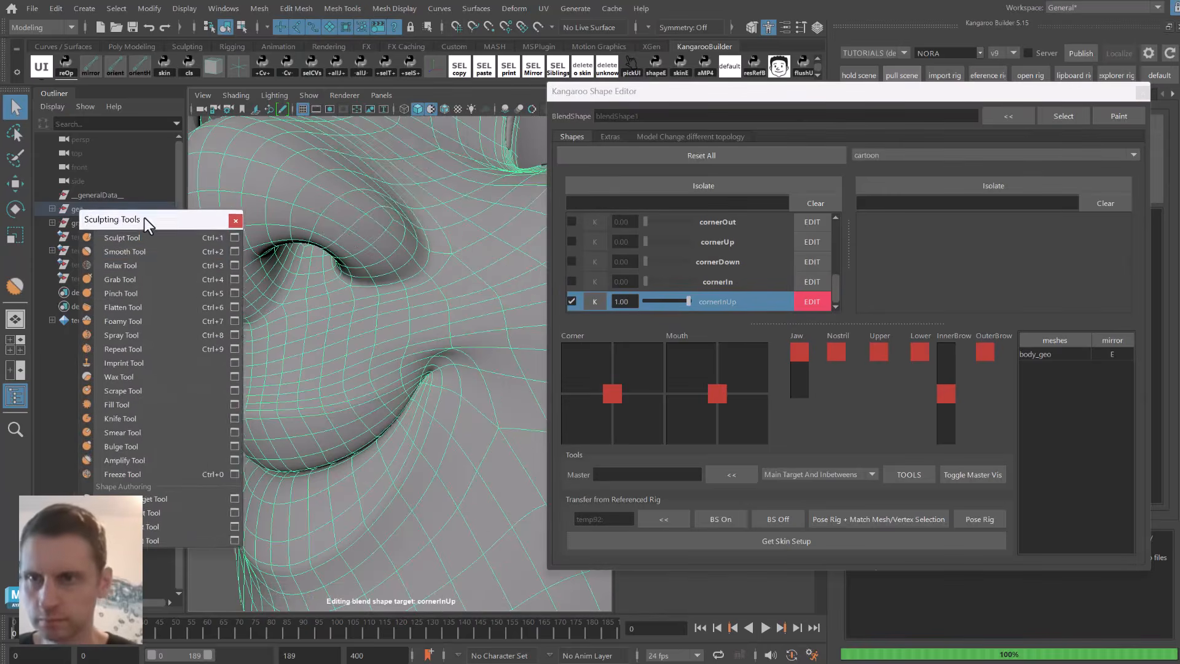
left_click(177, 249)
left_click_drag(450, 352, 459, 372)
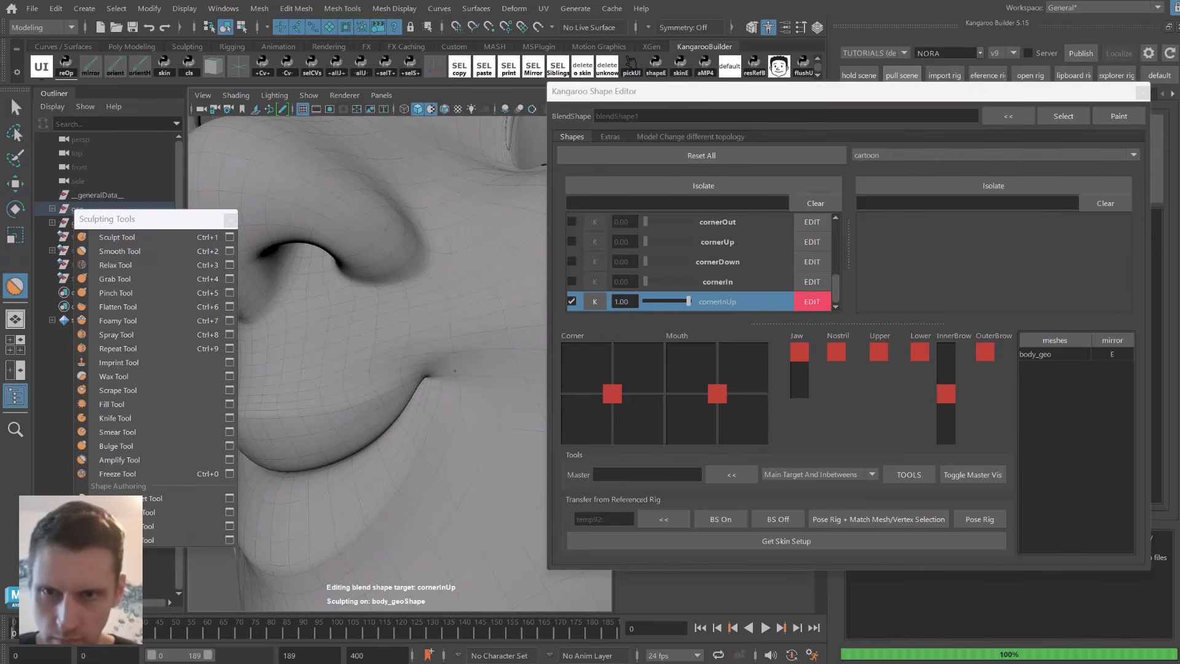
Mirror the edited cornerInUp target on body_geo from left to right and end the target editing.
key("q")
mouse_move(469, 356)
right_mouse_down("alt")
mouse_move(386, 316)
mouse_move(273, 313)
right_mouse_up("alt")
left_click(283, 489)
mouse_move(371, 427)
left_mouse_down("alt")
mouse_move(341, 424)
mouse_move(369, 424)
mouse_move(356, 417)
left_mouse_up("alt")
left_click(489, 423)
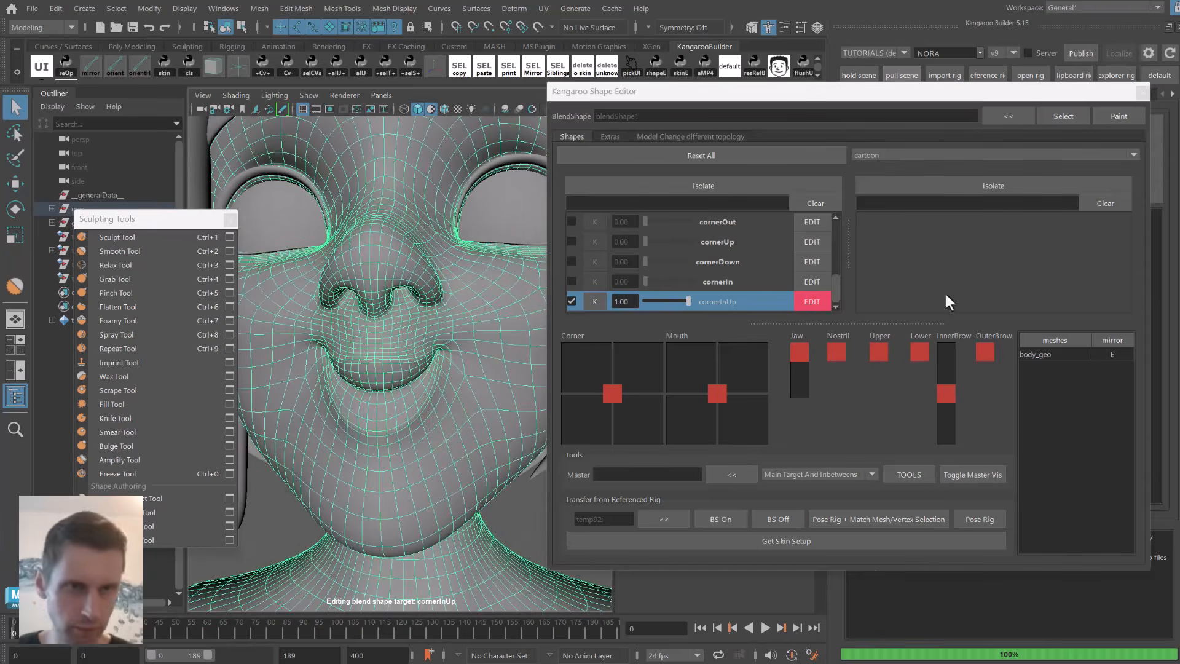
right_click(1046, 355)
mouse_move(995, 345)
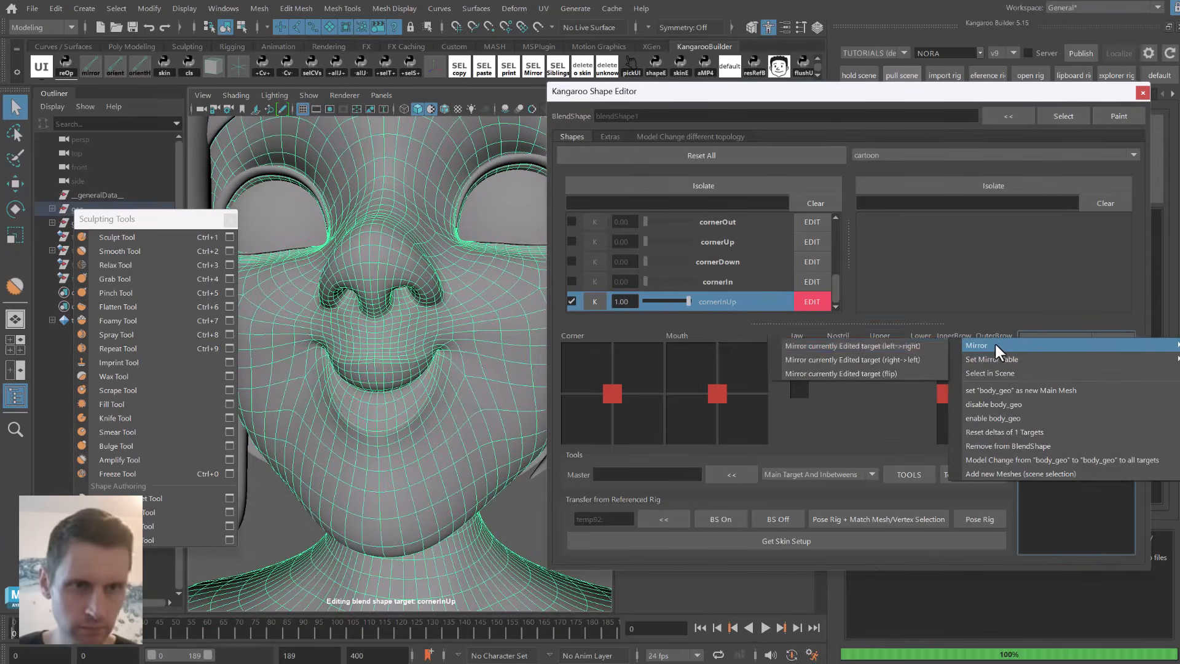
left_click(916, 345)
left_click(799, 302)
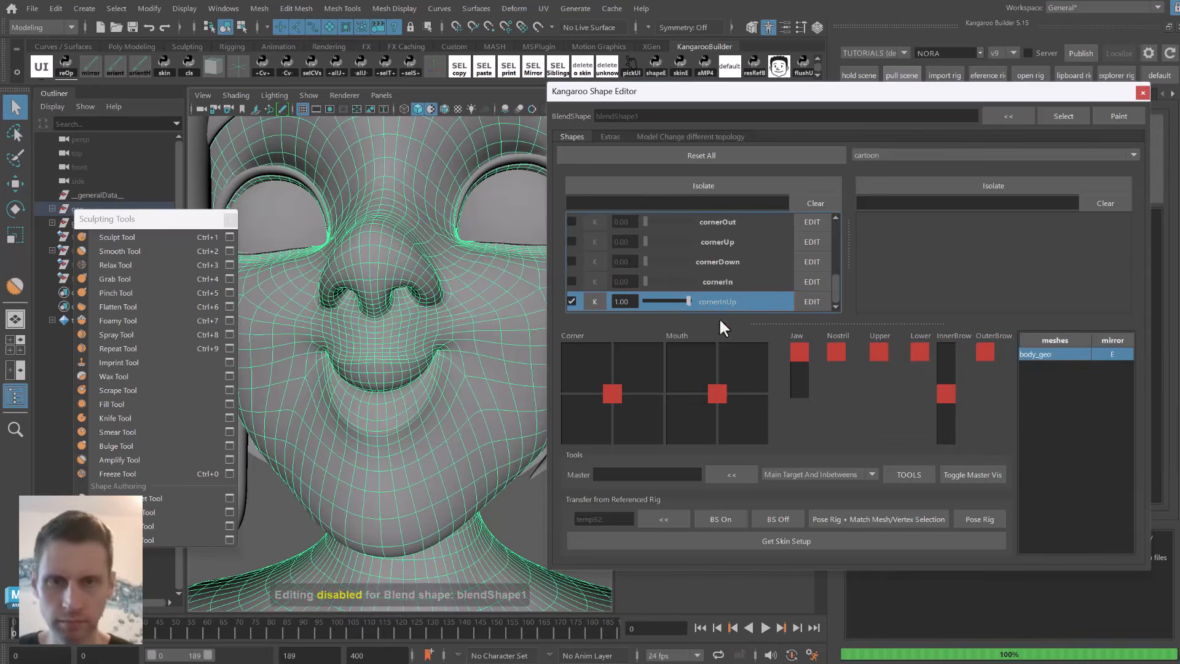
Check the mirrored mouth corners and set the cornerInUp weight to 0.00.
mouse_move(687, 299)
left_mouse_down()
mouse_move(648, 292)
mouse_move(687, 299)
left_mouse_up()
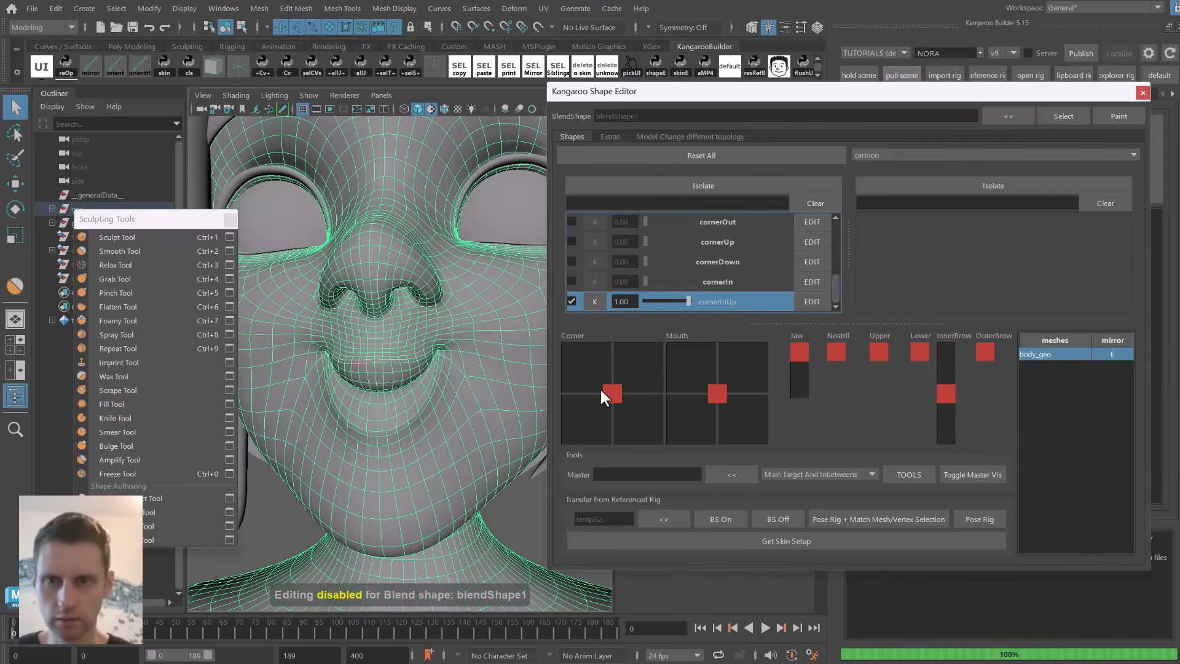
left_click(538, 488)
left_click_drag(525, 472, 515, 483, "alt")
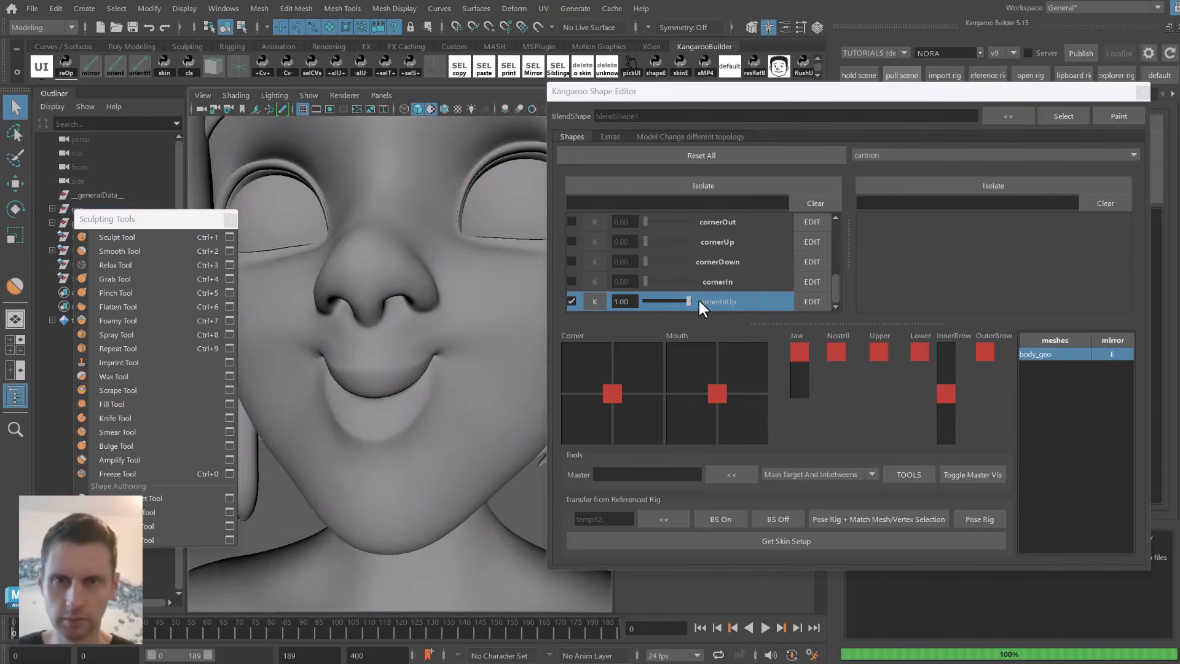
left_click_drag(688, 299, 620, 290)
right_click_drag(492, 345, 387, 294, "alt")
left_click_drag(387, 294, 396, 301, "alt")
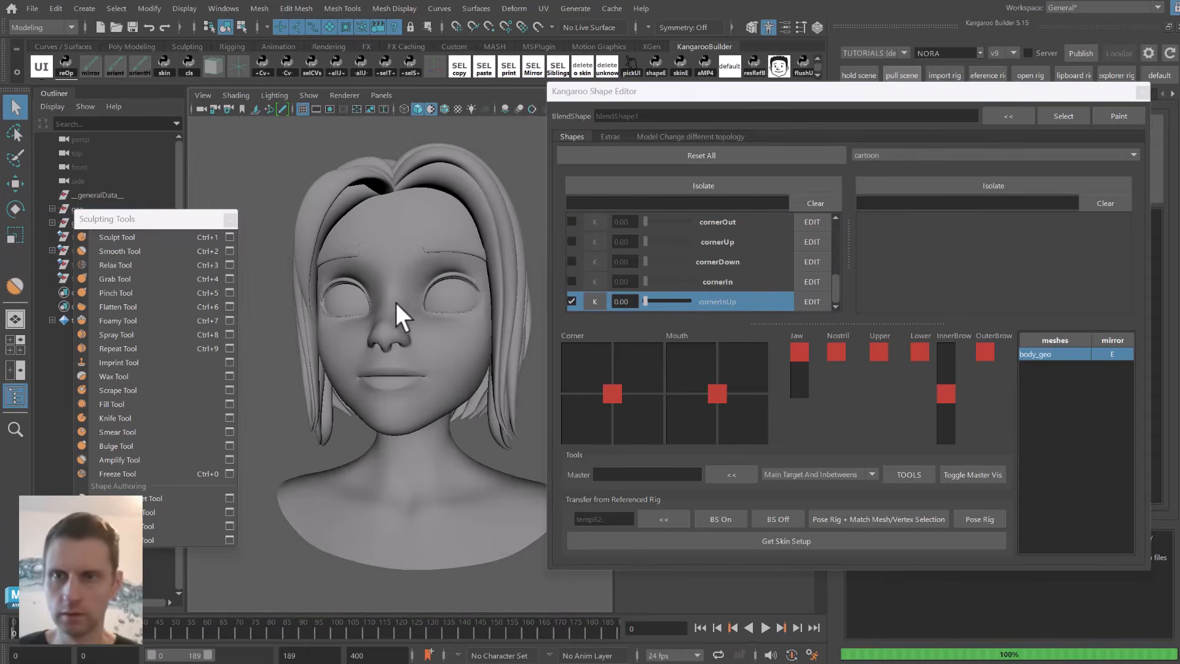
Save the blend shapes file and run the full NORA rig build.
left_click(230, 219)
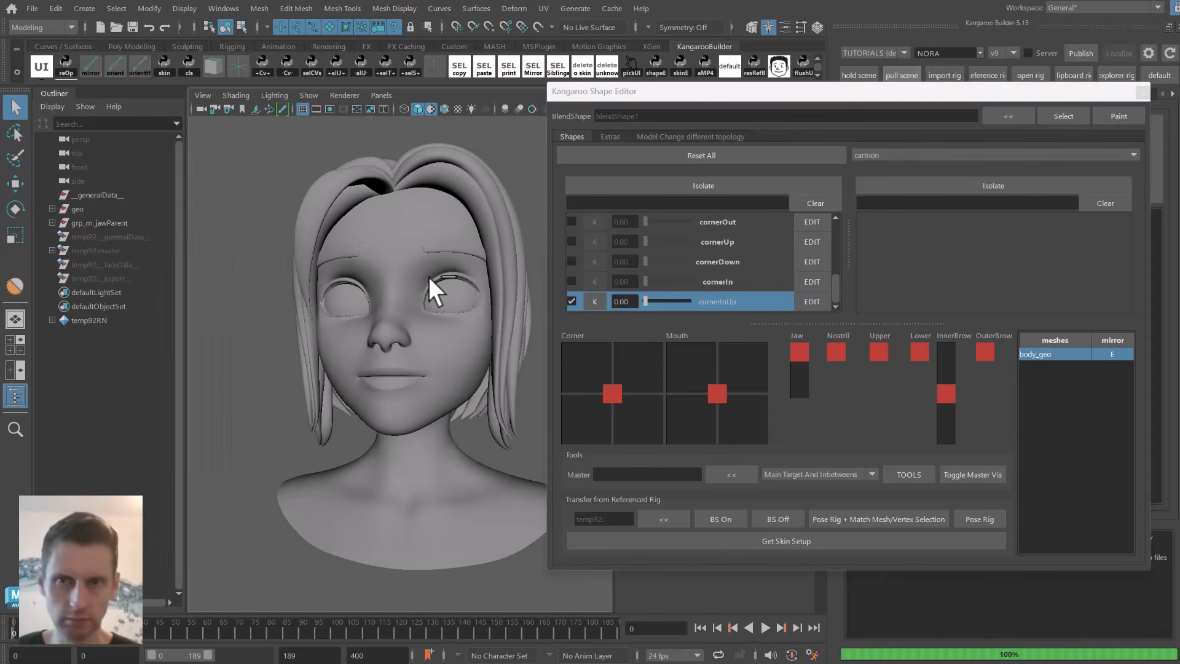
key("ctrl+s")
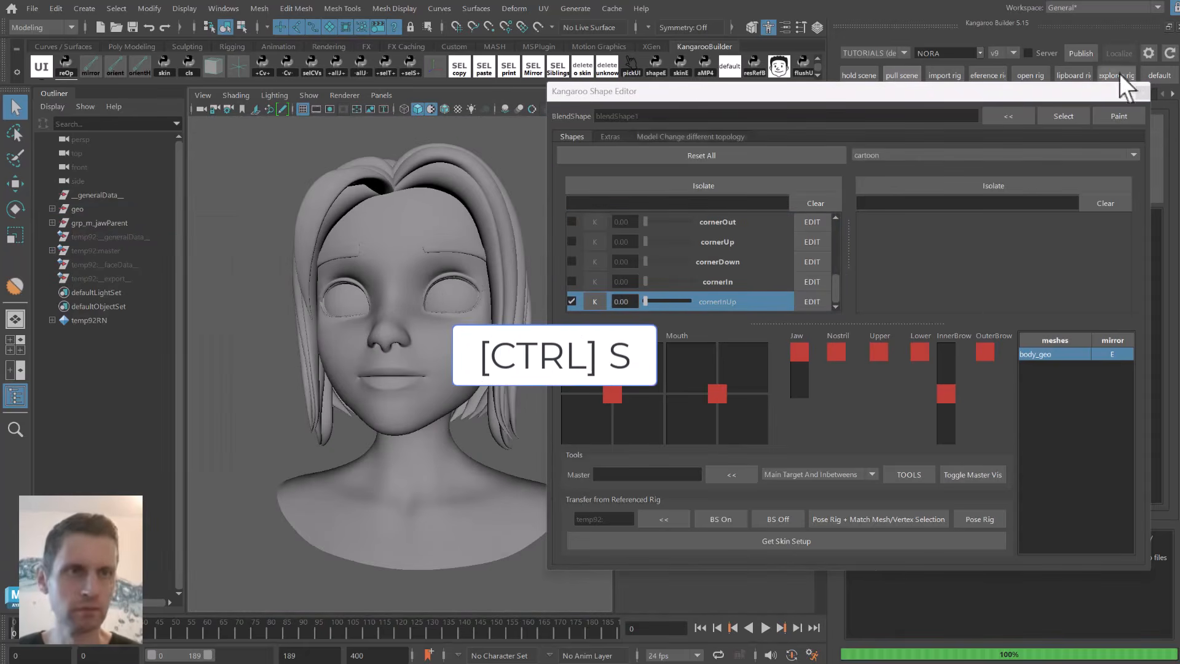
left_click(1137, 91)
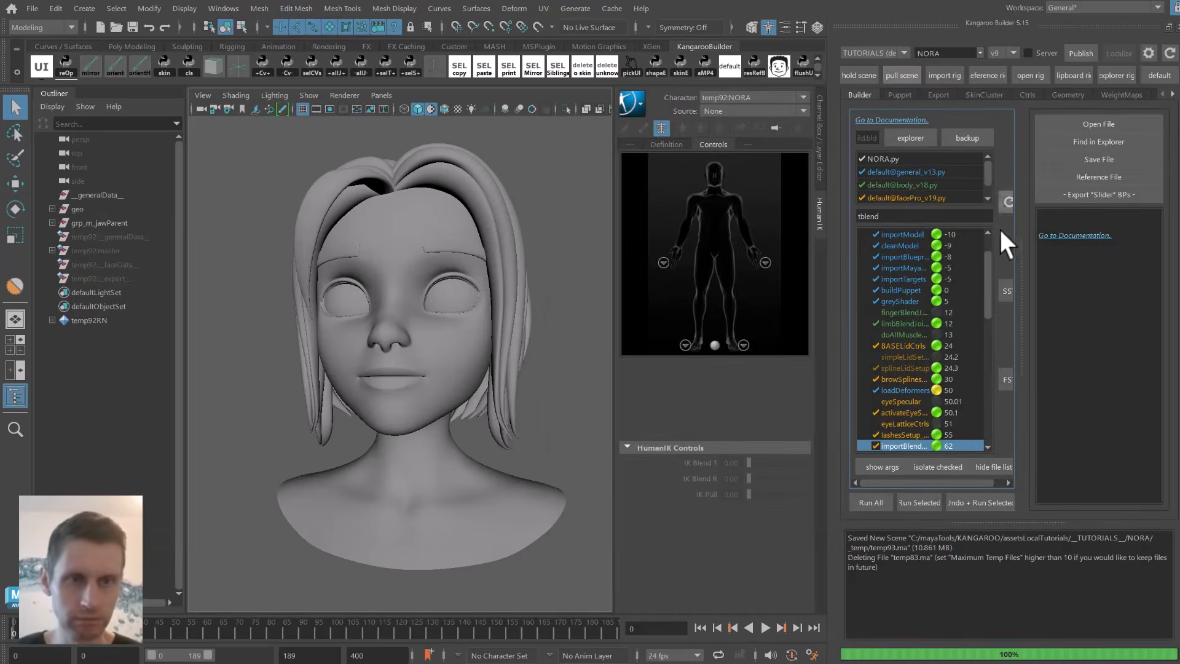
left_click(878, 501)
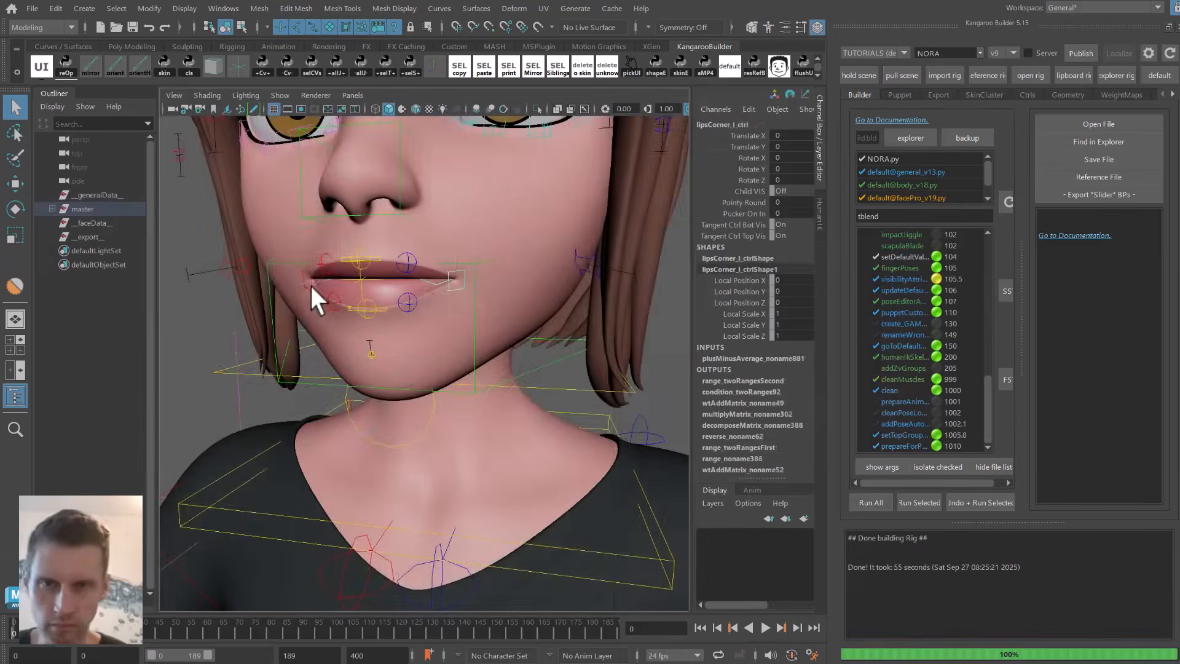
Move both mouth corner controls inward and upward together to test the cornerInUp shape on the rebuilt rig.
left_click(311, 286, "shift")
key("w")
left_click_drag(439, 282, 450, 322, "alt")
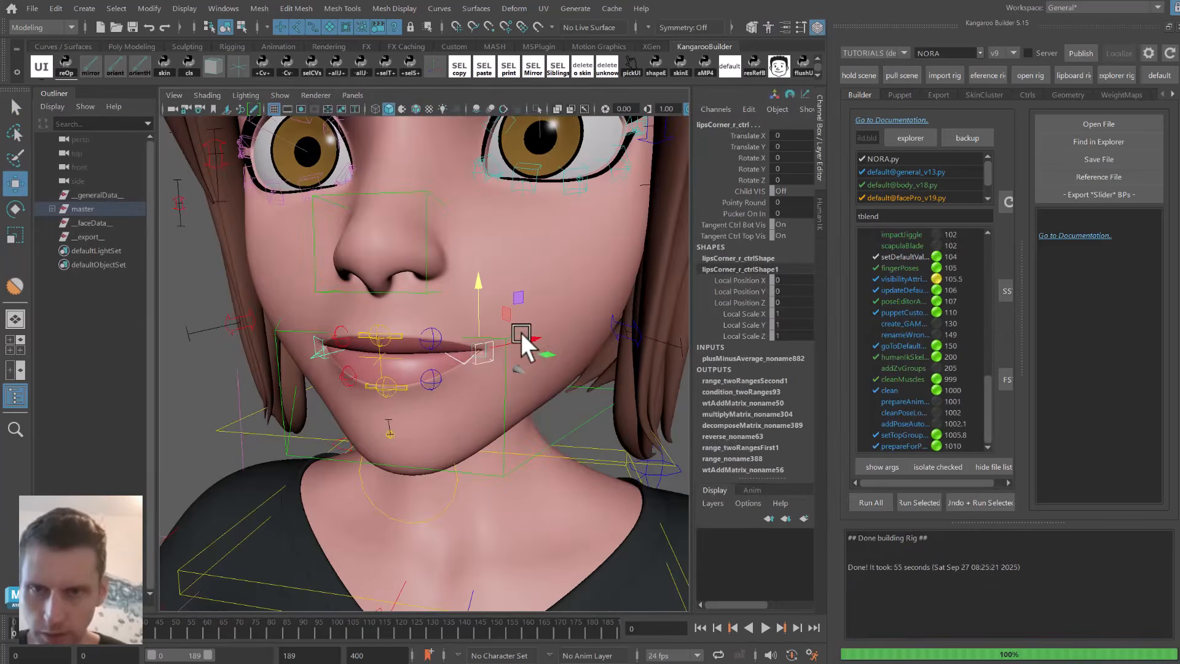
left_click_drag(531, 338, 499, 343)
left_click_drag(441, 289, 430, 253)
middle_click_drag(466, 263, 477, 307, "alt")
right_click_drag(477, 307, 488, 316, "alt")
left_click_drag(488, 316, 422, 302, "alt")
Inspect the cornerInUp channels of body_geo's blend shape node and vary its Envelope to compare the corrective's effect.
key("q")
left_click(407, 312)
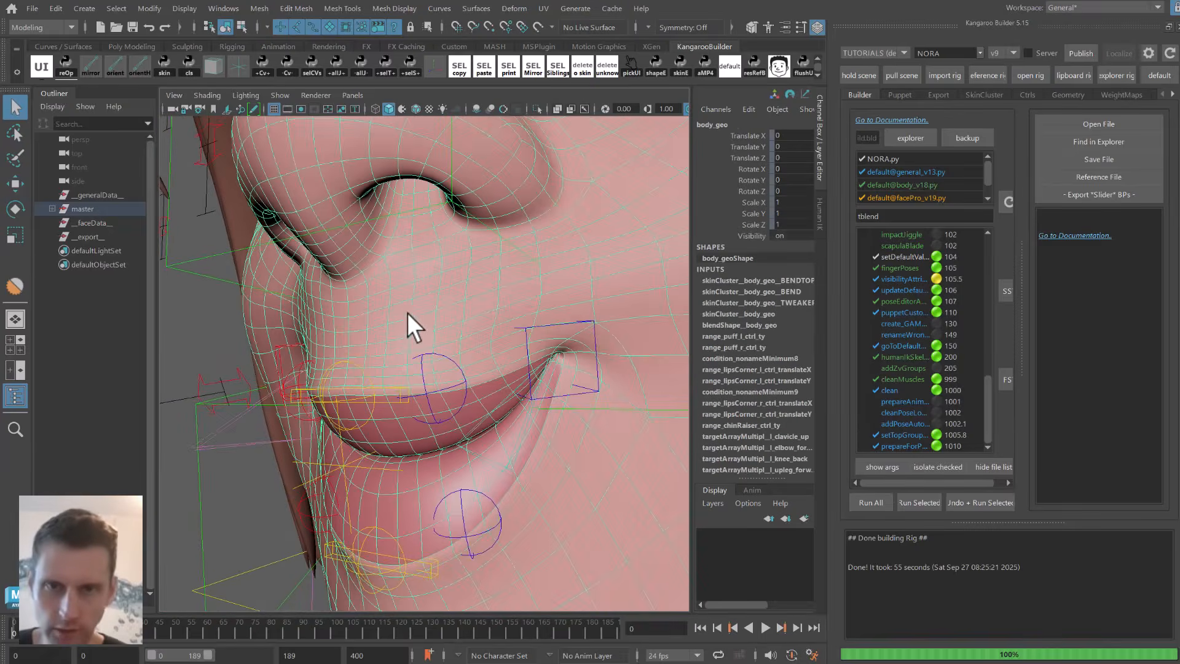
left_click(739, 323)
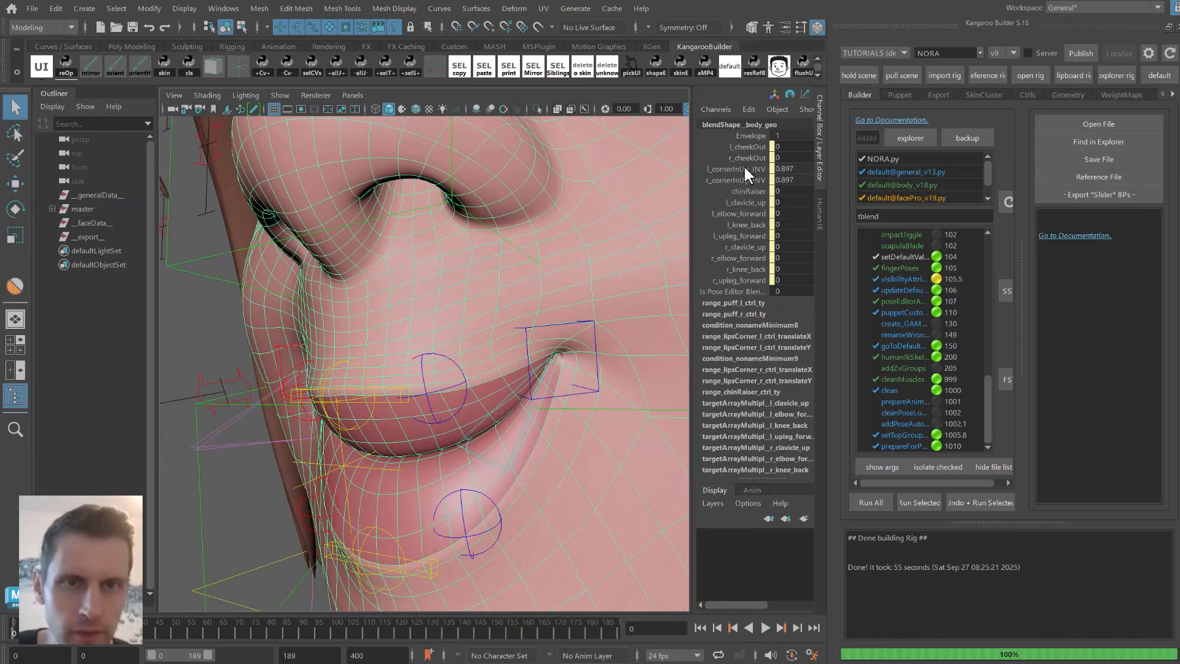
left_click_drag(744, 167, 742, 181)
middle_click_drag(504, 266, 443, 269)
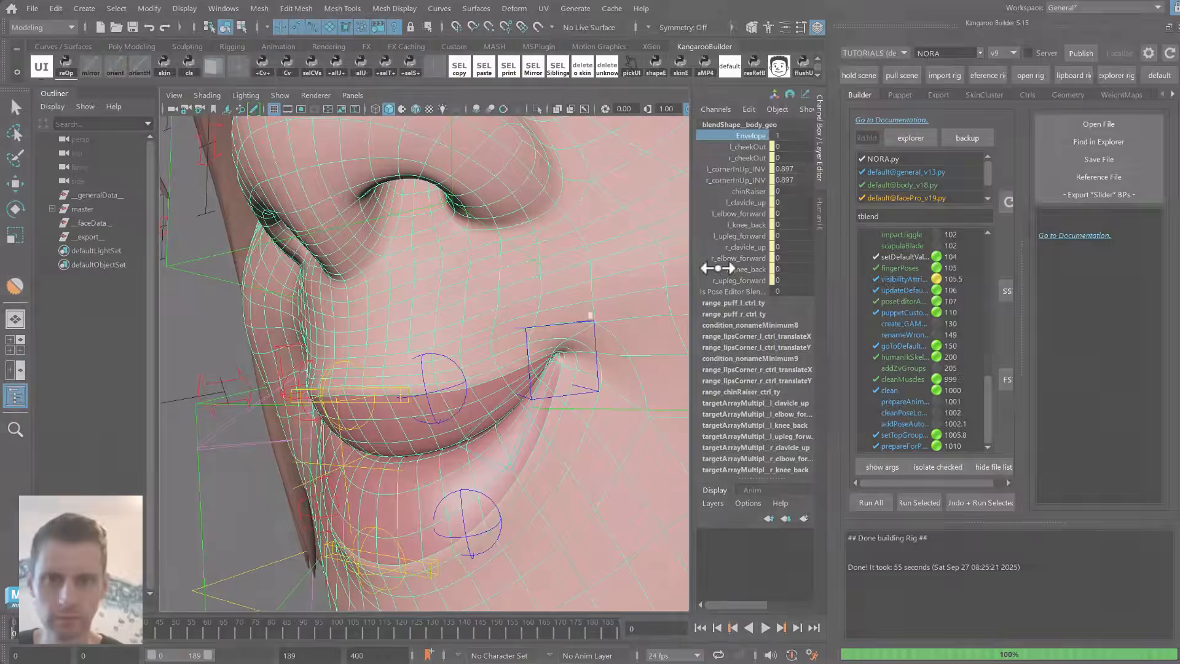